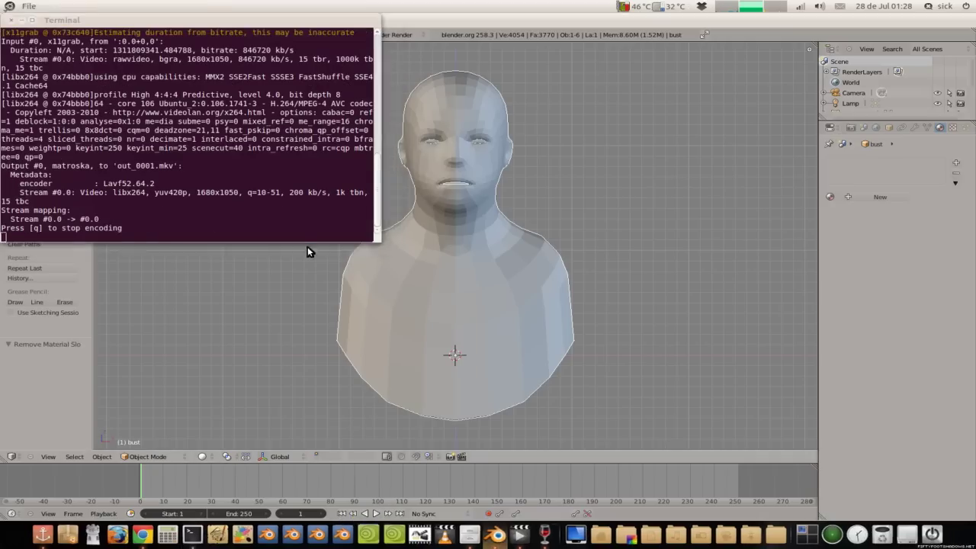
Step: Hide the viewport grid by enabling Only Render in the sidebar's Display settings
left_click(456, 237)
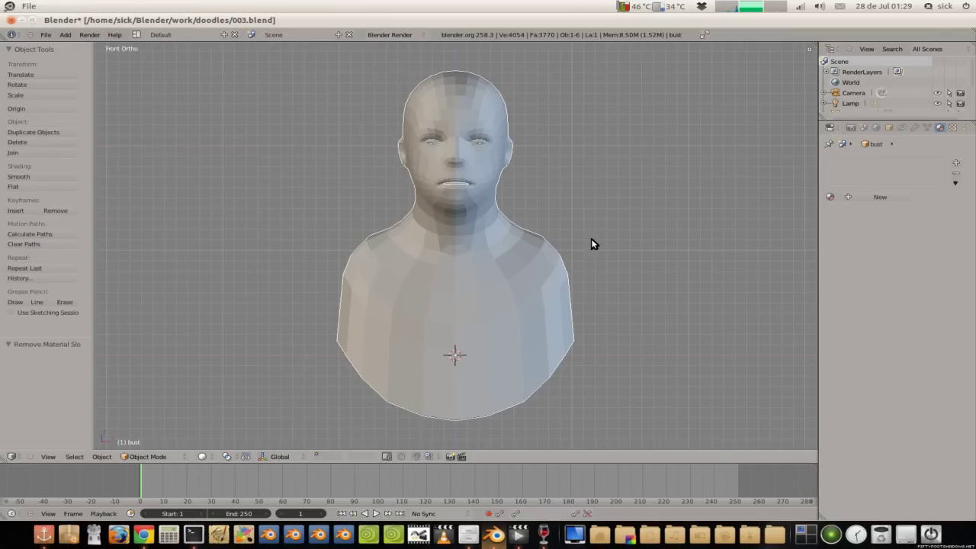
key("n")
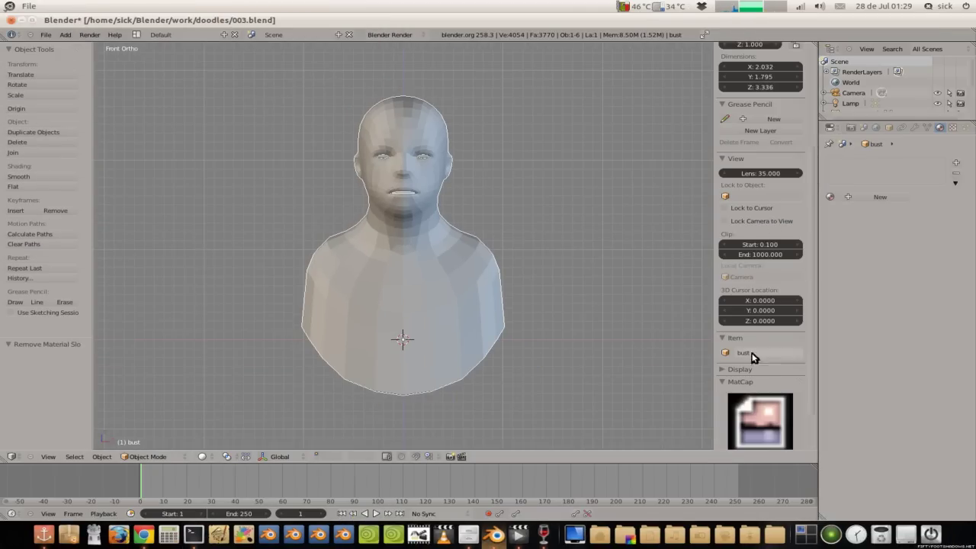
left_click(728, 368)
left_click(727, 383)
scroll(725, 370, "down", 3)
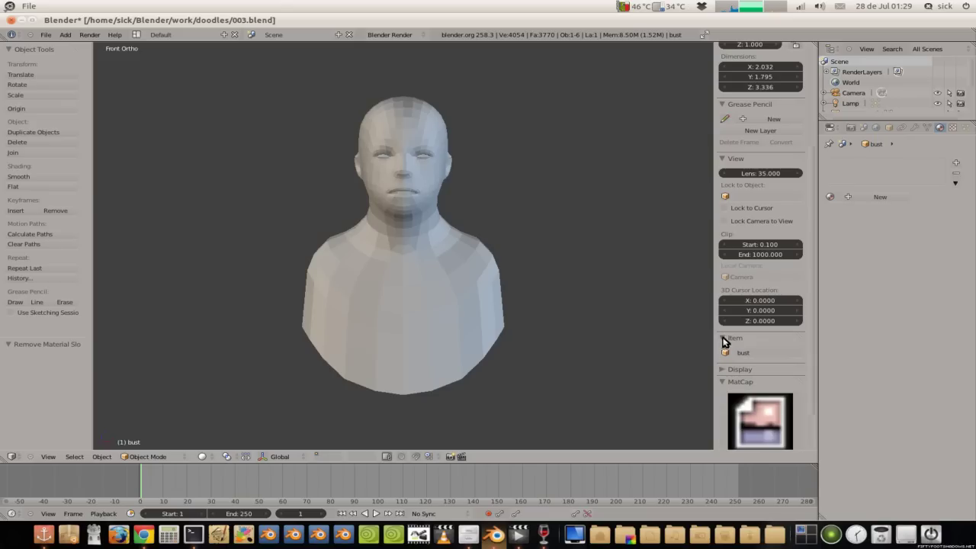
key("n")
key("n")
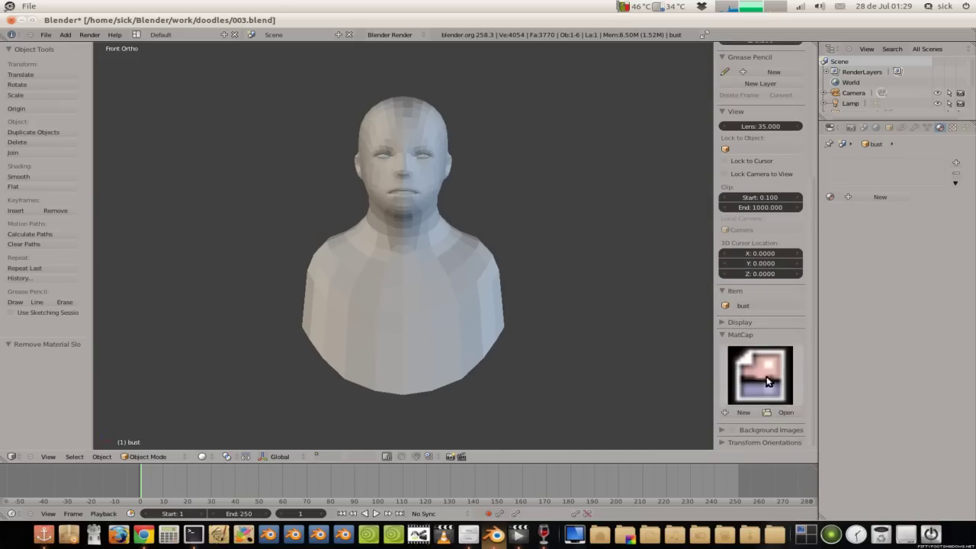
Step: Load matAerniTurntable_2.png from the textures folder as the MatCap image
left_click(771, 413)
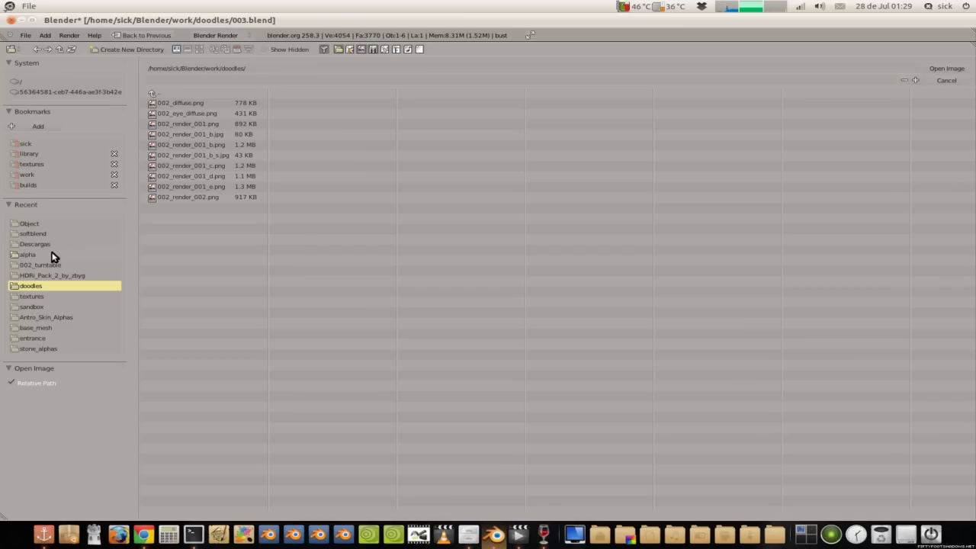
left_click(51, 165)
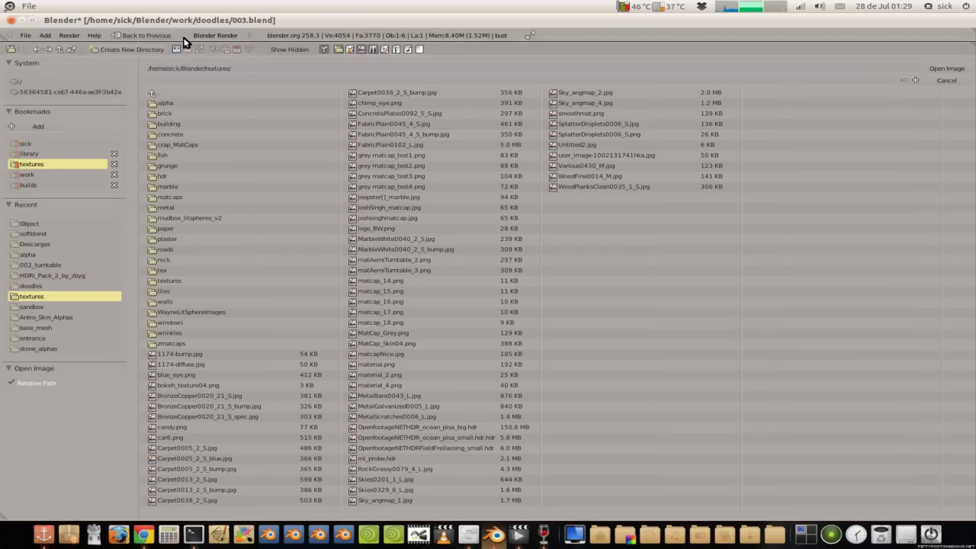
left_click(199, 48)
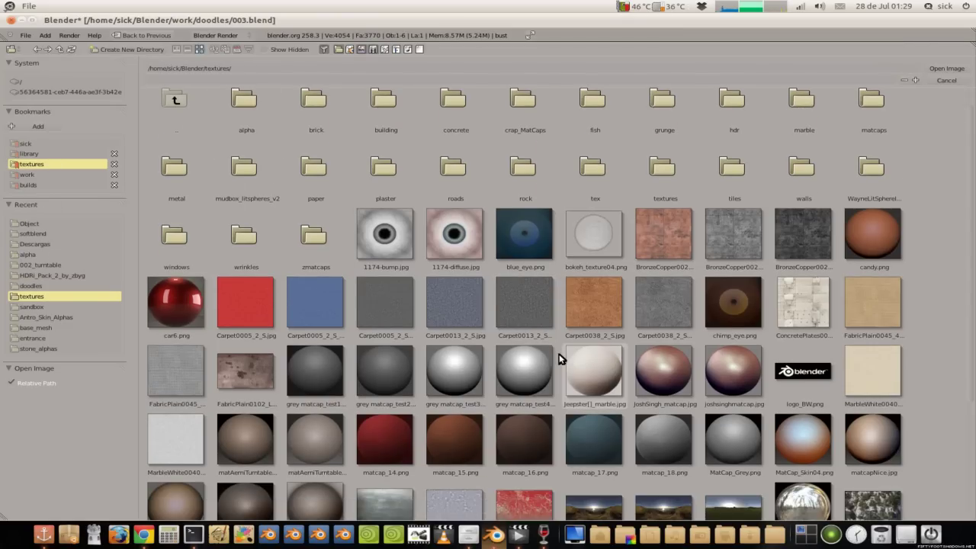
scroll(559, 359, "down", 2)
left_click(227, 407)
double_click(305, 404)
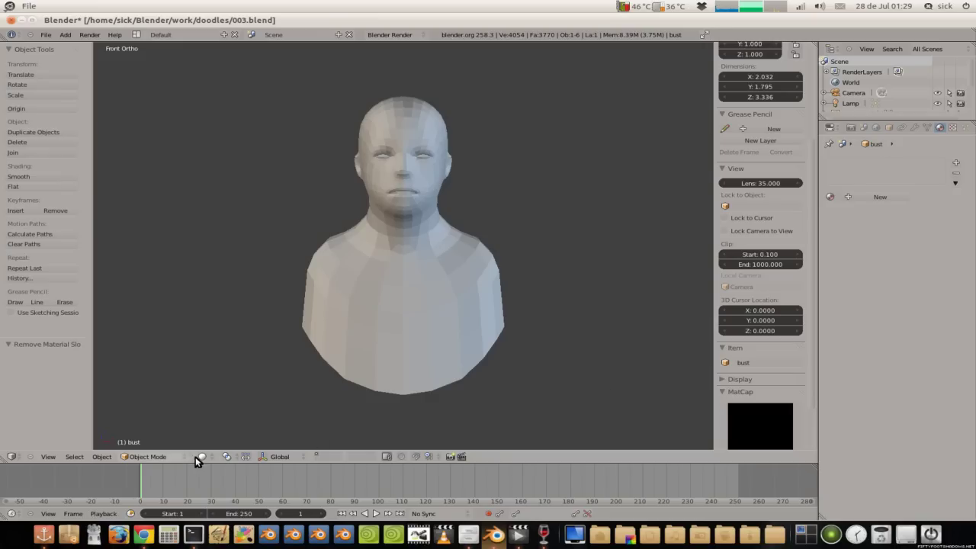
Step: Switch viewport shading to MatCap using the matAerniTurntable_2.png turntable image
left_click(201, 455)
left_click(212, 401)
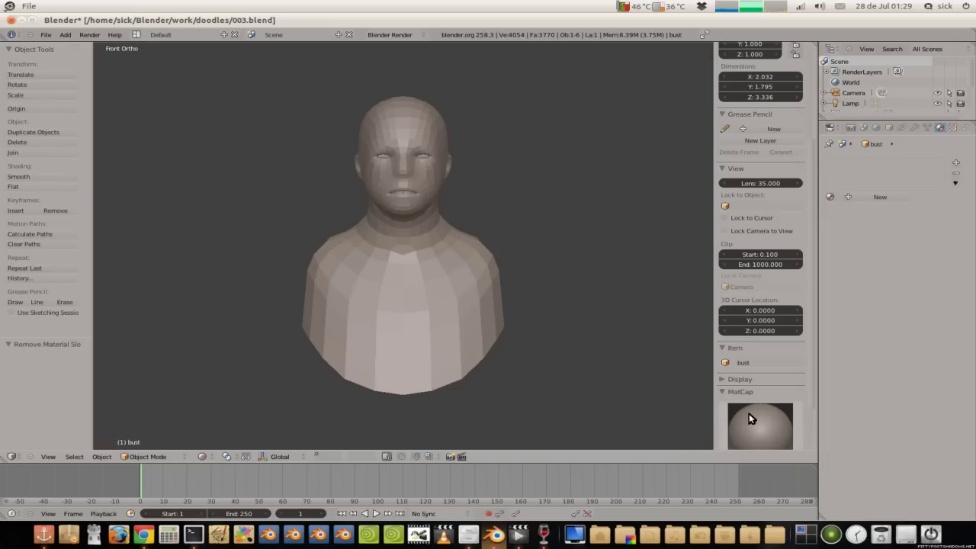
scroll(797, 435, "down", 1)
left_click(791, 435)
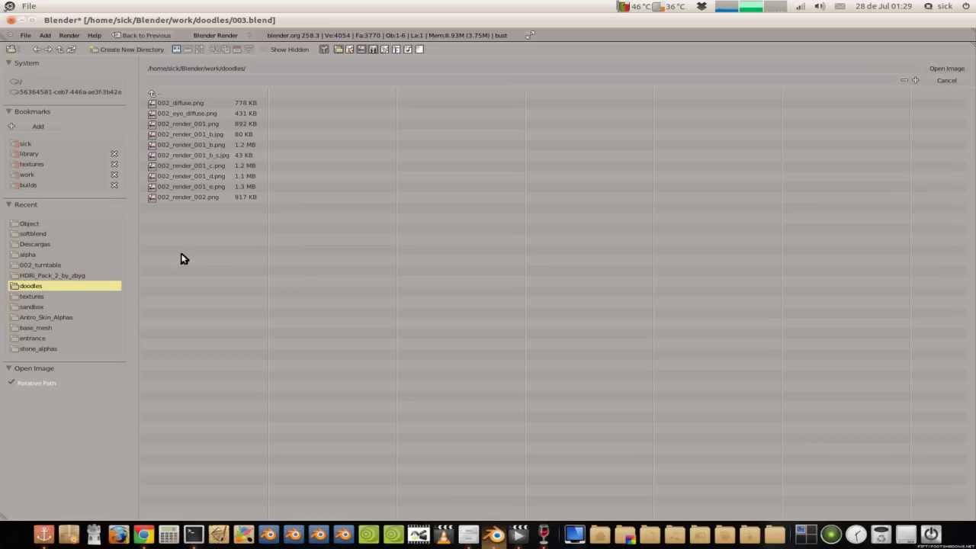
left_click(61, 163)
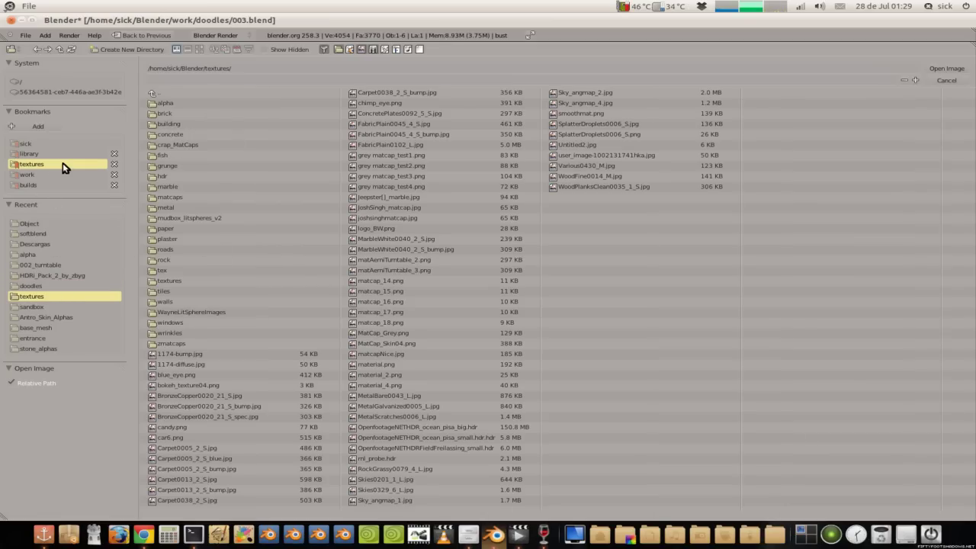
left_click(385, 264)
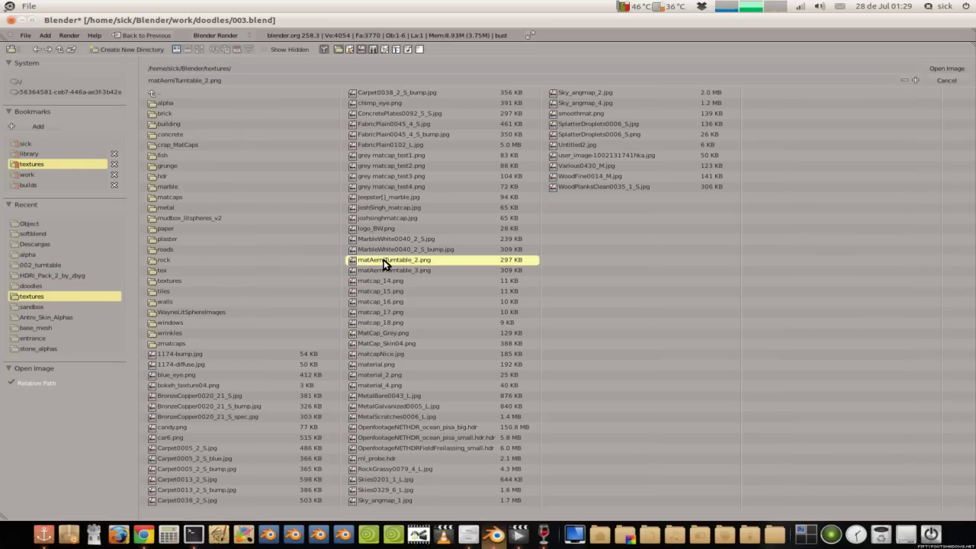
double_click(385, 263)
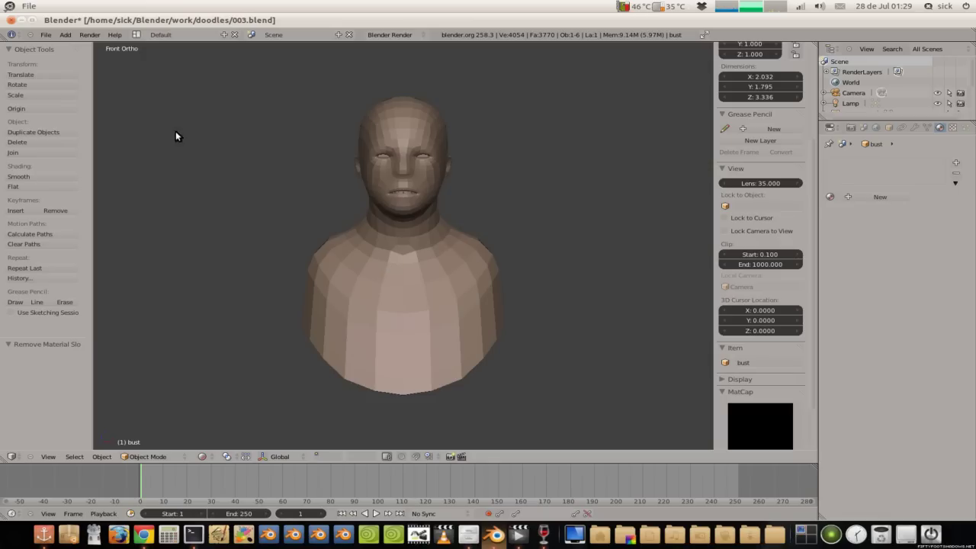
left_click(46, 35)
Step: Check the System preferences, close User Preferences, and hide the properties sidebar
left_click(76, 135)
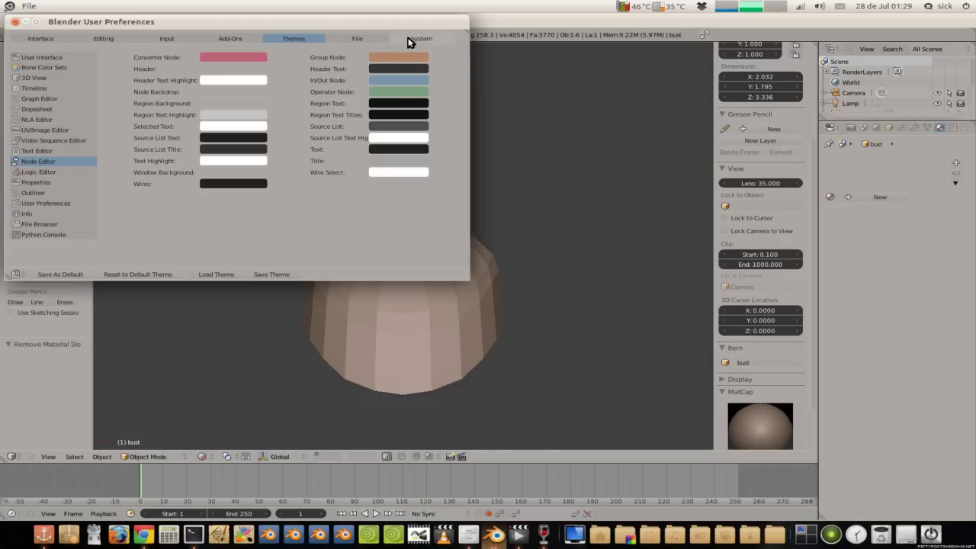
left_click(412, 39)
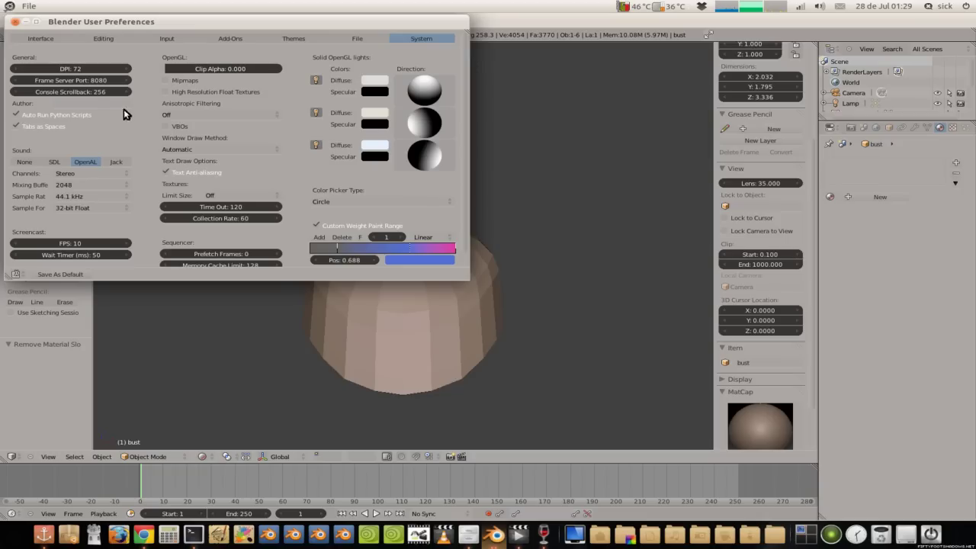
left_click(16, 23)
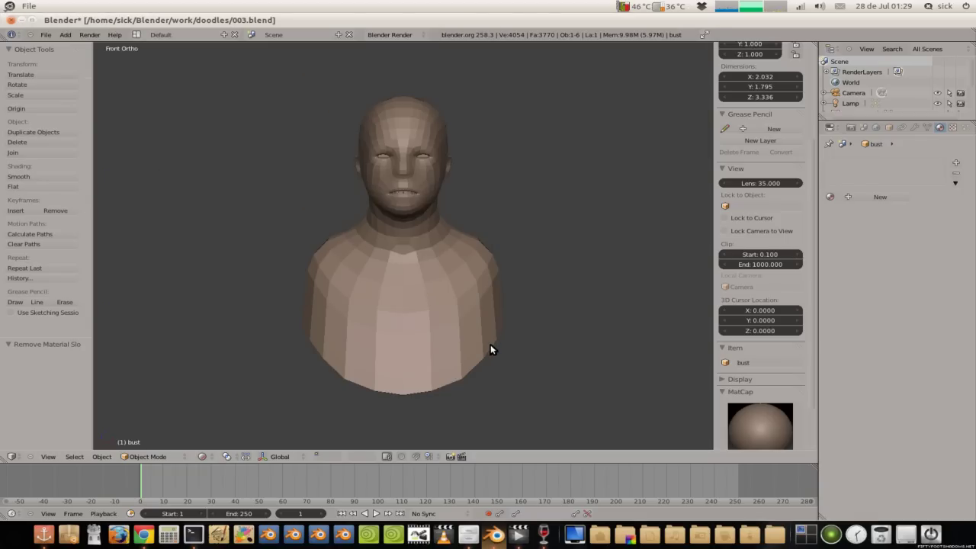
key("n")
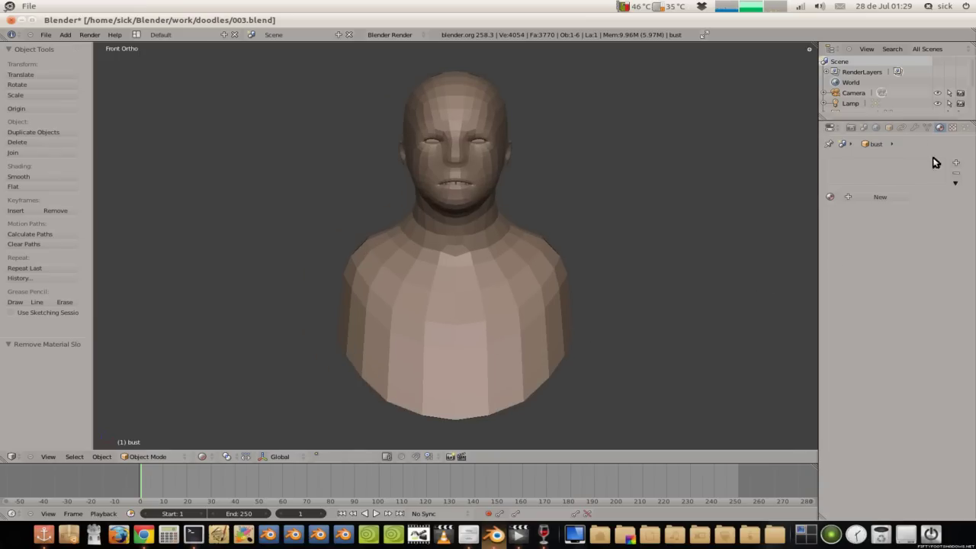
Step: Add a Multiresolution modifier to the bust, subdivide it to level 1, and widen the tool shelf
left_click(914, 126)
left_click(869, 175)
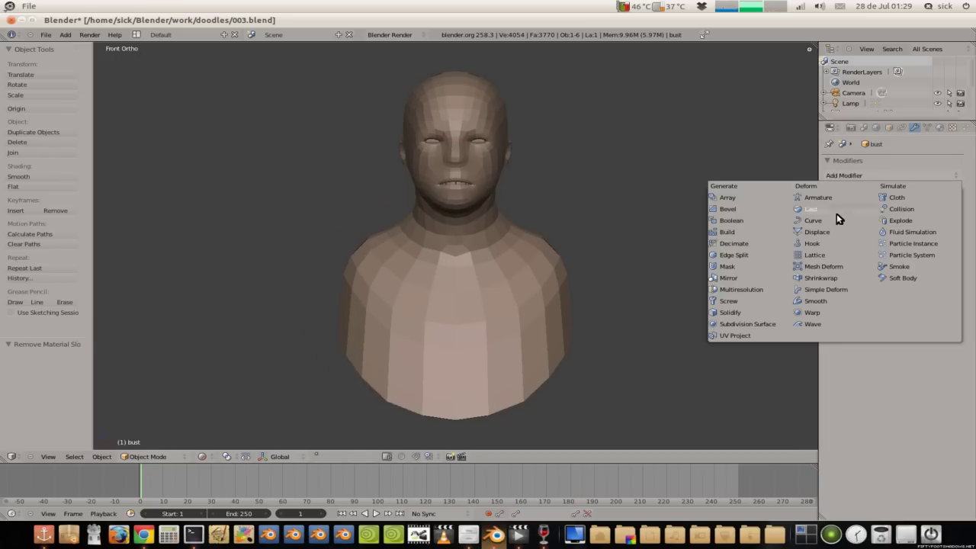
left_click(761, 289)
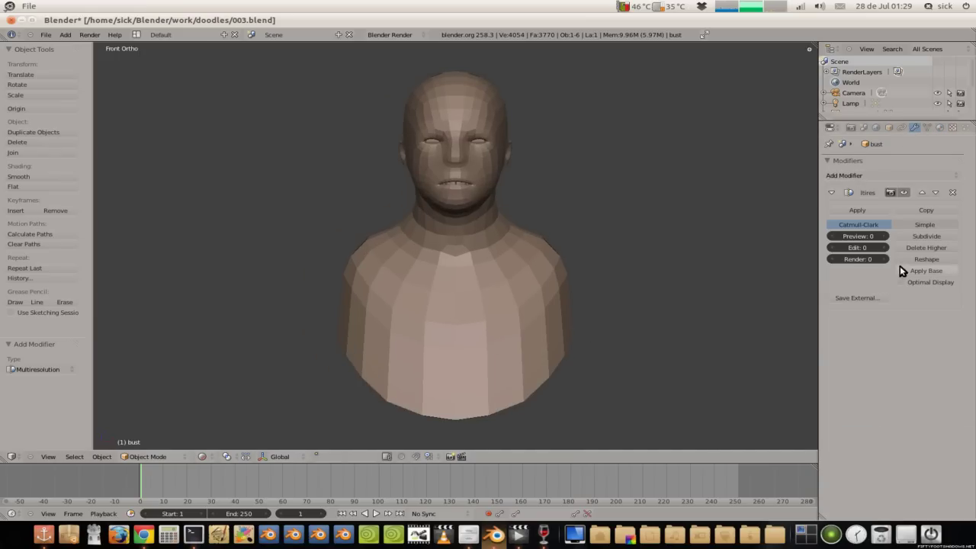
left_click(908, 239)
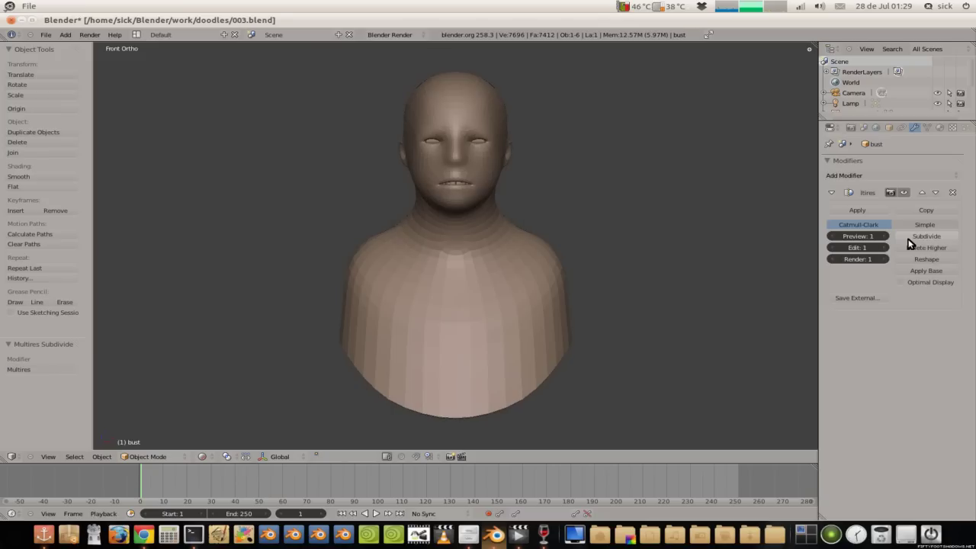
mouse_move(91, 407)
left_mouse_down()
mouse_move(196, 398)
mouse_move(155, 400)
mouse_move(166, 399)
left_mouse_up()
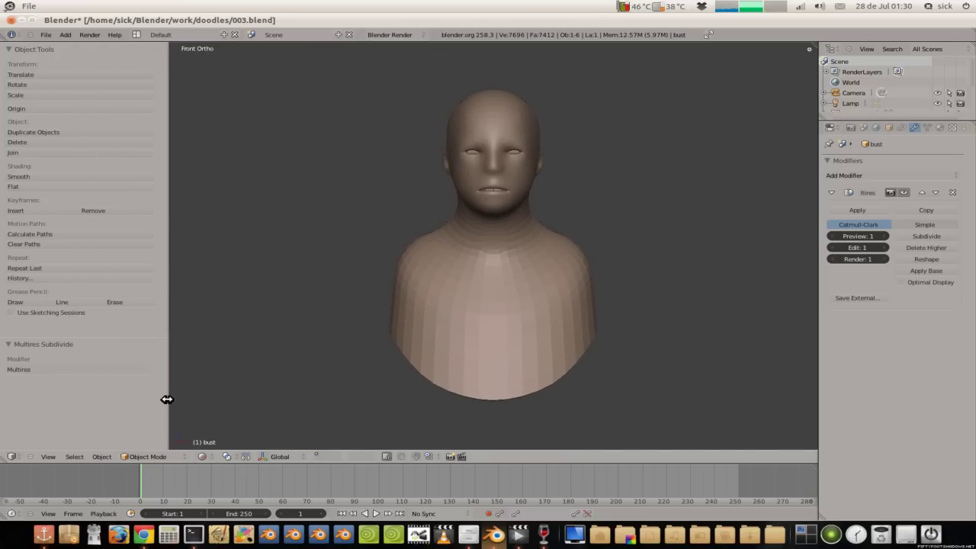
Step: Switch the bust to Sculpt Mode and turn on Fast Navigate in the sculpt options
left_click(153, 456)
left_click(149, 423)
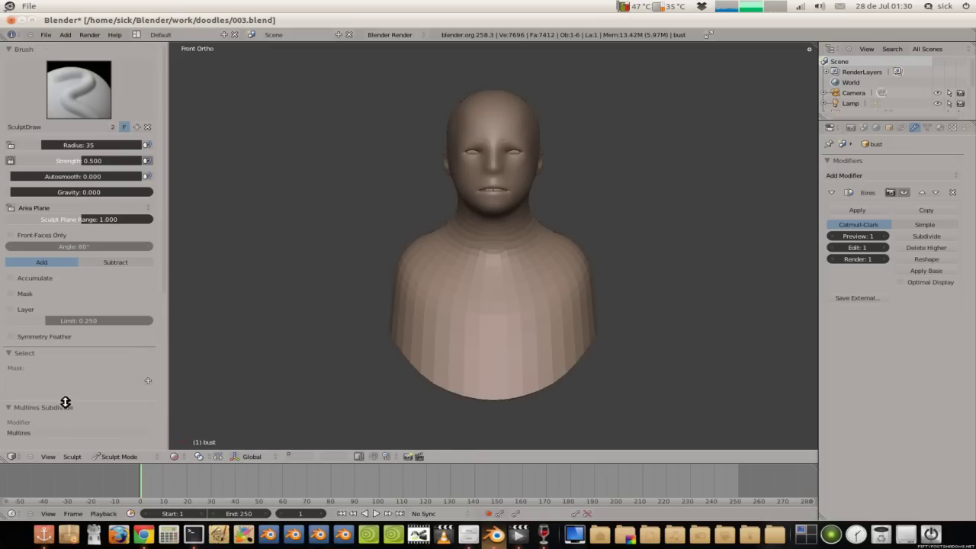
scroll(11, 343, "down", 2)
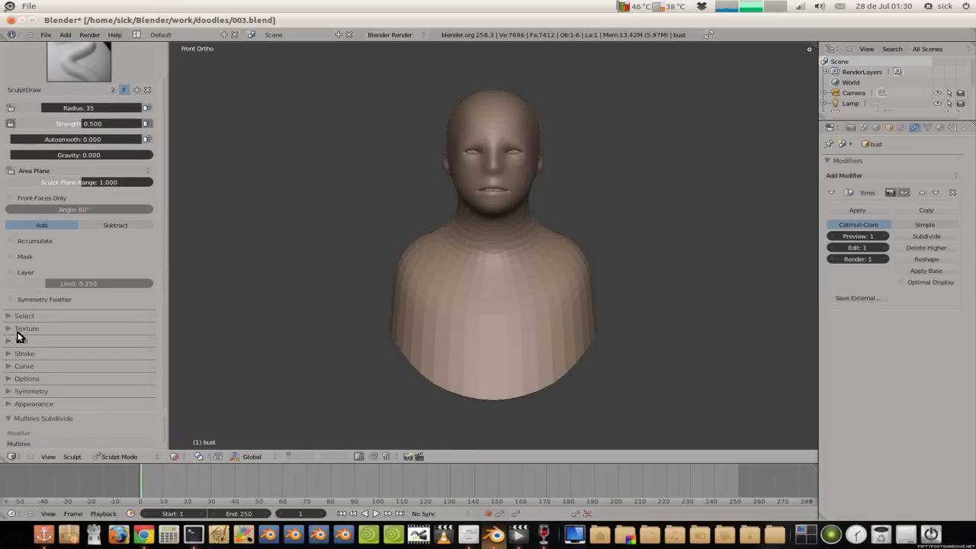
left_click(10, 394)
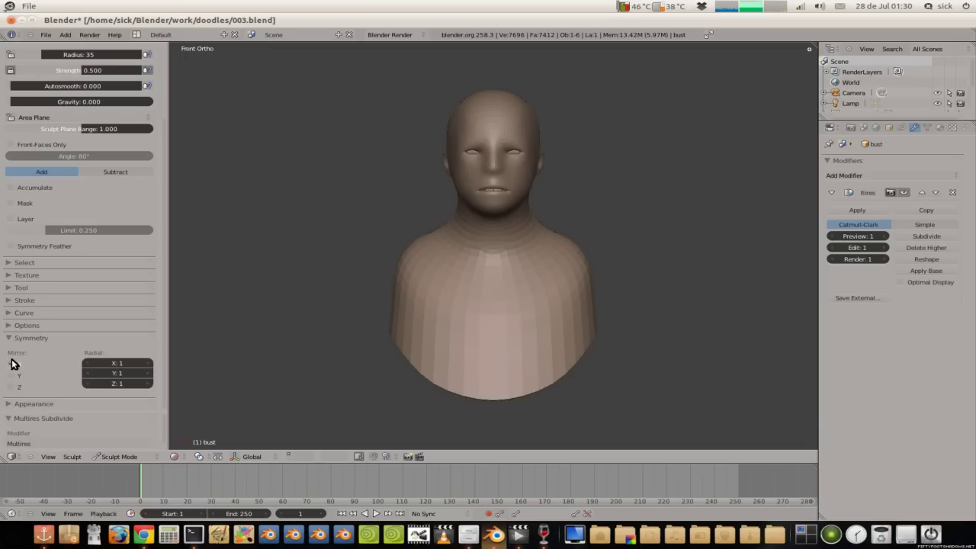
left_click(10, 343)
left_click(11, 326)
left_click(11, 379)
scroll(11, 381, "down", 3)
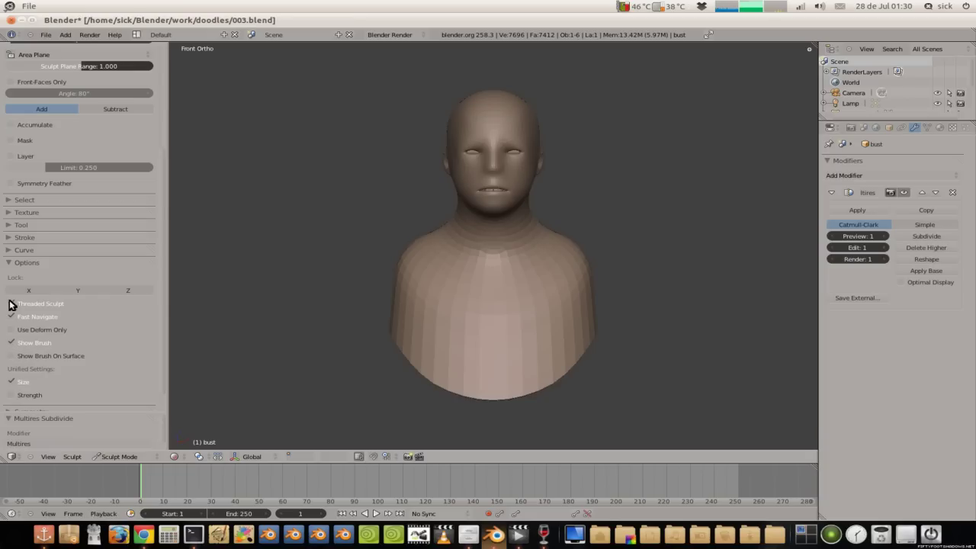
left_click(11, 262)
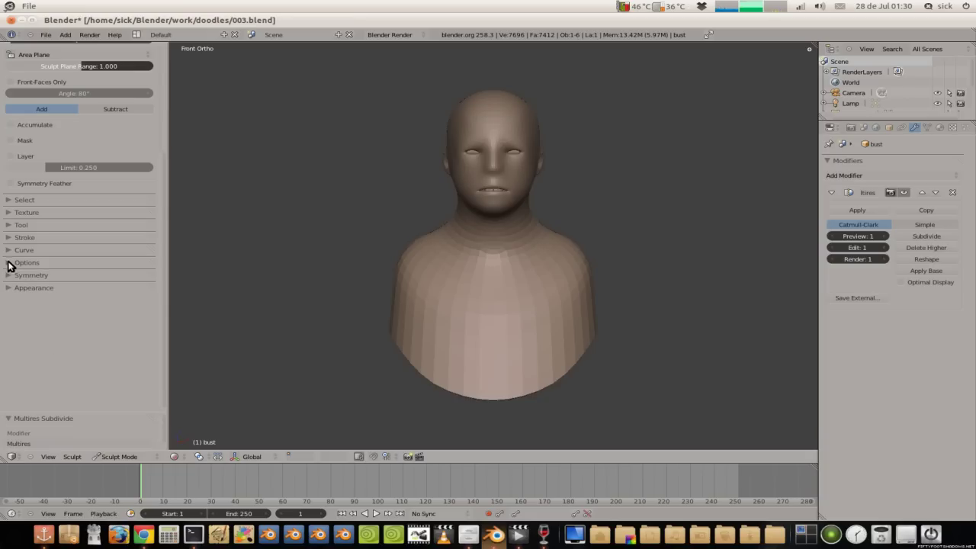
Step: Open the sculpt brush picker from the Brush panel preview
scroll(10, 264, "up", 5)
left_click(4, 356)
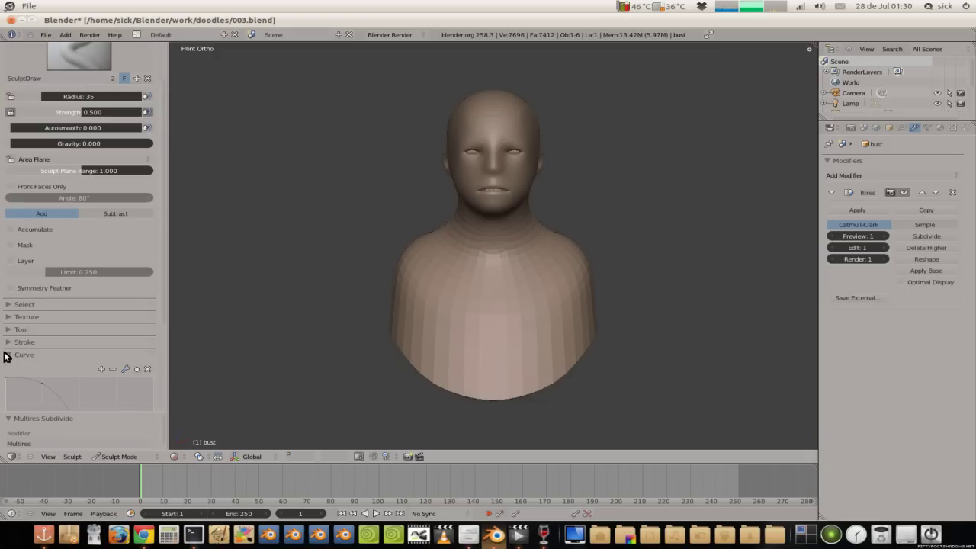
left_click(6, 356)
scroll(11, 337, "up", 3)
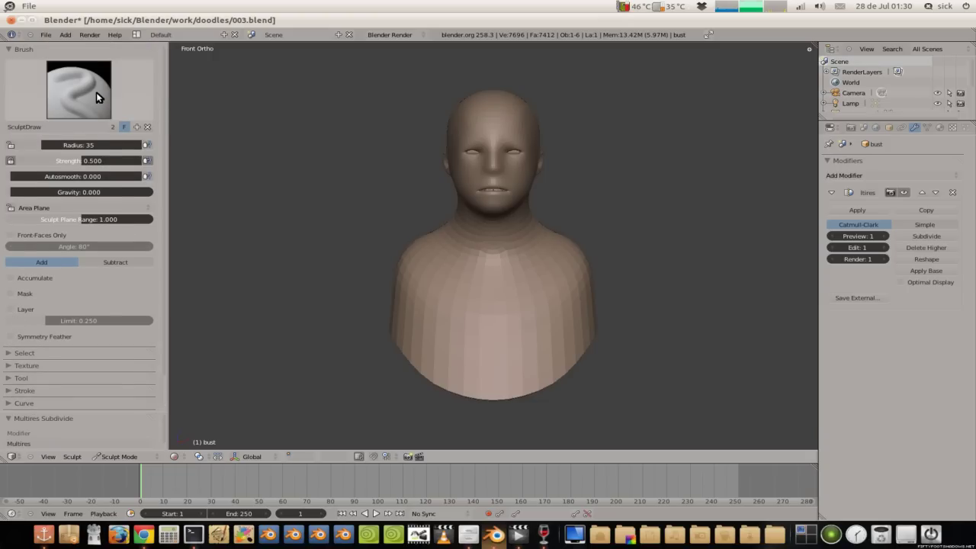
left_click(96, 92)
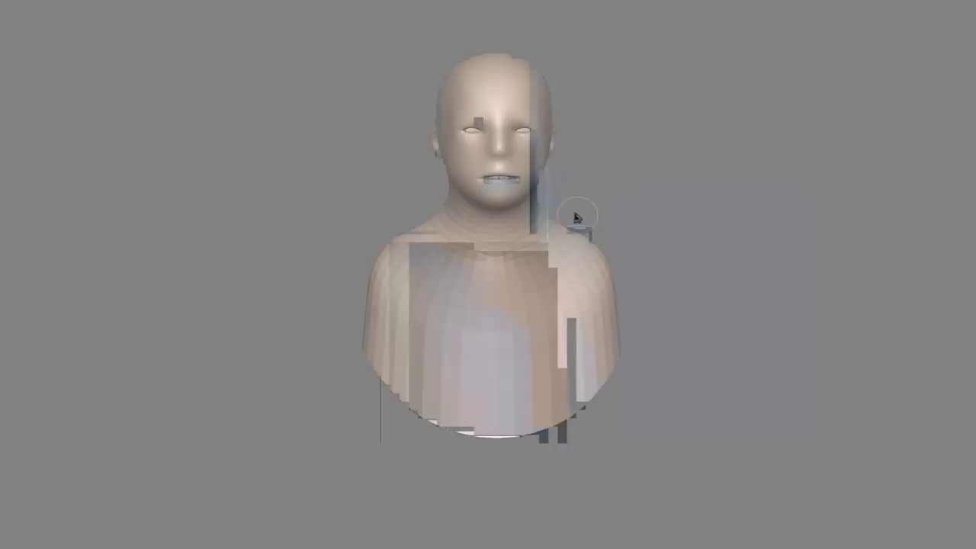
left_click(80, 92)
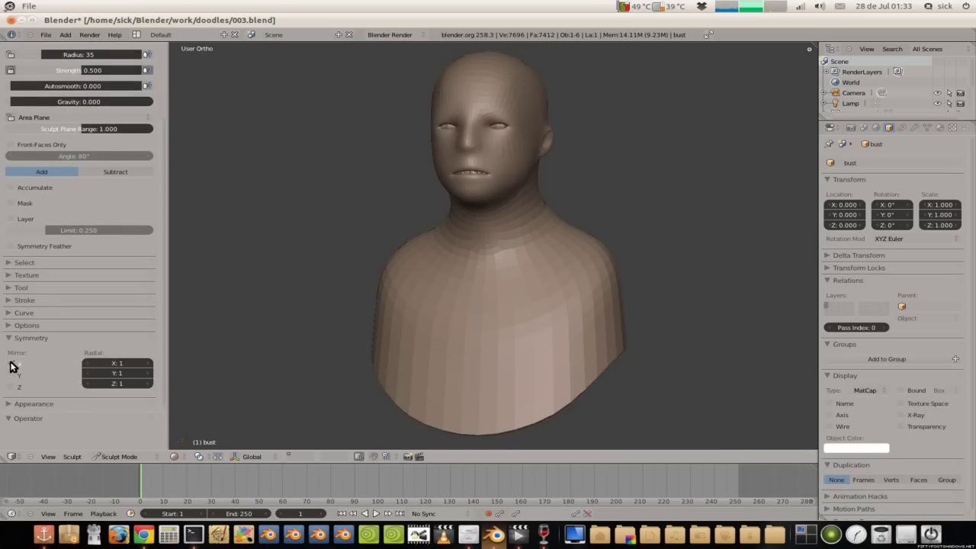
left_click(11, 338)
left_click(11, 326)
scroll(21, 404, "down", 2)
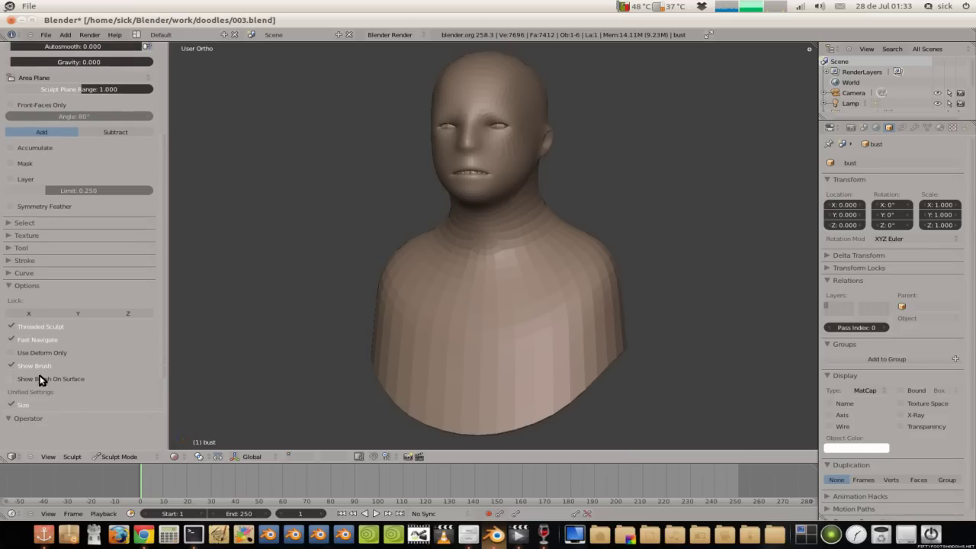
left_click(28, 285)
scroll(27, 285, "up", 3)
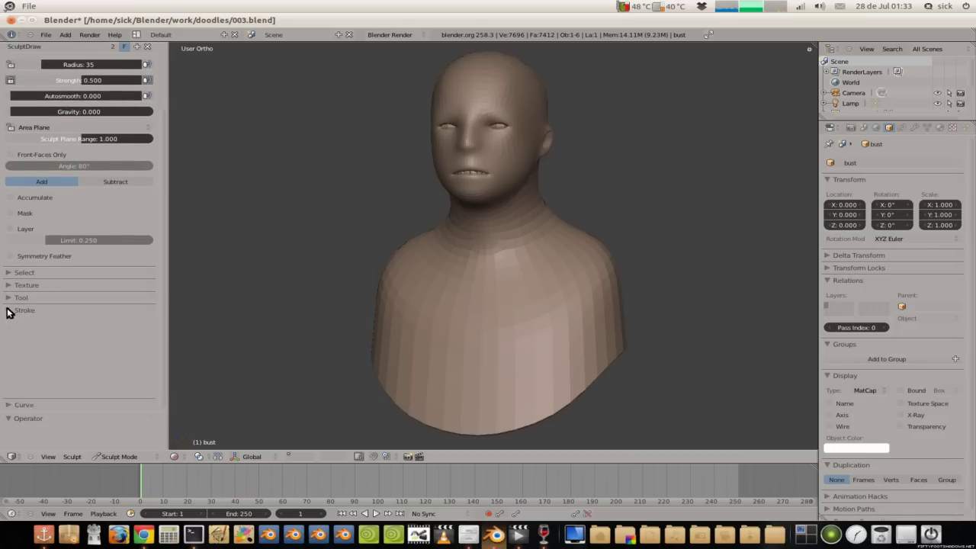
scroll(38, 307, "up", 2)
scroll(67, 302, "up", 2)
scroll(76, 303, "up", 2)
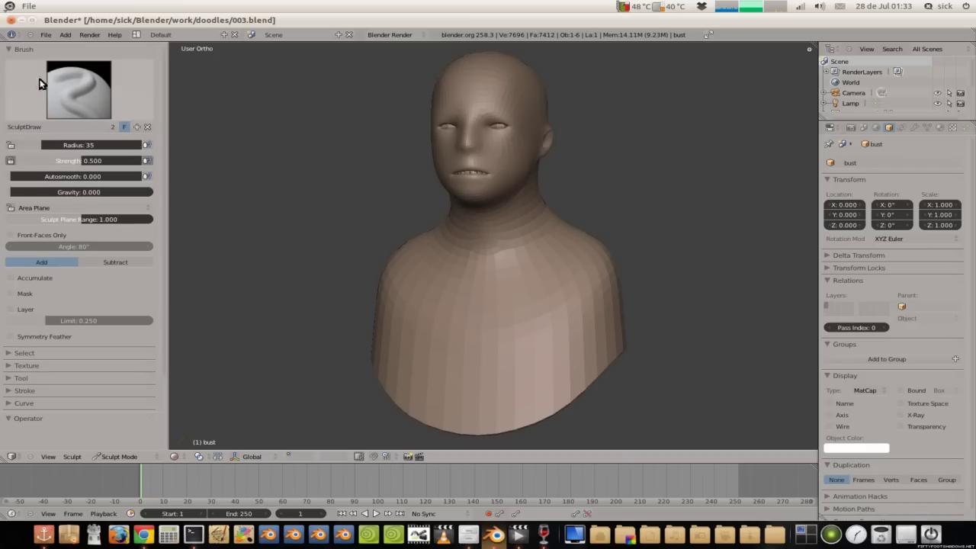
left_click(102, 88)
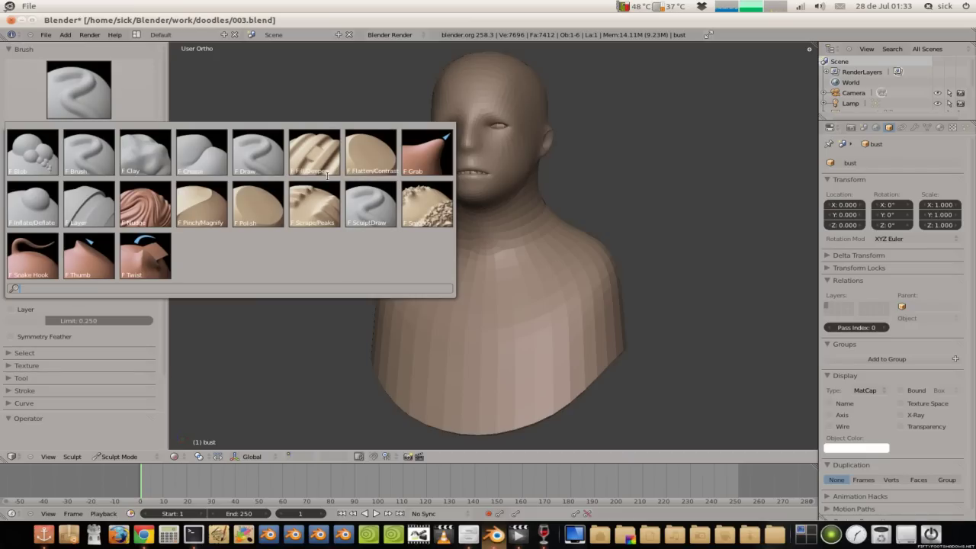
Step: Select the Grab brush and set its radius to 86 from the right side view
left_click(420, 162)
left_click(916, 127)
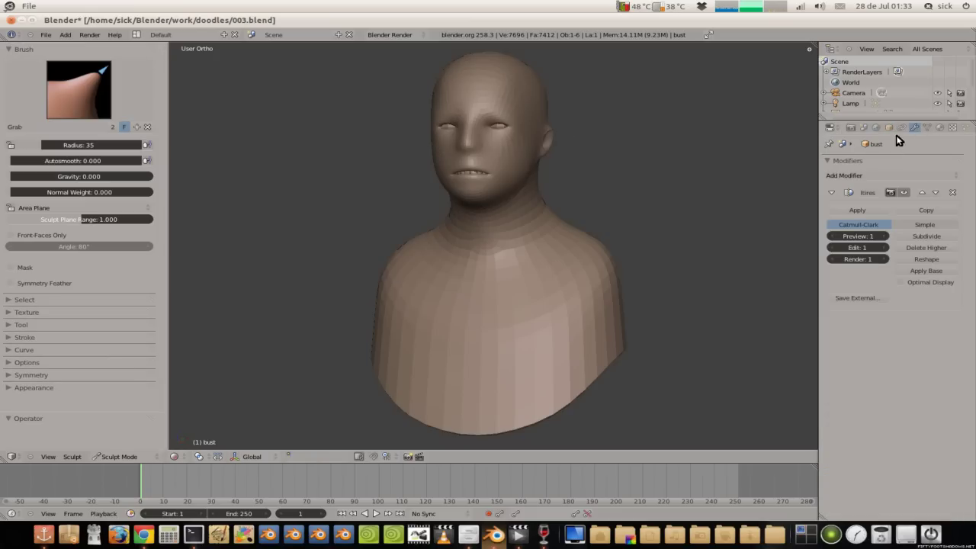
key("KP_1")
scroll(513, 235, "up", 2)
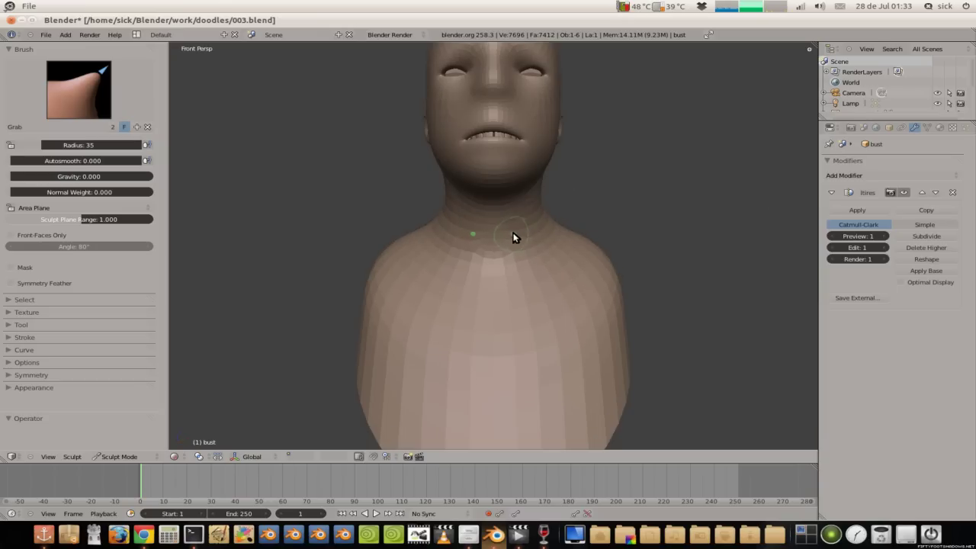
scroll(513, 236, "down", 2)
scroll(503, 301, "down", 2)
scroll(488, 282, "down", 2)
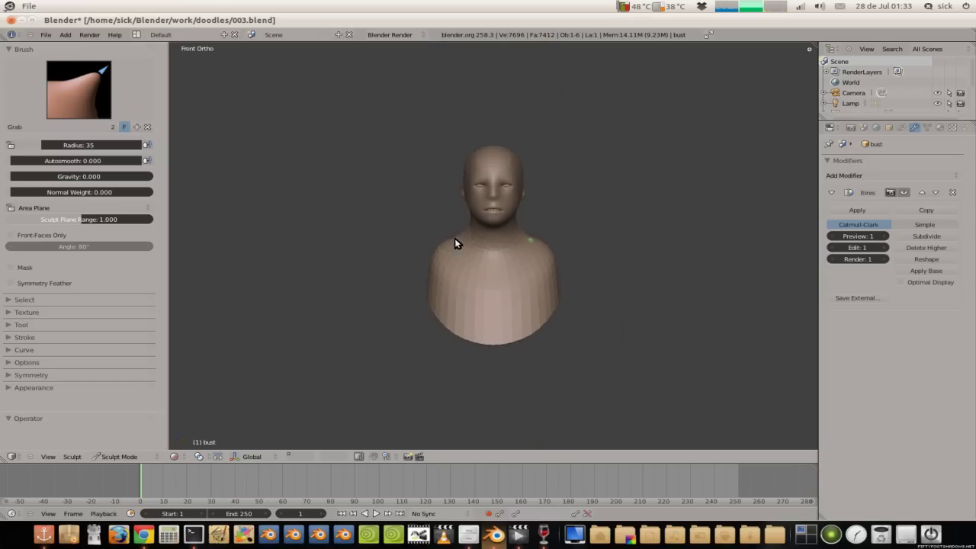
scroll(468, 252, "down", 1)
scroll(483, 259, "down", 1)
scroll(473, 224, "up", 1)
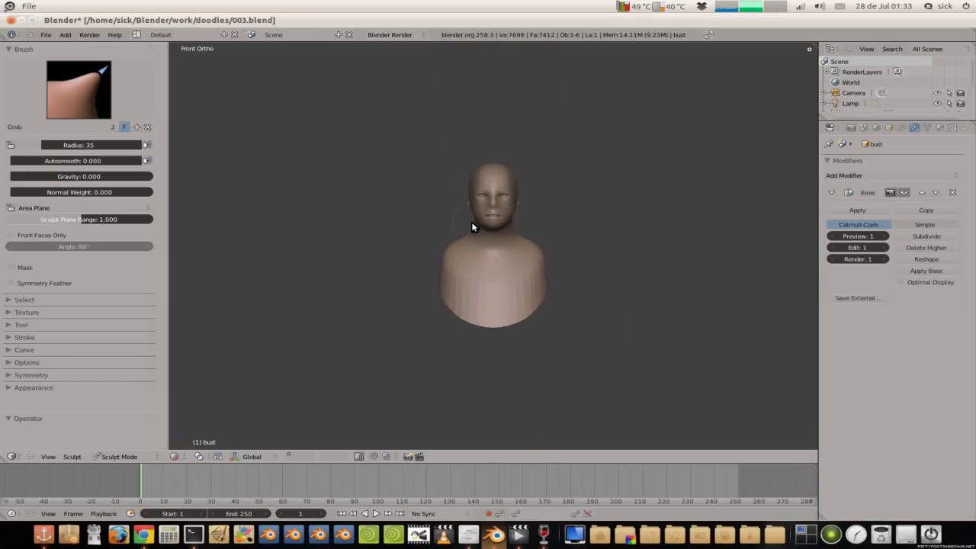
scroll(483, 267, "up", 3)
scroll(477, 260, "up", 2)
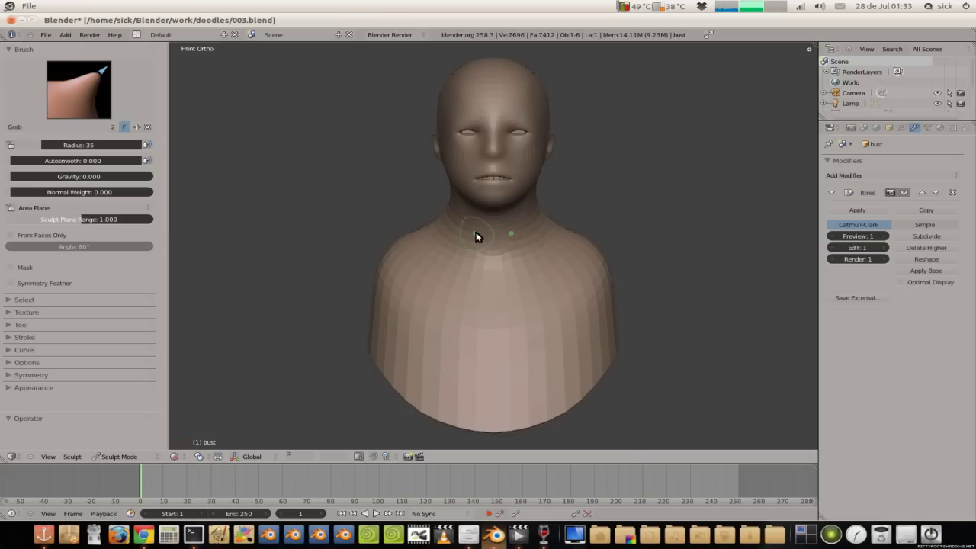
key("KP_3")
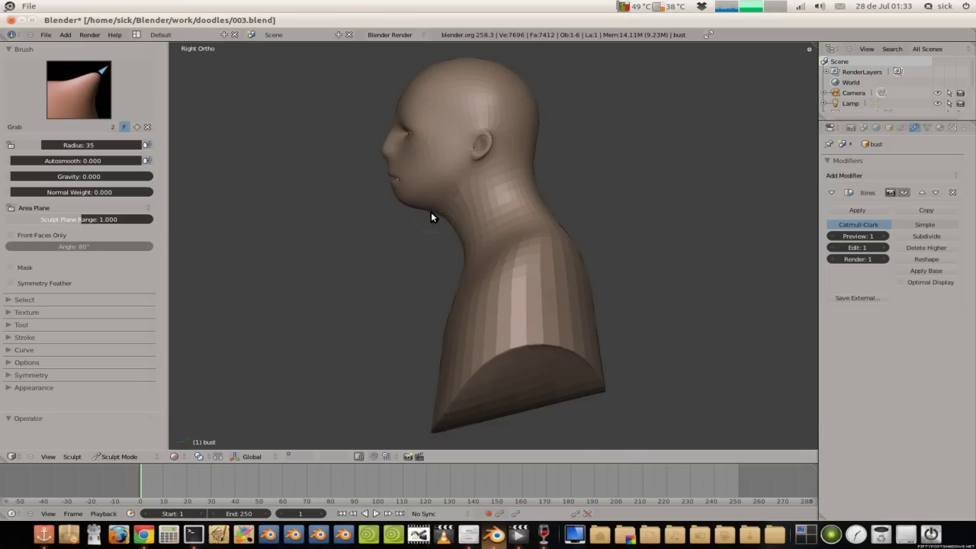
scroll(470, 234, "down", 1)
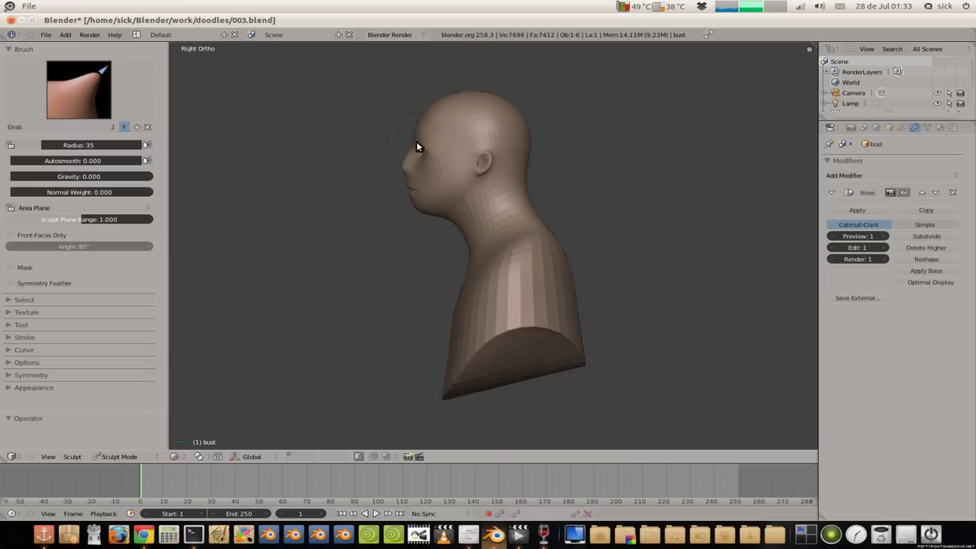
key("f")
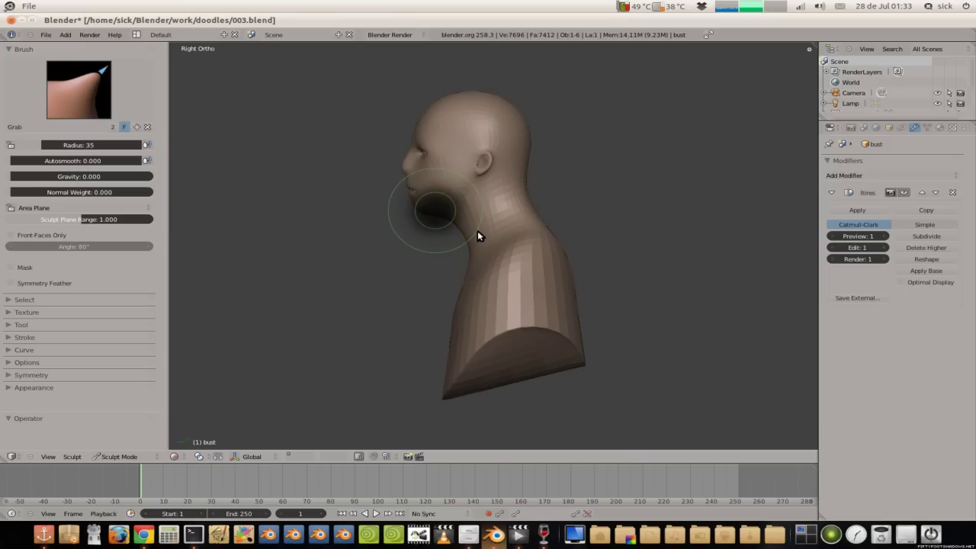
left_click(477, 230)
scroll(535, 252, "down", 4)
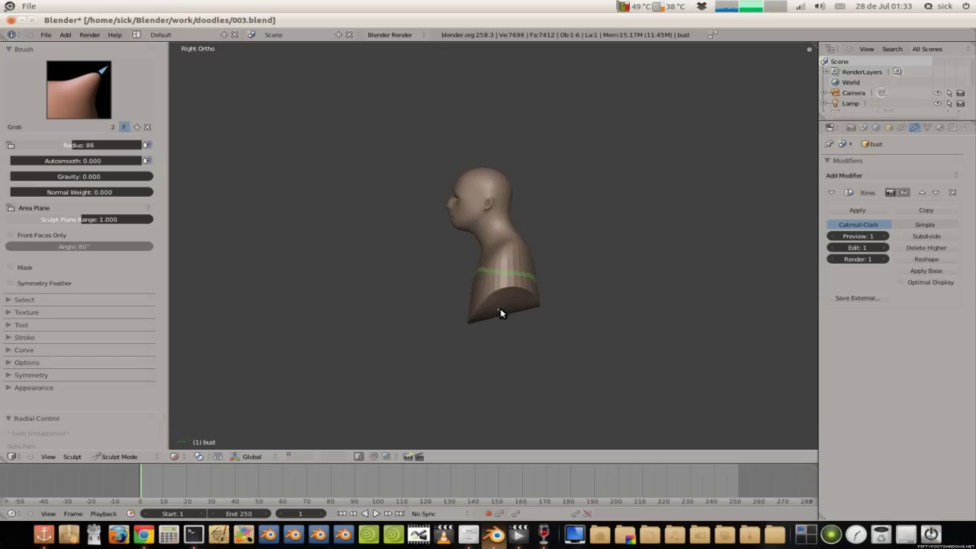
Step: Pull the base, shoulder and neck upward, then reshape the face around the eyes and mouth
mouse_move(498, 304)
left_mouse_down()
mouse_move(530, 273)
mouse_move(516, 234)
mouse_move(472, 294)
left_mouse_up()
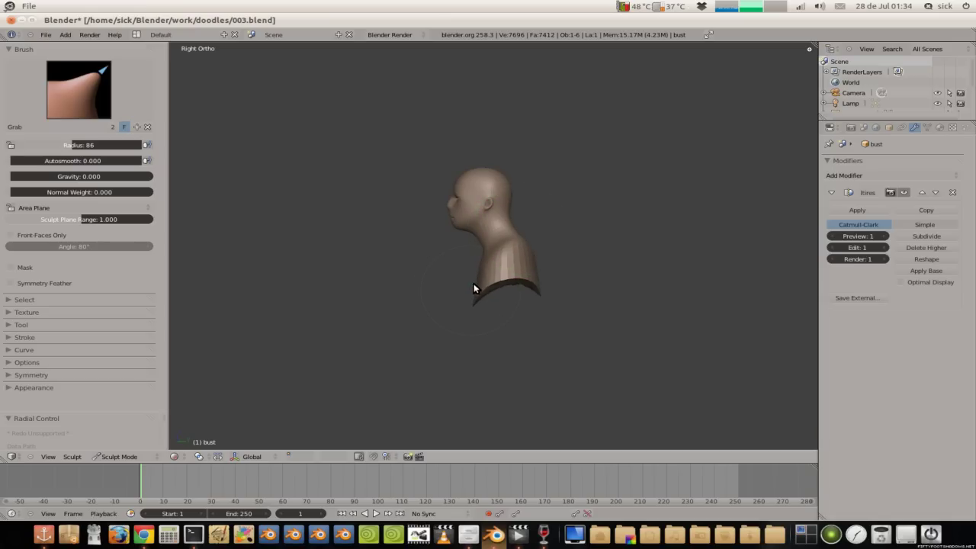
left_click_drag(475, 277, 481, 273)
key("KP_1")
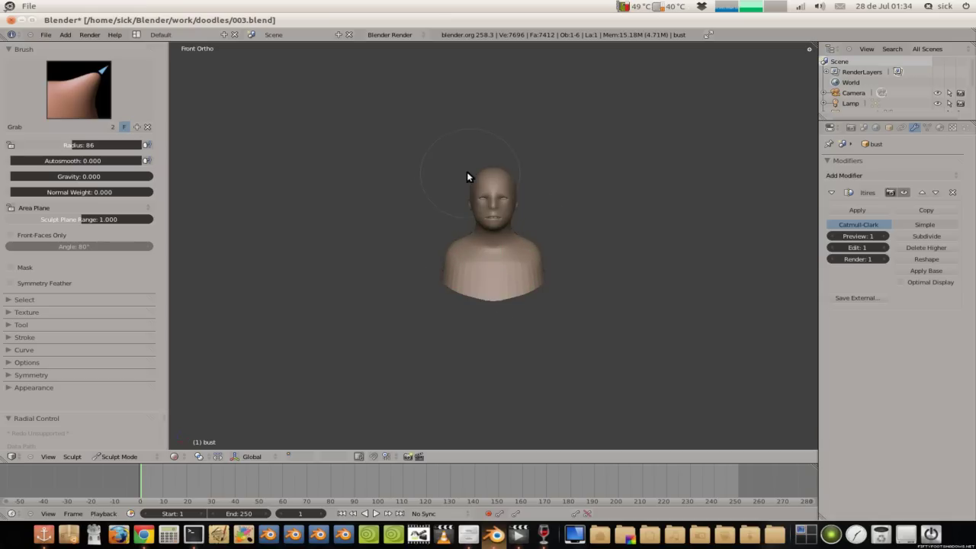
scroll(467, 176, "up", 2)
scroll(461, 186, "up", 2)
scroll(462, 209, "up", 1)
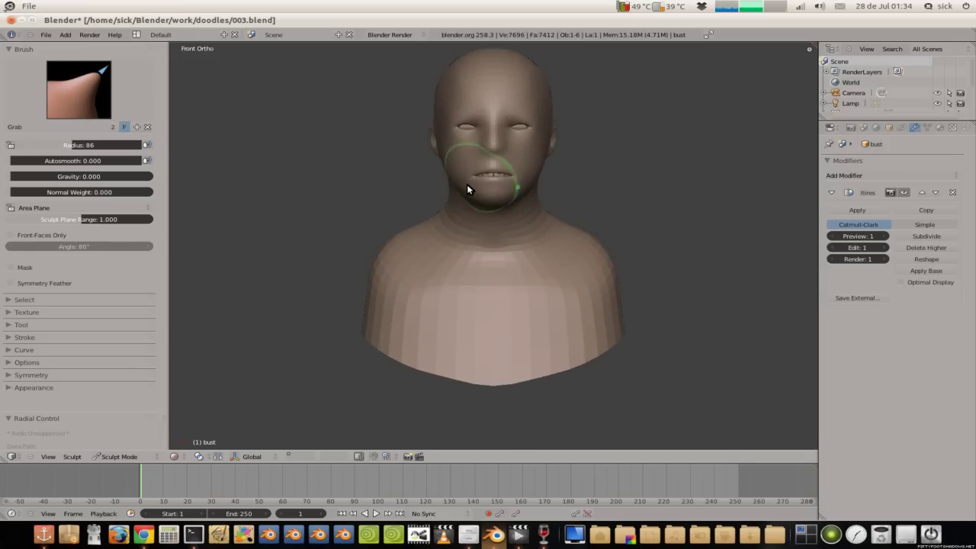
left_click_drag(463, 189, 468, 175)
mouse_move(442, 144)
left_mouse_down()
mouse_move(453, 130)
mouse_move(445, 94)
mouse_move(449, 169)
mouse_move(457, 141)
left_mouse_up()
middle_click_drag(457, 142, 483, 94)
left_click_drag(474, 122, 462, 126)
Step: Pull the lips outward in side view, then reshape the chin, cheek and eye area
mouse_move(570, 154)
middle_mouse_down()
mouse_move(388, 212)
mouse_move(409, 135)
mouse_move(410, 155)
middle_mouse_up()
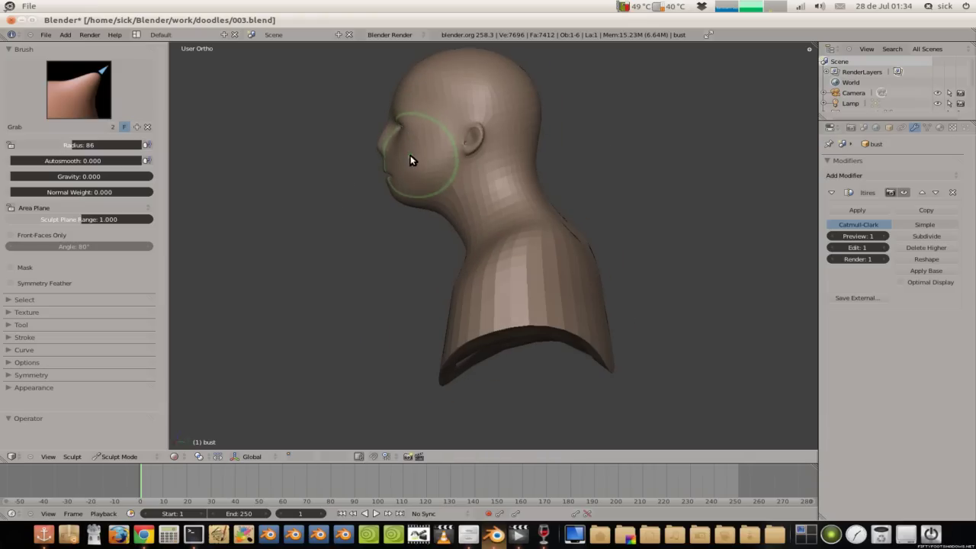
key("KP_3")
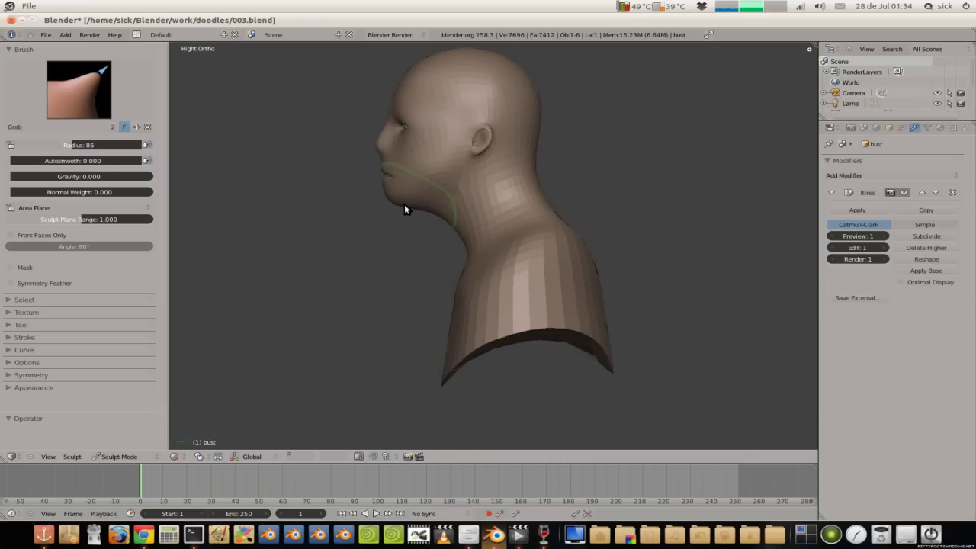
scroll(351, 134, "up", 3)
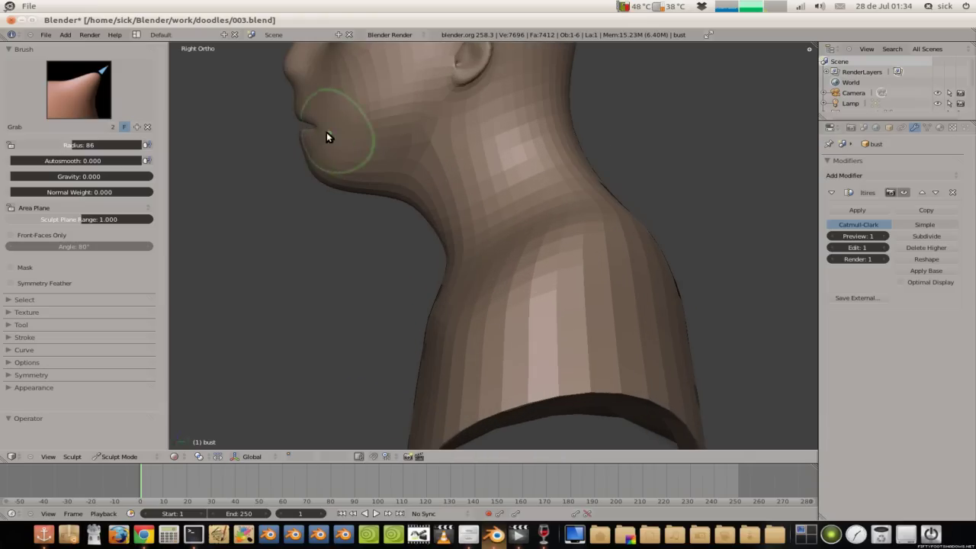
left_click_drag(302, 113, 305, 118)
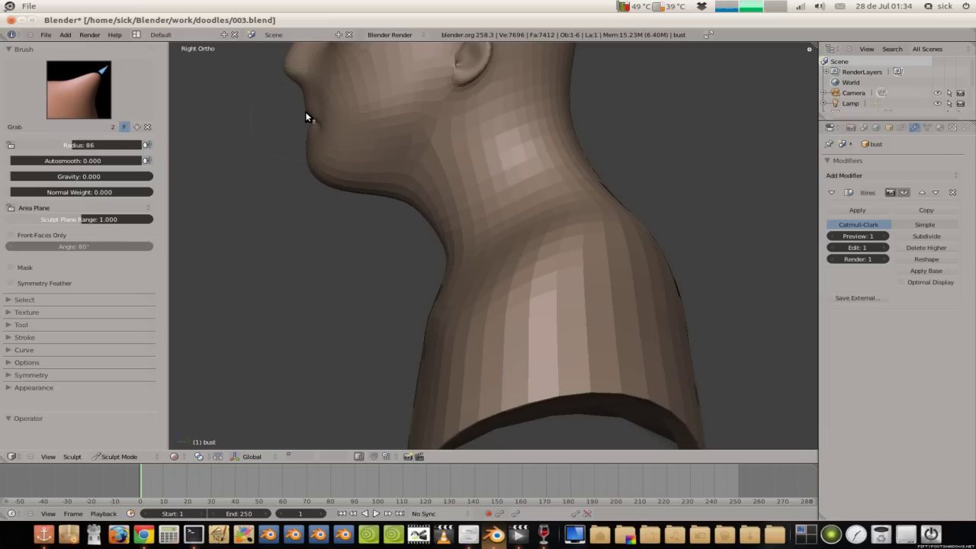
key("KP_1")
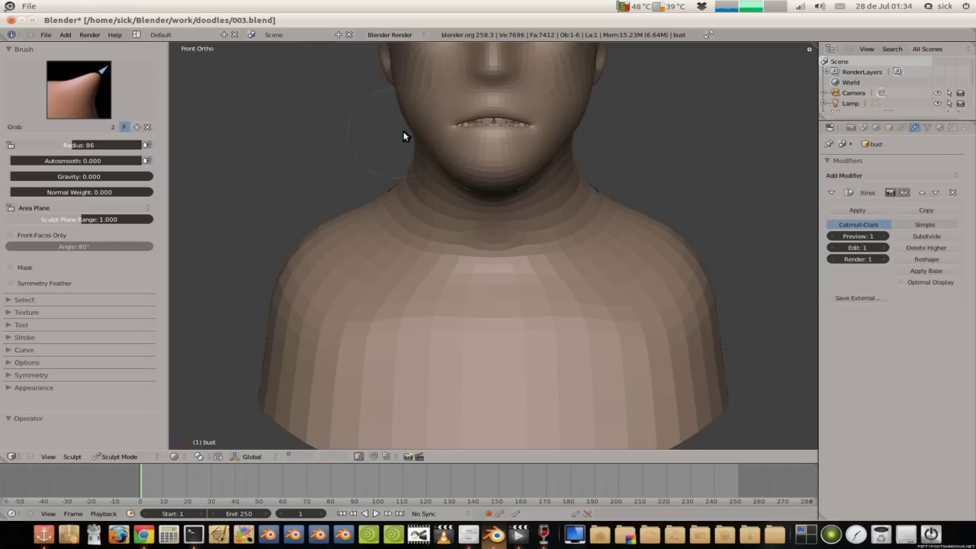
scroll(485, 143, "down", 1)
scroll(472, 157, "down", 1)
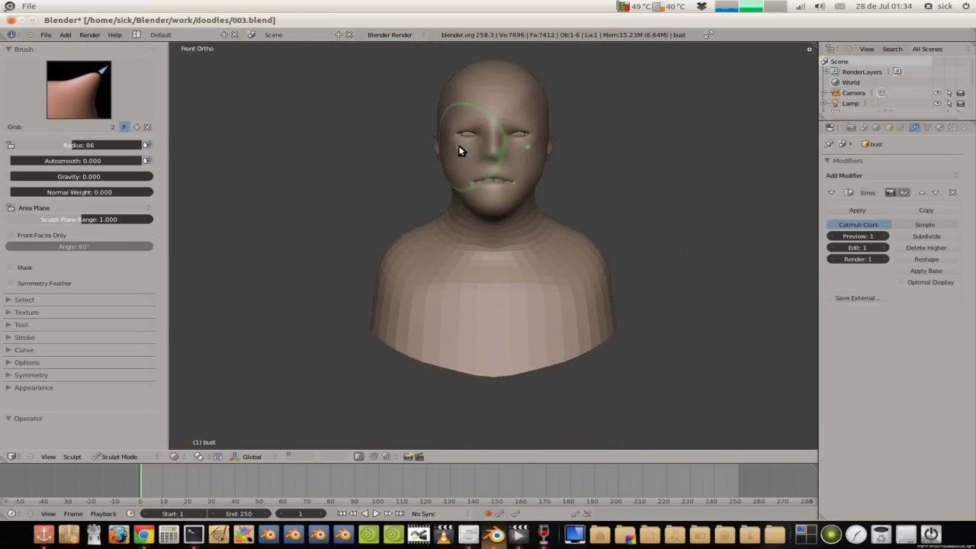
scroll(460, 146, "down", 1)
scroll(517, 204, "up", 2)
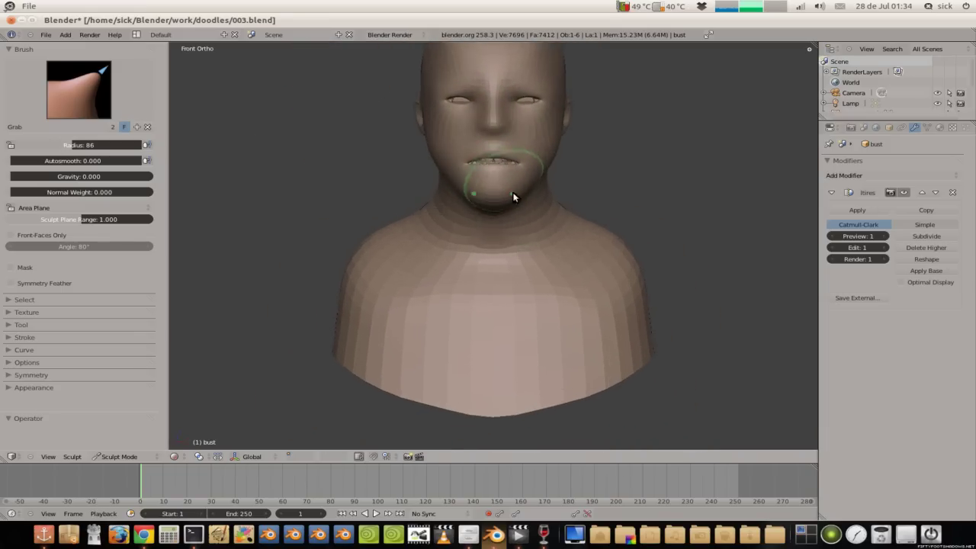
left_click_drag(536, 189, 539, 185)
left_click_drag(554, 152, 554, 129)
scroll(517, 150, "down", 3)
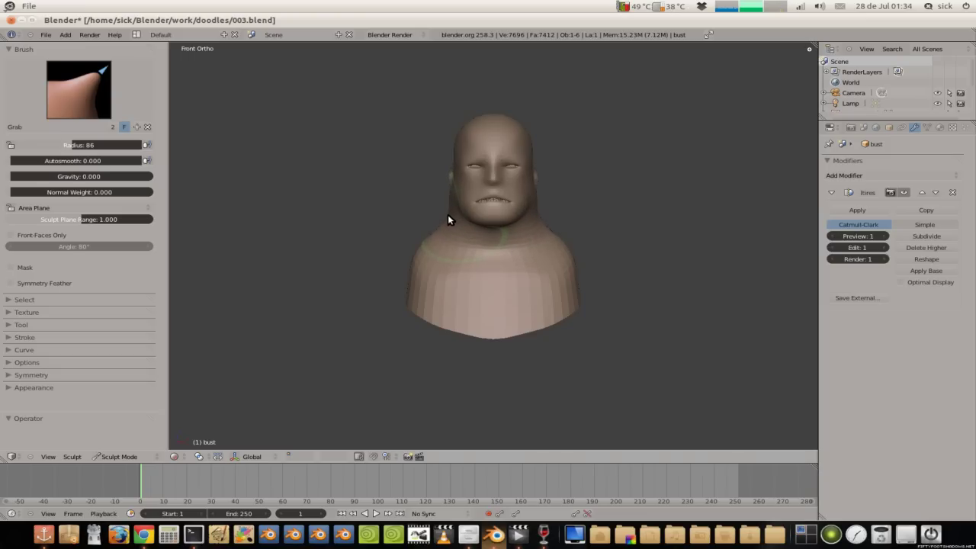
Step: Broaden the shoulders and shift the lower-left chest with Grab strokes
left_click_drag(429, 242, 422, 251)
mouse_move(458, 263)
middle_mouse_down()
mouse_move(353, 267)
mouse_move(470, 290)
middle_mouse_up()
left_click_drag(476, 327, 466, 334)
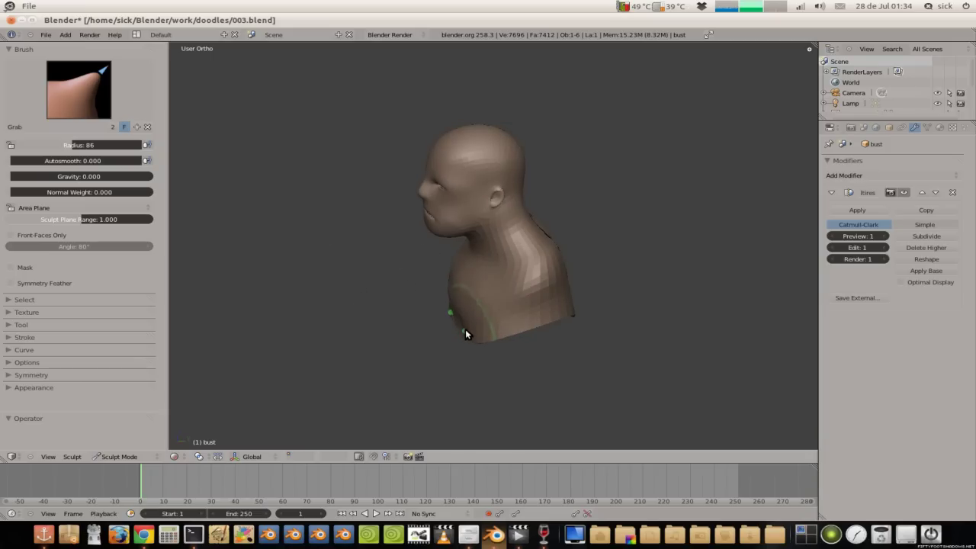
left_click_drag(544, 300, 559, 305)
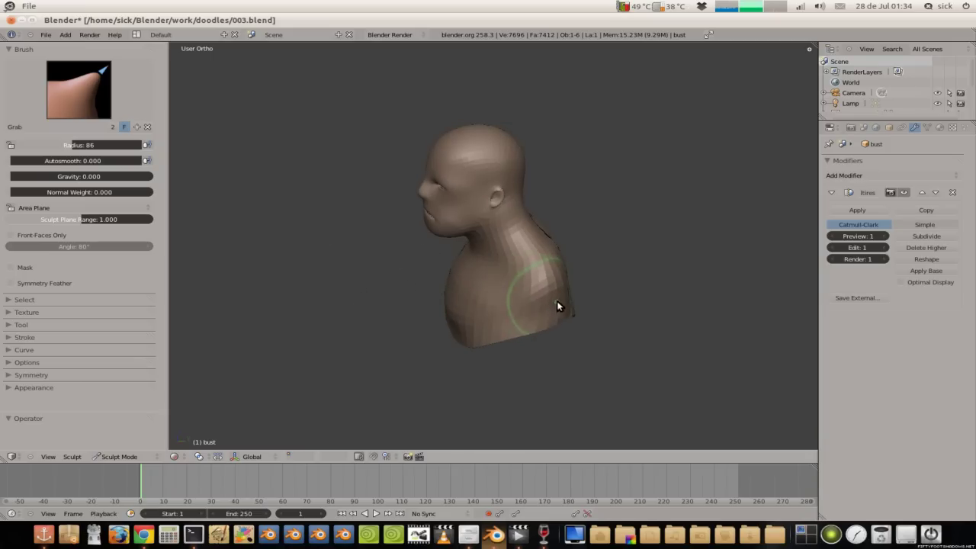
middle_click_drag(559, 304, 569, 288)
left_click_drag(572, 272, 573, 267)
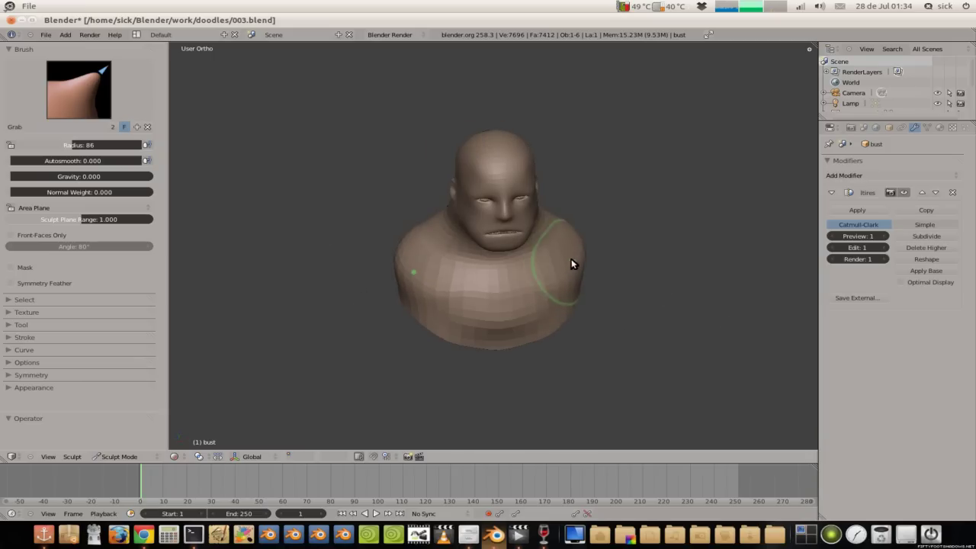
middle_click_drag(572, 266, 424, 207)
Step: Pull the neck outward and draw the jaw slightly inward, checking from several angles
left_click_drag(464, 232, 447, 266)
scroll(444, 190, "up", 3)
mouse_move(446, 266)
middle_mouse_down()
mouse_move(566, 210)
mouse_move(468, 218)
middle_mouse_up()
mouse_move(468, 218)
left_mouse_down()
mouse_move(435, 200)
mouse_move(447, 211)
mouse_move(438, 177)
left_mouse_up()
mouse_move(435, 168)
middle_mouse_down()
mouse_move(451, 183)
mouse_move(496, 185)
middle_mouse_up()
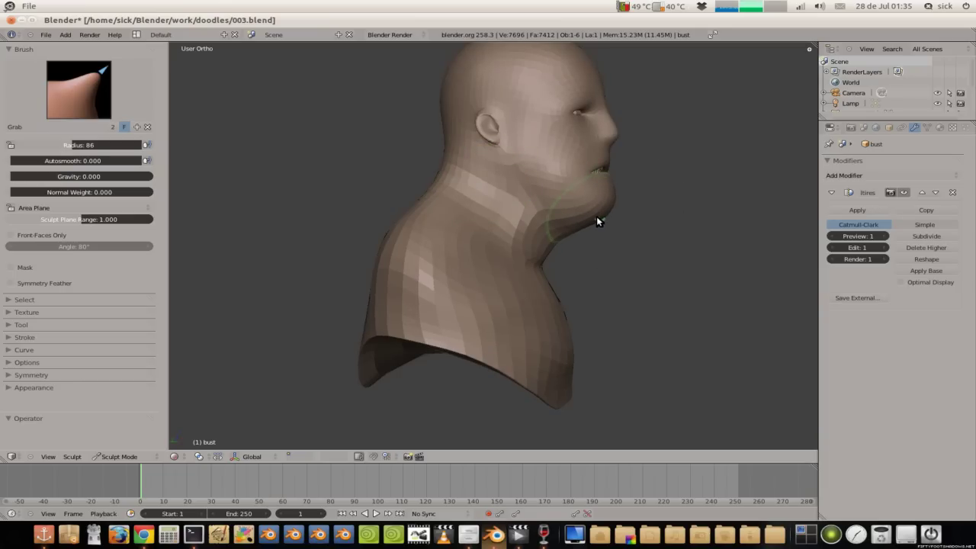
mouse_move(567, 174)
middle_mouse_down()
mouse_move(475, 105)
mouse_move(440, 95)
middle_mouse_up()
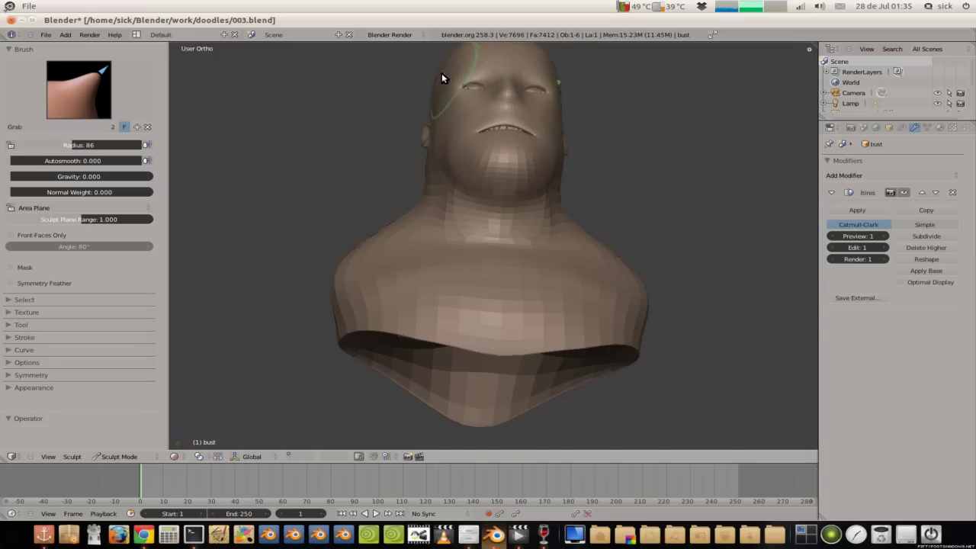
scroll(469, 112, "down", 2)
mouse_move(469, 112)
middle_mouse_down()
mouse_move(476, 130)
mouse_move(532, 128)
mouse_move(551, 207)
mouse_move(405, 201)
middle_mouse_up()
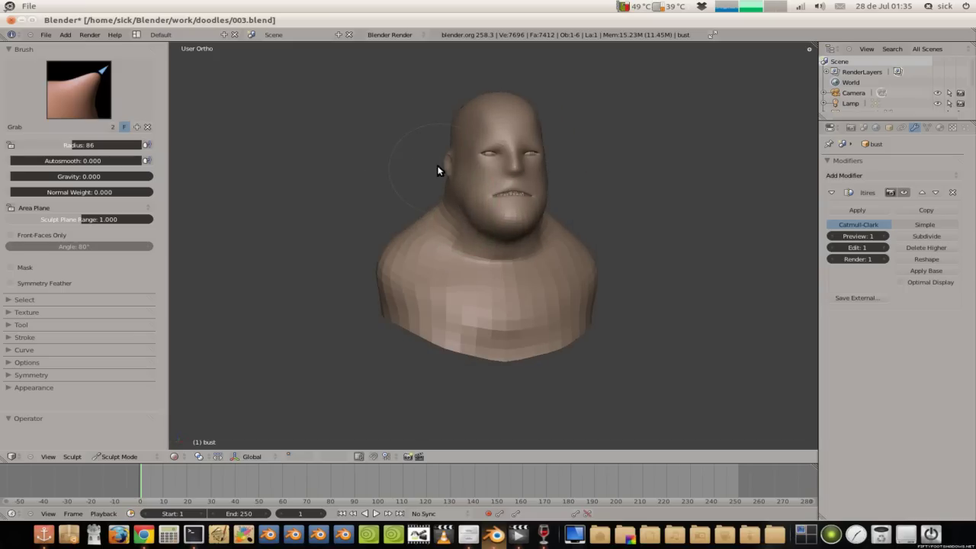
scroll(446, 189, "up", 2)
mouse_move(440, 191)
left_mouse_down()
mouse_move(437, 172)
mouse_move(457, 201)
mouse_move(462, 178)
mouse_move(439, 167)
left_mouse_up()
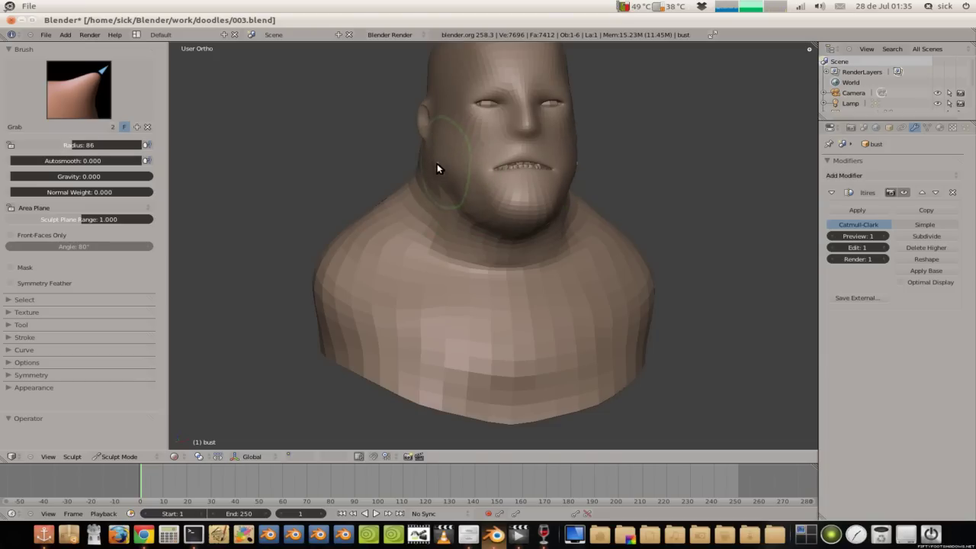
Step: Bulge the lower chest outward from a three-quarter view
mouse_move(442, 163)
middle_mouse_down()
mouse_move(557, 166)
mouse_move(501, 163)
mouse_move(385, 105)
middle_mouse_up()
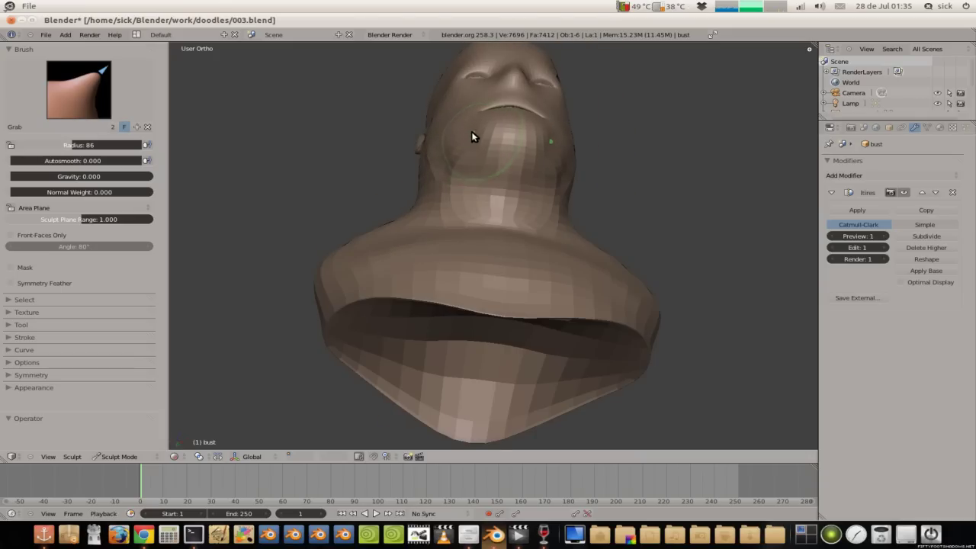
mouse_move(473, 127)
middle_mouse_down()
mouse_move(588, 207)
mouse_move(589, 241)
mouse_move(555, 231)
mouse_move(505, 183)
mouse_move(325, 176)
mouse_move(535, 177)
mouse_move(643, 258)
middle_mouse_up()
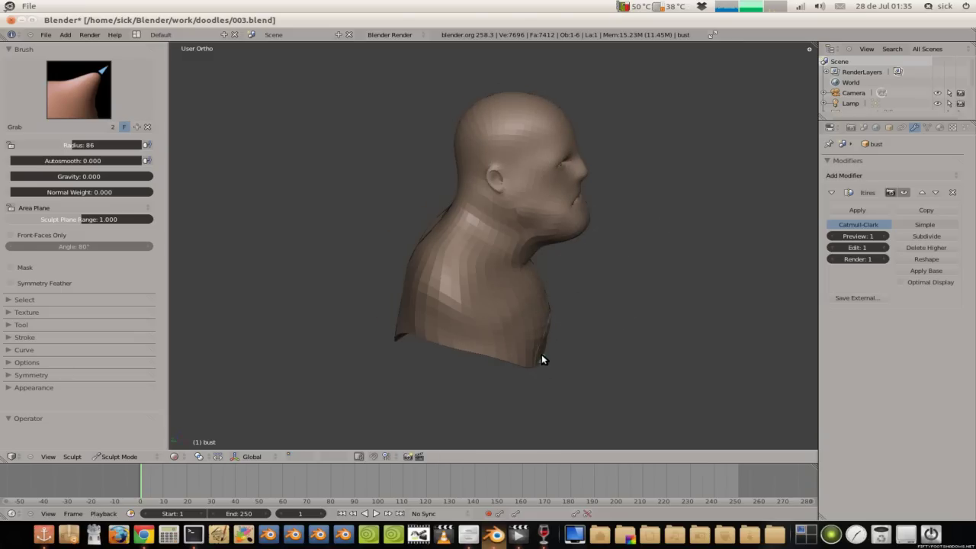
left_click_drag(542, 355, 549, 355)
middle_click_drag(552, 330, 376, 272)
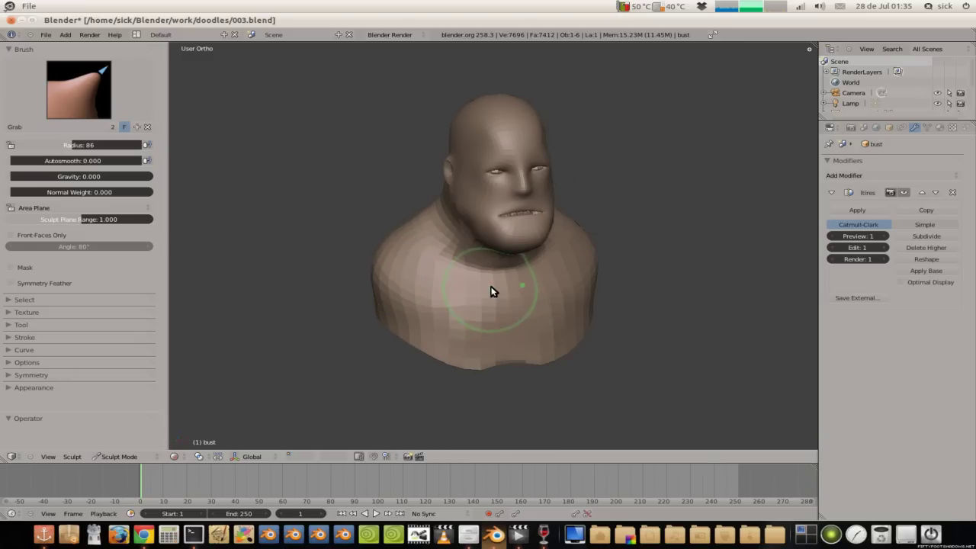
mouse_move(483, 279)
middle_mouse_down()
mouse_move(459, 297)
mouse_move(486, 315)
mouse_move(469, 298)
mouse_move(477, 371)
middle_mouse_up()
Step: Orbit to the rear and pull the back, shoulder and upper back outward
scroll(477, 371, "up", 2)
key("s")
key("g")
mouse_move(444, 322)
middle_mouse_down()
mouse_move(424, 310)
mouse_move(451, 351)
mouse_move(428, 284)
mouse_move(498, 300)
mouse_move(584, 301)
mouse_move(621, 256)
mouse_move(623, 273)
mouse_move(503, 272)
middle_mouse_up()
scroll(425, 309, "down", 2)
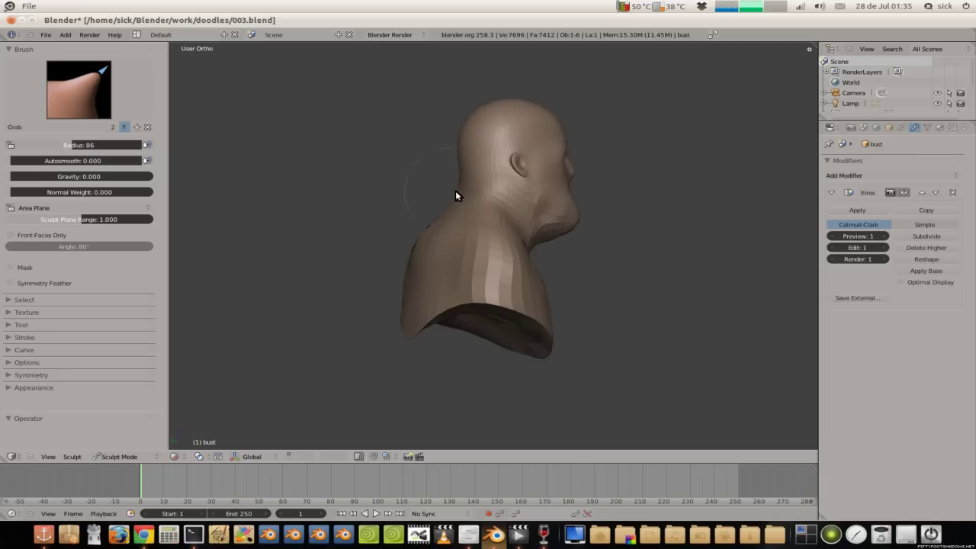
mouse_move(449, 187)
middle_mouse_down()
mouse_move(470, 176)
mouse_move(638, 171)
middle_mouse_up()
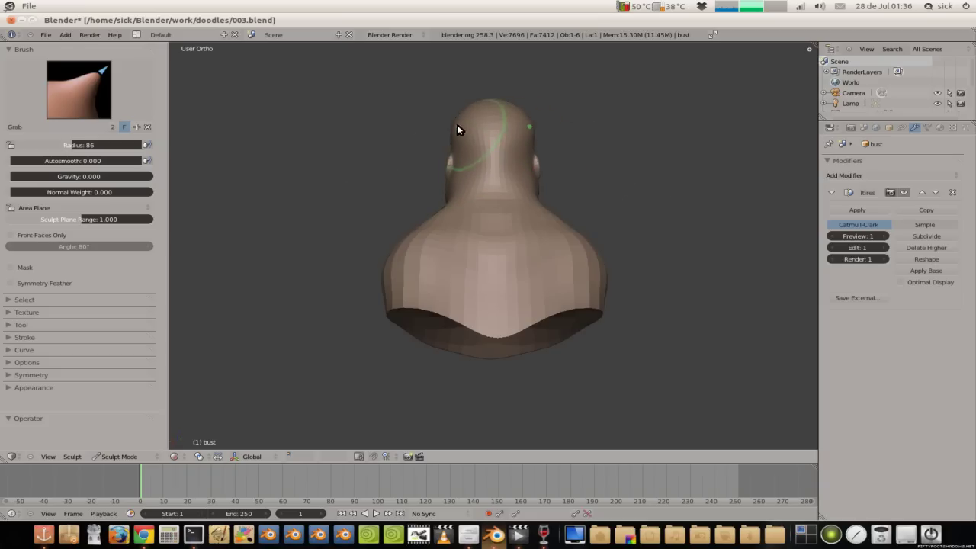
mouse_move(462, 126)
middle_mouse_down()
mouse_move(603, 130)
mouse_move(512, 141)
middle_mouse_up()
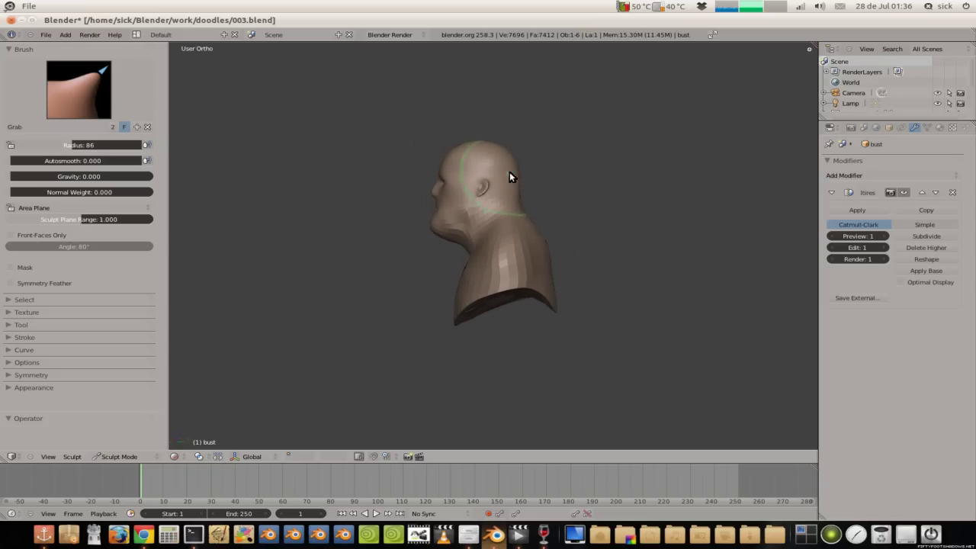
scroll(525, 195, "up", 2)
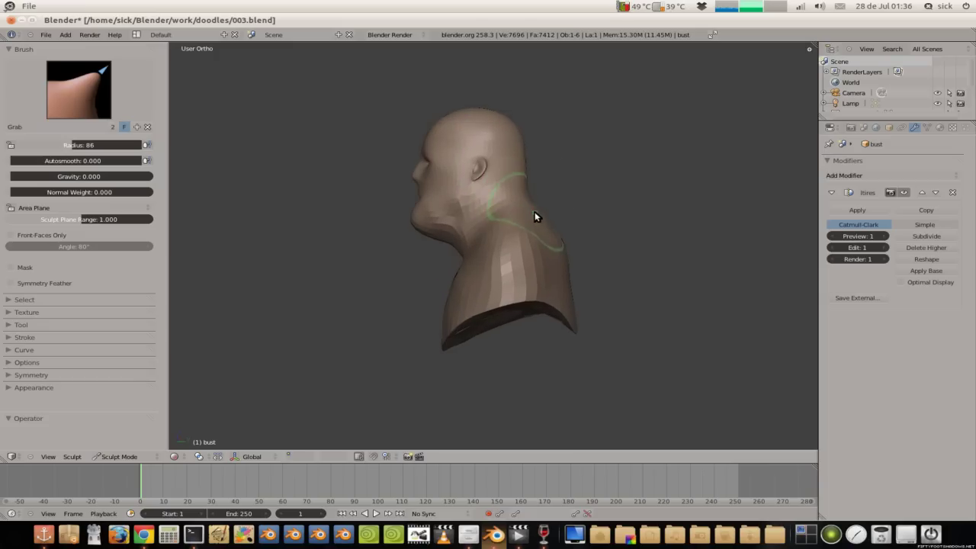
mouse_move(560, 247)
left_mouse_down()
mouse_move(556, 290)
mouse_move(572, 292)
mouse_move(553, 267)
left_mouse_up()
mouse_move(563, 259)
middle_mouse_down()
mouse_move(461, 209)
mouse_move(437, 264)
middle_mouse_up()
left_click_drag(419, 261, 427, 221)
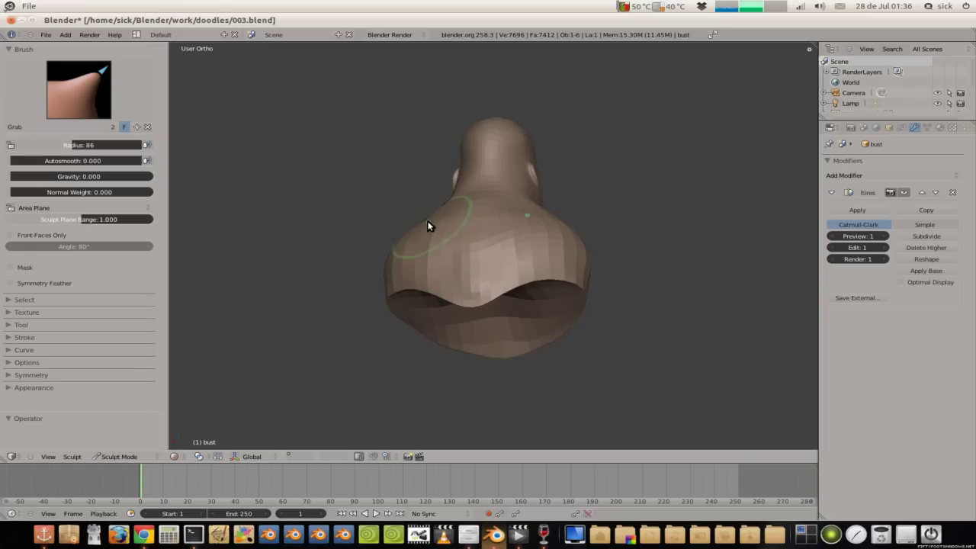
Step: Orbit around the bust back to a front view to review the reshaped neck and shoulders
mouse_move(487, 249)
middle_mouse_down()
mouse_move(379, 281)
mouse_move(366, 239)
mouse_move(344, 224)
mouse_move(444, 205)
mouse_move(439, 163)
mouse_move(359, 127)
mouse_move(538, 120)
mouse_move(429, 145)
middle_mouse_up()
scroll(440, 163, "up", 2)
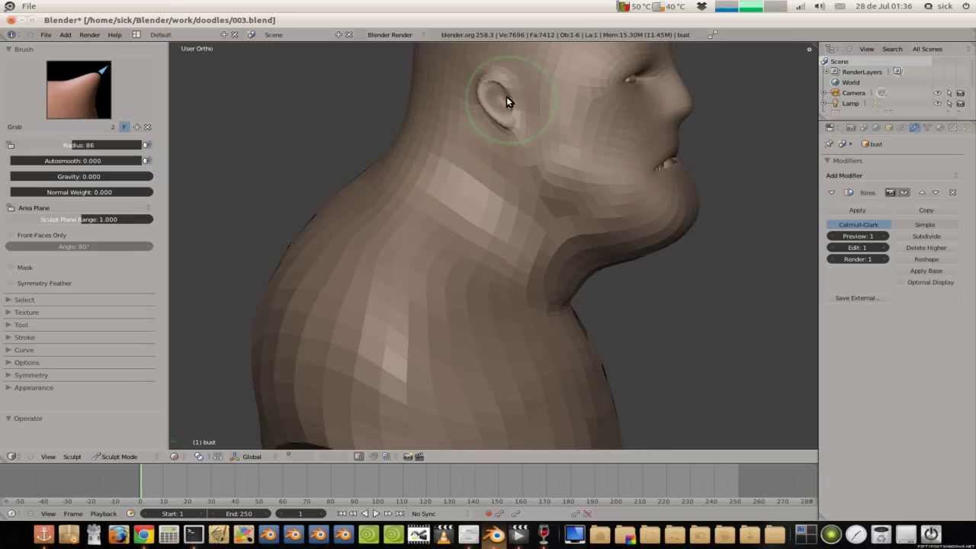
key("s")
key("g")
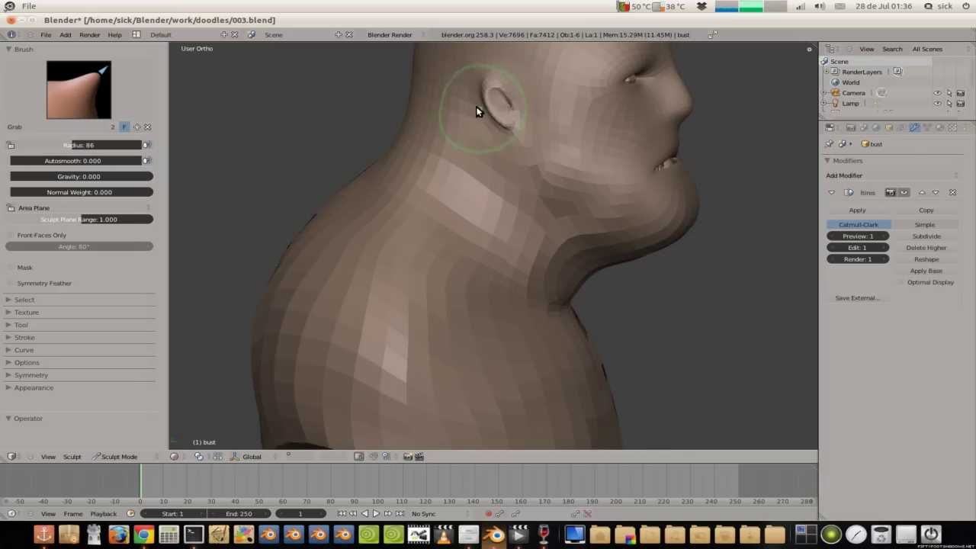
mouse_move(459, 131)
middle_mouse_down()
mouse_move(371, 138)
mouse_move(448, 156)
mouse_move(461, 175)
mouse_move(333, 175)
mouse_move(505, 182)
mouse_move(509, 191)
mouse_move(404, 198)
middle_mouse_up()
Step: Drag the mouth corners outward and down with Grab, opening the middle into a flatter line
scroll(521, 173, "up", 2)
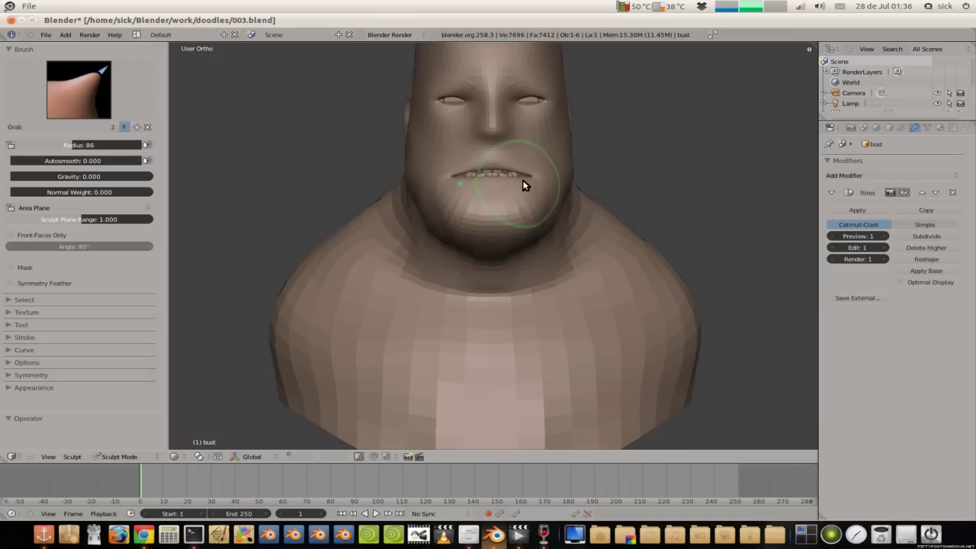
mouse_move(535, 169)
left_mouse_down()
mouse_move(514, 160)
mouse_move(520, 190)
mouse_move(523, 142)
mouse_move(496, 153)
mouse_move(513, 148)
left_mouse_up()
scroll(520, 190, "up", 2)
left_click_drag(556, 112, 570, 131)
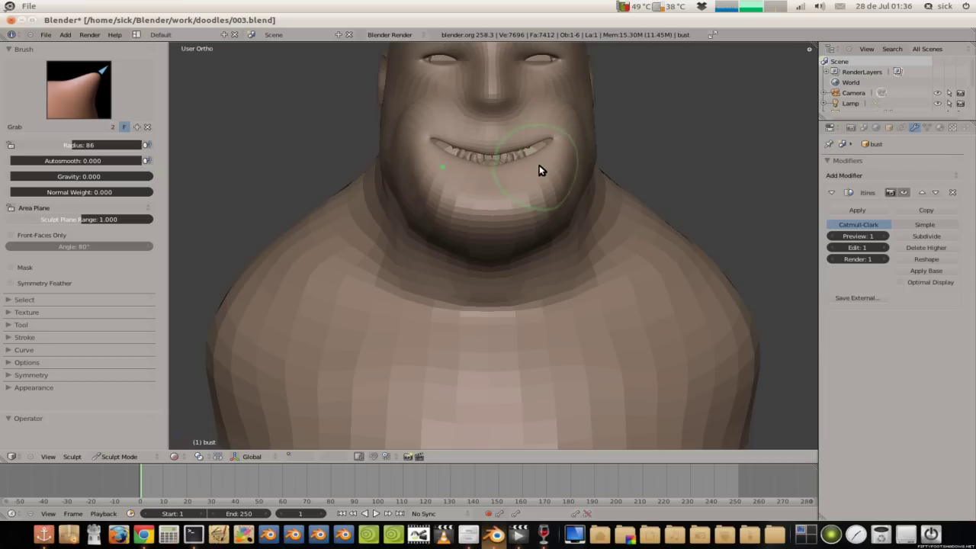
left_click_drag(521, 174, 503, 174)
left_click_drag(412, 143, 412, 152)
mouse_move(410, 153)
middle_mouse_down()
mouse_move(452, 141)
mouse_move(577, 138)
mouse_move(537, 150)
middle_mouse_up()
left_click_drag(464, 151, 461, 159)
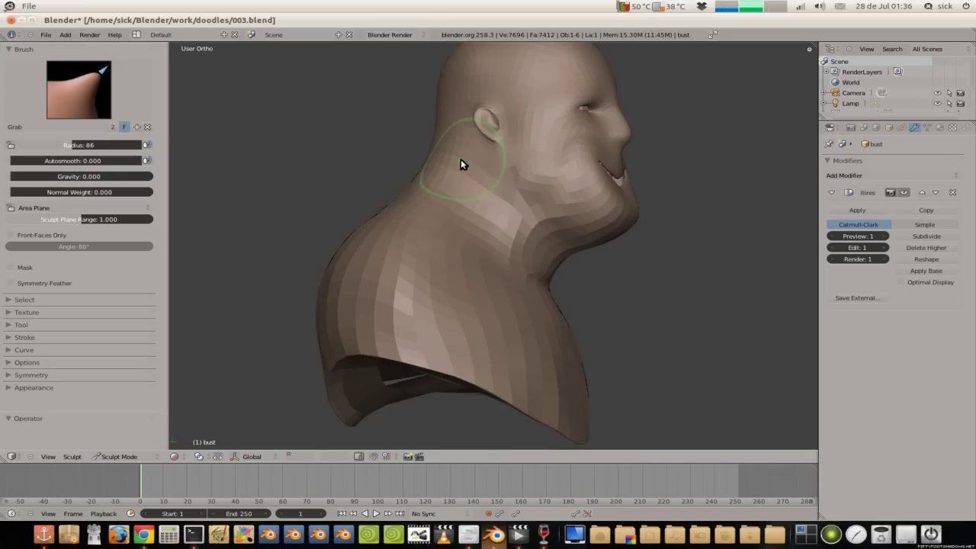
Step: Undo and redo through the recent mouth edits, then return to a front view of the bust
key("ctrl+shift+z")
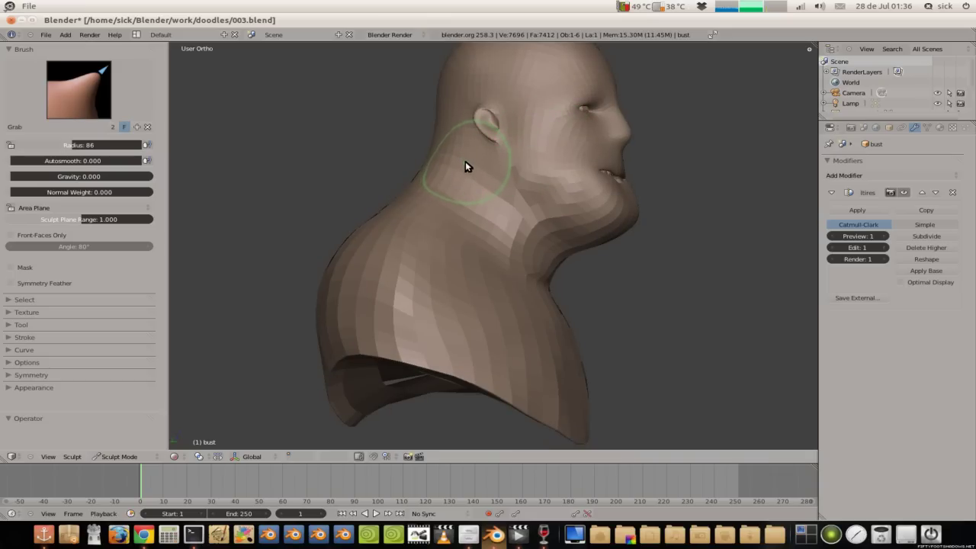
key("ctrl+z")
key("ctrl+shift+z")
key("ctrl+z")
key("ctrl+shift+z")
mouse_move(467, 163)
middle_mouse_down()
mouse_move(320, 174)
mouse_move(387, 174)
middle_mouse_up()
scroll(413, 157, "up", 2)
scroll(432, 170, "up", 1)
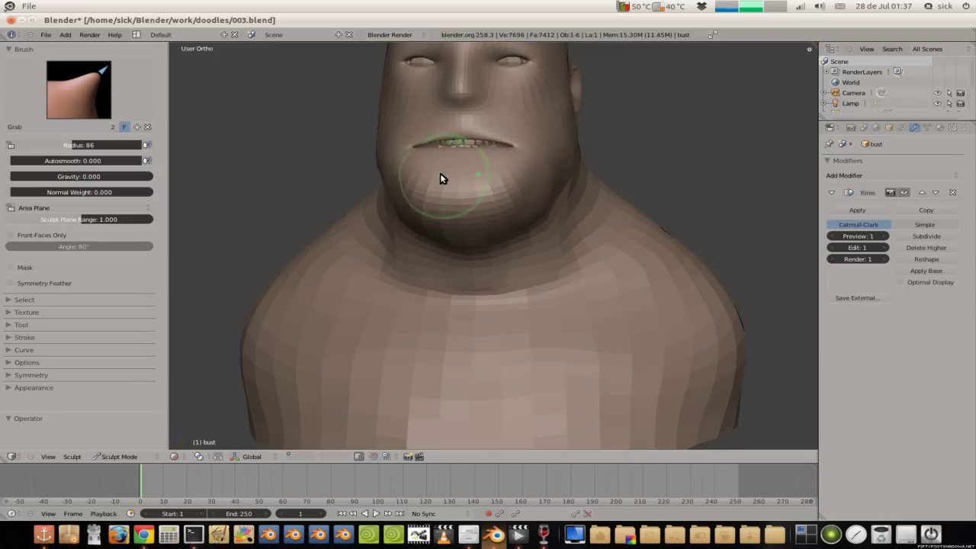
scroll(427, 167, "down", 2)
scroll(388, 149, "down", 1)
left_click(79, 89)
Step: Switch to the Clay brush at radius 49 and build up the brow ridge and under-eye cheek
left_click(143, 148)
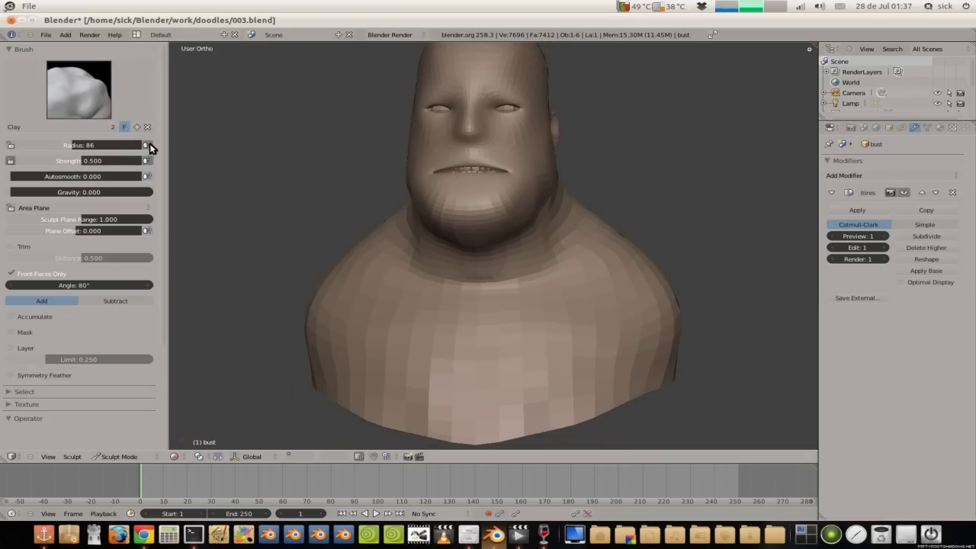
left_click_drag(150, 148, 94, 142)
scroll(476, 170, "up", 2)
middle_click_drag(469, 178, 489, 183)
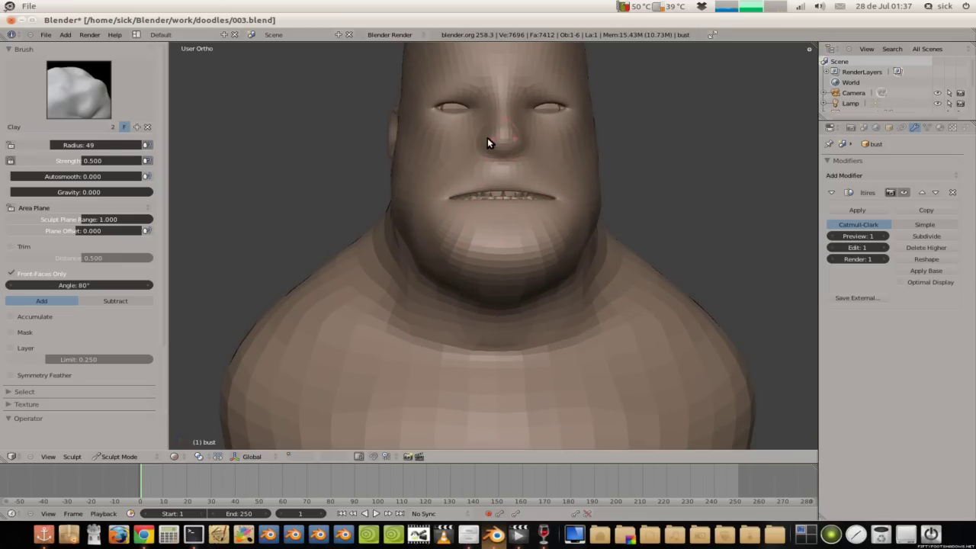
middle_click_drag(486, 143, 564, 120)
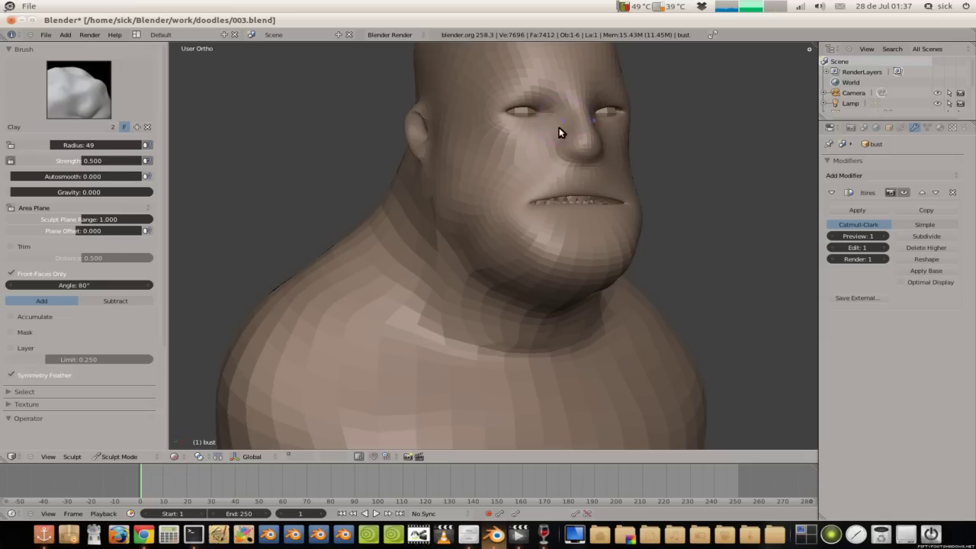
left_click_drag(560, 83, 485, 88)
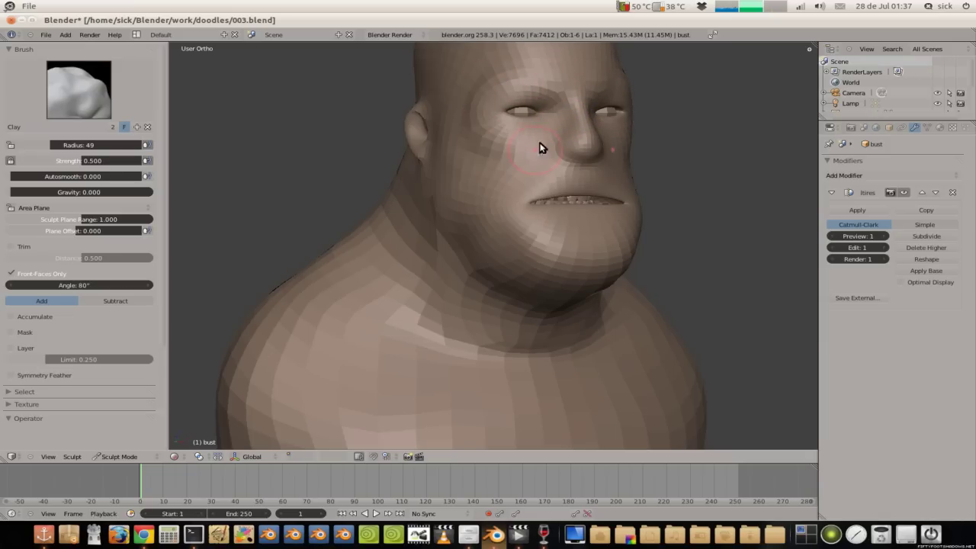
mouse_move(466, 120)
left_mouse_down()
mouse_move(536, 123)
mouse_move(518, 146)
mouse_move(546, 139)
left_mouse_up()
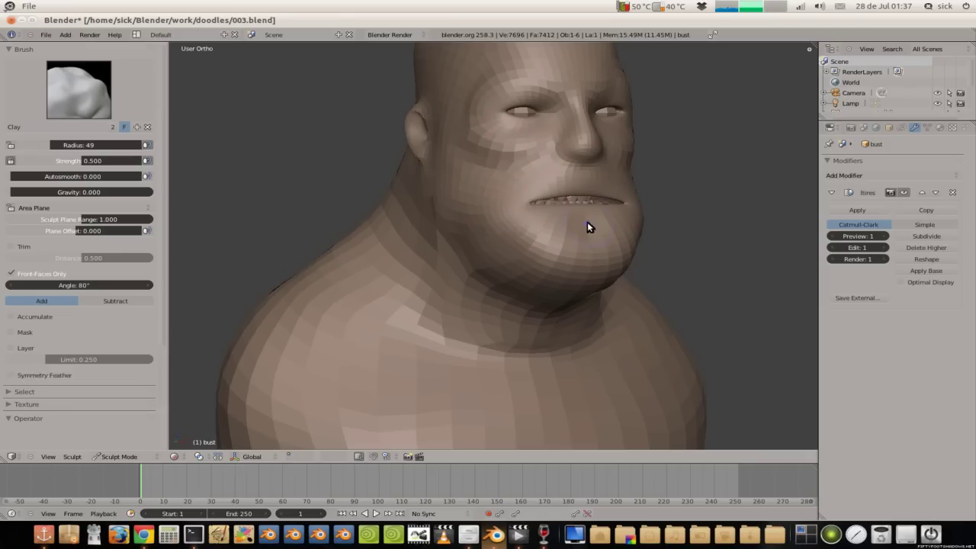
Step: Sculpt a clay ridge along the upper lip and add a clay dab to the cheek
scroll(607, 198, "up", 3)
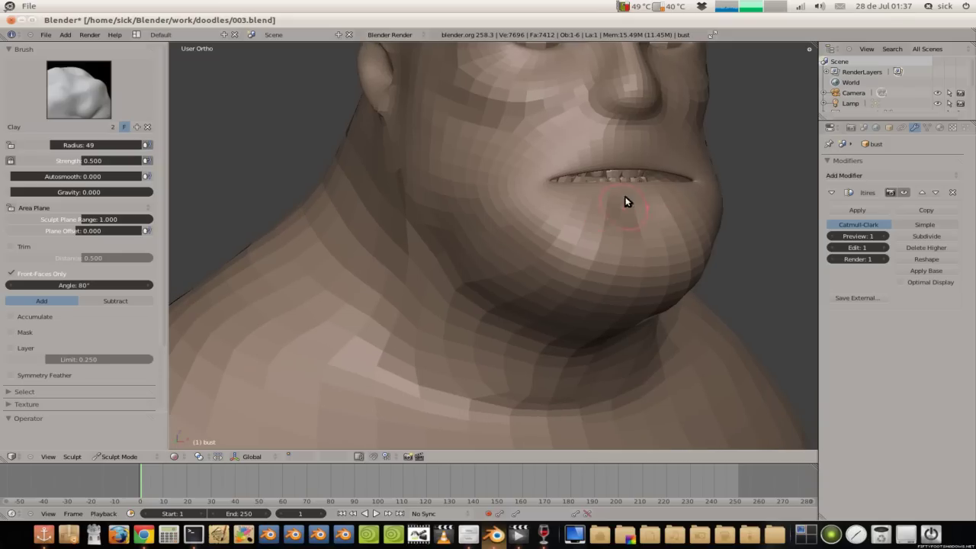
middle_click_drag(653, 194, 667, 199)
mouse_move(648, 164)
middle_mouse_down()
mouse_move(512, 127)
mouse_move(348, 124)
mouse_move(488, 170)
middle_mouse_up()
scroll(342, 124, "up", 2)
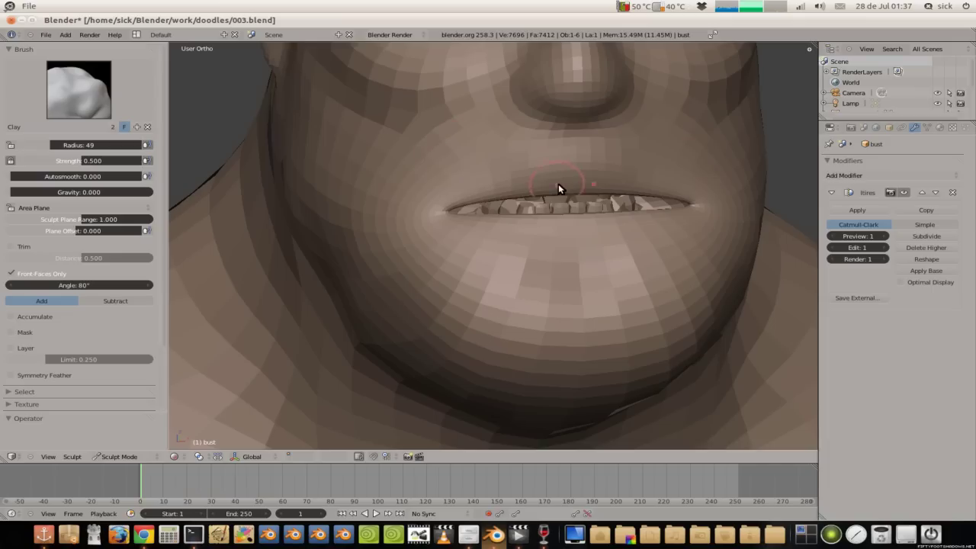
mouse_move(563, 185)
left_mouse_down()
mouse_move(509, 189)
mouse_move(640, 194)
left_mouse_up()
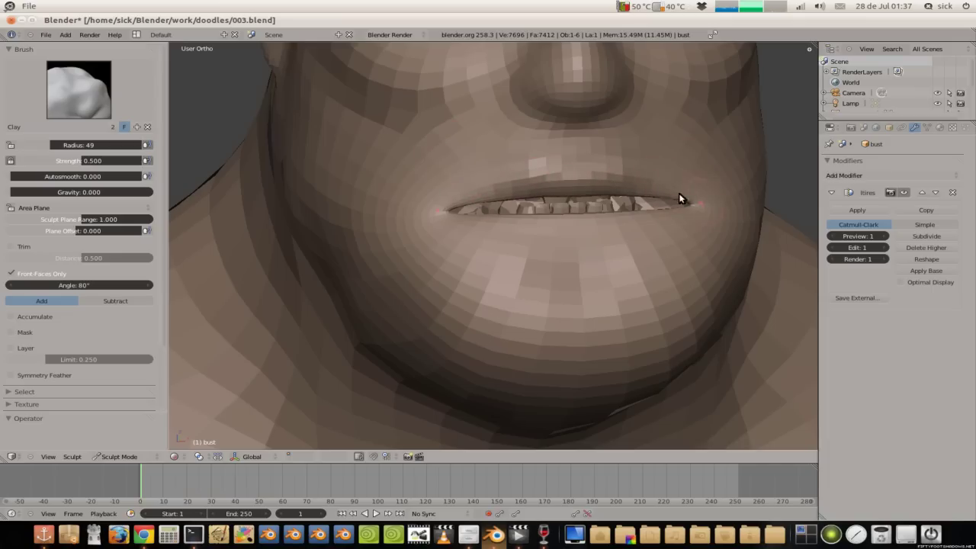
mouse_move(535, 183)
middle_mouse_down()
mouse_move(405, 239)
mouse_move(334, 251)
mouse_move(272, 301)
middle_mouse_up()
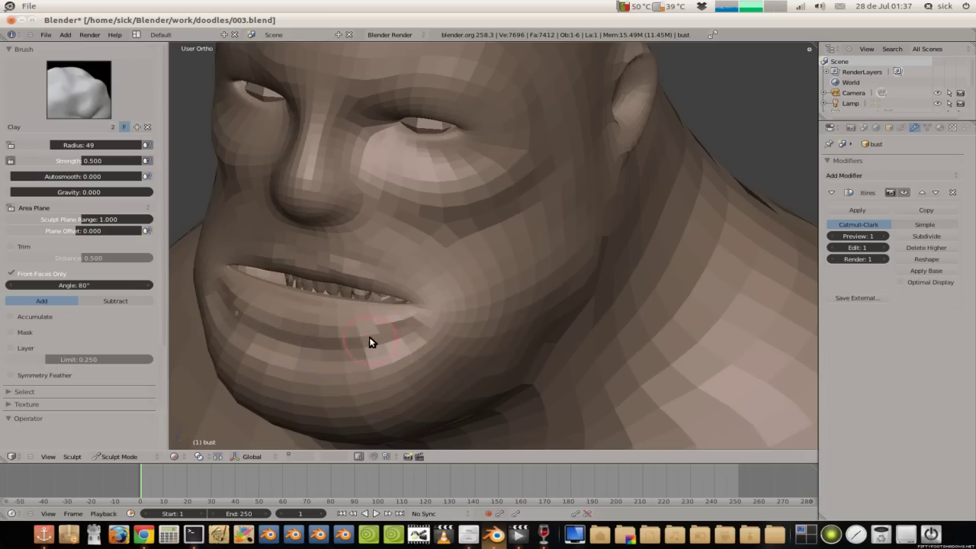
scroll(359, 275, "down", 1)
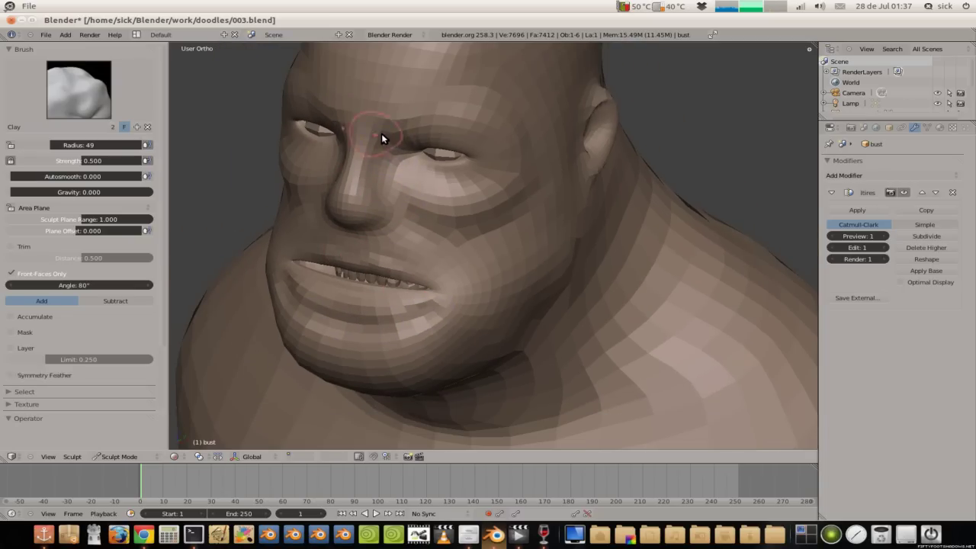
mouse_move(407, 176)
middle_mouse_down()
mouse_move(399, 155)
mouse_move(467, 147)
mouse_move(567, 109)
middle_mouse_up()
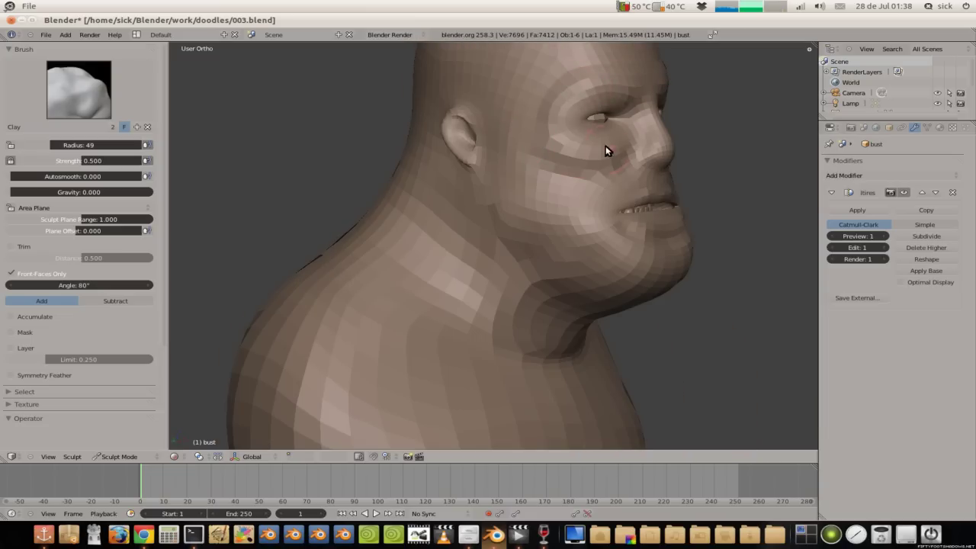
mouse_move(562, 168)
middle_mouse_down()
mouse_move(541, 157)
mouse_move(573, 206)
middle_mouse_up()
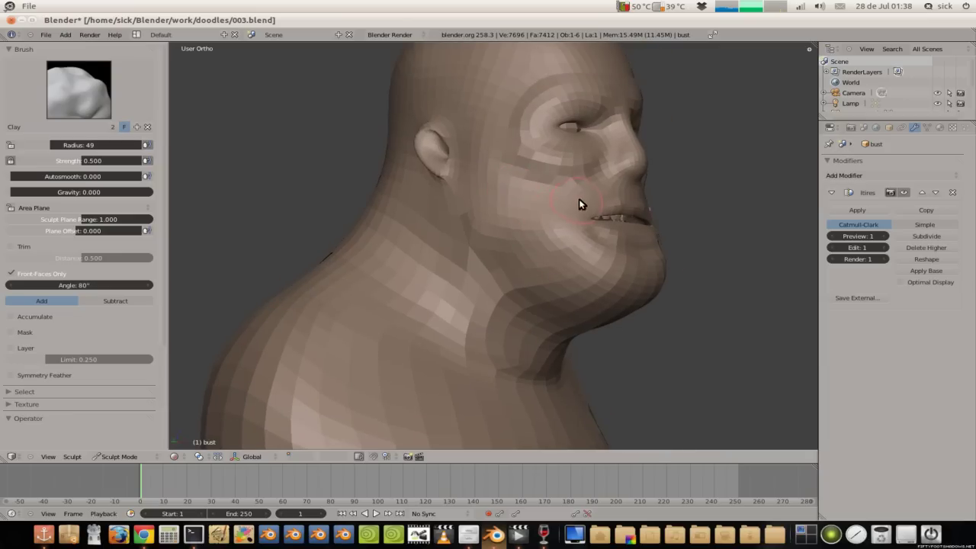
left_click(573, 175)
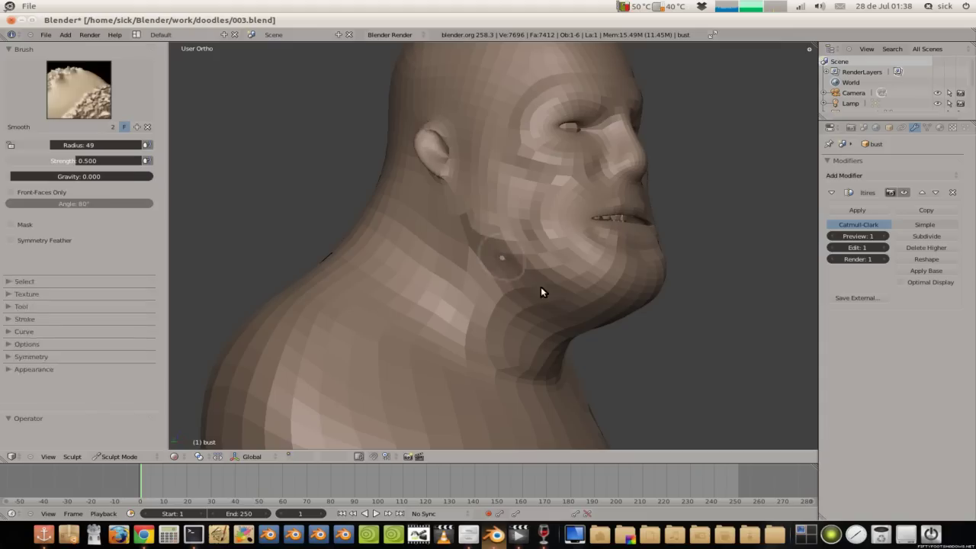
Step: Add a small clay stroke under the jaw and inspect the bust from the front
left_click_drag(546, 301, 542, 303)
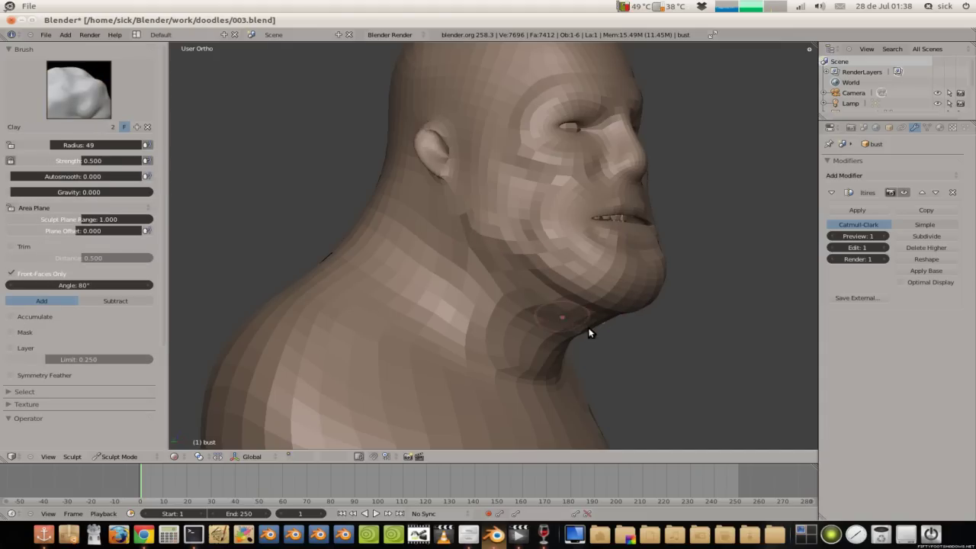
scroll(476, 250, "down", 3)
mouse_move(479, 224)
middle_mouse_down()
mouse_move(471, 266)
mouse_move(578, 275)
middle_mouse_up()
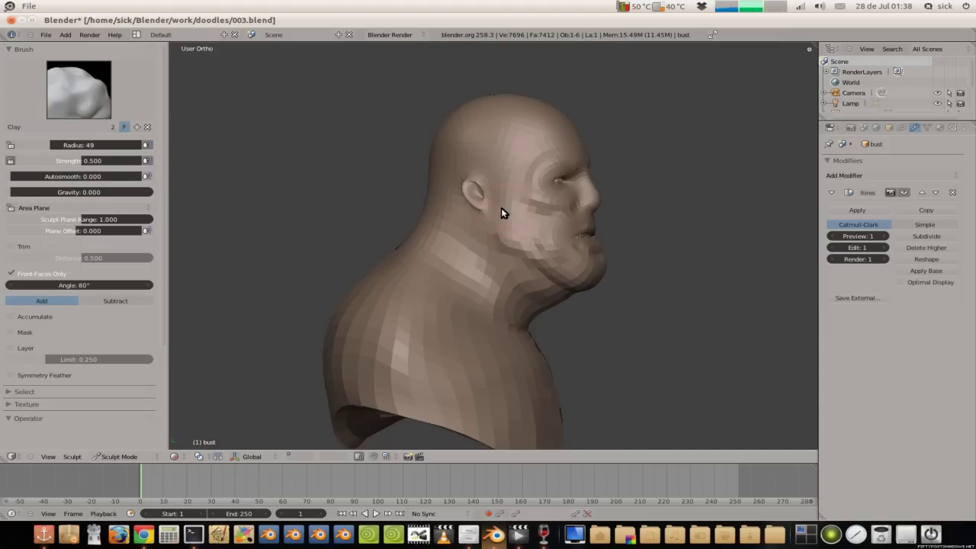
scroll(492, 153, "up", 4)
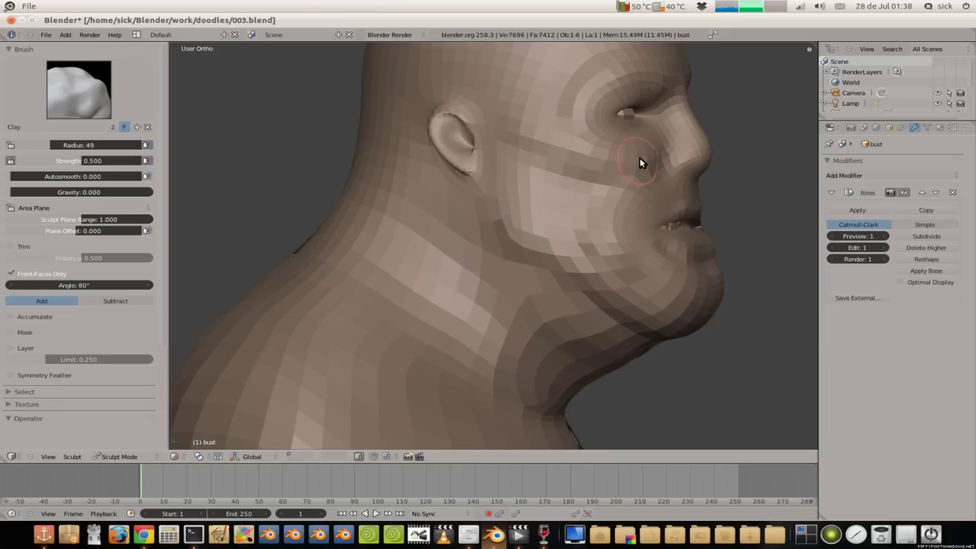
scroll(534, 155, "down", 4)
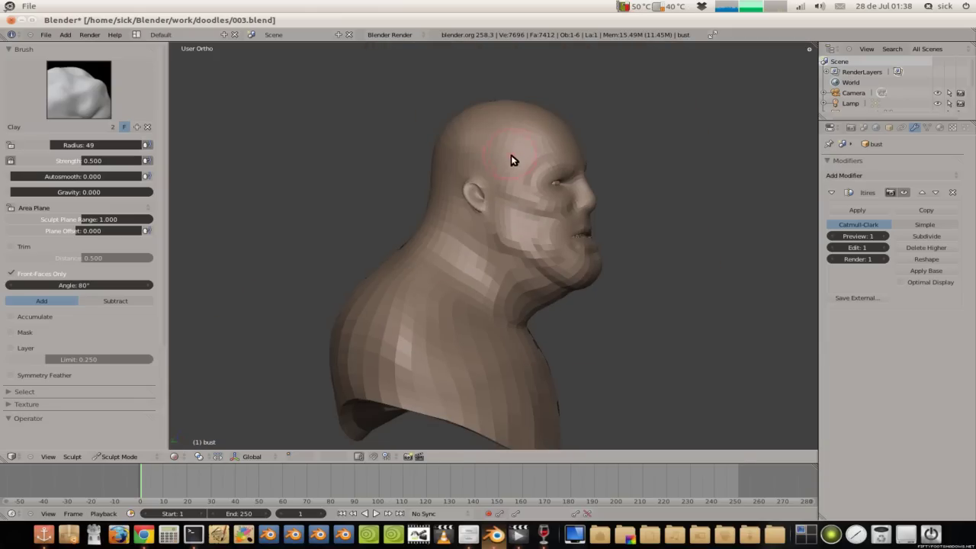
middle_click_drag(520, 135, 385, 109)
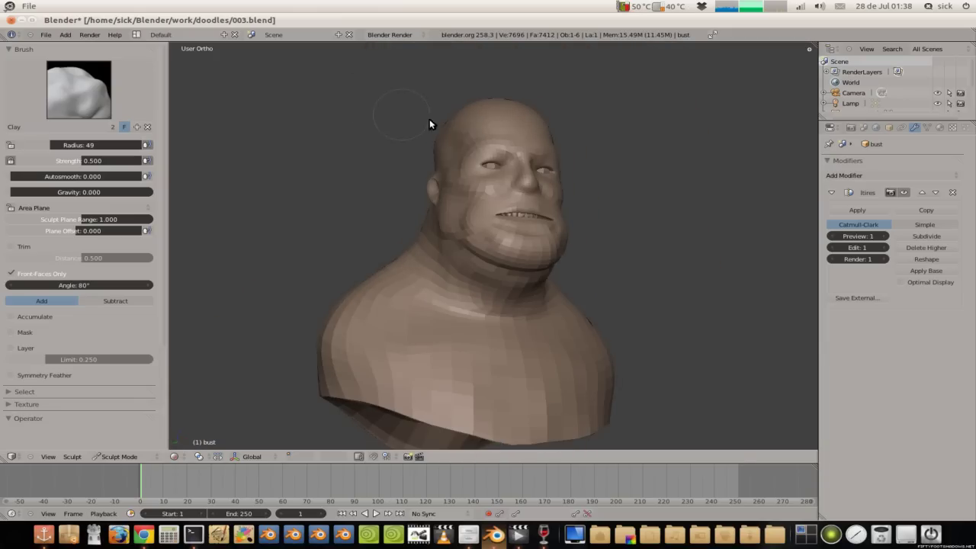
middle_click_drag(442, 167, 425, 320)
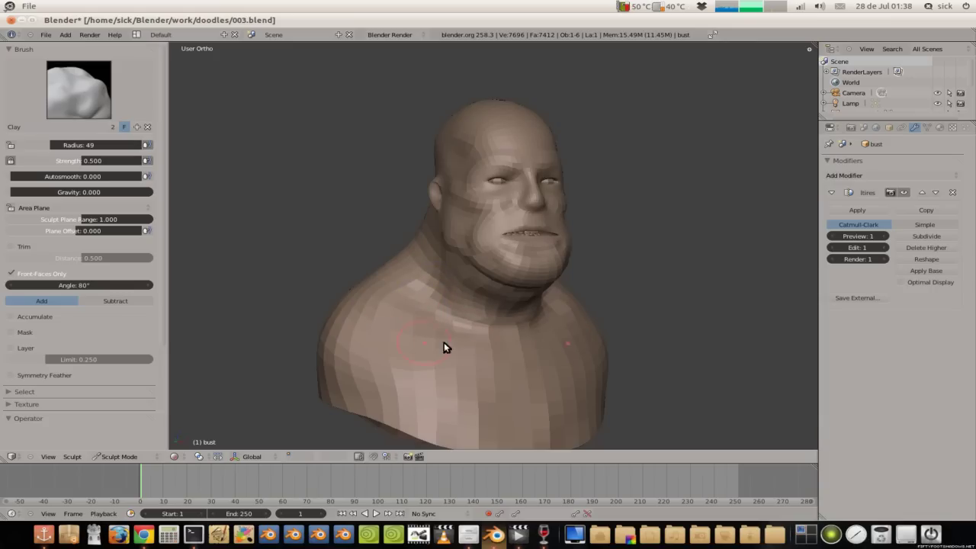
middle_click_drag(388, 318, 301, 288)
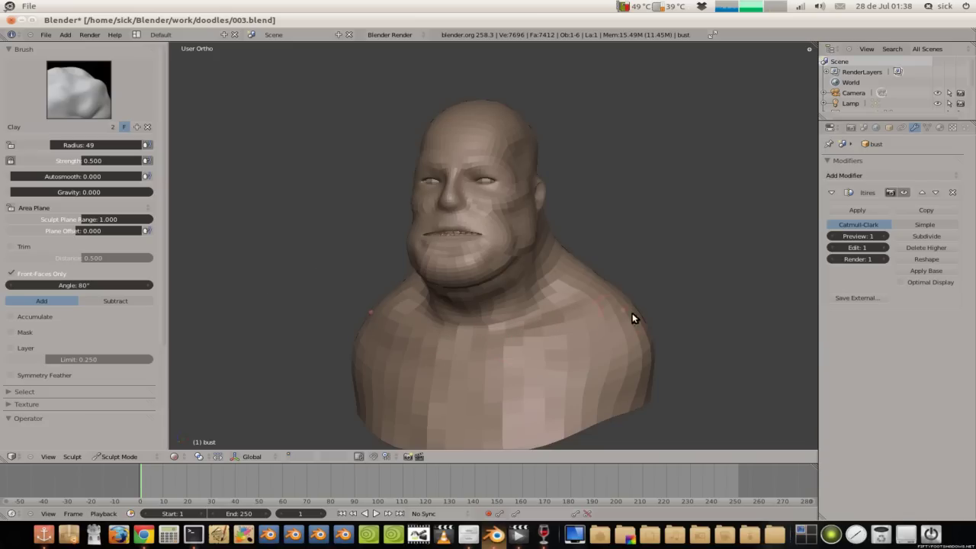
Step: Orbit round to the back of the bust and paint raised clay strokes across the upper back
middle_click_drag(647, 311, 536, 340)
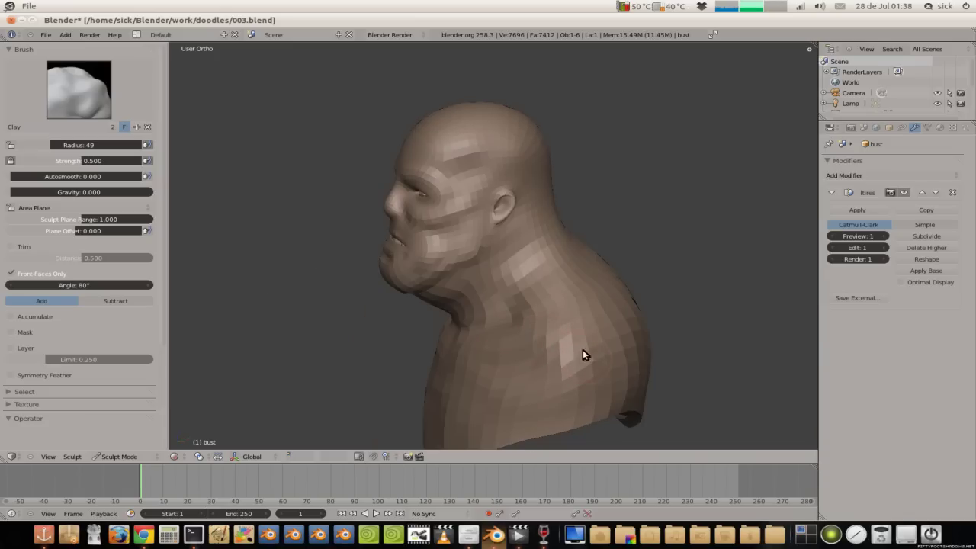
scroll(578, 360, "down", 2)
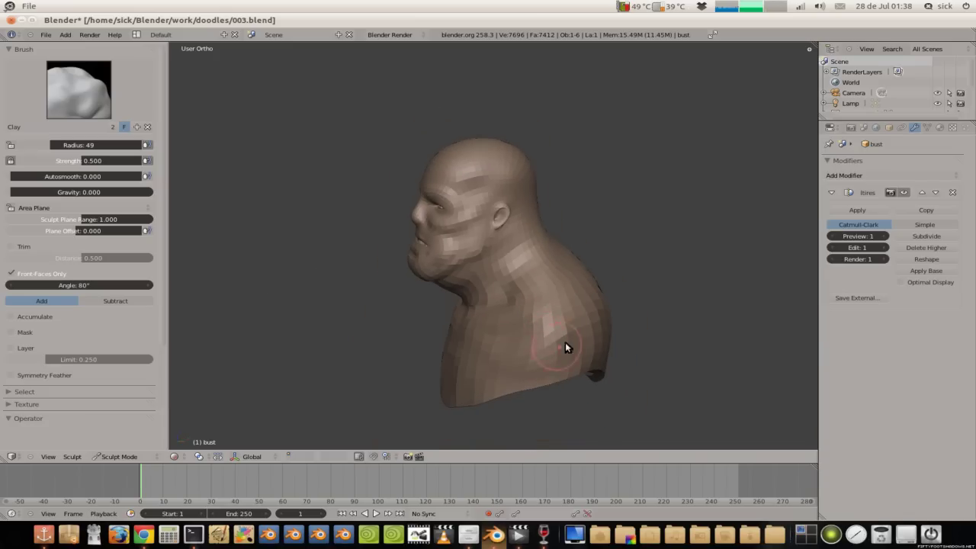
middle_click_drag(571, 366, 593, 339)
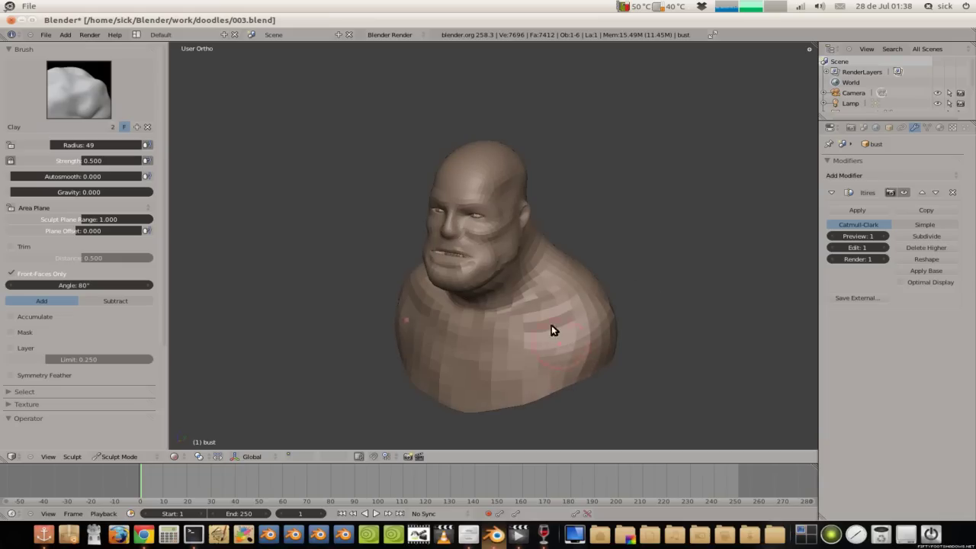
middle_click_drag(574, 374, 560, 360)
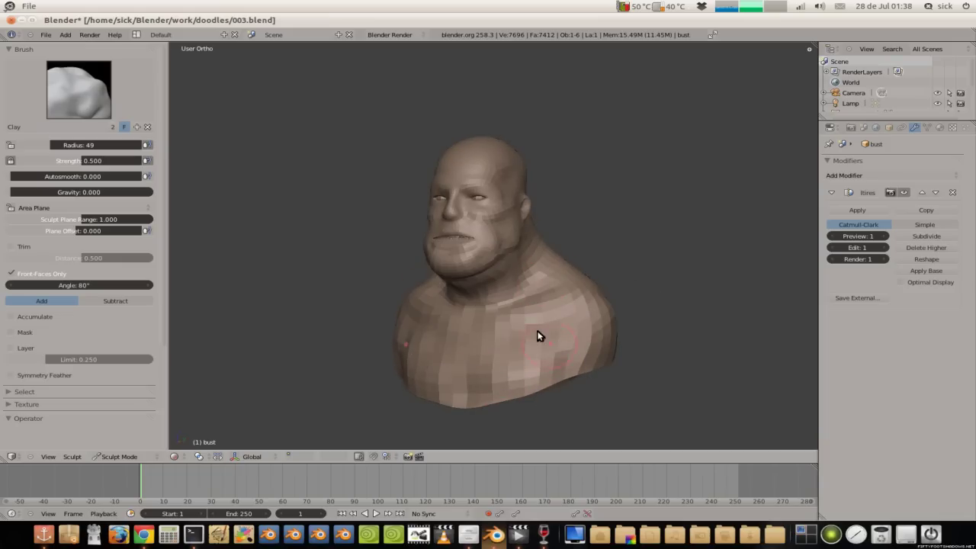
middle_click_drag(558, 352, 438, 306)
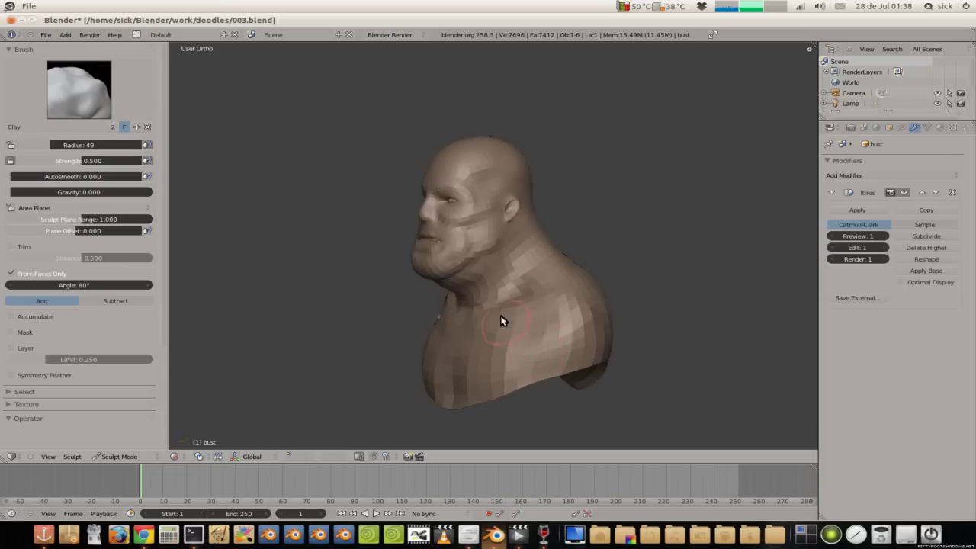
middle_click_drag(509, 329, 532, 298)
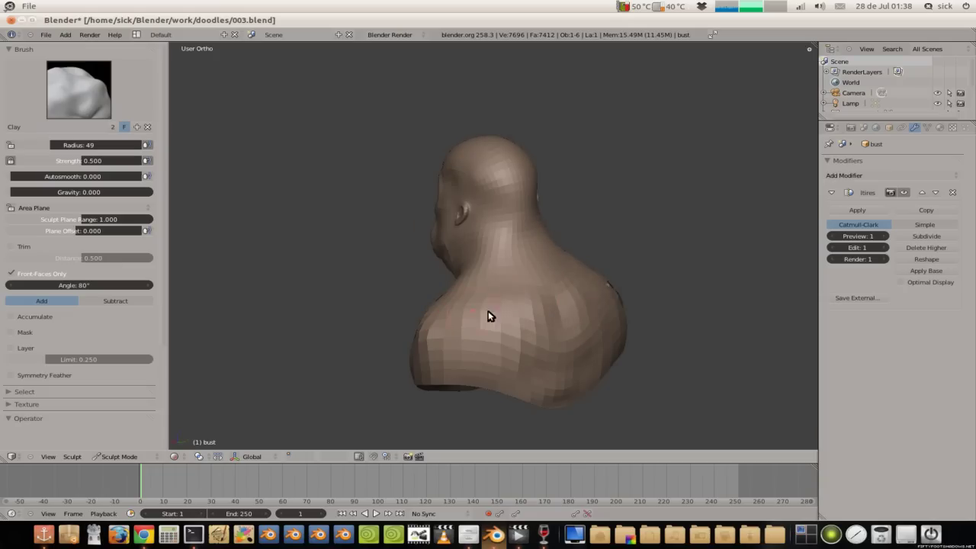
mouse_move(490, 338)
middle_mouse_down()
mouse_move(476, 319)
mouse_move(452, 340)
middle_mouse_up()
mouse_move(501, 247)
left_mouse_down()
mouse_move(516, 259)
mouse_move(493, 302)
left_mouse_up()
middle_click_drag(462, 299, 605, 276)
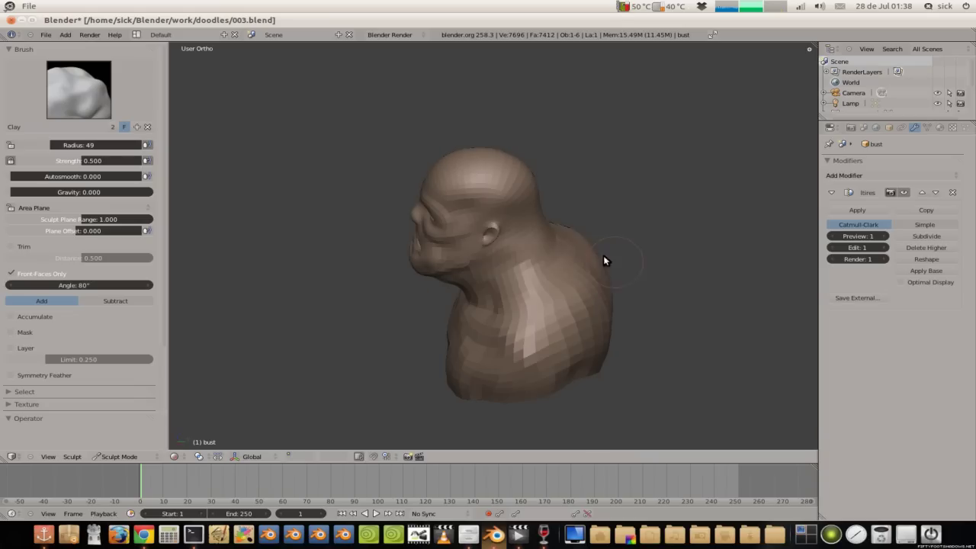
mouse_move(508, 225)
middle_mouse_down()
mouse_move(515, 146)
mouse_move(603, 149)
mouse_move(441, 148)
middle_mouse_up()
Step: Lightly smooth the surface near the ear with the Smooth brush
scroll(488, 167, "up", 5)
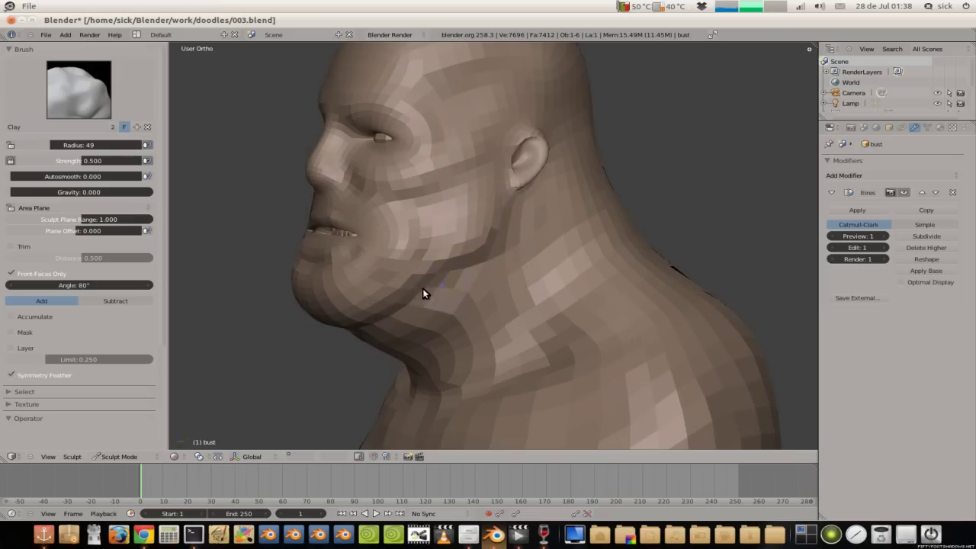
scroll(469, 226, "down", 2)
middle_click_drag(469, 226, 458, 206)
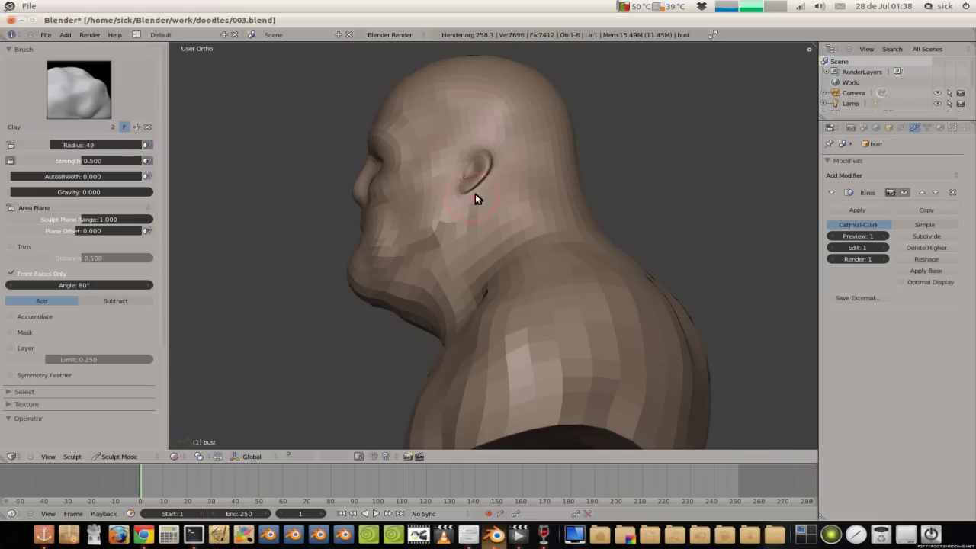
middle_click_drag(497, 181, 405, 161)
scroll(409, 162, "up", 2)
scroll(393, 148, "up", 2)
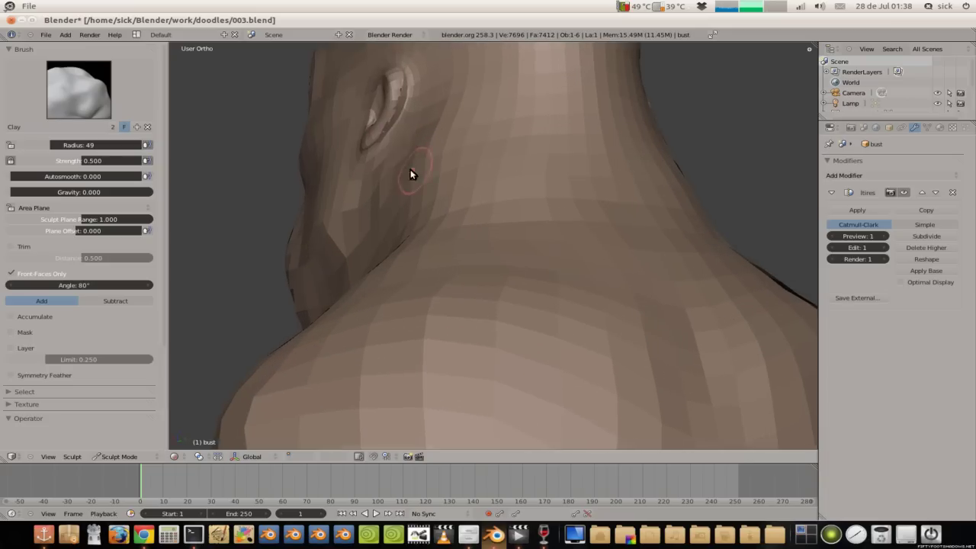
mouse_move(382, 101)
middle_mouse_down()
mouse_move(492, 146)
mouse_move(486, 181)
middle_mouse_up()
mouse_move(423, 152)
middle_mouse_down()
mouse_move(432, 148)
mouse_move(306, 124)
mouse_move(441, 166)
middle_mouse_up()
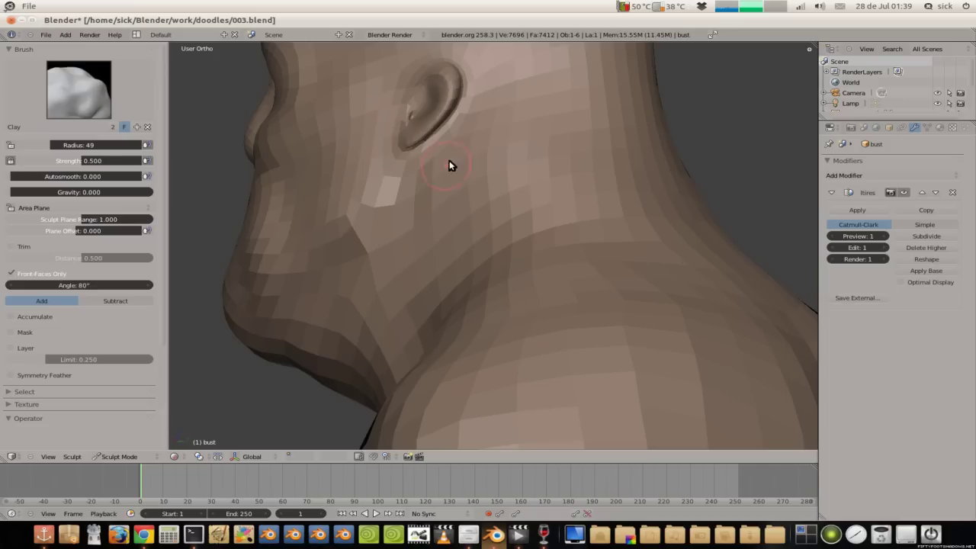
key("shift+s")
left_click_drag(481, 134, 487, 73)
Step: Back on the Clay brush, fill out the ear's inner hollow and raise its top rim
key("c")
mouse_move(475, 100)
middle_mouse_down()
mouse_move(447, 72)
mouse_move(491, 137)
mouse_move(499, 210)
mouse_move(511, 197)
middle_mouse_up()
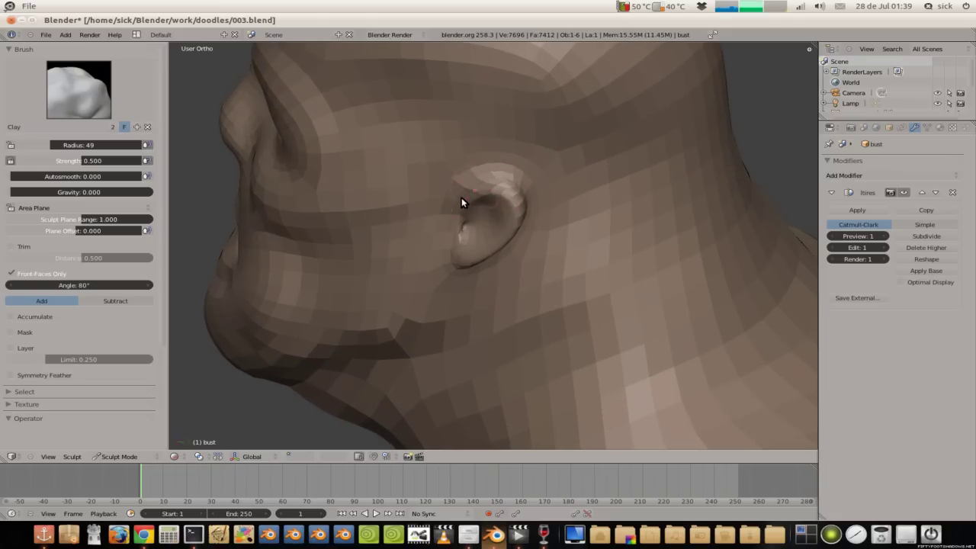
middle_click_drag(517, 204, 463, 137)
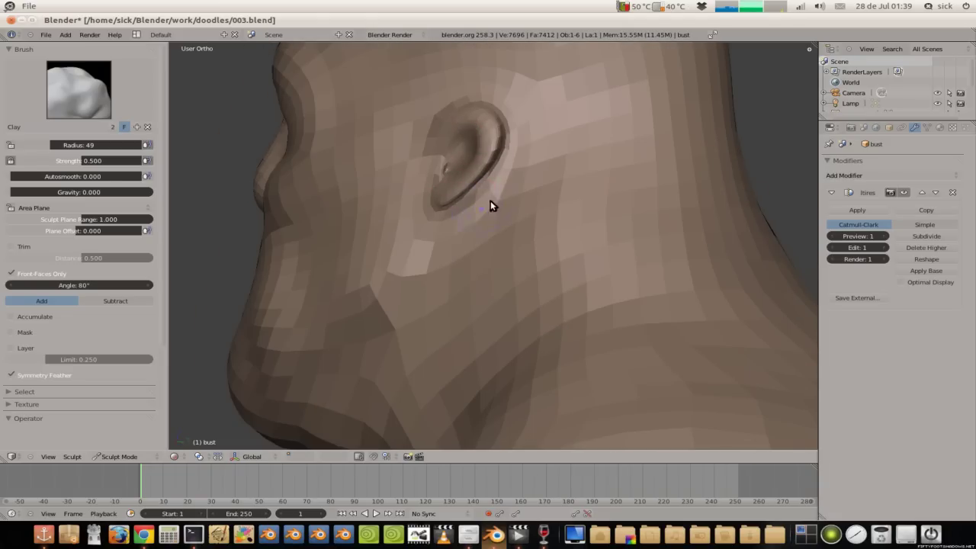
middle_click_drag(447, 197, 566, 204)
left_click_drag(556, 148, 570, 161)
mouse_move(609, 140)
middle_mouse_down()
mouse_move(387, 135)
mouse_move(452, 138)
middle_mouse_up()
left_click_drag(424, 127, 449, 171)
mouse_move(450, 174)
middle_mouse_down()
mouse_move(467, 203)
mouse_move(533, 227)
mouse_move(548, 268)
middle_mouse_up()
scroll(572, 213, "down", 4)
mouse_move(547, 226)
middle_mouse_down()
mouse_move(624, 222)
mouse_move(557, 242)
mouse_move(542, 226)
mouse_move(584, 237)
mouse_move(600, 259)
mouse_move(530, 251)
mouse_move(462, 269)
mouse_move(409, 269)
mouse_move(388, 288)
mouse_move(487, 306)
middle_mouse_up()
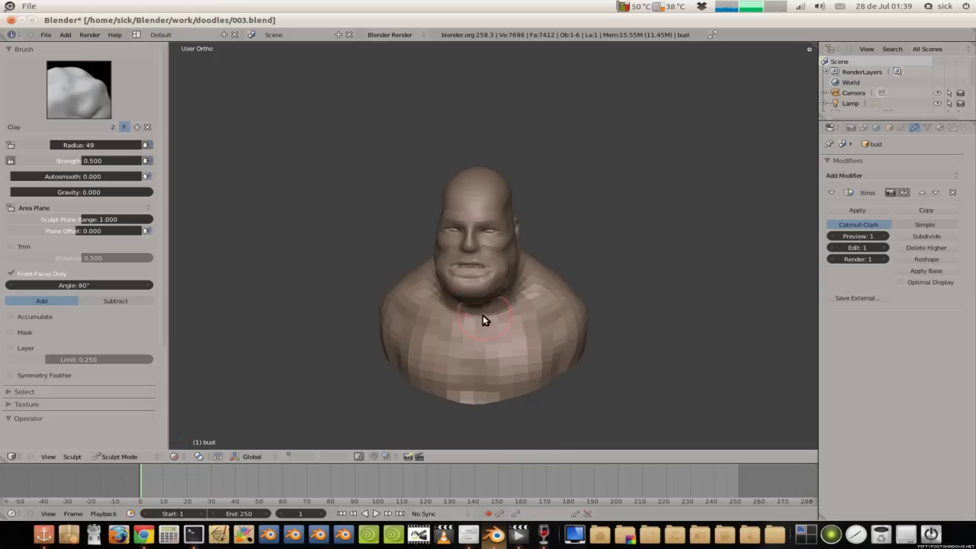
mouse_move(556, 323)
middle_mouse_down()
mouse_move(519, 298)
mouse_move(573, 355)
mouse_move(497, 327)
mouse_move(506, 307)
mouse_move(526, 331)
mouse_move(484, 313)
mouse_move(493, 313)
middle_mouse_up()
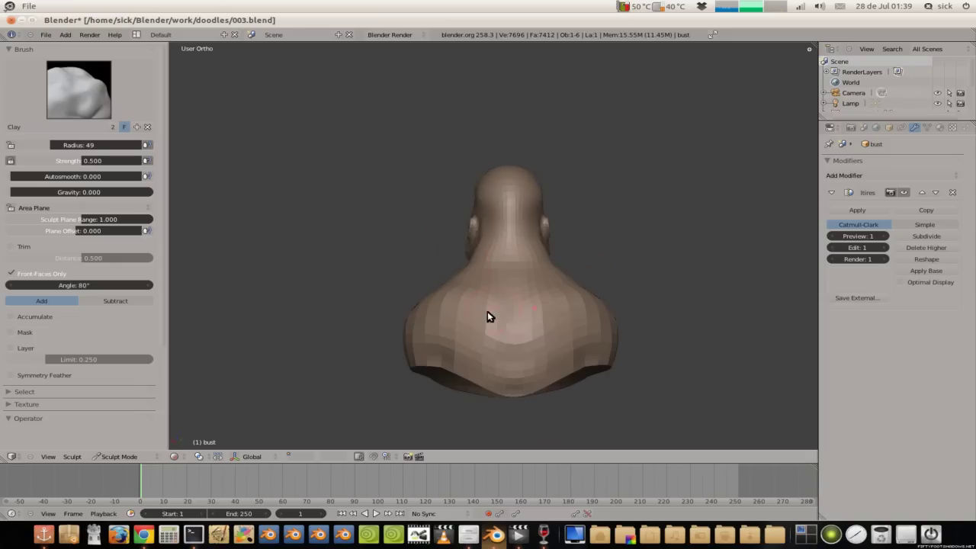
mouse_move(460, 387)
middle_mouse_down()
mouse_move(591, 302)
mouse_move(551, 268)
mouse_move(557, 227)
middle_mouse_up()
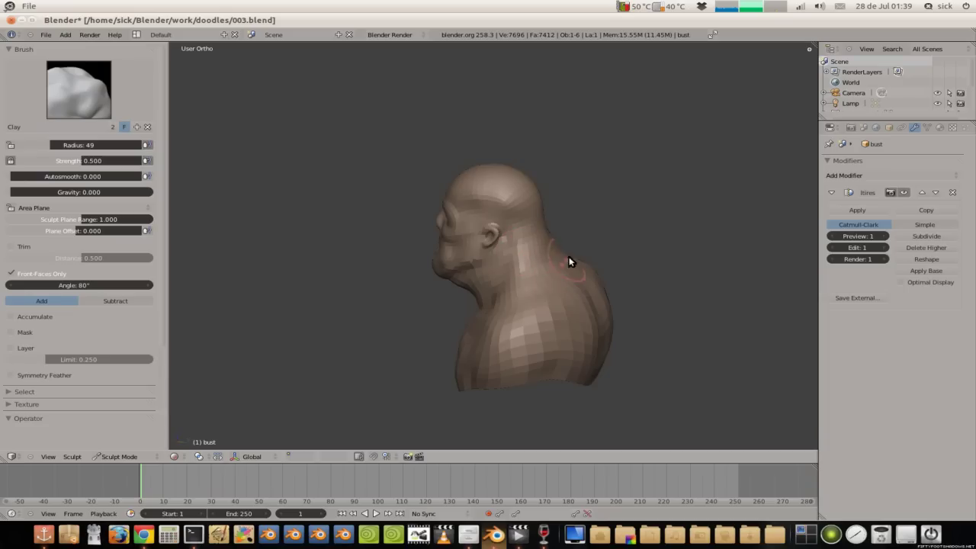
middle_click_drag(496, 276, 457, 266)
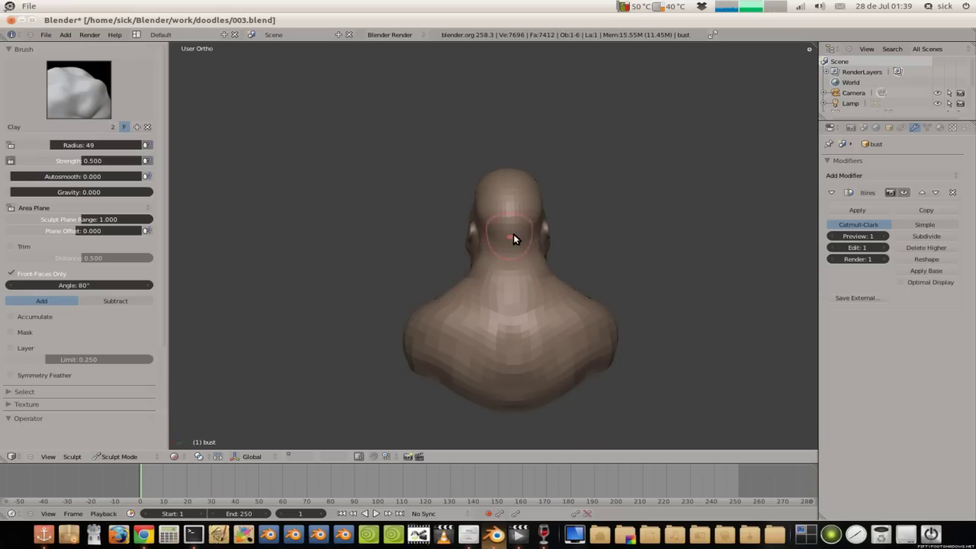
mouse_move(407, 201)
middle_mouse_down()
mouse_move(276, 157)
mouse_move(470, 248)
mouse_move(389, 322)
middle_mouse_up()
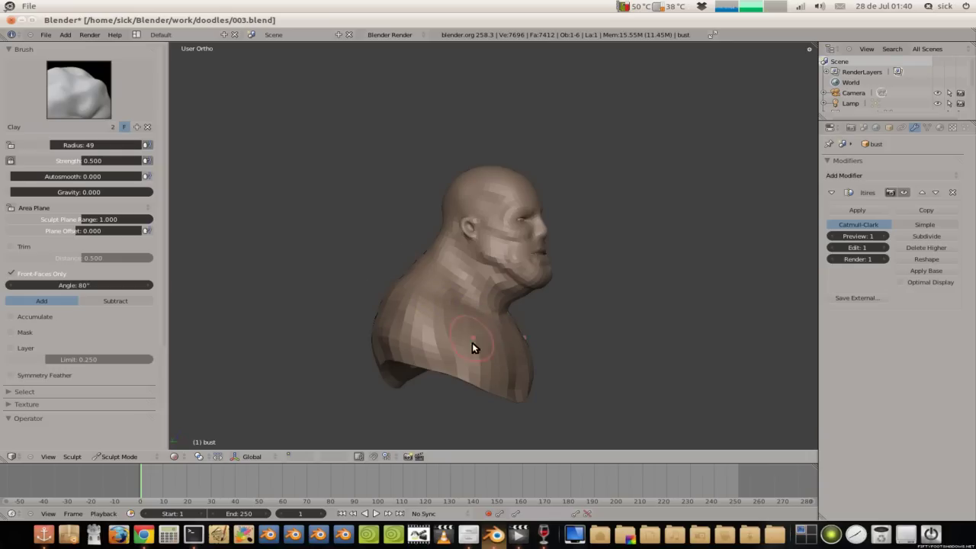
mouse_move(504, 336)
middle_mouse_down()
mouse_move(334, 250)
mouse_move(334, 274)
middle_mouse_up()
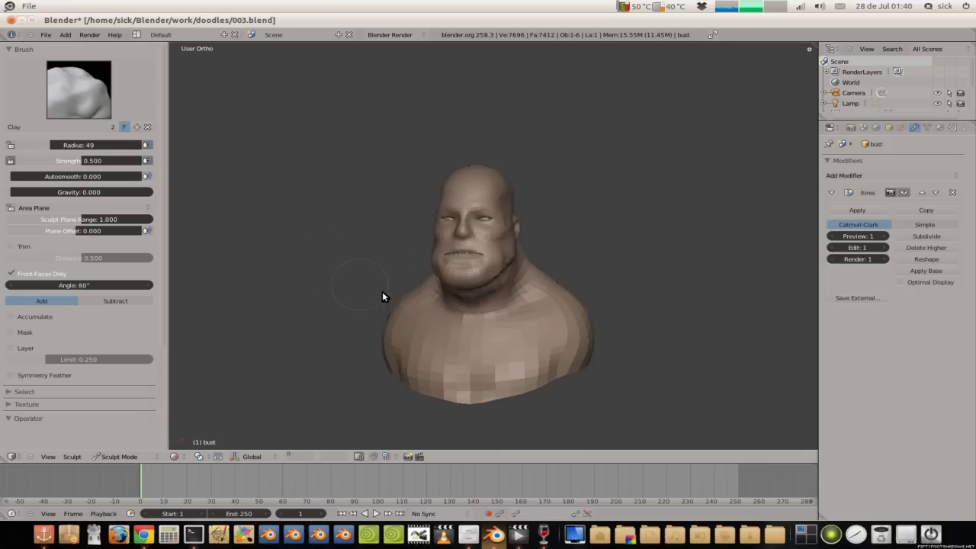
mouse_move(520, 287)
middle_mouse_down()
mouse_move(462, 250)
mouse_move(511, 242)
mouse_move(450, 261)
middle_mouse_up()
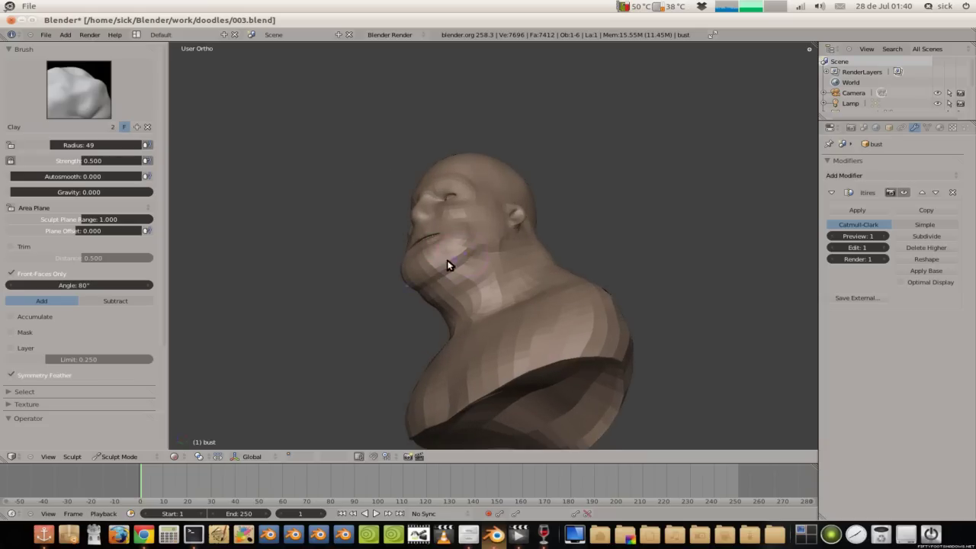
mouse_move(492, 234)
middle_mouse_down()
mouse_move(618, 268)
mouse_move(522, 285)
mouse_move(332, 226)
mouse_move(381, 230)
mouse_move(395, 206)
middle_mouse_up()
Step: Zoom close on the eyes and add X-mirrored Clay strokes along both upper eyelids
scroll(390, 235, "up", 4)
scroll(399, 240, "up", 3)
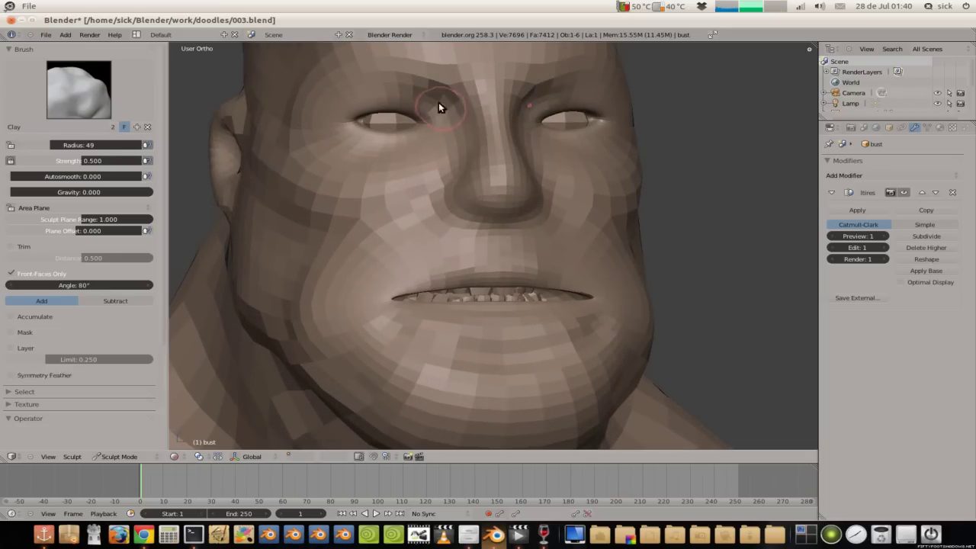
middle_click_drag(450, 109, 429, 114)
scroll(425, 120, "up", 3)
scroll(433, 196, "up", 2)
scroll(426, 229, "up", 2)
mouse_move(414, 180)
left_mouse_down()
mouse_move(317, 171)
mouse_move(279, 180)
mouse_move(296, 172)
mouse_move(331, 207)
mouse_move(392, 202)
mouse_move(411, 199)
mouse_move(436, 134)
mouse_move(467, 153)
left_mouse_up()
scroll(467, 149, "down", 4)
middle_click_drag(405, 157, 478, 295)
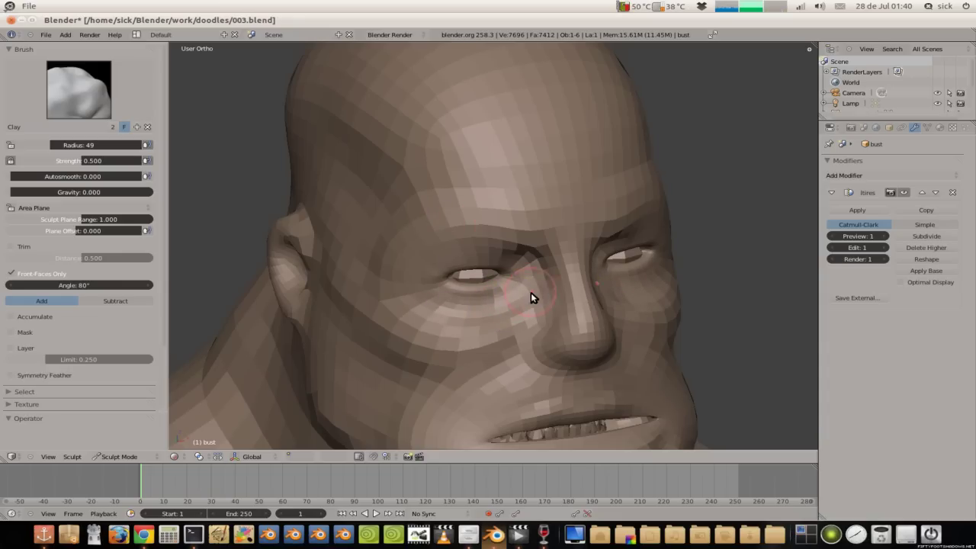
middle_click_drag(529, 254, 410, 183)
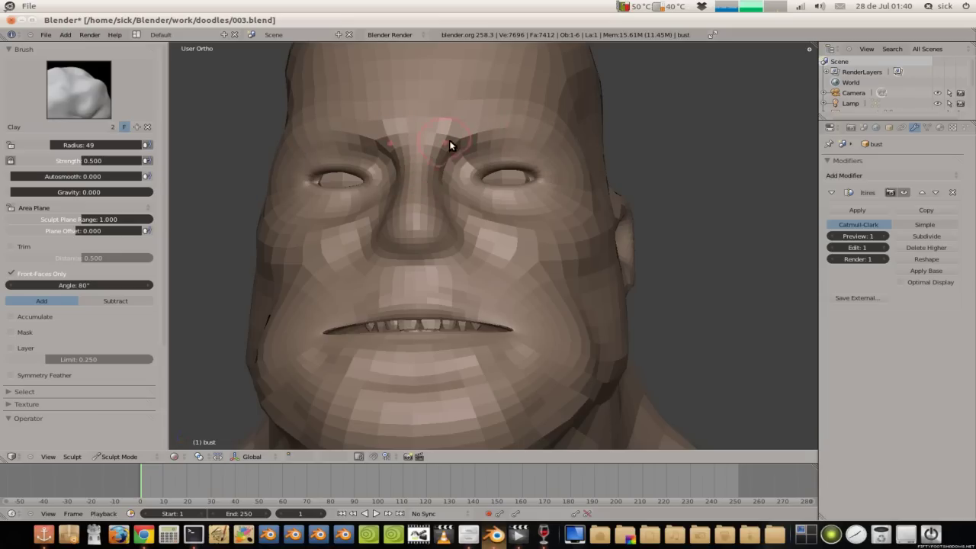
scroll(453, 149, "down", 3)
middle_click_drag(464, 155, 382, 179)
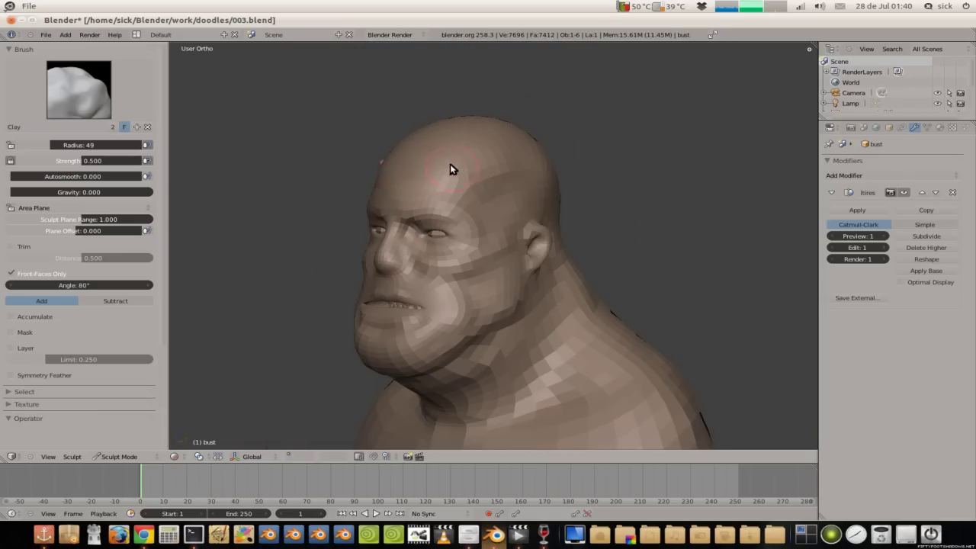
middle_click_drag(458, 183, 364, 150)
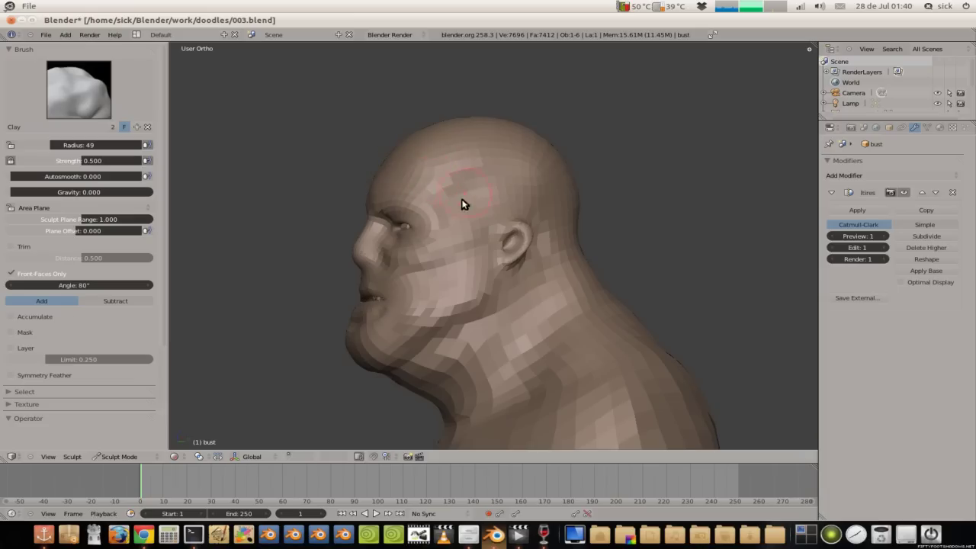
middle_click_drag(518, 194, 436, 181)
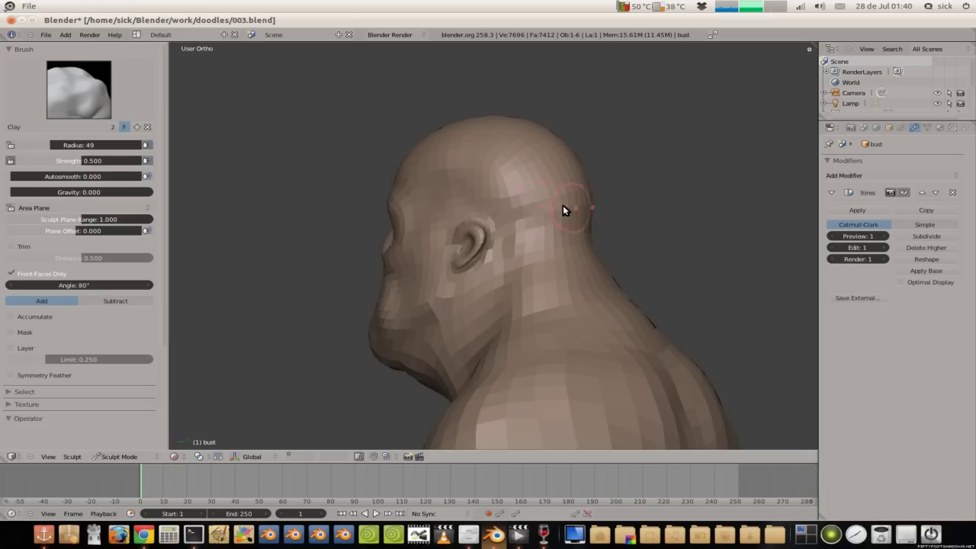
middle_click_drag(443, 226, 559, 260)
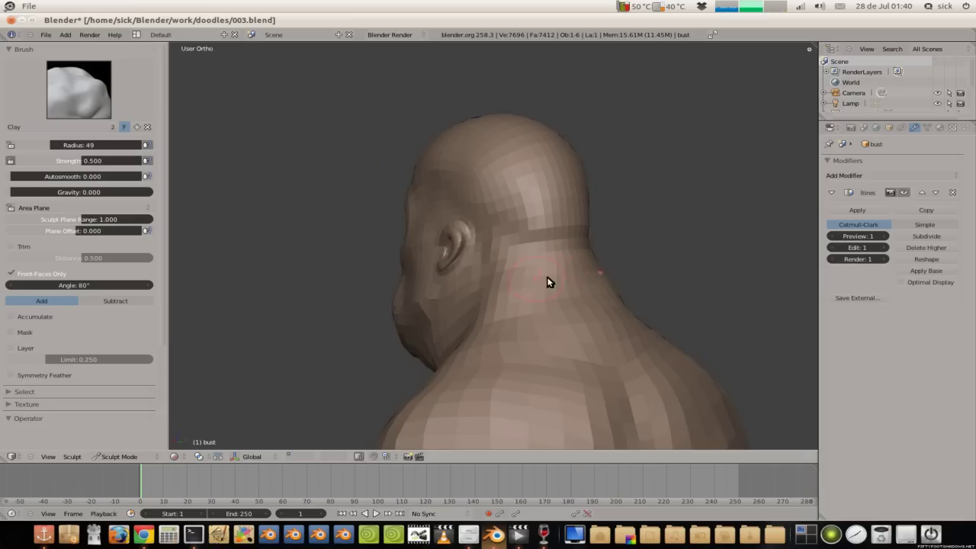
mouse_move(509, 309)
middle_mouse_down()
mouse_move(594, 331)
mouse_move(573, 298)
mouse_move(600, 241)
mouse_move(561, 271)
mouse_move(525, 264)
mouse_move(457, 280)
middle_mouse_up()
scroll(600, 241, "down", 2)
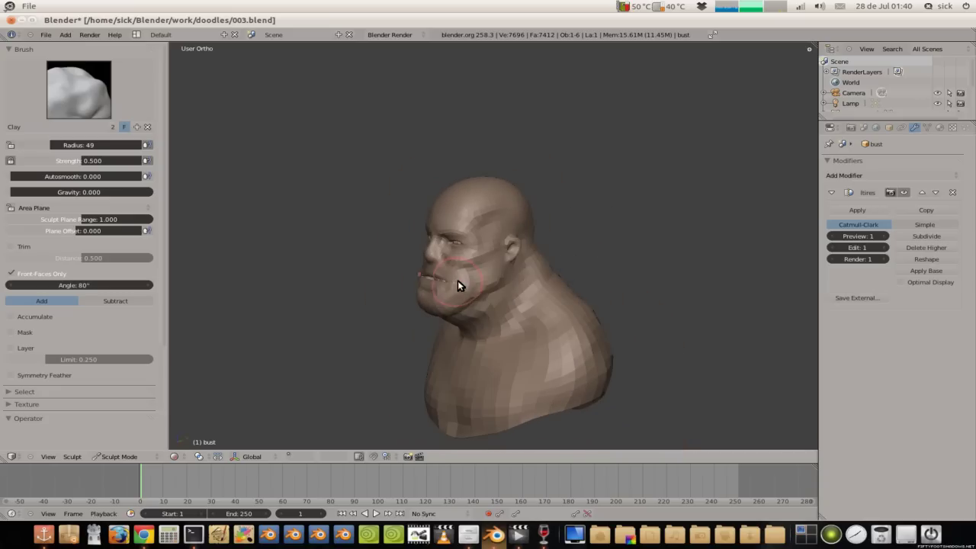
middle_click_drag(542, 265, 535, 265)
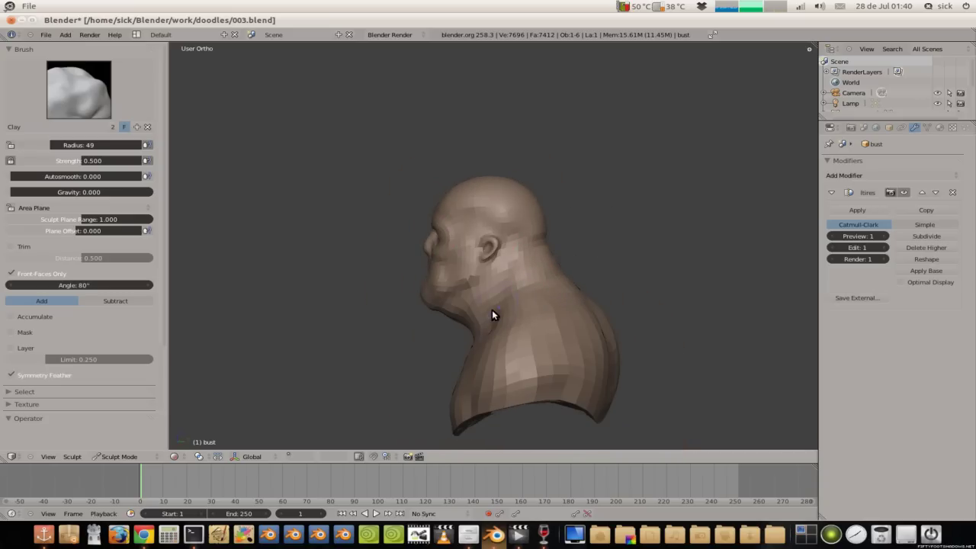
middle_click_drag(480, 279, 524, 308)
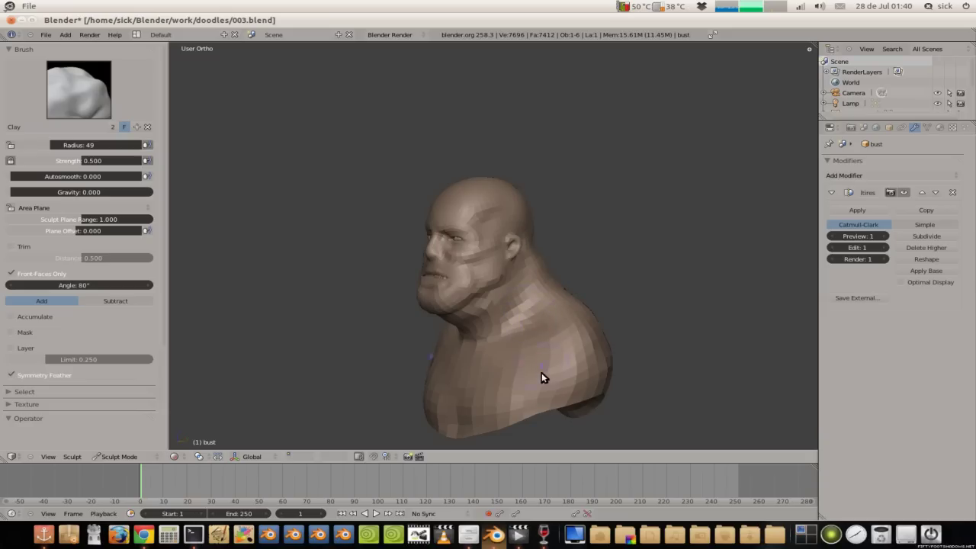
middle_click_drag(532, 388, 573, 314)
middle_click_drag(592, 378, 555, 355)
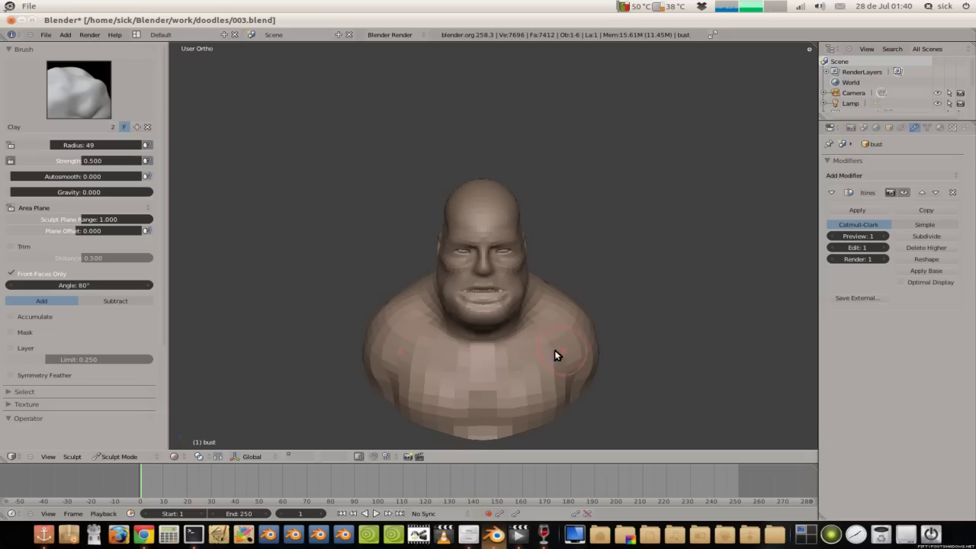
mouse_move(532, 393)
middle_mouse_down()
mouse_move(519, 304)
mouse_move(536, 297)
mouse_move(598, 318)
mouse_move(607, 331)
mouse_move(508, 312)
mouse_move(426, 269)
middle_mouse_up()
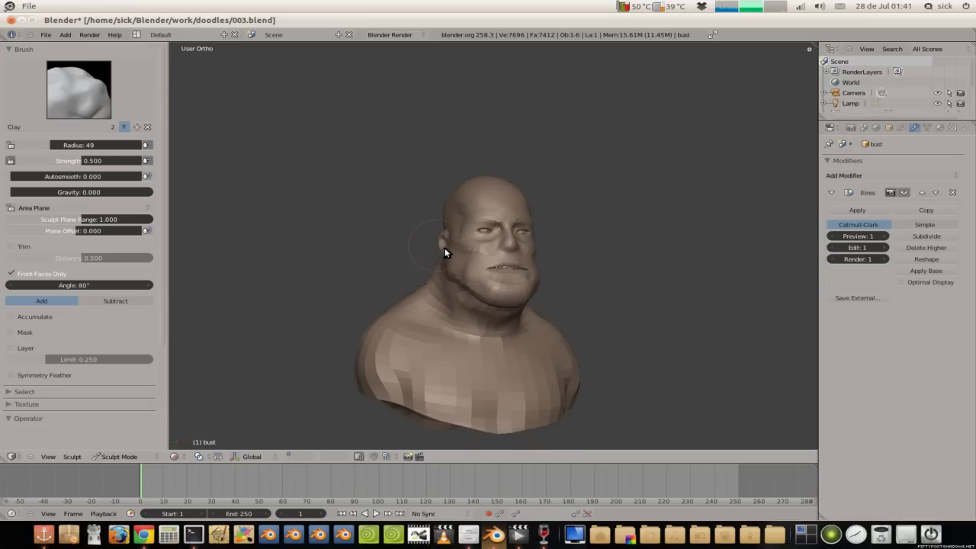
middle_click_drag(425, 261, 431, 240, "shift")
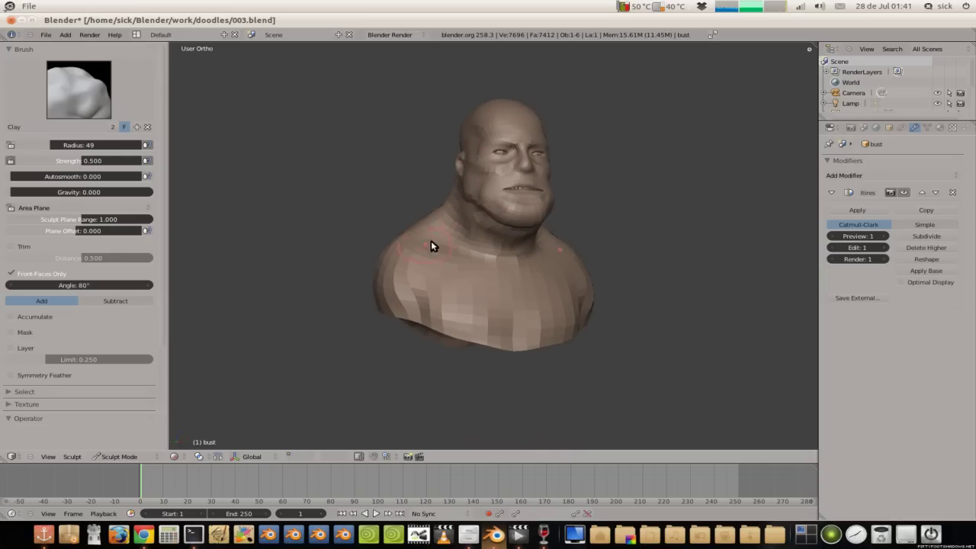
scroll(466, 193, "up", 2)
scroll(461, 221, "up", 2)
mouse_move(456, 183)
middle_mouse_down()
mouse_move(381, 277)
mouse_move(442, 252)
mouse_move(529, 264)
mouse_move(451, 268)
mouse_move(403, 218)
mouse_move(499, 155)
middle_mouse_up()
Step: Build out the underside of the nose tip and carve deeper hollows under the nostrils
scroll(414, 264, "up", 3)
scroll(412, 256, "up", 2)
mouse_move(517, 120)
middle_mouse_down()
mouse_move(390, 99)
mouse_move(378, 134)
mouse_move(452, 213)
middle_mouse_up()
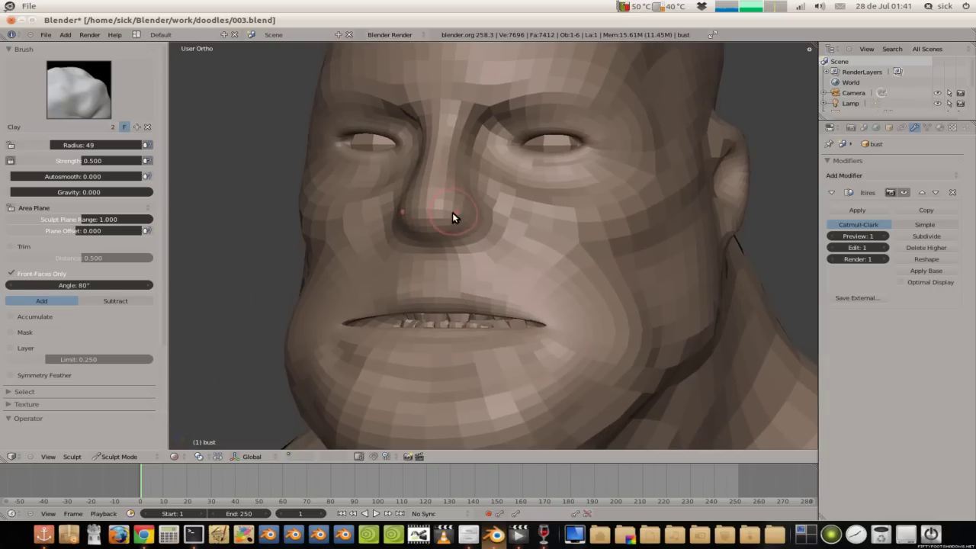
left_click_drag(447, 207, 456, 228)
scroll(444, 226, "up", 2)
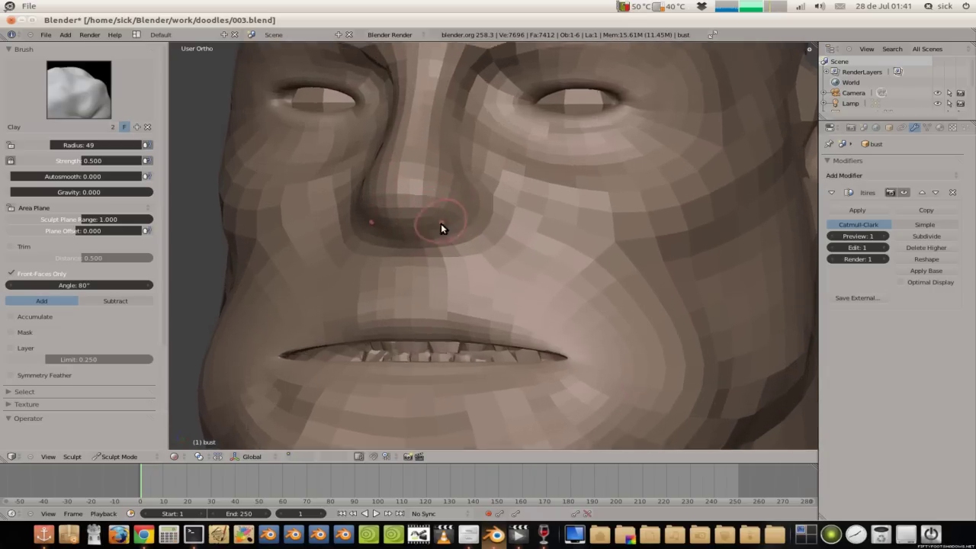
scroll(427, 222, "up", 2)
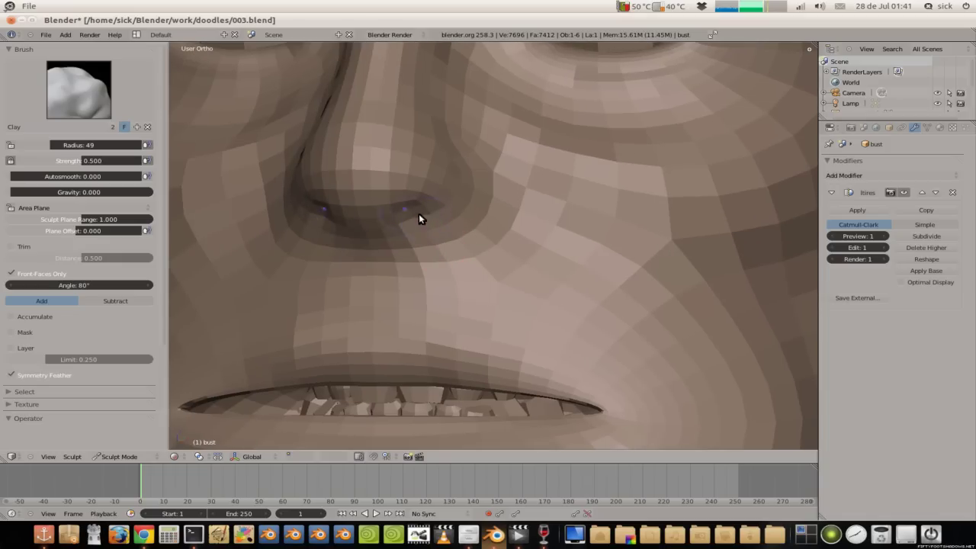
left_click_drag(418, 213, 450, 194)
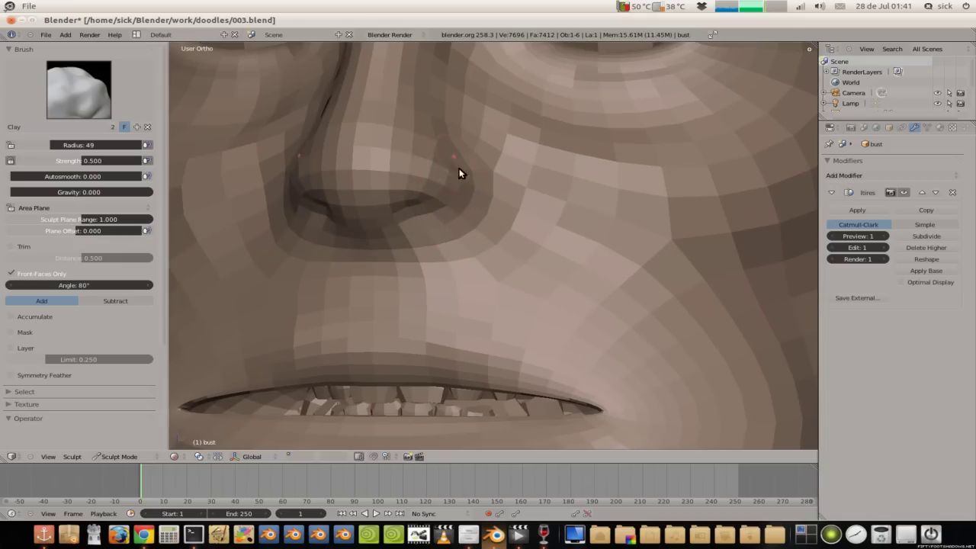
Step: Sculpt both sides of the nose symmetrically and turn on symmetry feathering
scroll(454, 179, "down", 2)
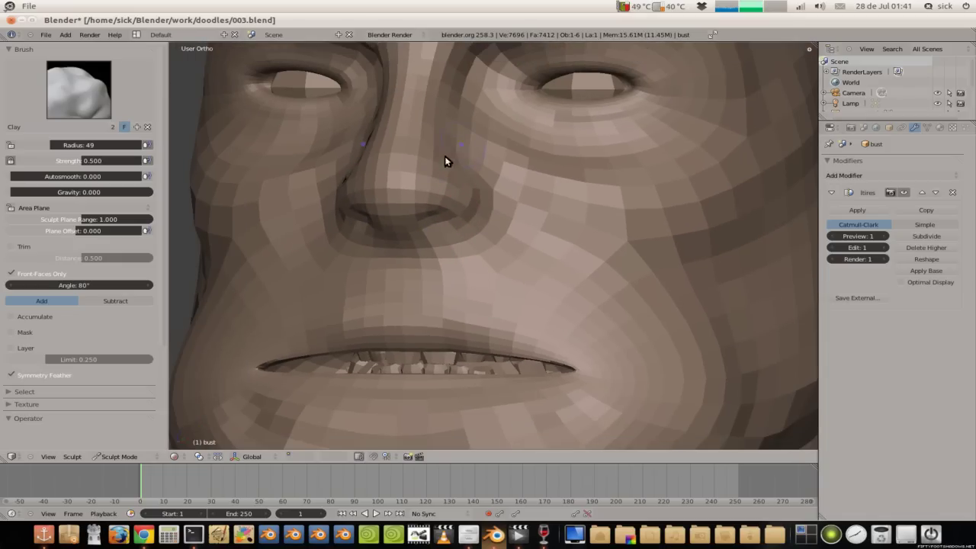
scroll(429, 164, "down", 2)
middle_click_drag(414, 183, 519, 191)
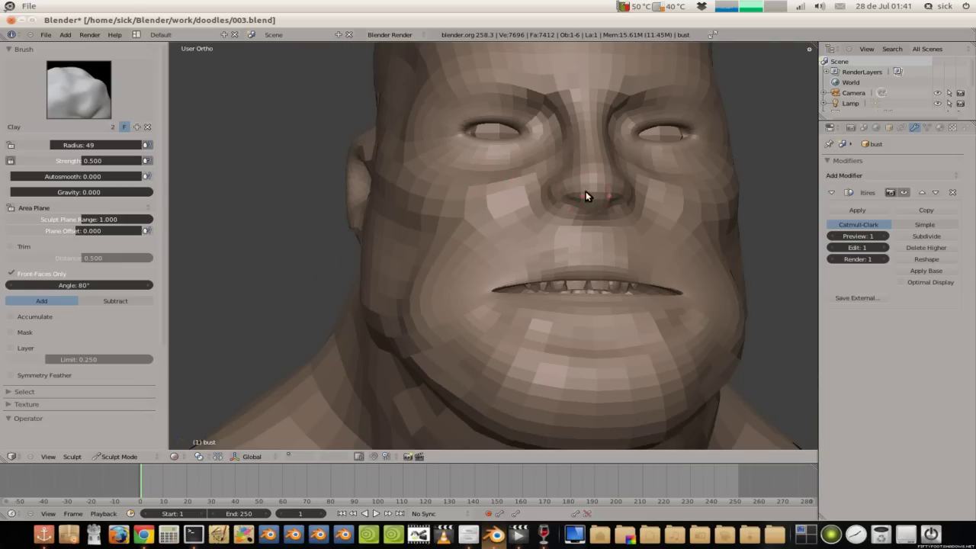
mouse_move(585, 191)
left_mouse_down()
mouse_move(588, 205)
mouse_move(567, 160)
left_mouse_up()
scroll(595, 176, "up", 3)
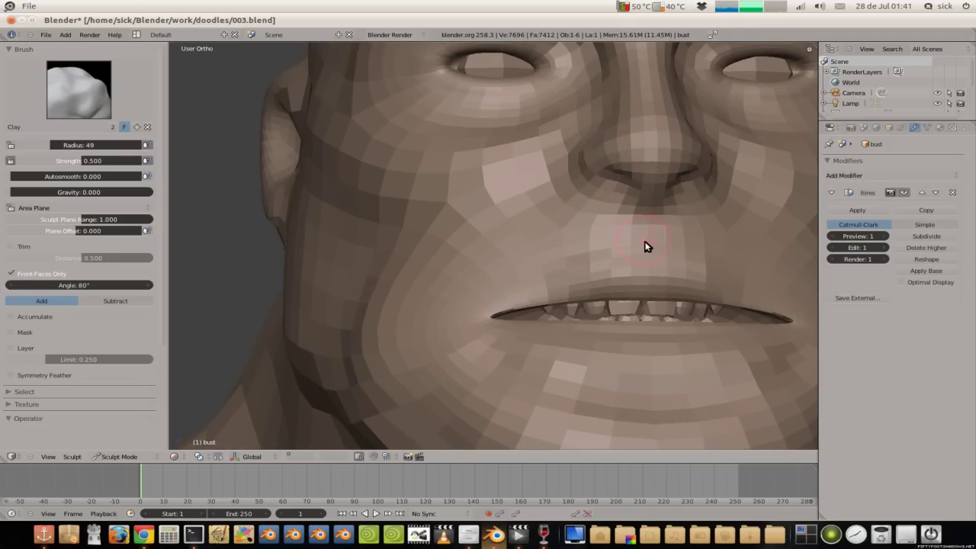
left_click(12, 375)
scroll(646, 220, "down", 4)
mouse_move(531, 180)
middle_mouse_down()
mouse_move(551, 200)
mouse_move(464, 217)
mouse_move(589, 216)
mouse_move(656, 243)
mouse_move(549, 207)
middle_mouse_up()
Step: Reshape the left mouth corner and the skin above the upper lip, briefly trying Smooth
scroll(644, 236, "up", 2)
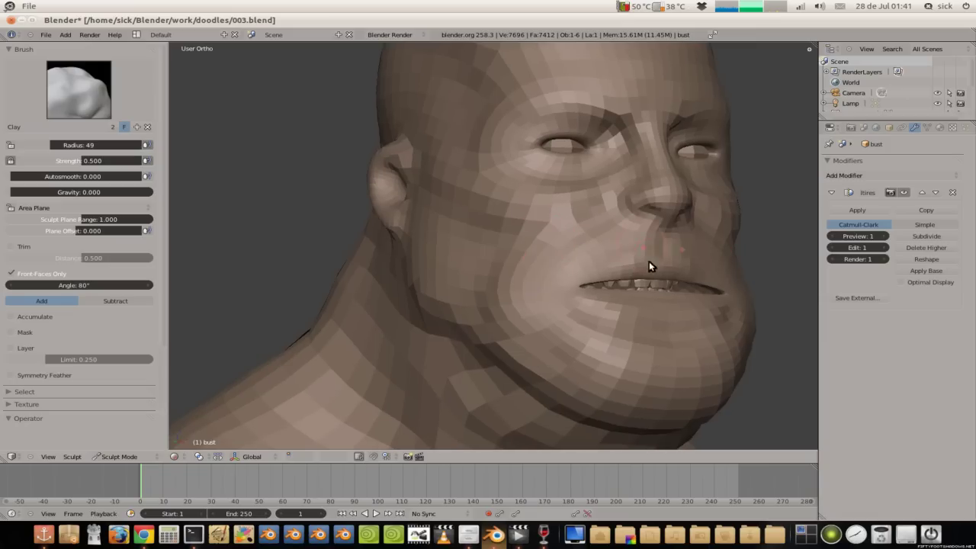
scroll(603, 252, "down", 2)
middle_click_drag(652, 279, 543, 238)
scroll(602, 292, "up", 1)
middle_click_drag(601, 292, 461, 198)
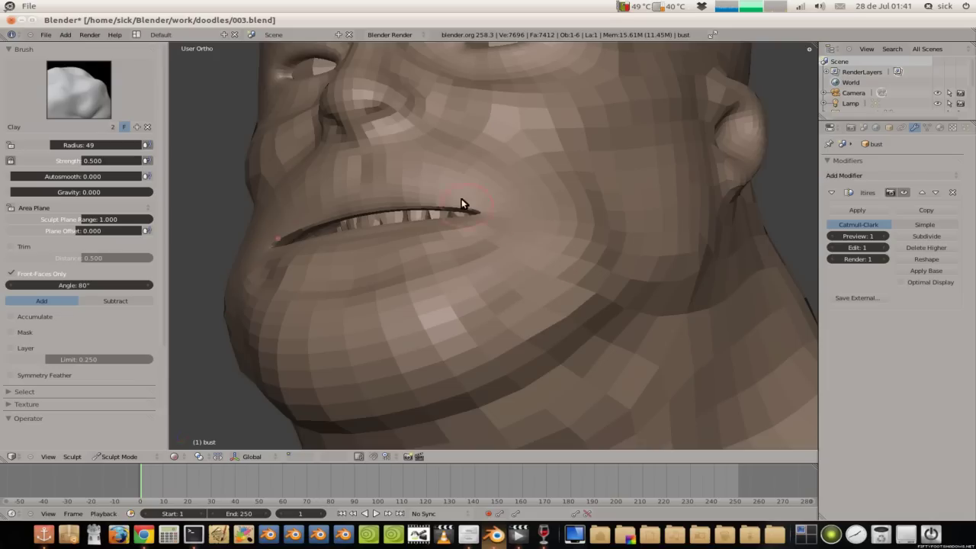
scroll(458, 186, "up", 2)
left_click_drag(458, 193, 408, 177)
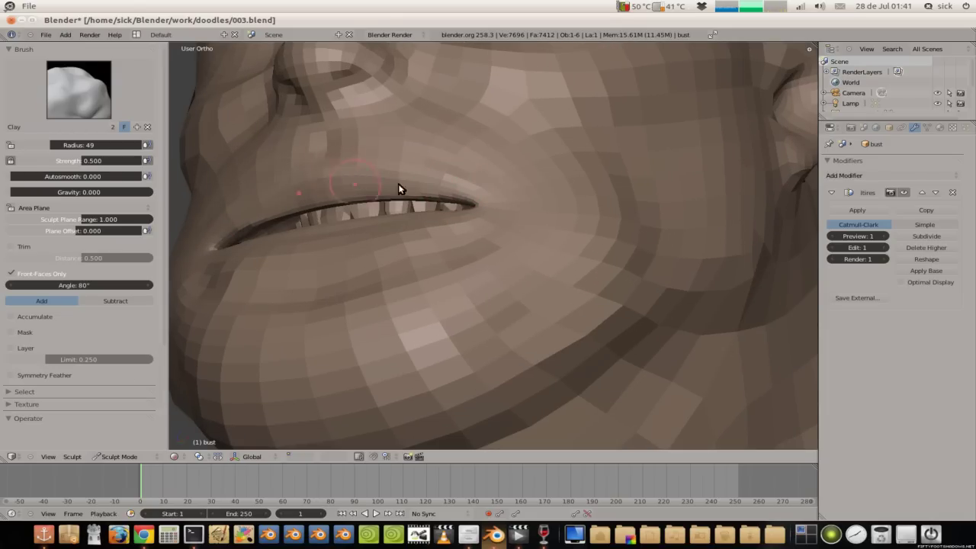
middle_click_drag(399, 190, 636, 326)
key("s")
key("c")
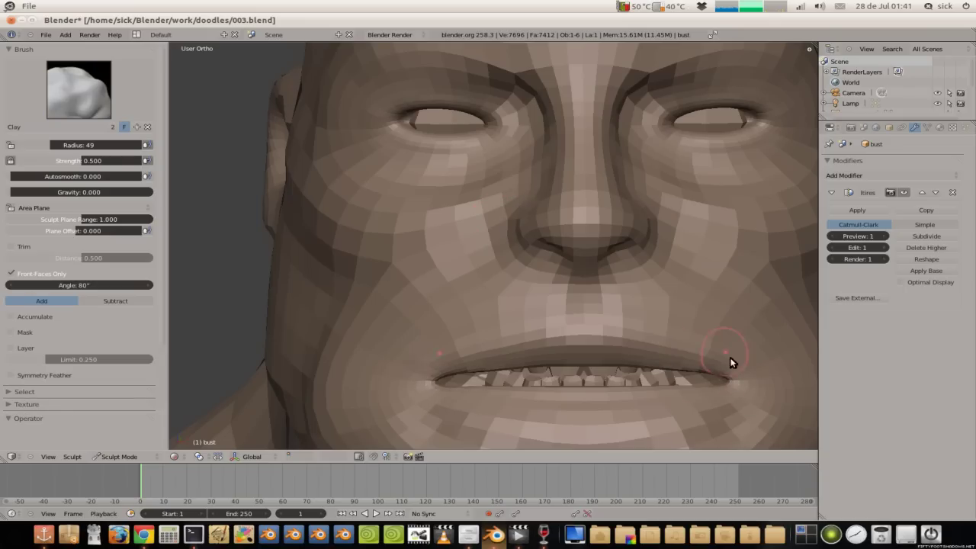
Step: Orbit around the bust to check the face, cheek, ear and neck from both sides
scroll(728, 366, "down", 2)
middle_click_drag(599, 268, 392, 266)
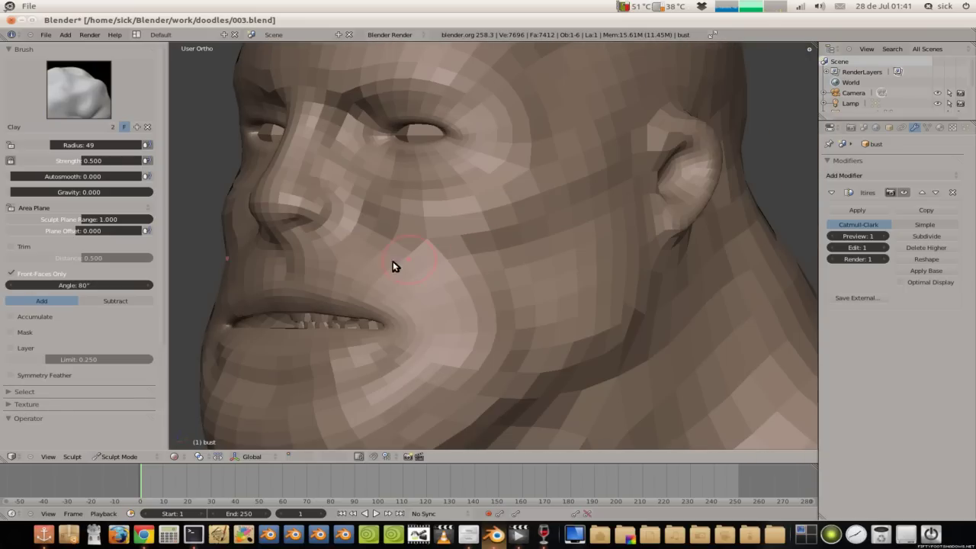
mouse_move(311, 300)
middle_mouse_down()
mouse_move(421, 267)
mouse_move(455, 273)
middle_mouse_up()
scroll(473, 305, "up", 4)
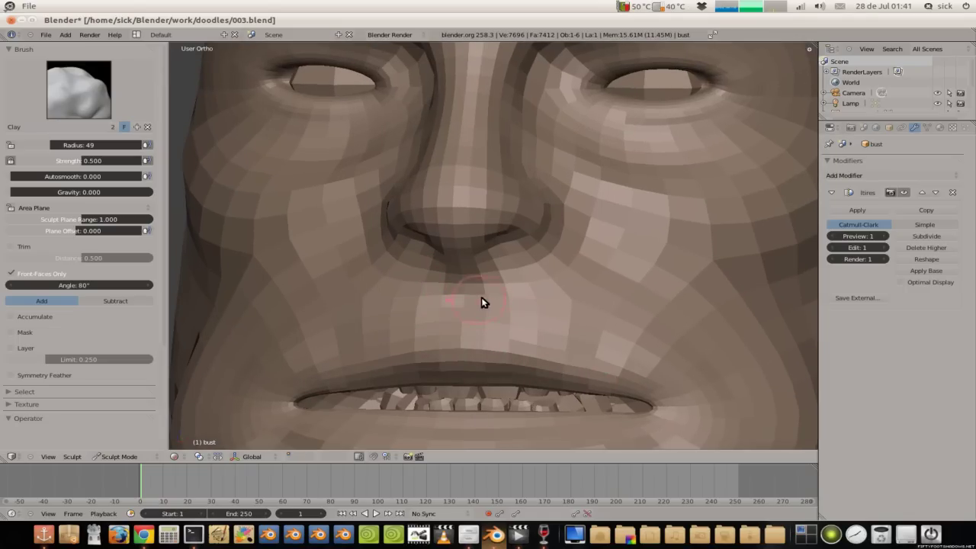
scroll(488, 299, "down", 1)
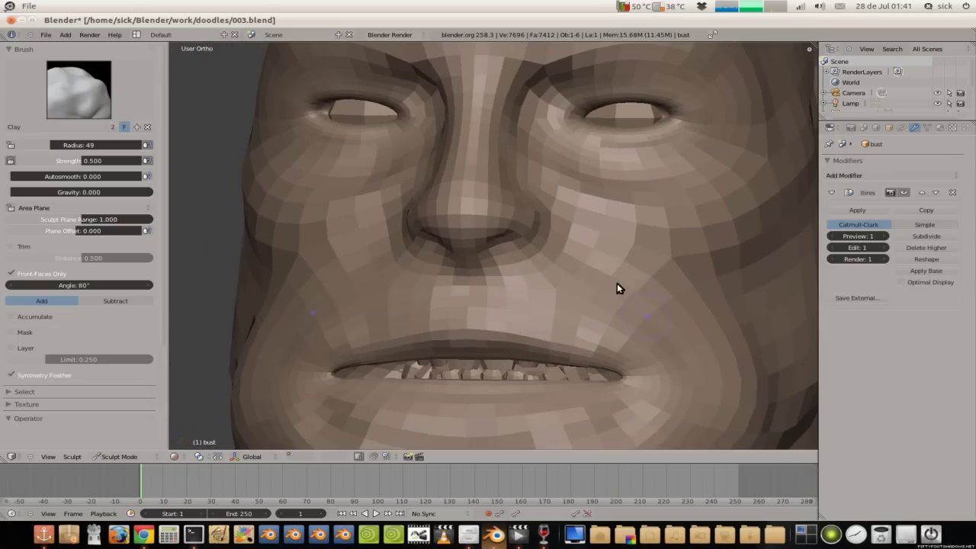
mouse_move(603, 274)
middle_mouse_down()
mouse_move(390, 221)
mouse_move(340, 257)
middle_mouse_up()
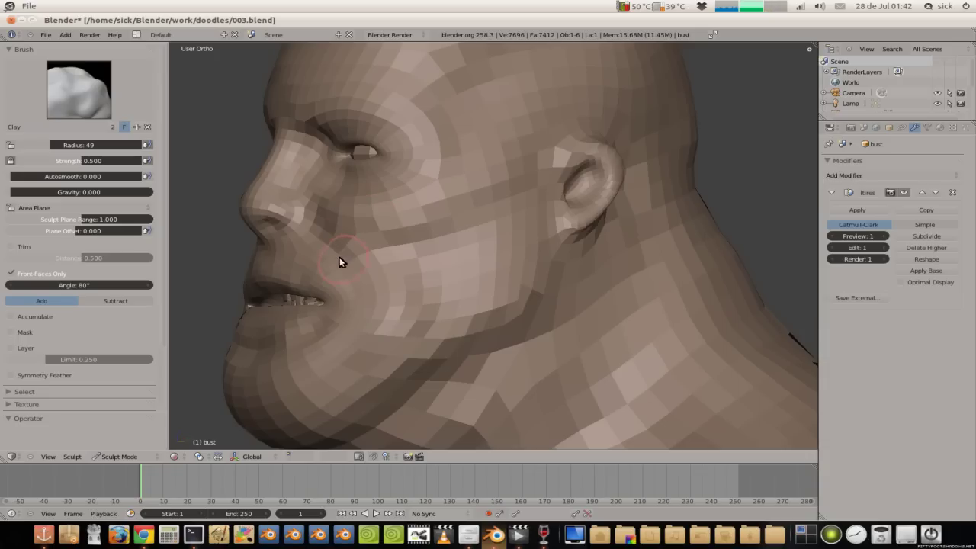
scroll(402, 236, "down", 2)
scroll(564, 250, "down", 1)
mouse_move(565, 250)
middle_mouse_down()
mouse_move(599, 264)
mouse_move(565, 281)
mouse_move(599, 323)
middle_mouse_up()
scroll(498, 269, "down", 1)
Step: Snap to a straight front view (numpad 1) and select the Snake Hook brush
middle_click_drag(497, 269, 435, 255)
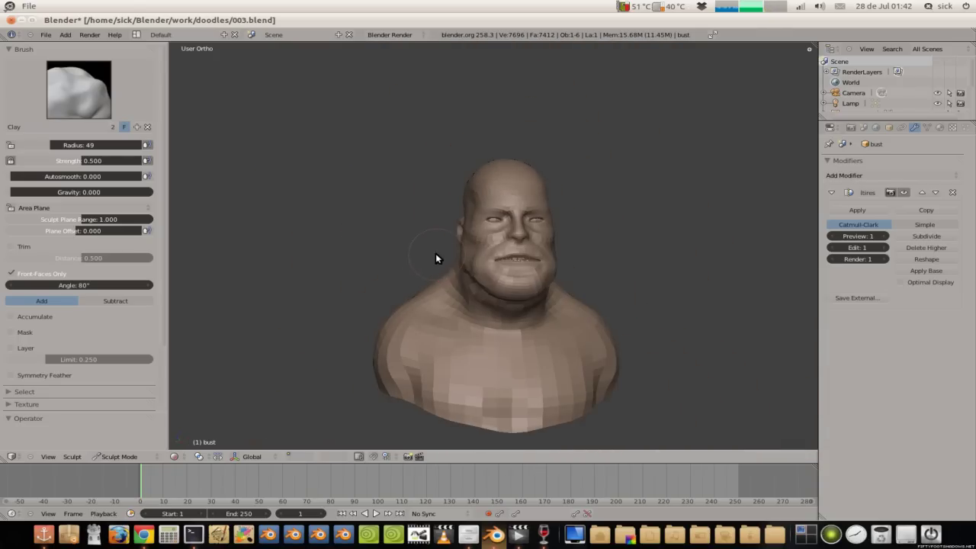
scroll(432, 280, "up", 2)
scroll(417, 265, "up", 1)
scroll(413, 268, "up", 1)
key("KP_1")
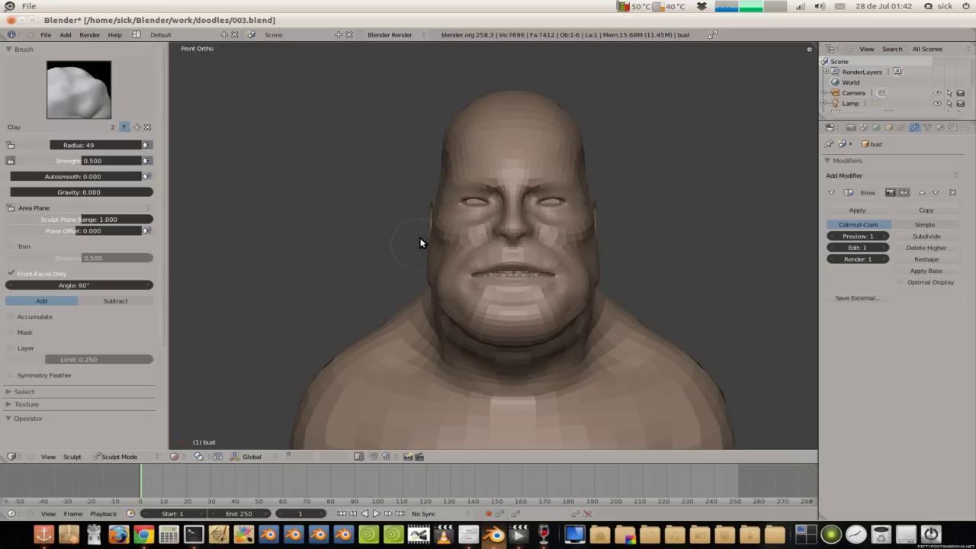
scroll(441, 221, "down", 1)
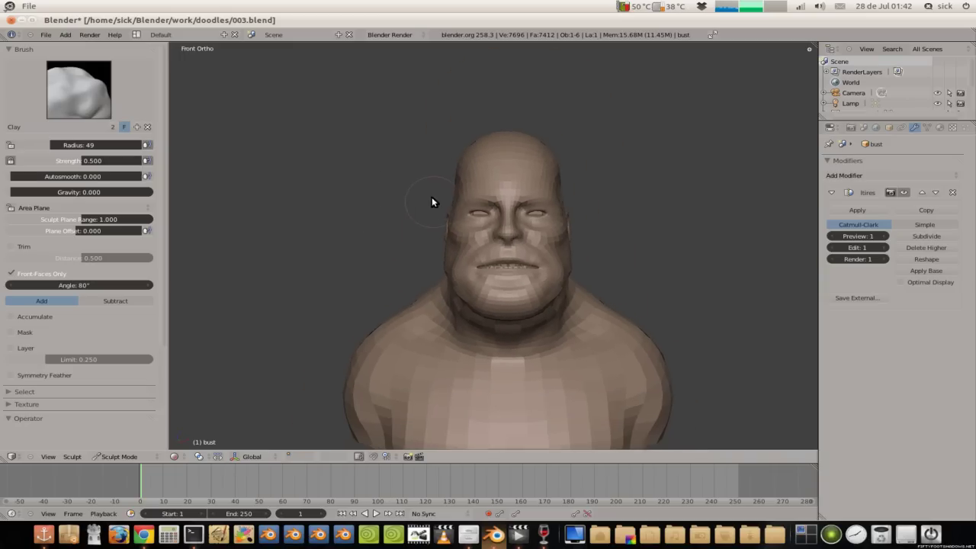
left_click(86, 93)
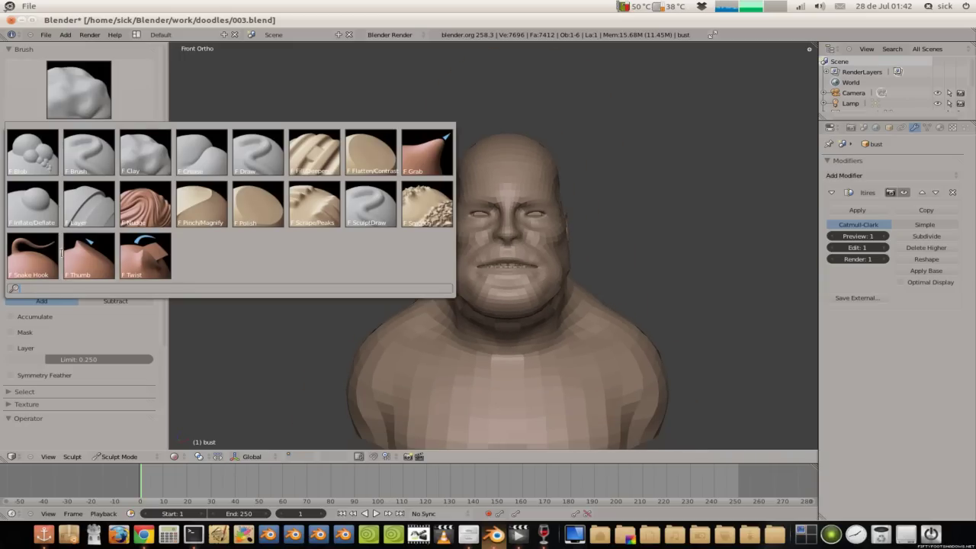
left_click(39, 259)
Step: Pull two symmetric horns from the head top, refine their tips, then switch to Grab
scroll(464, 93, "up", 1)
scroll(459, 95, "up", 1)
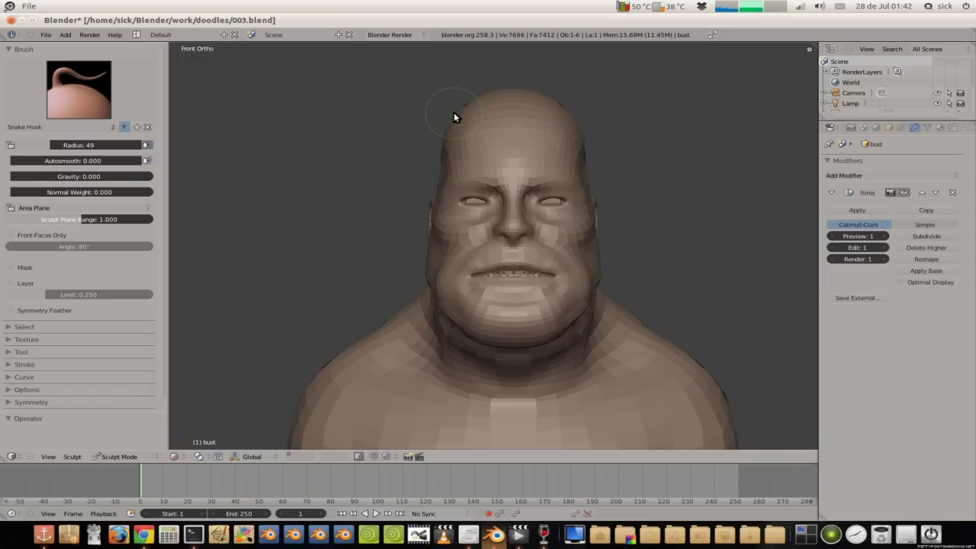
left_click_drag(456, 113, 461, 67)
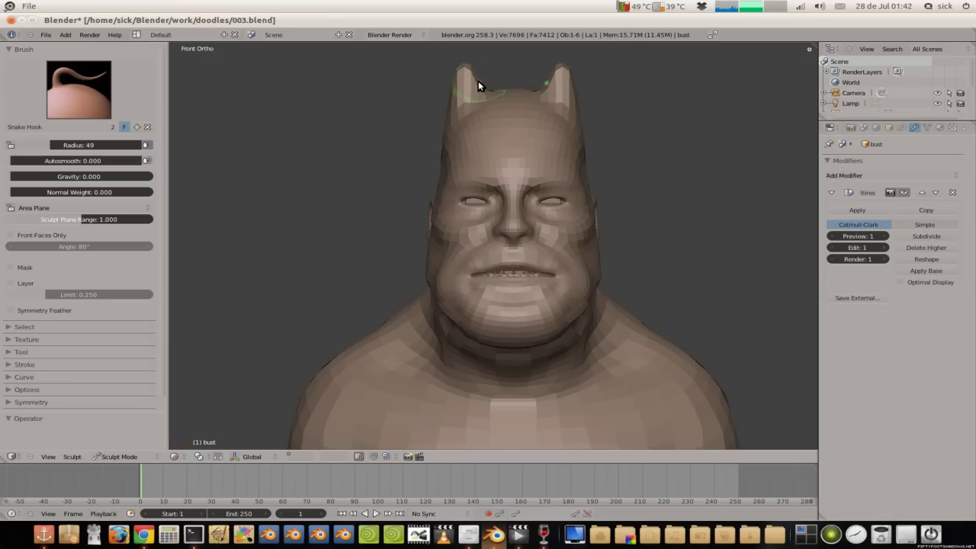
left_click_drag(478, 87, 476, 97)
key("g")
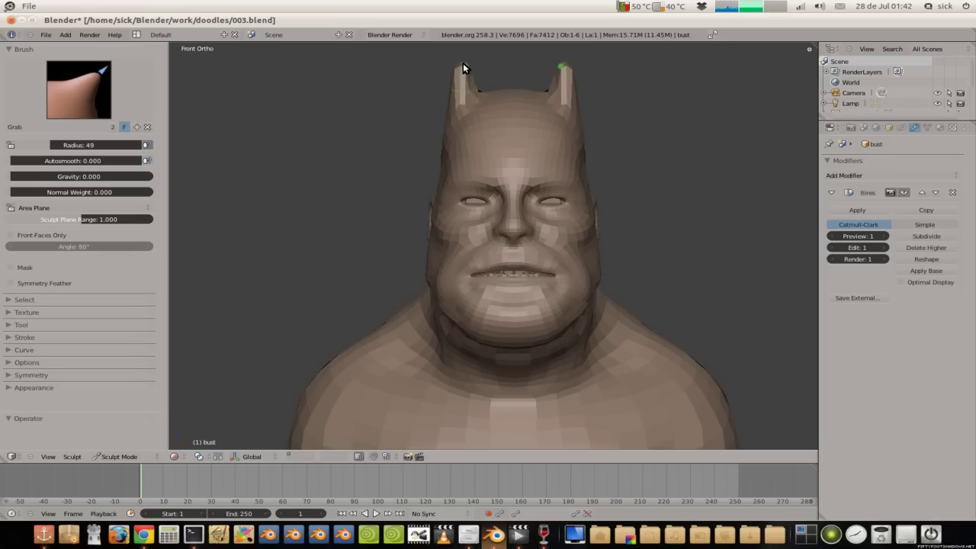
mouse_move(463, 64)
middle_mouse_down()
mouse_move(461, 105)
mouse_move(612, 109)
mouse_move(443, 132)
mouse_move(359, 126)
mouse_move(435, 136)
middle_mouse_up()
scroll(526, 102, "down", 2)
scroll(496, 105, "down", 1)
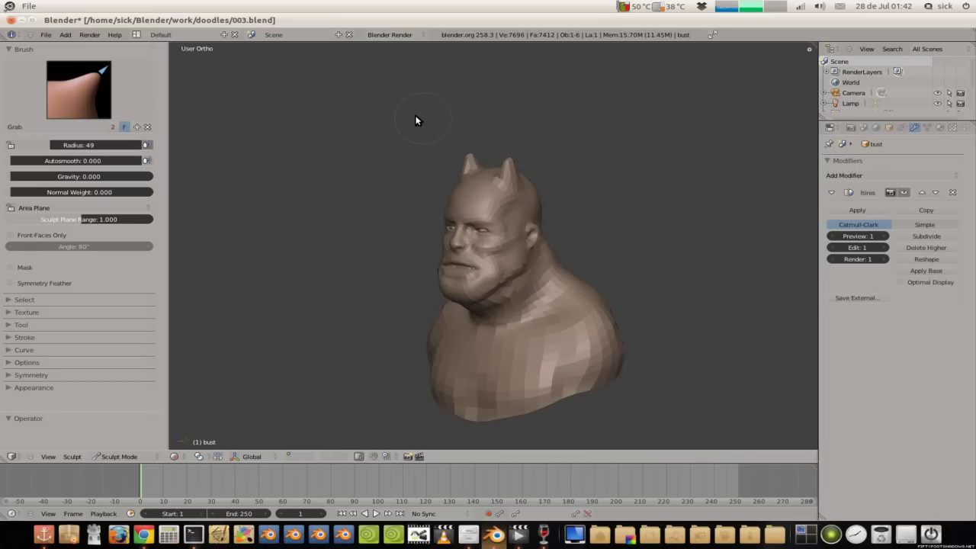
Step: From a three-quarter view above, grab the side ear flat into the head below the horns
scroll(412, 121, "up", 2)
scroll(419, 124, "up", 1)
scroll(414, 128, "up", 1)
scroll(418, 135, "up", 2)
scroll(418, 138, "down", 3)
mouse_move(418, 138)
middle_mouse_down()
mouse_move(488, 130)
mouse_move(497, 153)
mouse_move(463, 137)
middle_mouse_up()
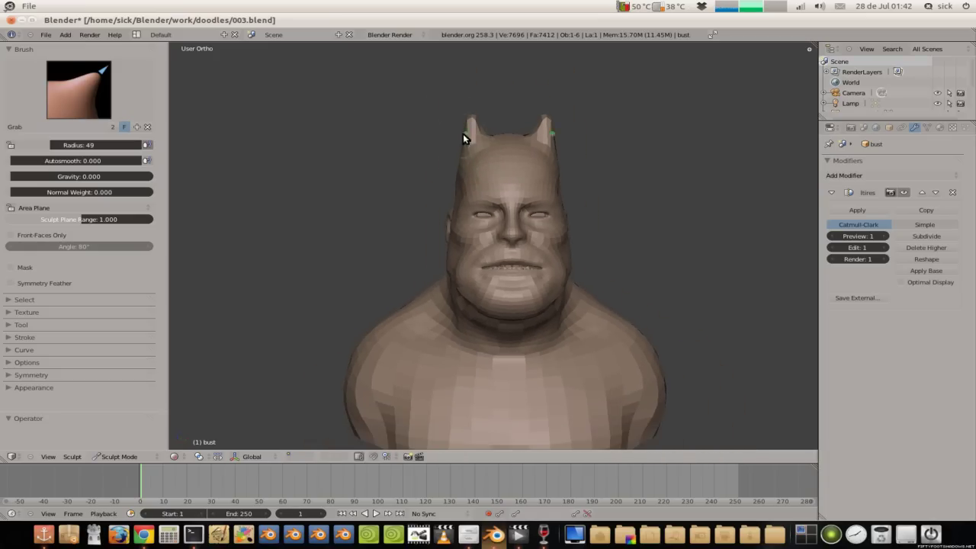
mouse_move(490, 287)
middle_mouse_down()
mouse_move(477, 240)
mouse_move(409, 243)
mouse_move(518, 227)
mouse_move(595, 233)
mouse_move(615, 248)
middle_mouse_up()
mouse_move(493, 177)
left_mouse_down()
mouse_move(472, 183)
mouse_move(489, 173)
left_mouse_up()
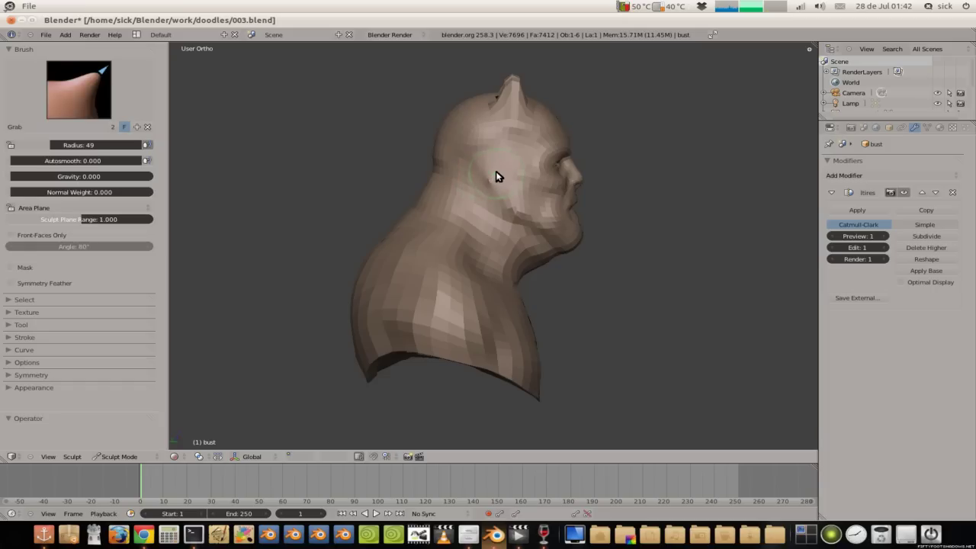
Step: Try the Smooth and Grab brushes, then settle on Clay at radius 49, strength 0.500
key("s")
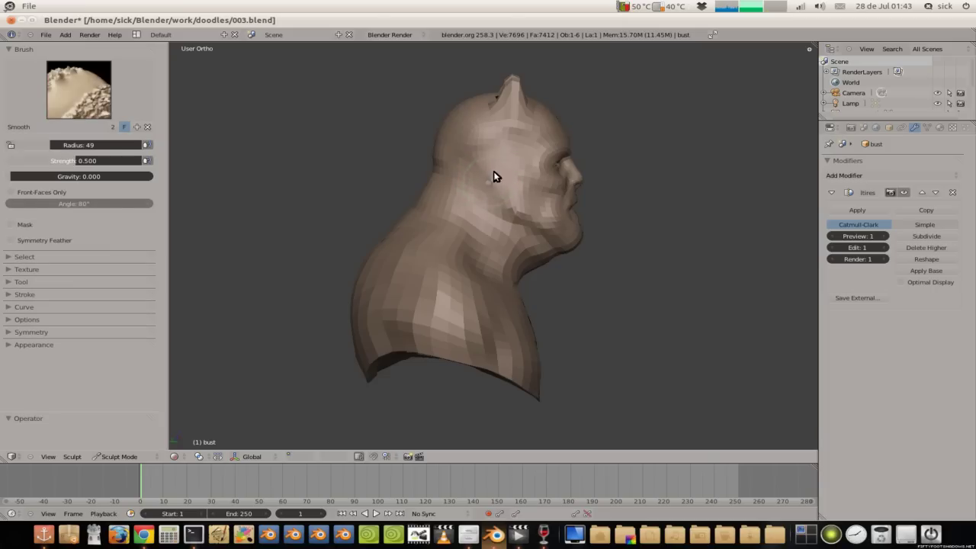
key("g")
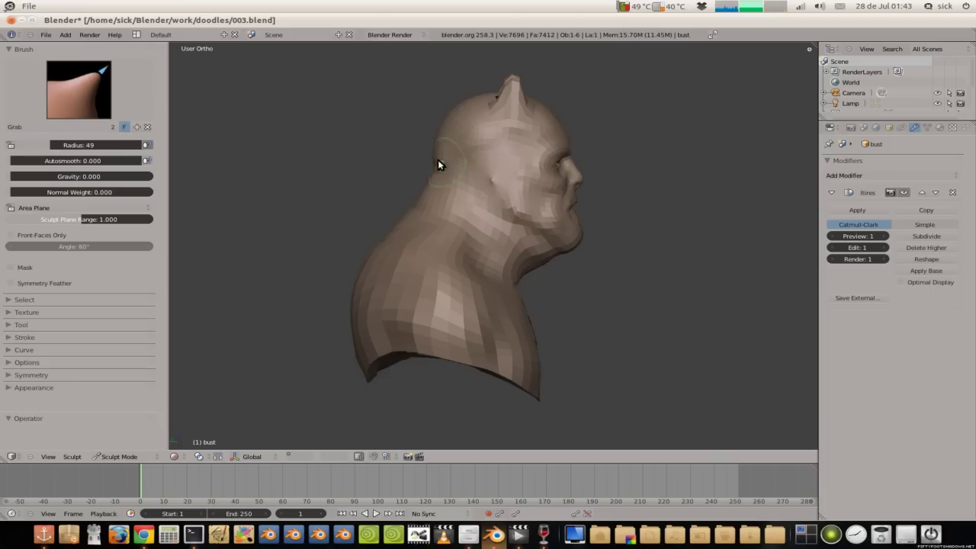
key("c")
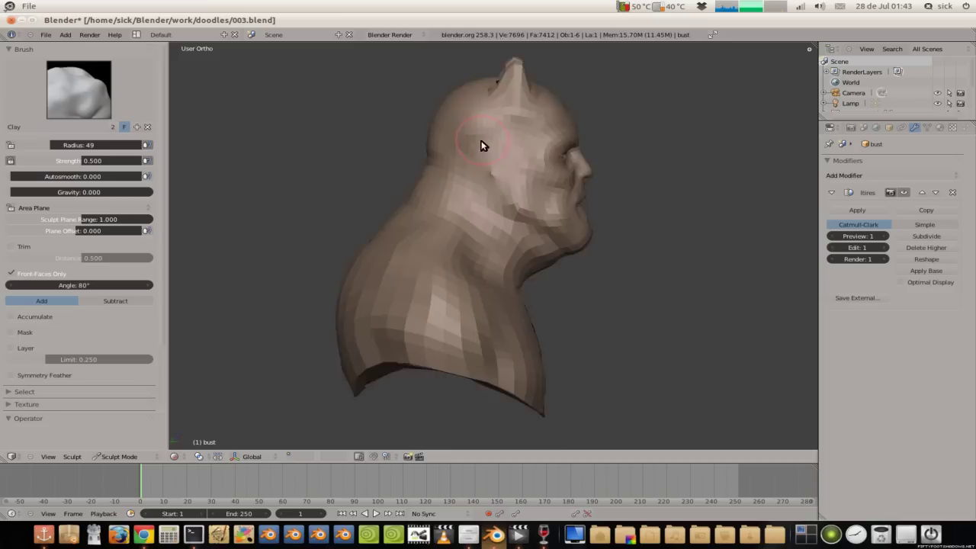
scroll(488, 124, "up", 4)
key("s")
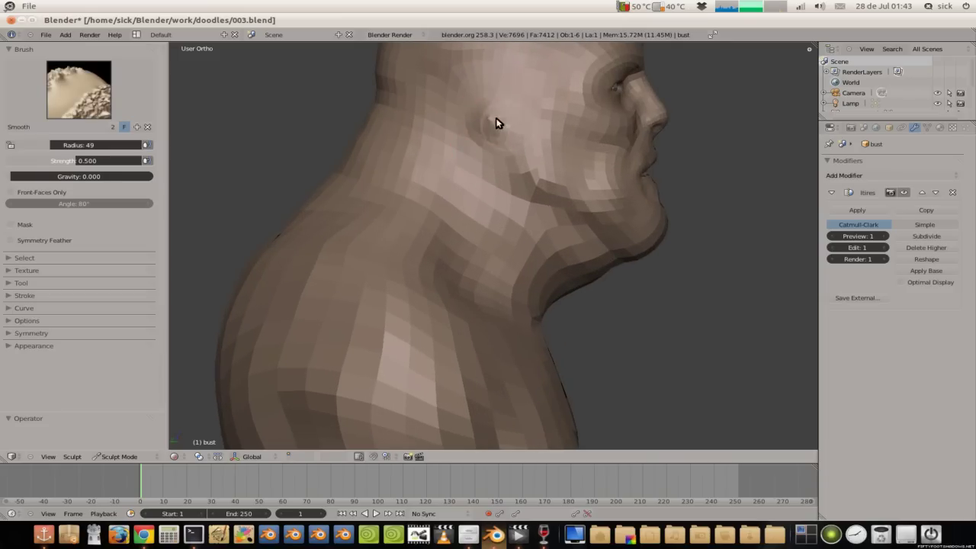
key("c")
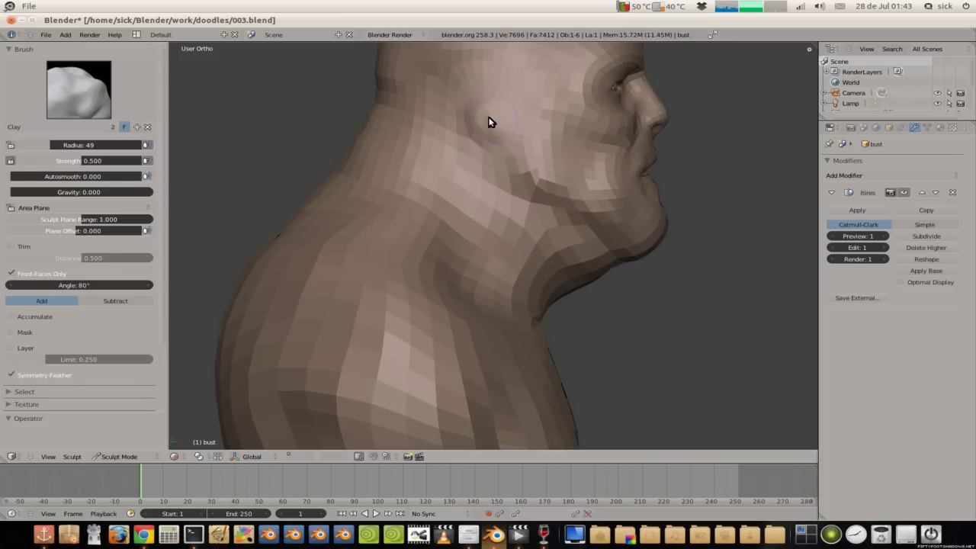
scroll(491, 156, "down", 3)
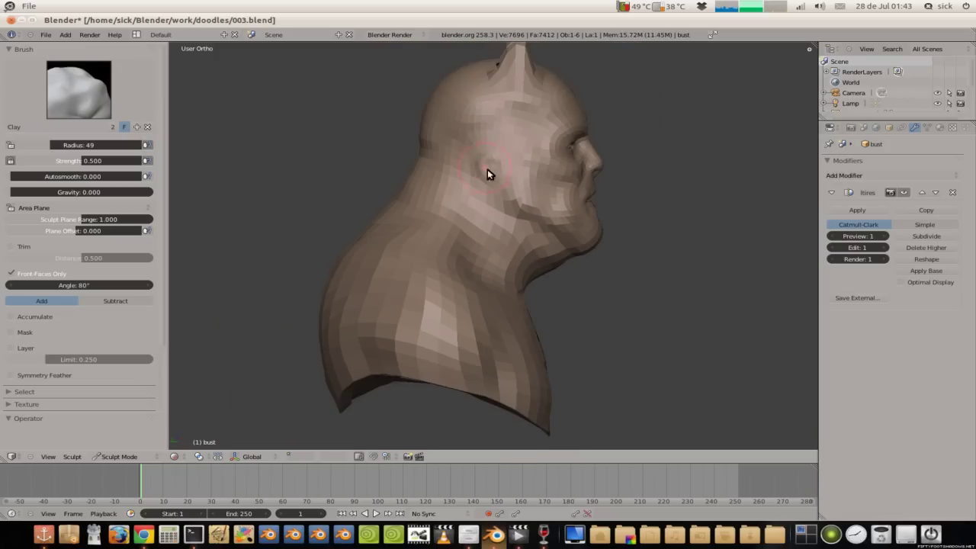
mouse_move(491, 158)
middle_mouse_down()
mouse_move(330, 131)
mouse_move(401, 132)
mouse_move(449, 76)
middle_mouse_up()
scroll(346, 129, "up", 4)
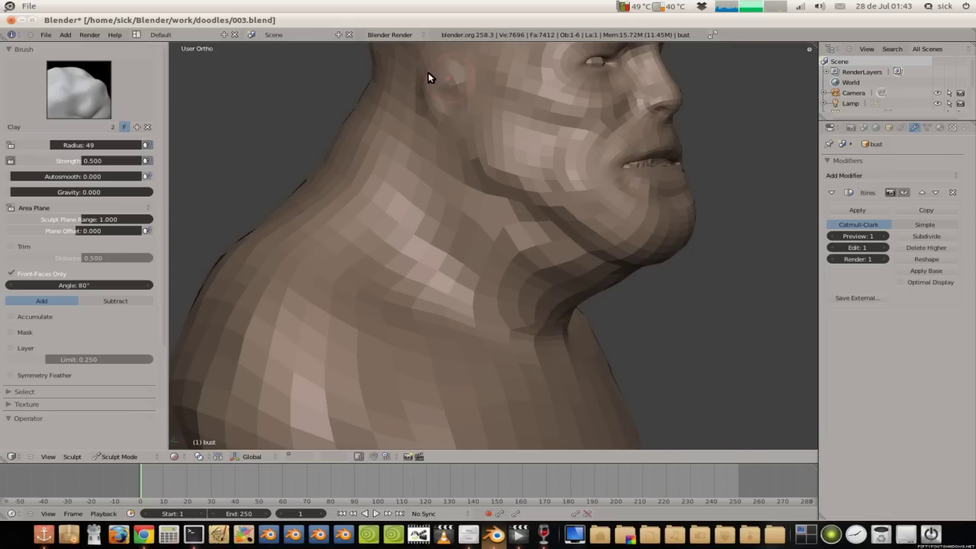
scroll(475, 127, "down", 3)
mouse_move(475, 126)
middle_mouse_down()
mouse_move(468, 148)
mouse_move(426, 126)
mouse_move(467, 127)
middle_mouse_up()
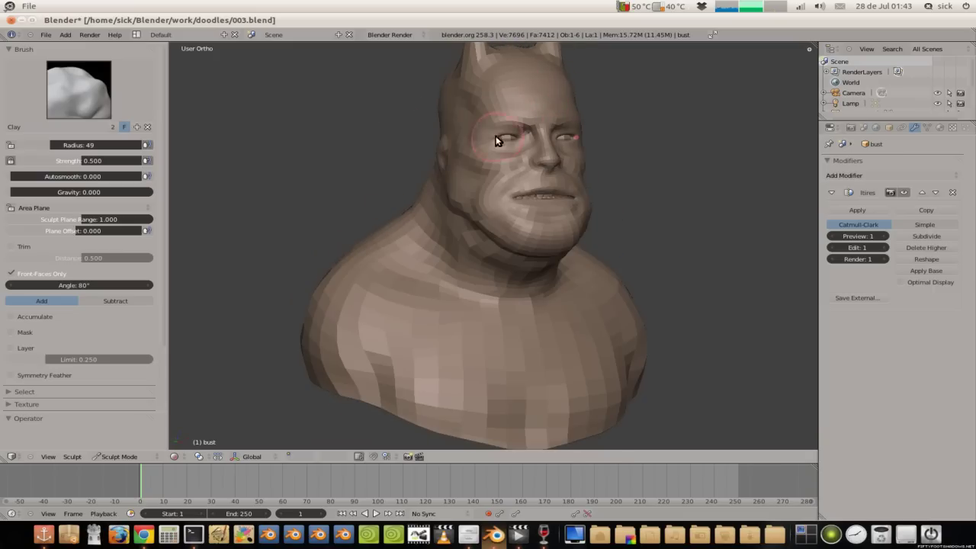
Step: From below the jaw, add a clay stroke along the jawline under the chin
scroll(476, 139, "up", 2)
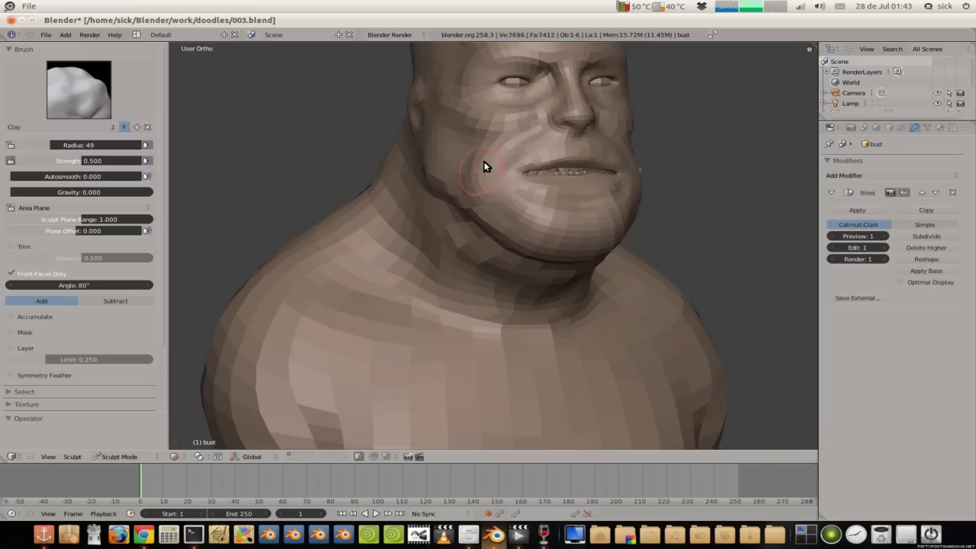
middle_click_drag(483, 229, 515, 186)
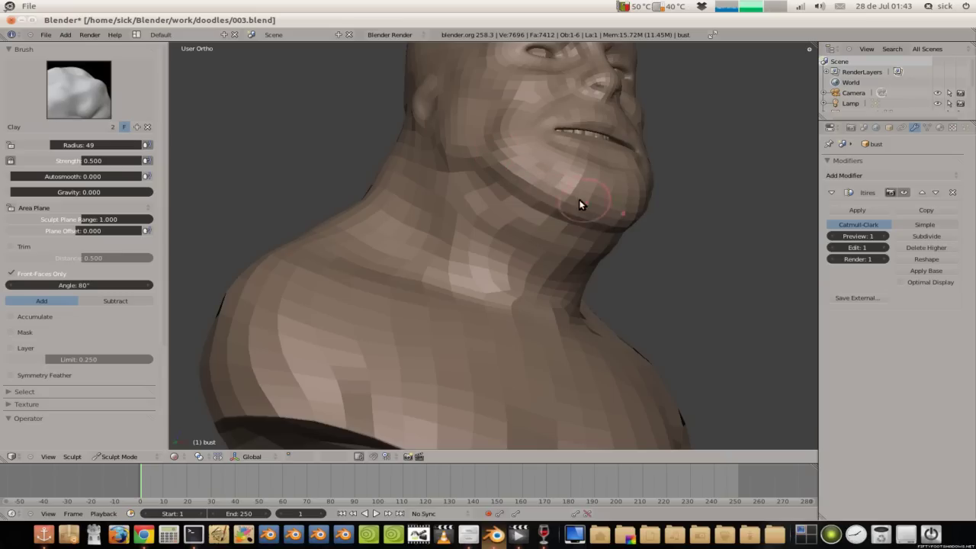
mouse_move(487, 168)
left_mouse_down()
mouse_move(587, 211)
mouse_move(559, 203)
left_mouse_up()
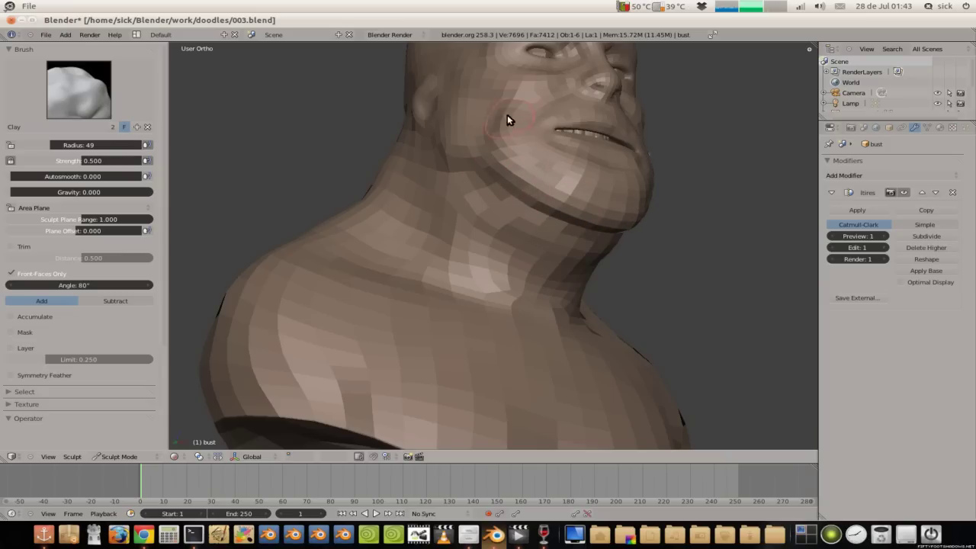
Step: Orbit around the head to inspect the mouth close up, ending on a front view
mouse_move(511, 70)
middle_mouse_down()
mouse_move(349, 108)
mouse_move(447, 124)
middle_mouse_up()
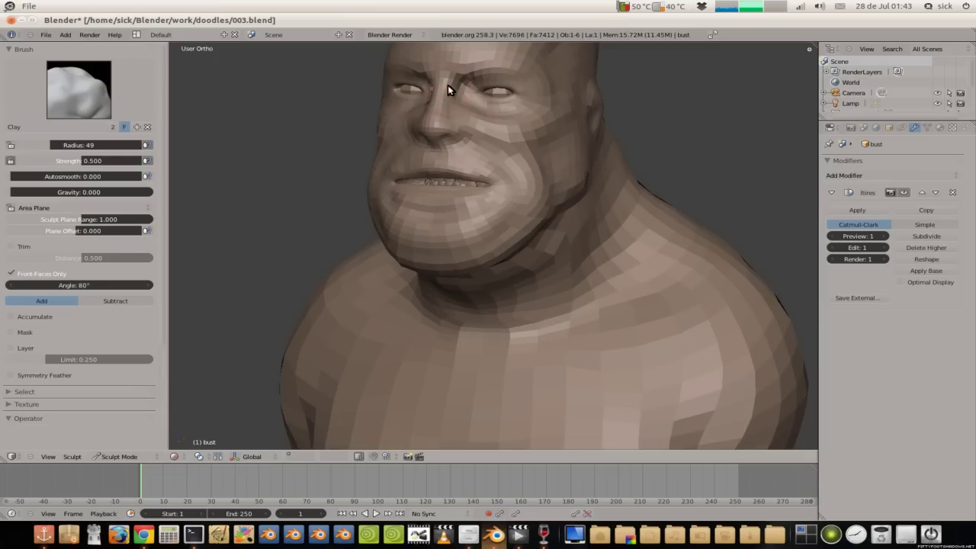
middle_click_drag(447, 102, 337, 81)
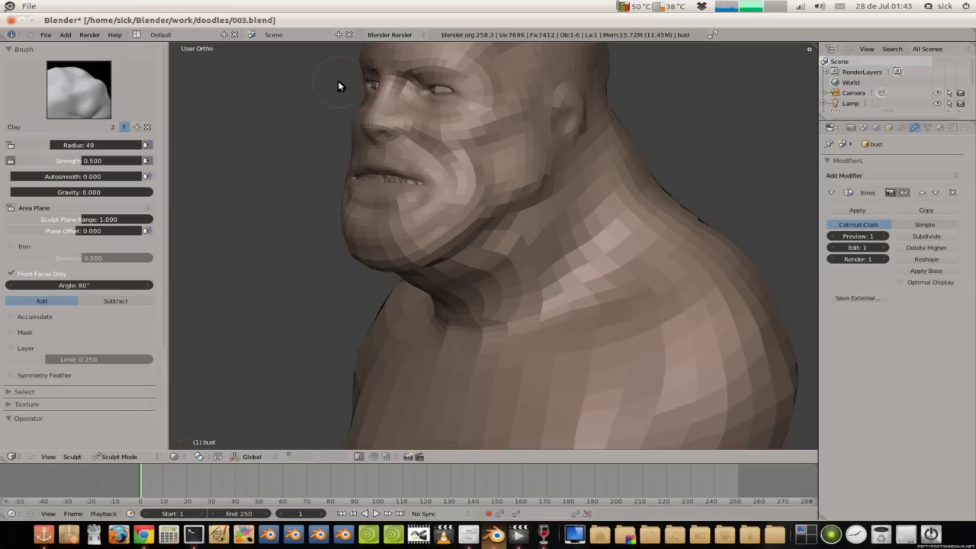
scroll(344, 81, "up", 5)
scroll(519, 282, "up", 3)
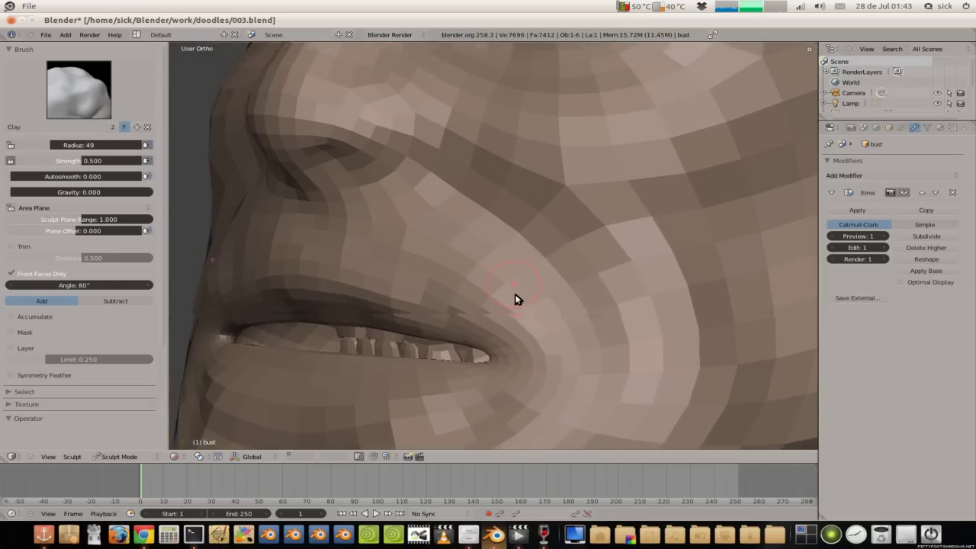
middle_click_drag(515, 299, 488, 252)
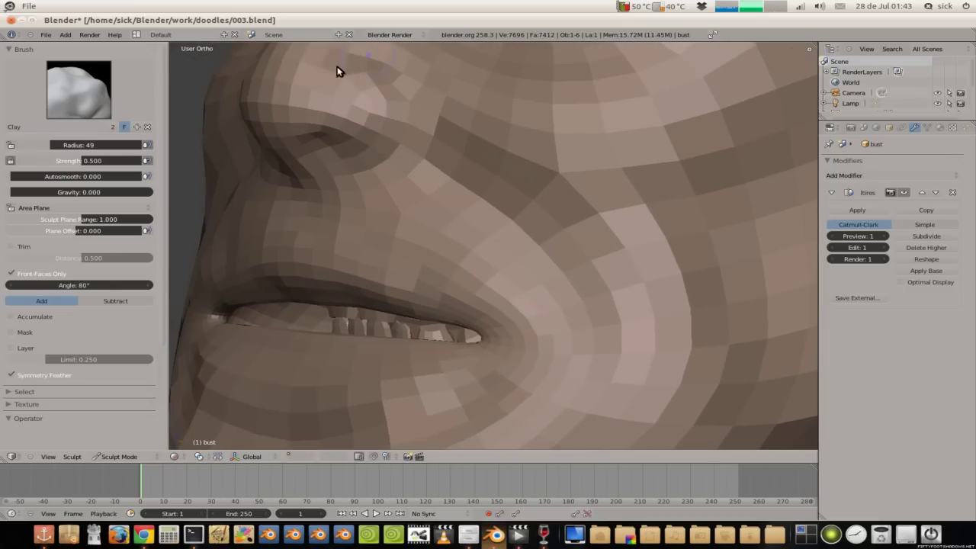
scroll(478, 122, "down", 5)
scroll(478, 123, "down", 3)
mouse_move(500, 164)
middle_mouse_down()
mouse_move(468, 133)
mouse_move(492, 140)
mouse_move(481, 127)
middle_mouse_up()
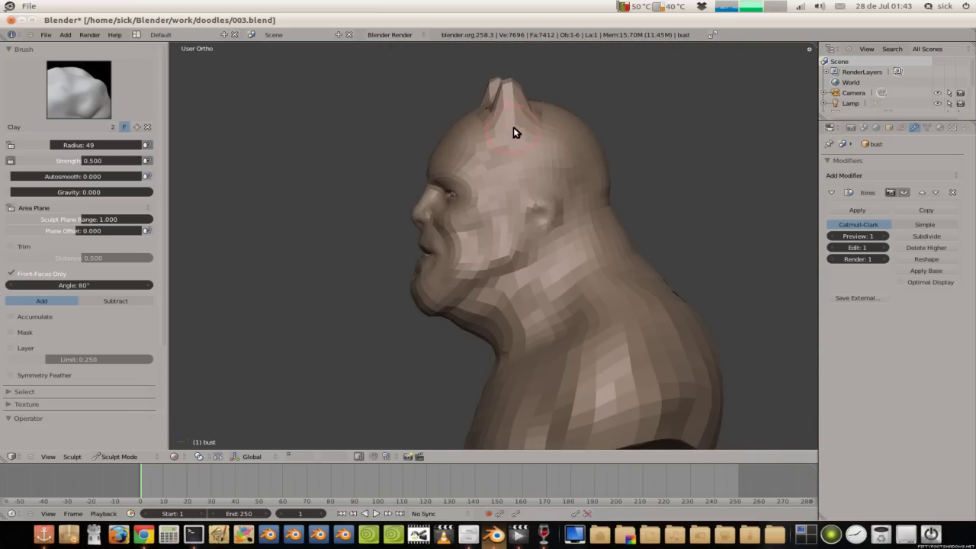
mouse_move(510, 116)
middle_mouse_down()
mouse_move(625, 120)
mouse_move(603, 130)
mouse_move(640, 190)
mouse_move(597, 155)
mouse_move(480, 167)
mouse_move(462, 155)
mouse_move(616, 173)
mouse_move(466, 163)
middle_mouse_up()
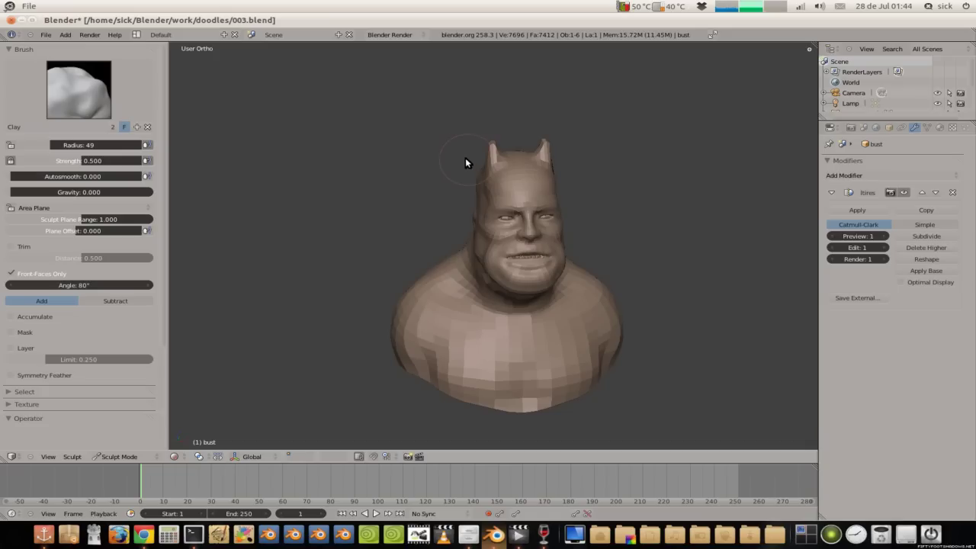
Step: Save the blend file, then subdivide the Multires modifier twice to reach level 3
mouse_move(465, 158)
middle_mouse_down()
mouse_move(427, 163)
mouse_move(473, 142)
mouse_move(446, 142)
middle_mouse_up()
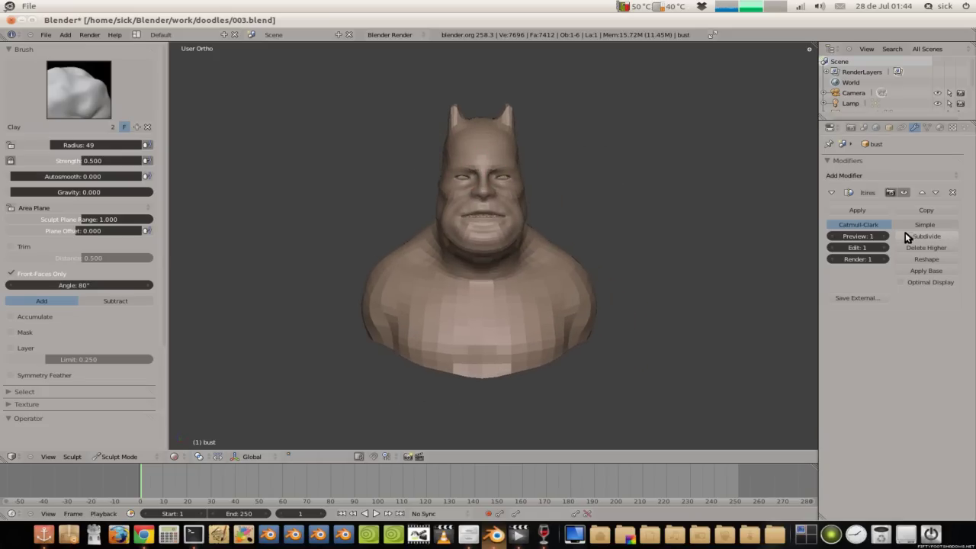
key("ctrl+s")
left_click(559, 157)
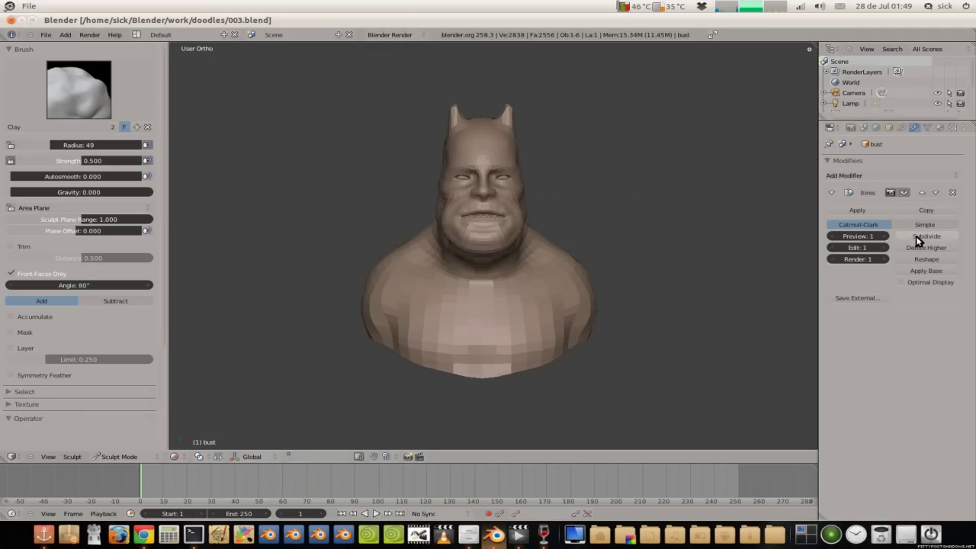
left_click(915, 235)
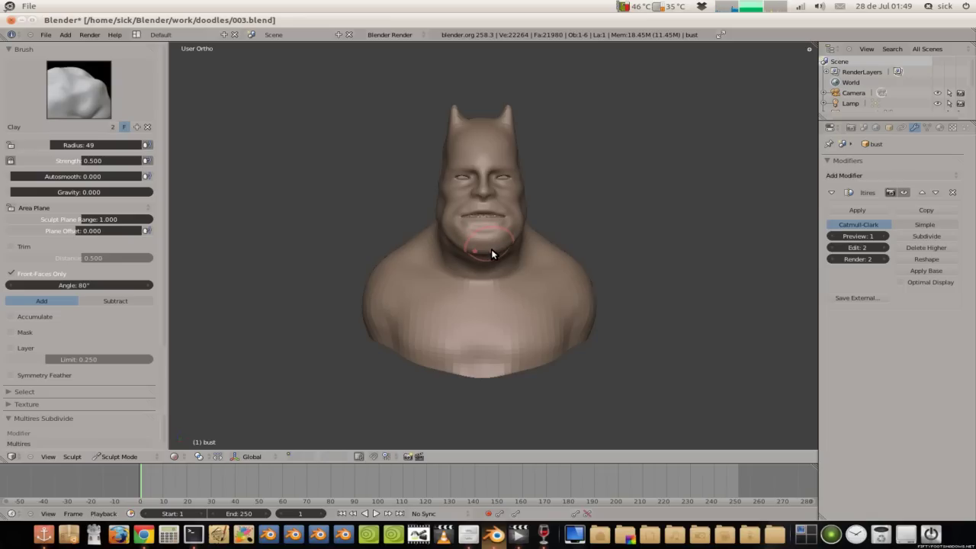
left_click(921, 235)
Step: Zoom in and sculpt clay across the nose tip and the left nostril
scroll(457, 153, "up", 2)
scroll(474, 157, "up", 3)
scroll(474, 158, "up", 1)
scroll(451, 119, "up", 1)
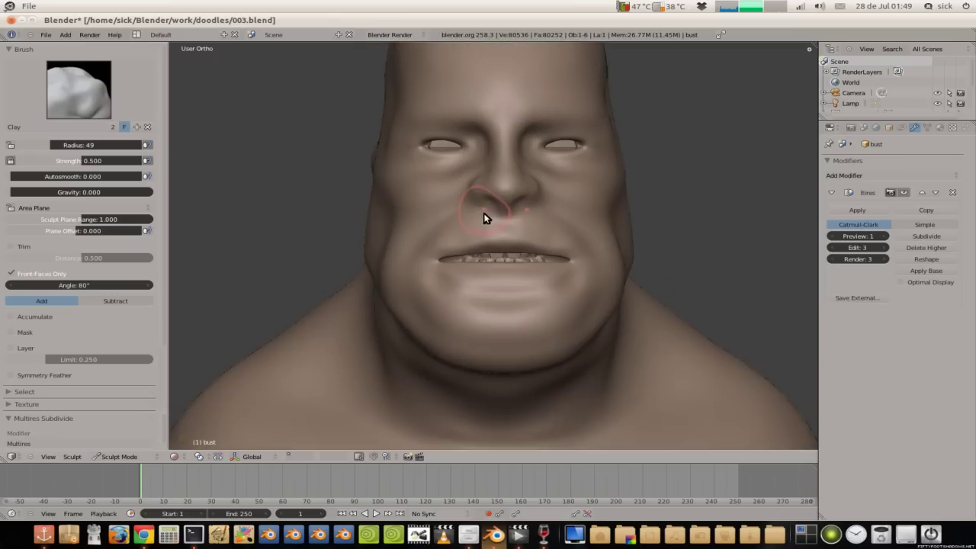
scroll(483, 216, "up", 1)
scroll(468, 181, "up", 2)
mouse_move(474, 196)
left_mouse_down()
mouse_move(501, 188)
mouse_move(517, 211)
left_mouse_up()
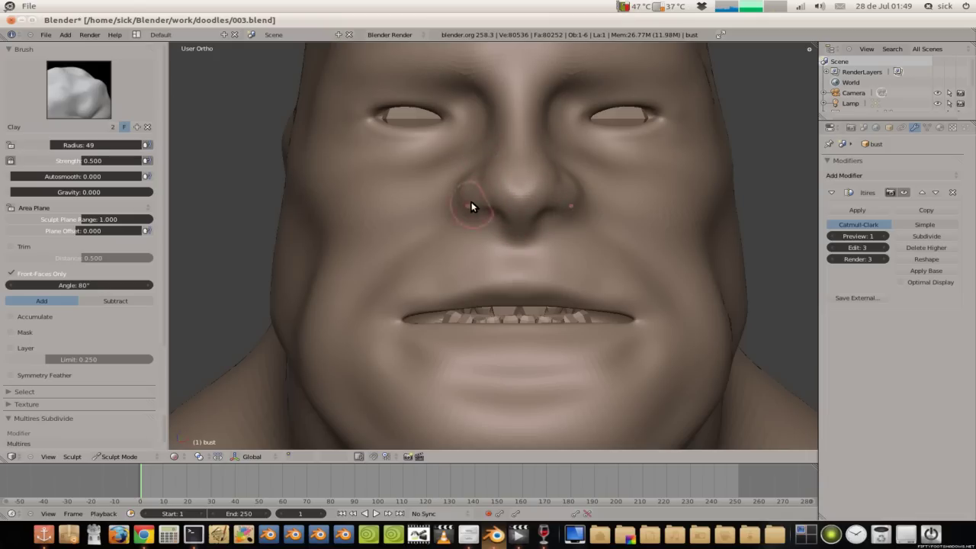
middle_click_drag(477, 205, 555, 208)
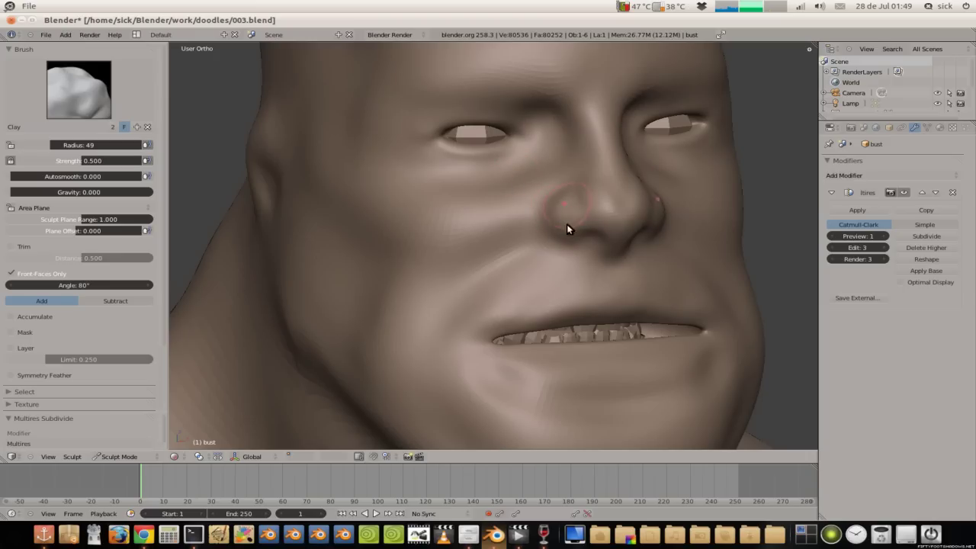
left_click_drag(588, 245, 585, 244)
Step: Build up the brow between the eyes and the nose bridge with clay strokes
left_click_drag(541, 126, 559, 113)
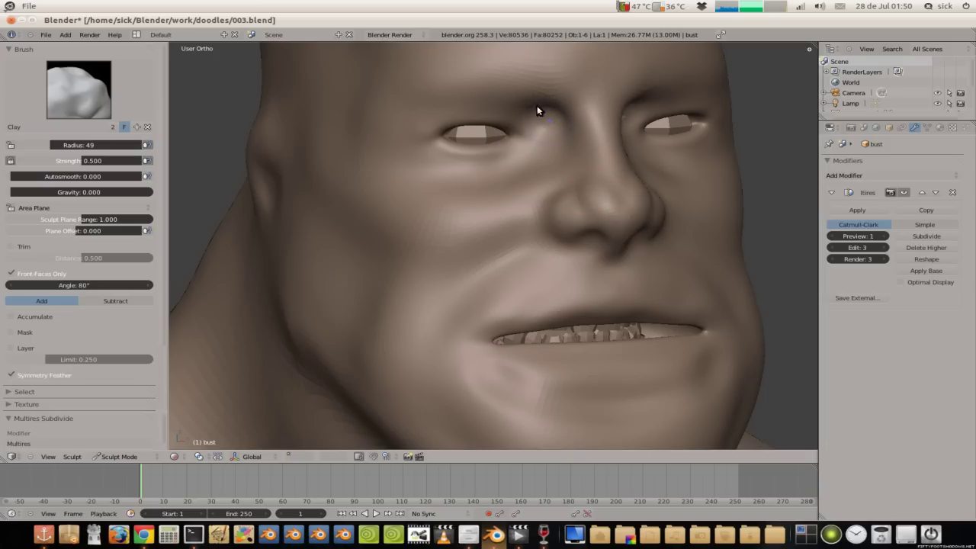
scroll(549, 125, "down", 4)
middle_click_drag(520, 124, 536, 221)
scroll(536, 222, "up", 3)
mouse_move(561, 219)
left_mouse_down()
mouse_move(545, 218)
mouse_move(546, 233)
left_mouse_up()
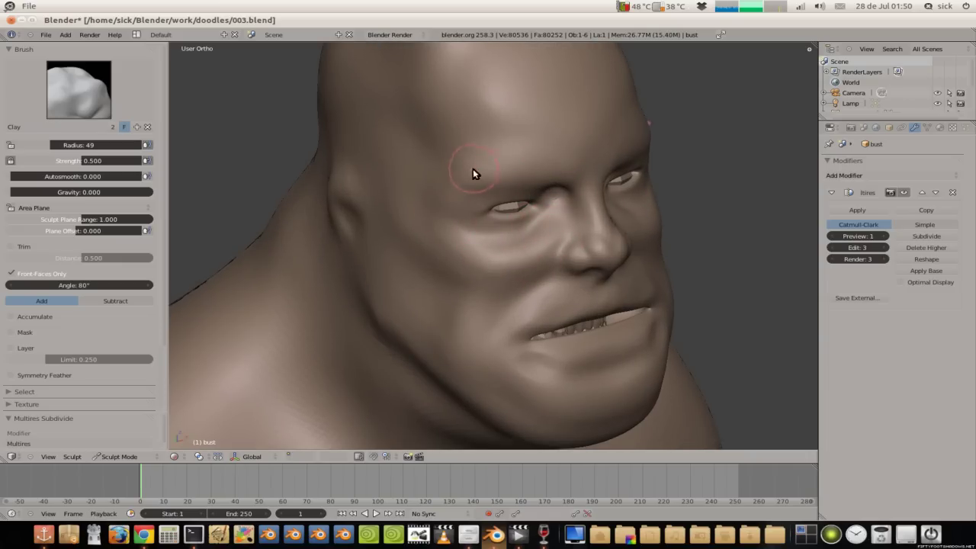
mouse_move(523, 185)
left_mouse_down()
mouse_move(570, 174)
mouse_move(546, 153)
left_mouse_up()
mouse_move(547, 153)
middle_mouse_down()
mouse_move(496, 102)
mouse_move(581, 124)
middle_mouse_up()
Step: Add clay strokes along the cheek near the eye and down to the jaw
left_click_drag(504, 190, 557, 232)
mouse_move(558, 232)
middle_mouse_down()
mouse_move(534, 186)
mouse_move(492, 207)
middle_mouse_up()
mouse_move(493, 207)
left_mouse_down()
mouse_move(524, 227)
mouse_move(490, 287)
left_mouse_up()
left_click_drag(524, 333, 566, 356)
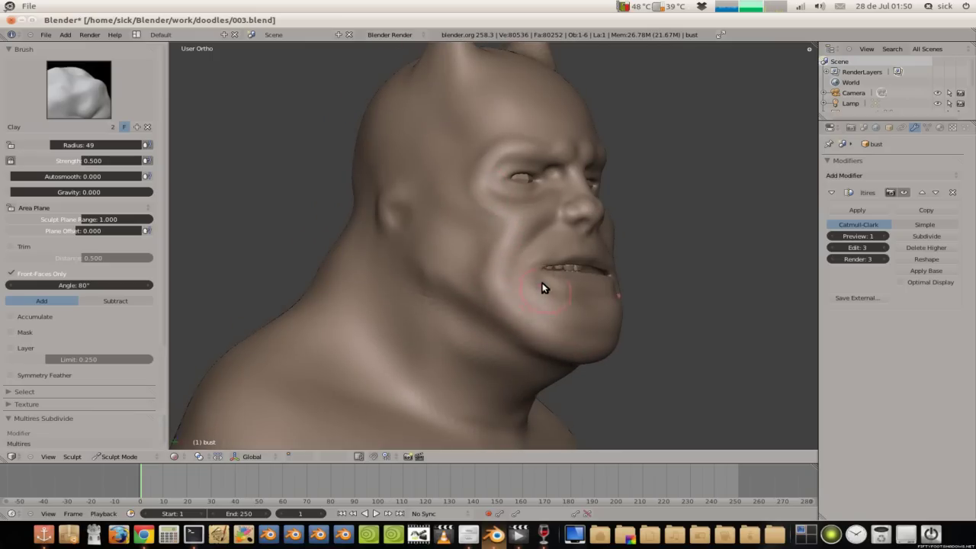
Step: Orbit to the side and build up the surface at the base of one horn
scroll(544, 287, "down", 3)
middle_click_drag(544, 288, 515, 230)
left_click_drag(513, 231, 502, 226)
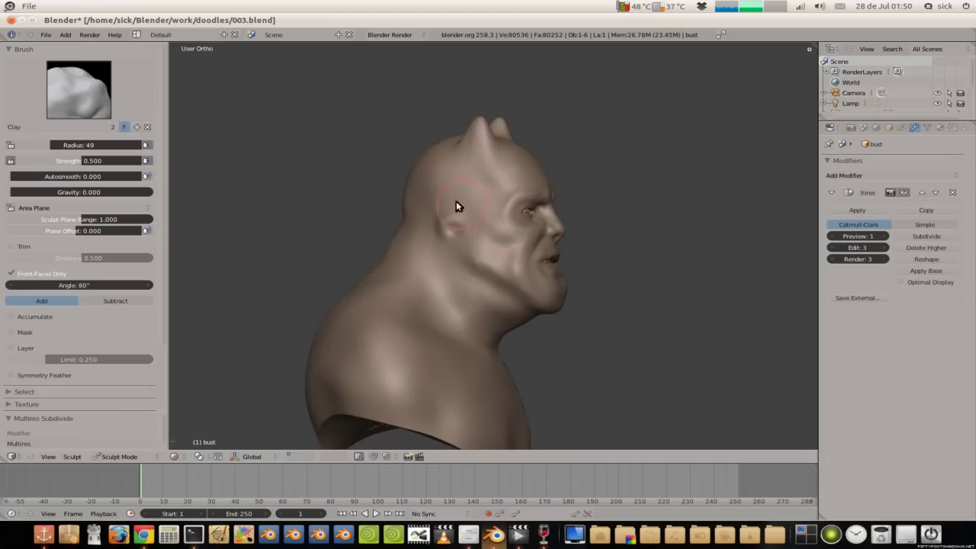
middle_click_drag(456, 200, 485, 221)
mouse_move(429, 178)
middle_mouse_down()
mouse_move(381, 157)
mouse_move(466, 178)
middle_mouse_up()
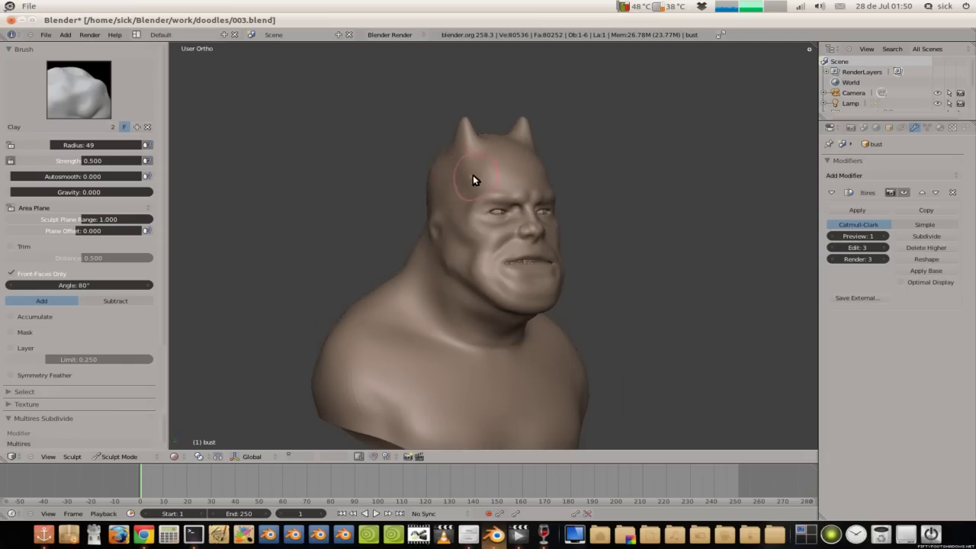
left_click_drag(466, 174, 450, 155)
middle_click_drag(450, 155, 484, 174)
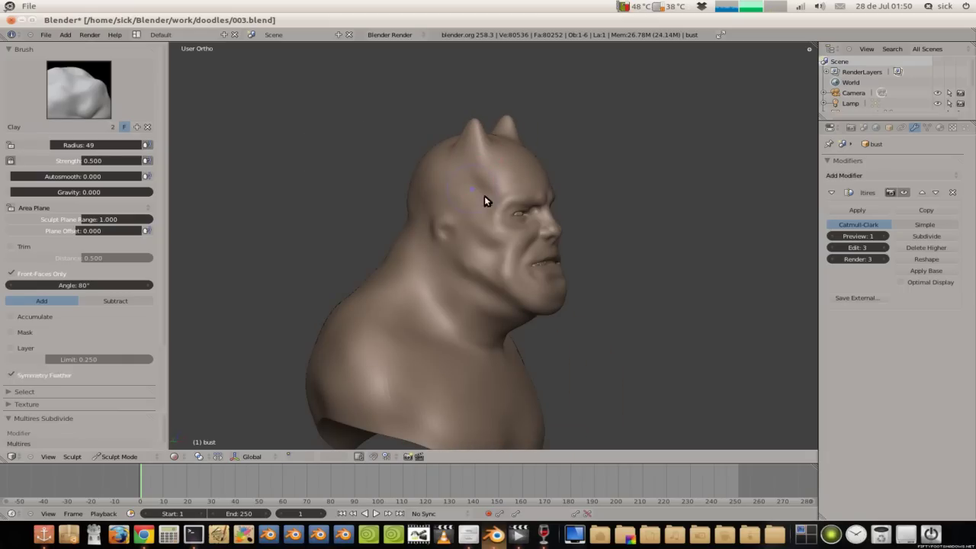
mouse_move(426, 125)
middle_mouse_down()
mouse_move(405, 124)
mouse_move(470, 152)
middle_mouse_up()
scroll(463, 153, "up", 1)
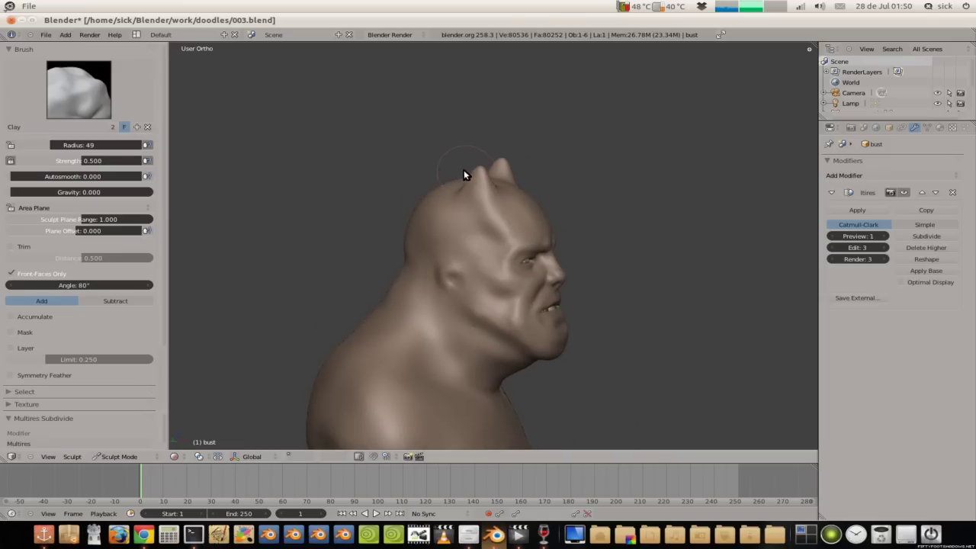
scroll(458, 172, "up", 2)
left_click_drag(488, 128, 501, 130)
Step: Zoom in close on the eye and reshape the upper eyelid with a clay stroke
mouse_move(490, 120)
middle_mouse_down()
mouse_move(430, 113)
mouse_move(368, 148)
middle_mouse_up()
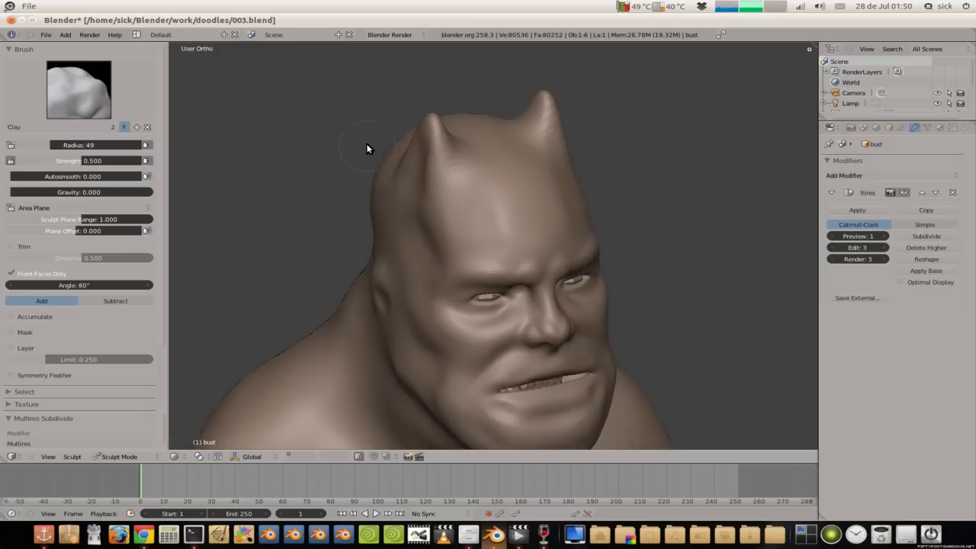
scroll(411, 101, "up", 3)
scroll(398, 106, "down", 1)
middle_click_drag(419, 122, 467, 230, "shift")
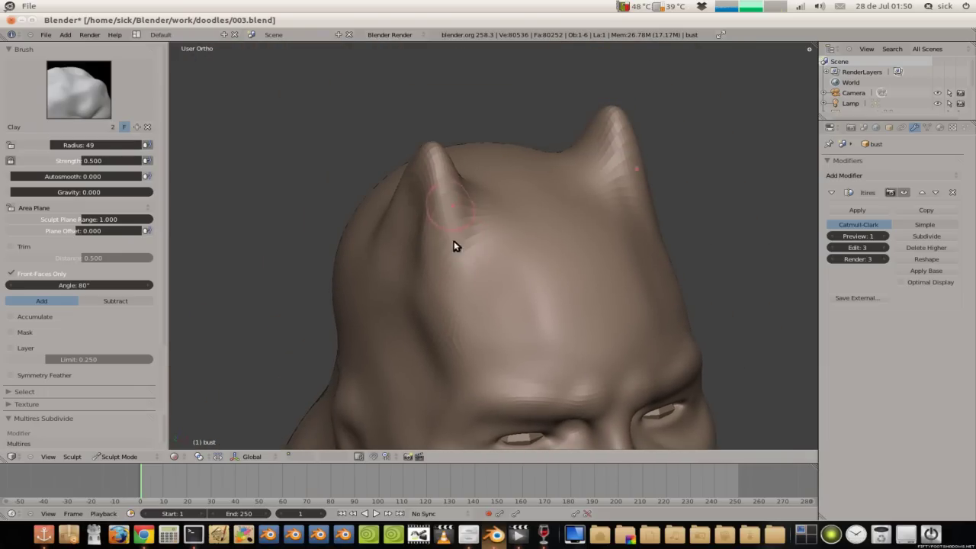
scroll(479, 257, "down", 2)
scroll(441, 205, "down", 2)
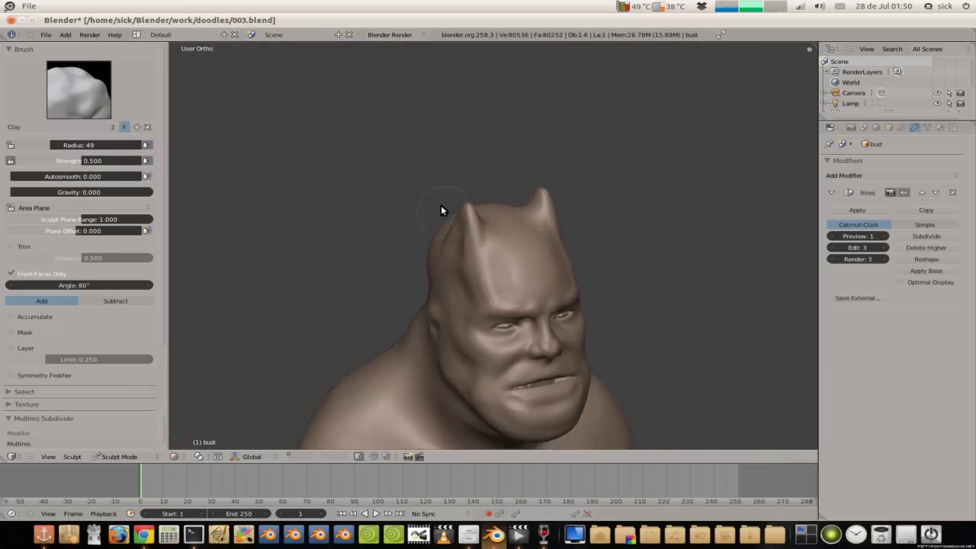
scroll(411, 238, "down", 1)
scroll(463, 191, "up", 1)
scroll(465, 202, "up", 1)
scroll(465, 244, "up", 3)
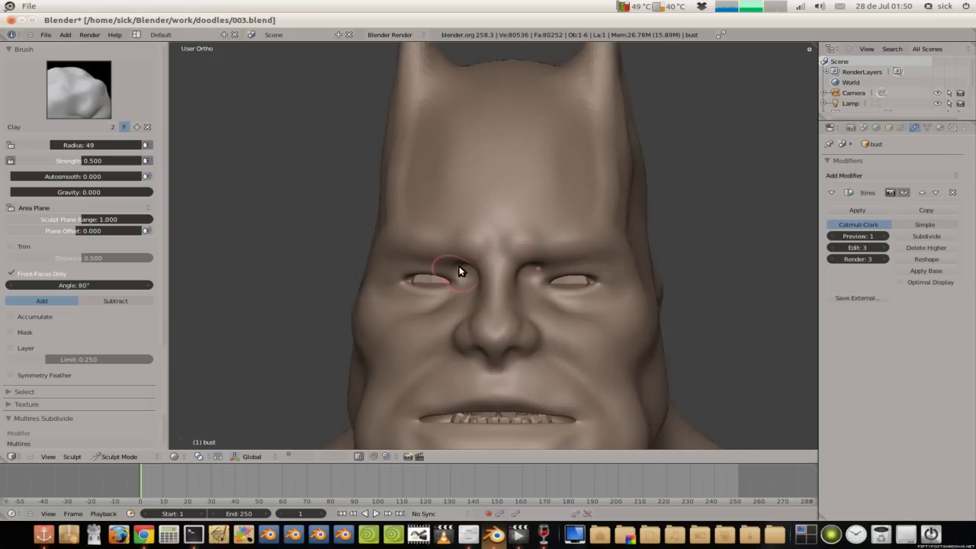
scroll(474, 244, "up", 1)
scroll(500, 247, "up", 1)
scroll(503, 255, "up", 1)
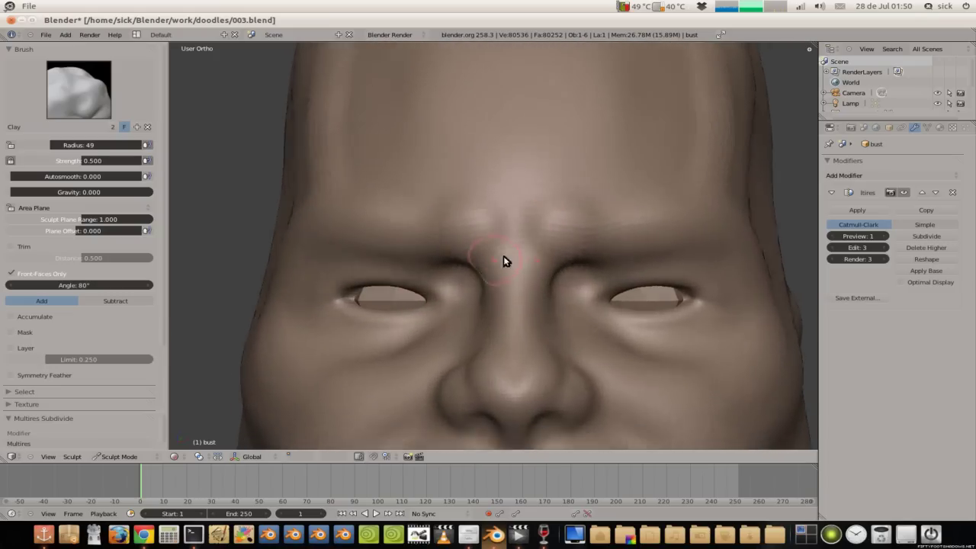
scroll(503, 250, "up", 1)
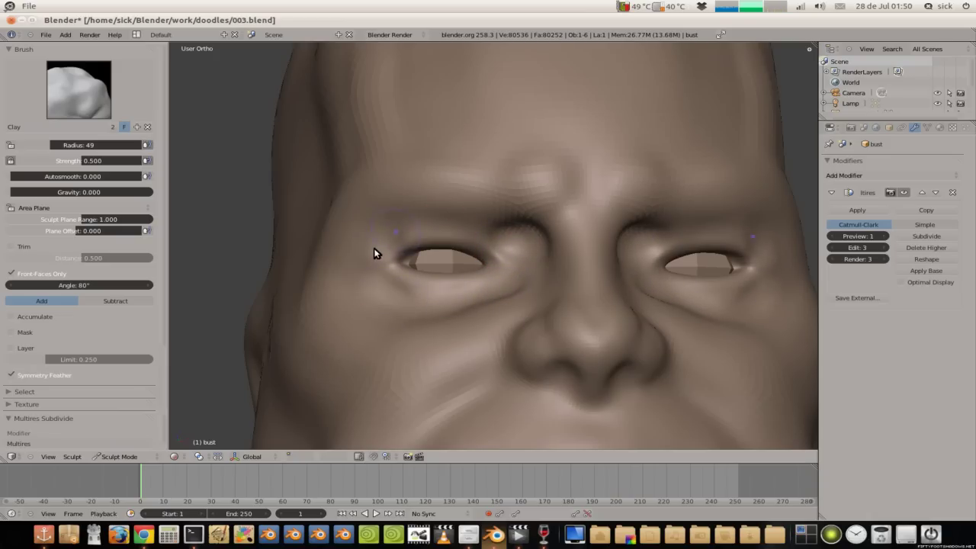
scroll(427, 216, "up", 1)
scroll(434, 264, "up", 4)
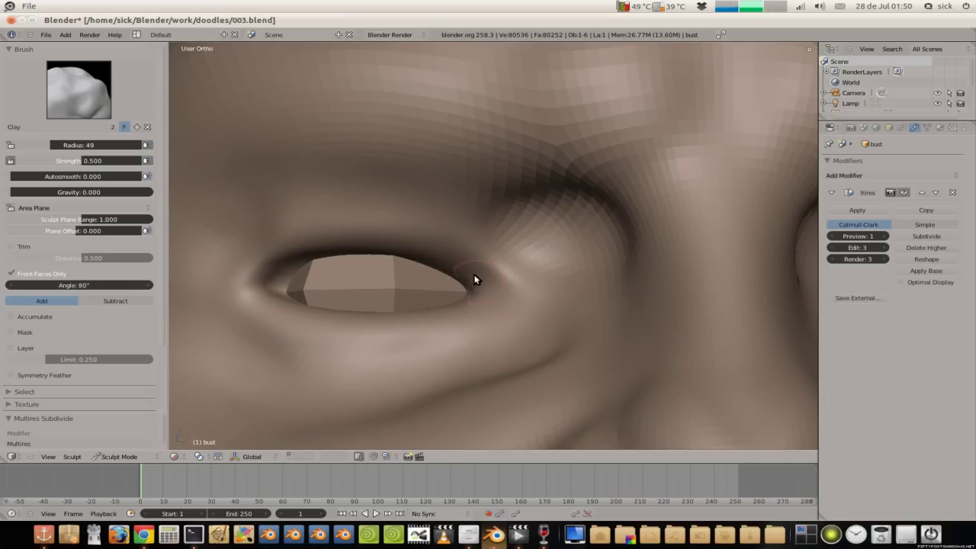
left_click_drag(509, 299, 252, 266)
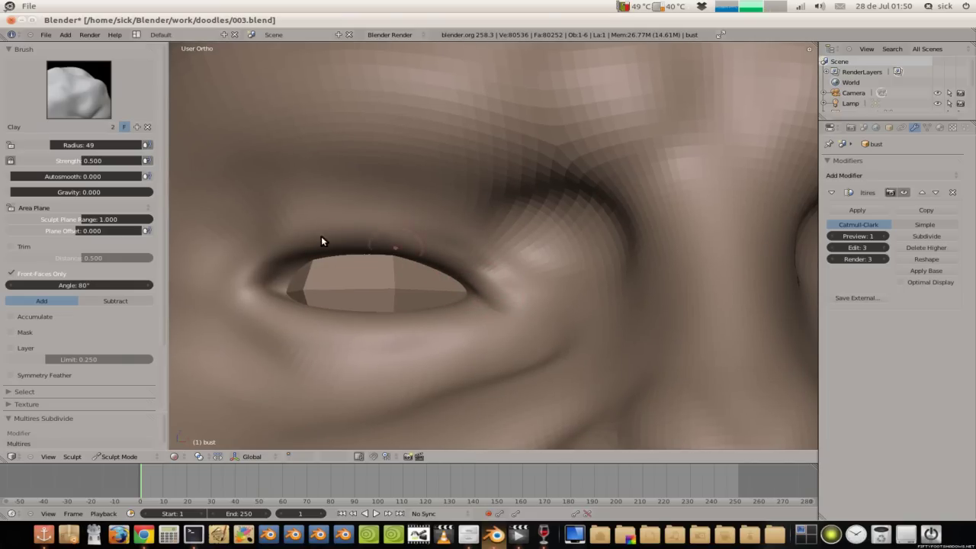
Step: Create a new Clay brush copy, Clay.001, with a new texture using Rake angle
left_click(82, 98)
left_click(139, 151)
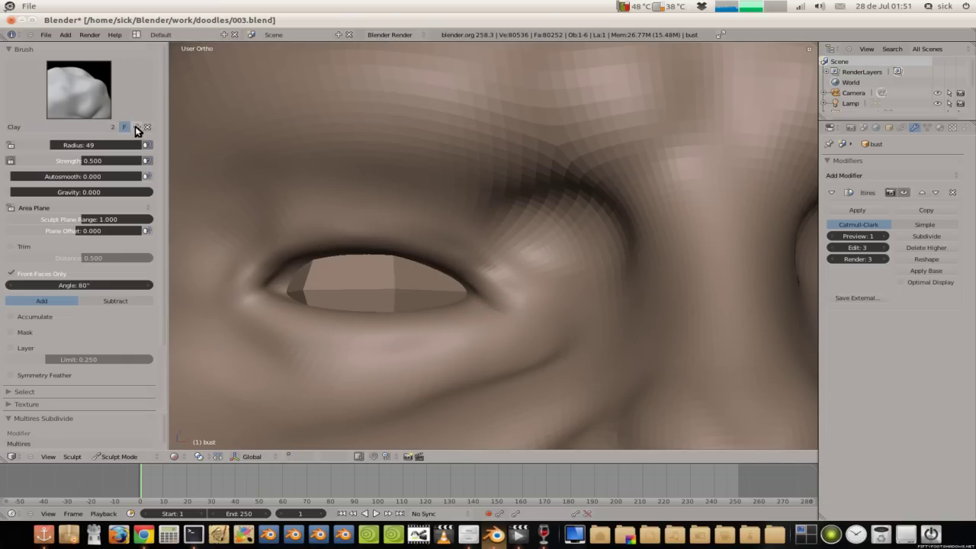
scroll(38, 327, "down", 3)
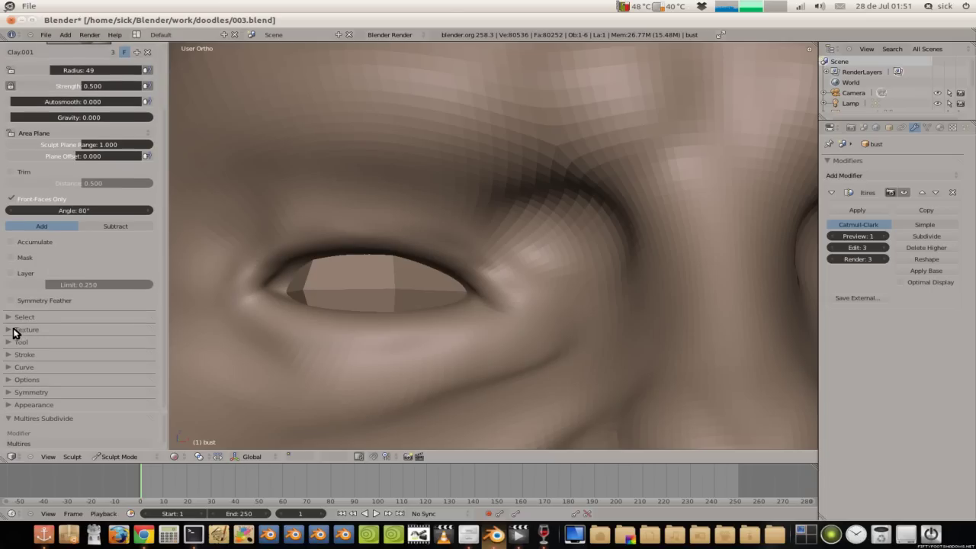
left_click(17, 332)
scroll(53, 324, "down", 5)
left_click(53, 334)
left_click(44, 319)
left_click(76, 238)
left_click(61, 272)
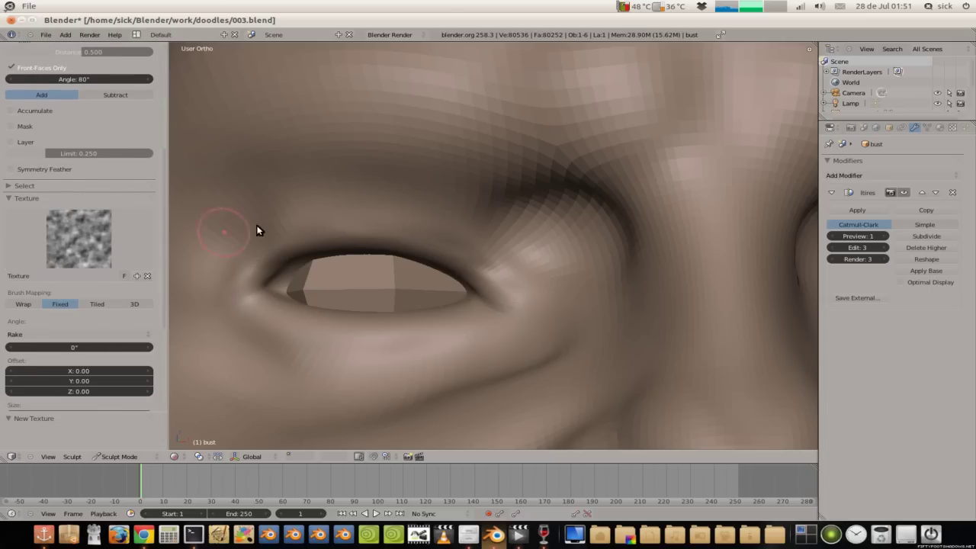
Step: Make the brush texture an image and load alpha/claytube.png into it
left_click(952, 127)
left_click(911, 190)
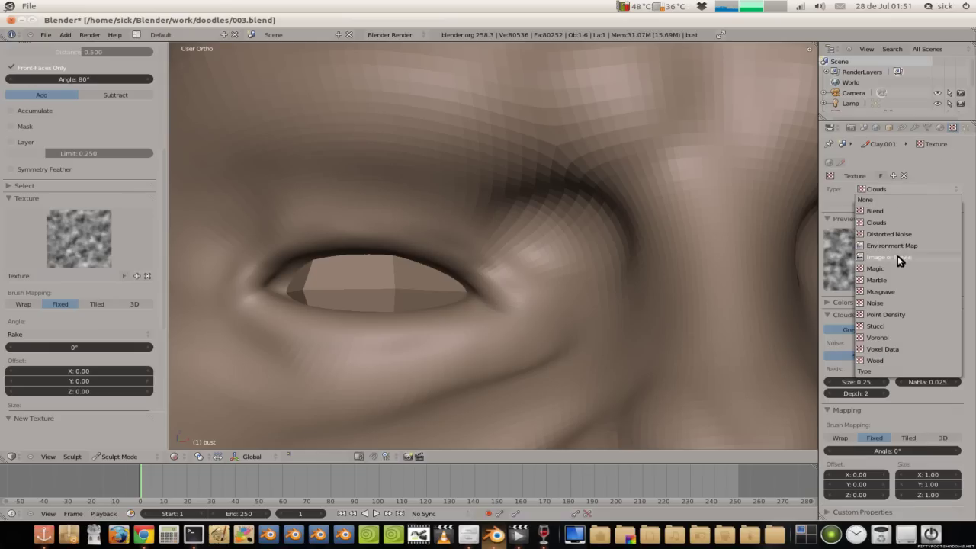
left_click(897, 257)
left_click(919, 330)
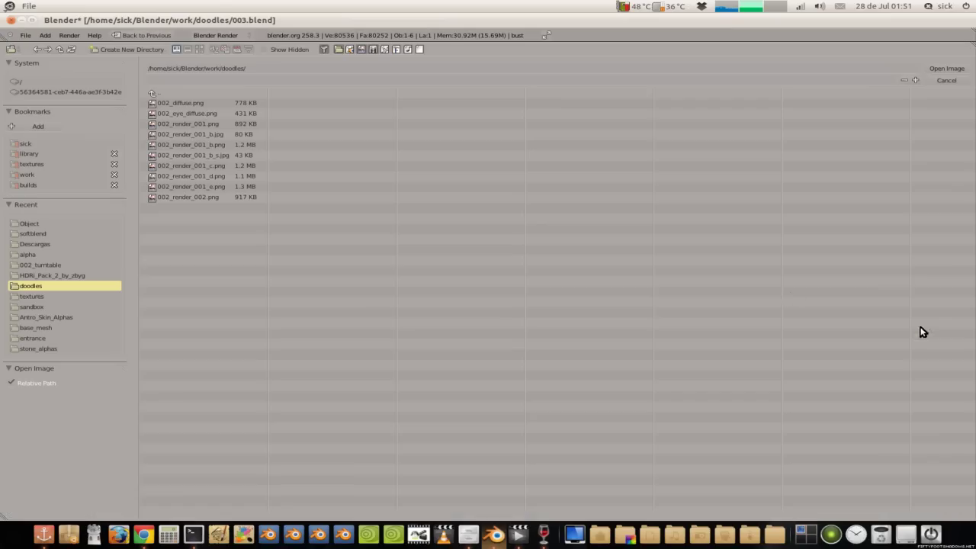
left_click(42, 256)
double_click(221, 263)
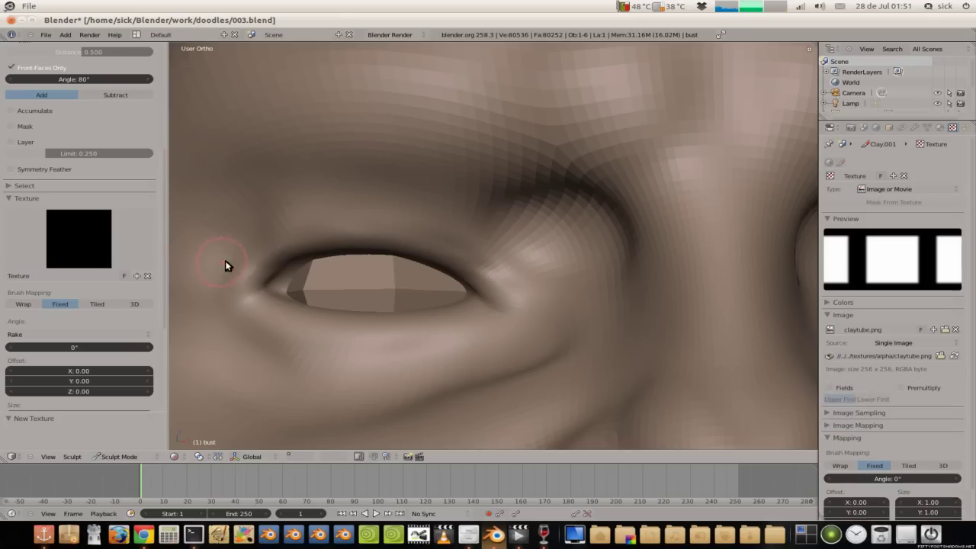
left_click(39, 198)
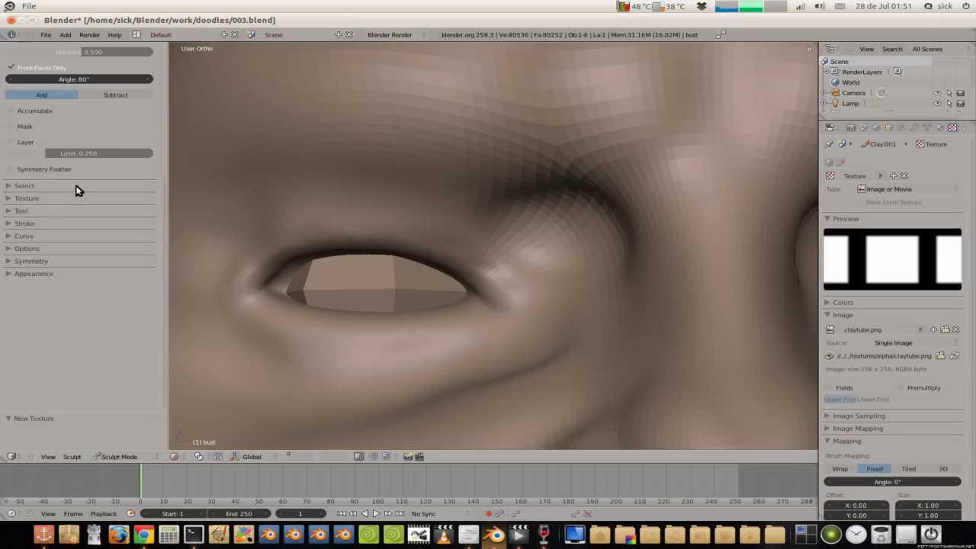
scroll(76, 305, "up", 3)
scroll(114, 305, "up", 3)
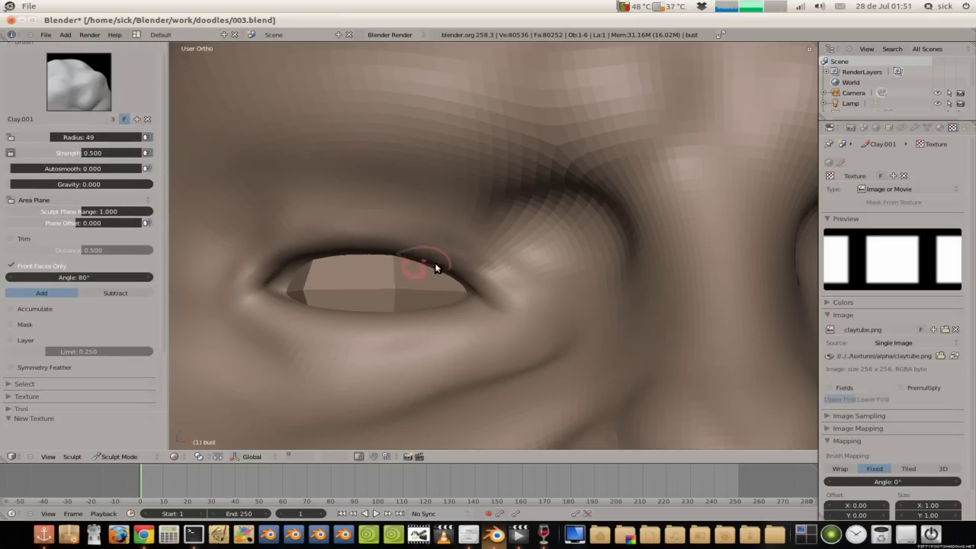
Step: Crease the upper and lower eyelids and outer eye corner, and raise a fold above the lid
mouse_move(497, 302)
left_mouse_down()
mouse_move(240, 282)
mouse_move(355, 247)
left_mouse_up()
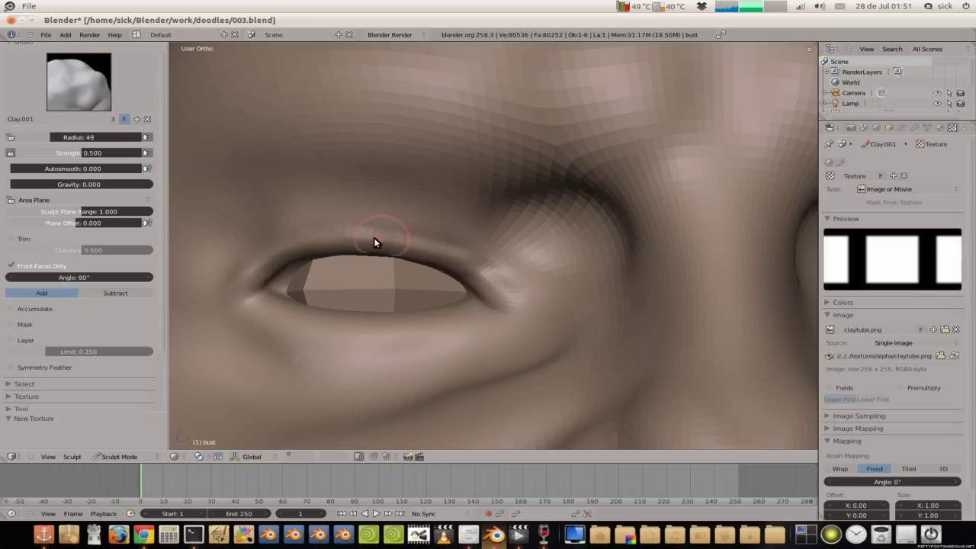
scroll(471, 286, "up", 3)
scroll(496, 315, "down", 2)
scroll(463, 304, "down", 1)
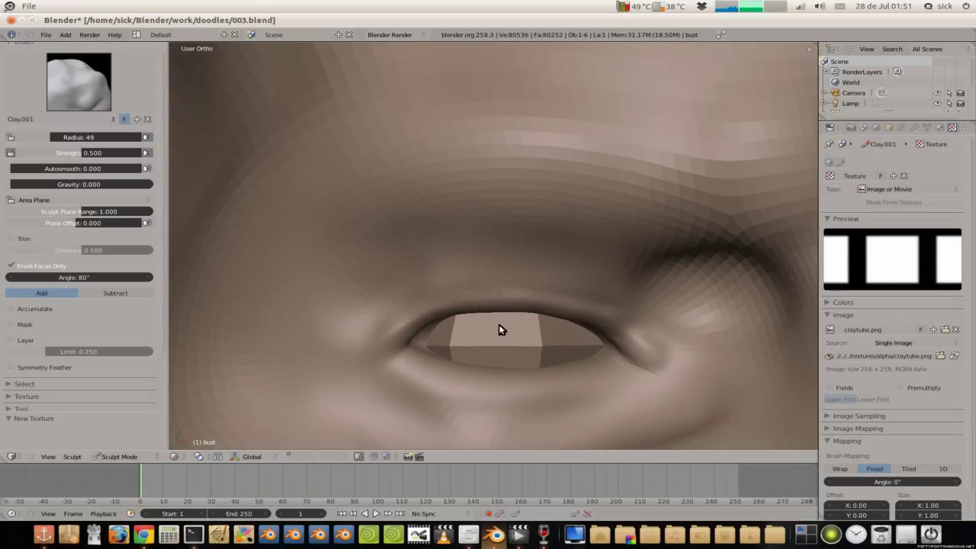
mouse_move(559, 370)
left_mouse_down()
mouse_move(510, 374)
mouse_move(432, 344)
mouse_move(449, 355)
mouse_move(444, 331)
mouse_move(561, 370)
mouse_move(587, 338)
left_mouse_up()
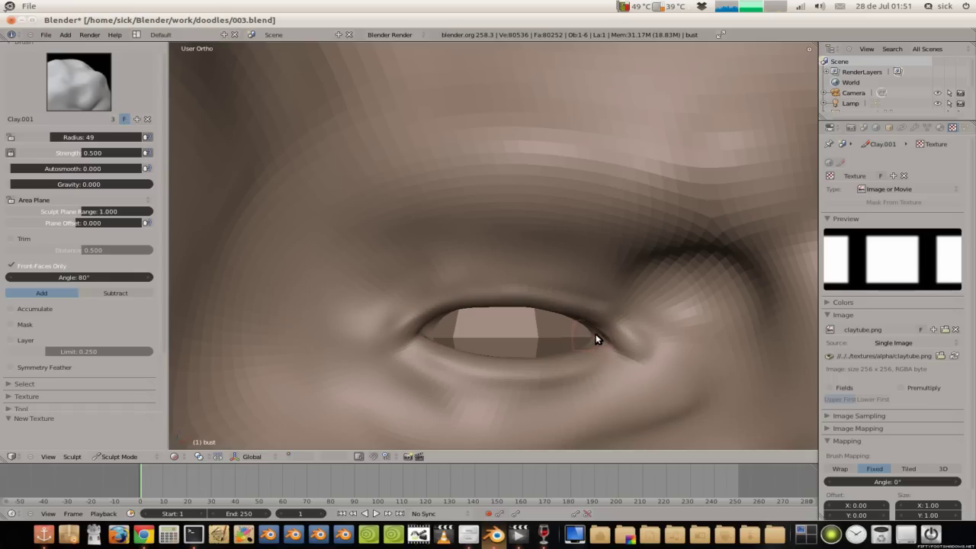
left_click_drag(603, 356, 537, 386)
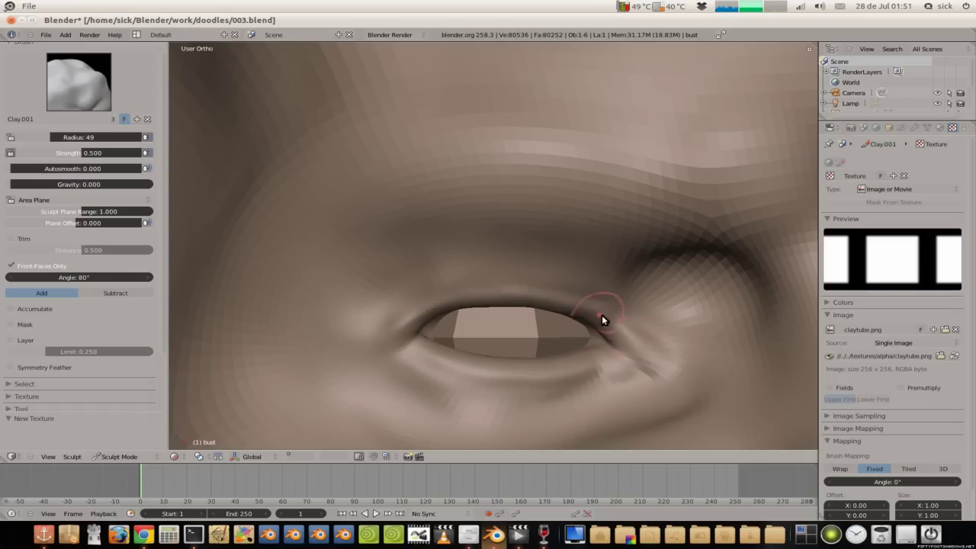
scroll(602, 315, "down", 2)
mouse_move(539, 245)
left_mouse_down()
mouse_move(464, 252)
mouse_move(396, 274)
left_mouse_up()
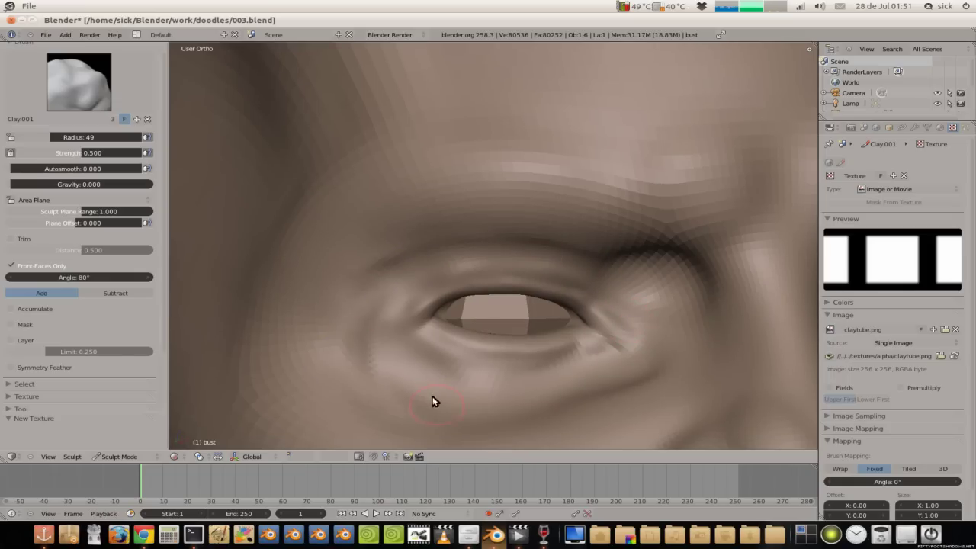
Step: Orbit around to a front view of both eyes and the nose, zooming in on the face
mouse_move(474, 418)
middle_mouse_down()
mouse_move(501, 378)
mouse_move(612, 407)
mouse_move(431, 279)
mouse_move(521, 310)
mouse_move(587, 400)
middle_mouse_up()
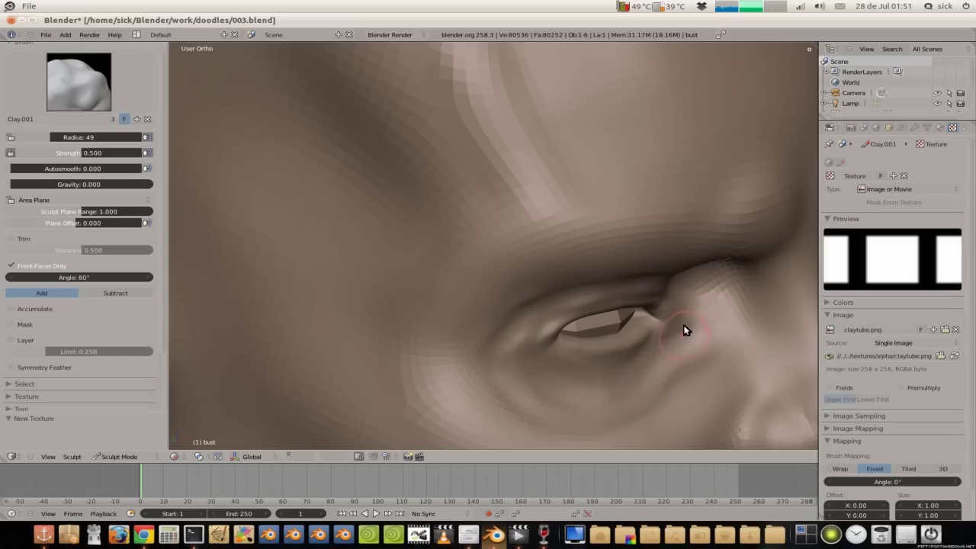
middle_click_drag(656, 329, 663, 294)
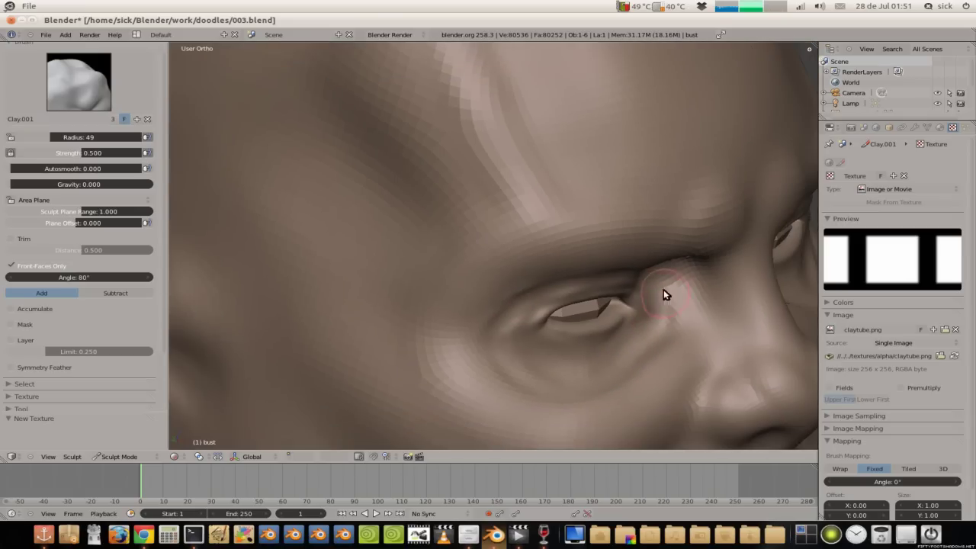
middle_click_drag(691, 259, 590, 167)
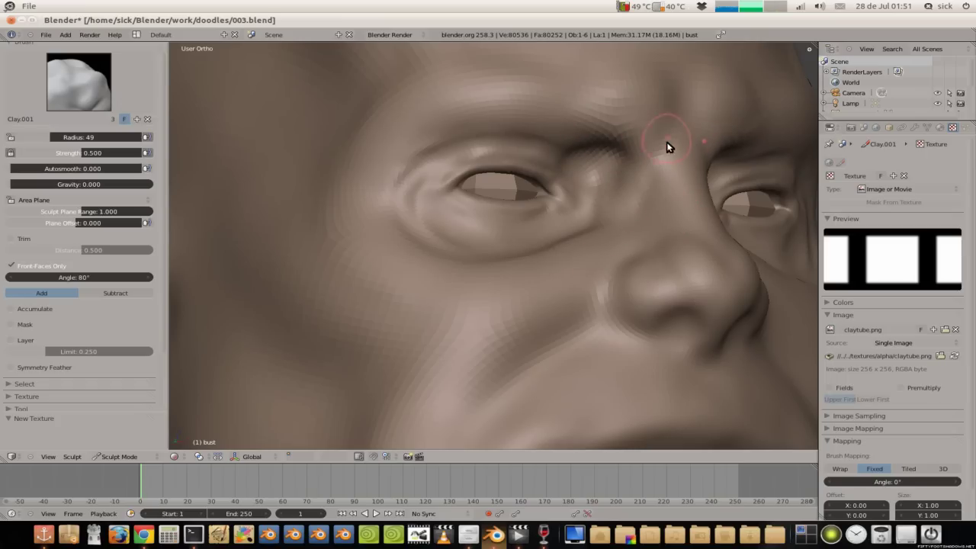
scroll(541, 156, "down", 1)
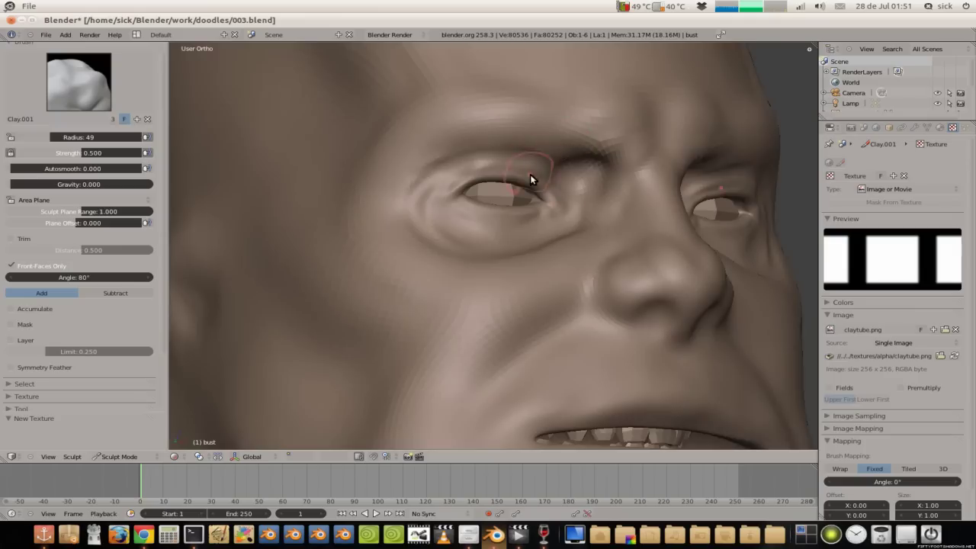
scroll(503, 195, "down", 2)
scroll(515, 228, "down", 1)
scroll(520, 267, "down", 1)
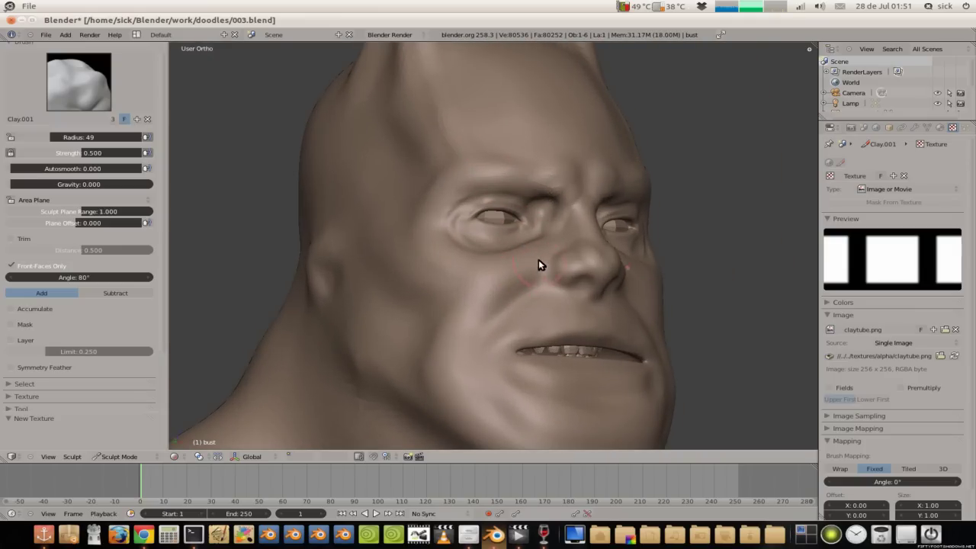
mouse_move(528, 357)
middle_mouse_down()
mouse_move(504, 292)
mouse_move(466, 263)
middle_mouse_up()
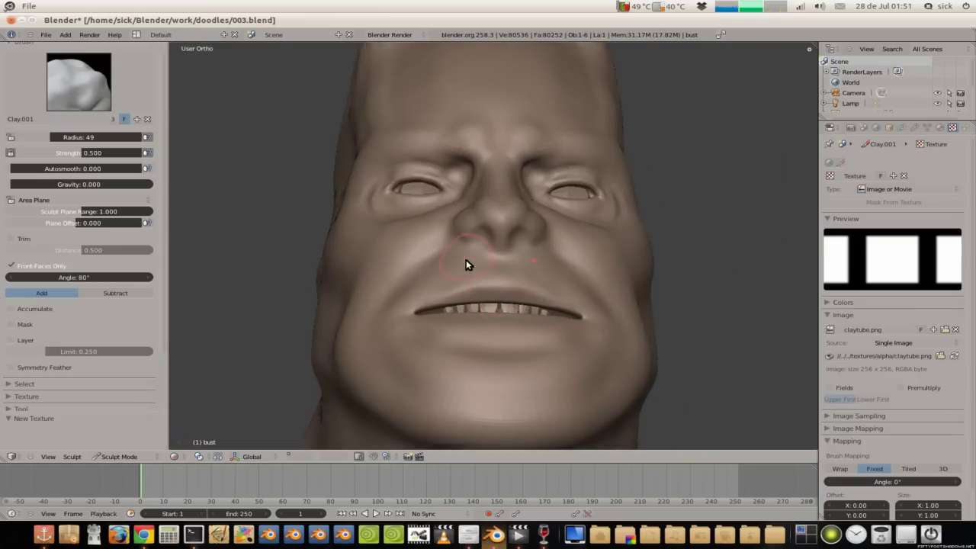
scroll(466, 264, "up", 3)
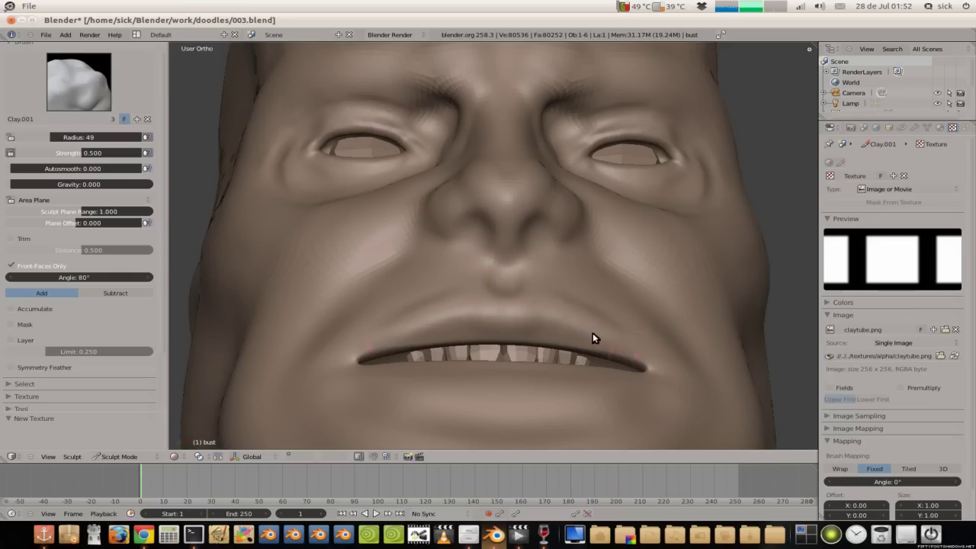
Step: Build up clay along the bust's upper lip with the Clay brush
left_click_drag(530, 347, 427, 335)
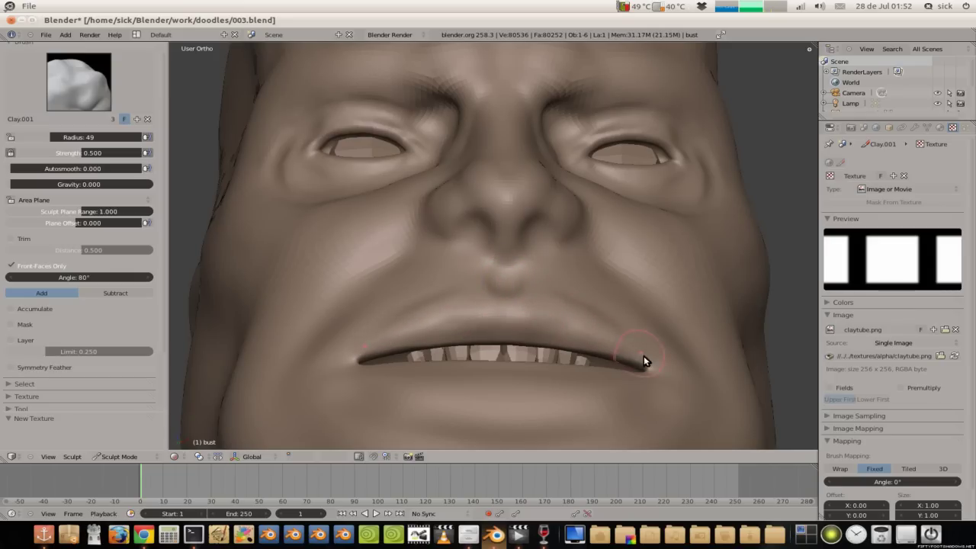
mouse_move(549, 331)
middle_mouse_down()
mouse_move(558, 294)
mouse_move(435, 327)
mouse_move(442, 343)
mouse_move(368, 350)
mouse_move(429, 366)
mouse_move(450, 401)
mouse_move(446, 290)
mouse_move(449, 324)
middle_mouse_up()
scroll(428, 376, "up", 2)
scroll(465, 269, "up", 2)
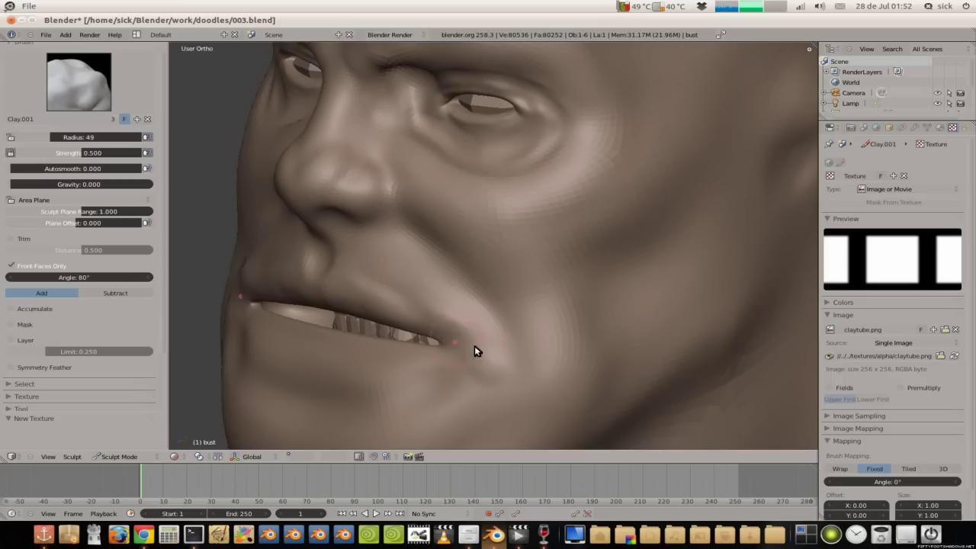
Step: Smooth the mouth corners with Shift-drag strokes
mouse_move(457, 345)
left_mouse_down("shift")
mouse_move(435, 338)
mouse_move(443, 333)
mouse_move(455, 348)
left_mouse_up("shift")
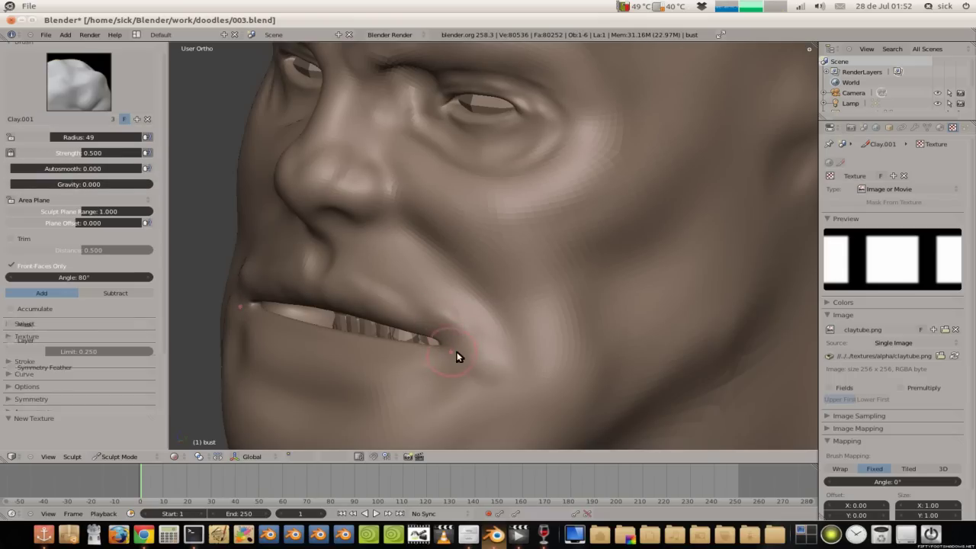
middle_click_drag(448, 316, 464, 303)
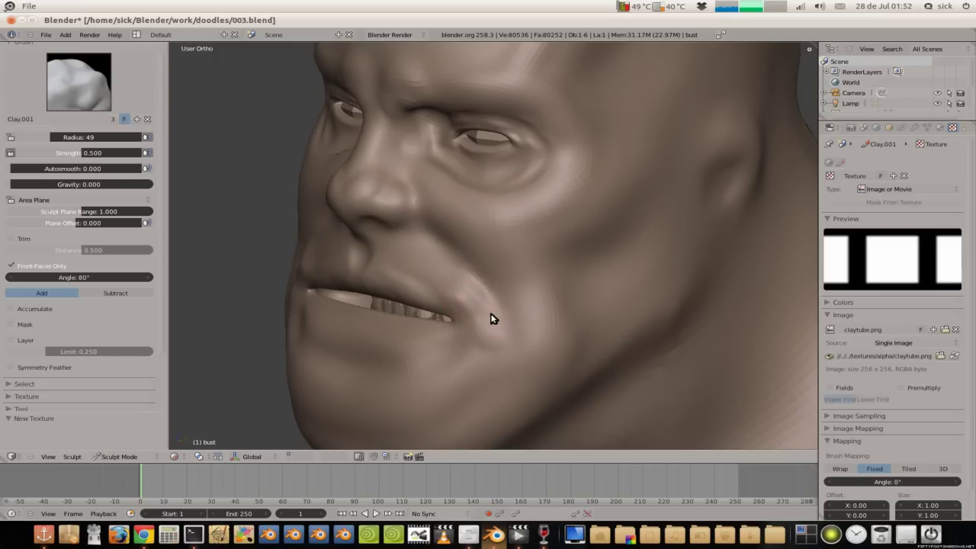
mouse_move(480, 302)
left_mouse_down("shift")
mouse_move(471, 331)
mouse_move(405, 269)
left_mouse_up("shift")
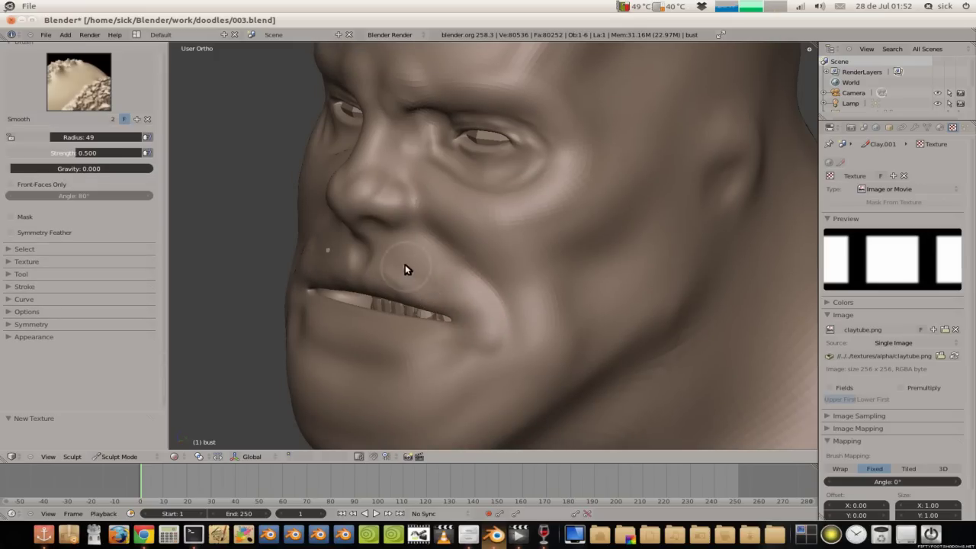
Step: Carve and deepen a crease running beneath the lower lip
mouse_move(404, 267)
middle_mouse_down()
mouse_move(447, 247)
mouse_move(496, 325)
middle_mouse_up()
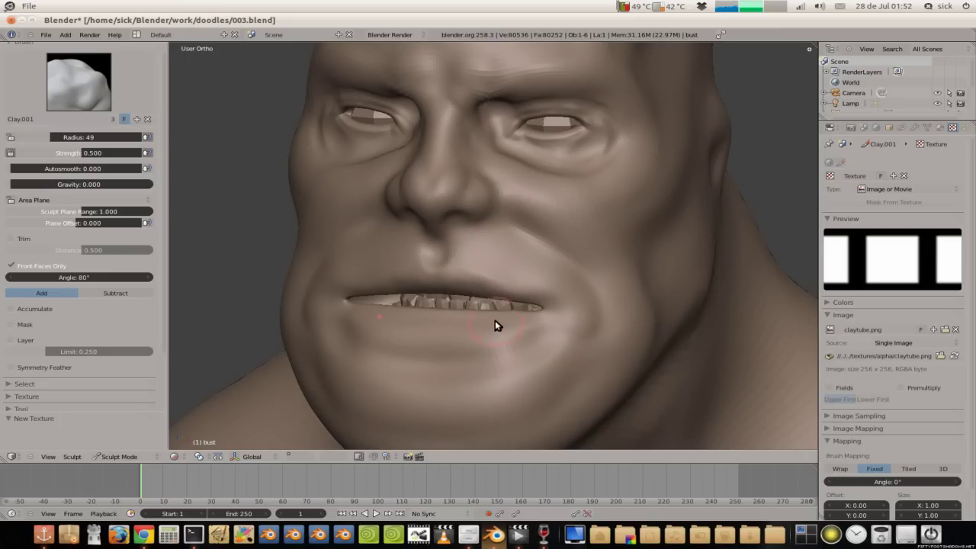
middle_click_drag(467, 285, 475, 233, "shift")
scroll(495, 259, "up", 2)
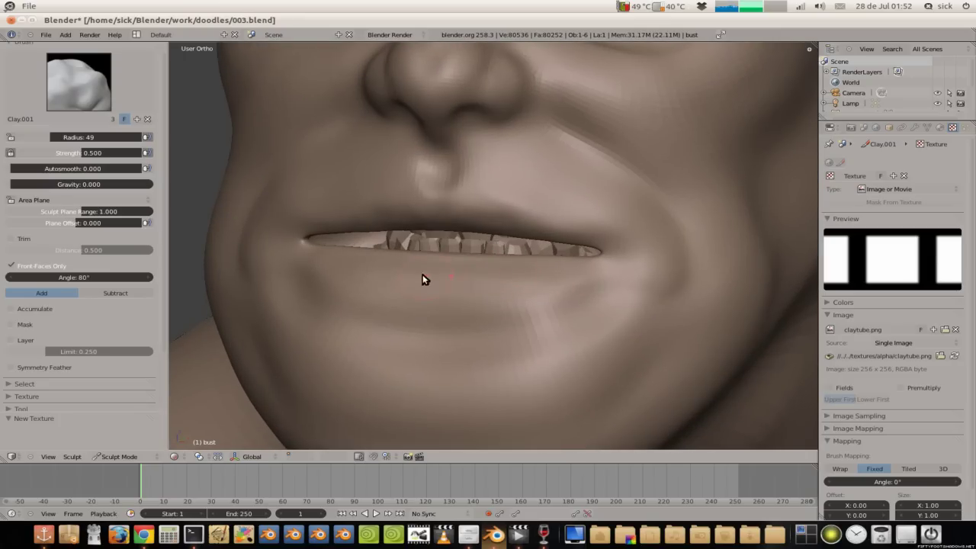
left_click_drag(428, 281, 507, 268)
mouse_move(331, 250)
left_mouse_down()
mouse_move(554, 274)
mouse_move(403, 282)
left_mouse_up()
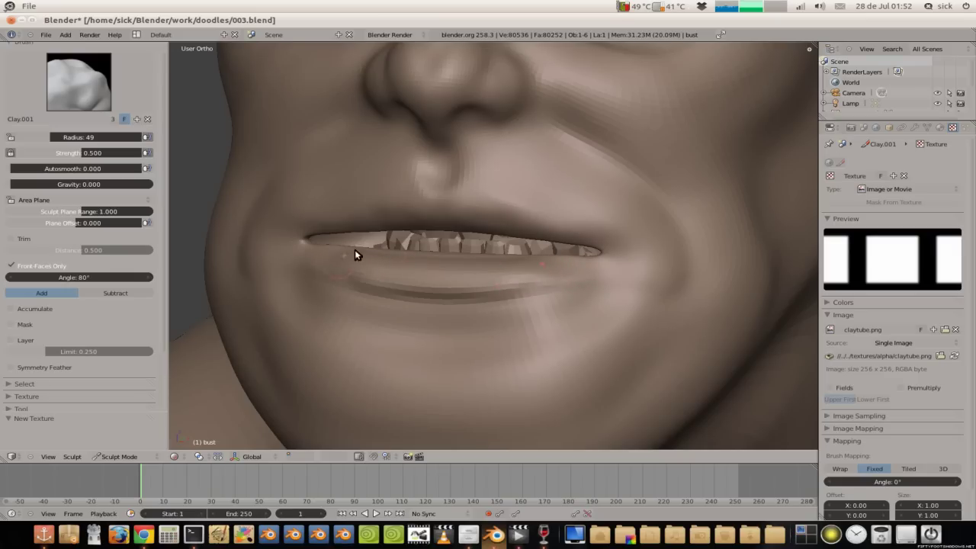
mouse_move(468, 261)
left_mouse_down()
mouse_move(555, 268)
mouse_move(419, 269)
mouse_move(491, 268)
left_mouse_up()
Step: Orbit the bust through three-quarter, profile and front views to inspect the mouth and chin
scroll(501, 283, "down", 4)
mouse_move(457, 231)
middle_mouse_down()
mouse_move(575, 254)
mouse_move(489, 229)
mouse_move(492, 254)
middle_mouse_up()
mouse_move(353, 234)
middle_mouse_down()
mouse_move(294, 251)
mouse_move(418, 249)
middle_mouse_up()
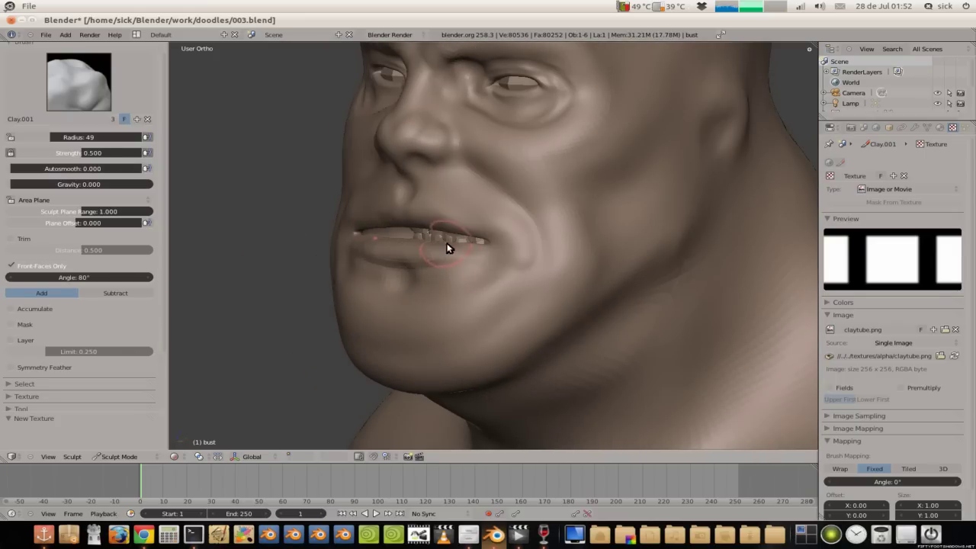
mouse_move(506, 263)
middle_mouse_down()
mouse_move(462, 218)
mouse_move(466, 193)
mouse_move(543, 262)
middle_mouse_up()
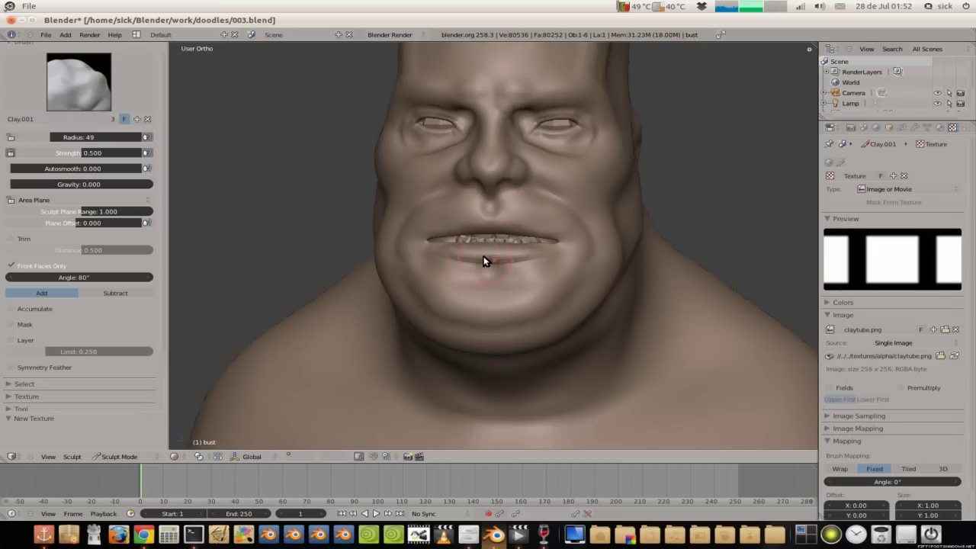
middle_click_drag(483, 262, 452, 282)
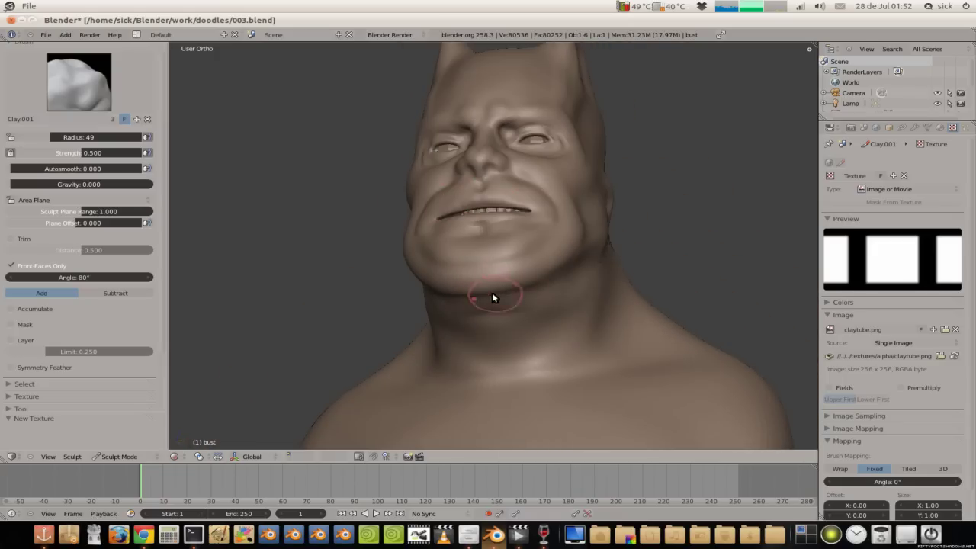
scroll(495, 295, "down", 3)
middle_click_drag(450, 235, 424, 294)
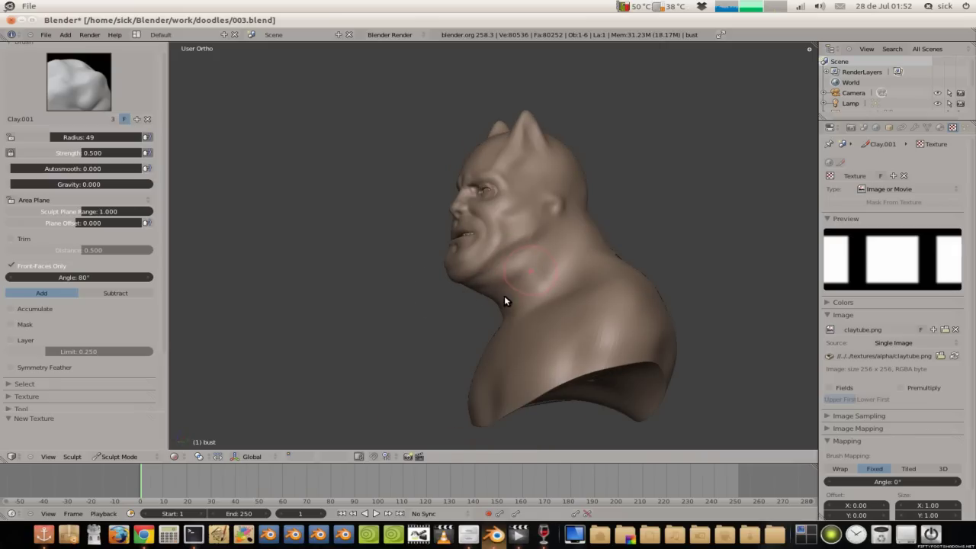
middle_click_drag(504, 297, 556, 280)
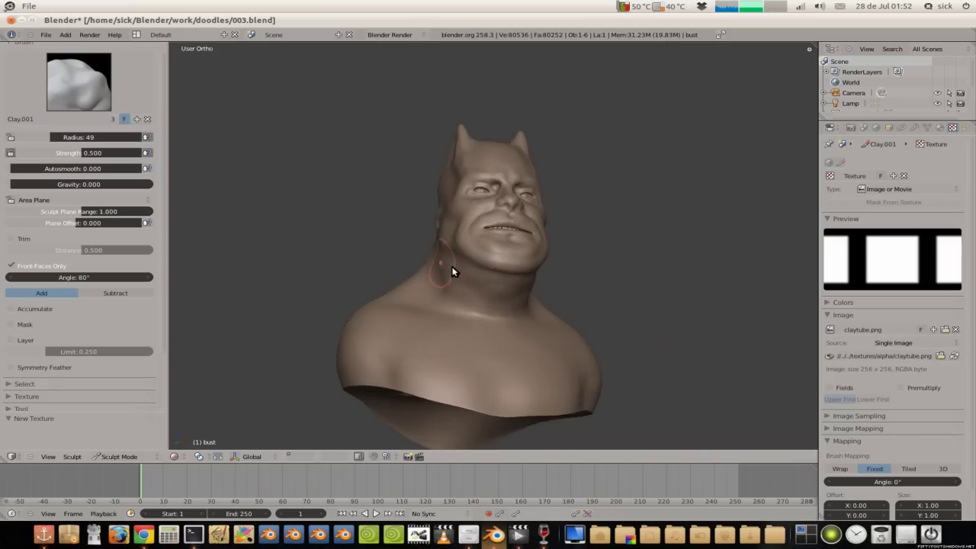
middle_click_drag(450, 273, 503, 322)
middle_click_drag(414, 236, 459, 224)
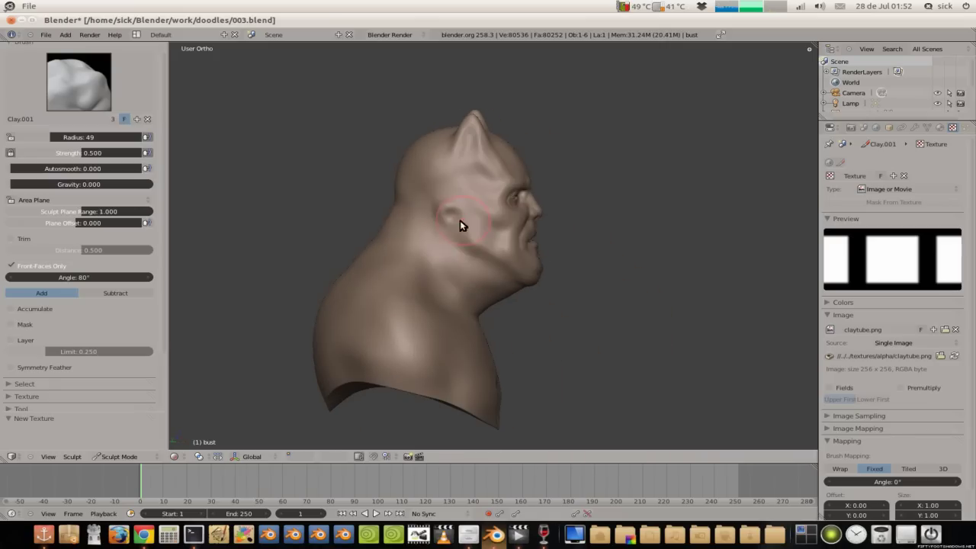
middle_click_drag(471, 288, 305, 320)
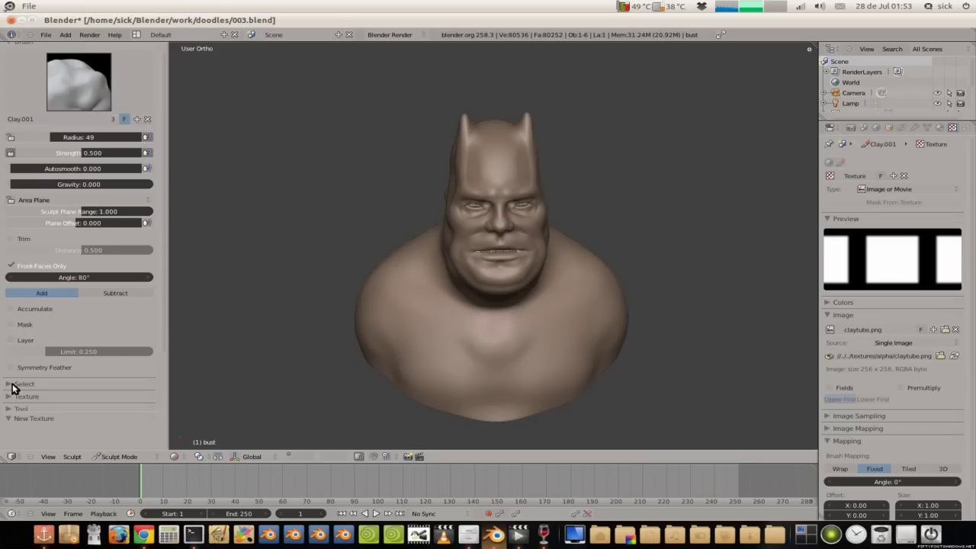
Step: Switch the active sculpt brush to the textured Clay.001 brush
scroll(45, 367, "down", 2)
scroll(45, 368, "down", 1)
left_click(11, 347)
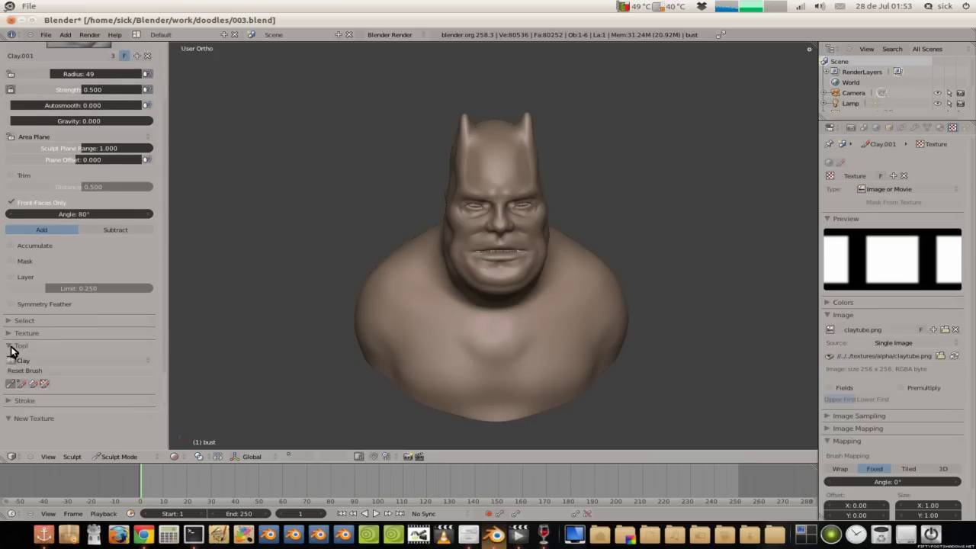
left_click(31, 360)
left_click(30, 329)
left_click(16, 319)
Step: Set brush radius 34 and strength 0.245, then stroke a V across the chest
mouse_move(476, 350)
left_mouse_down()
mouse_move(498, 354)
mouse_move(465, 329)
left_mouse_up()
key("ctrl+z")
key("f")
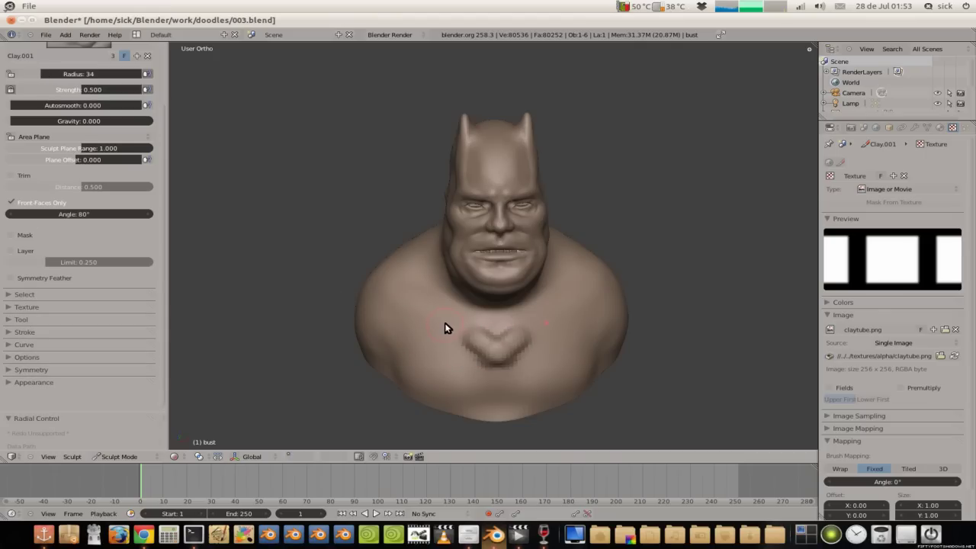
left_click_drag(90, 89, 59, 90)
mouse_move(452, 324)
left_mouse_down()
mouse_move(472, 335)
mouse_move(424, 343)
mouse_move(381, 295)
mouse_move(409, 341)
left_mouse_up()
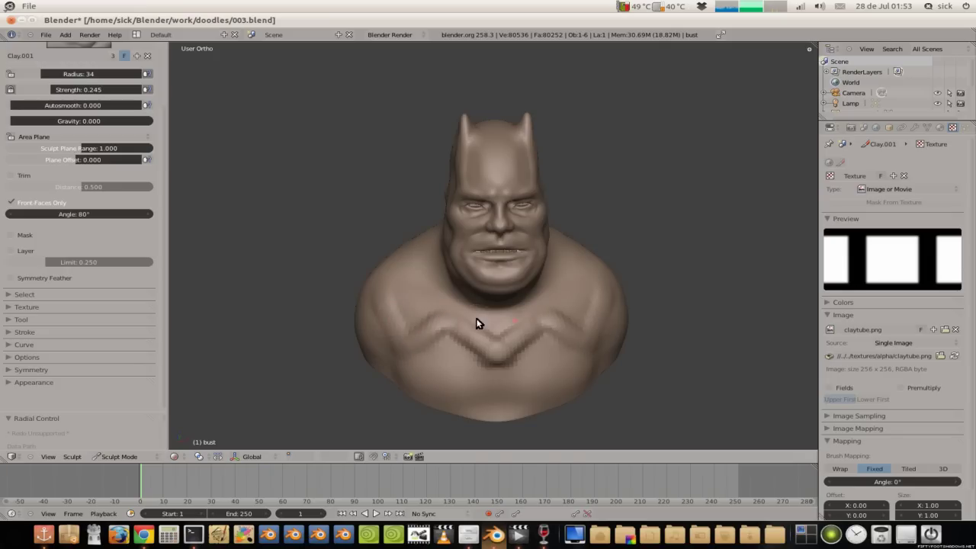
mouse_move(486, 333)
middle_mouse_down()
mouse_move(517, 305)
mouse_move(366, 326)
mouse_move(433, 368)
middle_mouse_up()
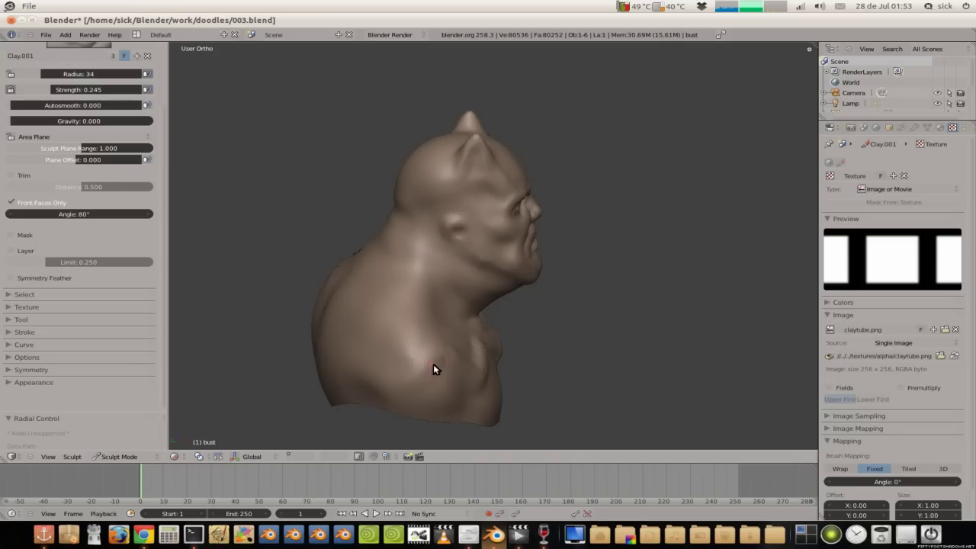
Step: Sculpt muscle ridges on the upper back and deepen the V-shaped groove
scroll(440, 336, "down", 2)
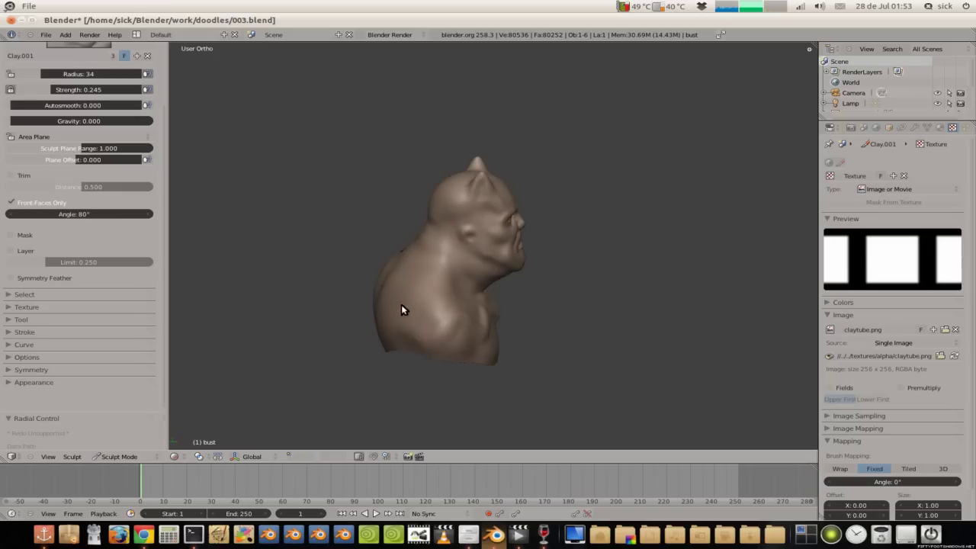
mouse_move(406, 319)
middle_mouse_down()
mouse_move(447, 259)
mouse_move(465, 297)
middle_mouse_up()
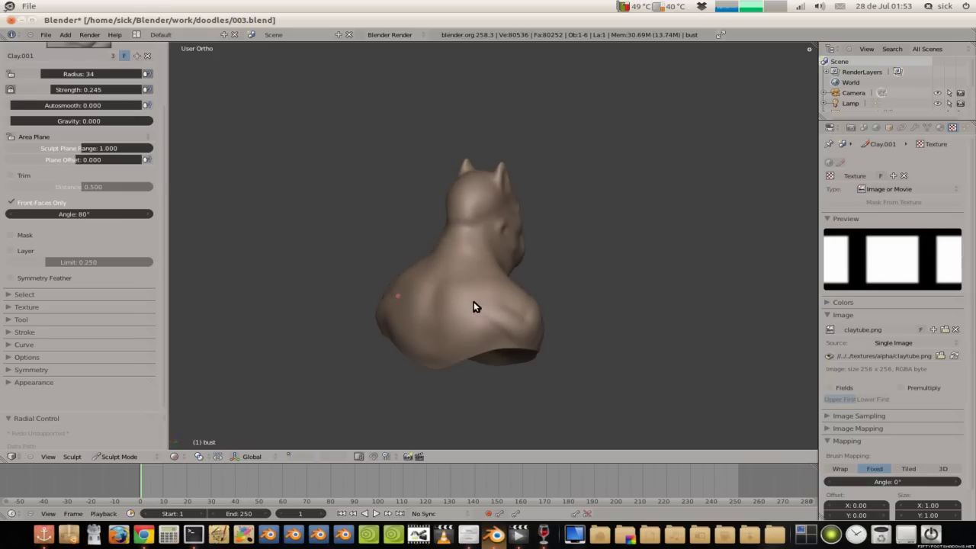
mouse_move(478, 302)
left_mouse_down()
mouse_move(440, 321)
mouse_move(459, 300)
left_mouse_up()
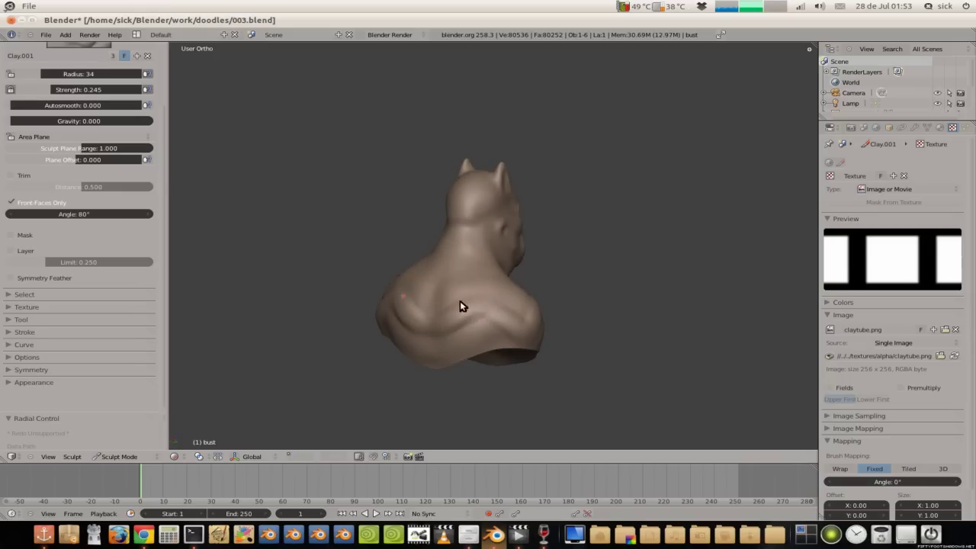
middle_click_drag(458, 288, 473, 266)
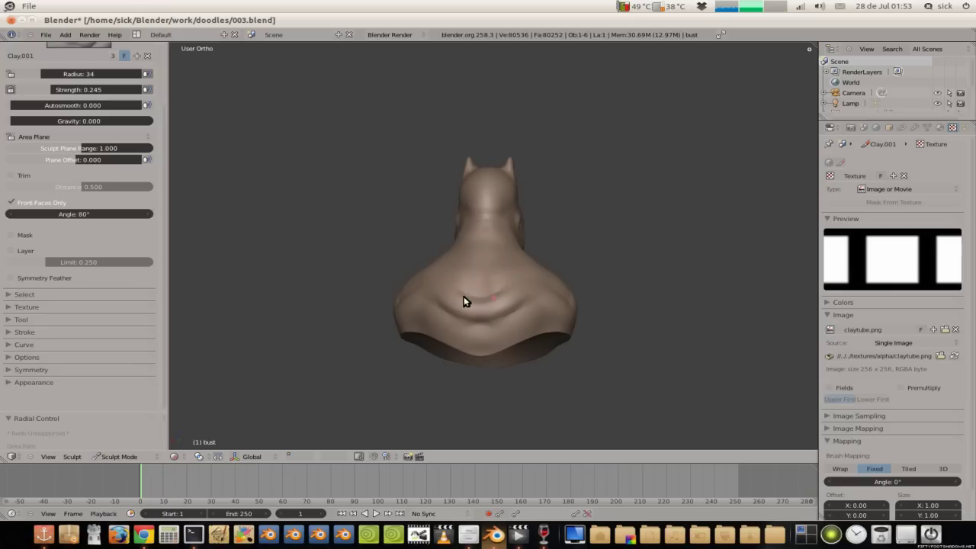
scroll(477, 320, "up", 4)
left_click_drag(471, 404, 430, 376)
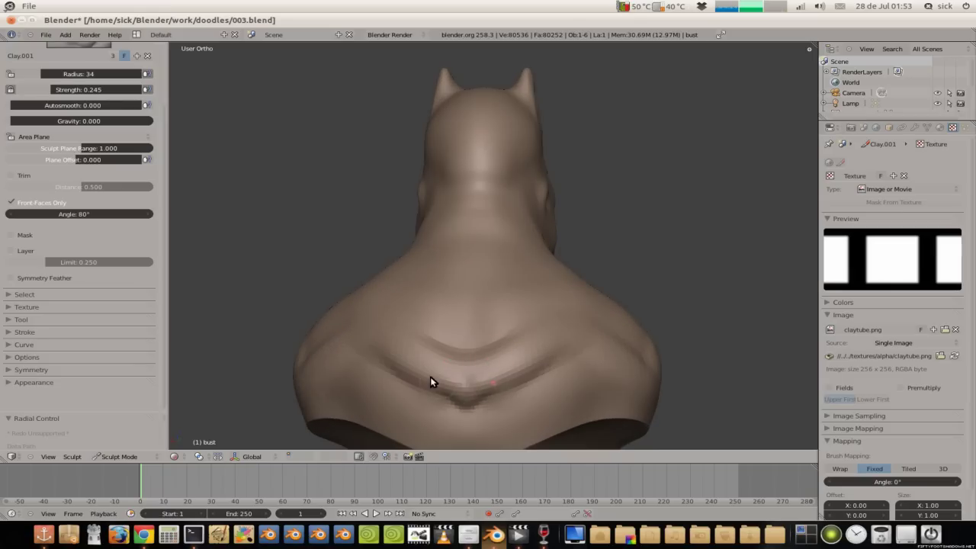
mouse_move(342, 343)
left_mouse_down()
mouse_move(417, 379)
mouse_move(433, 398)
left_mouse_up()
Step: Add more textured Clay.001 strokes across the back, then orbit round to the front
middle_click_drag(622, 368, 316, 333)
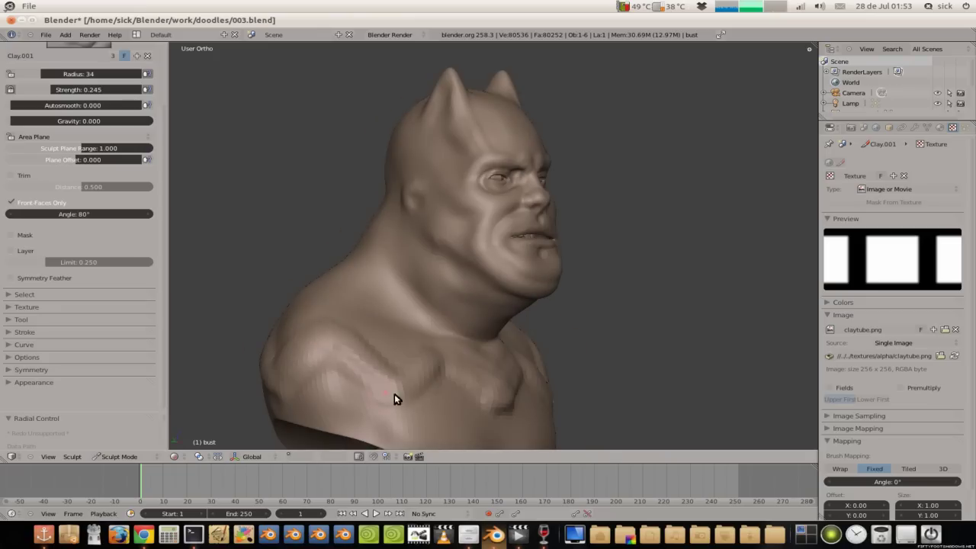
mouse_move(452, 359)
middle_mouse_down()
mouse_move(354, 375)
mouse_move(423, 309)
mouse_move(506, 270)
mouse_move(481, 308)
mouse_move(359, 316)
mouse_move(460, 361)
middle_mouse_up()
scroll(468, 359, "down", 1)
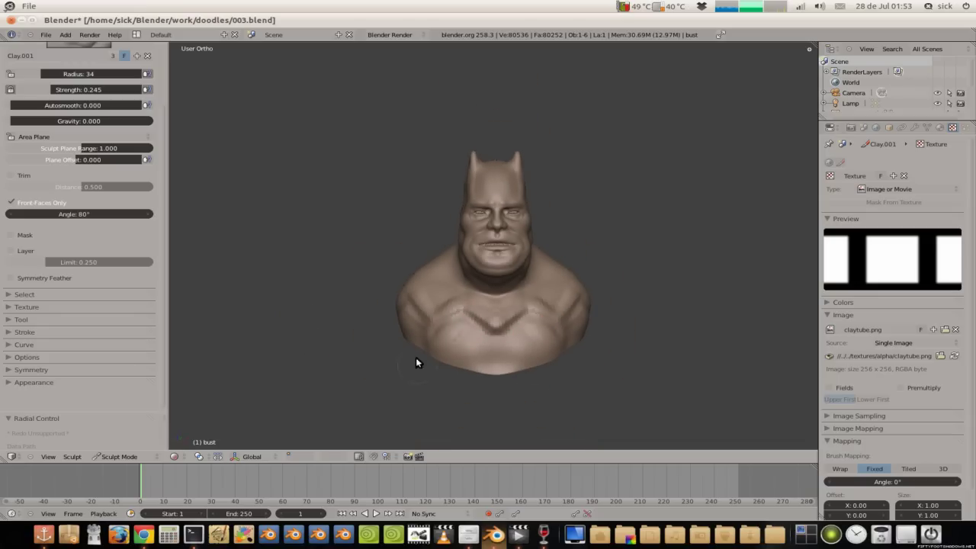
middle_click_drag(416, 361, 437, 347)
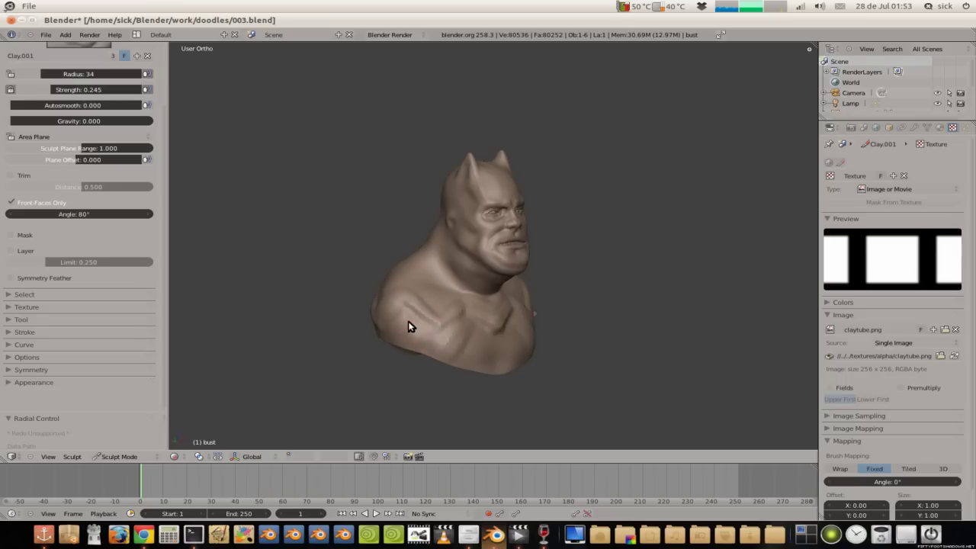
middle_click_drag(418, 315, 475, 300)
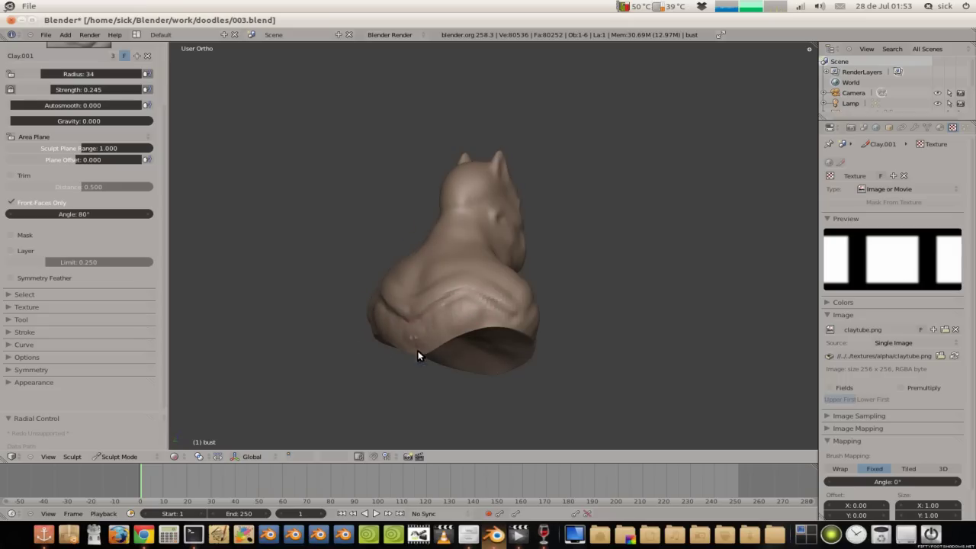
mouse_move(435, 352)
left_mouse_down()
mouse_move(475, 319)
mouse_move(452, 333)
mouse_move(419, 334)
left_mouse_up()
mouse_move(441, 336)
middle_mouse_down()
mouse_move(340, 288)
mouse_move(513, 339)
middle_mouse_up()
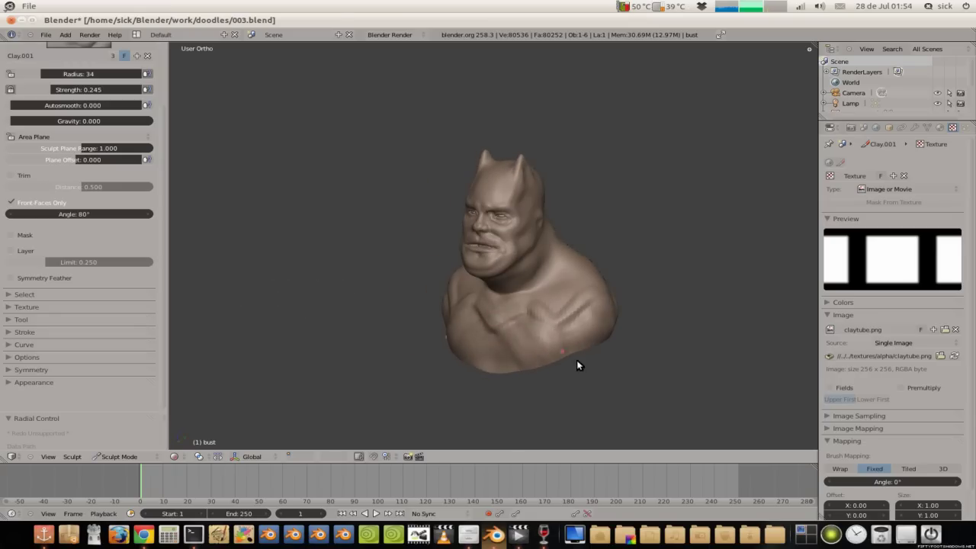
mouse_move(567, 289)
middle_mouse_down()
mouse_move(479, 312)
mouse_move(519, 339)
middle_mouse_up()
mouse_move(496, 290)
middle_mouse_down()
mouse_move(579, 324)
mouse_move(562, 320)
mouse_move(620, 331)
mouse_move(376, 245)
middle_mouse_up()
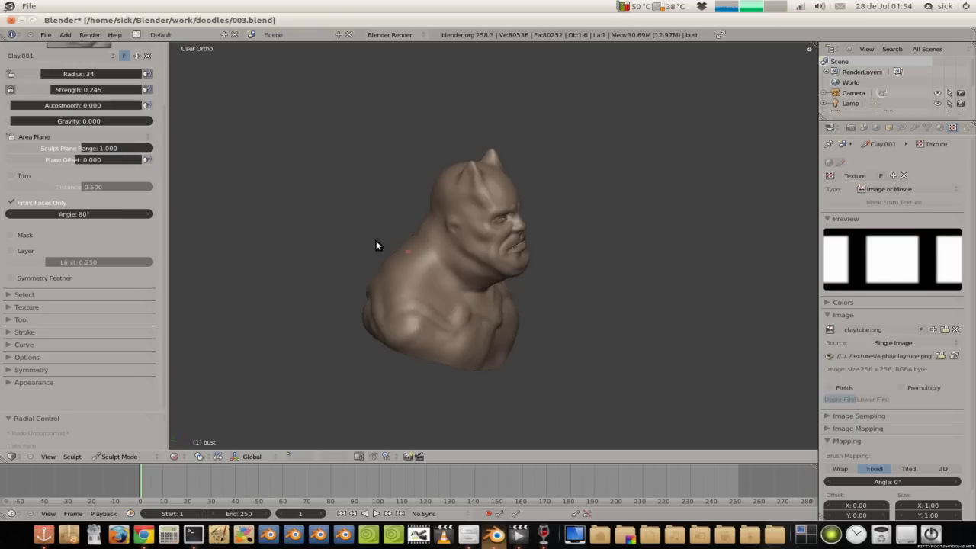
Step: Switch the sculpt brush to Fill/Deepen
scroll(91, 93, "up", 3)
left_click(92, 92)
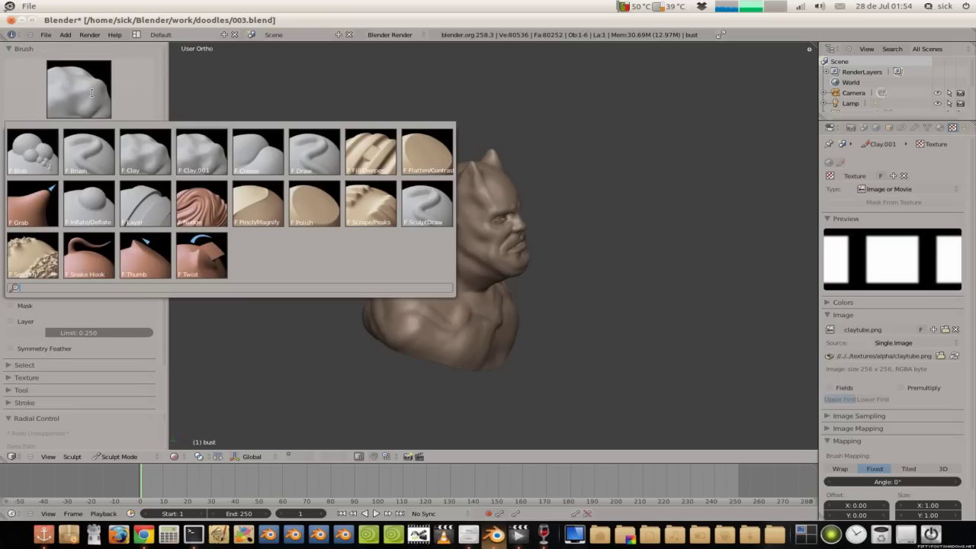
left_click(374, 169)
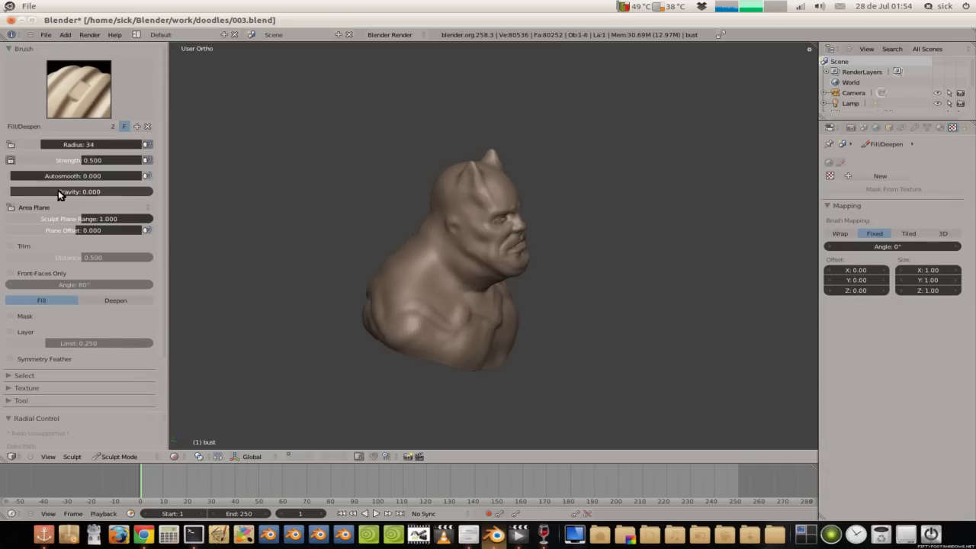
Step: Fill in the left chest and the base of the neck from the front
middle_click_drag(410, 252, 398, 251)
mouse_move(442, 296)
left_mouse_down()
mouse_move(416, 300)
mouse_move(444, 294)
left_mouse_up()
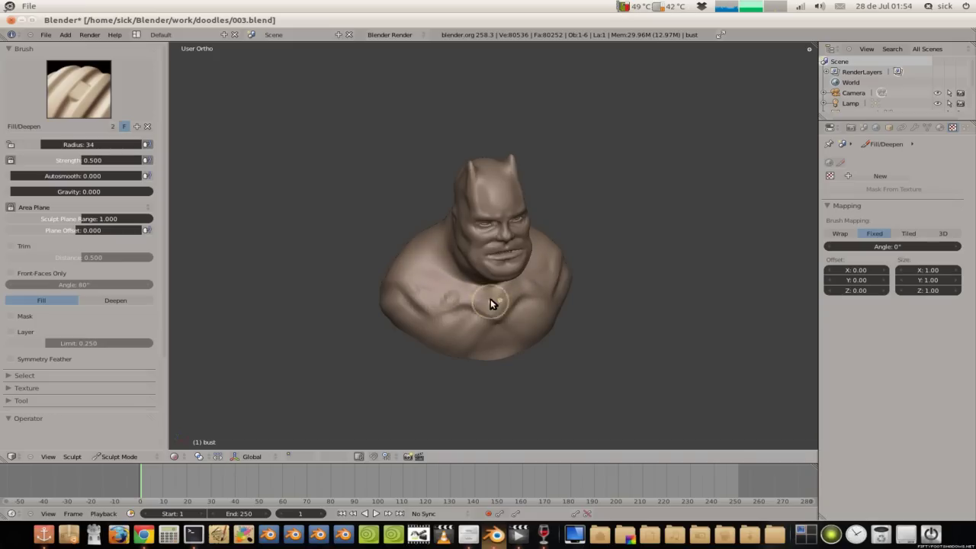
left_click_drag(492, 303, 494, 293)
middle_click_drag(456, 265, 412, 255)
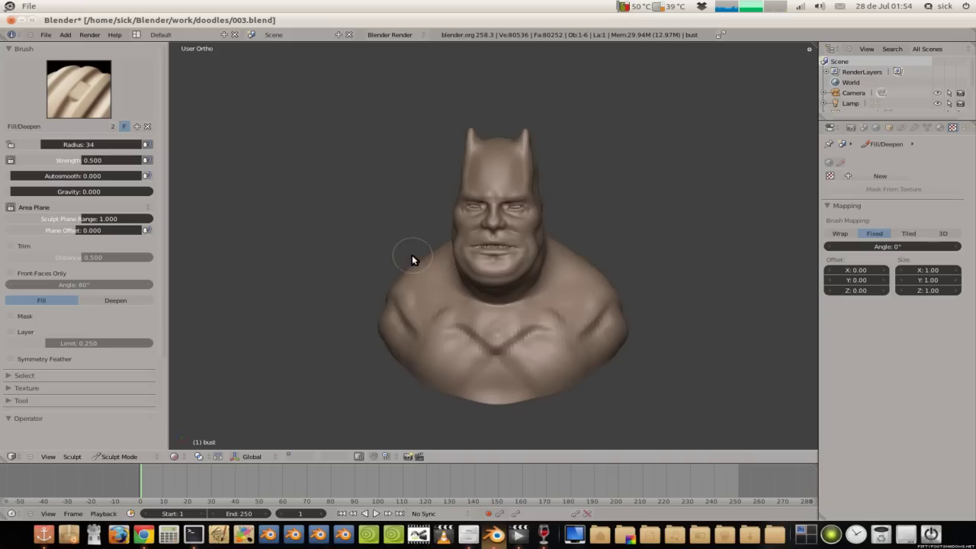
Step: Switch to the Scrape/Peaks brush and start scraping the chest from new angles
left_click(93, 89)
left_click(371, 202)
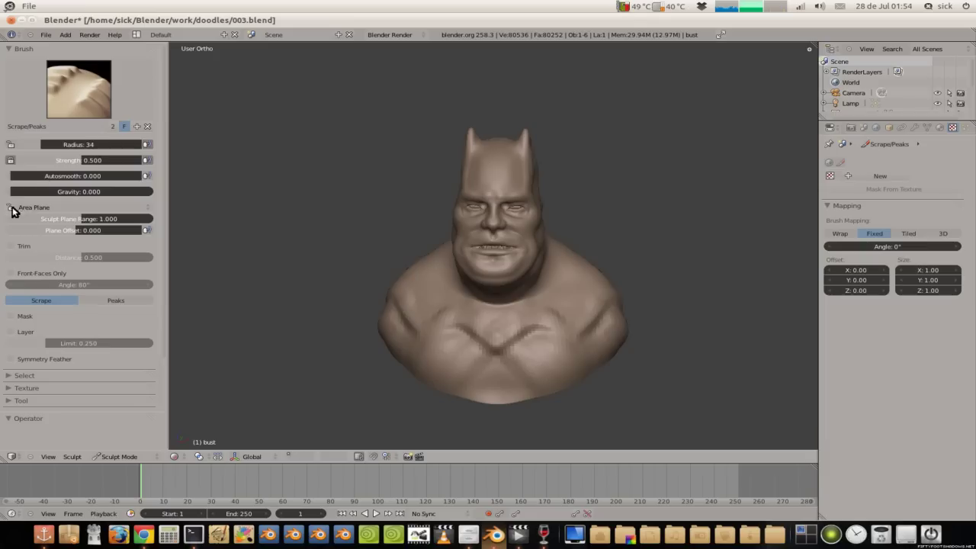
middle_click_drag(392, 247, 464, 309)
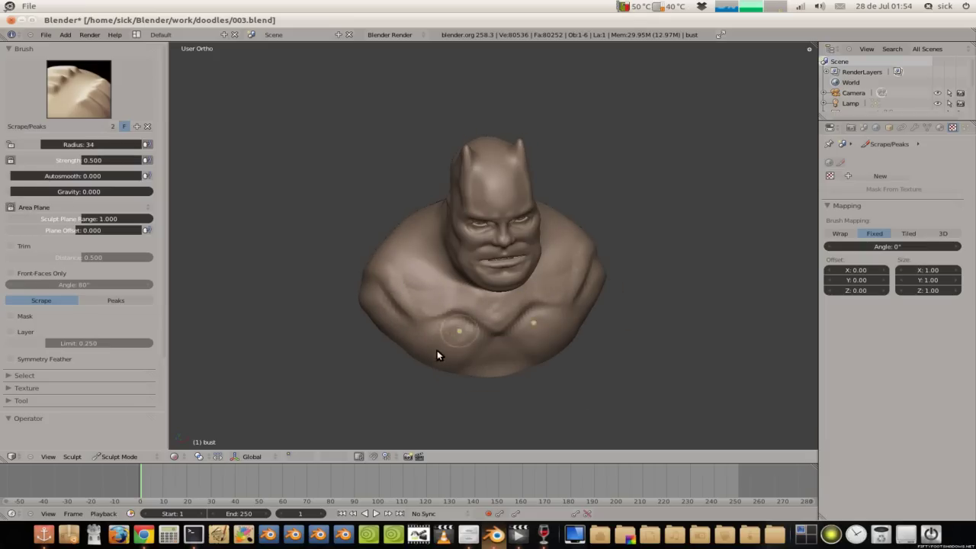
mouse_move(450, 298)
middle_mouse_down()
mouse_move(523, 383)
mouse_move(490, 343)
middle_mouse_up()
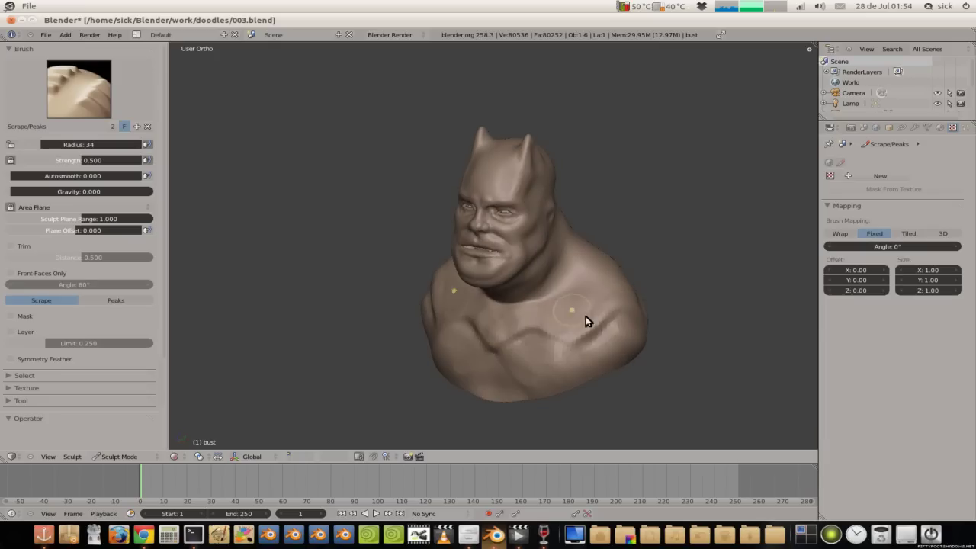
Step: Scrape-smooth the back and head, orbiting through rear, side and under-chin views
middle_click_drag(628, 282, 537, 314)
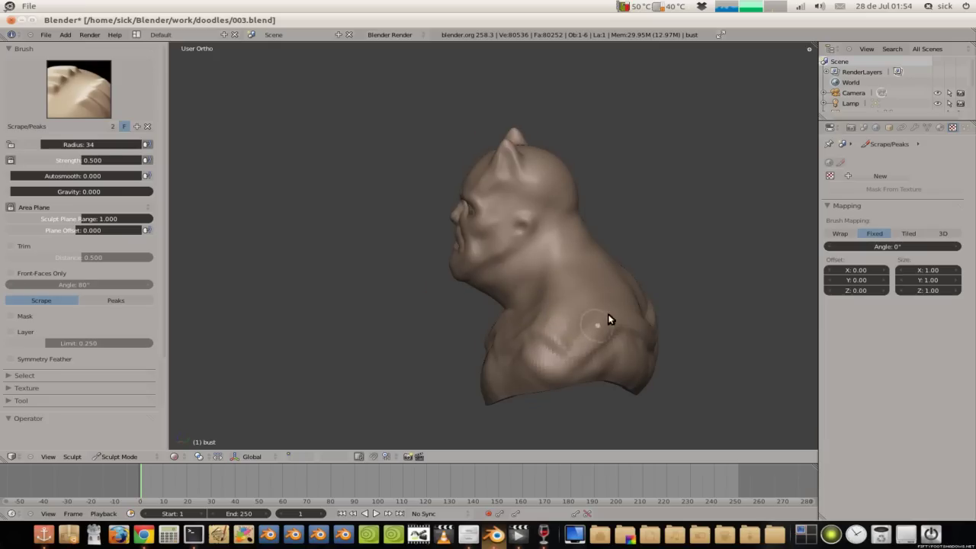
middle_click_drag(611, 316, 510, 301)
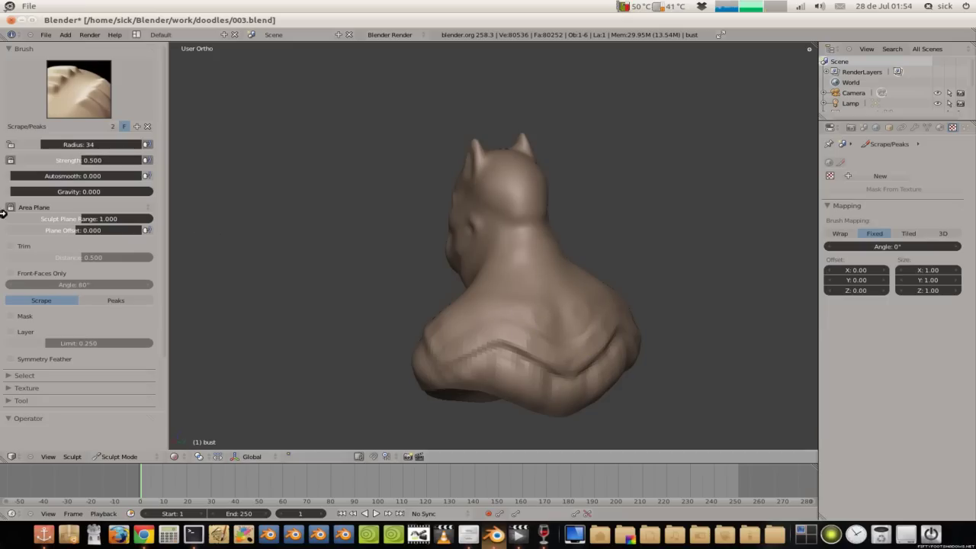
middle_click_drag(434, 282, 495, 277)
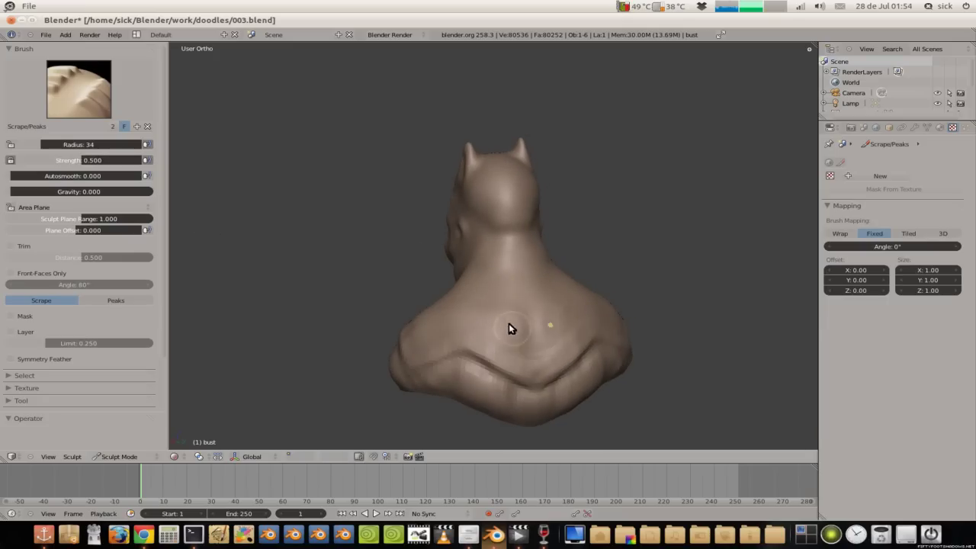
middle_click_drag(508, 324, 529, 264)
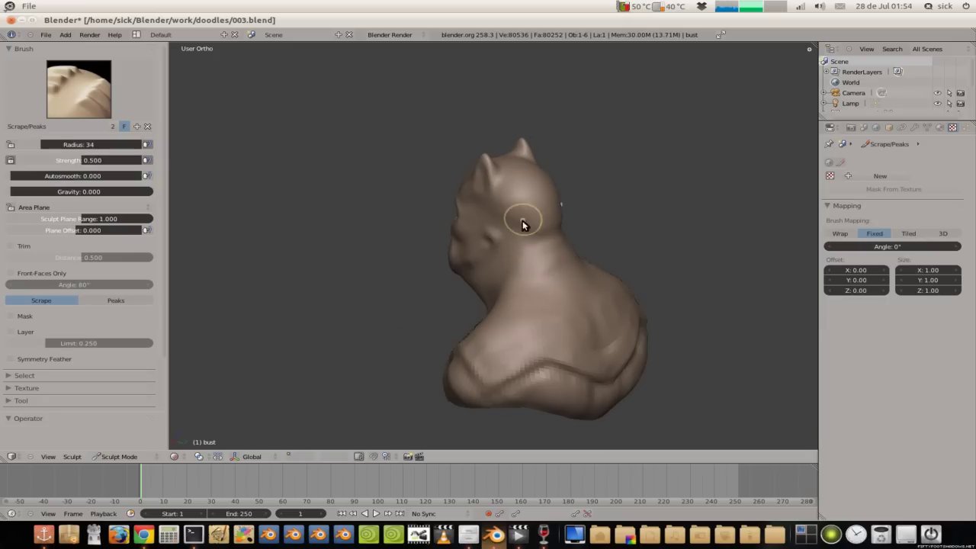
middle_click_drag(511, 171, 637, 190)
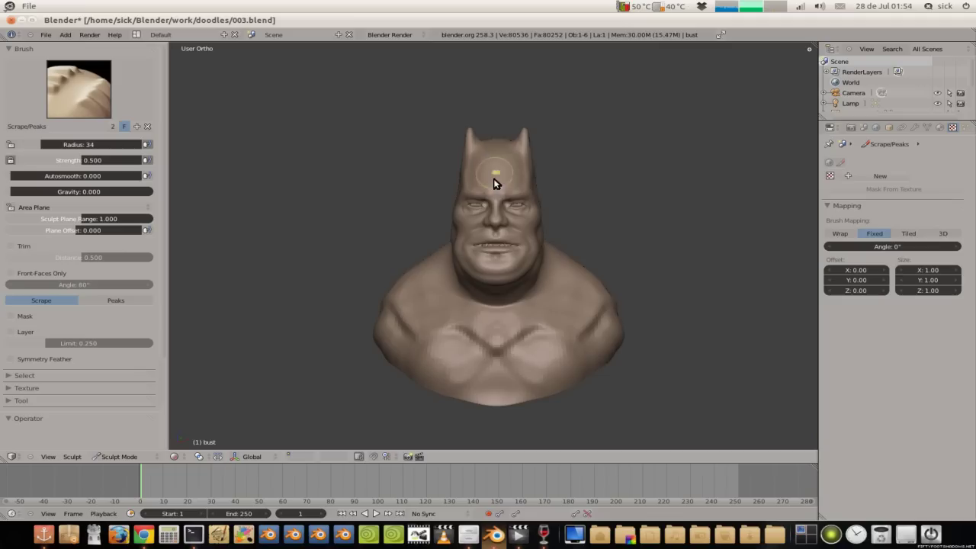
mouse_move(473, 152)
middle_mouse_down()
mouse_move(388, 152)
mouse_move(401, 146)
middle_mouse_up()
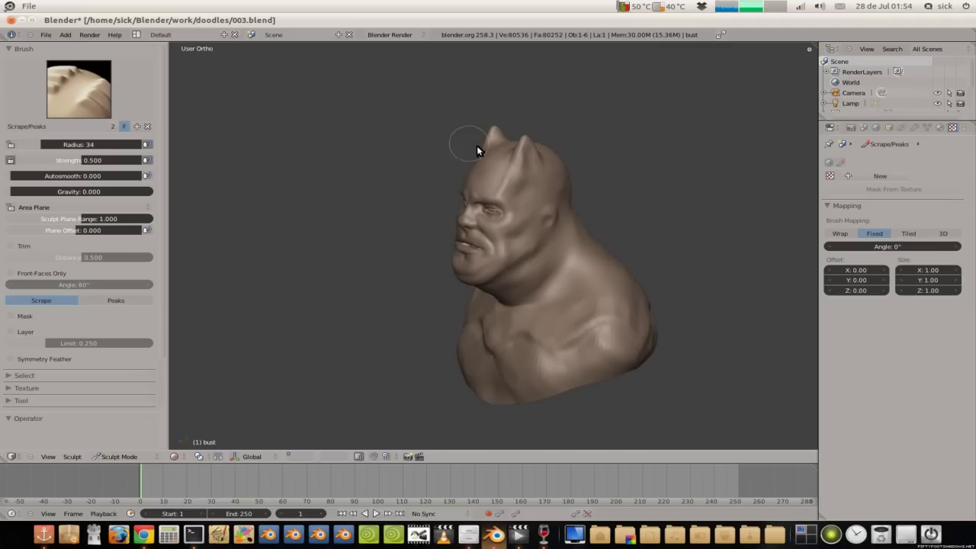
middle_click_drag(476, 147, 503, 174)
mouse_move(457, 153)
middle_mouse_down()
mouse_move(557, 152)
mouse_move(435, 196)
middle_mouse_up()
mouse_move(497, 145)
middle_mouse_down()
mouse_move(462, 224)
mouse_move(455, 178)
middle_mouse_up()
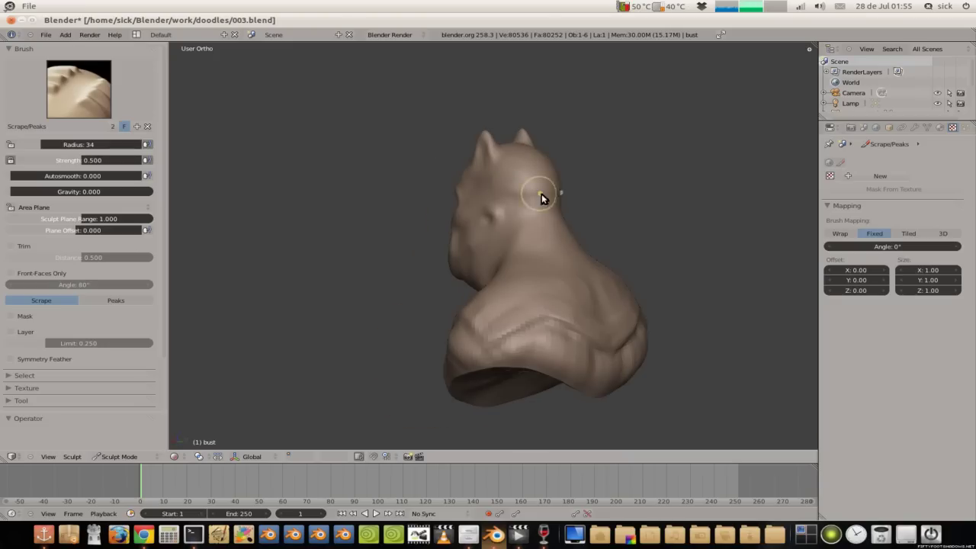
mouse_move(492, 218)
middle_mouse_down()
mouse_move(568, 246)
mouse_move(534, 277)
middle_mouse_up()
key("KP_8")
key("KP_8")
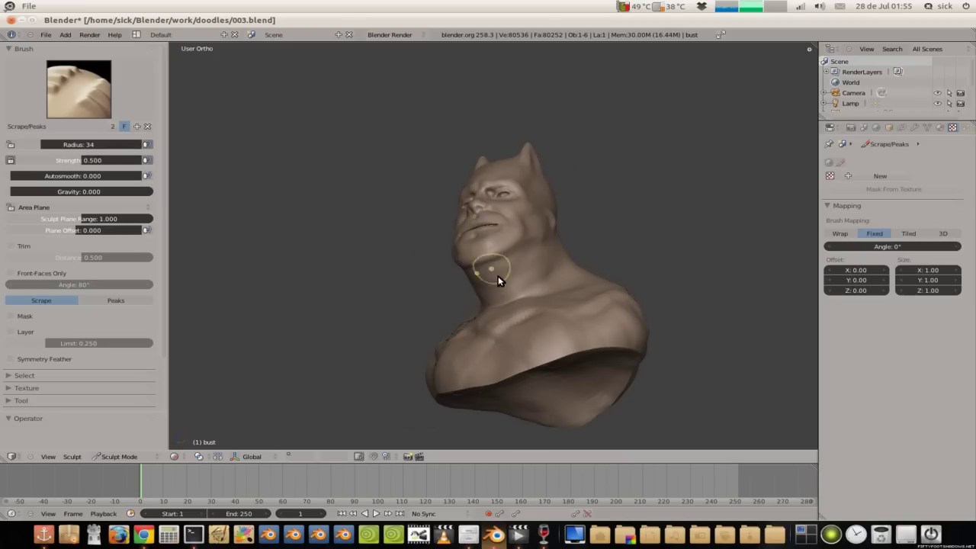
mouse_move(491, 257)
middle_mouse_down()
mouse_move(366, 237)
mouse_move(458, 252)
mouse_move(532, 174)
mouse_move(512, 169)
mouse_move(496, 192)
mouse_move(506, 287)
mouse_move(407, 255)
middle_mouse_up()
Step: Deepen the crease above the eye and reshape the eyelid and brow
scroll(496, 191, "up", 4)
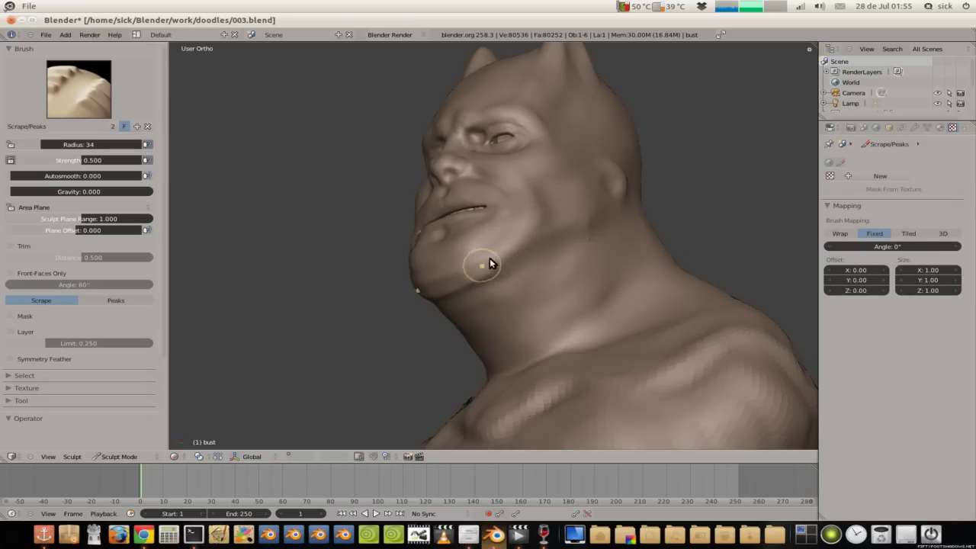
middle_click_drag(534, 190, 514, 234)
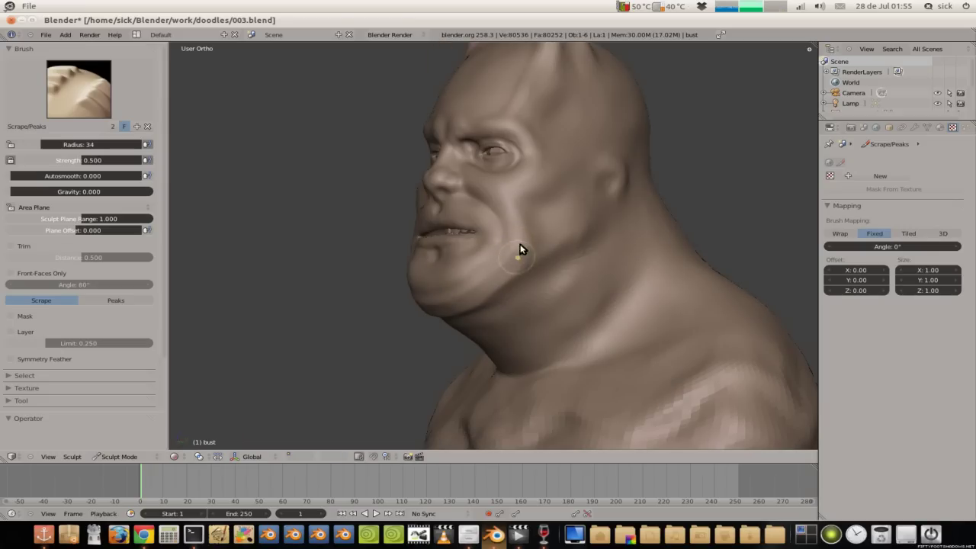
left_click_drag(490, 180, 534, 157)
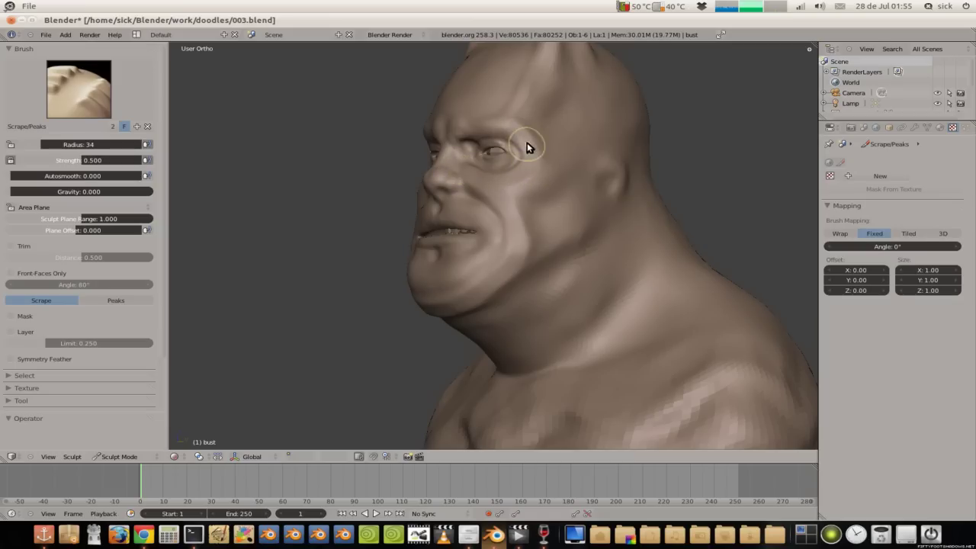
left_click_drag(493, 143, 496, 137)
Step: Scrape the cheek below the eye to sink the eye area
mouse_move(477, 132)
middle_mouse_down()
mouse_move(502, 134)
mouse_move(452, 137)
mouse_move(495, 136)
mouse_move(465, 115)
middle_mouse_up()
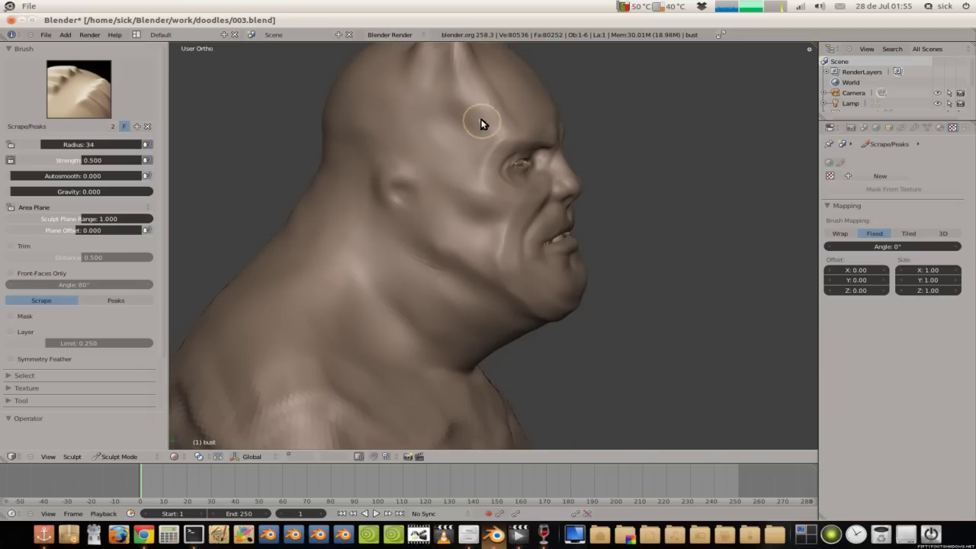
left_click_drag(475, 211, 496, 213)
mouse_move(446, 195)
middle_mouse_down()
mouse_move(348, 174)
mouse_move(361, 191)
middle_mouse_up()
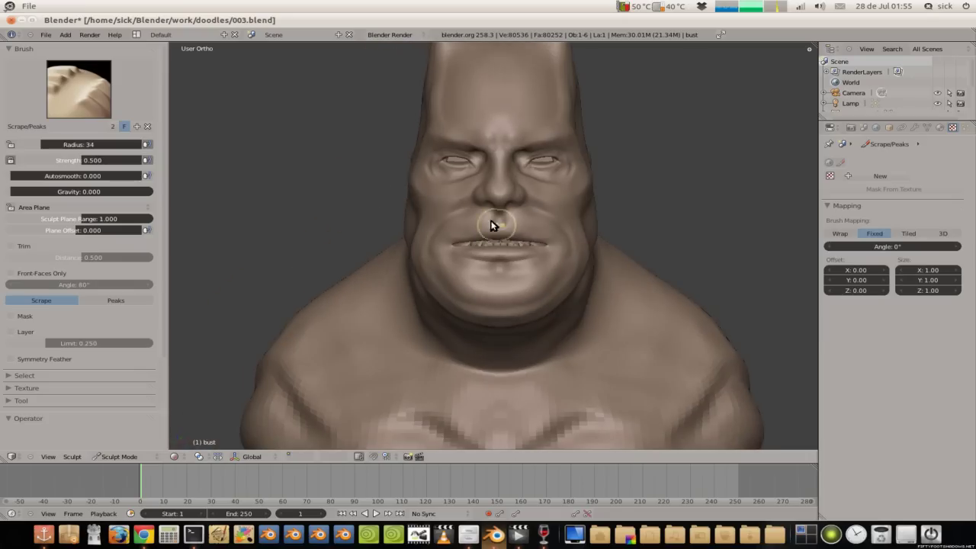
Step: Orbit and zoom around the face to review the eye area in side profile
scroll(461, 198, "down", 3)
mouse_move(461, 198)
middle_mouse_down()
mouse_move(390, 216)
mouse_move(460, 163)
mouse_move(560, 144)
mouse_move(466, 157)
middle_mouse_up()
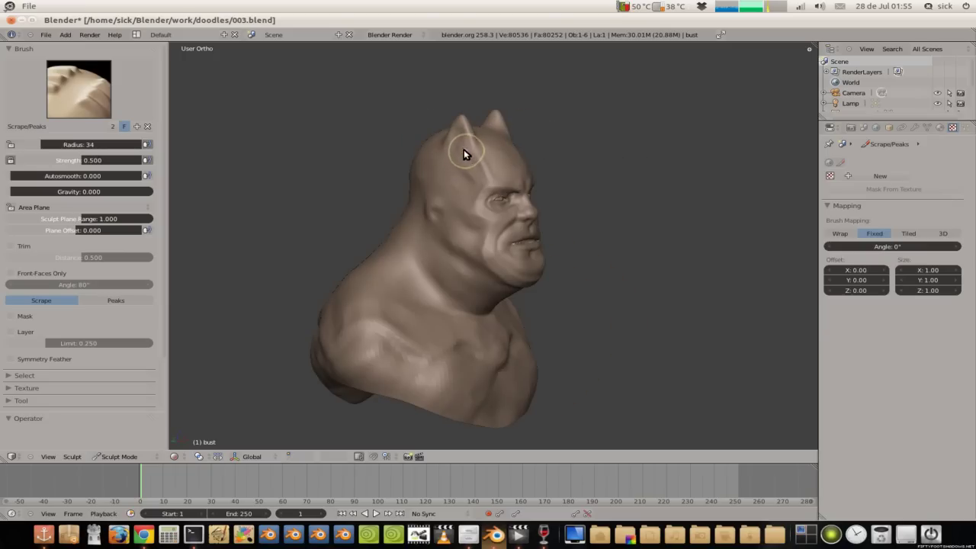
mouse_move(464, 150)
middle_mouse_down()
mouse_move(343, 127)
mouse_move(381, 120)
middle_mouse_up()
scroll(389, 141, "up", 3)
scroll(556, 160, "up", 3)
mouse_move(392, 157)
middle_mouse_down()
mouse_move(556, 160)
mouse_move(496, 179)
mouse_move(326, 178)
middle_mouse_up()
scroll(473, 173, "down", 3)
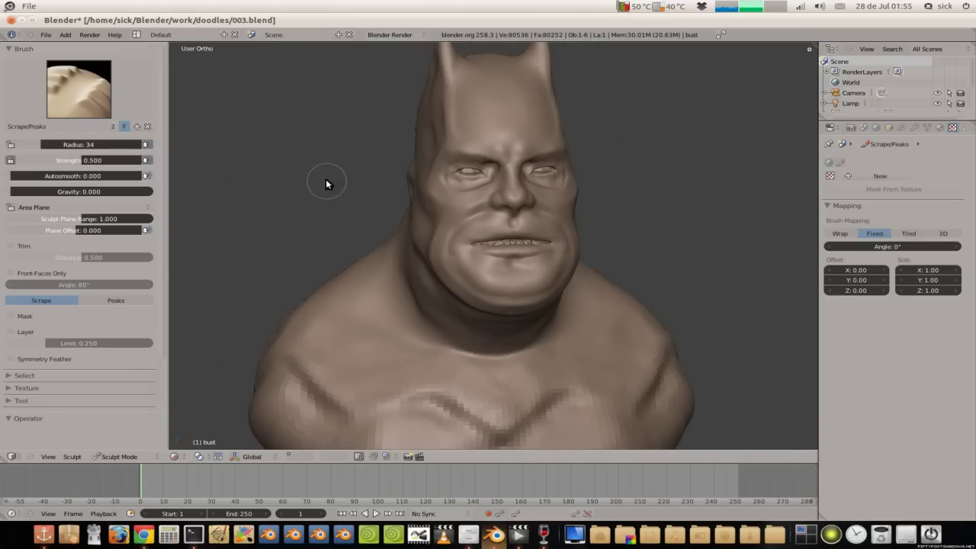
Step: Select the Crease brush with pinch 0.270 and strength 0.283
left_click(107, 107)
left_click(198, 160)
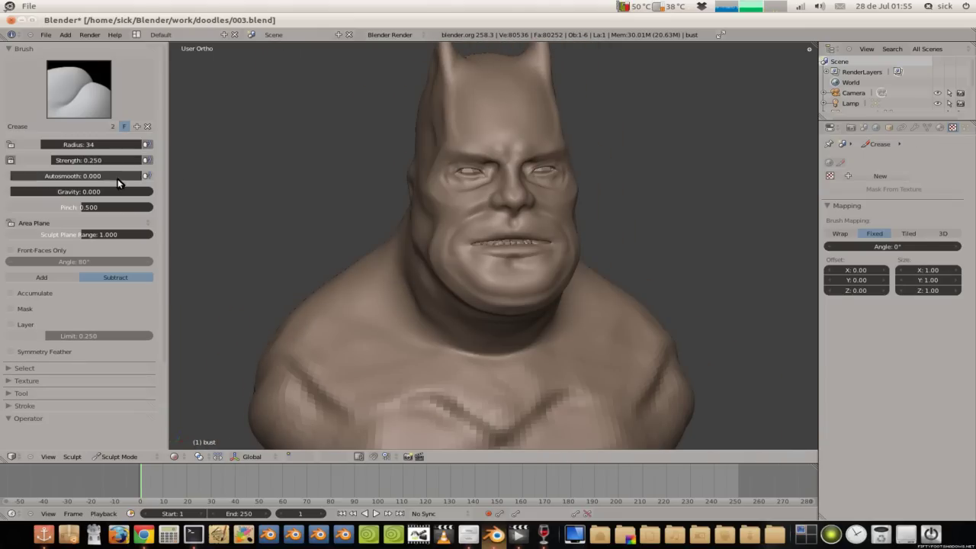
left_click_drag(88, 207, 56, 207)
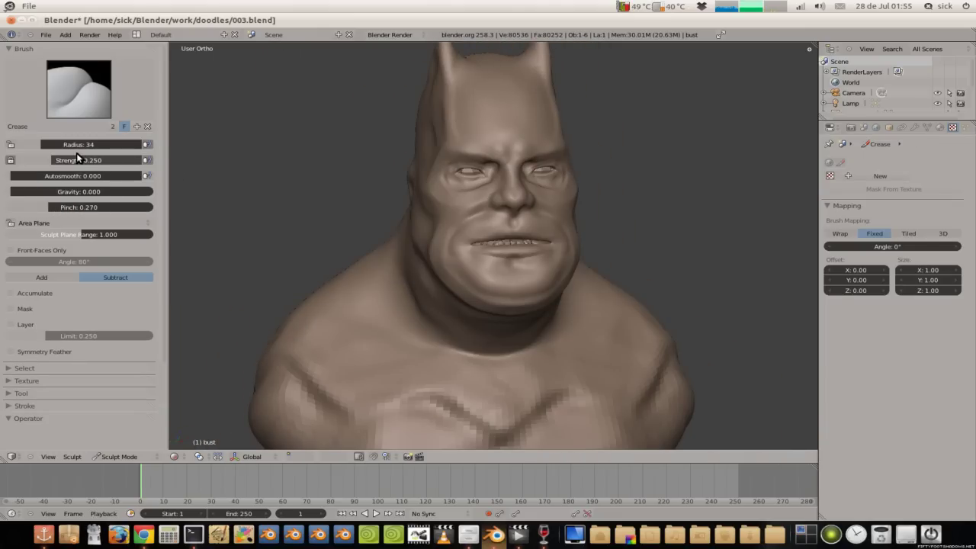
left_click_drag(76, 160, 107, 144)
Step: Carve creases along the nasolabial fold and the jawline
scroll(487, 227, "up", 2)
scroll(404, 223, "up", 2)
left_click_drag(497, 180, 555, 204)
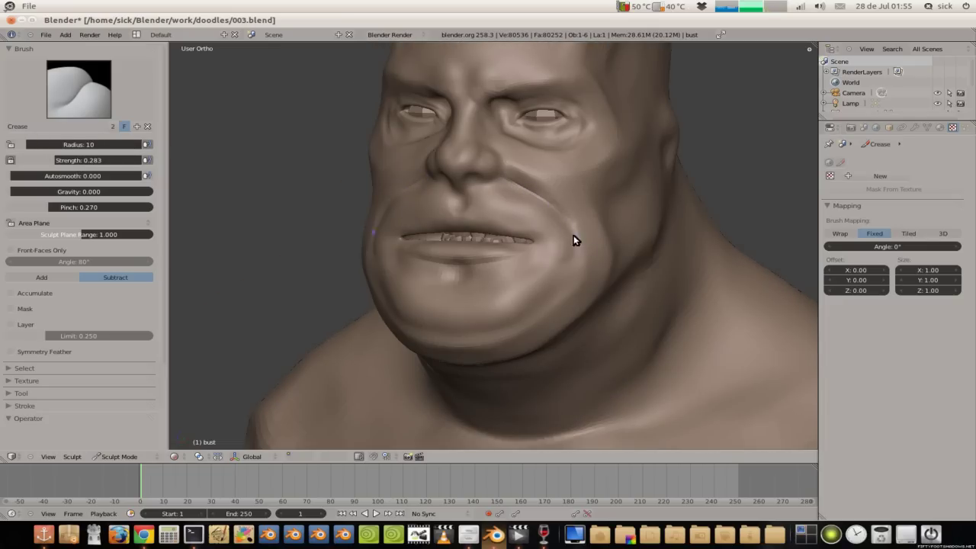
middle_click_drag(555, 301, 673, 225)
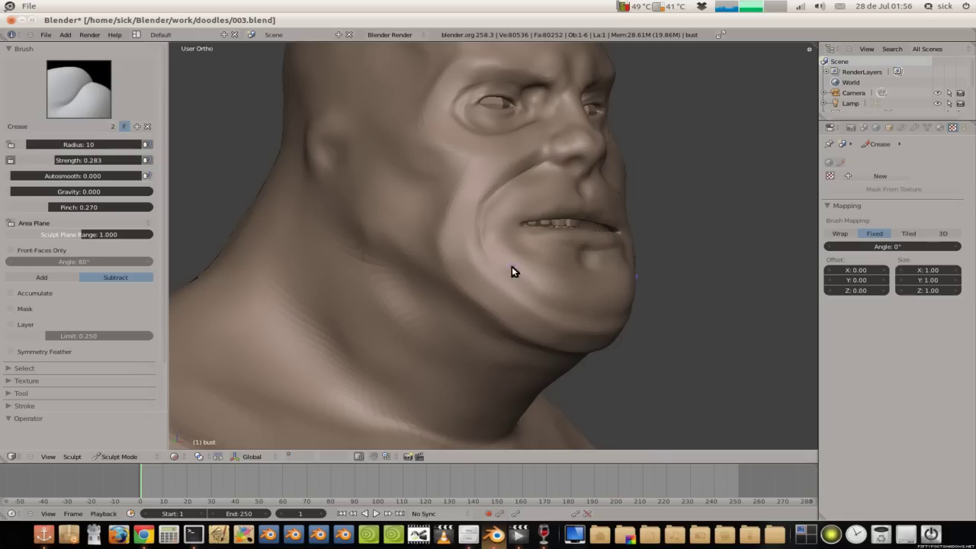
left_click_drag(579, 320, 595, 324)
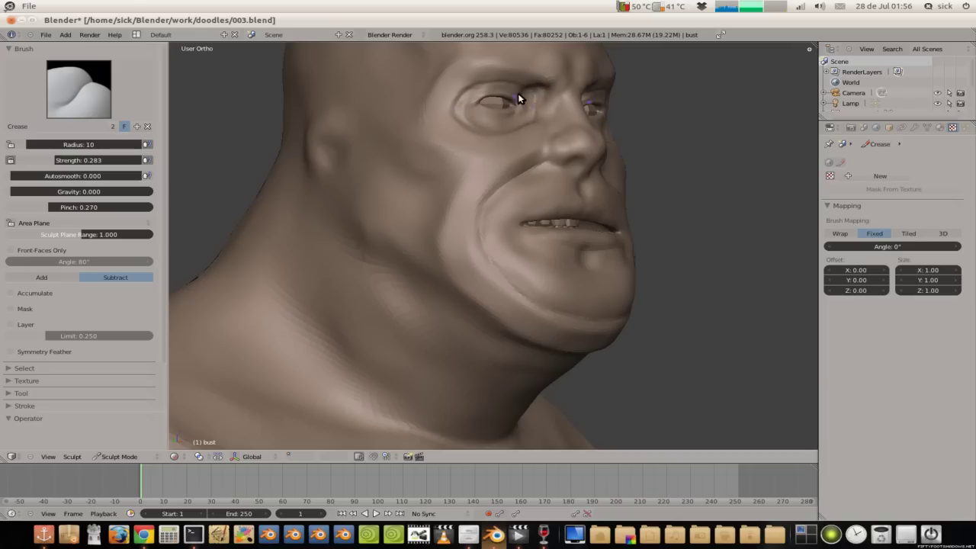
Step: Deepen the Crease-brush line under the left eye with two strokes, then check the face from several angles
mouse_move(524, 134)
middle_mouse_down()
mouse_move(504, 179)
mouse_move(440, 199)
middle_mouse_up()
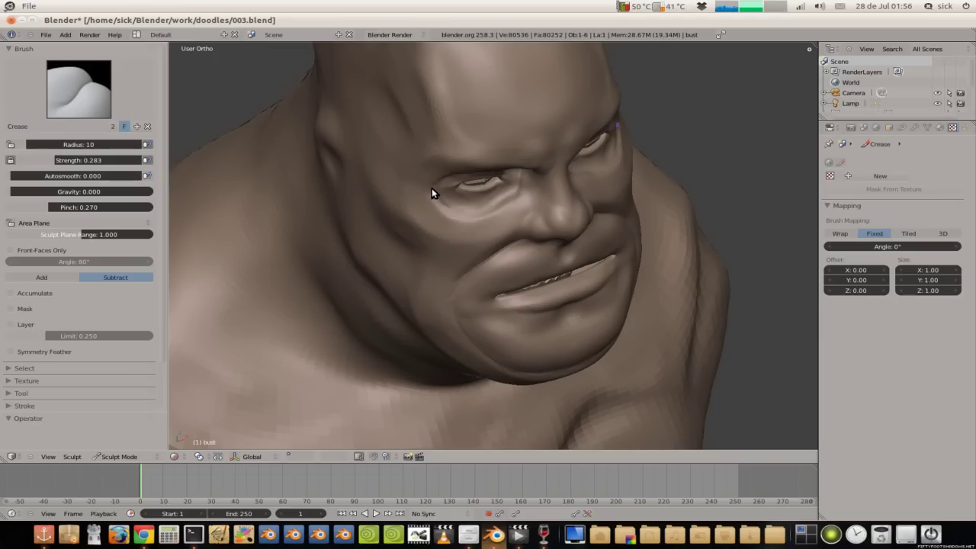
mouse_move(438, 200)
left_mouse_down()
mouse_move(472, 215)
mouse_move(487, 207)
left_mouse_up()
left_click_drag(518, 185, 495, 207)
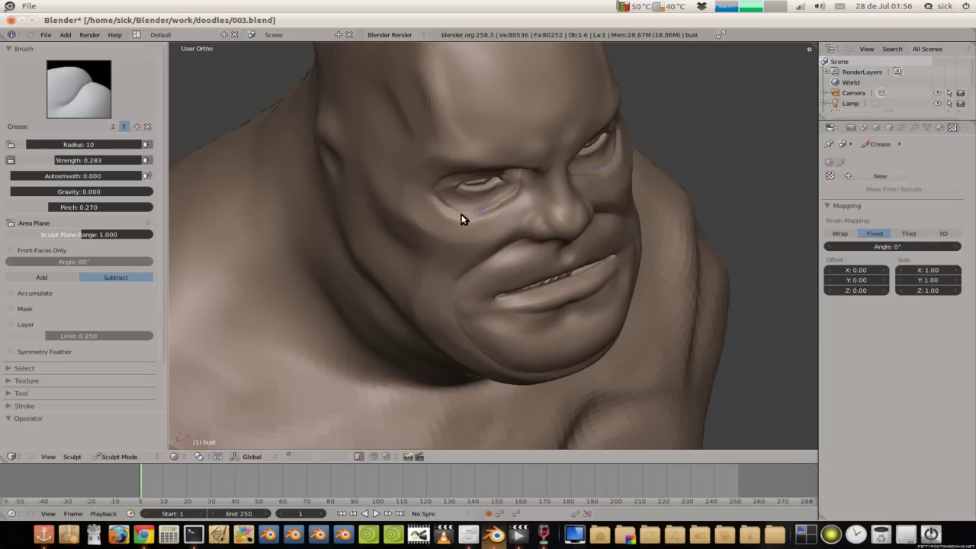
middle_click_drag(468, 148, 462, 116)
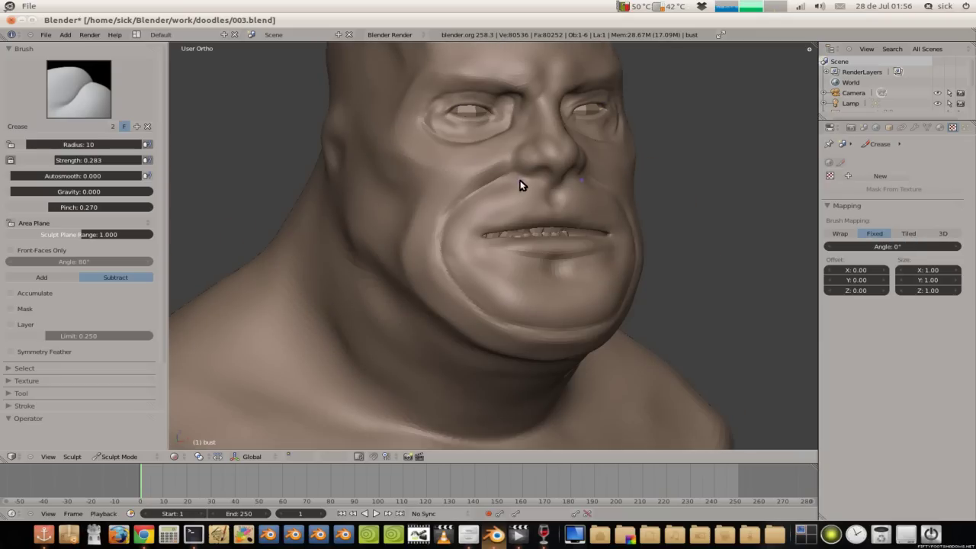
middle_click_drag(512, 151, 425, 151)
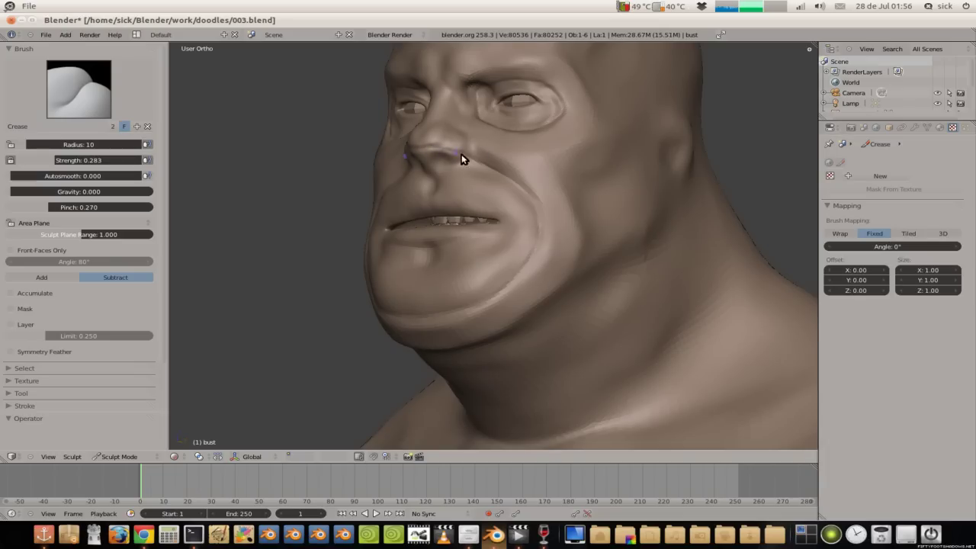
mouse_move(479, 160)
middle_mouse_down()
mouse_move(491, 135)
mouse_move(554, 171)
middle_mouse_up()
scroll(495, 152, "down", 3)
scroll(485, 127, "down", 2)
mouse_move(484, 126)
middle_mouse_down()
mouse_move(545, 136)
mouse_move(412, 146)
middle_mouse_up()
scroll(466, 180, "up", 5)
Step: Make Clay.001 the active sculpt brush with a radius of 18
scroll(466, 180, "up", 2)
left_click(79, 89)
left_click(247, 145)
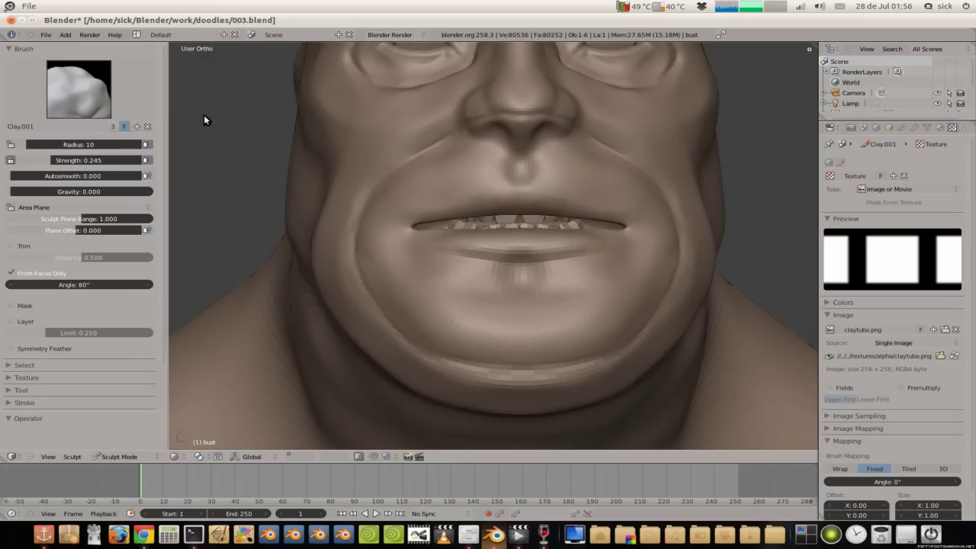
left_click_drag(107, 144, 115, 144)
key("f")
left_click(529, 131)
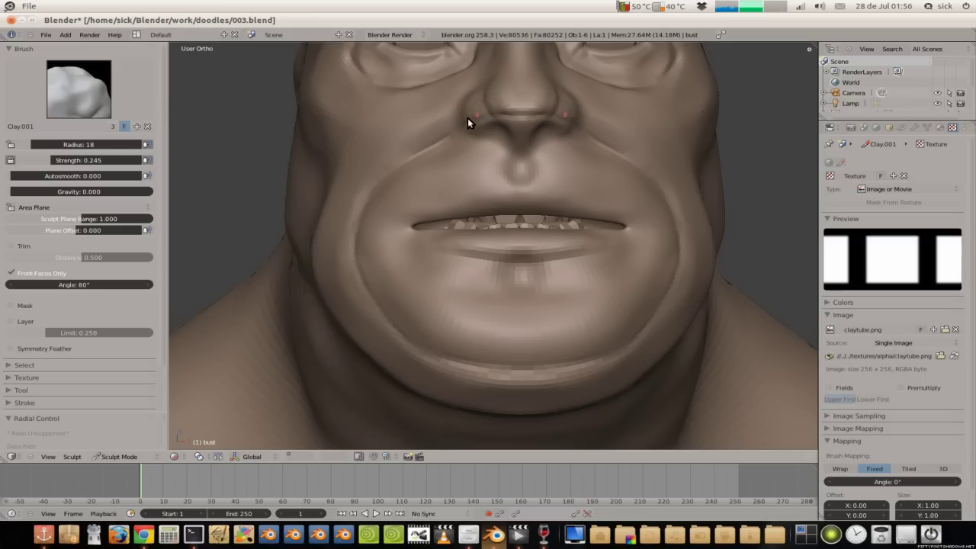
scroll(594, 156, "down", 2)
mouse_move(553, 135)
middle_mouse_down()
mouse_move(437, 139)
mouse_move(377, 119)
mouse_move(371, 132)
middle_mouse_up()
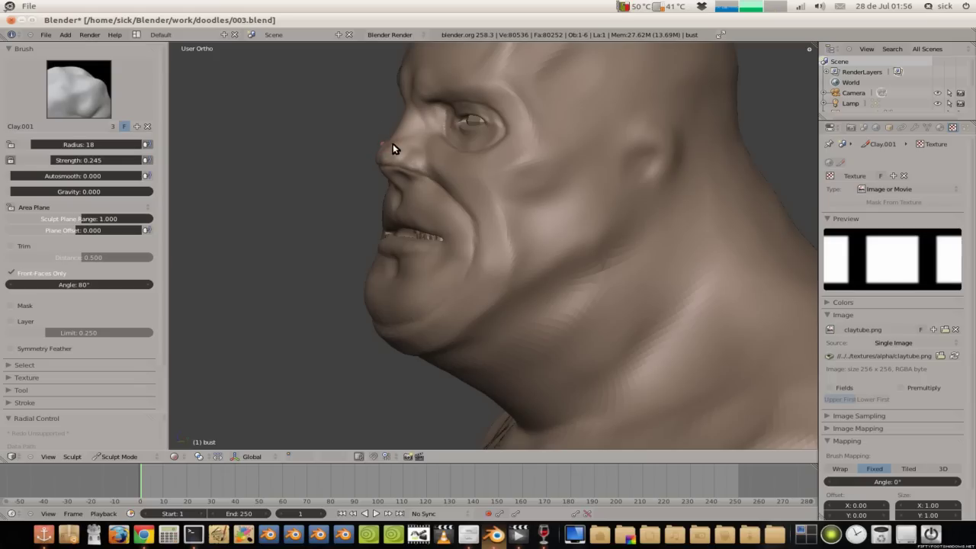
Step: Switch to the Scrape/Peaks brush and frame the face from the front
left_click(96, 101)
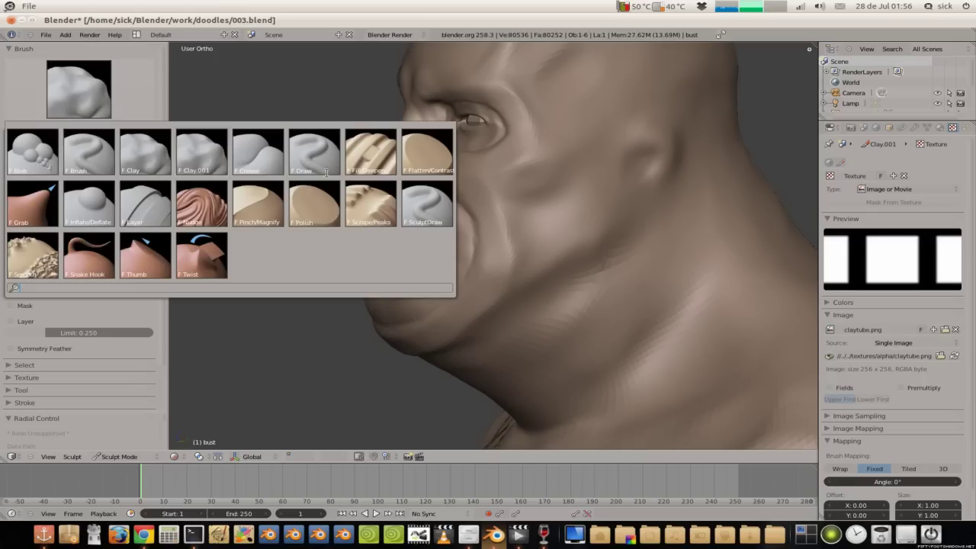
left_click(355, 201)
middle_click_drag(354, 201, 446, 170)
scroll(435, 157, "up", 3)
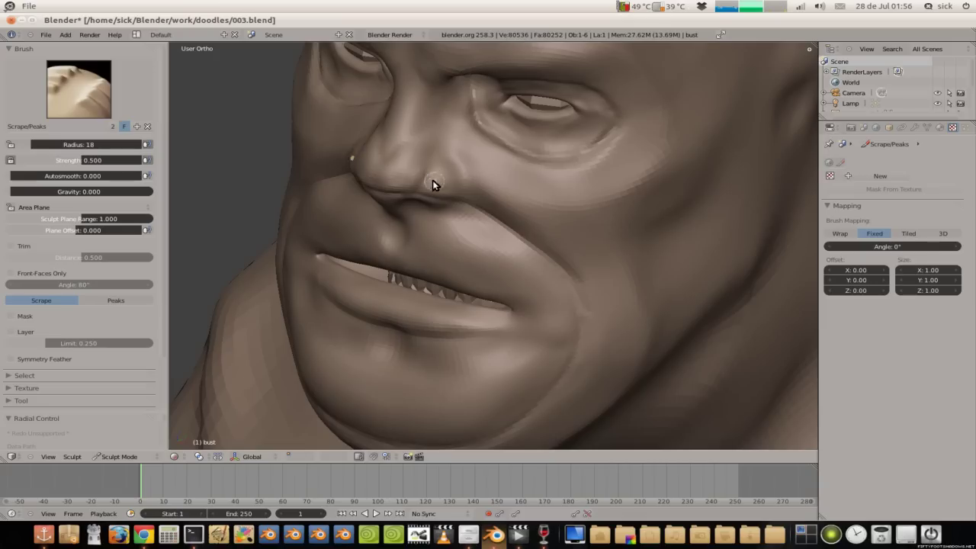
middle_click_drag(394, 179, 459, 91)
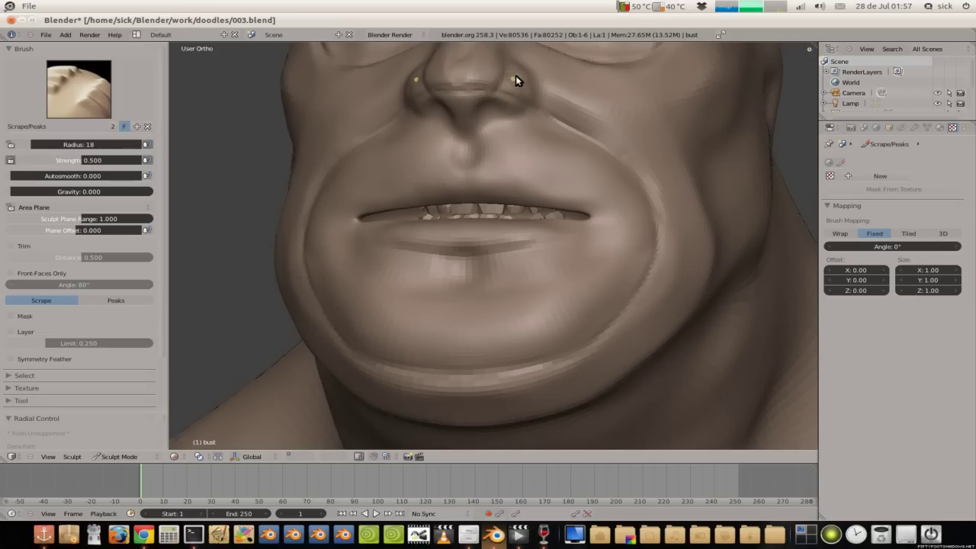
scroll(526, 88, "down", 2)
scroll(538, 99, "down", 3)
scroll(530, 125, "up", 1)
scroll(466, 116, "up", 1)
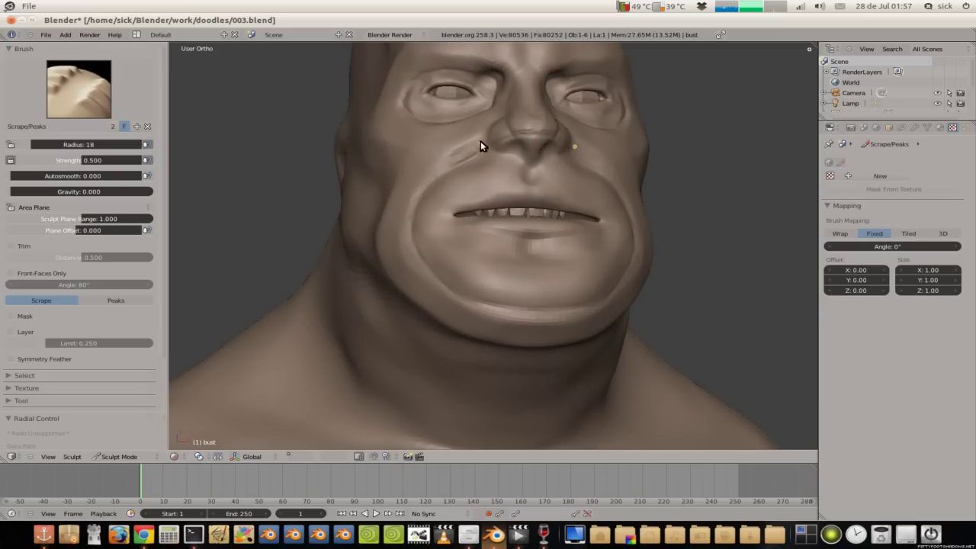
Step: Carve scrape grooves into the left cheek beside the nose, then review the bust
left_click_drag(482, 141, 434, 166)
mouse_move(414, 185)
middle_mouse_down()
mouse_move(514, 181)
mouse_move(499, 142)
middle_mouse_up()
mouse_move(425, 156)
middle_mouse_down()
mouse_move(422, 170)
mouse_move(446, 196)
mouse_move(453, 175)
mouse_move(519, 220)
mouse_move(501, 153)
middle_mouse_up()
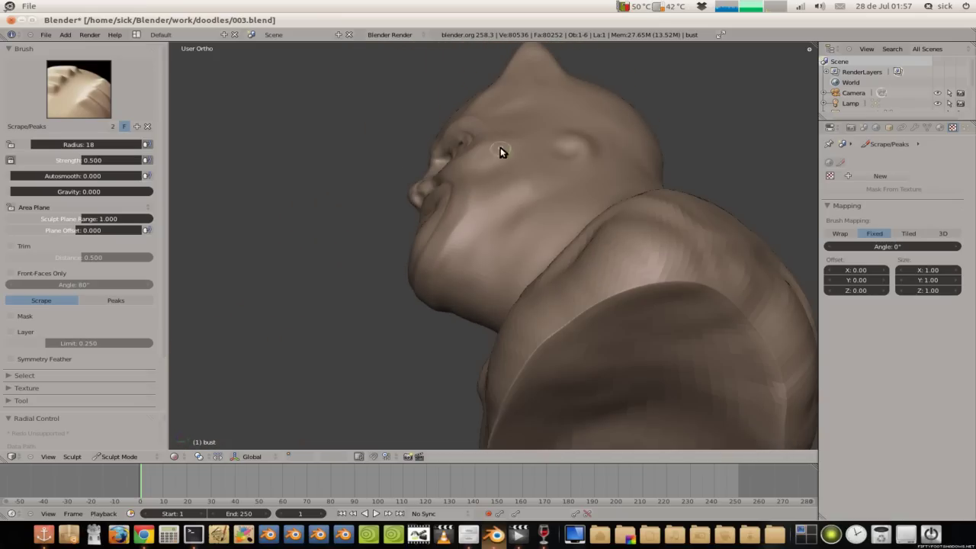
middle_click_drag(491, 237, 658, 283)
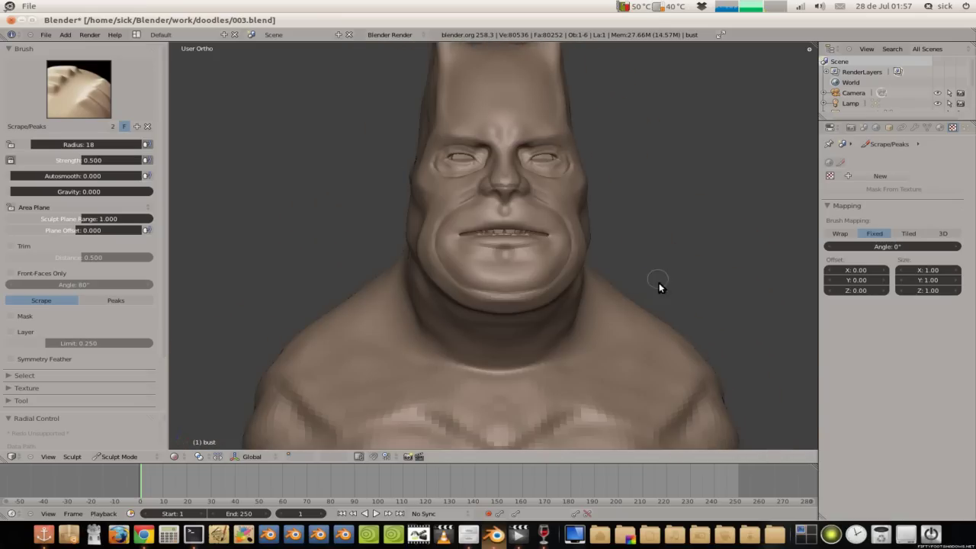
scroll(608, 288, "down", 3)
mouse_move(544, 236)
middle_mouse_down()
mouse_move(614, 268)
mouse_move(457, 267)
middle_mouse_up()
Step: Select the Crease brush and lightly retrace the fold across the bust's back
left_click(80, 94)
left_click(202, 152)
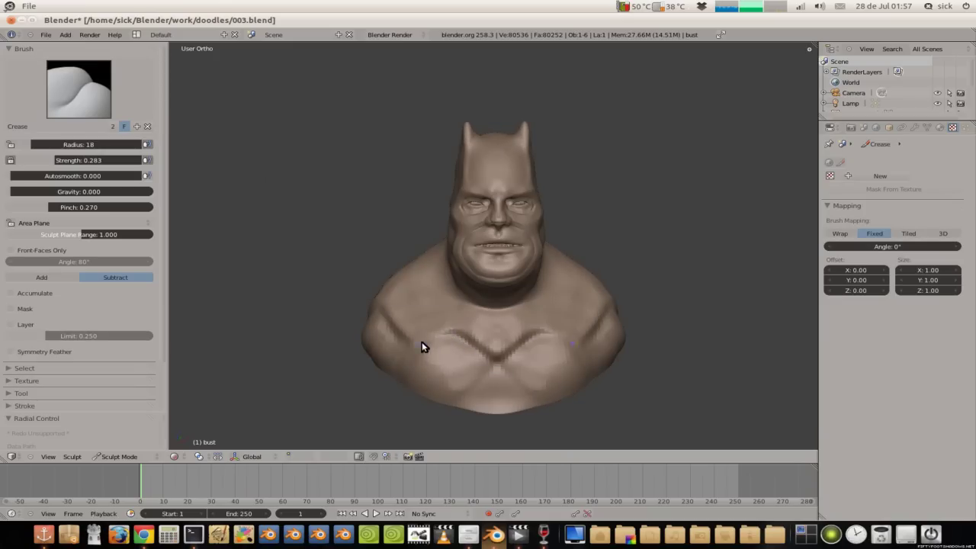
mouse_move(427, 339)
middle_mouse_down()
mouse_move(407, 343)
mouse_move(488, 305)
middle_mouse_up()
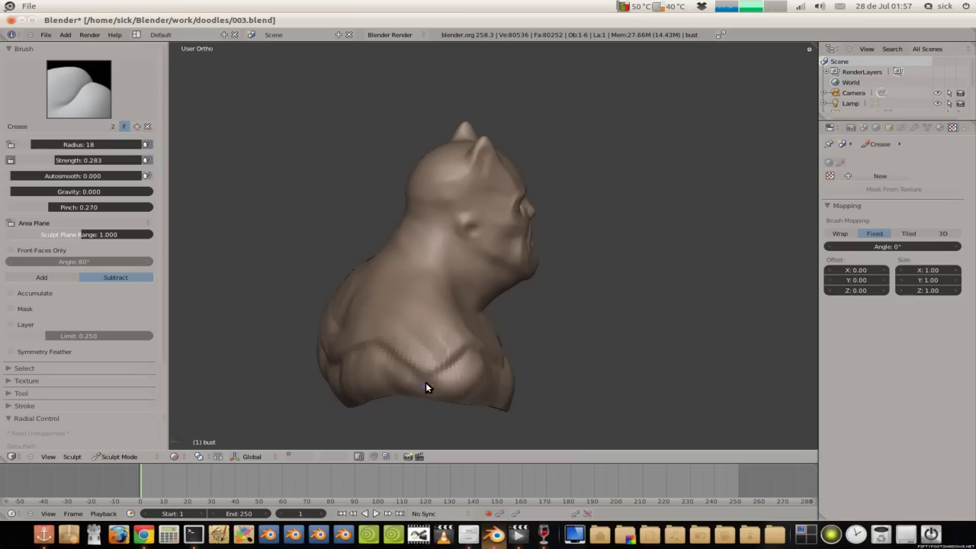
mouse_move(377, 348)
middle_mouse_down()
mouse_move(466, 303)
mouse_move(470, 332)
middle_mouse_up()
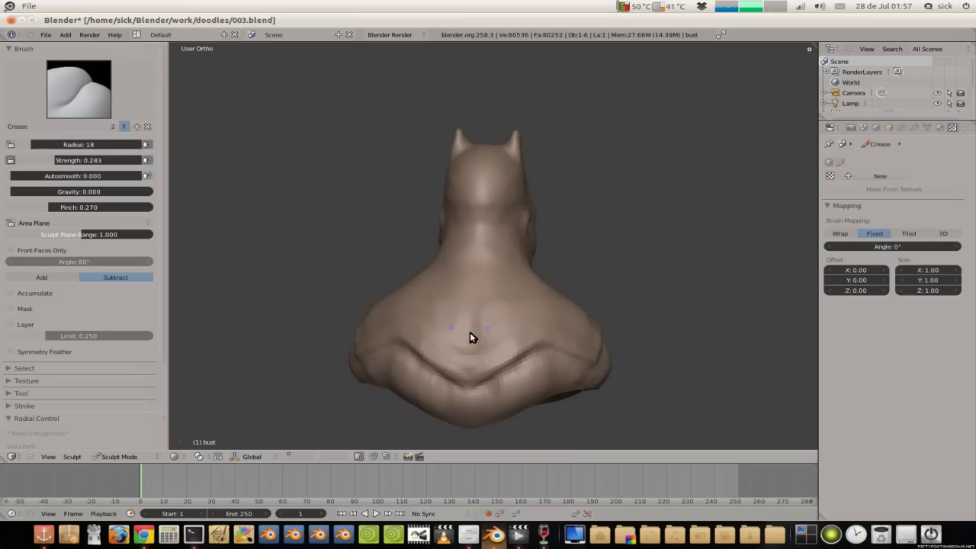
mouse_move(397, 348)
left_mouse_down()
mouse_move(499, 427)
mouse_move(516, 373)
mouse_move(529, 414)
mouse_move(494, 326)
left_mouse_up()
mouse_move(494, 327)
middle_mouse_down()
mouse_move(440, 366)
mouse_move(451, 370)
middle_mouse_up()
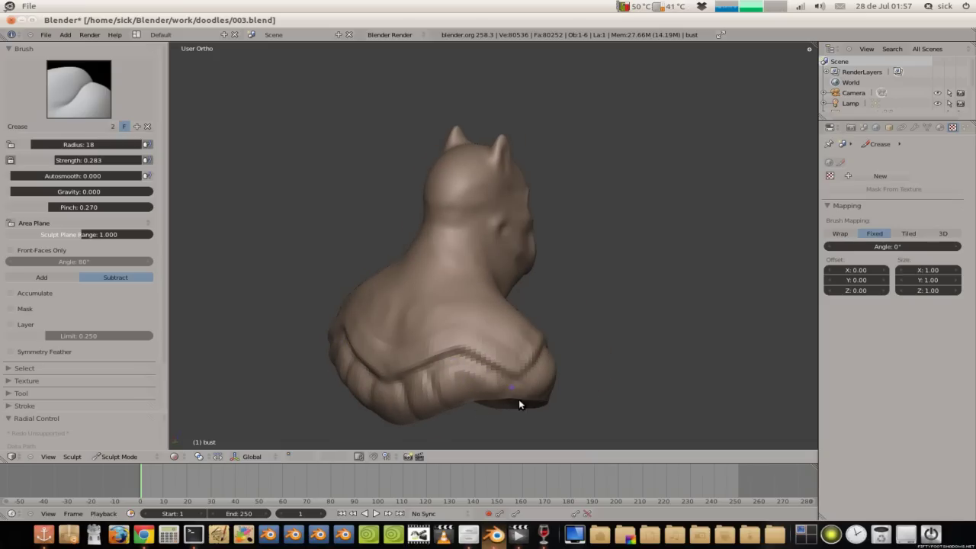
middle_click_drag(473, 336, 405, 353)
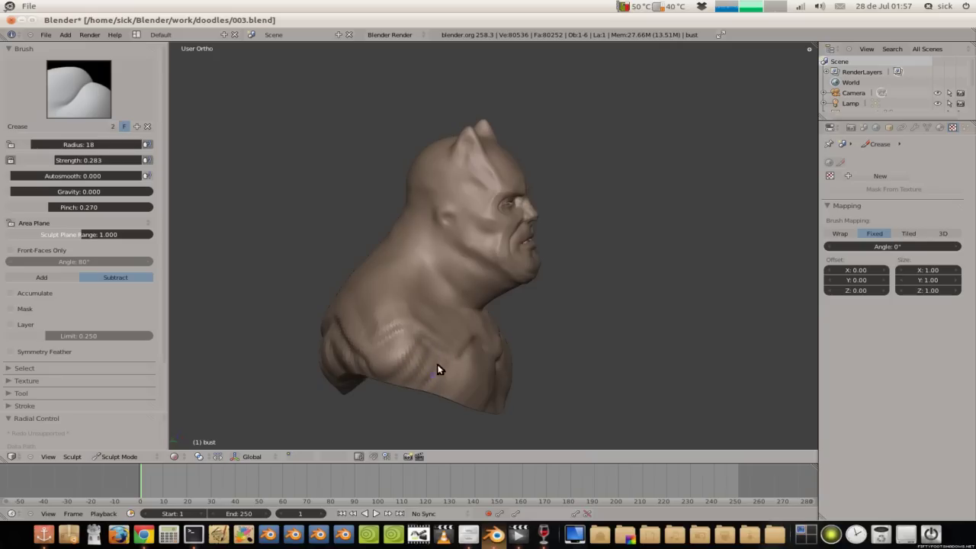
middle_click_drag(433, 388, 368, 344)
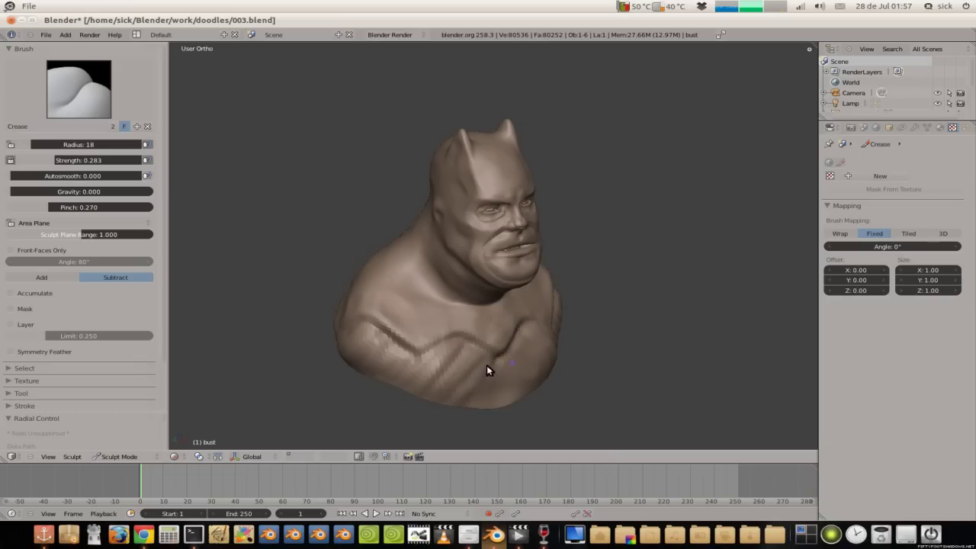
middle_click_drag(463, 401, 425, 339)
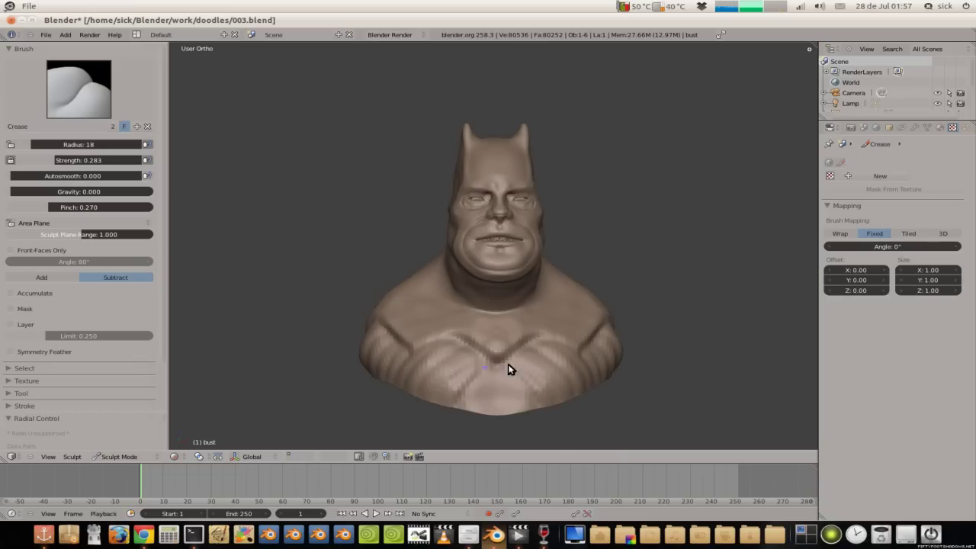
middle_click_drag(414, 294, 286, 225)
Step: Set the Crease brush direction to Add
left_click(42, 277)
middle_click_drag(542, 346, 455, 271)
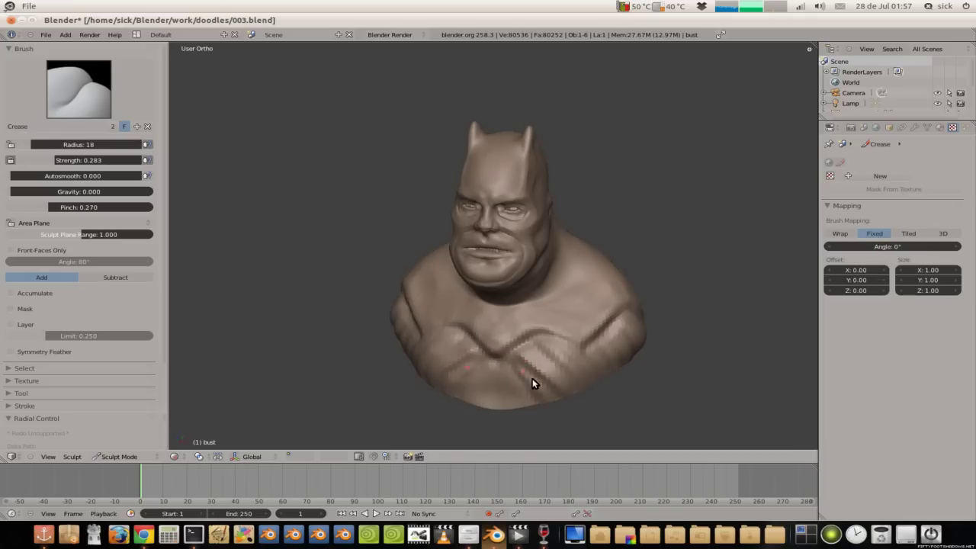
middle_click_drag(548, 348, 504, 313)
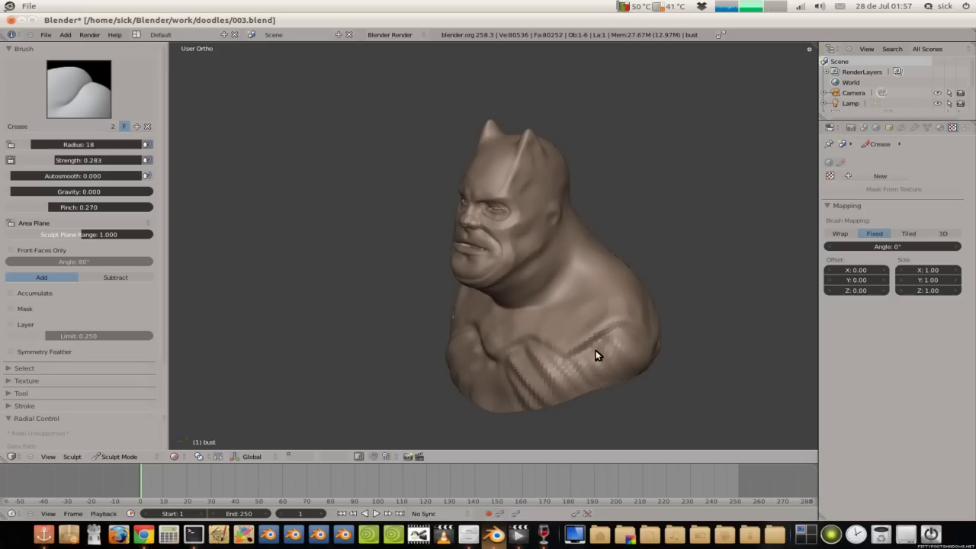
middle_click_drag(646, 362, 508, 303)
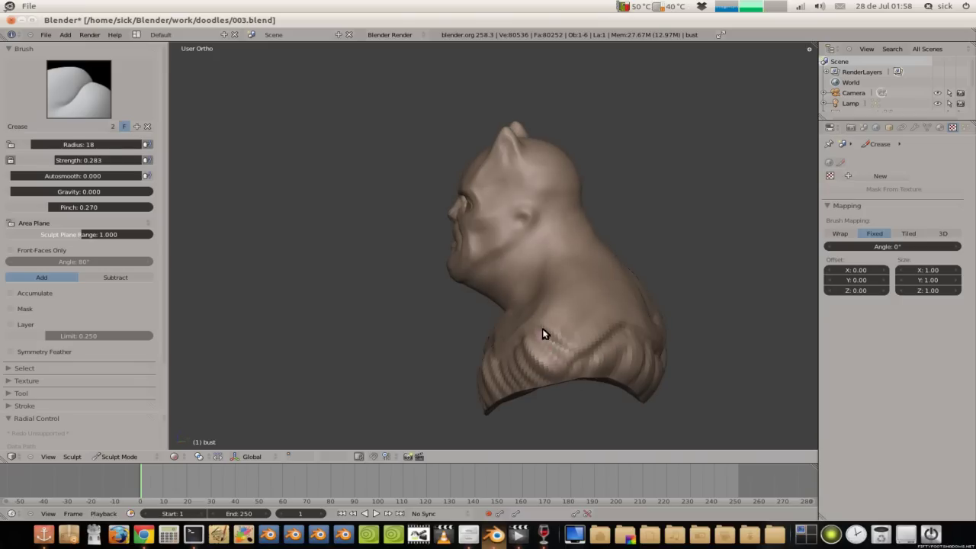
Step: Stroke along the back fold to turn it into a raised ridge
middle_click_drag(544, 333, 529, 369)
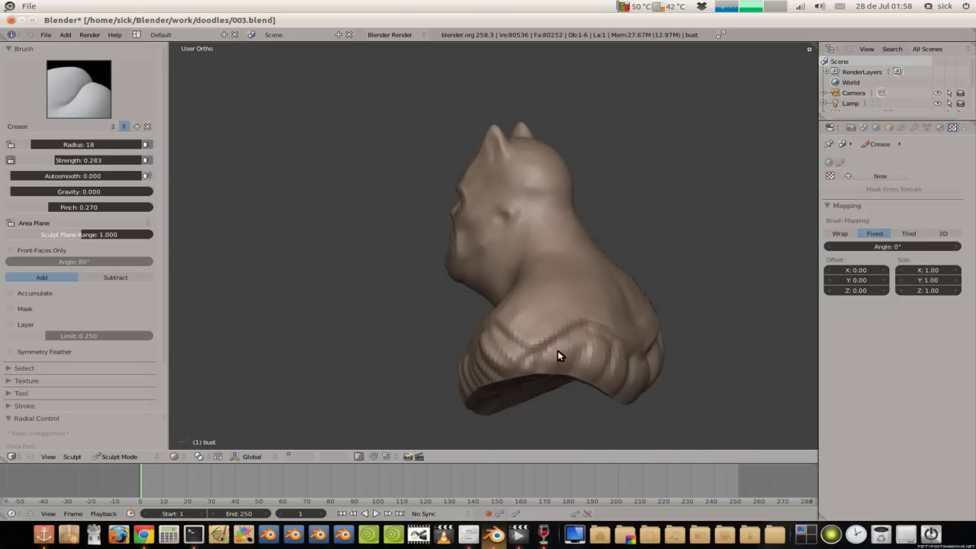
middle_click_drag(580, 343, 514, 328)
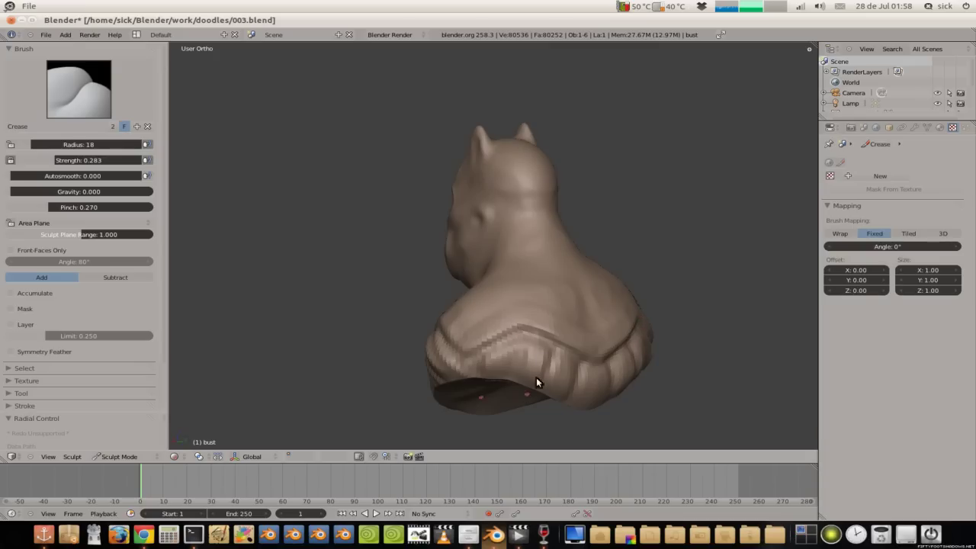
middle_click_drag(554, 364, 511, 363)
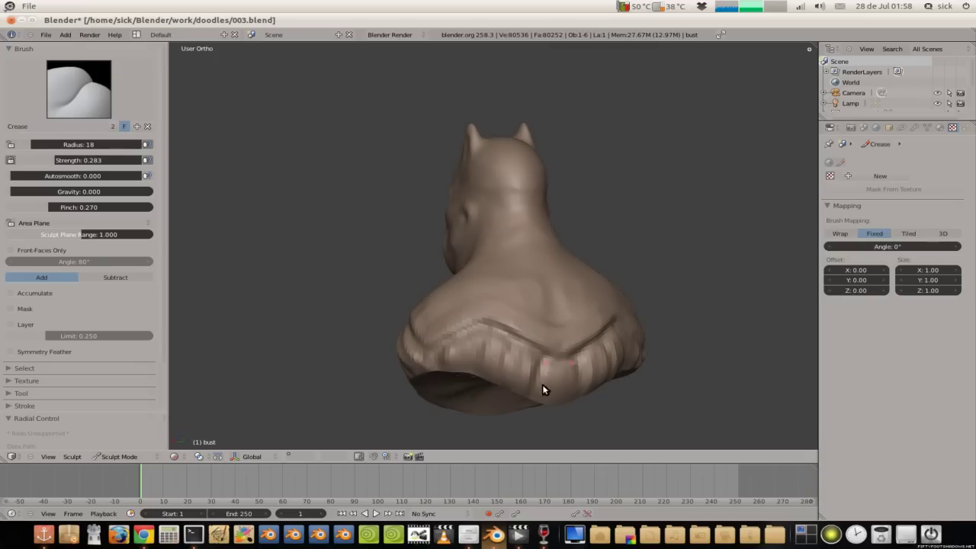
mouse_move(532, 314)
middle_mouse_down()
mouse_move(442, 305)
mouse_move(478, 366)
middle_mouse_up()
left_click_drag(431, 387, 516, 364)
mouse_move(535, 365)
middle_mouse_down()
mouse_move(415, 321)
mouse_move(323, 327)
middle_mouse_up()
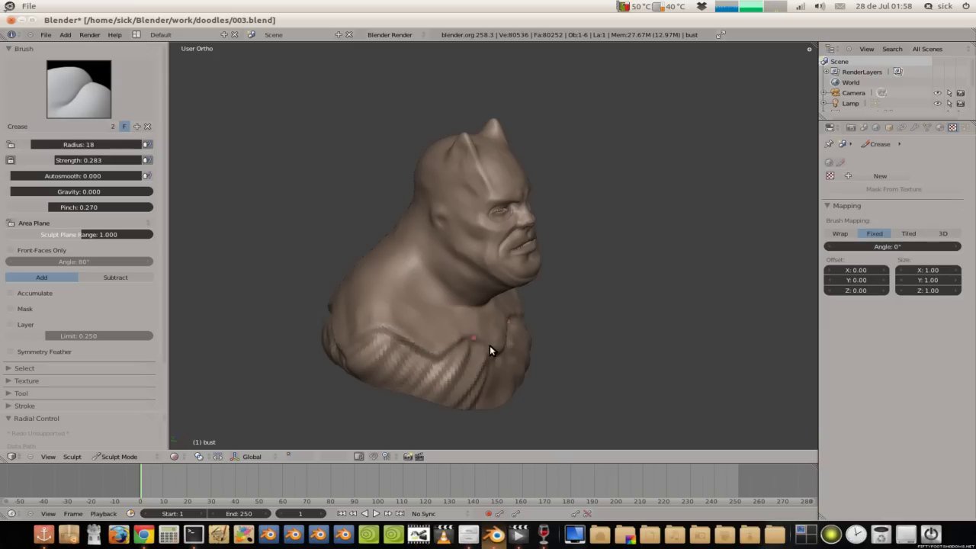
mouse_move(499, 351)
middle_mouse_down()
mouse_move(425, 308)
mouse_move(421, 251)
middle_mouse_up()
Step: Crease beside the nose and deepen the line under the lower lip
scroll(429, 276, "up", 2)
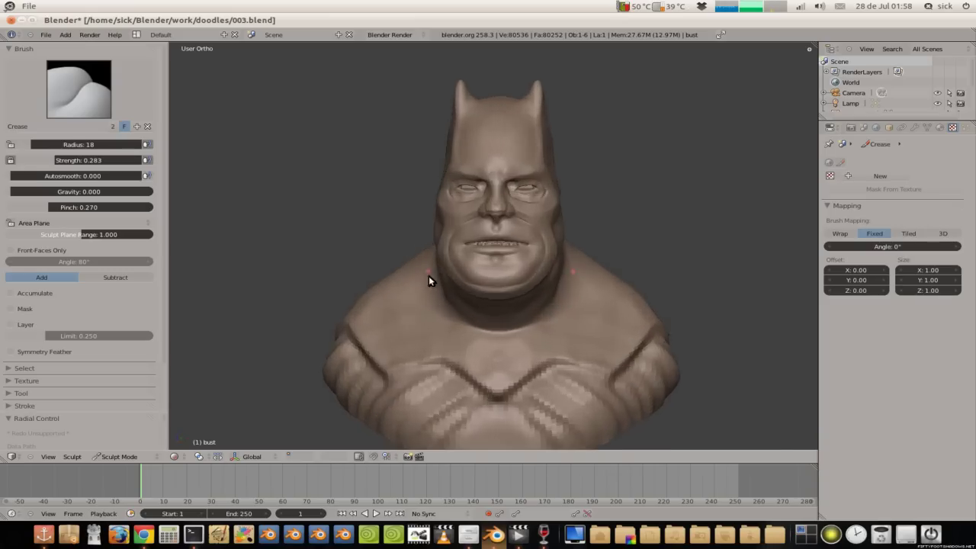
scroll(429, 279, "up", 2)
middle_click_drag(485, 208, 471, 209)
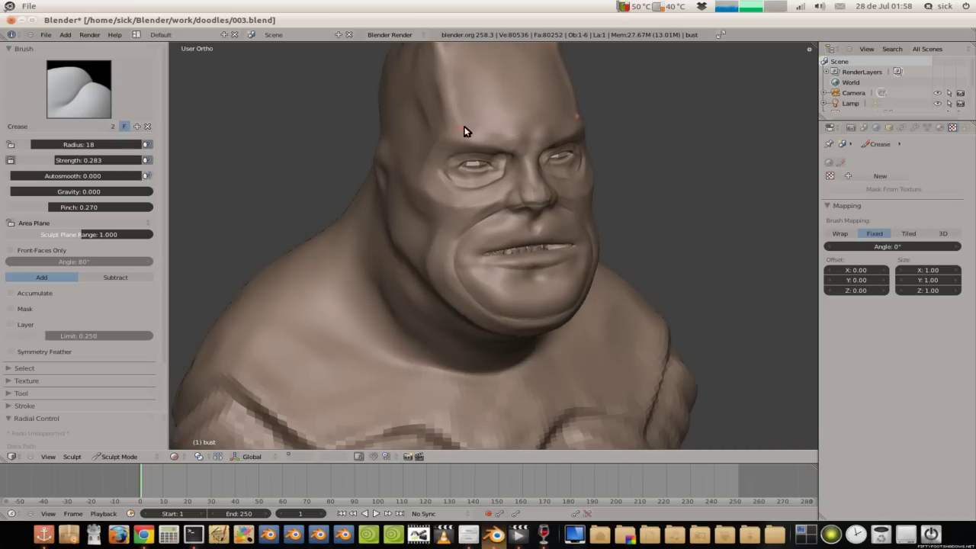
middle_click_drag(464, 131, 479, 86)
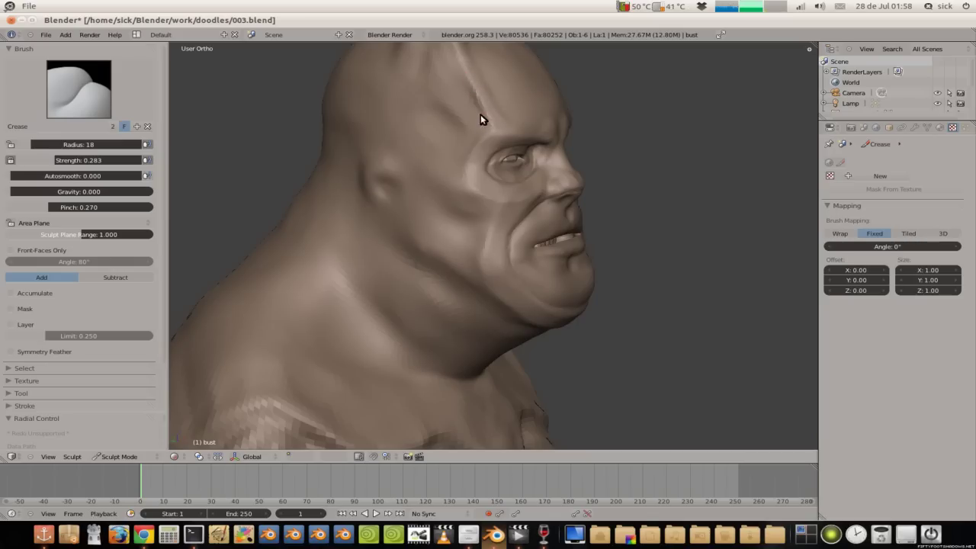
mouse_move(496, 127)
middle_mouse_down()
mouse_move(523, 163)
mouse_move(497, 183)
mouse_move(450, 286)
mouse_move(448, 244)
middle_mouse_up()
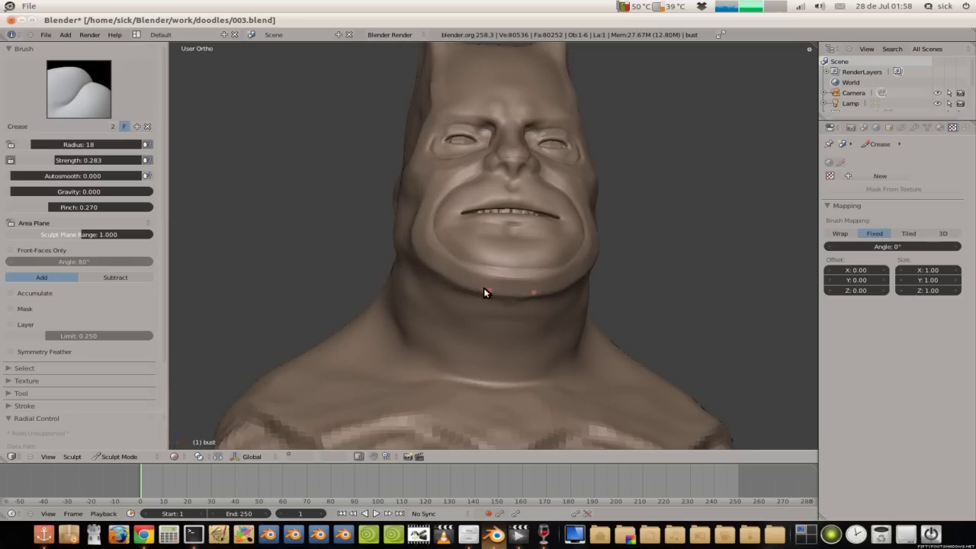
middle_click_drag(483, 288, 495, 224)
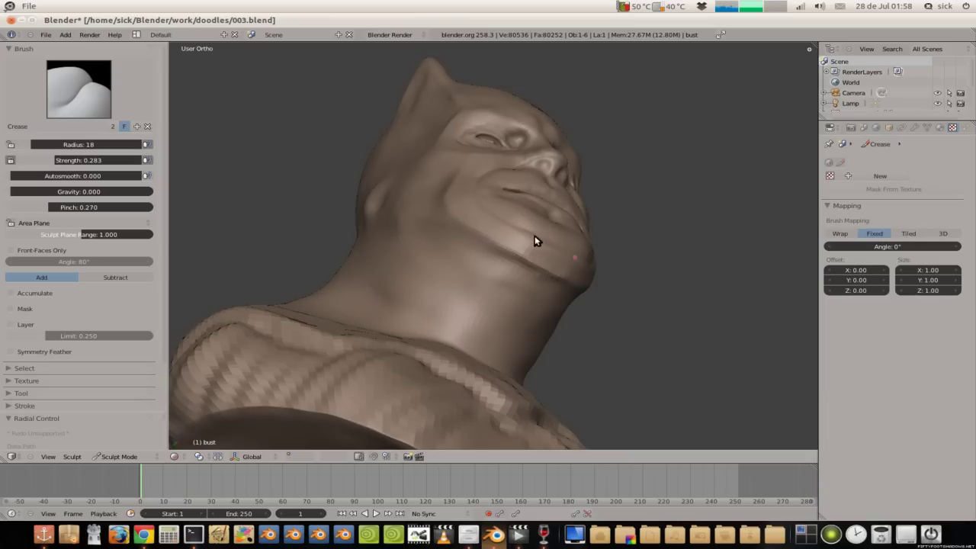
mouse_move(510, 220)
middle_mouse_down()
mouse_move(469, 224)
mouse_move(460, 183)
middle_mouse_up()
scroll(469, 219, "up", 2)
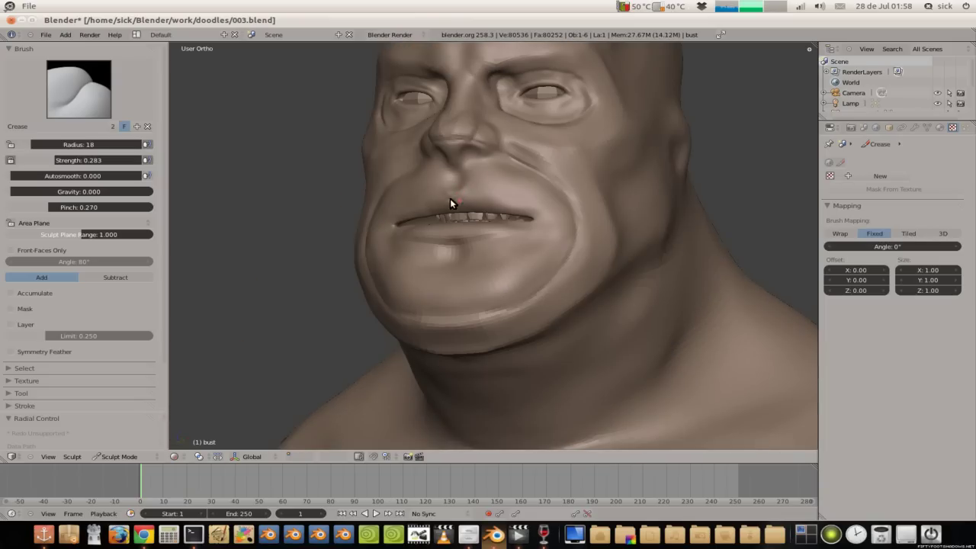
left_click_drag(458, 159, 445, 155)
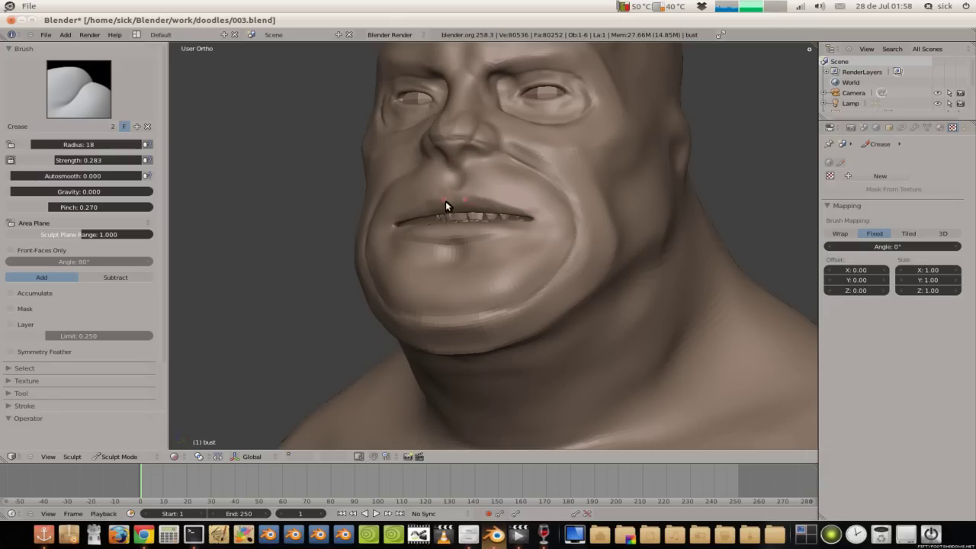
middle_click_drag(446, 201, 511, 250)
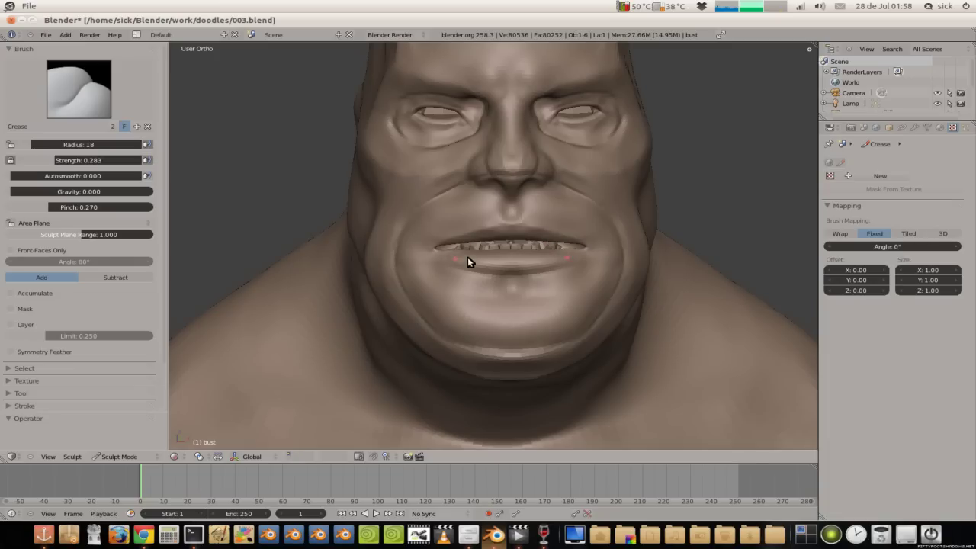
left_click_drag(529, 263, 468, 258)
Step: Deepen the mouth line to expose the teeth, then sharpen the nostril and eyelid creases
mouse_move(391, 178)
middle_mouse_down()
mouse_move(331, 174)
mouse_move(426, 200)
middle_mouse_up()
left_click_drag(462, 218, 518, 239)
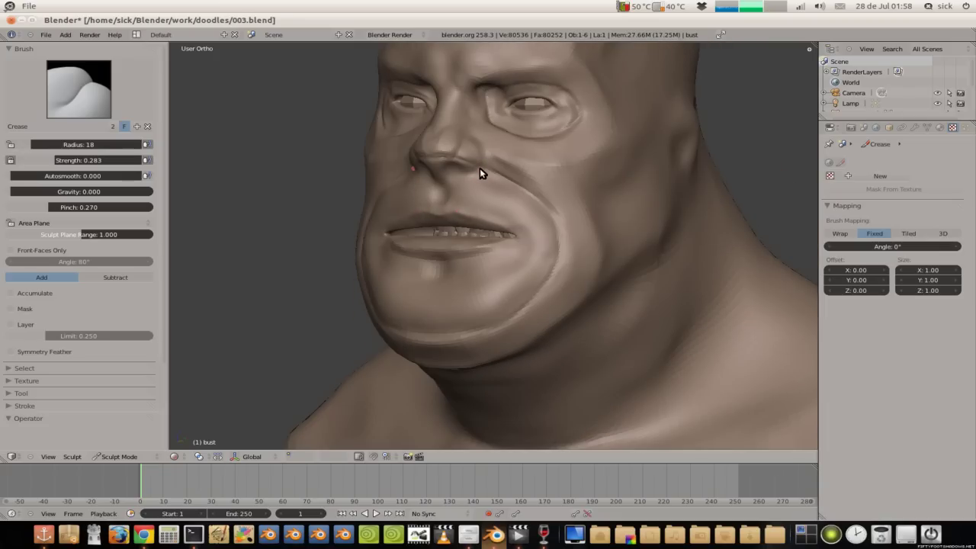
left_click_drag(448, 167, 450, 169)
middle_click_drag(447, 167, 468, 221)
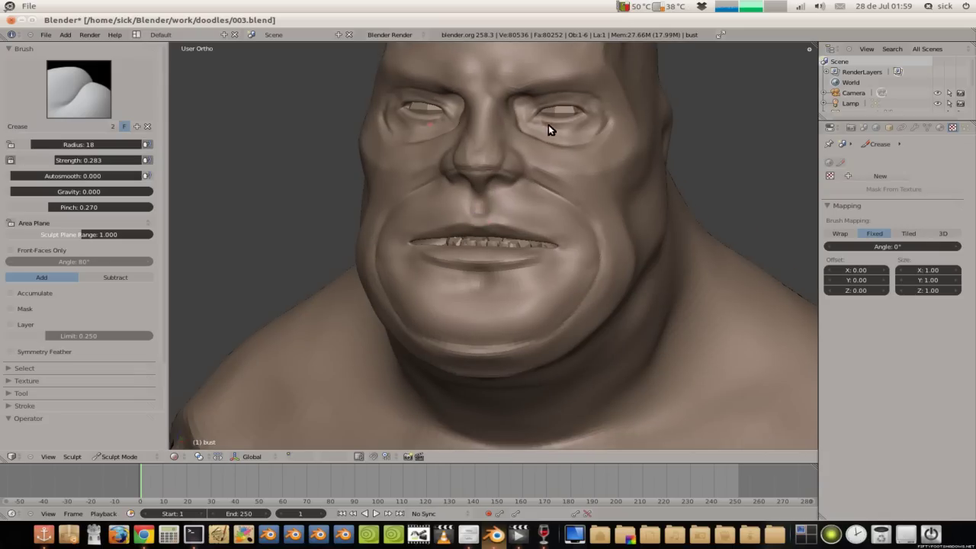
left_click_drag(580, 125, 582, 111)
middle_click_drag(511, 98, 487, 202, "shift")
Step: Sharpen the lower and upper eyelid creases with the Crease brush
scroll(487, 202, "up", 1)
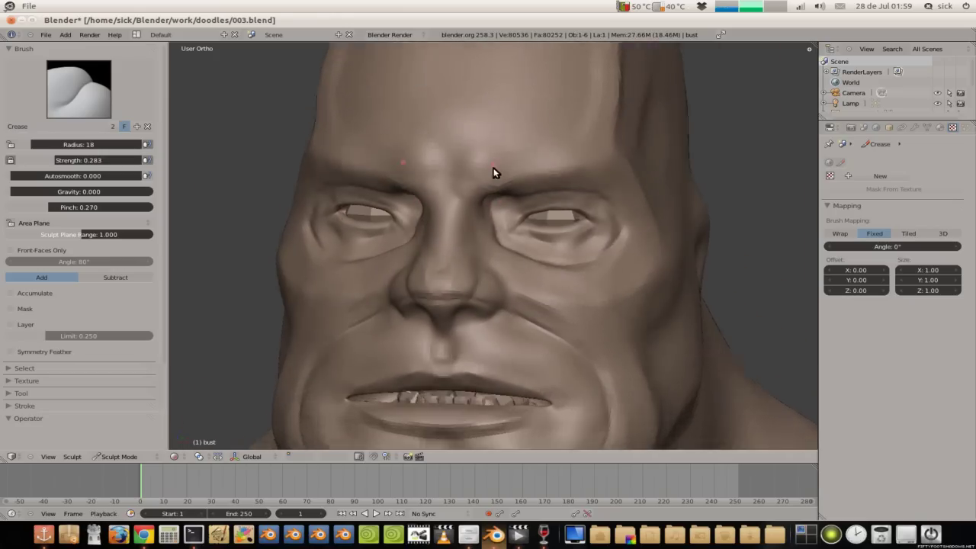
scroll(492, 170, "up", 5)
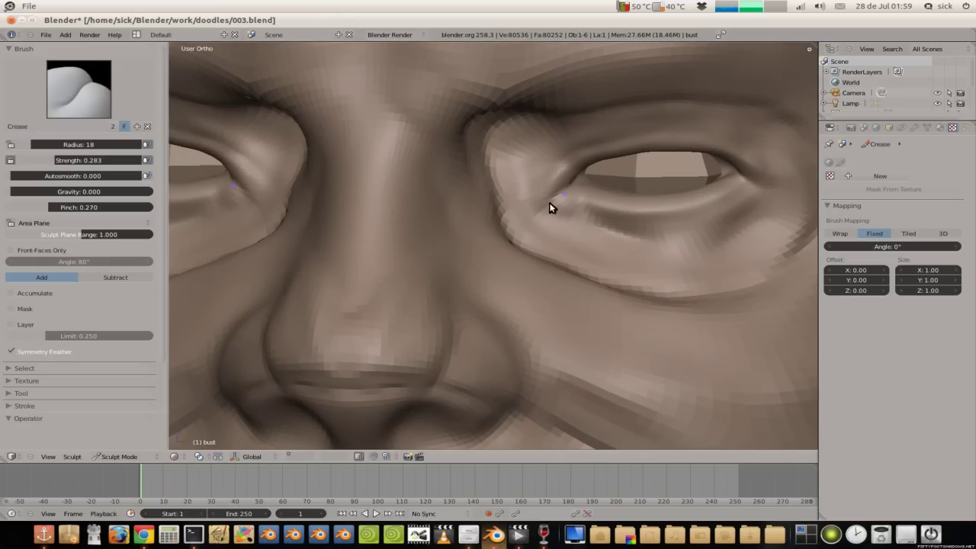
left_click_drag(592, 191, 682, 200)
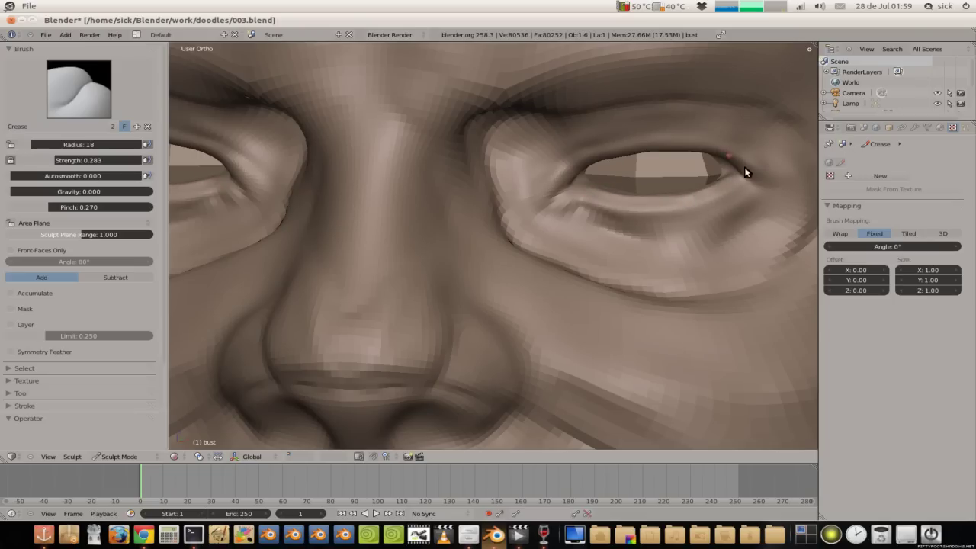
mouse_move(704, 157)
left_mouse_down()
mouse_move(627, 151)
mouse_move(552, 201)
left_mouse_up()
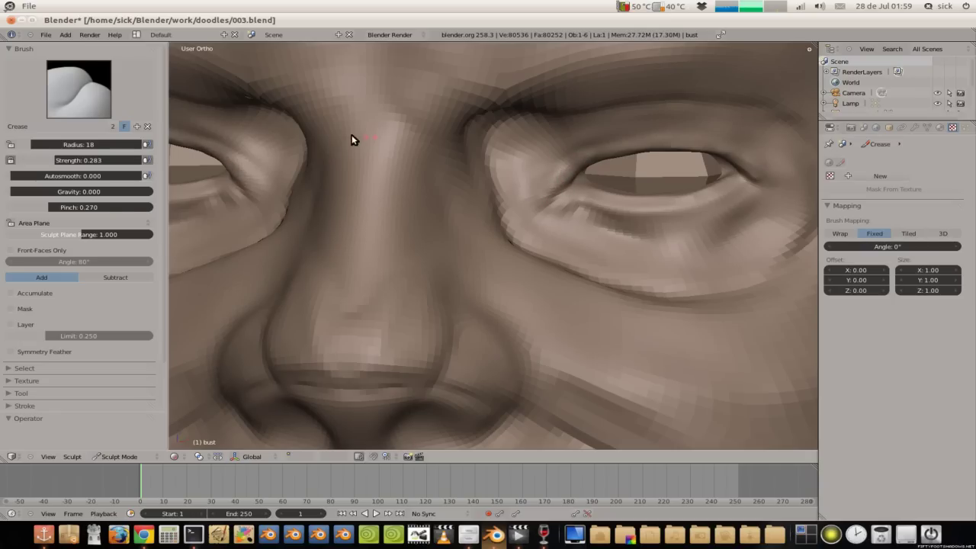
Step: Switch to the Scrape/Peaks brush with a radius of 30
left_click(79, 89)
left_click(313, 205)
key("f")
left_click(570, 170)
Step: Scrape the upper eyelid edge, outer eye corner and lower eyelid smoother
mouse_move(559, 181)
left_mouse_down()
mouse_move(610, 148)
mouse_move(654, 144)
left_mouse_up()
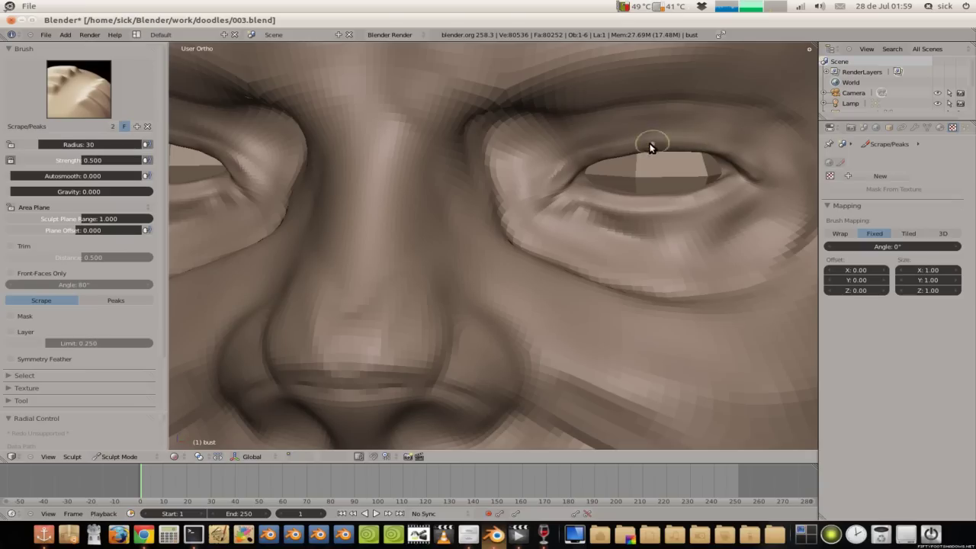
left_click_drag(712, 142, 745, 174)
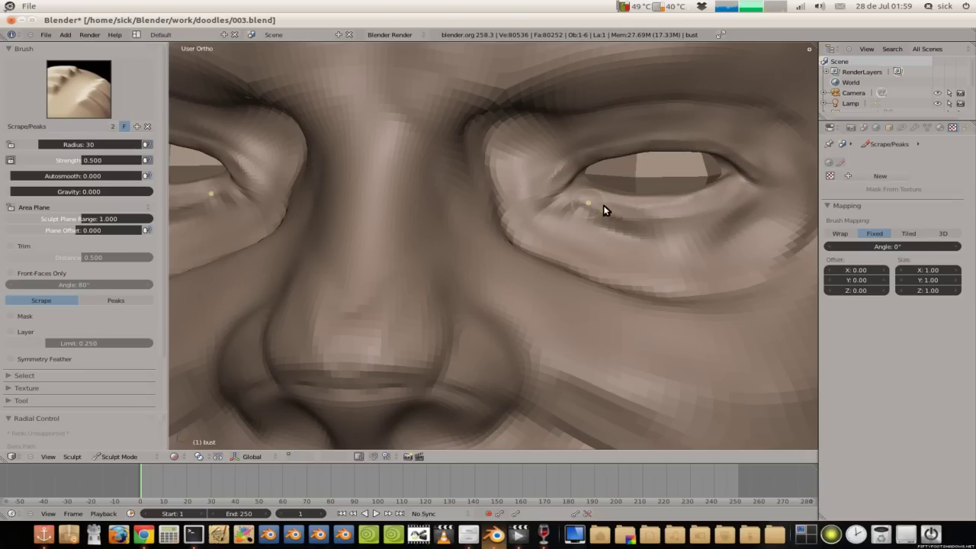
mouse_move(587, 207)
left_mouse_down()
mouse_move(681, 218)
mouse_move(728, 205)
left_mouse_up()
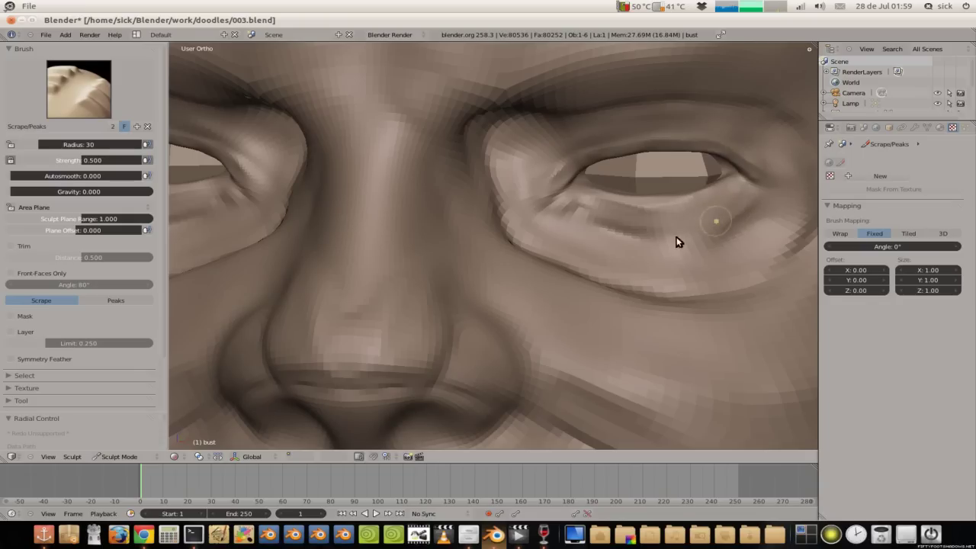
scroll(642, 211, "up", 1)
scroll(579, 211, "up", 2)
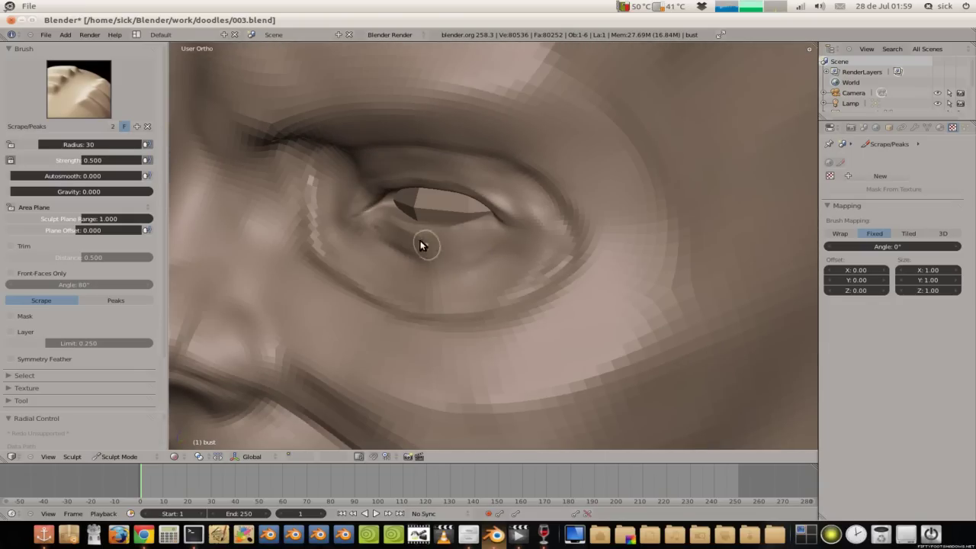
Step: Refine the lower and upper eyelid surfaces with further scrape strokes from closer angles
mouse_move(463, 239)
middle_mouse_down()
mouse_move(575, 316)
mouse_move(547, 281)
mouse_move(555, 242)
mouse_move(571, 320)
middle_mouse_up()
mouse_move(547, 324)
left_mouse_down()
mouse_move(642, 331)
mouse_move(583, 328)
mouse_move(602, 335)
mouse_move(689, 304)
mouse_move(645, 327)
mouse_move(538, 308)
left_mouse_up()
mouse_move(641, 304)
middle_mouse_down()
mouse_move(611, 200)
mouse_move(557, 409)
mouse_move(529, 353)
mouse_move(521, 260)
mouse_move(606, 148)
middle_mouse_up()
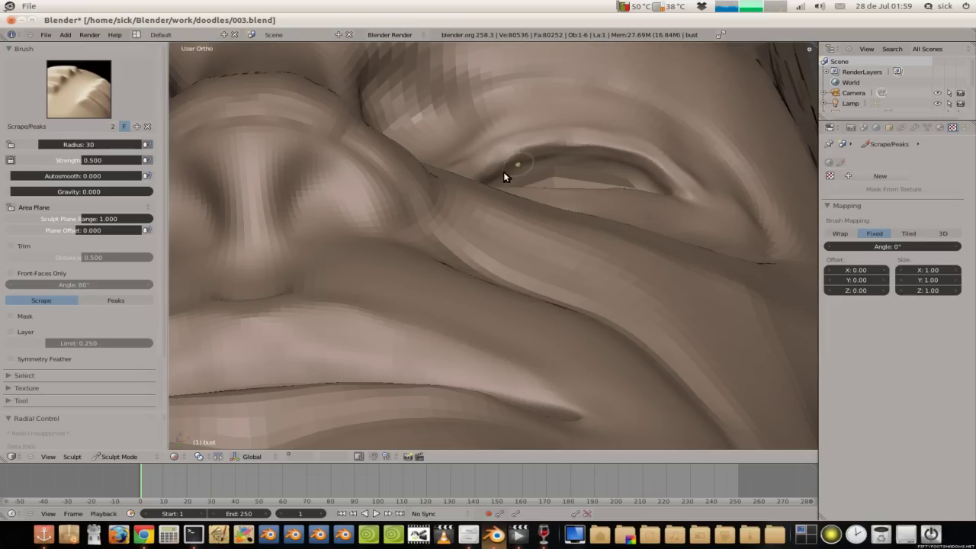
middle_click_drag(479, 181, 428, 174)
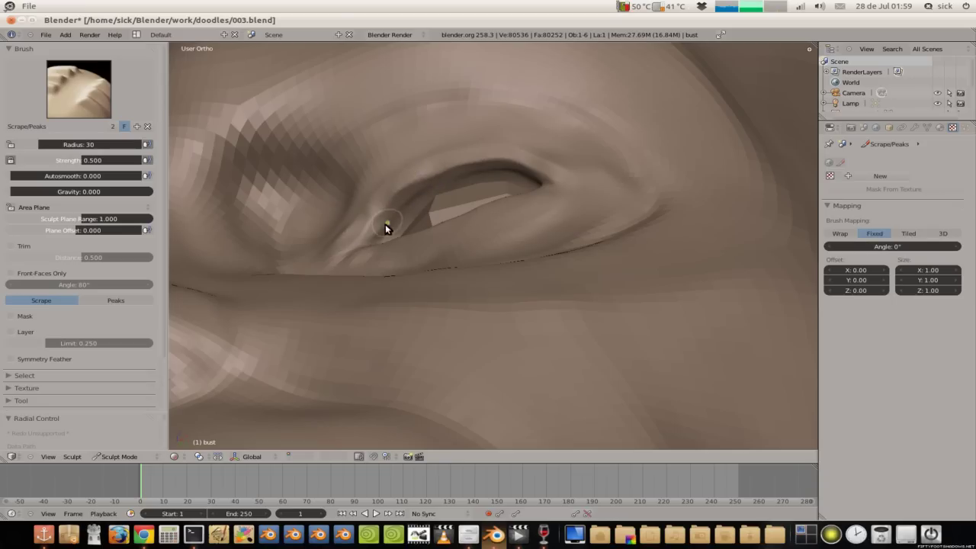
middle_click_drag(531, 181, 463, 242)
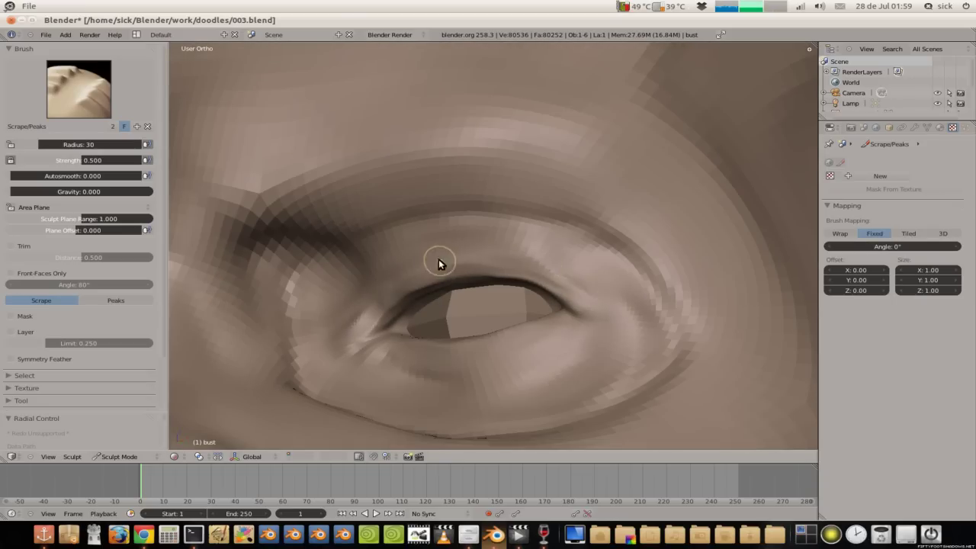
middle_click_drag(379, 296, 507, 282)
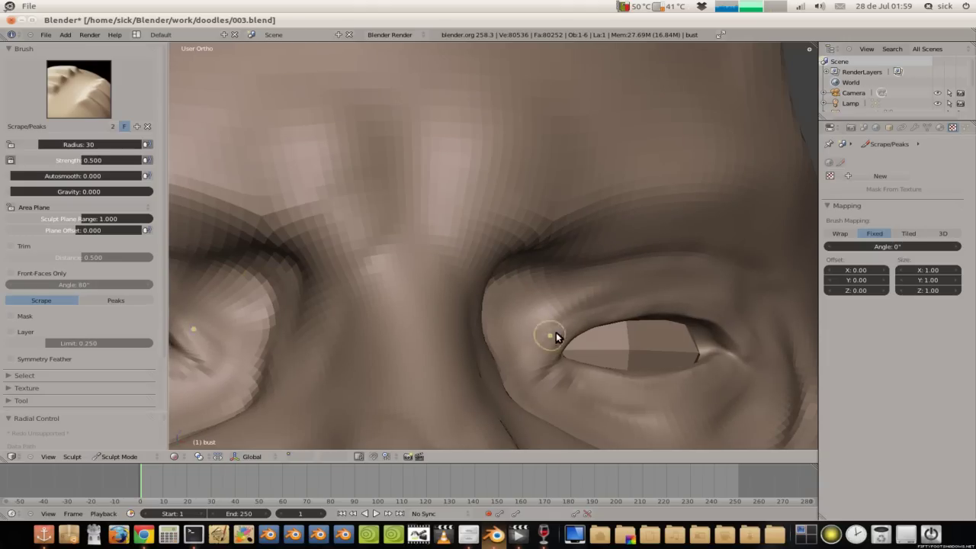
left_click(78, 89)
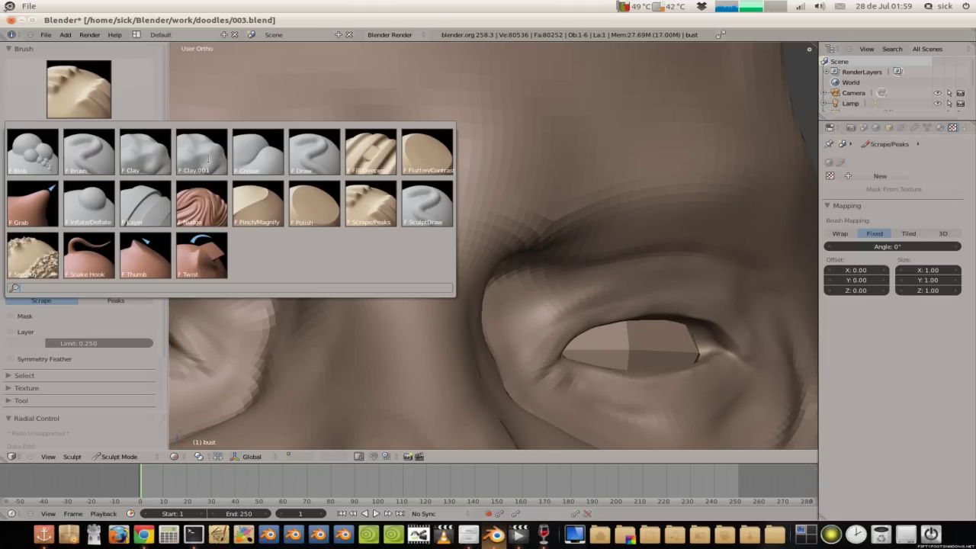
Step: Switch to the Crease brush in Subtract mode with radius 13
left_click(256, 163)
mouse_move(460, 225)
middle_mouse_down()
mouse_move(514, 235)
mouse_move(552, 291)
middle_mouse_up()
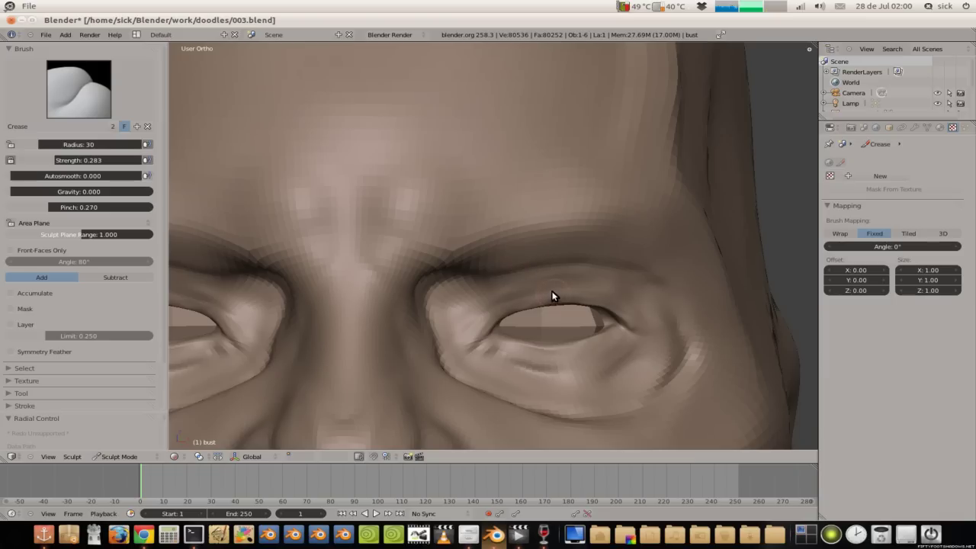
left_click(111, 277)
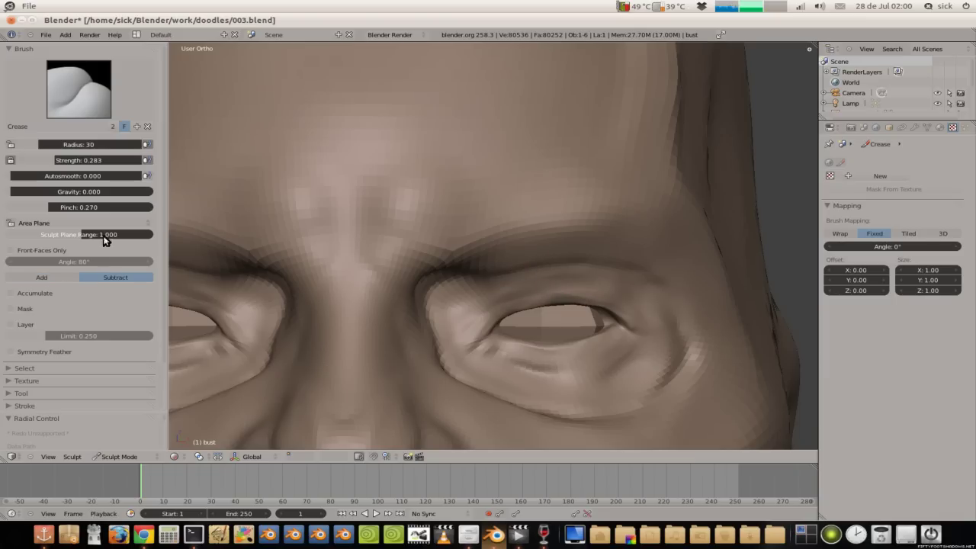
left_click(89, 146)
type("13")
key("Return")
Step: Cut creases along the upper and lower eyelids
scroll(483, 280, "up", 2)
mouse_move(471, 288)
left_mouse_down()
mouse_move(495, 290)
mouse_move(456, 294)
left_mouse_up()
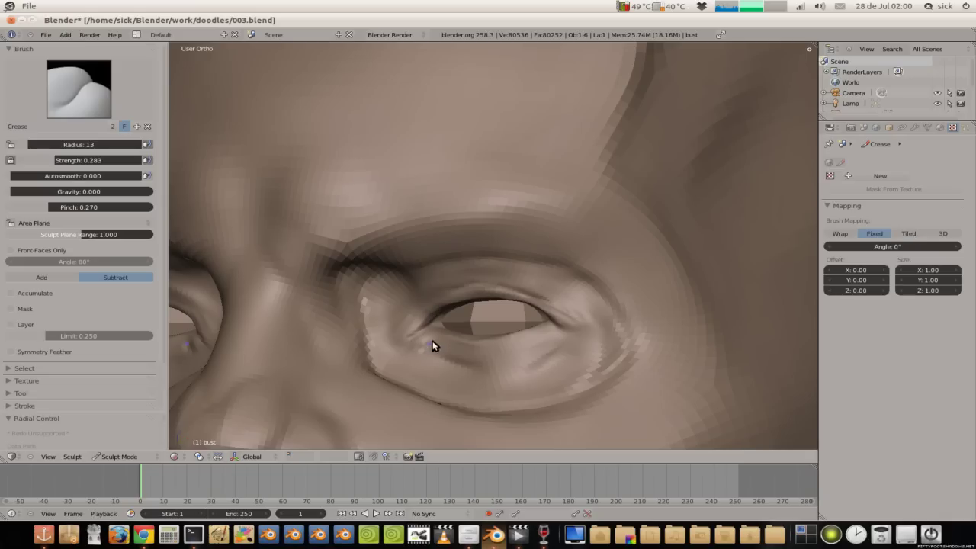
left_click_drag(463, 344, 546, 329)
scroll(503, 274, "down", 6)
mouse_move(453, 227)
middle_mouse_down()
mouse_move(462, 246)
mouse_move(442, 226)
mouse_move(472, 254)
middle_mouse_up()
scroll(471, 254, "down", 2)
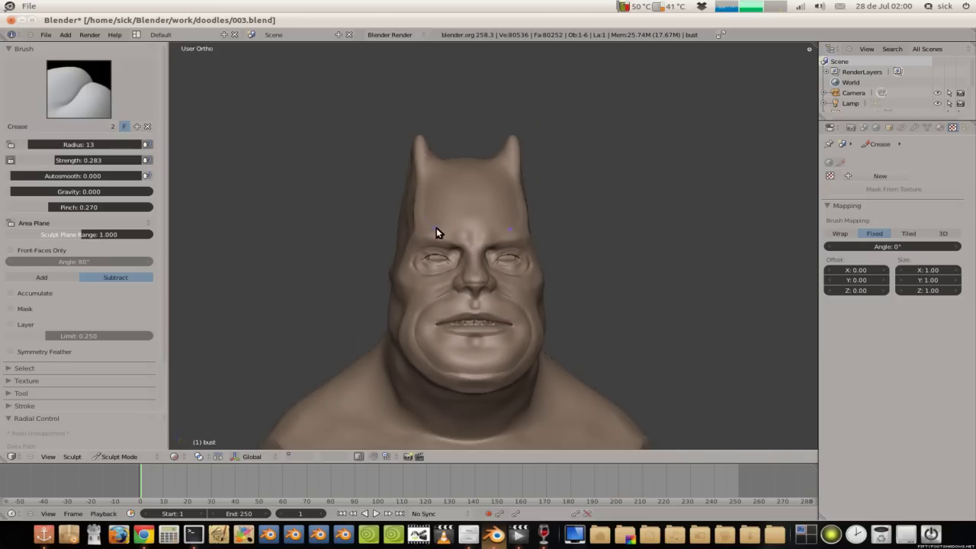
scroll(435, 217, "down", 1)
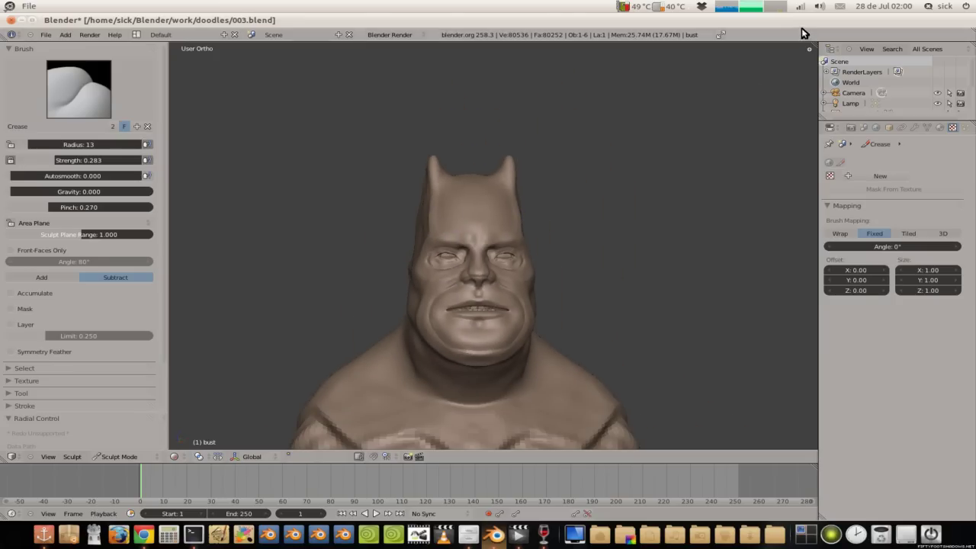
left_click(820, 6)
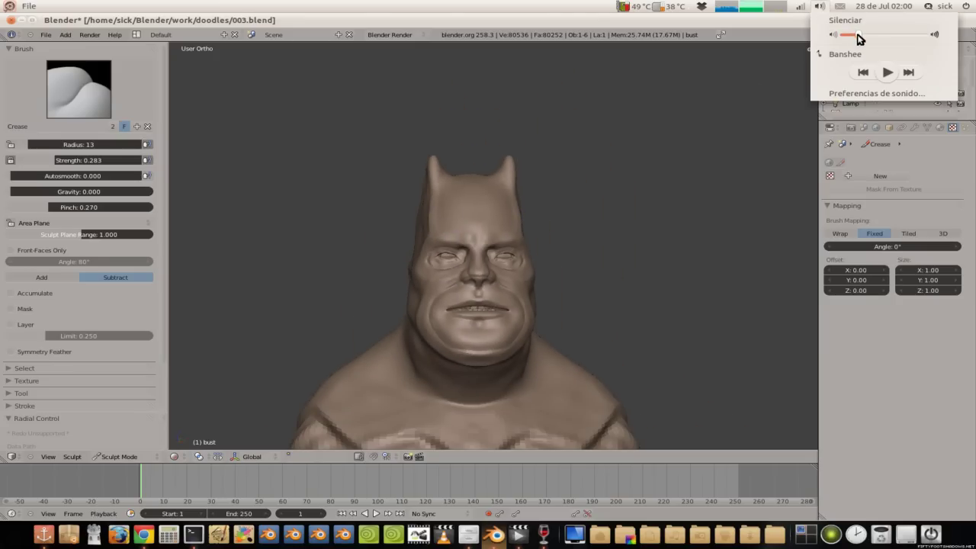
left_click(819, 6)
mouse_move(500, 200)
middle_mouse_down()
mouse_move(497, 221)
mouse_move(415, 227)
mouse_move(527, 297)
middle_mouse_up()
scroll(526, 296, "down", 3)
mouse_move(487, 251)
middle_mouse_down()
mouse_move(458, 207)
mouse_move(550, 222)
middle_mouse_up()
scroll(543, 224, "up", 1)
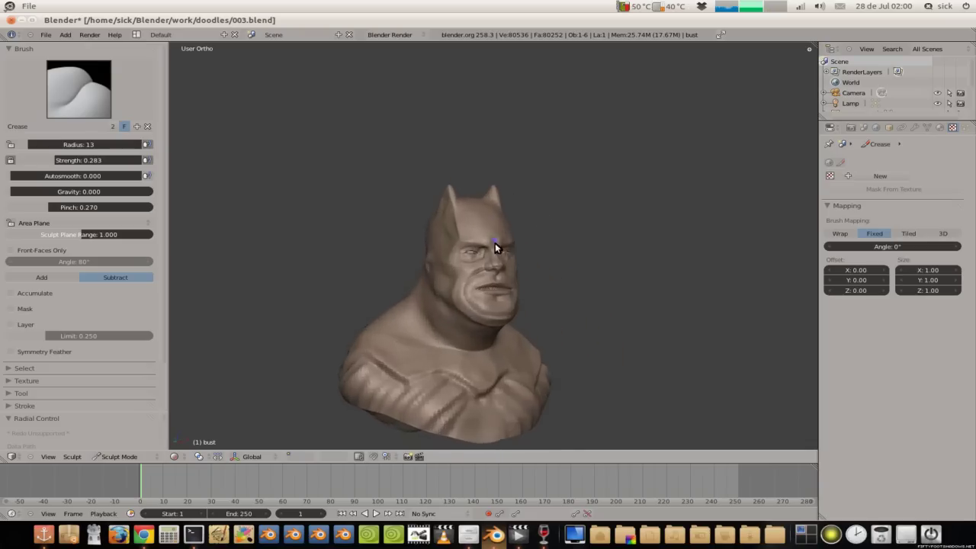
scroll(494, 242, "up", 3)
mouse_move(514, 311)
middle_mouse_down()
mouse_move(463, 235)
mouse_move(432, 233)
middle_mouse_up()
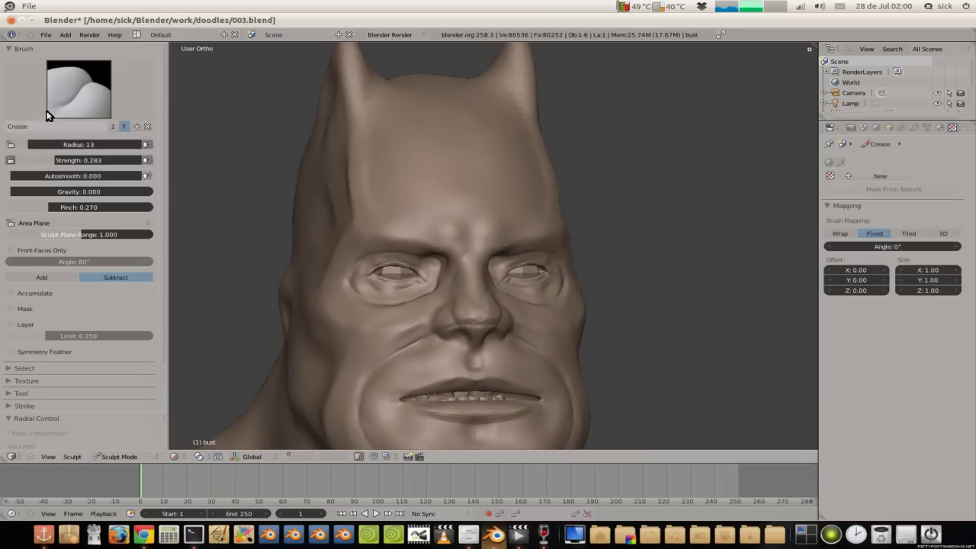
Step: Switch back to the Clay.001 brush and zoom in on the eyes
left_click(80, 89)
left_click(213, 161)
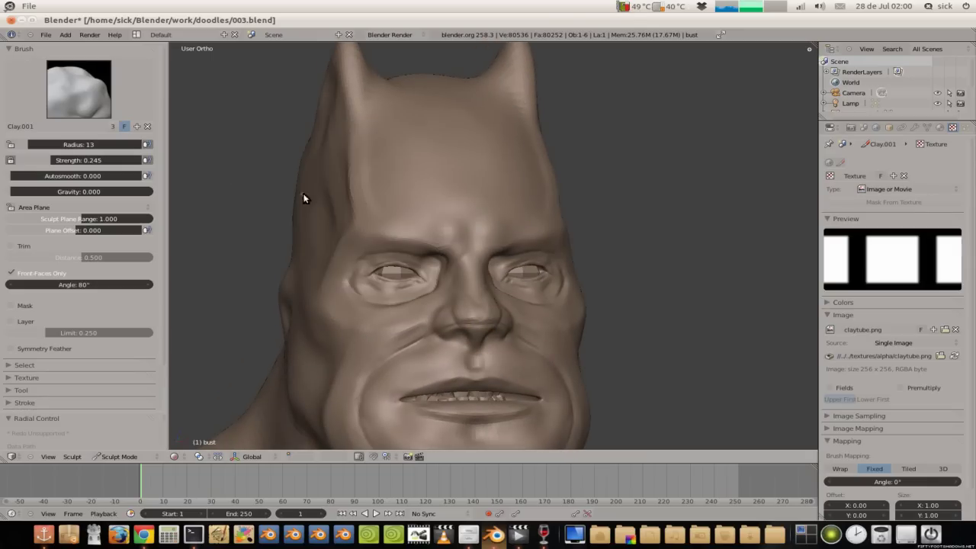
scroll(365, 227, "up", 4)
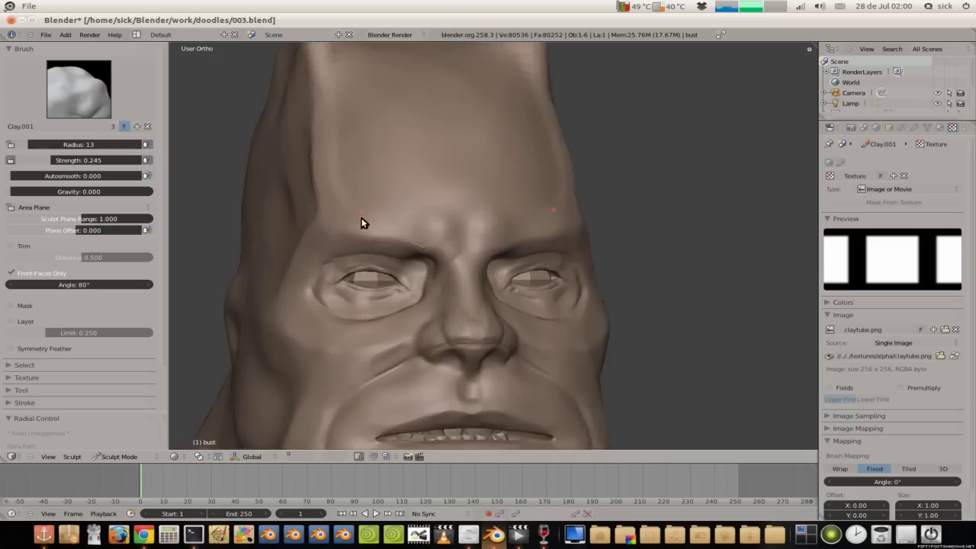
scroll(361, 220, "up", 2)
scroll(357, 271, "up", 1)
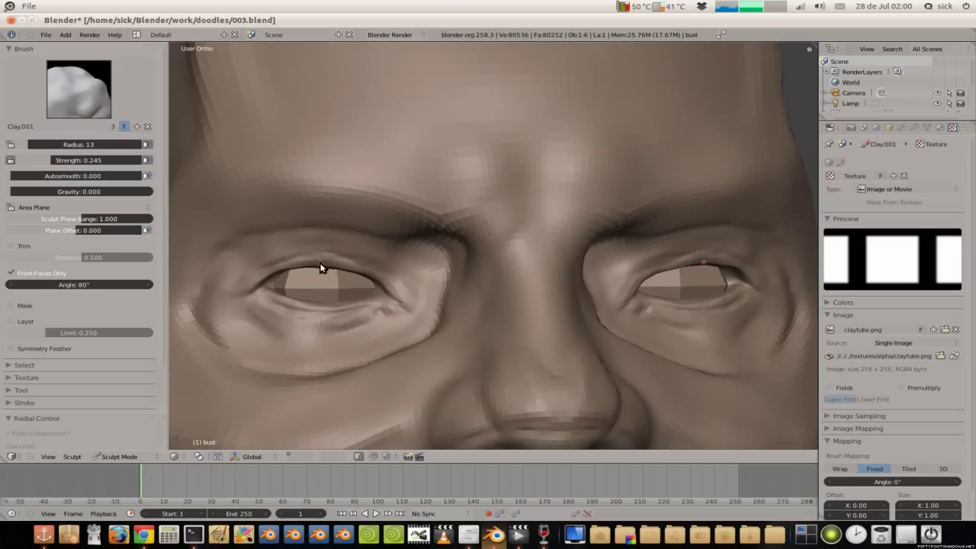
scroll(313, 240, "down", 1)
Step: Build up the upper and lower eyelids, mirrored on both eyes
left_click_drag(342, 262, 410, 291)
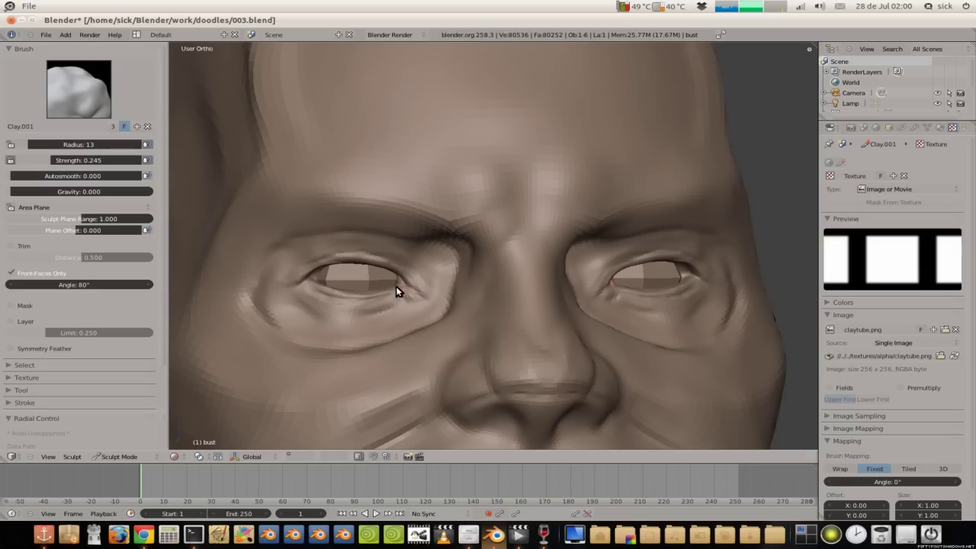
left_click_drag(389, 295, 343, 294)
middle_click_drag(326, 270, 296, 235)
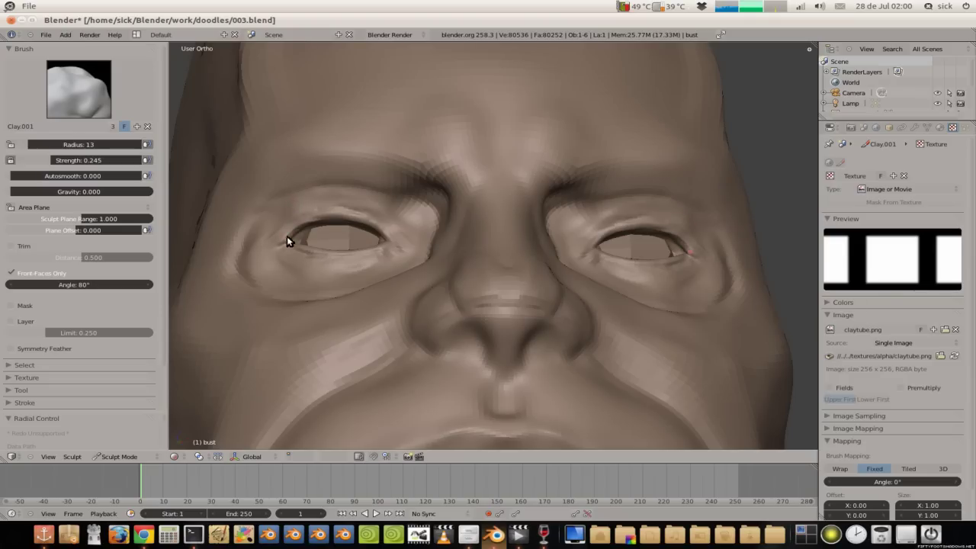
mouse_move(312, 221)
left_mouse_down()
mouse_move(375, 226)
mouse_move(312, 221)
left_mouse_up()
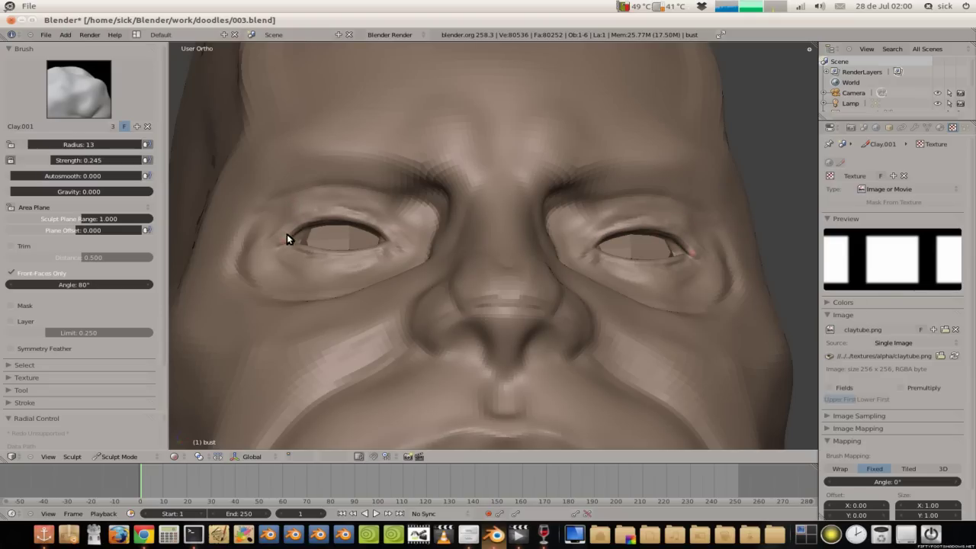
mouse_move(322, 216)
middle_mouse_down()
mouse_move(369, 275)
mouse_move(466, 275)
middle_mouse_up()
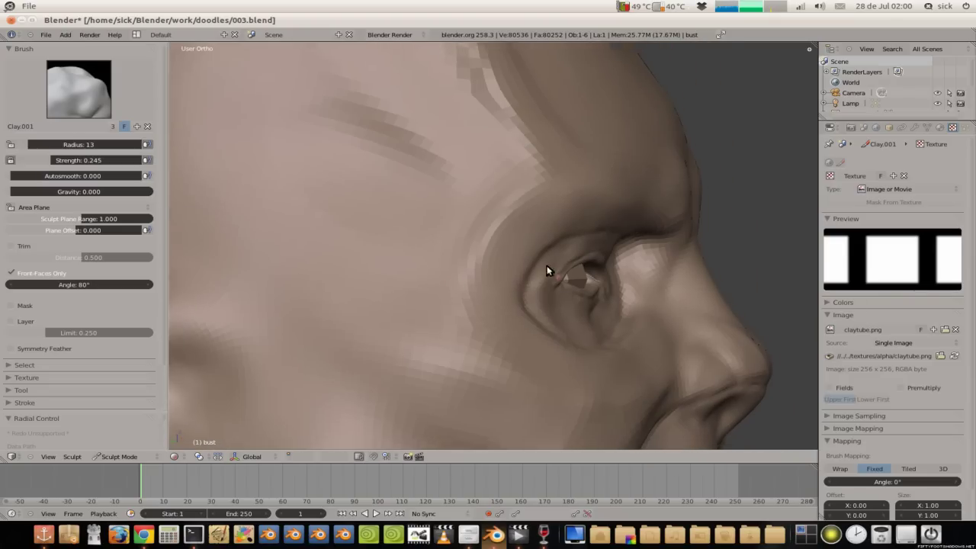
middle_click_drag(547, 266, 439, 225)
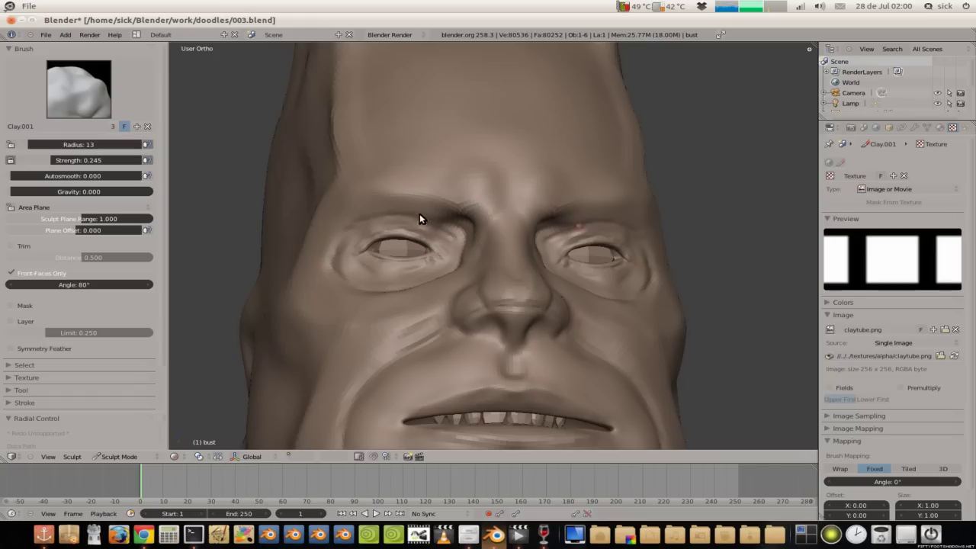
Step: Enlarge the Clay.001 radius to 29 and review the eyes from front and side
key("f")
left_click(440, 237)
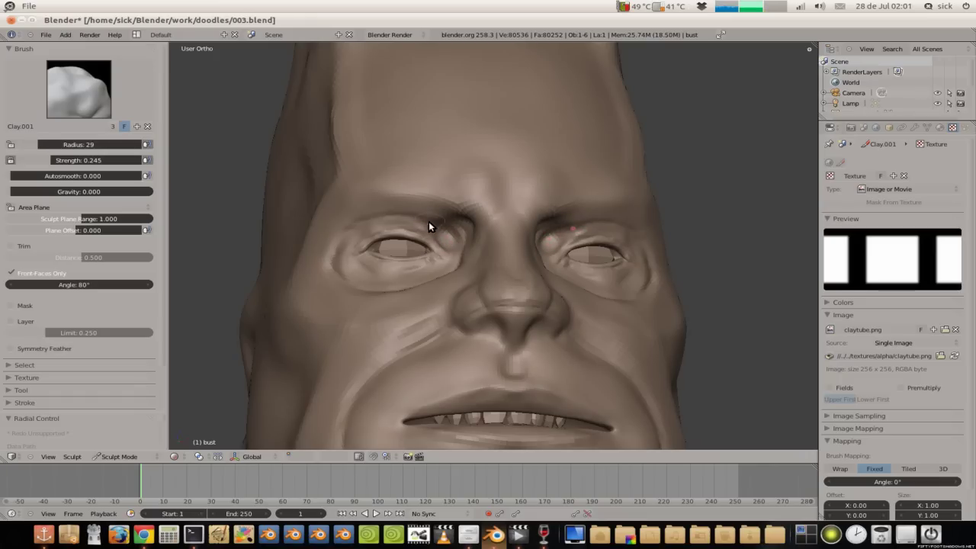
mouse_move(409, 223)
middle_mouse_down()
mouse_move(450, 226)
mouse_move(486, 303)
mouse_move(509, 324)
mouse_move(414, 240)
mouse_move(435, 276)
middle_mouse_up()
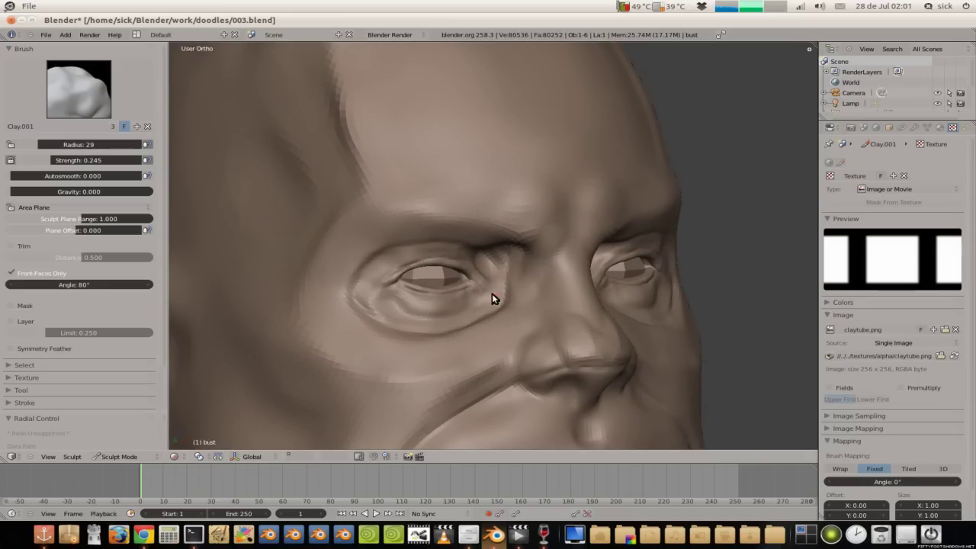
middle_click_drag(469, 244, 532, 316)
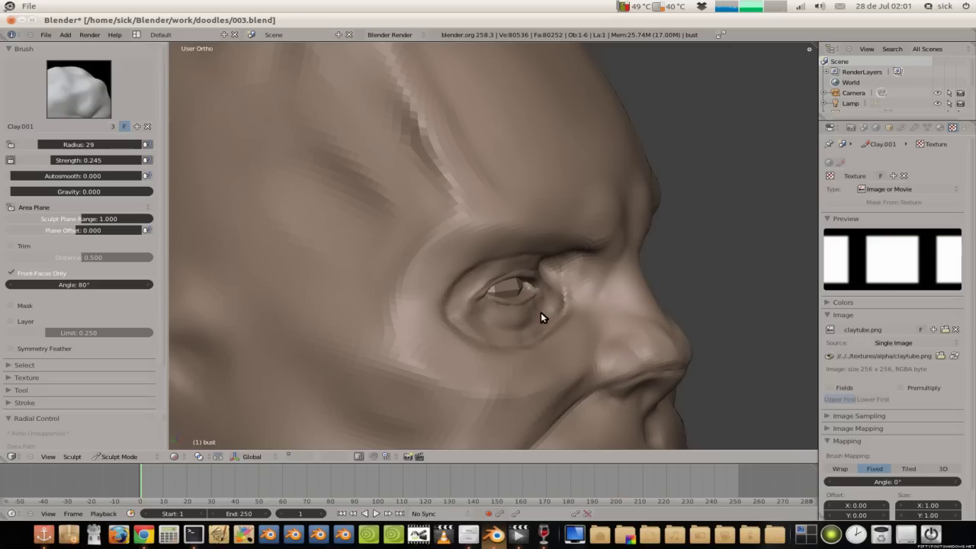
middle_click_drag(537, 319, 349, 282)
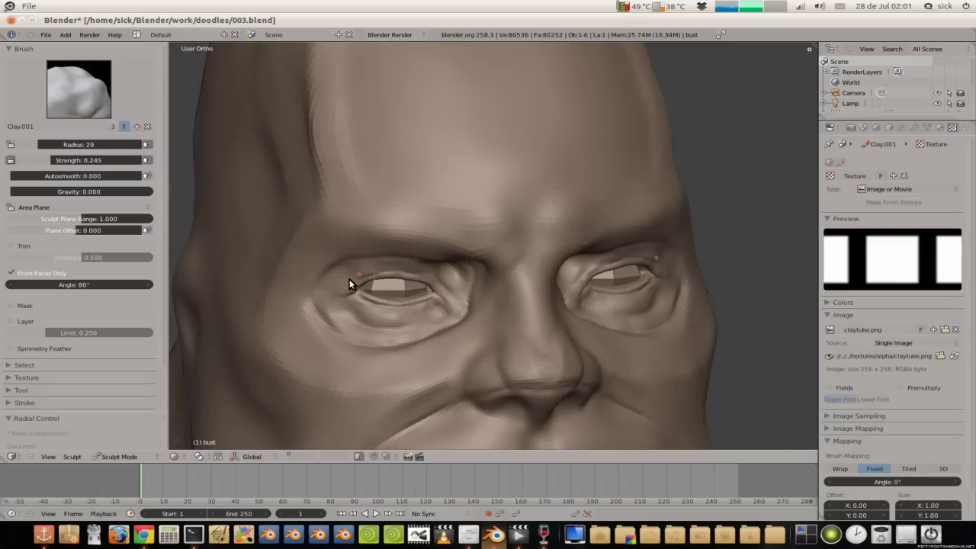
scroll(343, 275, "down", 2)
scroll(379, 260, "down", 2)
scroll(393, 259, "down", 2)
mouse_move(394, 255)
middle_mouse_down()
mouse_move(401, 277)
mouse_move(409, 255)
middle_mouse_up()
scroll(396, 253, "up", 1)
scroll(374, 290, "up", 5)
mouse_move(358, 325)
middle_mouse_down()
mouse_move(319, 243)
mouse_move(363, 235)
middle_mouse_up()
scroll(358, 239, "down", 1)
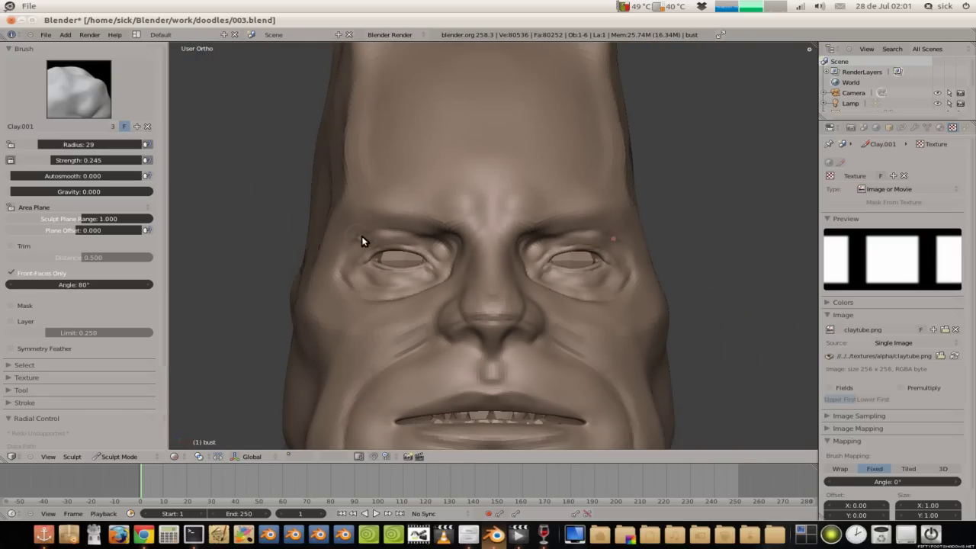
middle_click_drag(353, 253, 417, 257)
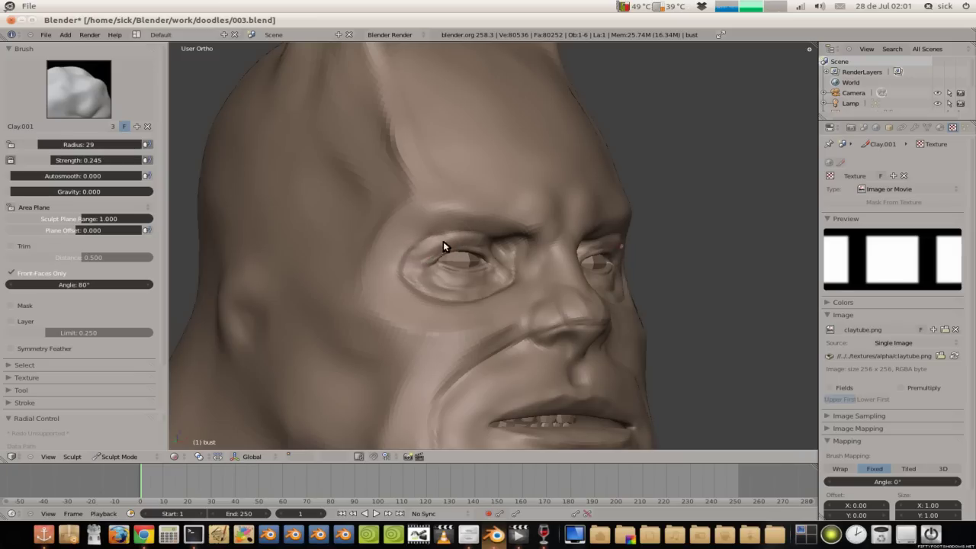
mouse_move(425, 255)
middle_mouse_down()
mouse_move(499, 255)
mouse_move(419, 207)
middle_mouse_up()
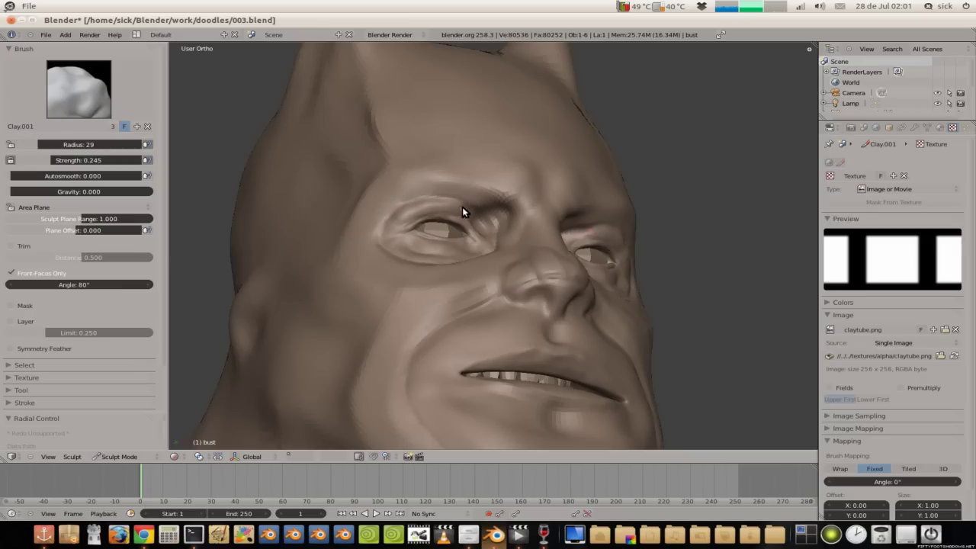
mouse_move(414, 212)
middle_mouse_down()
mouse_move(497, 239)
mouse_move(485, 222)
mouse_move(224, 192)
middle_mouse_up()
Step: Flatten the inner upper eyelid with the Scrape/Peaks brush
left_click(67, 89)
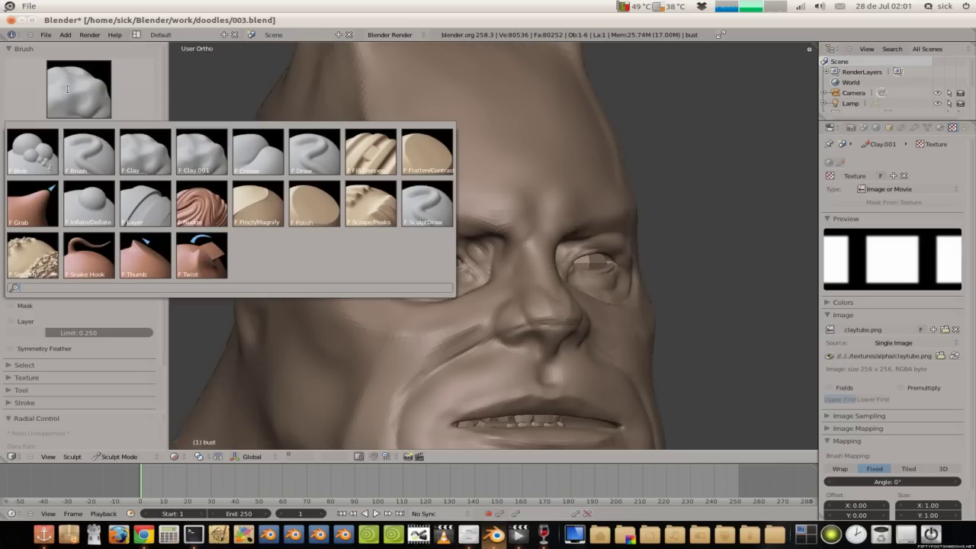
left_click(371, 203)
middle_click_drag(394, 218, 460, 265)
left_click_drag(450, 267, 436, 273)
scroll(414, 243, "up", 1)
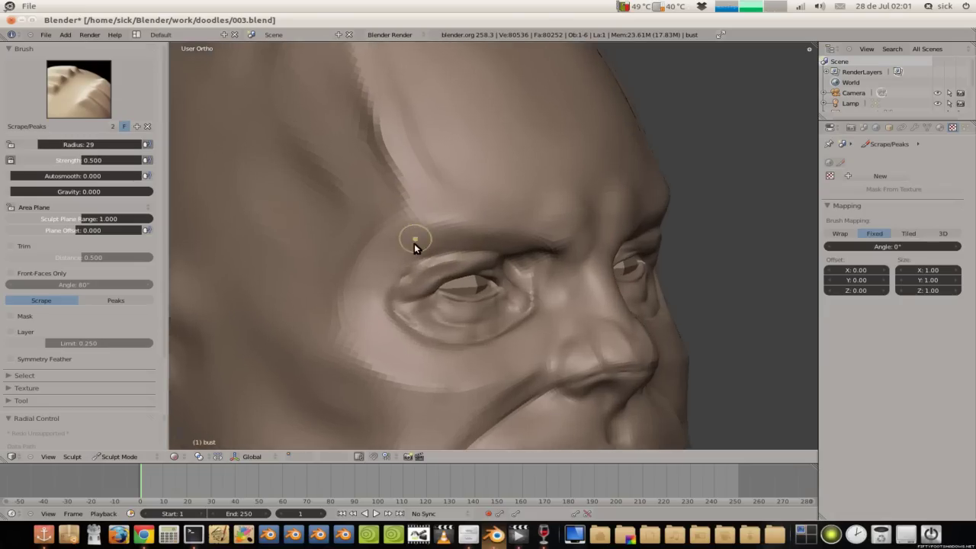
scroll(428, 264, "up", 1)
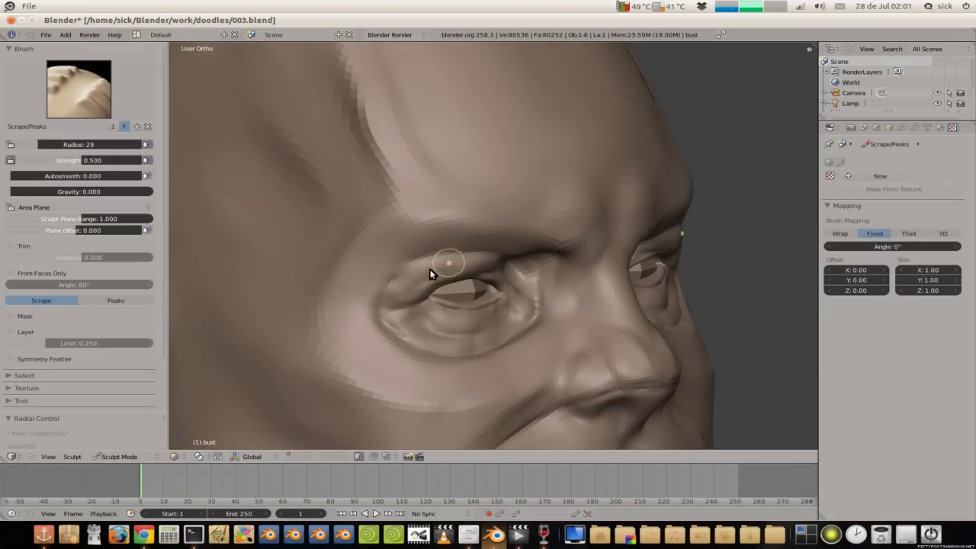
scroll(458, 266, "down", 2)
middle_click_drag(457, 266, 383, 212)
key("KP_6")
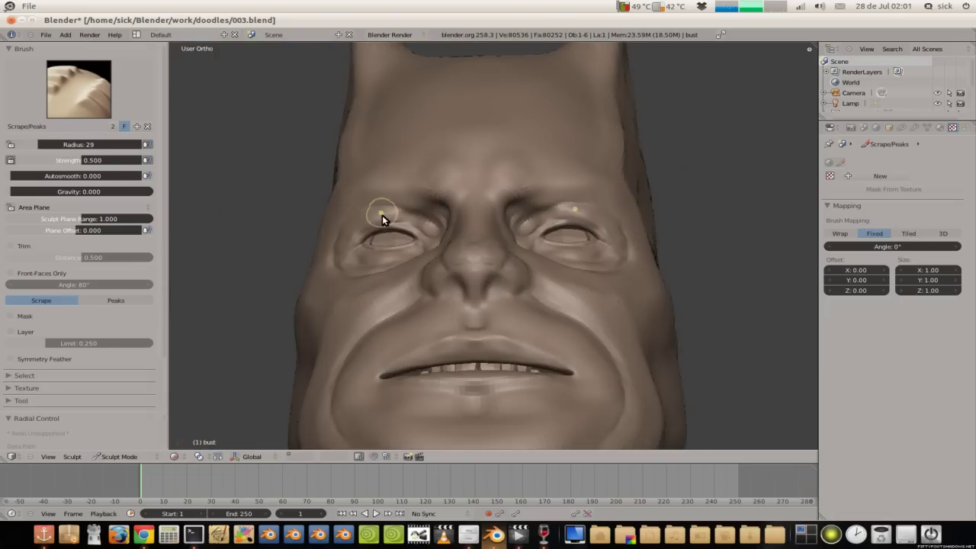
key("KP_8")
key("KP_4")
Step: Switch back to the Clay.001 brush and save the bust as 003.blend
left_click(101, 97)
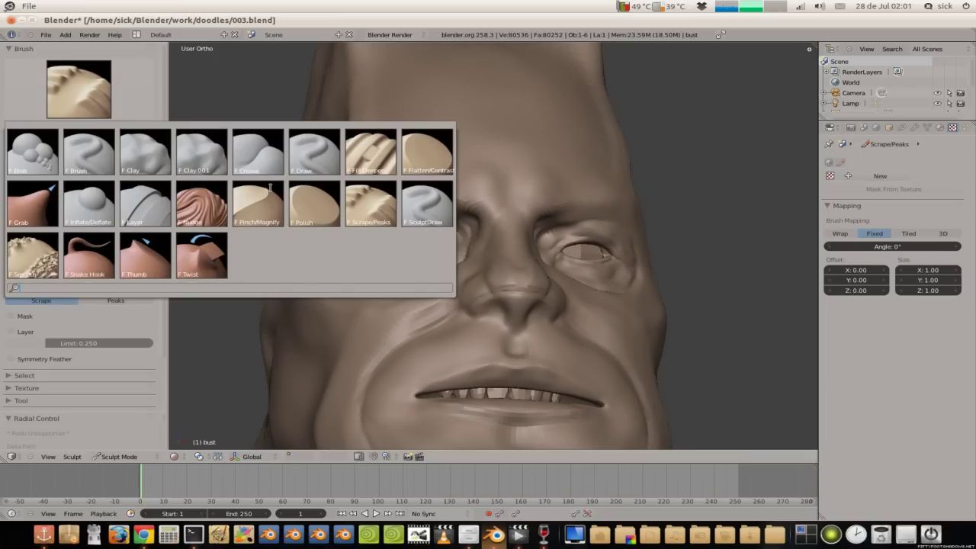
left_click(193, 156)
scroll(327, 220, "up", 3)
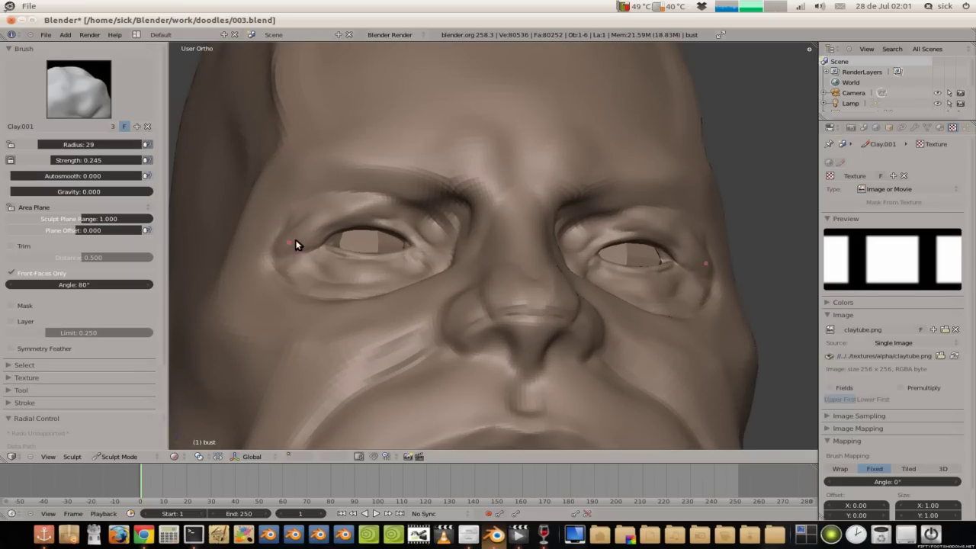
mouse_move(343, 222)
middle_mouse_down()
mouse_move(320, 200)
mouse_move(402, 241)
mouse_move(464, 307)
middle_mouse_up()
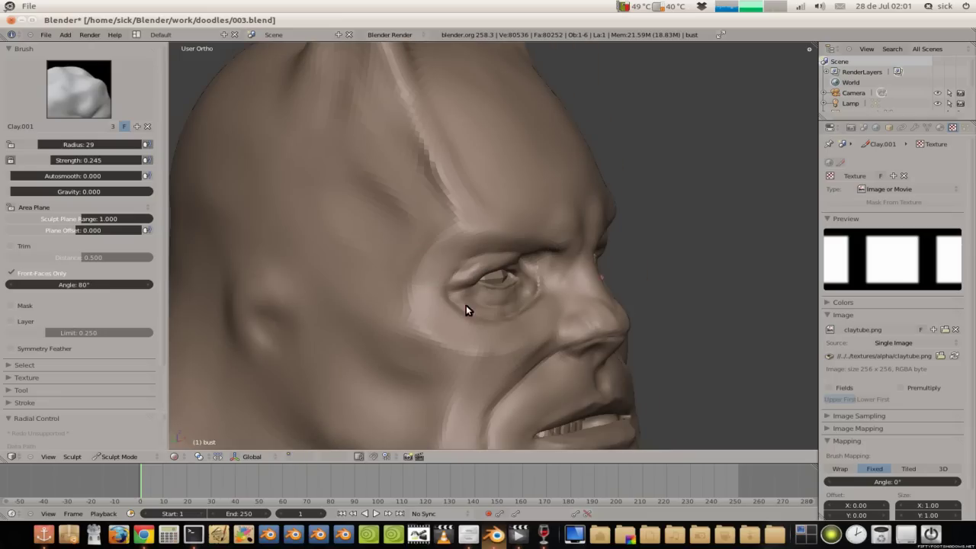
middle_click_drag(429, 260, 463, 273)
scroll(463, 273, "down", 5)
mouse_move(394, 209)
middle_mouse_down()
mouse_move(444, 273)
mouse_move(366, 268)
mouse_move(383, 272)
mouse_move(403, 214)
mouse_move(392, 220)
middle_mouse_up()
key("ctrl+s")
key("Return")
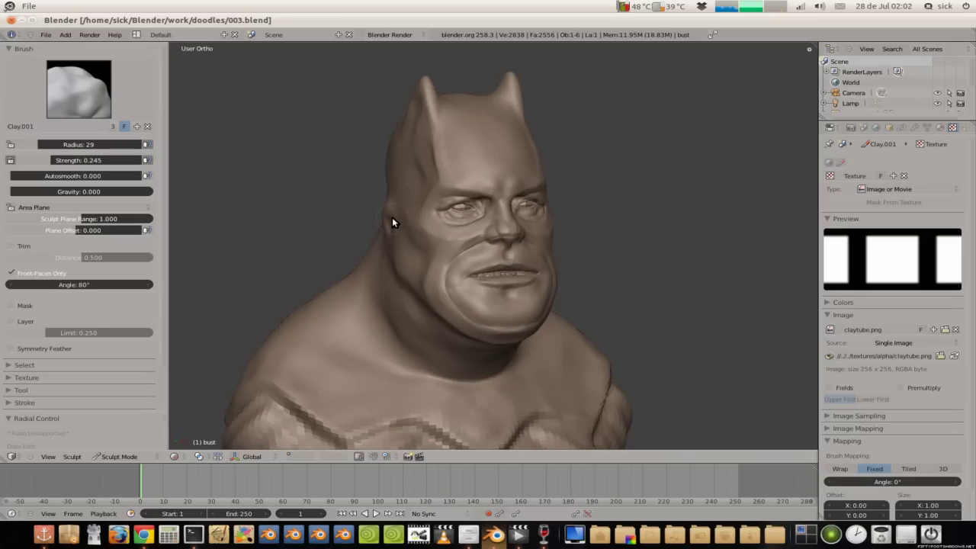
Step: Subdivide the bust's Multires modifier to sculpt level 4
left_click(914, 127)
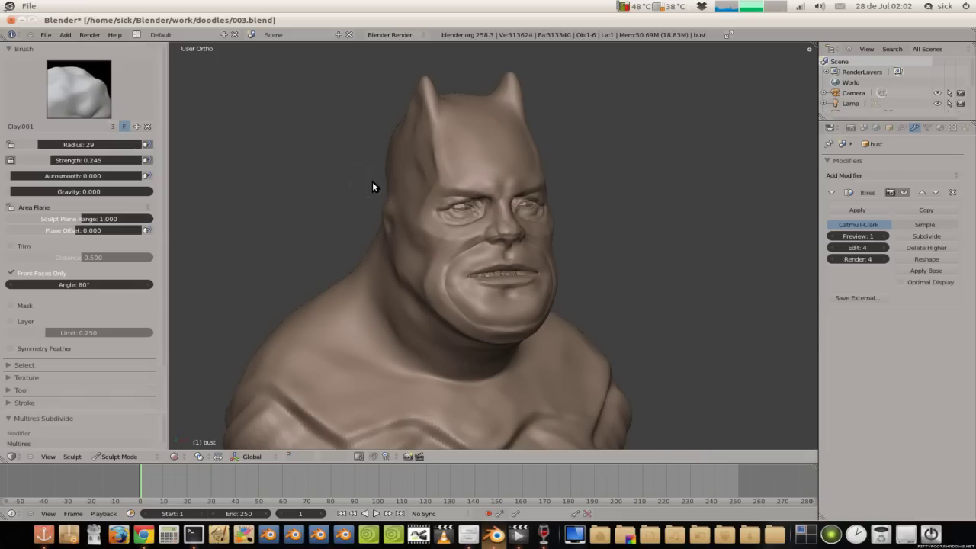
scroll(465, 175, "up", 3)
scroll(449, 214, "up", 3)
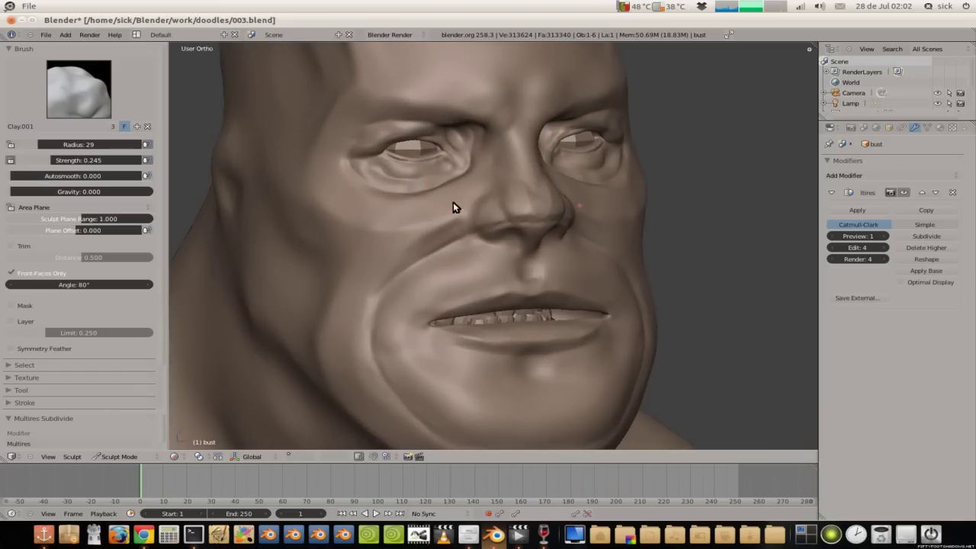
scroll(438, 204, "down", 2)
Step: Reshape the mouth corners with Clay.001, briefly smoothing with the Smooth brush
mouse_move(423, 202)
middle_mouse_down()
mouse_move(387, 201)
mouse_move(409, 208)
middle_mouse_up()
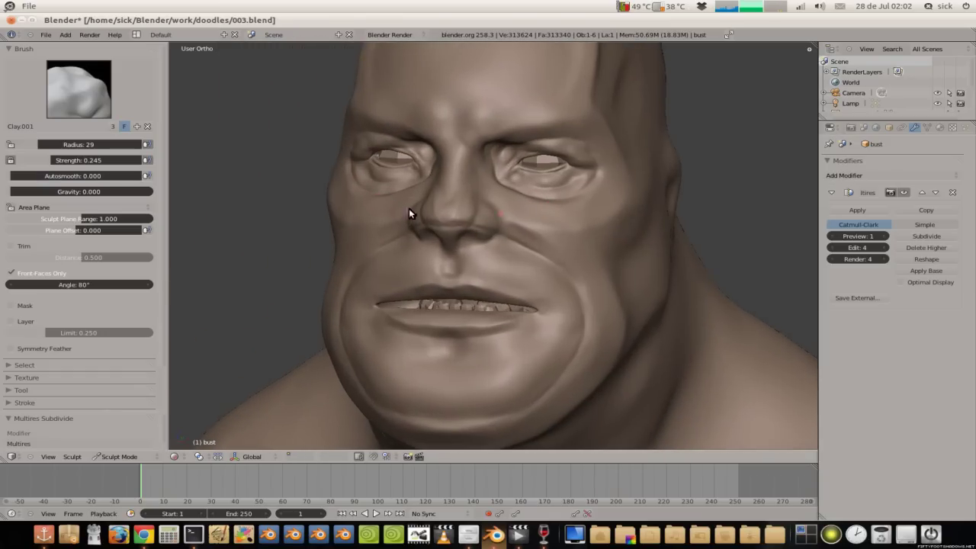
middle_click_drag(558, 302, 534, 286)
scroll(523, 279, "down", 2)
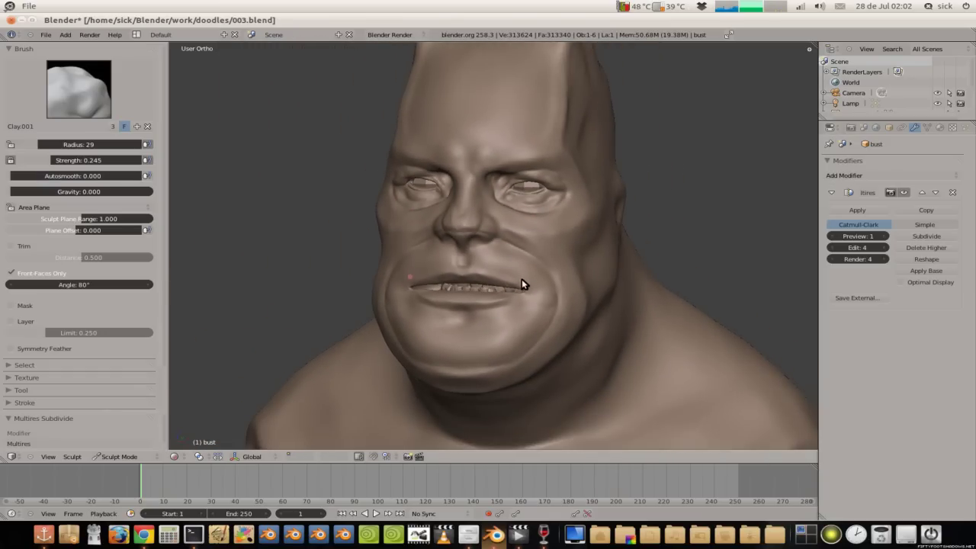
scroll(523, 279, "up", 2)
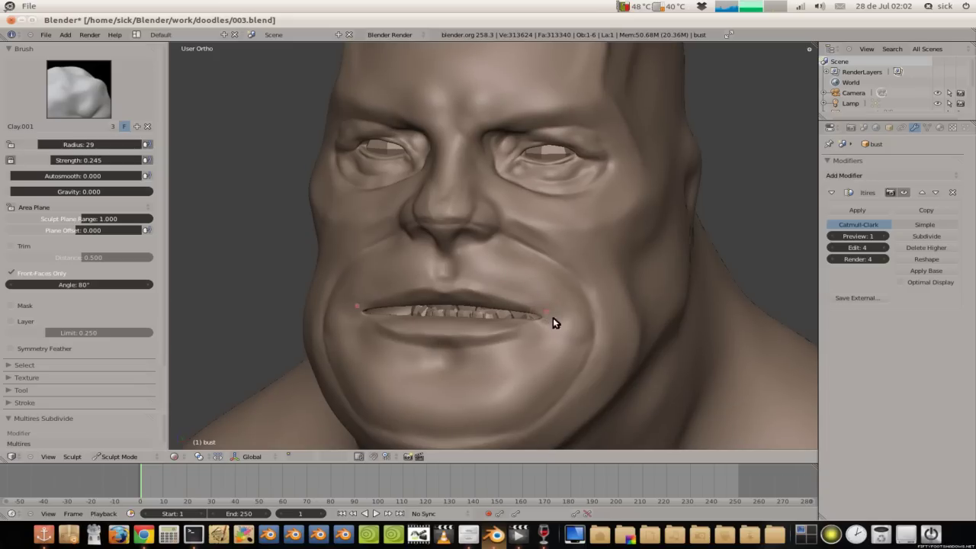
left_click_drag(537, 305, 554, 321)
scroll(538, 272, "down", 2)
key("s")
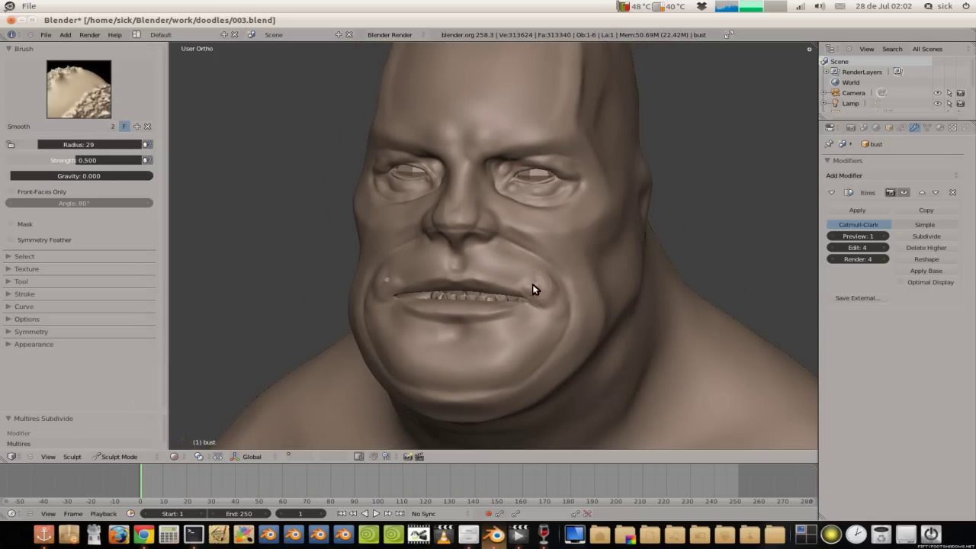
key("c")
scroll(501, 267, "down", 1)
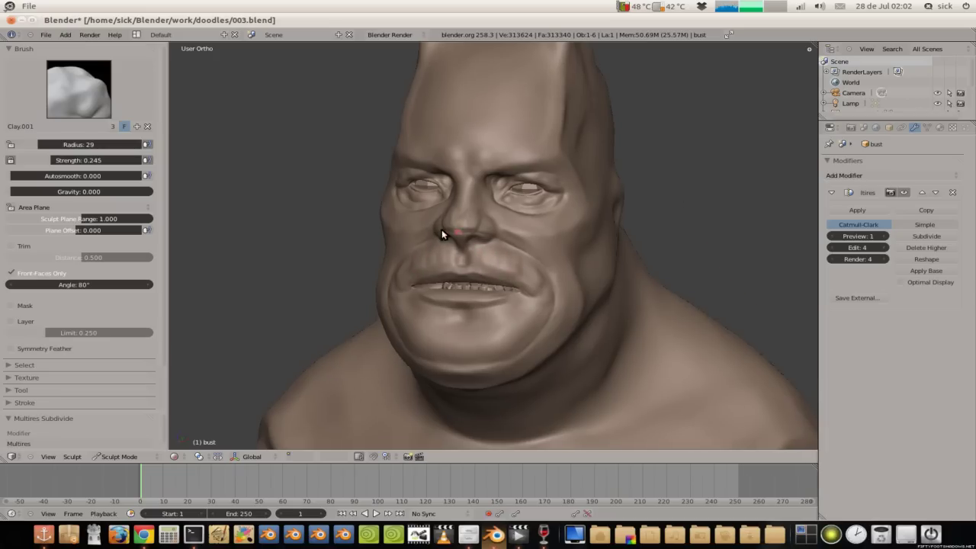
Step: Build up and smooth the lower lip and the area beneath it, alternating Clay.001 and Smooth
middle_click_drag(441, 231, 480, 263)
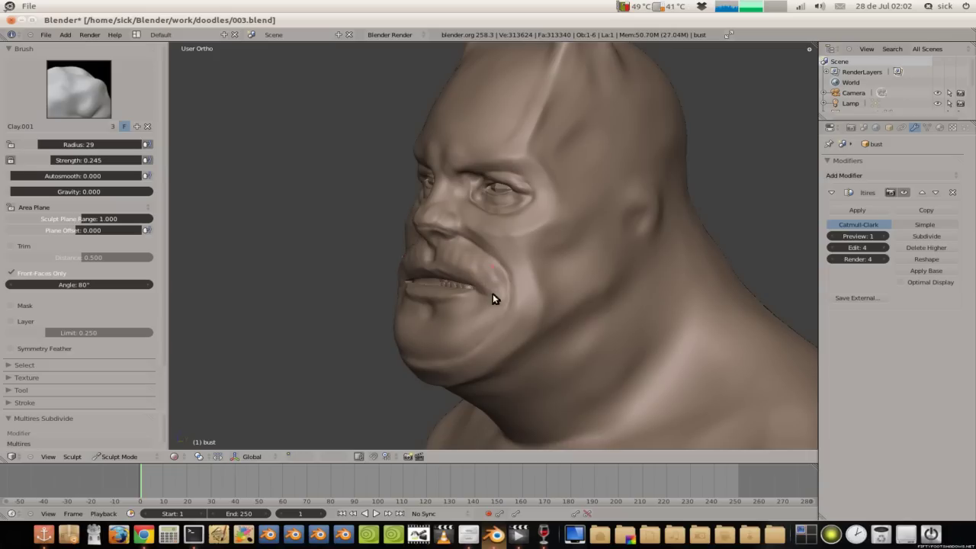
key("s")
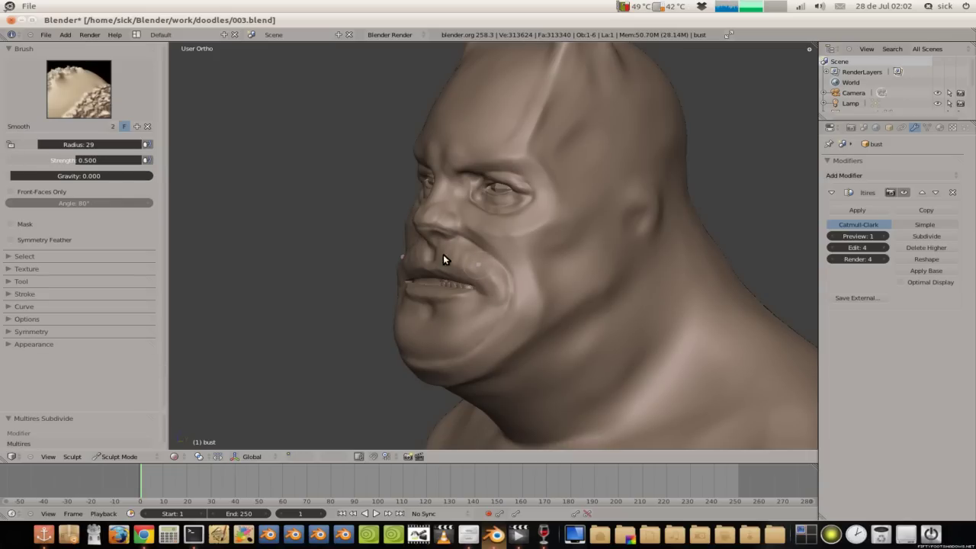
key("c")
mouse_move(490, 247)
middle_mouse_down()
mouse_move(476, 290)
mouse_move(497, 297)
mouse_move(359, 183)
mouse_move(414, 183)
middle_mouse_up()
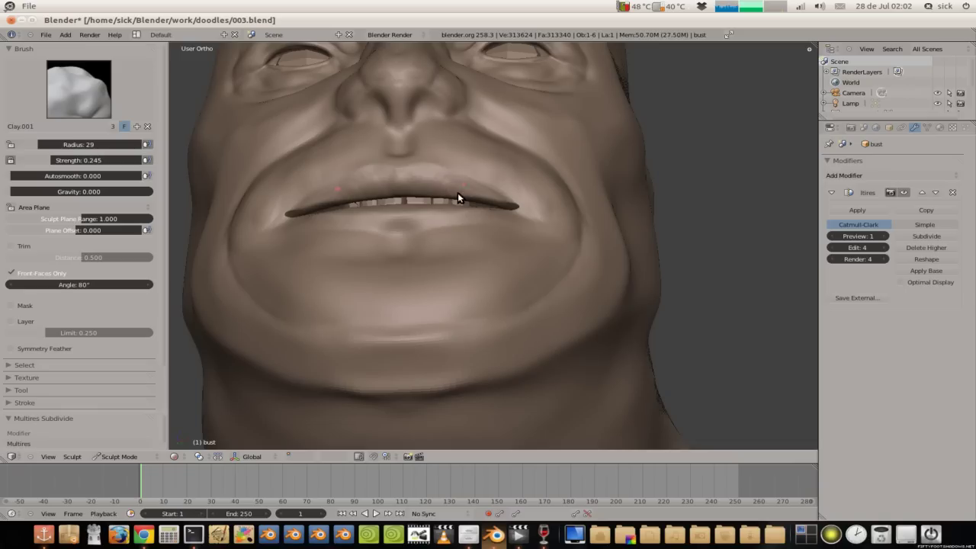
mouse_move(442, 187)
middle_mouse_down()
mouse_move(458, 261)
mouse_move(437, 311)
middle_mouse_up()
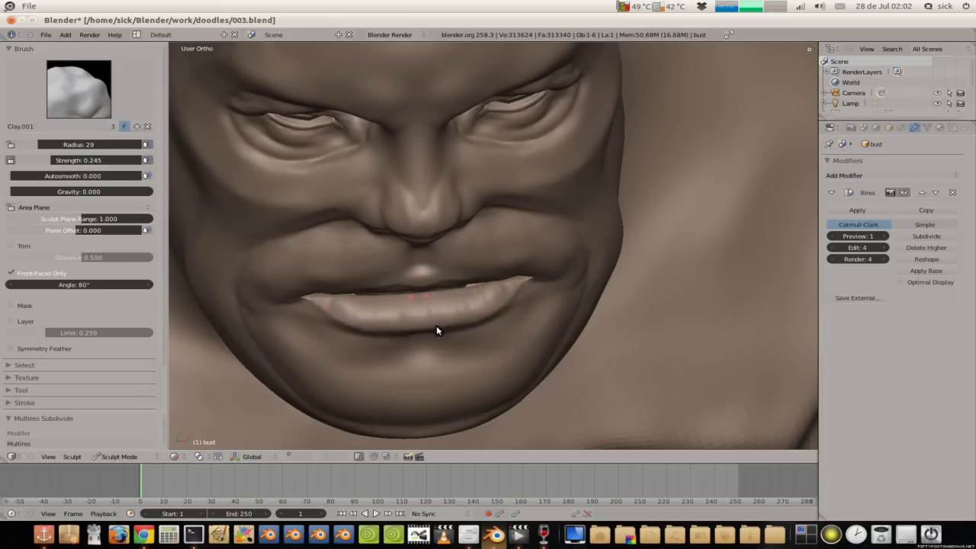
mouse_move(427, 307)
middle_mouse_down()
mouse_move(368, 216)
mouse_move(375, 267)
middle_mouse_up()
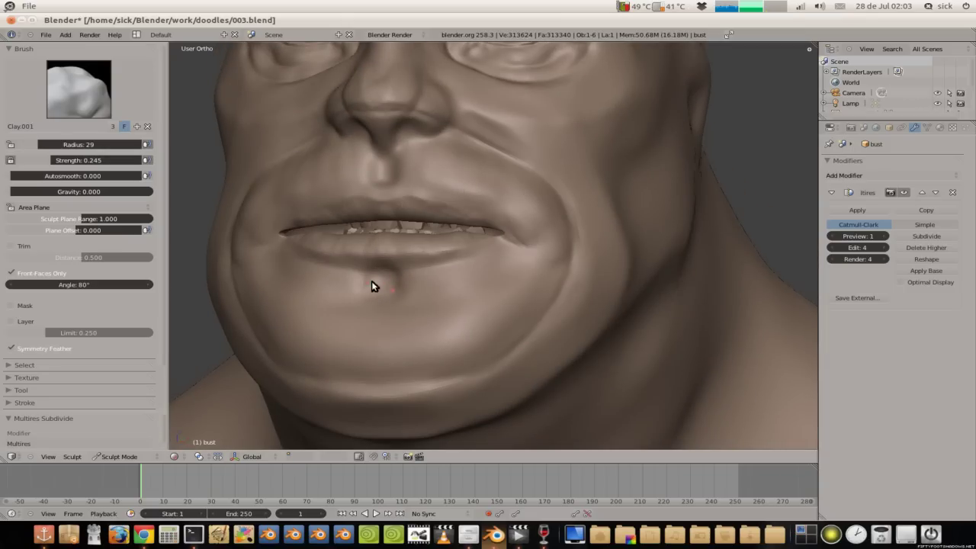
scroll(401, 229, "down", 2)
scroll(418, 246, "down", 1)
scroll(457, 282, "down", 1)
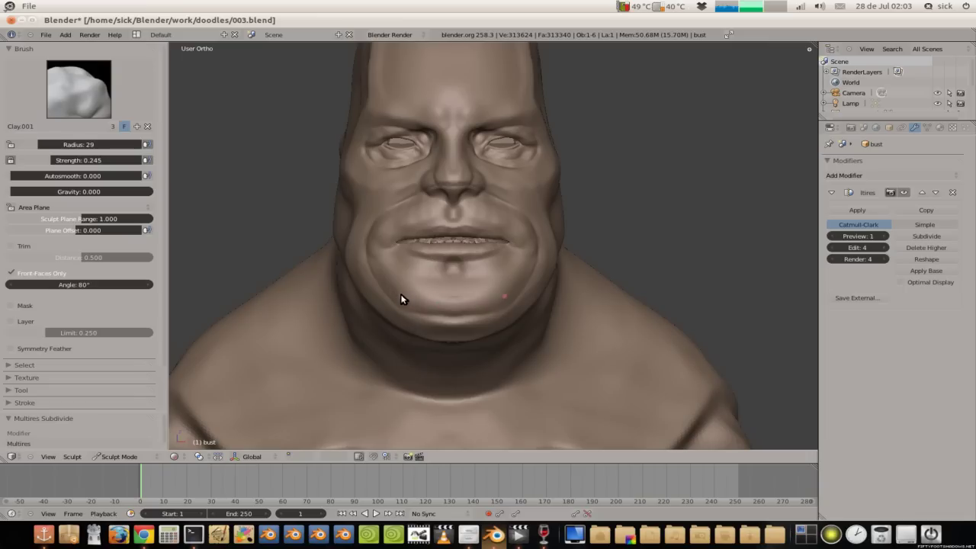
key("s")
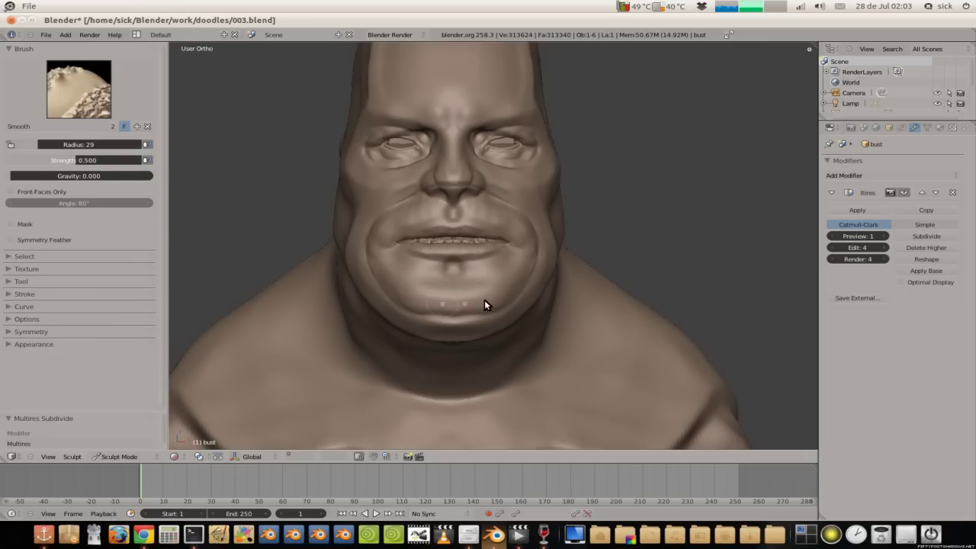
key("c")
scroll(83, 152, "down", 2)
Step: Select the Clay.001 brush and collapse the tool settings section
left_click(21, 343)
left_click(39, 347)
left_click(37, 338)
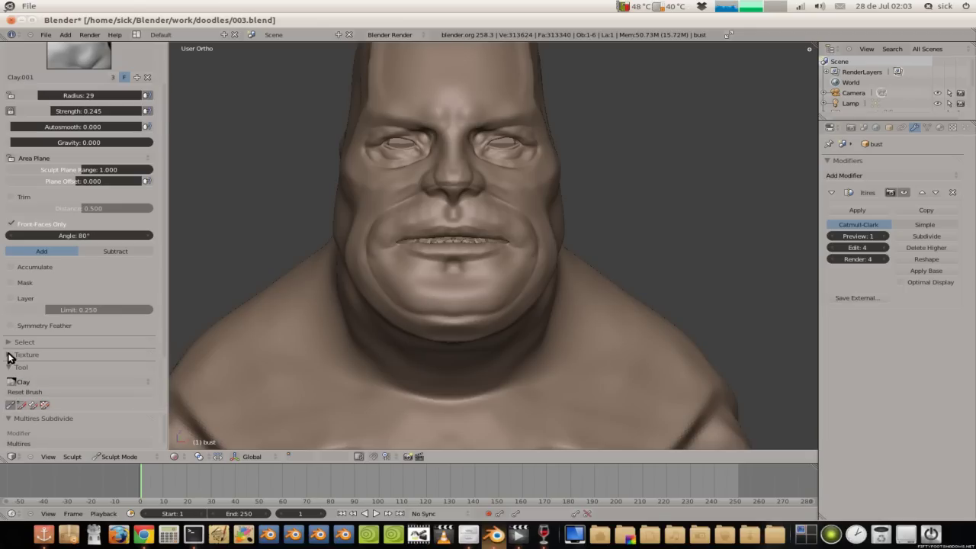
left_click(10, 367)
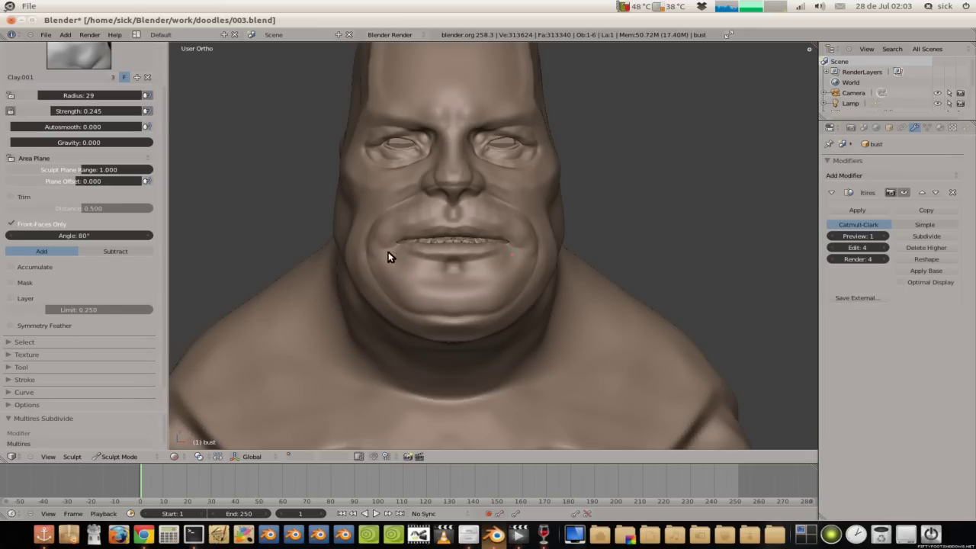
Step: Zoom and orbit to inspect the mouth from the bust's left side profile
scroll(377, 253, "up", 1)
scroll(336, 260, "up", 3)
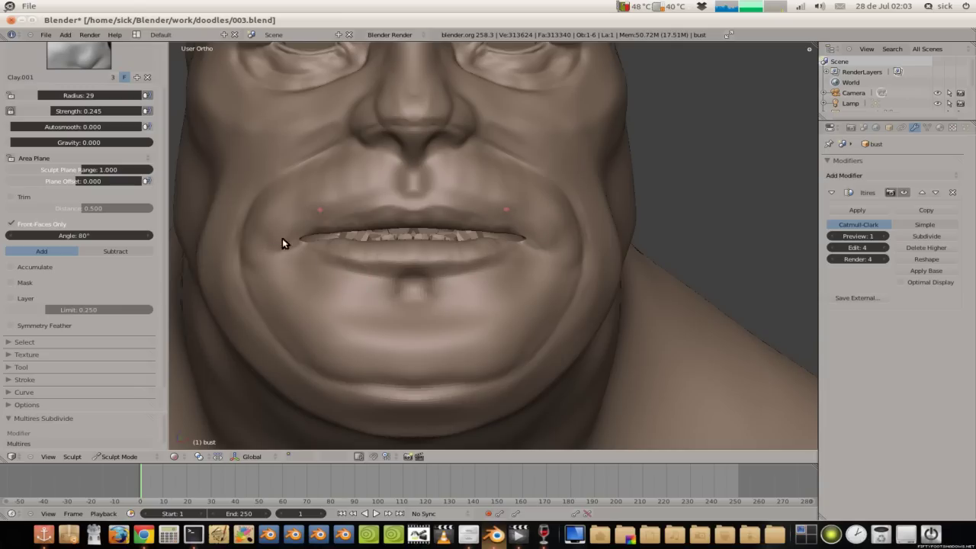
scroll(424, 231, "down", 2)
scroll(404, 220, "down", 2)
middle_click_drag(403, 220, 320, 235)
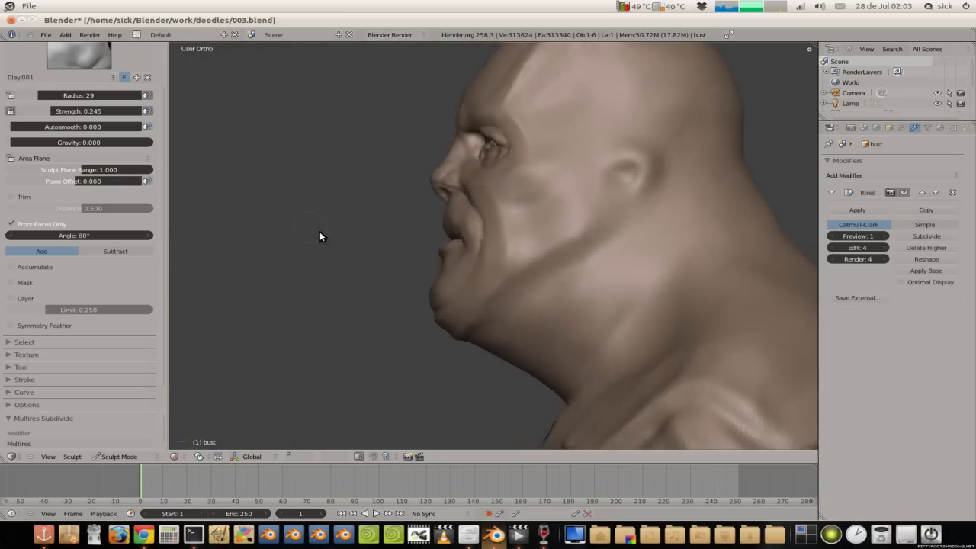
scroll(399, 234, "up", 3)
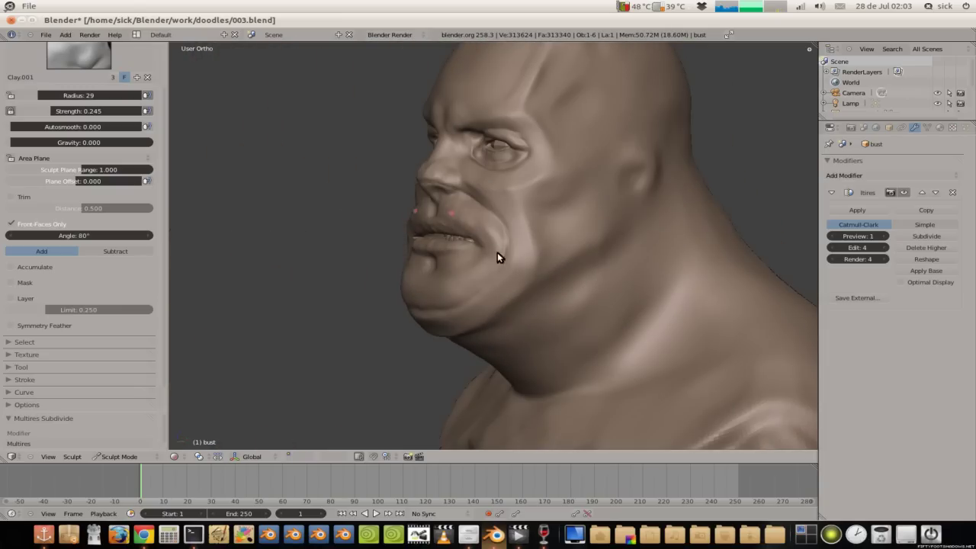
Step: Scrape the folds around the nose and mouth with Scrape/Peaks, briefly toggling Smooth
left_click(79, 61)
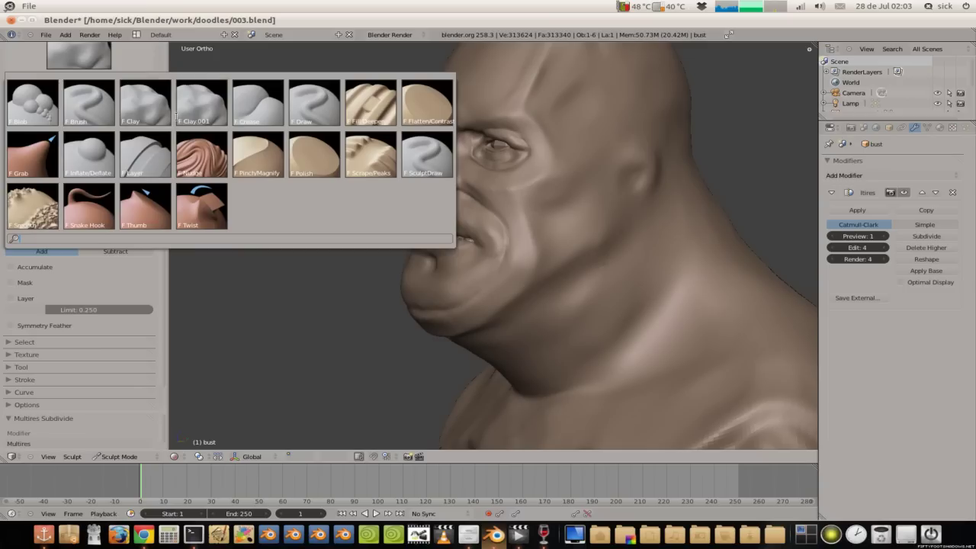
left_click(358, 164)
mouse_move(427, 228)
left_mouse_down()
mouse_move(456, 204)
mouse_move(460, 211)
mouse_move(449, 209)
mouse_move(493, 227)
mouse_move(455, 204)
left_mouse_up()
mouse_move(455, 204)
middle_mouse_down()
mouse_move(533, 179)
mouse_move(454, 223)
middle_mouse_up()
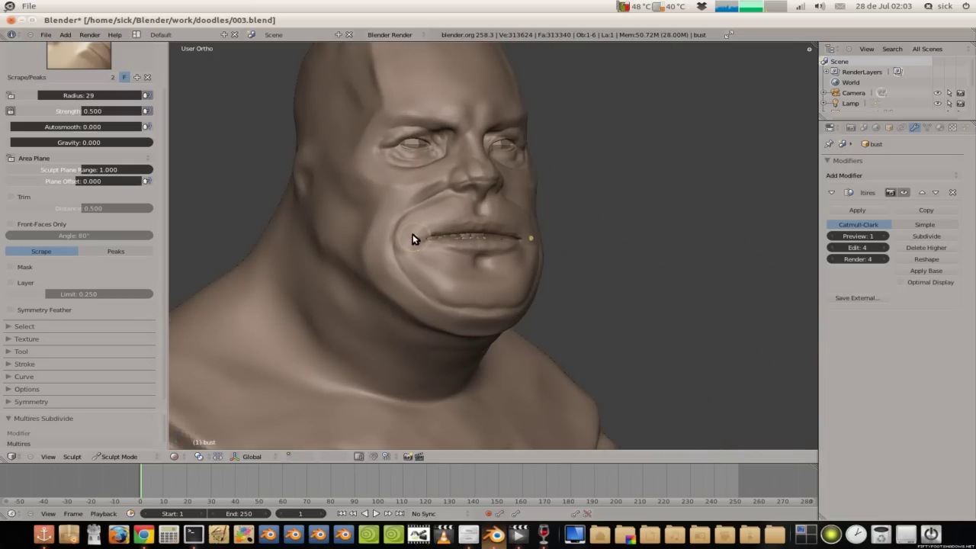
middle_click_drag(420, 178, 453, 190)
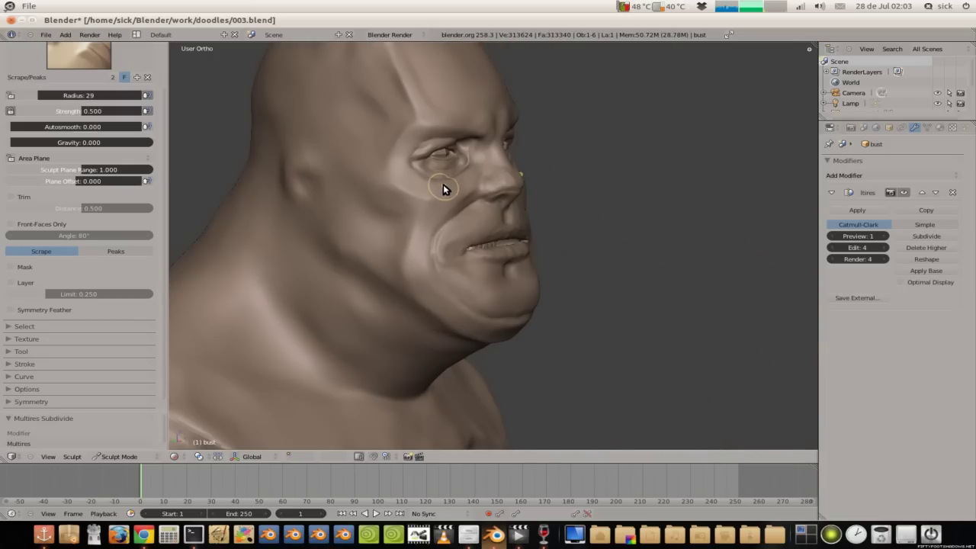
scroll(433, 221, "up", 3)
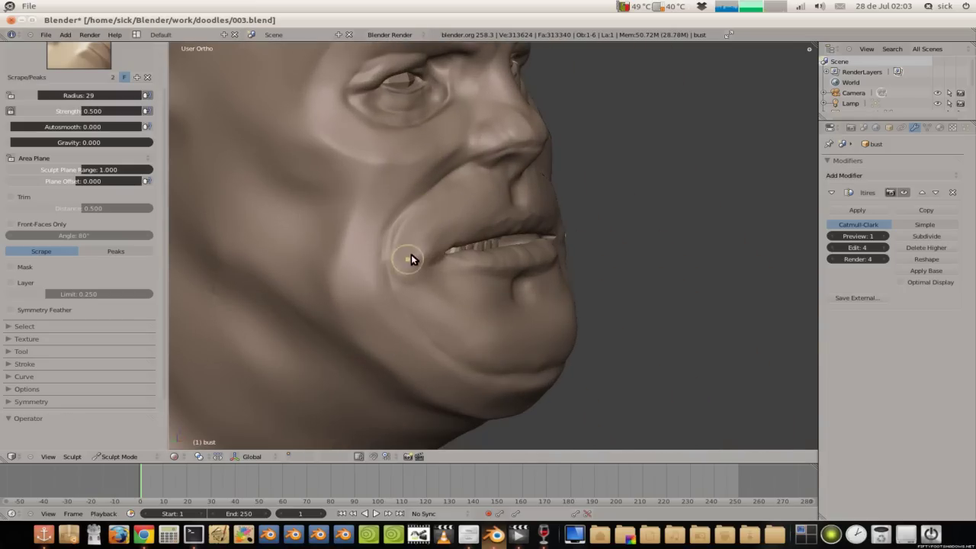
key("s")
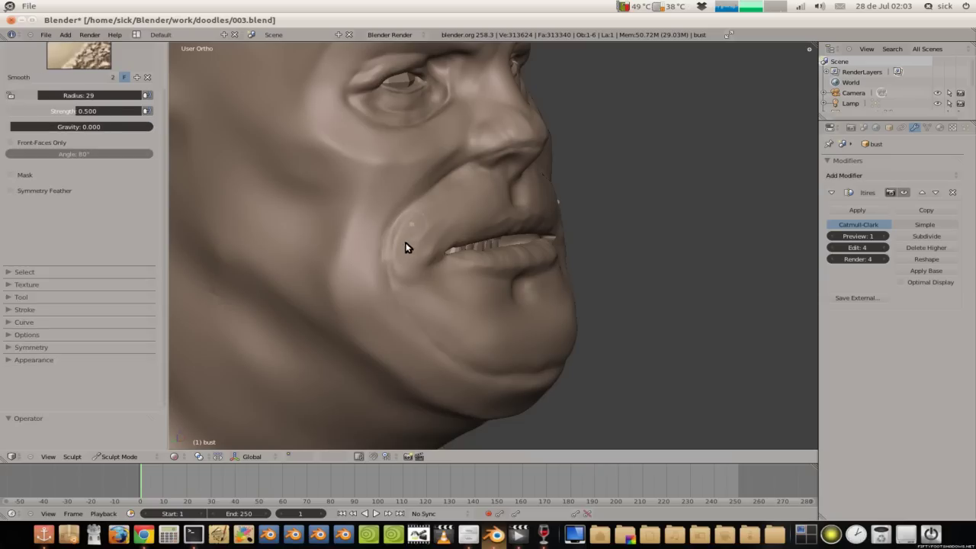
key("shift")
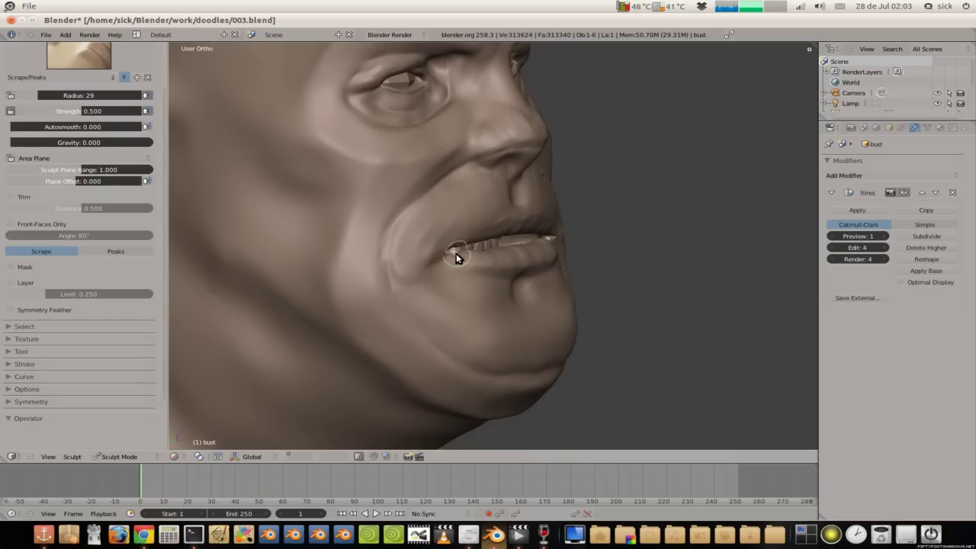
Step: Orbit around the head to check the sharpened folds from several angles
mouse_move(440, 228)
middle_mouse_down()
mouse_move(445, 219)
mouse_move(303, 254)
middle_mouse_up()
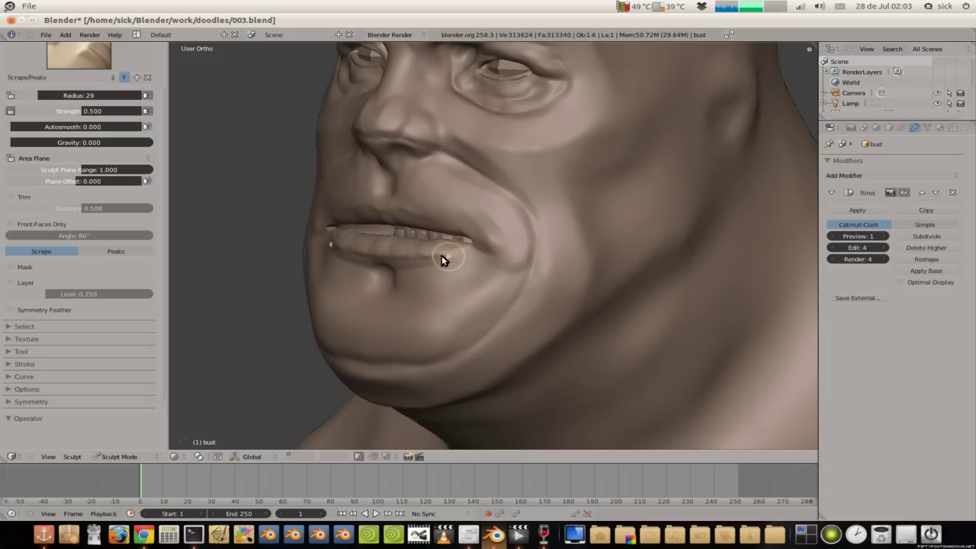
mouse_move(389, 257)
middle_mouse_down()
mouse_move(331, 259)
mouse_move(438, 283)
mouse_move(488, 254)
mouse_move(475, 231)
middle_mouse_up()
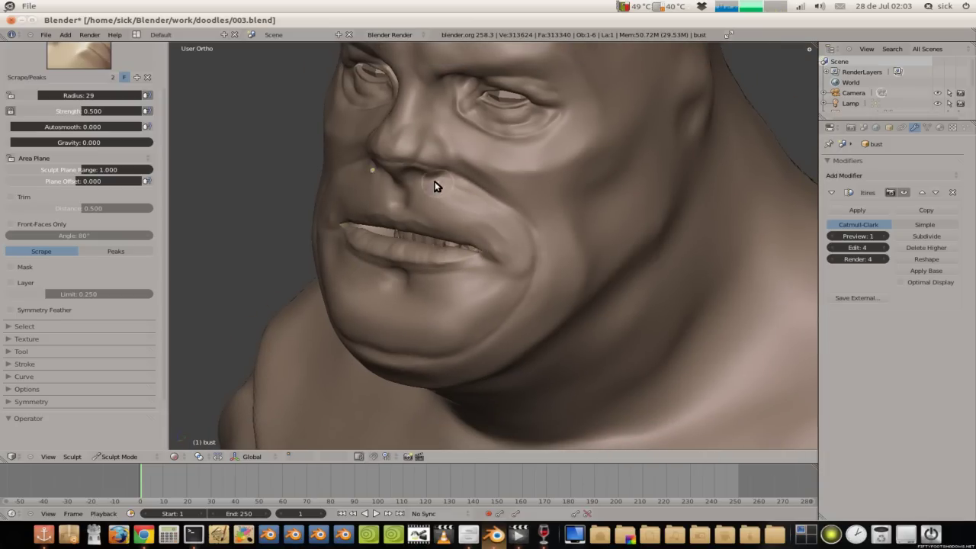
scroll(414, 187, "down", 2)
scroll(434, 198, "down", 1)
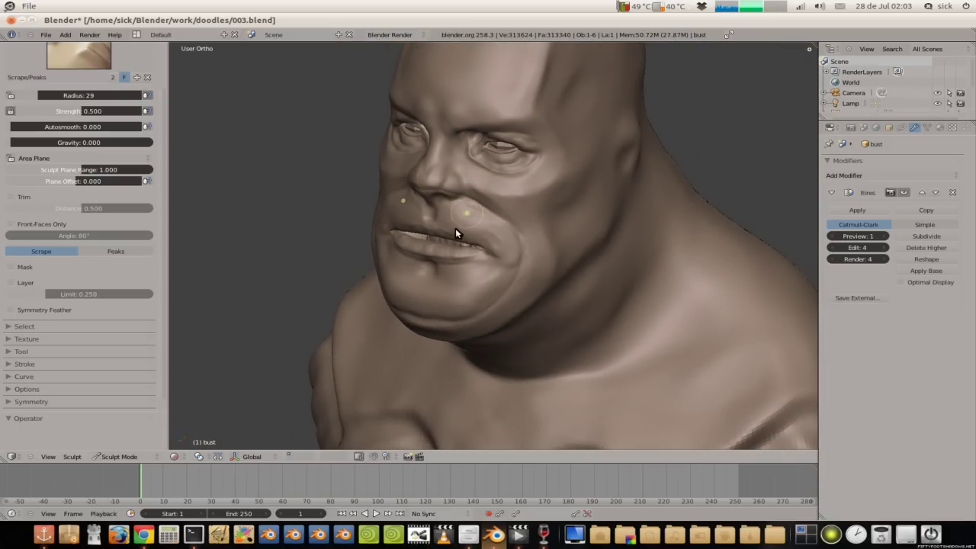
mouse_move(415, 179)
middle_mouse_down()
mouse_move(470, 216)
mouse_move(510, 196)
mouse_move(500, 196)
middle_mouse_up()
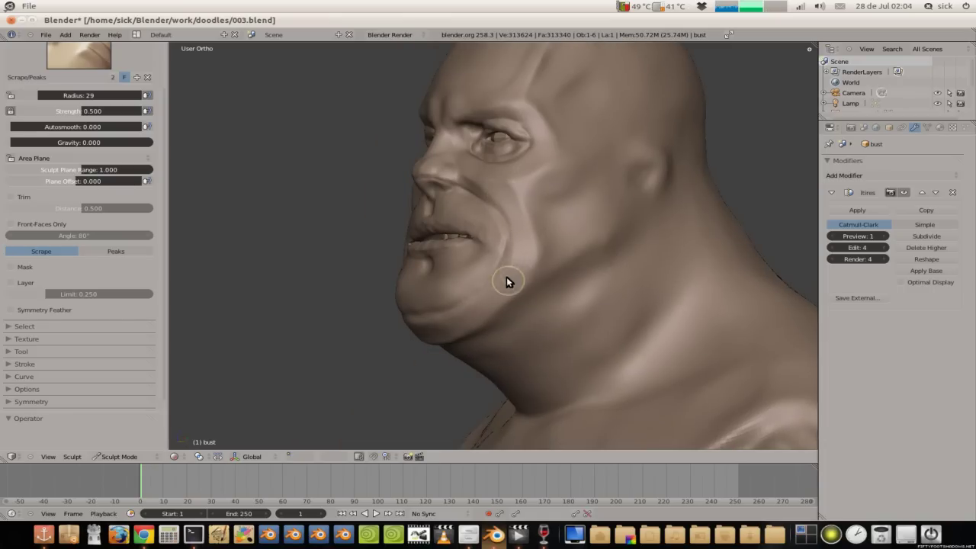
middle_click_drag(468, 298, 525, 211)
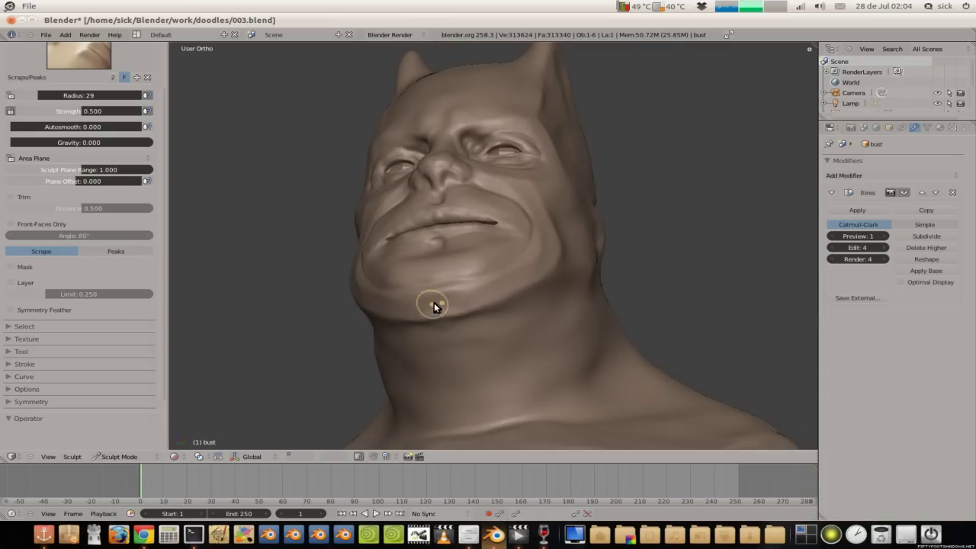
mouse_move(398, 288)
middle_mouse_down()
mouse_move(577, 285)
mouse_move(481, 256)
mouse_move(418, 261)
middle_mouse_up()
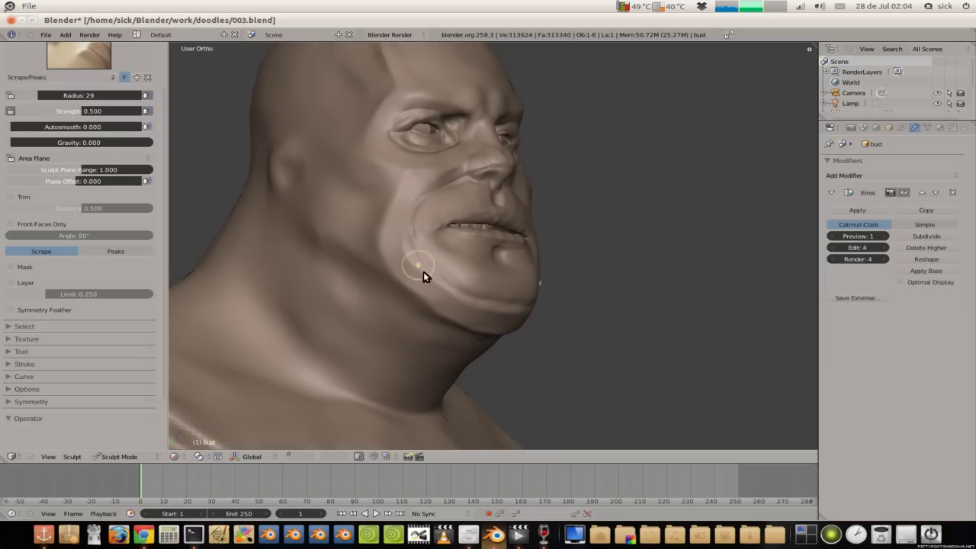
mouse_move(404, 203)
middle_mouse_down()
mouse_move(396, 226)
mouse_move(404, 200)
middle_mouse_up()
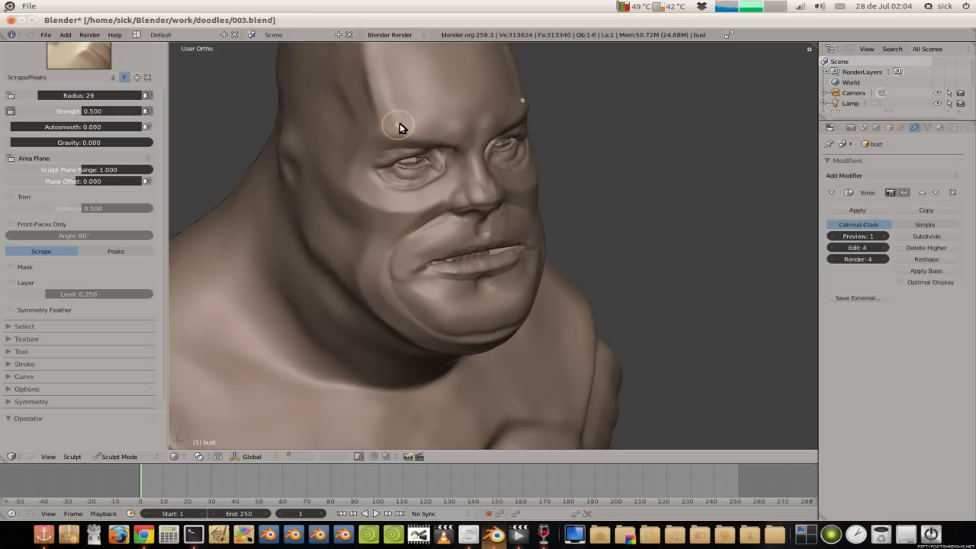
mouse_move(458, 131)
middle_mouse_down()
mouse_move(429, 117)
mouse_move(425, 144)
mouse_move(447, 135)
mouse_move(342, 134)
mouse_move(404, 120)
mouse_move(374, 96)
middle_mouse_up()
Step: Orbit and zoom around the whole bust, including the cowl ears
mouse_move(455, 87)
middle_mouse_down()
mouse_move(349, 99)
mouse_move(536, 302)
middle_mouse_up()
scroll(366, 91, "up", 5)
scroll(384, 82, "up", 3)
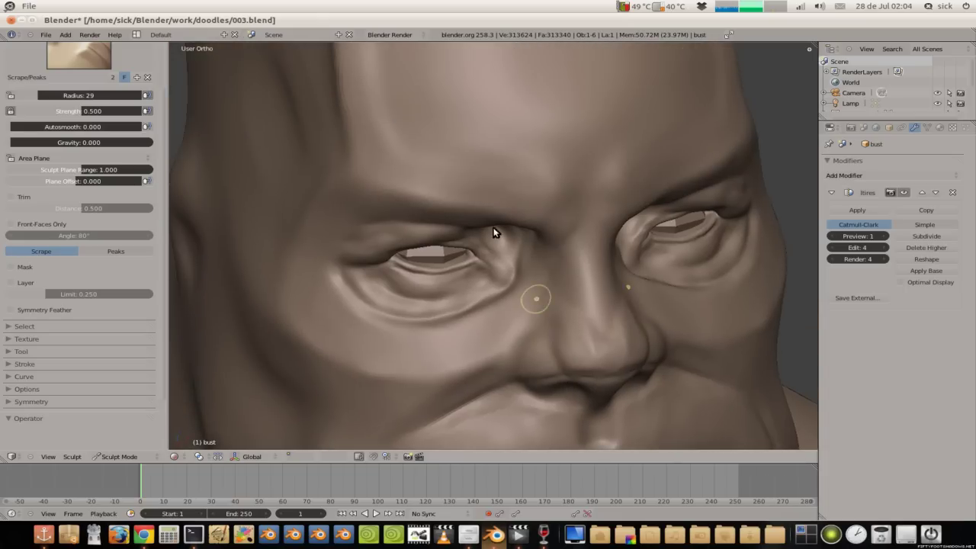
middle_click_drag(493, 233, 441, 200)
scroll(429, 176, "down", 2)
scroll(420, 148, "down", 2)
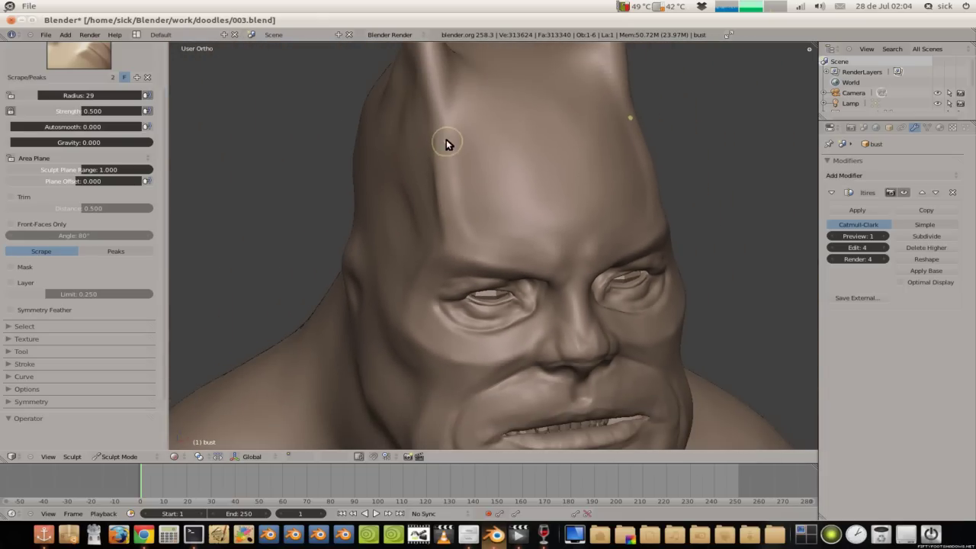
middle_click_drag(444, 183, 394, 151)
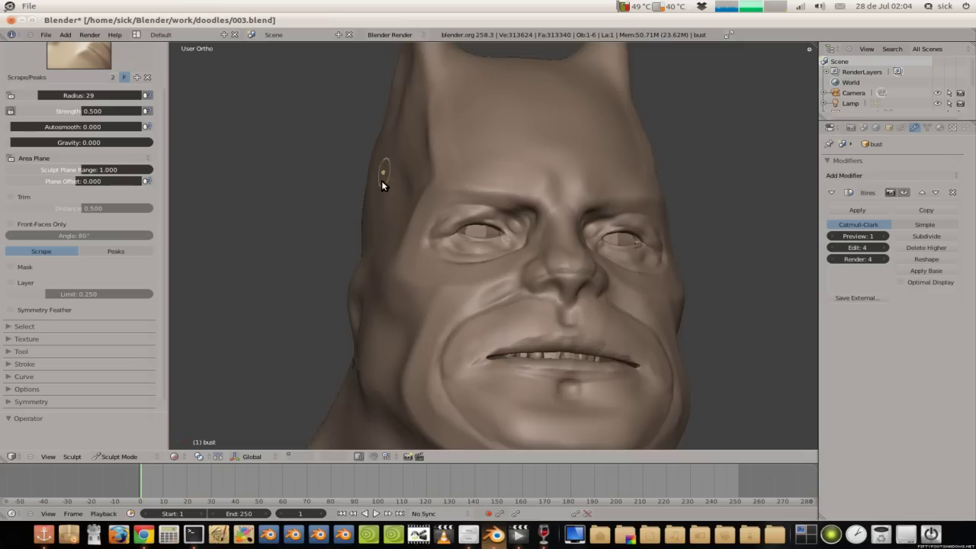
scroll(381, 180, "down", 2)
mouse_move(464, 266)
middle_mouse_down()
mouse_move(418, 163)
mouse_move(389, 158)
middle_mouse_up()
scroll(411, 191, "down", 3)
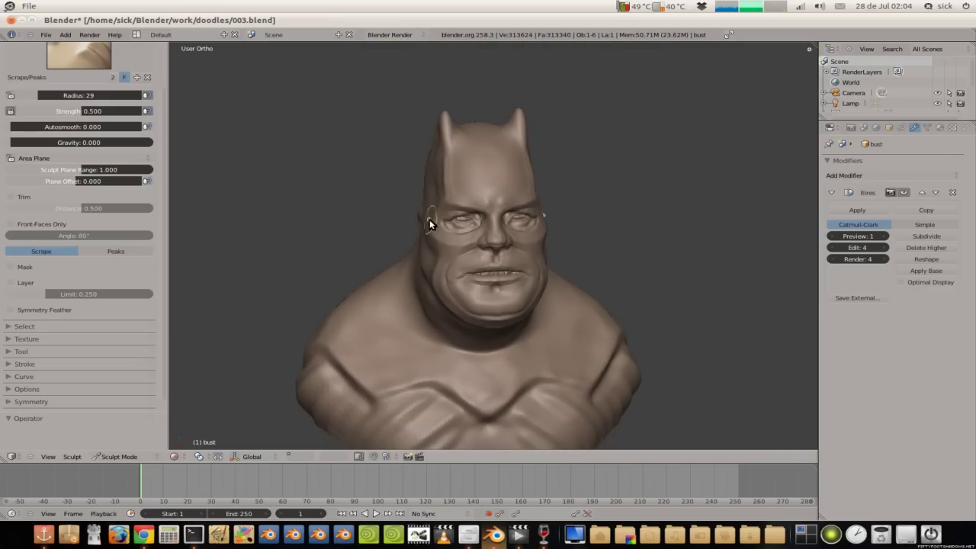
scroll(434, 225, "down", 2)
Step: Center the face and zoom in to frame the eye
middle_click_drag(425, 211, 435, 190)
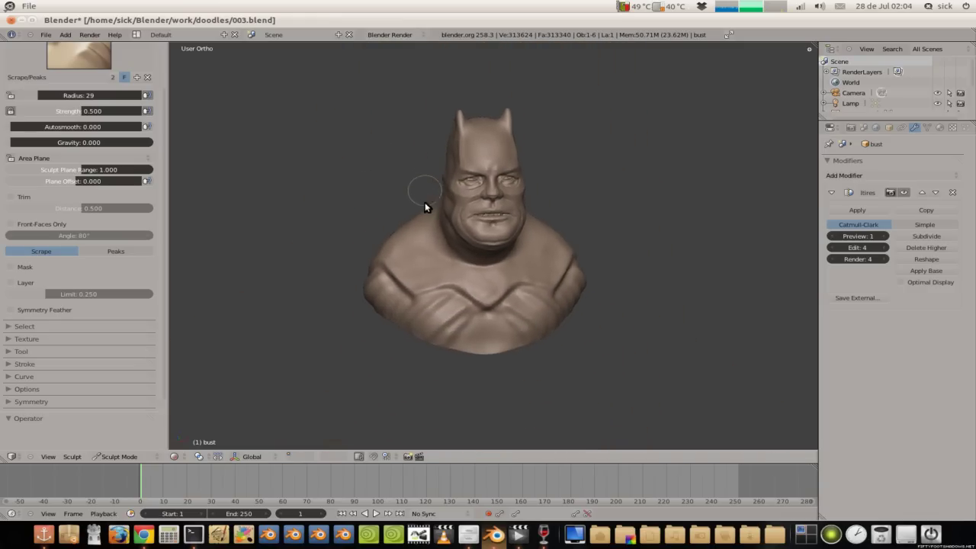
scroll(421, 206, "up", 4)
scroll(417, 210, "up", 2)
scroll(404, 183, "up", 2)
scroll(392, 185, "up", 2)
mouse_move(392, 186)
middle_mouse_down("shift")
mouse_move(476, 324)
mouse_move(438, 257)
mouse_move(440, 190)
middle_mouse_up("shift")
scroll(431, 229, "up", 2)
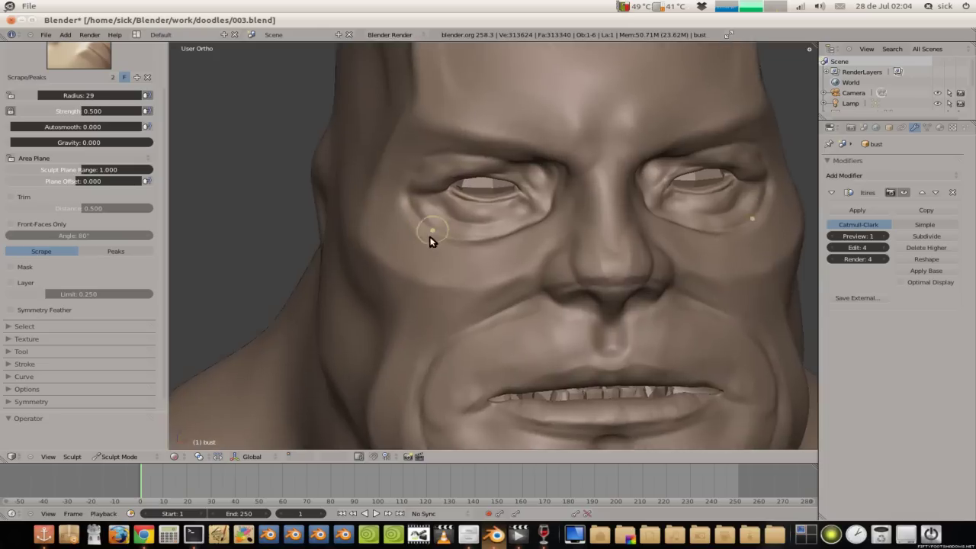
scroll(442, 246, "up", 2)
mouse_move(442, 249)
middle_mouse_down()
mouse_move(438, 218)
mouse_move(426, 257)
mouse_move(424, 234)
mouse_move(397, 198)
middle_mouse_up()
scroll(427, 256, "up", 2)
left_click(78, 55)
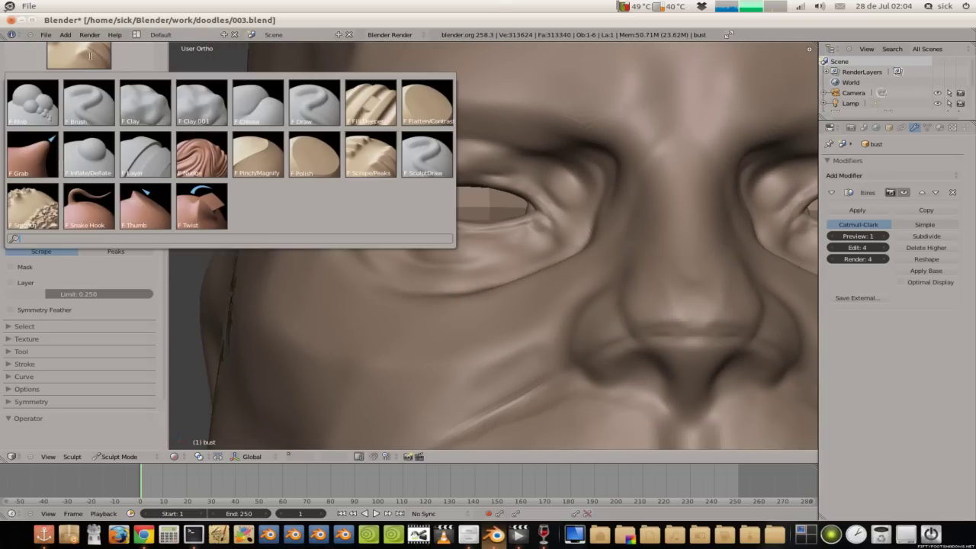
left_click(192, 111)
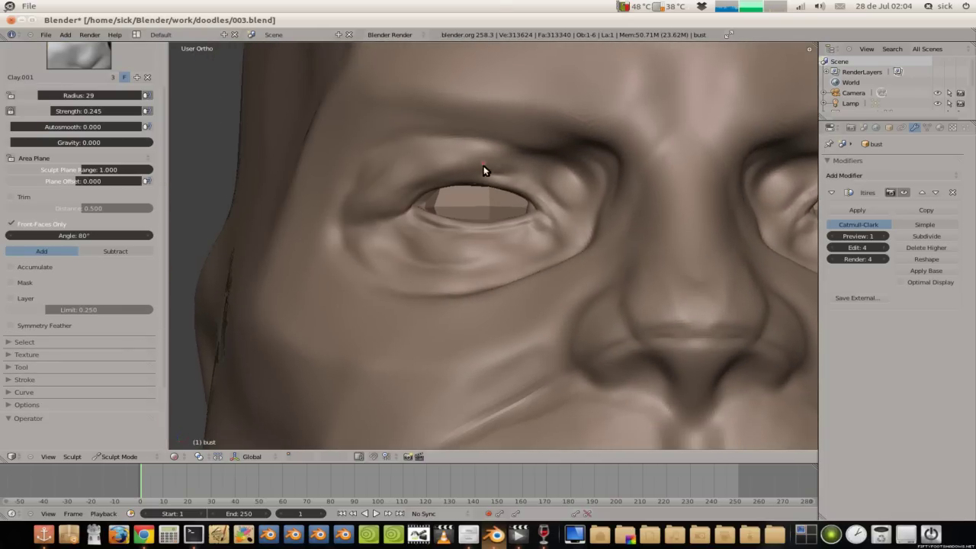
scroll(525, 179, "up", 3)
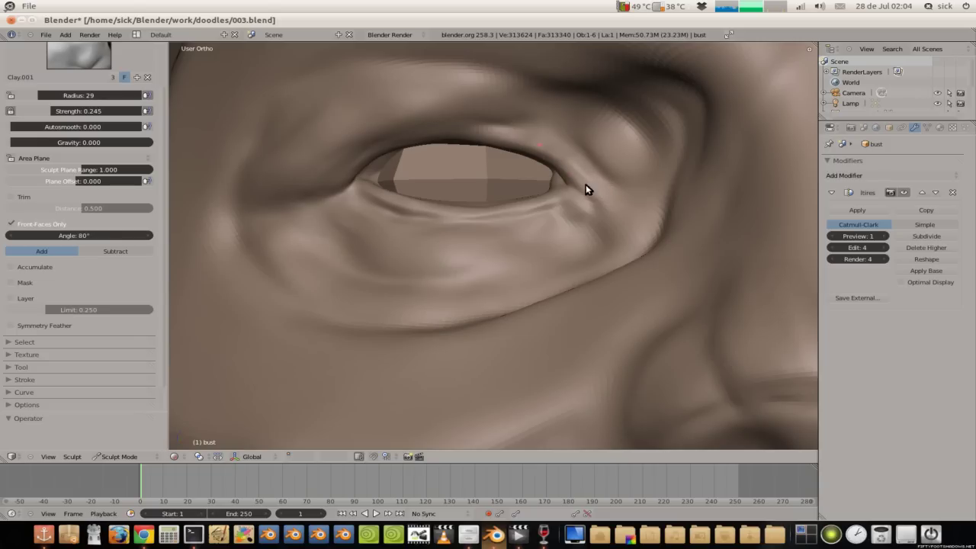
left_click_drag(109, 111, 122, 110)
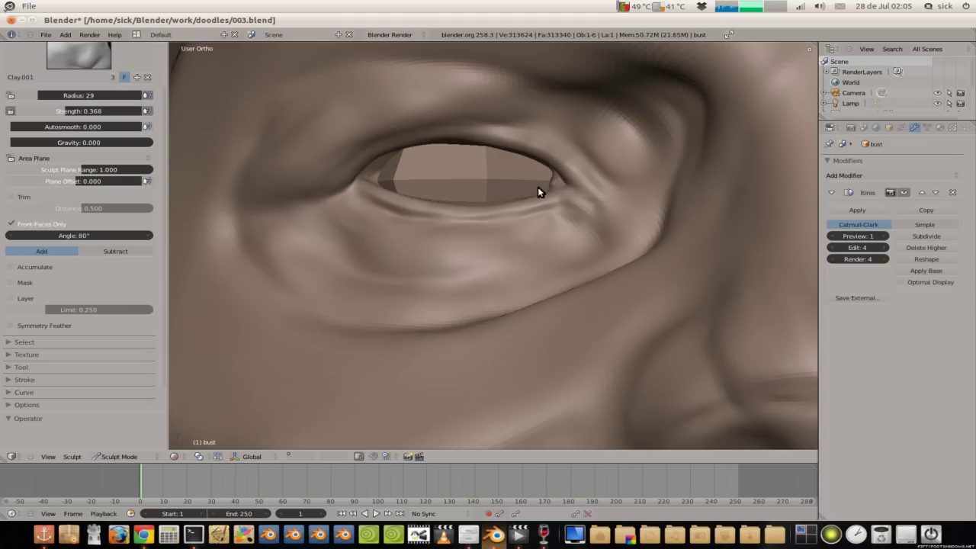
scroll(472, 129, "down", 3)
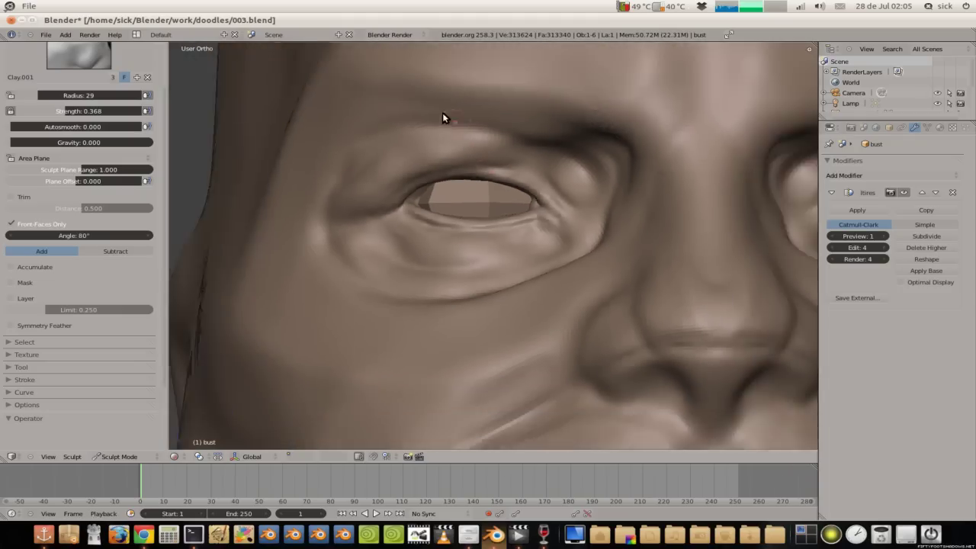
scroll(467, 173, "down", 4)
scroll(442, 183, "down", 3)
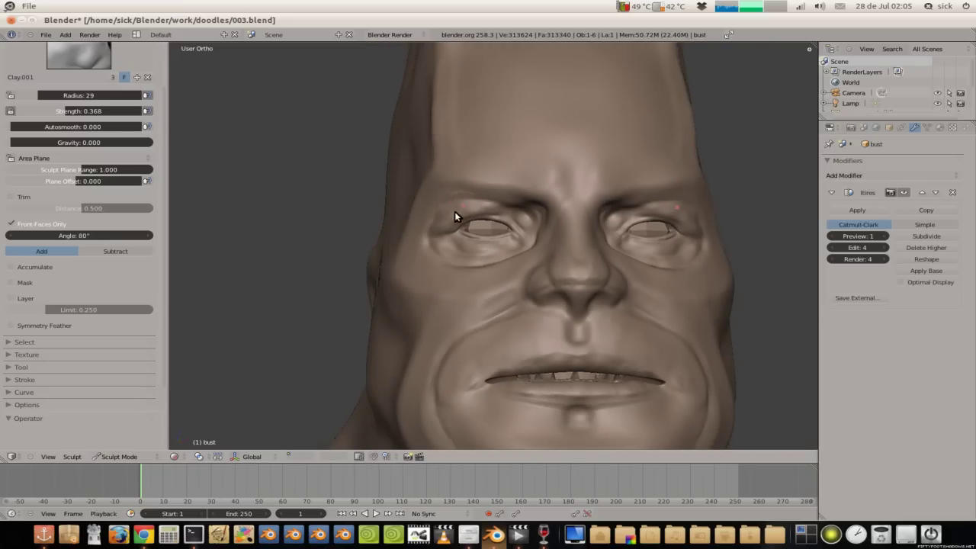
scroll(488, 221, "up", 2)
scroll(488, 275, "up", 3)
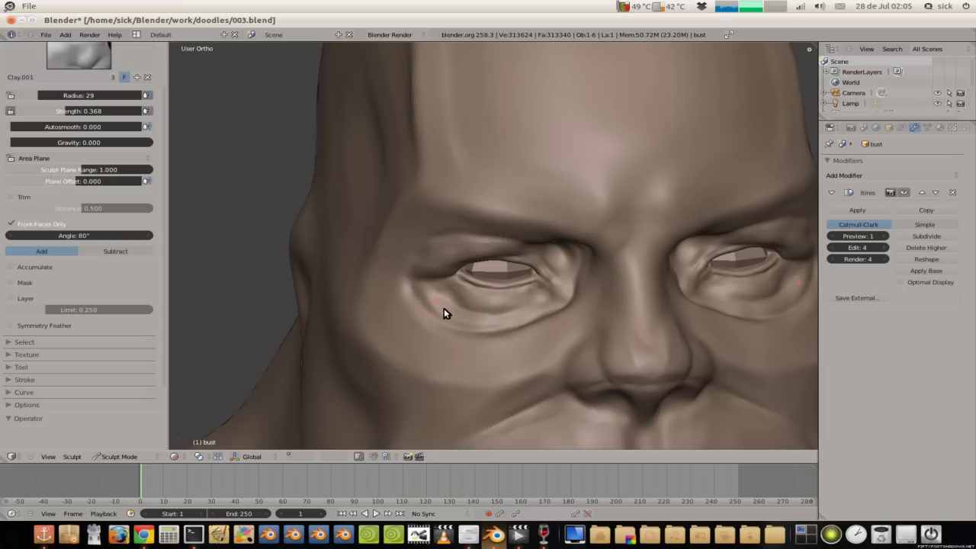
left_click_drag(538, 267, 573, 281)
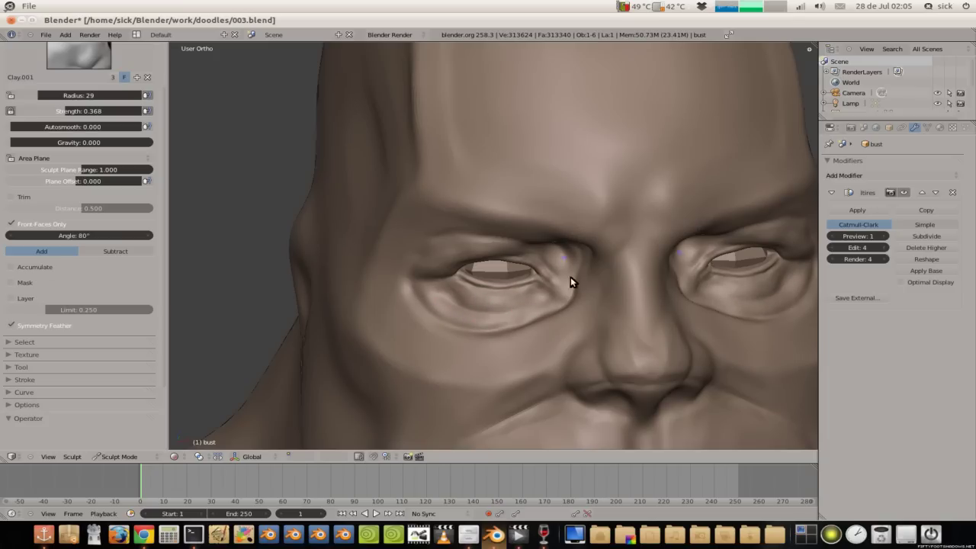
scroll(497, 198, "down", 3)
scroll(514, 216, "down", 2)
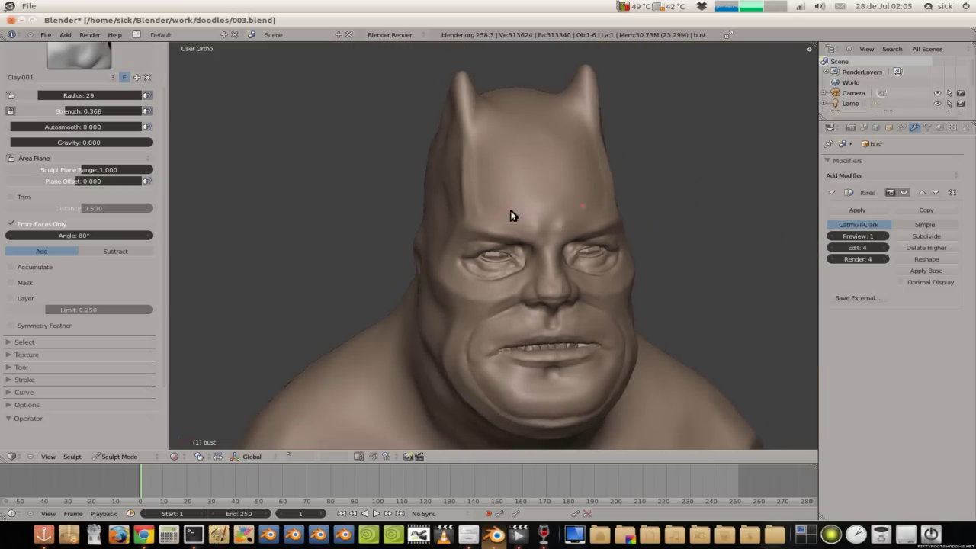
scroll(502, 177, "down", 2)
scroll(509, 234, "up", 2)
scroll(592, 311, "up", 2)
scroll(620, 313, "up", 1)
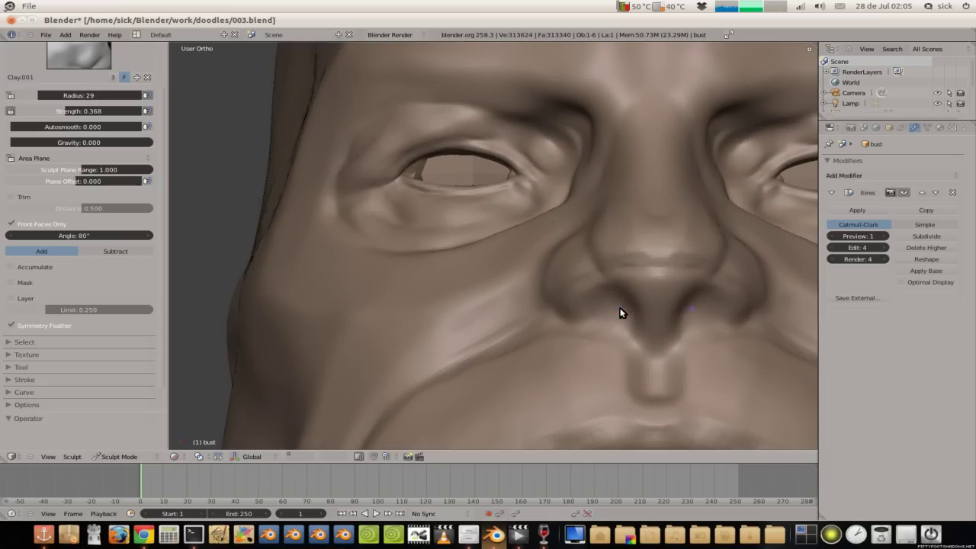
Step: Turn off Symmetry Feather and enable Accumulate on the Clay.001 brush
left_click(11, 325)
left_click(13, 380)
scroll(13, 358, "down", 4)
scroll(14, 335, "down", 1)
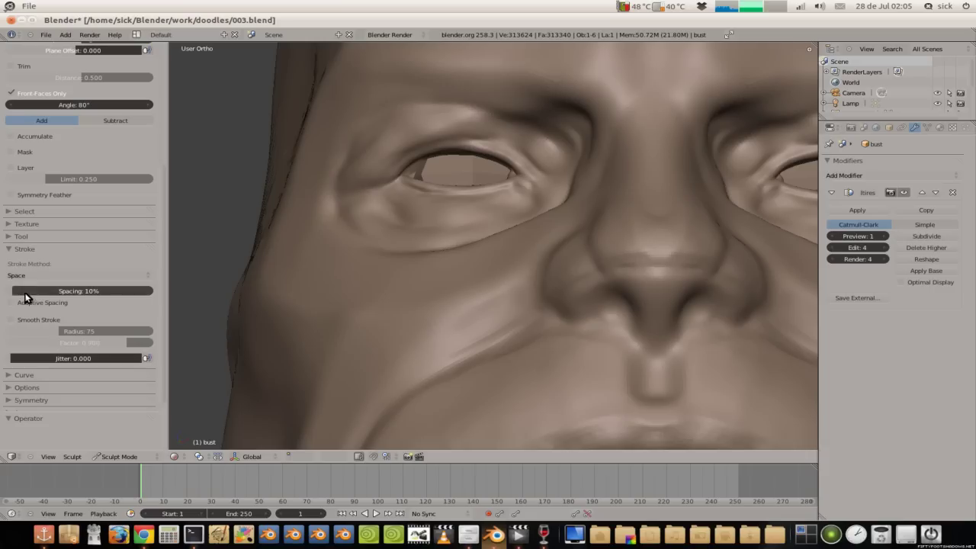
left_click(11, 250)
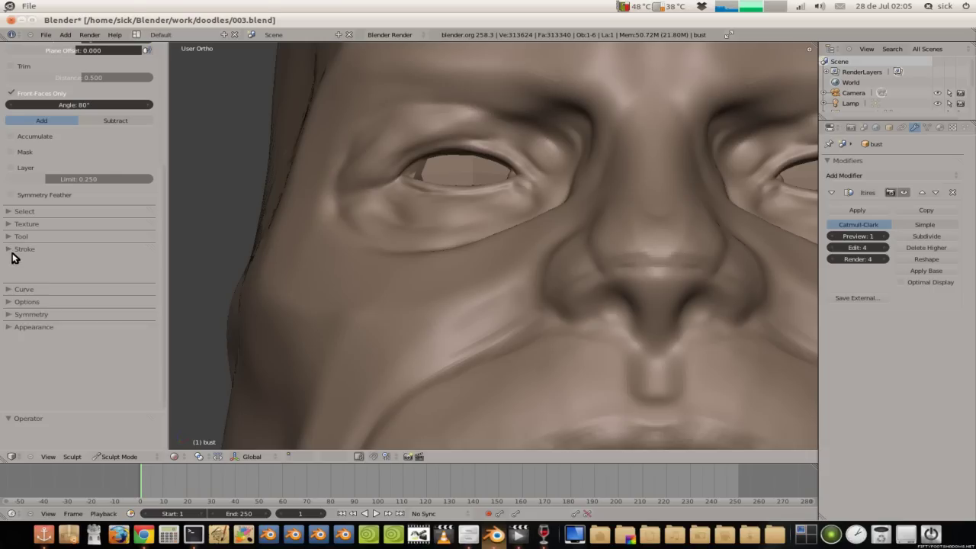
left_click(15, 138)
scroll(414, 241, "up", 2)
Step: Sculpt detail into the nostrils, top of the nose and nose tip
scroll(568, 239, "up", 1)
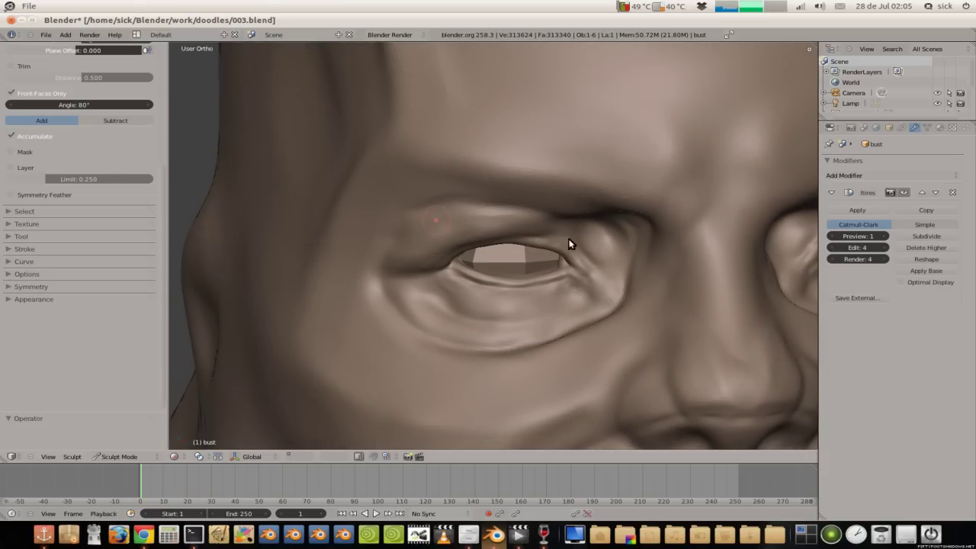
scroll(625, 274, "down", 2)
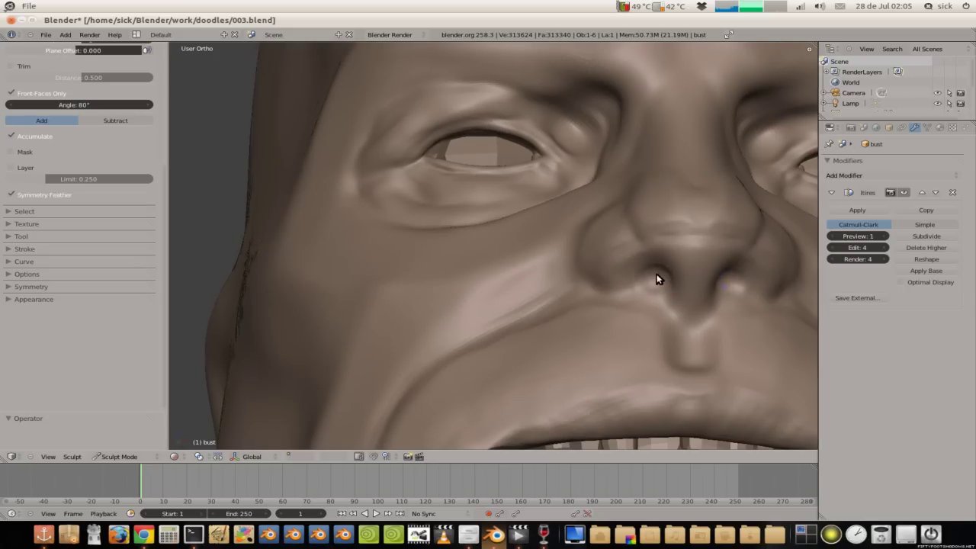
left_click_drag(663, 280, 667, 287)
mouse_move(669, 251)
middle_mouse_down()
mouse_move(726, 280)
mouse_move(627, 279)
mouse_move(501, 252)
mouse_move(580, 255)
middle_mouse_up()
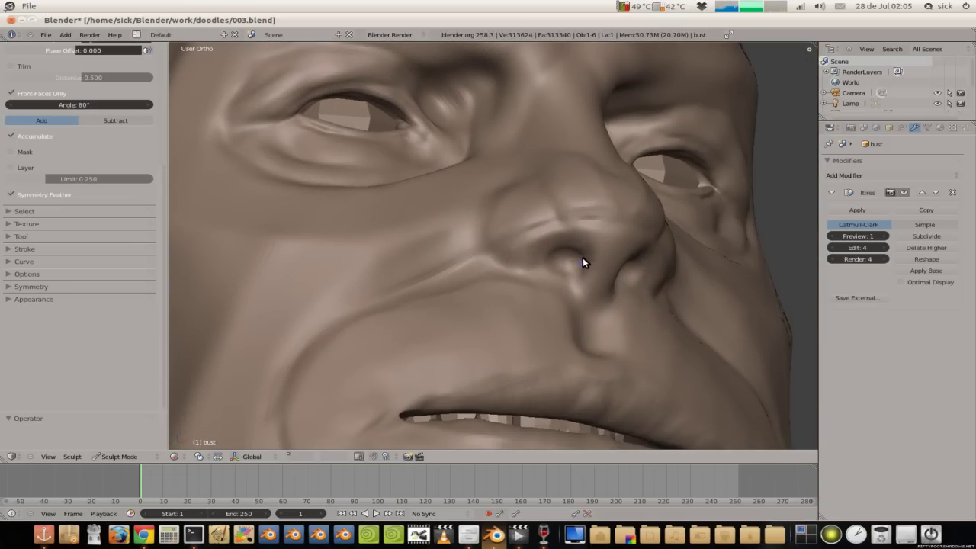
left_click_drag(581, 262, 544, 265)
key("ctrl+z")
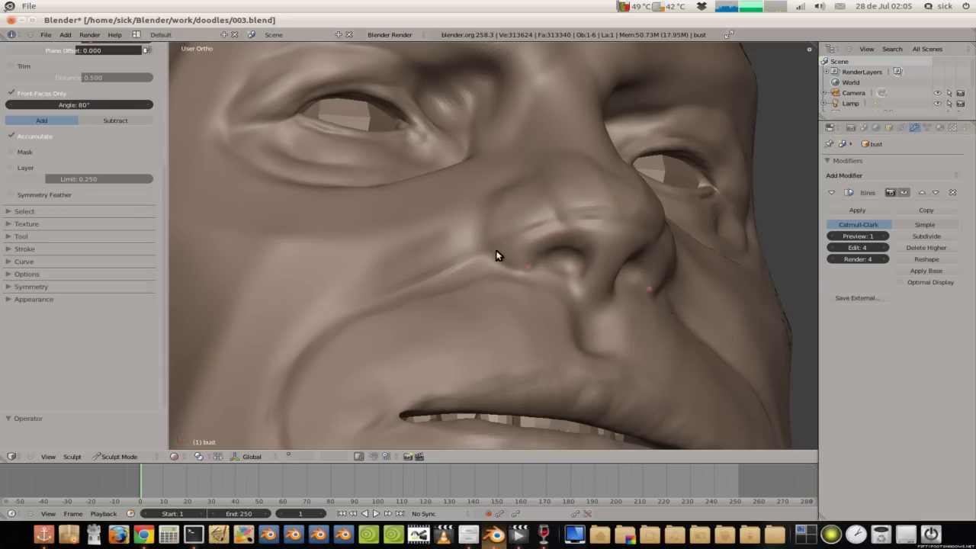
middle_click_drag(585, 231, 564, 244)
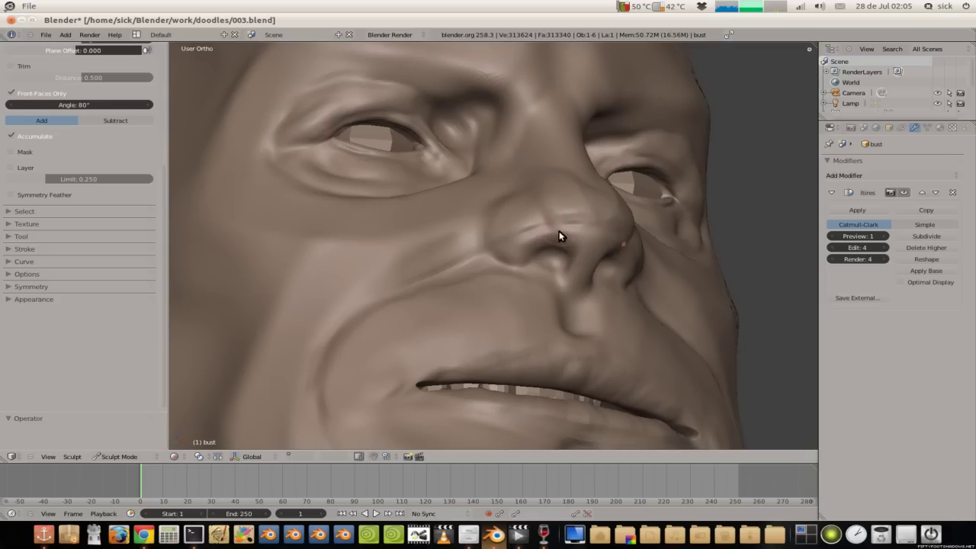
left_click_drag(564, 237, 594, 261)
left_click_drag(585, 206, 556, 210)
Step: Stroke across the cheek and build up the jawline, then view the head from the front
left_click_drag(405, 274, 347, 313)
mouse_move(517, 295)
middle_mouse_down()
mouse_move(416, 270)
mouse_move(420, 333)
mouse_move(395, 341)
mouse_move(333, 275)
middle_mouse_up()
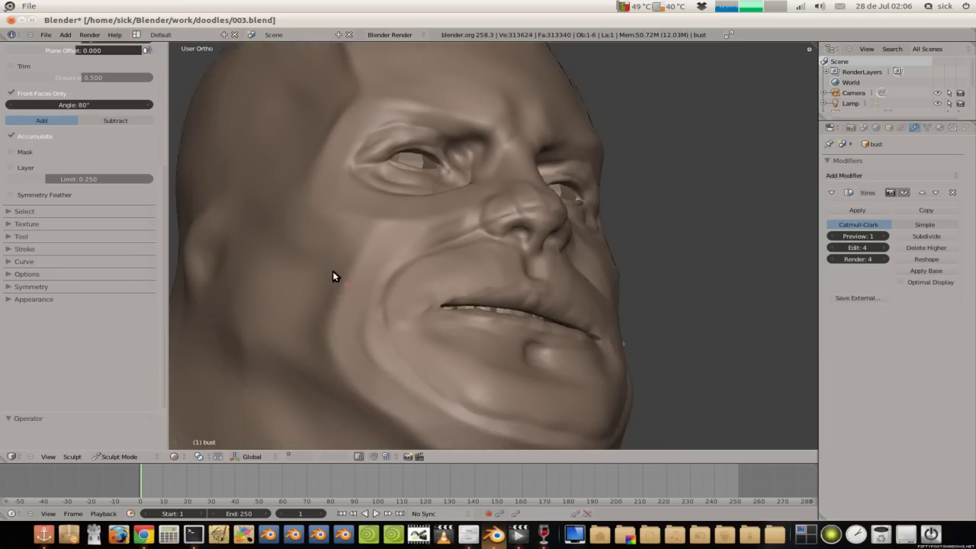
left_click_drag(397, 357, 503, 391)
scroll(467, 350, "down", 3)
mouse_move(467, 350)
middle_mouse_down()
mouse_move(381, 274)
mouse_move(359, 218)
mouse_move(394, 274)
mouse_move(392, 263)
middle_mouse_up()
scroll(387, 268, "up", 3)
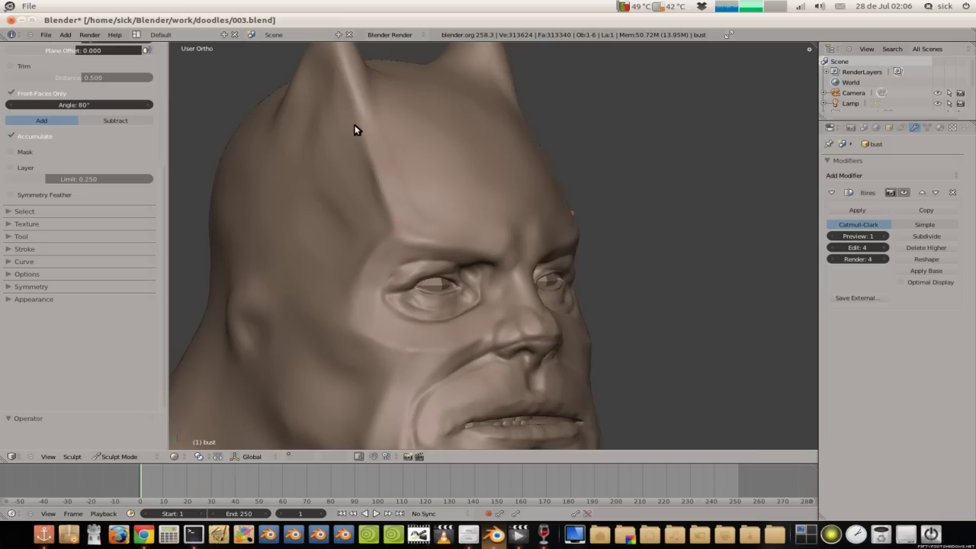
Step: Orbit around the ears to a side profile and round off one ear tip
middle_click_drag(354, 127, 460, 317)
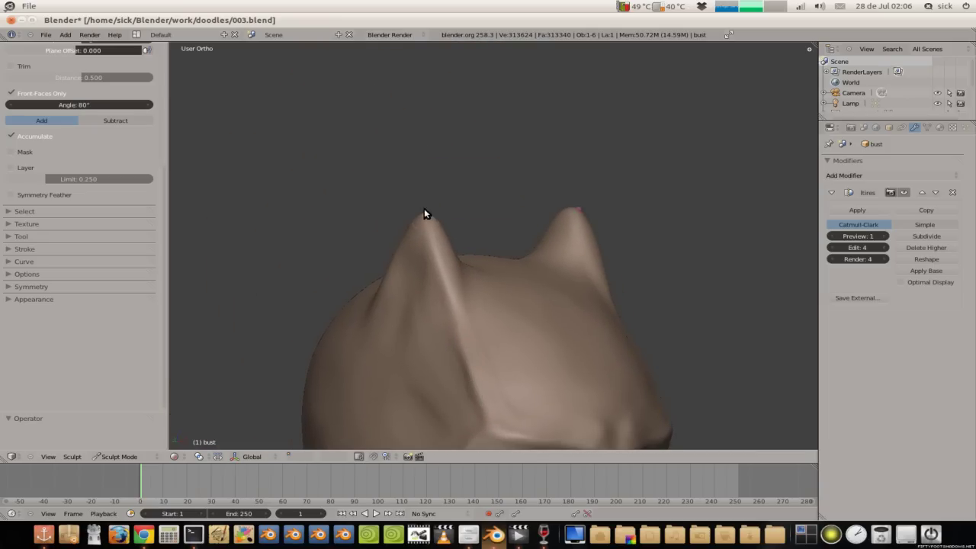
mouse_move(435, 240)
middle_mouse_down()
mouse_move(365, 228)
mouse_move(396, 257)
middle_mouse_up()
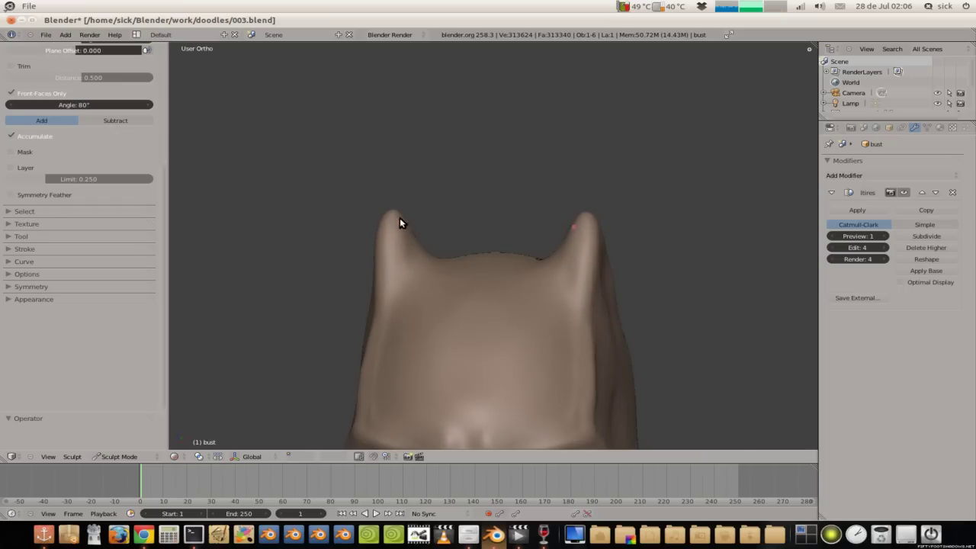
mouse_move(406, 221)
middle_mouse_down()
mouse_move(575, 239)
mouse_move(587, 224)
mouse_move(692, 259)
mouse_move(574, 254)
middle_mouse_up()
mouse_move(566, 296)
middle_mouse_down()
mouse_move(637, 254)
mouse_move(578, 250)
middle_mouse_up()
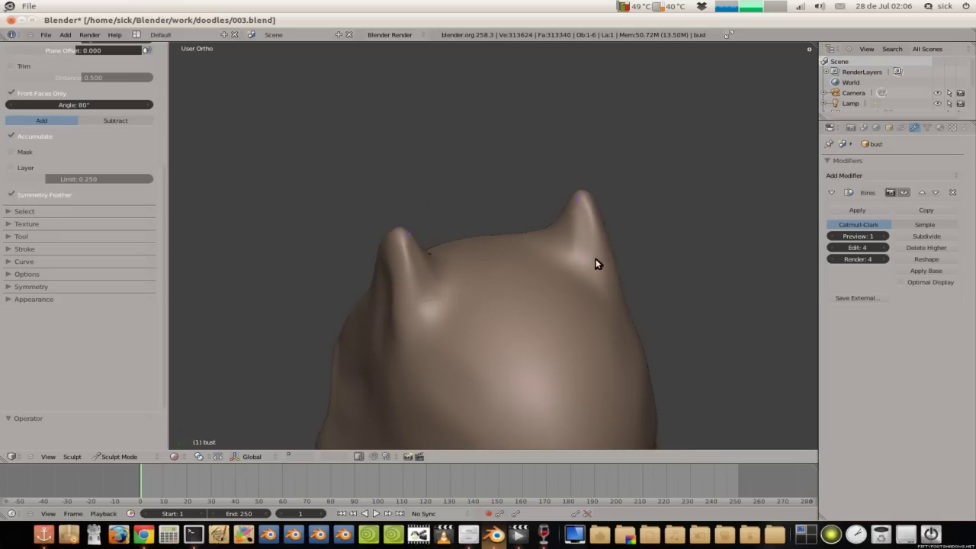
mouse_move(558, 229)
middle_mouse_down()
mouse_move(470, 190)
mouse_move(442, 191)
mouse_move(528, 267)
middle_mouse_up()
mouse_move(502, 355)
middle_mouse_down()
mouse_move(491, 258)
mouse_move(507, 270)
mouse_move(457, 240)
mouse_move(496, 246)
middle_mouse_up()
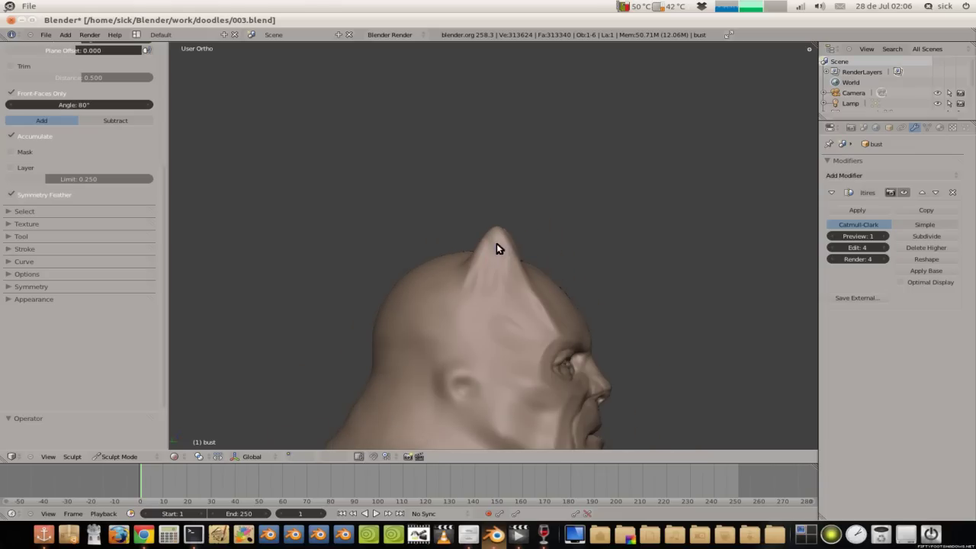
mouse_move(496, 239)
left_mouse_down()
mouse_move(466, 279)
mouse_move(496, 244)
left_mouse_up()
Step: Orbit from behind back to a side view to check the sculpted ear
mouse_move(421, 235)
middle_mouse_down()
mouse_move(394, 237)
mouse_move(462, 262)
mouse_move(467, 279)
middle_mouse_up()
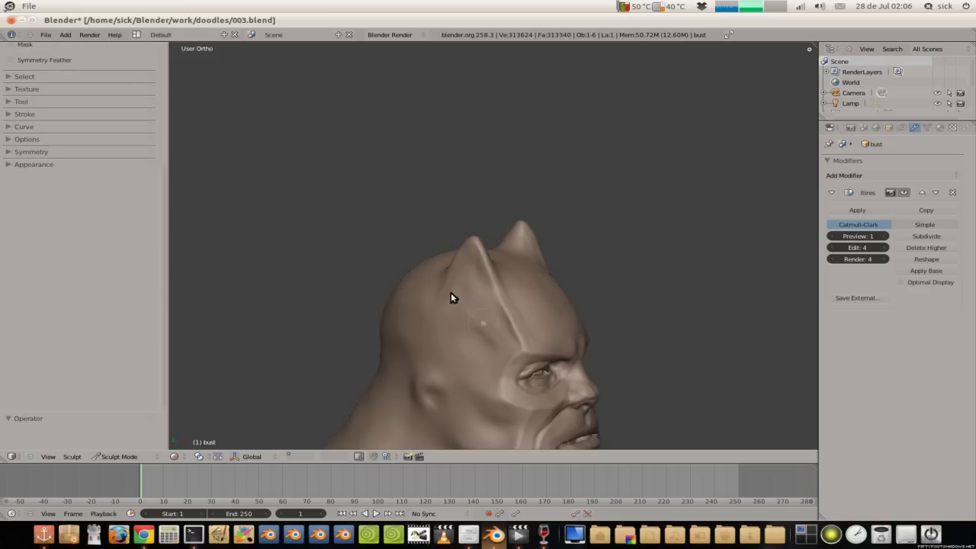
mouse_move(478, 242)
middle_mouse_down()
mouse_move(498, 255)
mouse_move(541, 247)
middle_mouse_up()
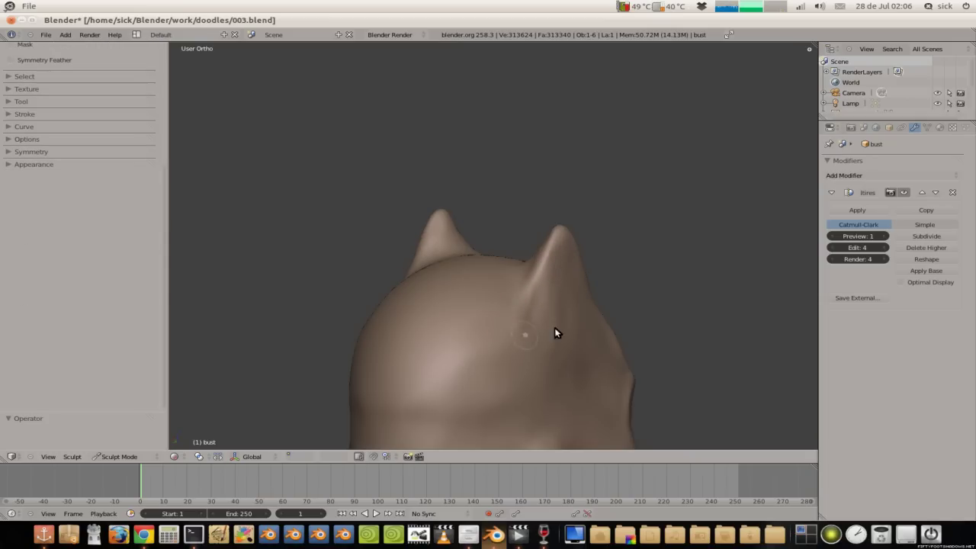
mouse_move(549, 255)
middle_mouse_down()
mouse_move(508, 246)
mouse_move(516, 304)
mouse_move(477, 288)
mouse_move(483, 198)
middle_mouse_up()
scroll(479, 252, "up", 2)
scroll(474, 297, "up", 2)
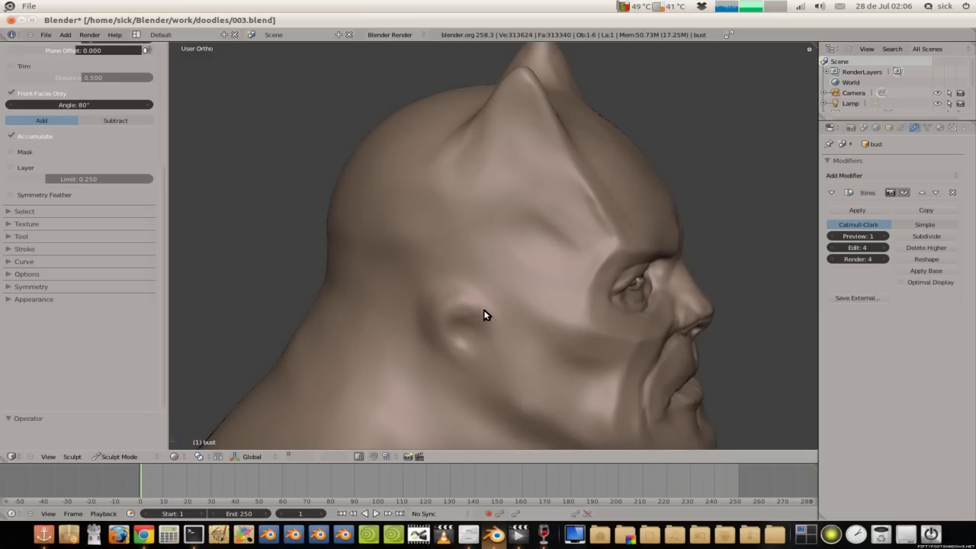
Step: Frame the chest and deepen and extend the chest crease
scroll(469, 297, "down", 3)
mouse_move(415, 244)
middle_mouse_down()
mouse_move(462, 242)
mouse_move(387, 261)
mouse_move(370, 216)
middle_mouse_up()
scroll(458, 341, "down", 3)
mouse_move(450, 324)
middle_mouse_down()
mouse_move(407, 325)
mouse_move(394, 232)
mouse_move(427, 203)
mouse_move(420, 224)
mouse_move(453, 217)
mouse_move(397, 235)
middle_mouse_up()
scroll(430, 222, "up", 2)
scroll(401, 258, "up", 2)
scroll(362, 260, "up", 2)
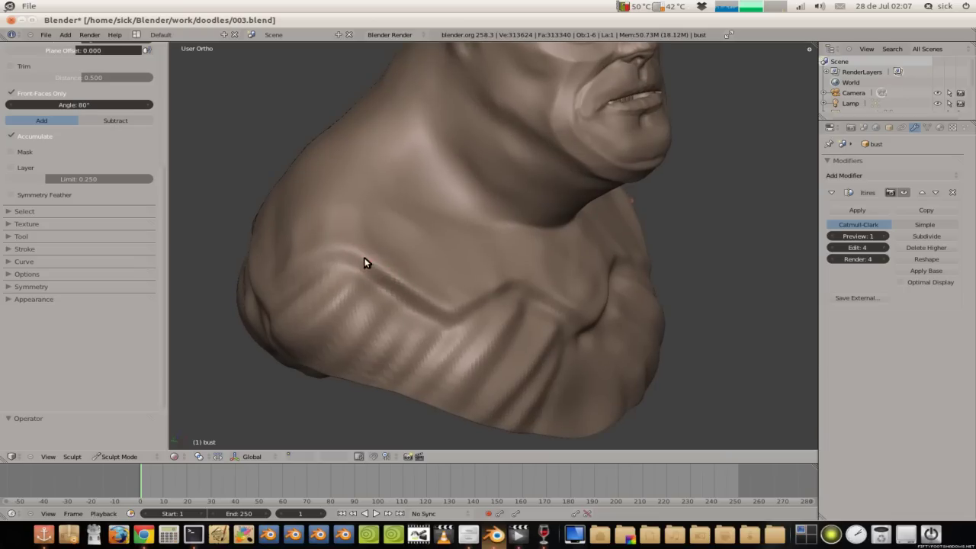
left_click_drag(468, 306, 567, 310)
Step: Turn to a three-quarter view and deepen the ridge over the shoulder
middle_click_drag(454, 253, 398, 251)
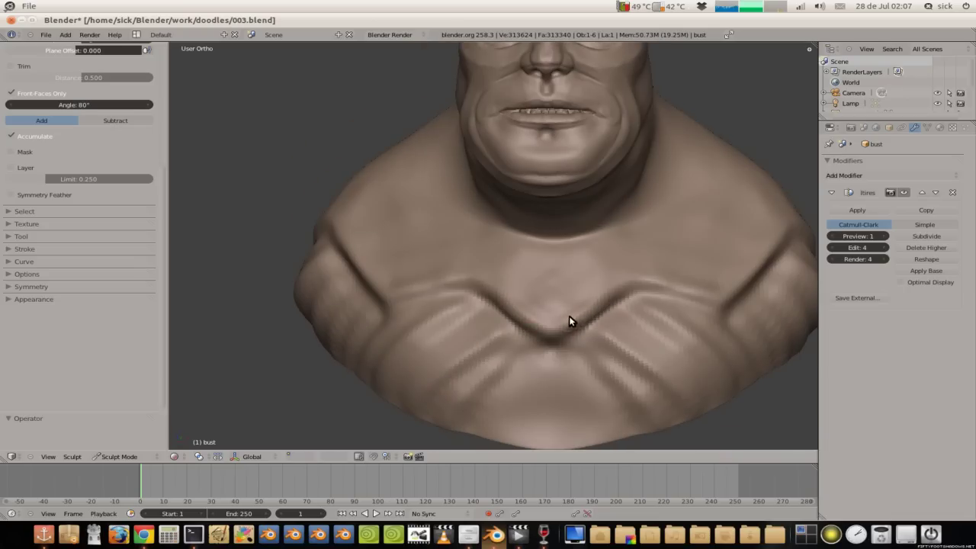
scroll(565, 314, "down", 1)
middle_click_drag(592, 304, 621, 278)
left_click_drag(715, 271, 751, 240)
Step: Orbit and zoom around the bust to review the deepened armor folds
middle_click_drag(717, 225, 547, 248)
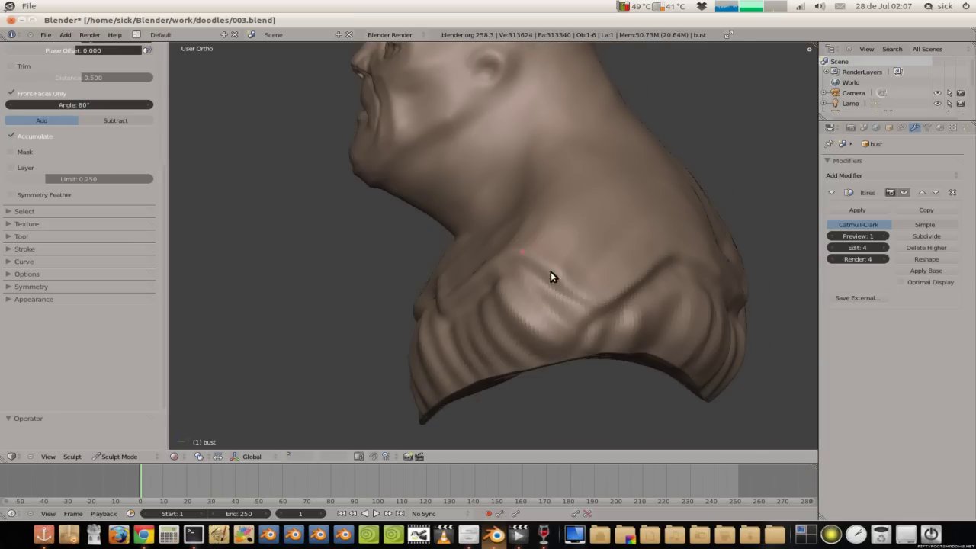
mouse_move(657, 260)
middle_mouse_down()
mouse_move(579, 272)
mouse_move(575, 301)
mouse_move(559, 279)
mouse_move(505, 327)
mouse_move(476, 296)
mouse_move(582, 305)
mouse_move(601, 271)
mouse_move(450, 283)
mouse_move(463, 235)
mouse_move(419, 249)
mouse_move(405, 219)
mouse_move(371, 200)
mouse_move(440, 172)
mouse_move(435, 152)
mouse_move(351, 140)
middle_mouse_up()
mouse_move(454, 161)
middle_mouse_down()
mouse_move(396, 163)
mouse_move(474, 206)
mouse_move(465, 233)
mouse_move(464, 213)
mouse_move(377, 199)
mouse_move(397, 204)
mouse_move(438, 244)
middle_mouse_up()
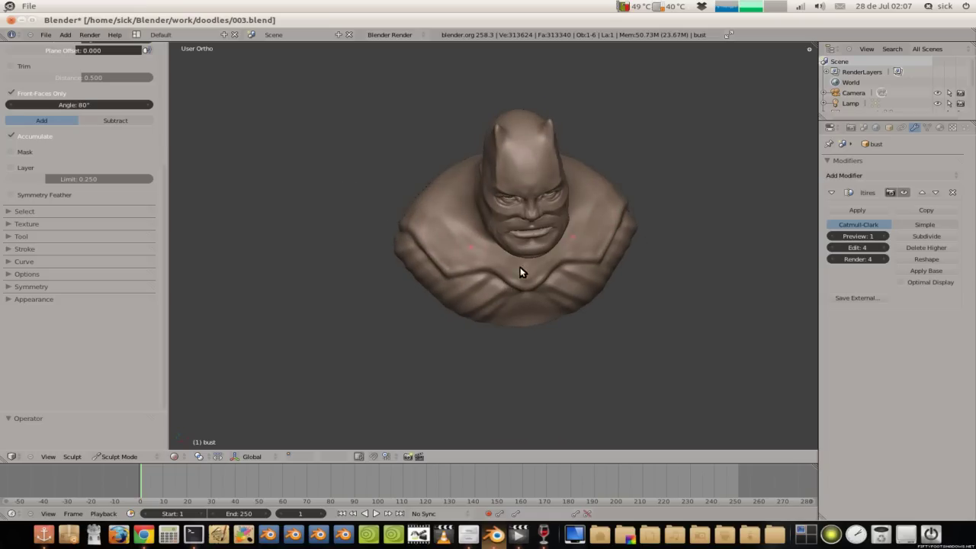
middle_click_drag(430, 191, 451, 240)
scroll(495, 283, "up", 3)
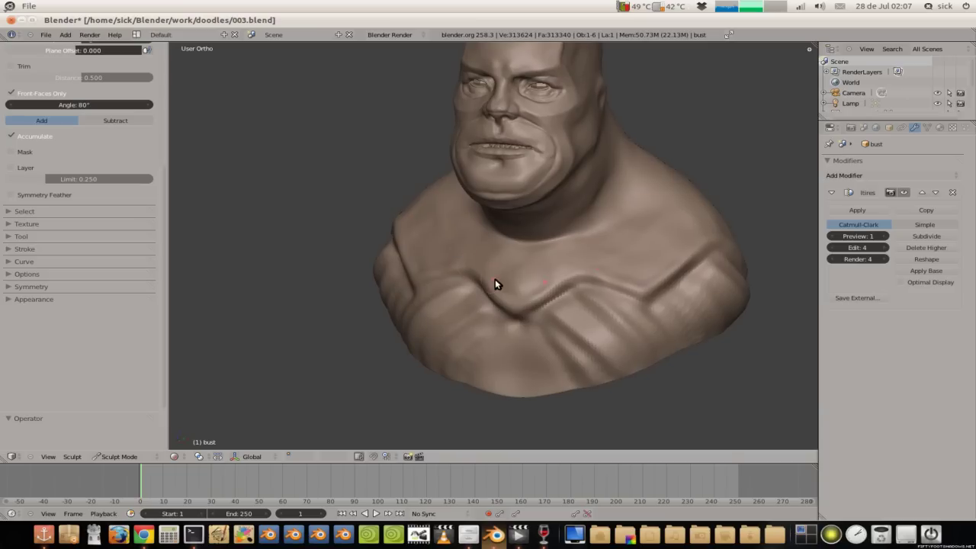
mouse_move(523, 288)
middle_mouse_down()
mouse_move(482, 235)
mouse_move(511, 240)
mouse_move(521, 198)
mouse_move(470, 270)
mouse_move(456, 231)
middle_mouse_up()
scroll(429, 279, "up", 2)
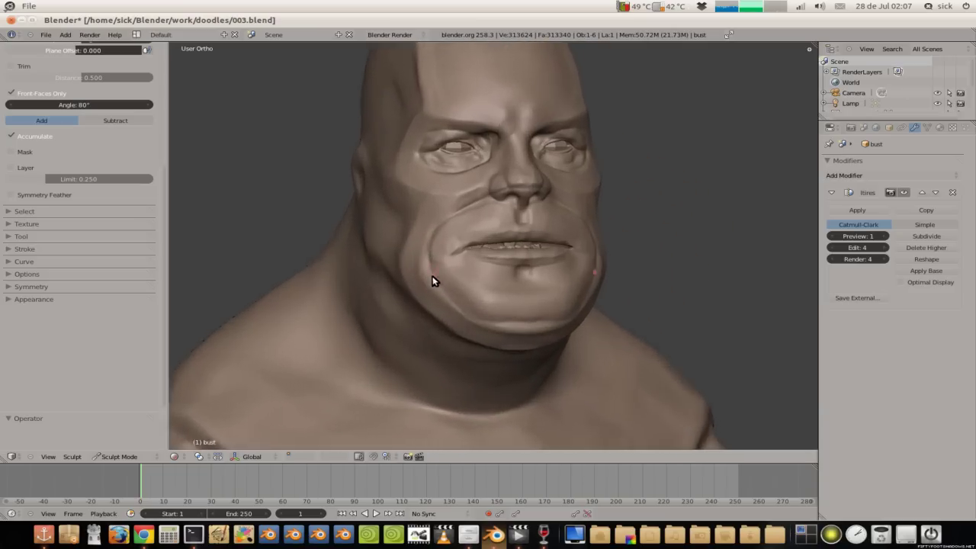
scroll(435, 320, "up", 2)
scroll(467, 295, "up", 1)
mouse_move(467, 292)
middle_mouse_down()
mouse_move(520, 297)
mouse_move(458, 249)
mouse_move(381, 244)
mouse_move(420, 218)
mouse_move(388, 231)
mouse_move(360, 227)
middle_mouse_up()
scroll(394, 241, "down", 3)
scroll(395, 237, "down", 1)
scroll(393, 240, "down", 1)
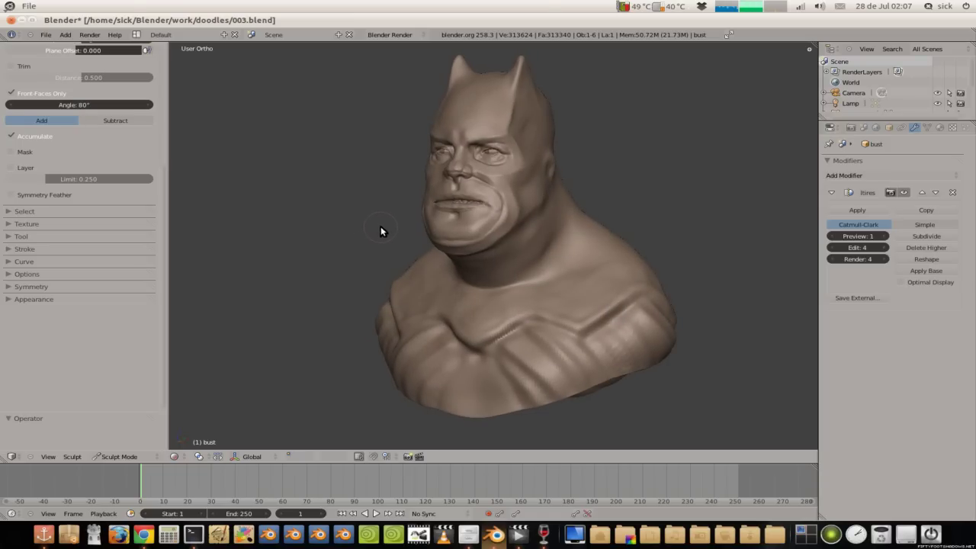
Step: Zoom in and turn the view to a near-frontal angle on the bust
scroll(88, 339, "up", 2)
scroll(87, 339, "up", 2)
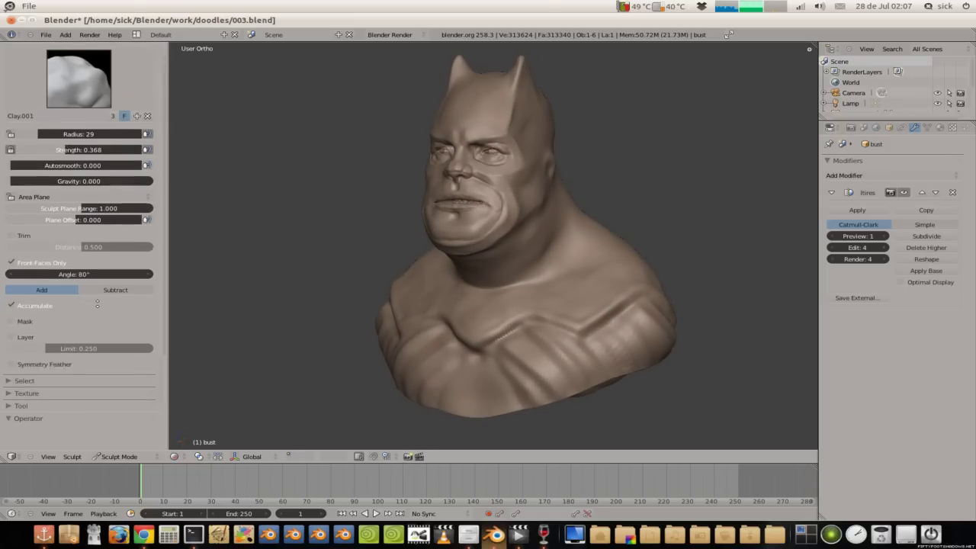
scroll(88, 339, "up", 2)
mouse_move(437, 226)
middle_mouse_down()
mouse_move(483, 230)
mouse_move(484, 239)
middle_mouse_up()
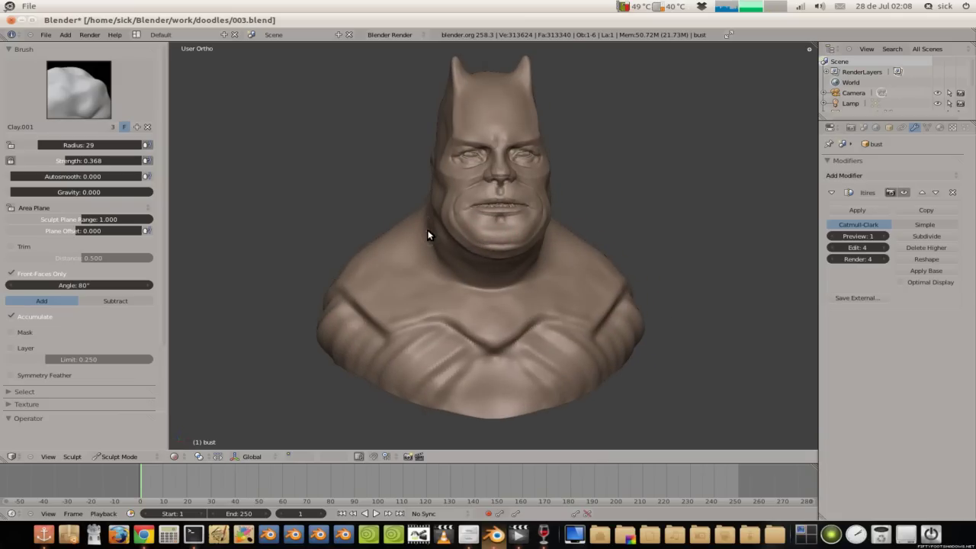
key("KP_4")
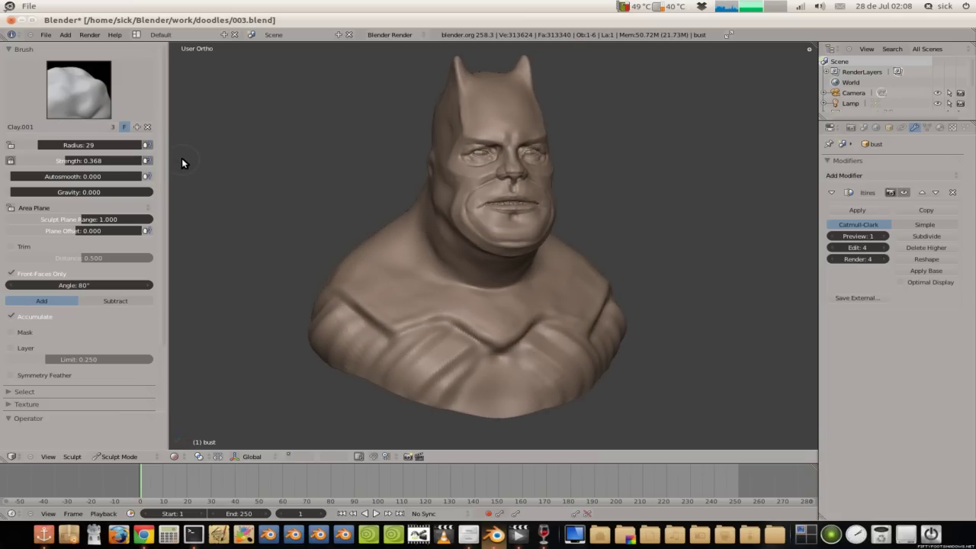
scroll(84, 265, "down", 3)
Step: Show and hide the symmetry mirror options, then bring up the sculpt brush choices
left_click(21, 391)
scroll(18, 373, "down", 2)
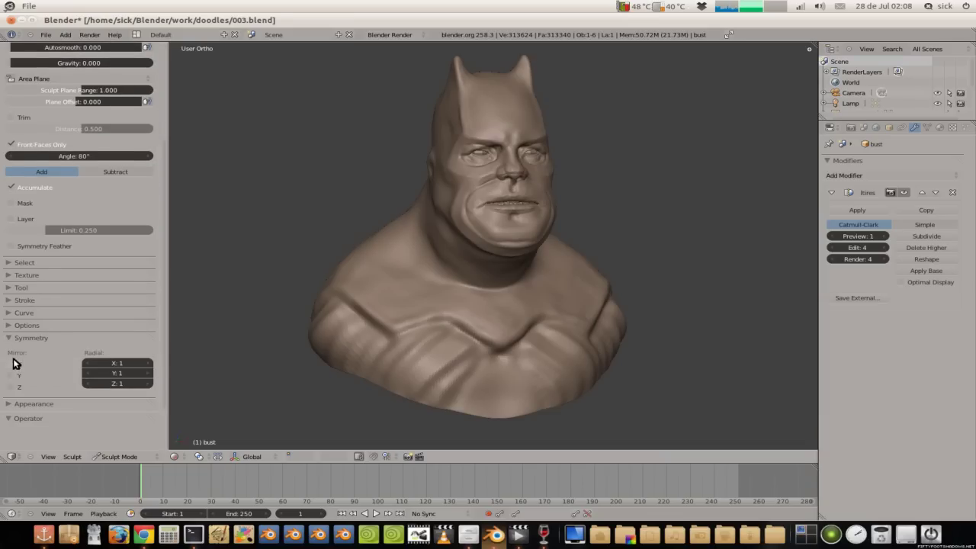
left_click(12, 338)
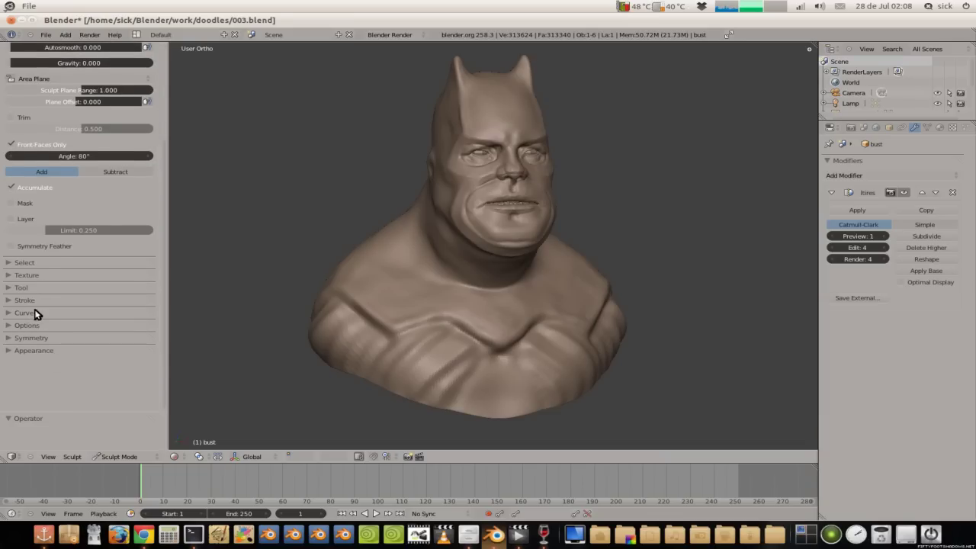
middle_click_drag(92, 192, 109, 356)
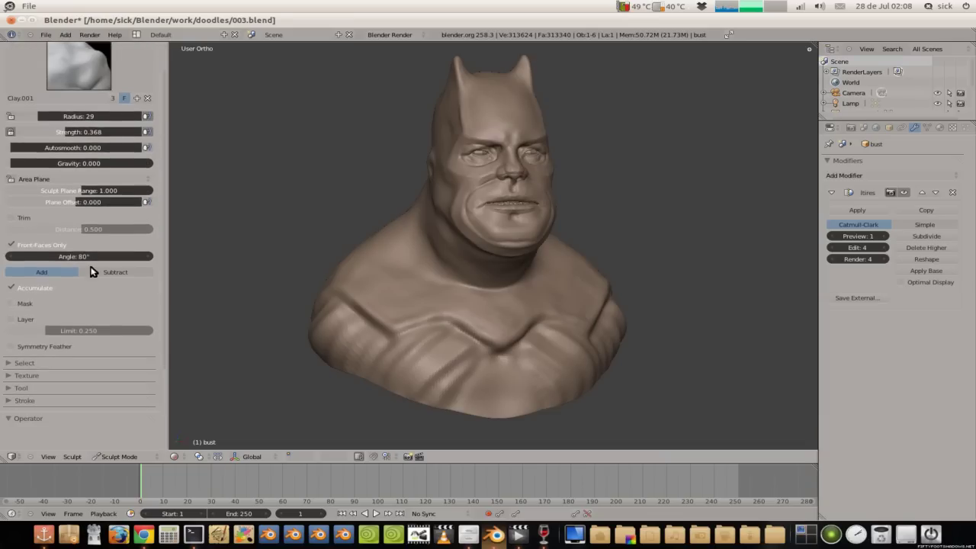
left_click(80, 93)
Step: Pick the Crease brush and set its radius to 24
left_click(241, 162)
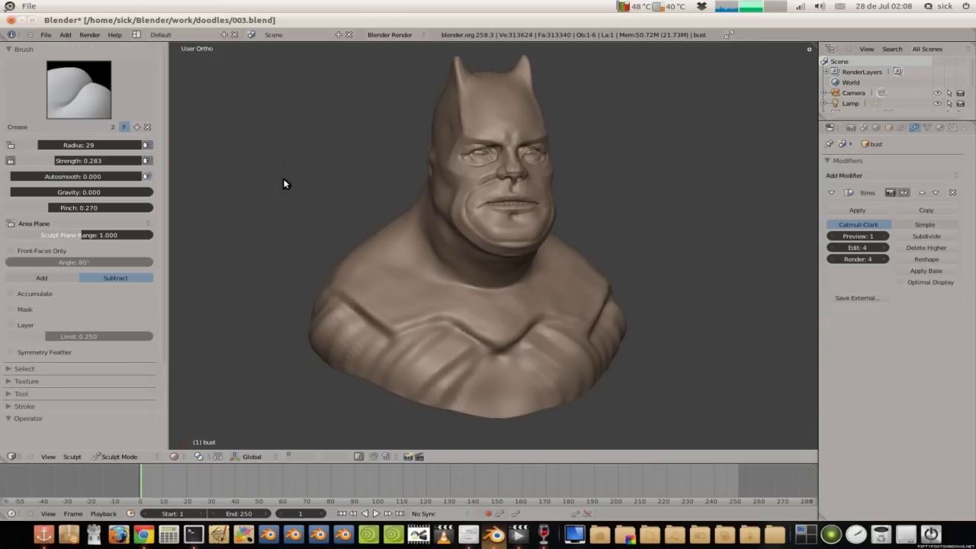
left_click_drag(75, 144, 84, 144)
key("f")
left_click(455, 328)
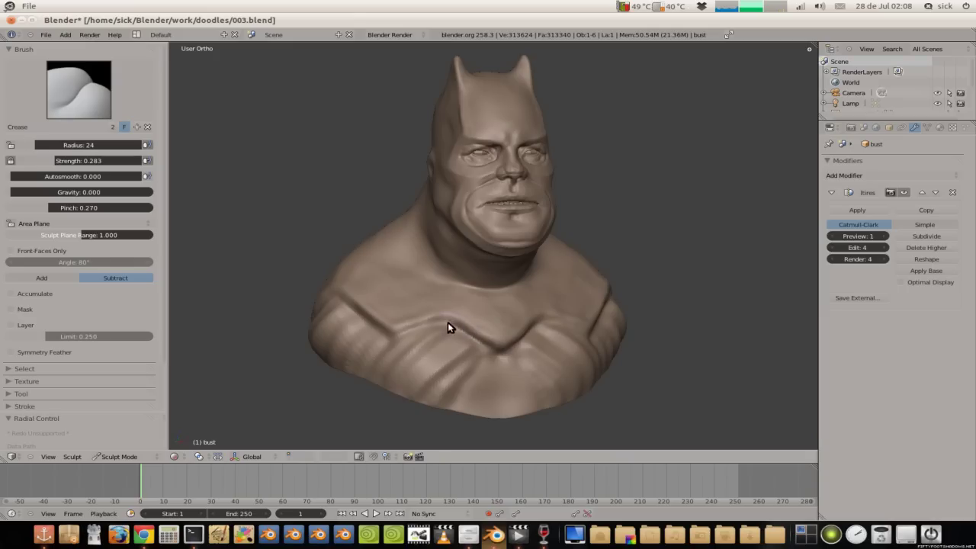
Step: Deepen the chest crease near the V bottom and the left shoulder crease
left_click_drag(489, 358, 447, 338)
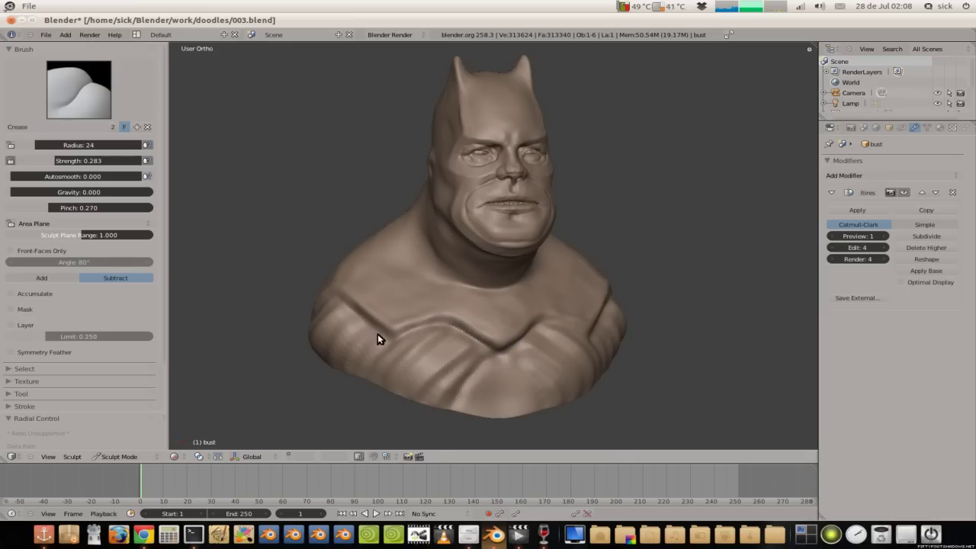
left_click_drag(348, 314, 401, 344)
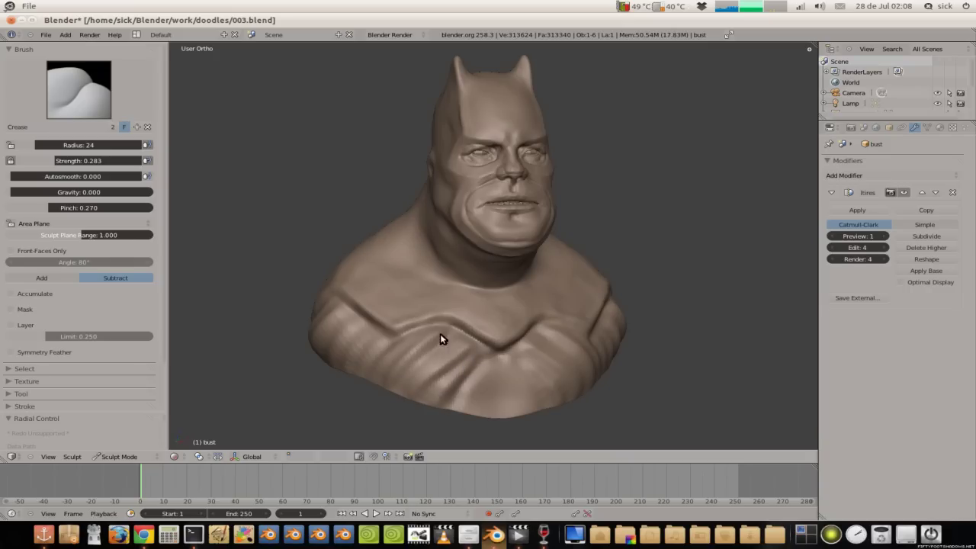
middle_click_drag(442, 338, 416, 359)
mouse_move(533, 402)
left_mouse_down()
mouse_move(498, 347)
mouse_move(545, 356)
left_mouse_up()
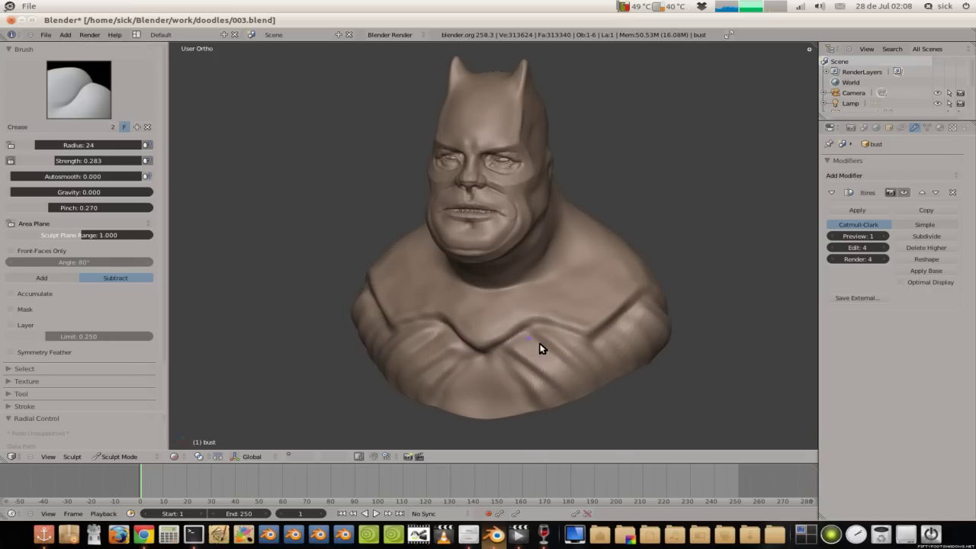
middle_click_drag(465, 317, 534, 347)
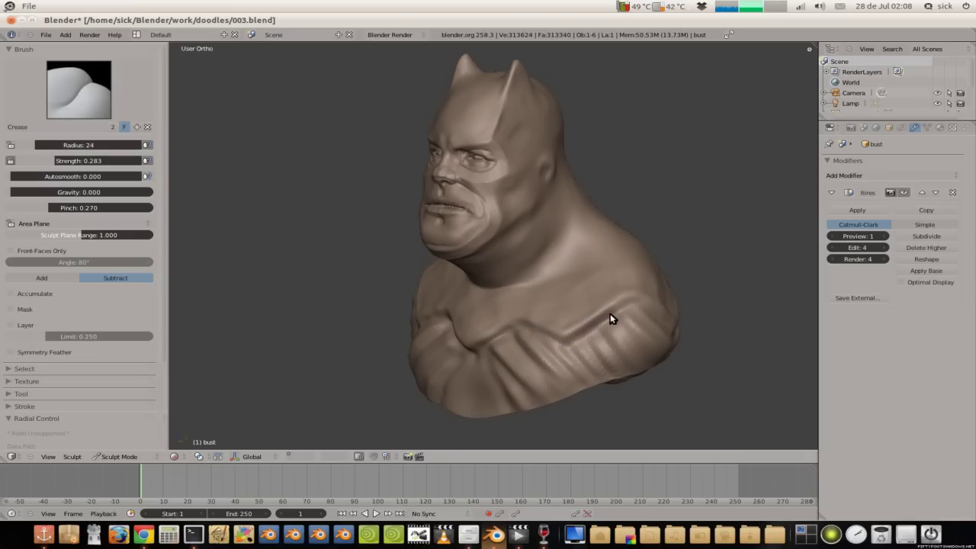
mouse_move(612, 317)
middle_mouse_down()
mouse_move(549, 290)
mouse_move(620, 345)
mouse_move(554, 295)
middle_mouse_up()
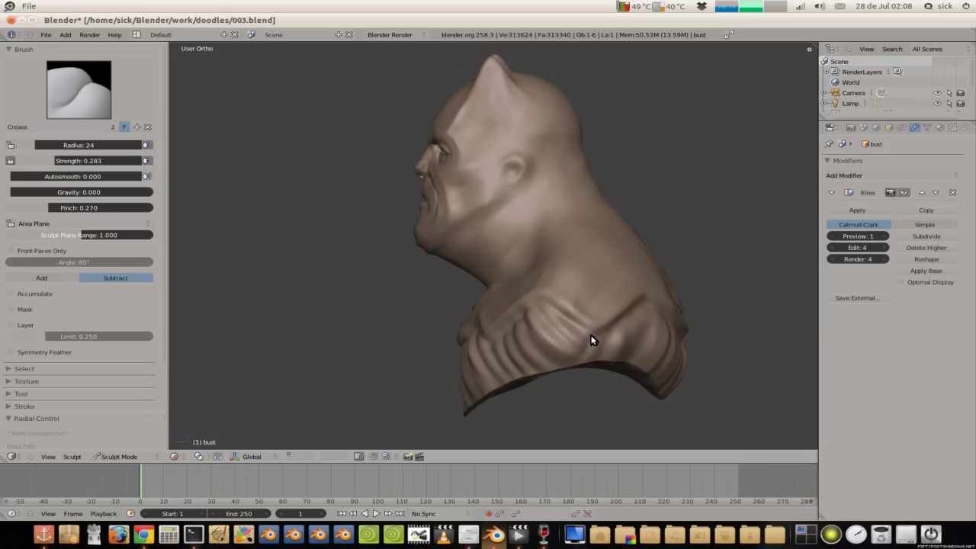
middle_click_drag(611, 320, 547, 318)
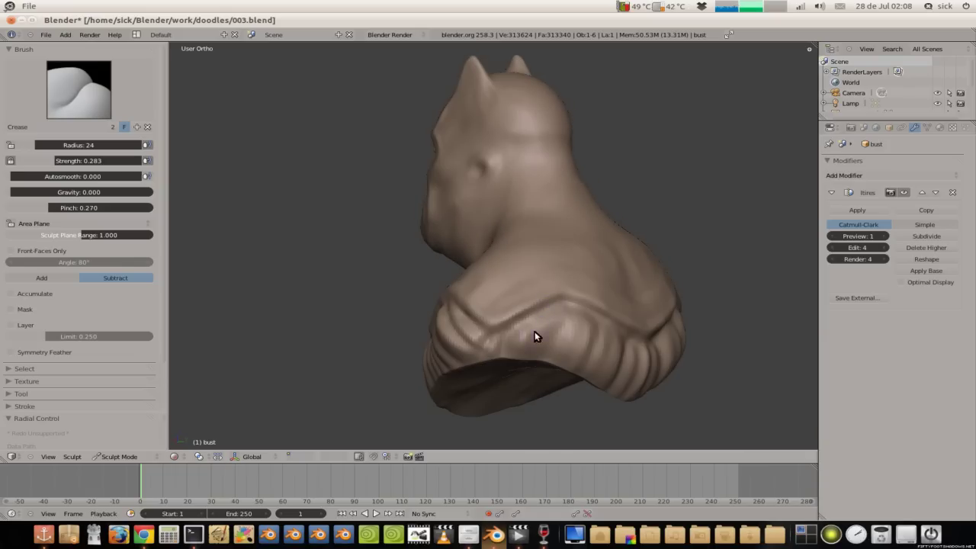
Step: Thicken the lower collar rim at the back, then orbit round to the front
left_click_drag(549, 345, 545, 359)
middle_click_drag(562, 300, 521, 307)
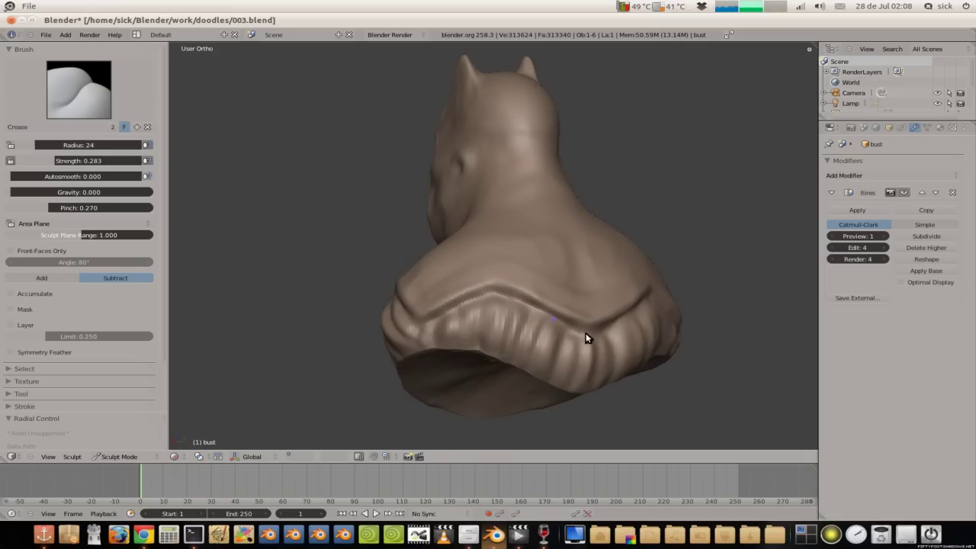
middle_click_drag(501, 288, 460, 301)
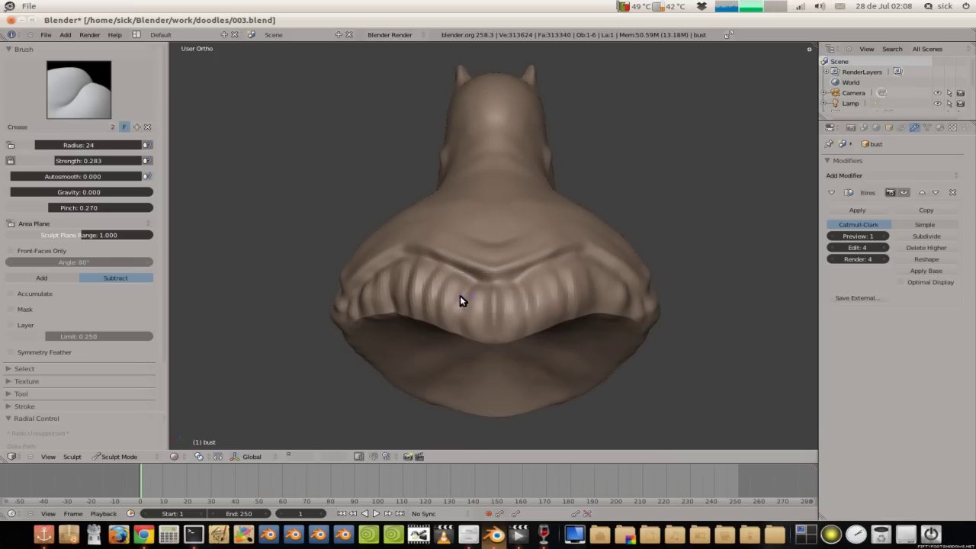
mouse_move(483, 270)
middle_mouse_down()
mouse_move(526, 285)
mouse_move(487, 300)
middle_mouse_up()
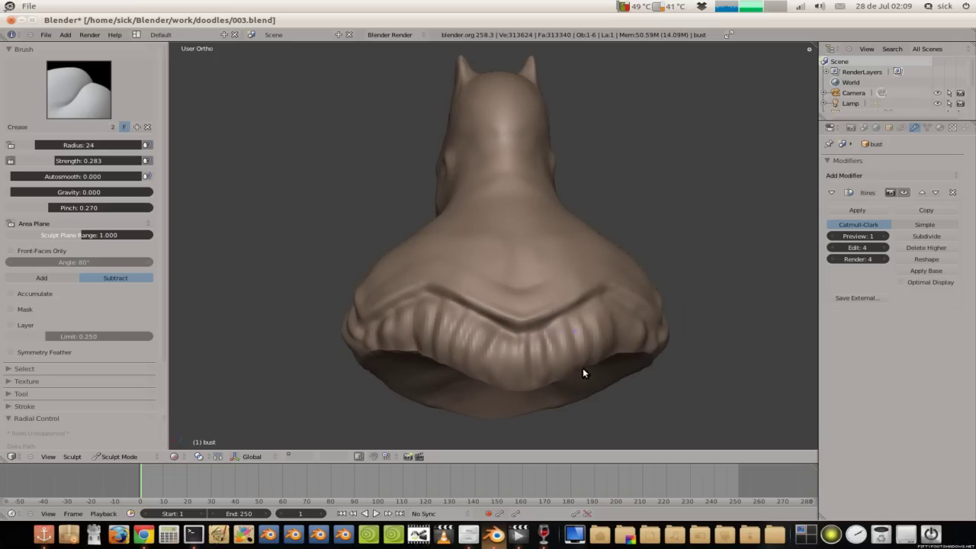
middle_click_drag(595, 292, 479, 284)
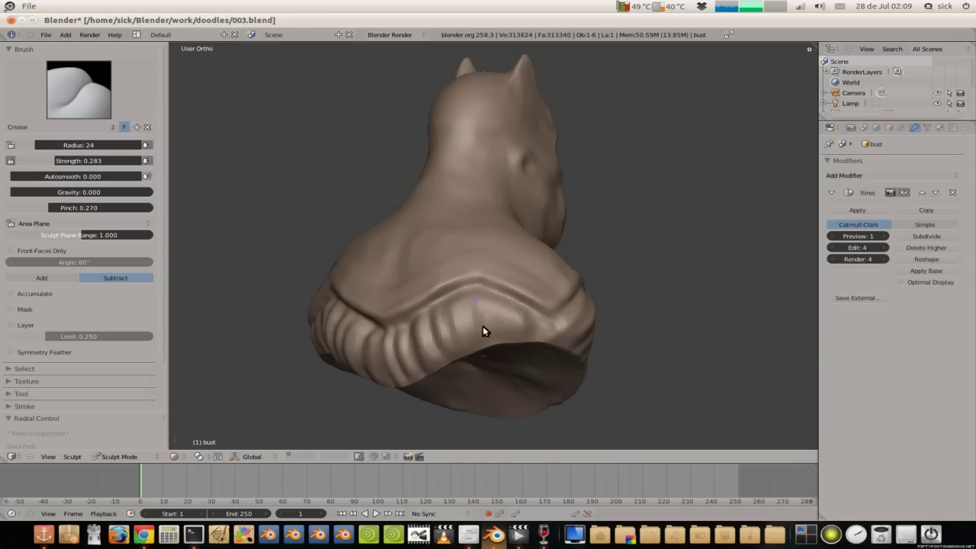
middle_click_drag(426, 288, 509, 324)
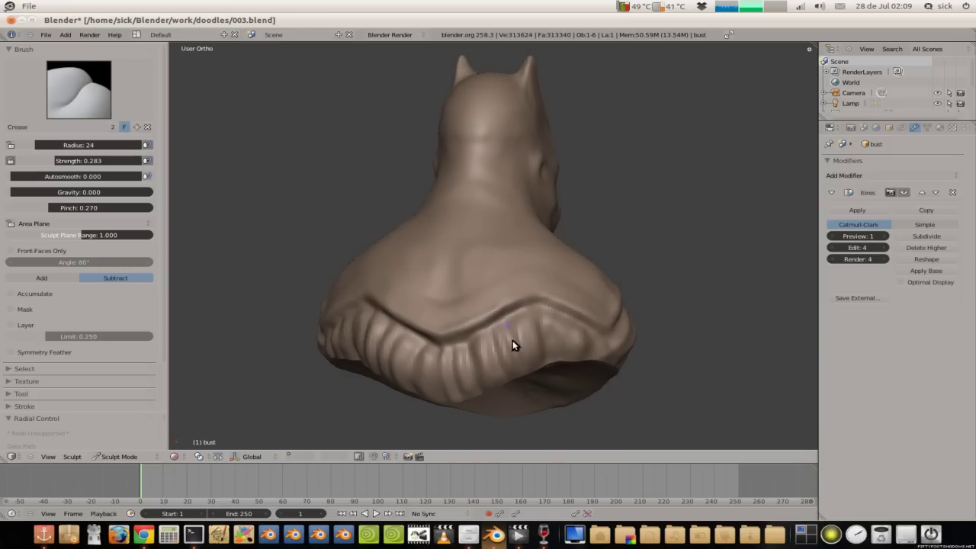
mouse_move(483, 290)
middle_mouse_down()
mouse_move(437, 312)
mouse_move(454, 314)
middle_mouse_up()
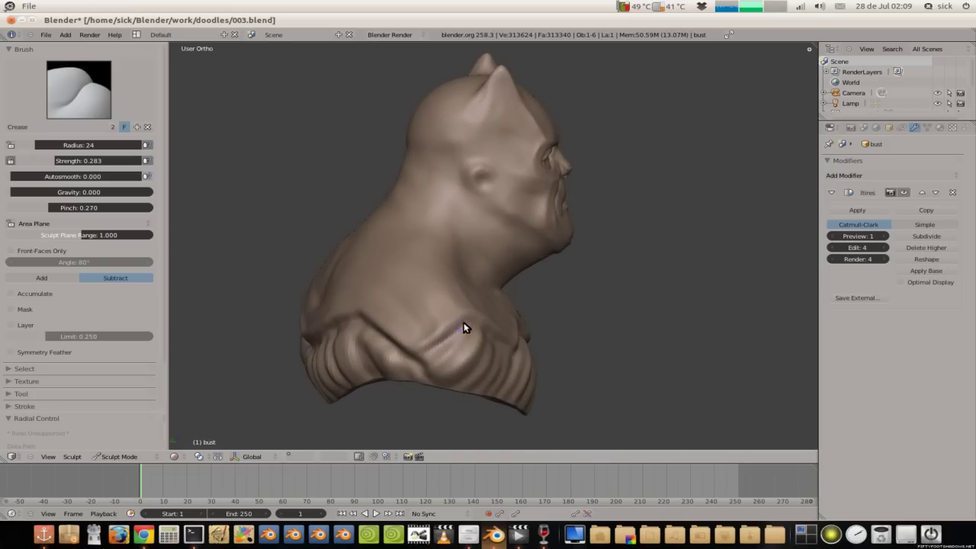
mouse_move(495, 341)
middle_mouse_down()
mouse_move(359, 294)
mouse_move(394, 327)
middle_mouse_up()
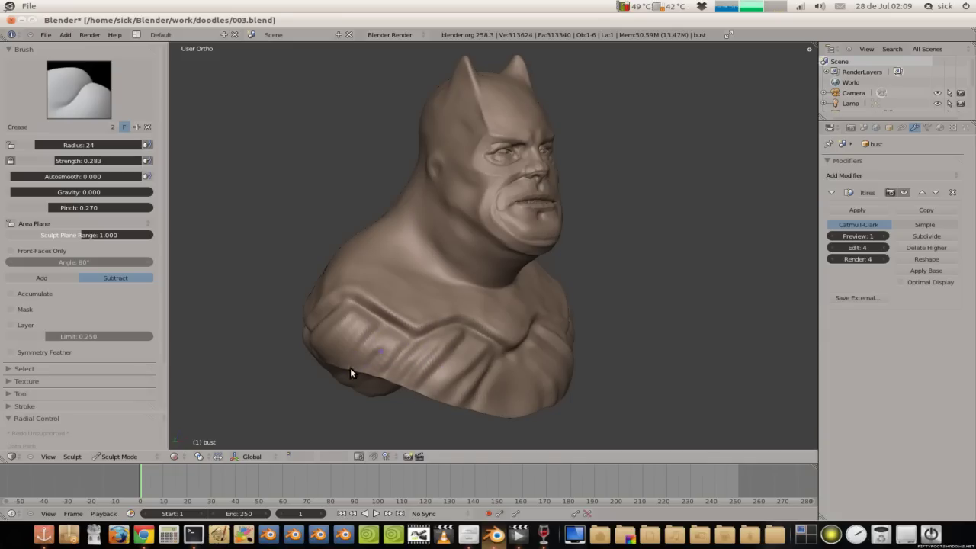
middle_click_drag(362, 314, 388, 312)
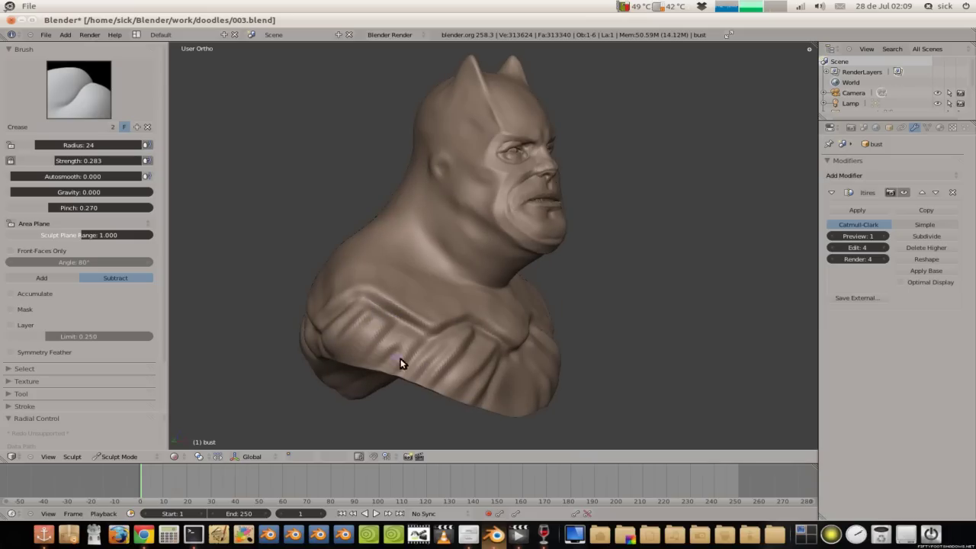
scroll(401, 361, "down", 2)
mouse_move(386, 305)
middle_mouse_down()
mouse_move(315, 323)
mouse_move(323, 290)
mouse_move(342, 269)
mouse_move(384, 284)
middle_mouse_up()
Step: Switch the Crease brush to Add and sharpen the V-shaped chest crease
left_click(65, 278)
scroll(435, 289, "up", 2)
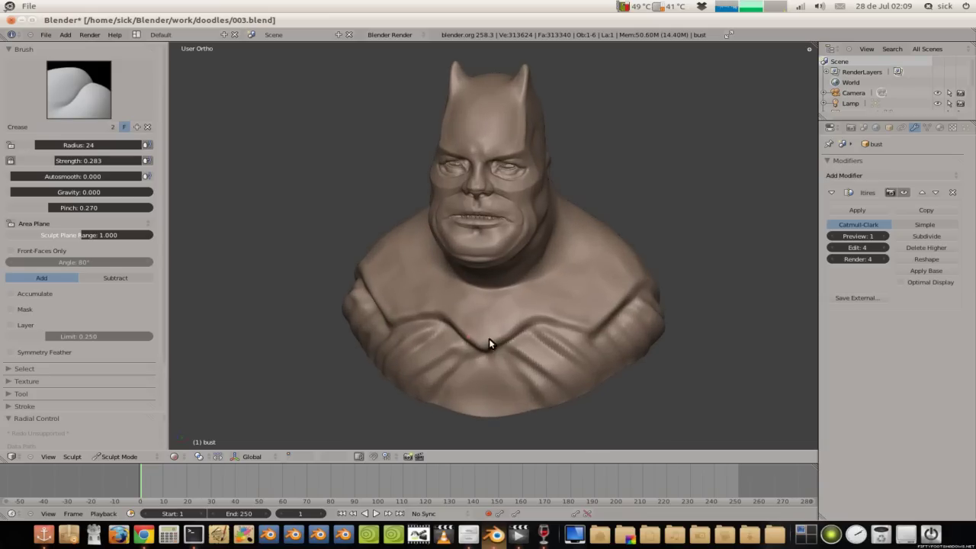
left_click_drag(477, 350, 531, 323)
middle_click_drag(563, 310, 564, 327)
mouse_move(511, 260)
middle_mouse_down()
mouse_move(533, 312)
mouse_move(451, 287)
middle_mouse_up()
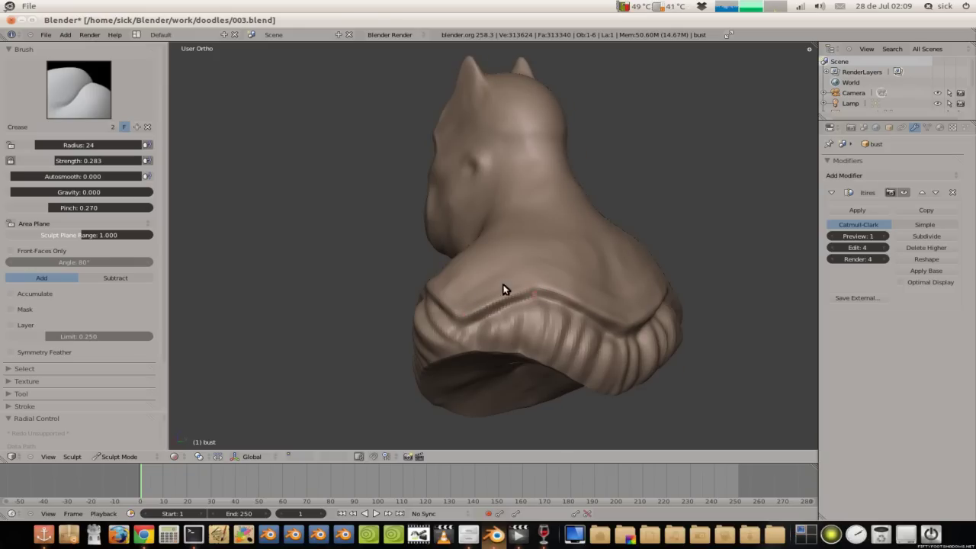
middle_click_drag(500, 285, 418, 292)
Step: Crease the ridge along the back shoulder and refine the shoulder crease
left_click_drag(423, 289, 570, 279)
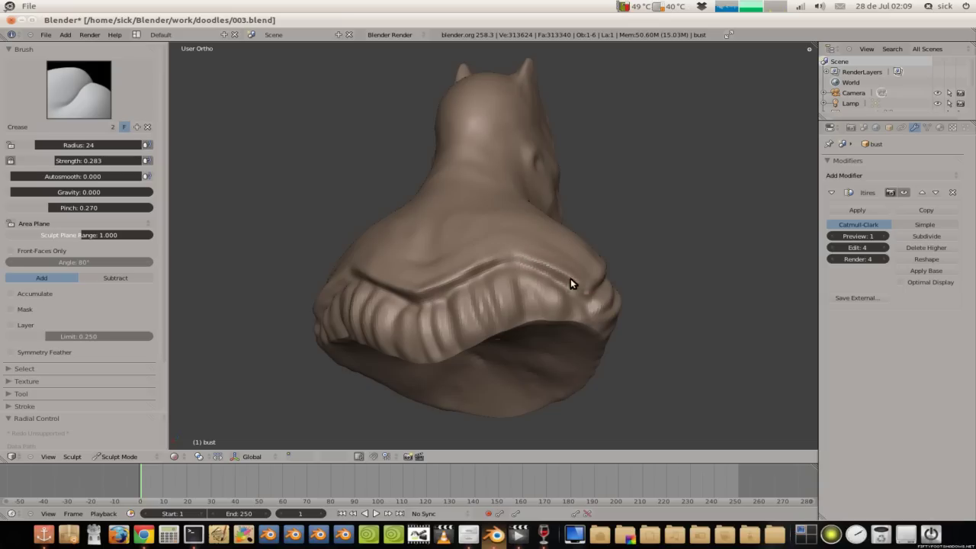
middle_click_drag(457, 253, 348, 295)
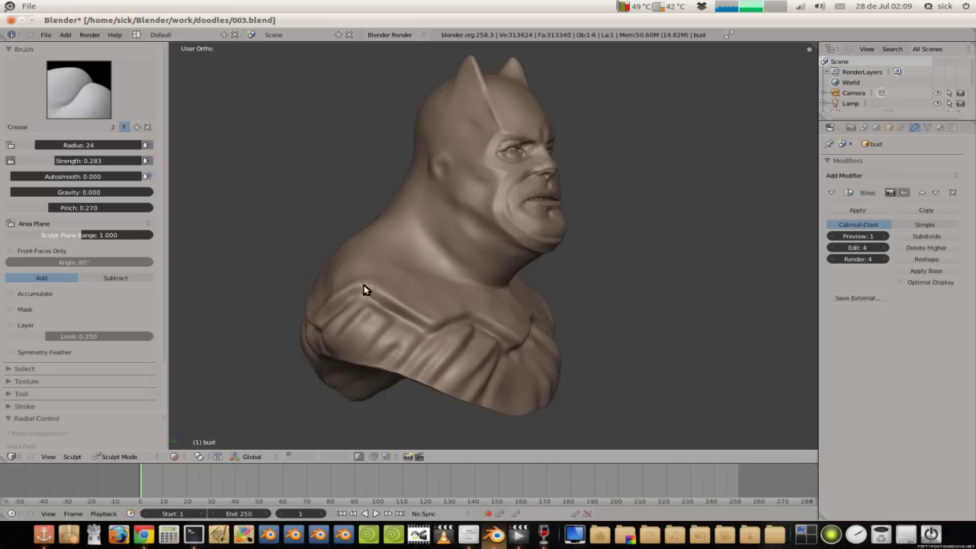
left_click_drag(436, 328, 463, 320)
middle_click_drag(450, 296, 344, 312)
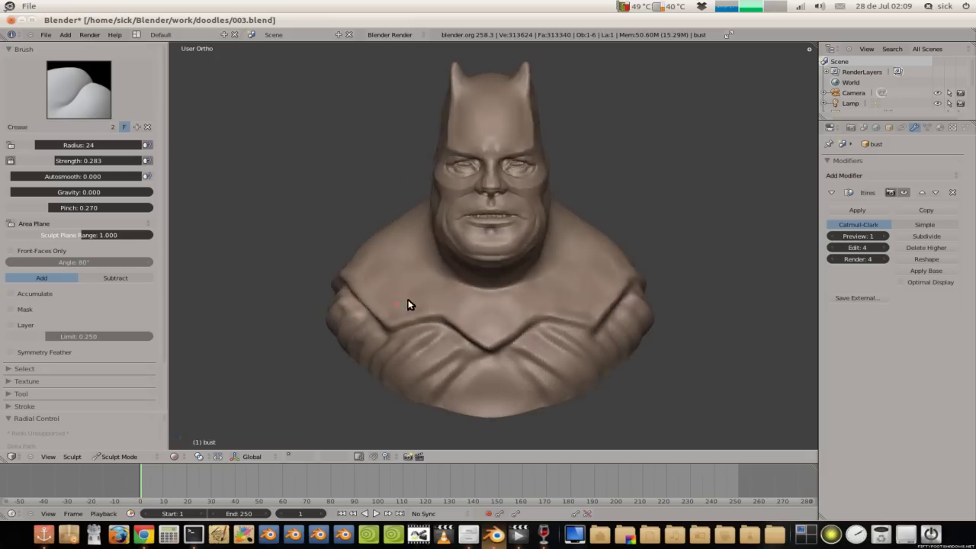
middle_click_drag(506, 334, 525, 361)
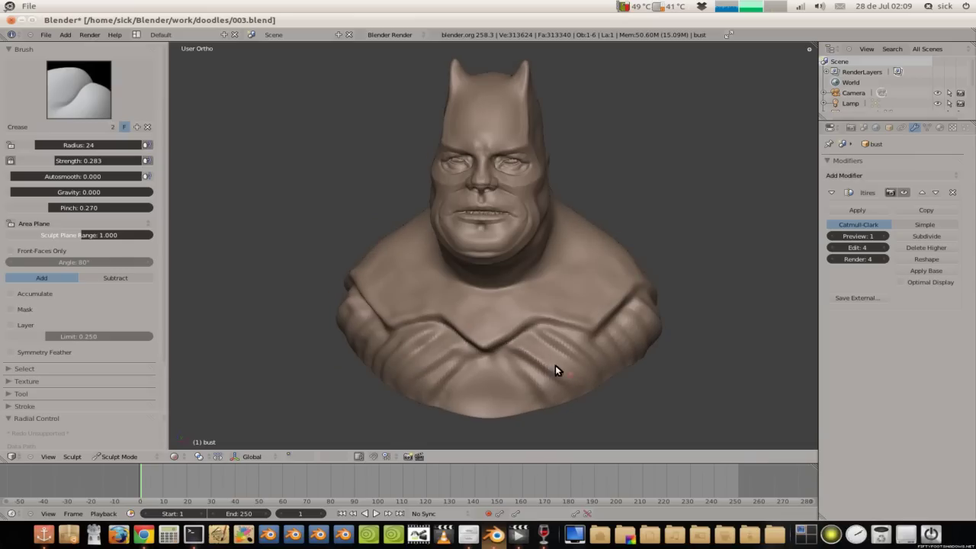
Step: Add creases on the lower-right and lower-left chest
left_click_drag(547, 394, 526, 356)
middle_click_drag(551, 339, 512, 334)
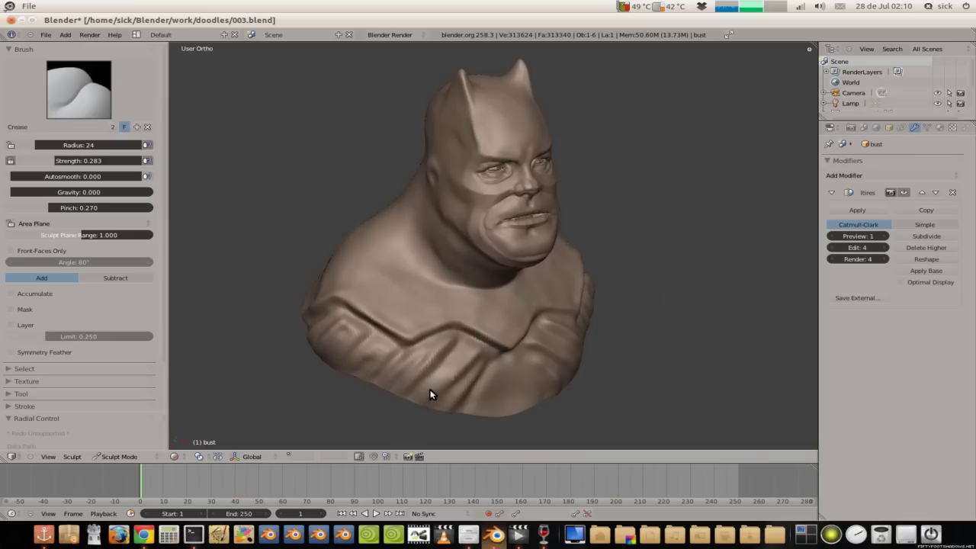
left_click_drag(450, 338, 400, 370)
middle_click_drag(372, 398, 402, 352)
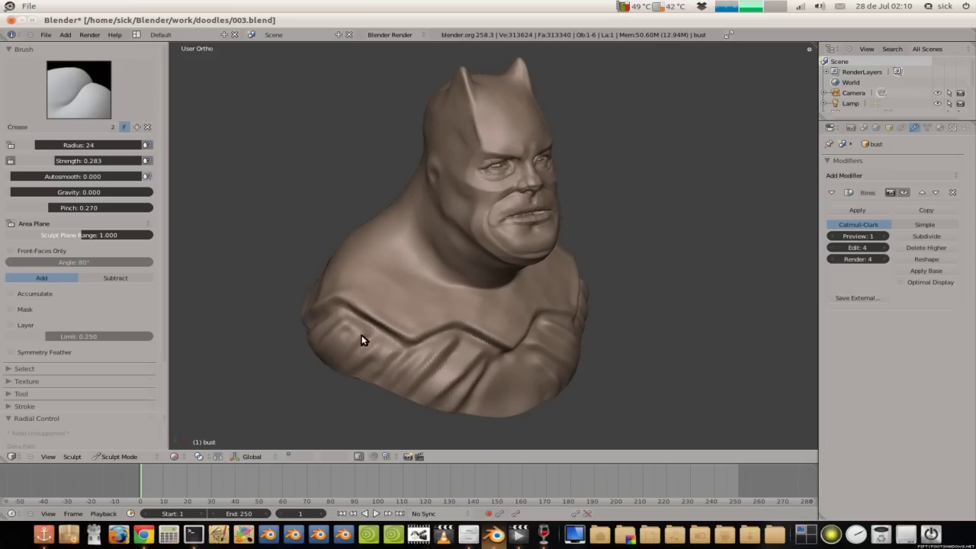
middle_click_drag(311, 352, 414, 327)
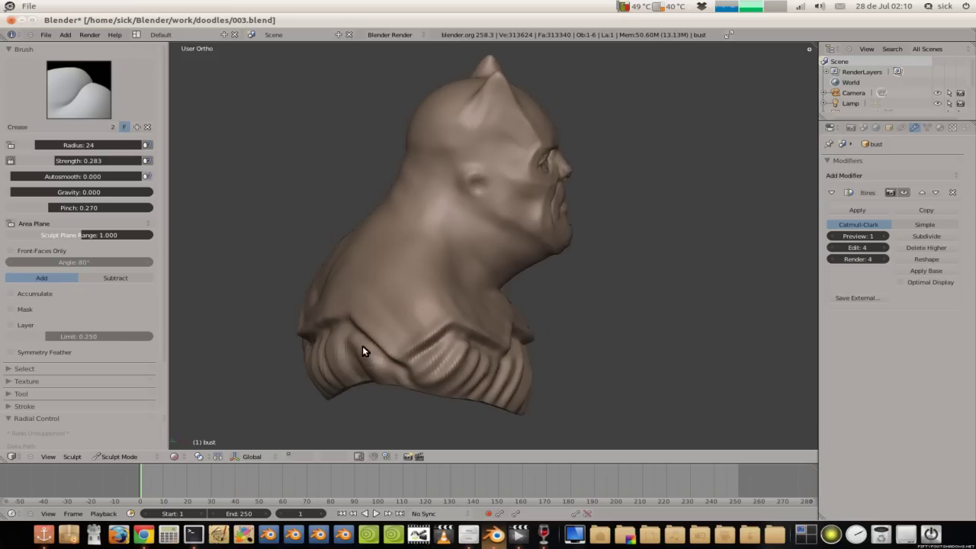
Step: Orbit around the rear and add a small crease at the bust's lower edge
mouse_move(347, 334)
middle_mouse_down()
mouse_move(412, 303)
mouse_move(491, 352)
middle_mouse_up()
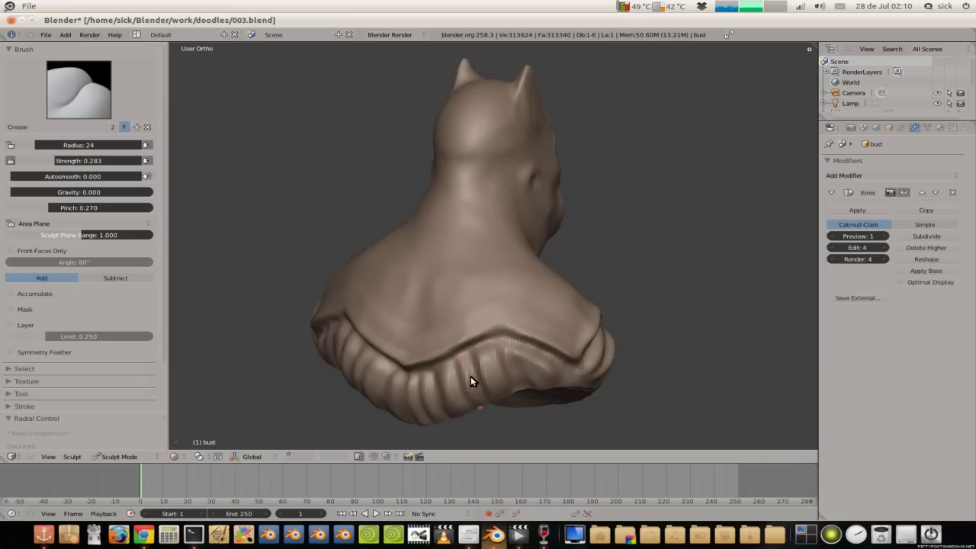
middle_click_drag(465, 330, 459, 346)
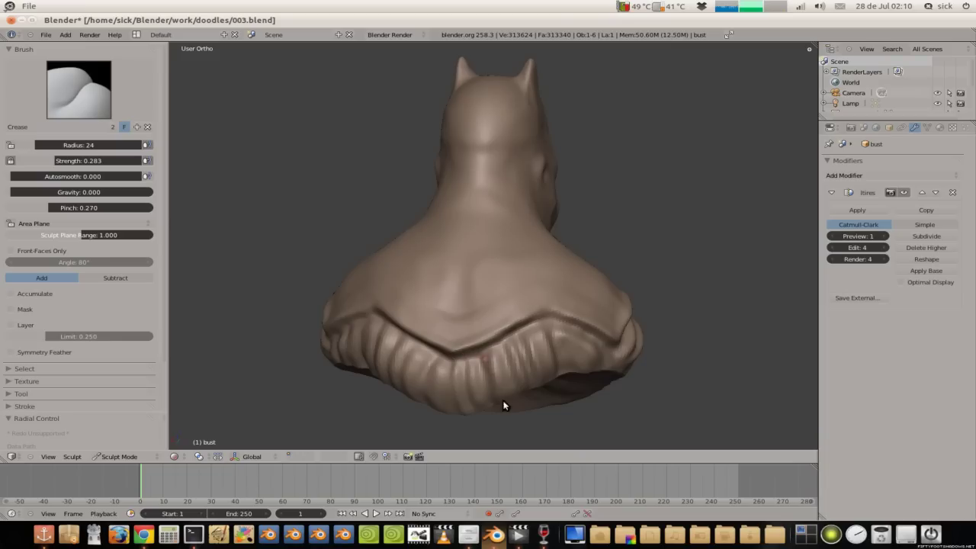
mouse_move(482, 315)
middle_mouse_down()
mouse_move(516, 361)
mouse_move(500, 352)
middle_mouse_up()
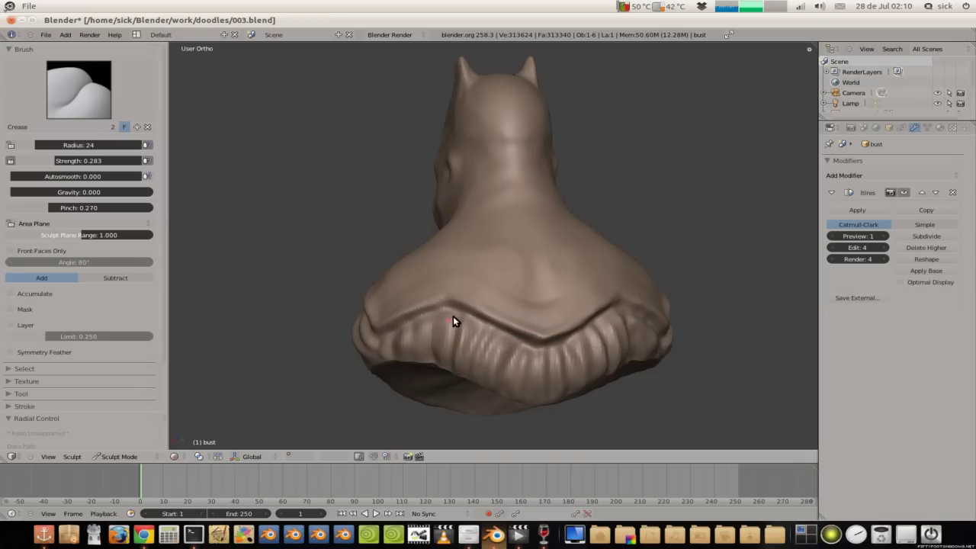
middle_click_drag(442, 289, 492, 317)
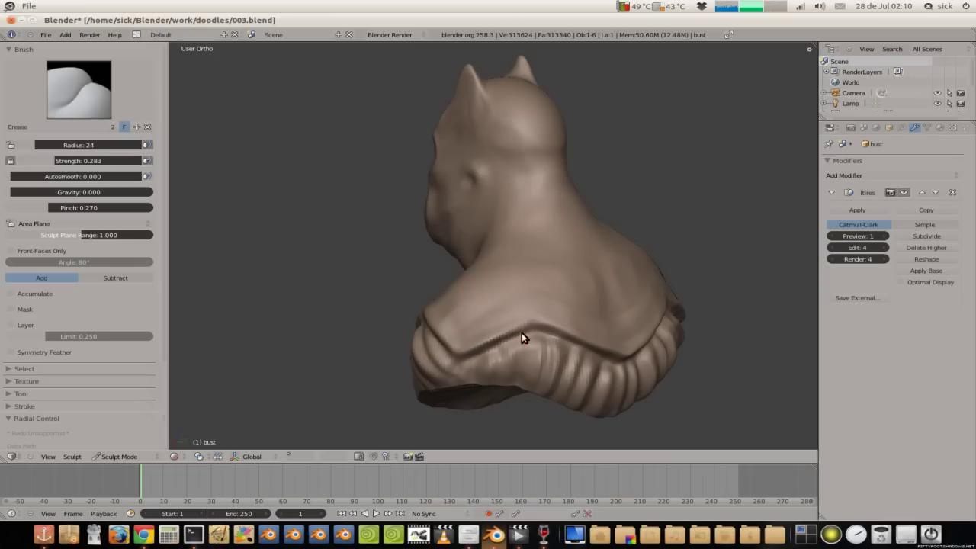
left_click(490, 389)
mouse_move(487, 332)
middle_mouse_down()
mouse_move(542, 310)
mouse_move(577, 322)
mouse_move(587, 312)
middle_mouse_up()
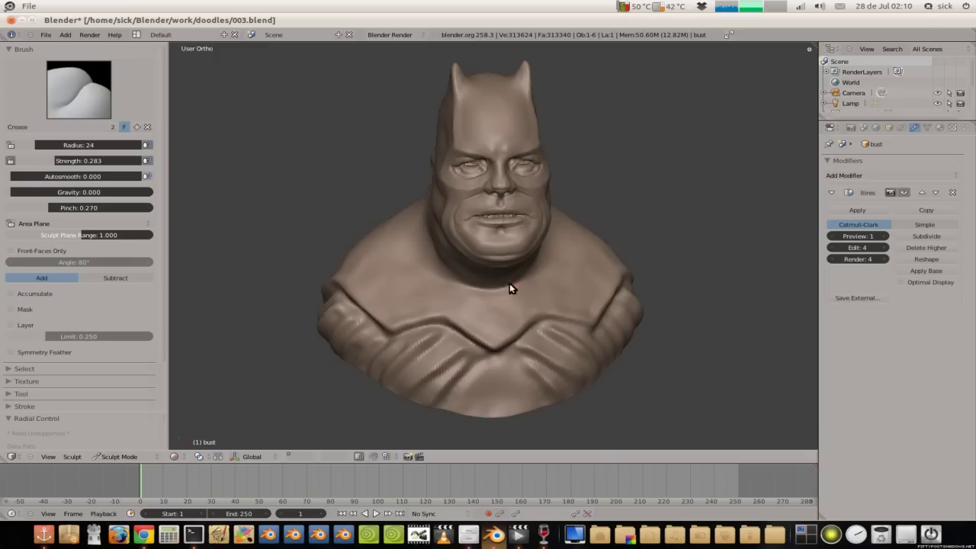
mouse_move(510, 279)
middle_mouse_down()
mouse_move(460, 320)
mouse_move(410, 299)
mouse_move(450, 307)
mouse_move(427, 272)
mouse_move(466, 292)
middle_mouse_up()
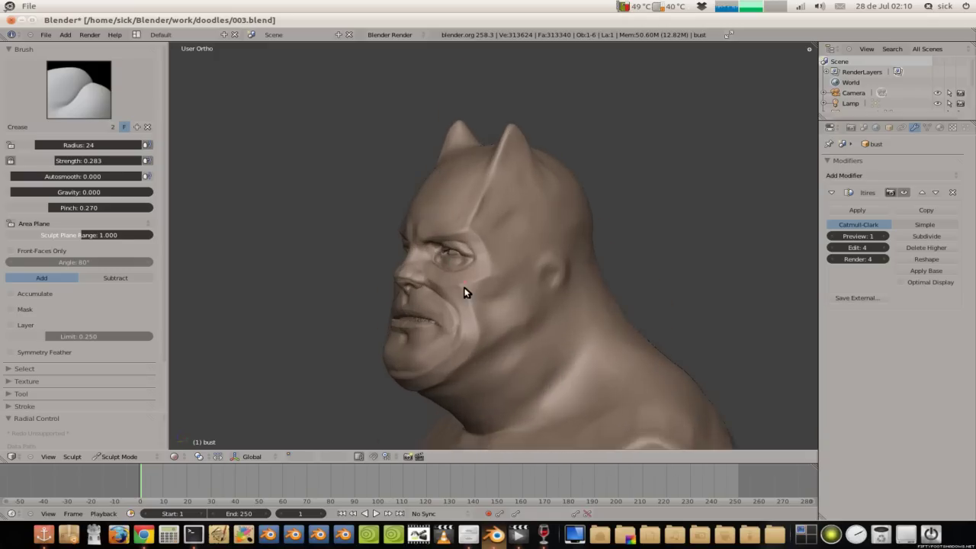
Step: Zoom in and orbit from profile to a frontal close-up of the mouth and teeth
scroll(466, 294, "up", 1)
scroll(458, 308, "up", 1)
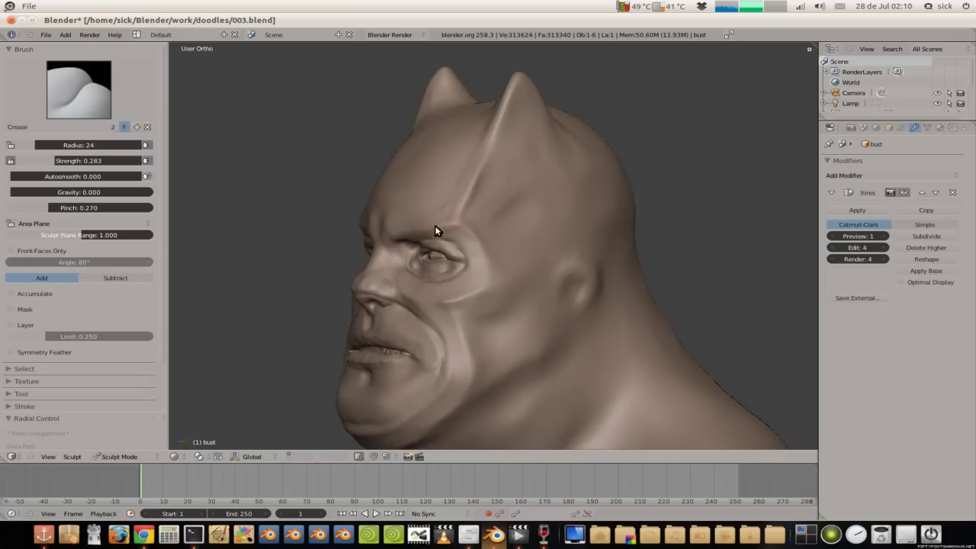
mouse_move(453, 185)
middle_mouse_down()
mouse_move(539, 249)
mouse_move(540, 302)
mouse_move(413, 193)
middle_mouse_up()
scroll(440, 237, "up", 2)
middle_click_drag(440, 237, 406, 238)
scroll(448, 224, "up", 1)
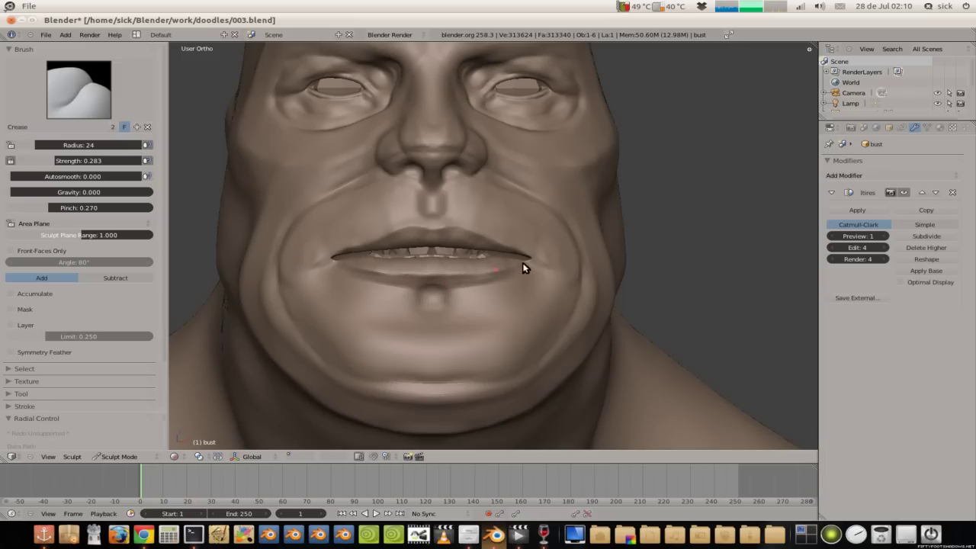
Step: Set the Crease brush to Subtract and deepen creases under the lower lip and left mouth corner
left_click(119, 276)
mouse_move(408, 273)
middle_mouse_down()
mouse_move(385, 304)
mouse_move(397, 283)
mouse_move(358, 272)
mouse_move(324, 288)
middle_mouse_up()
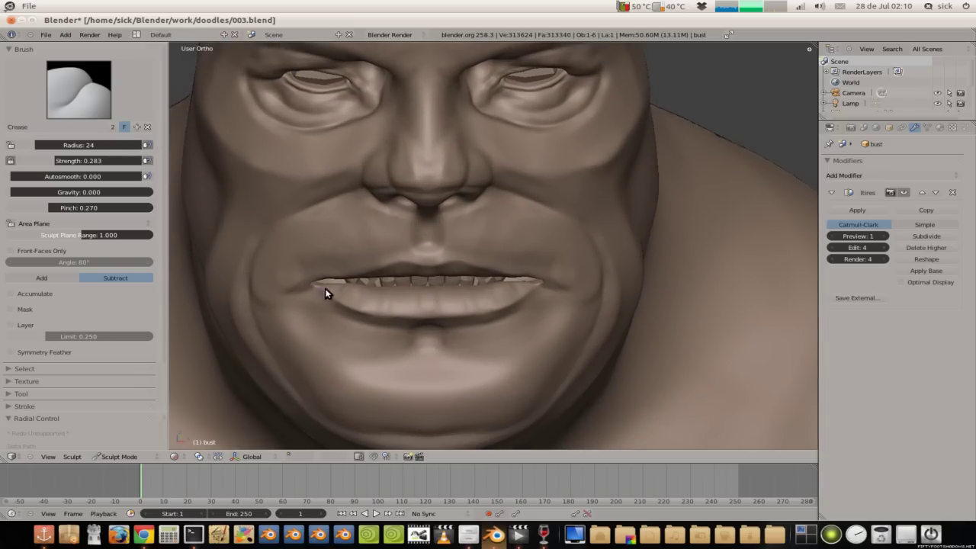
left_click_drag(360, 306, 414, 312)
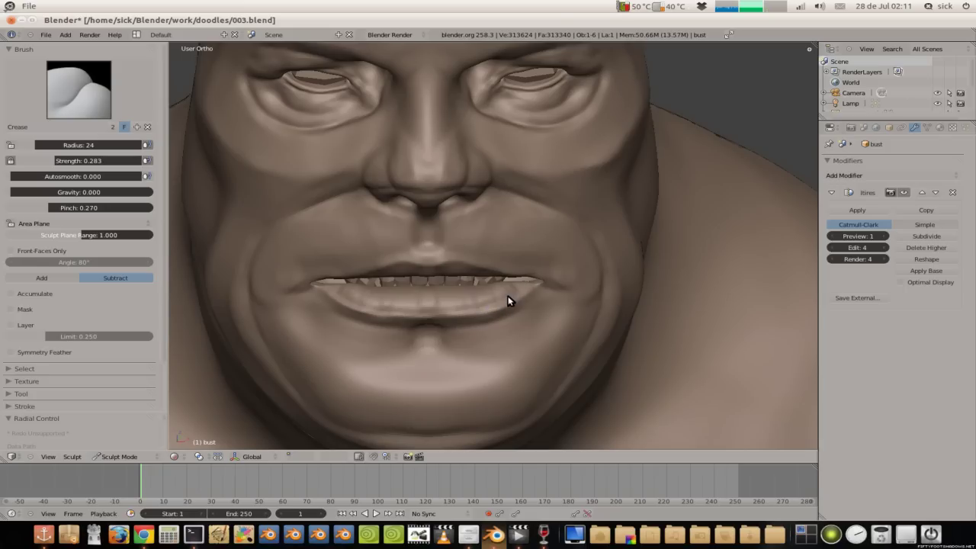
left_click_drag(404, 335, 357, 341)
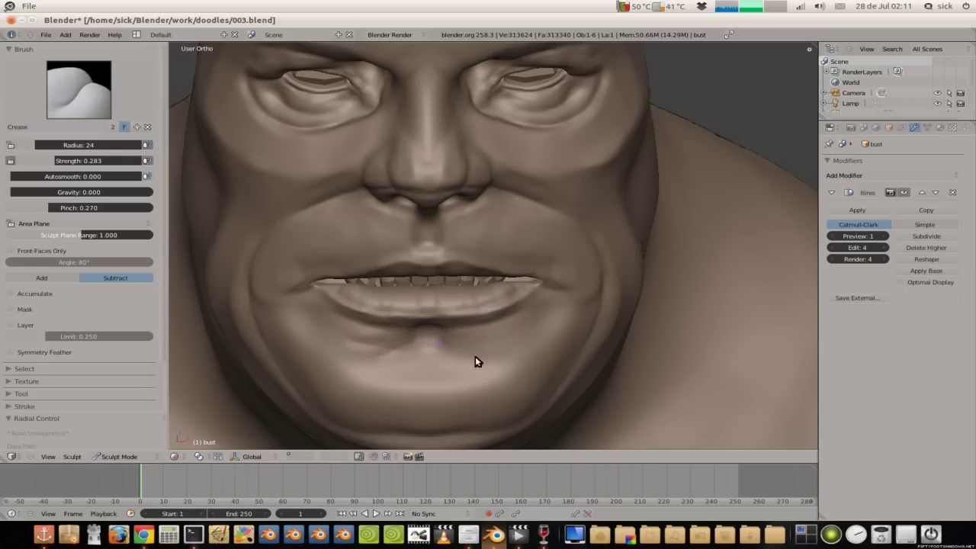
mouse_move(441, 325)
left_mouse_down()
mouse_move(518, 324)
mouse_move(478, 303)
left_mouse_up()
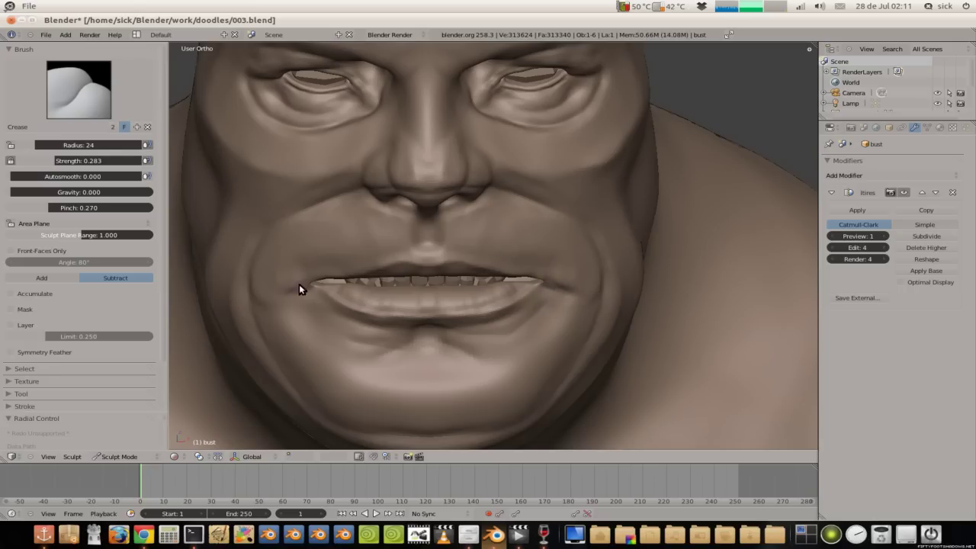
left_click_drag(298, 287, 327, 275)
Step: Deepen the nasolabial fold from nose to cheek, then check the mouth from other angles
middle_click_drag(436, 228, 403, 194)
mouse_move(417, 130)
left_mouse_down()
mouse_move(470, 150)
mouse_move(524, 228)
mouse_move(503, 302)
left_mouse_up()
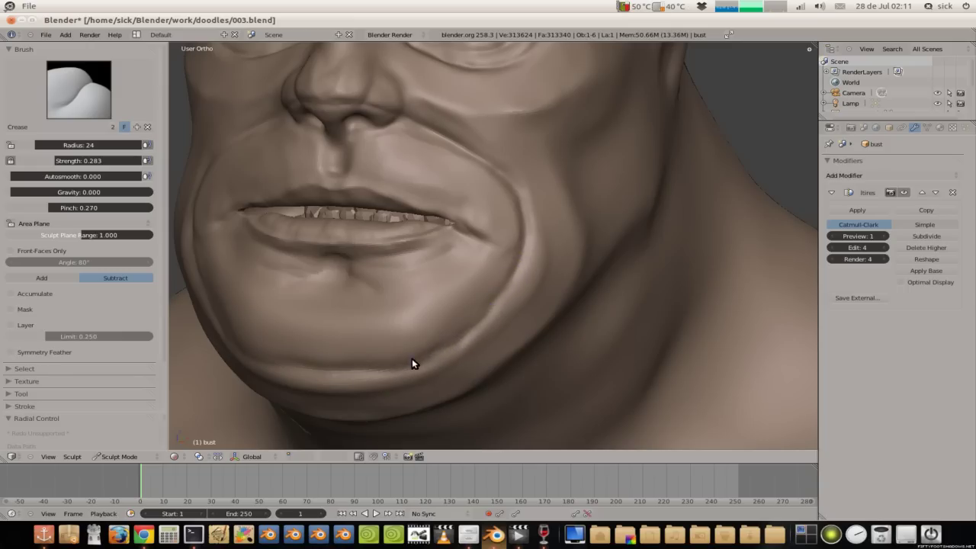
middle_click_drag(421, 336, 453, 353)
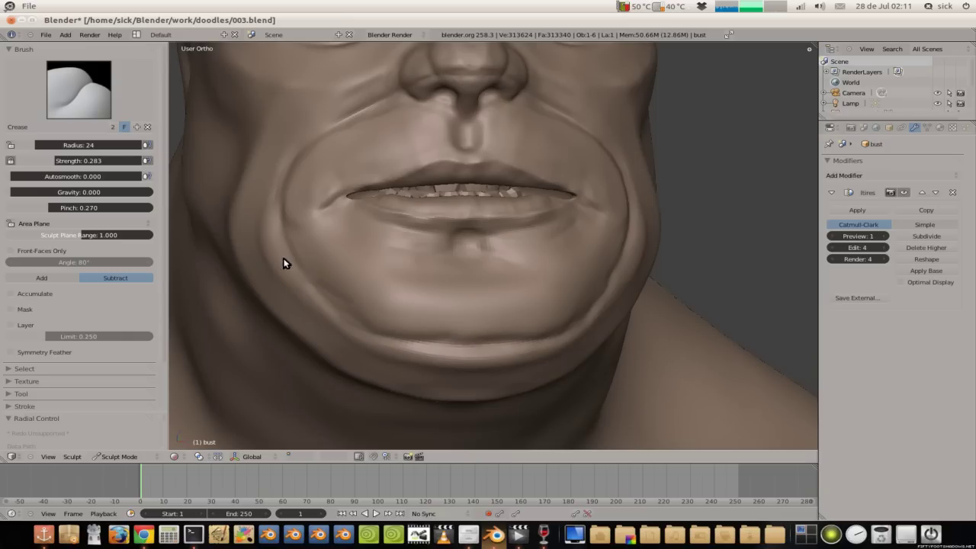
mouse_move(348, 322)
middle_mouse_down()
mouse_move(335, 253)
mouse_move(404, 252)
middle_mouse_up()
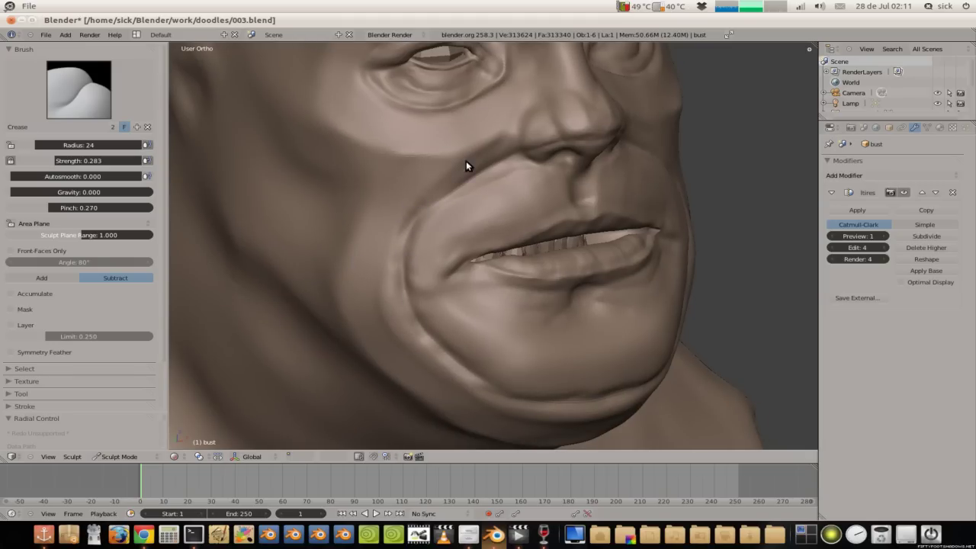
mouse_move(423, 214)
middle_mouse_down()
mouse_move(511, 183)
mouse_move(444, 183)
mouse_move(467, 213)
mouse_move(401, 157)
mouse_move(464, 174)
mouse_move(457, 135)
mouse_move(451, 175)
mouse_move(423, 110)
middle_mouse_up()
Step: Zoom in on the eyes and carve a crease along the upper eyelid
scroll(466, 214, "down", 5)
scroll(450, 175, "up", 4)
scroll(442, 198, "up", 2)
scroll(431, 168, "up", 2)
scroll(446, 183, "up", 2)
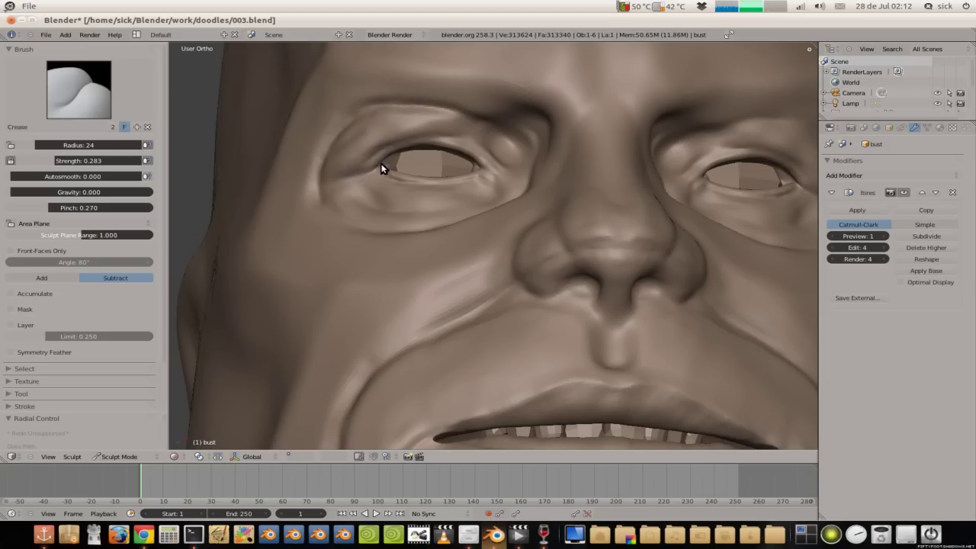
left_click_drag(439, 140, 481, 148)
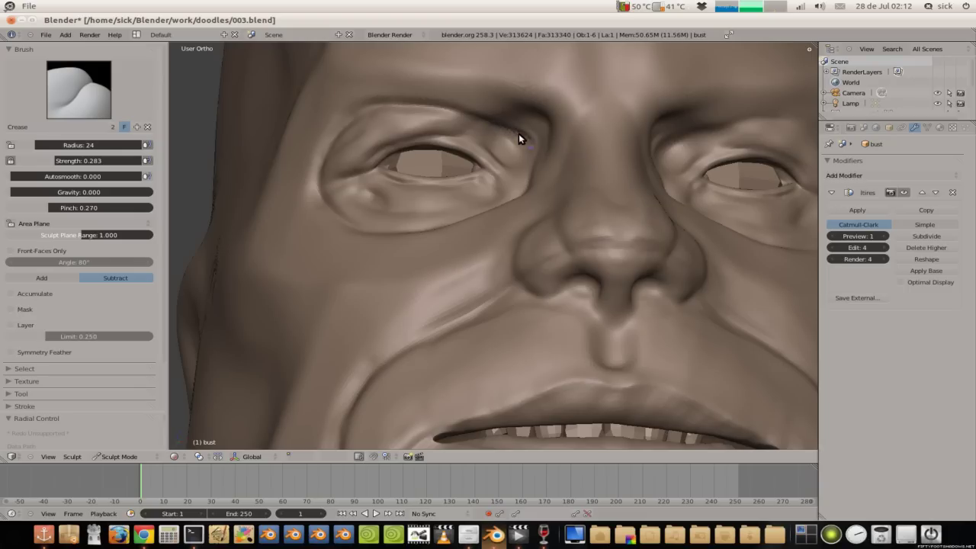
Step: Reshape the upper eyelid crease and soften it at the outer eye corner
middle_click_drag(685, 135, 509, 167, "shift")
scroll(510, 167, "up", 4)
middle_click_drag(544, 234, 488, 249)
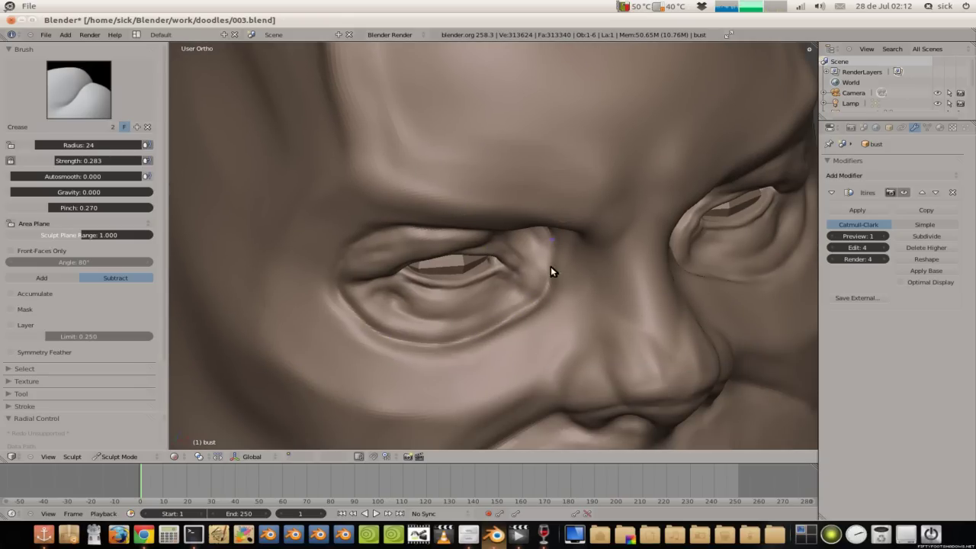
mouse_move(513, 252)
middle_mouse_down()
mouse_move(455, 209)
mouse_move(462, 185)
mouse_move(429, 251)
mouse_move(428, 222)
mouse_move(535, 177)
middle_mouse_up()
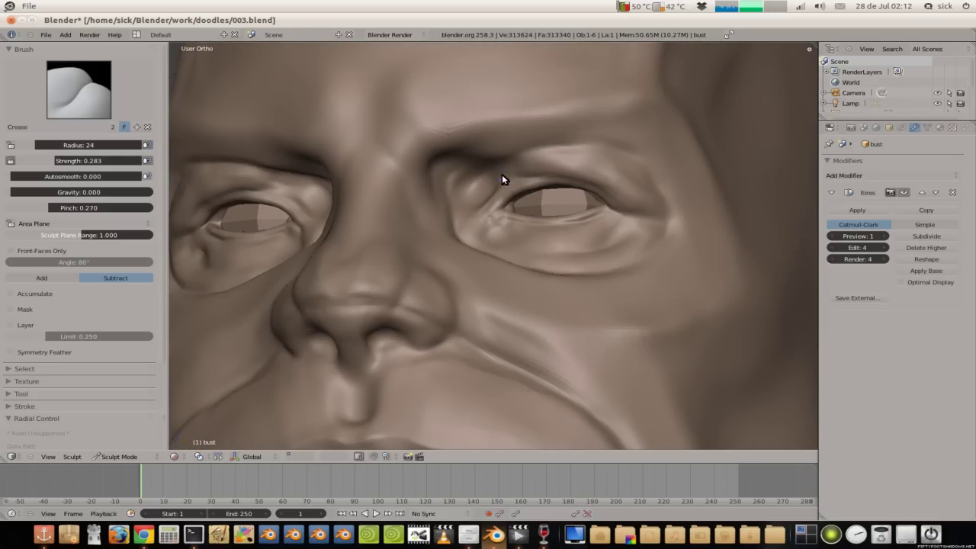
mouse_move(509, 183)
left_mouse_down()
mouse_move(584, 191)
mouse_move(642, 221)
left_mouse_up()
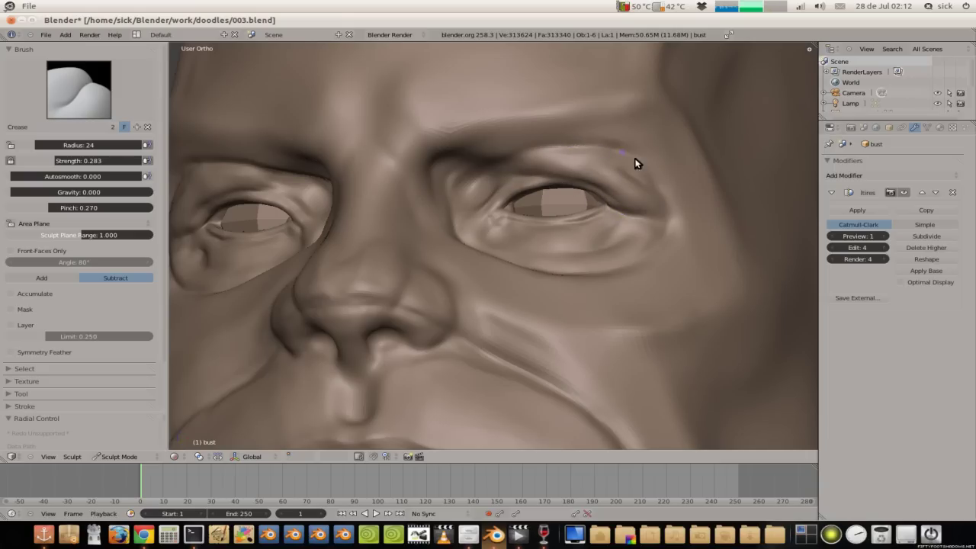
left_click_drag(646, 169, 614, 150)
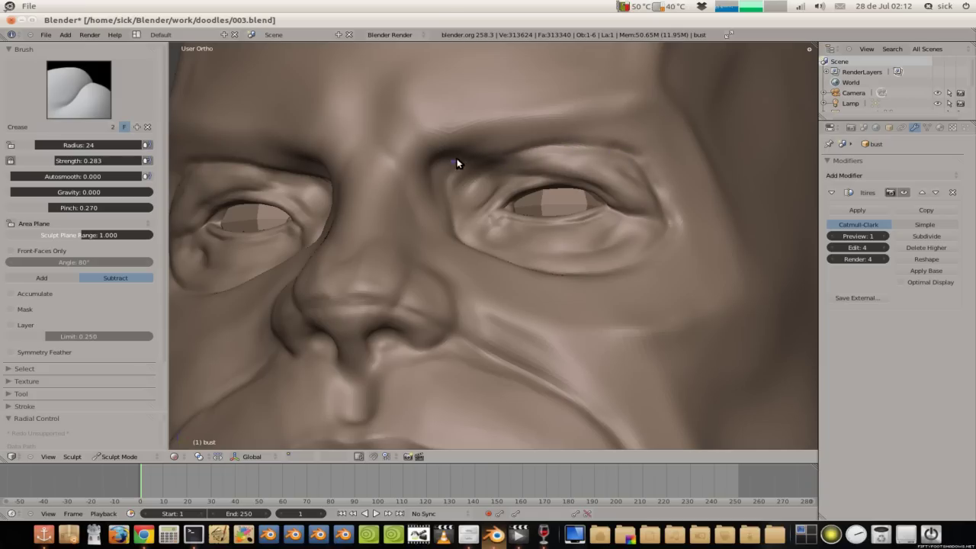
Step: Add a short crease on the lower eyelid from a three-quarter view
middle_click_drag(427, 186, 379, 226)
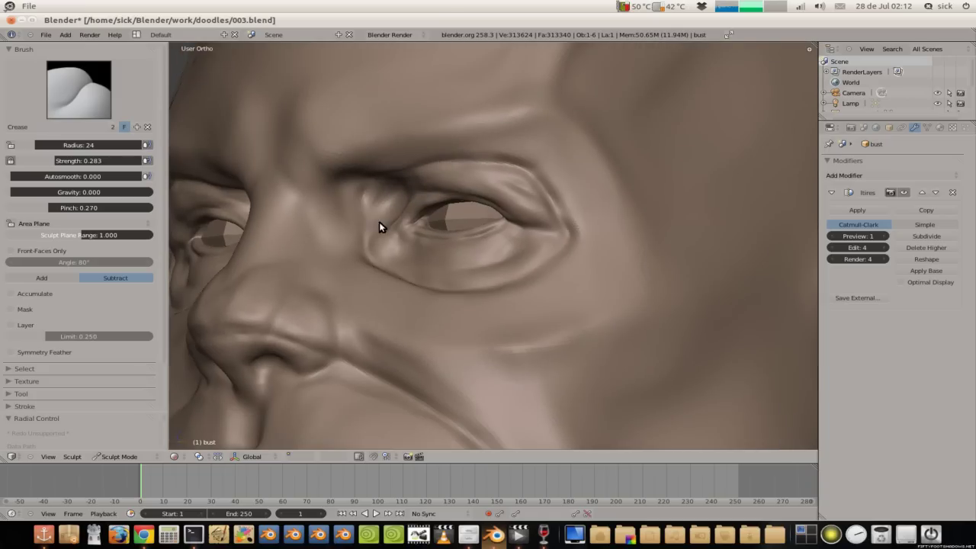
mouse_move(375, 269)
middle_mouse_down()
mouse_move(408, 272)
mouse_move(394, 330)
middle_mouse_up()
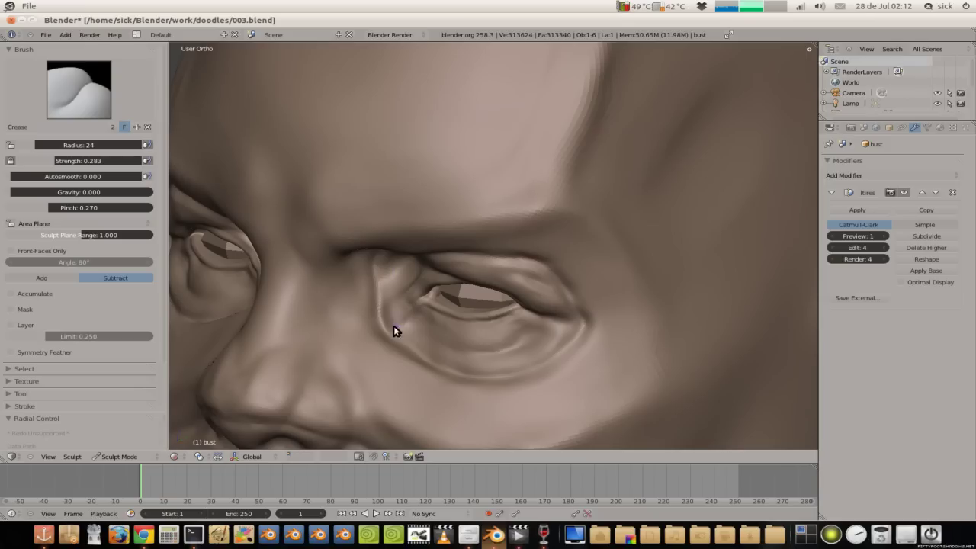
left_click_drag(579, 331, 572, 341)
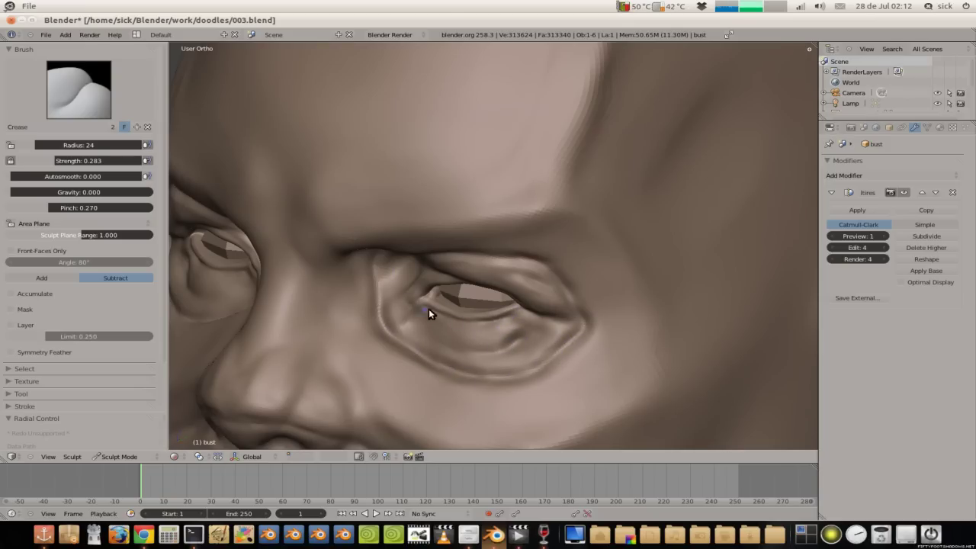
mouse_move(404, 257)
middle_mouse_down()
mouse_move(325, 256)
mouse_move(420, 248)
mouse_move(428, 271)
mouse_move(459, 283)
mouse_move(425, 242)
middle_mouse_up()
scroll(424, 242, "down", 2)
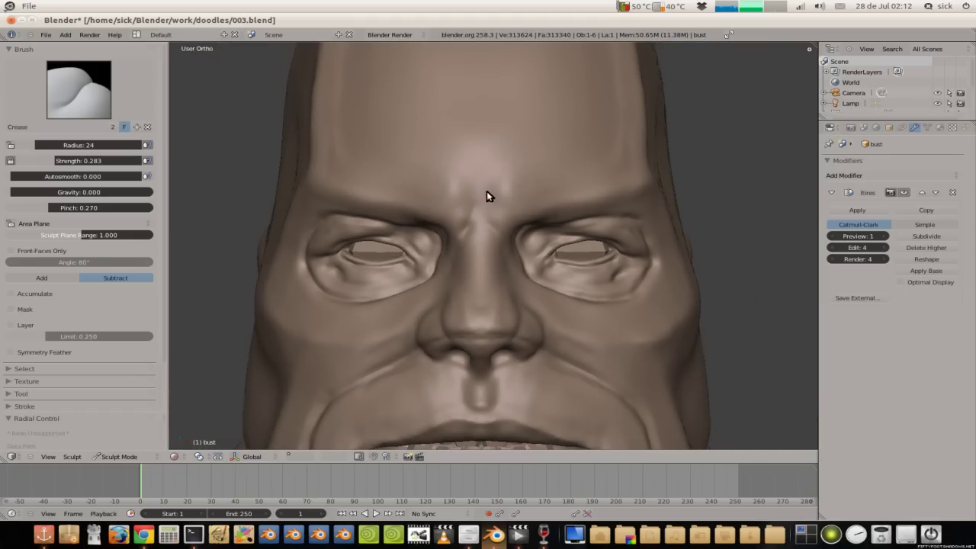
Step: Orbit around the face from three-quarter and low angles back to near-frontal
mouse_move(452, 232)
middle_mouse_down()
mouse_move(315, 271)
mouse_move(370, 257)
mouse_move(499, 303)
mouse_move(578, 312)
middle_mouse_up()
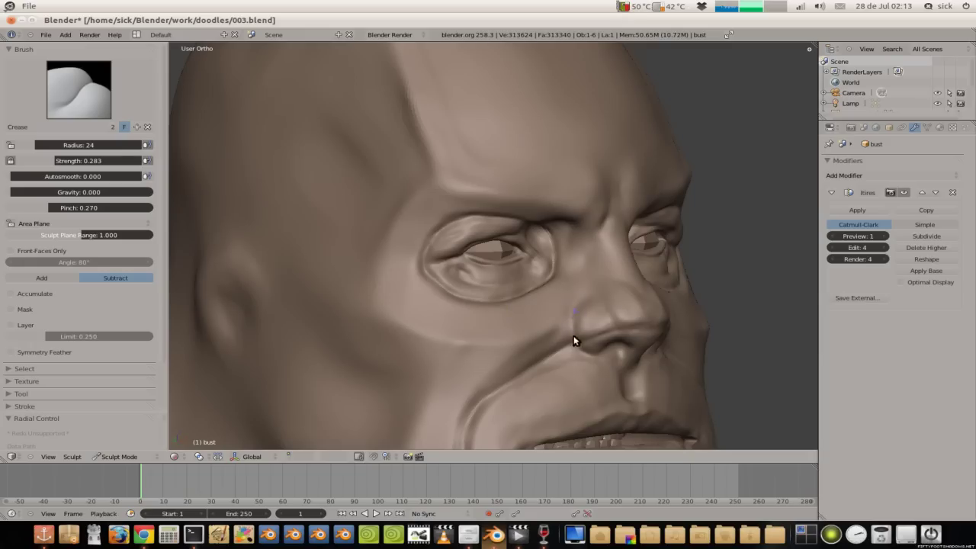
middle_click_drag(606, 316, 505, 262)
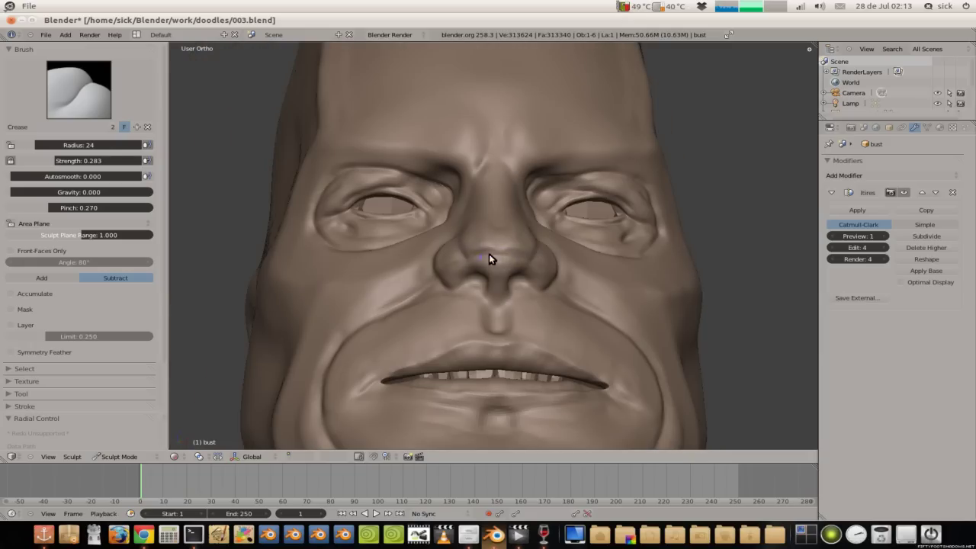
middle_click_drag(446, 244, 402, 250)
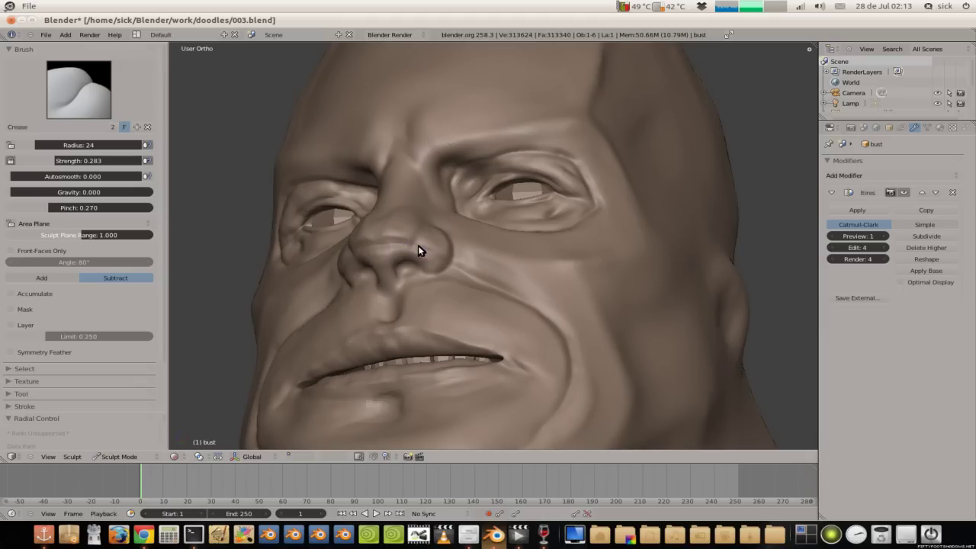
middle_click_drag(369, 218, 444, 259)
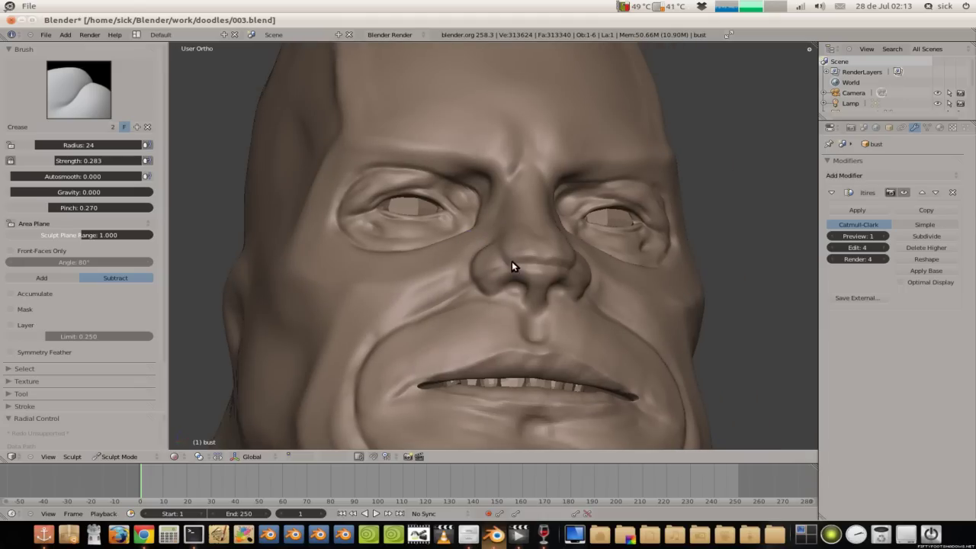
Step: Switch the Crease brush to Add and put a small crease mark on the nose
left_click(42, 277)
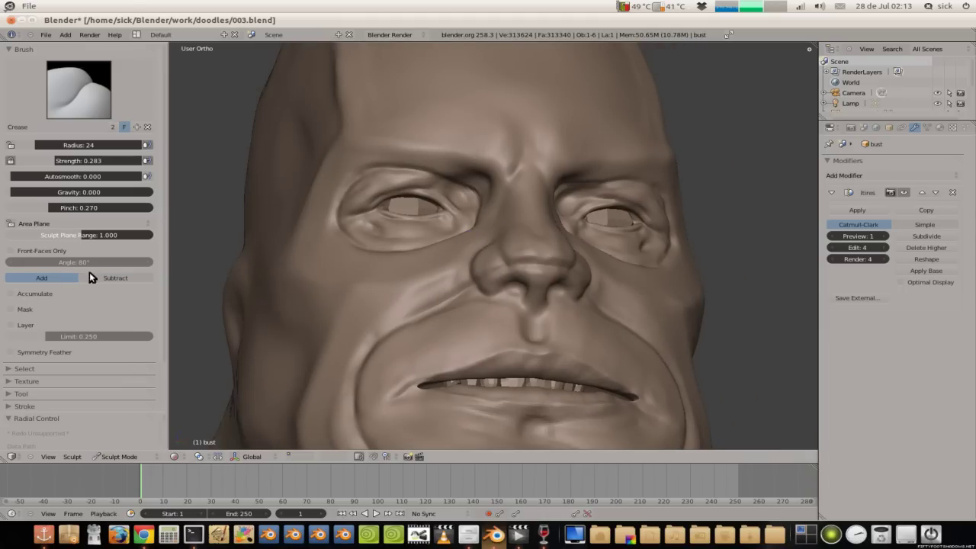
mouse_move(525, 259)
left_mouse_down()
mouse_move(543, 262)
mouse_move(477, 274)
left_mouse_up()
mouse_move(392, 316)
middle_mouse_down()
mouse_move(480, 309)
mouse_move(499, 347)
middle_mouse_up()
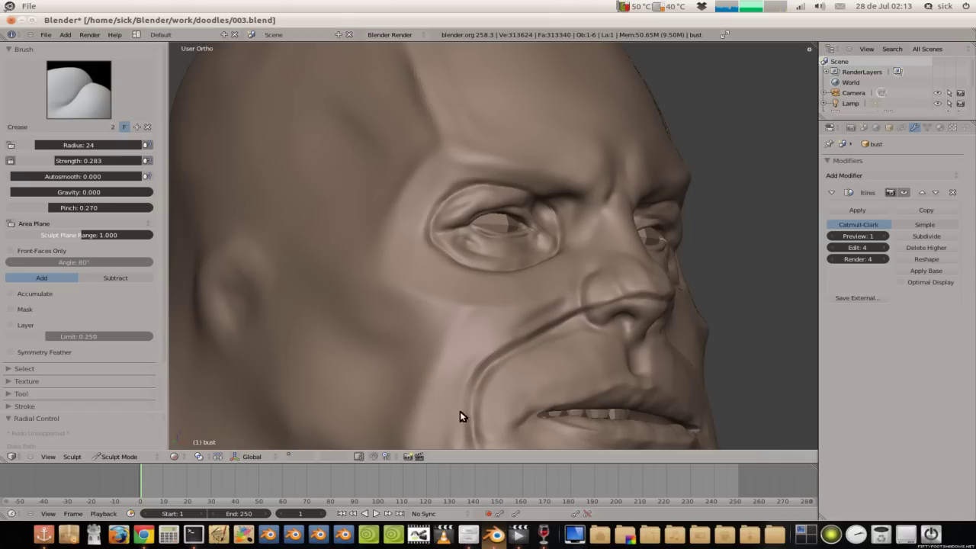
Step: Pan down to the chin and sharpen the jaw crease beneath it
mouse_move(450, 348)
middle_mouse_down("shift")
mouse_move(381, 182)
mouse_move(404, 272)
mouse_move(401, 323)
middle_mouse_up("shift")
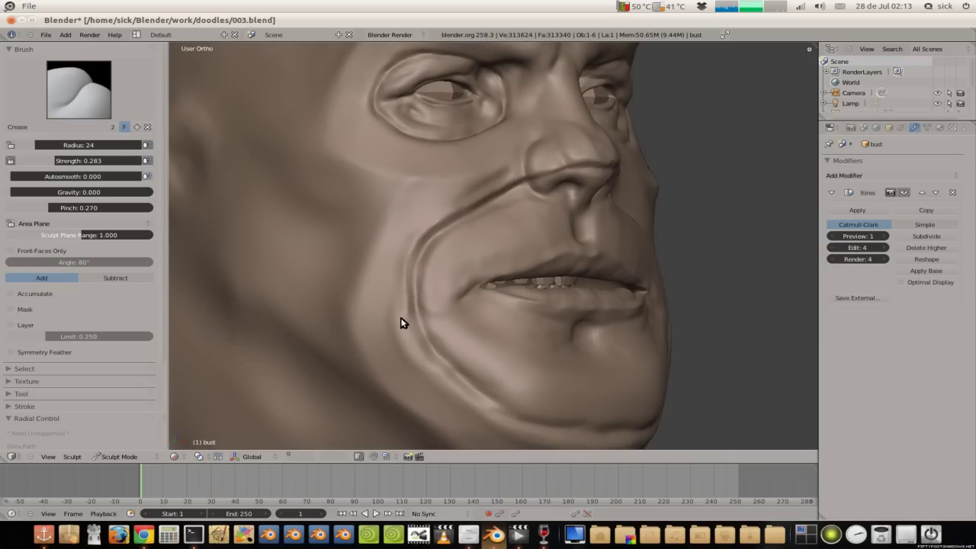
mouse_move(455, 377)
middle_mouse_down("shift")
mouse_move(320, 229)
mouse_move(353, 253)
middle_mouse_up("shift")
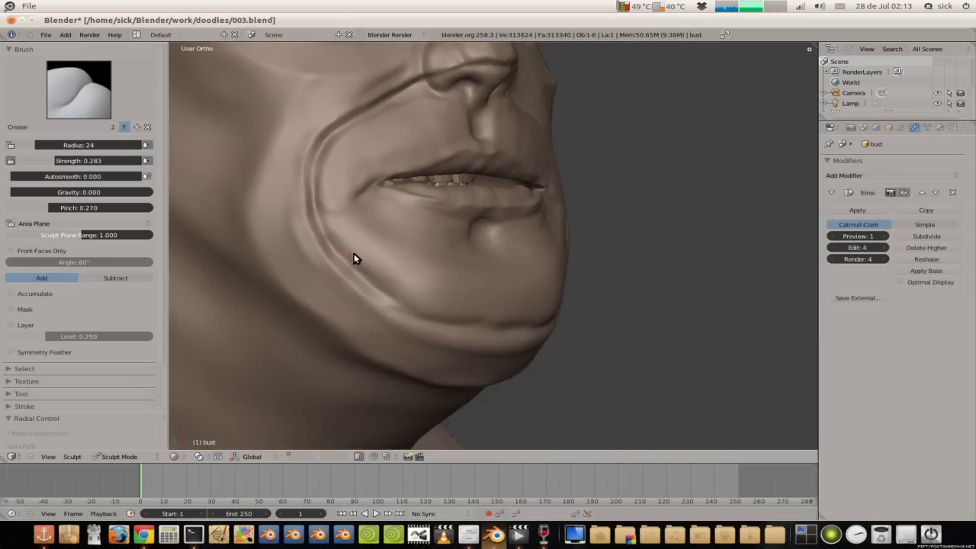
left_click_drag(453, 342, 516, 342)
mouse_move(515, 341)
middle_mouse_down()
mouse_move(370, 288)
mouse_move(317, 340)
middle_mouse_up()
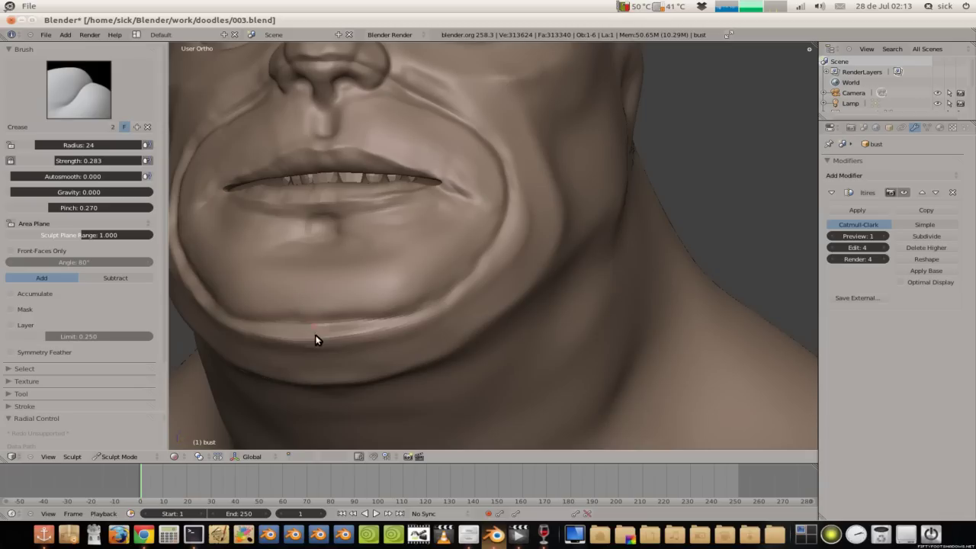
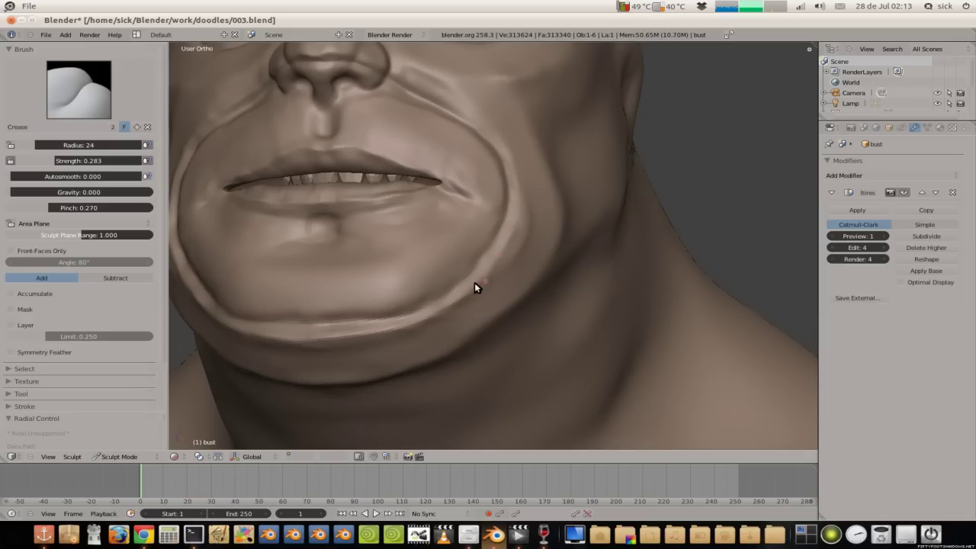
Step: Sharpen the jowl crease along the right cheek with two Crease strokes
left_click_drag(500, 253, 514, 174)
mouse_move(512, 225)
left_mouse_down()
mouse_move(498, 141)
mouse_move(446, 108)
left_mouse_up()
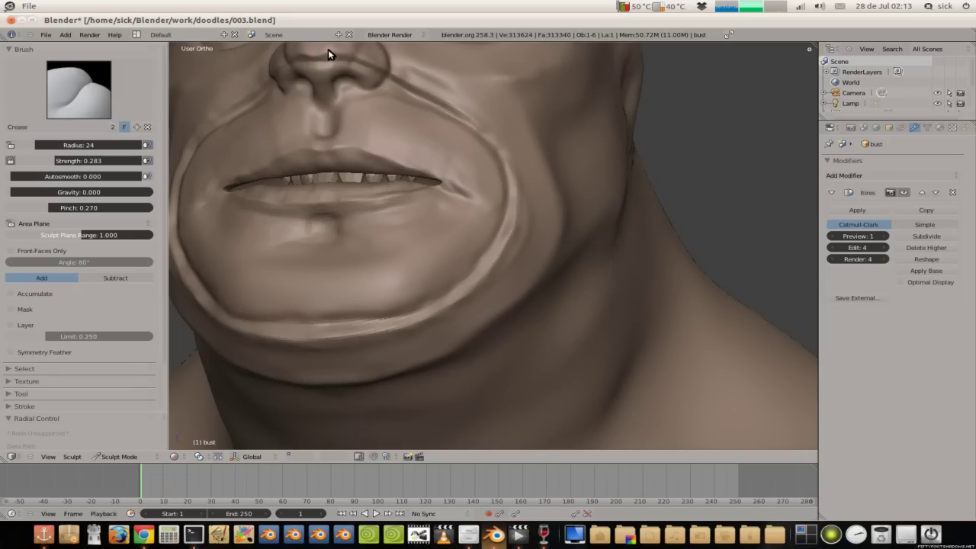
scroll(438, 87, "down", 2)
scroll(460, 133, "down", 2)
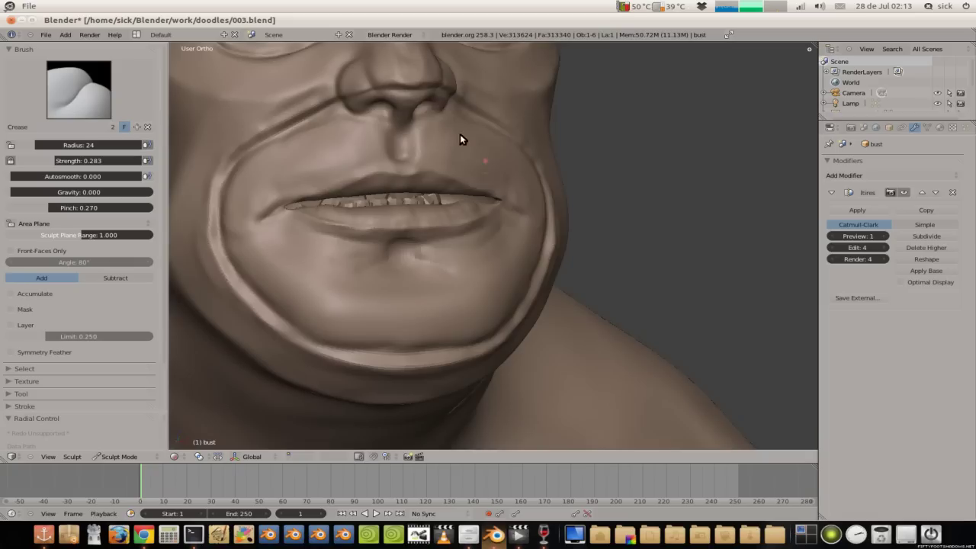
scroll(436, 114, "down", 5)
middle_click_drag(436, 113, 435, 106)
scroll(435, 106, "up", 2)
scroll(450, 142, "up", 3)
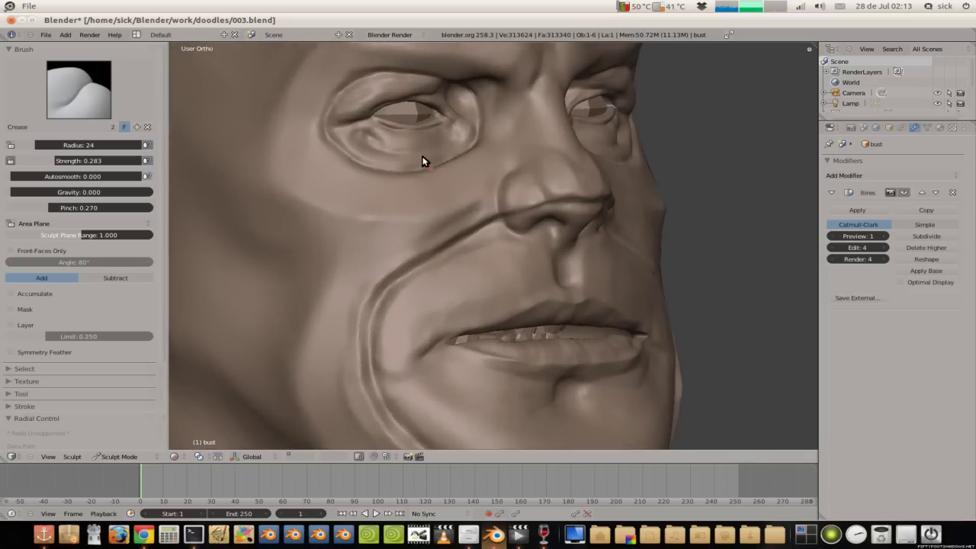
scroll(425, 159, "up", 1)
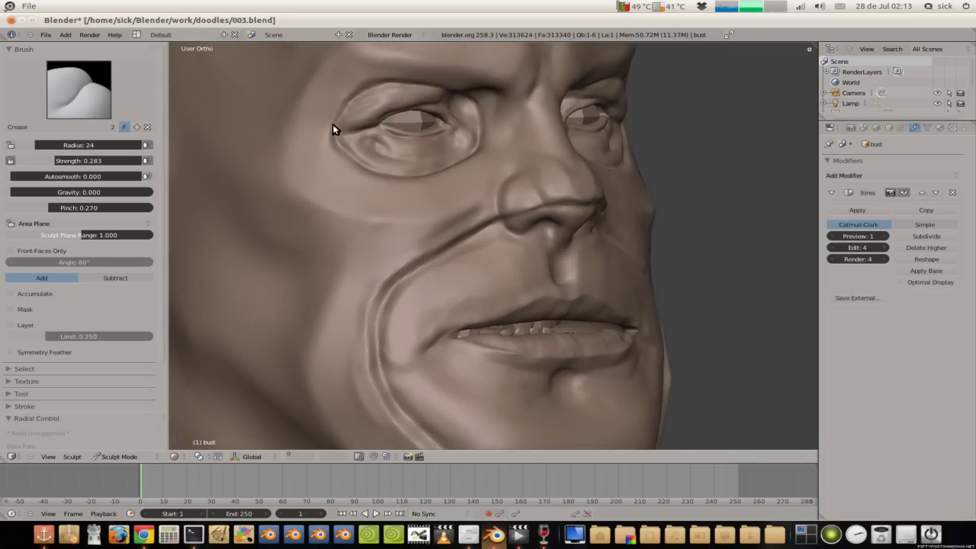
Step: Add fine creases near the right brow and eye from a low tilted view
middle_click_drag(394, 171, 439, 244)
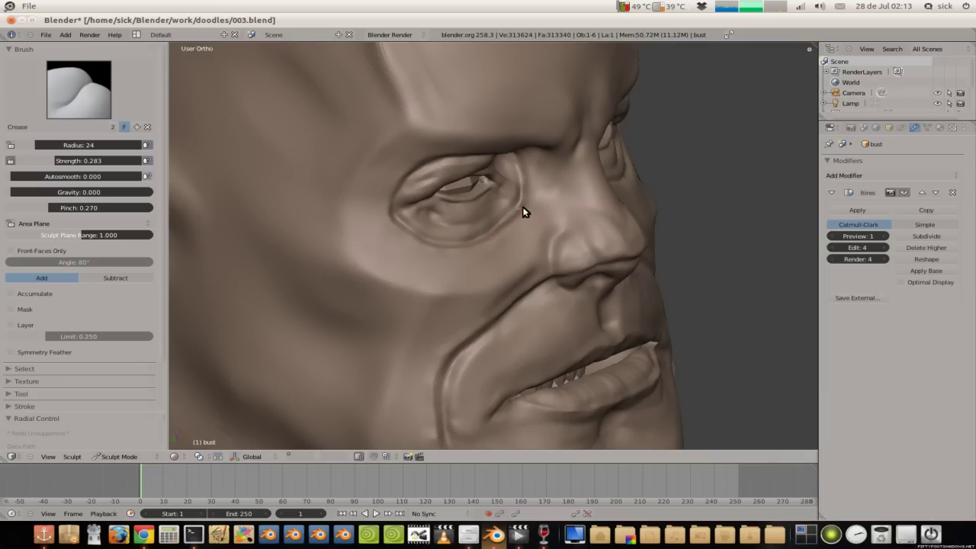
mouse_move(493, 135)
middle_mouse_down()
mouse_move(456, 85)
mouse_move(512, 163)
mouse_move(533, 175)
middle_mouse_up()
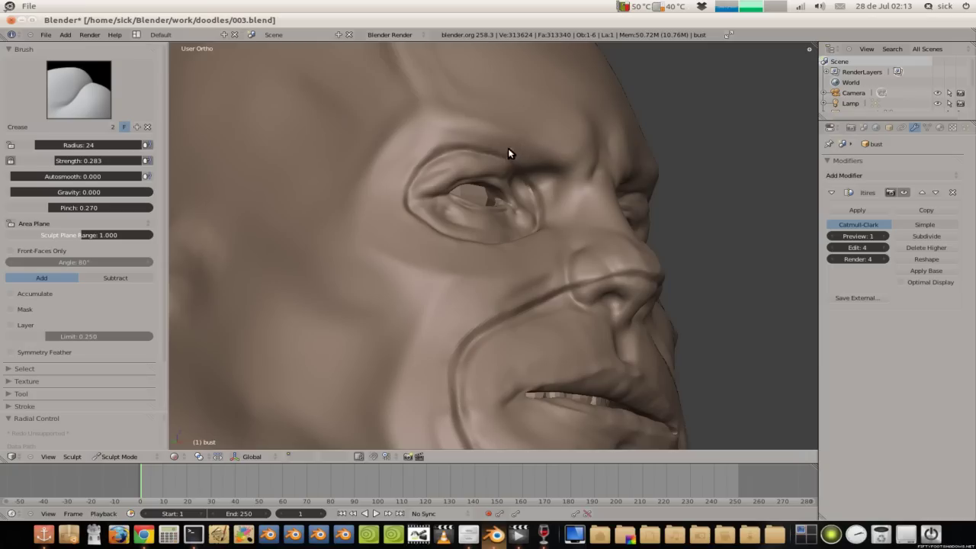
mouse_move(422, 147)
middle_mouse_down()
mouse_move(542, 163)
mouse_move(453, 133)
middle_mouse_up()
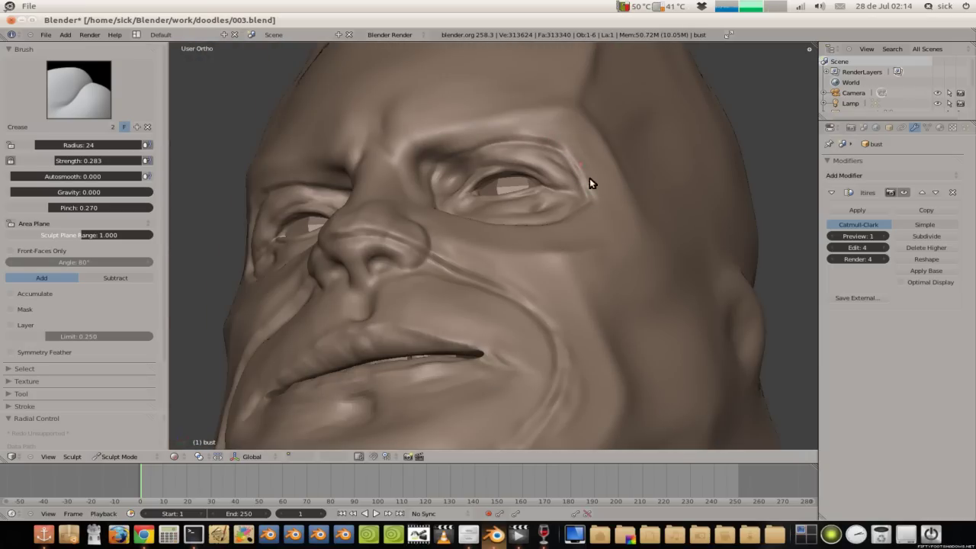
middle_click_drag(589, 177, 604, 265)
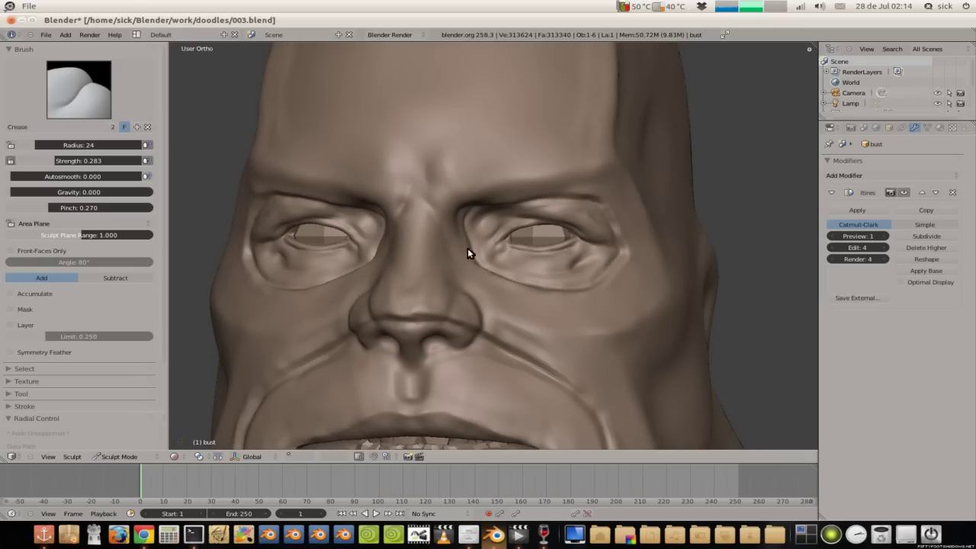
mouse_move(469, 237)
middle_mouse_down()
mouse_move(432, 140)
mouse_move(511, 141)
middle_mouse_up()
mouse_move(484, 144)
left_mouse_down()
mouse_move(450, 153)
mouse_move(442, 184)
left_mouse_up()
middle_click_drag(447, 205, 511, 208)
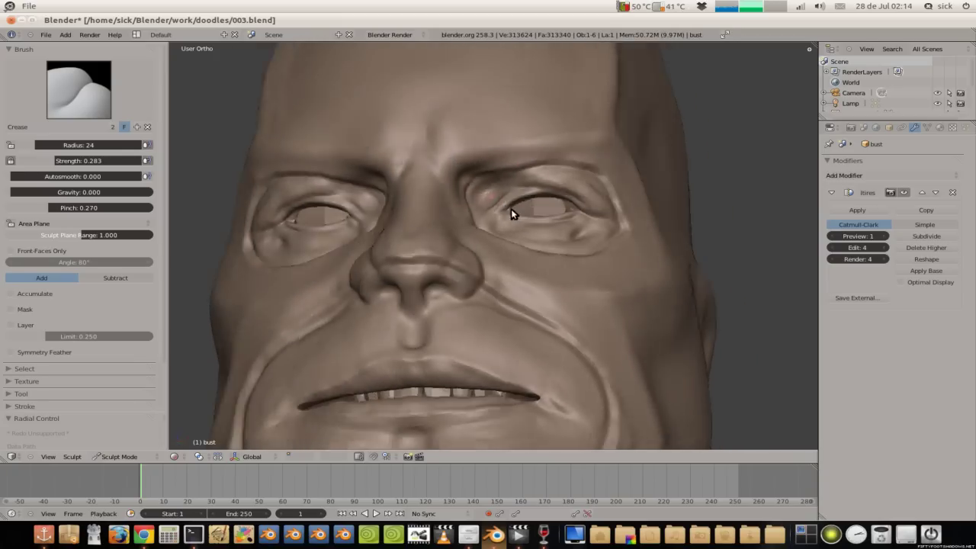
scroll(458, 170, "down", 3)
scroll(464, 180, "down", 2)
middle_click_drag(464, 180, 490, 195)
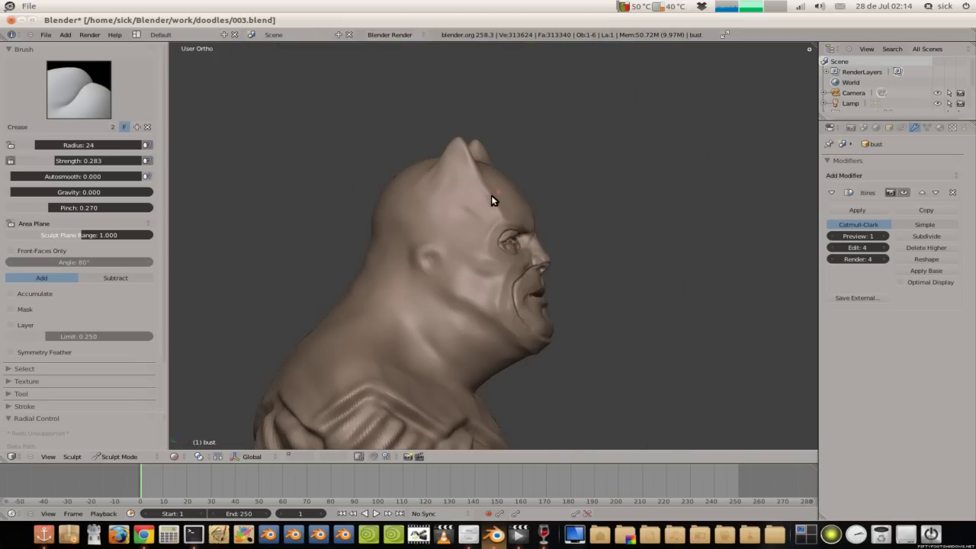
Step: Add small crease strokes on the cowl from both three-quarter views
left_click_drag(430, 249, 419, 249)
mouse_move(429, 249)
middle_mouse_down()
mouse_move(346, 186)
mouse_move(294, 185)
mouse_move(403, 206)
mouse_move(558, 258)
middle_mouse_up()
left_click_drag(571, 254, 565, 257)
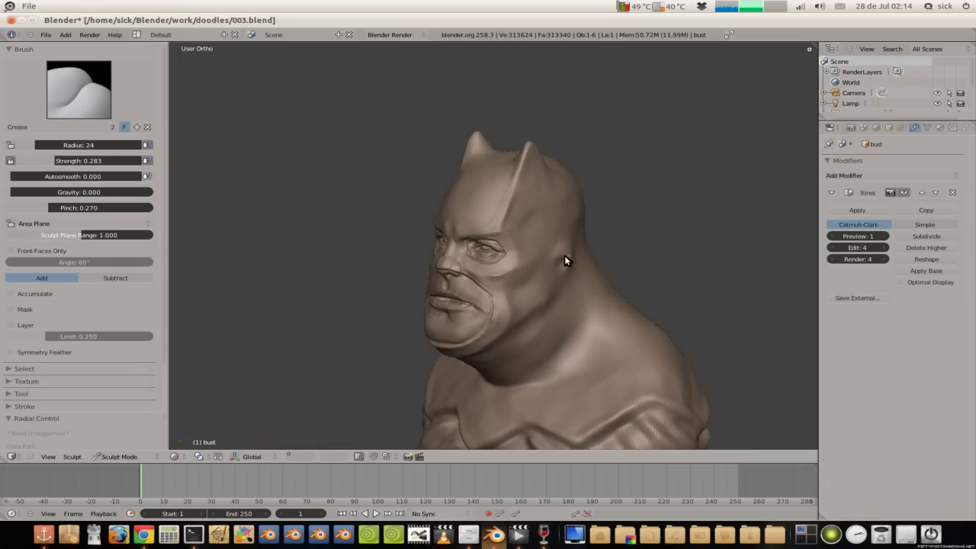
mouse_move(525, 165)
middle_mouse_down()
mouse_move(488, 168)
mouse_move(505, 191)
mouse_move(469, 151)
mouse_move(523, 258)
middle_mouse_up()
scroll(523, 251, "up", 2)
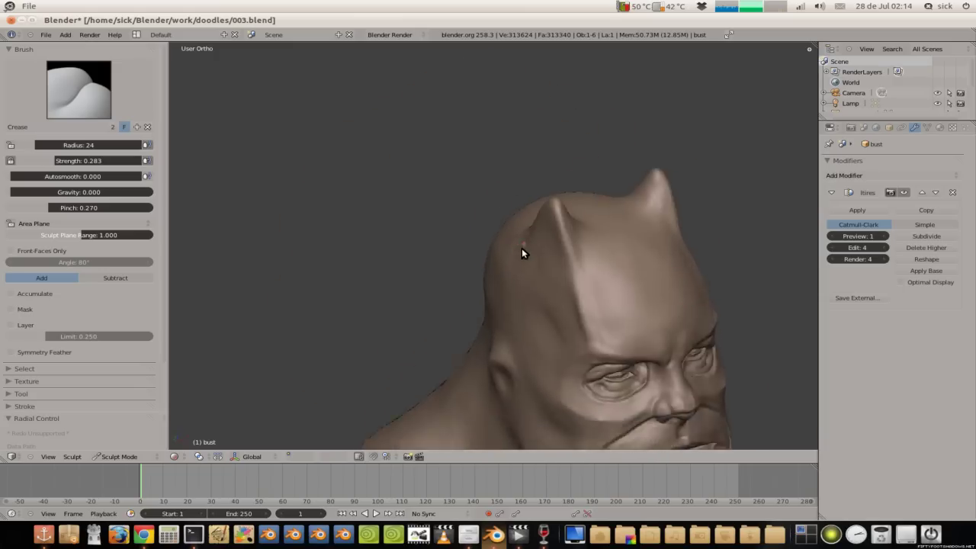
scroll(605, 251, "up", 2)
scroll(608, 199, "up", 2)
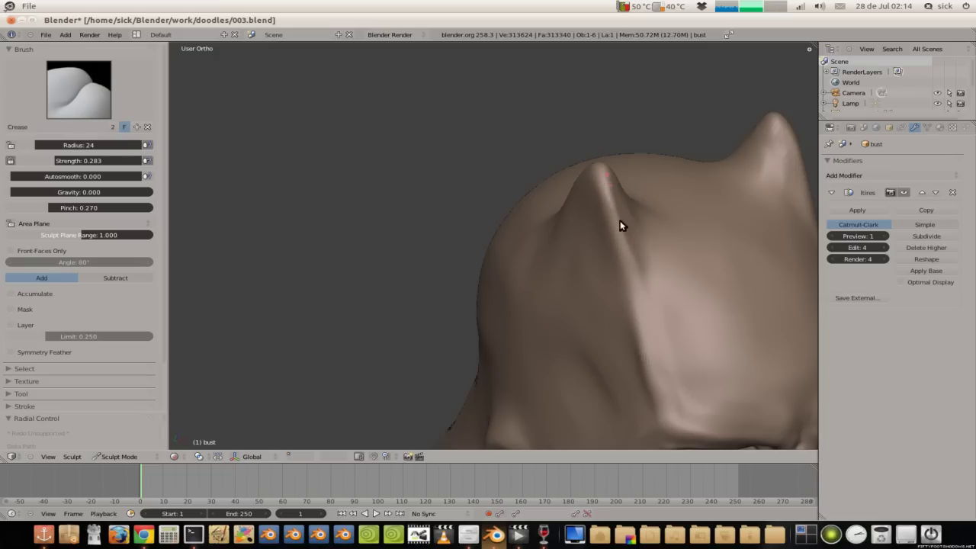
Step: Crease both sides of the first cowl ear's ridge
left_click_drag(608, 225, 614, 254)
mouse_move(629, 281)
middle_mouse_down()
mouse_move(638, 165)
mouse_move(686, 140)
mouse_move(641, 127)
middle_mouse_up()
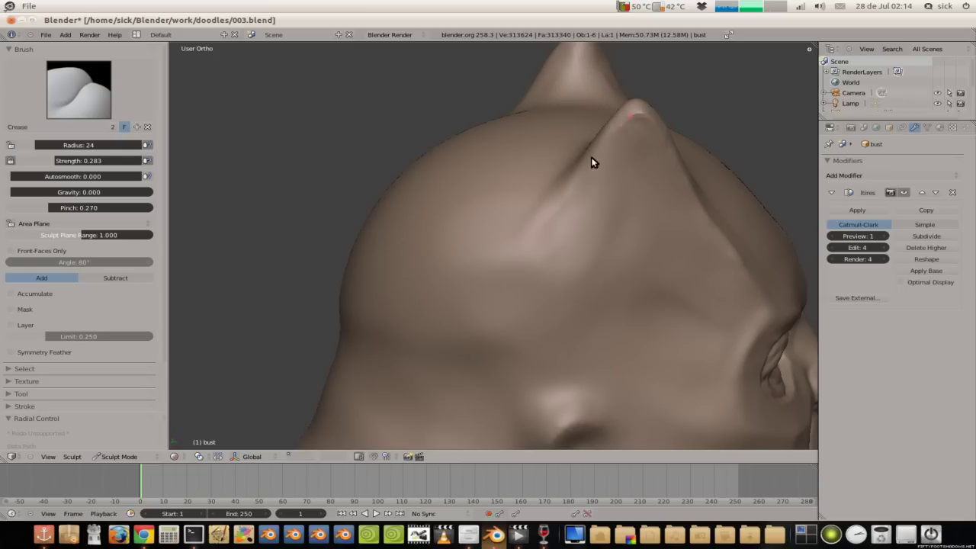
left_click_drag(595, 155, 577, 183)
mouse_move(630, 144)
middle_mouse_down()
mouse_move(606, 120)
mouse_move(374, 196)
middle_mouse_up()
Step: Sharpen the left ear spike's ridge with three crease strokes
left_click_drag(251, 187, 276, 232)
left_click_drag(283, 266, 253, 209)
mouse_move(253, 209)
middle_mouse_down()
mouse_move(280, 148)
mouse_move(381, 179)
middle_mouse_up()
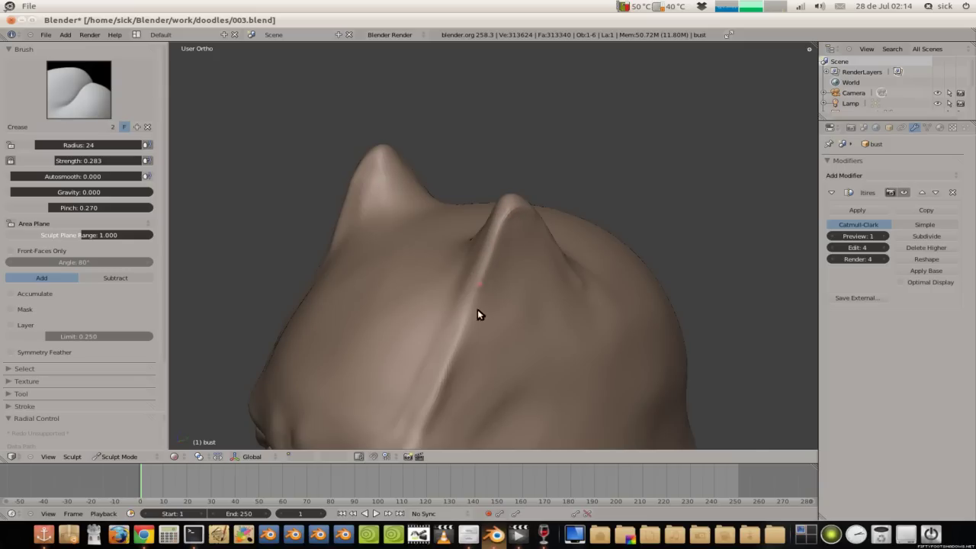
mouse_move(471, 342)
middle_mouse_down()
mouse_move(571, 281)
mouse_move(681, 256)
middle_mouse_up()
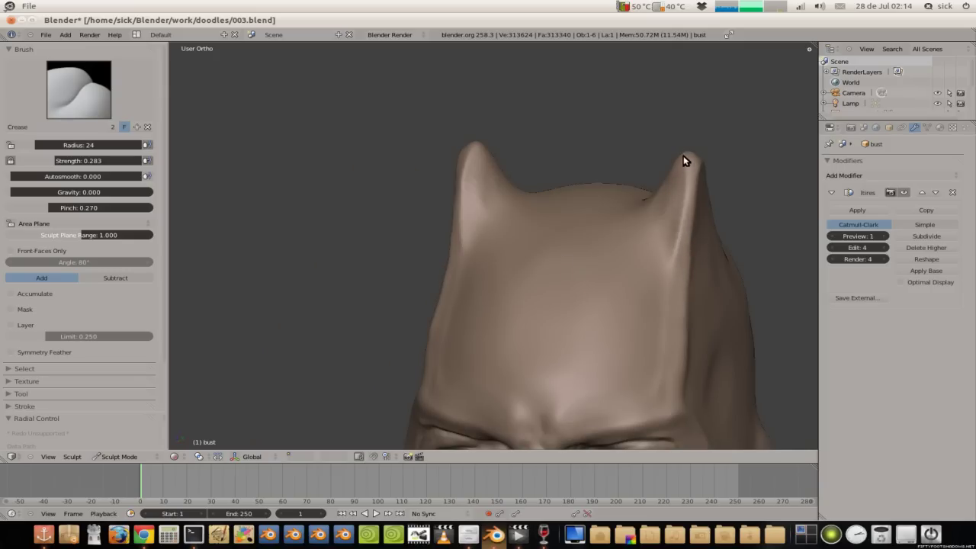
scroll(555, 214, "down", 3)
mouse_move(553, 224)
middle_mouse_down()
mouse_move(557, 233)
mouse_move(495, 207)
mouse_move(577, 272)
mouse_move(578, 185)
mouse_move(617, 236)
mouse_move(641, 249)
middle_mouse_up()
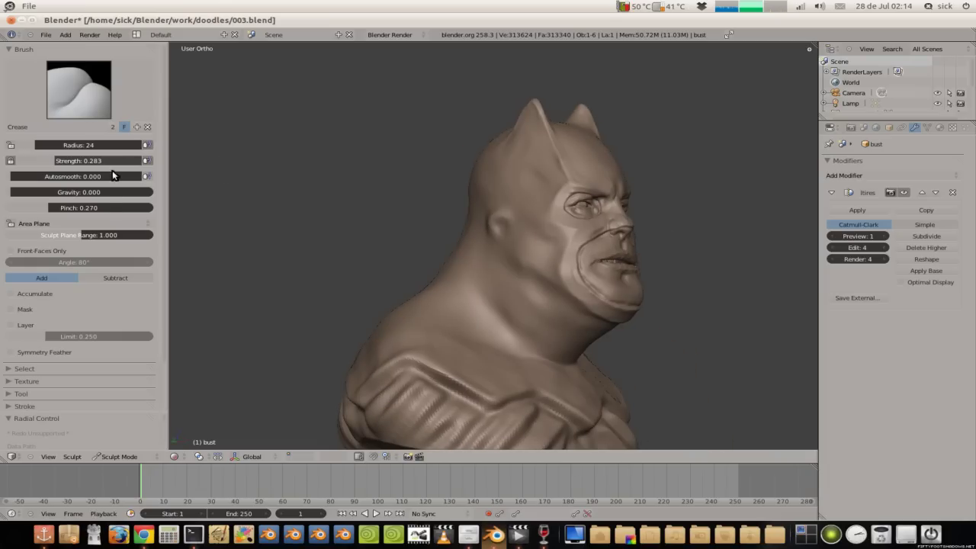
Step: Set the Crease brush to radius 5, strength 0.165, and Subtract mode
left_click_drag(61, 147, 52, 144)
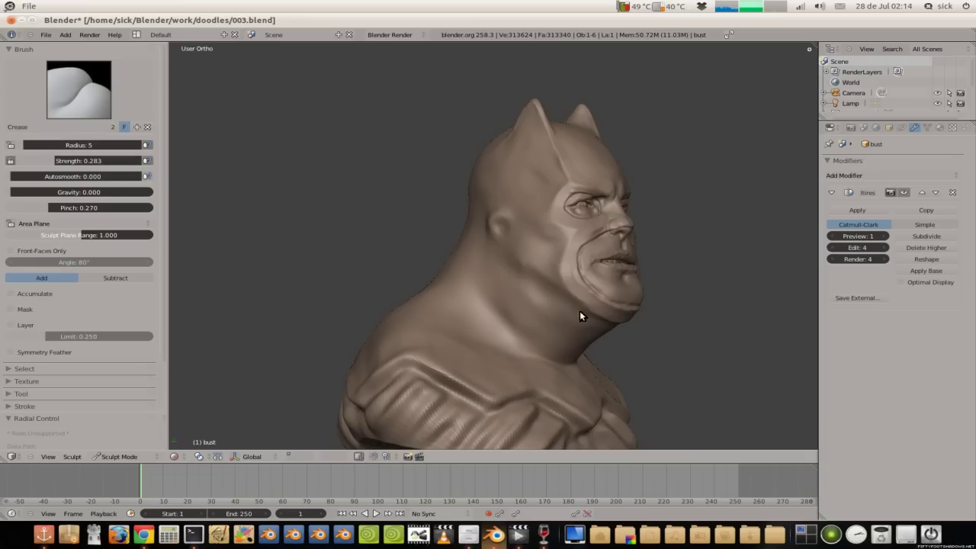
middle_click_drag(477, 257, 435, 194)
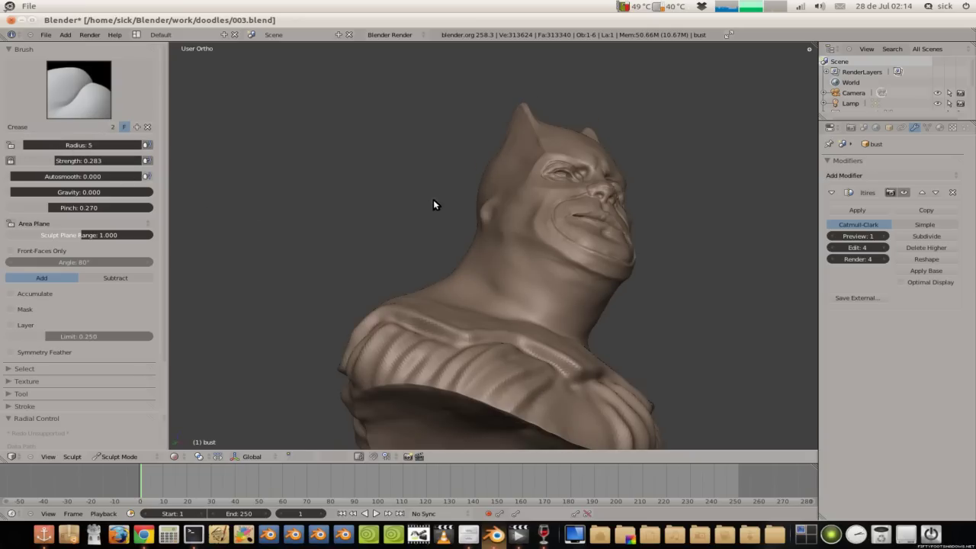
left_click(145, 277)
left_click_drag(104, 161, 90, 160)
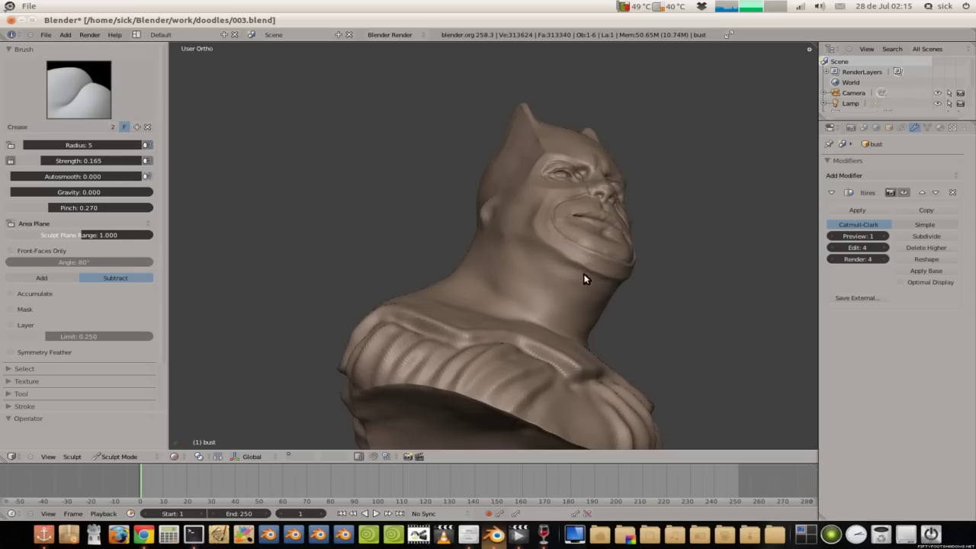
Step: Orbit around the bust through side profiles and front views to inspect the creases
mouse_move(489, 236)
middle_mouse_down()
mouse_move(583, 260)
mouse_move(607, 317)
middle_mouse_up()
middle_click_drag(558, 287, 523, 273)
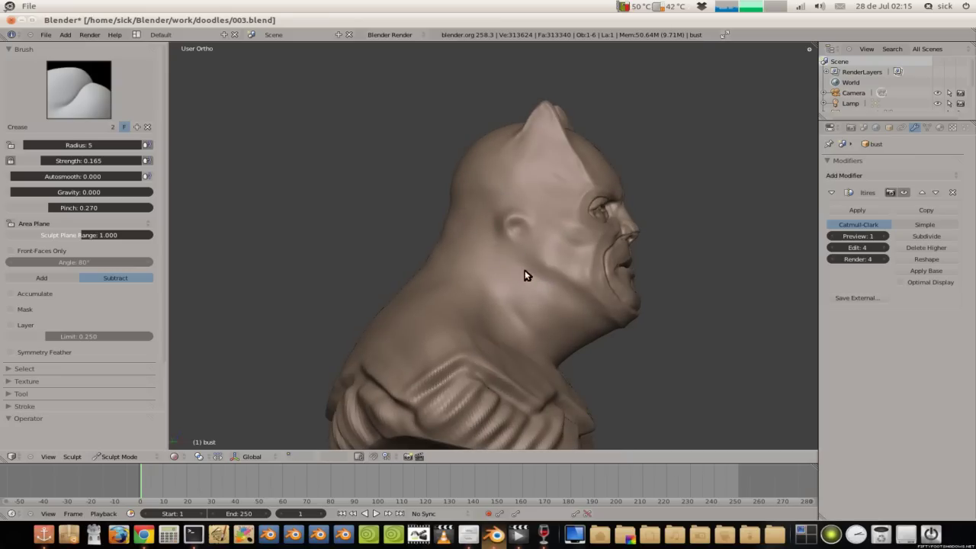
mouse_move(420, 224)
middle_mouse_down()
mouse_move(554, 191)
mouse_move(424, 185)
middle_mouse_up()
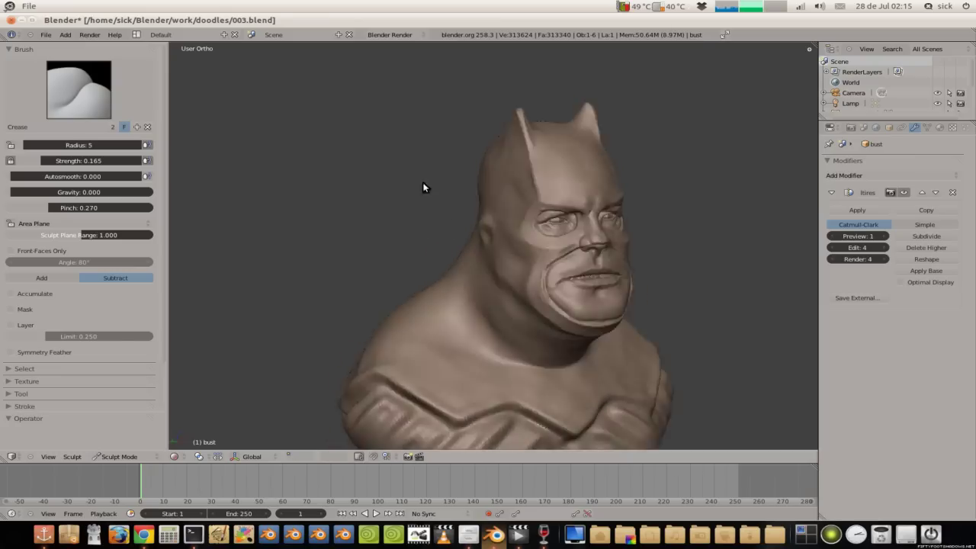
middle_click_drag(532, 197, 499, 213)
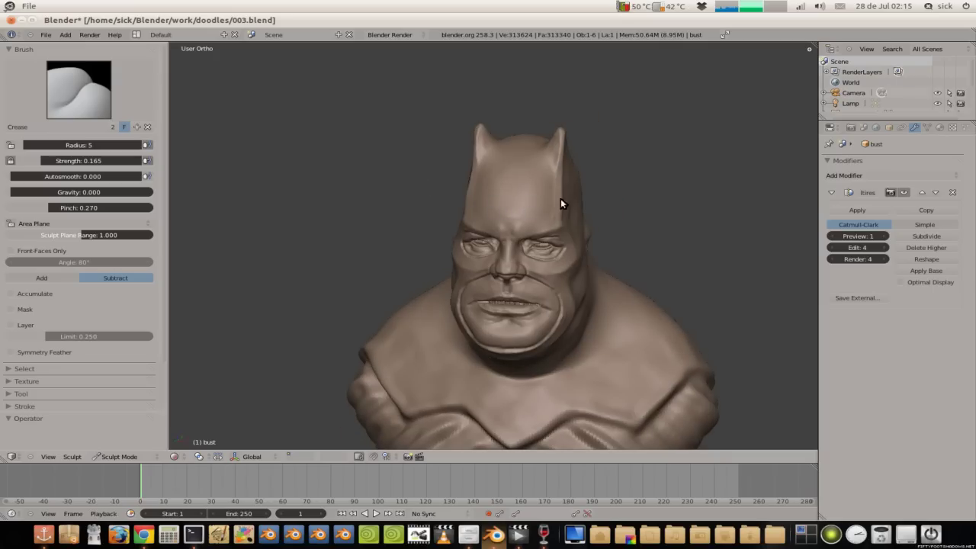
middle_click_drag(560, 200, 414, 161)
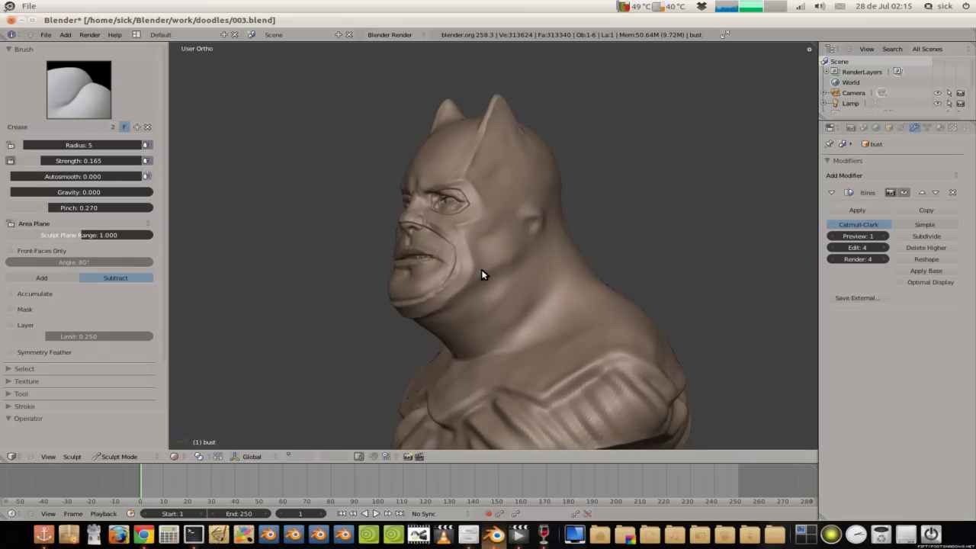
mouse_move(474, 283)
middle_mouse_down()
mouse_move(533, 260)
mouse_move(577, 261)
mouse_move(532, 294)
middle_mouse_up()
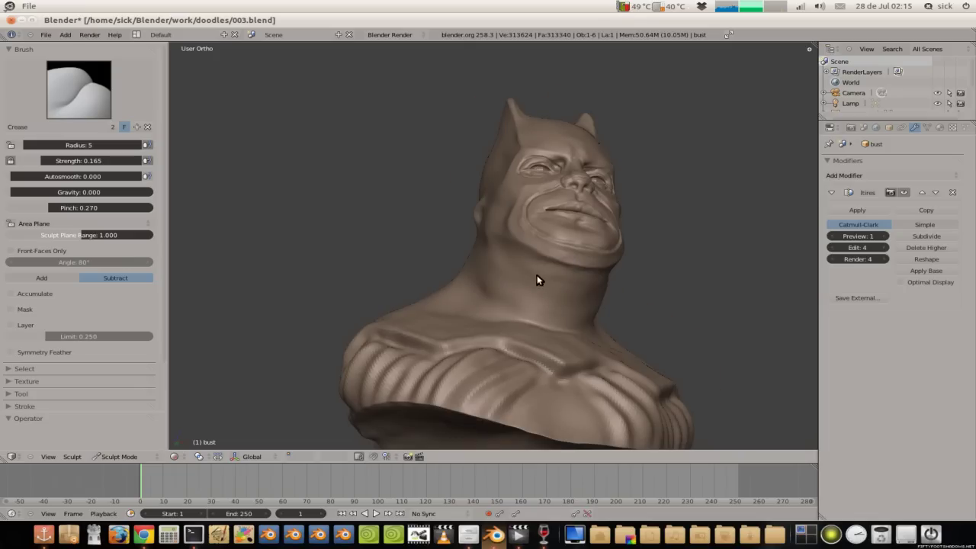
middle_click_drag(511, 257, 527, 288)
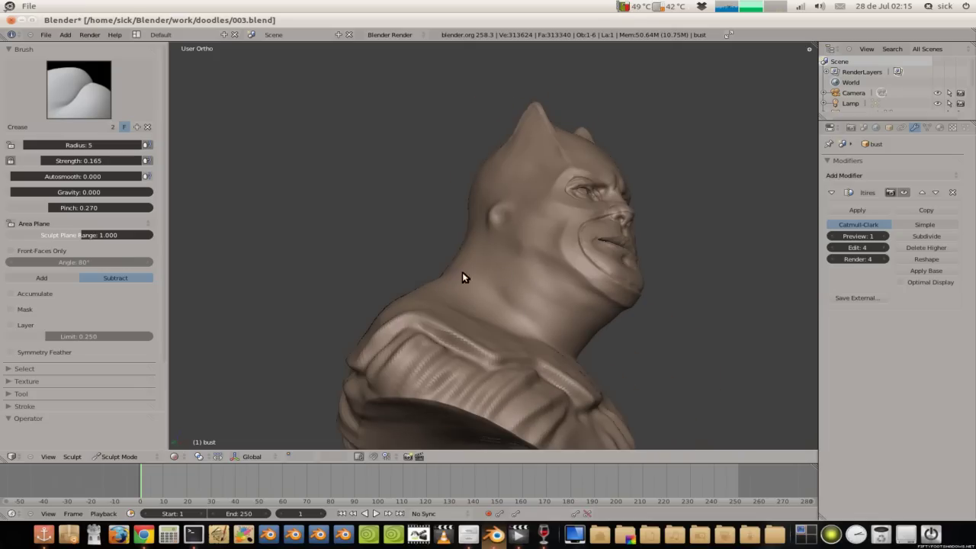
middle_click_drag(462, 276, 446, 318)
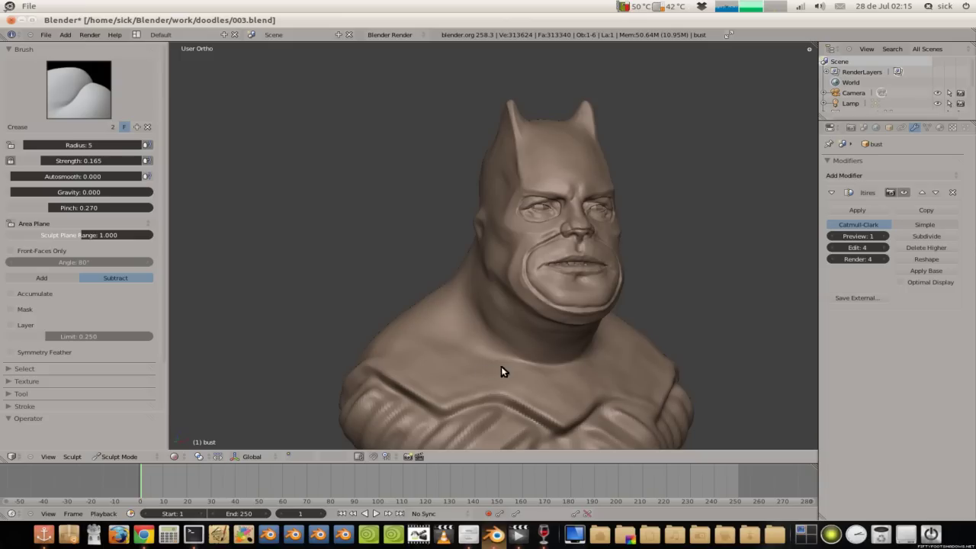
Step: Orbit the bust from the left profile round the back to the front
mouse_move(549, 374)
middle_mouse_down()
mouse_move(483, 392)
mouse_move(475, 384)
mouse_move(553, 294)
mouse_move(468, 250)
mouse_move(429, 264)
mouse_move(462, 274)
middle_mouse_up()
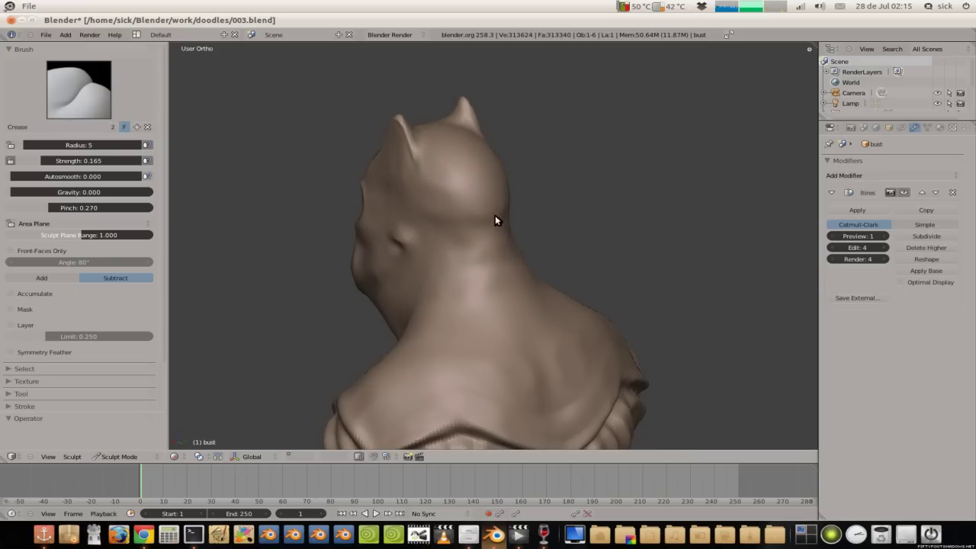
middle_click_drag(407, 216, 456, 209)
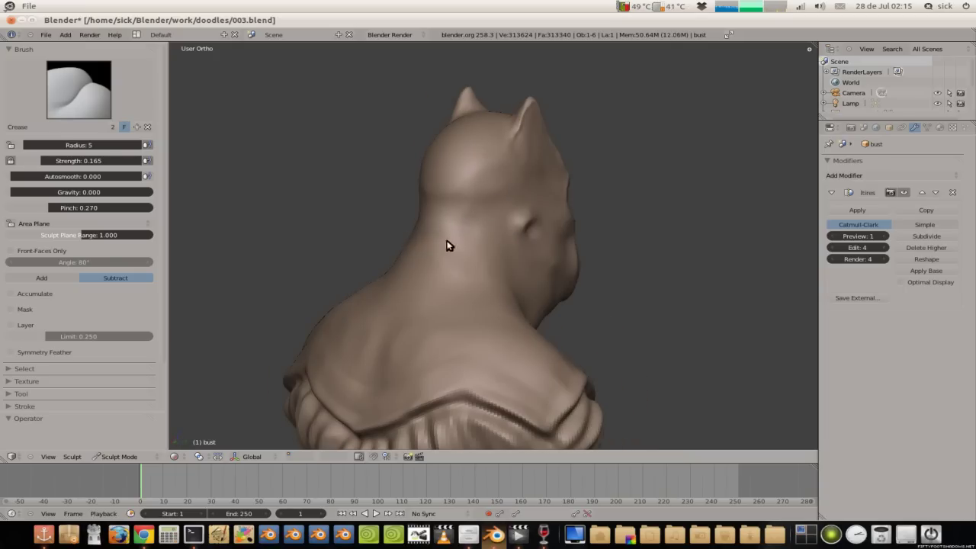
middle_click_drag(447, 244, 511, 314)
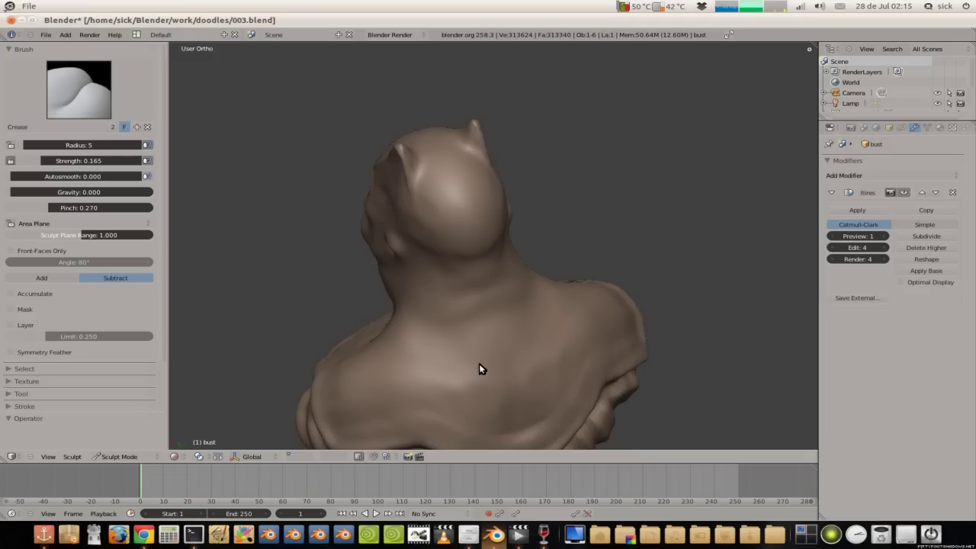
mouse_move(444, 338)
middle_mouse_down()
mouse_move(602, 320)
mouse_move(612, 433)
middle_mouse_up()
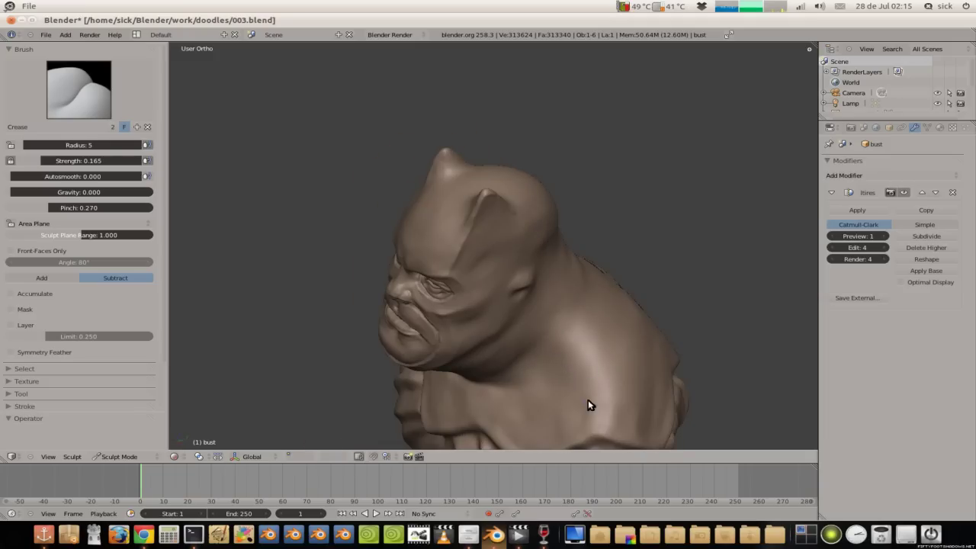
middle_click_drag(612, 383, 541, 333)
mouse_move(478, 388)
middle_mouse_down()
mouse_move(608, 384)
mouse_move(716, 351)
mouse_move(416, 383)
middle_mouse_up()
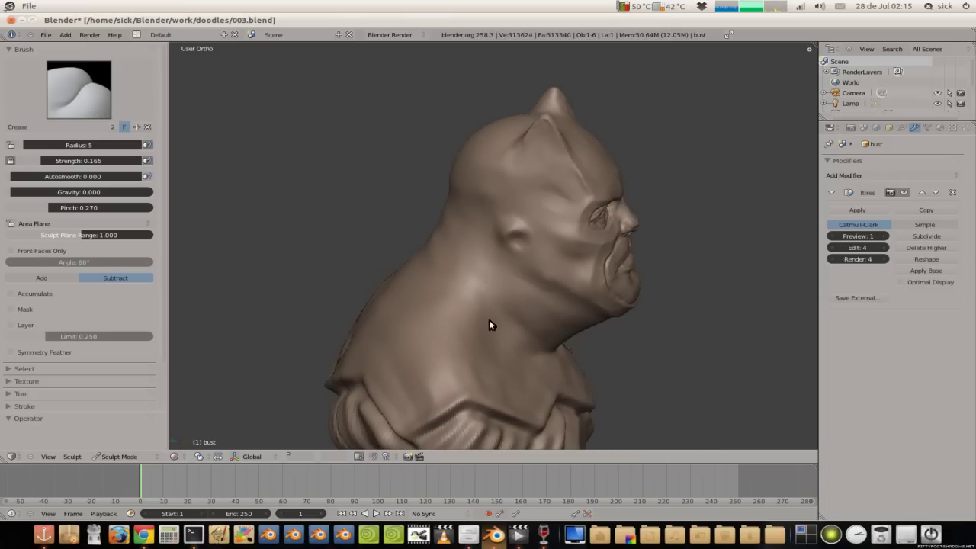
mouse_move(480, 338)
middle_mouse_down()
mouse_move(346, 283)
mouse_move(467, 375)
middle_mouse_up()
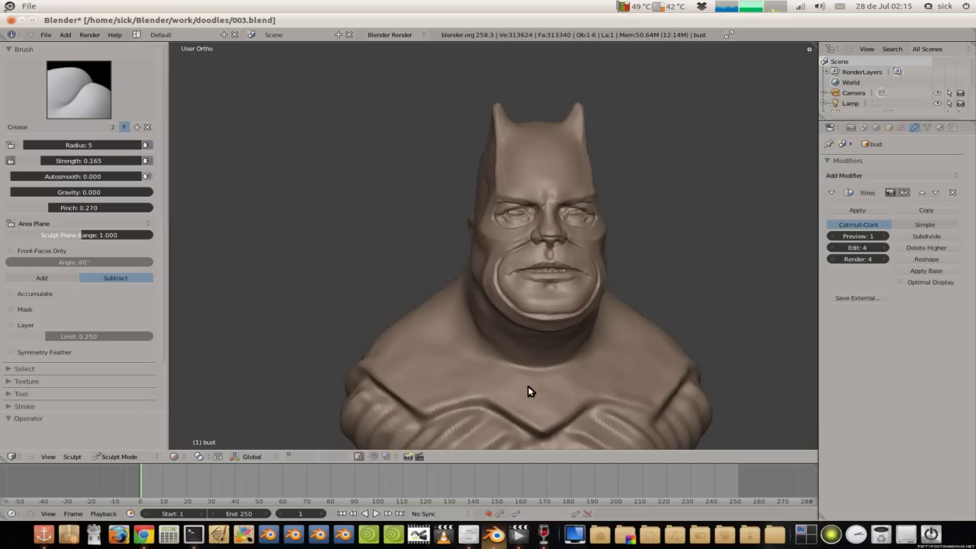
Step: Switch the sculpt brush from Crease to Grab
mouse_move(511, 413)
middle_mouse_down()
mouse_move(409, 333)
mouse_move(381, 328)
mouse_move(446, 329)
mouse_move(392, 285)
middle_mouse_up()
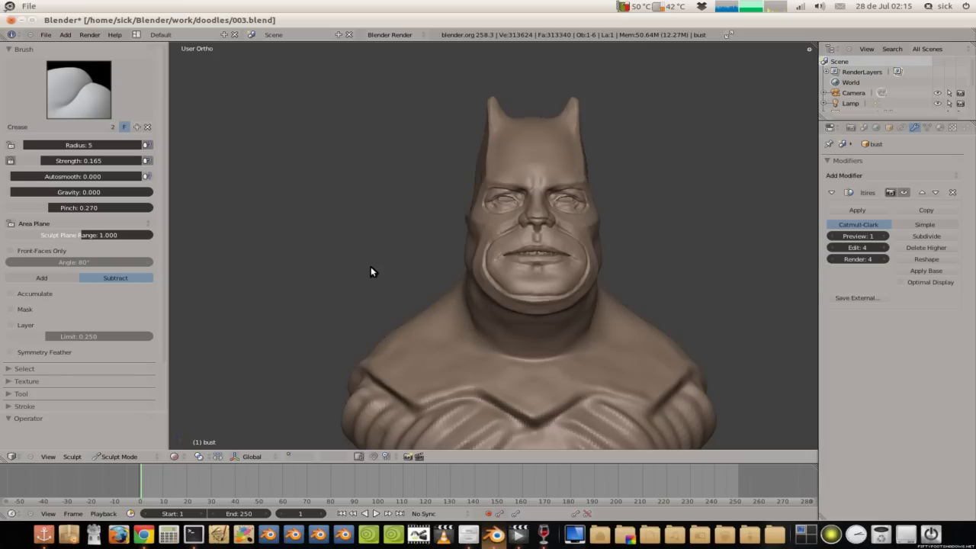
left_click(78, 89)
left_click(219, 183)
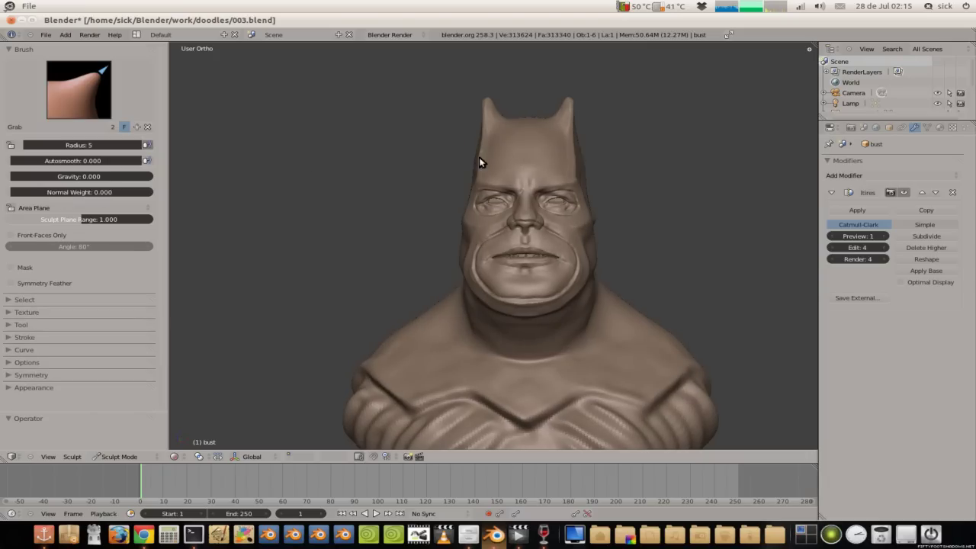
Step: Set the Grab radius to 53 and pull the upper lip and mouth corner
key("f")
left_click(499, 221)
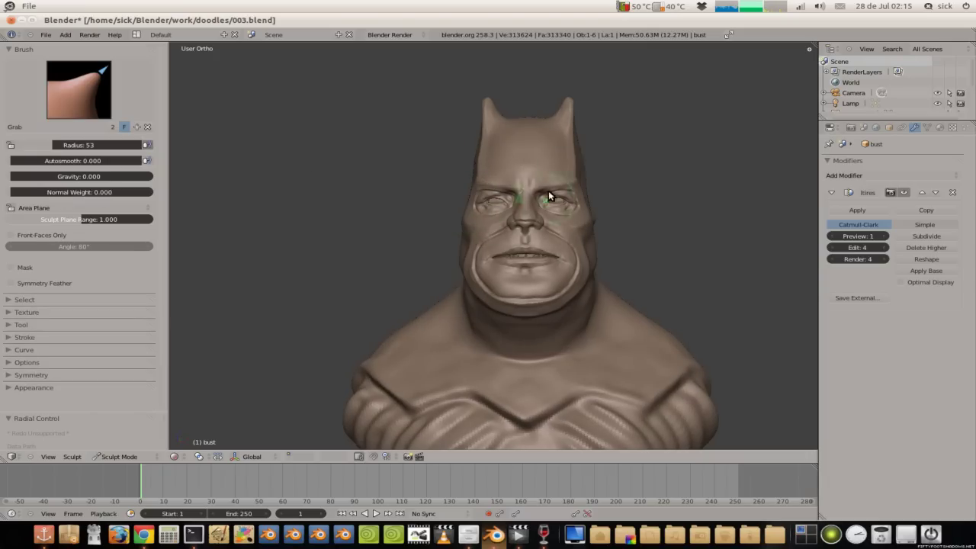
scroll(562, 185, "up", 2)
scroll(557, 220, "up", 2)
scroll(561, 229, "down", 1)
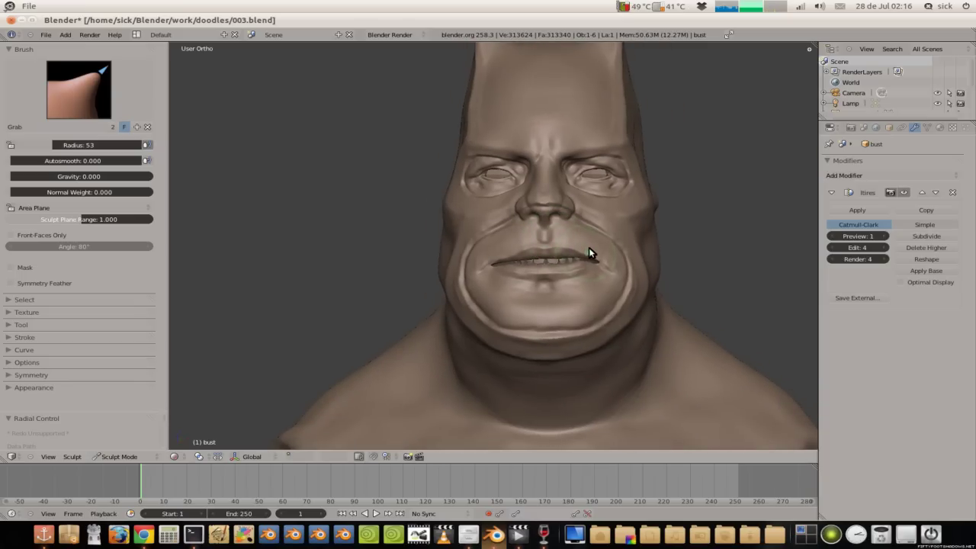
scroll(588, 247, "down", 2)
scroll(550, 240, "down", 1)
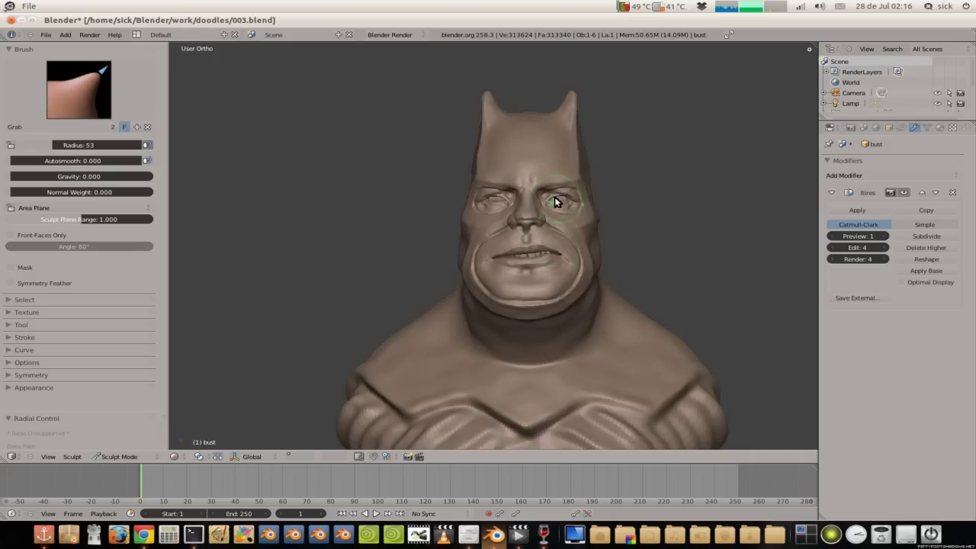
scroll(564, 229, "up", 3)
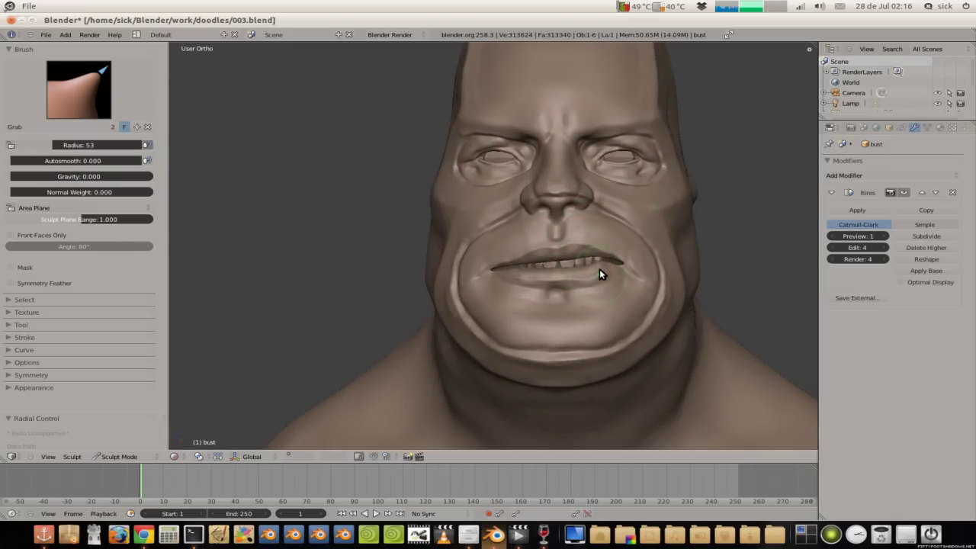
scroll(623, 256, "up", 2)
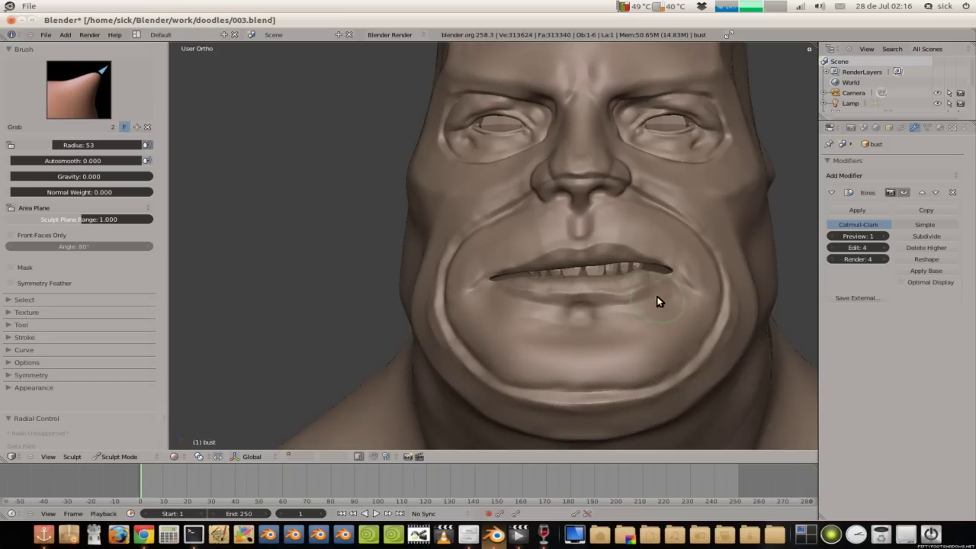
left_click_drag(657, 292, 633, 273)
Step: At radius 30, nudge the lip slightly over the teeth
key("f")
left_click(642, 285)
left_click_drag(648, 267, 644, 275)
mouse_move(655, 277)
middle_mouse_down()
mouse_move(668, 335)
mouse_move(625, 227)
mouse_move(638, 325)
middle_mouse_up()
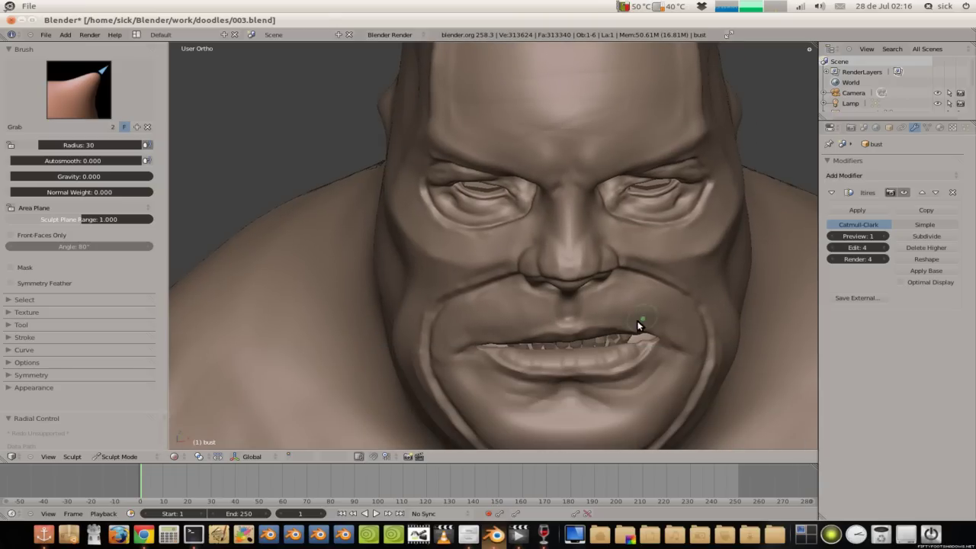
key("s")
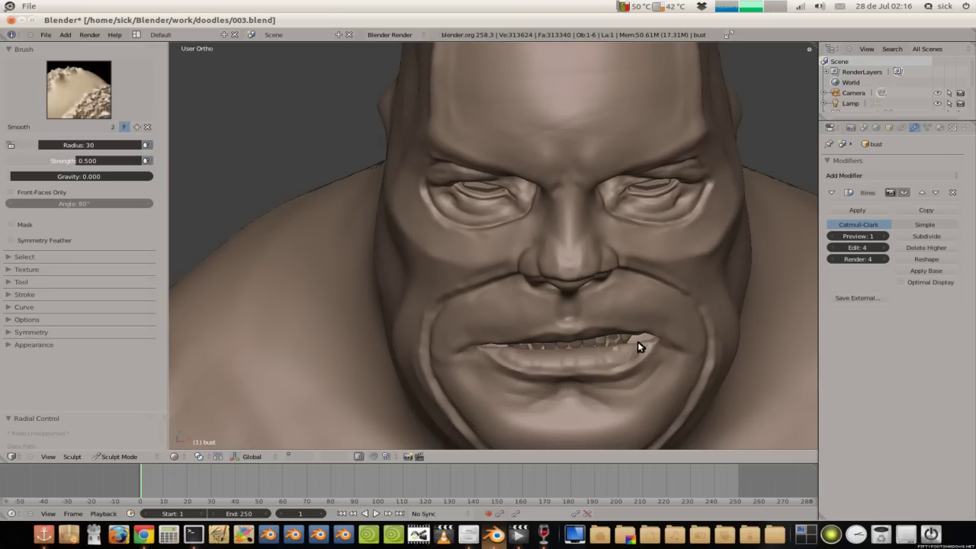
key("g")
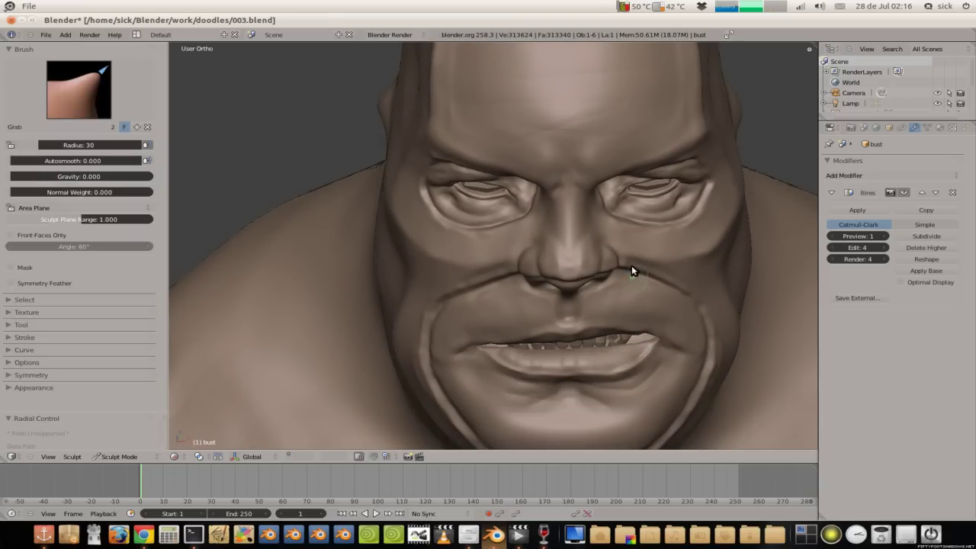
middle_click_drag(631, 266, 628, 248)
scroll(602, 221, "down", 2)
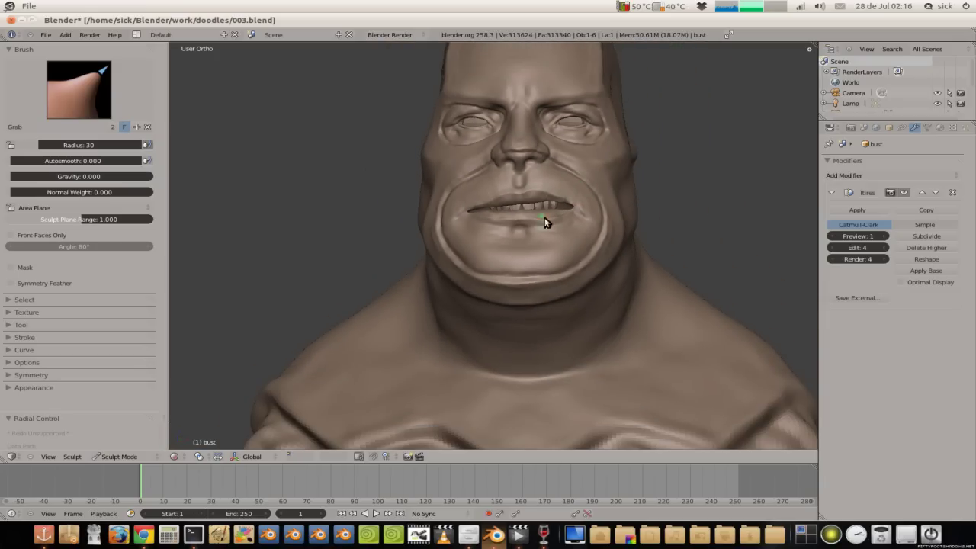
Step: At radius 78, pull the cheek beside the nose, the upper lip, and the forehead
key("f")
left_click(600, 234)
key("ctrl+z")
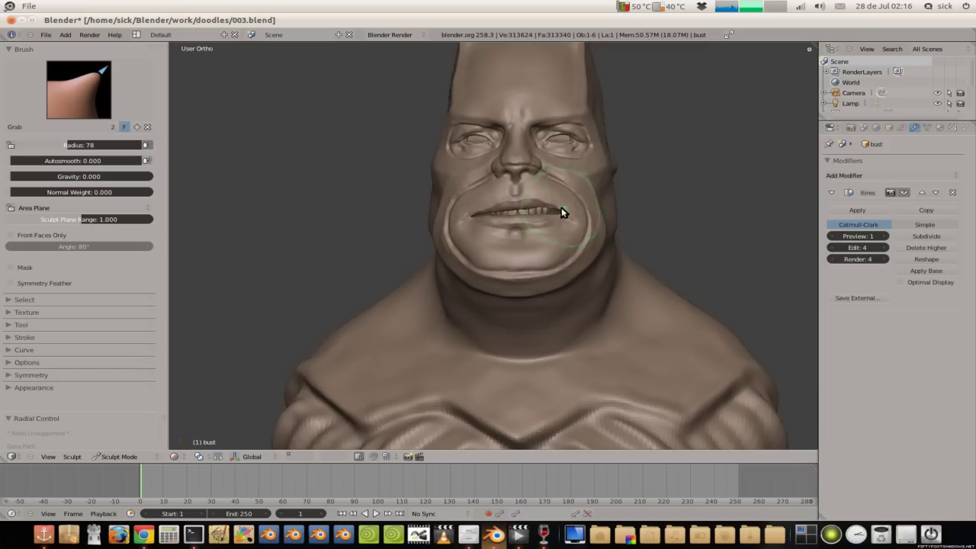
left_click_drag(563, 183, 566, 180)
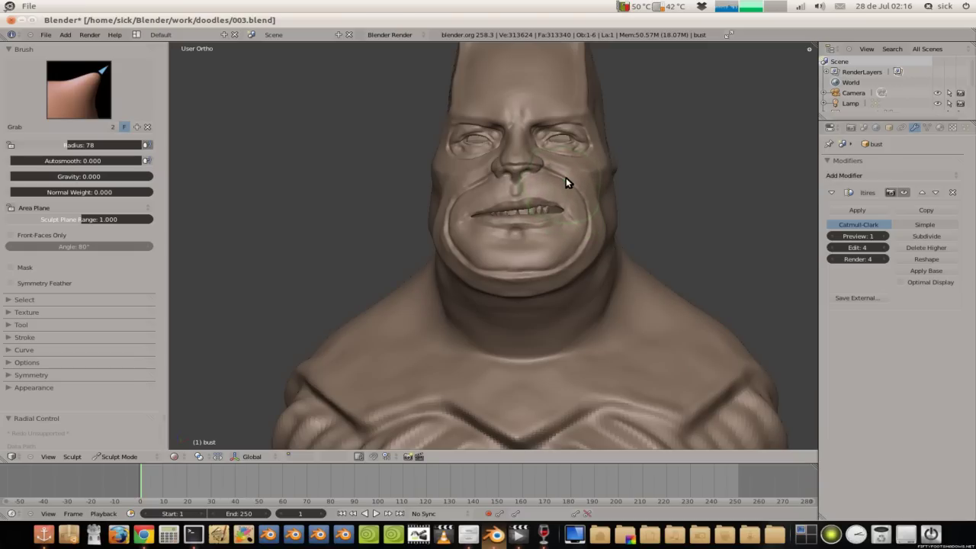
mouse_move(578, 178)
middle_mouse_down()
mouse_move(461, 184)
mouse_move(560, 175)
mouse_move(609, 148)
mouse_move(559, 133)
mouse_move(548, 147)
middle_mouse_up()
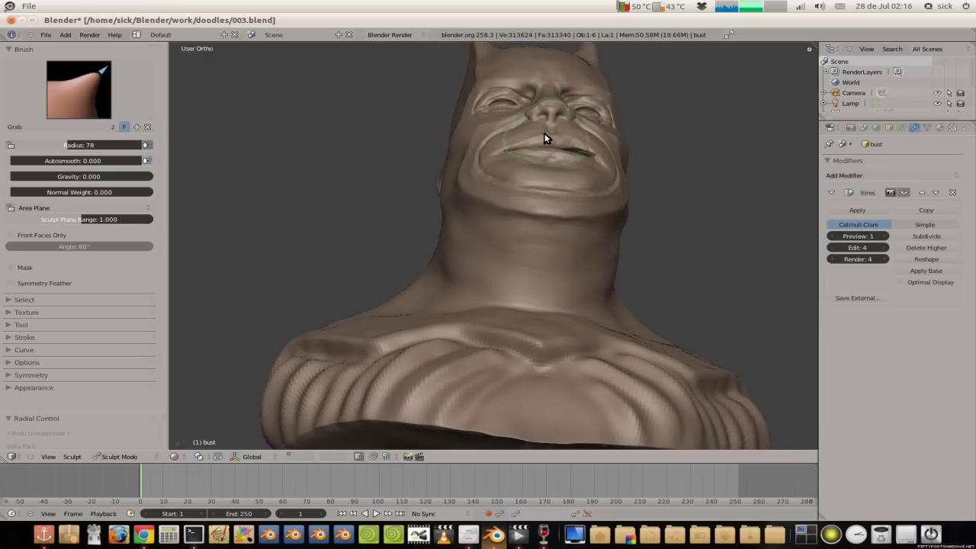
left_click_drag(552, 133, 552, 100)
mouse_move(545, 95)
middle_mouse_down()
mouse_move(344, 127)
mouse_move(537, 67)
mouse_move(522, 77)
middle_mouse_up()
left_click_drag(564, 75, 558, 75)
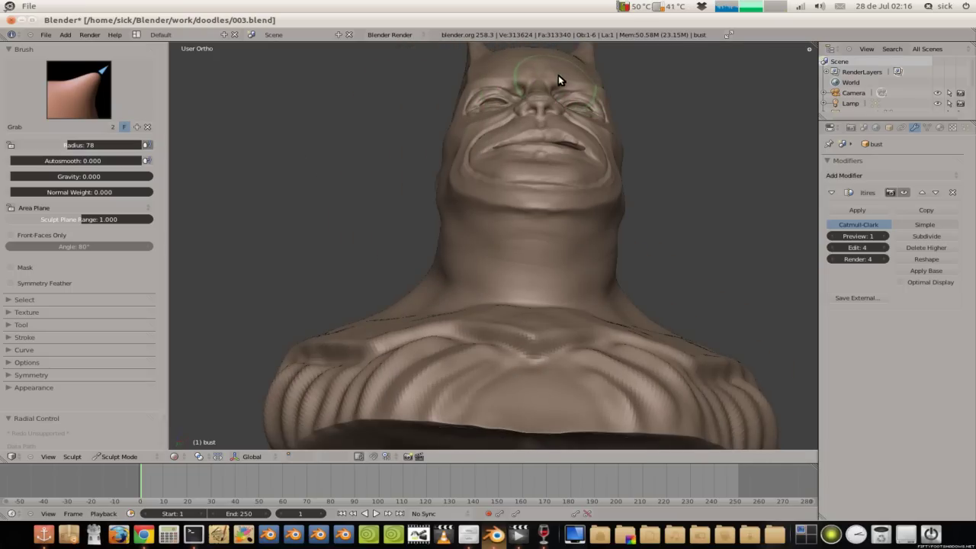
mouse_move(555, 78)
middle_mouse_down()
mouse_move(502, 83)
mouse_move(471, 111)
mouse_move(526, 106)
mouse_move(559, 121)
middle_mouse_up()
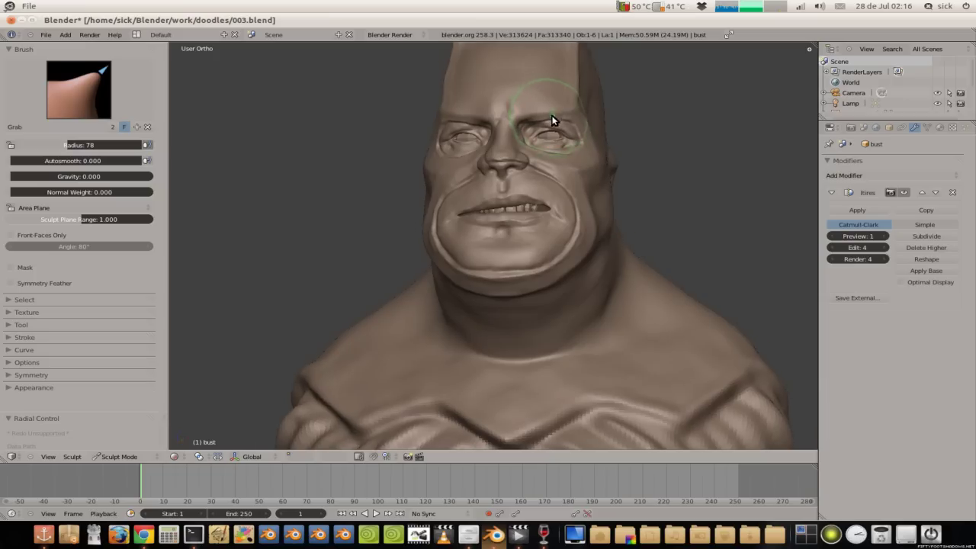
scroll(559, 121, "up", 2)
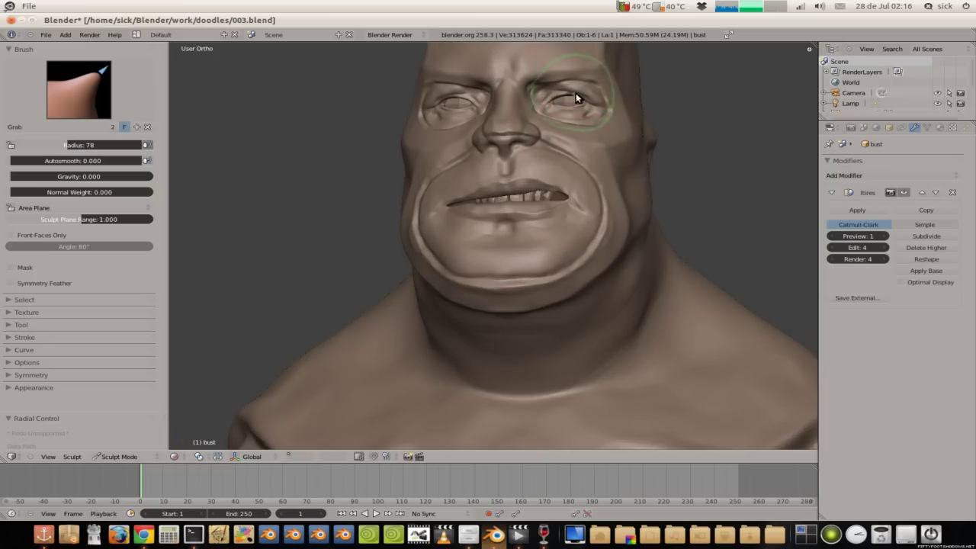
Step: Undo the under-eye dent and reshape the right eyelid at radius 38
left_click_drag(605, 125, 593, 121)
key("ctrl+z")
key("f")
left_click(576, 107)
left_click_drag(566, 90, 567, 96)
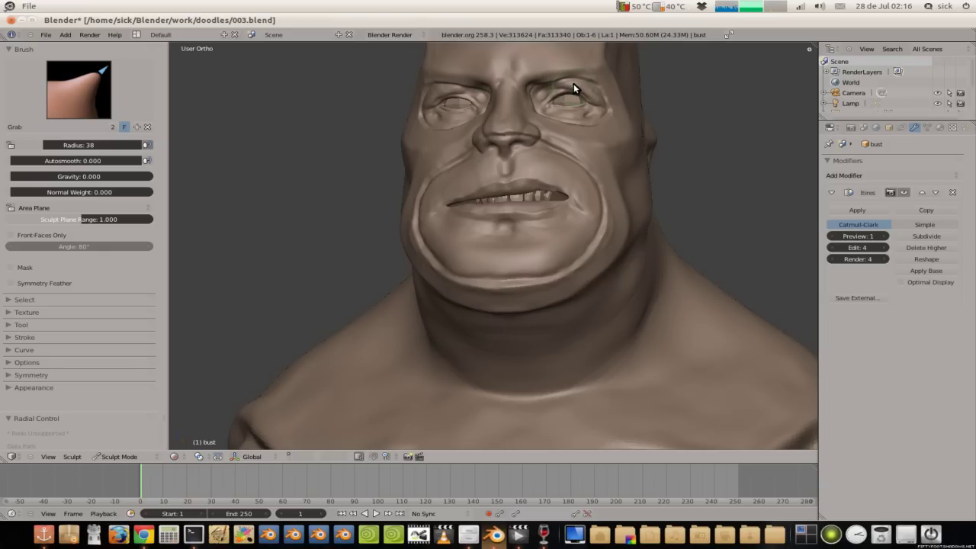
middle_click_drag(574, 84, 587, 107)
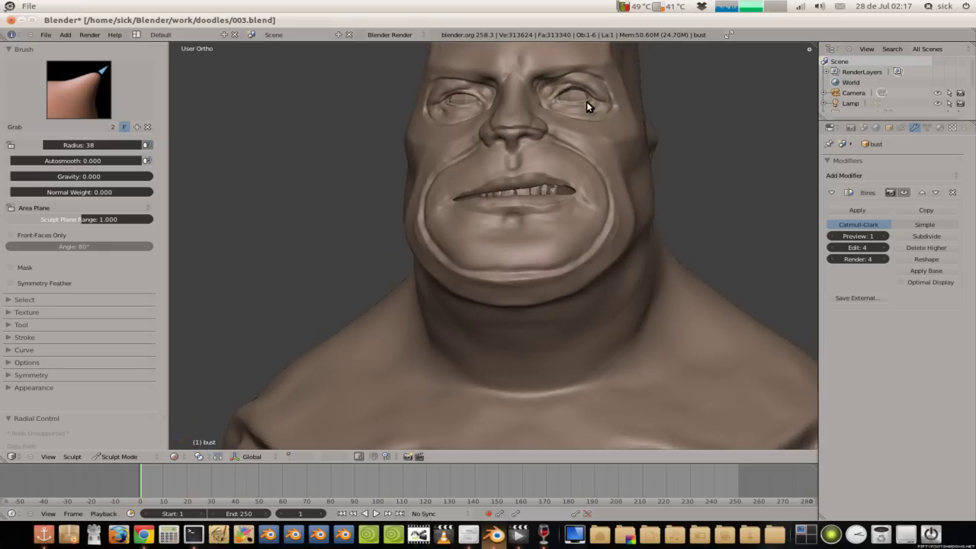
scroll(584, 99, "down", 4)
Step: Orbit to a right-side profile and zoom in close on the face
scroll(572, 92, "down", 2)
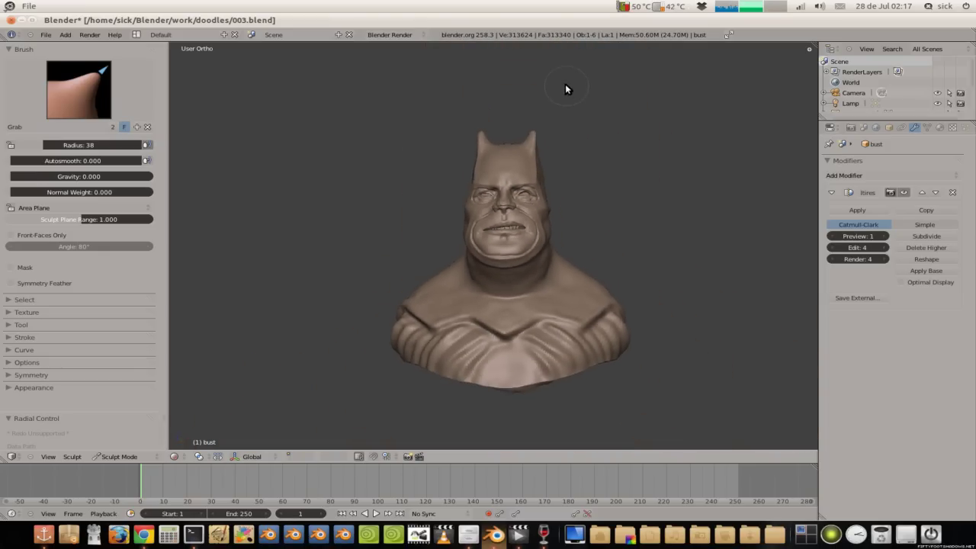
scroll(567, 84, "up", 1)
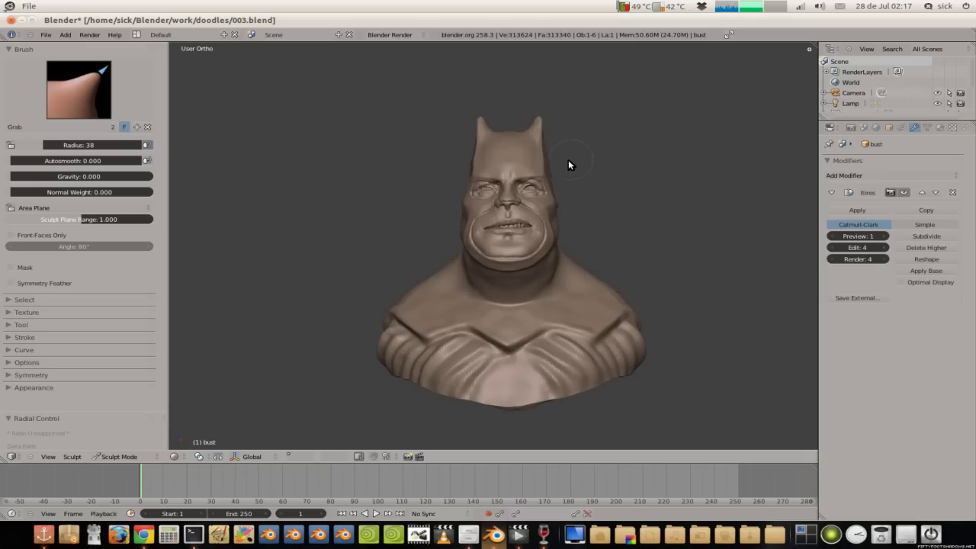
mouse_move(566, 172)
middle_mouse_down()
mouse_move(695, 190)
mouse_move(671, 175)
mouse_move(671, 183)
mouse_move(544, 198)
mouse_move(524, 168)
middle_mouse_up()
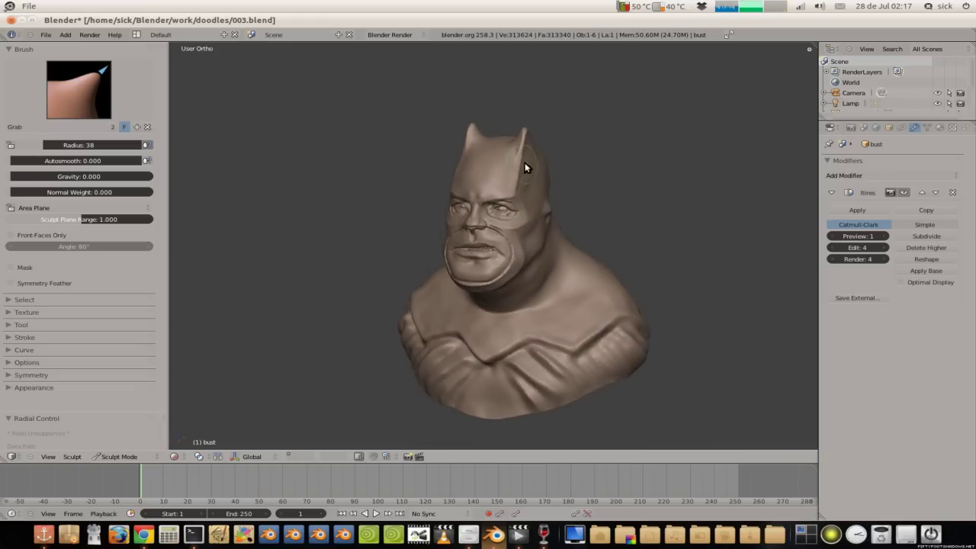
scroll(534, 179, "up", 5)
scroll(547, 196, "up", 1)
scroll(545, 203, "up", 1)
scroll(555, 207, "up", 1)
mouse_move(555, 213)
middle_mouse_down()
mouse_move(560, 181)
mouse_move(526, 160)
middle_mouse_up()
Step: Switch to the Clay.001 brush and turn the head toward the front
left_click(149, 113)
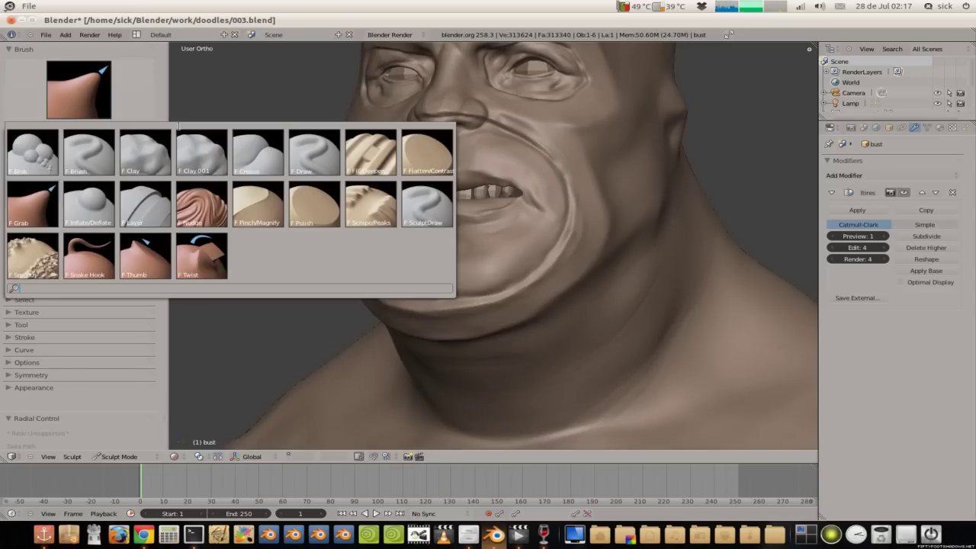
left_click(182, 135)
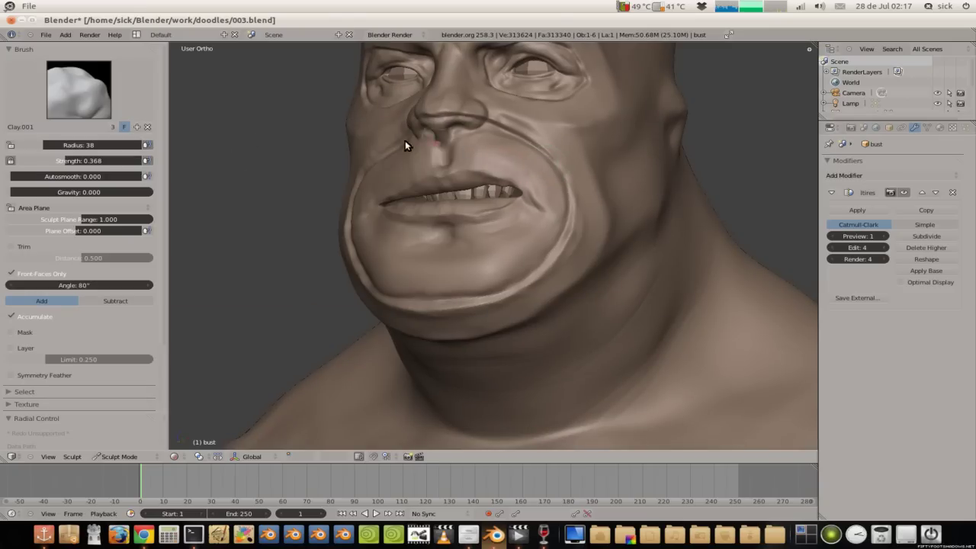
middle_click_drag(474, 157, 460, 177)
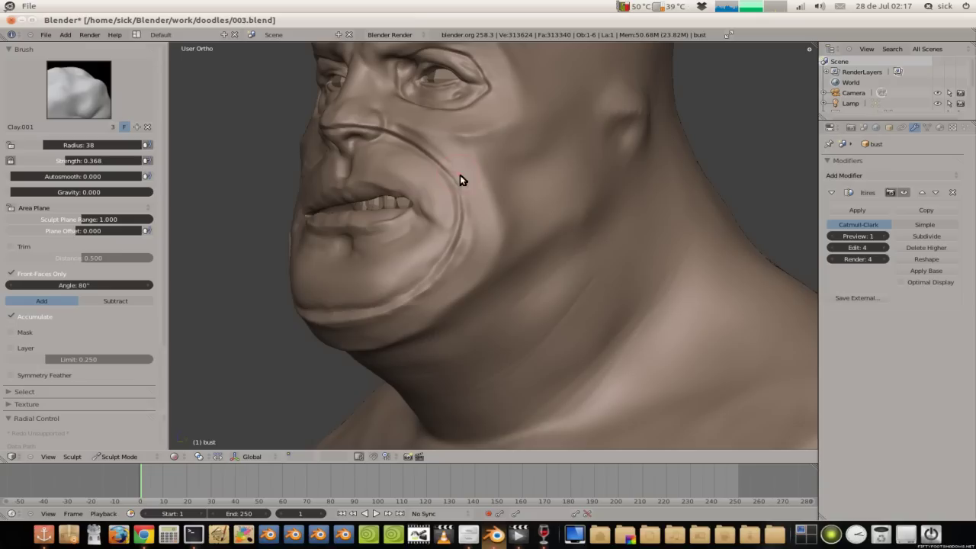
middle_click_drag(374, 166, 388, 171)
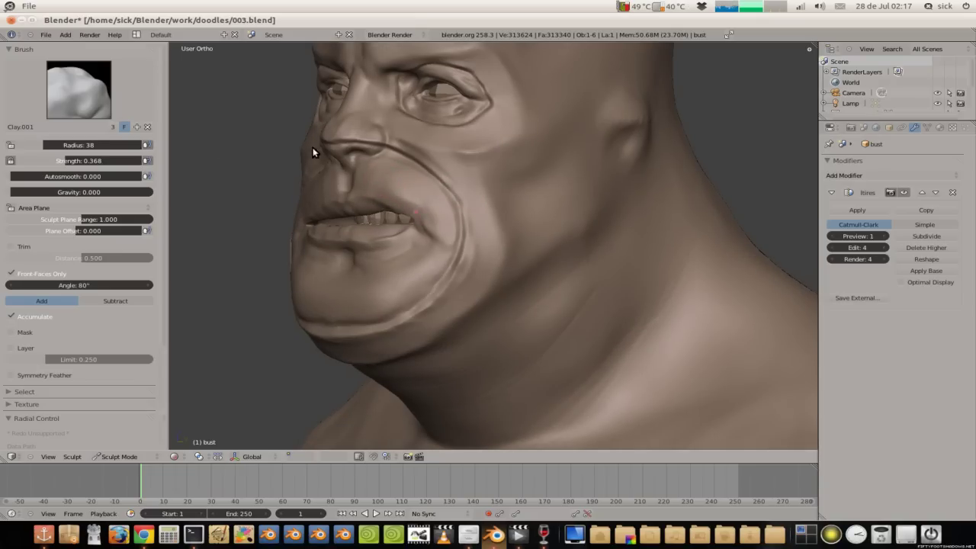
Step: With the Scrape/Peaks brush, scrape above the upper lip, then inspect the mouth closely
left_click(76, 92)
left_click(382, 217)
left_click_drag(420, 206, 414, 192)
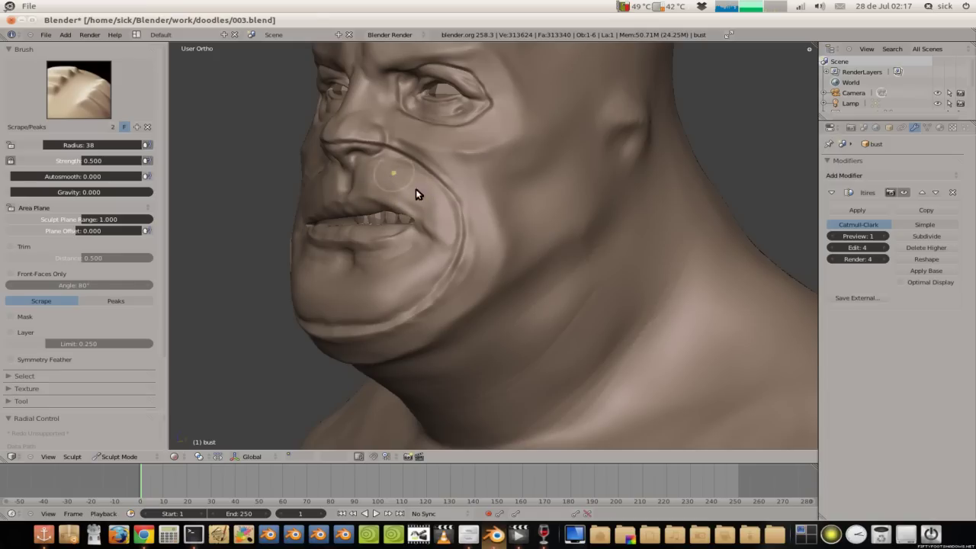
mouse_move(404, 182)
middle_mouse_down()
mouse_move(460, 165)
mouse_move(379, 152)
middle_mouse_up()
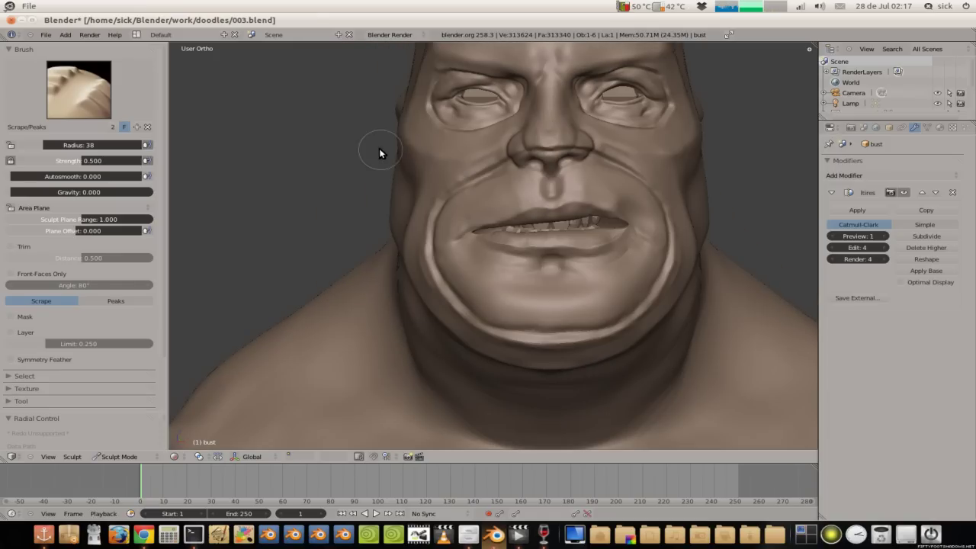
mouse_move(425, 185)
middle_mouse_down()
mouse_move(426, 140)
mouse_move(638, 212)
mouse_move(748, 209)
mouse_move(645, 190)
middle_mouse_up()
scroll(559, 211, "up", 1)
middle_click_drag(559, 211, 584, 183)
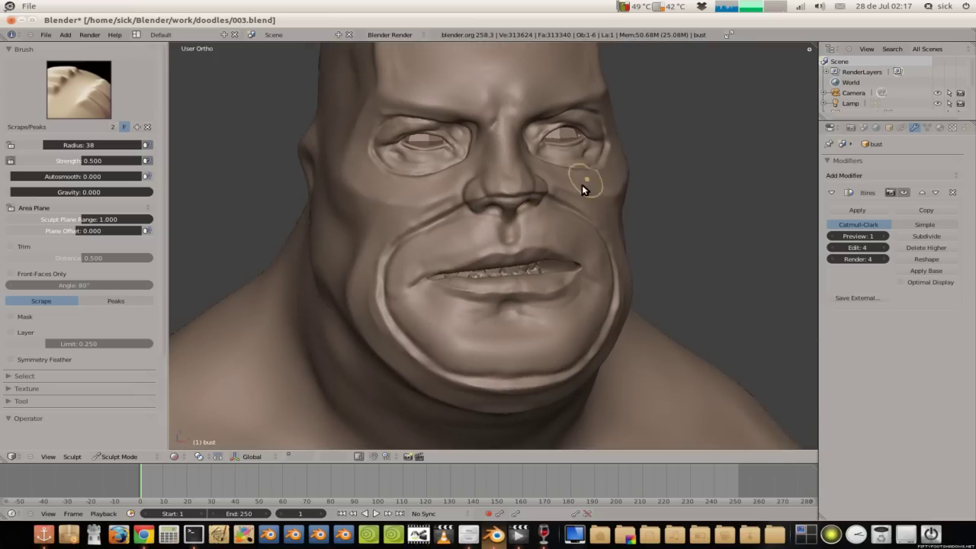
scroll(582, 225, "up", 2)
mouse_move(582, 227)
middle_mouse_down()
mouse_move(588, 211)
mouse_move(496, 197)
middle_mouse_up()
scroll(597, 198, "up", 2)
Step: Switch back to the Clay.001 brush and add a small clay bump on the upper lip
left_click(89, 95)
left_click(305, 152)
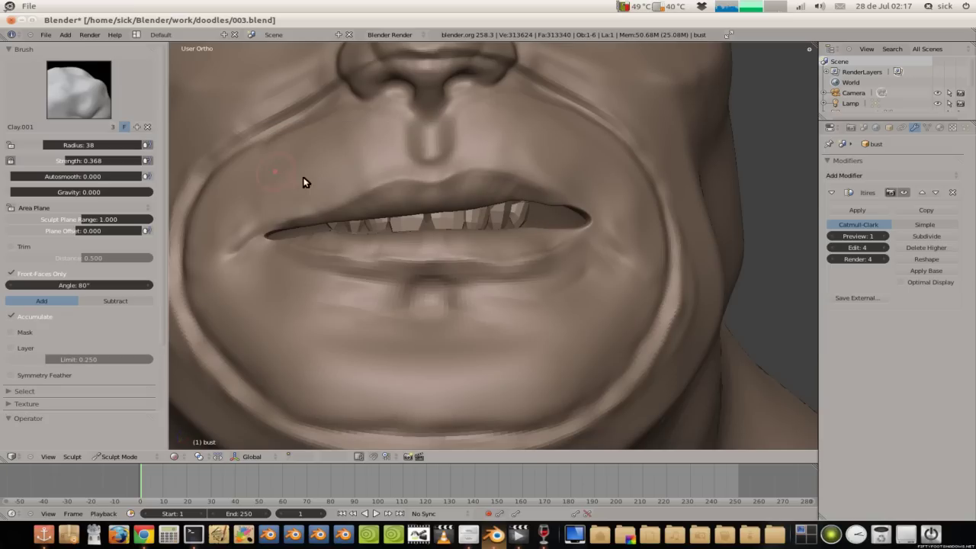
left_click_drag(515, 191, 522, 195)
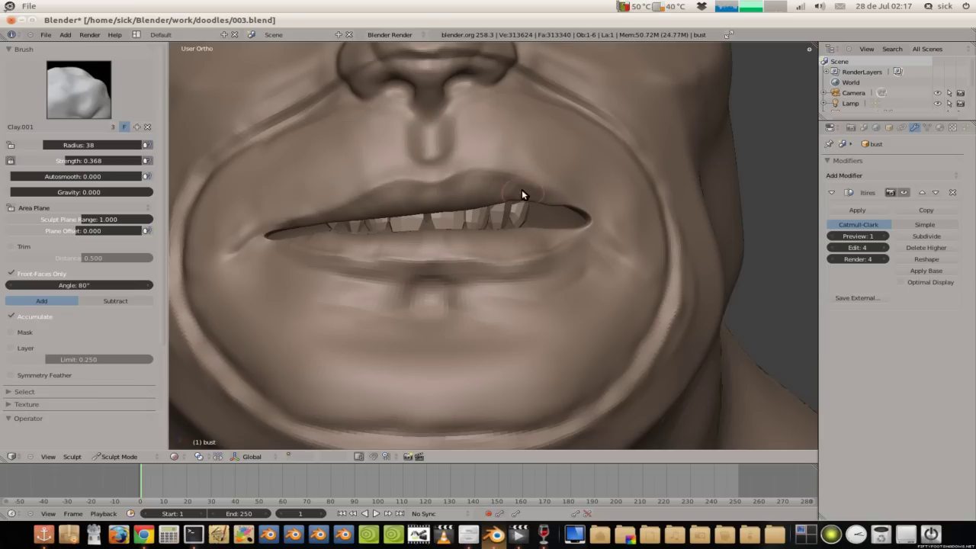
Step: Orbit and zoom around the mouth and cheek to check the upper lip from several angles
mouse_move(525, 200)
middle_mouse_down("shift")
mouse_move(522, 149)
mouse_move(649, 79)
middle_mouse_up("shift")
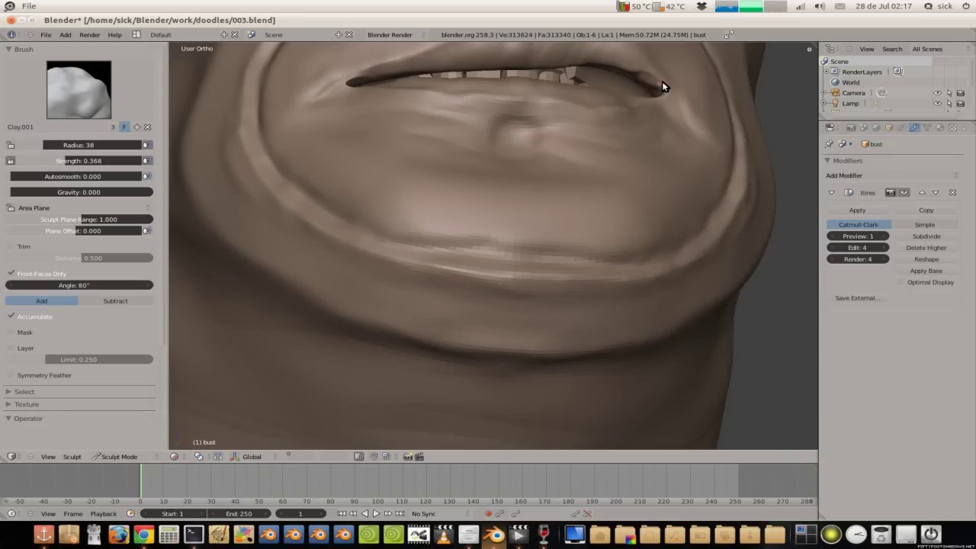
mouse_move(657, 92)
middle_mouse_down()
mouse_move(692, 124)
mouse_move(739, 227)
middle_mouse_up()
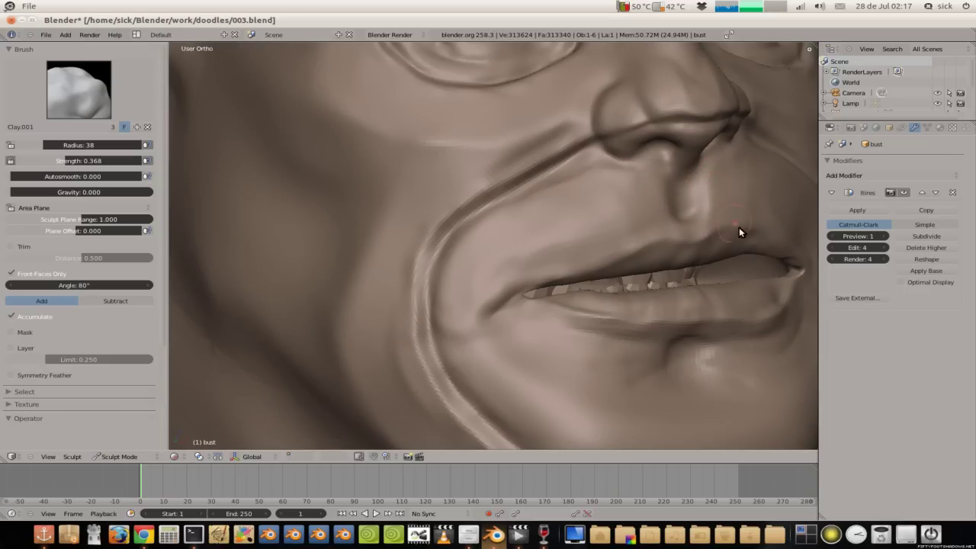
mouse_move(790, 257)
middle_mouse_down()
mouse_move(730, 188)
mouse_move(674, 145)
middle_mouse_up()
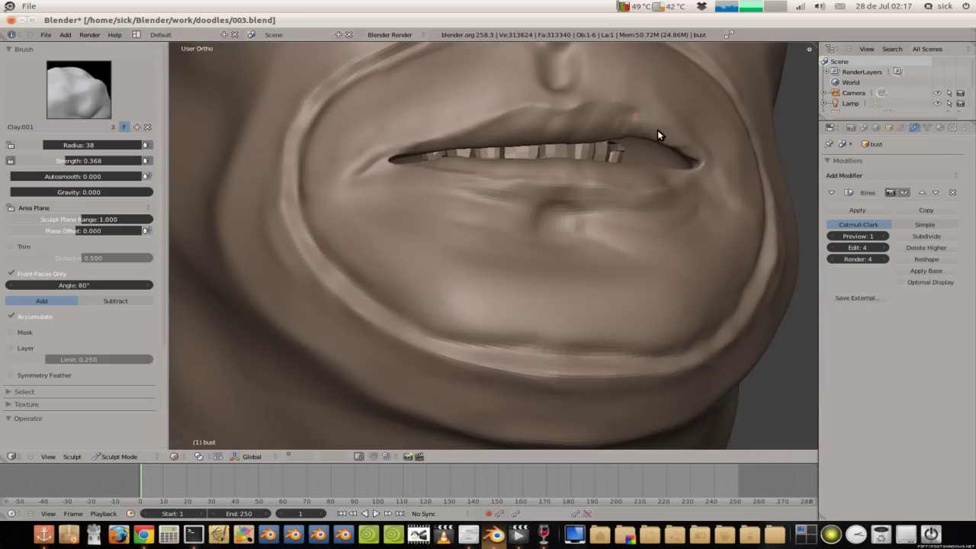
middle_click_drag(568, 114, 591, 139)
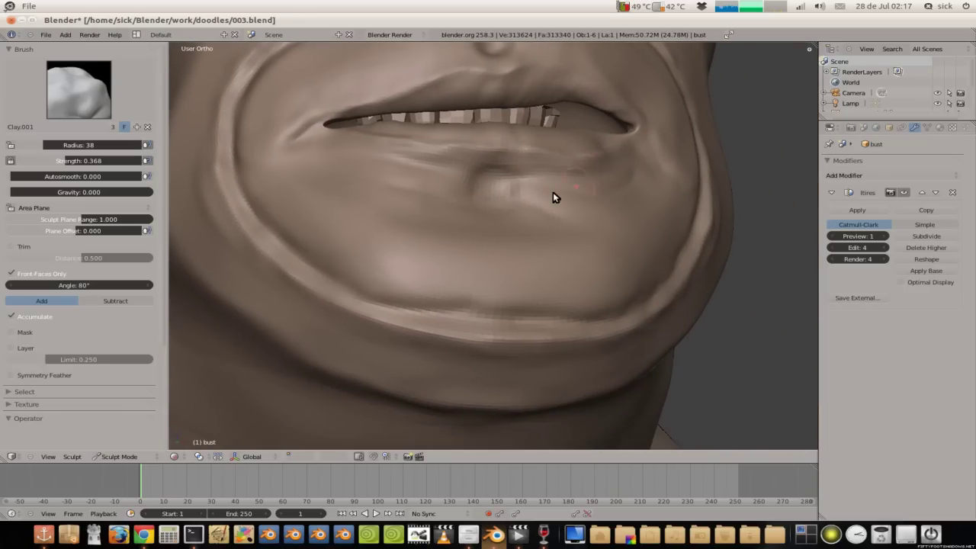
middle_click_drag(553, 192, 514, 205)
middle_click_drag(469, 257, 417, 219)
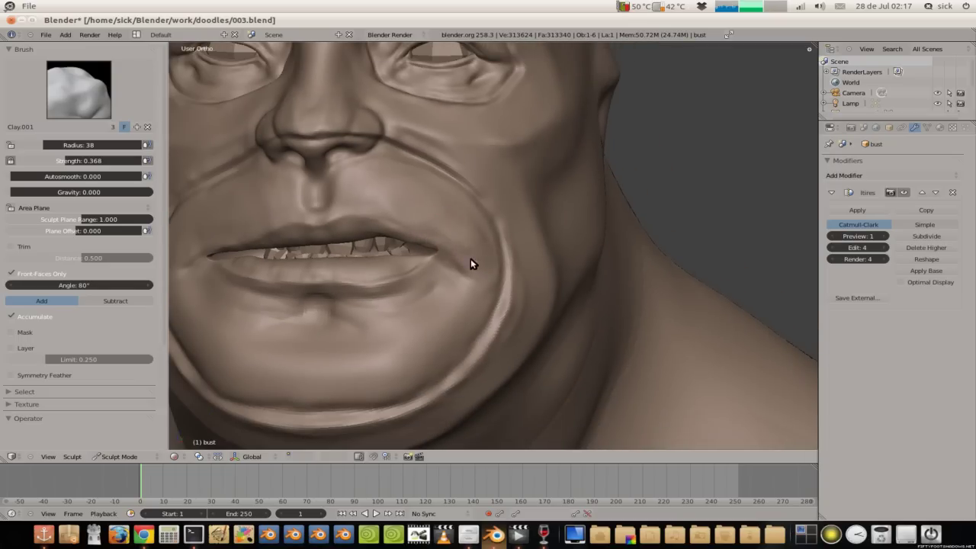
scroll(428, 202, "down", 2)
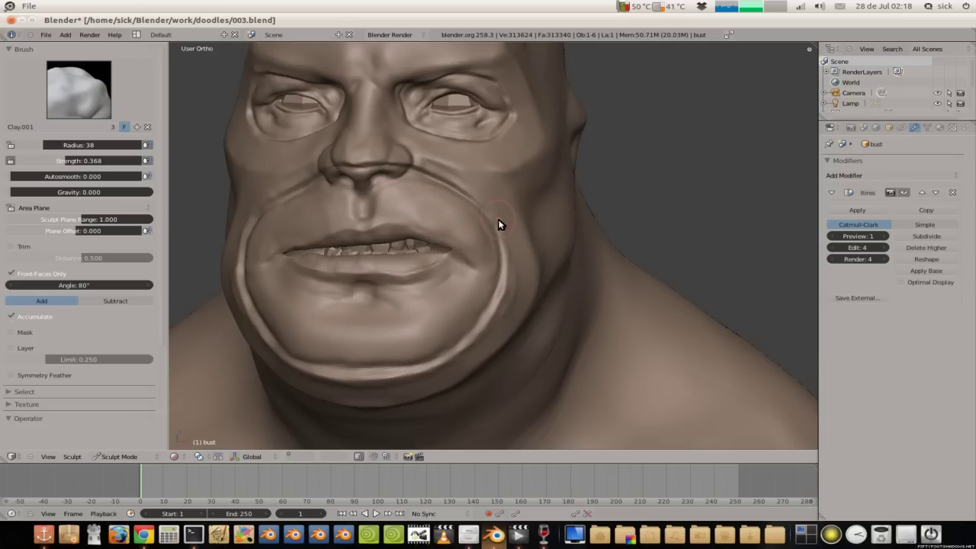
scroll(440, 183, "down", 4)
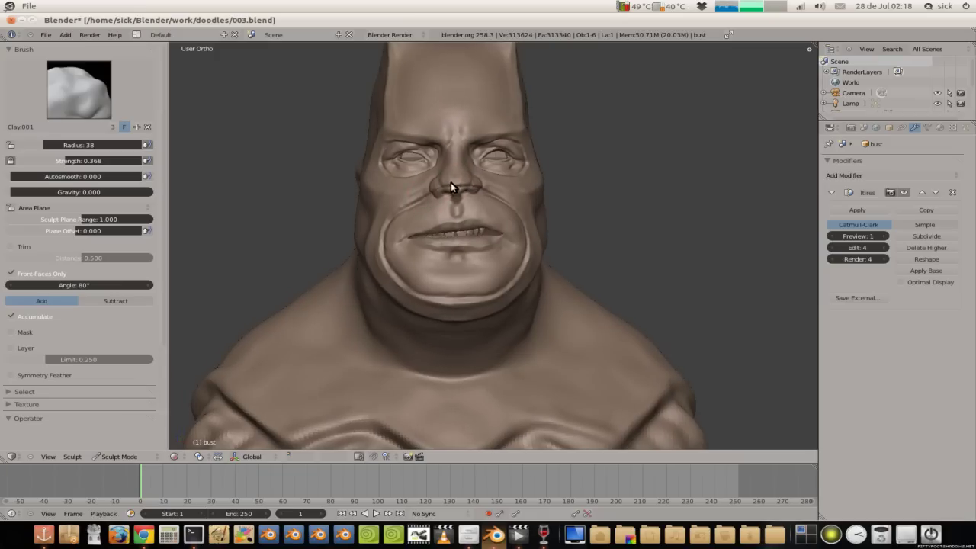
scroll(449, 194, "up", 1)
scroll(451, 209, "up", 1)
scroll(453, 221, "up", 1)
scroll(455, 217, "up", 1)
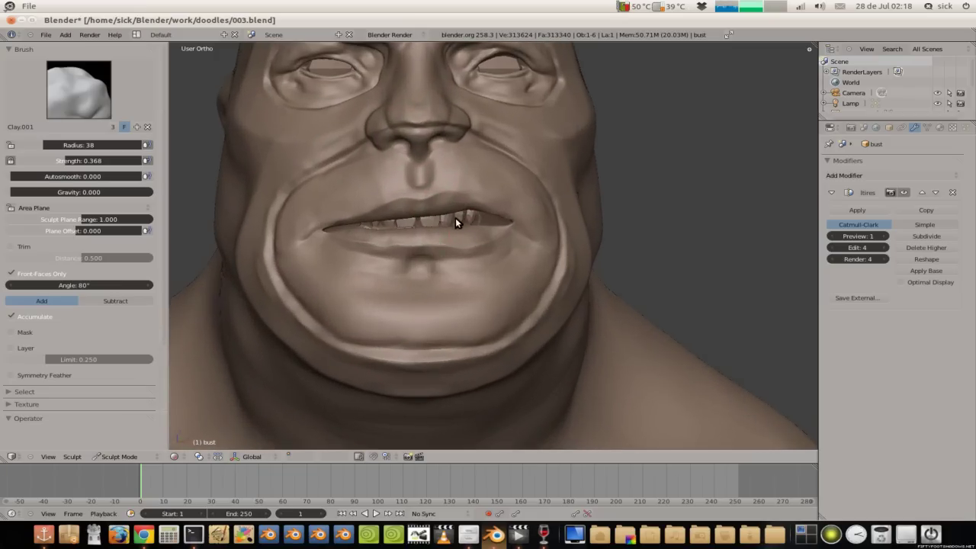
scroll(455, 217, "up", 2)
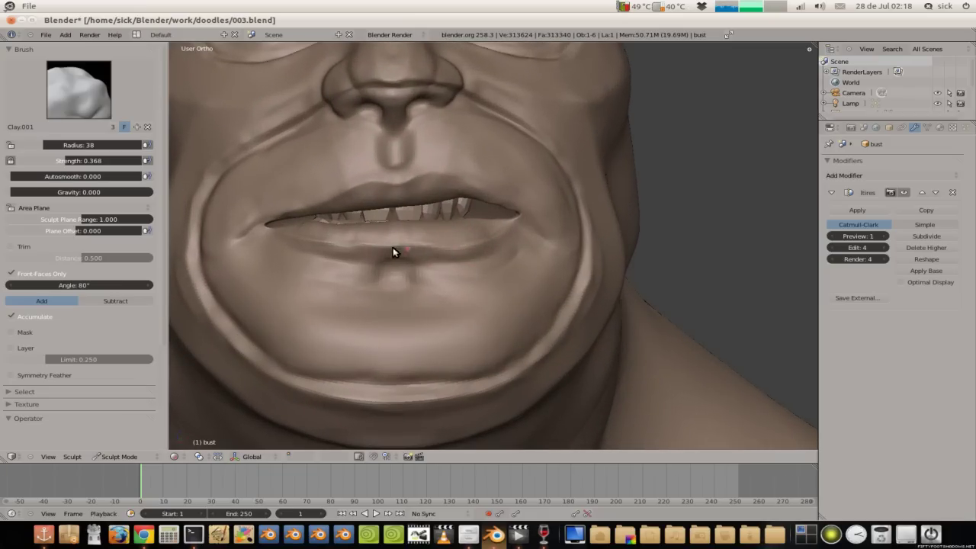
Step: Deepen the crease at the right corner of the mouth with Clay.001
mouse_move(349, 238)
middle_mouse_down()
mouse_move(459, 250)
mouse_move(526, 311)
middle_mouse_up()
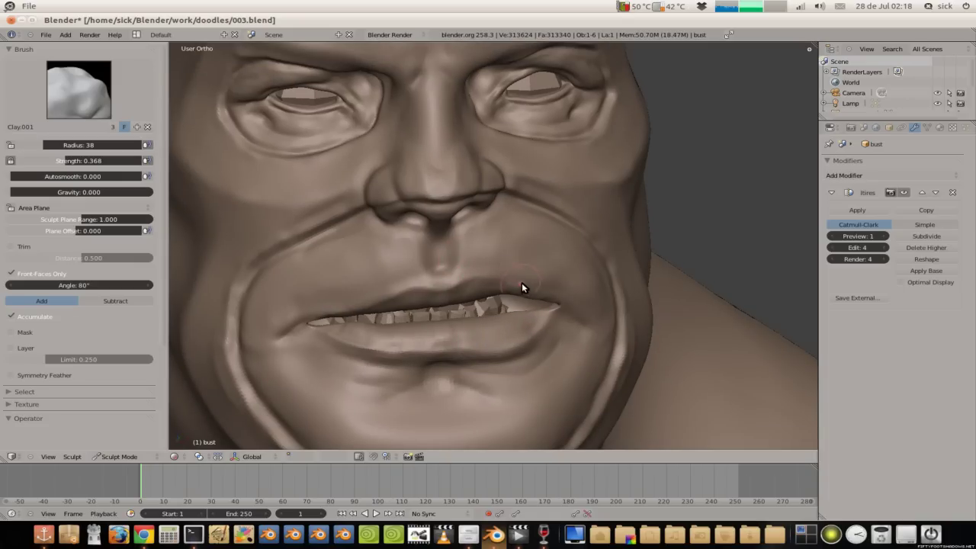
scroll(521, 282, "down", 3)
middle_click_drag(495, 260, 460, 281)
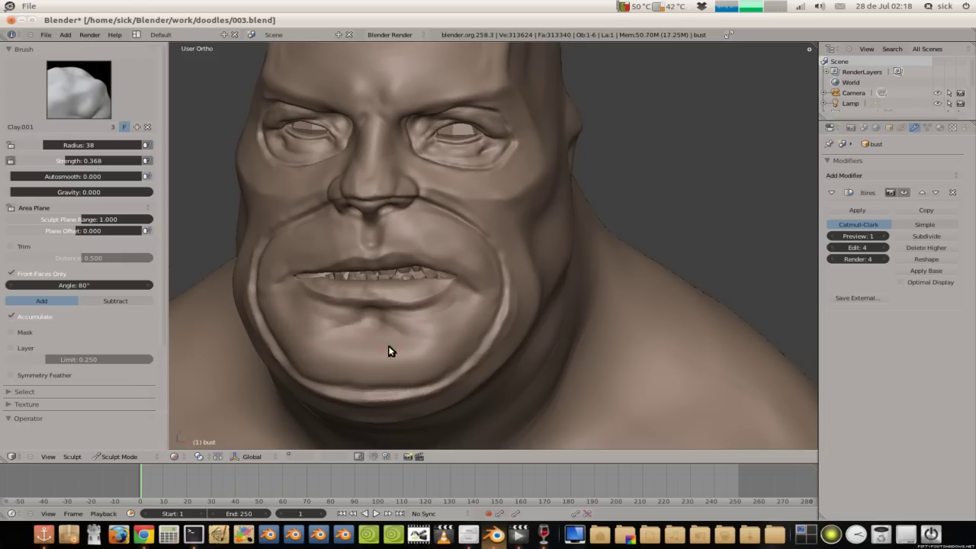
middle_click_drag(388, 348, 379, 320)
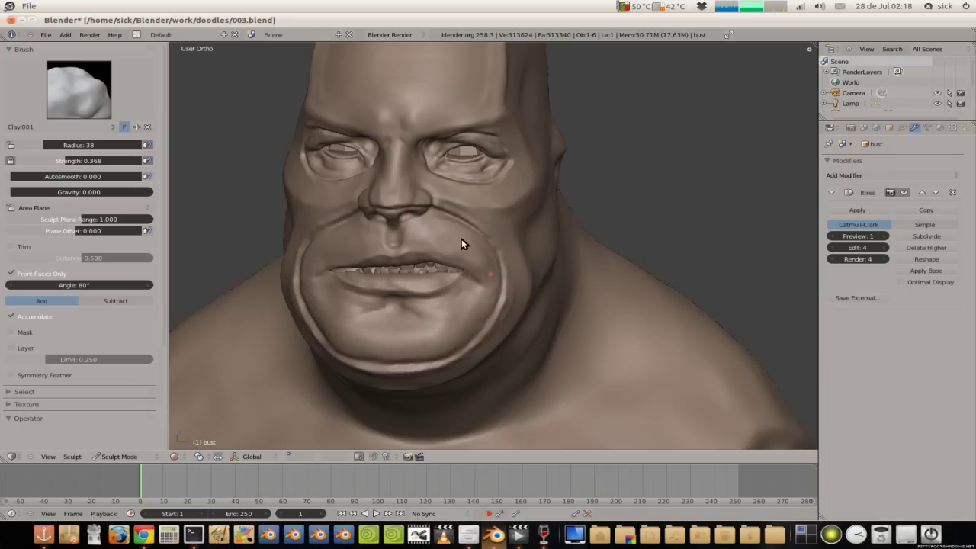
mouse_move(420, 226)
middle_mouse_down()
mouse_move(479, 226)
mouse_move(440, 229)
mouse_move(410, 200)
middle_mouse_up()
scroll(431, 274, "up", 2)
scroll(457, 277, "up", 2)
scroll(482, 284, "up", 1)
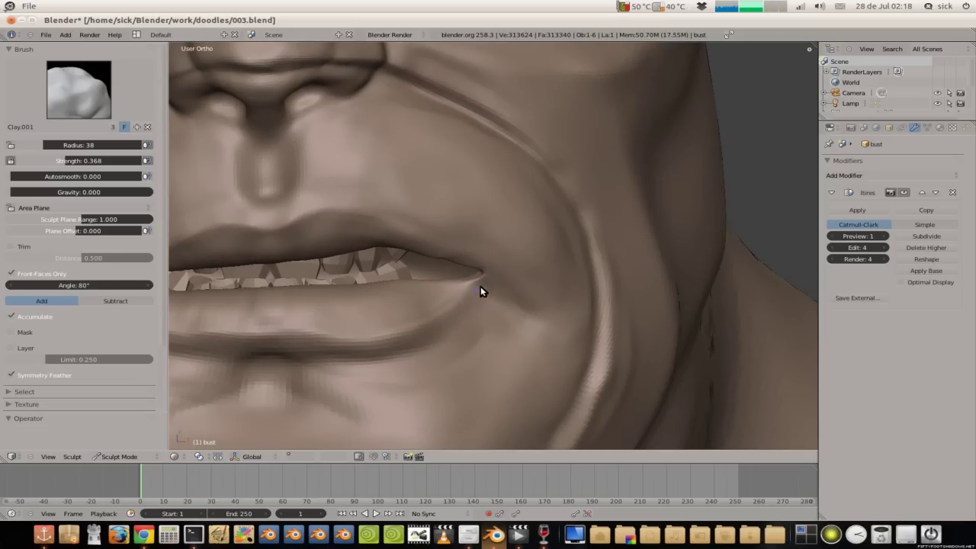
mouse_move(503, 303)
left_mouse_down()
mouse_move(479, 267)
mouse_move(488, 275)
left_mouse_up()
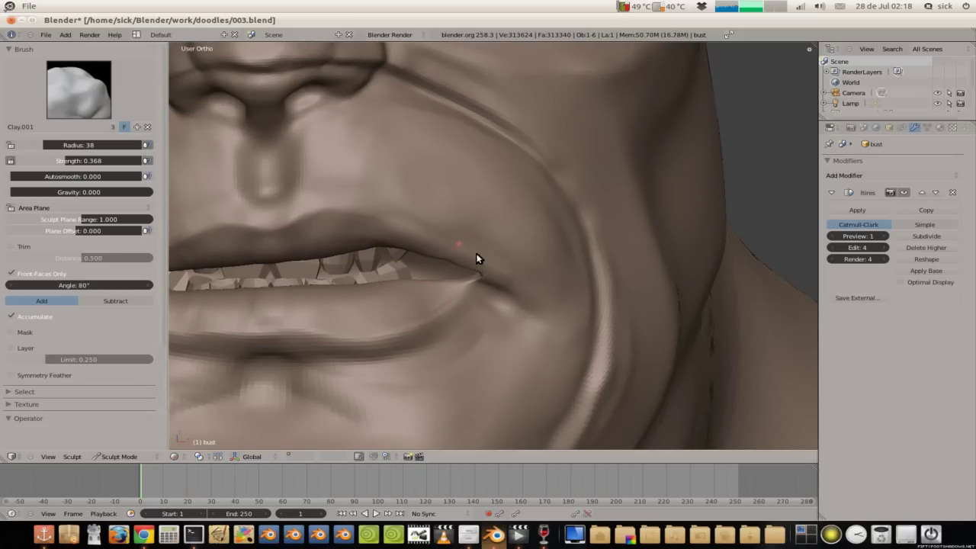
scroll(511, 288, "down", 4)
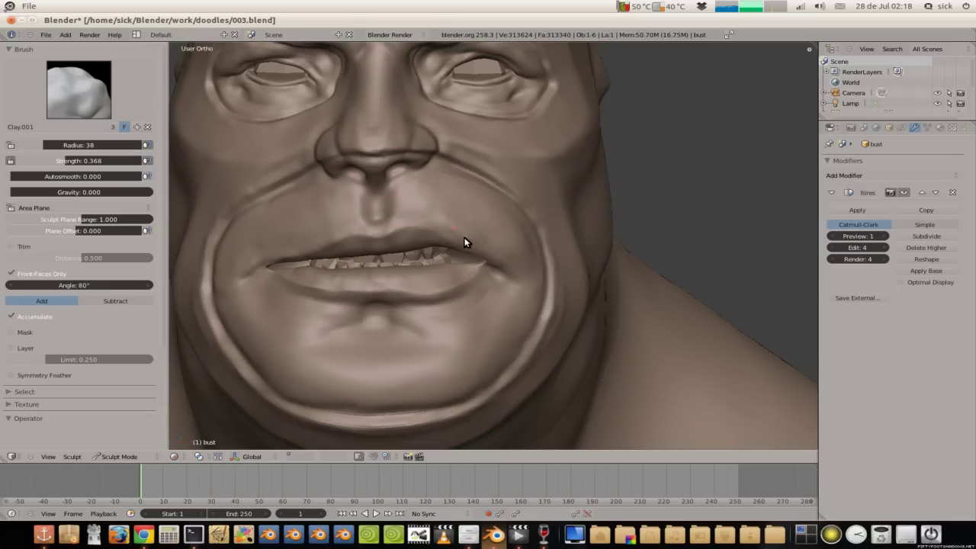
mouse_move(508, 221)
middle_mouse_down()
mouse_move(352, 196)
mouse_move(406, 218)
middle_mouse_up()
scroll(352, 196, "down", 2)
Step: Switch to the Scrape/Peaks brush and zoom in on the right corner of the mouth
left_click(70, 86)
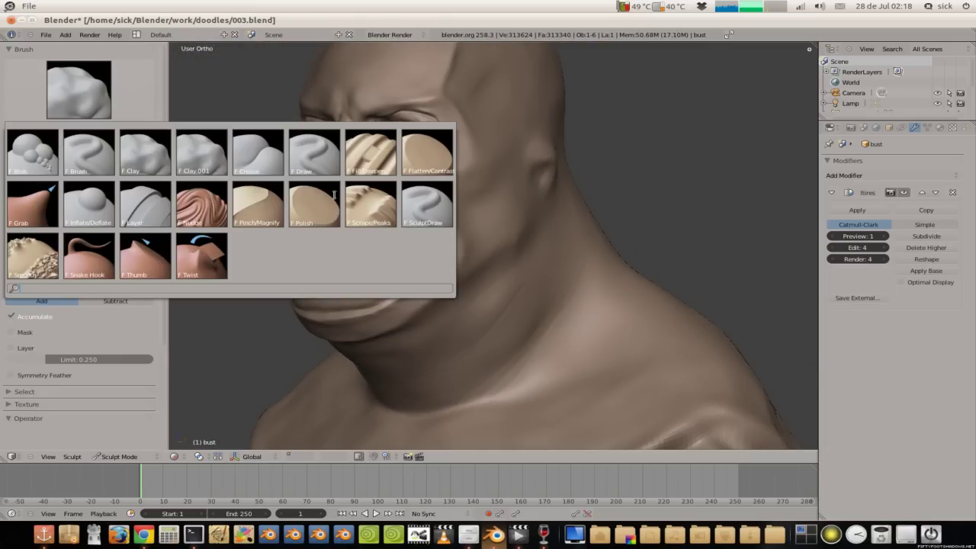
left_click(371, 200)
scroll(370, 206, "up", 2)
scroll(358, 222, "up", 2)
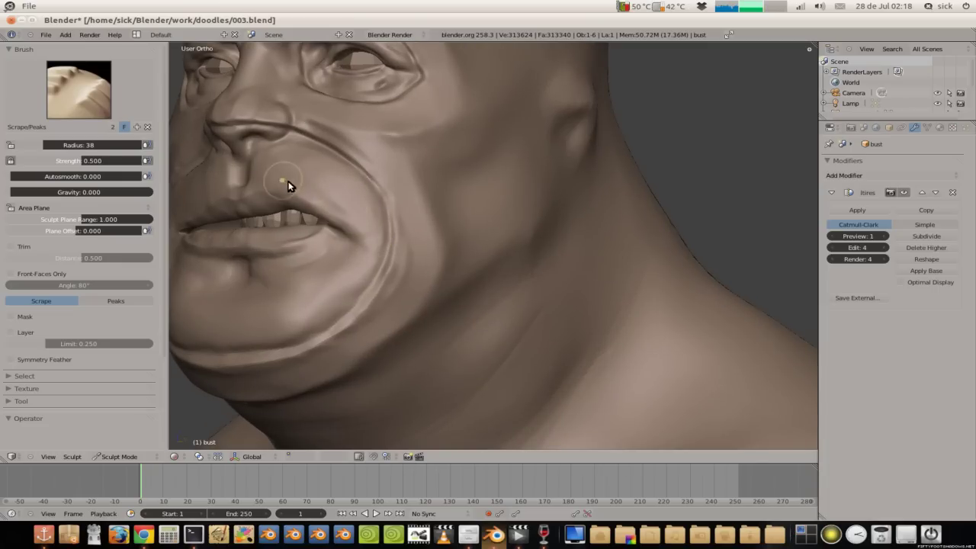
mouse_move(282, 158)
middle_mouse_down()
mouse_move(393, 151)
mouse_move(294, 167)
mouse_move(246, 196)
mouse_move(365, 120)
middle_mouse_up()
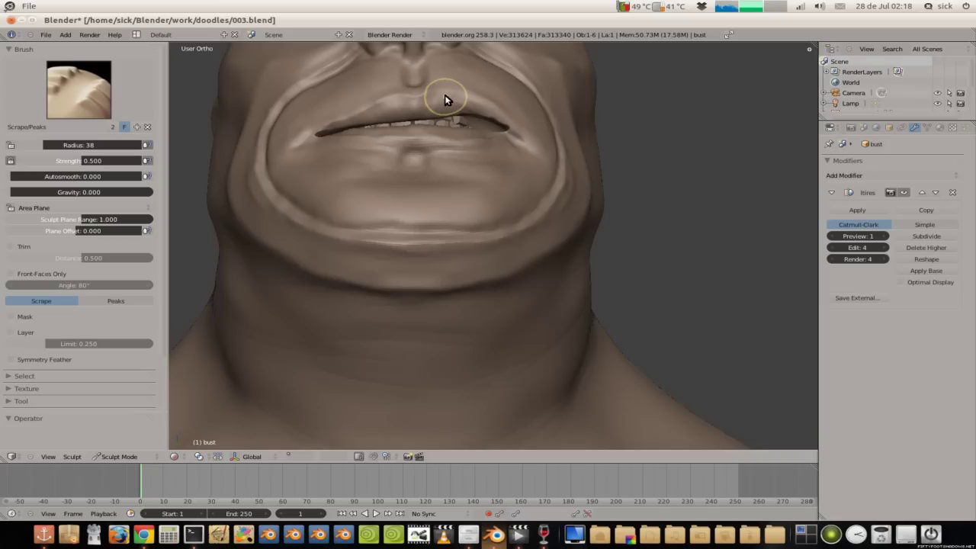
middle_click_drag(445, 95, 507, 121)
scroll(468, 73, "up", 2)
middle_click_drag(468, 72, 481, 109)
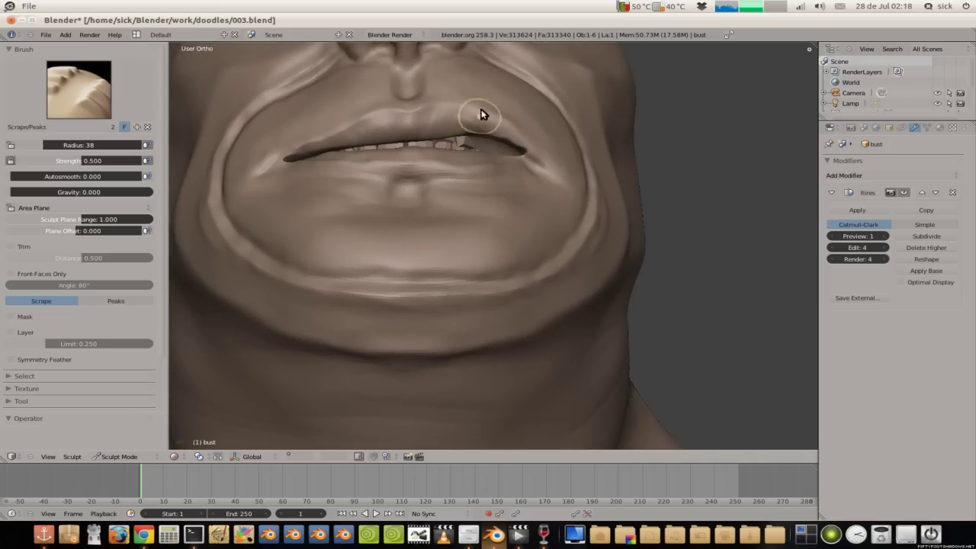
scroll(482, 104, "up", 3)
scroll(482, 103, "down", 1)
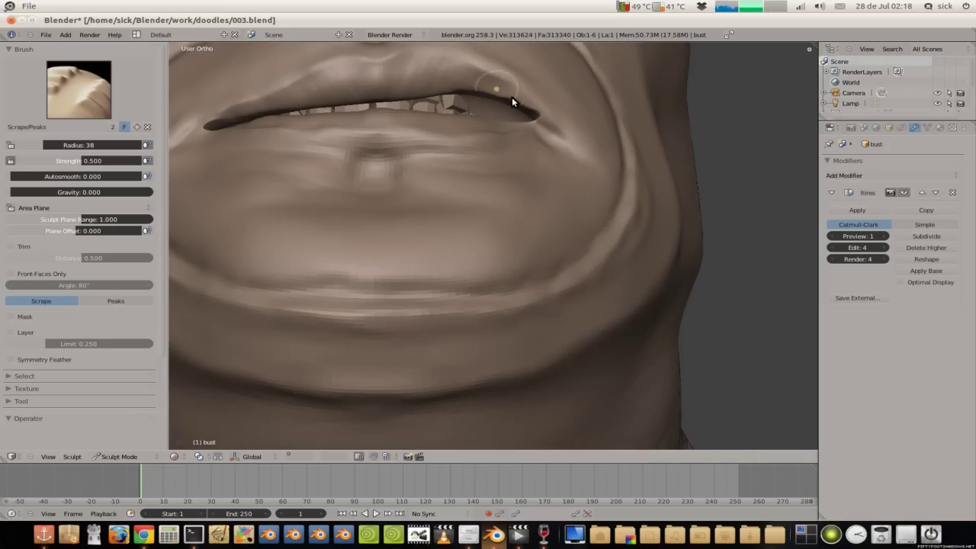
Step: Scrape the upper lip near the right mouth corner with Scrape/Peaks
left_click_drag(521, 104, 460, 64)
scroll(470, 85, "down", 4)
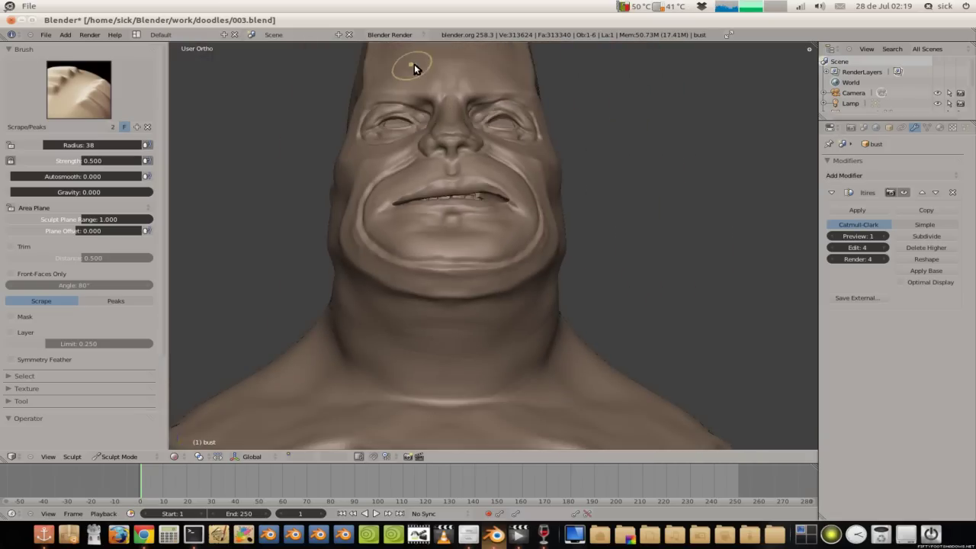
middle_click_drag(402, 81, 401, 113)
scroll(411, 162, "up", 3)
left_click_drag(463, 196, 416, 167)
mouse_move(337, 156)
middle_mouse_down()
mouse_move(392, 192)
mouse_move(289, 218)
mouse_move(228, 183)
middle_mouse_up()
Step: Switch the sculpt brush back to Clay.001
left_click(88, 100)
left_click(202, 152)
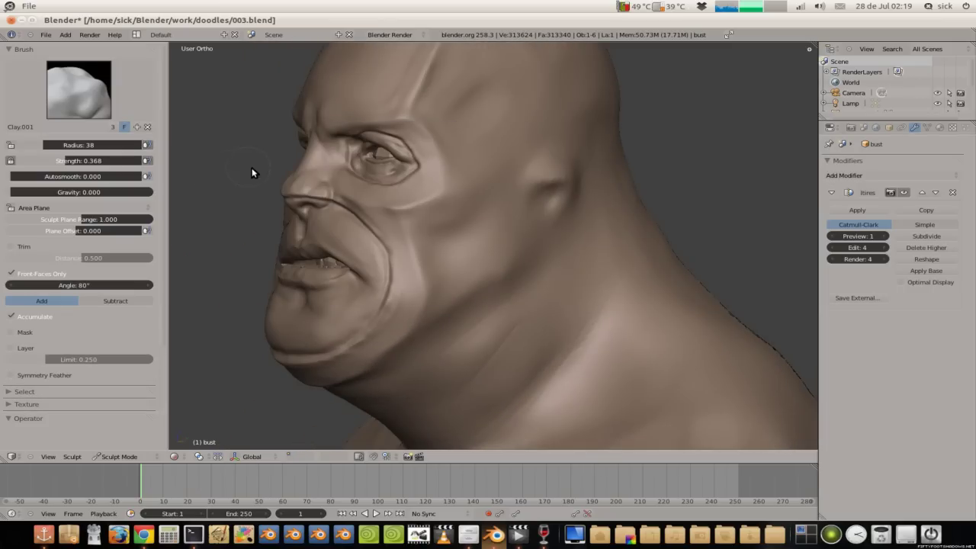
scroll(259, 199, "up", 2)
scroll(305, 229, "up", 3)
Step: Orbit and zoom out to review the whole bust with its cowl ears
middle_click_drag(344, 244, 312, 323)
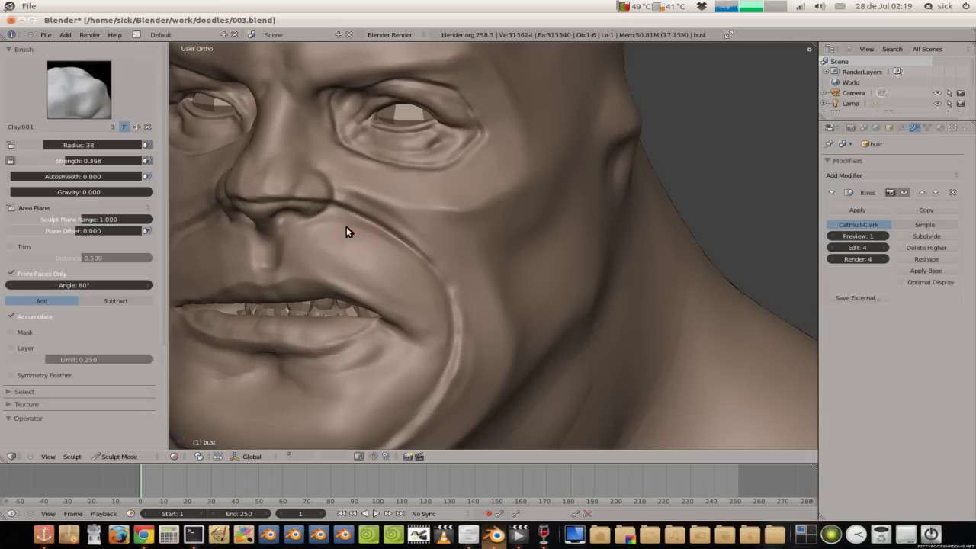
scroll(342, 262, "down", 3)
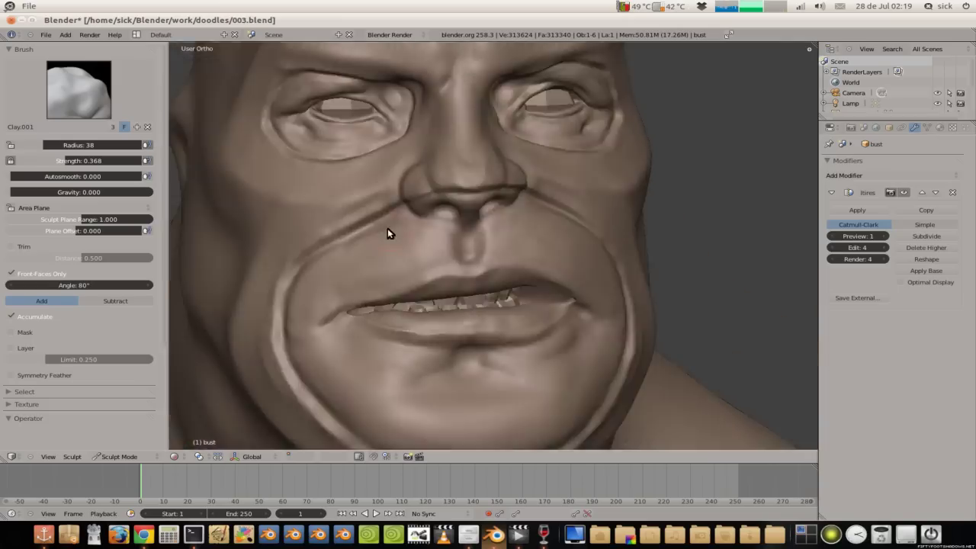
middle_click_drag(387, 234, 381, 246)
scroll(343, 201, "down", 2)
middle_click_drag(343, 200, 566, 239)
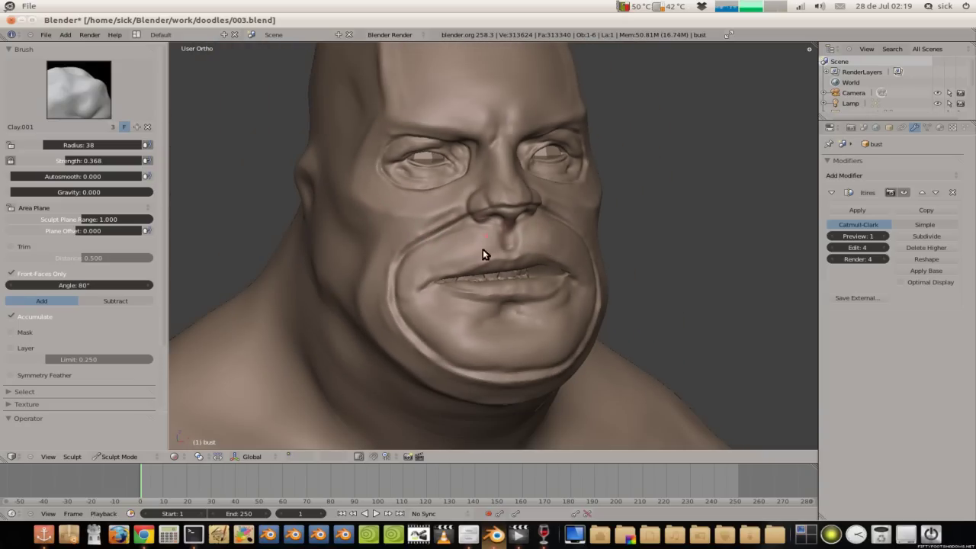
scroll(416, 206, "down", 3)
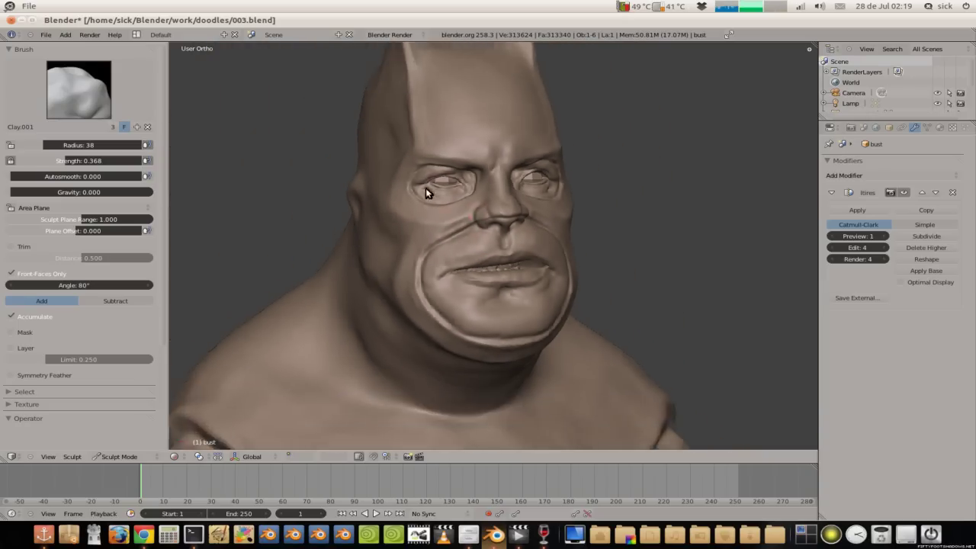
scroll(388, 191, "down", 2)
middle_click_drag(373, 186, 375, 157)
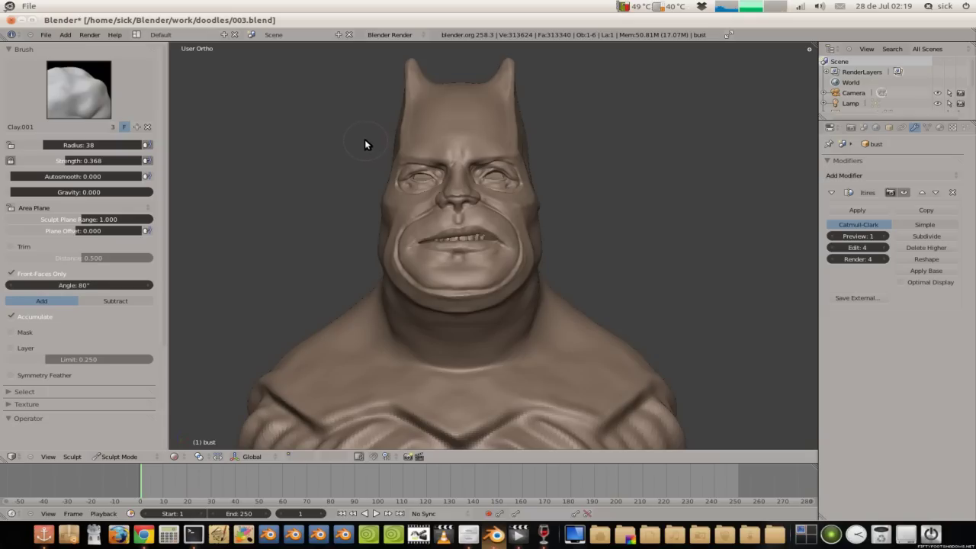
scroll(363, 129, "up", 3)
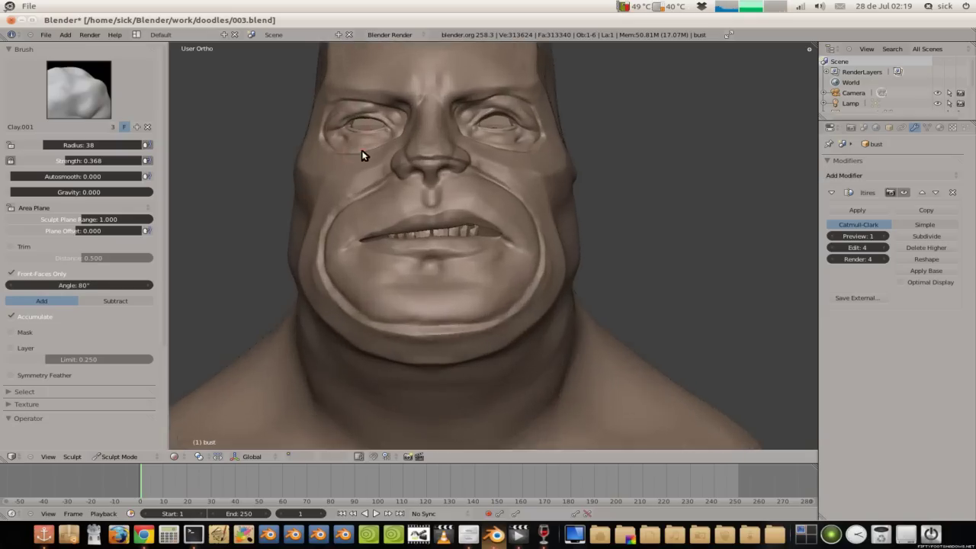
scroll(363, 157, "up", 2)
left_click(83, 104)
Step: Pick the Crease brush and carve a first crease along the lower lip
left_click(258, 153)
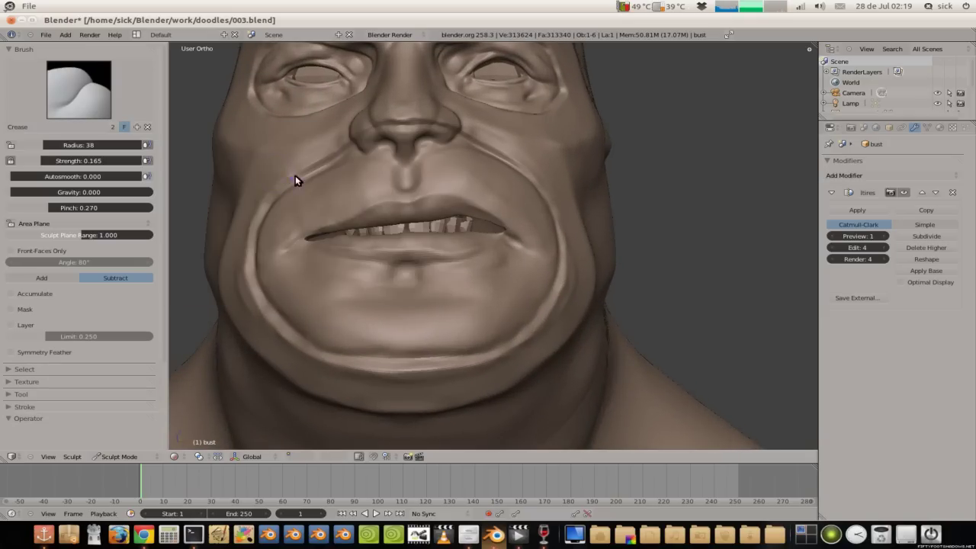
mouse_move(416, 212)
middle_mouse_down()
mouse_move(402, 246)
mouse_move(403, 322)
middle_mouse_up()
left_click_drag(403, 326, 438, 326)
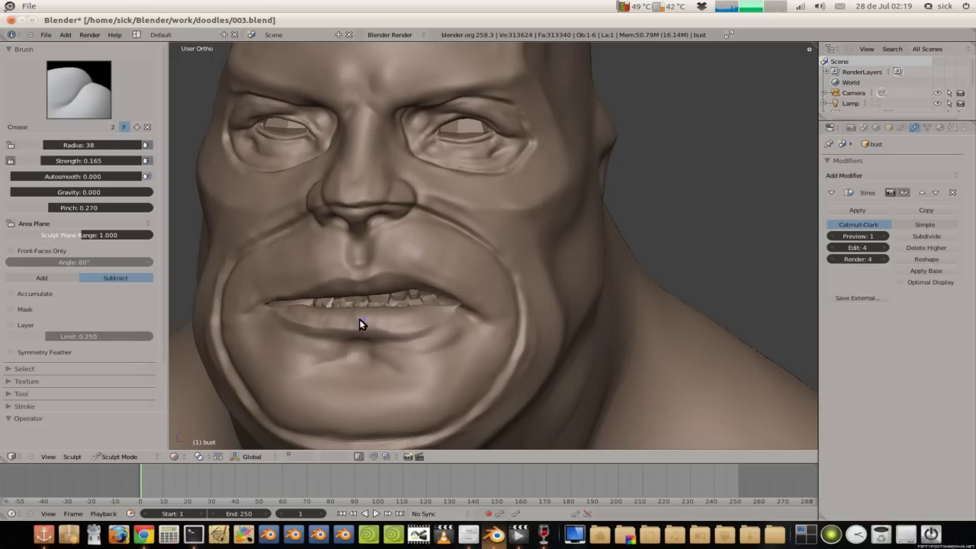
mouse_move(395, 277)
middle_mouse_down()
mouse_move(440, 293)
mouse_move(403, 257)
mouse_move(298, 260)
mouse_move(233, 236)
mouse_move(358, 179)
middle_mouse_up()
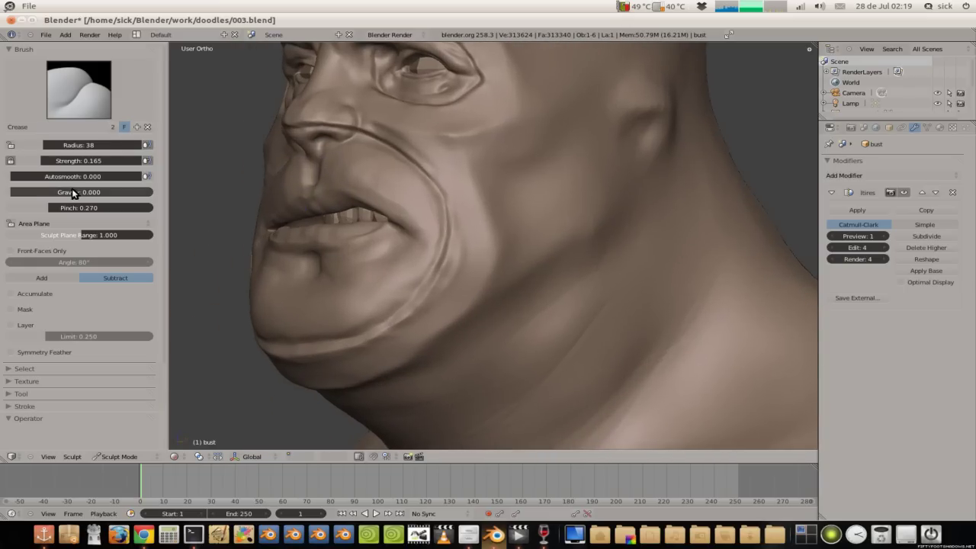
Step: Shrink the Crease radius to 9, nudge it to 10, and deepen the lower-lip crease
left_click(85, 145)
type("9")
key("Return")
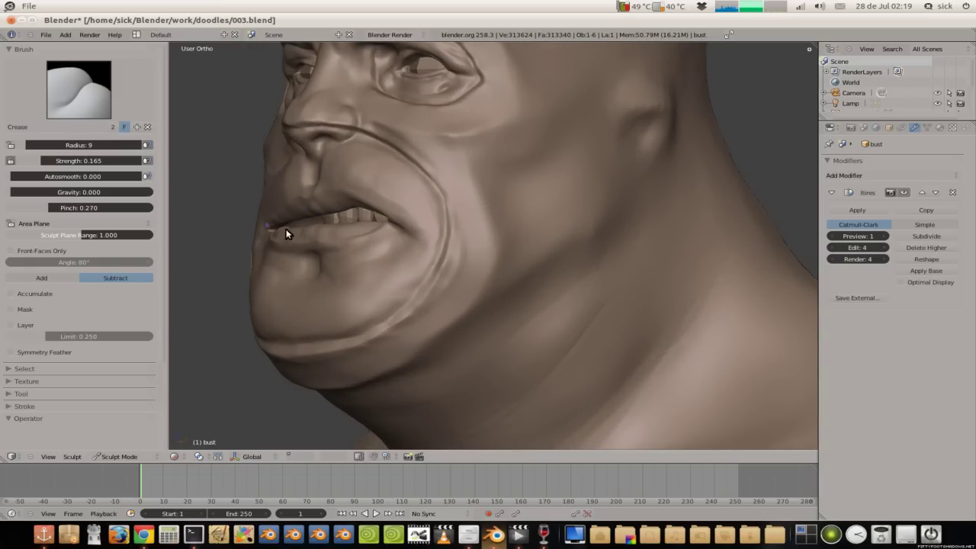
middle_click_drag(285, 229, 358, 249)
scroll(358, 249, "up", 1)
scroll(381, 296, "up", 1)
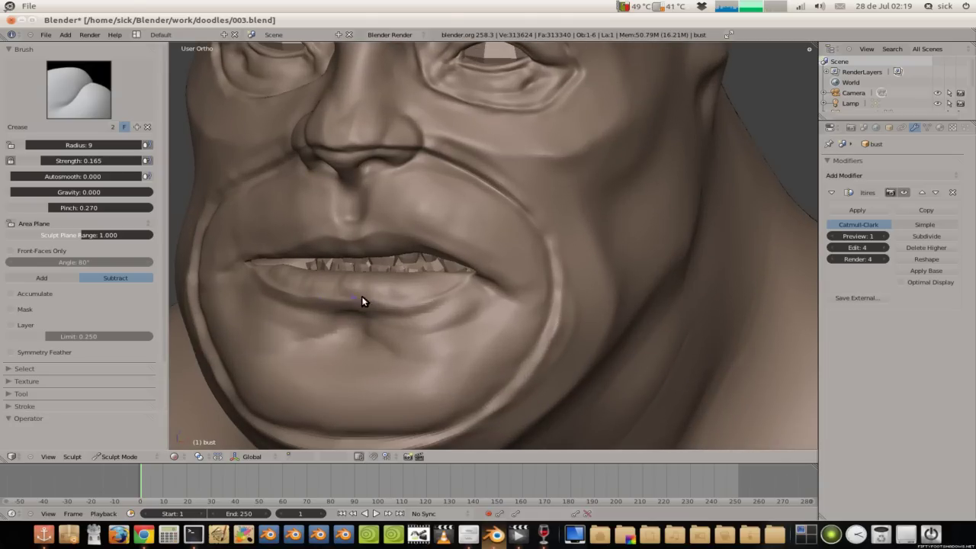
left_click_drag(93, 147, 107, 145)
mouse_move(455, 286)
left_mouse_down()
mouse_move(410, 303)
mouse_move(297, 299)
left_mouse_up()
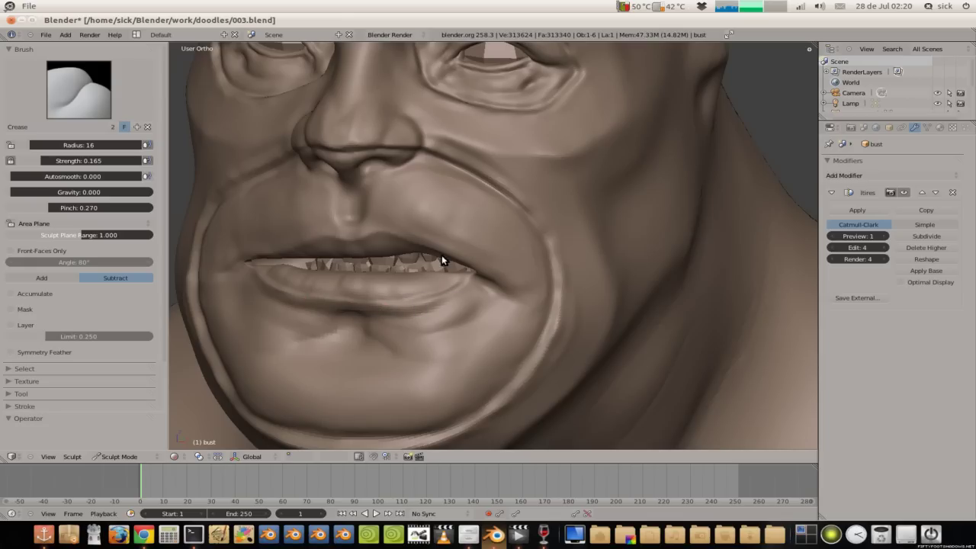
Step: Orbit the head from the side, above and below to inspect the mouth
middle_click_drag(441, 255, 440, 234)
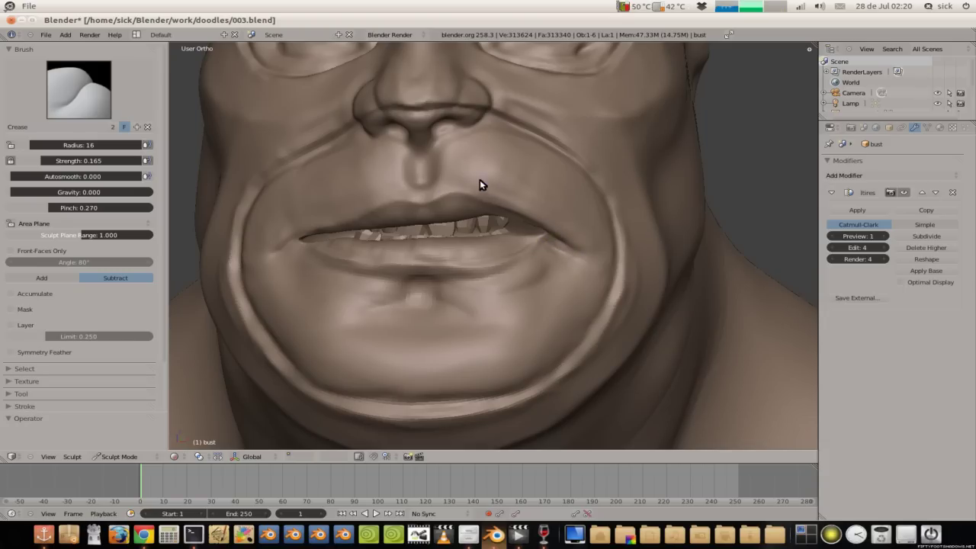
scroll(511, 198, "down", 2)
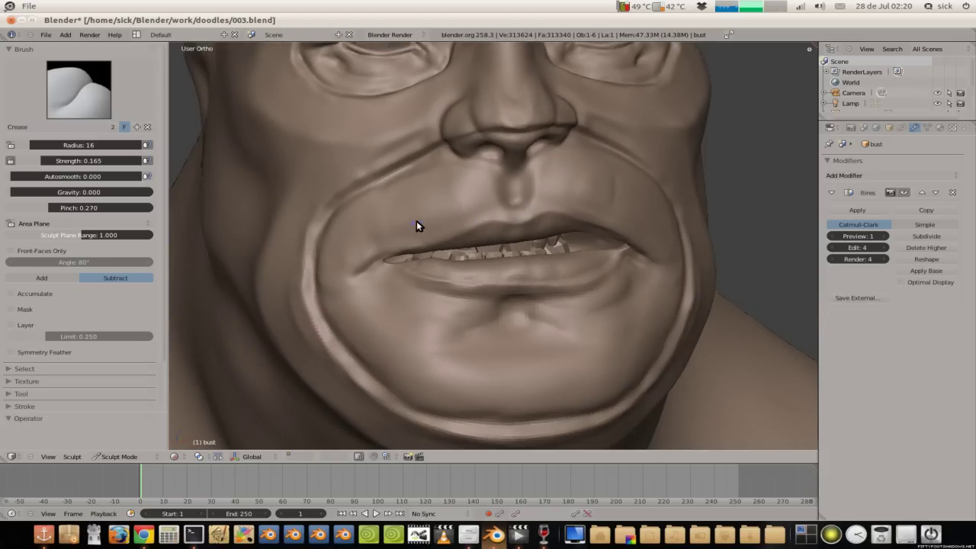
scroll(418, 222, "down", 1)
scroll(476, 223, "down", 1)
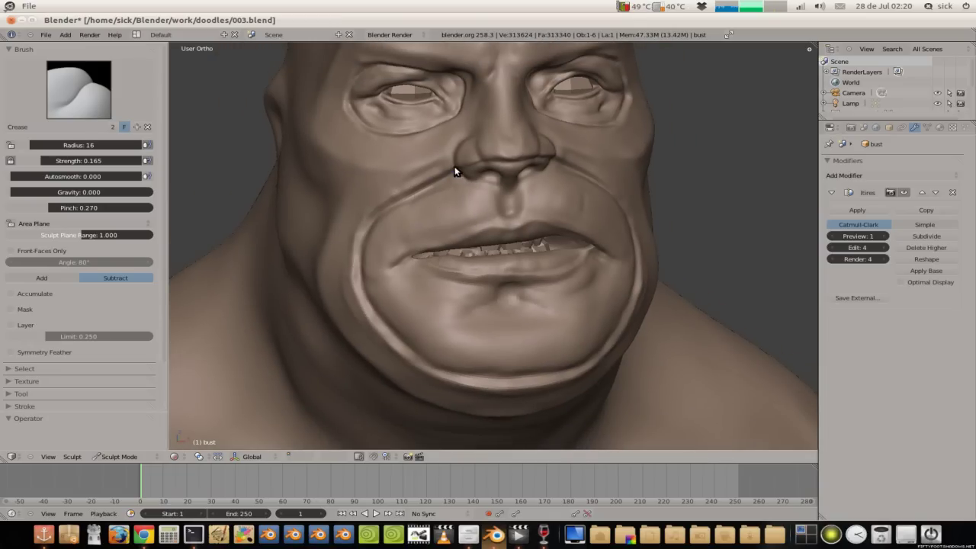
middle_click_drag(455, 171, 370, 200)
mouse_move(439, 193)
middle_mouse_down()
mouse_move(460, 191)
mouse_move(469, 301)
middle_mouse_up()
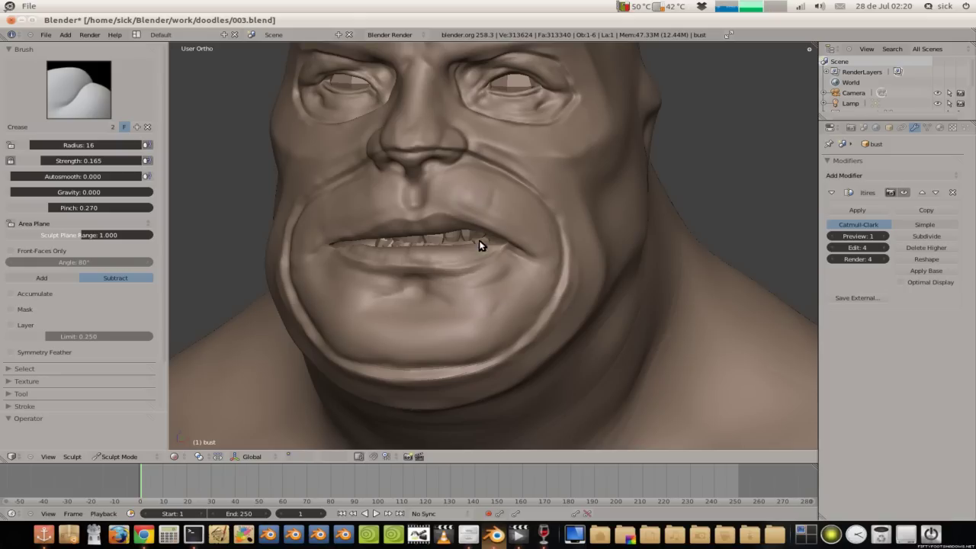
middle_click_drag(479, 243, 406, 273)
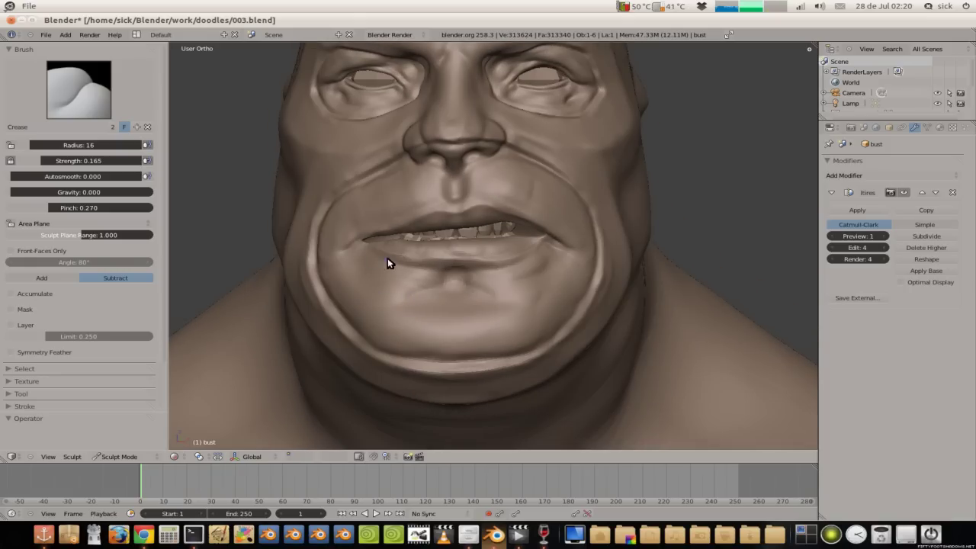
mouse_move(518, 257)
middle_mouse_down()
mouse_move(445, 287)
mouse_move(475, 211)
mouse_move(449, 185)
middle_mouse_up()
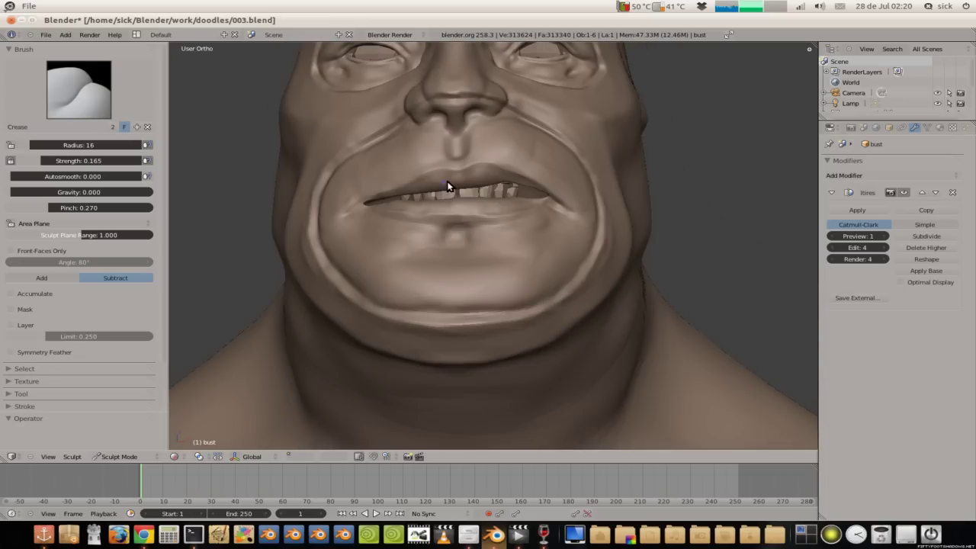
mouse_move(531, 185)
middle_mouse_down()
mouse_move(538, 148)
mouse_move(470, 116)
mouse_move(443, 158)
mouse_move(433, 202)
mouse_move(501, 237)
middle_mouse_up()
scroll(443, 158, "up", 3)
left_click(79, 92)
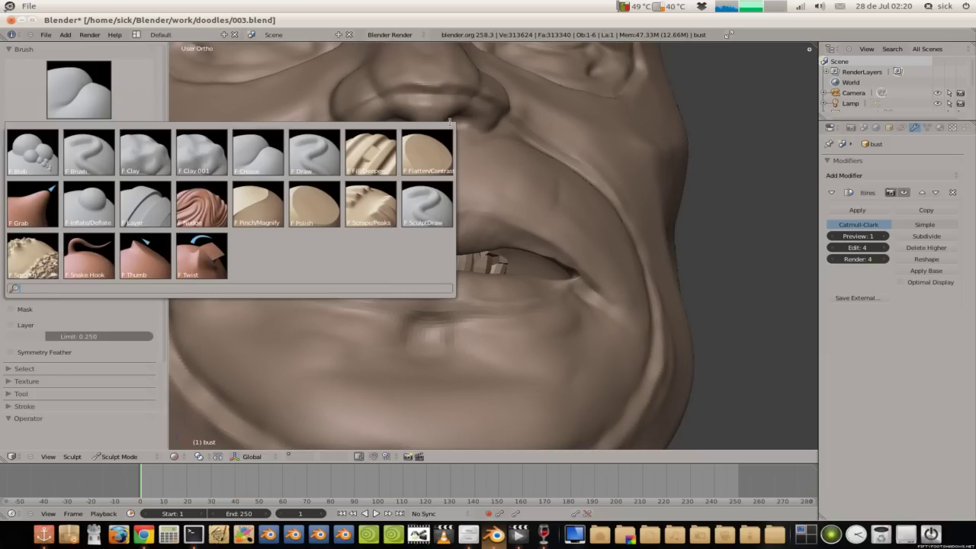
Step: Cycle from Crease to Smooth and other sculpt brushes with the S, D and L hotkeys
left_click(249, 172)
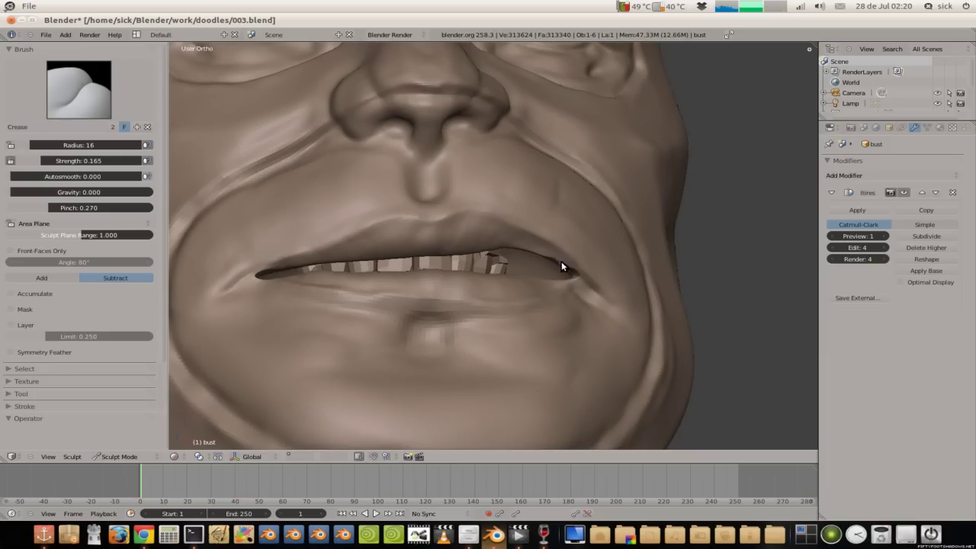
key("s")
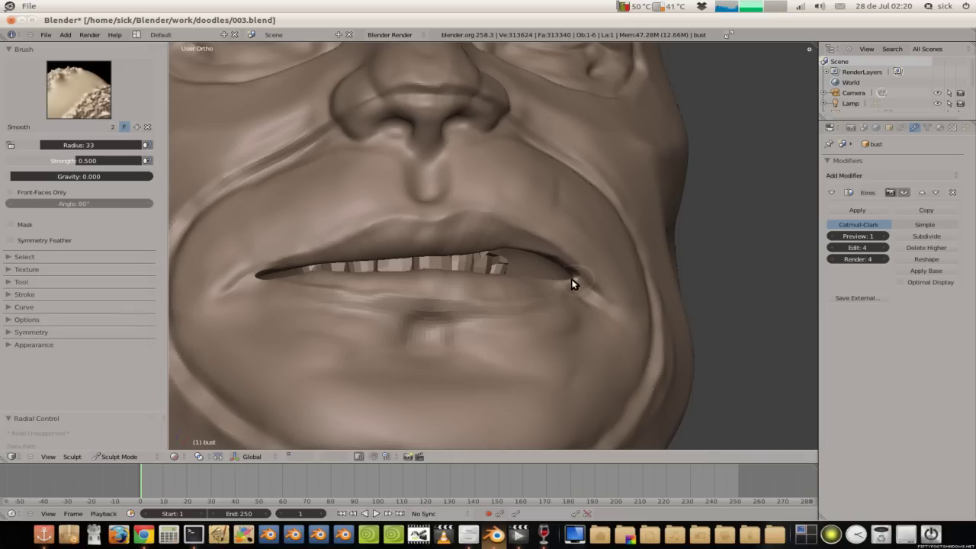
key("d")
key("l")
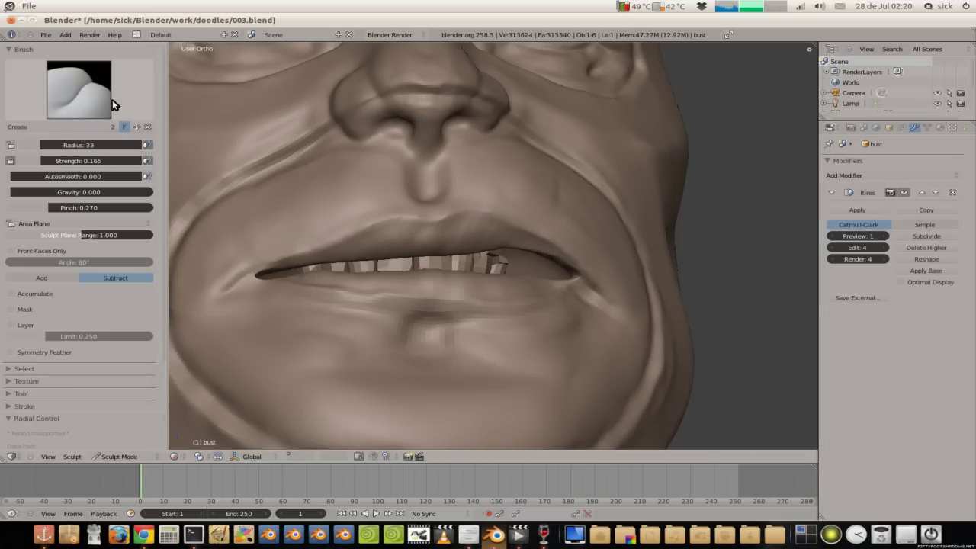
Step: Pick Clay.001 and build up the upper lip near the right mouth corner
left_click(89, 98)
left_click(196, 154)
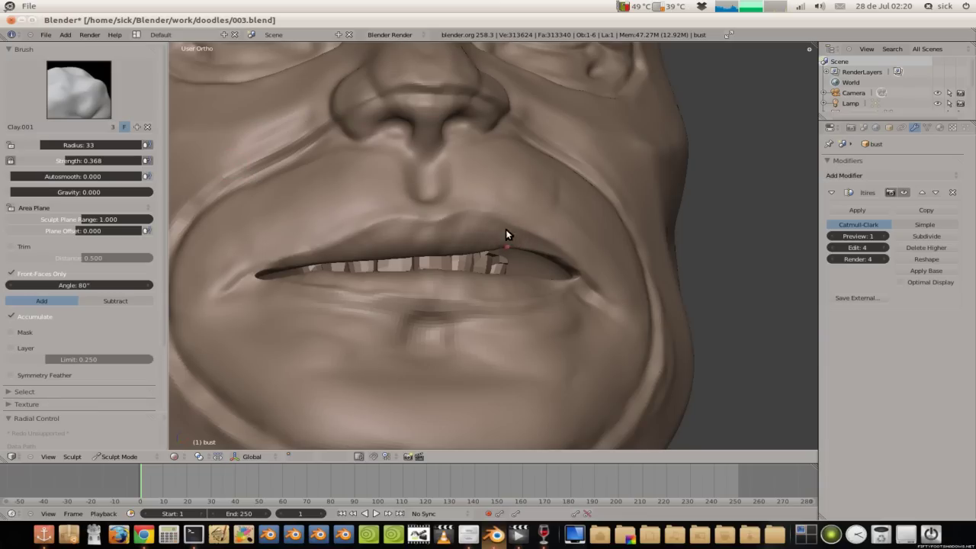
middle_click_drag(548, 195, 515, 173)
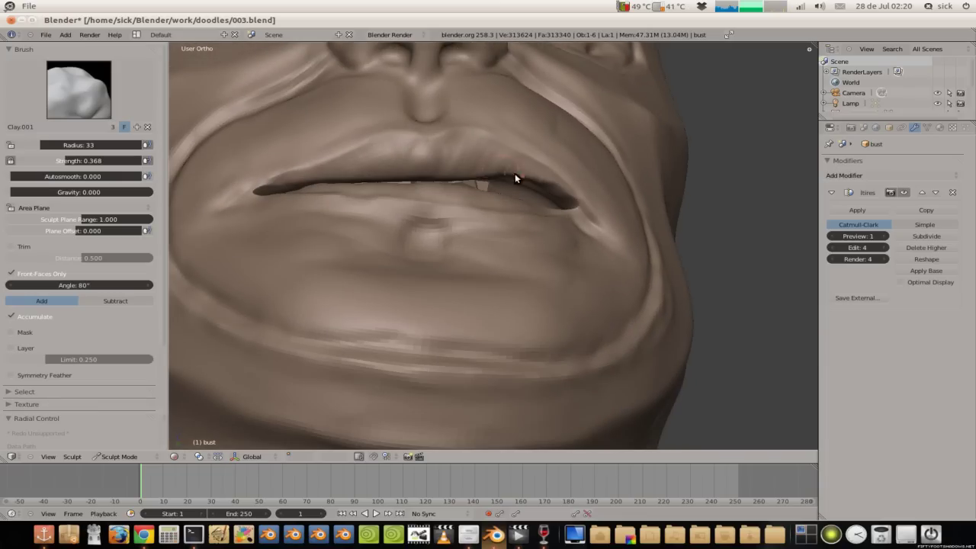
left_click_drag(520, 176, 574, 197)
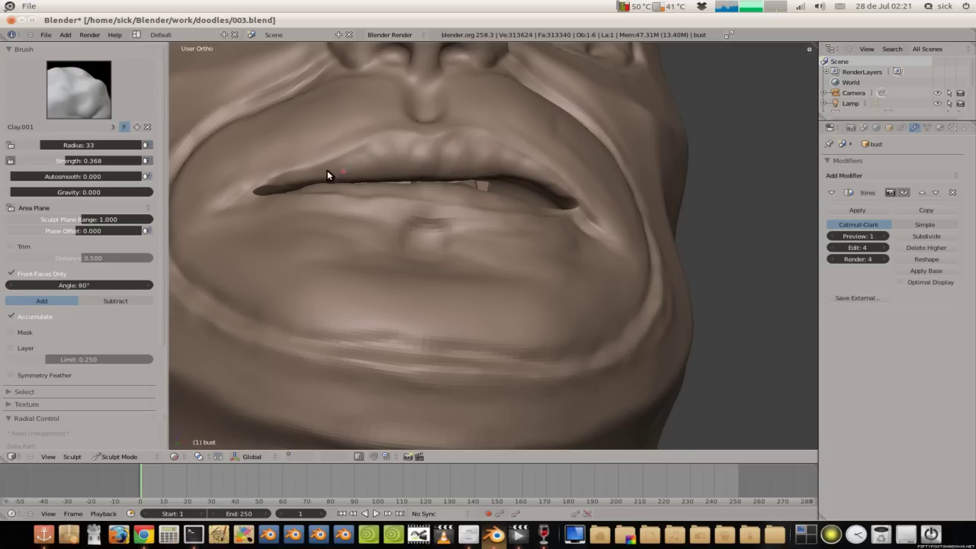
Step: Toggle Smooth then back to Clay.001, orbiting to a near-frontal view of the mouth
mouse_move(311, 176)
middle_mouse_down()
mouse_move(432, 178)
mouse_move(370, 237)
mouse_move(364, 229)
mouse_move(532, 323)
middle_mouse_up()
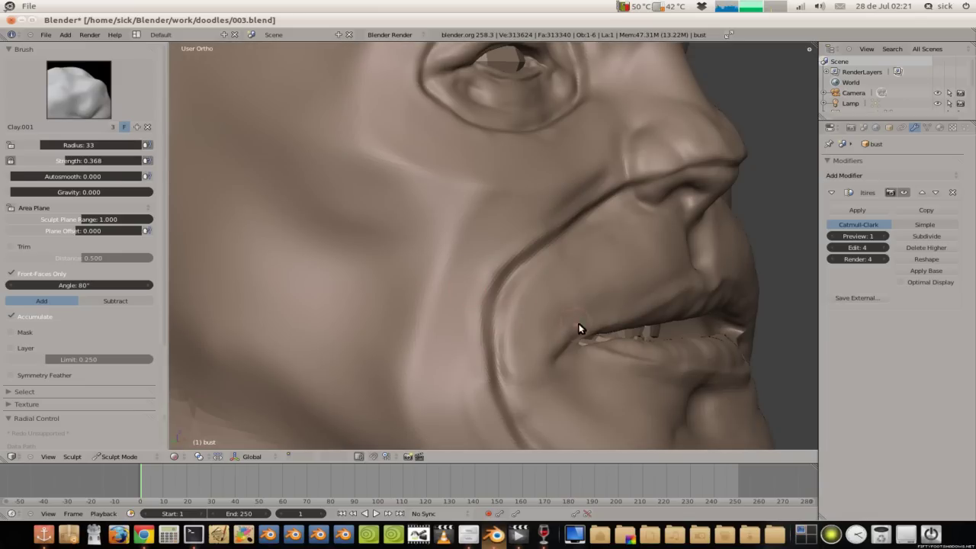
key("s")
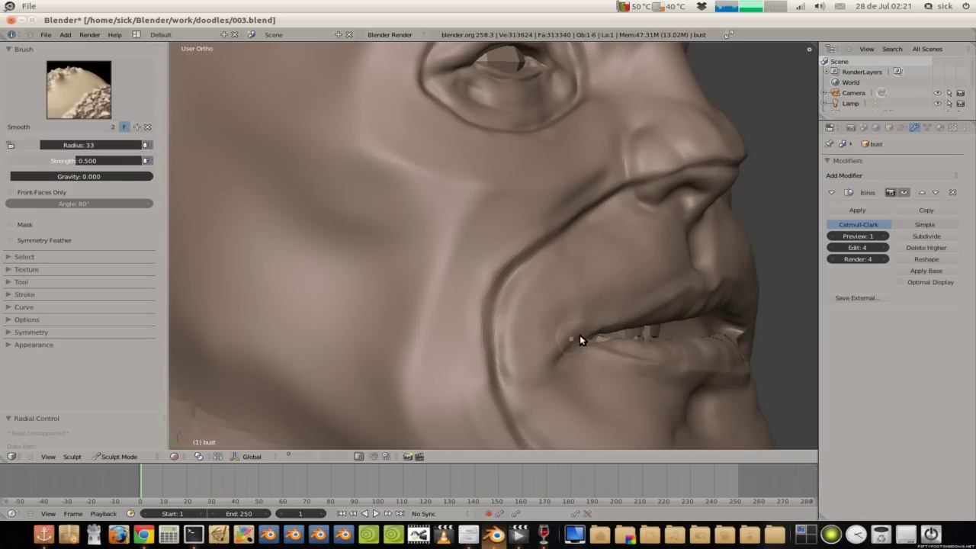
key("c")
mouse_move(578, 329)
middle_mouse_down()
mouse_move(501, 268)
mouse_move(426, 263)
middle_mouse_up()
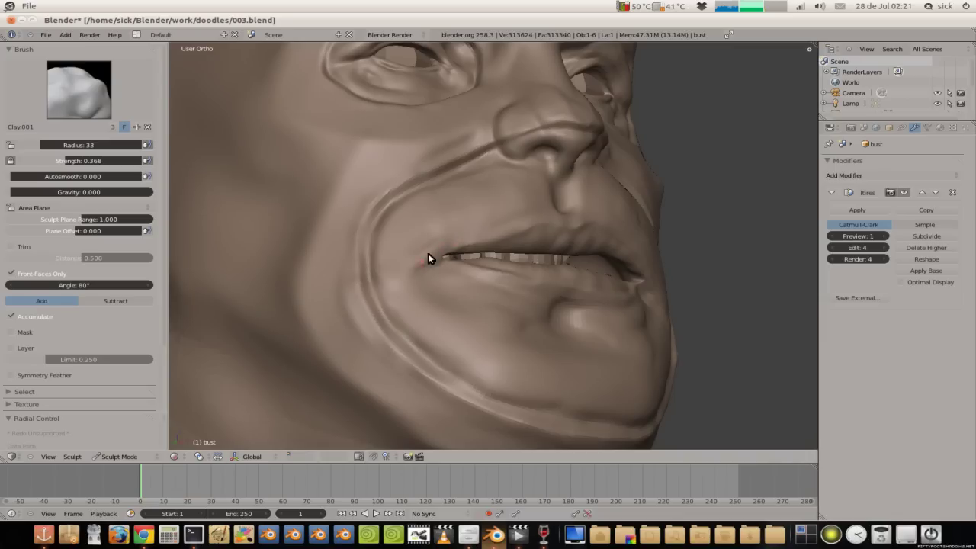
scroll(408, 250, "down", 2)
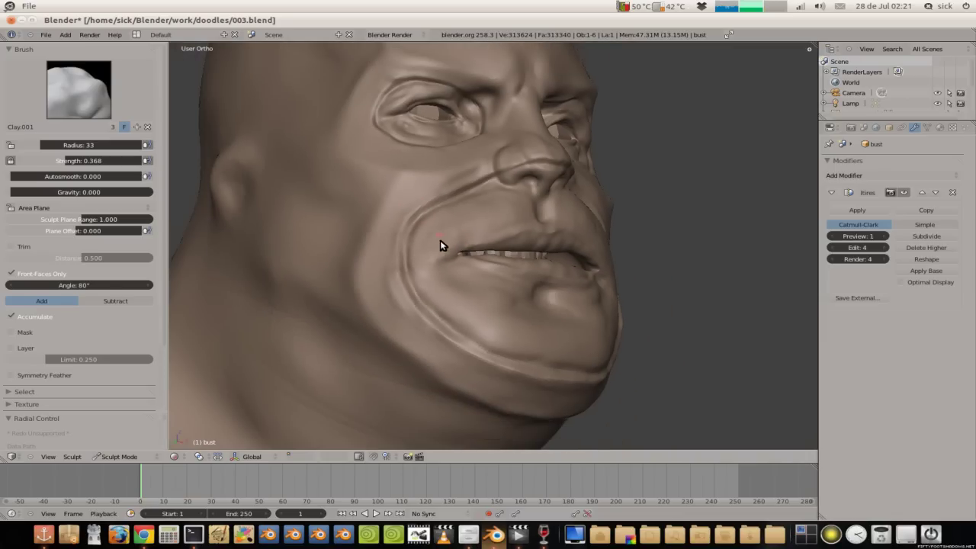
mouse_move(415, 242)
middle_mouse_down()
mouse_move(342, 236)
mouse_move(389, 241)
middle_mouse_up()
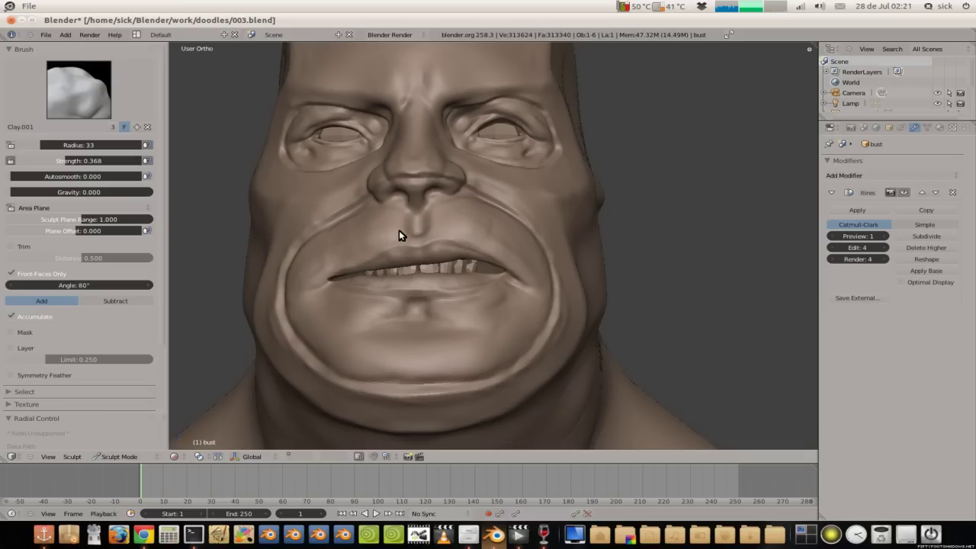
Step: Zoom in on the nose and mouth and sculpt along the lower lip with Clay.001
middle_click_drag(368, 213, 368, 285)
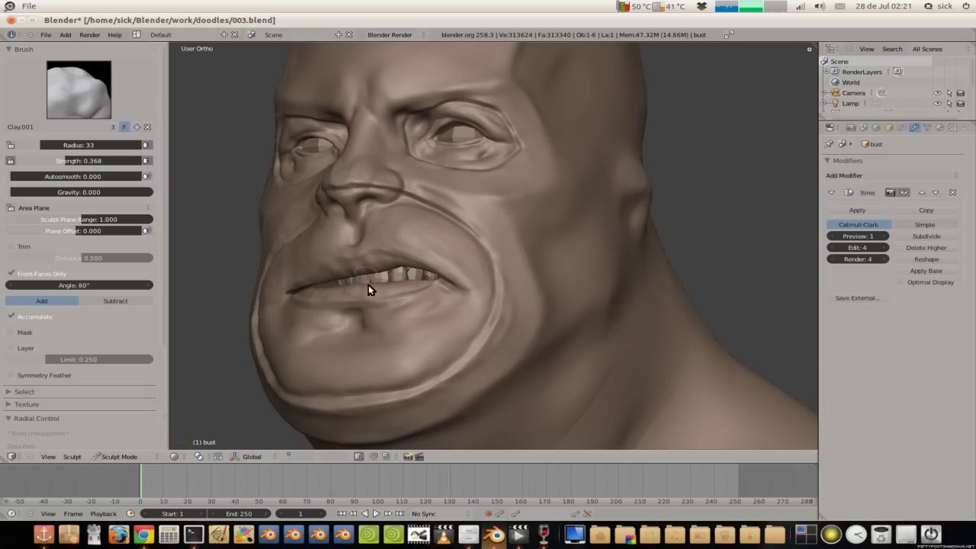
middle_click_drag(386, 201, 440, 183)
scroll(439, 183, "up", 5)
mouse_move(414, 246)
middle_mouse_down()
mouse_move(429, 331)
mouse_move(450, 317)
mouse_move(459, 379)
middle_mouse_up()
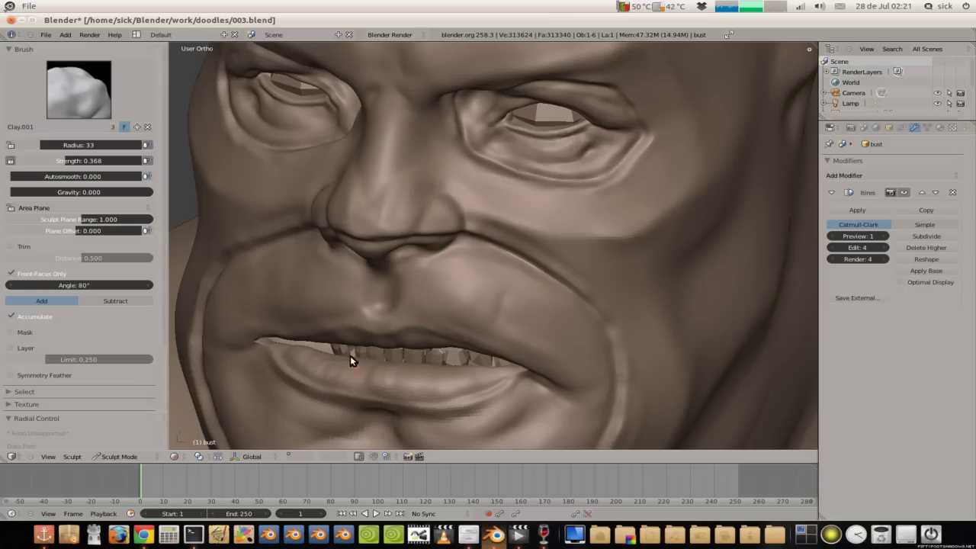
left_click_drag(391, 377, 328, 365)
scroll(374, 265, "down", 3)
scroll(359, 267, "down", 3)
Step: Refine the skin around the eye sockets and lower lids, then review the whole bust
mouse_move(359, 268)
middle_mouse_down()
mouse_move(402, 250)
mouse_move(370, 220)
mouse_move(389, 193)
mouse_move(426, 259)
middle_mouse_up()
scroll(425, 258, "up", 2)
scroll(436, 266, "up", 4)
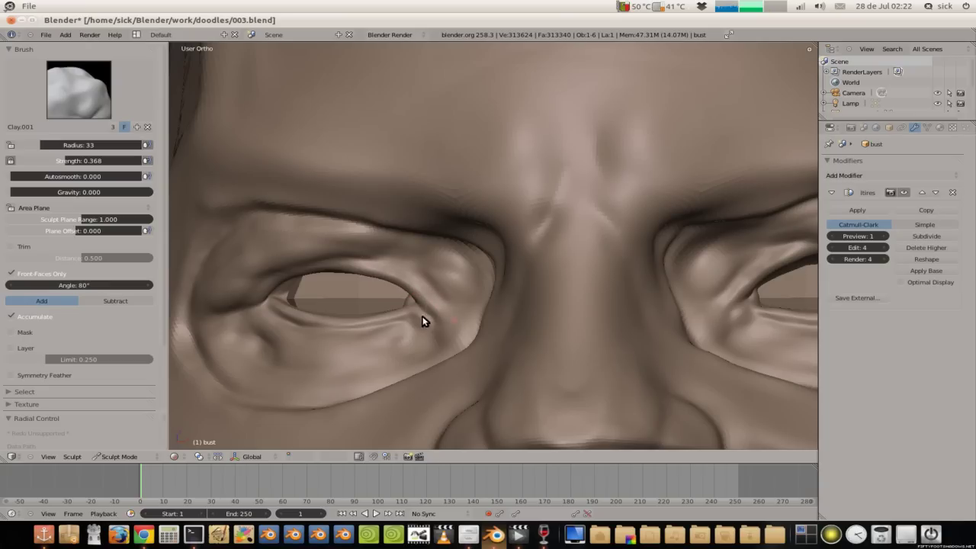
scroll(379, 235, "down", 4)
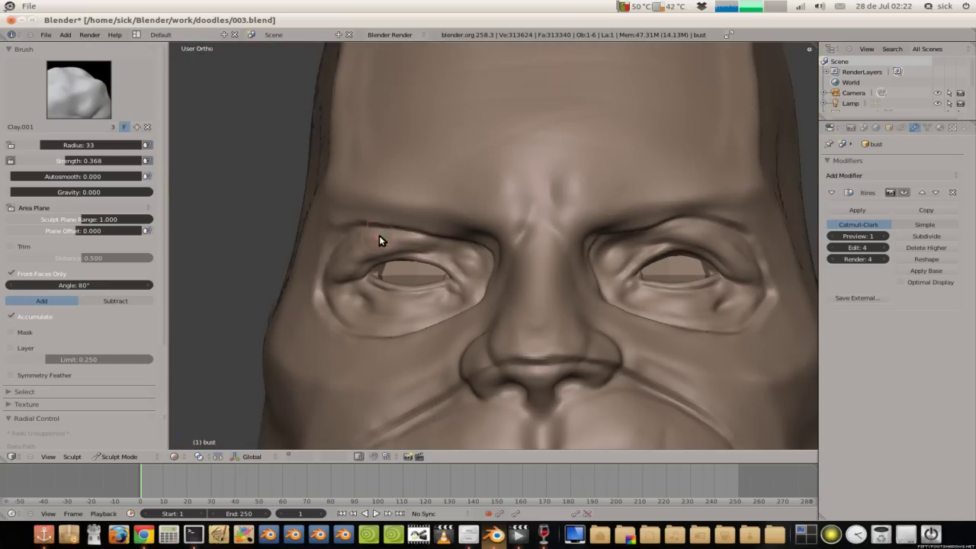
mouse_move(427, 262)
middle_mouse_down()
mouse_move(408, 279)
mouse_move(625, 336)
middle_mouse_up()
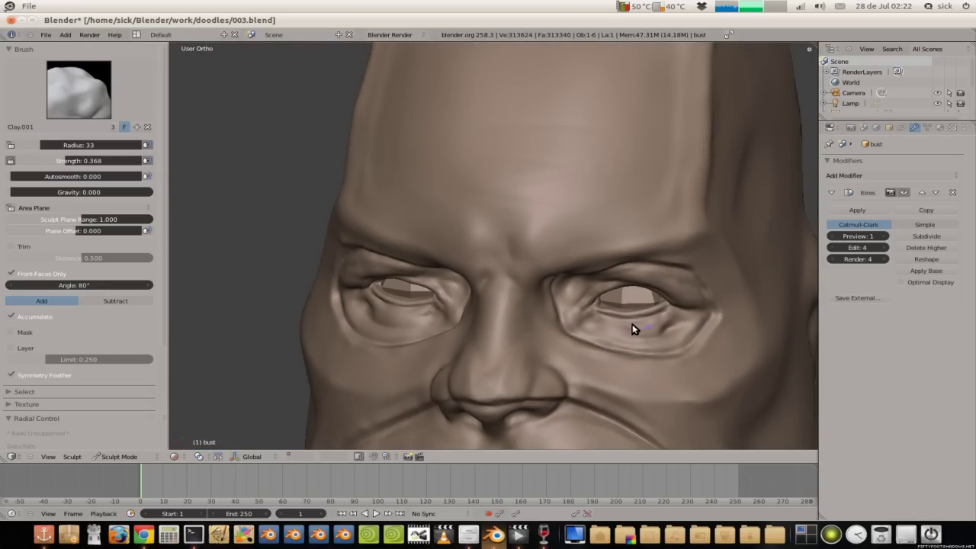
middle_click_drag(675, 308, 652, 348)
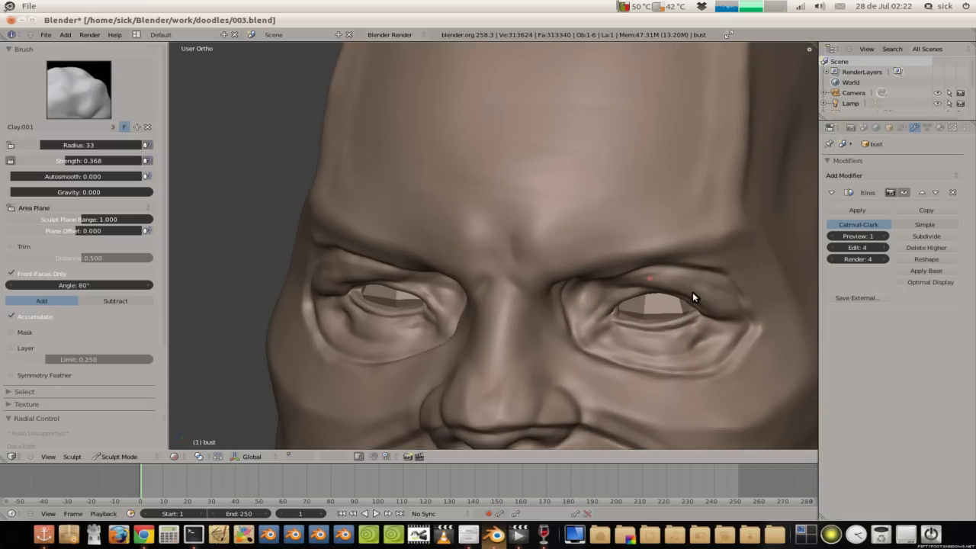
scroll(538, 225, "down", 4)
scroll(491, 207, "down", 2)
mouse_move(491, 207)
middle_mouse_down()
mouse_move(517, 228)
mouse_move(475, 235)
mouse_move(475, 218)
mouse_move(483, 227)
mouse_move(445, 233)
mouse_move(455, 241)
mouse_move(449, 222)
mouse_move(452, 233)
middle_mouse_up()
scroll(458, 215, "down", 3)
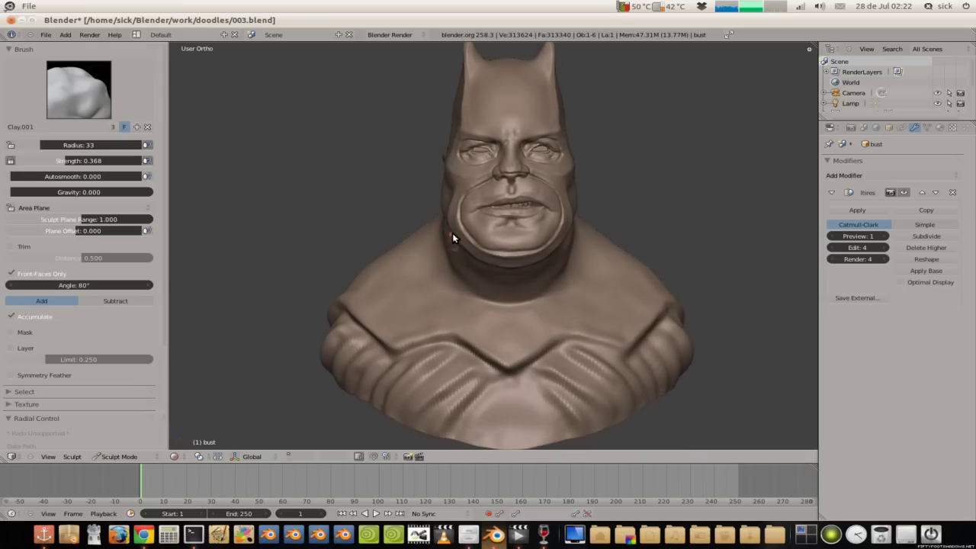
Step: Return the bust to Object Mode and apply the Multires base to the mesh
left_click(143, 456)
left_click(140, 443)
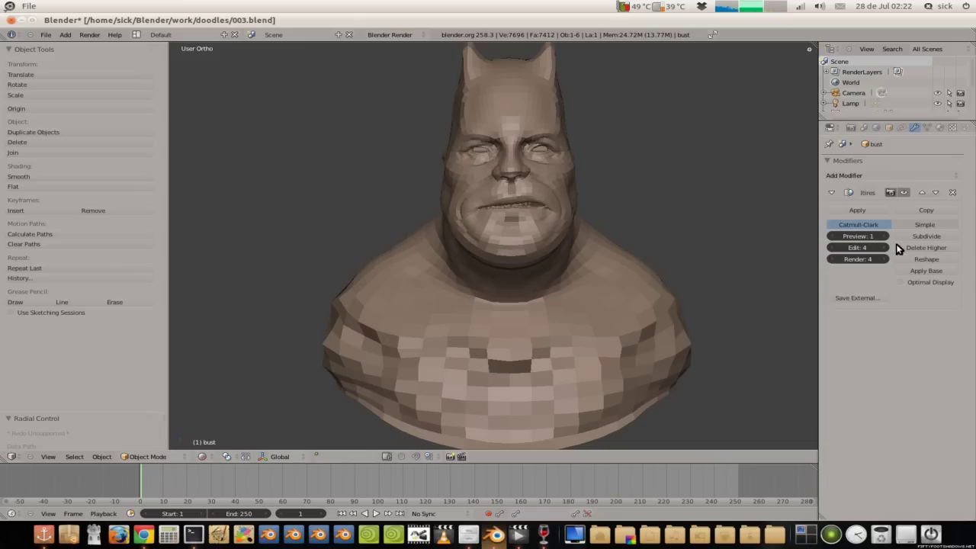
left_click(928, 275)
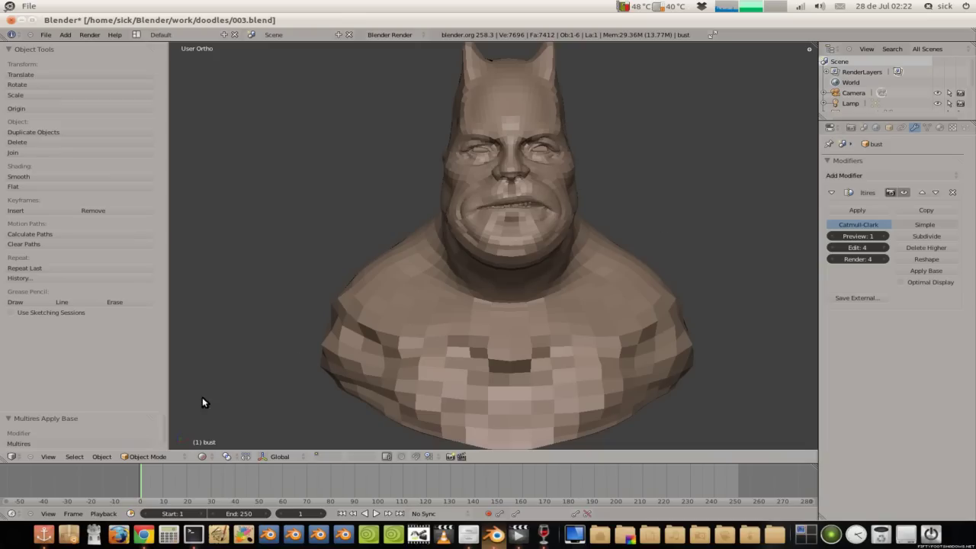
Step: Select the eye mesh Mesh.002 and, in Edit Mode, shift its vertices along the Y axis
right_click(543, 153)
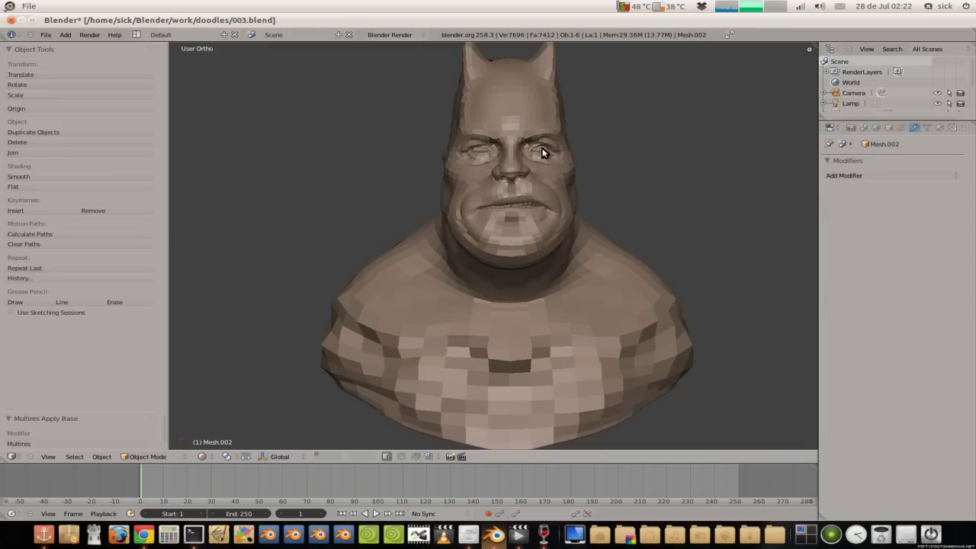
scroll(411, 157, "up", 3)
scroll(442, 163, "up", 3)
mouse_move(492, 196)
middle_mouse_down()
mouse_move(477, 220)
mouse_move(438, 210)
mouse_move(420, 218)
middle_mouse_up()
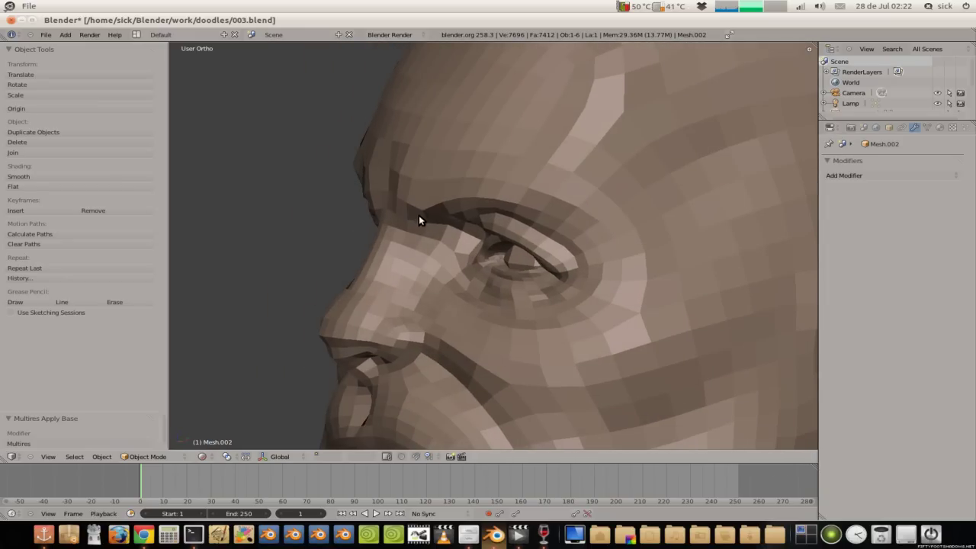
key("Tab")
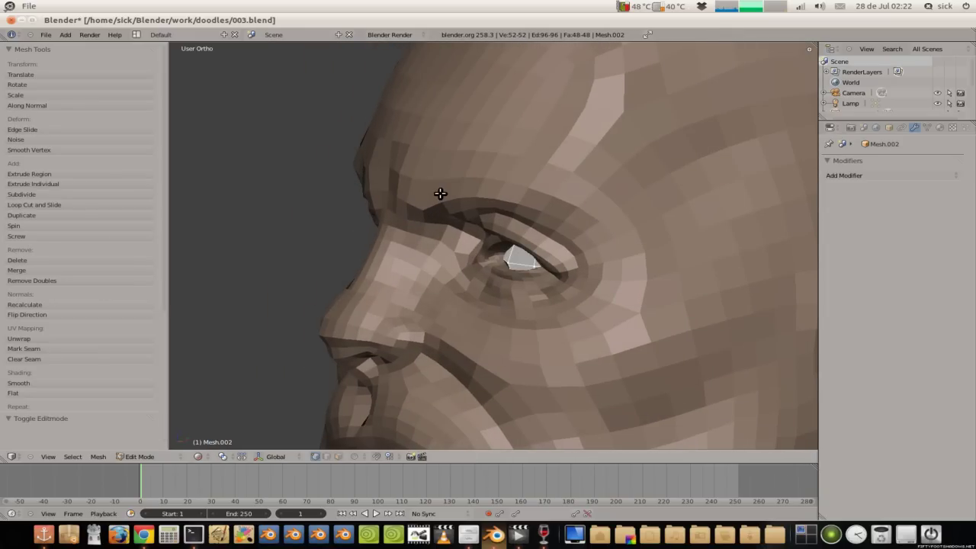
mouse_move(439, 194)
middle_mouse_down()
mouse_move(356, 224)
mouse_move(394, 234)
mouse_move(359, 224)
mouse_move(360, 242)
middle_mouse_up()
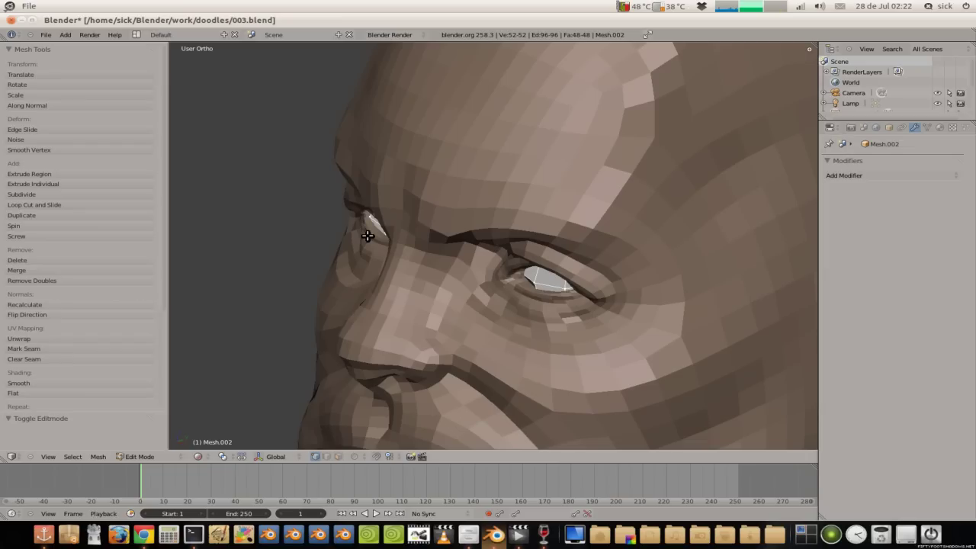
key("g")
key("y")
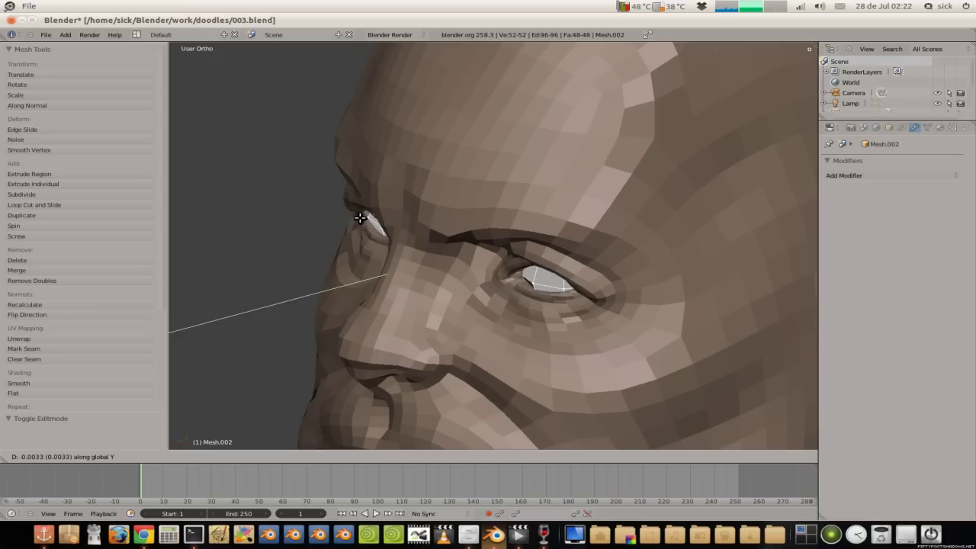
left_click(361, 218)
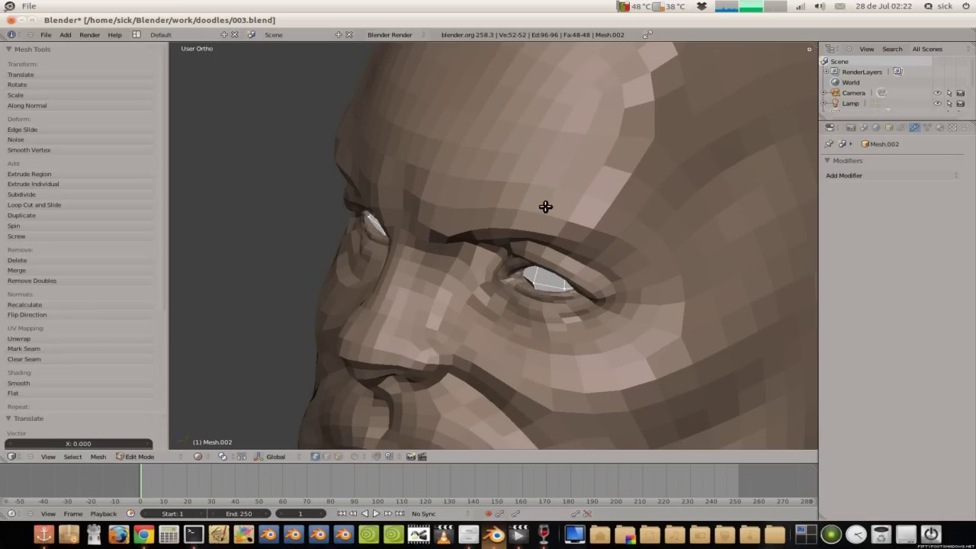
Step: Reposition the eye in side view, then enlarge it slightly from the front
mouse_move(572, 201)
middle_mouse_down()
mouse_move(625, 165)
mouse_move(653, 128)
mouse_move(645, 121)
mouse_move(520, 178)
middle_mouse_up()
key("KP_3")
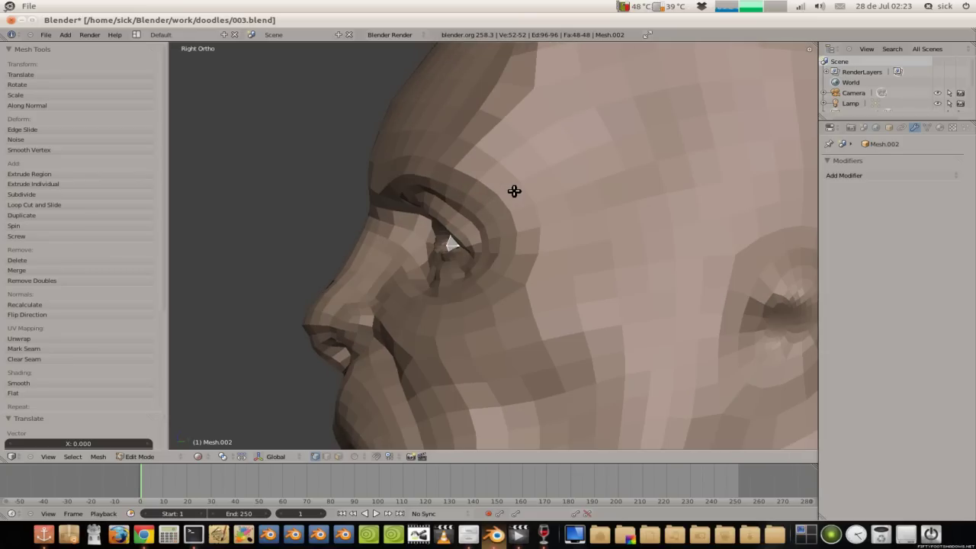
key("g")
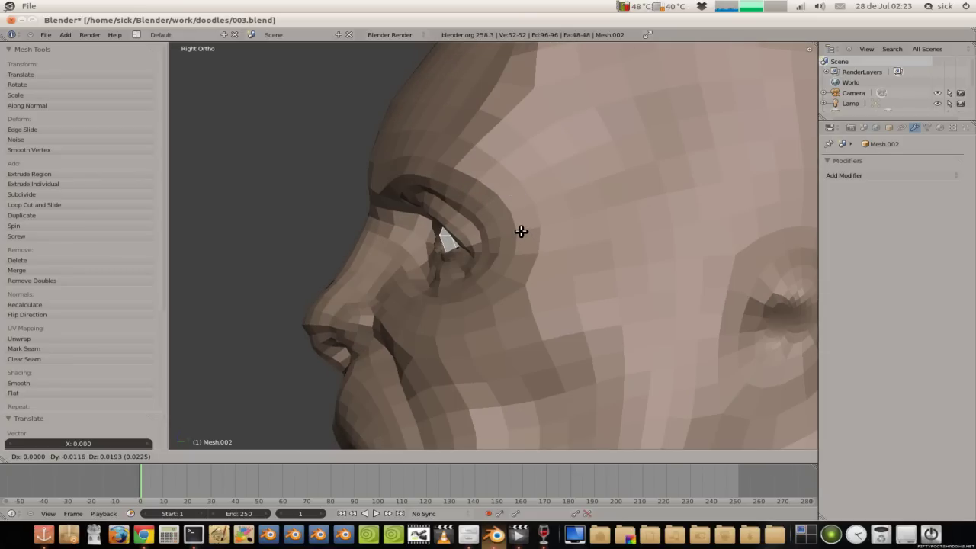
left_click(522, 226)
key("KP_1")
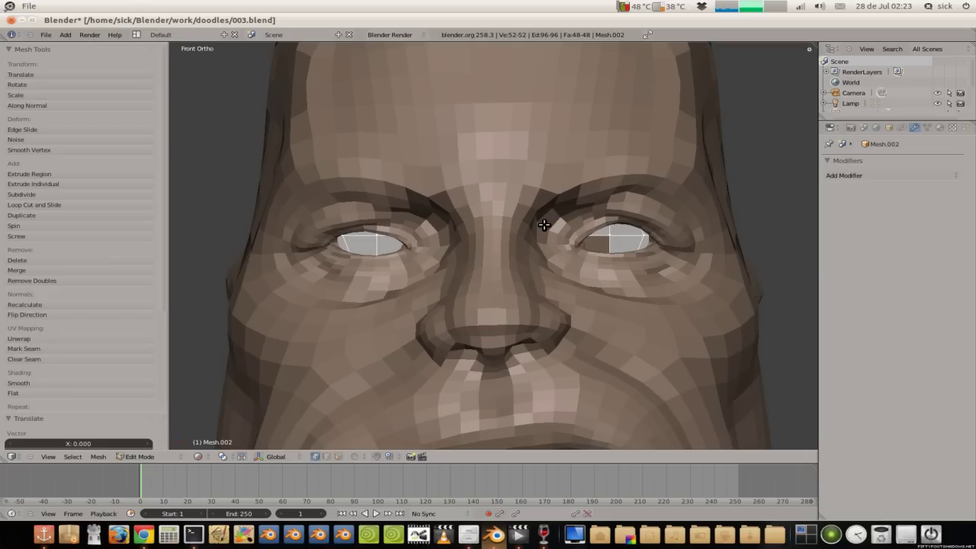
right_click(548, 216)
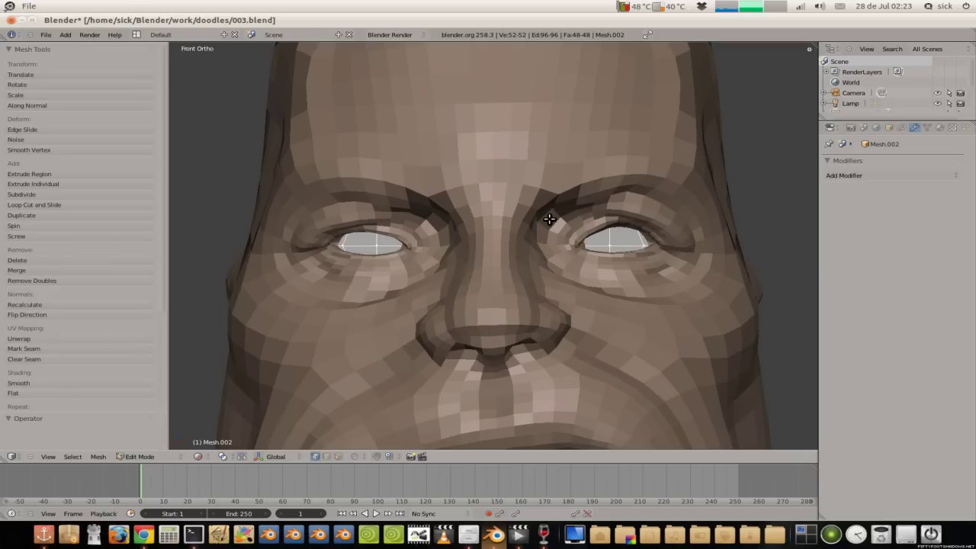
key("s")
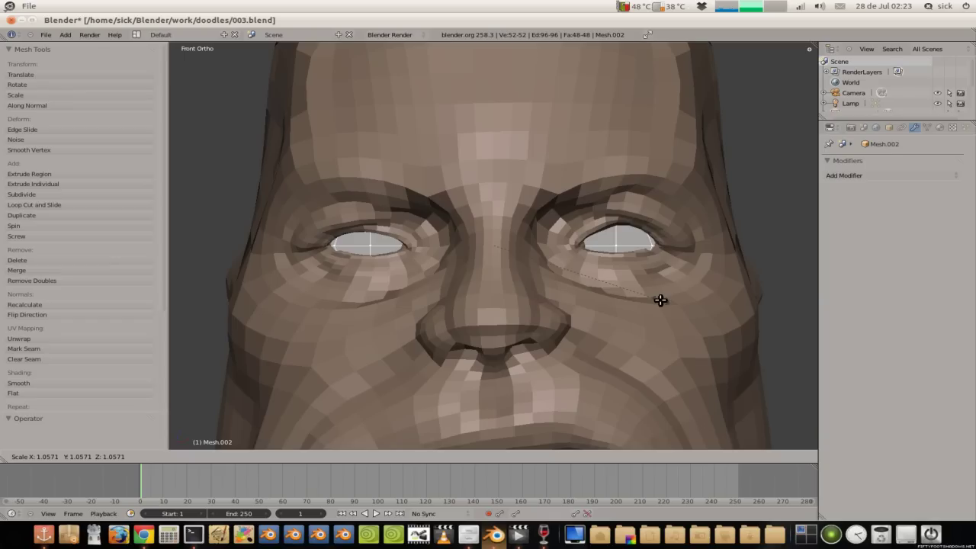
left_click(660, 300)
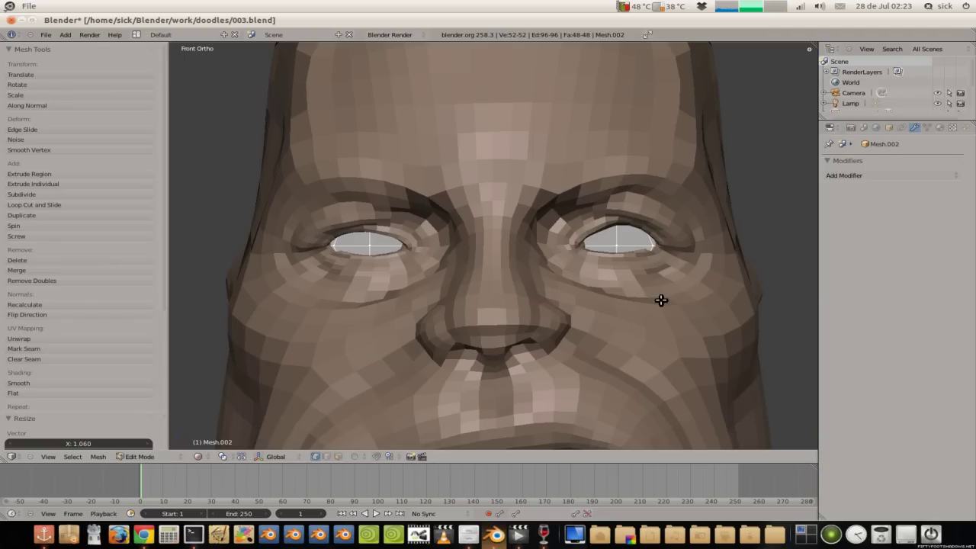
Step: Rescale the eye to 1.070 in side view and 0.915 in front view
key("KP_3")
key("s")
left_click(529, 294)
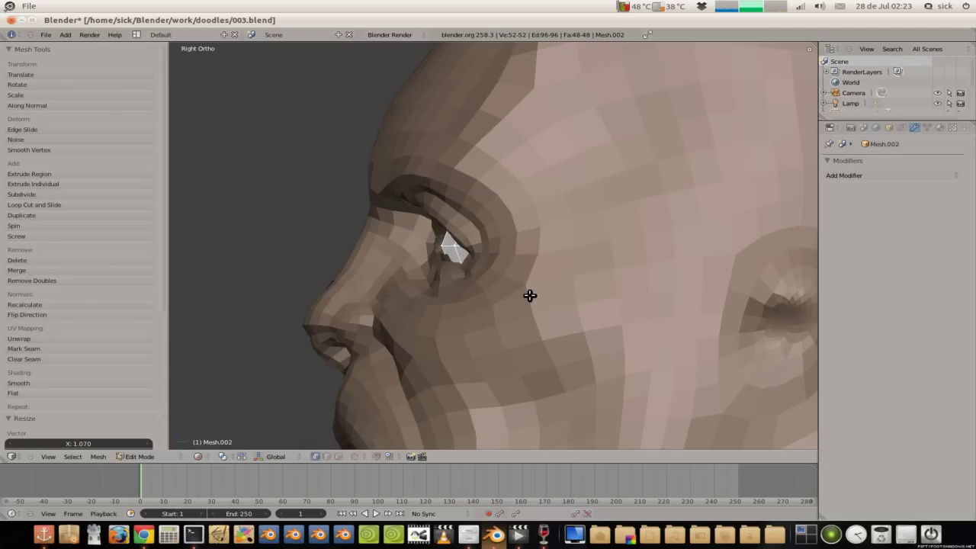
key("KP_1")
key("s")
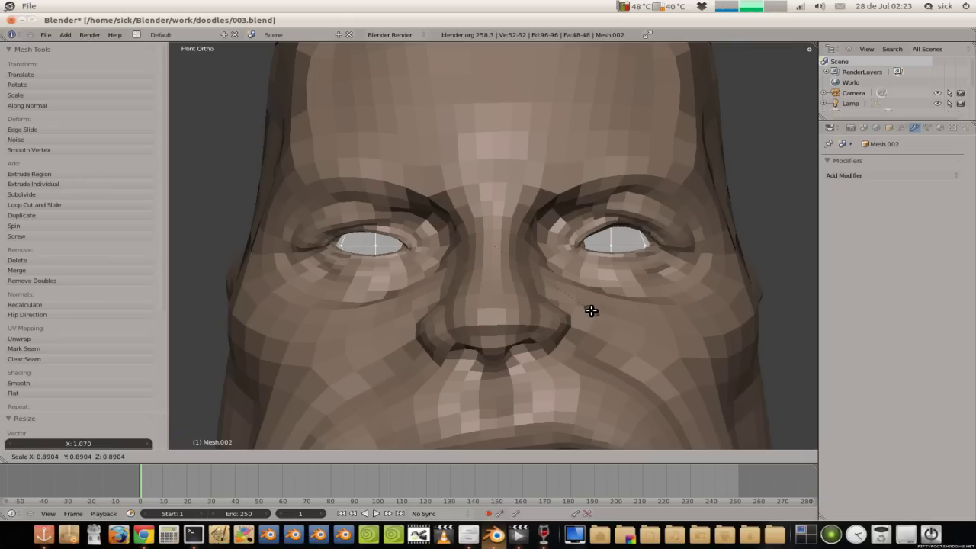
left_click(593, 312)
Step: Nudge the eye deeper into its socket from the side and return to Object Mode
key("KP_3")
key("g")
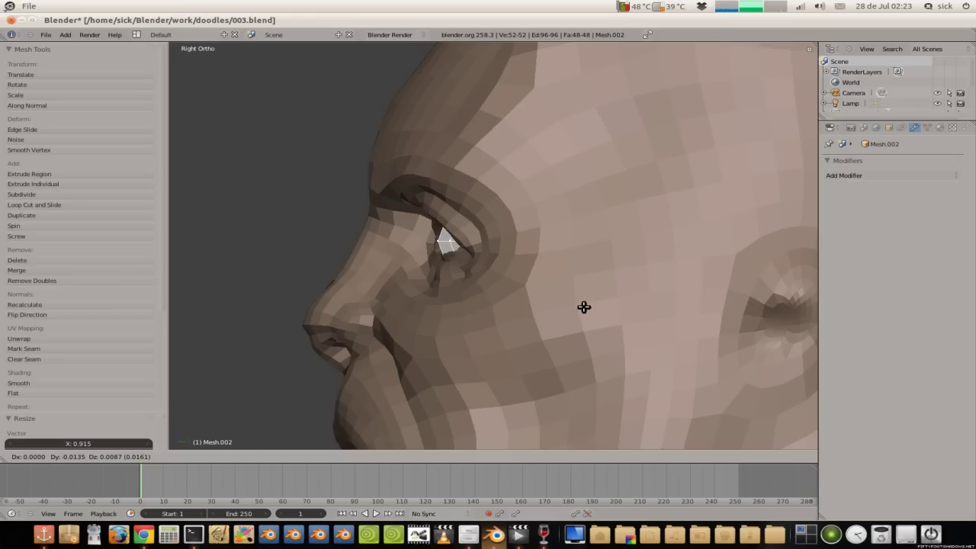
left_click(580, 306)
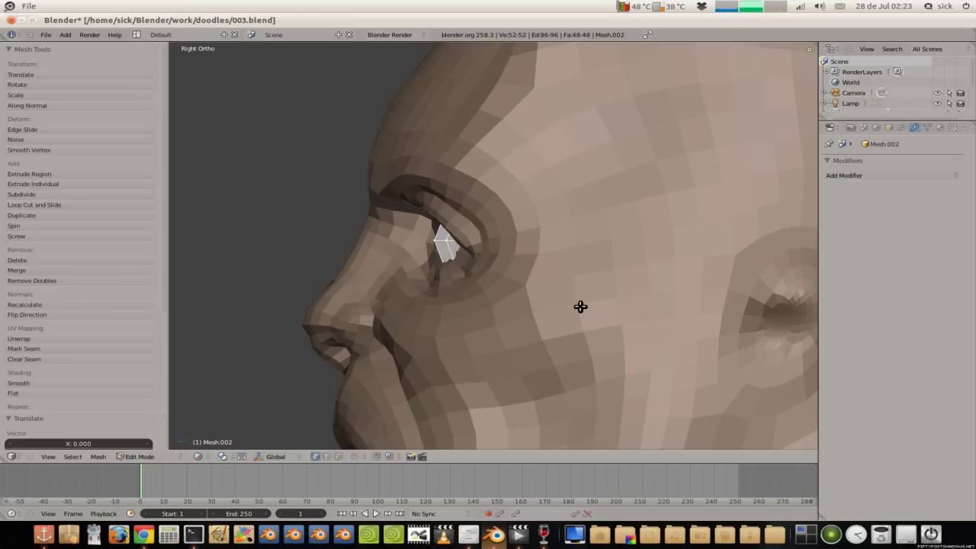
key("KP_1")
middle_click_drag(597, 281, 612, 228)
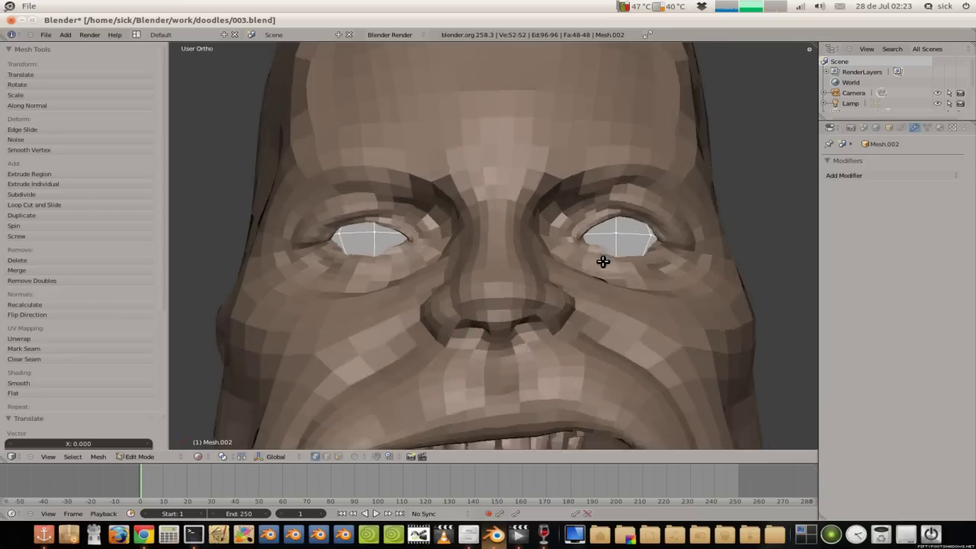
scroll(612, 228, "down", 3)
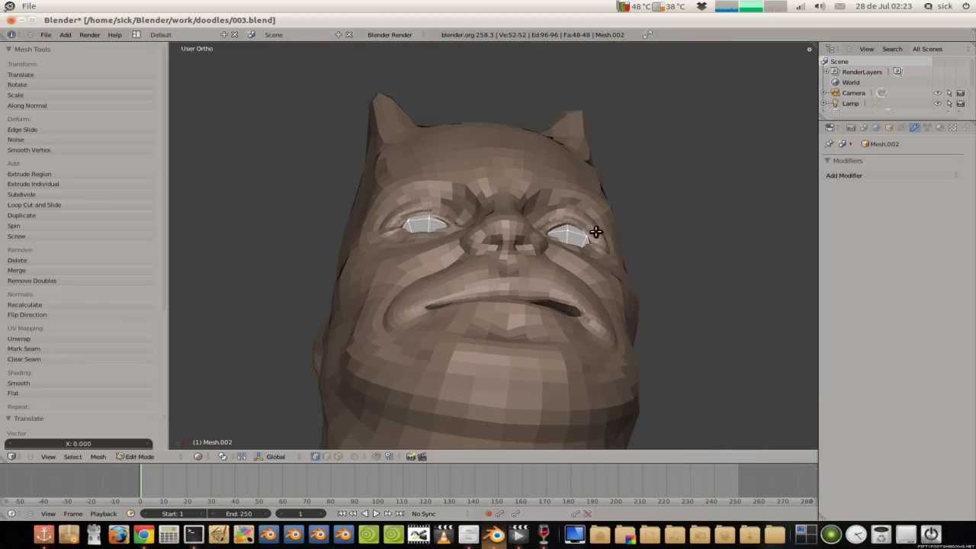
key("Tab")
scroll(607, 279, "up", 1)
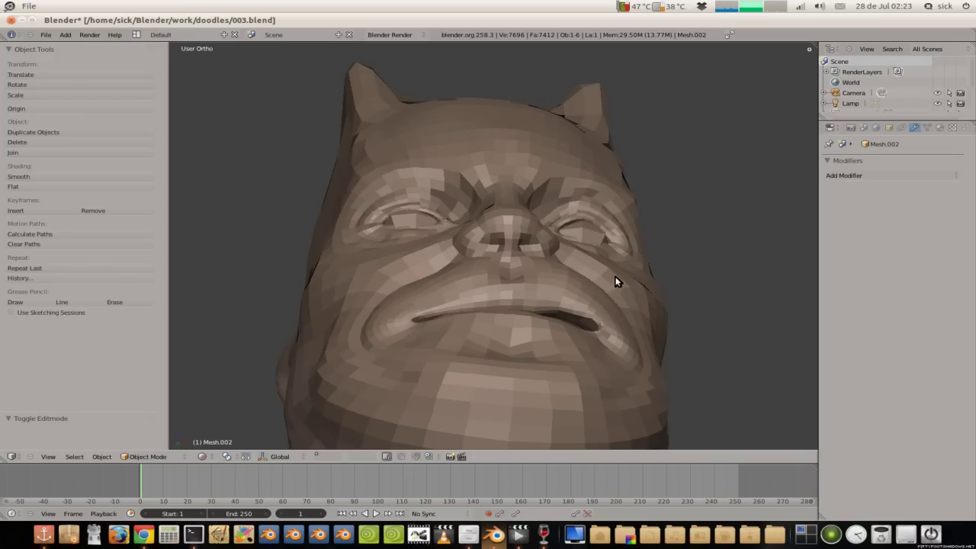
Step: Select the teeth mesh and zoom into the mouth in perspective view
middle_click_drag(611, 284, 534, 345)
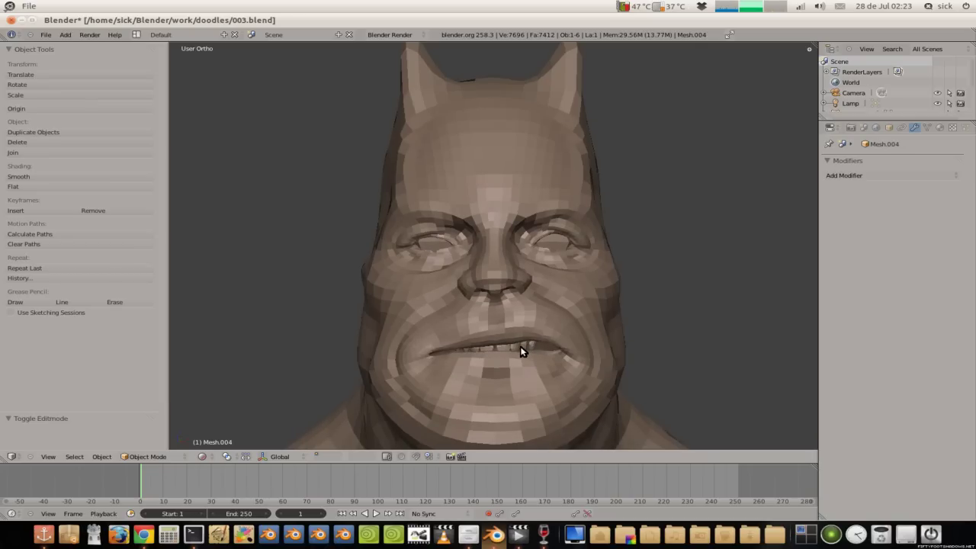
right_click(515, 349, "shift")
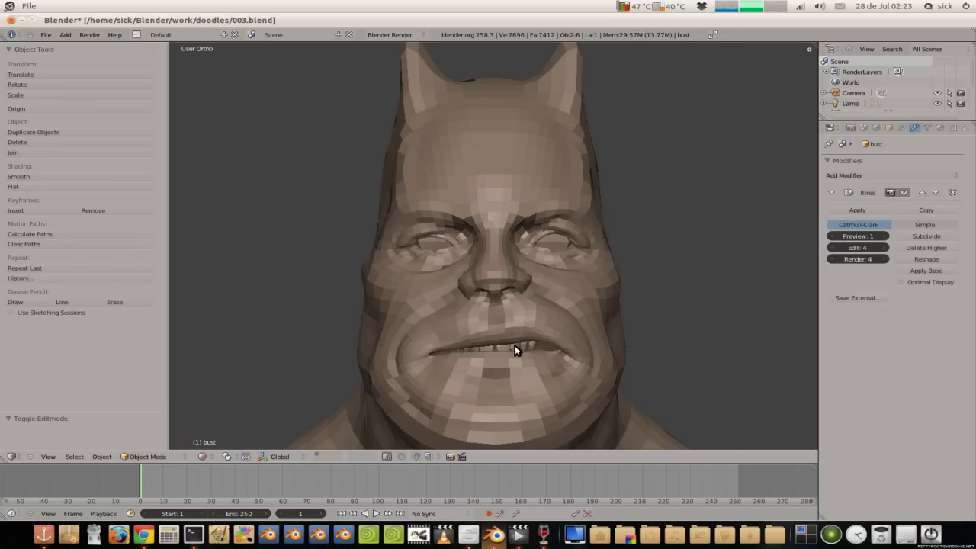
key("ctrl+z")
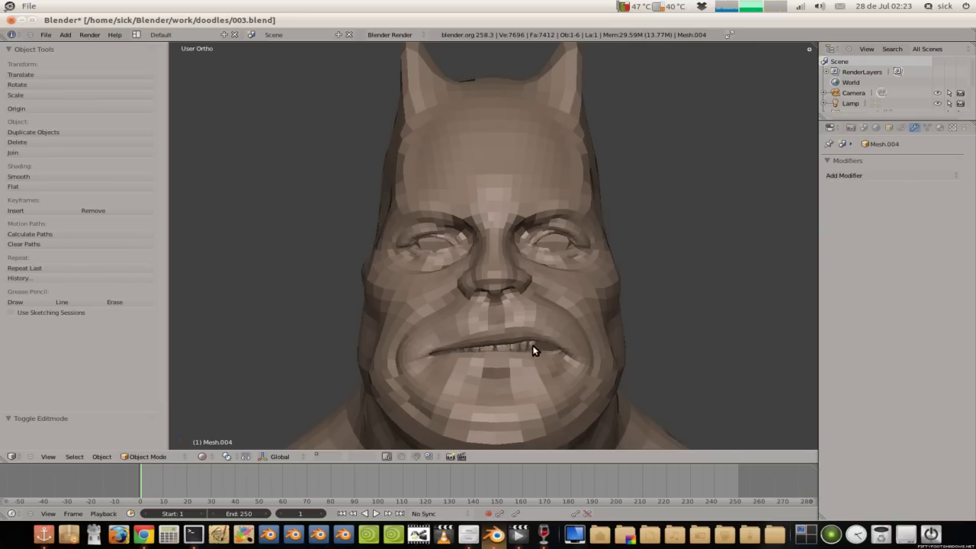
middle_click_drag(554, 326, 450, 349)
scroll(450, 349, "up", 2)
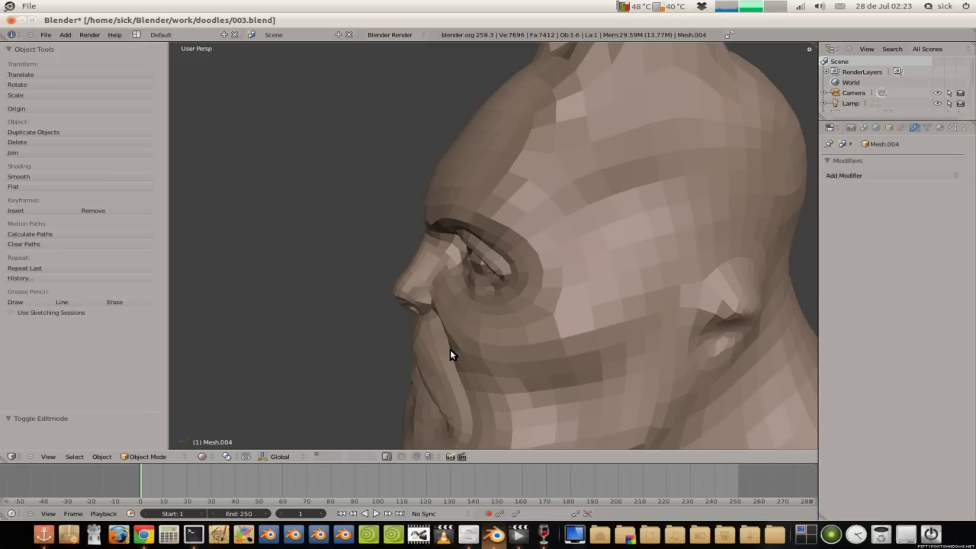
key("KP_5")
mouse_move(412, 311)
middle_mouse_down()
mouse_move(503, 335)
mouse_move(477, 304)
mouse_move(438, 327)
mouse_move(382, 154)
mouse_move(387, 71)
middle_mouse_up()
right_click(388, 71, "shift")
mouse_move(375, 371)
middle_mouse_down()
mouse_move(536, 366)
mouse_move(553, 355)
middle_mouse_up()
scroll(548, 359, "down", 5)
Step: Resize the teeth, enlarging the first set to 1.615 in Edit Mode
key("s")
left_click(645, 366)
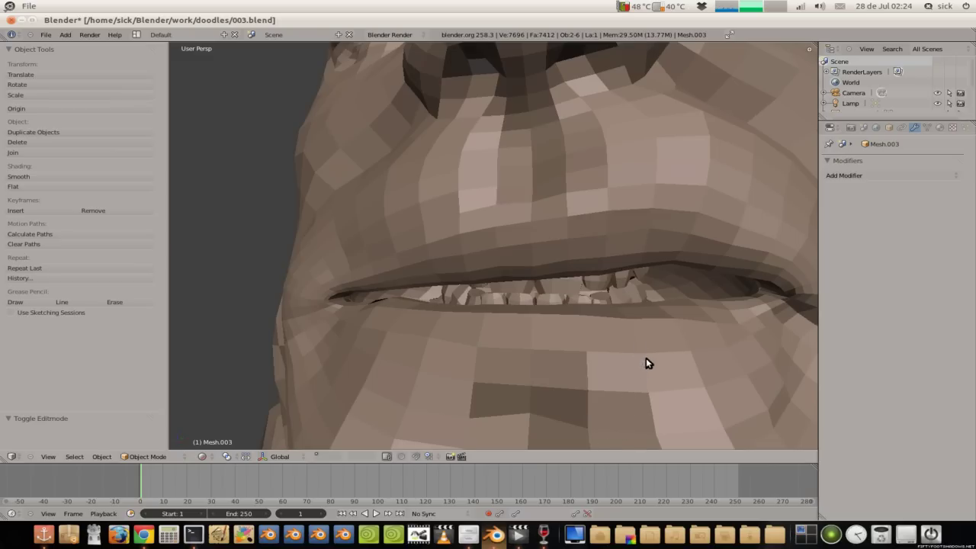
scroll(626, 330, "down", 2)
key("Tab")
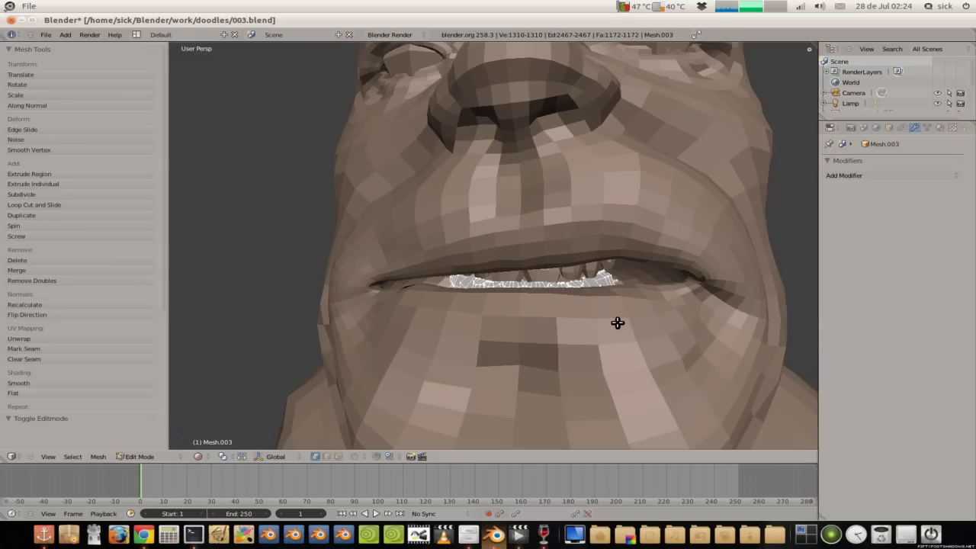
key("s")
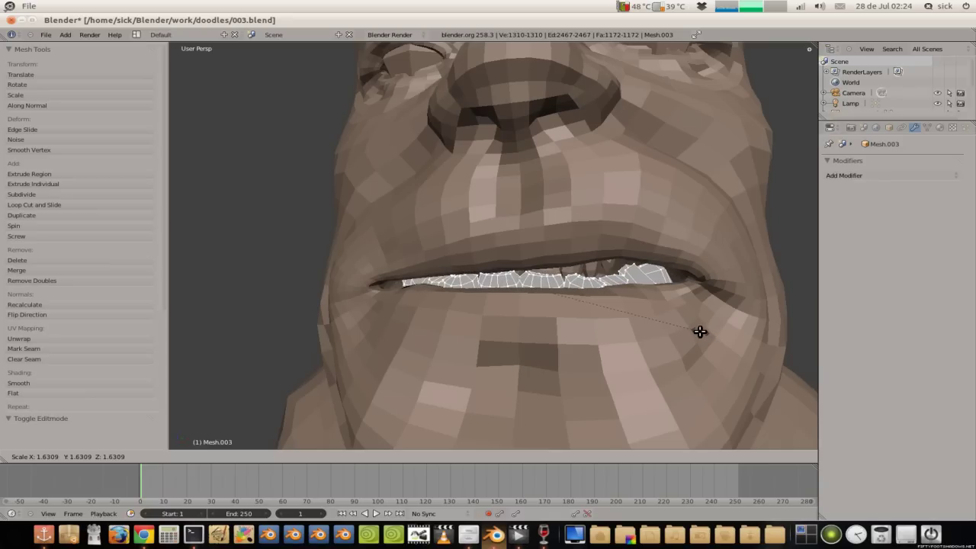
left_click(699, 331)
key("Tab")
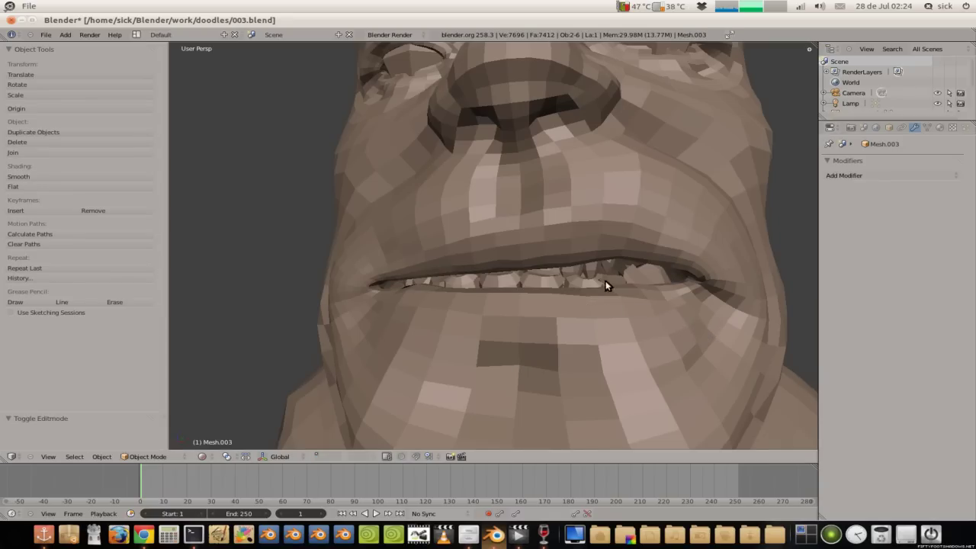
Step: Enlarge the other set of teeth to 1.370 and shift them along Z
key("Tab")
key("s")
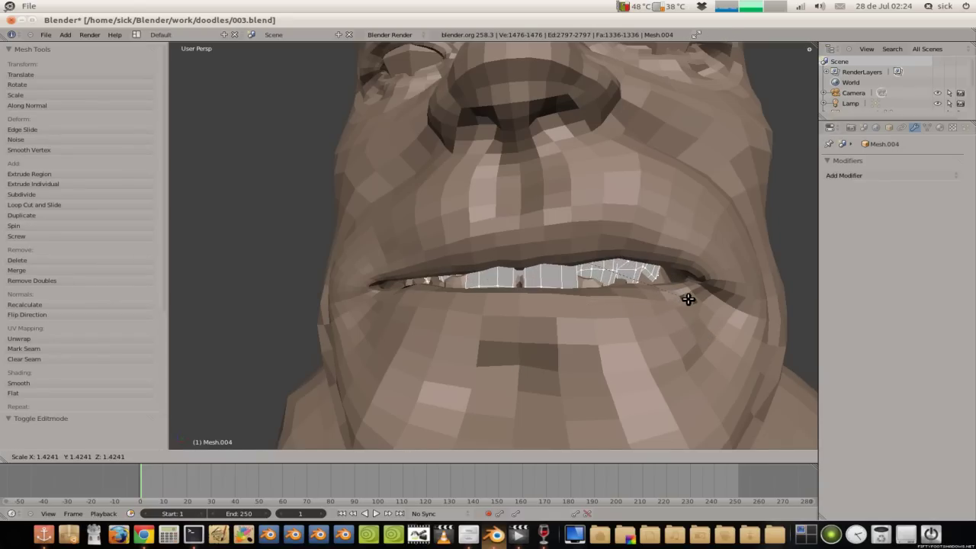
left_click(683, 296)
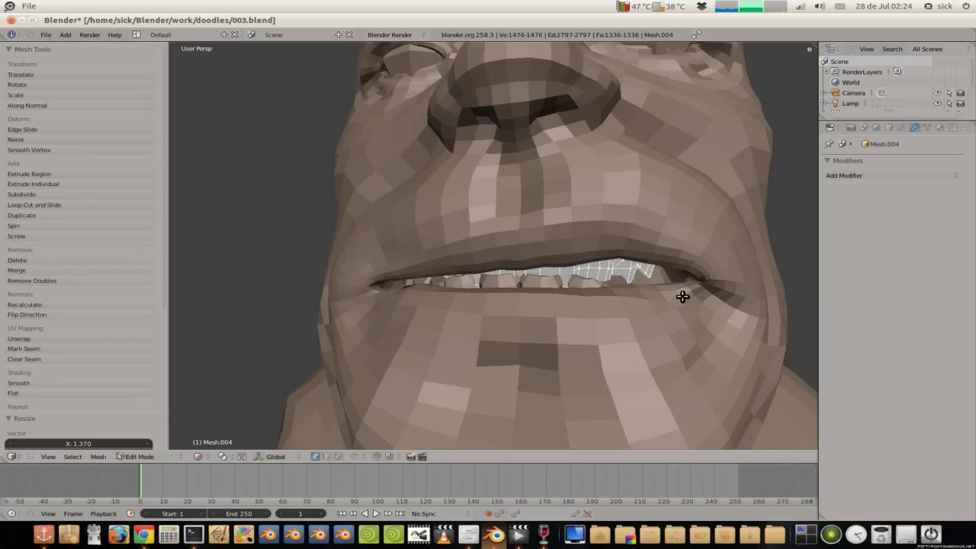
key("g")
key("z")
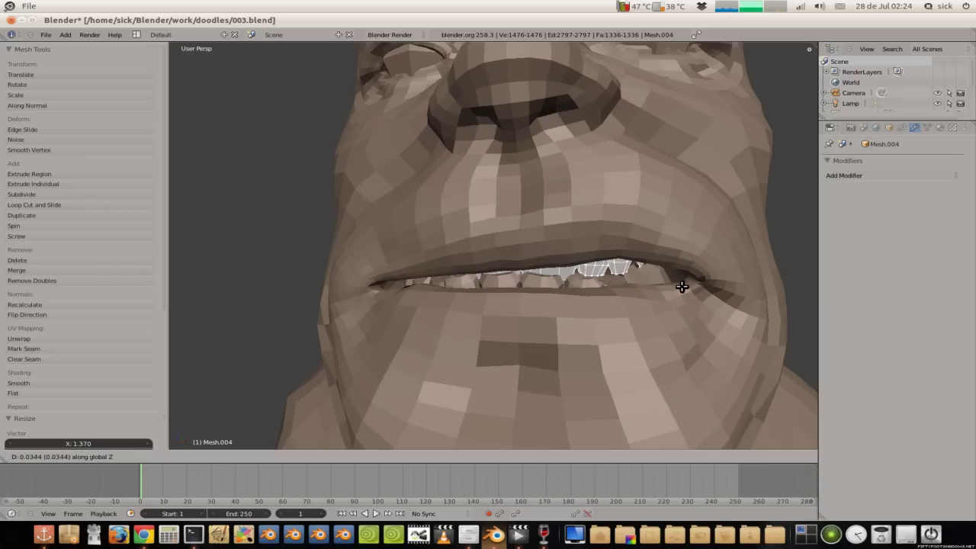
left_click(685, 292)
Step: Widen the teeth along the X axis to 1.344
mouse_move(688, 292)
middle_mouse_down()
mouse_move(639, 298)
mouse_move(709, 285)
middle_mouse_up()
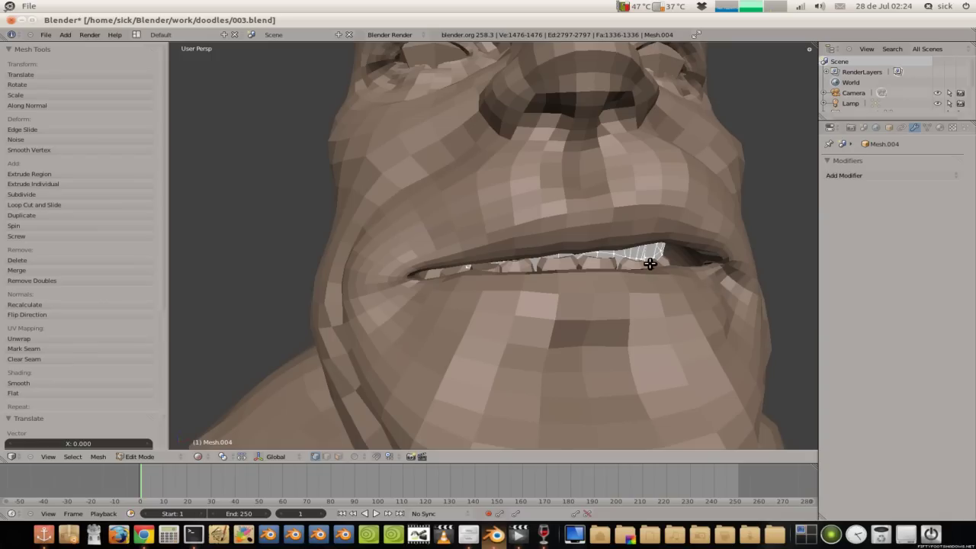
key("s")
key("x")
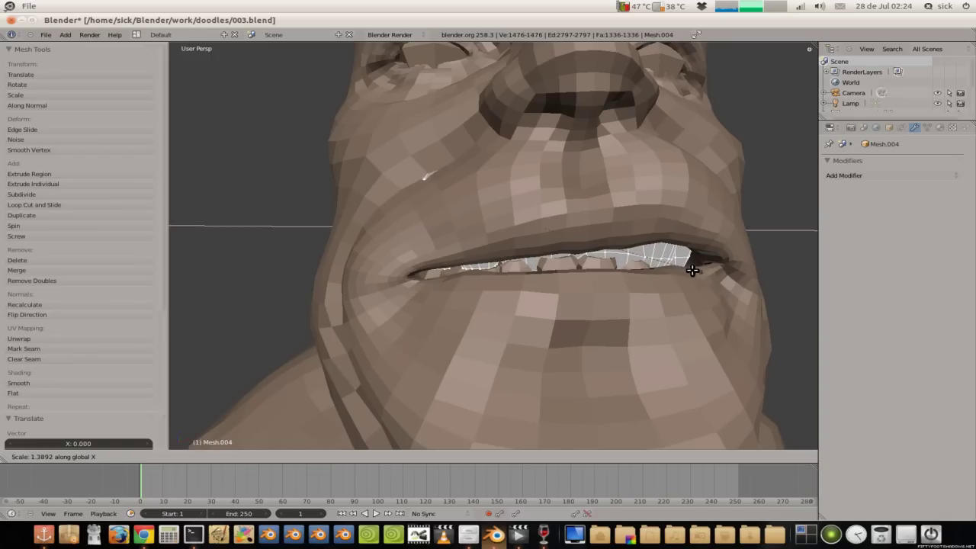
left_click(671, 270)
key("Tab")
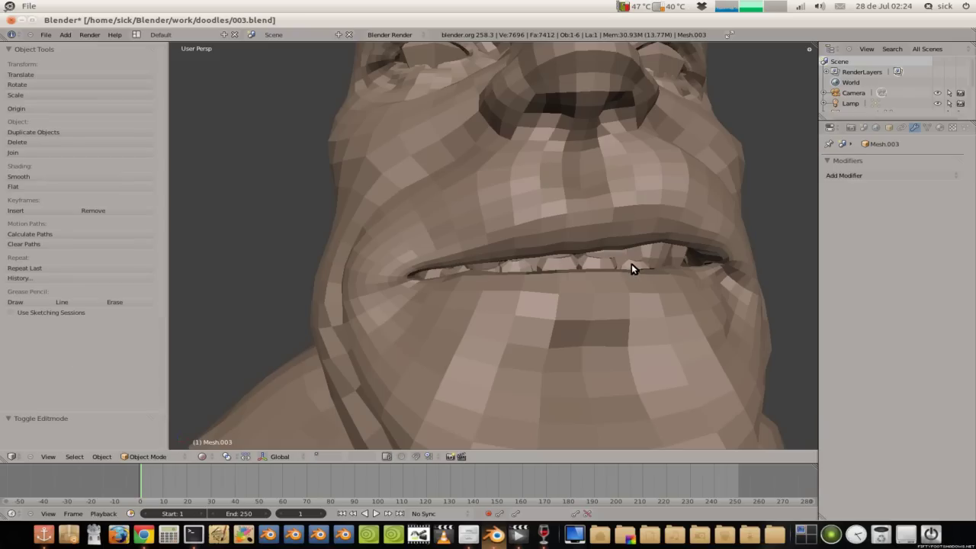
Step: Widen the teeth further along X, lower them along Z, and return to Object Mode
key("Tab")
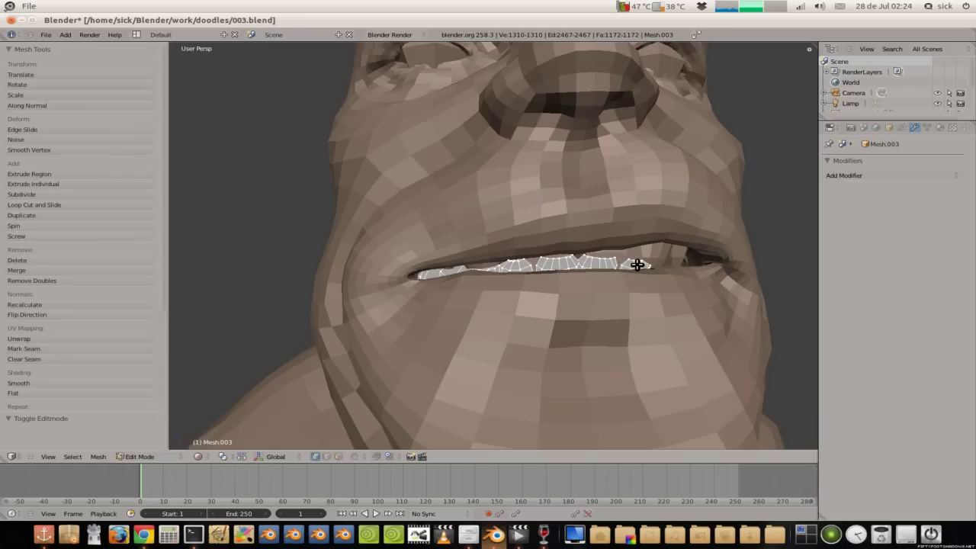
key("s")
key("x")
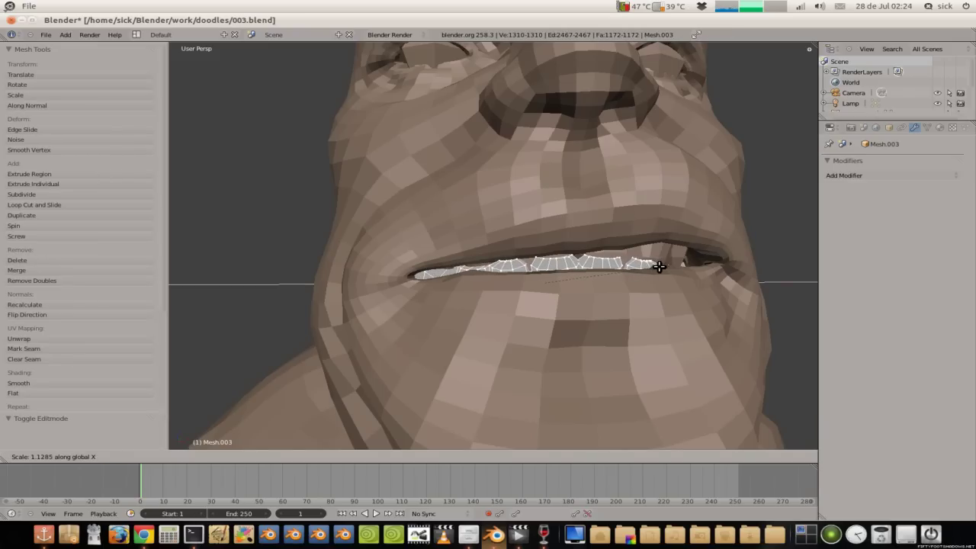
left_click(666, 266)
middle_click_drag(663, 269, 614, 287)
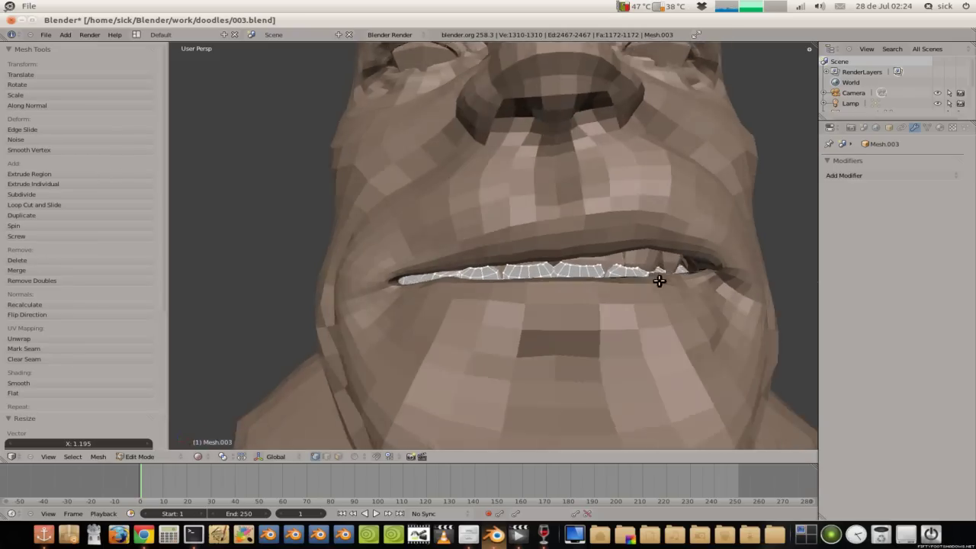
key("g")
key("z")
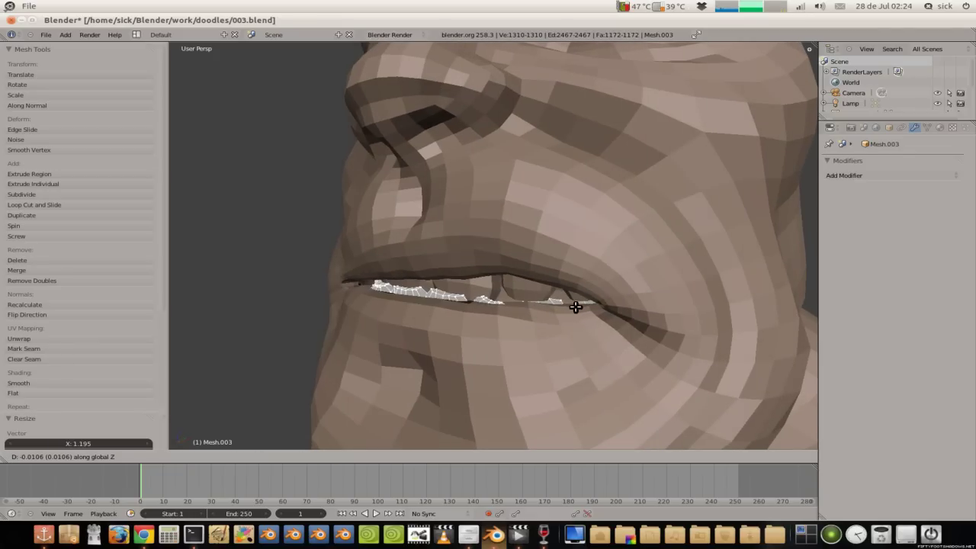
left_click(579, 314)
key("Tab")
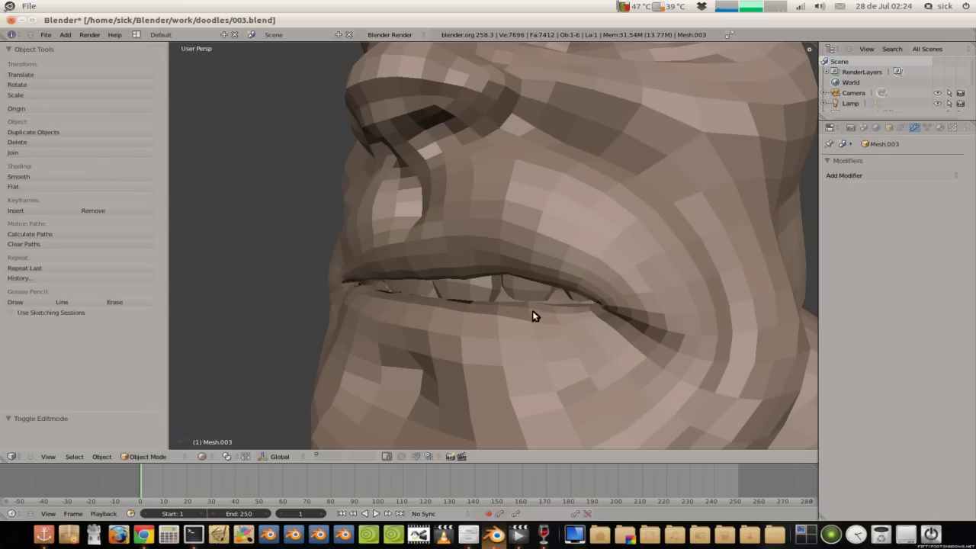
scroll(532, 310, "down", 6)
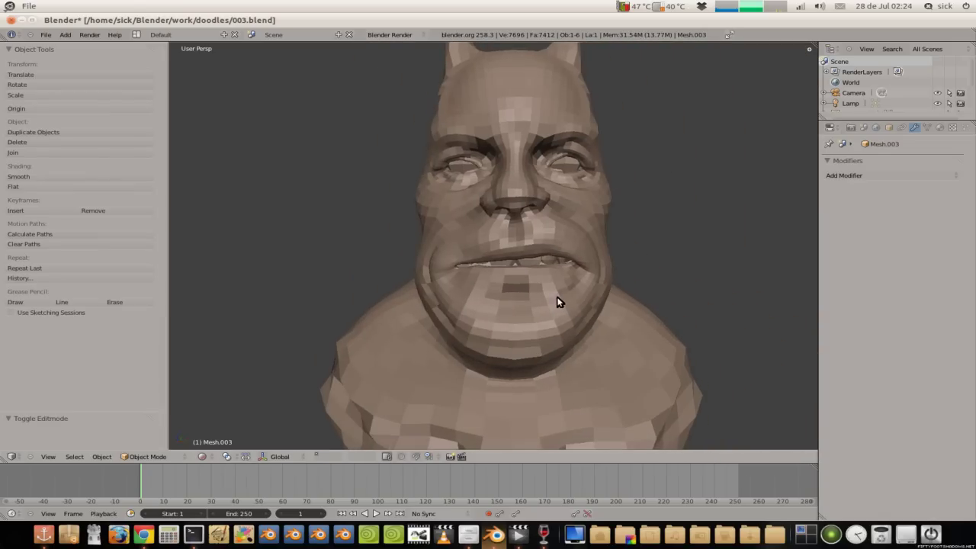
Step: Add a Subdivision Surface modifier (View 2, Render 2) to Mesh.002 and apply Smooth shading
scroll(532, 297, "down", 3)
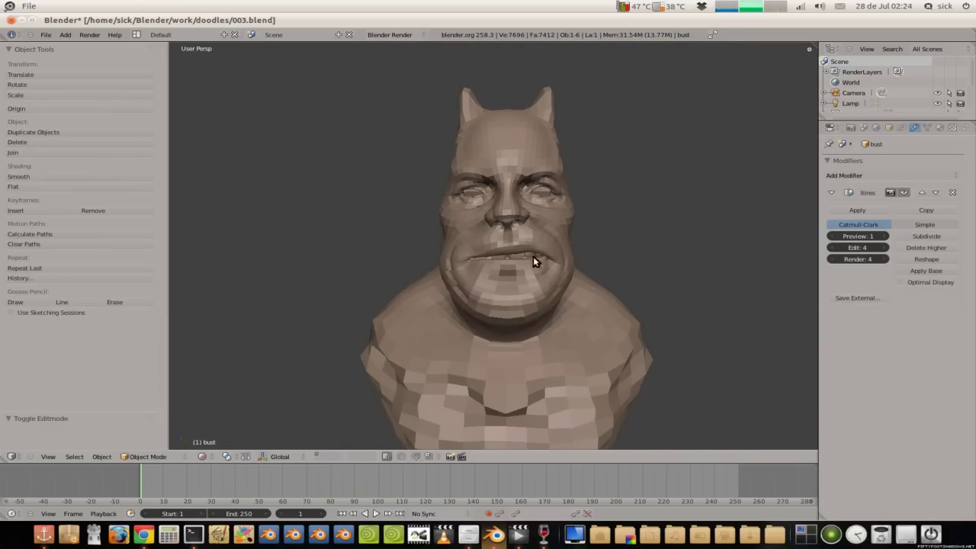
right_click(543, 191)
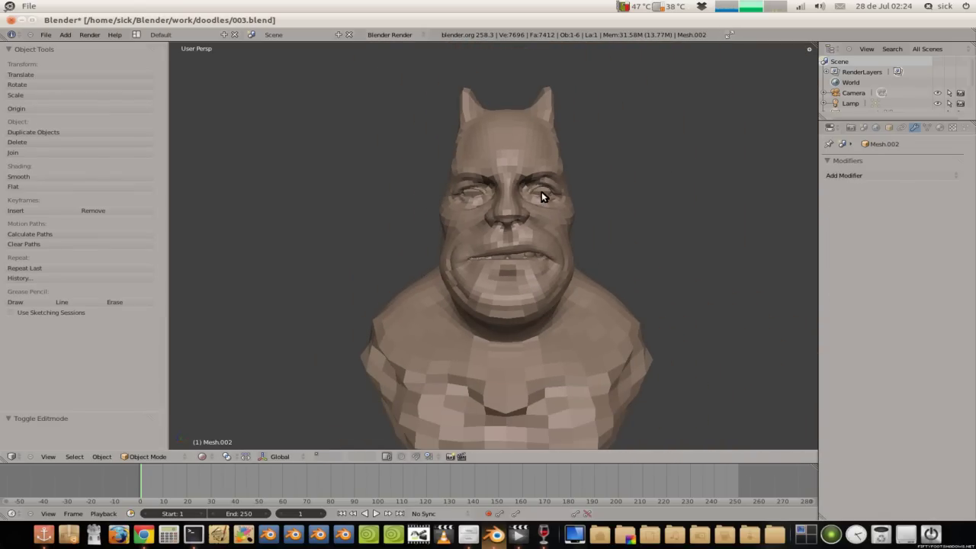
left_click(836, 176)
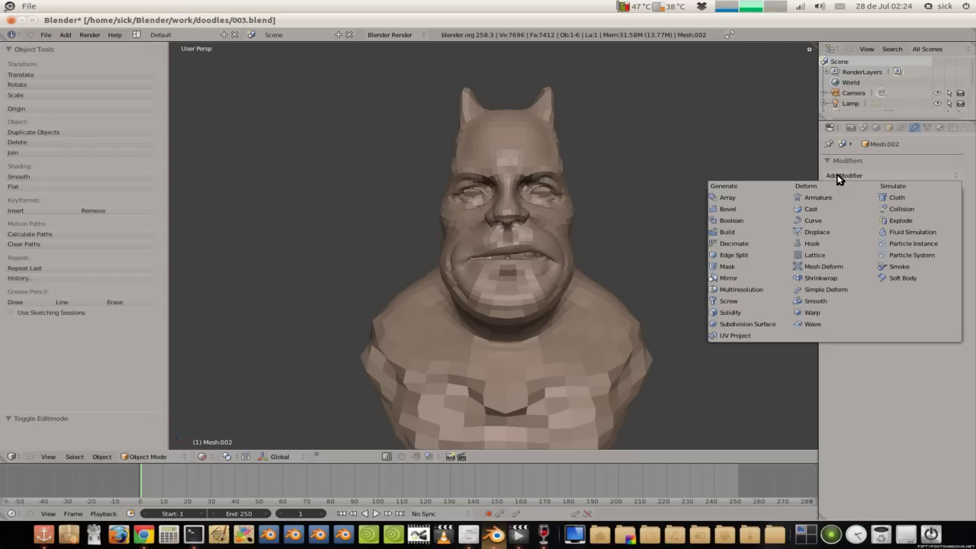
left_click(768, 324)
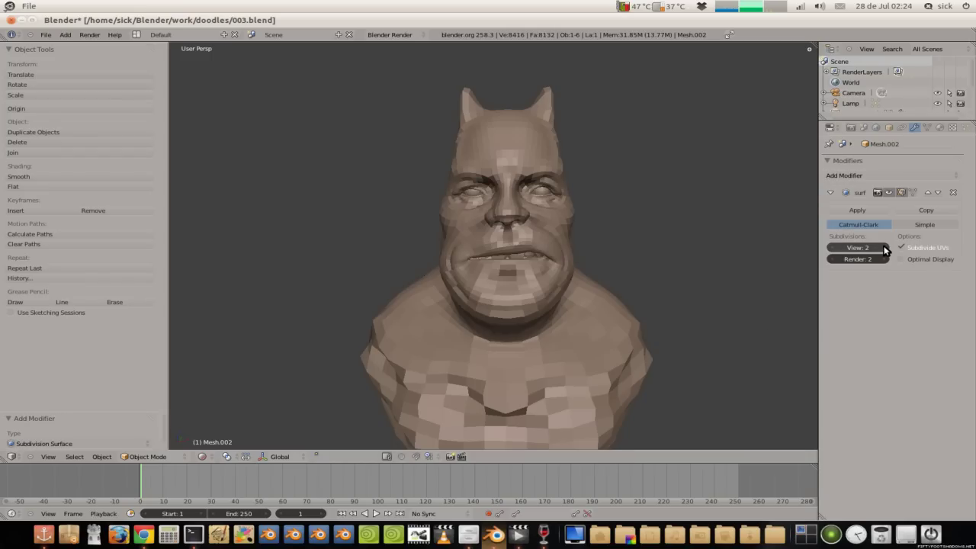
left_click(75, 176)
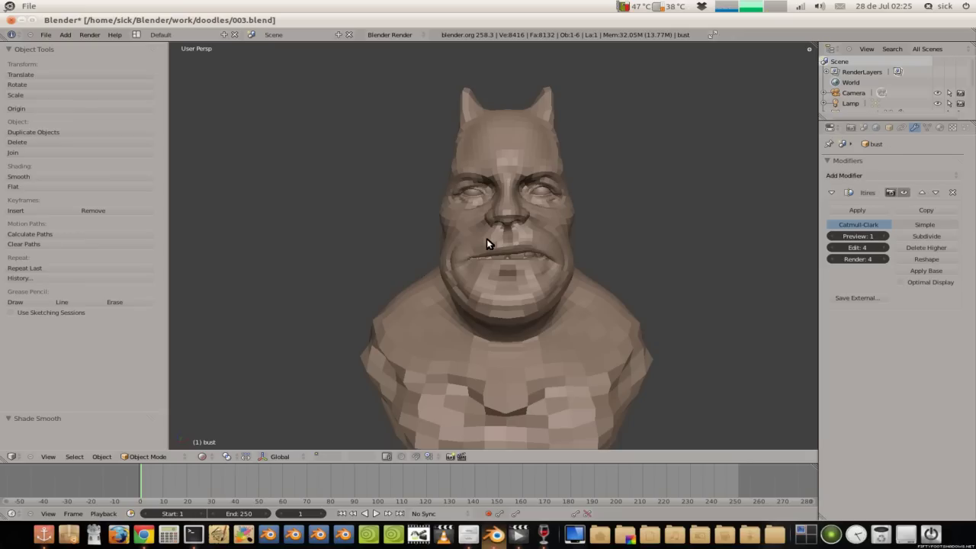
left_click(44, 179)
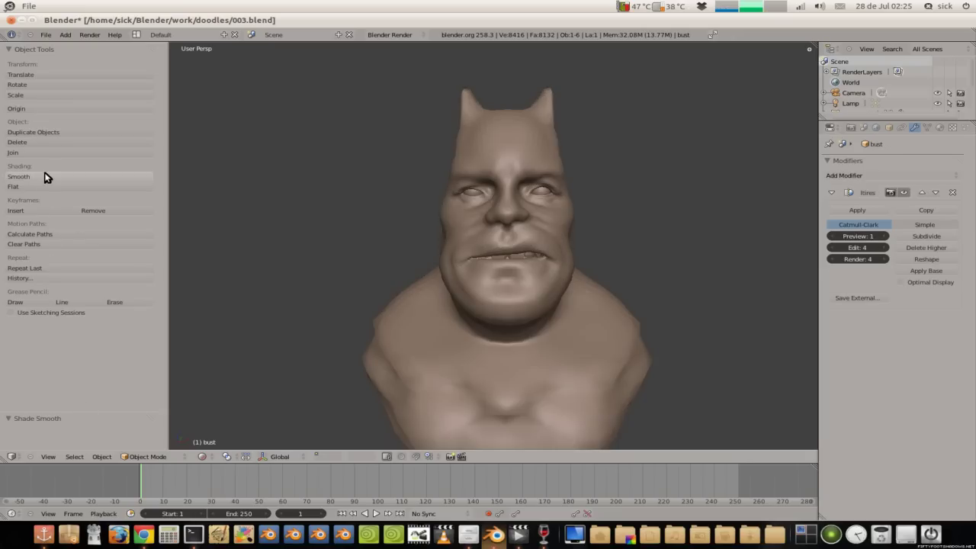
Step: Switch the bust to Sculpt Mode and save the .blend file
left_click(133, 456)
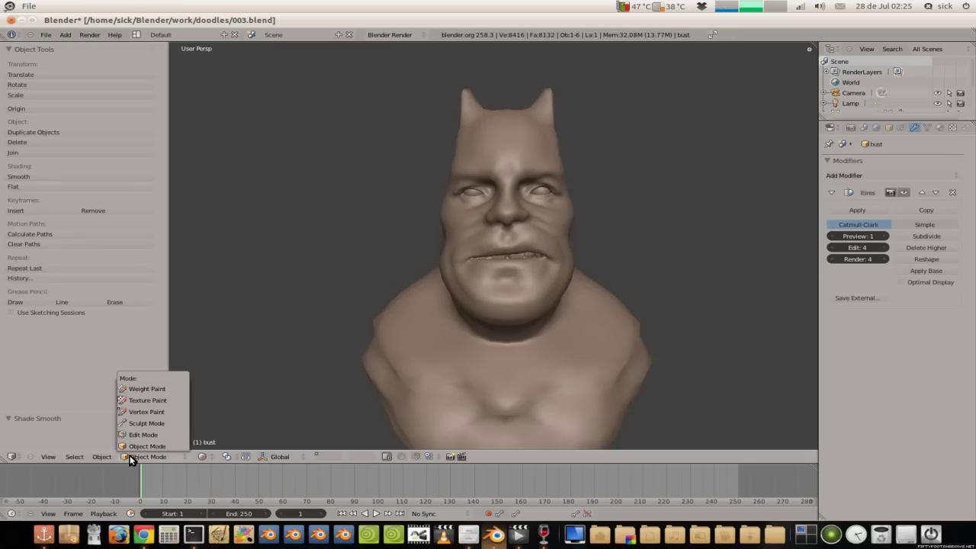
left_click(140, 423)
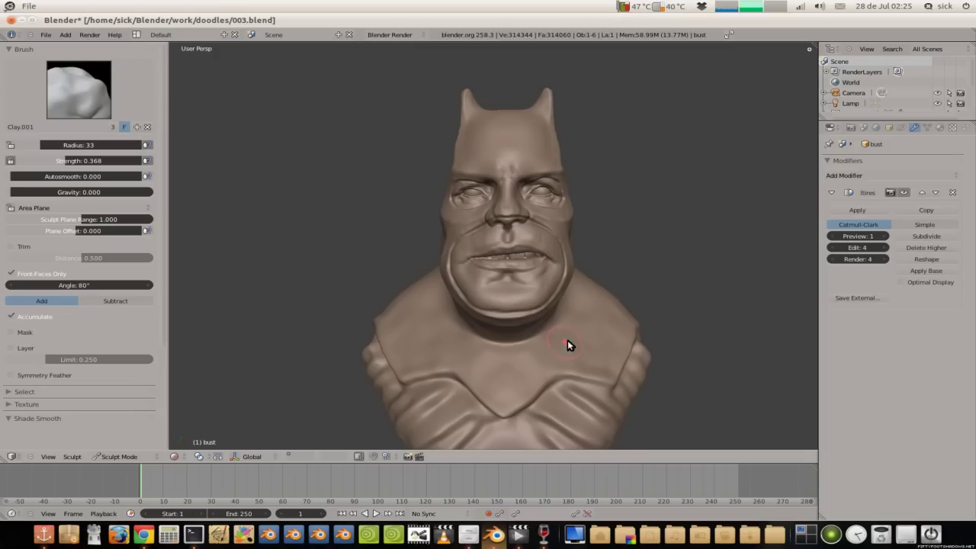
mouse_move(656, 315)
middle_mouse_down()
mouse_move(538, 320)
mouse_move(693, 285)
mouse_move(657, 277)
mouse_move(638, 298)
mouse_move(650, 308)
middle_mouse_up()
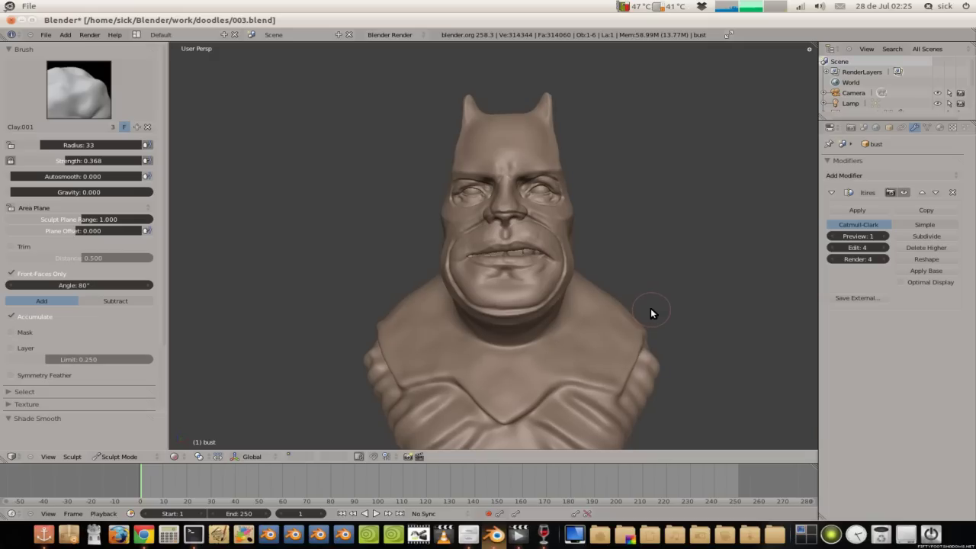
key("ctrl+s")
left_click(598, 299)
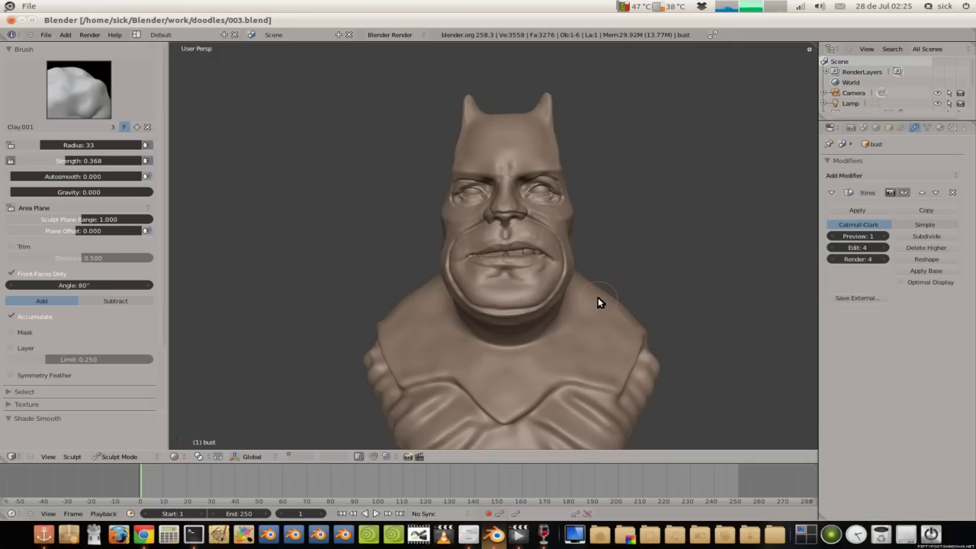
Step: Zoom into the eye in front orthographic view and bring up the sculpt brush selector
scroll(598, 301, "down", 3)
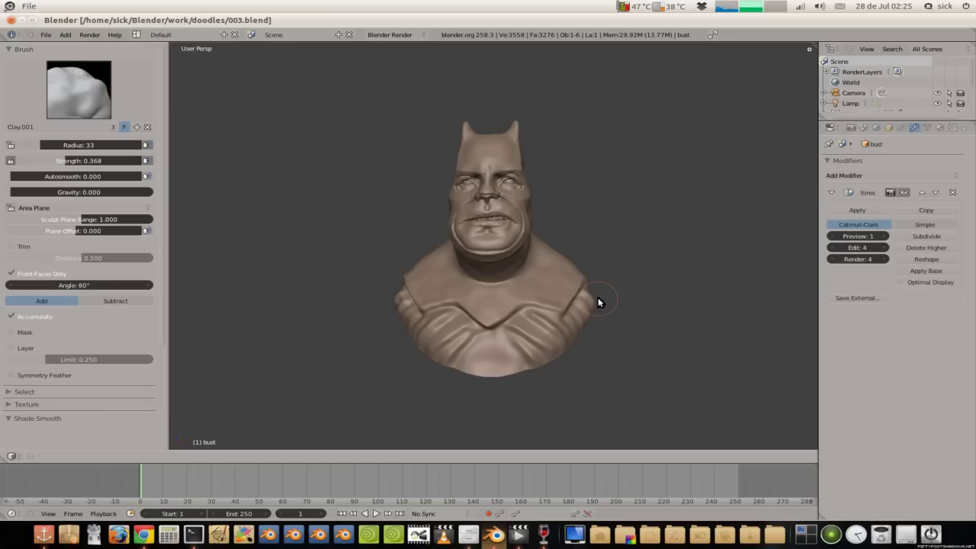
scroll(490, 145, "up", 5)
scroll(478, 126, "down", 2)
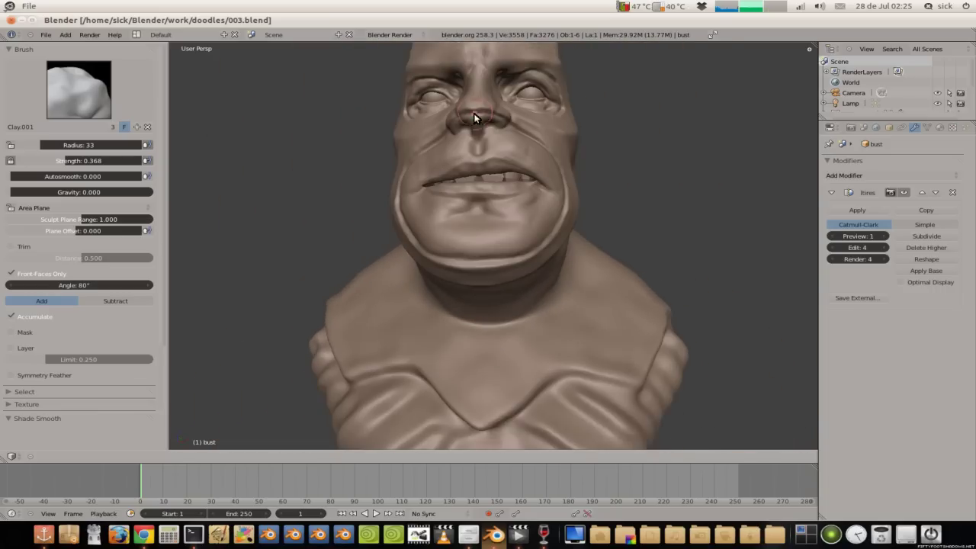
middle_click_drag(446, 132, 426, 232, "shift")
scroll(427, 228, "up", 2)
scroll(438, 207, "up", 1)
mouse_move(440, 197)
middle_mouse_down()
mouse_move(425, 196)
mouse_move(437, 185)
middle_mouse_up()
key("KP_1")
key("KP_5")
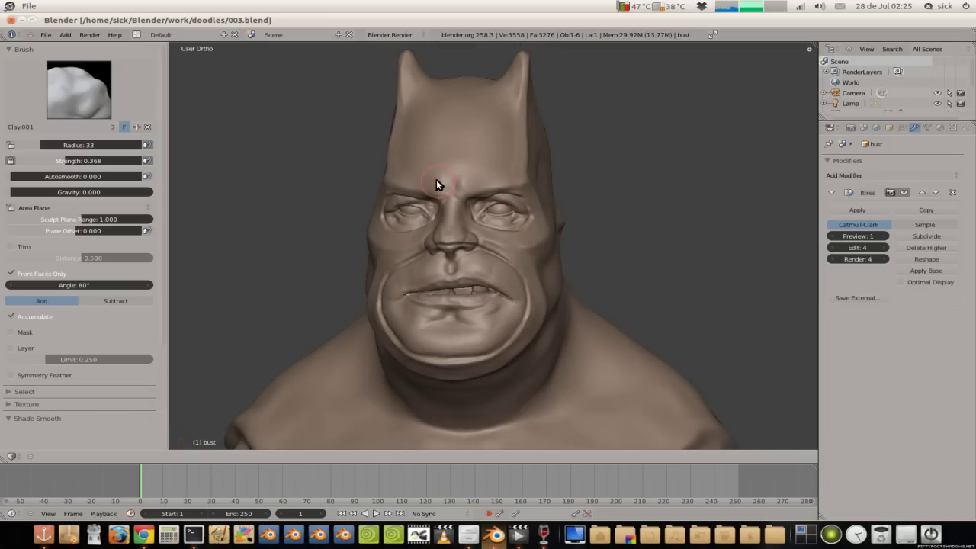
scroll(472, 149, "up", 2)
scroll(465, 183, "up", 2)
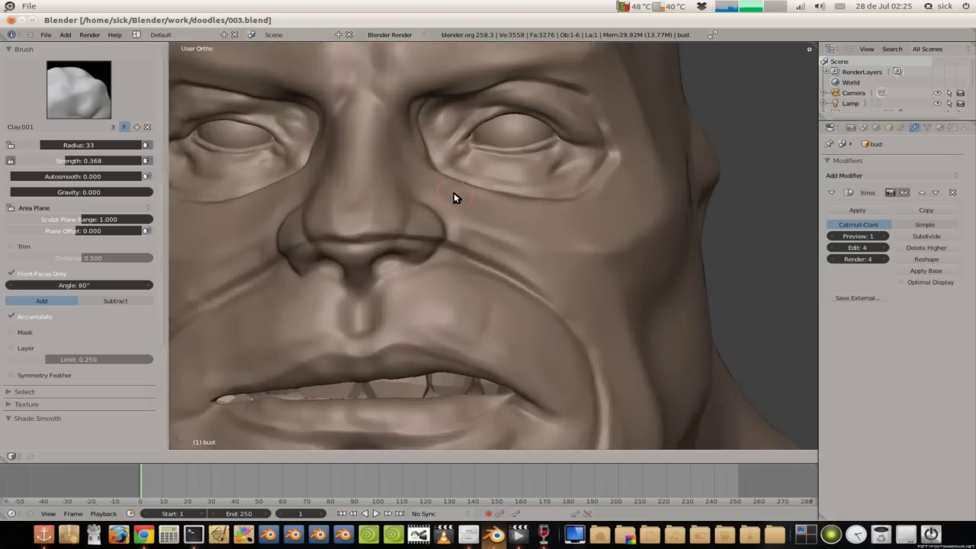
scroll(450, 187, "up", 2)
scroll(439, 221, "up", 2)
scroll(436, 221, "up", 2)
scroll(444, 195, "up", 2)
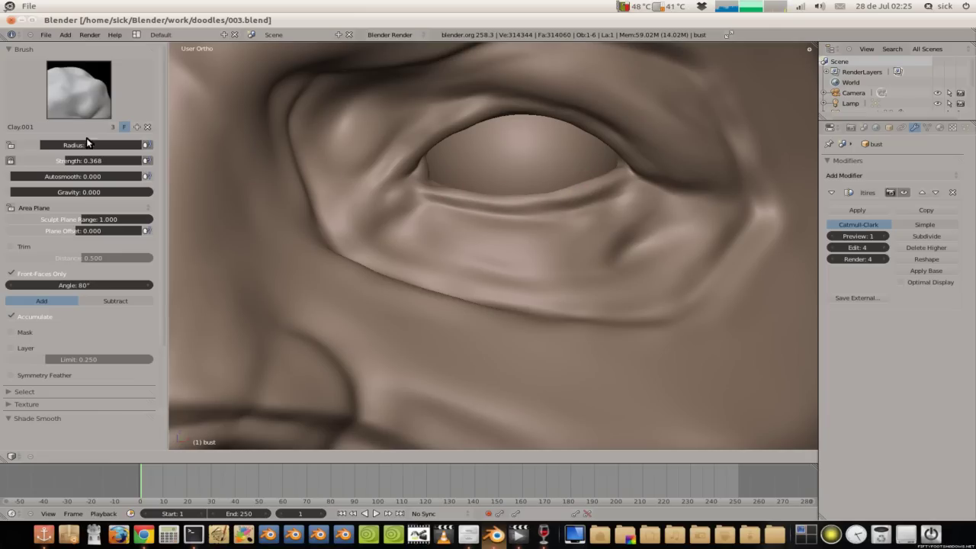
left_click(79, 89)
Step: Make Grab the active sculpt brush
left_click(31, 219)
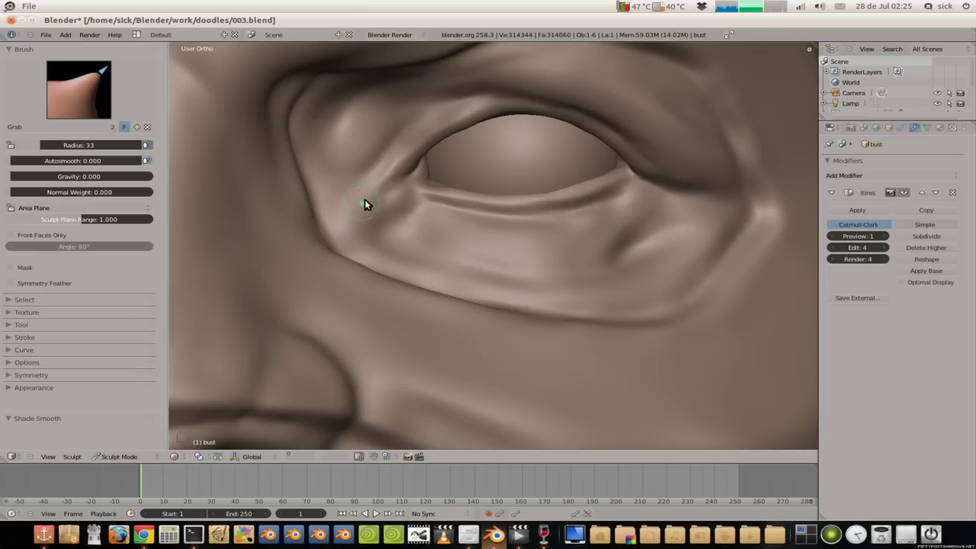
scroll(413, 198, "up", 4)
scroll(425, 201, "up", 4)
scroll(356, 142, "down", 3)
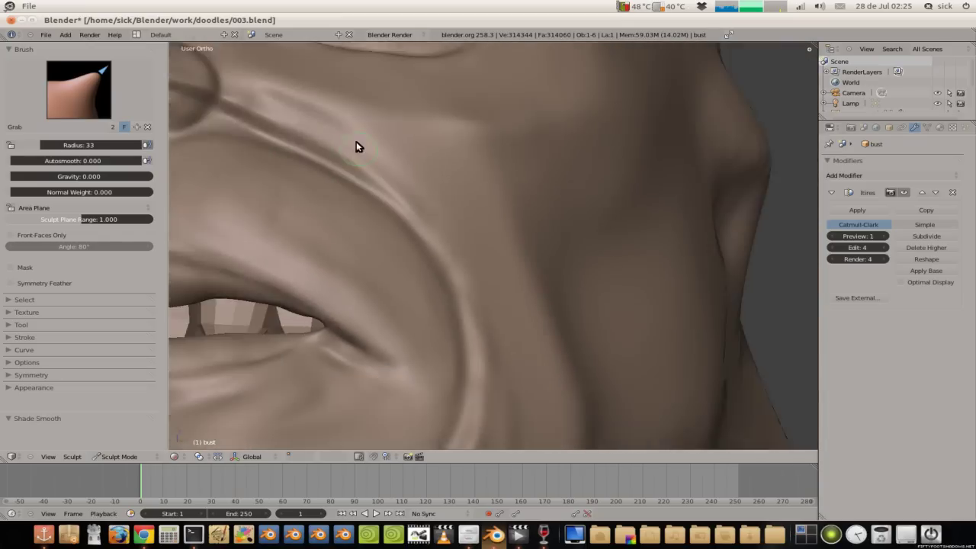
scroll(323, 120, "down", 3)
scroll(394, 238, "down", 2)
scroll(389, 232, "down", 2)
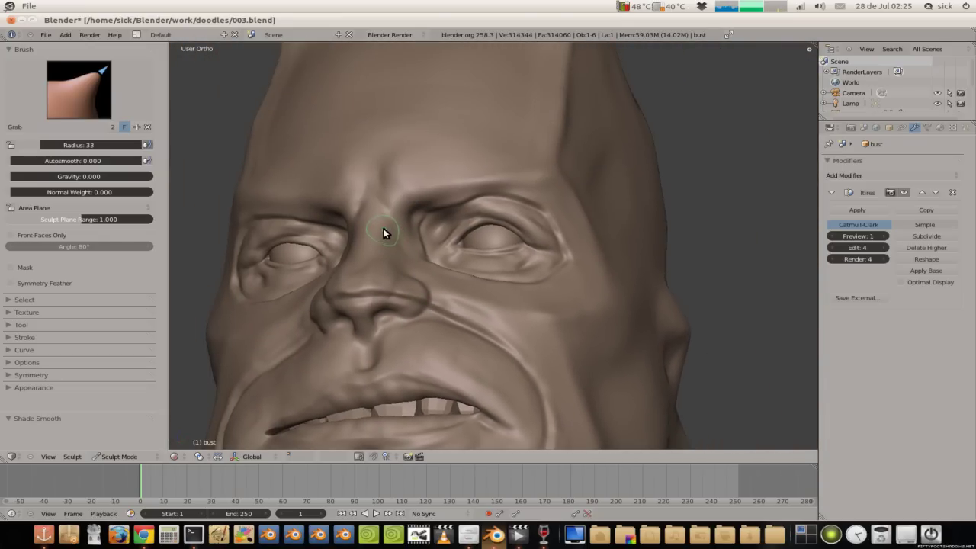
Step: Frame the head in Right Ortho view and set the brush radius to 61
key("KP_3")
middle_click_drag(384, 182, 459, 179, "shift")
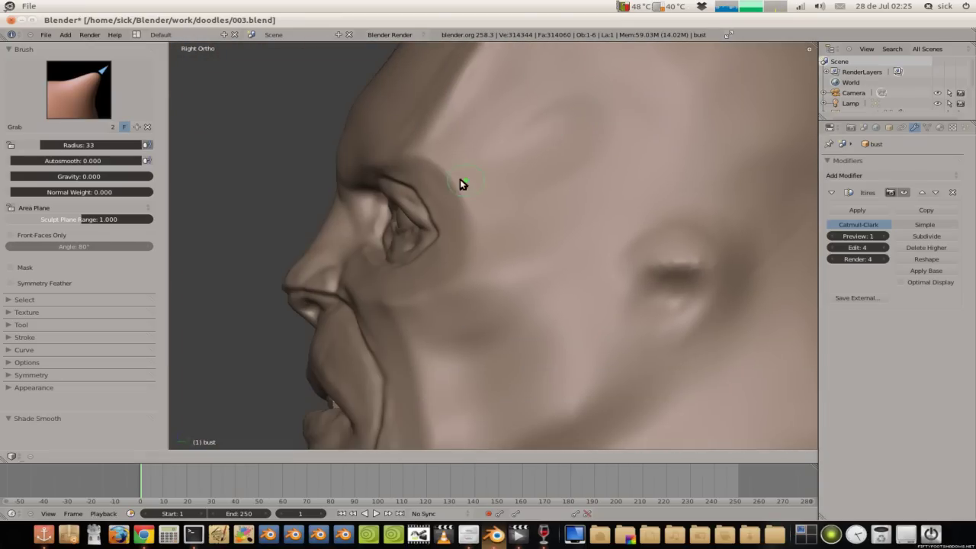
scroll(459, 180, "up", 1)
scroll(451, 127, "up", 2)
scroll(445, 143, "up", 2)
scroll(425, 167, "down", 1)
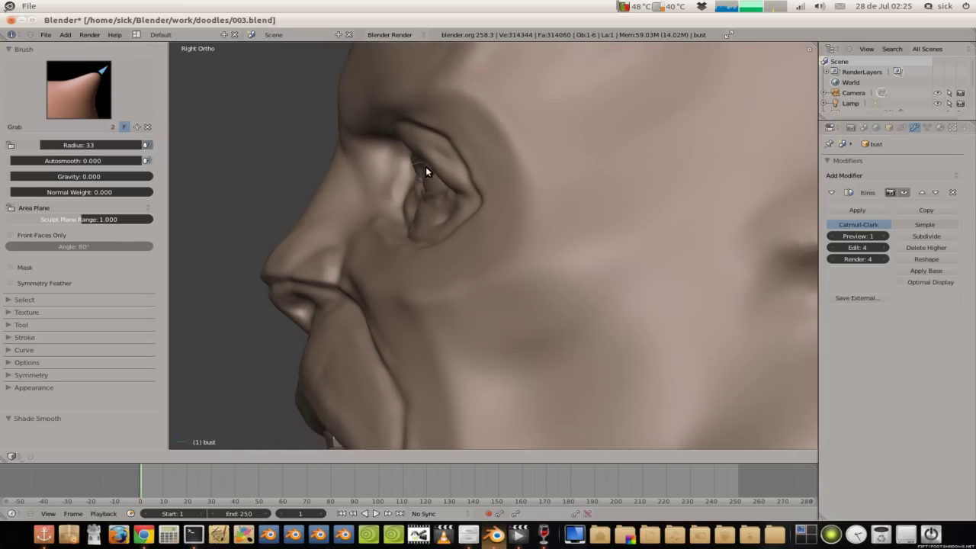
key("f")
left_click(367, 182)
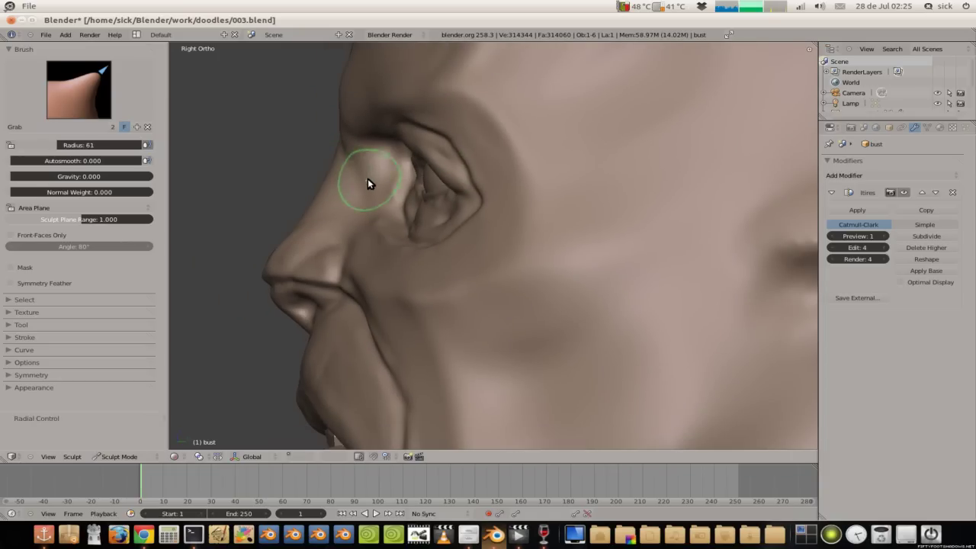
Step: Grab-sculpt the eye socket from the side and pull the eyelid down slightly
left_click_drag(414, 164, 417, 186)
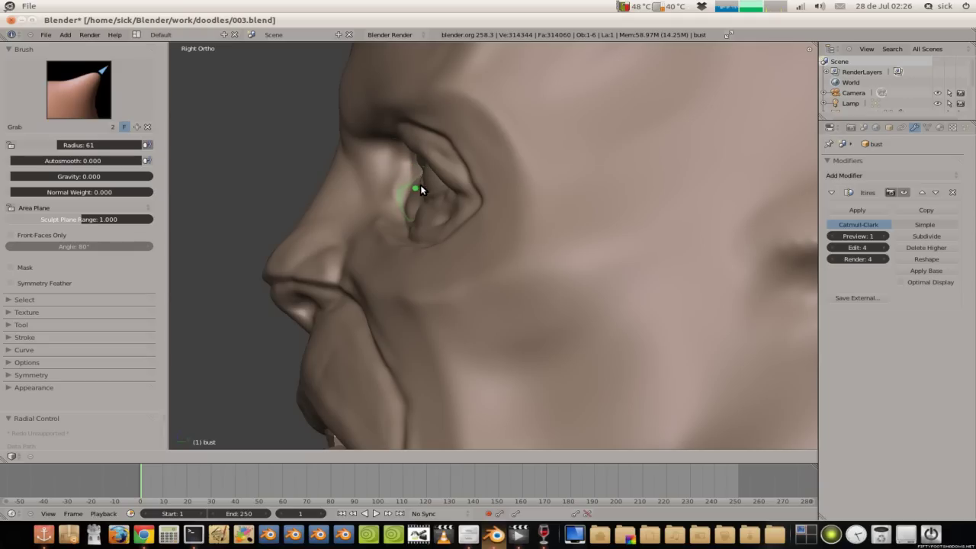
mouse_move(480, 168)
middle_mouse_down()
mouse_move(583, 121)
mouse_move(639, 157)
mouse_move(469, 186)
mouse_move(533, 202)
mouse_move(574, 164)
mouse_move(552, 174)
mouse_move(511, 153)
middle_mouse_up()
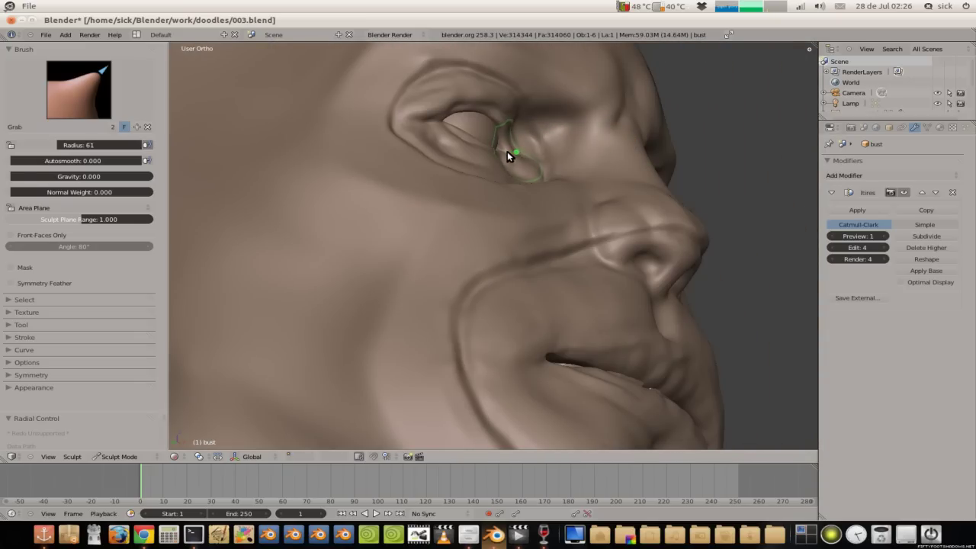
mouse_move(508, 152)
middle_mouse_down()
mouse_move(387, 160)
mouse_move(364, 124)
mouse_move(381, 124)
middle_mouse_up()
left_click_drag(380, 125, 376, 129)
mouse_move(407, 133)
middle_mouse_down()
mouse_move(392, 137)
mouse_move(566, 219)
mouse_move(508, 207)
mouse_move(577, 234)
middle_mouse_up()
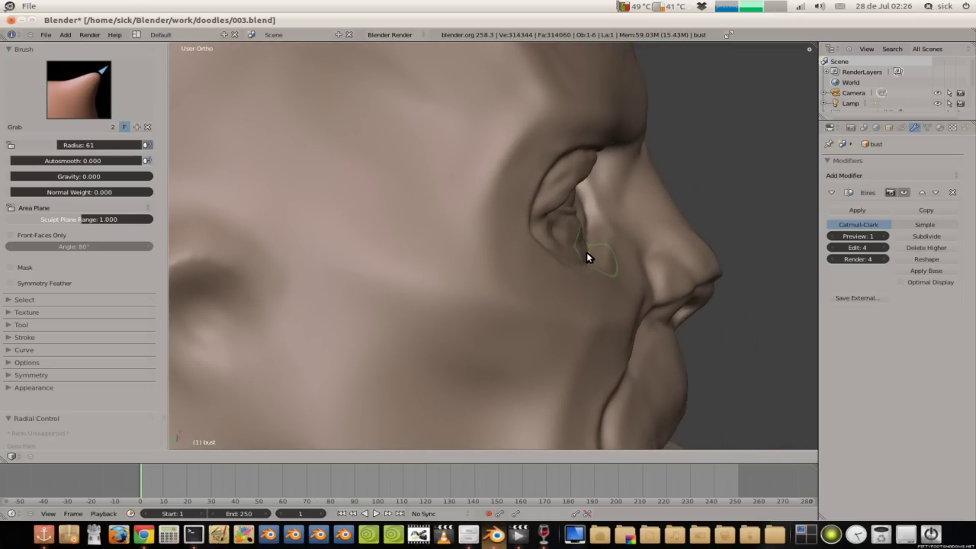
Step: With the Grab brush, reshape the left upper eyelid and pull its inner corner upward
middle_click_drag(533, 215, 301, 171)
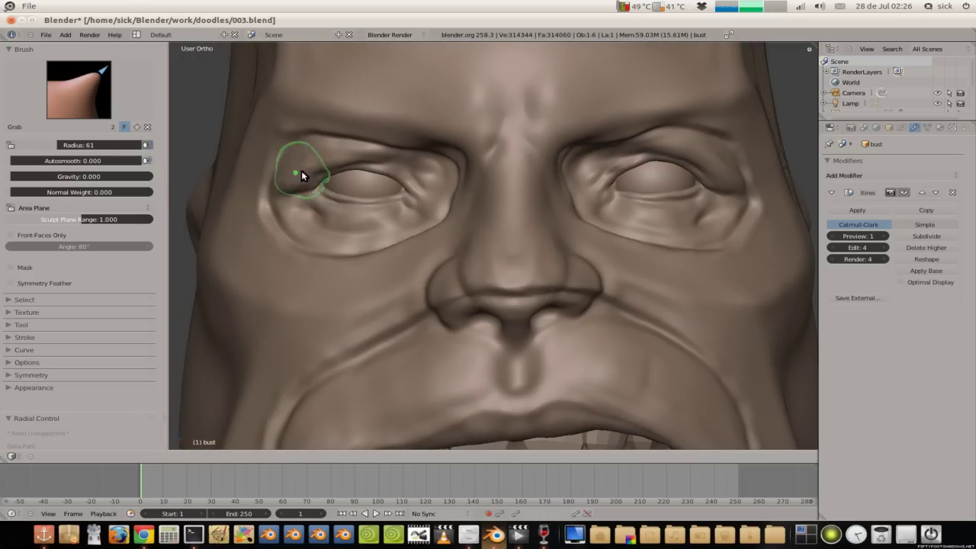
mouse_move(309, 210)
middle_mouse_down()
mouse_move(282, 207)
mouse_move(295, 199)
middle_mouse_up()
mouse_move(362, 194)
middle_mouse_down()
mouse_move(479, 211)
mouse_move(353, 180)
mouse_move(329, 146)
mouse_move(321, 211)
mouse_move(346, 203)
middle_mouse_up()
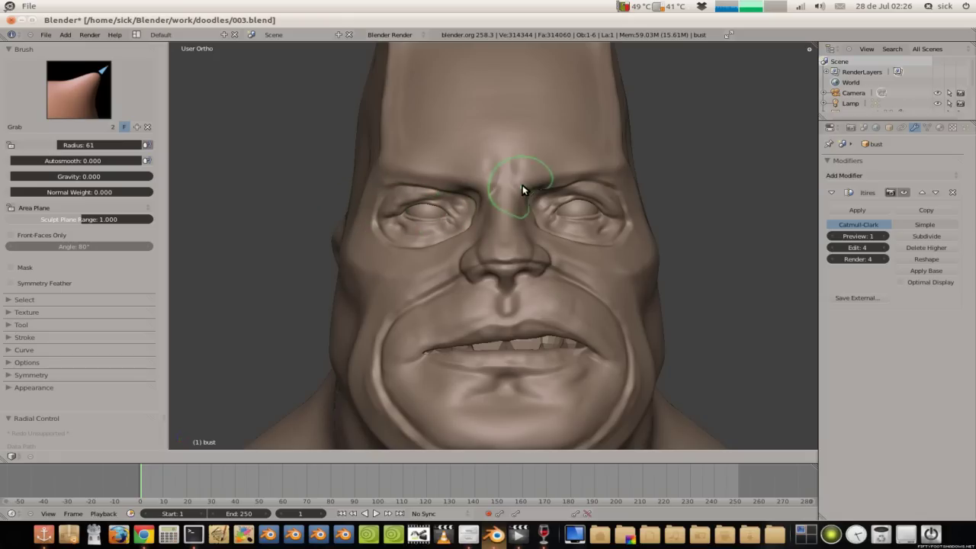
scroll(541, 202, "up", 2)
left_click_drag(615, 172, 612, 169)
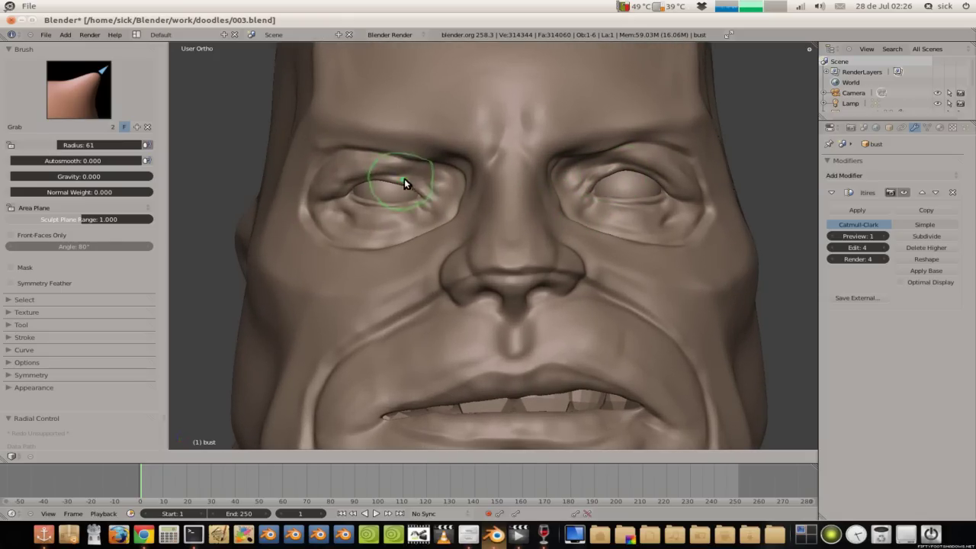
mouse_move(408, 185)
left_mouse_down()
mouse_move(361, 194)
mouse_move(299, 174)
left_mouse_up()
scroll(379, 195, "up", 1)
scroll(340, 210, "up", 1)
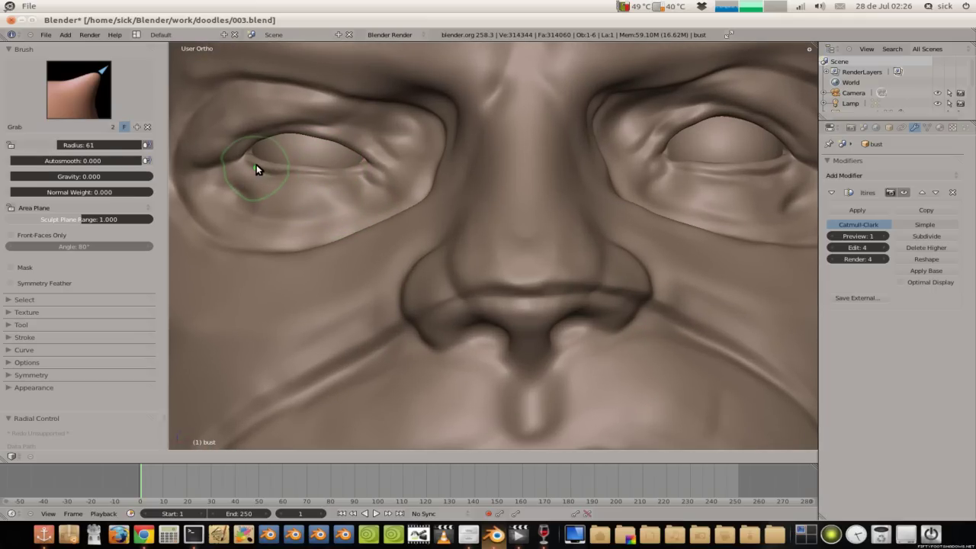
mouse_move(257, 168)
left_mouse_down()
mouse_move(247, 147)
mouse_move(280, 129)
mouse_move(377, 180)
left_mouse_up()
Step: Zoom and orbit around the head to inspect the reshaped left eye
scroll(358, 171, "down", 5)
scroll(353, 166, "up", 2)
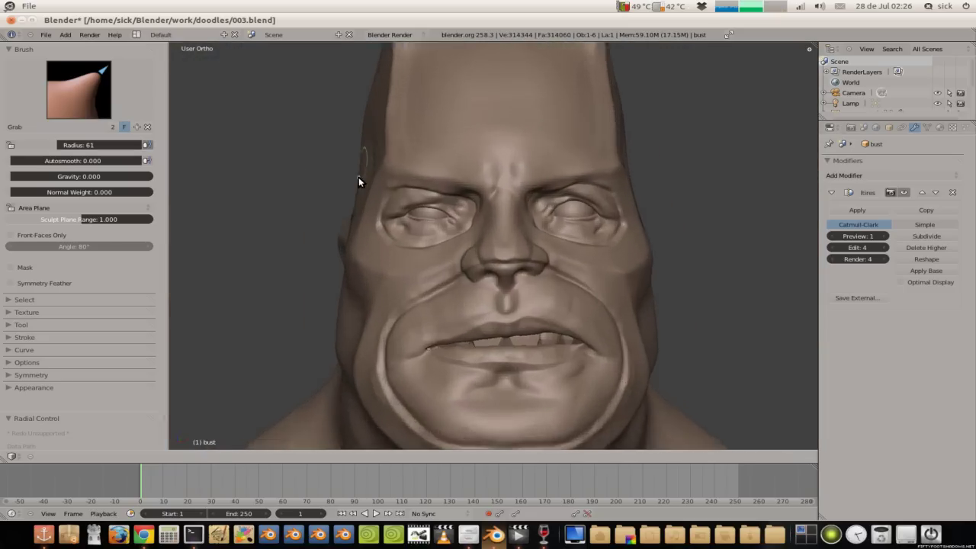
scroll(358, 177, "up", 2)
scroll(381, 196, "up", 1)
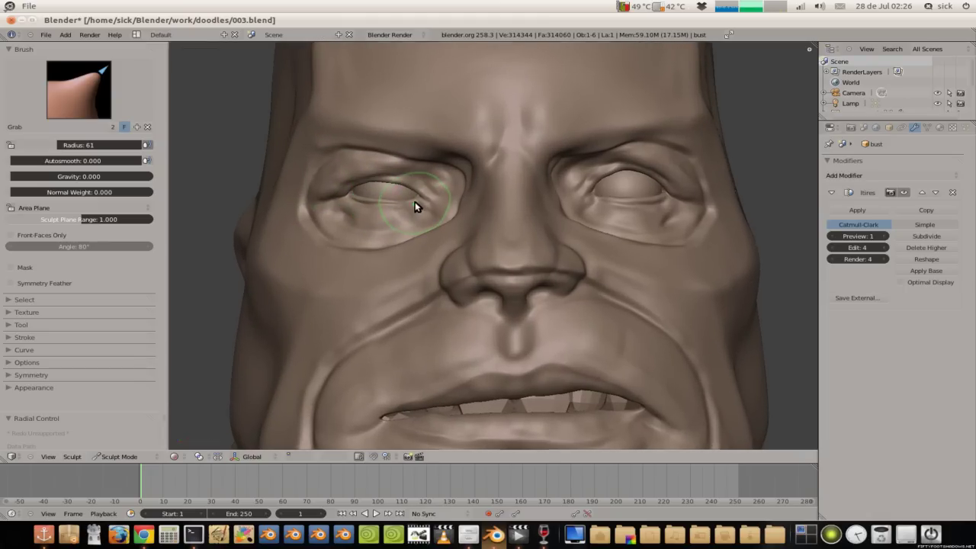
scroll(308, 137, "down", 3)
scroll(335, 137, "down", 1)
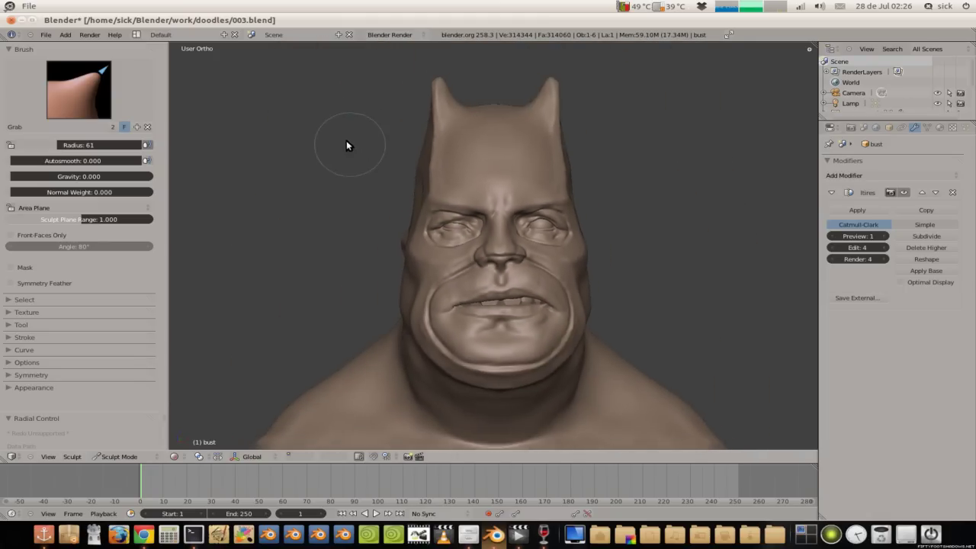
scroll(351, 153, "down", 1)
scroll(366, 160, "down", 1)
scroll(431, 186, "up", 1)
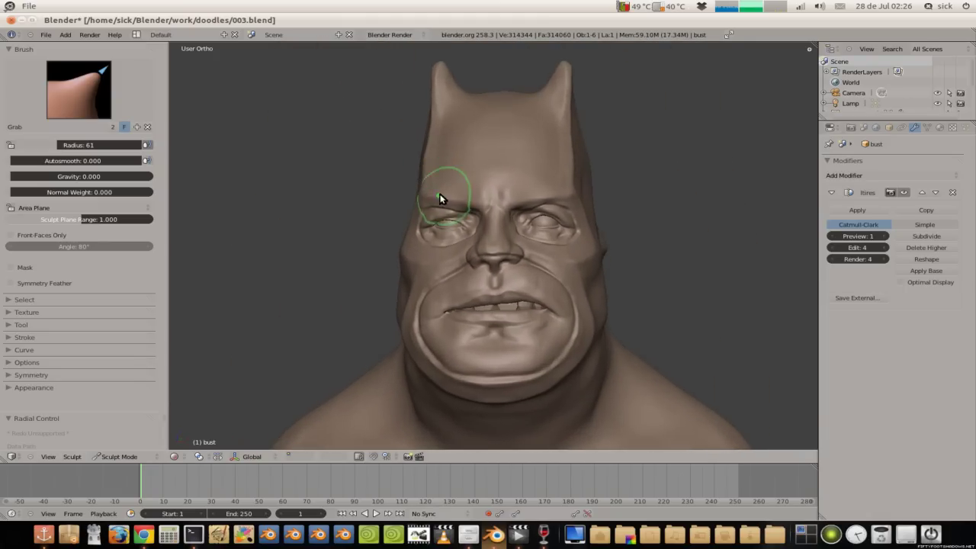
scroll(444, 202, "up", 1)
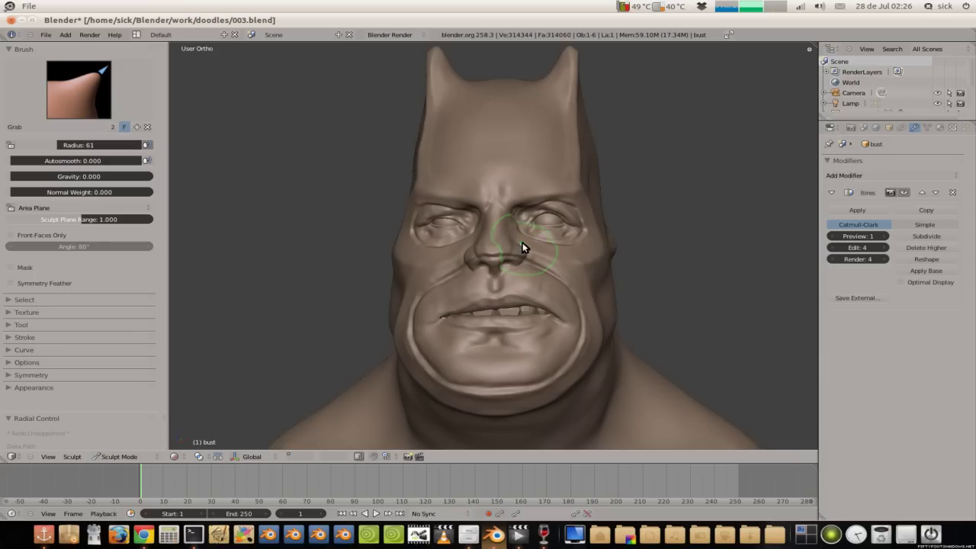
scroll(503, 207, "down", 1)
scroll(465, 181, "down", 1)
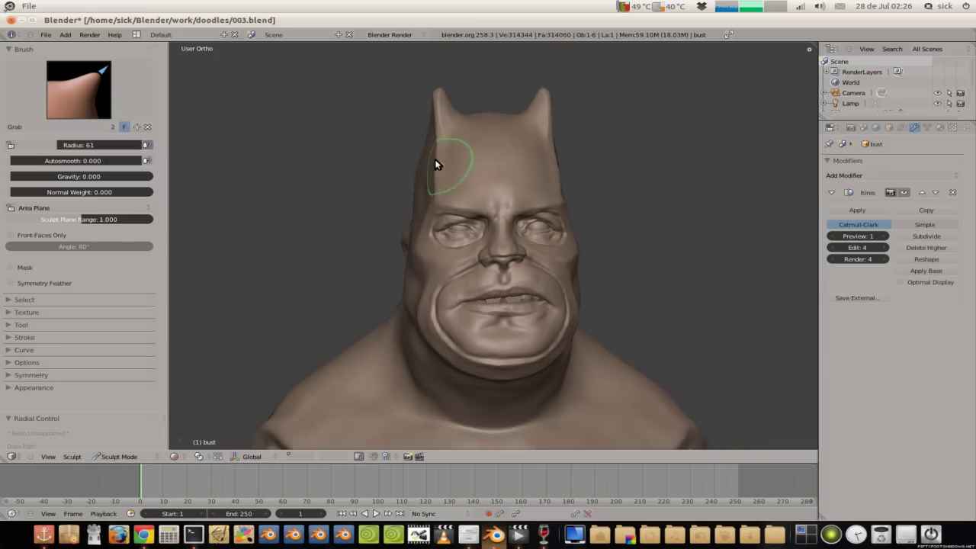
scroll(427, 157, "down", 2)
mouse_move(424, 153)
middle_mouse_down()
mouse_move(414, 164)
mouse_move(422, 167)
middle_mouse_up()
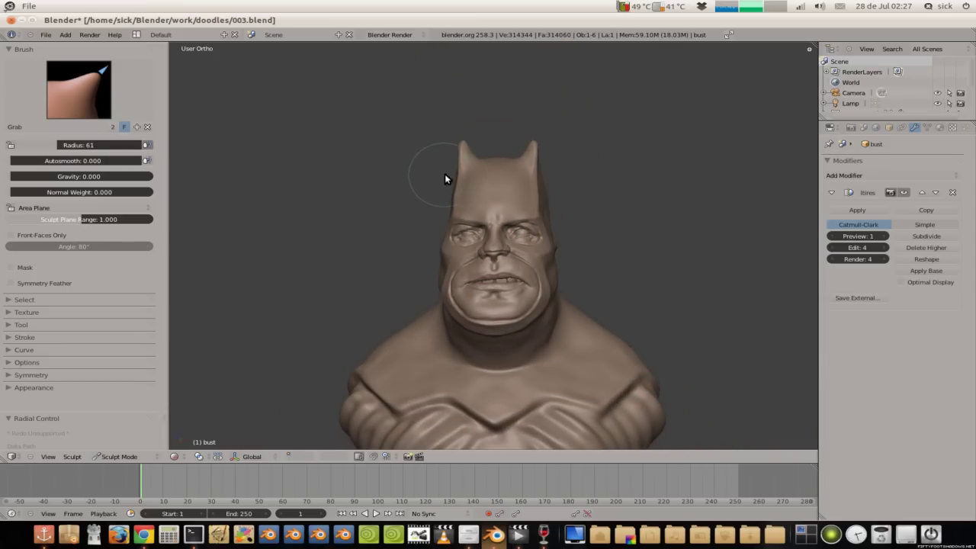
scroll(450, 168, "up", 1)
scroll(466, 153, "up", 1)
scroll(455, 182, "up", 3)
mouse_move(445, 181)
middle_mouse_down()
mouse_move(462, 180)
mouse_move(447, 189)
mouse_move(444, 179)
middle_mouse_up()
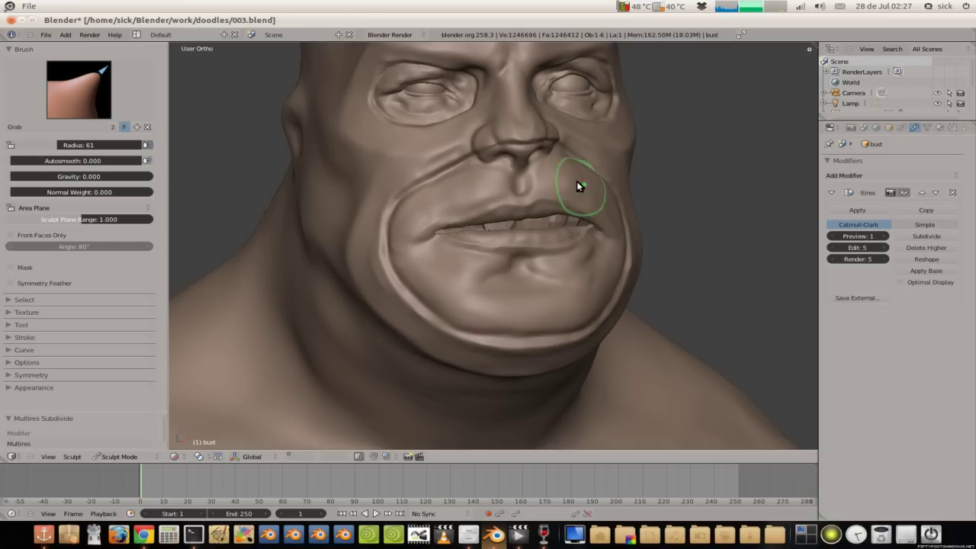
Step: Frame the left eye, choose the Clay.001 sculpt brush and shrink its radius to 21
mouse_move(535, 165)
middle_mouse_down()
mouse_move(500, 134)
mouse_move(450, 229)
mouse_move(429, 191)
middle_mouse_up()
scroll(420, 230, "up", 4)
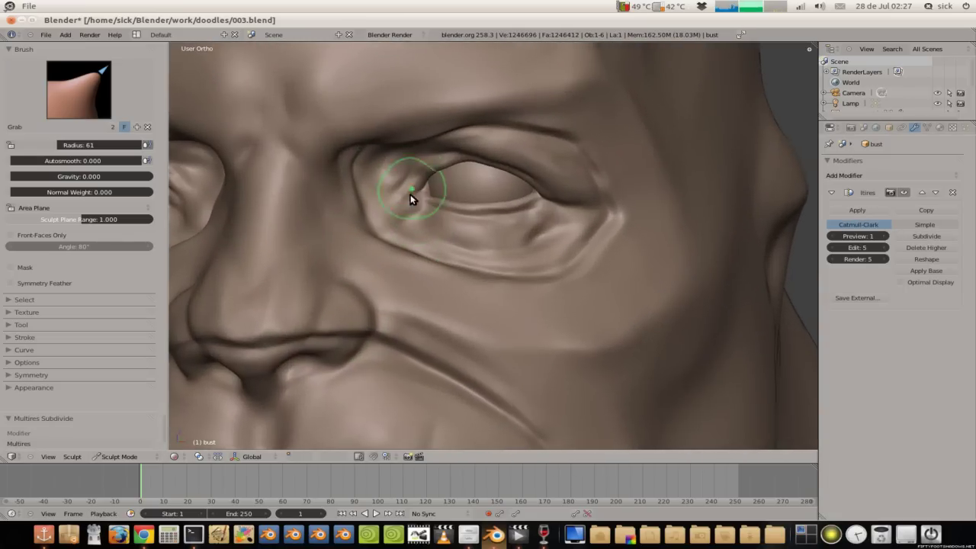
scroll(410, 195, "up", 2)
left_click(102, 90)
left_click_drag(100, 144, 77, 144)
Step: Raise Clay.001 strength to 0.552 and build up the left eyelid crease and upper edge
middle_click_drag(399, 157, 379, 139)
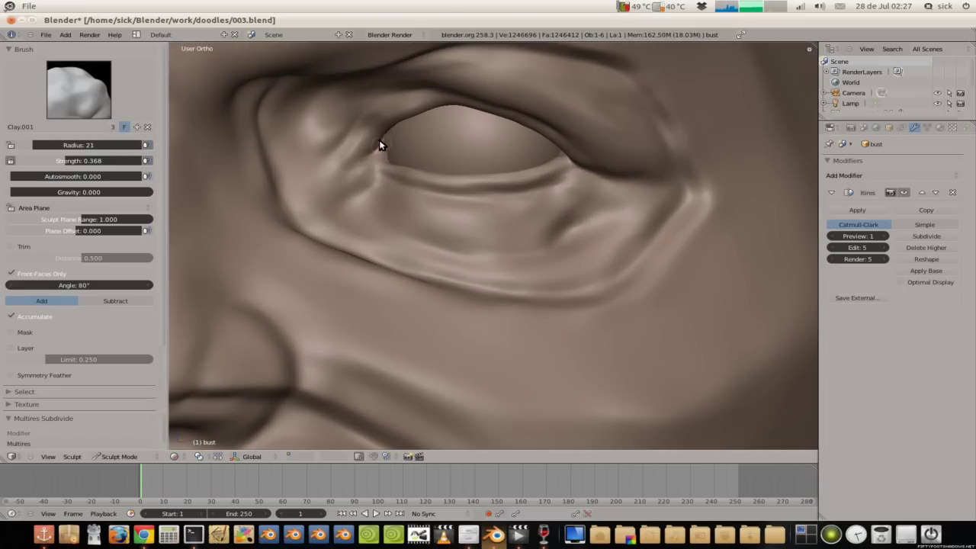
mouse_move(353, 149)
left_mouse_down()
mouse_move(435, 101)
mouse_move(475, 110)
left_mouse_up()
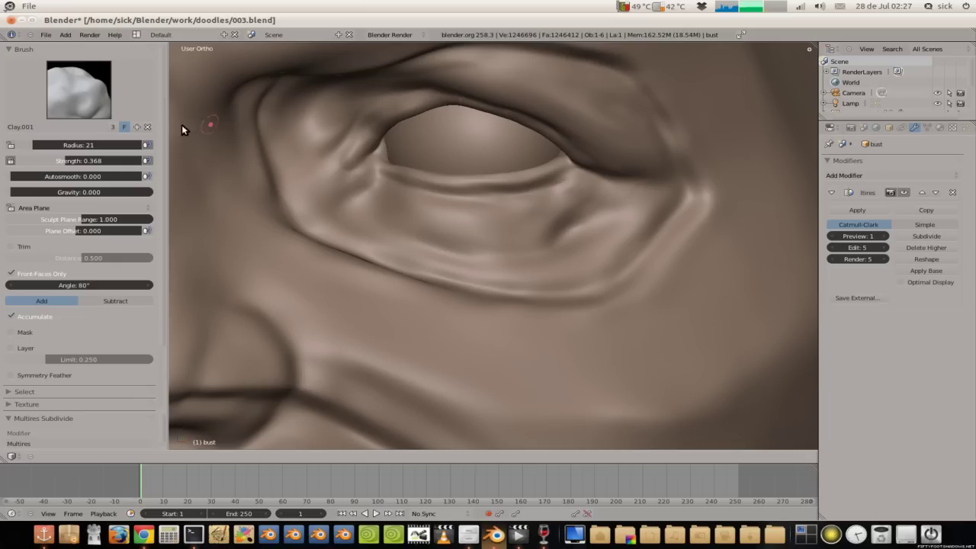
left_click_drag(68, 160, 93, 160)
mouse_move(526, 122)
left_mouse_down()
mouse_move(567, 159)
mouse_move(549, 142)
mouse_move(538, 101)
left_mouse_up()
mouse_move(538, 101)
middle_mouse_down()
mouse_move(519, 76)
mouse_move(562, 178)
middle_mouse_up()
mouse_move(495, 130)
left_mouse_down()
mouse_move(435, 170)
mouse_move(427, 206)
mouse_move(433, 201)
left_mouse_up()
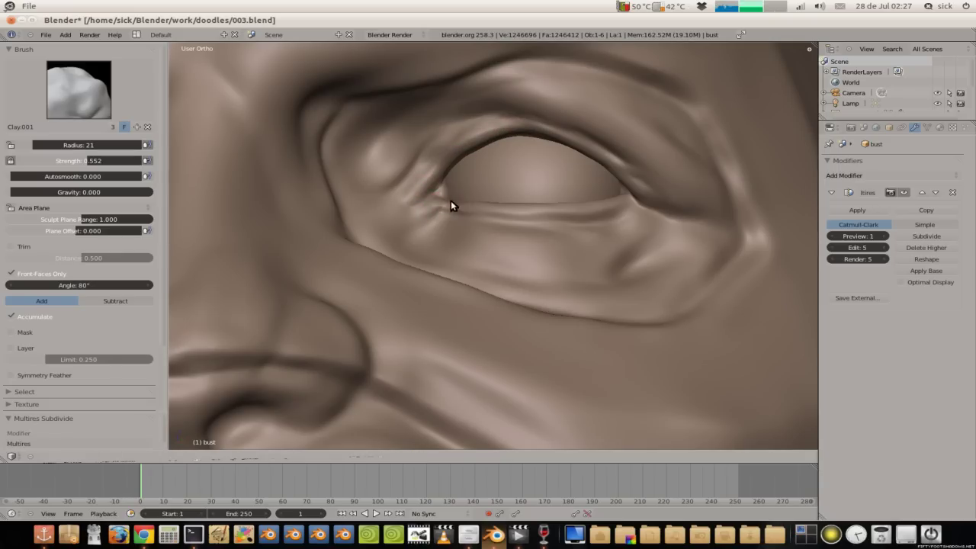
Step: Sharpen the upper eyelid edge with clay and add creases around the right eye socket
scroll(572, 209, "down", 4)
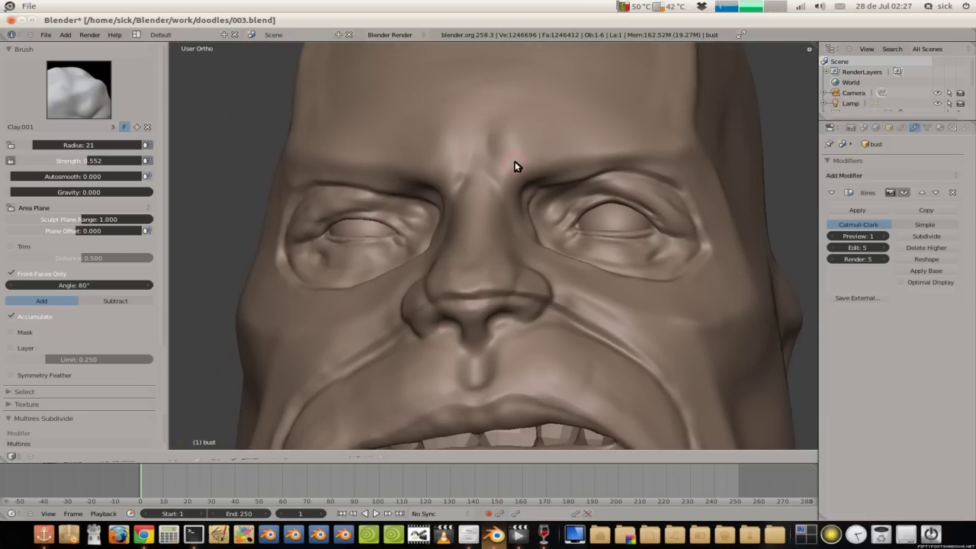
middle_click_drag(516, 166, 552, 159, "shift")
scroll(473, 165, "up", 3)
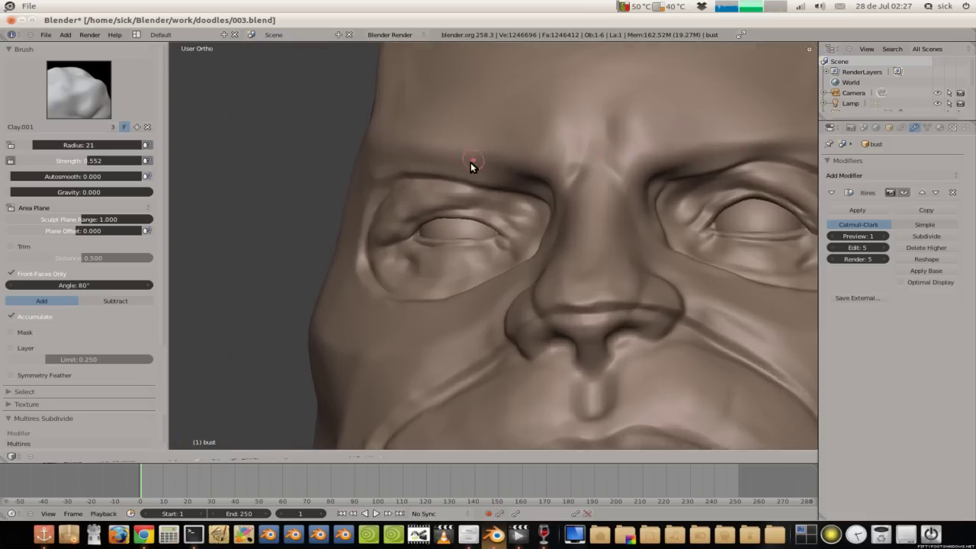
scroll(504, 217, "up", 2)
mouse_move(509, 208)
left_mouse_down()
mouse_move(420, 186)
mouse_move(375, 188)
mouse_move(327, 217)
mouse_move(392, 234)
mouse_move(498, 228)
left_mouse_up()
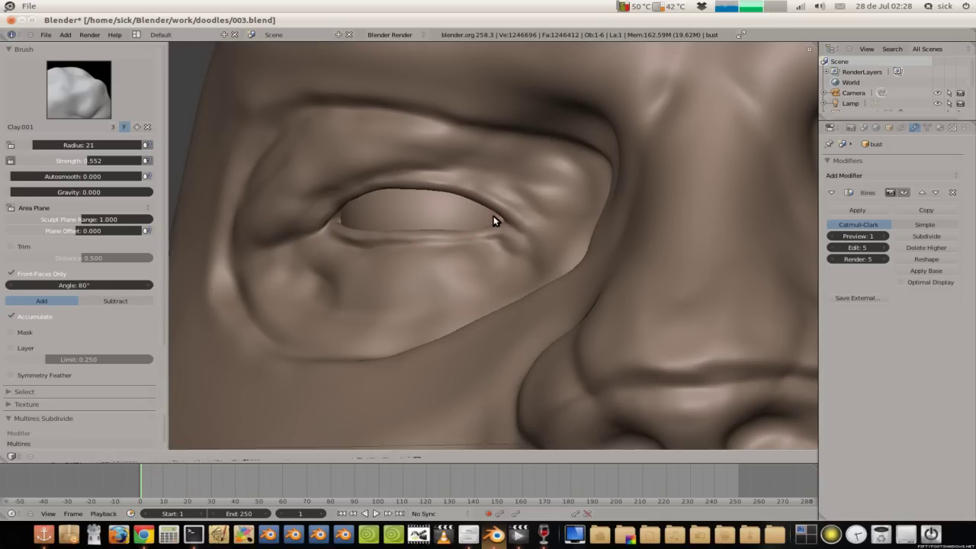
left_click(475, 181)
scroll(475, 181, "down", 3)
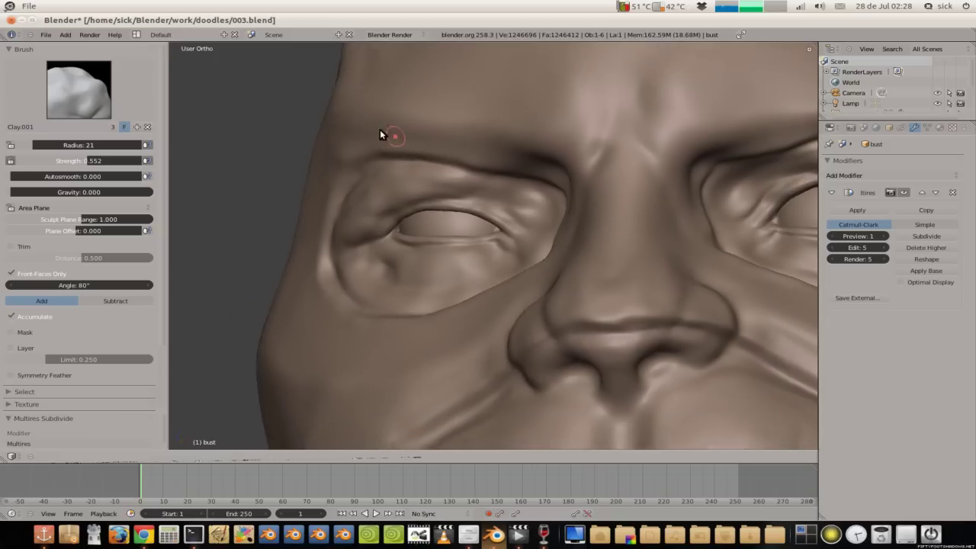
scroll(380, 129, "down", 1)
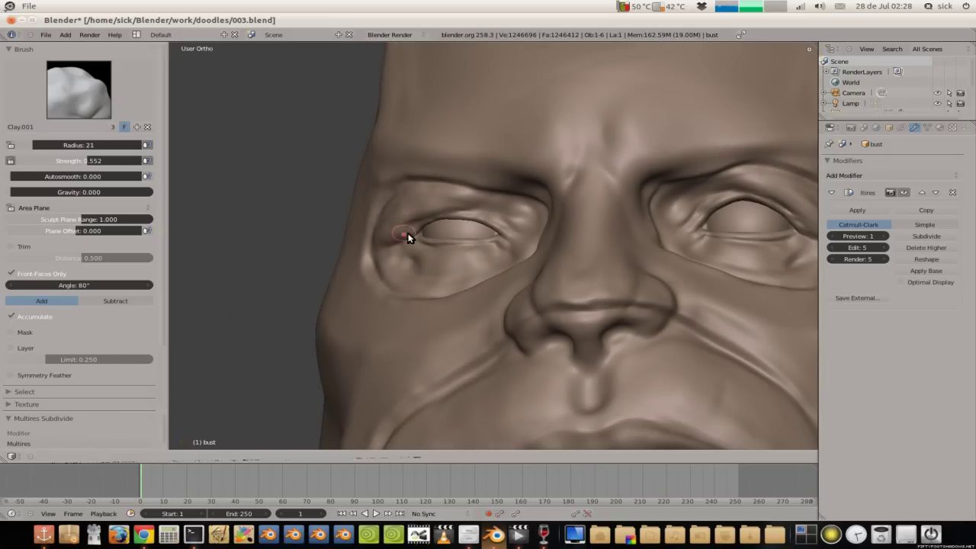
scroll(416, 253, "down", 1)
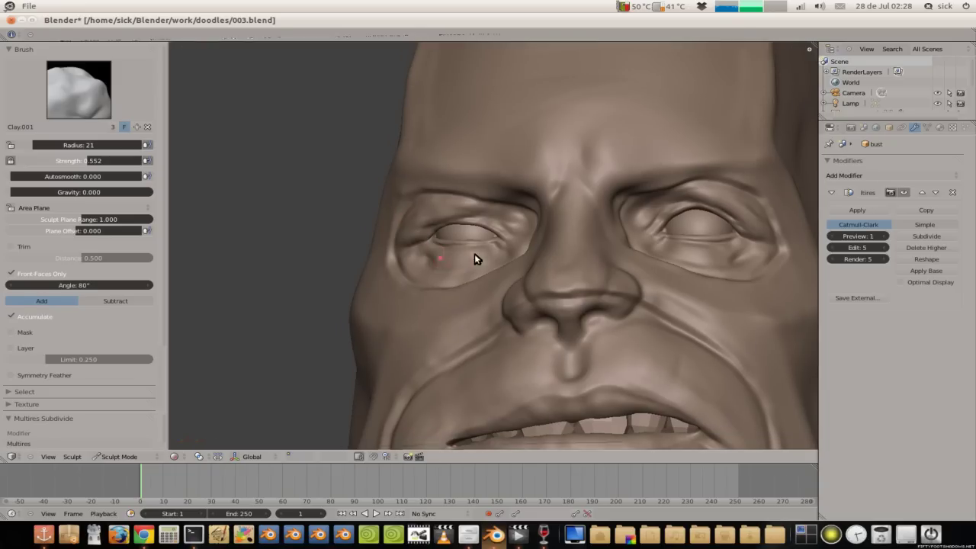
left_click_drag(729, 246, 674, 242)
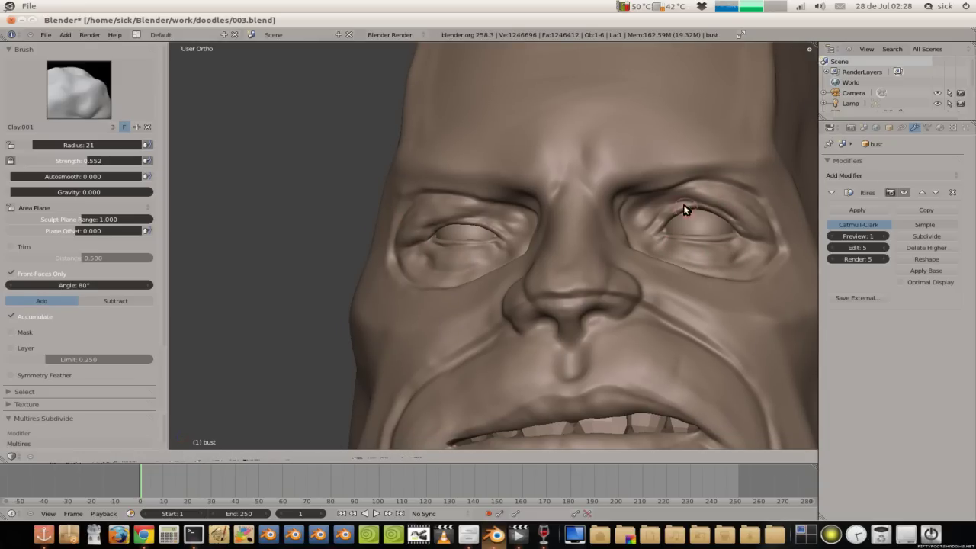
scroll(603, 221, "down", 2)
Step: Zoom out and orbit between three-quarter and frontal views to inspect the whole bust
scroll(583, 284, "down", 1)
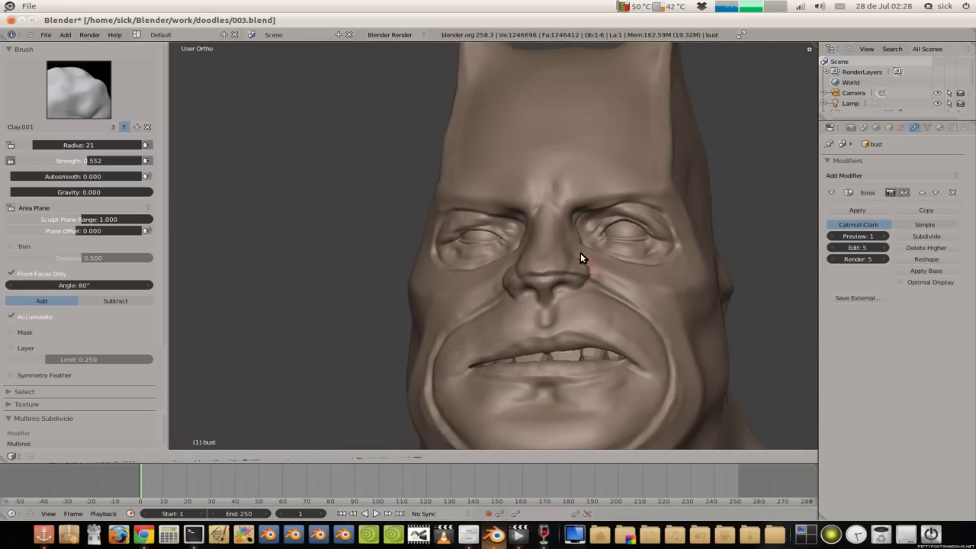
scroll(580, 252, "down", 1)
scroll(585, 234, "down", 1)
scroll(503, 183, "down", 1)
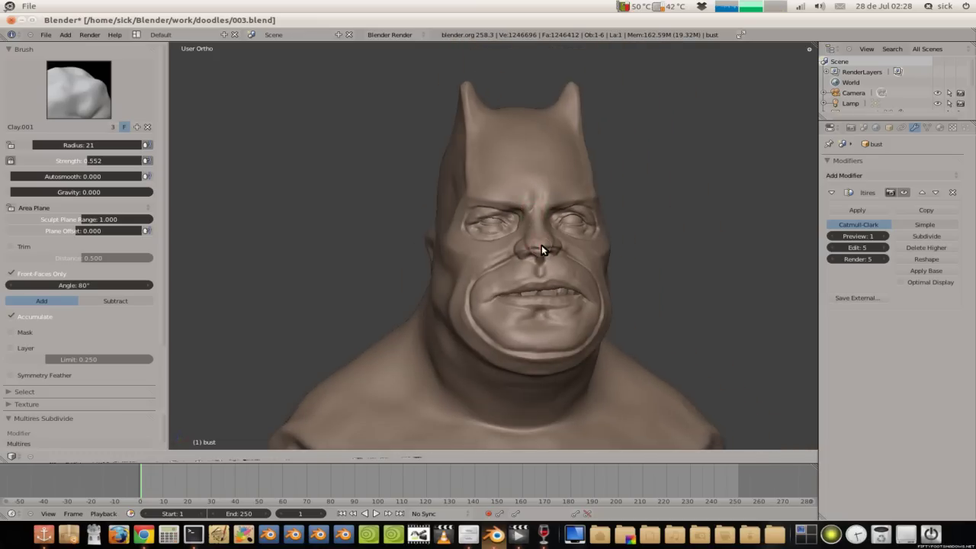
scroll(526, 229, "down", 2)
mouse_move(521, 216)
middle_mouse_down()
mouse_move(556, 227)
mouse_move(542, 222)
middle_mouse_up()
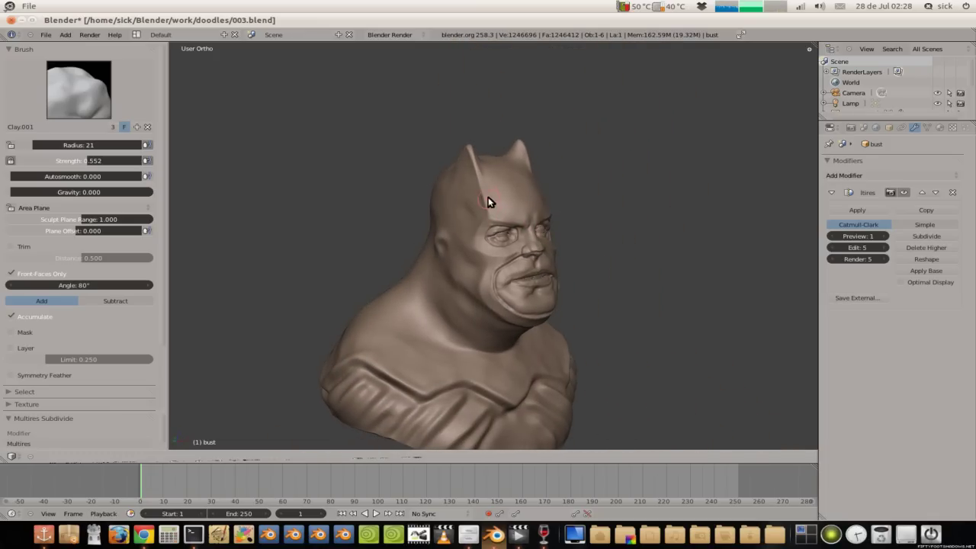
middle_click_drag(450, 195, 440, 201)
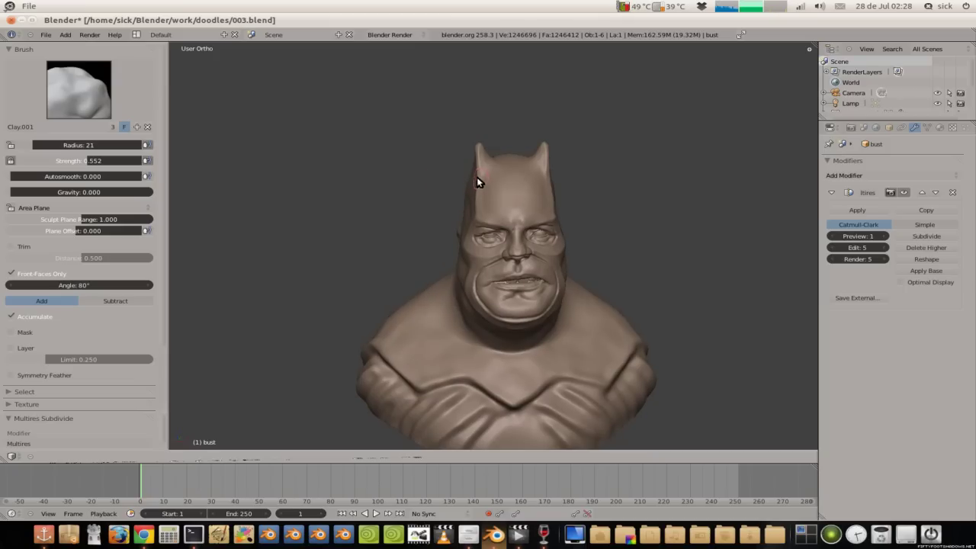
Step: Look up at the nose and mouth and build up clay along the upper lip
scroll(507, 199, "up", 3)
scroll(499, 218, "up", 2)
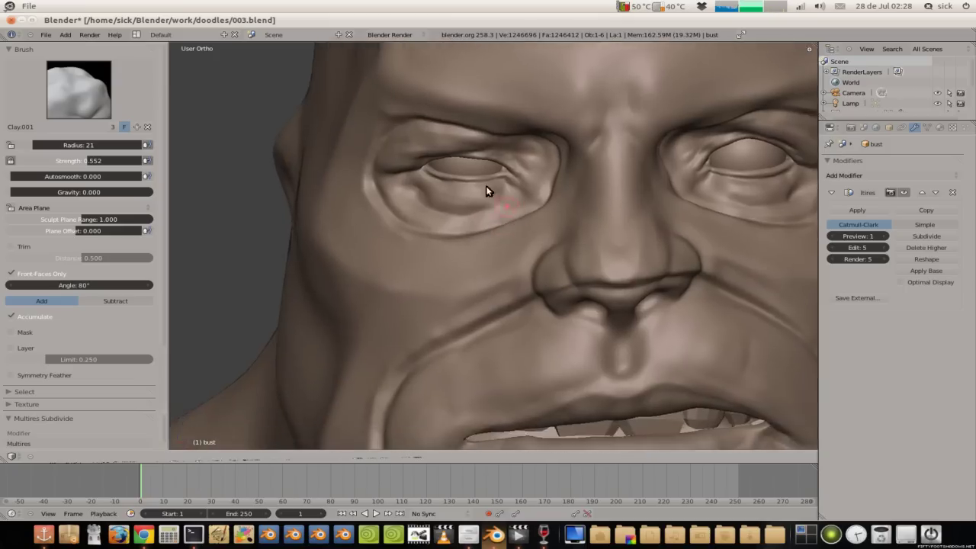
scroll(497, 179, "up", 2)
middle_click_drag(505, 165, 520, 199)
mouse_move(528, 206)
left_mouse_down()
mouse_move(512, 207)
mouse_move(549, 229)
mouse_move(558, 201)
mouse_move(617, 224)
left_mouse_up()
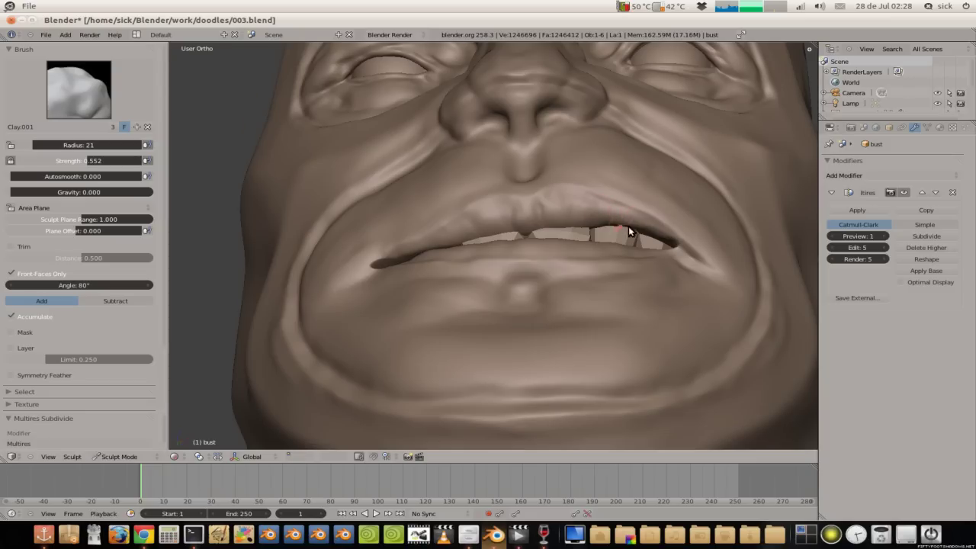
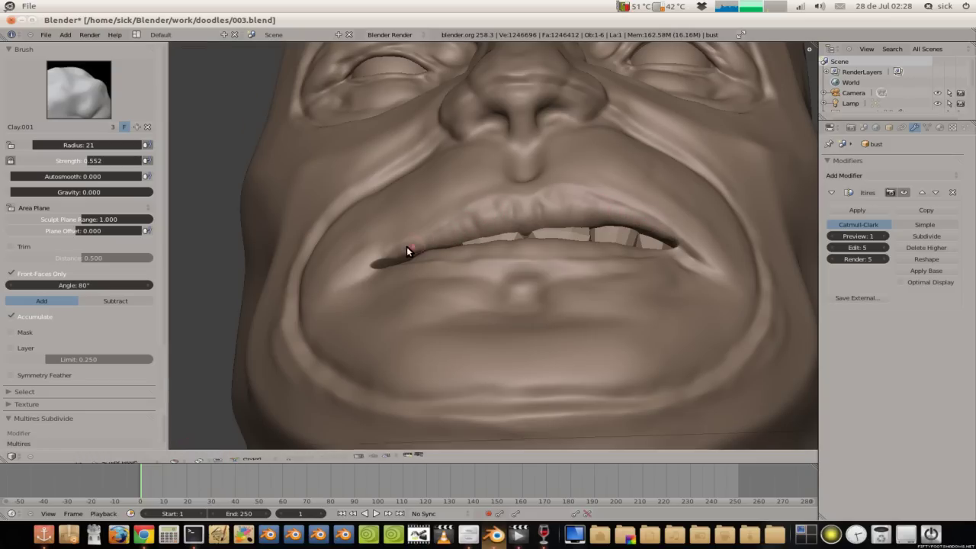
Step: Crease and build up the bust's lower lip with the Clay.001 brush
middle_click_drag(407, 246, 510, 255)
scroll(552, 405, "up", 2)
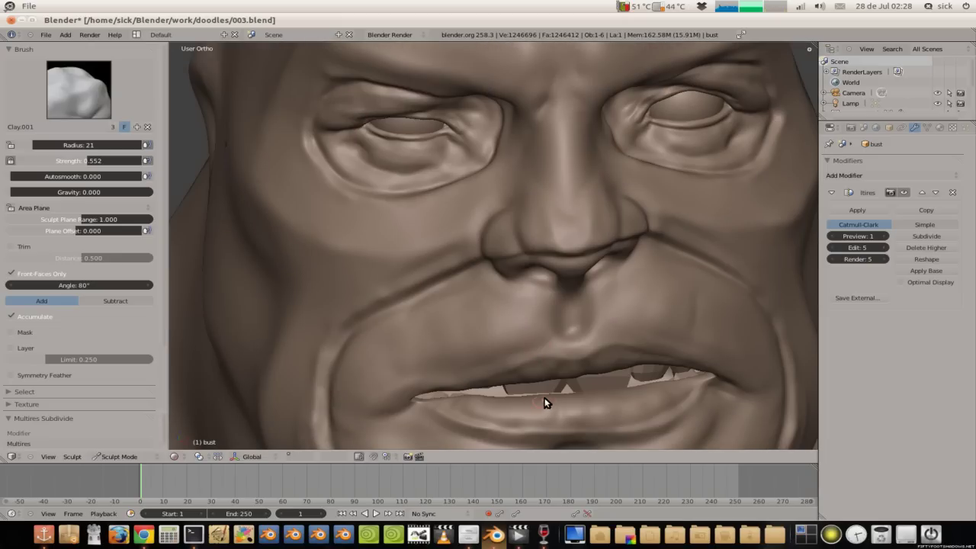
mouse_move(518, 364)
middle_mouse_down("shift")
mouse_move(462, 255)
mouse_move(497, 331)
middle_mouse_up("shift")
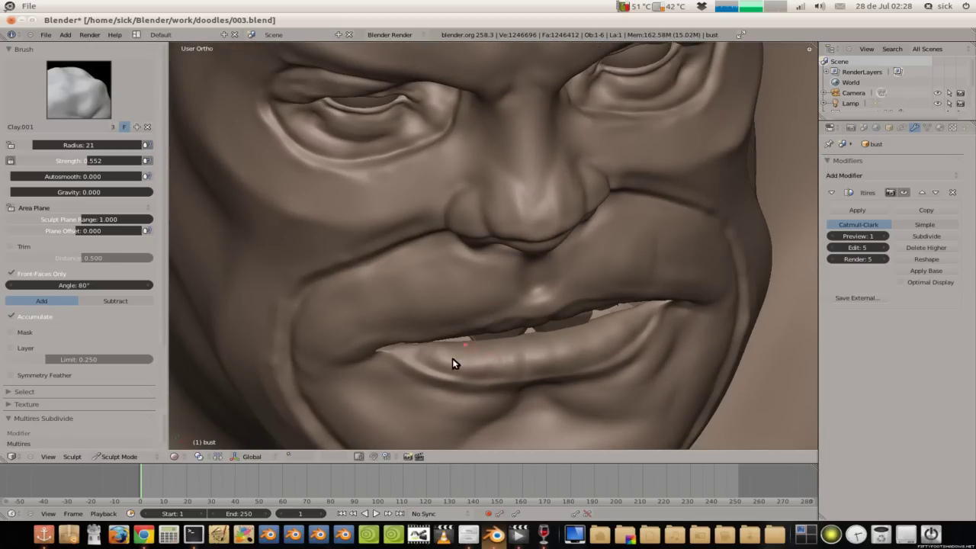
left_click_drag(401, 349, 618, 339)
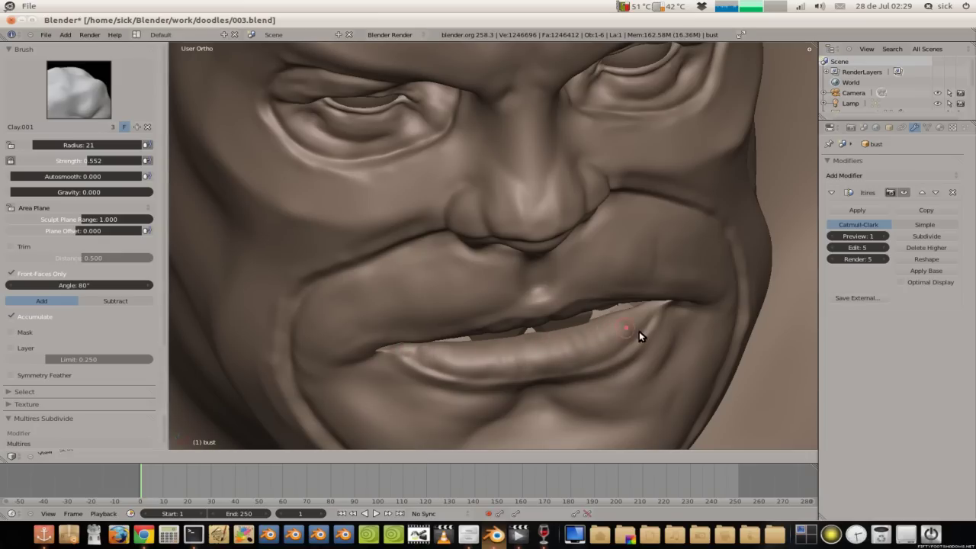
scroll(537, 254, "down", 2)
mouse_move(537, 249)
middle_mouse_down()
mouse_move(492, 226)
mouse_move(453, 281)
middle_mouse_up()
left_click_drag(443, 304, 424, 309)
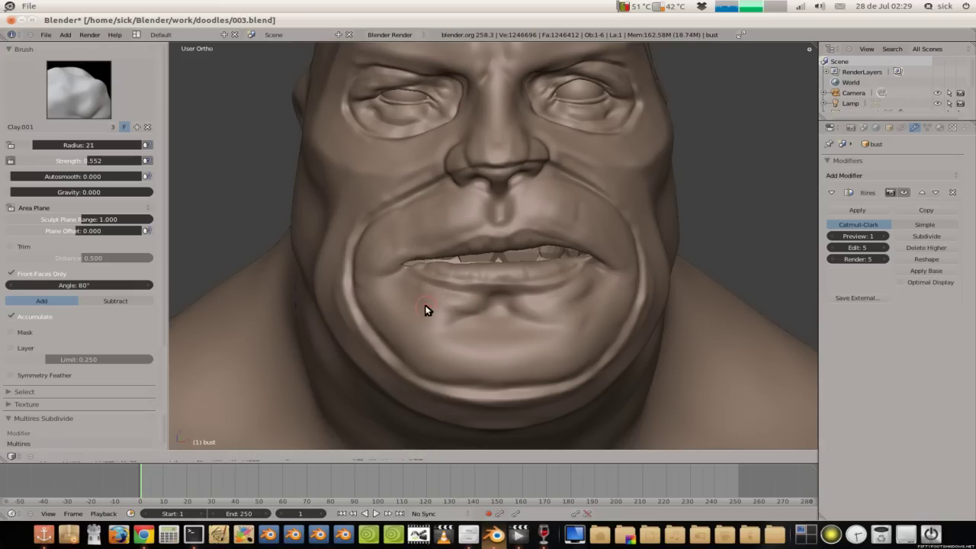
key("s")
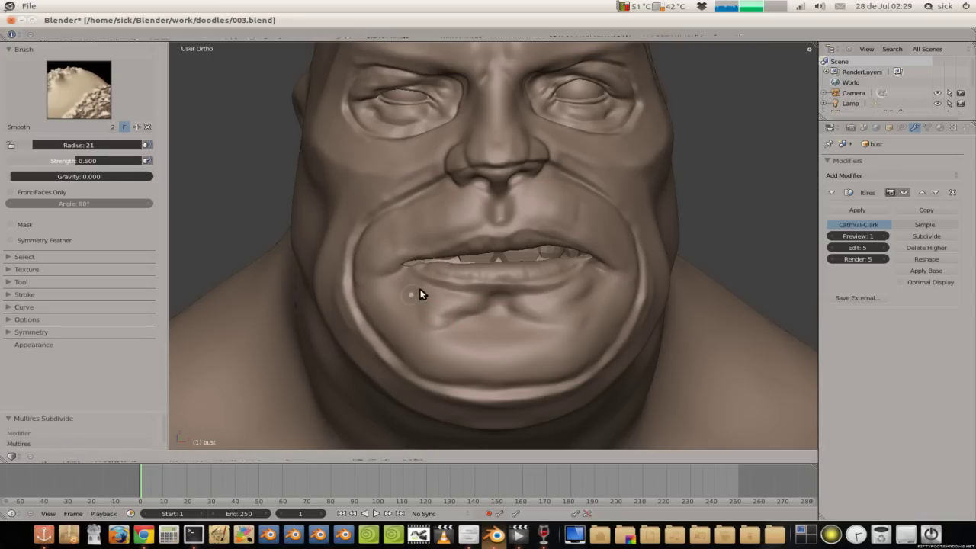
key("c")
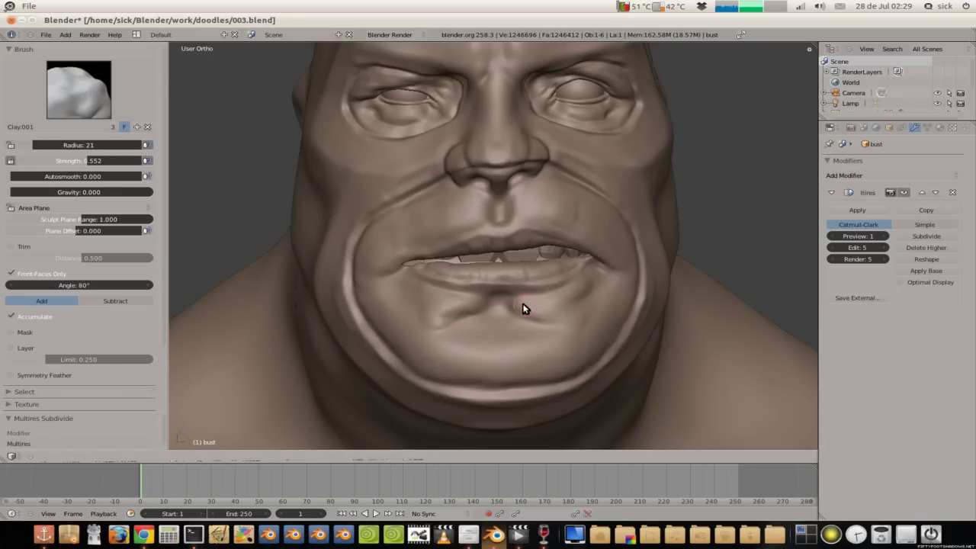
left_click_drag(592, 280, 577, 292)
scroll(484, 234, "down", 2)
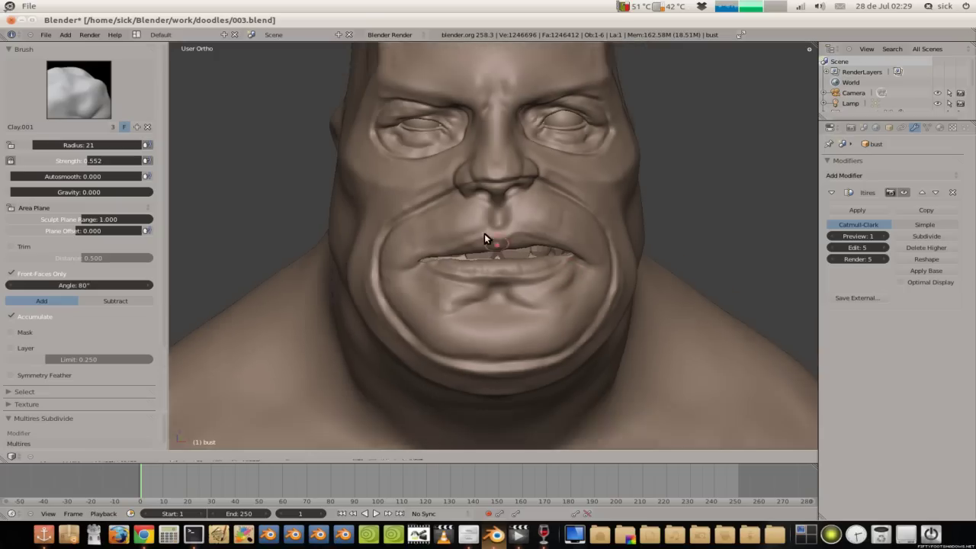
scroll(535, 221, "down", 2)
Step: Deepen and reshape the crease at the left corner of the mouth
mouse_move(445, 199)
middle_mouse_down()
mouse_move(468, 219)
mouse_move(449, 156)
mouse_move(475, 209)
middle_mouse_up()
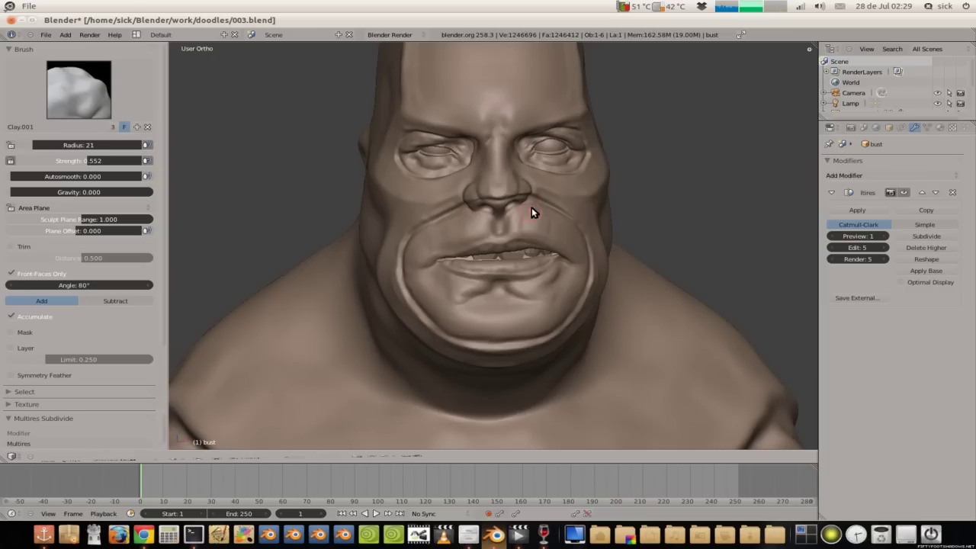
middle_click_drag(464, 196, 501, 202)
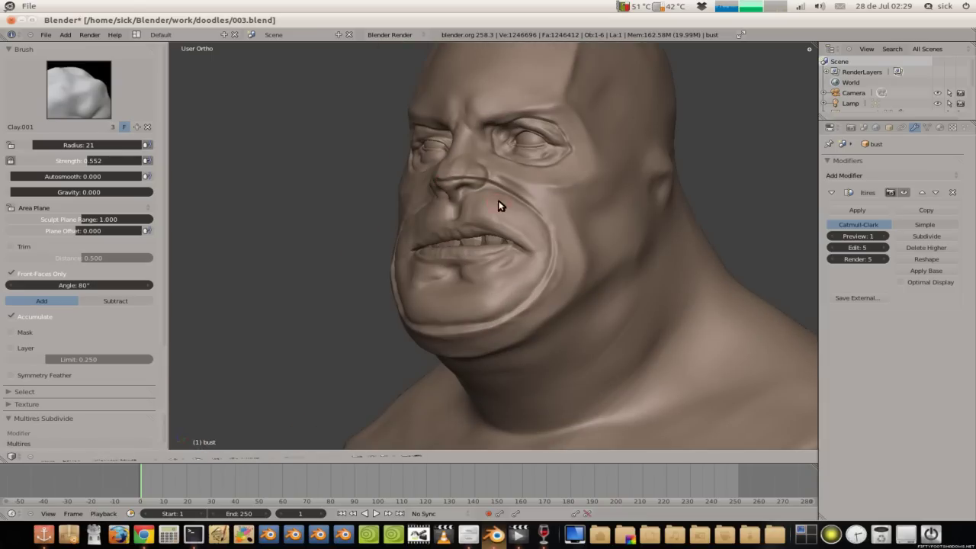
left_click_drag(511, 224, 522, 239)
middle_click_drag(500, 211, 556, 188)
left_click_drag(429, 204, 431, 232)
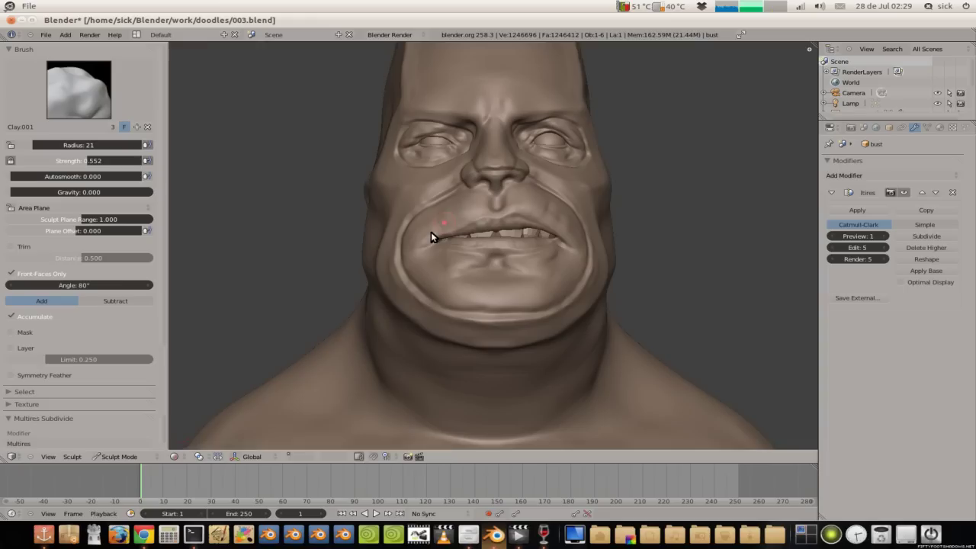
middle_click_drag(408, 200, 454, 225)
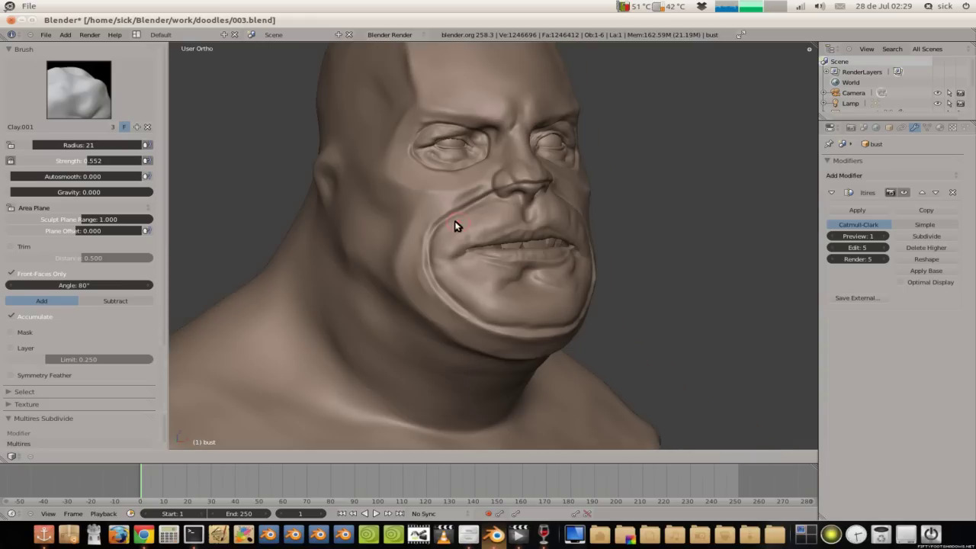
left_click_drag(463, 256, 443, 263)
middle_click_drag(435, 187, 363, 181)
mouse_move(427, 196)
middle_mouse_down()
mouse_move(473, 234)
mouse_move(424, 165)
mouse_move(402, 229)
middle_mouse_up()
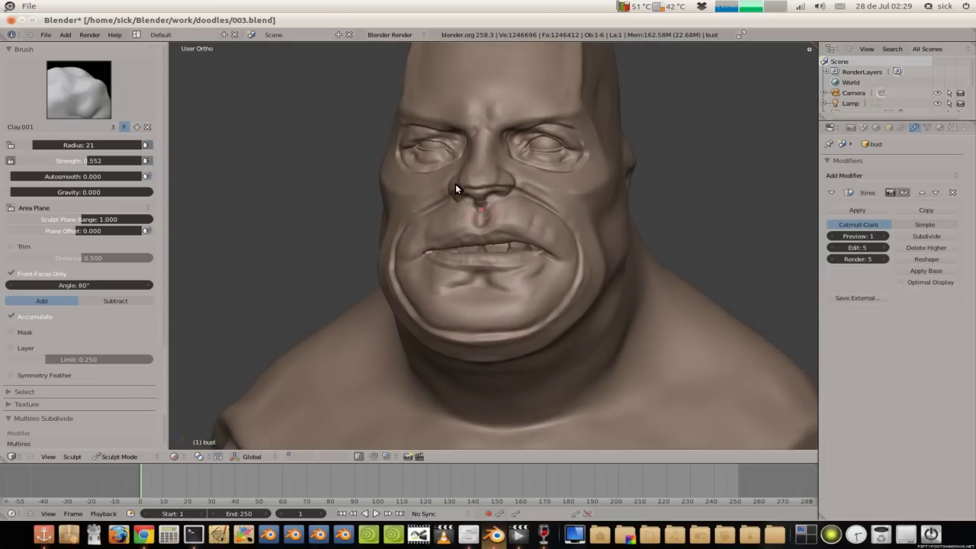
scroll(455, 183, "down", 3)
Step: Fill and soften the crease across the bust's chest with Clay.001
mouse_move(455, 184)
middle_mouse_down()
mouse_move(481, 224)
mouse_move(531, 161)
middle_mouse_up()
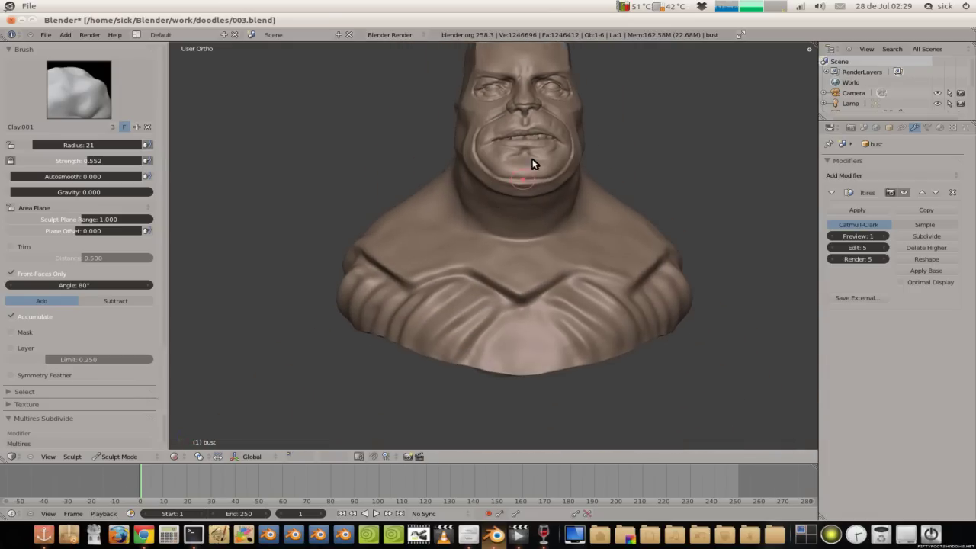
scroll(510, 244, "up", 2)
scroll(557, 225, "up", 2)
mouse_move(624, 264)
left_mouse_down()
mouse_move(523, 211)
mouse_move(435, 218)
mouse_move(366, 240)
mouse_move(339, 210)
mouse_move(649, 257)
left_mouse_up()
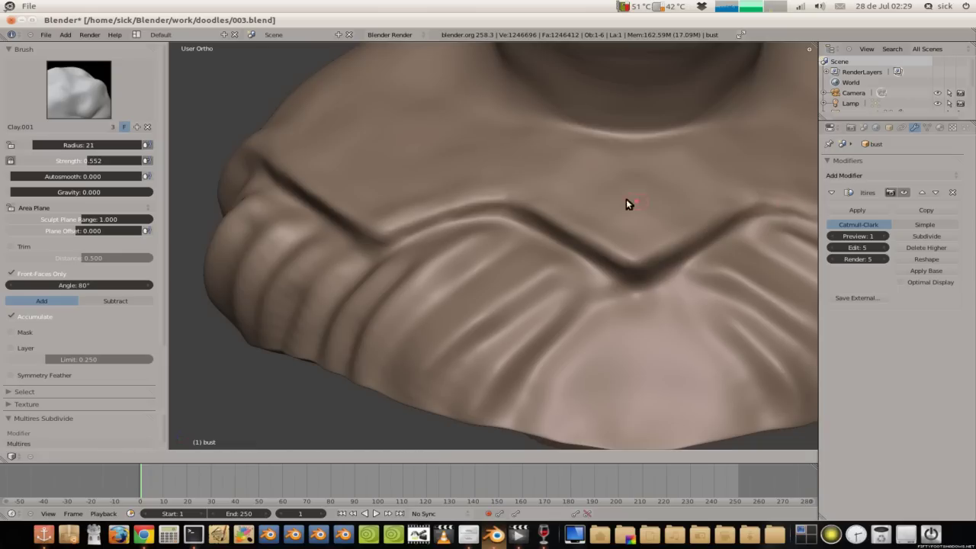
middle_click_drag(625, 203, 566, 193)
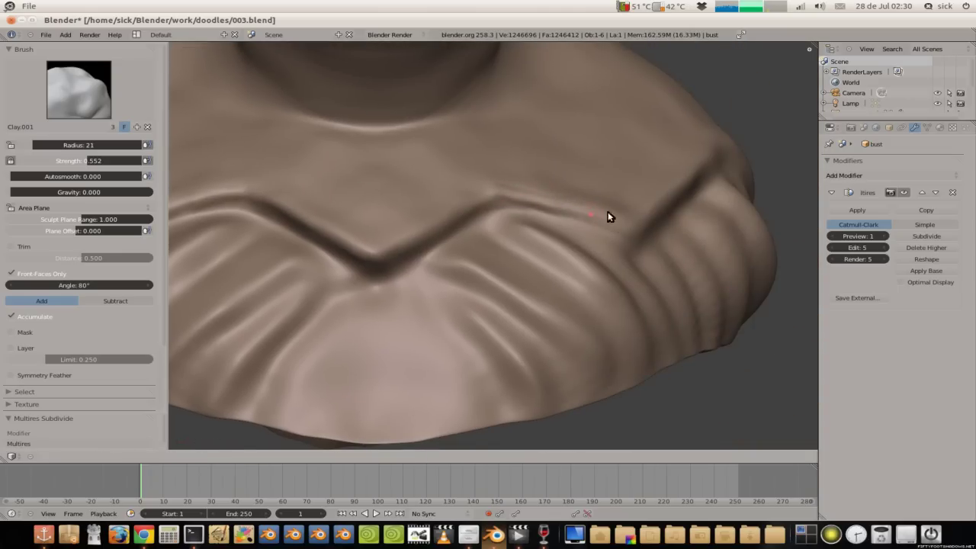
scroll(495, 177, "down", 5)
mouse_move(475, 175)
middle_mouse_down()
mouse_move(504, 177)
mouse_move(280, 147)
middle_mouse_up()
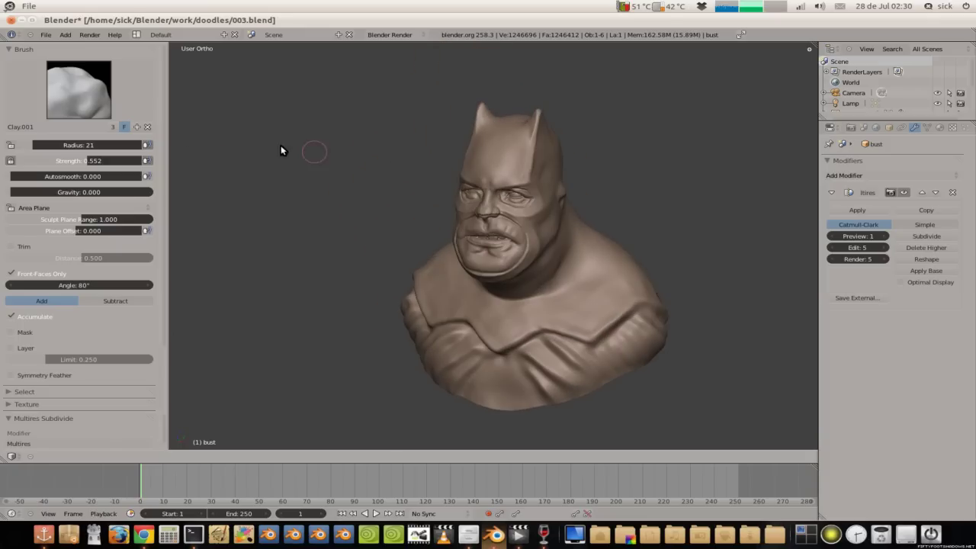
Step: Switch to the Scrape/Peaks brush at radius 44 and scrape the left shoulder
left_click(99, 102)
left_click(356, 213)
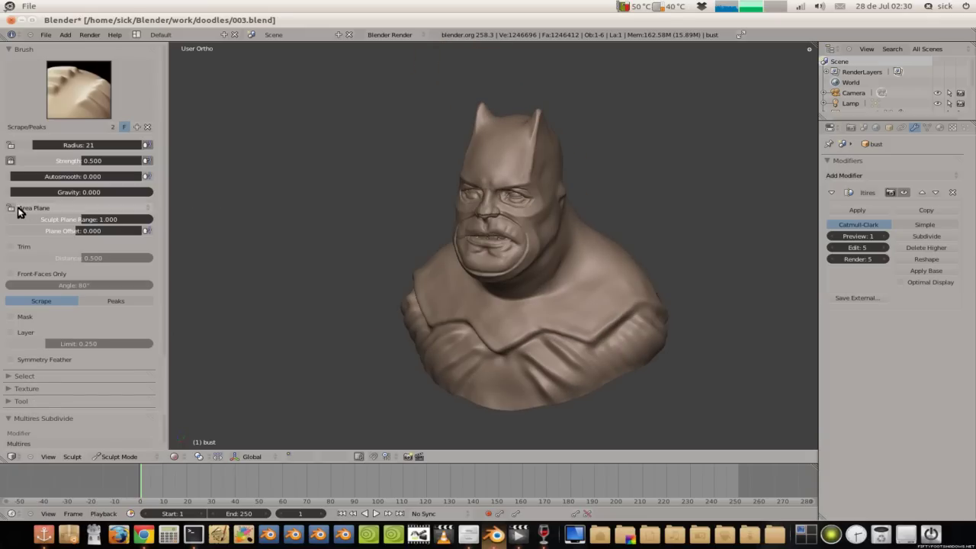
left_click_drag(83, 147, 94, 147)
middle_click_drag(466, 276, 483, 307)
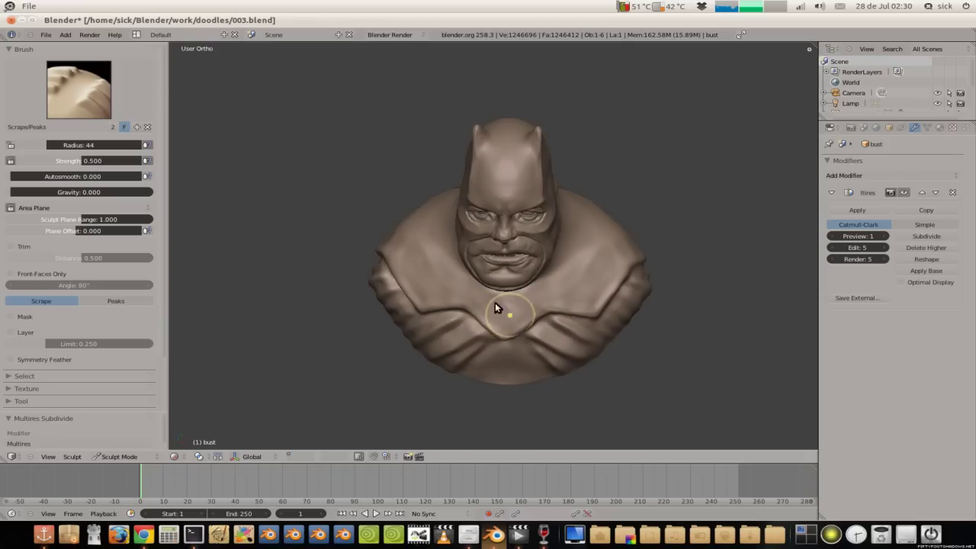
middle_click_drag(460, 258, 468, 307)
left_click_drag(412, 295, 466, 271)
middle_click_drag(467, 271, 508, 289)
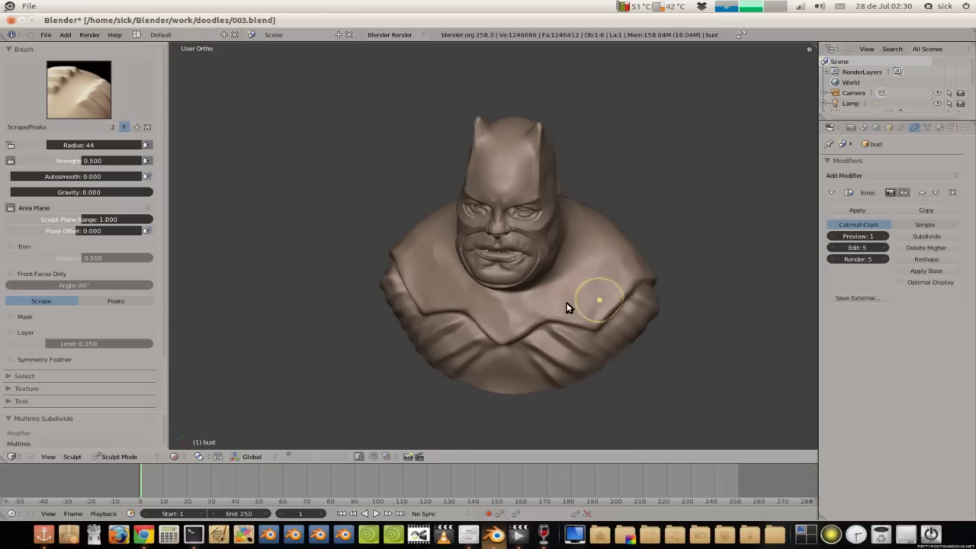
Step: Scrape across the chest from a view looking down on the face and chest
middle_click_drag(575, 282, 577, 179)
scroll(571, 261, "up", 2)
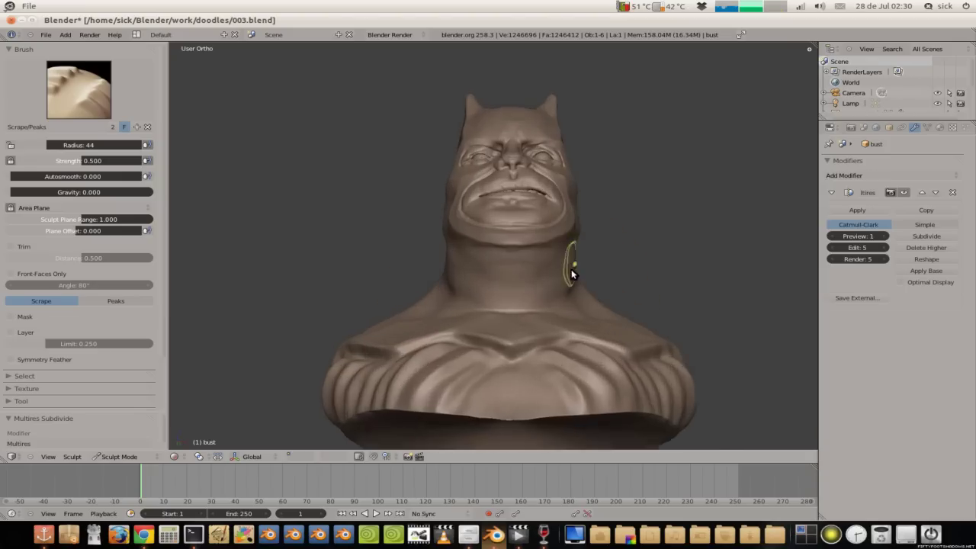
middle_click_drag(571, 262, 516, 425)
scroll(516, 424, "up", 2)
middle_click_drag(512, 338, 512, 393)
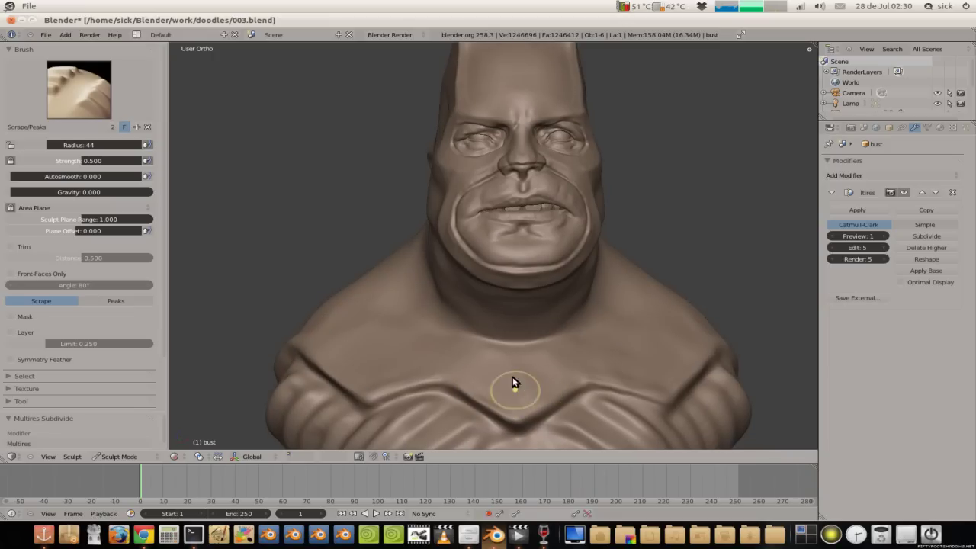
mouse_move(576, 365)
left_mouse_down()
mouse_move(661, 384)
mouse_move(600, 344)
left_mouse_up()
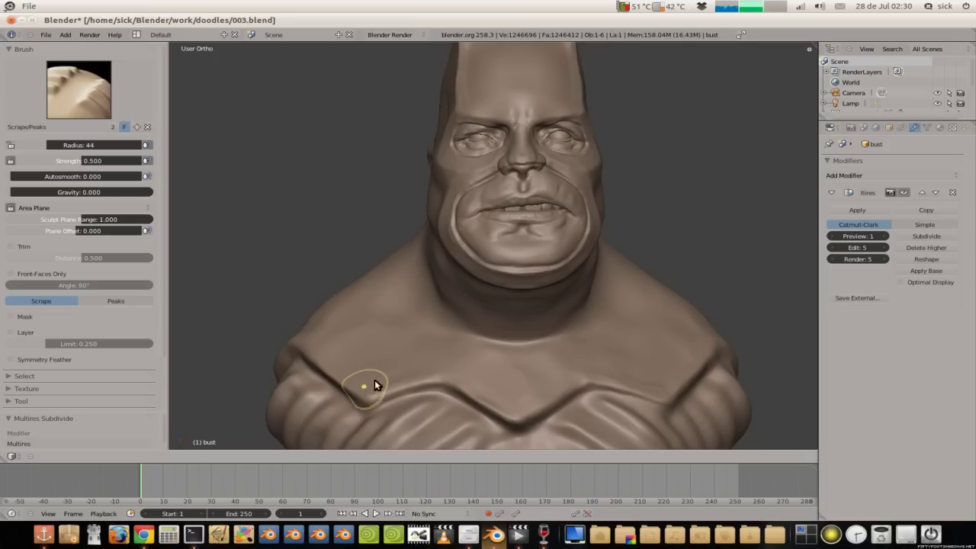
scroll(412, 318, "down", 4)
middle_click_drag(365, 265, 426, 300)
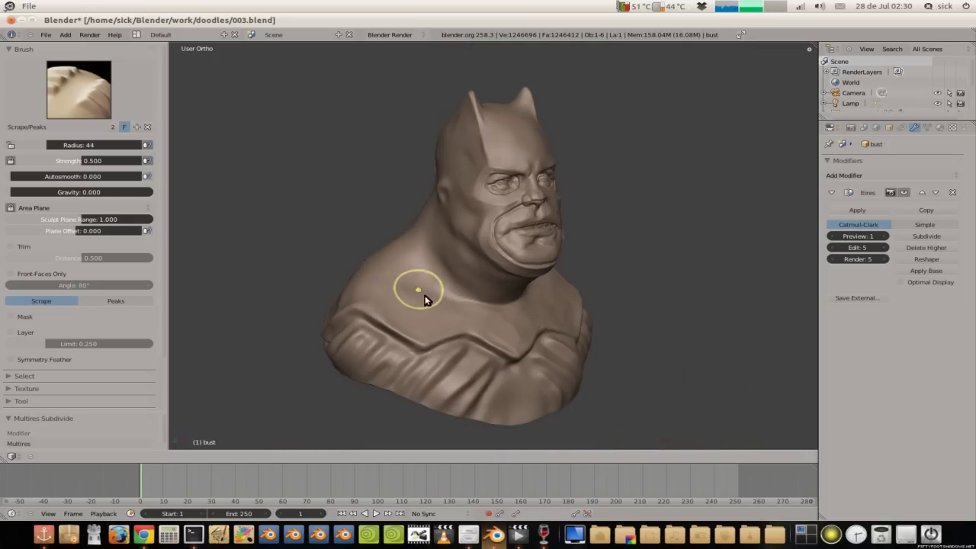
scroll(424, 299, "up", 2)
mouse_move(451, 366)
middle_mouse_down()
mouse_move(473, 246)
mouse_move(462, 305)
middle_mouse_up()
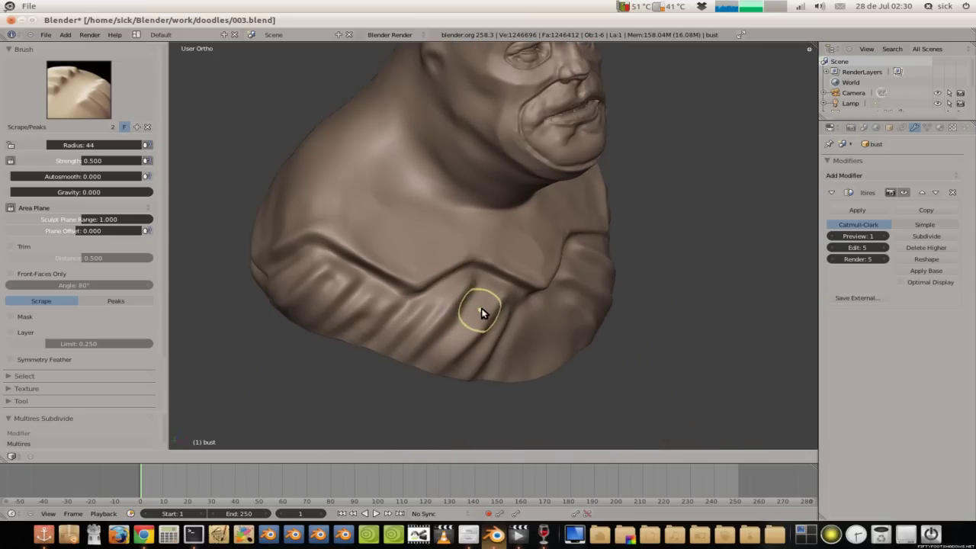
Step: Shrink the Scrape/Peaks brush radius to 30
key("f")
left_click(529, 329)
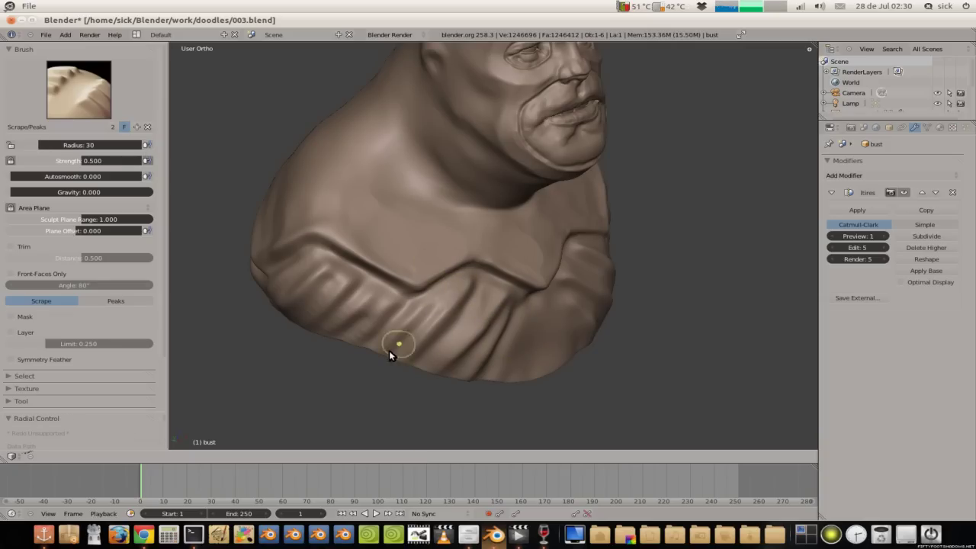
middle_click_drag(389, 349, 427, 286)
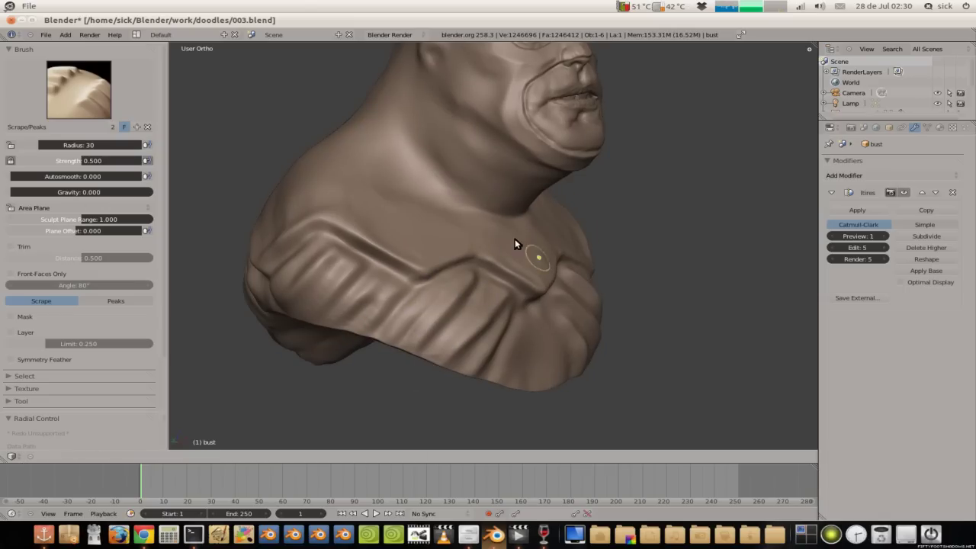
mouse_move(448, 196)
middle_mouse_down()
mouse_move(435, 152)
mouse_move(450, 169)
middle_mouse_up()
mouse_move(532, 213)
middle_mouse_down()
mouse_move(392, 211)
mouse_move(501, 201)
mouse_move(597, 245)
mouse_move(456, 212)
middle_mouse_up()
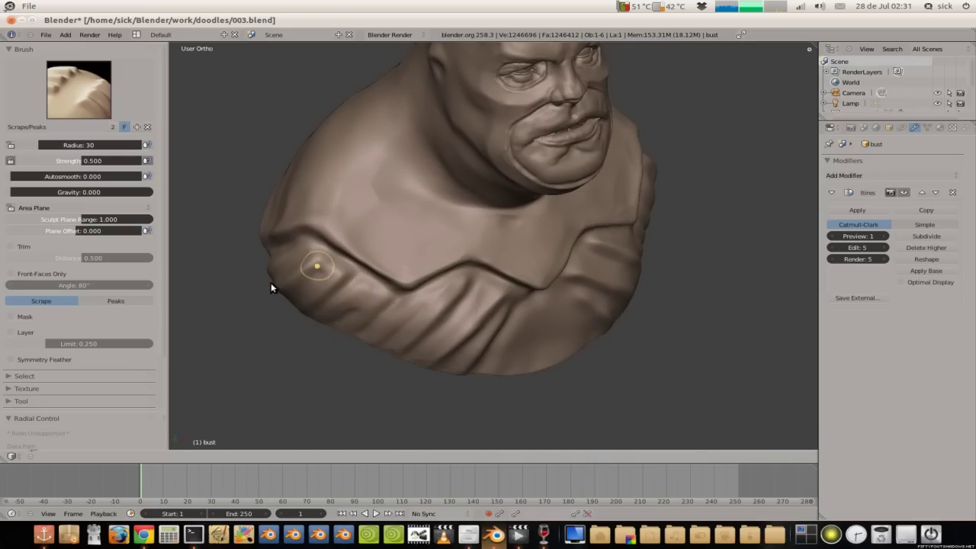
Step: Scrape the left part of the ridge running above the chest folds
mouse_move(295, 241)
middle_mouse_down()
mouse_move(290, 279)
mouse_move(312, 282)
mouse_move(351, 256)
middle_mouse_up()
mouse_move(420, 314)
middle_mouse_down()
mouse_move(353, 272)
mouse_move(366, 267)
middle_mouse_up()
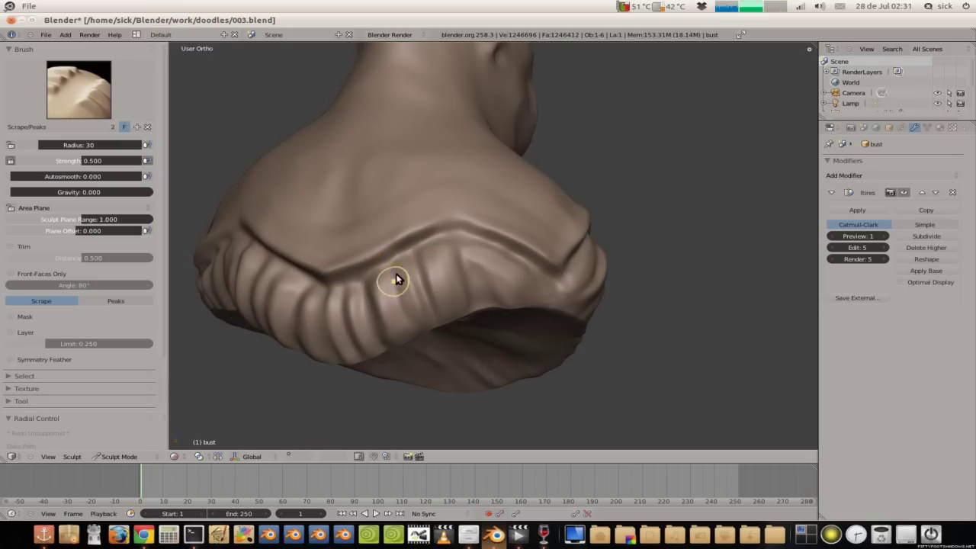
middle_click_drag(385, 305, 475, 281)
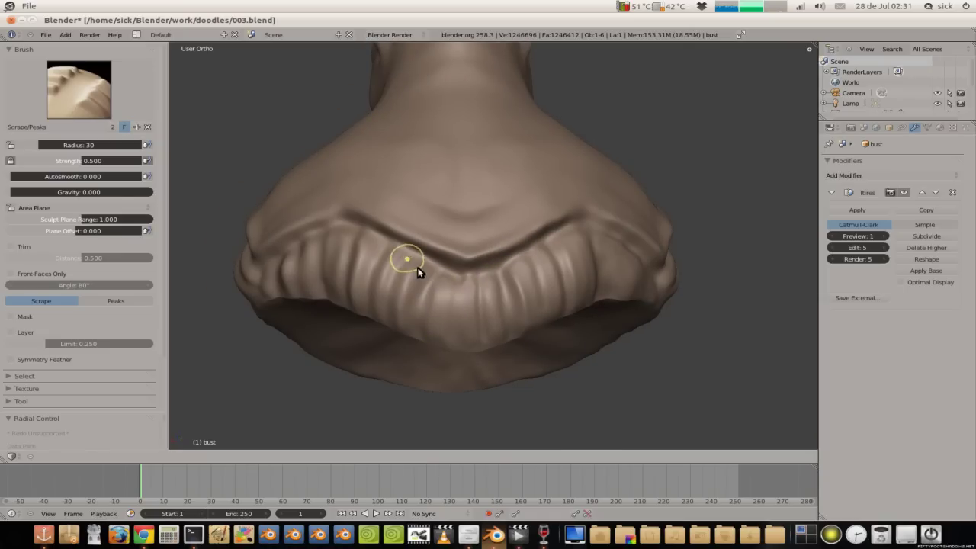
middle_click_drag(418, 270, 449, 290)
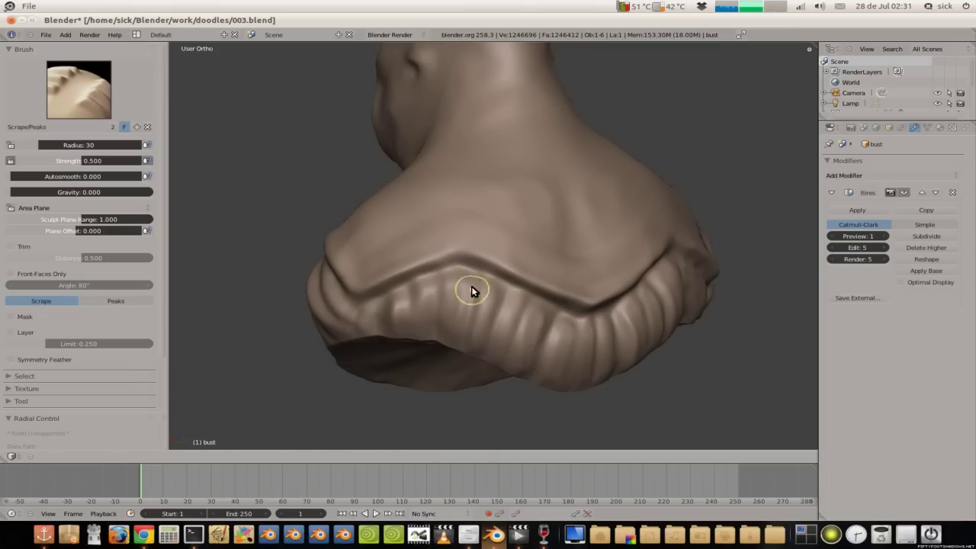
mouse_move(442, 305)
left_mouse_down()
mouse_move(422, 285)
mouse_move(379, 307)
left_mouse_up()
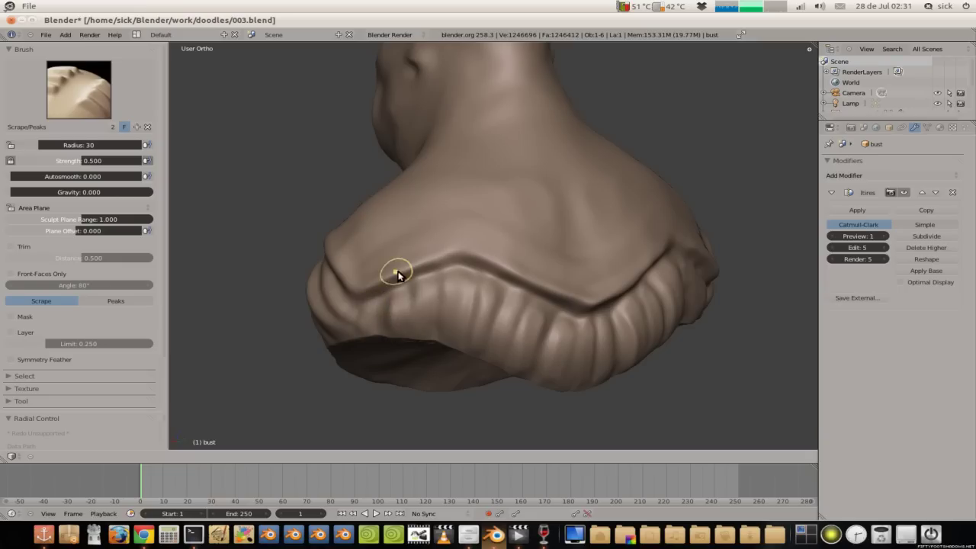
middle_click_drag(398, 275, 410, 271)
Step: Scrape over and reshape the ridged chest folds
middle_click_drag(483, 261, 509, 282)
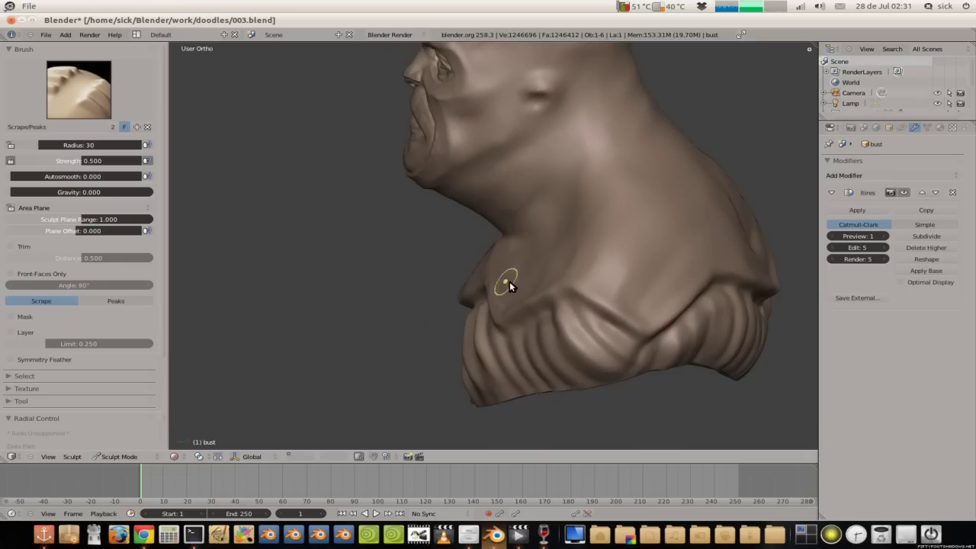
left_click_drag(566, 316, 568, 324)
mouse_move(602, 374)
middle_mouse_down()
mouse_move(615, 294)
mouse_move(636, 269)
middle_mouse_up()
left_click_drag(653, 277, 602, 288)
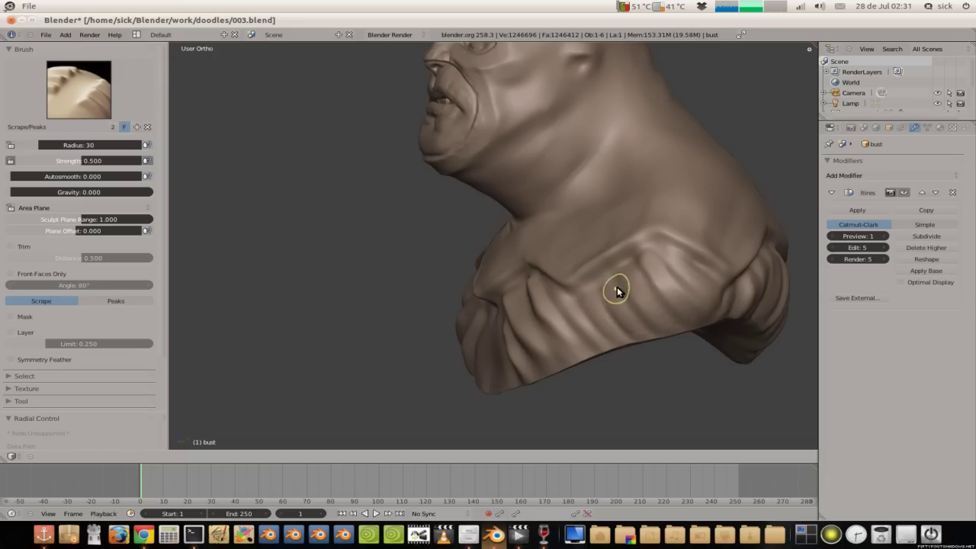
middle_click_drag(613, 289, 683, 362)
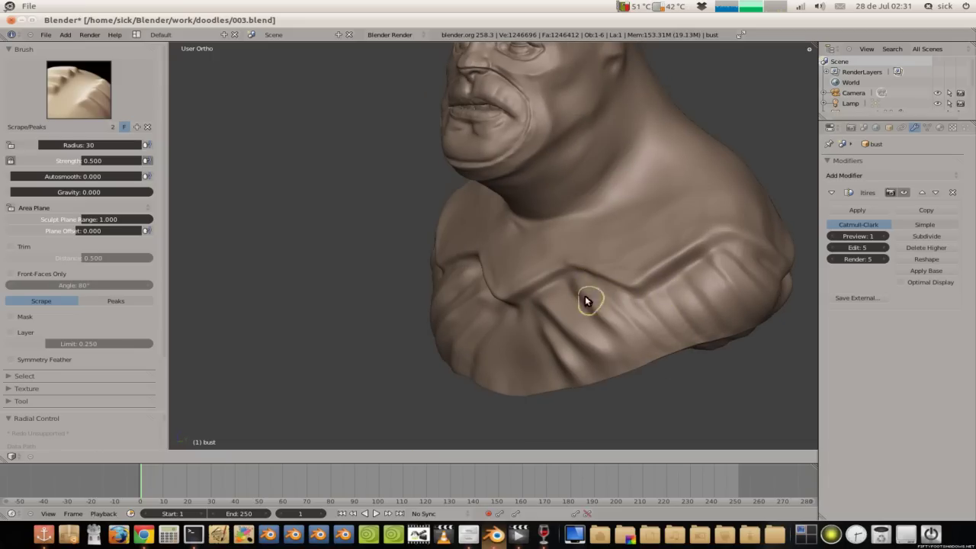
mouse_move(550, 299)
middle_mouse_down()
mouse_move(599, 327)
mouse_move(649, 319)
mouse_move(577, 320)
middle_mouse_up()
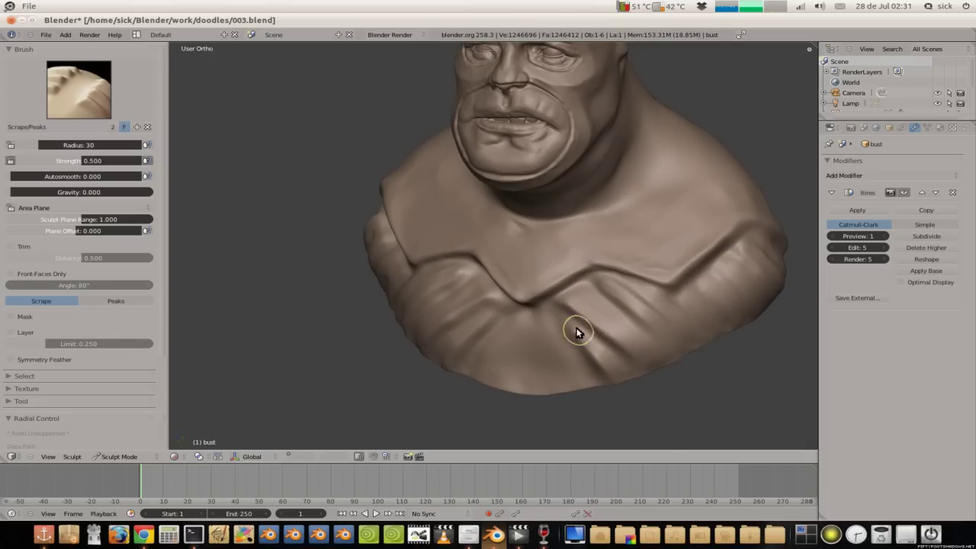
middle_click_drag(467, 284, 507, 303)
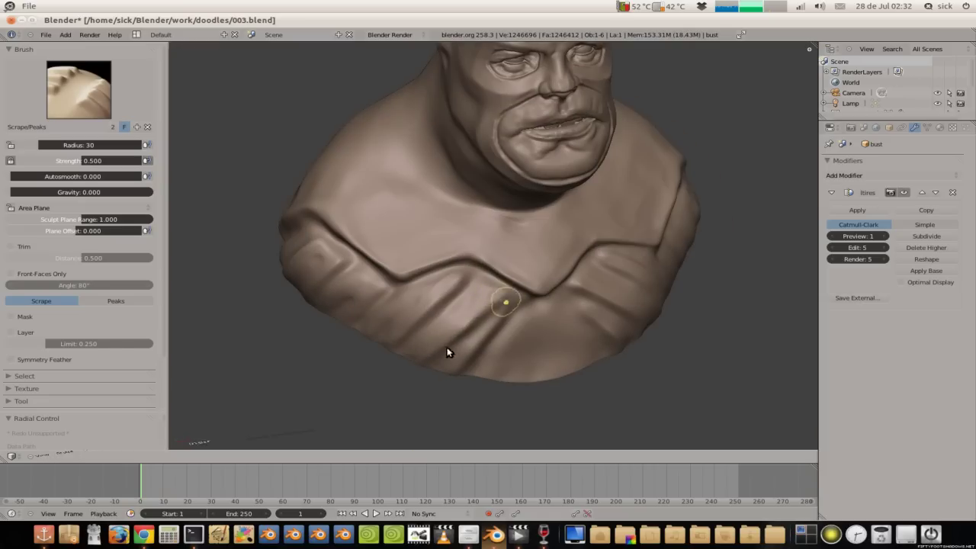
Step: Deepen the crease beneath the neck, working the chest just below it
left_click_drag(490, 291, 443, 375)
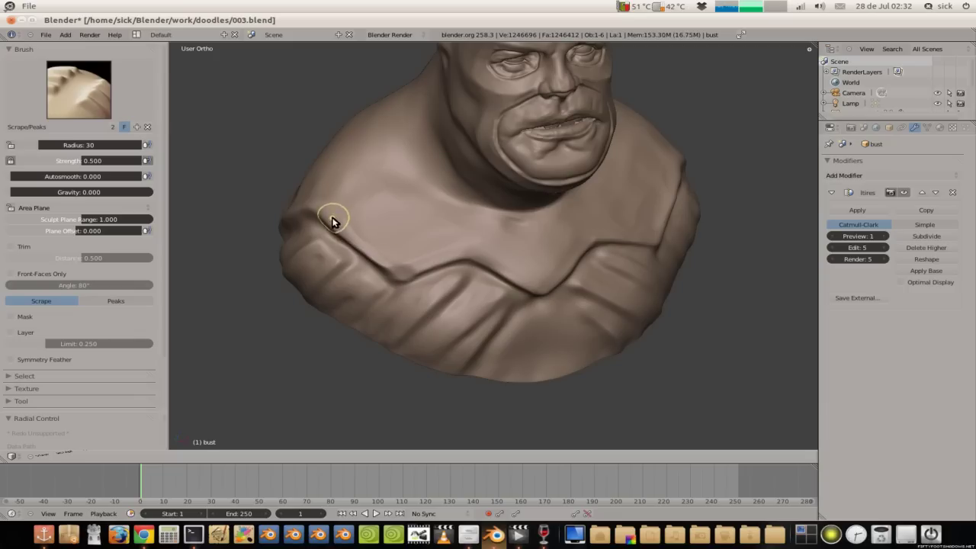
middle_click_drag(361, 232, 303, 176)
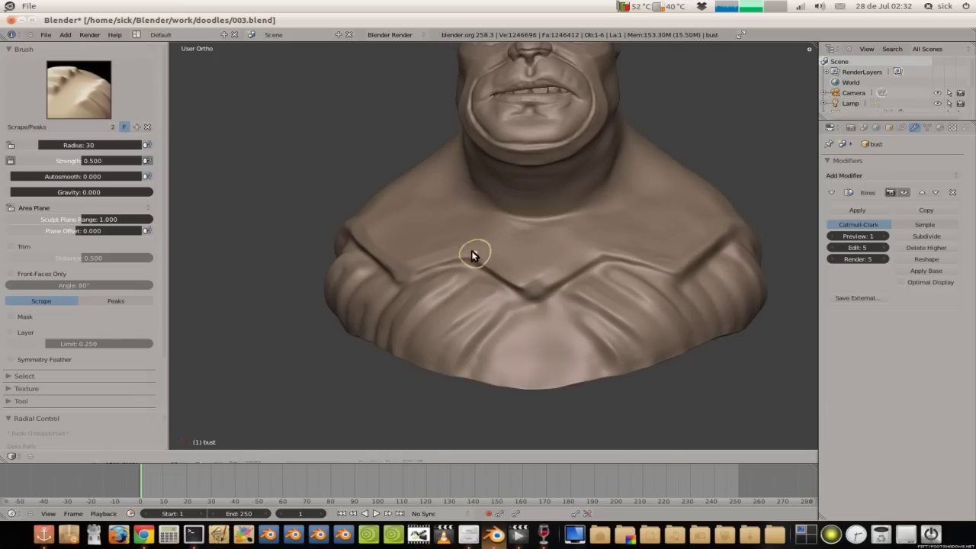
middle_click_drag(496, 233, 399, 221)
middle_click_drag(474, 214, 497, 221)
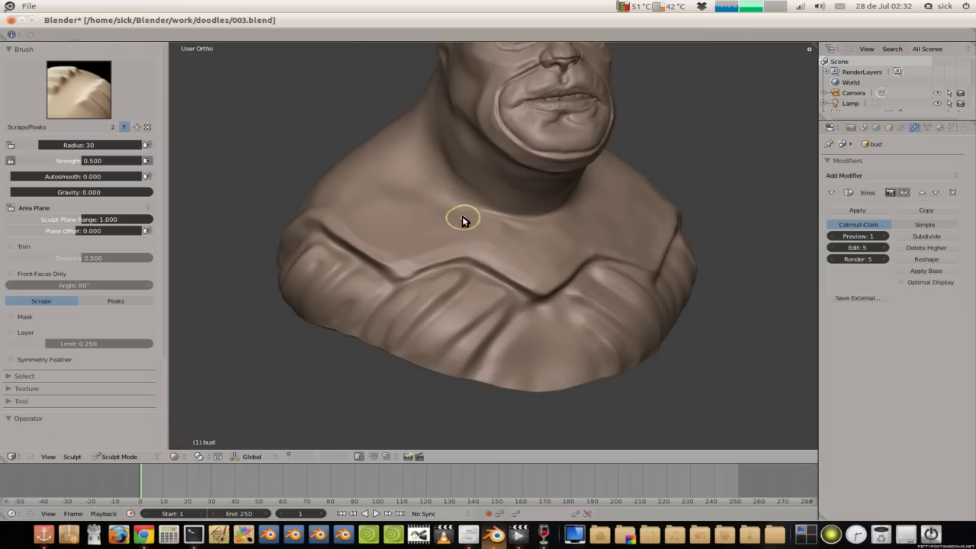
mouse_move(444, 209)
middle_mouse_down()
mouse_move(490, 213)
mouse_move(448, 243)
mouse_move(346, 270)
mouse_move(344, 279)
mouse_move(385, 204)
mouse_move(435, 234)
middle_mouse_up()
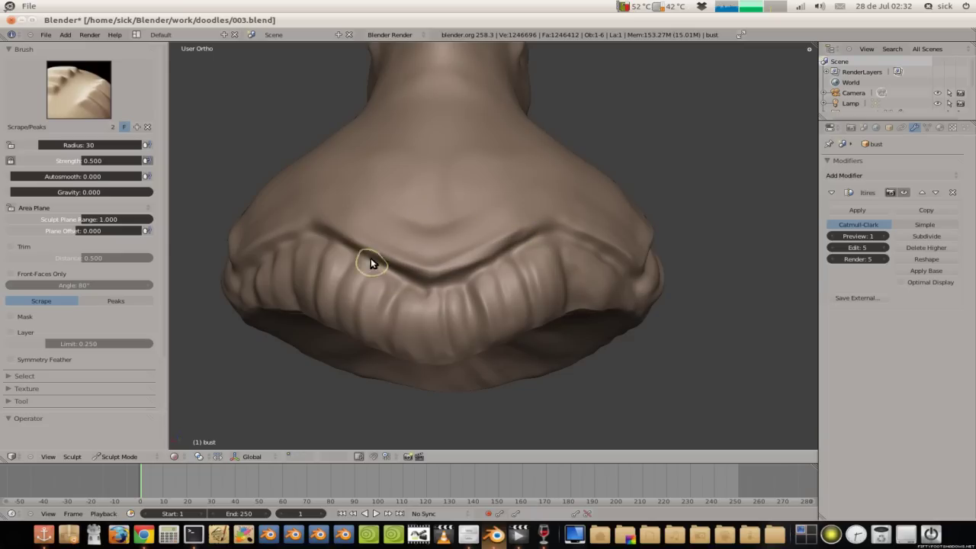
left_click_drag(403, 233, 501, 235)
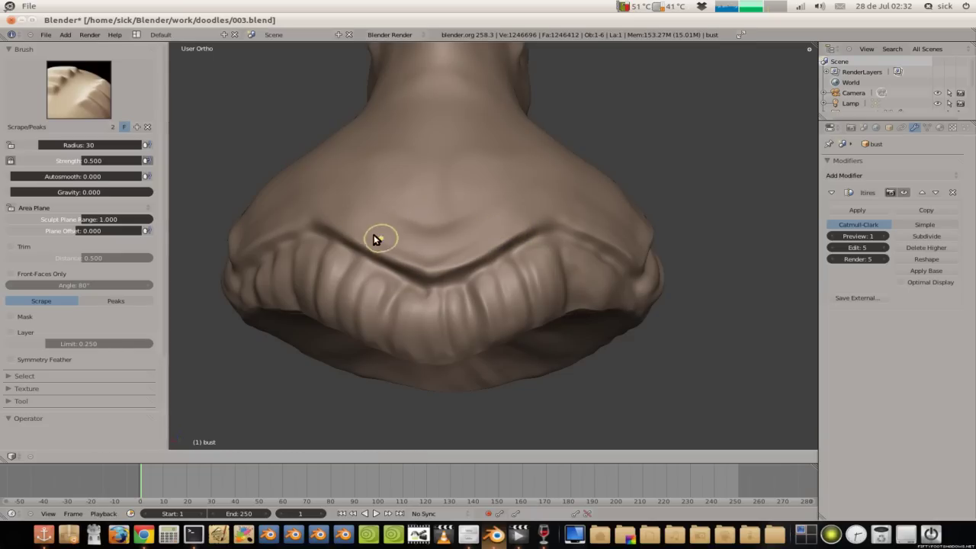
Step: Inspect the face from several profiles and scrape a stroke at the temple
mouse_move(404, 206)
middle_mouse_down()
mouse_move(355, 181)
mouse_move(463, 211)
mouse_move(492, 183)
mouse_move(486, 176)
middle_mouse_up()
scroll(486, 176, "up", 3)
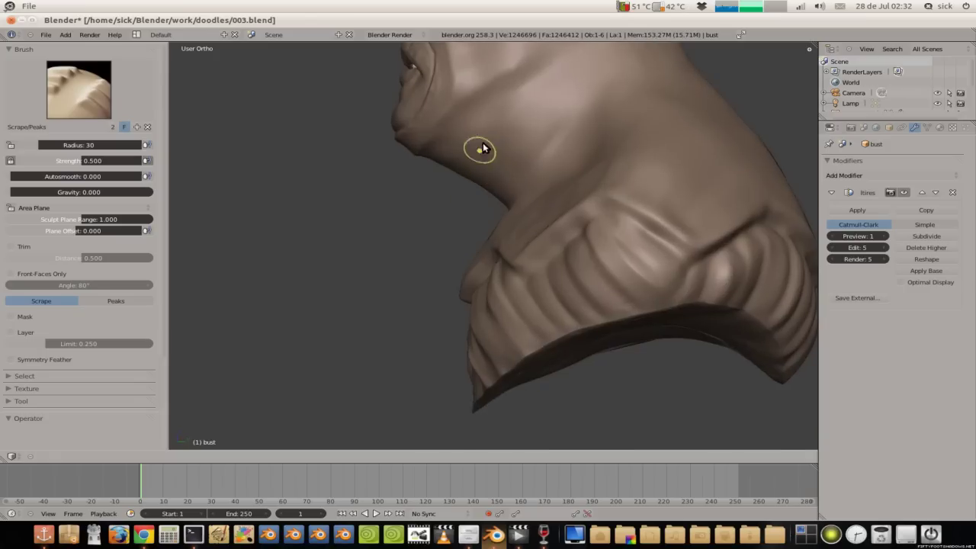
scroll(484, 148, "up", 2)
scroll(453, 357, "down", 2)
mouse_move(495, 293)
middle_mouse_down()
mouse_move(456, 292)
mouse_move(450, 279)
middle_mouse_up()
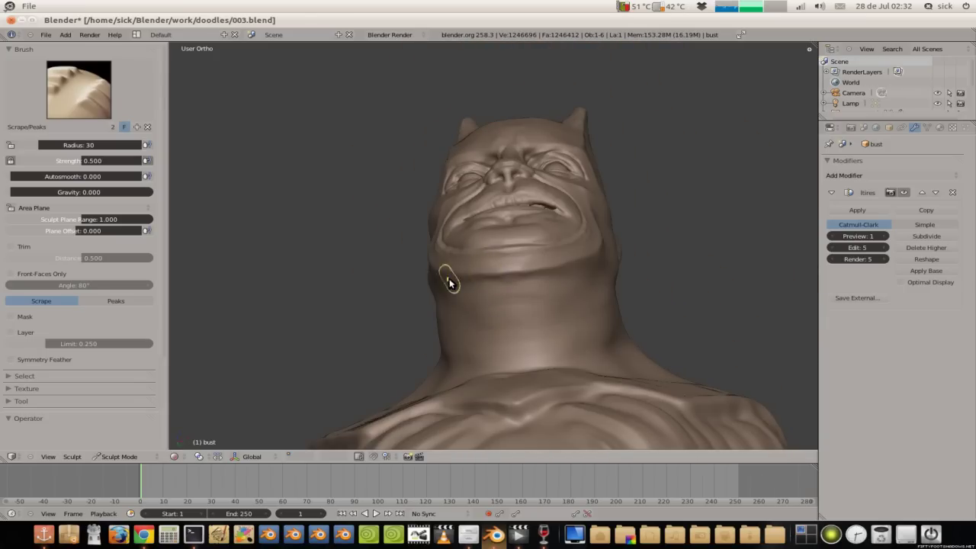
mouse_move(425, 242)
middle_mouse_down()
mouse_move(523, 277)
mouse_move(442, 344)
mouse_move(471, 297)
mouse_move(494, 284)
middle_mouse_up()
scroll(480, 271, "down", 1)
scroll(450, 257, "down", 1)
scroll(440, 283, "down", 1)
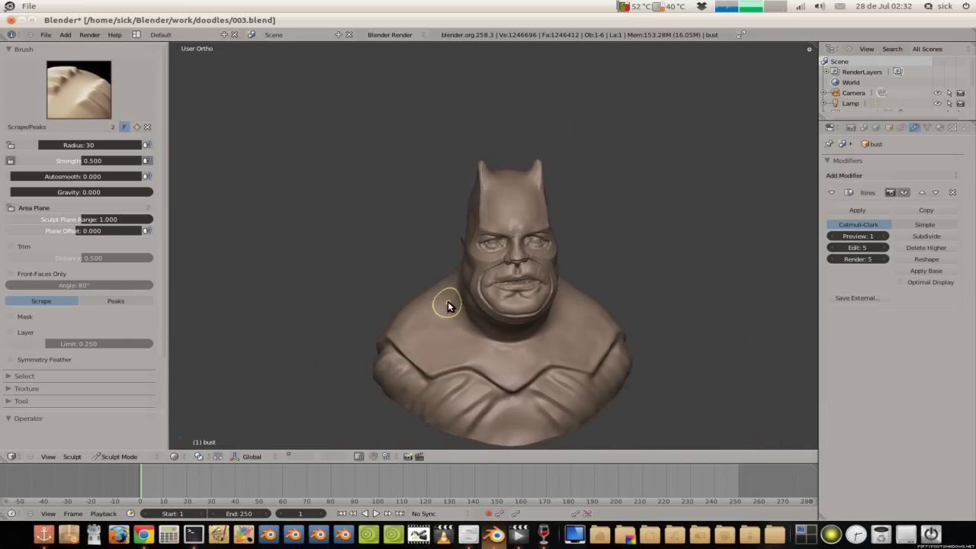
scroll(427, 284, "down", 1)
middle_click_drag(407, 264, 370, 247)
scroll(384, 252, "up", 3)
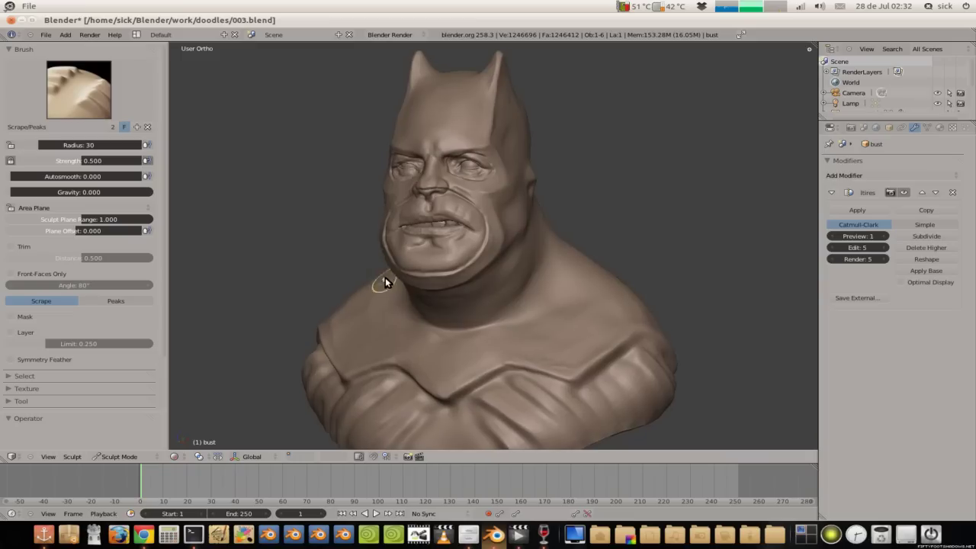
scroll(385, 279, "up", 2)
middle_click_drag(378, 291, 516, 193)
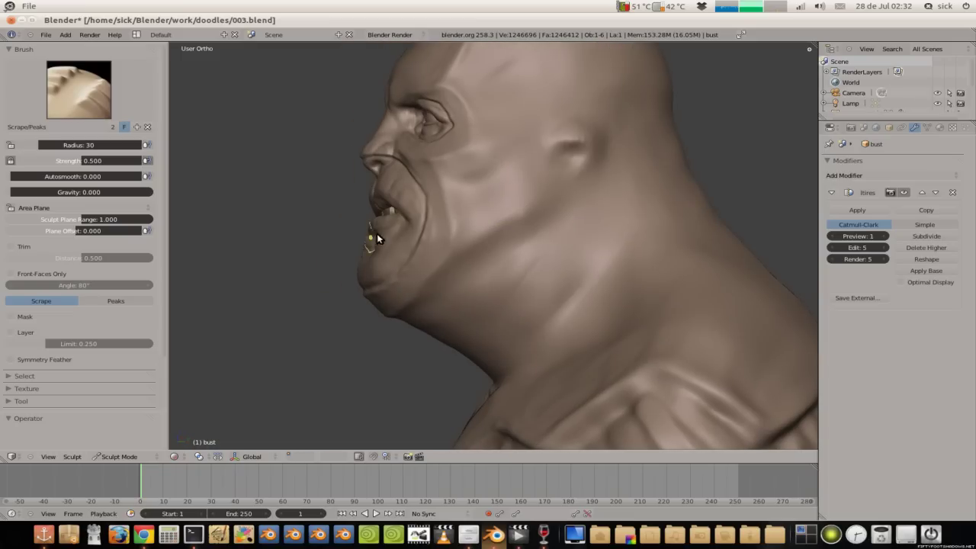
left_click_drag(577, 142, 586, 144)
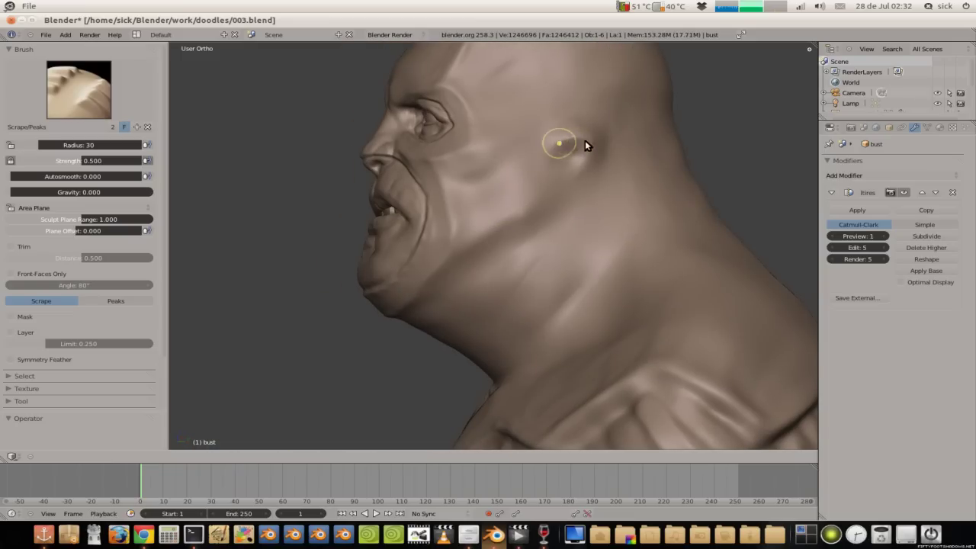
Step: Add a scrape stroke on the neck and review the bust from several angles
mouse_move(485, 139)
middle_mouse_down()
mouse_move(457, 240)
mouse_move(551, 148)
mouse_move(396, 150)
middle_mouse_up()
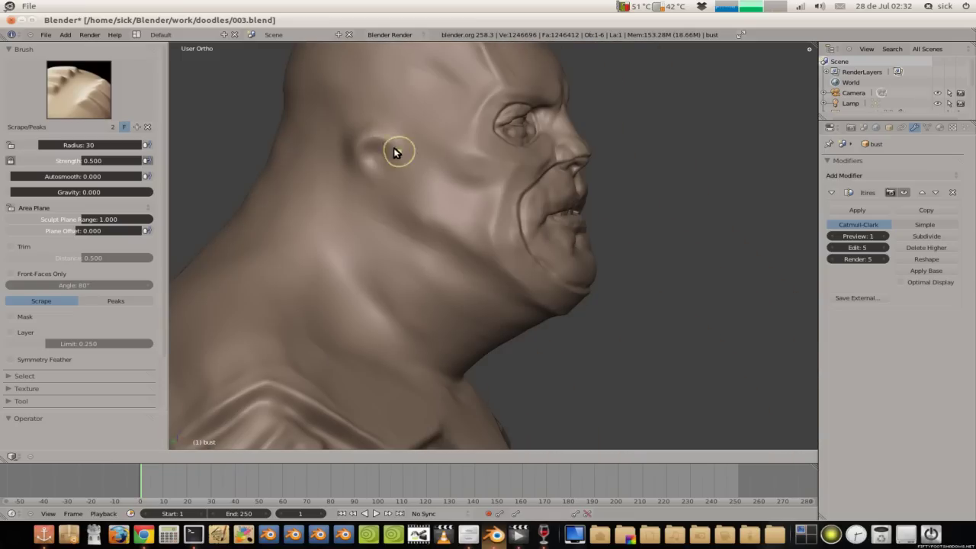
left_click_drag(364, 149, 379, 147)
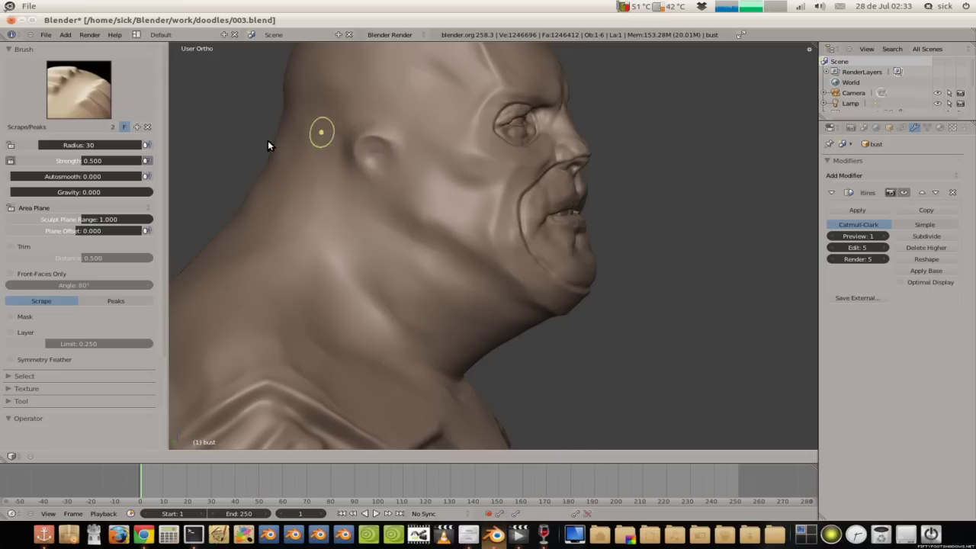
middle_click_drag(268, 140, 267, 140)
mouse_move(388, 152)
middle_mouse_down()
mouse_move(396, 159)
mouse_move(436, 135)
middle_mouse_up()
mouse_move(381, 175)
middle_mouse_down()
mouse_move(216, 157)
mouse_move(447, 124)
middle_mouse_up()
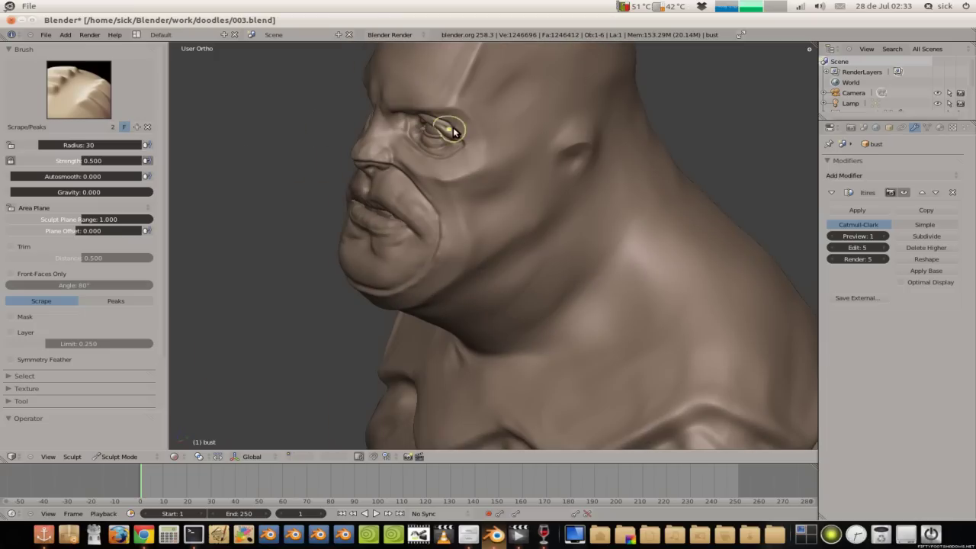
mouse_move(483, 159)
middle_mouse_down()
mouse_move(556, 144)
mouse_move(510, 190)
middle_mouse_up()
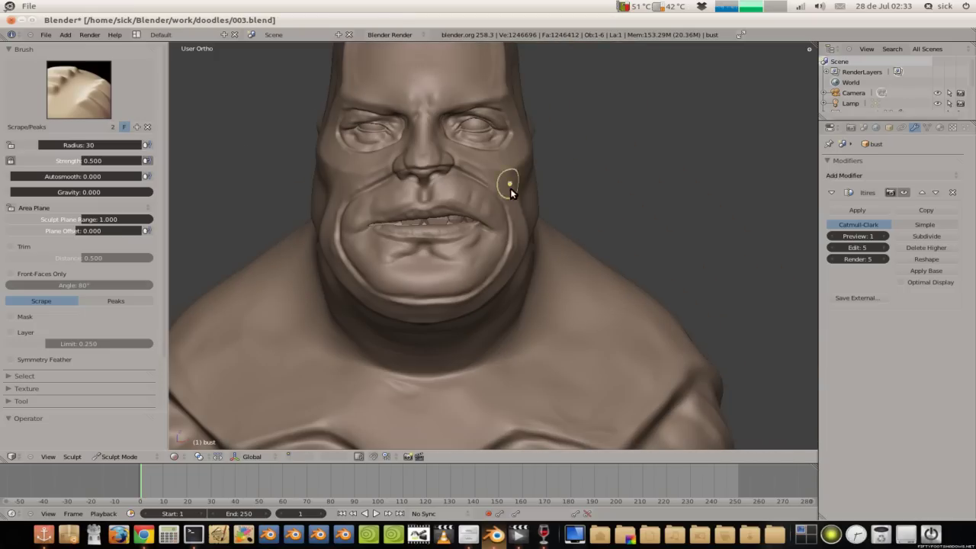
scroll(487, 189, "down", 3)
mouse_move(448, 183)
middle_mouse_down()
mouse_move(487, 159)
mouse_move(427, 138)
middle_mouse_up()
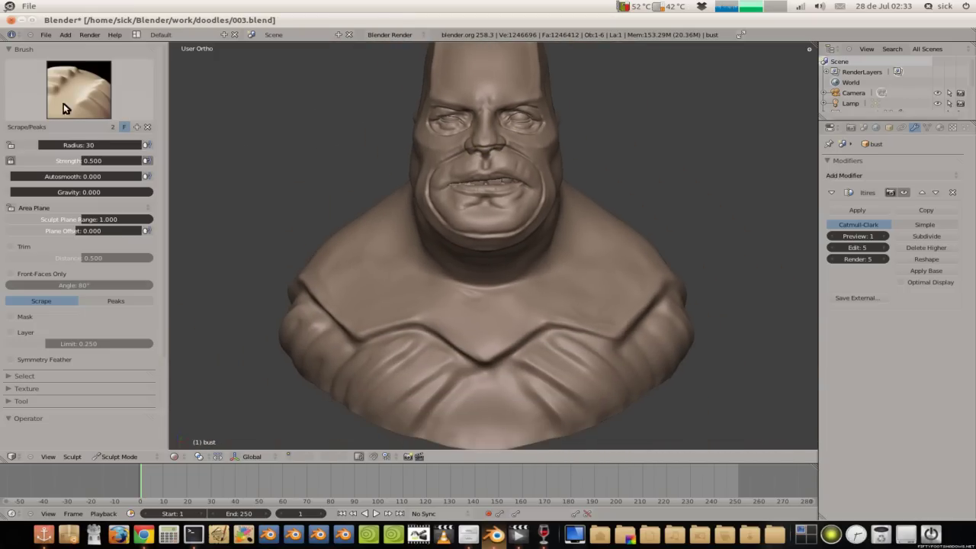
left_click(84, 90)
Step: Switch to the Crease brush at radius 26 and crease below the lower lip and chin
left_click(240, 153)
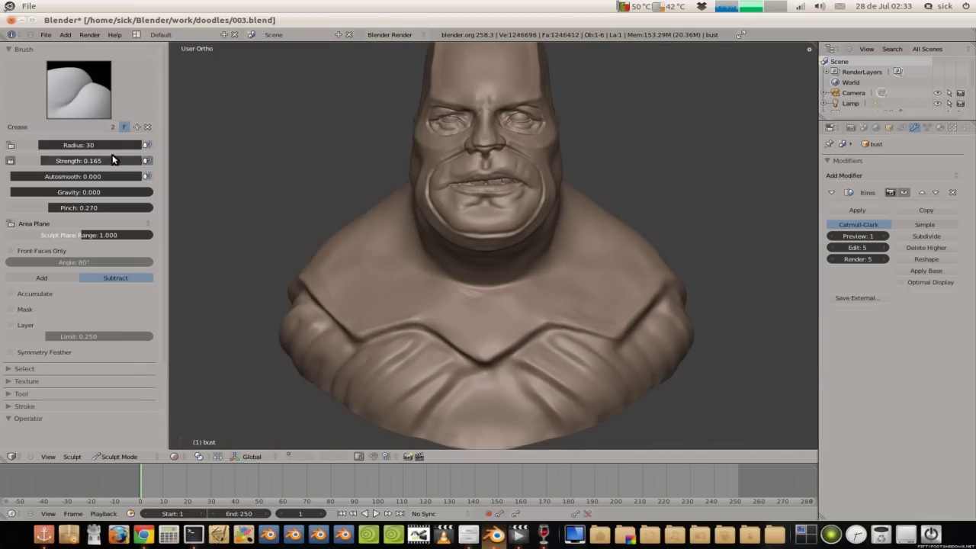
left_click_drag(82, 140, 74, 141)
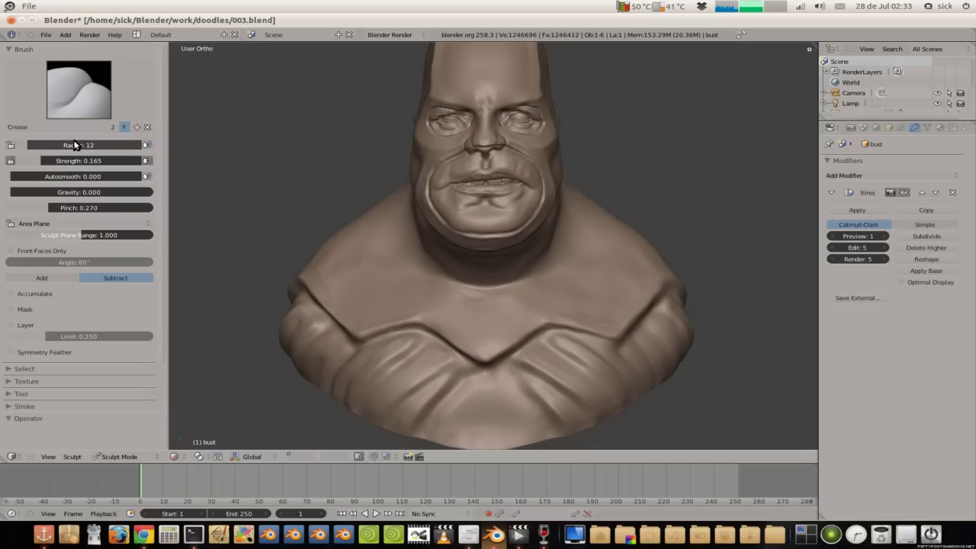
scroll(427, 160, "up", 2)
scroll(446, 203, "up", 2)
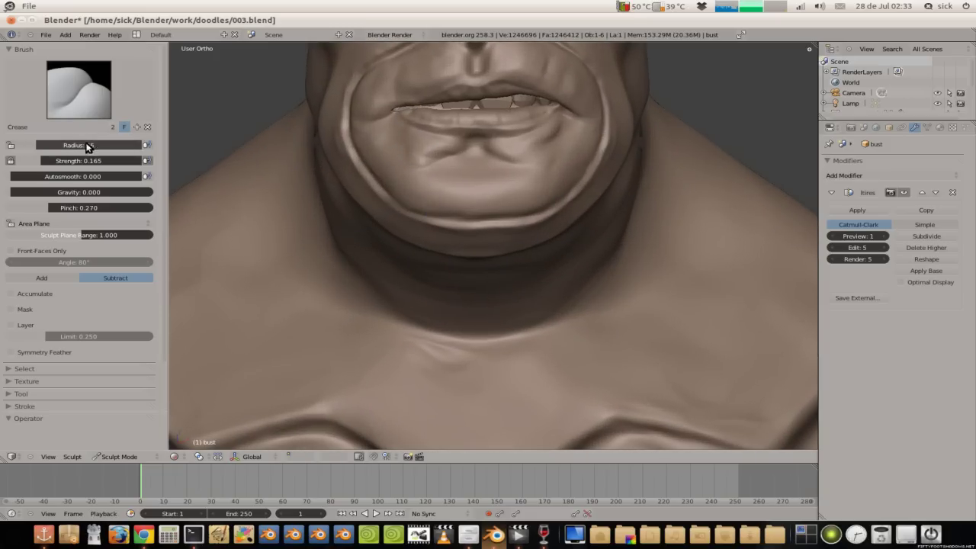
middle_click_drag(431, 144, 458, 257, "shift")
left_click_drag(457, 270, 446, 264)
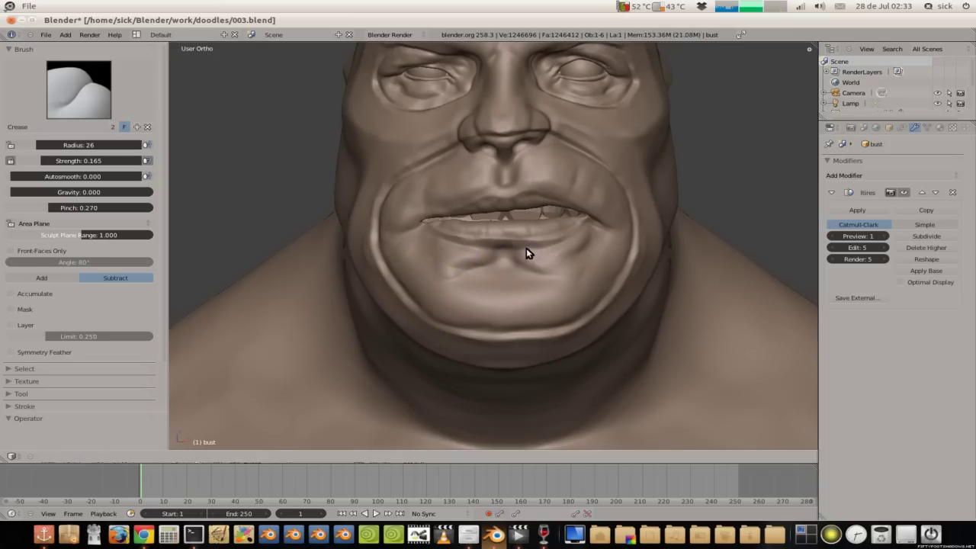
mouse_move(585, 246)
left_mouse_down()
mouse_move(582, 267)
mouse_move(544, 270)
left_mouse_up()
Step: Crease along the lower and upper lips and the right mouth corner
scroll(429, 183, "up", 2)
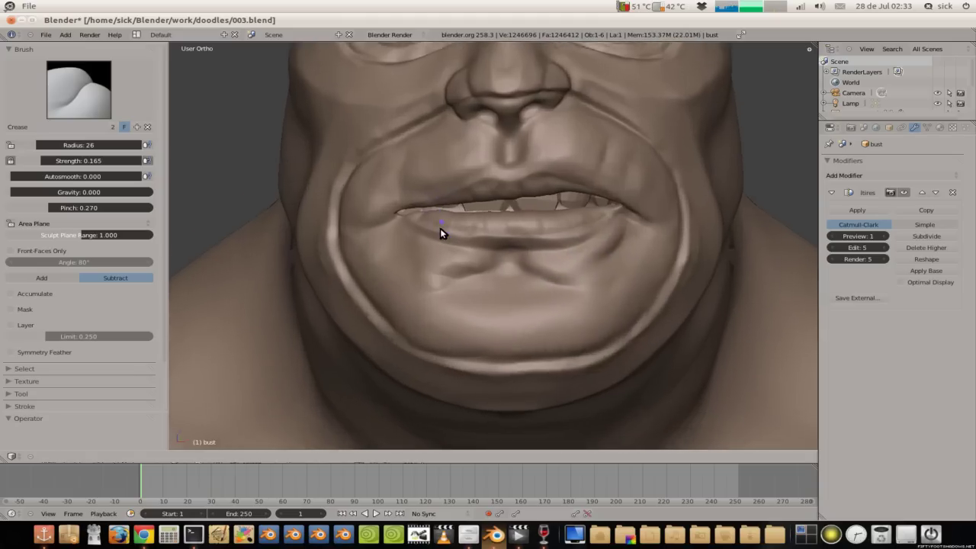
scroll(440, 231, "up", 1)
middle_click_drag(424, 244, 412, 253, "shift")
mouse_move(441, 295)
left_mouse_down()
mouse_move(510, 298)
mouse_move(608, 283)
left_mouse_up()
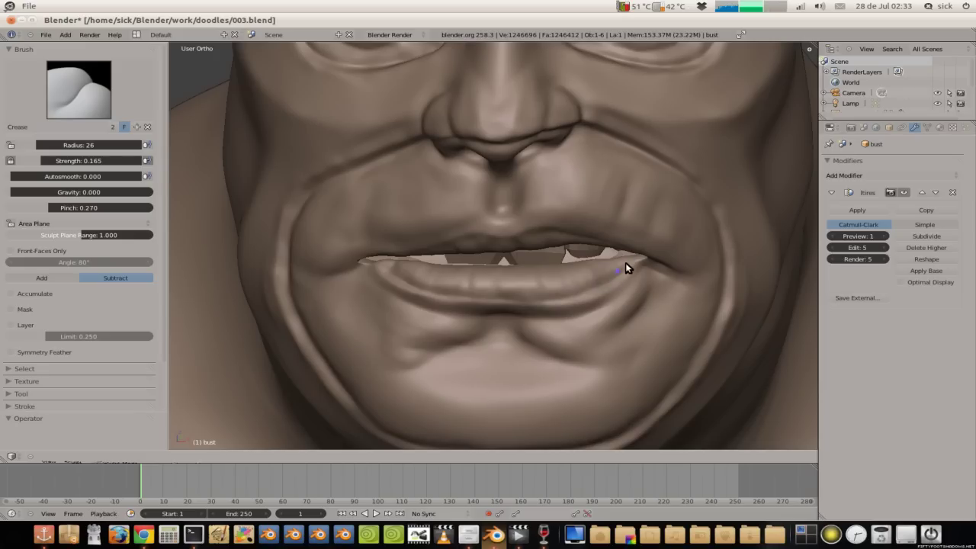
left_click_drag(549, 232, 452, 243)
left_click_drag(676, 272, 640, 250)
left_click_drag(585, 136, 578, 134)
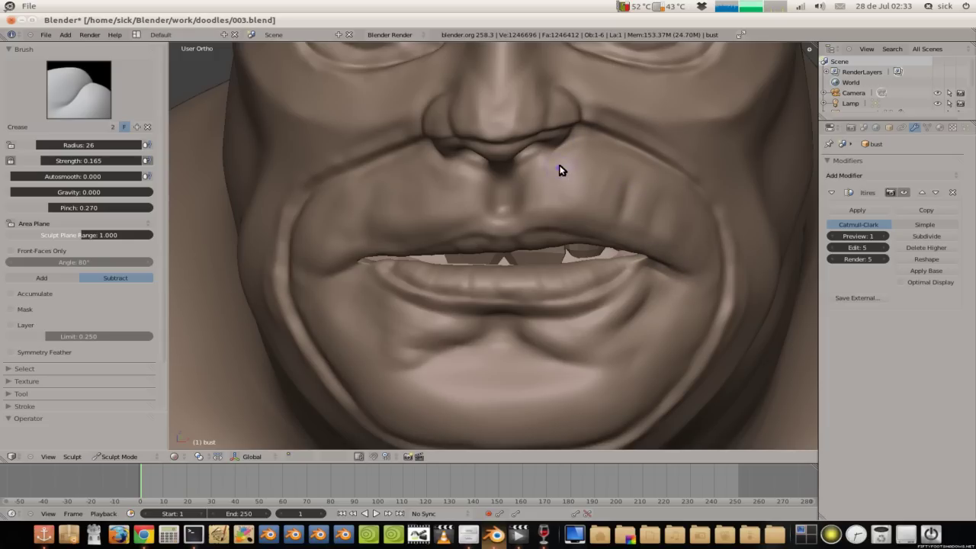
Step: Deepen the cheek crease from mouth corner to jaw and the chin fold
mouse_move(529, 152)
middle_mouse_down()
mouse_move(465, 138)
mouse_move(486, 155)
middle_mouse_up()
mouse_move(529, 181)
left_mouse_down()
mouse_move(564, 305)
mouse_move(515, 340)
left_mouse_up()
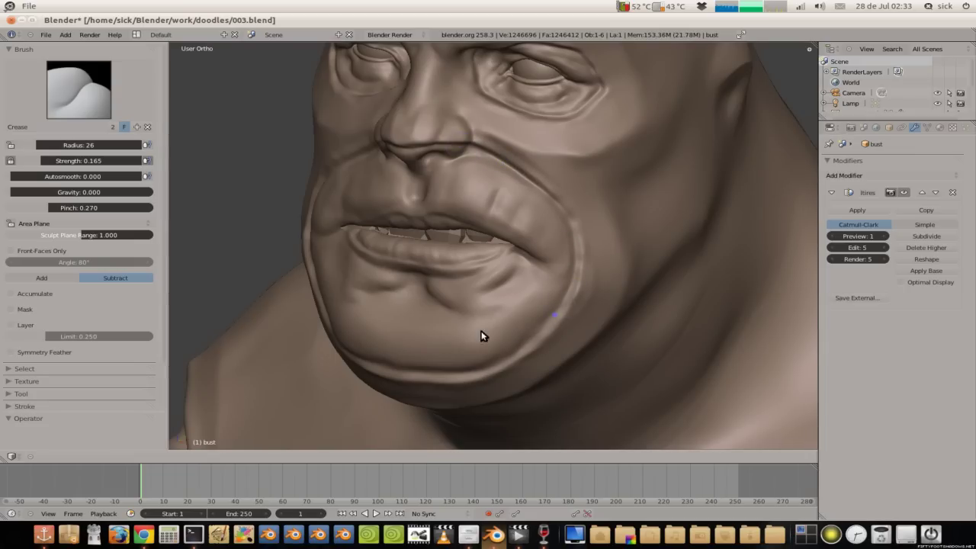
mouse_move(483, 384)
middle_mouse_down()
mouse_move(523, 257)
mouse_move(584, 289)
middle_mouse_up()
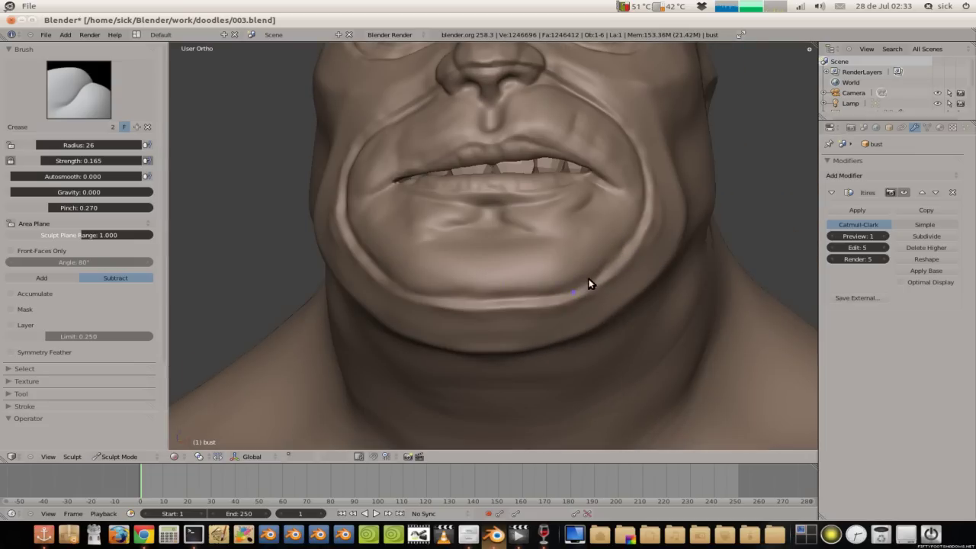
left_click_drag(461, 298, 401, 294)
mouse_move(389, 280)
middle_mouse_down()
mouse_move(470, 283)
mouse_move(401, 172)
mouse_move(421, 155)
mouse_move(420, 267)
middle_mouse_up()
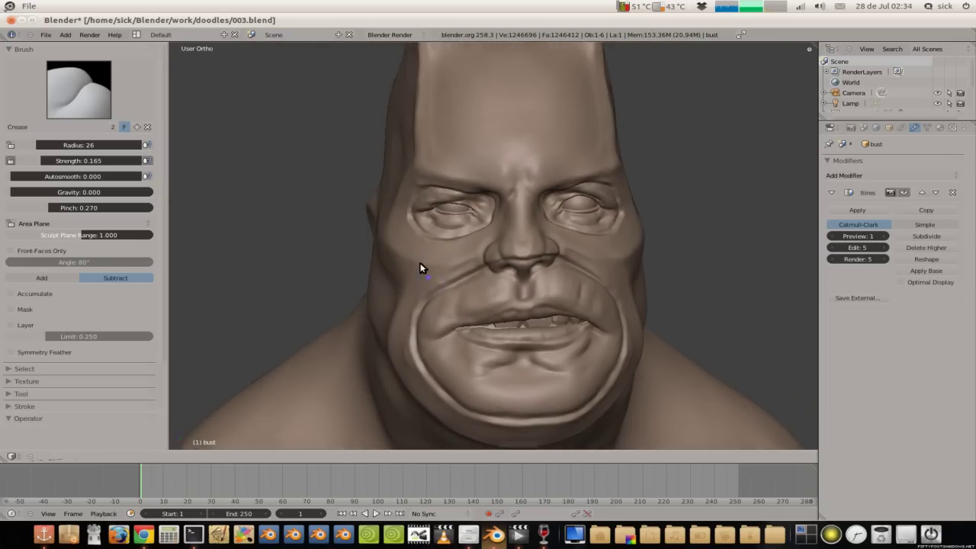
Step: Deepen the creases under both eyes and at the outer eye corner
scroll(420, 268, "up", 2)
scroll(404, 261, "up", 2)
mouse_move(387, 221)
left_mouse_down()
mouse_move(420, 217)
mouse_move(352, 220)
left_mouse_up()
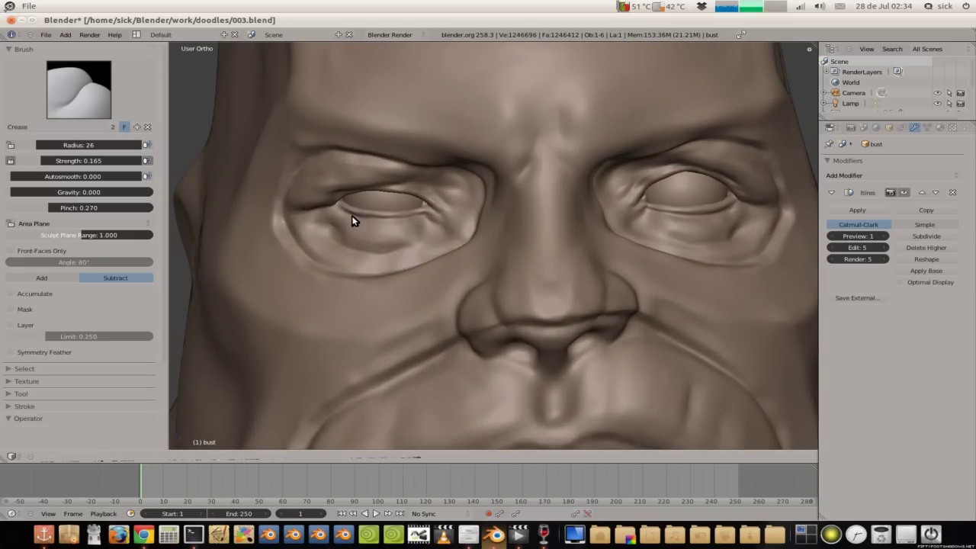
mouse_move(398, 251)
left_mouse_down()
mouse_move(323, 227)
mouse_move(342, 233)
mouse_move(325, 221)
mouse_move(332, 204)
left_mouse_up()
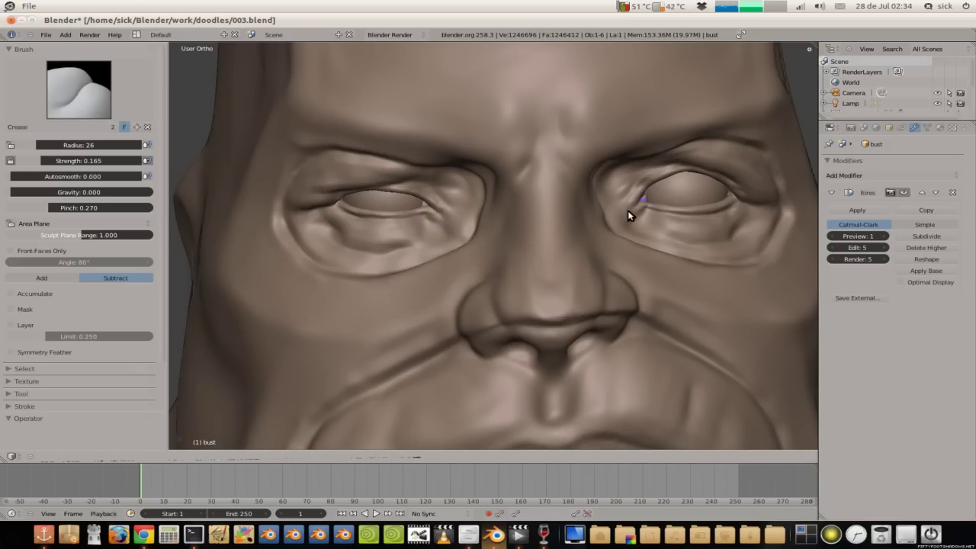
mouse_move(727, 179)
left_mouse_down()
mouse_move(747, 193)
mouse_move(720, 216)
left_mouse_up()
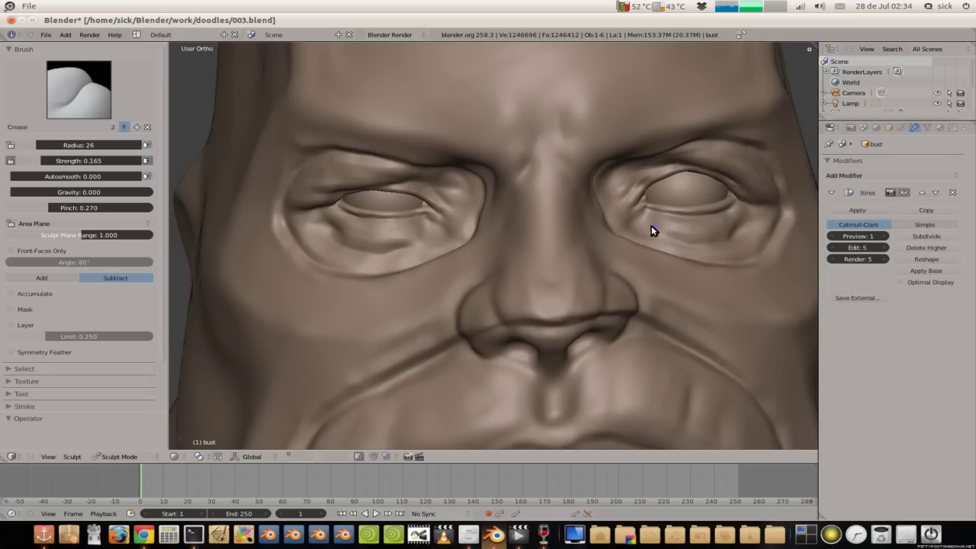
mouse_move(636, 241)
left_mouse_down()
mouse_move(739, 225)
mouse_move(688, 262)
left_mouse_up()
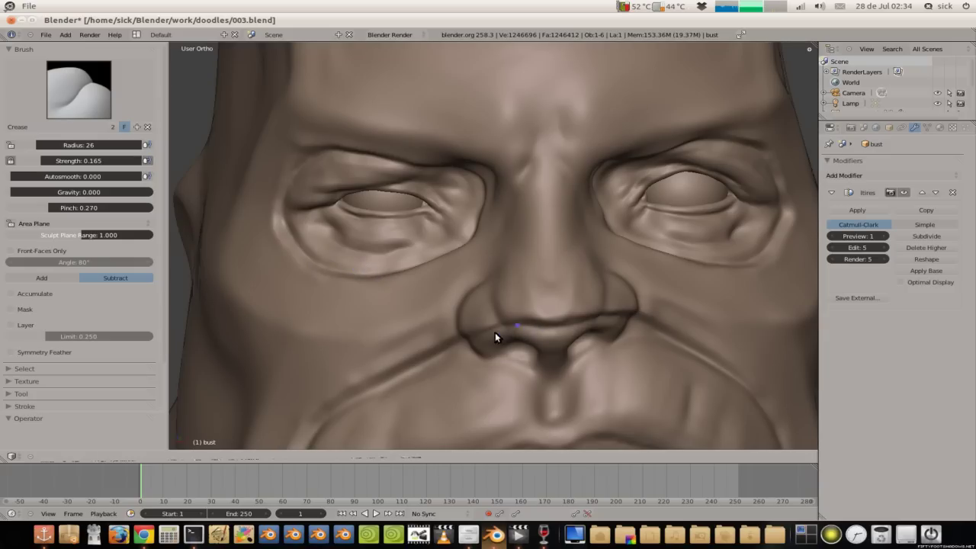
Step: Switch the sculpt brush to Clay.001 at radius 26 and strength 0.552
scroll(411, 234, "down", 3)
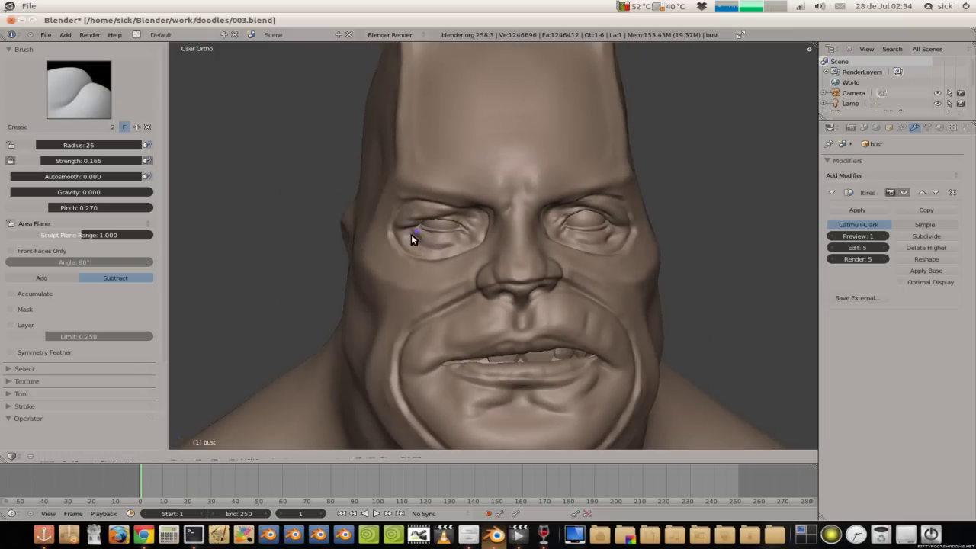
scroll(398, 237, "down", 2)
scroll(387, 234, "down", 2)
mouse_move(387, 234)
middle_mouse_down()
mouse_move(403, 226)
mouse_move(396, 186)
middle_mouse_up()
scroll(380, 184, "up", 2)
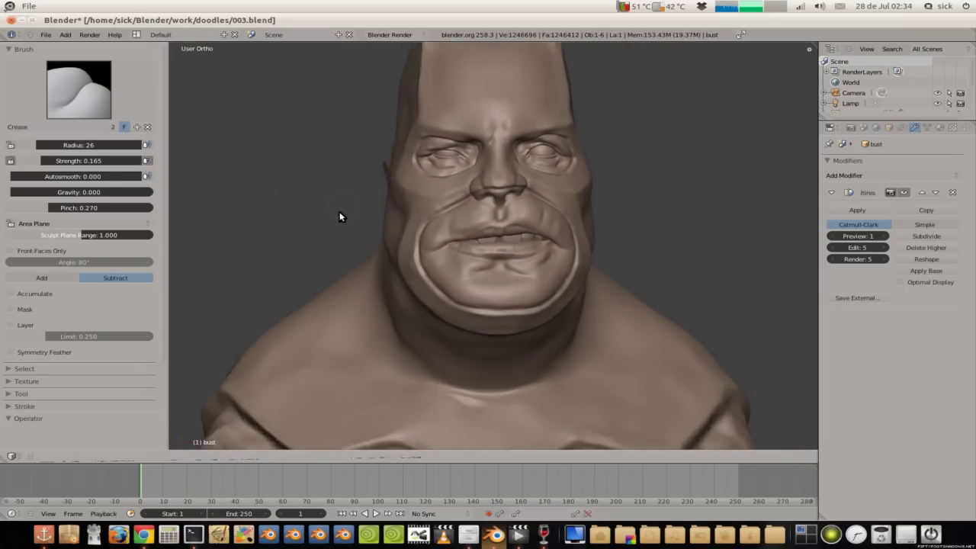
scroll(340, 213, "up", 2)
scroll(348, 206, "up", 1)
scroll(388, 264, "up", 1)
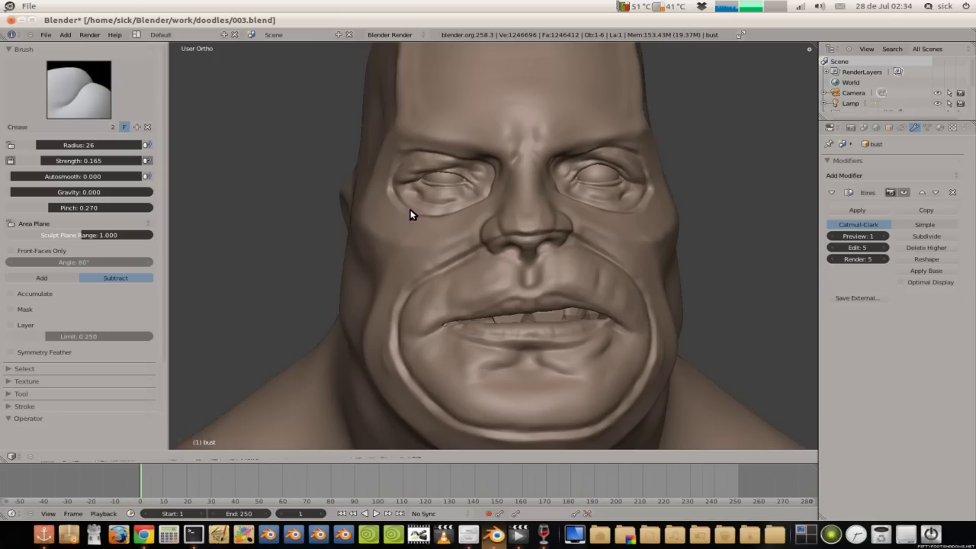
left_click(78, 89)
left_click(215, 163)
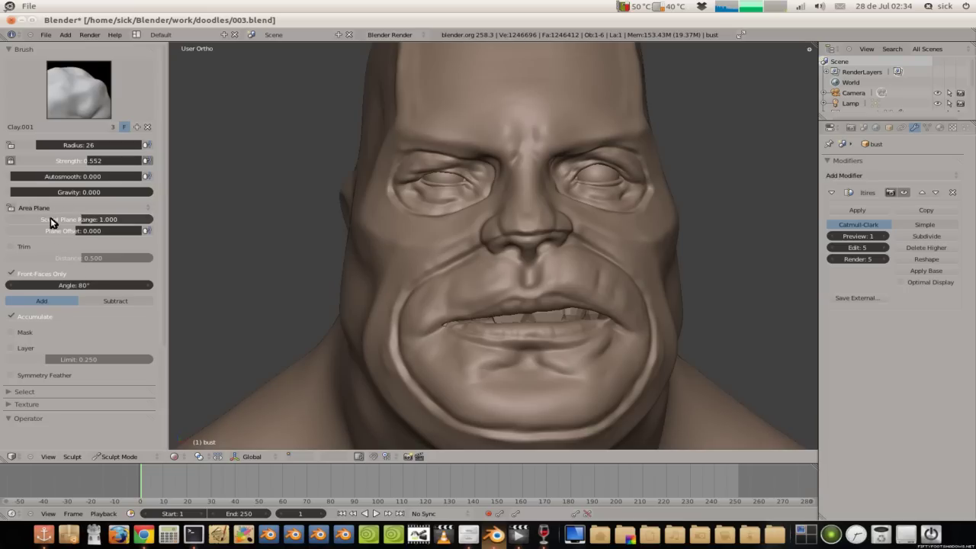
Step: Add light stroke smoothing, pick the SculptDraw brush and set its stroke method to Anchored
left_click_drag(61, 176, 67, 177)
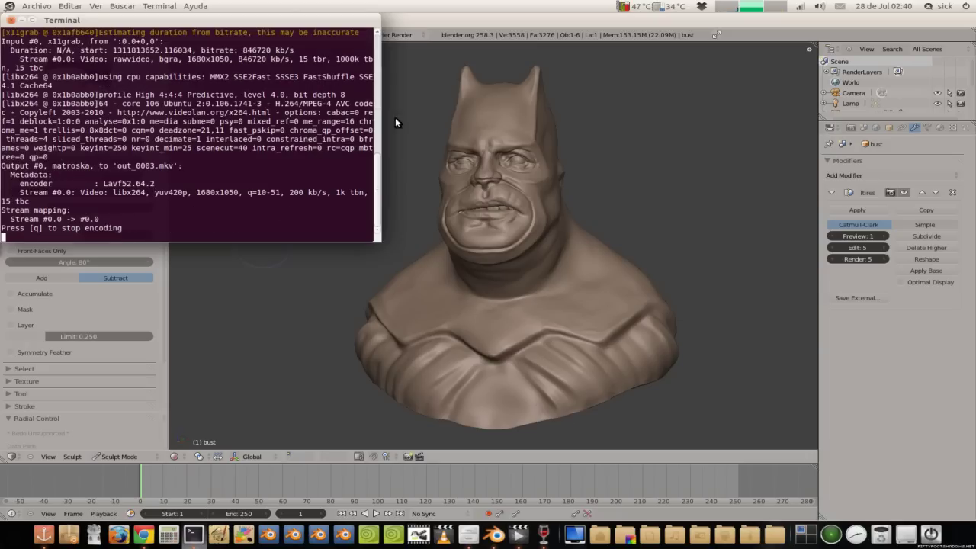
left_click(400, 133)
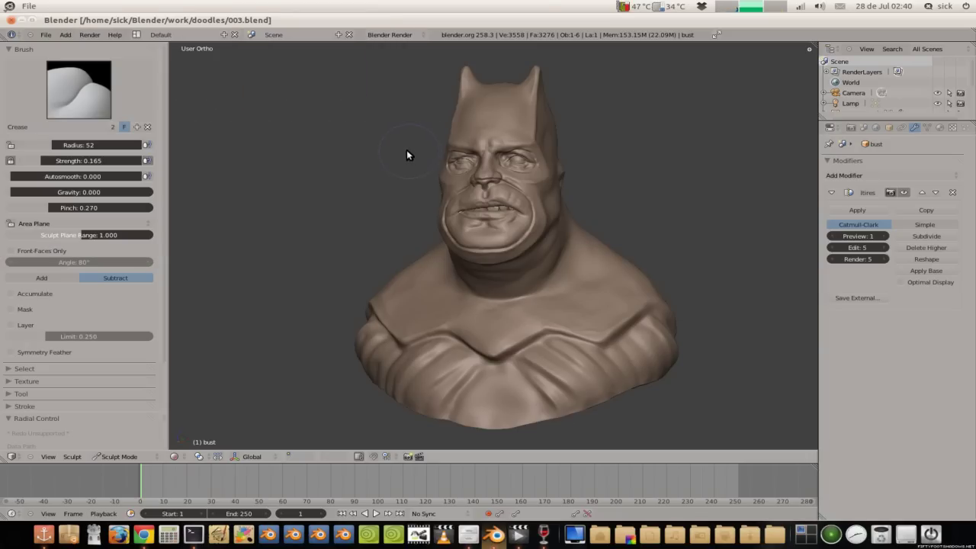
left_click(90, 103)
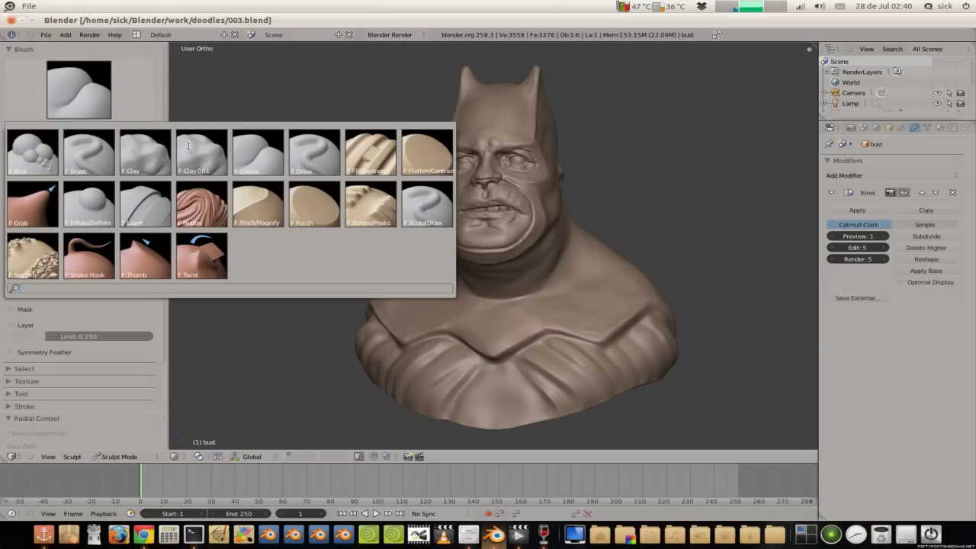
left_click(413, 210)
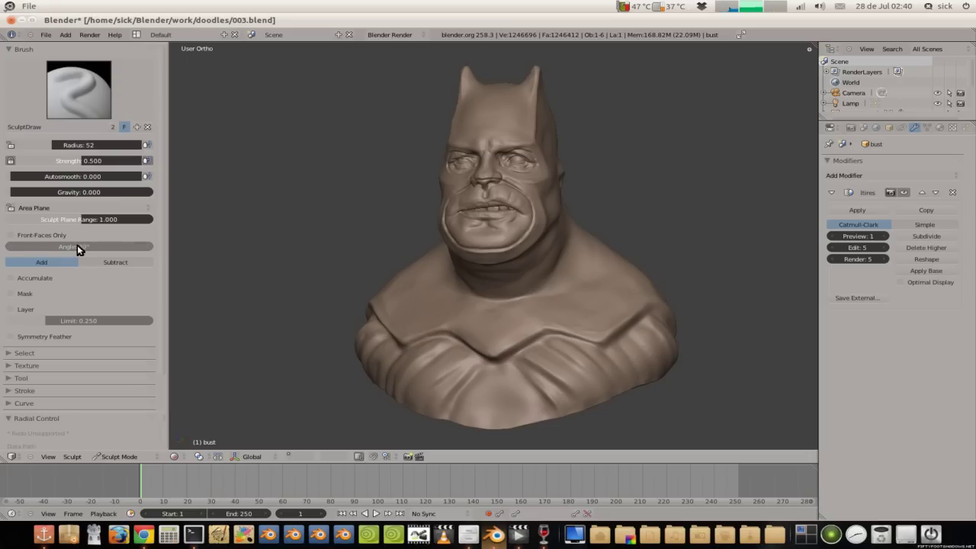
scroll(102, 288, "down", 2)
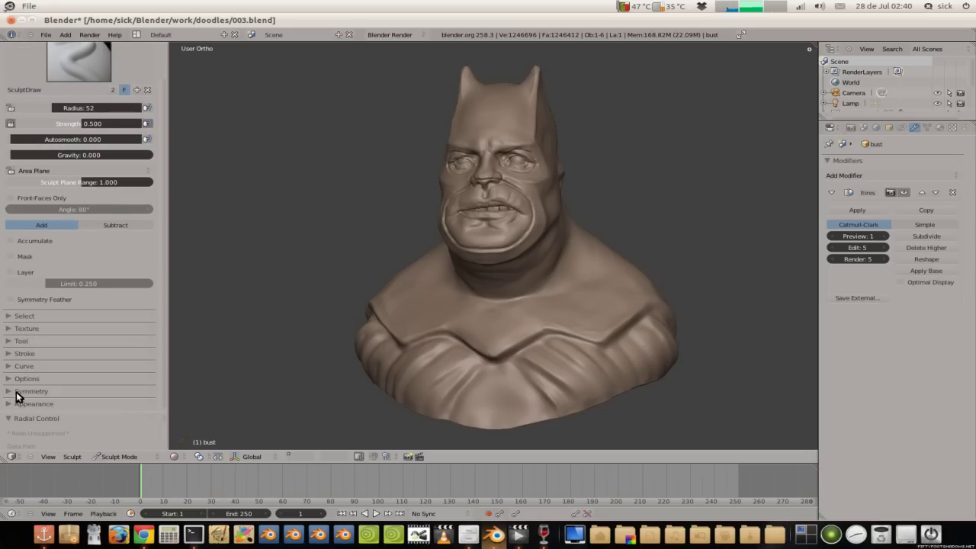
left_click(11, 356)
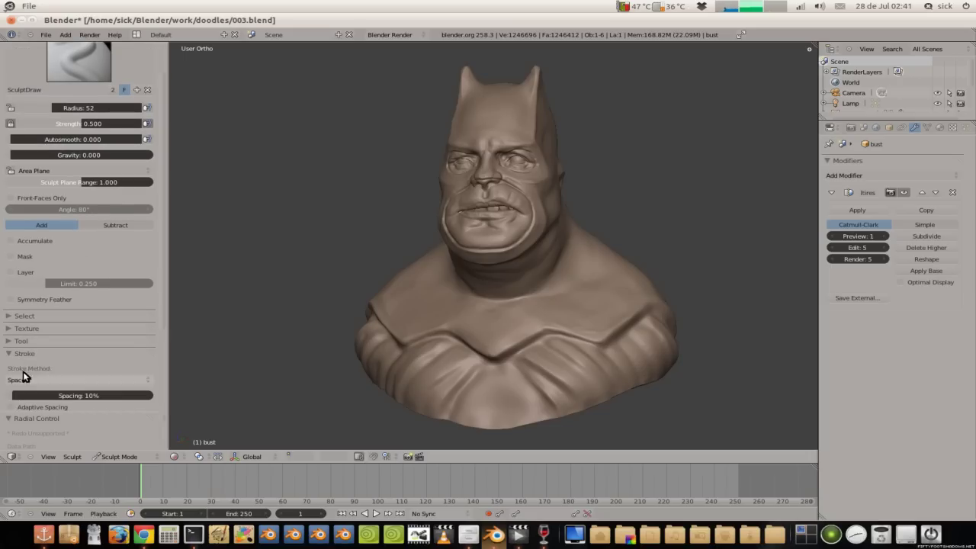
left_click(23, 379)
left_click(30, 340)
left_click(17, 355)
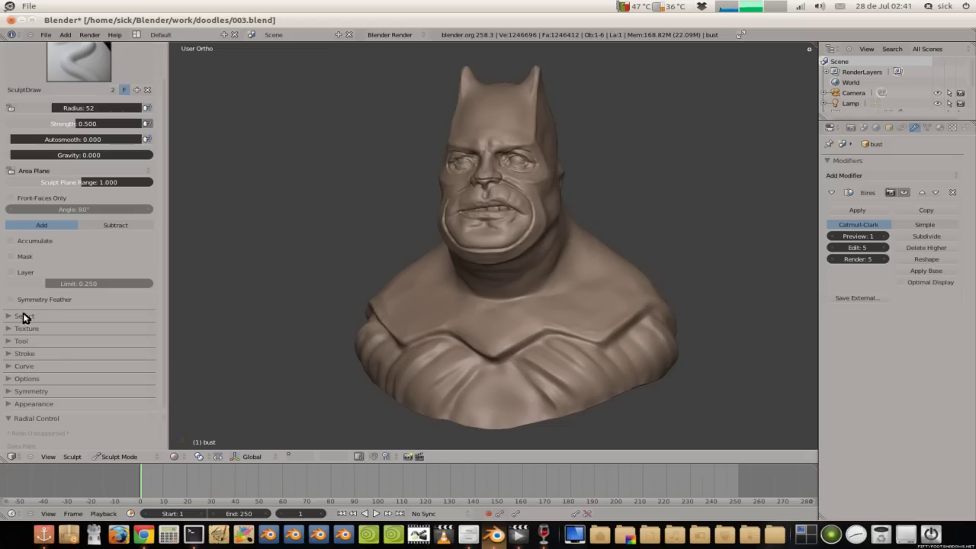
Step: Make the brush texture an Image type loaded from pores_small.jpg in Antro_Skin_Alphas
left_click(9, 329)
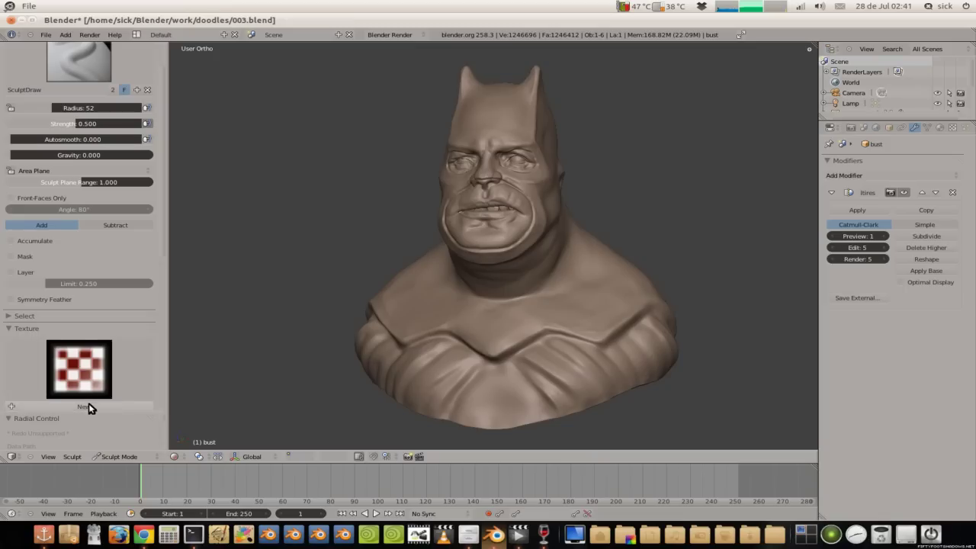
left_click(952, 128)
left_click(933, 188)
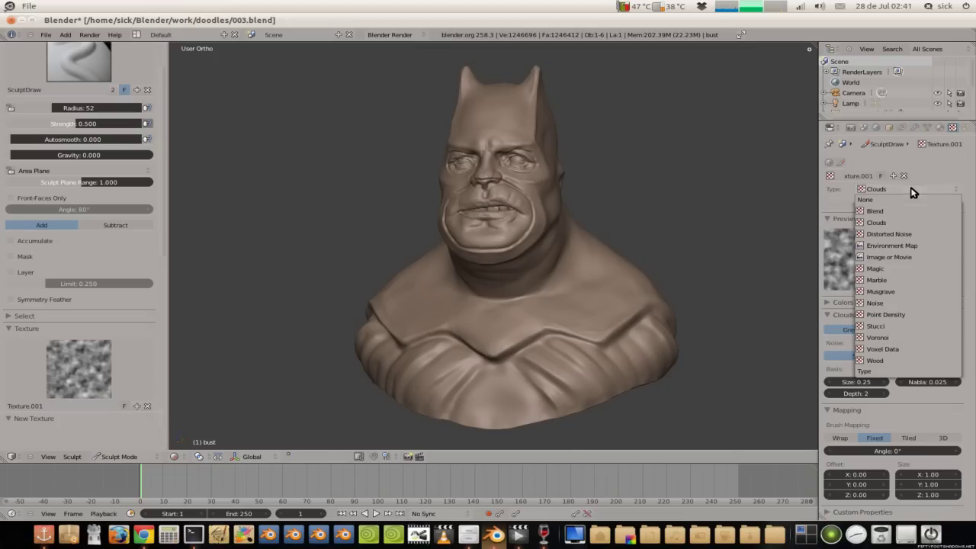
left_click(902, 258)
left_click(915, 327)
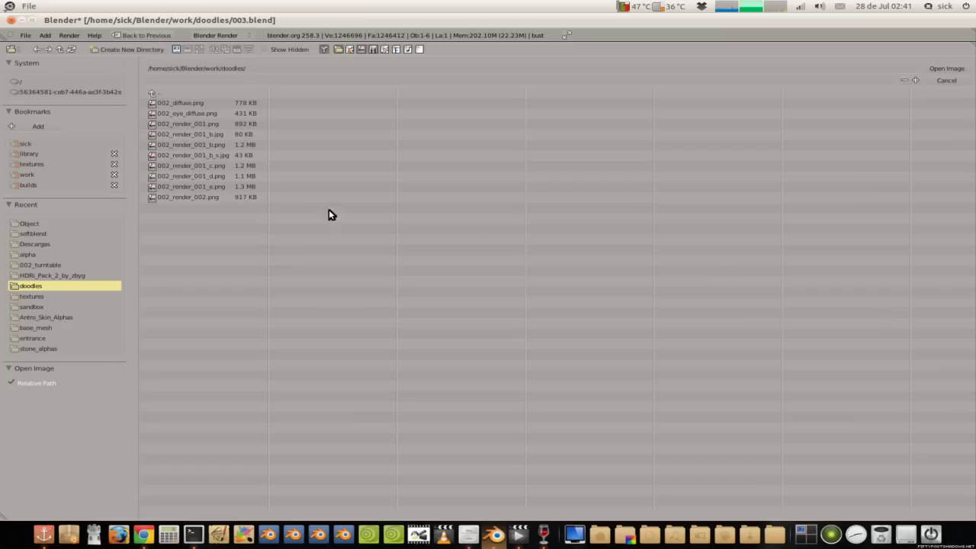
left_click(55, 319)
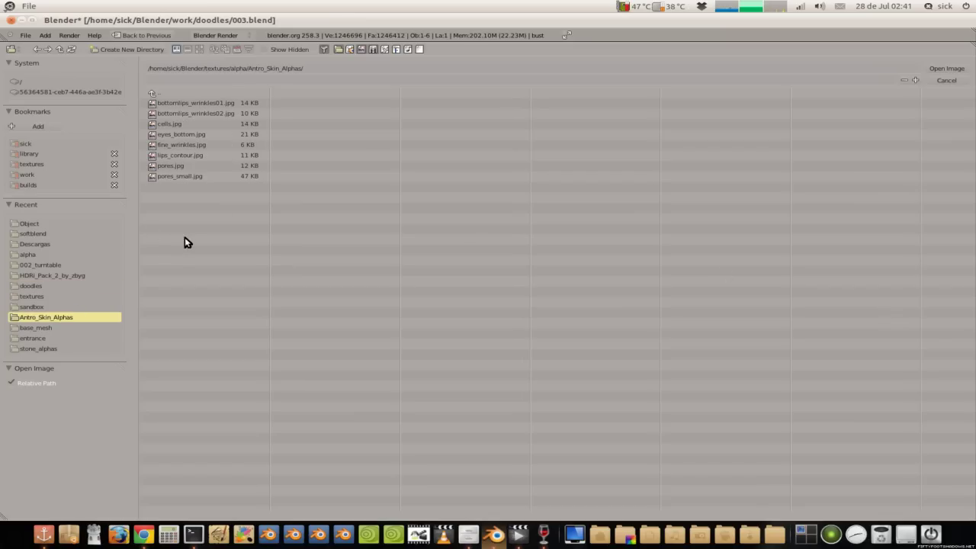
double_click(229, 178)
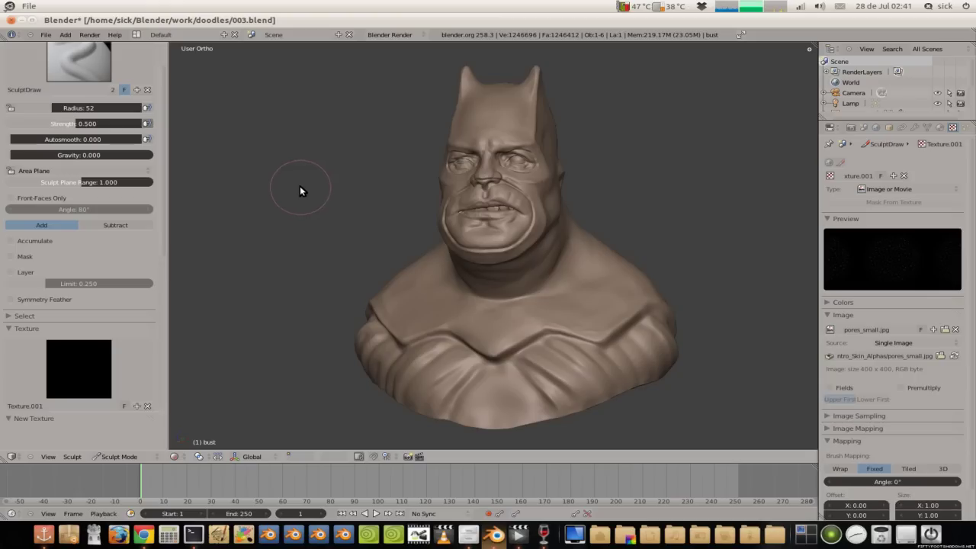
Step: Test pore stamps on the chin, undo them and lower the brush strength to about 0.2
scroll(426, 175, "up", 5)
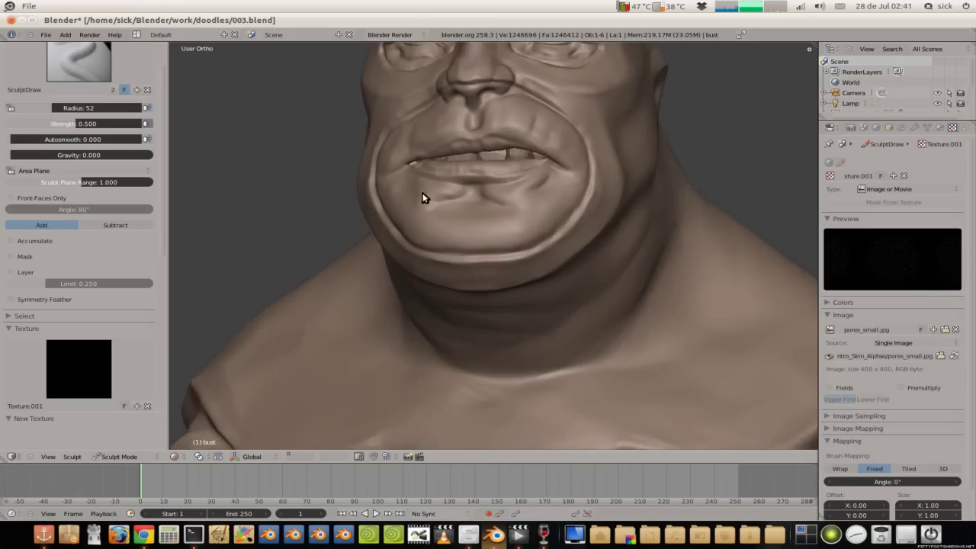
scroll(424, 197, "up", 1)
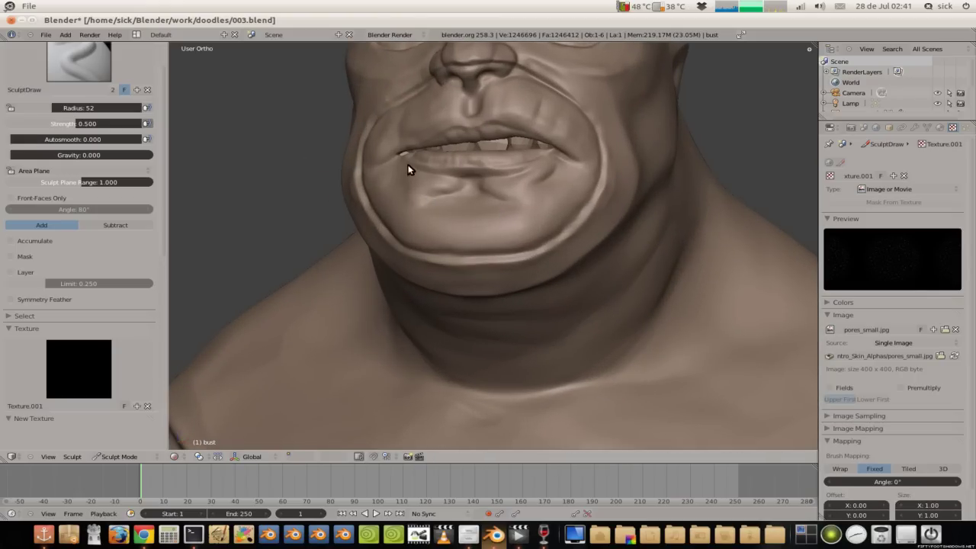
left_click(497, 204)
left_click_drag(545, 238, 531, 219)
key("ctrl+z")
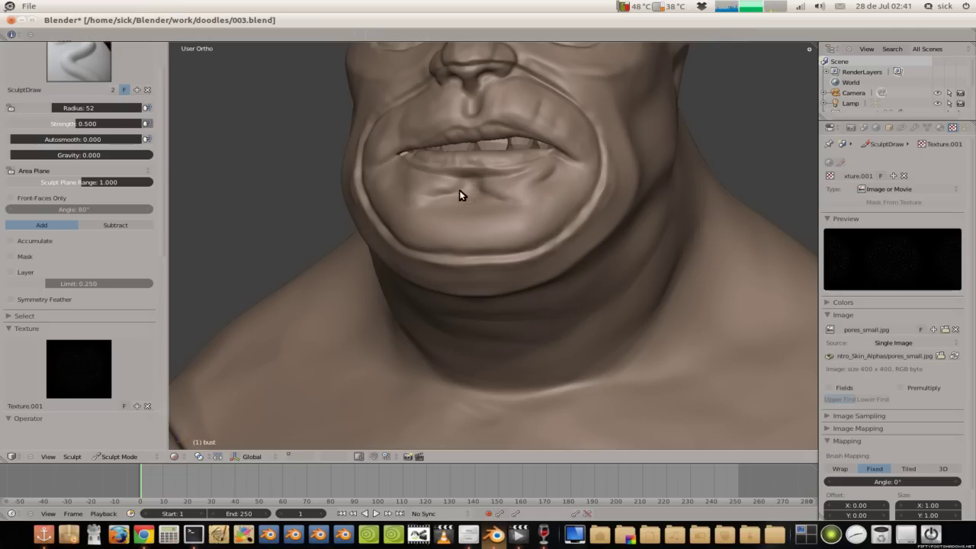
left_click_drag(96, 123, 55, 120)
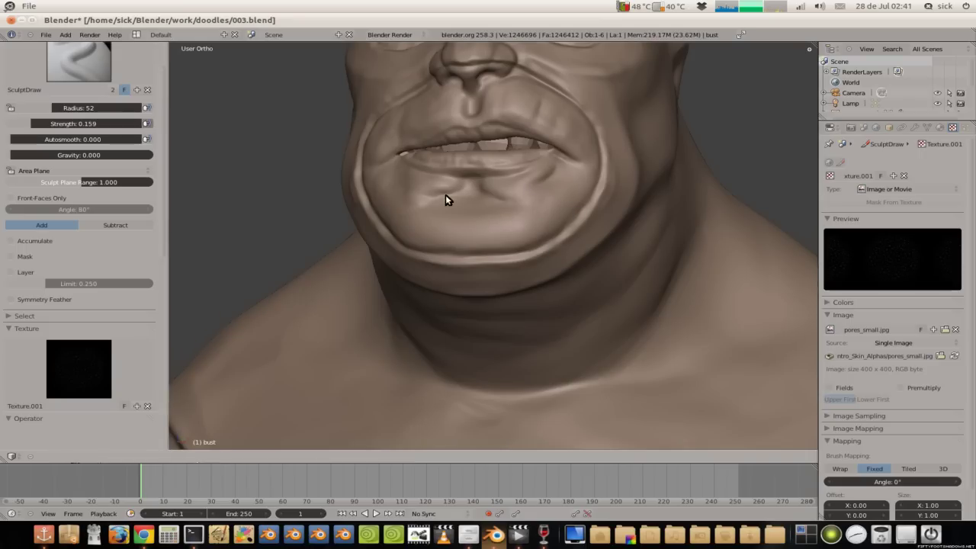
Step: Stamp pores below the lower lip, on the cheek and chin, then set strength to 0.100
left_click_drag(451, 207, 417, 191)
middle_click_drag(464, 198, 541, 213)
left_click_drag(542, 212, 639, 253)
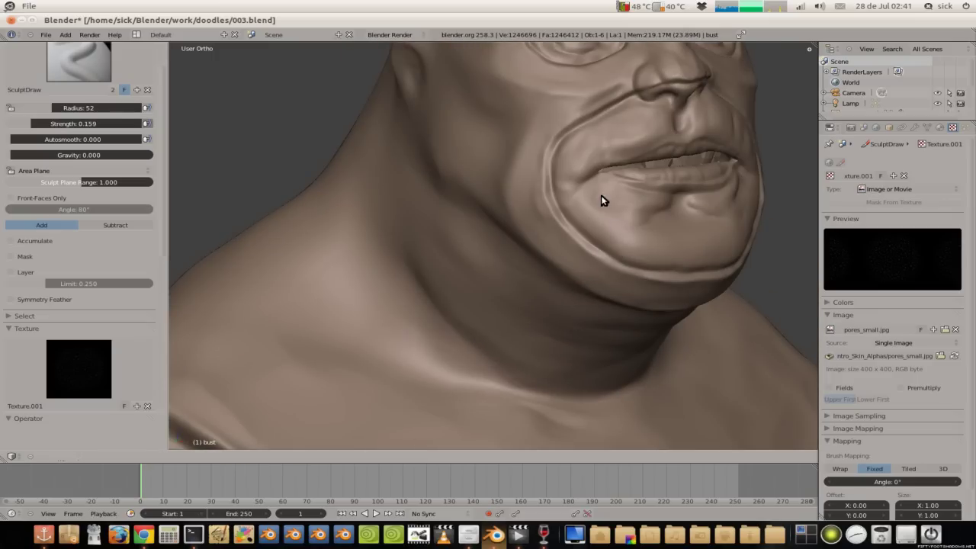
left_click_drag(601, 195, 581, 196)
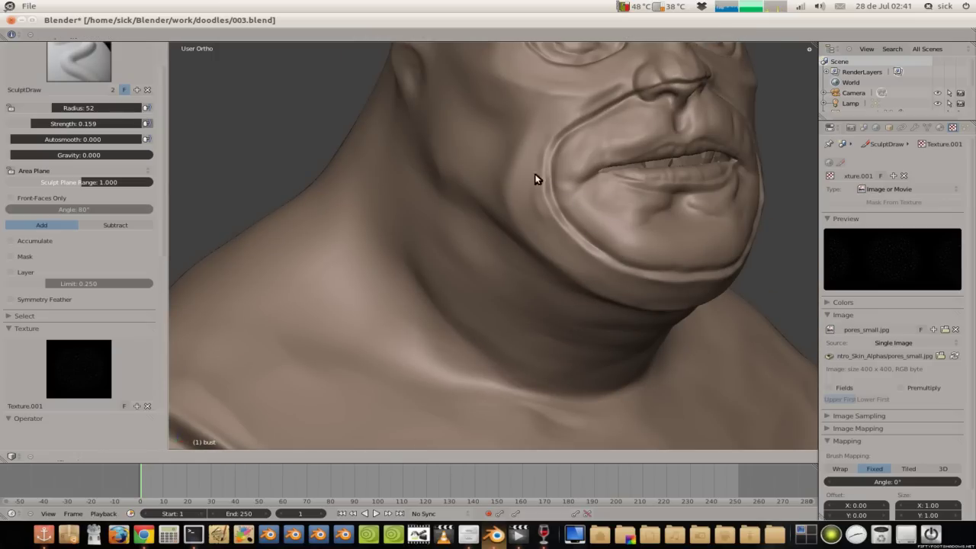
left_click(88, 123)
type("0.1")
key("Return")
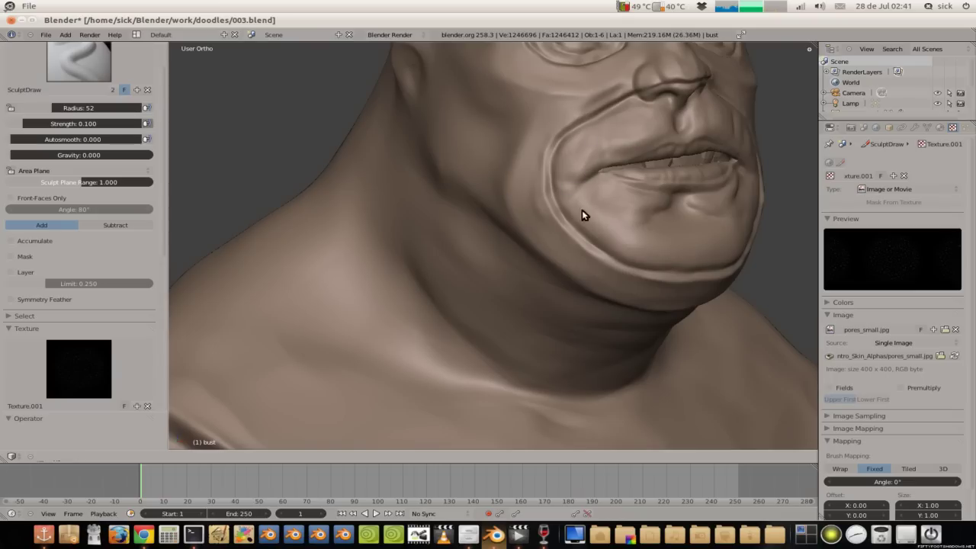
Step: Stamp pores near the upper lip, on the cheek beside the mouth and around the eye
mouse_move(632, 125)
left_mouse_down()
mouse_move(645, 169)
mouse_move(662, 124)
left_mouse_up()
middle_click_drag(636, 143, 554, 135, "shift")
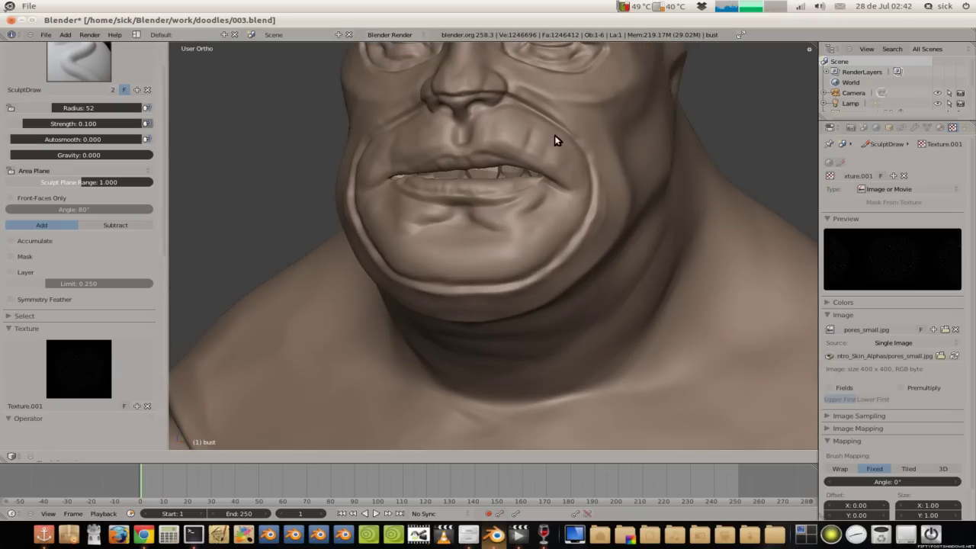
left_click_drag(518, 166, 542, 152)
mouse_move(475, 141)
middle_mouse_down()
mouse_move(514, 247)
mouse_move(500, 221)
mouse_move(514, 198)
mouse_move(576, 229)
middle_mouse_up()
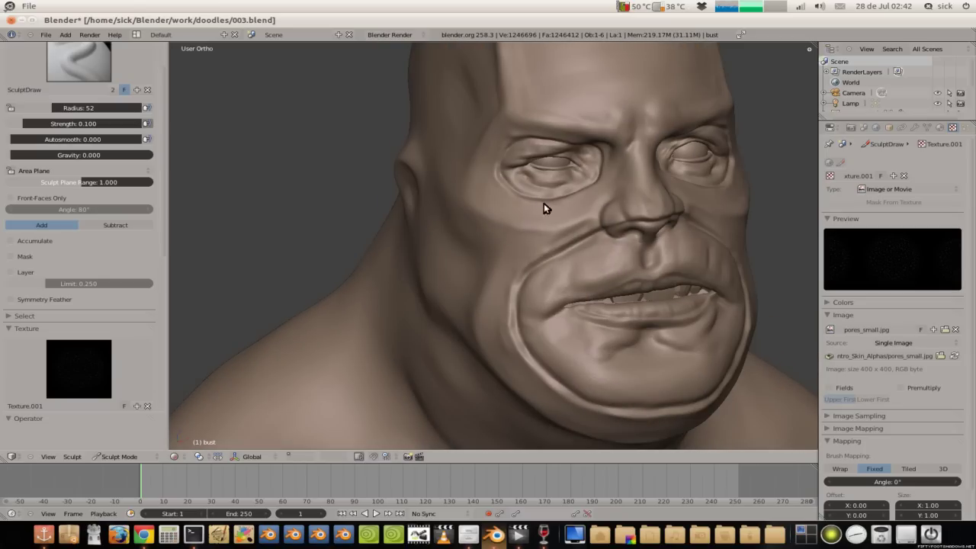
left_click_drag(567, 183, 555, 199)
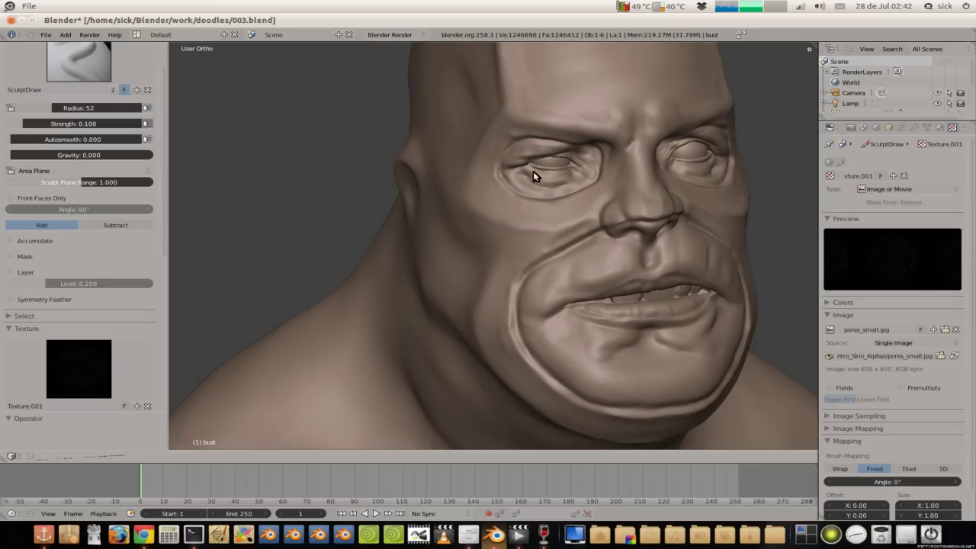
left_click_drag(512, 162, 513, 192)
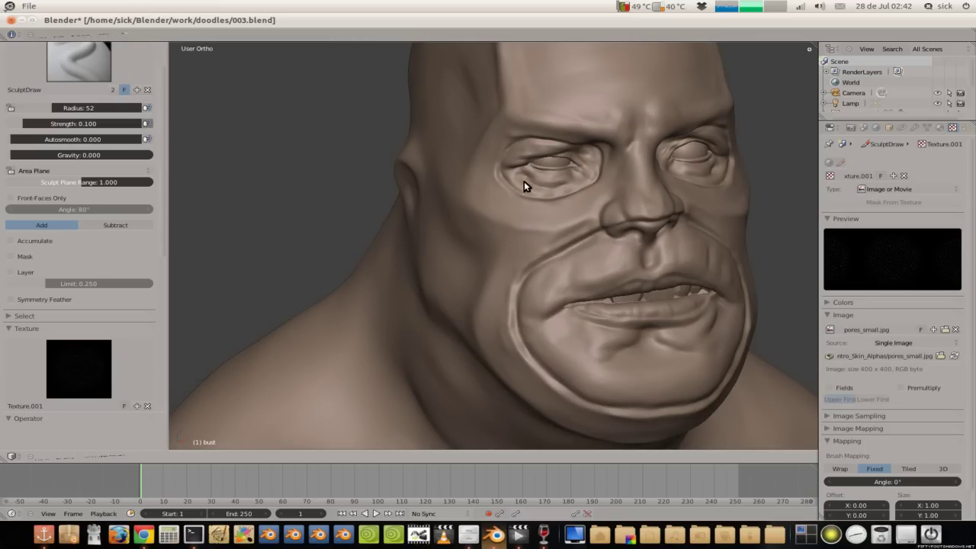
middle_click_drag(560, 186, 565, 183)
mouse_move(565, 182)
left_mouse_down()
mouse_move(549, 188)
mouse_move(556, 203)
mouse_move(526, 206)
left_mouse_up()
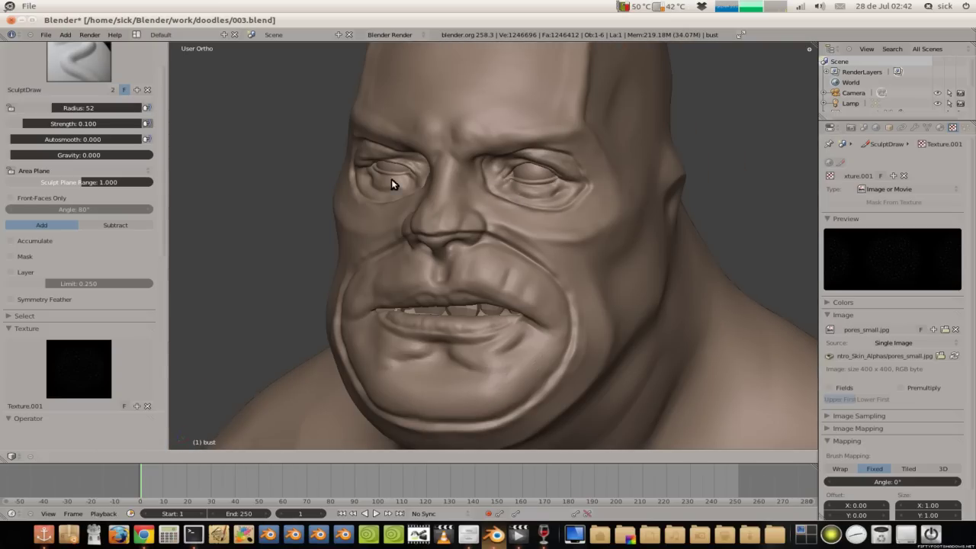
Step: Switch the brush to carve inward and stipple faint pore texture near the eye
left_click(115, 225)
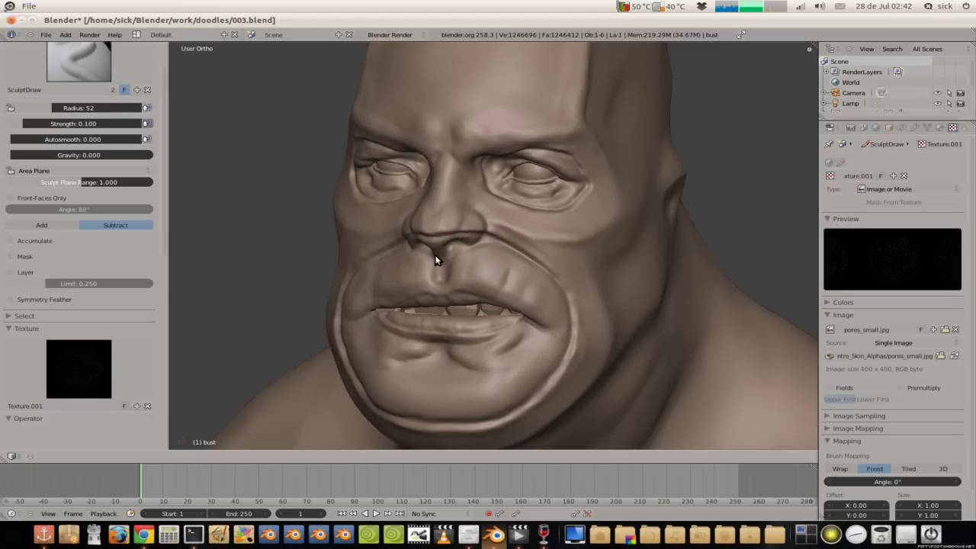
middle_click_drag(461, 270, 482, 279)
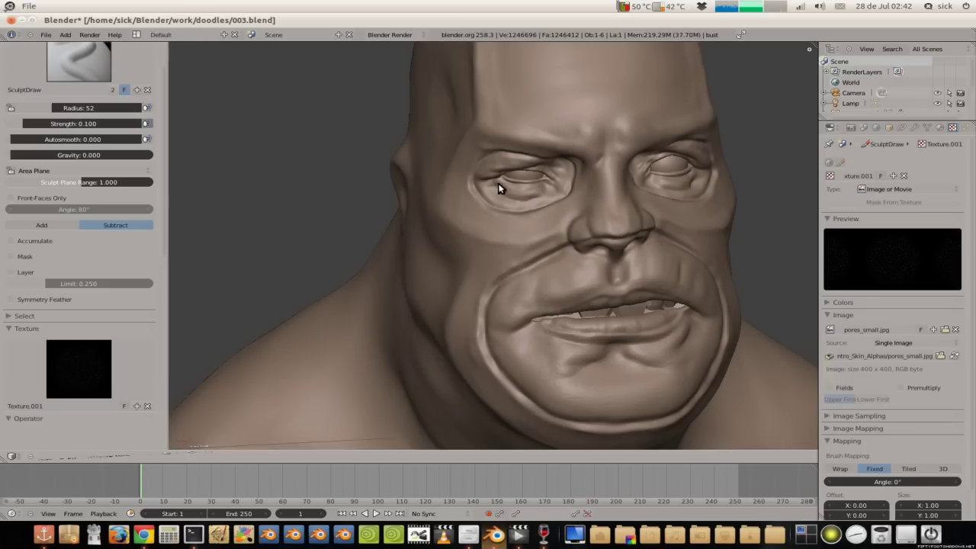
middle_click_drag(632, 191, 574, 179)
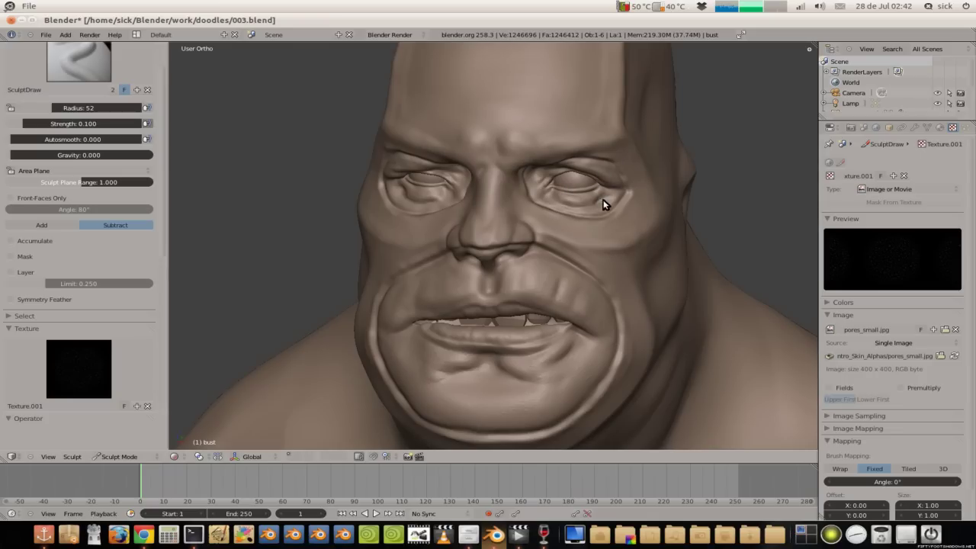
mouse_move(560, 203)
left_mouse_down()
mouse_move(531, 200)
mouse_move(532, 187)
left_mouse_up()
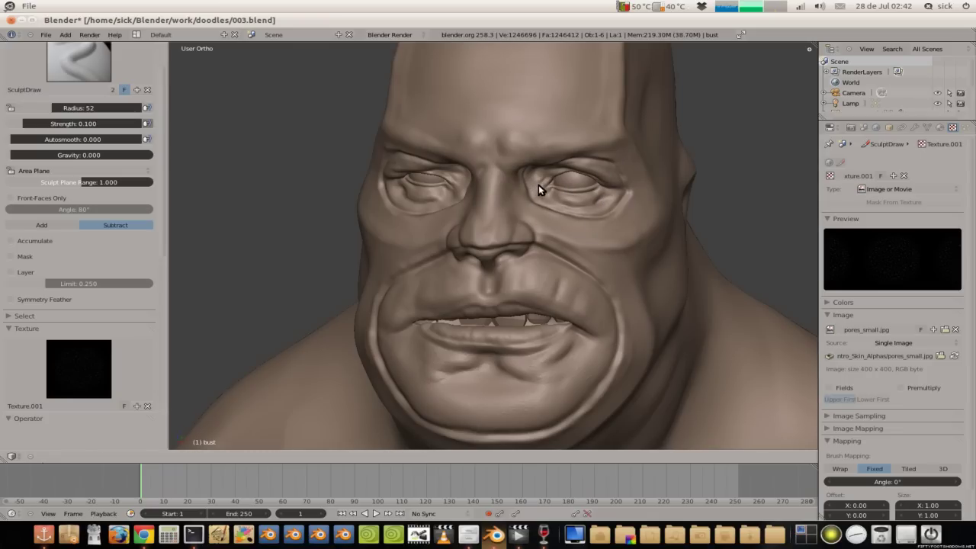
mouse_move(539, 223)
middle_mouse_down()
mouse_move(531, 200)
mouse_move(555, 183)
middle_mouse_up()
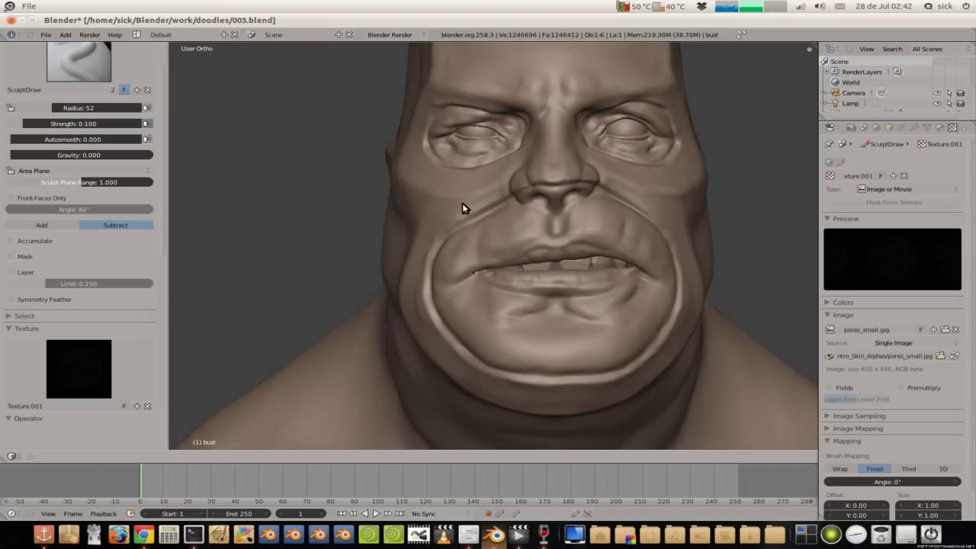
Step: Load cells.jpg as the brush alpha and carve crosshatch texture and a crease across the chin
left_click(944, 332)
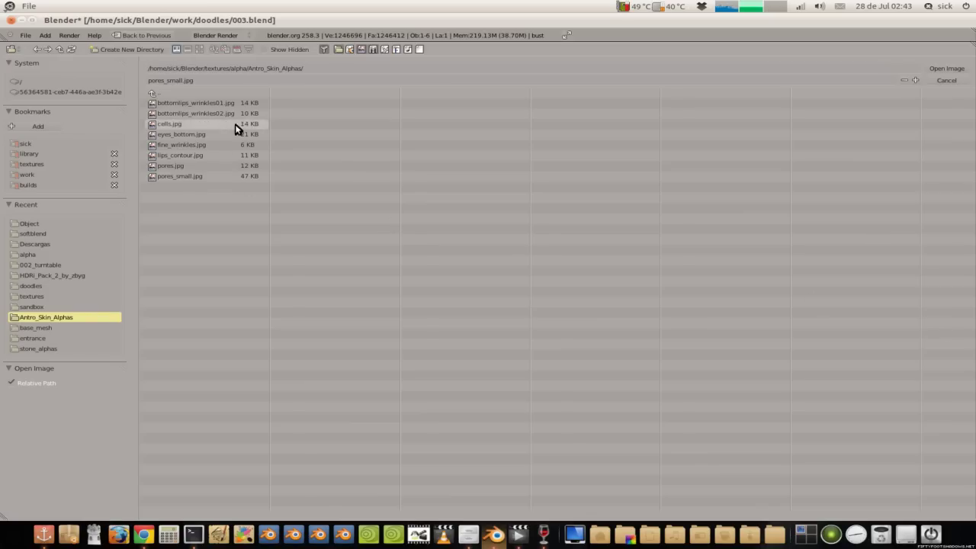
left_click(170, 124)
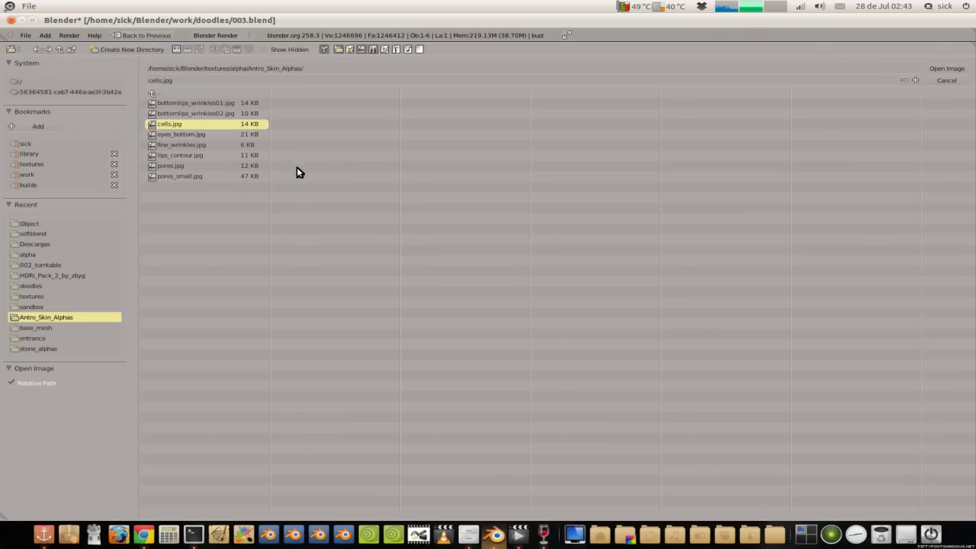
key("Return")
scroll(521, 306, "up", 1)
scroll(514, 327, "up", 1)
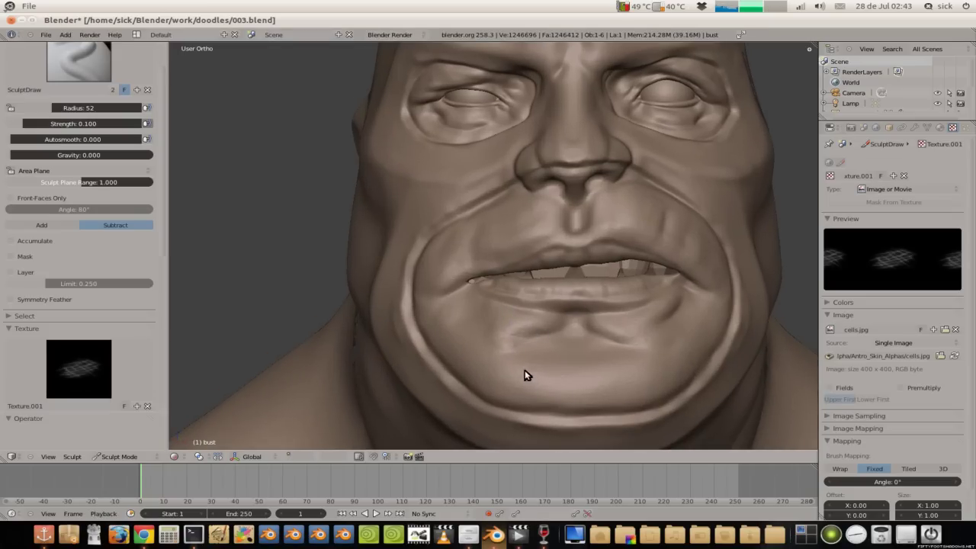
left_click_drag(542, 332, 556, 364)
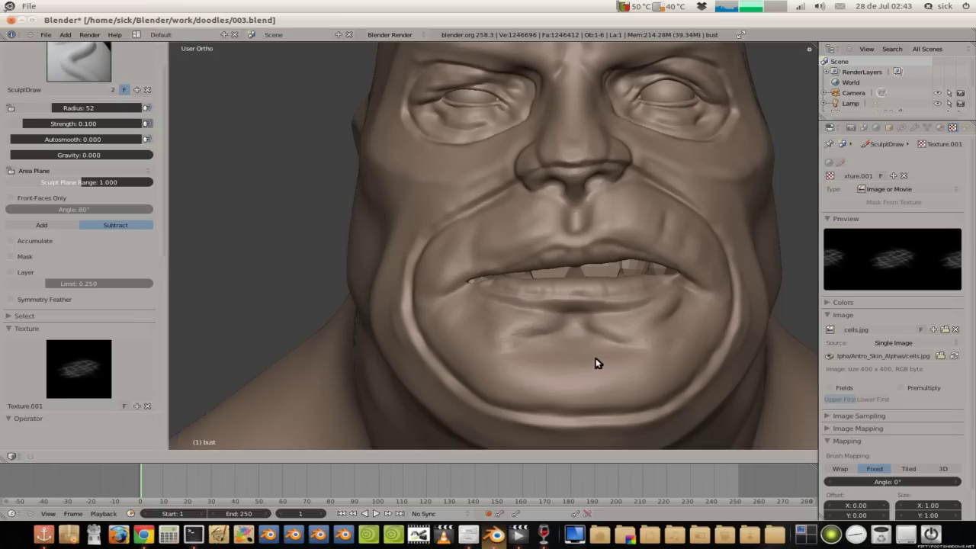
left_click_drag(544, 308, 545, 338)
left_click_drag(621, 340, 648, 330)
left_click_drag(694, 350, 660, 343)
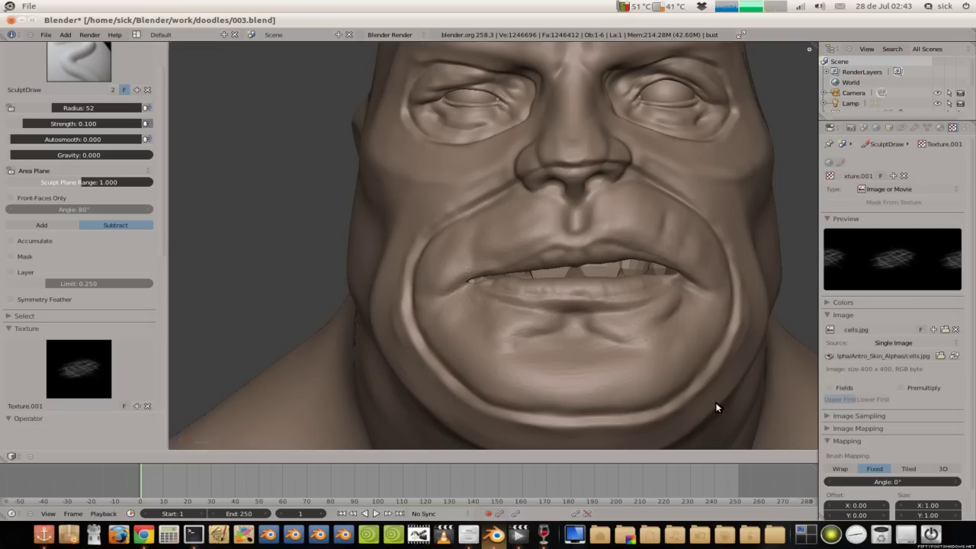
Step: Deepen the lower-eyelid crease, undo a stray stroke near the right eye, and view from below
mouse_move(509, 210)
middle_mouse_down()
mouse_move(552, 283)
mouse_move(572, 248)
middle_mouse_up()
mouse_move(604, 246)
left_mouse_down()
mouse_move(607, 286)
mouse_move(634, 267)
mouse_move(653, 274)
left_mouse_up()
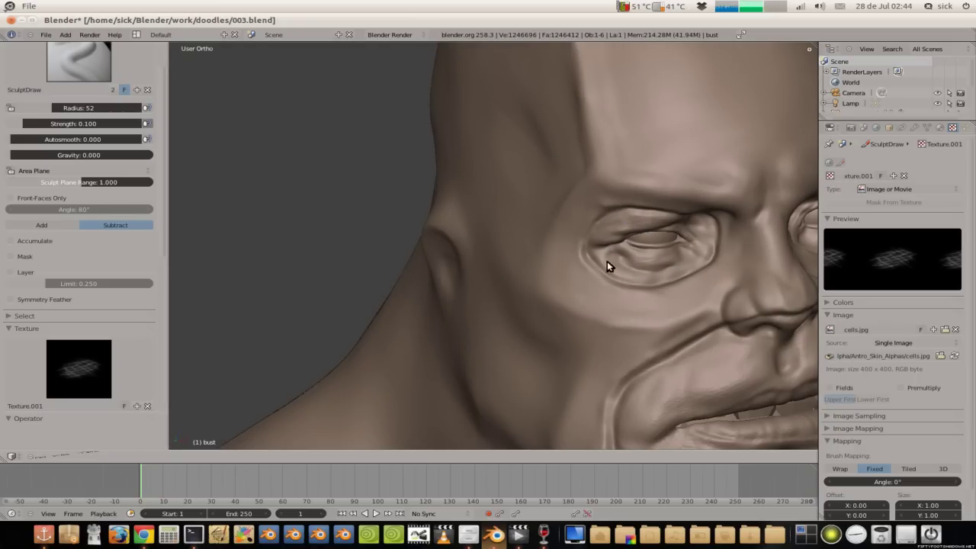
mouse_move(653, 231)
middle_mouse_down()
mouse_move(571, 137)
mouse_move(551, 231)
middle_mouse_up()
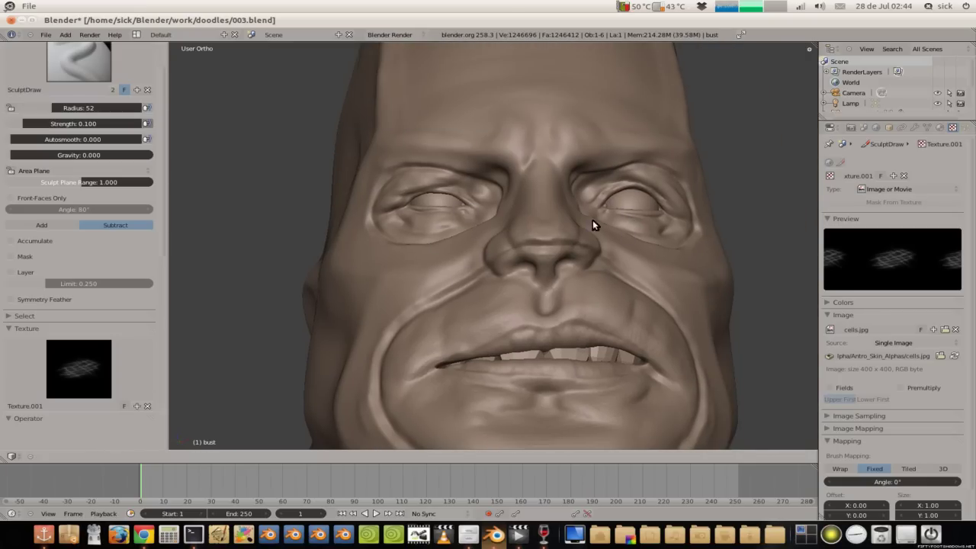
middle_click_drag(592, 221, 529, 237)
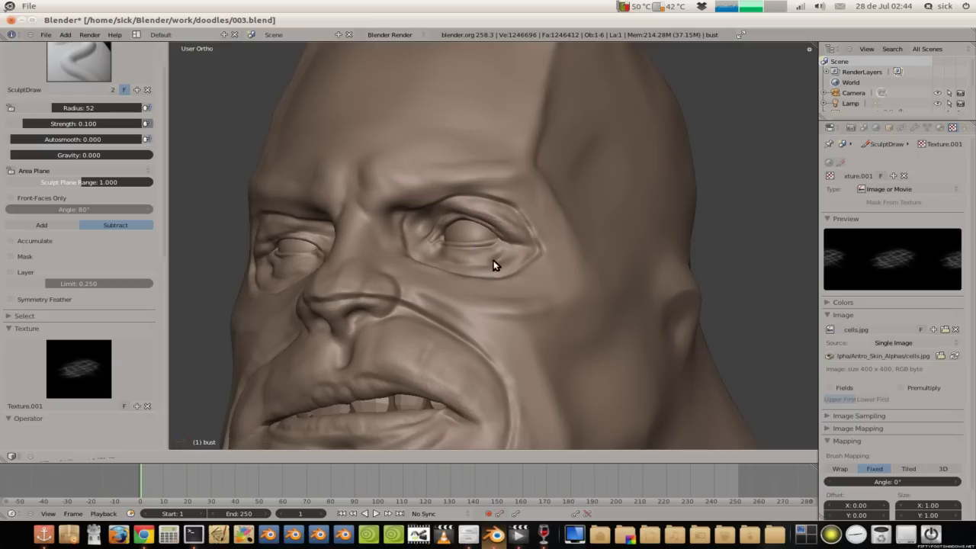
left_click_drag(493, 265, 475, 259)
key("ctrl+z")
key("KP_1")
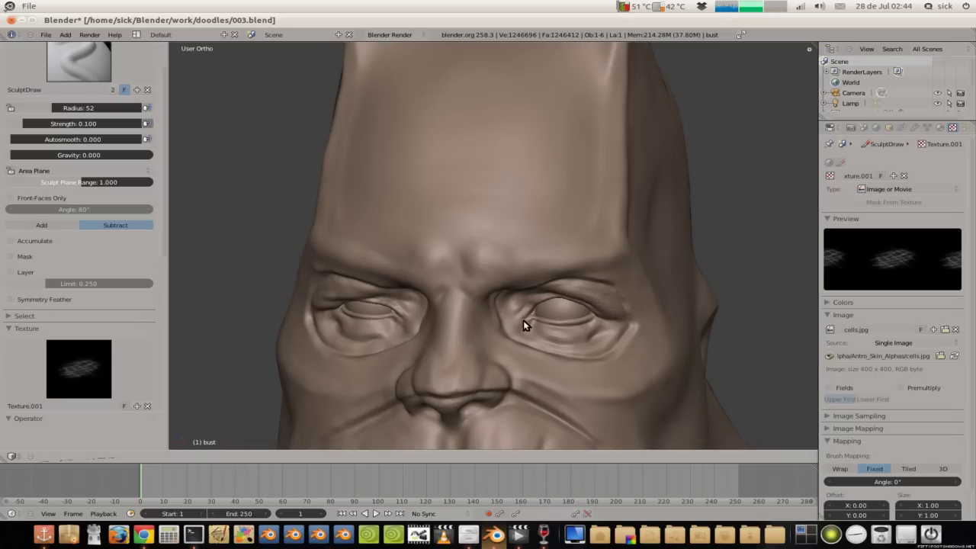
mouse_move(538, 322)
middle_mouse_down()
mouse_move(596, 302)
mouse_move(516, 284)
mouse_move(498, 305)
mouse_move(462, 231)
mouse_move(466, 286)
mouse_move(431, 292)
middle_mouse_up()
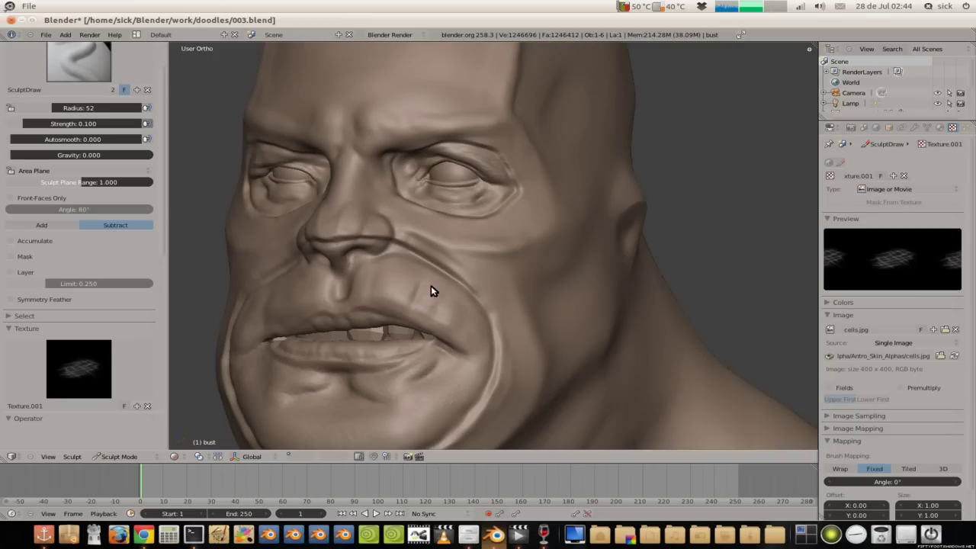
scroll(456, 277, "down", 4)
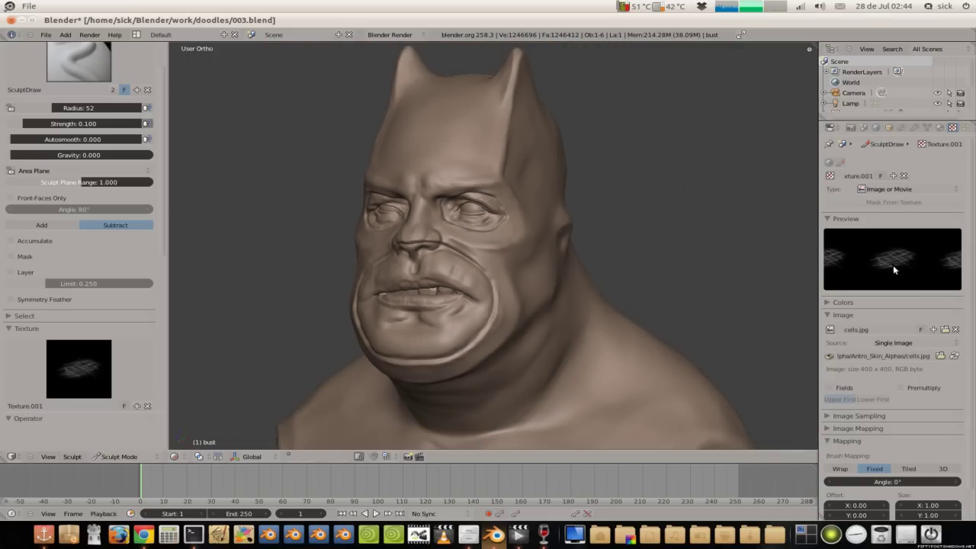
Step: Load fine_wrinkles.jpg as the brush alpha from the thumbnail browser, then zoom in on the face
left_click(944, 329)
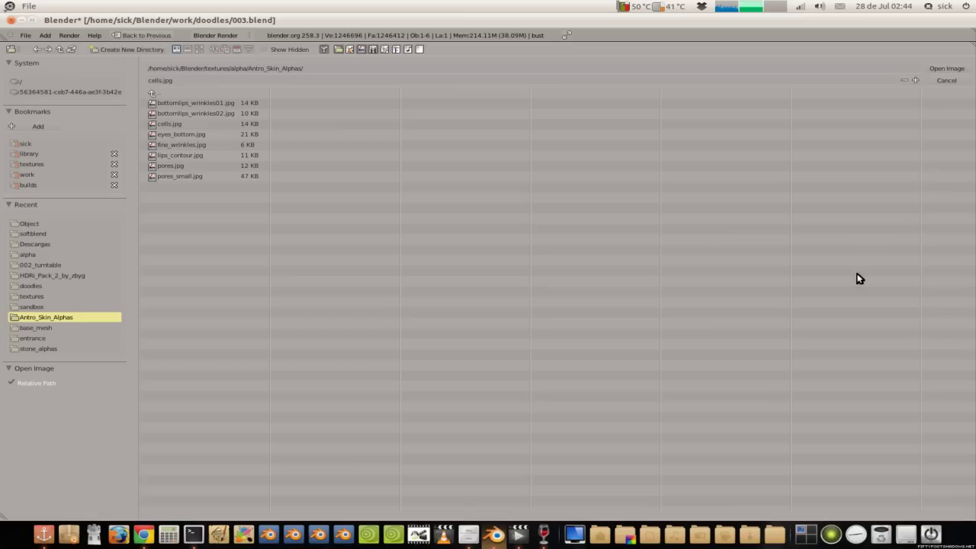
left_click(199, 49)
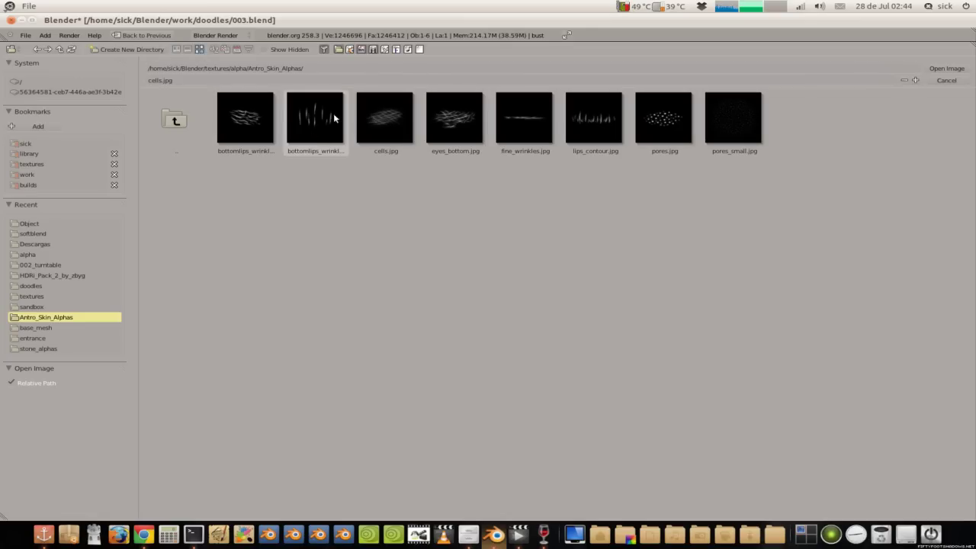
left_click(522, 124)
double_click(520, 135)
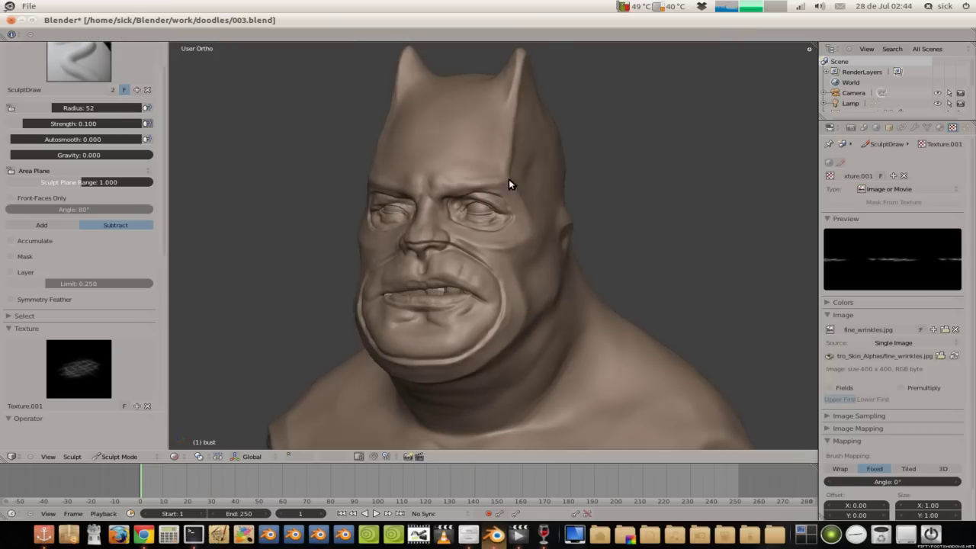
scroll(508, 183, "up", 1)
scroll(492, 190, "up", 2)
scroll(472, 242, "up", 1)
scroll(449, 252, "up", 1)
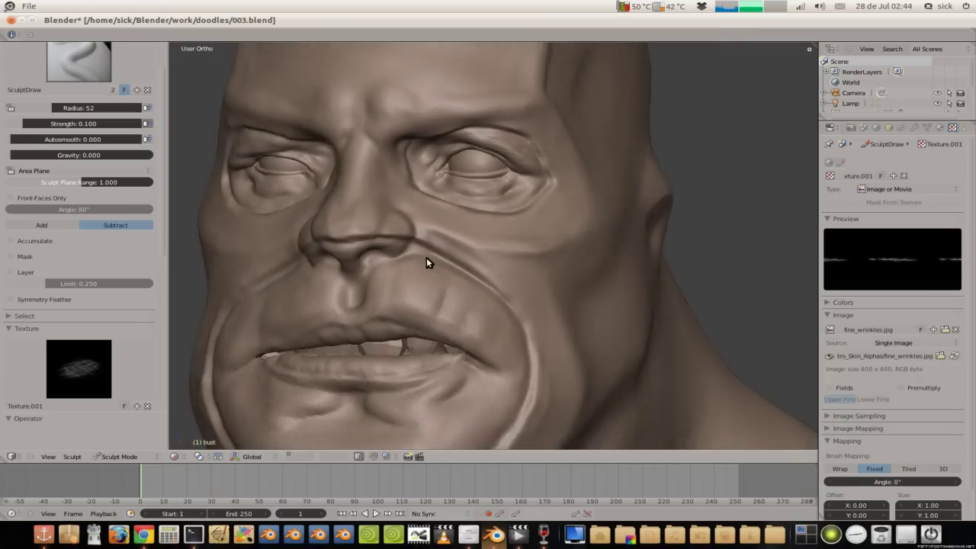
middle_click_drag(426, 257, 427, 327)
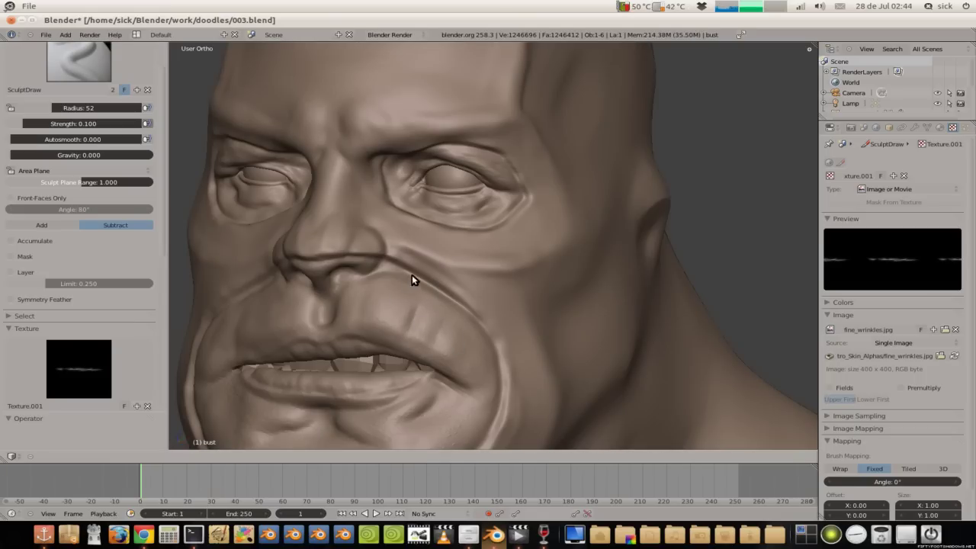
mouse_move(396, 287)
middle_mouse_down()
mouse_move(373, 268)
mouse_move(443, 209)
middle_mouse_up()
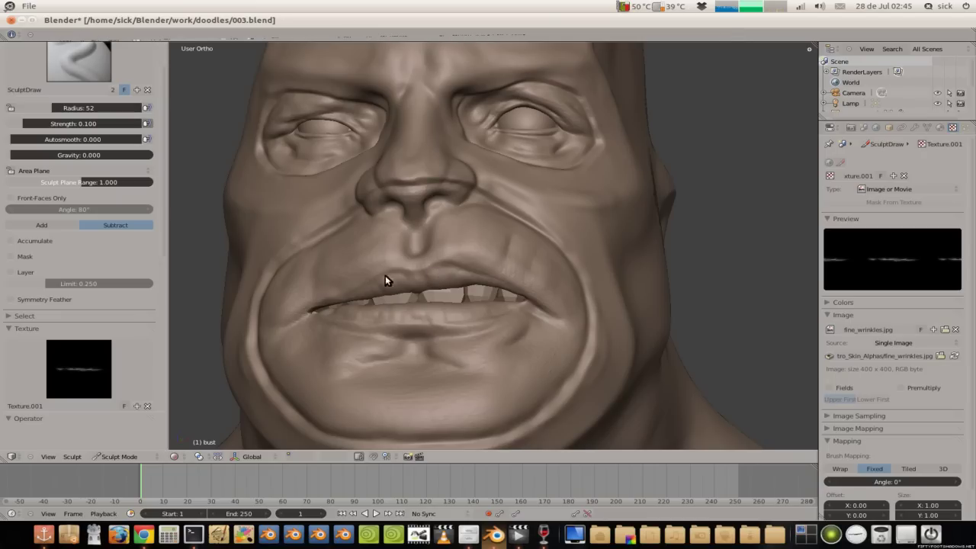
middle_click_drag(385, 275, 414, 283)
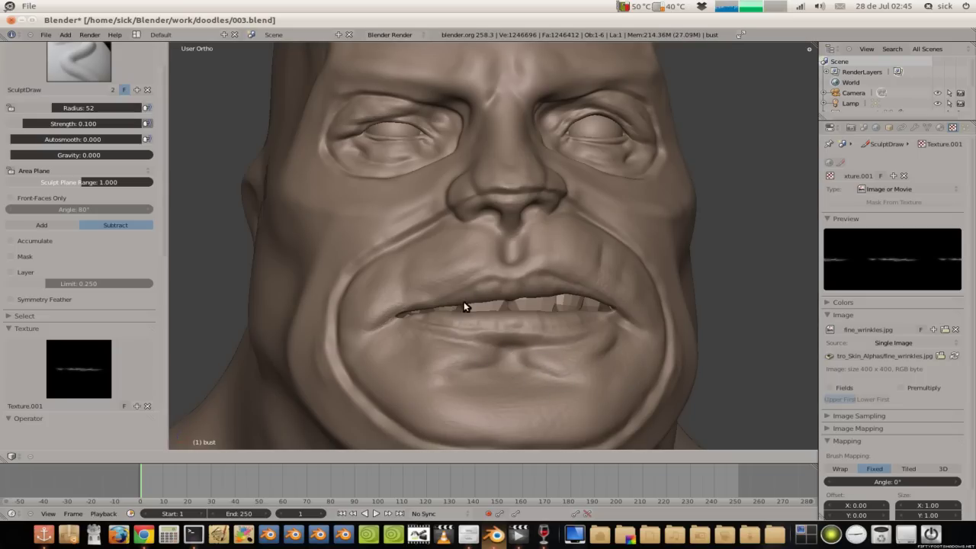
Step: Set the brush strength to 0.113 and draw a faint wrinkle on the forehead
middle_click_drag(464, 303, 473, 322)
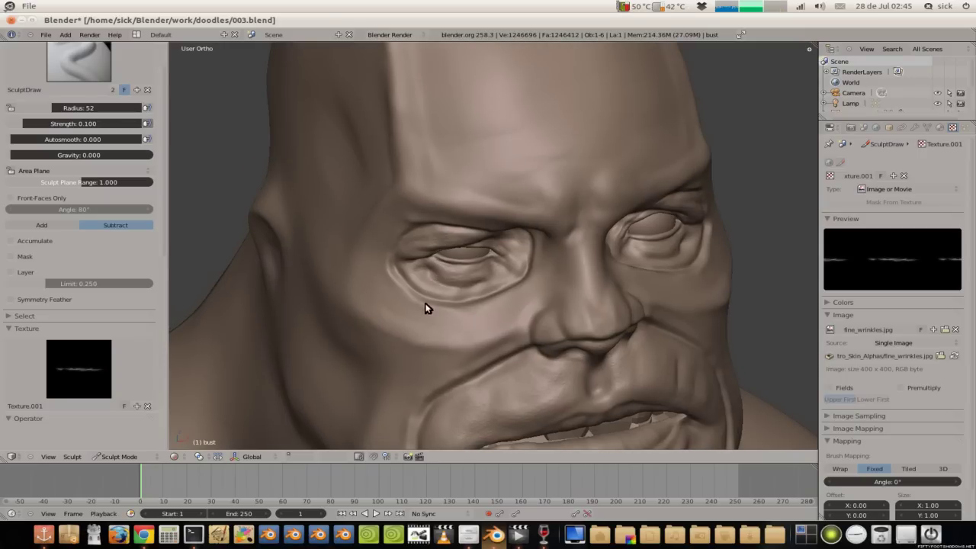
mouse_move(532, 345)
middle_mouse_down()
mouse_move(429, 272)
mouse_move(416, 179)
mouse_move(457, 148)
middle_mouse_up()
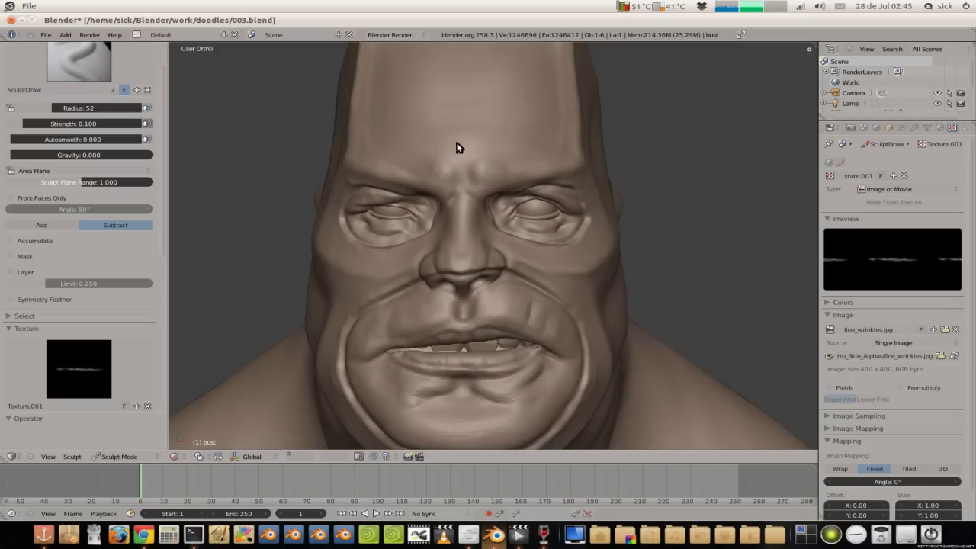
left_click_drag(111, 127, 99, 125)
left_click_drag(87, 123, 103, 123)
left_click_drag(468, 132, 472, 170)
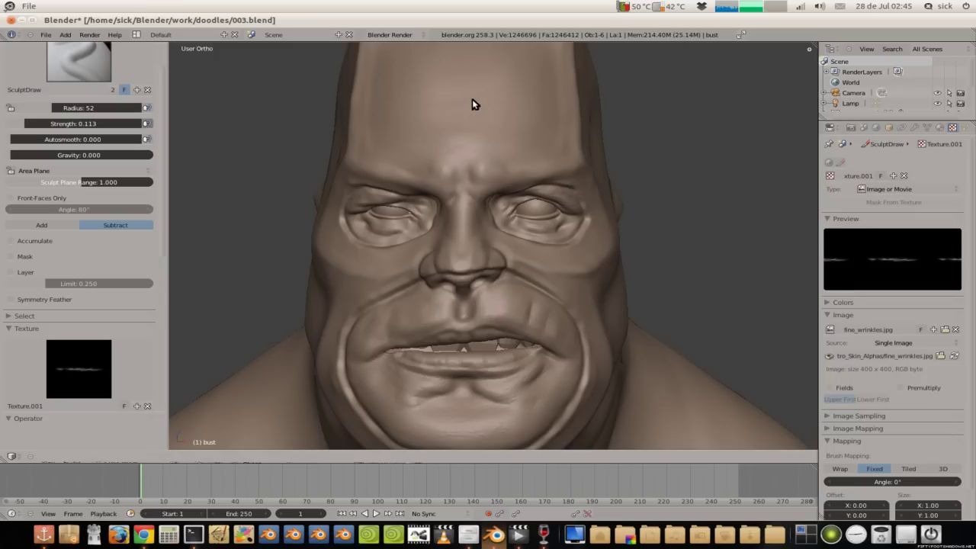
Step: Carve a diagonal crease on the cheek beside the eye and a thin crease across the neck
mouse_move(465, 176)
middle_mouse_down()
mouse_move(552, 156)
mouse_move(577, 131)
middle_mouse_up()
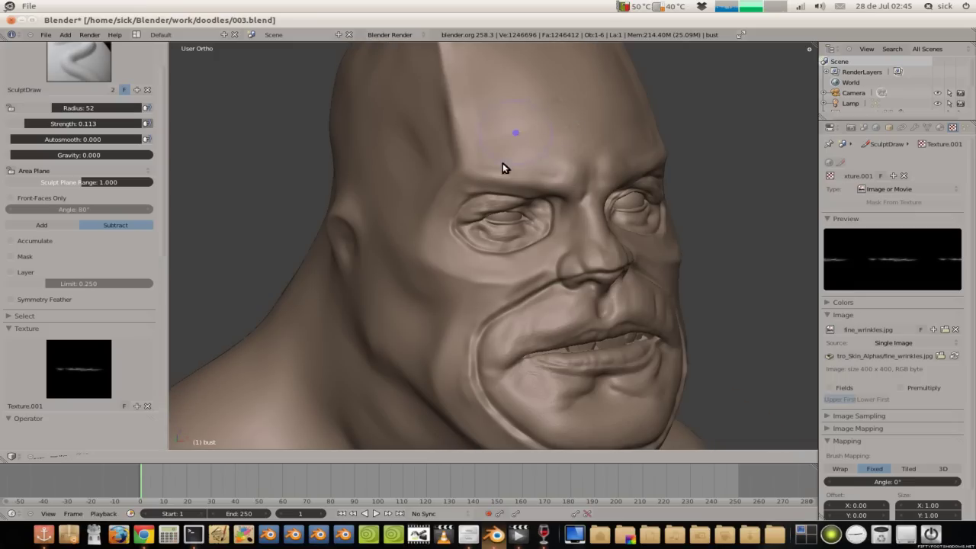
mouse_move(520, 168)
middle_mouse_down()
mouse_move(375, 146)
mouse_move(438, 132)
middle_mouse_up()
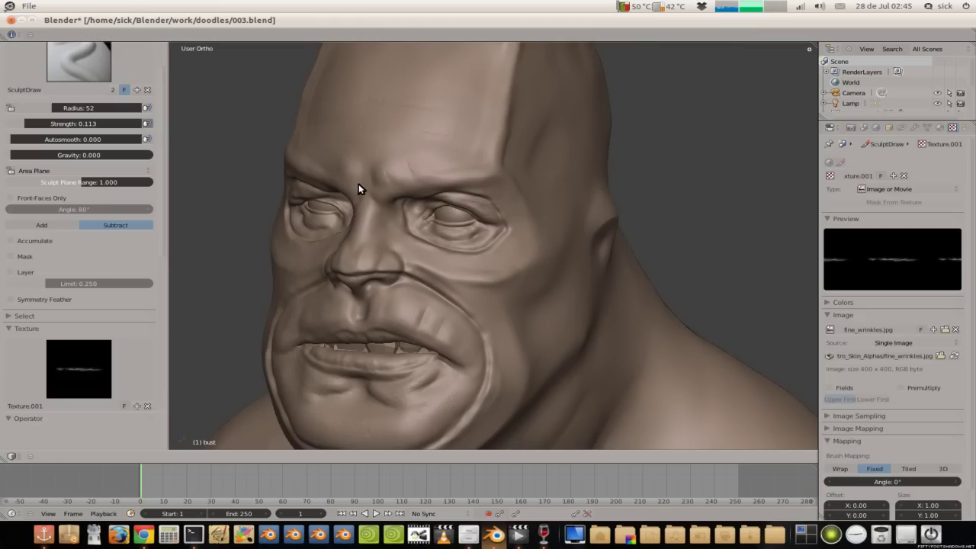
mouse_move(431, 169)
middle_mouse_down()
mouse_move(427, 201)
mouse_move(369, 221)
middle_mouse_up()
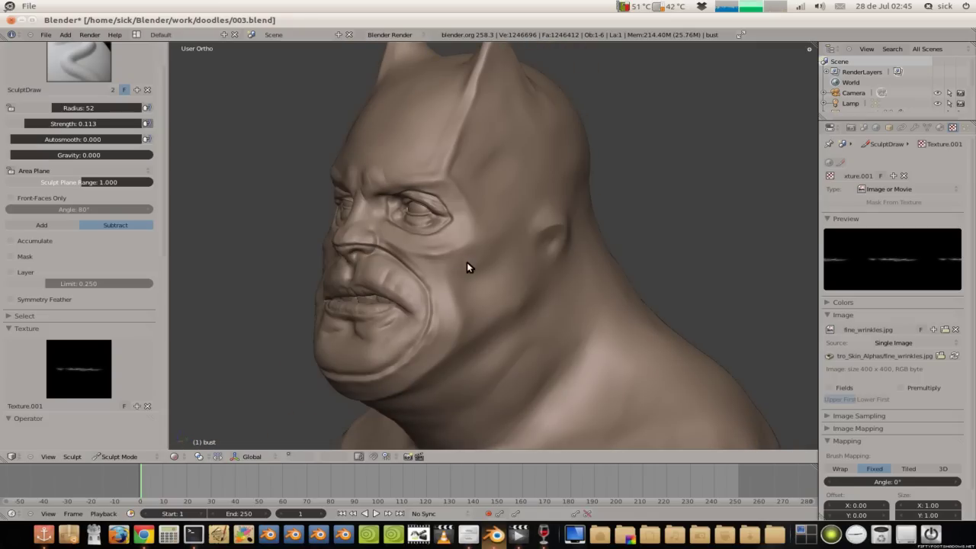
left_click_drag(480, 239, 439, 267)
mouse_move(468, 233)
middle_mouse_down()
mouse_move(432, 211)
mouse_move(463, 245)
mouse_move(502, 259)
mouse_move(476, 288)
middle_mouse_up()
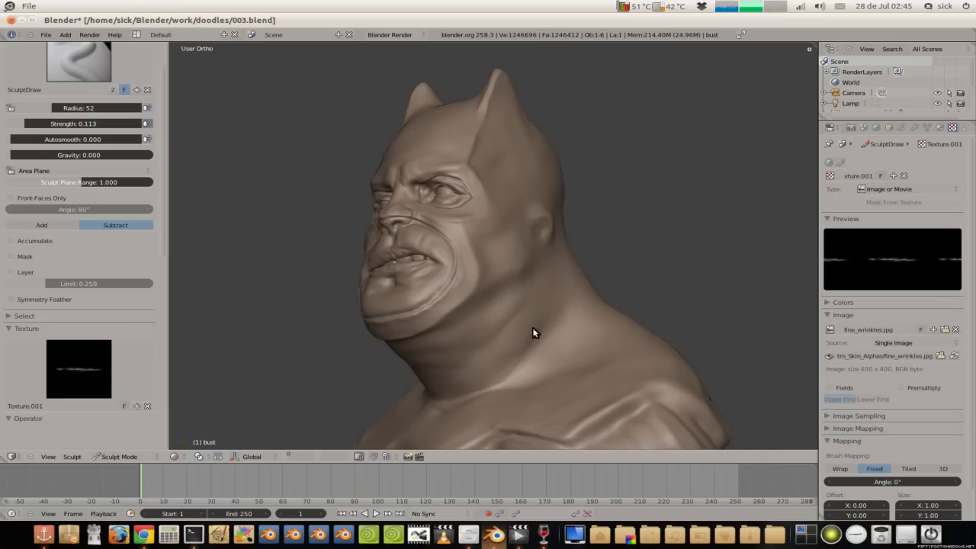
left_click_drag(492, 349, 526, 302)
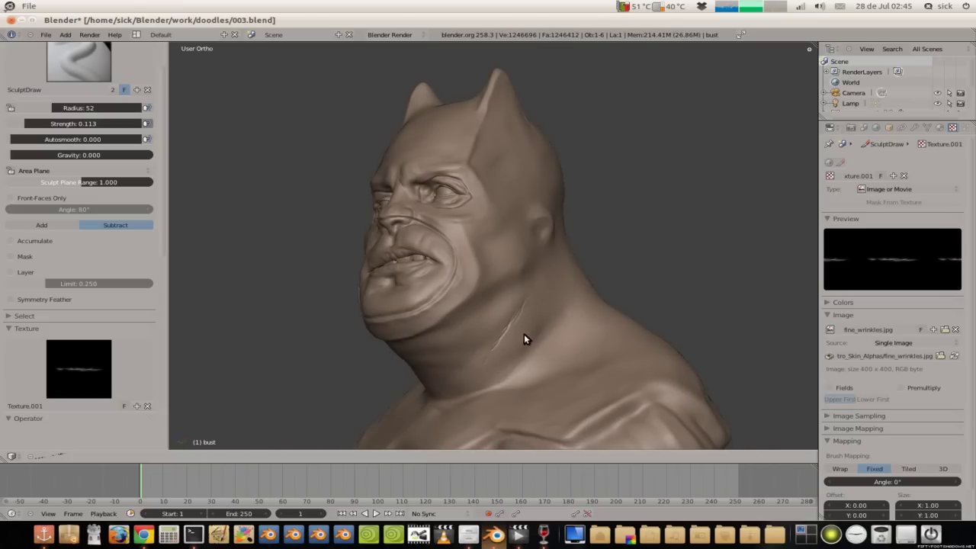
Step: Undo the neck crease, lower strength to about 0.096, and redraw a thinner neck crease
key("ctrl+z")
left_click_drag(103, 124, 97, 123)
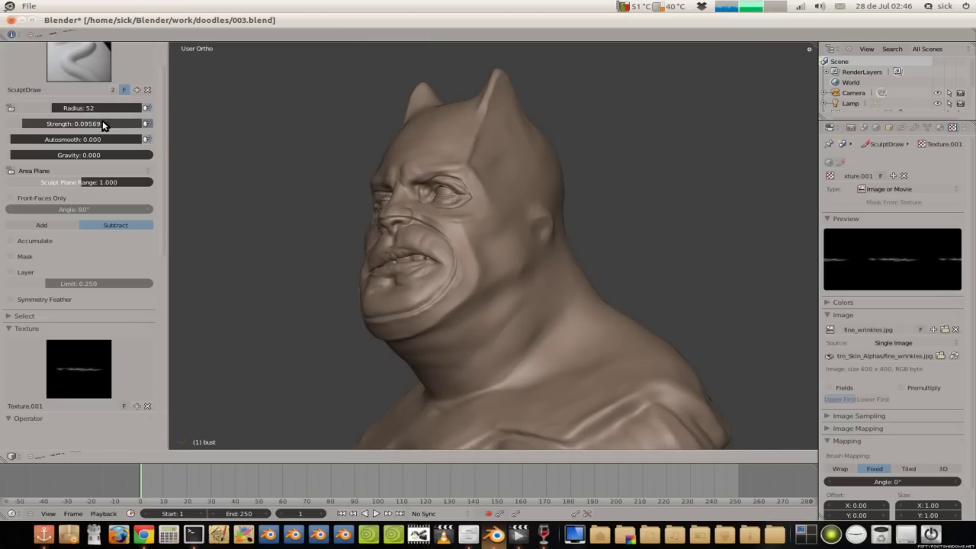
left_click_drag(535, 309, 509, 323)
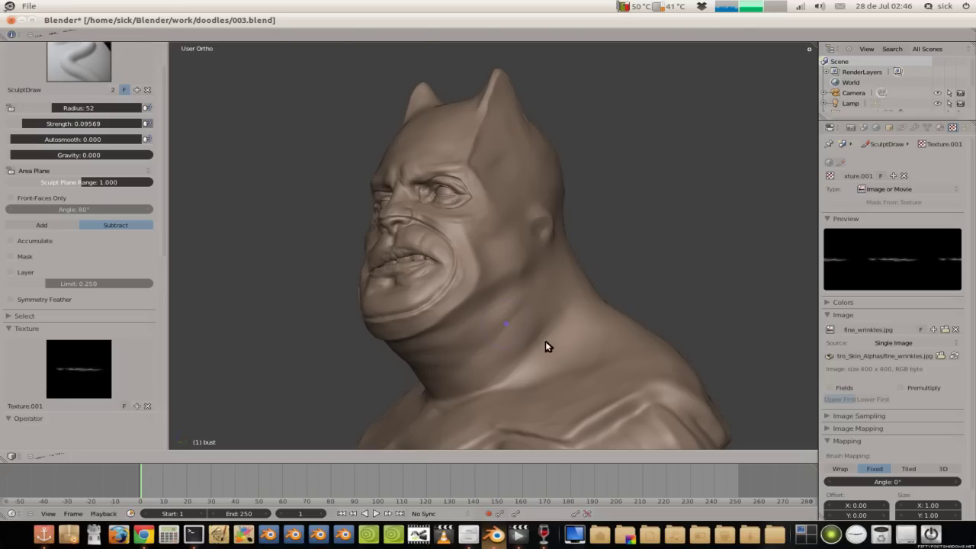
left_click_drag(533, 354, 548, 364)
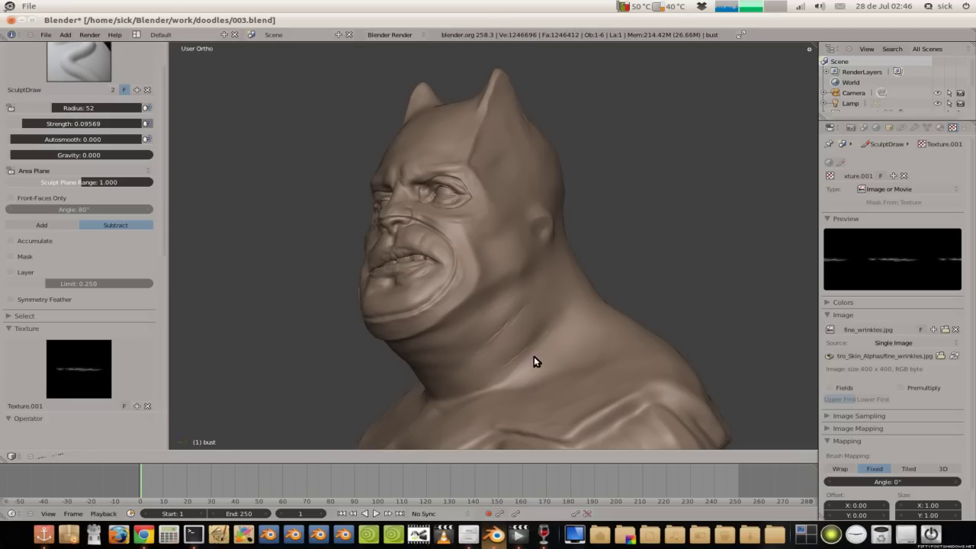
Step: Drop the brush strength to 0.0612 and sculpt a faint stroke up the neck
key("KP_1")
key("KP_4")
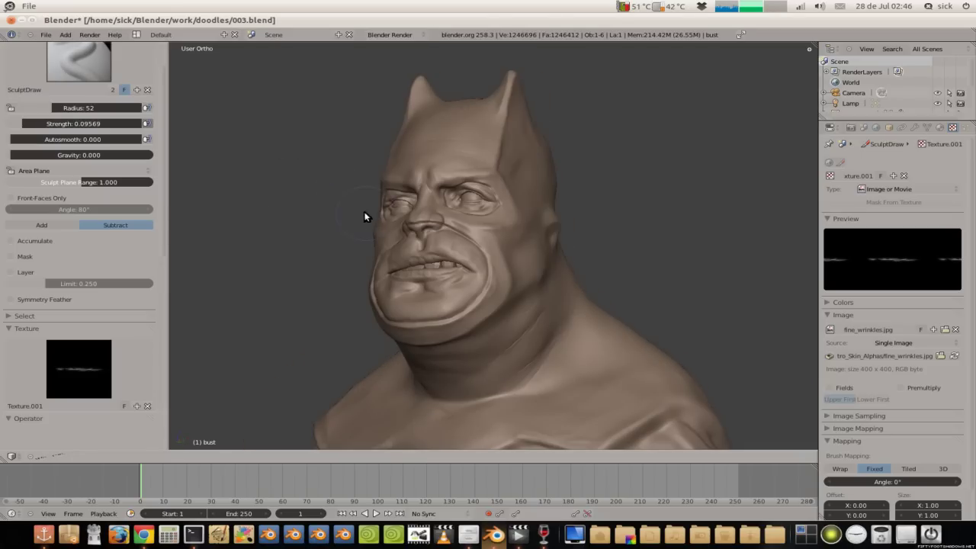
left_click_drag(114, 124, 110, 124)
mouse_move(267, 164)
middle_mouse_down()
mouse_move(444, 285)
mouse_move(483, 343)
middle_mouse_up()
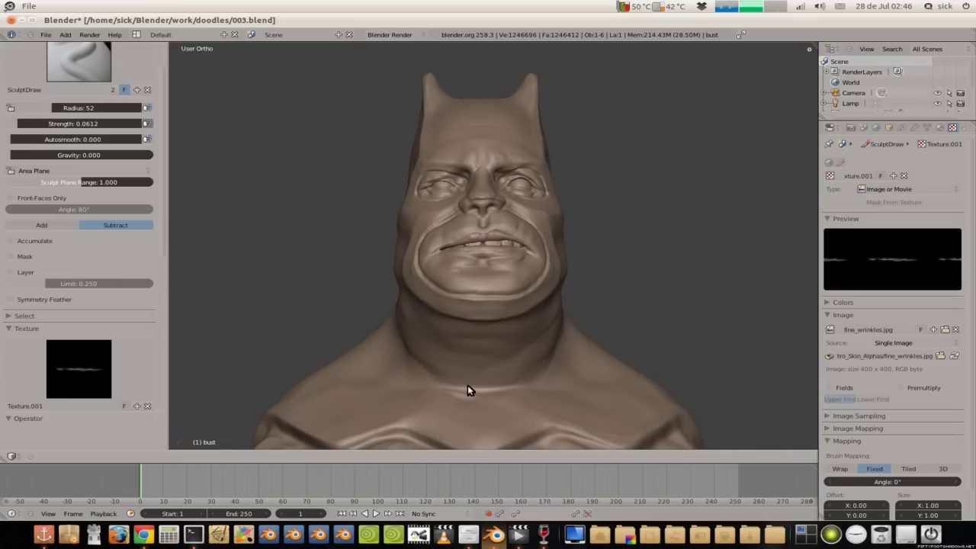
mouse_move(399, 386)
middle_mouse_down()
mouse_move(453, 359)
mouse_move(460, 394)
middle_mouse_up()
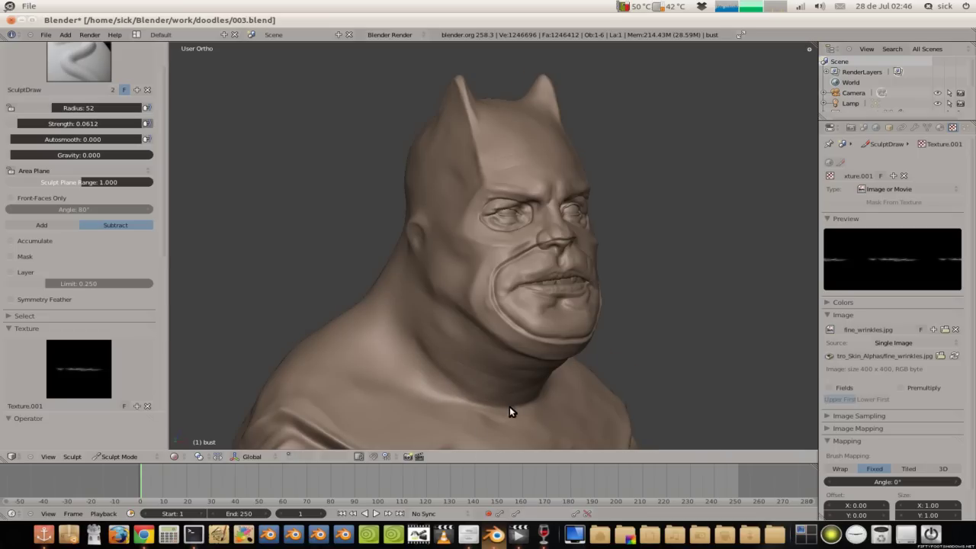
scroll(502, 411, "down", 3)
middle_click_drag(429, 350, 475, 374)
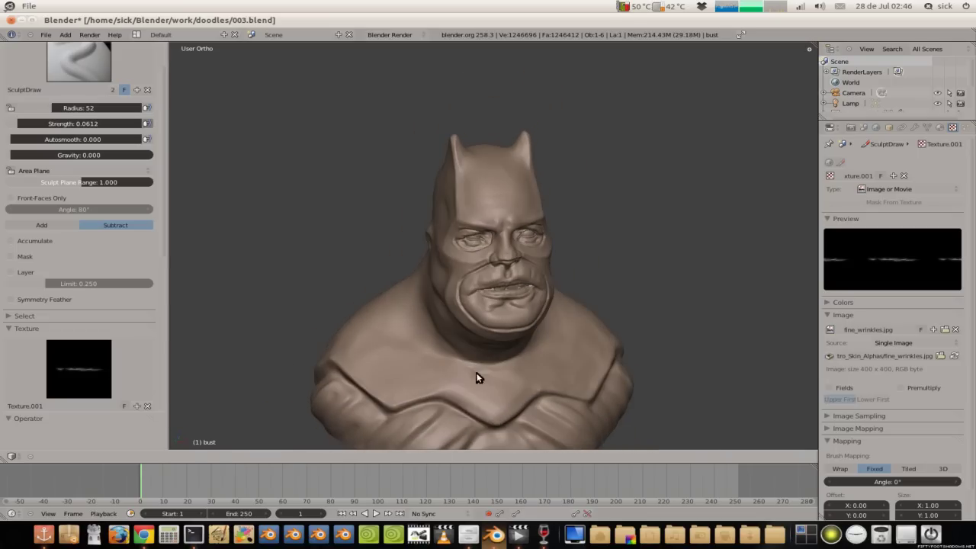
middle_click_drag(428, 334, 470, 330)
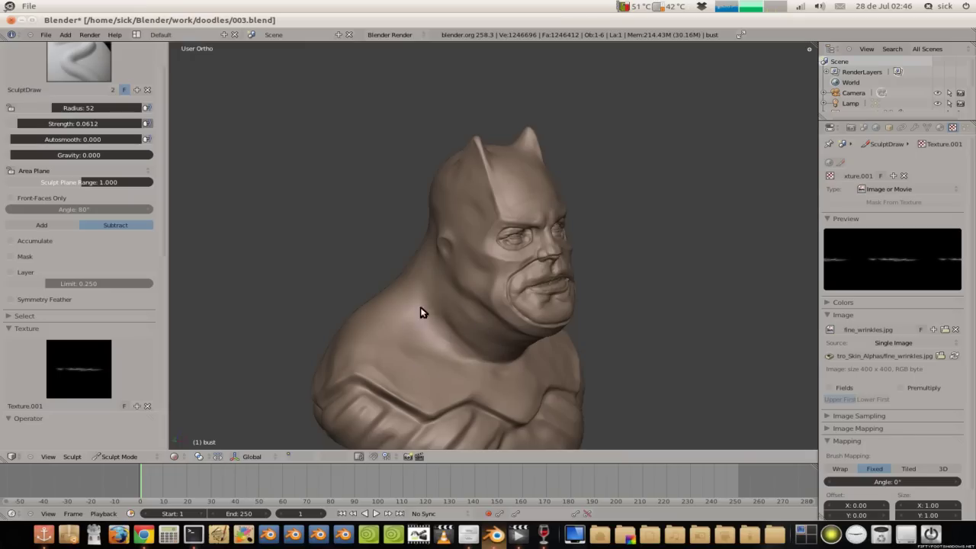
middle_click_drag(420, 312, 461, 308)
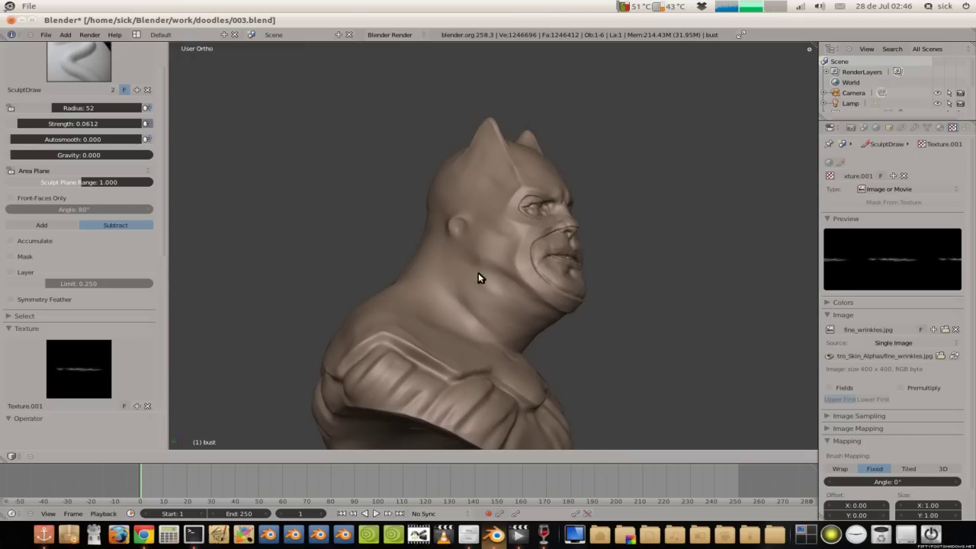
left_click_drag(468, 338, 480, 282)
Step: Sculpt strokes on the back of the bust and faint creases along the neck near the ear
middle_click_drag(435, 282, 460, 233)
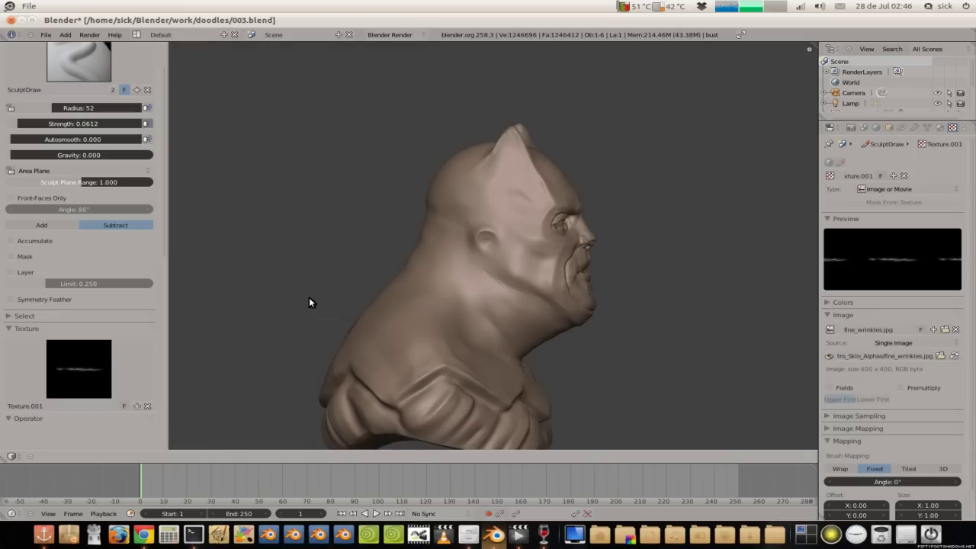
middle_click_drag(310, 303, 379, 316)
mouse_move(318, 283)
middle_mouse_down()
mouse_move(432, 305)
mouse_move(400, 318)
mouse_move(425, 295)
mouse_move(491, 302)
middle_mouse_up()
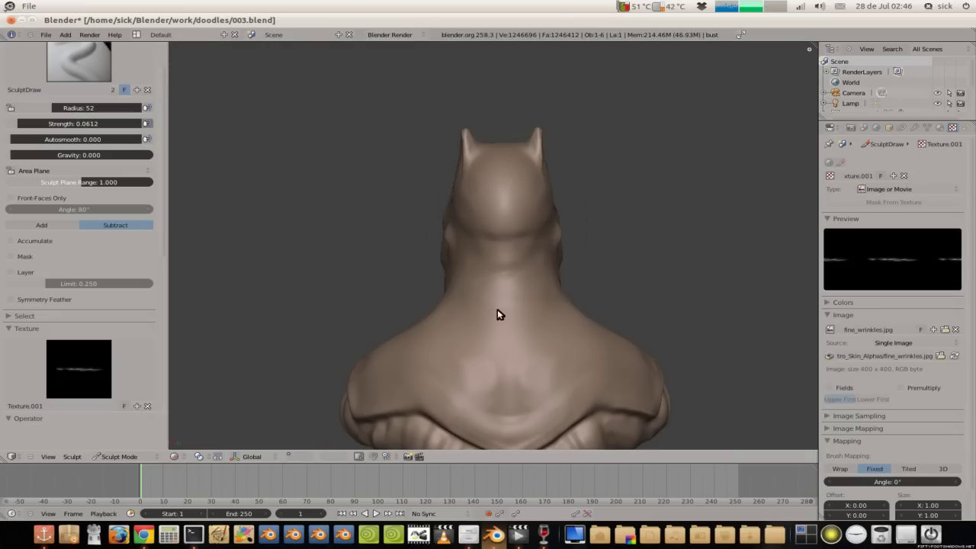
mouse_move(464, 236)
left_mouse_down()
mouse_move(492, 349)
mouse_move(492, 287)
left_mouse_up()
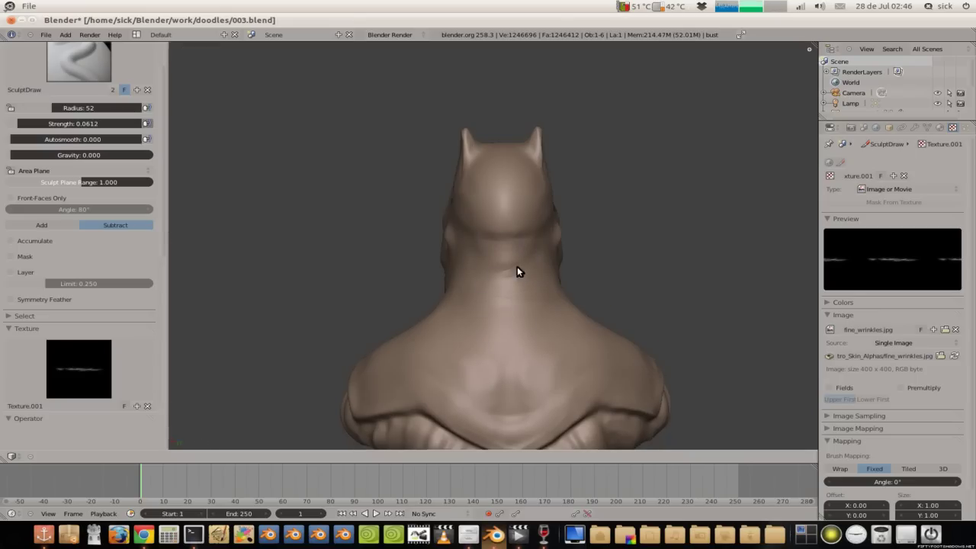
middle_click_drag(517, 266, 527, 257)
left_click_drag(522, 304, 500, 268)
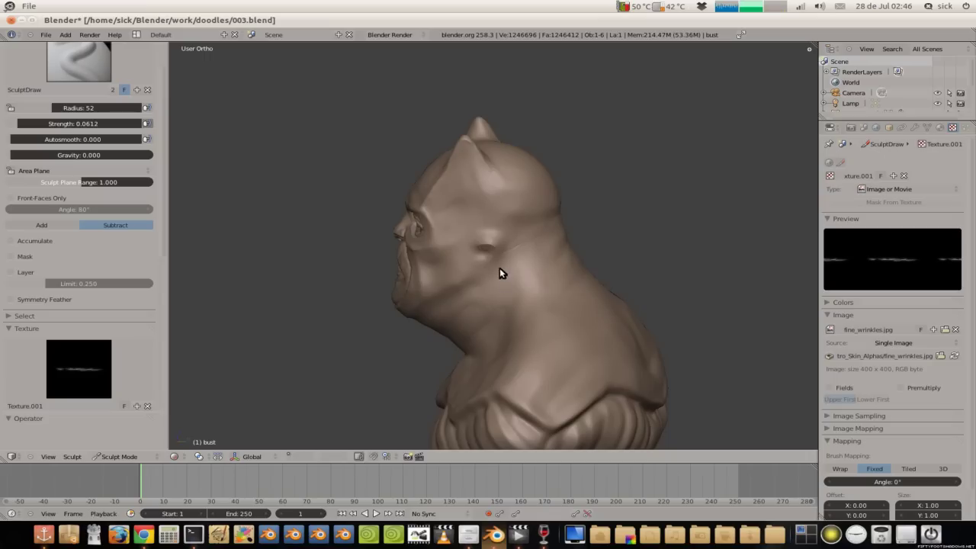
left_click_drag(564, 320, 541, 315)
Step: Carve a crease into the back of the bust's left shoulder
mouse_move(541, 311)
middle_mouse_down()
mouse_move(595, 268)
mouse_move(544, 282)
mouse_move(539, 333)
mouse_move(592, 374)
middle_mouse_up()
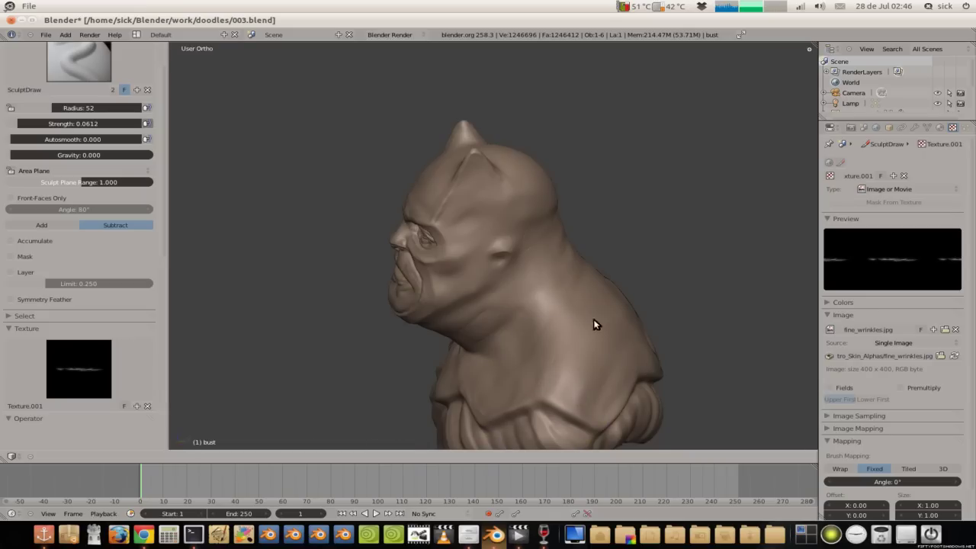
middle_click_drag(593, 320, 599, 374)
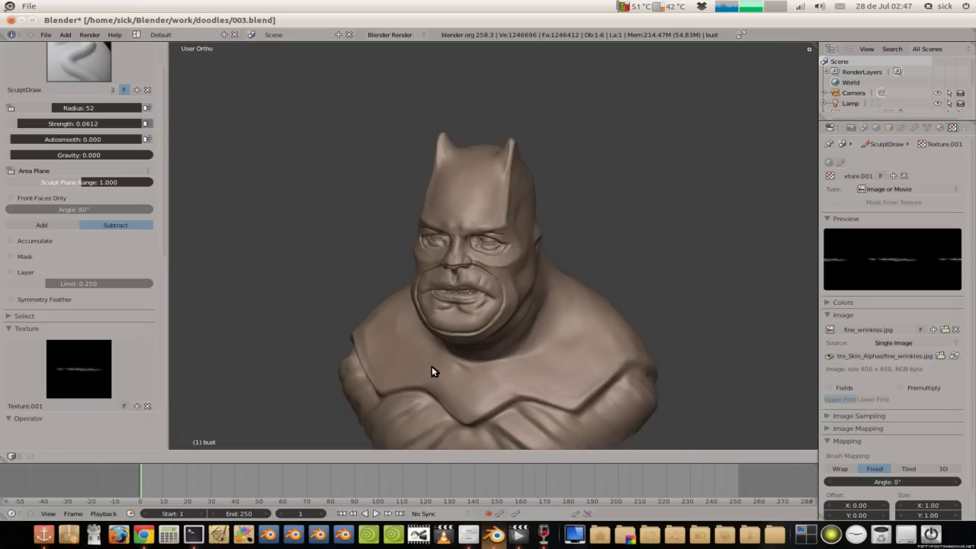
middle_click_drag(432, 366, 429, 382)
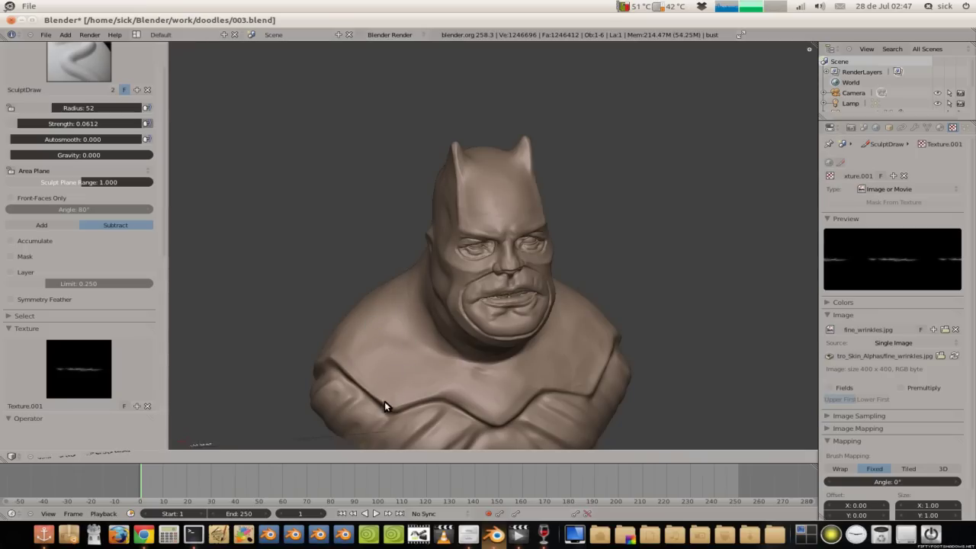
mouse_move(459, 375)
middle_mouse_down()
mouse_move(542, 359)
mouse_move(503, 327)
middle_mouse_up()
middle_click_drag(437, 374, 433, 390)
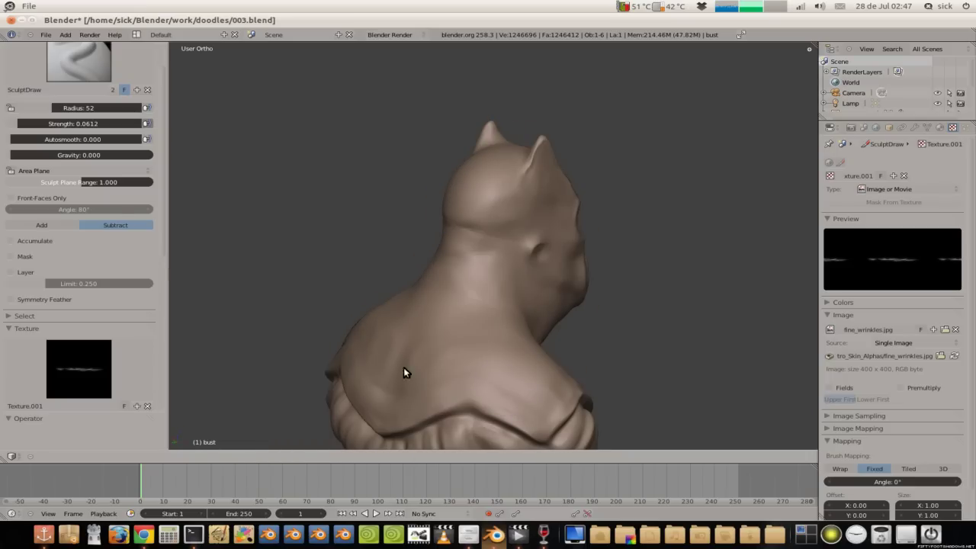
middle_click_drag(490, 345, 496, 358)
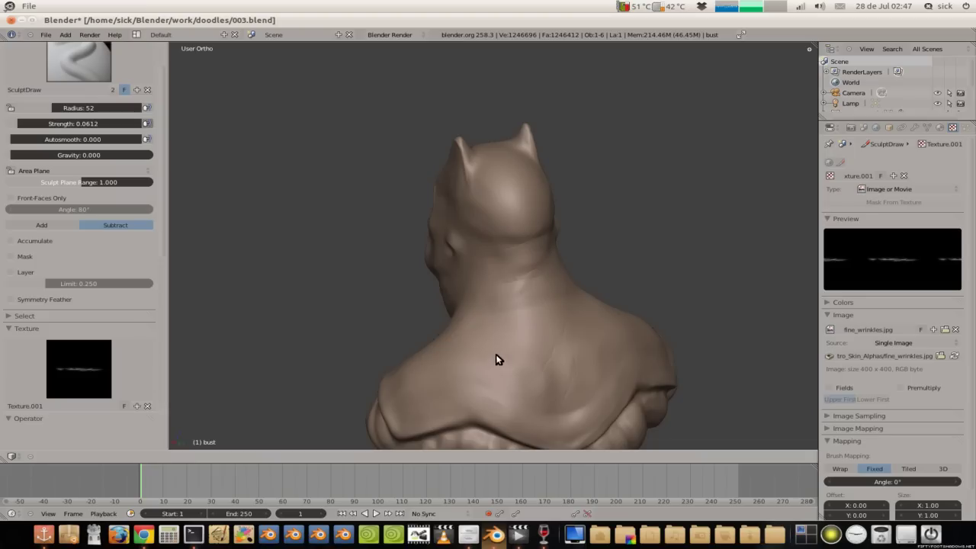
left_click_drag(461, 375, 503, 401)
mouse_move(479, 343)
middle_mouse_down()
mouse_move(577, 302)
mouse_move(503, 291)
middle_mouse_up()
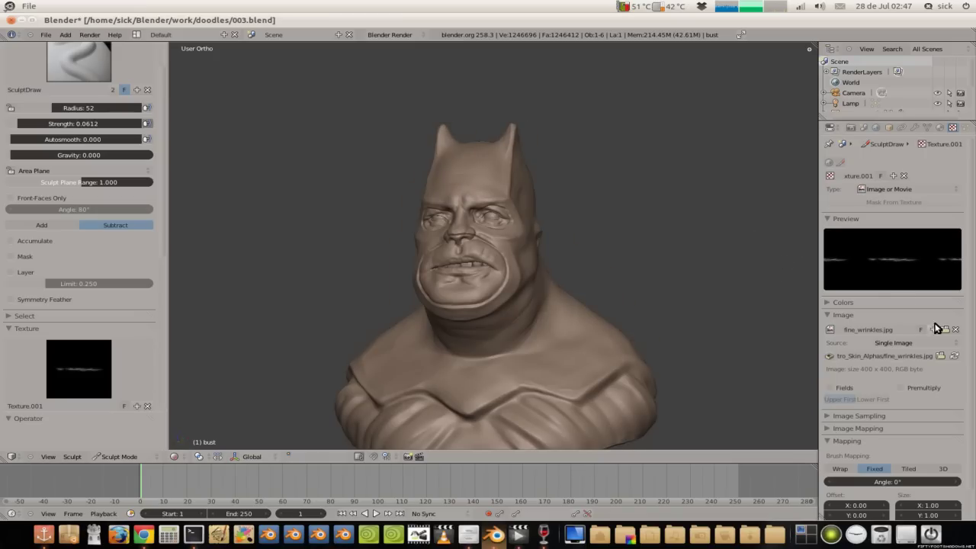
Step: Load crosshatch alpha.jpg from textures/alpha/monstermaker as the brush texture image
left_click(944, 330)
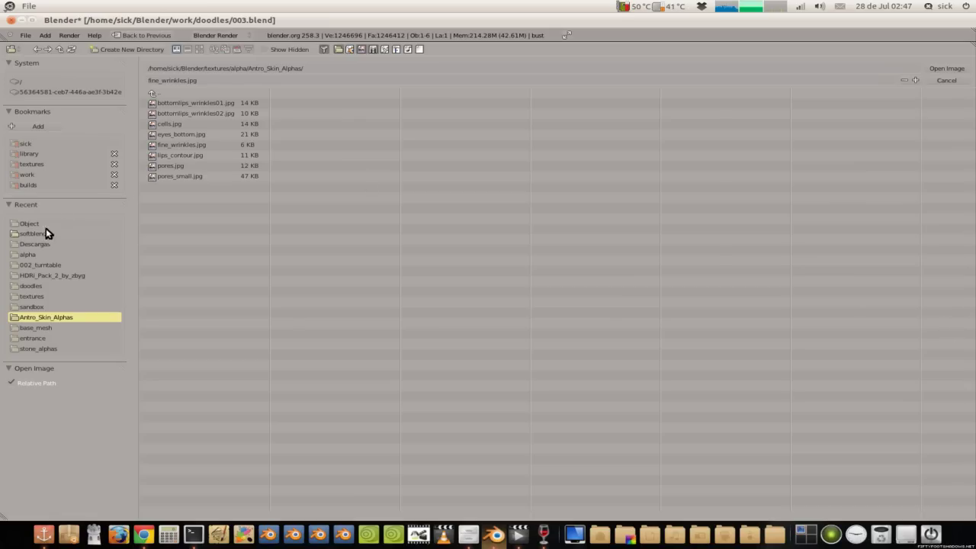
left_click(45, 253)
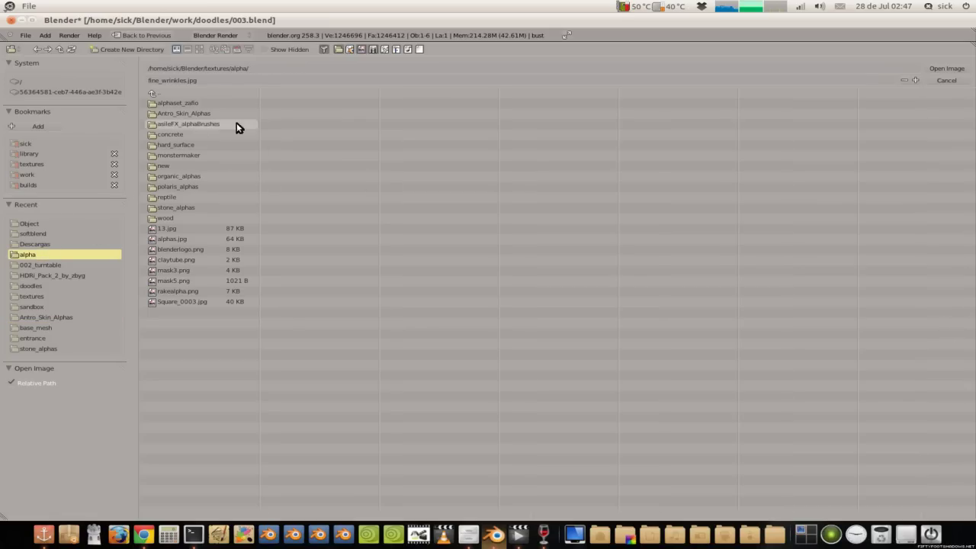
left_click(178, 155)
left_click(199, 49)
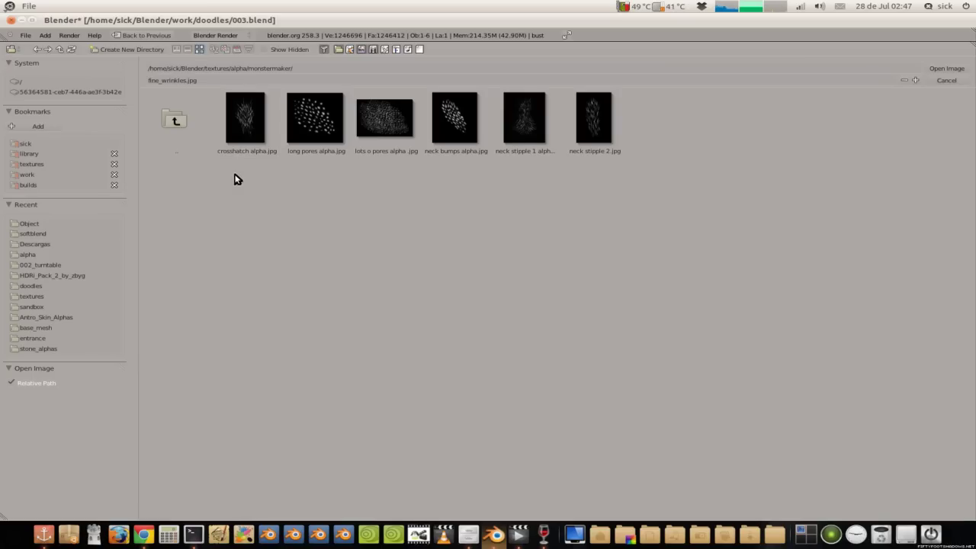
left_click(247, 118)
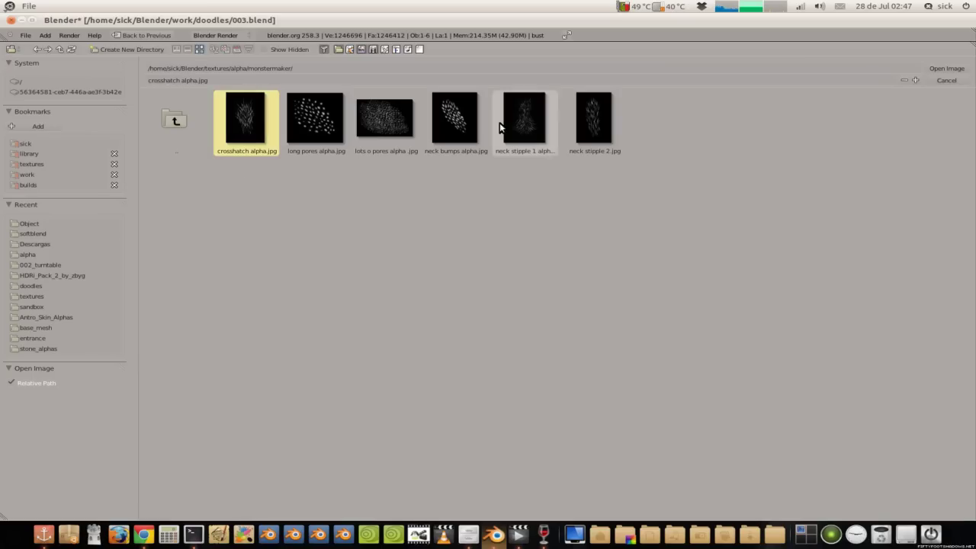
left_click(936, 69)
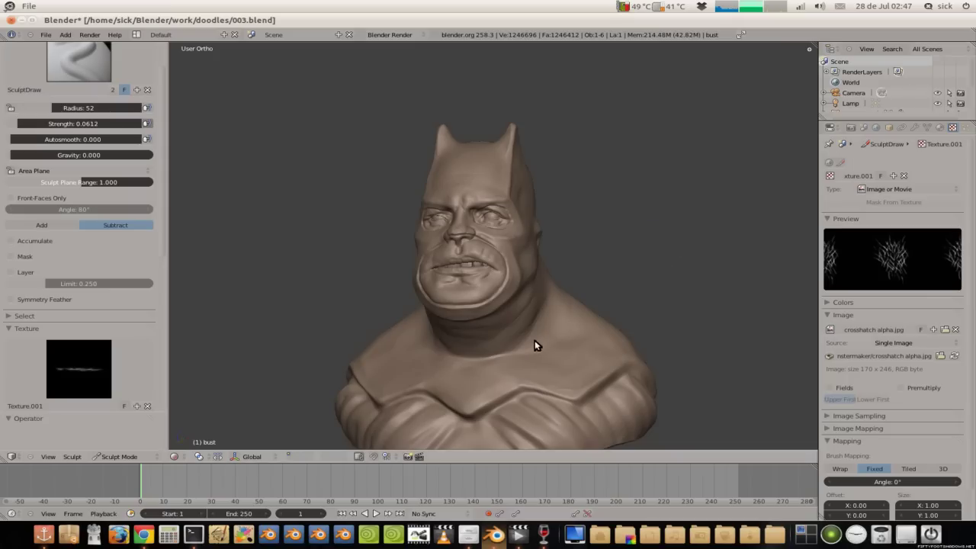
Step: Raise the brush strength to 0.130 and stamp a test crosshatch mark on the chest
middle_click_drag(478, 324, 488, 343)
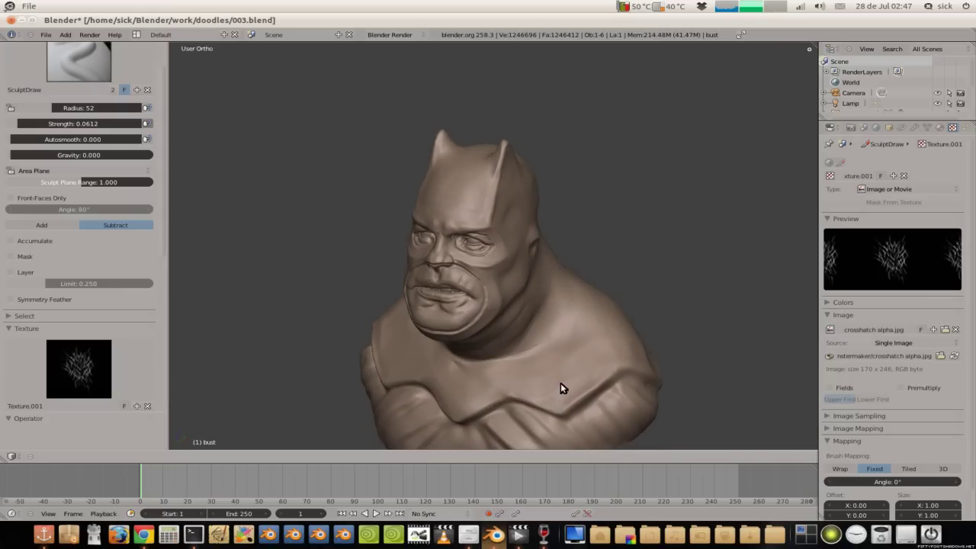
middle_click_drag(594, 360, 538, 410)
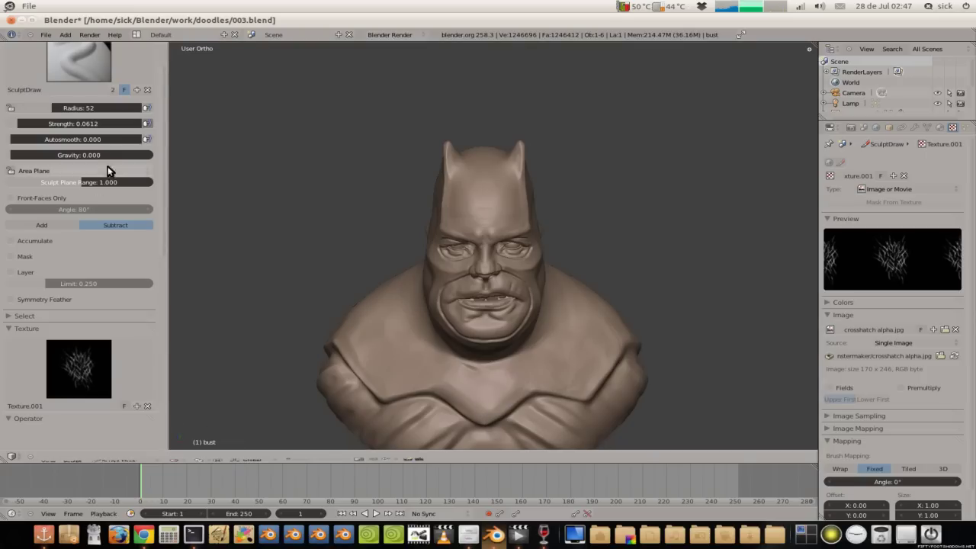
left_click_drag(102, 123, 111, 122)
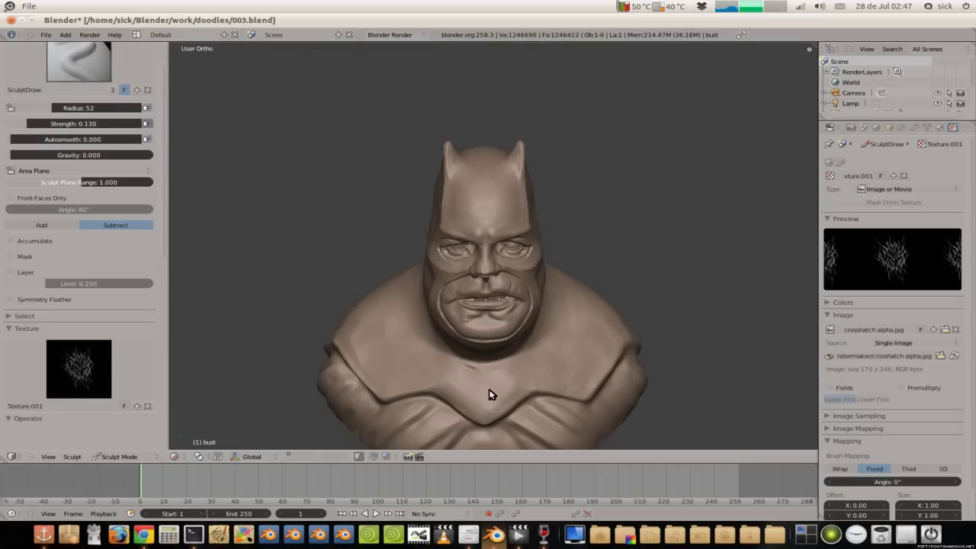
left_click_drag(476, 401, 470, 428)
Step: Lower the brush strength to 0.09138, then to 0.05259, inspecting the bust from several angles
left_click_drag(88, 128, 81, 125)
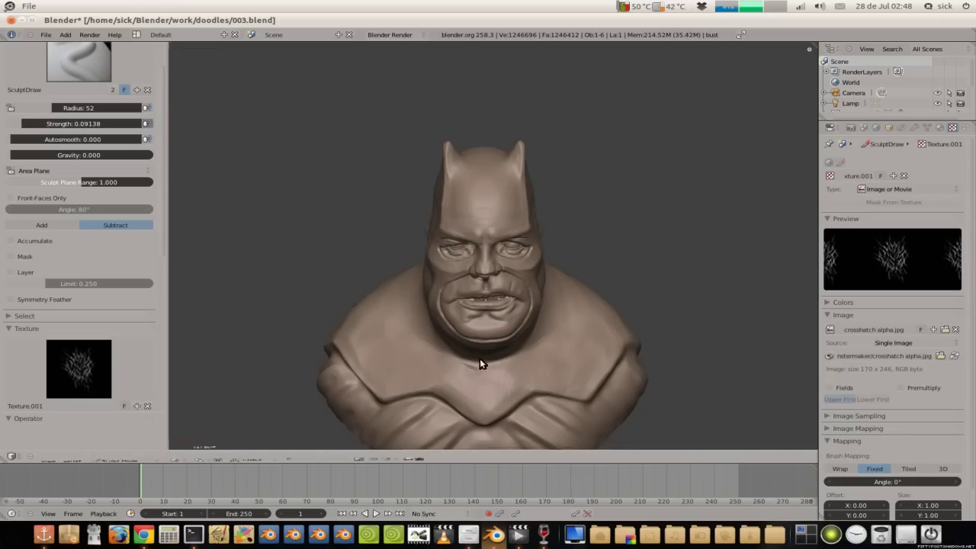
middle_click_drag(479, 358, 584, 379)
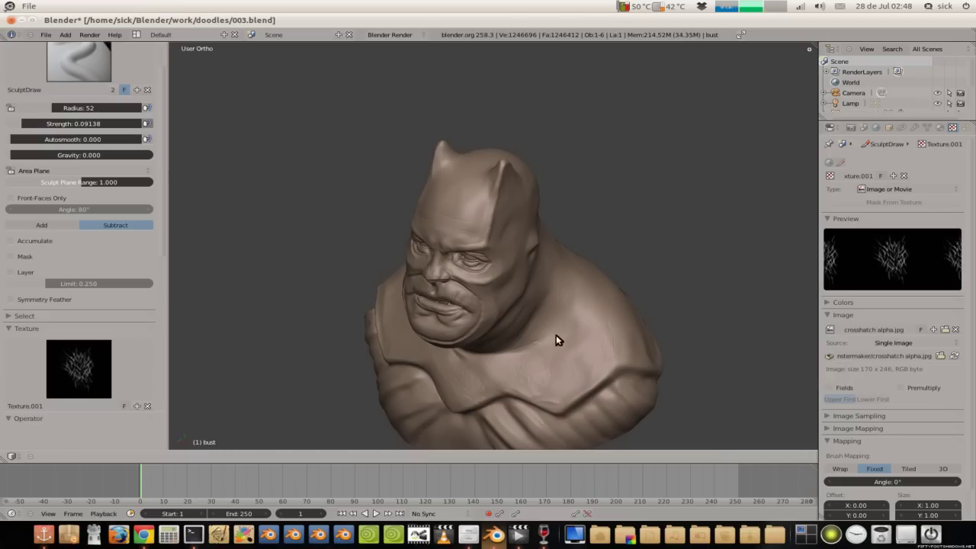
middle_click_drag(494, 250, 304, 175)
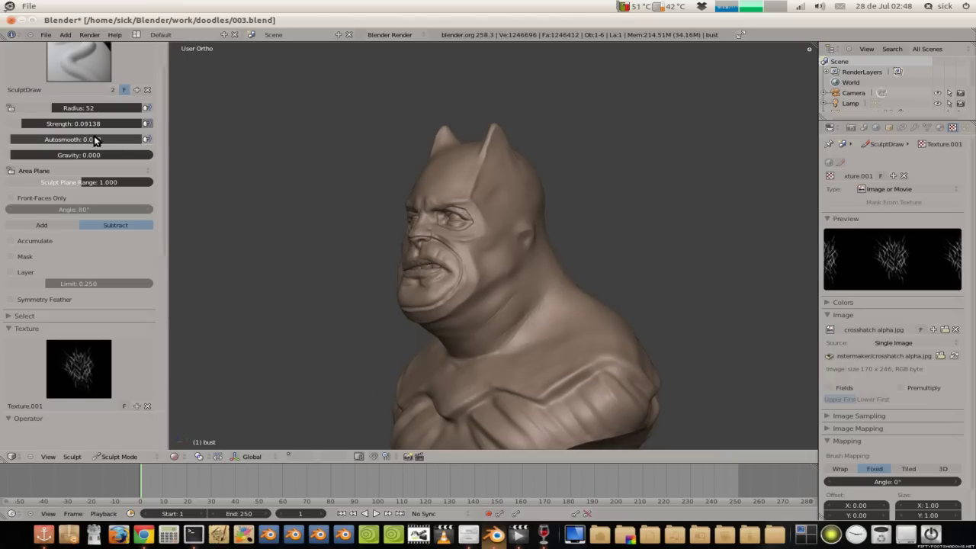
left_click_drag(90, 120, 85, 122)
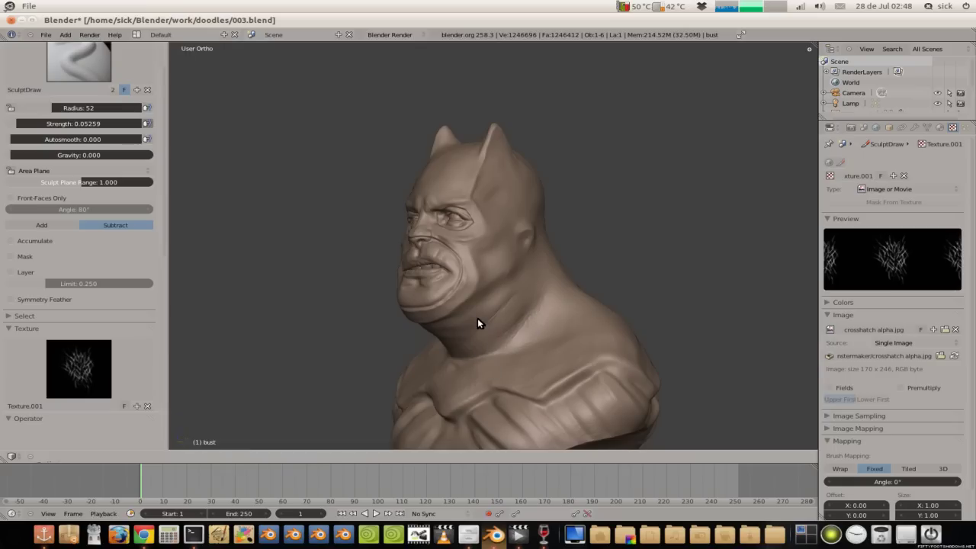
middle_click_drag(486, 282, 501, 268)
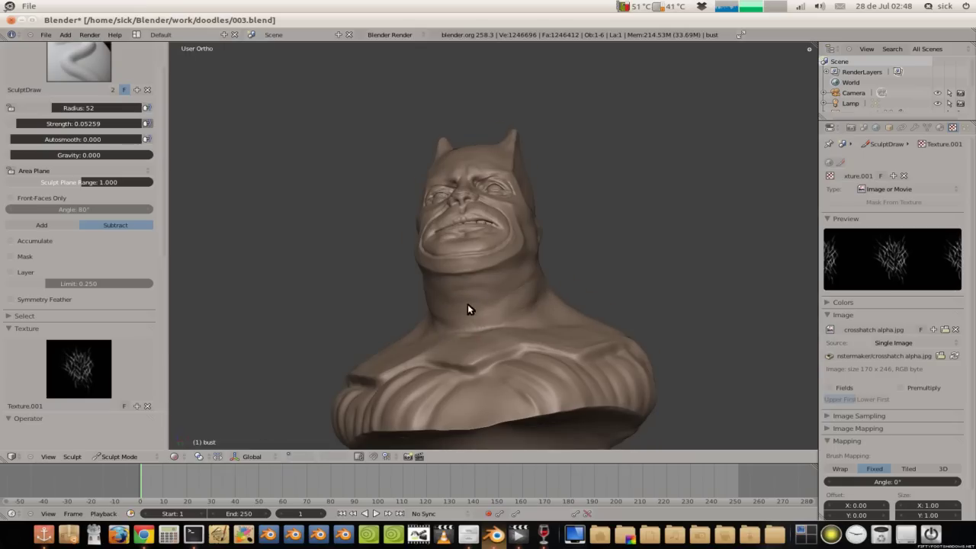
middle_click_drag(440, 307, 463, 381)
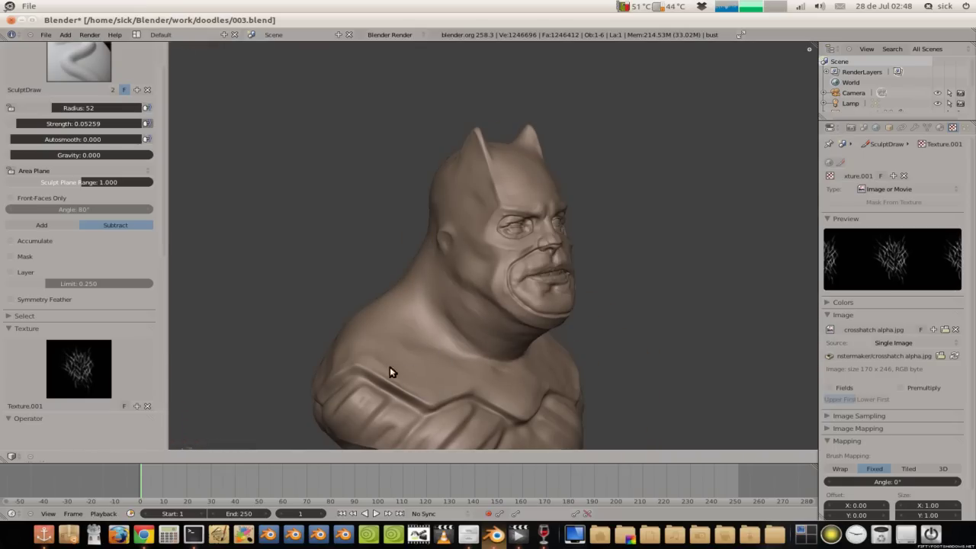
middle_click_drag(389, 367, 396, 405)
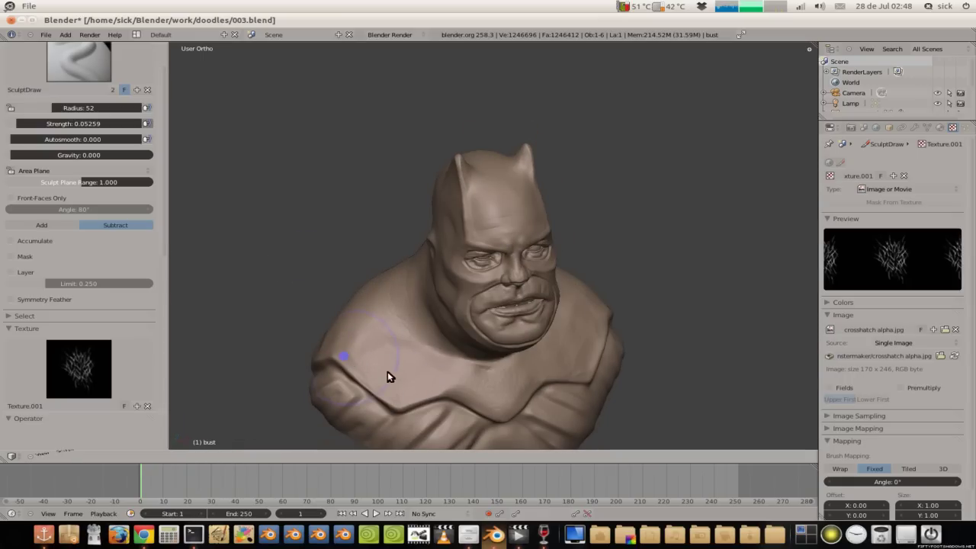
mouse_move(393, 304)
middle_mouse_down()
mouse_move(479, 274)
mouse_move(486, 304)
mouse_move(498, 308)
mouse_move(441, 291)
mouse_move(486, 318)
middle_mouse_up()
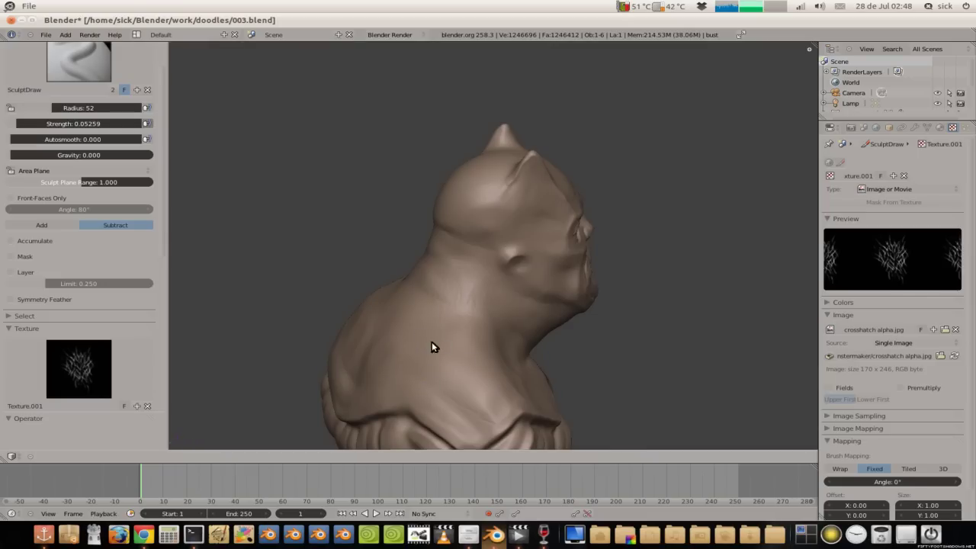
Step: Stamp crosshatch texture onto the back of the neck, then inspect the bust from around
middle_click_drag(431, 342, 473, 330)
mouse_move(525, 294)
left_mouse_down()
mouse_move(553, 293)
mouse_move(423, 350)
mouse_move(458, 364)
left_mouse_up()
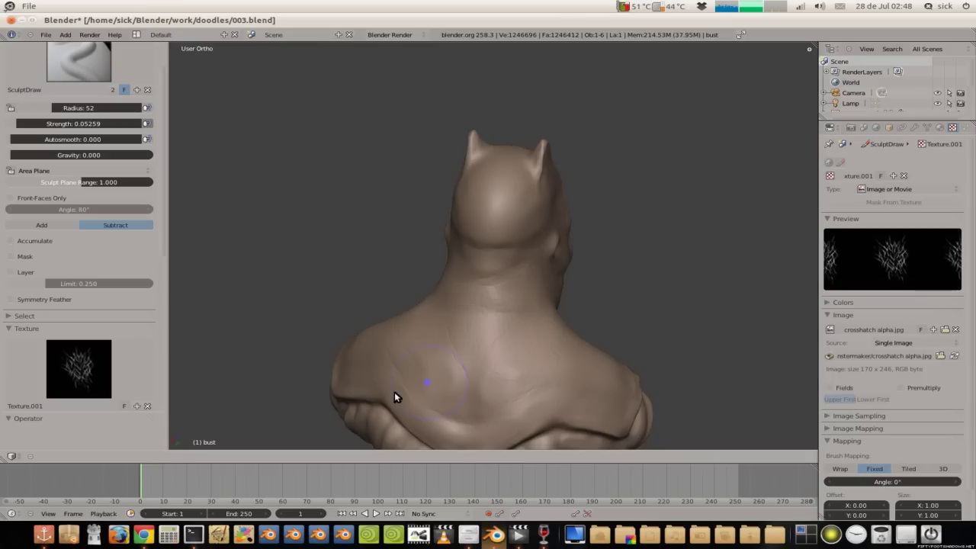
mouse_move(406, 328)
middle_mouse_down()
mouse_move(472, 360)
mouse_move(566, 355)
mouse_move(551, 405)
middle_mouse_up()
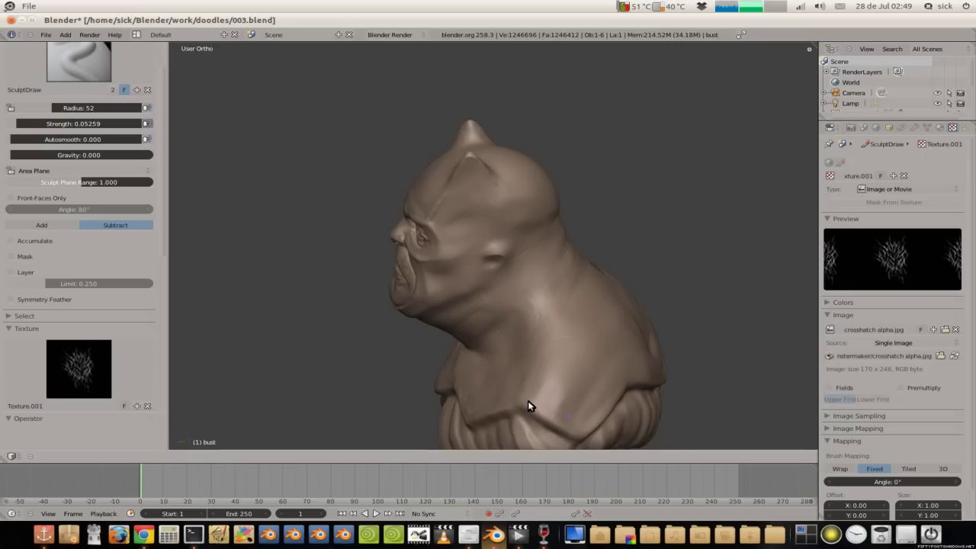
middle_click_drag(542, 349, 561, 298)
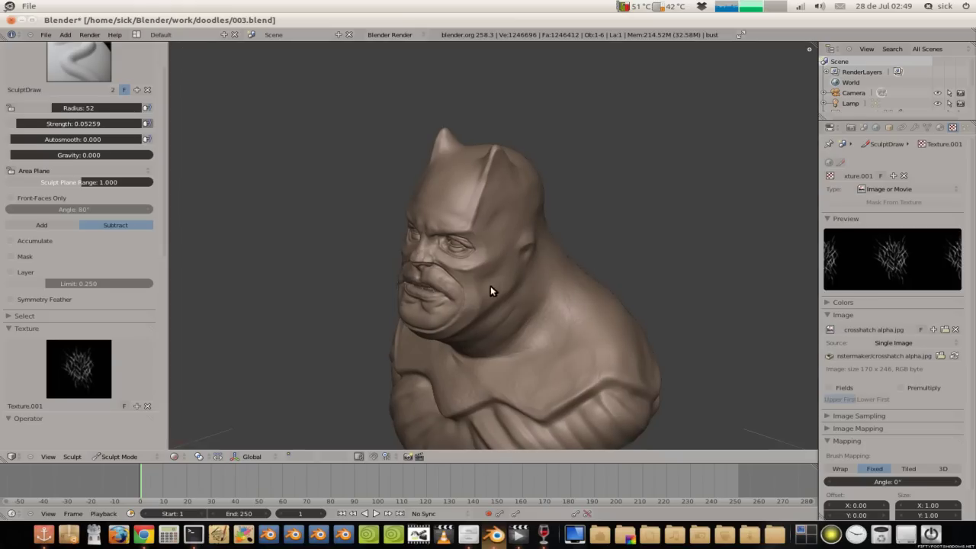
middle_click_drag(491, 286, 430, 267)
middle_click_drag(531, 292, 529, 268)
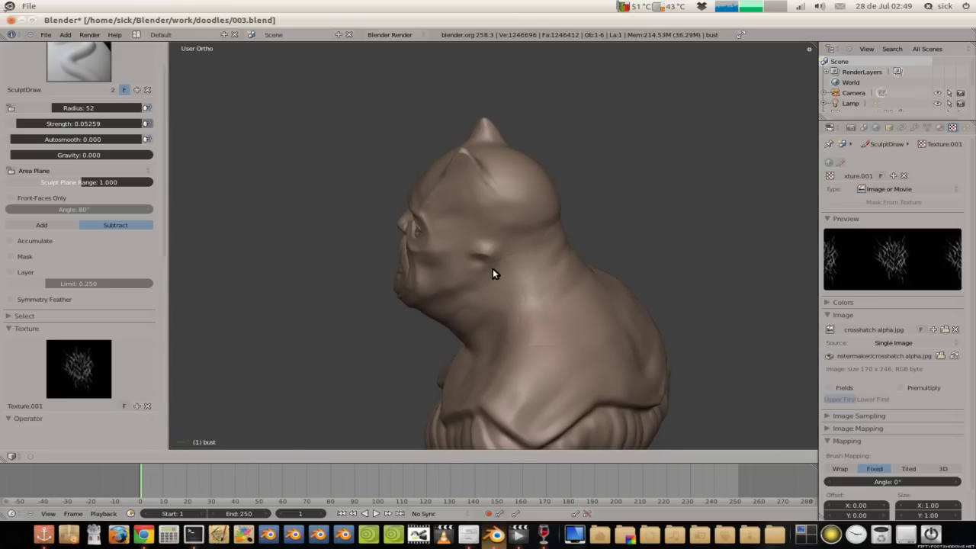
middle_click_drag(496, 254, 488, 293)
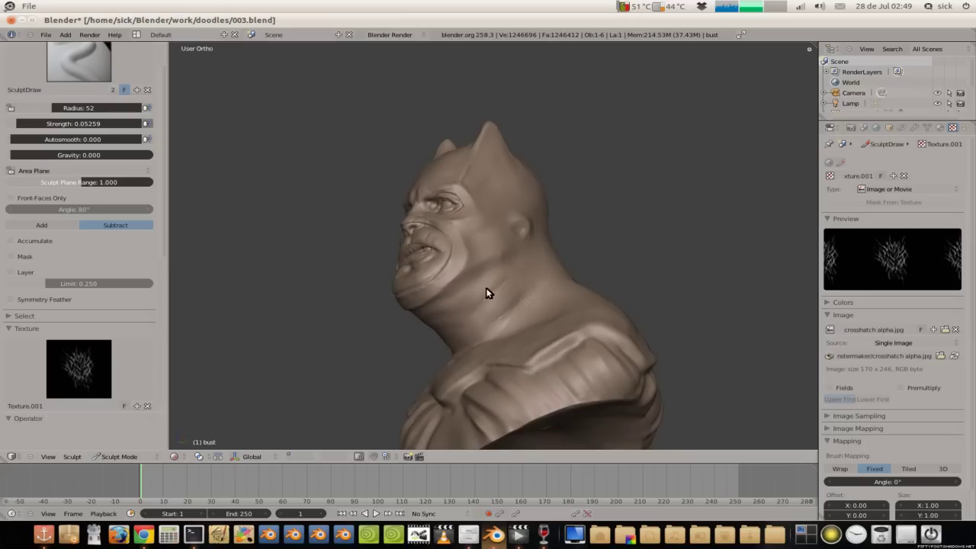
mouse_move(456, 322)
middle_mouse_down()
mouse_move(514, 295)
mouse_move(468, 327)
middle_mouse_up()
mouse_move(451, 288)
middle_mouse_down()
mouse_move(496, 282)
mouse_move(478, 331)
mouse_move(464, 296)
mouse_move(475, 305)
mouse_move(449, 303)
mouse_move(466, 312)
middle_mouse_up()
Step: Stroke crosshatch wrinkle texture over the left eyelid and nose bridge from a near-front view
scroll(464, 296, "up", 2)
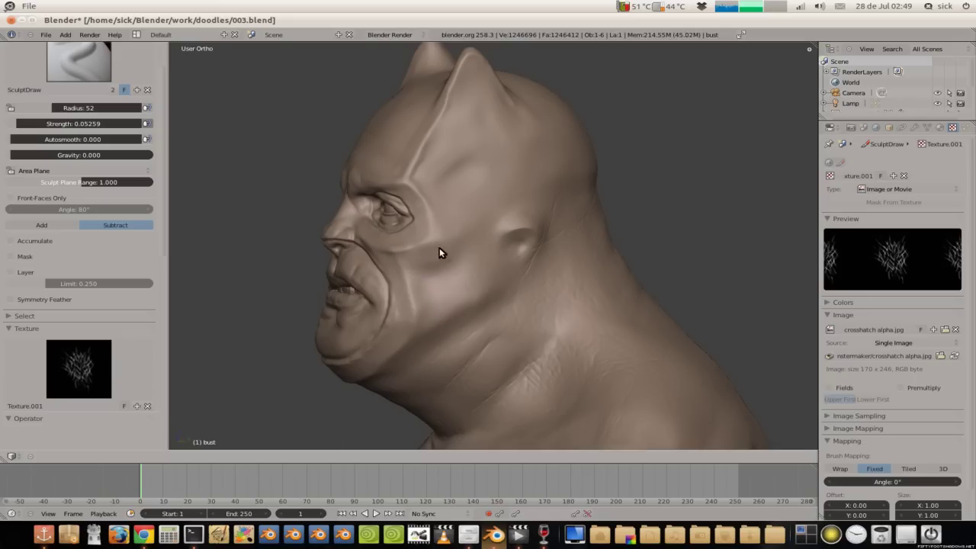
middle_click_drag(440, 257, 453, 246)
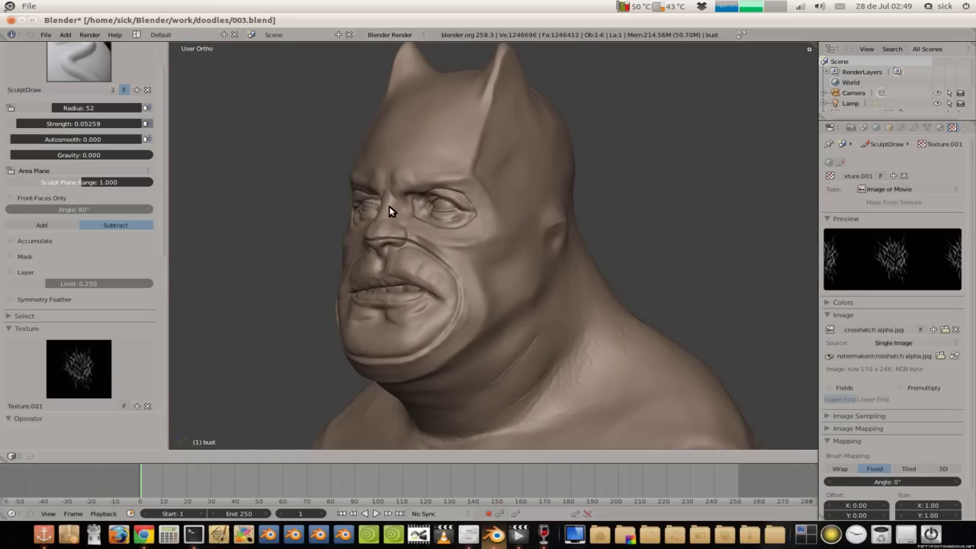
scroll(351, 213, "up", 3)
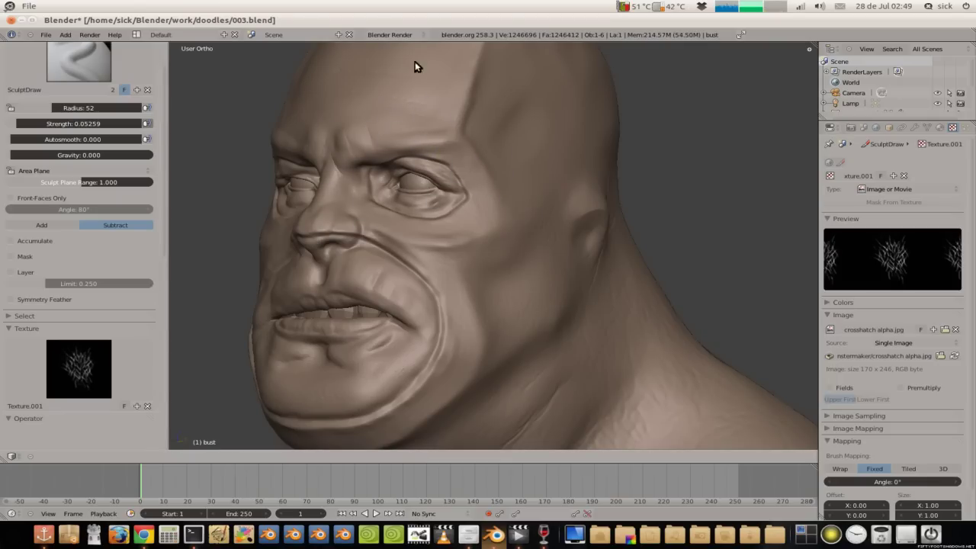
middle_click_drag(466, 134, 495, 137)
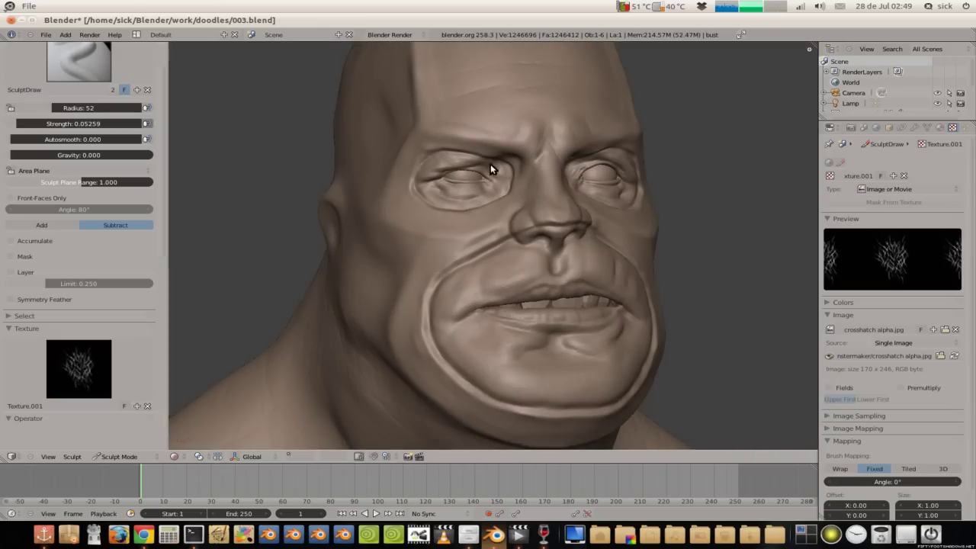
left_click_drag(415, 136, 420, 179)
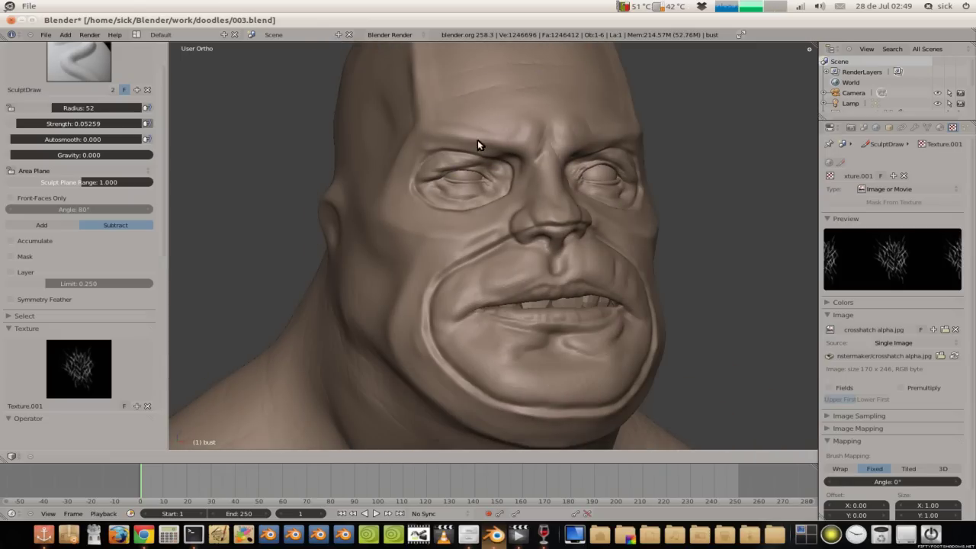
left_click_drag(494, 215, 496, 253)
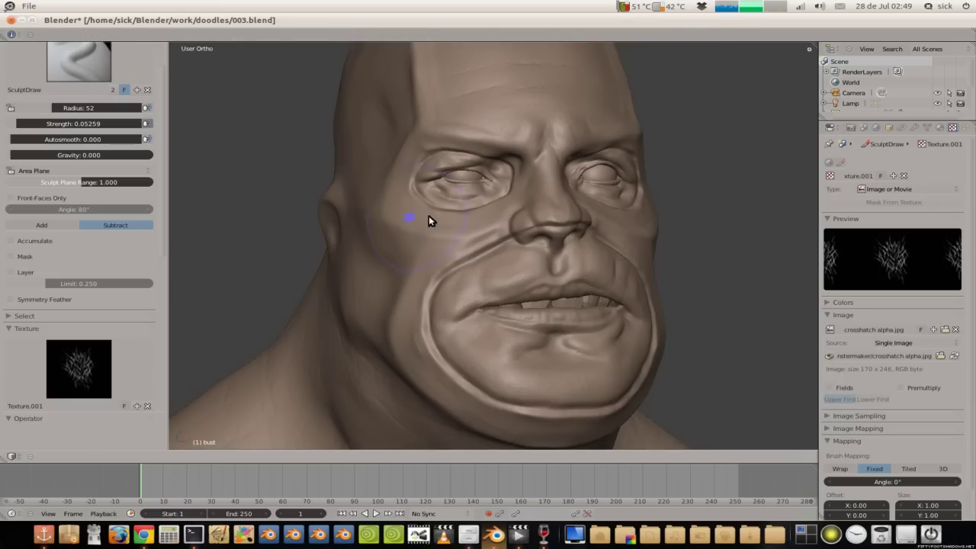
middle_click_drag(429, 216, 532, 247)
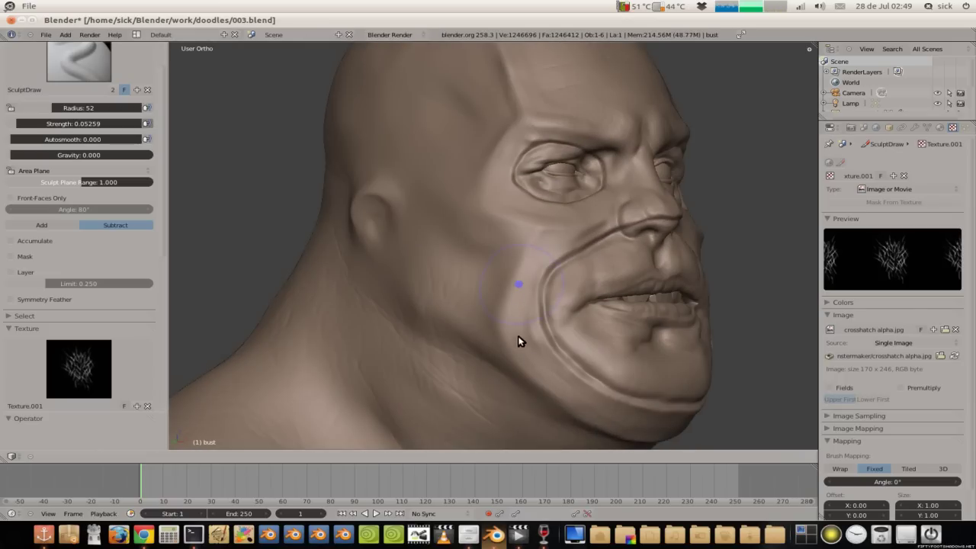
mouse_move(496, 274)
middle_mouse_down()
mouse_move(492, 297)
mouse_move(511, 269)
mouse_move(503, 226)
middle_mouse_up()
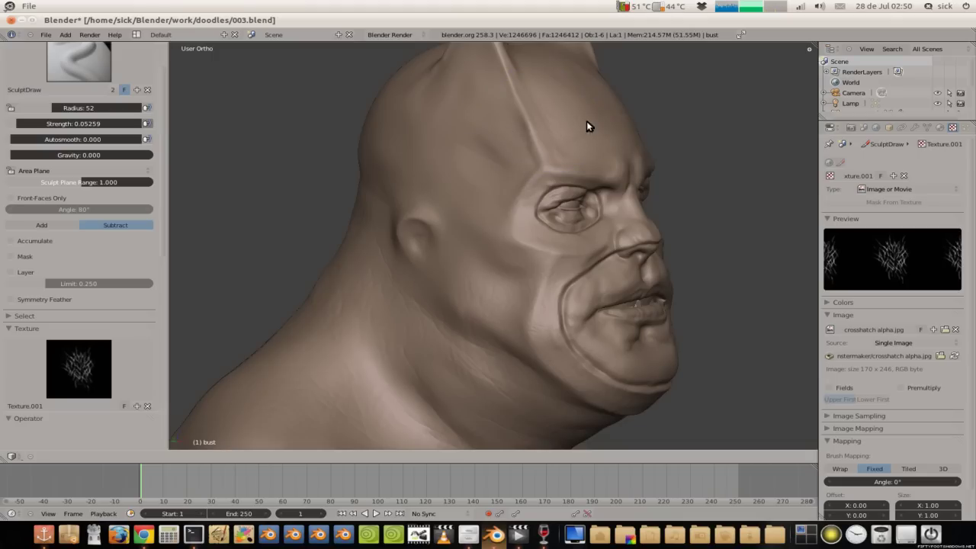
mouse_move(453, 242)
middle_mouse_down()
mouse_move(499, 221)
mouse_move(492, 284)
middle_mouse_up()
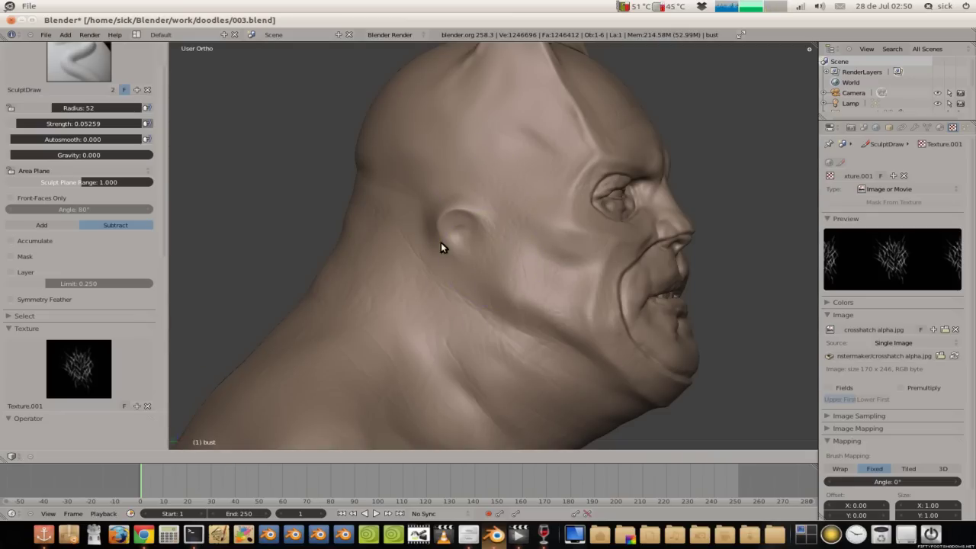
key("KP_5")
mouse_move(422, 263)
middle_mouse_down()
mouse_move(418, 222)
mouse_move(460, 211)
middle_mouse_up()
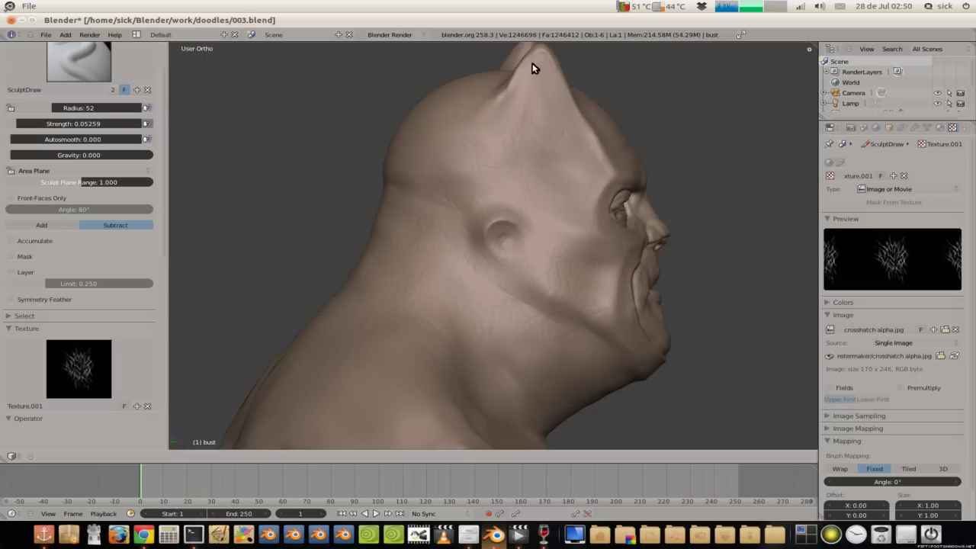
middle_click_drag(465, 133, 524, 164)
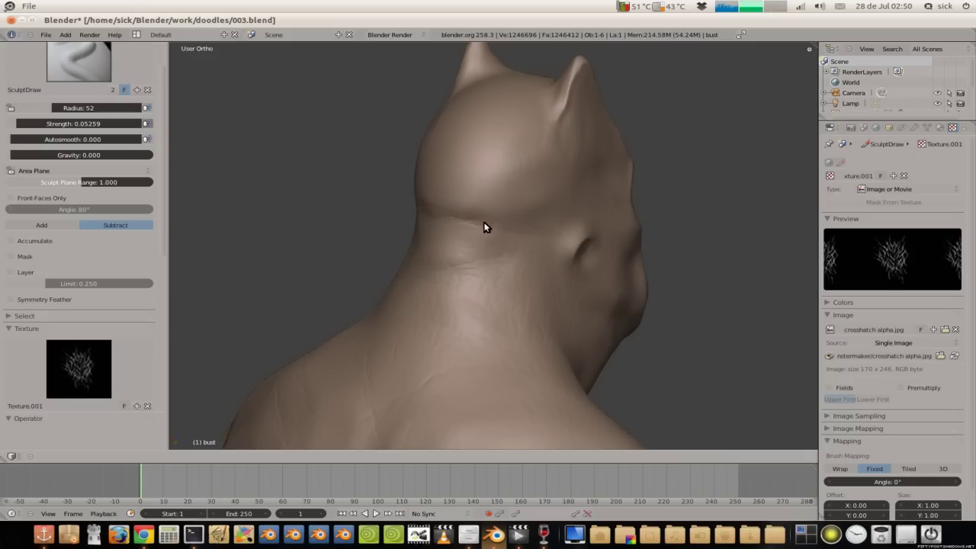
middle_click_drag(456, 194, 531, 179)
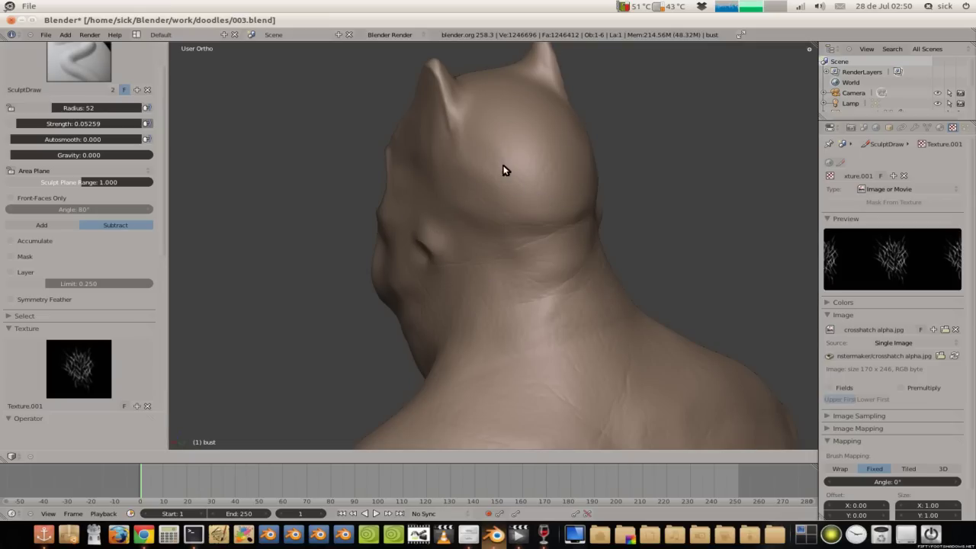
middle_click_drag(505, 168, 555, 169)
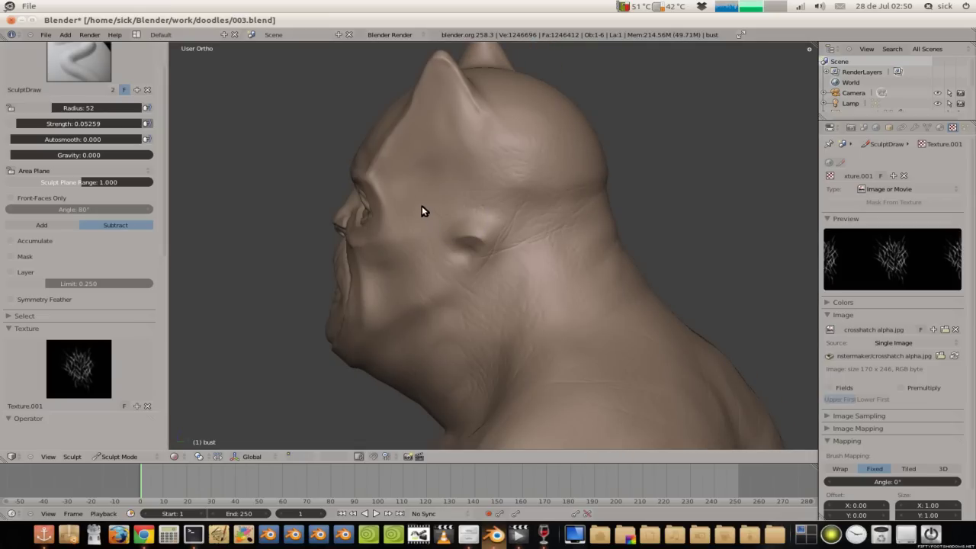
middle_click_drag(488, 201, 468, 196)
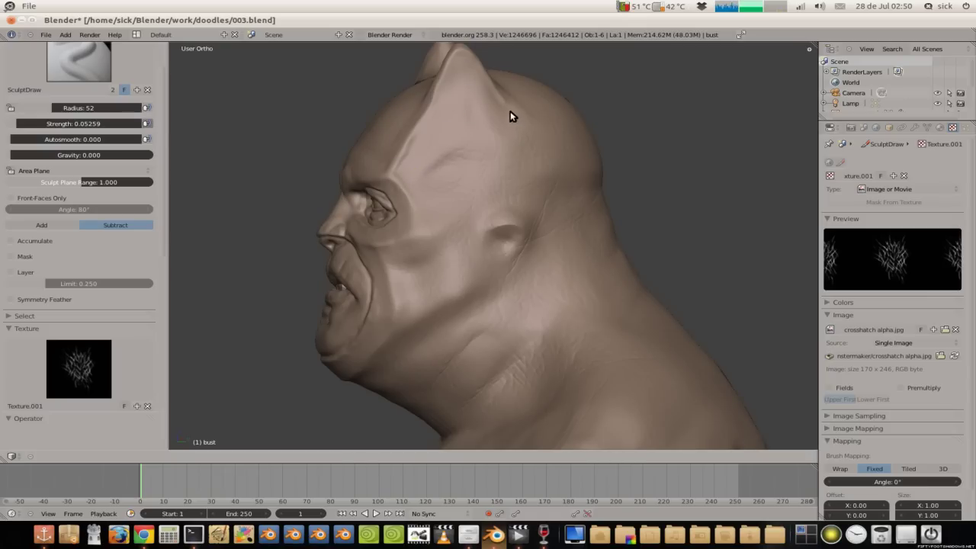
mouse_move(434, 151)
middle_mouse_down()
mouse_move(548, 191)
mouse_move(459, 166)
middle_mouse_up()
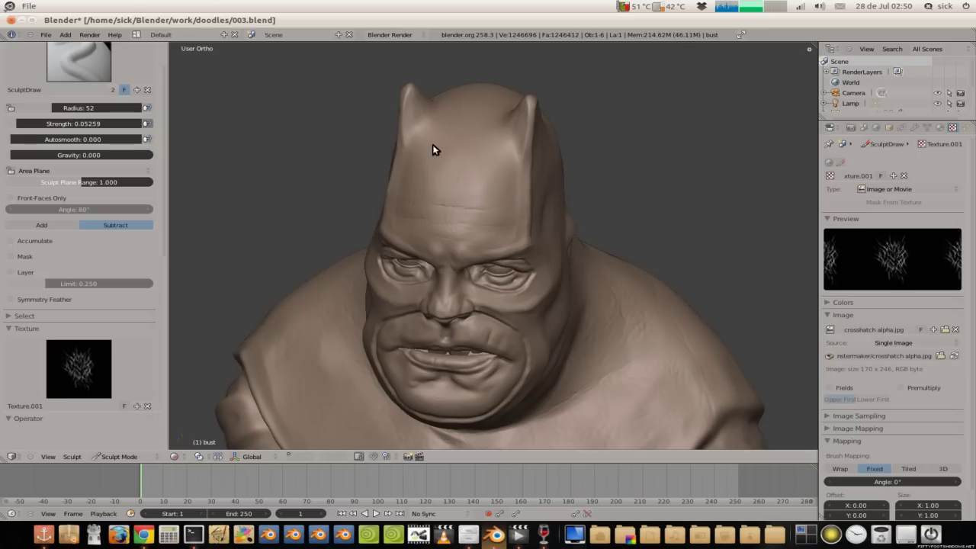
mouse_move(437, 151)
middle_mouse_down()
mouse_move(503, 198)
mouse_move(495, 262)
middle_mouse_up()
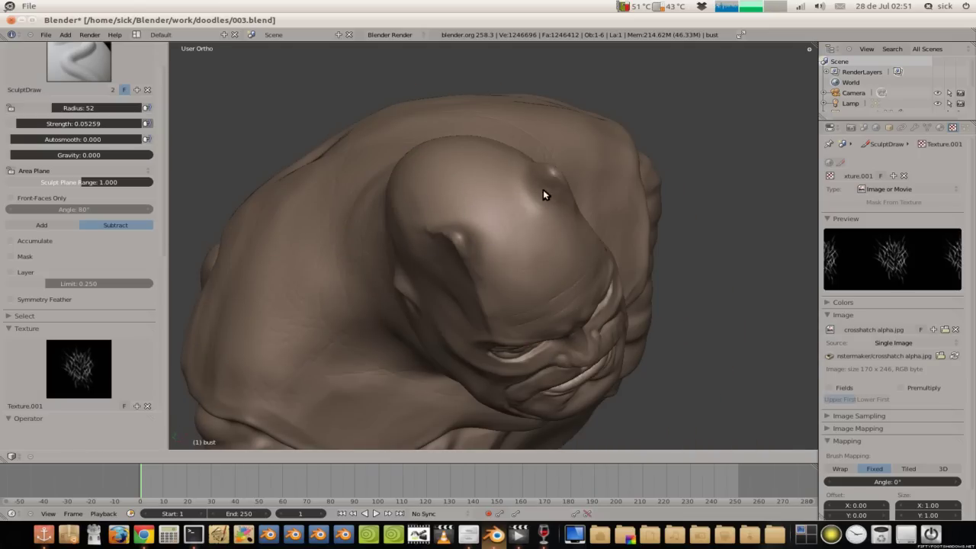
mouse_move(534, 168)
middle_mouse_down()
mouse_move(529, 124)
mouse_move(551, 87)
middle_mouse_up()
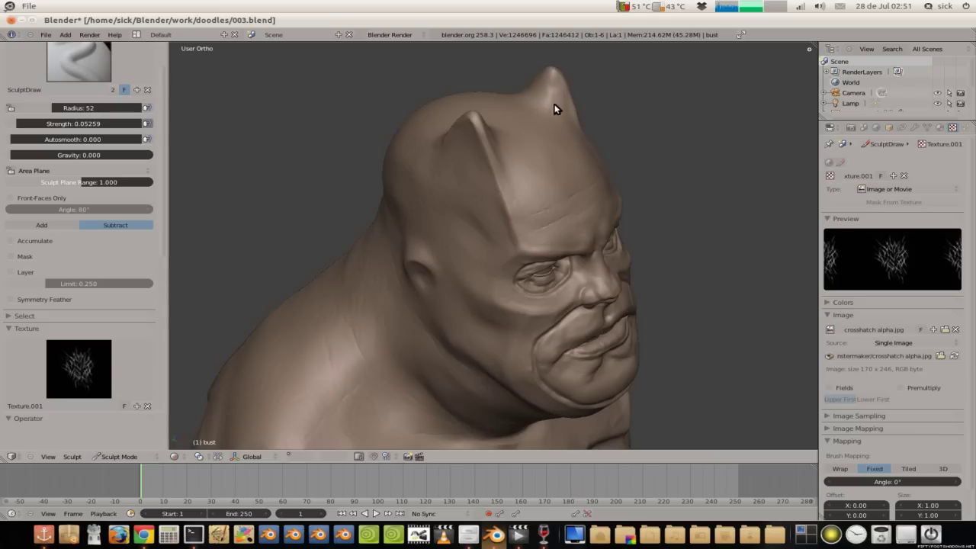
middle_click_drag(541, 130, 496, 139)
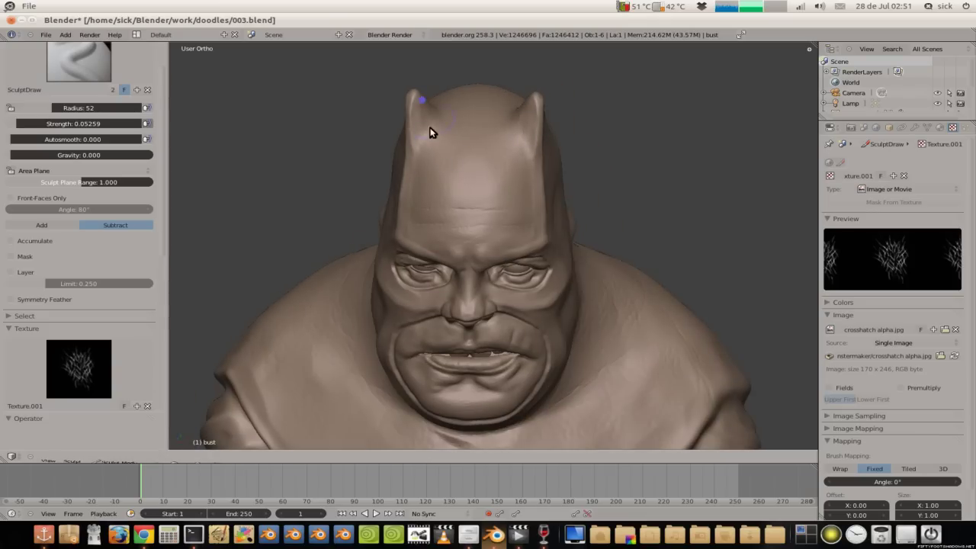
middle_click_drag(427, 128, 366, 122)
middle_click_drag(442, 99, 375, 99)
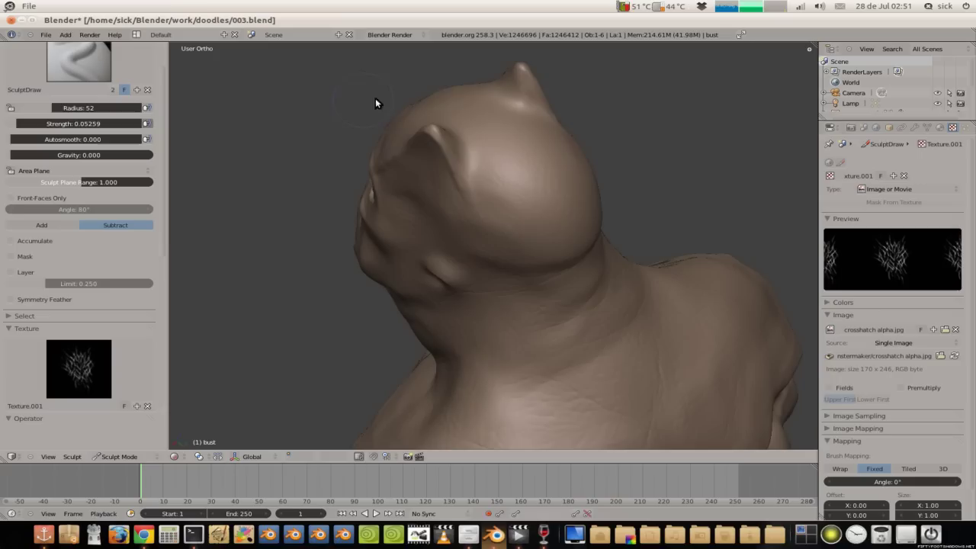
middle_click_drag(516, 118, 445, 96)
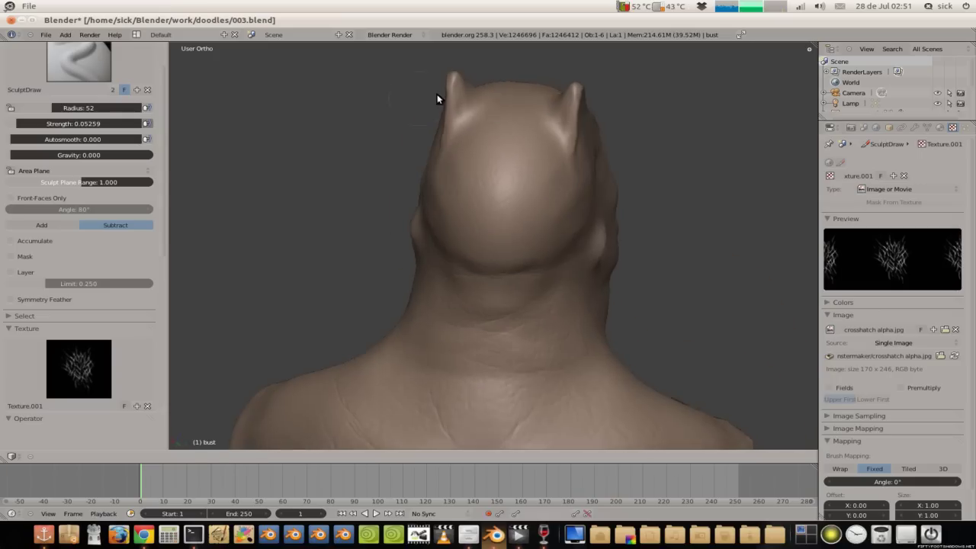
mouse_move(523, 140)
middle_mouse_down()
mouse_move(461, 138)
mouse_move(606, 94)
mouse_move(458, 148)
middle_mouse_up()
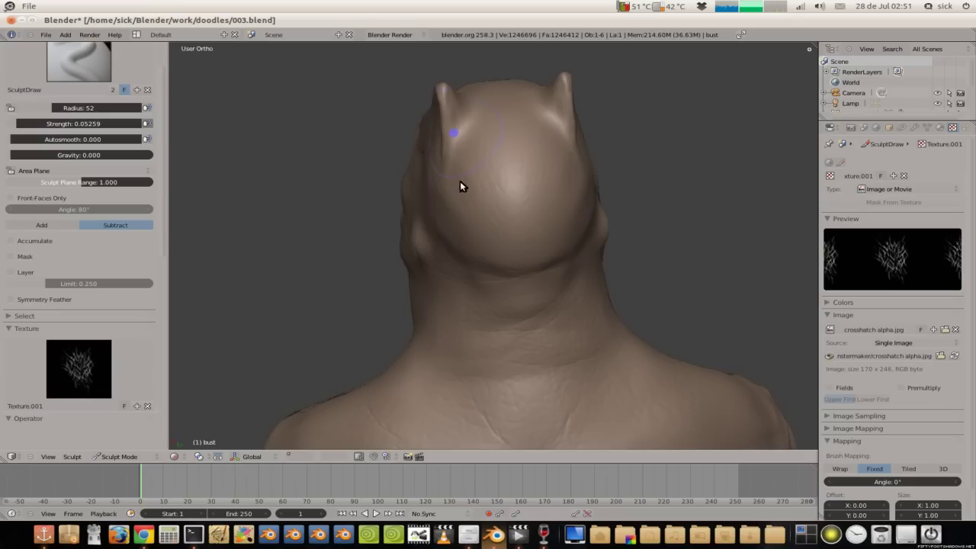
mouse_move(537, 245)
middle_mouse_down()
mouse_move(614, 196)
mouse_move(600, 220)
middle_mouse_up()
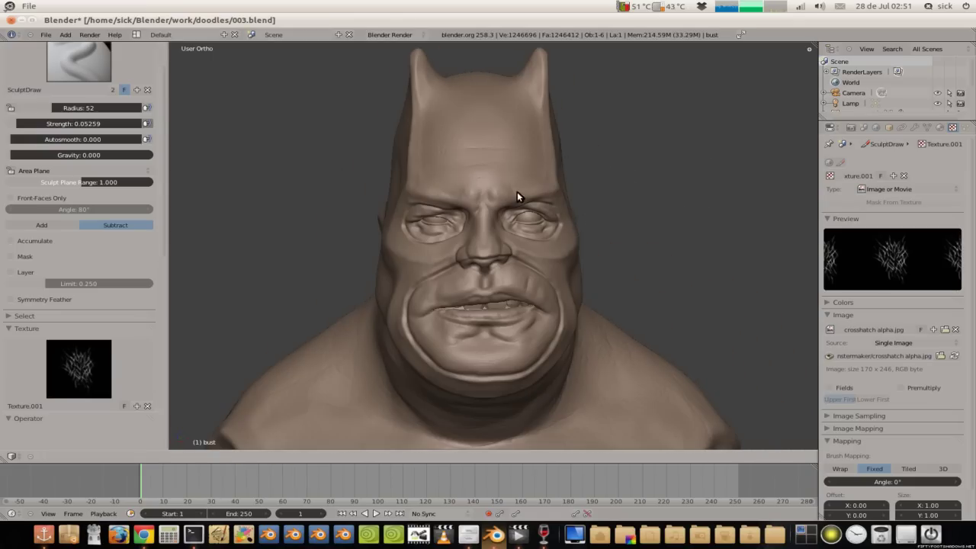
Step: Swap the brush texture image from crosshatch alpha.jpg to lots o pores alpha .jpg
left_click(946, 333)
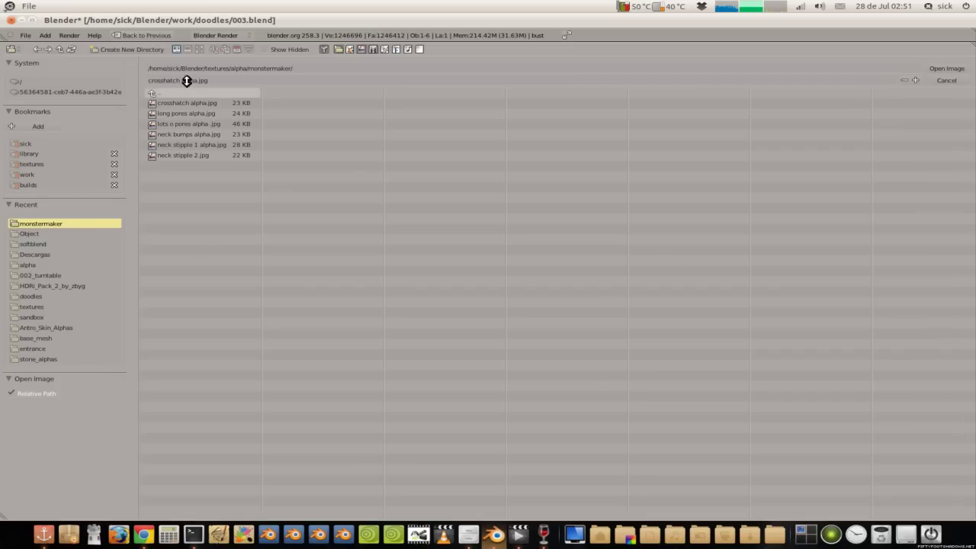
left_click(197, 48)
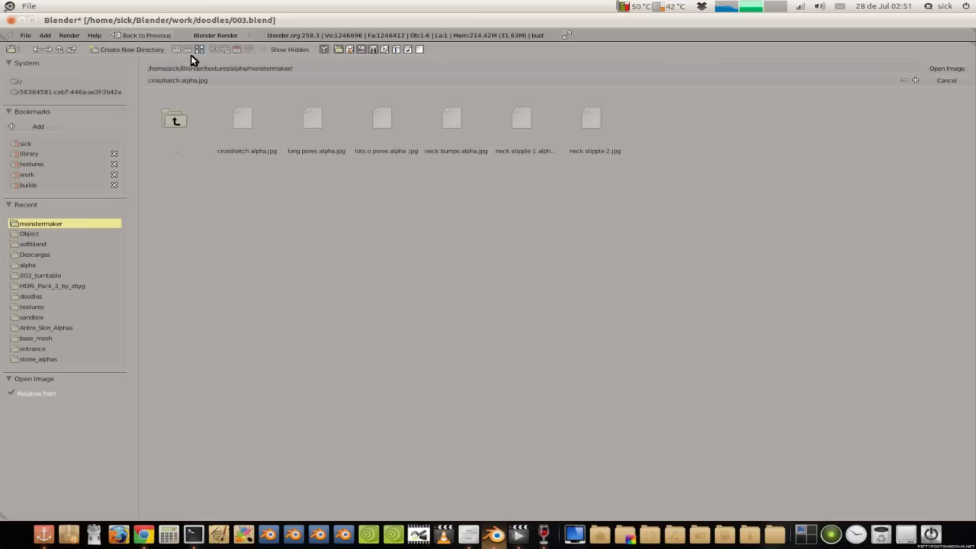
left_click(385, 122)
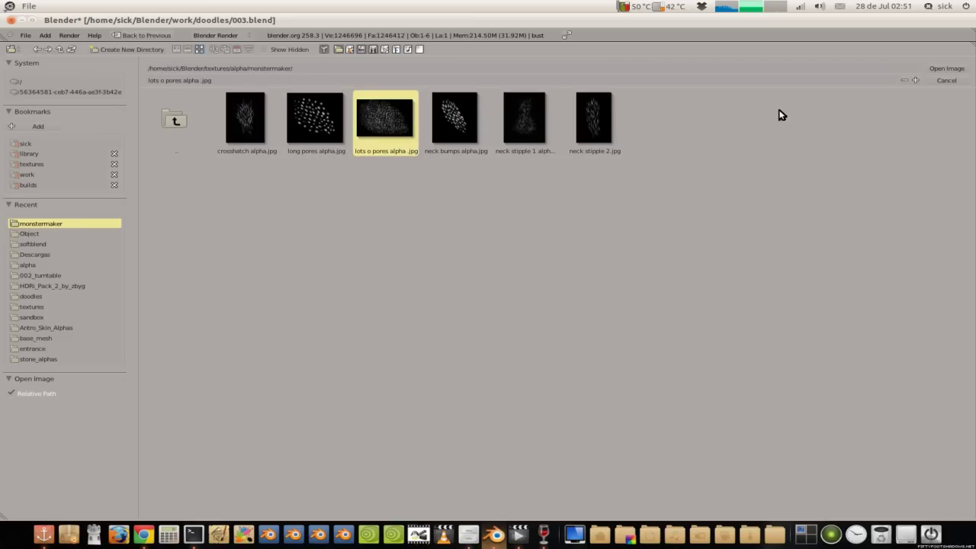
left_click(948, 70)
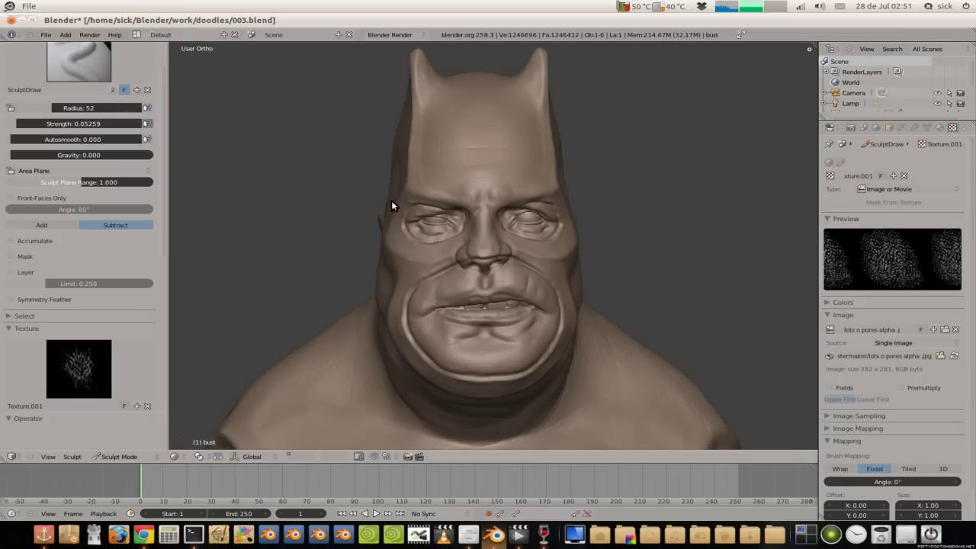
Step: Switch the brush to raise the surface and stamp pore texture onto the left shoulder
left_click(68, 226)
middle_click_drag(404, 283, 362, 346)
left_click_drag(363, 397, 324, 419)
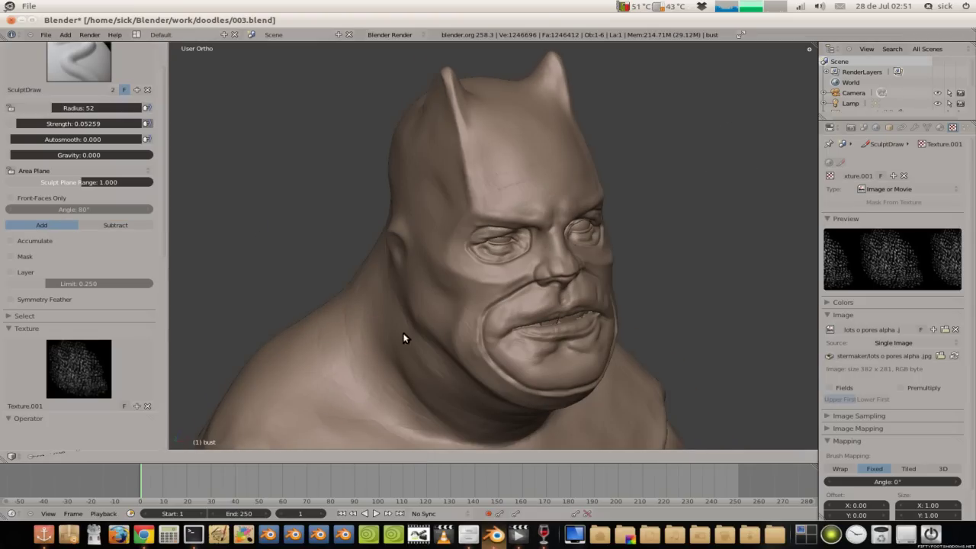
middle_click_drag(409, 351, 358, 326)
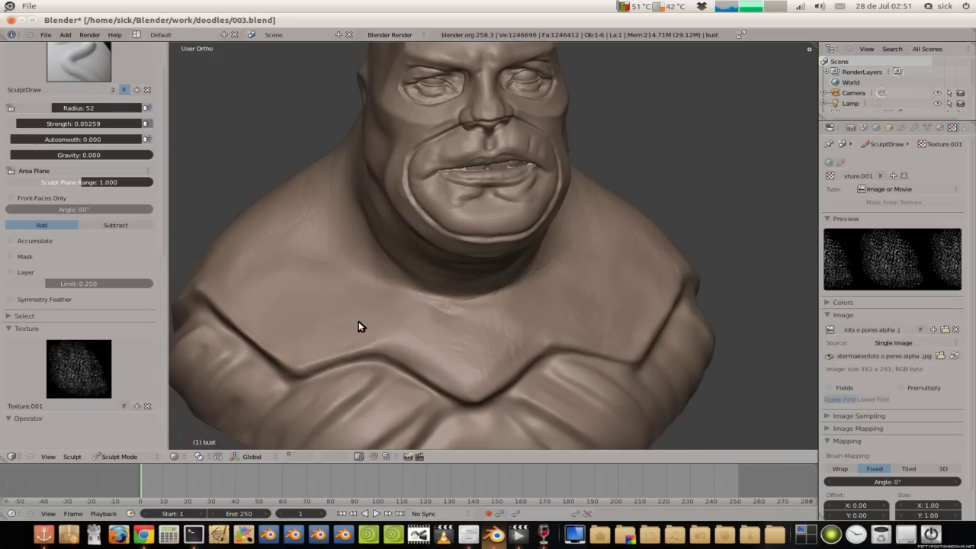
left_click_drag(332, 262, 348, 312)
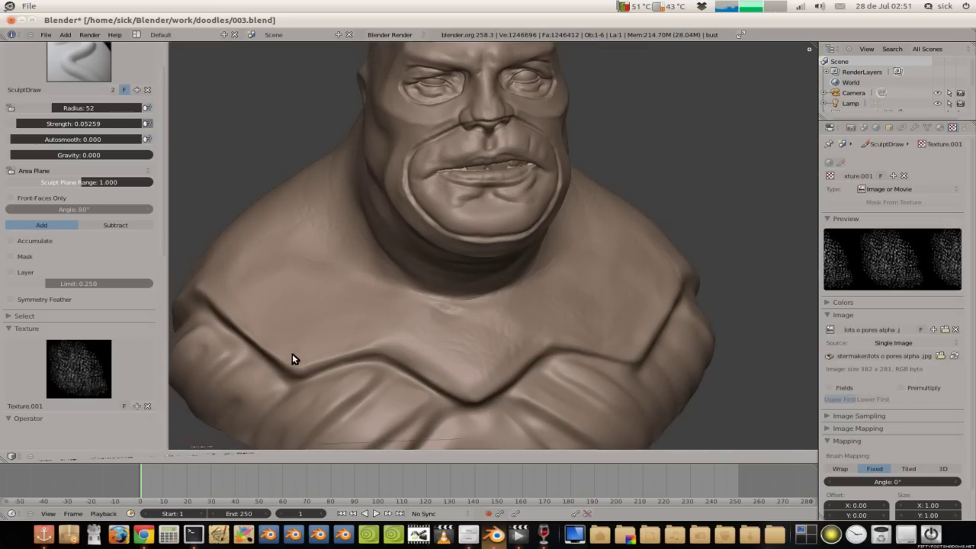
Step: Add faint pore texture up the back of the neck from a rear view
mouse_move(572, 303)
middle_mouse_down()
mouse_move(519, 338)
mouse_move(584, 305)
middle_mouse_up()
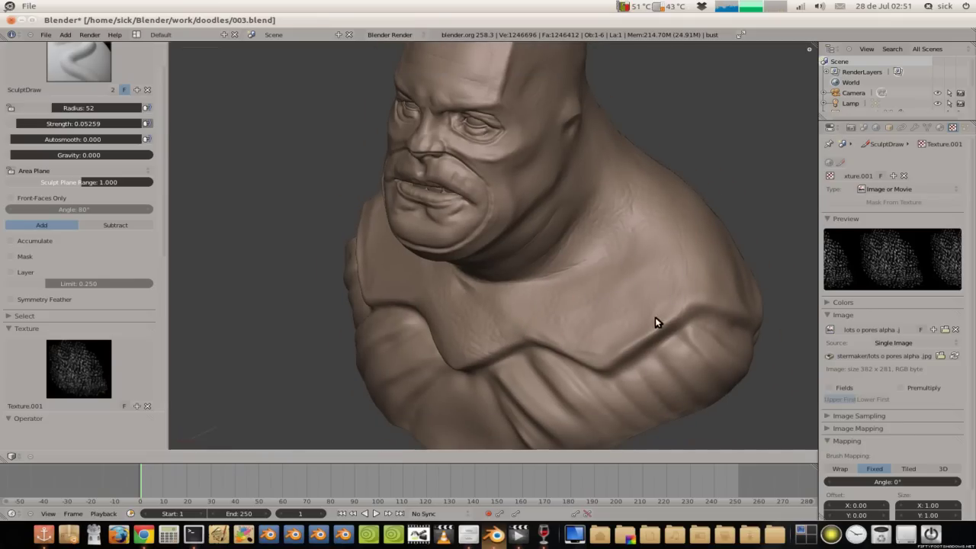
middle_click_drag(616, 298, 571, 319)
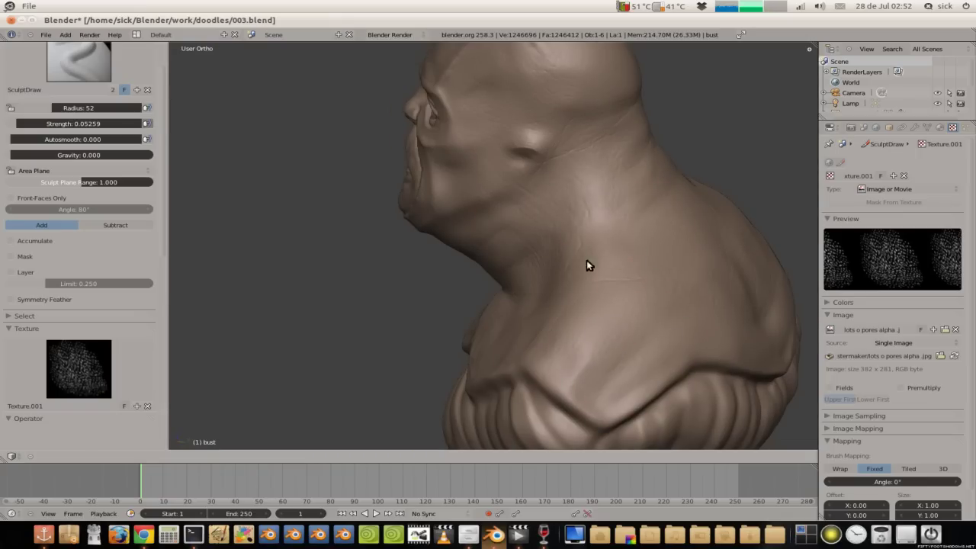
mouse_move(606, 261)
middle_mouse_down()
mouse_move(544, 261)
mouse_move(584, 392)
middle_mouse_up()
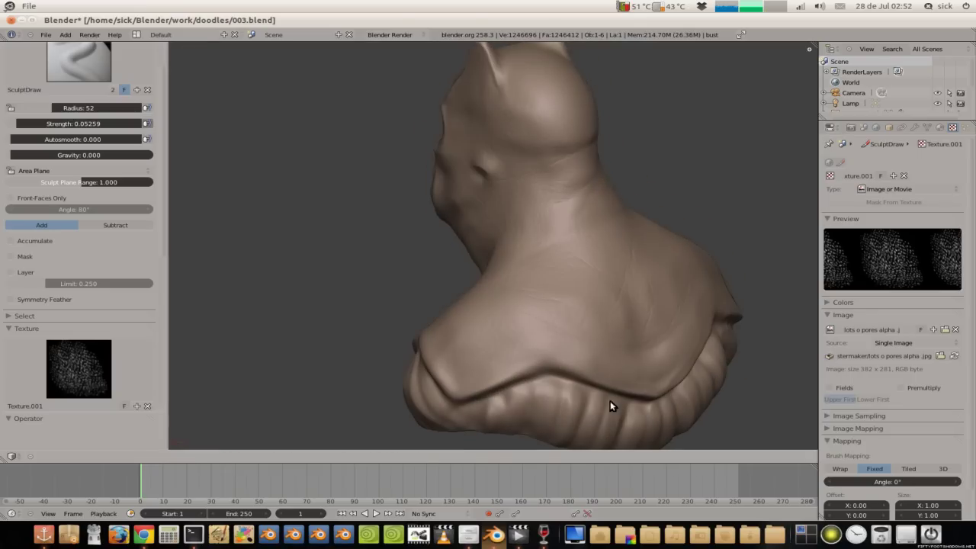
mouse_move(664, 382)
middle_mouse_down()
mouse_move(514, 287)
mouse_move(509, 310)
middle_mouse_up()
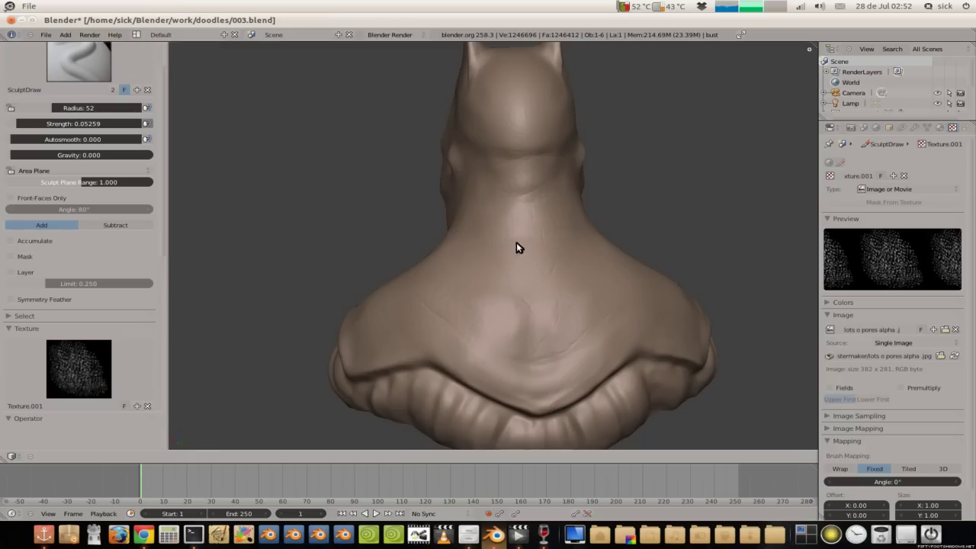
left_click_drag(519, 230, 512, 171)
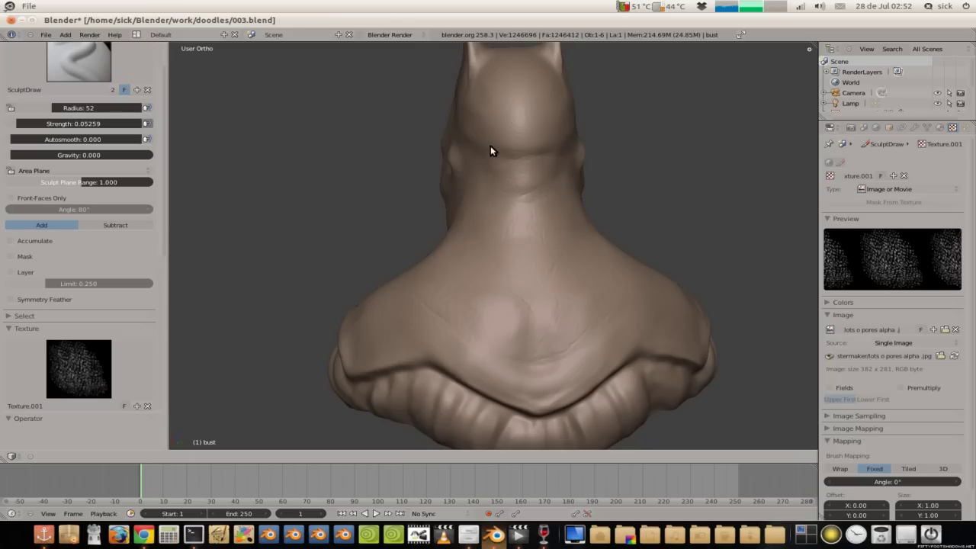
Step: Orbit around the bust to review the face in profile and near-front views
mouse_move(508, 175)
middle_mouse_down()
mouse_move(402, 191)
mouse_move(457, 224)
middle_mouse_up()
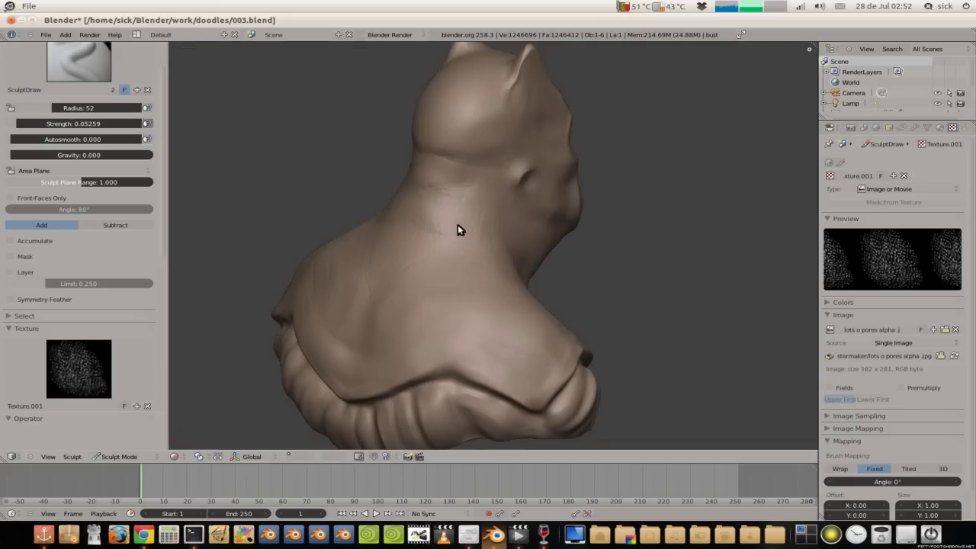
left_click(428, 308)
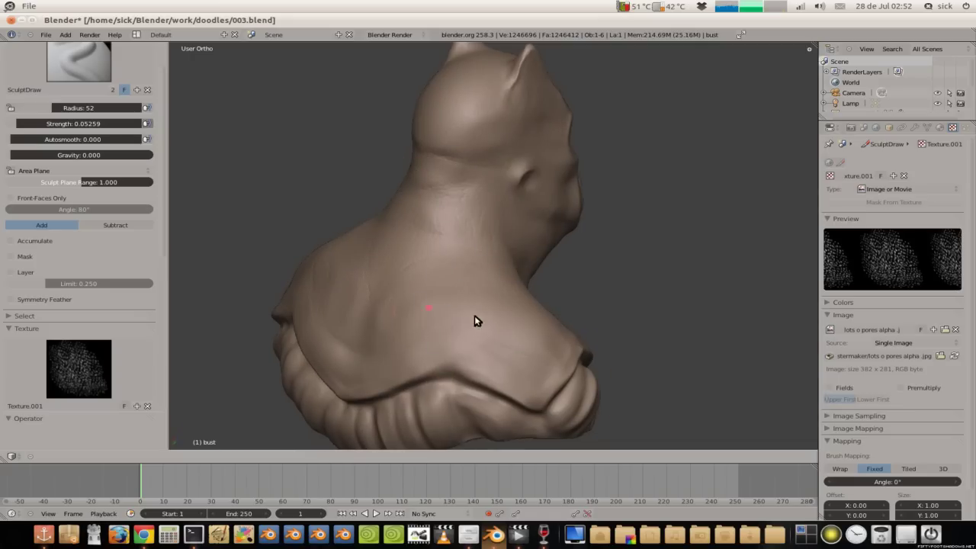
mouse_move(484, 303)
middle_mouse_down()
mouse_move(342, 285)
mouse_move(354, 242)
middle_mouse_up()
left_click_drag(354, 244, 388, 221)
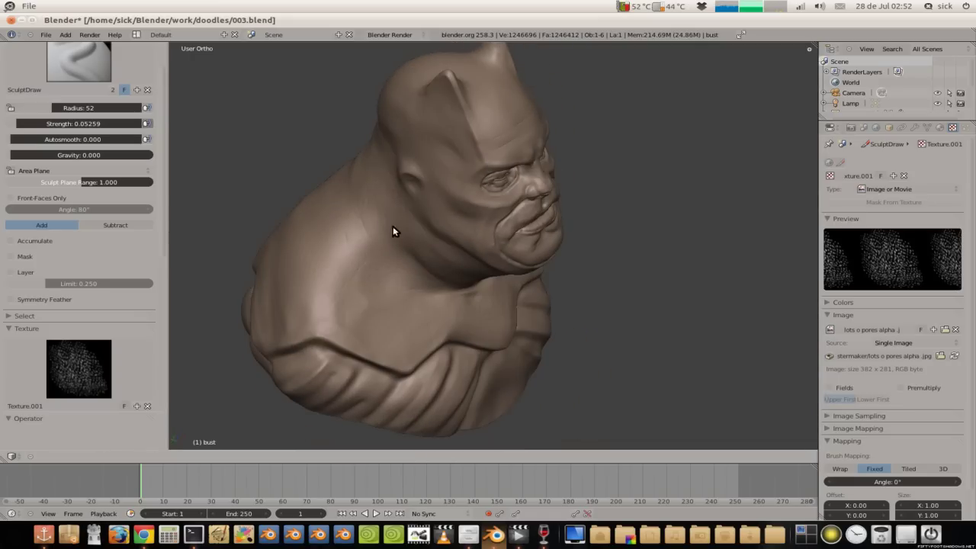
middle_click_drag(393, 226, 435, 199)
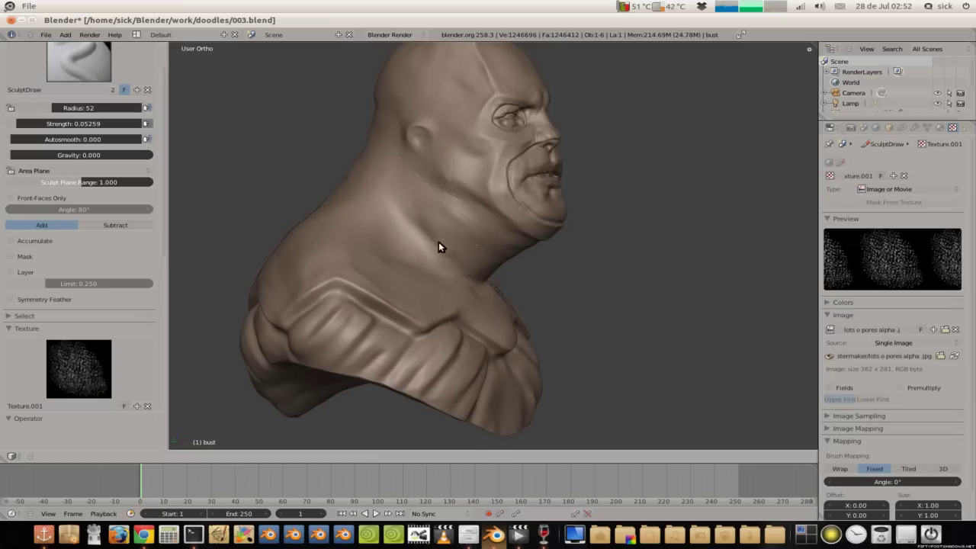
mouse_move(475, 266)
middle_mouse_down()
mouse_move(381, 209)
mouse_move(463, 257)
mouse_move(506, 247)
middle_mouse_up()
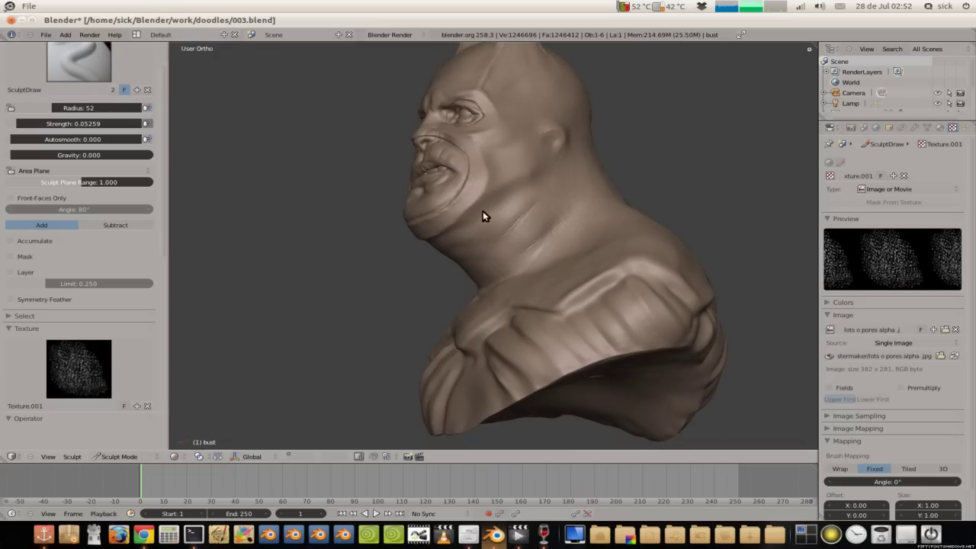
mouse_move(522, 156)
middle_mouse_down()
mouse_move(617, 203)
mouse_move(610, 170)
mouse_move(464, 157)
mouse_move(439, 171)
middle_mouse_up()
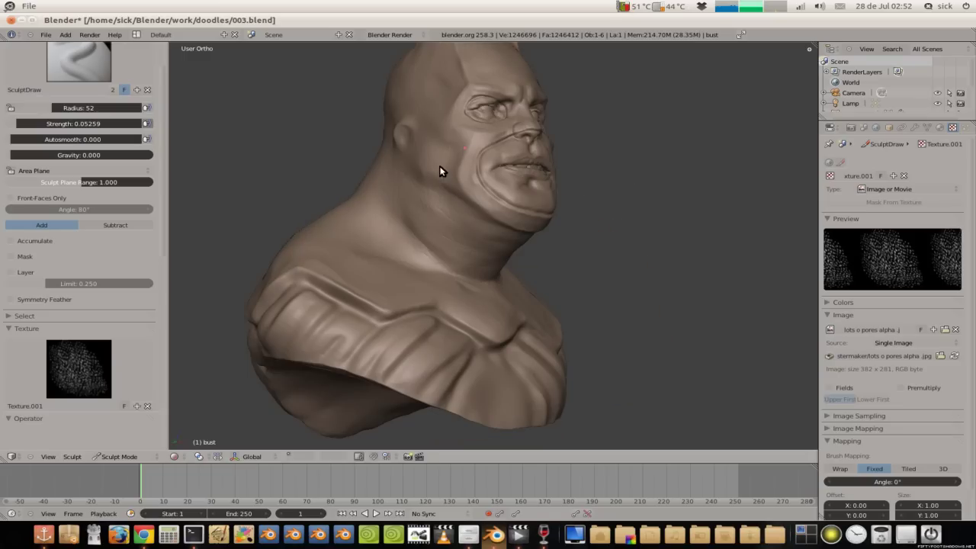
middle_click_drag(431, 212, 337, 189)
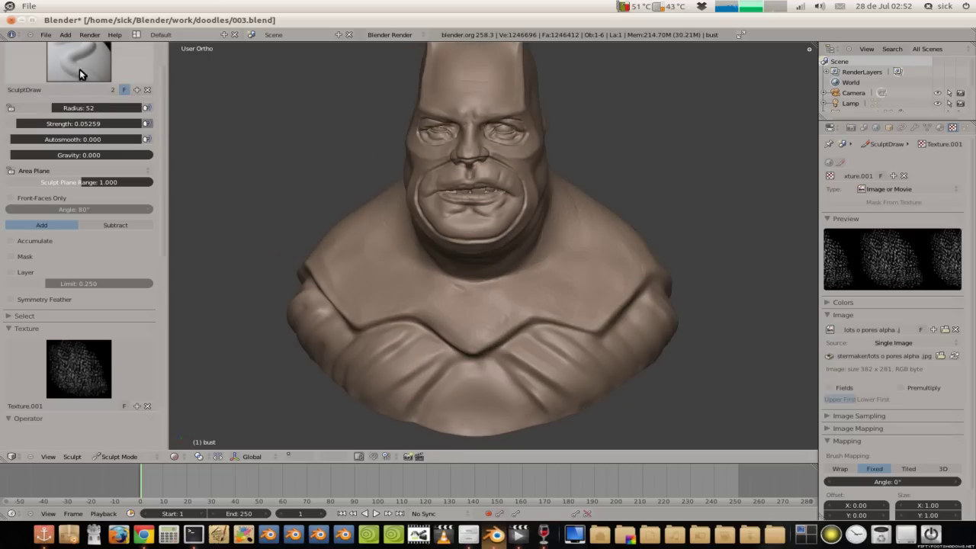
Step: Choose the Crease sculpt brush and shrink its radius to 18
left_click(79, 70)
left_click(433, 143)
middle_click_drag(432, 143, 481, 224)
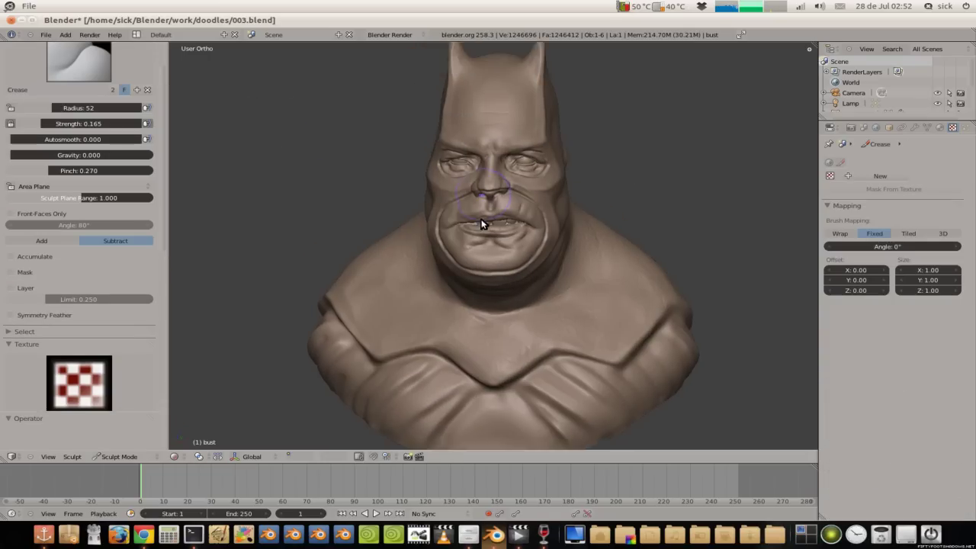
scroll(481, 224, "up", 3)
scroll(471, 221, "up", 4)
left_click_drag(79, 107, 83, 104)
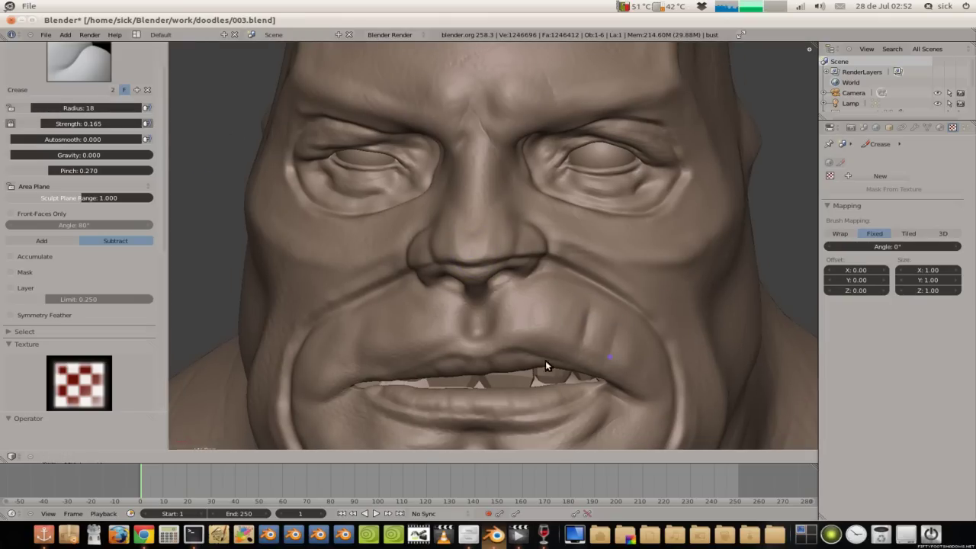
Step: Crease along the mouth line, the lower lip edge and just below the lip
middle_click_drag(452, 339, 455, 285)
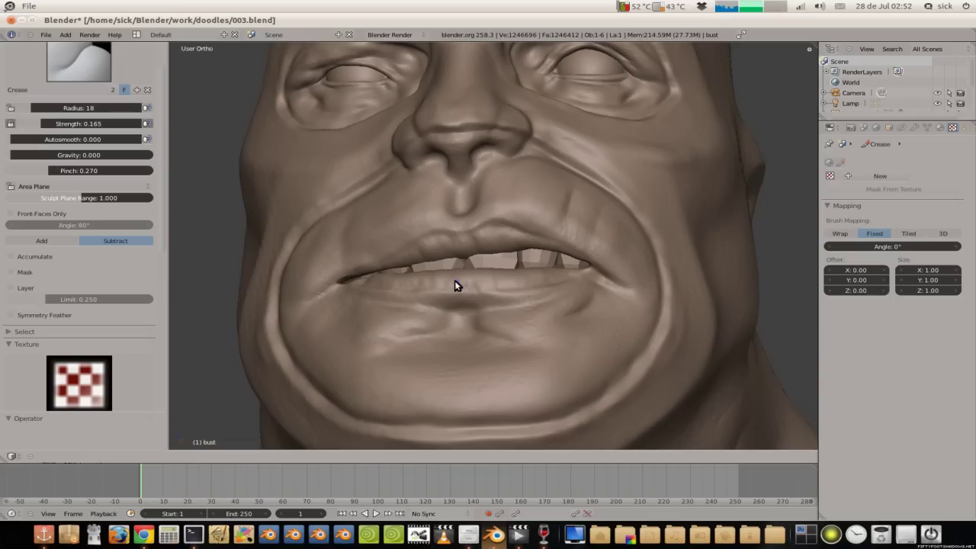
mouse_move(454, 238)
left_mouse_down()
mouse_move(353, 275)
mouse_move(552, 249)
left_mouse_up()
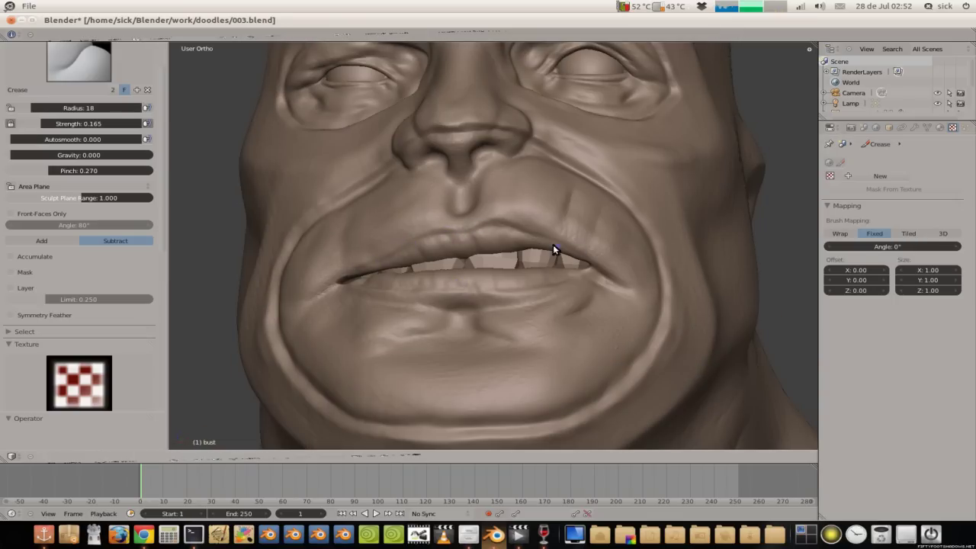
middle_click_drag(573, 270, 553, 314)
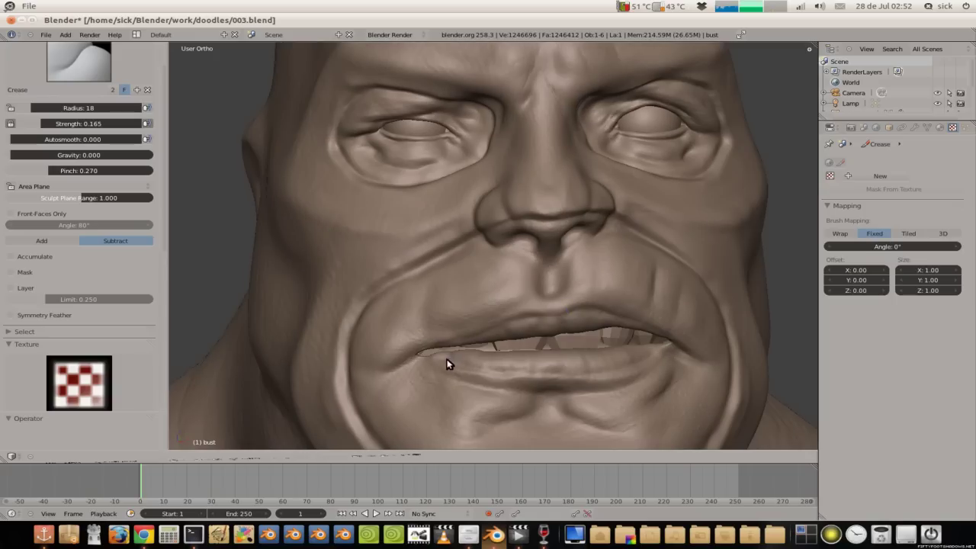
left_click_drag(488, 368, 650, 355)
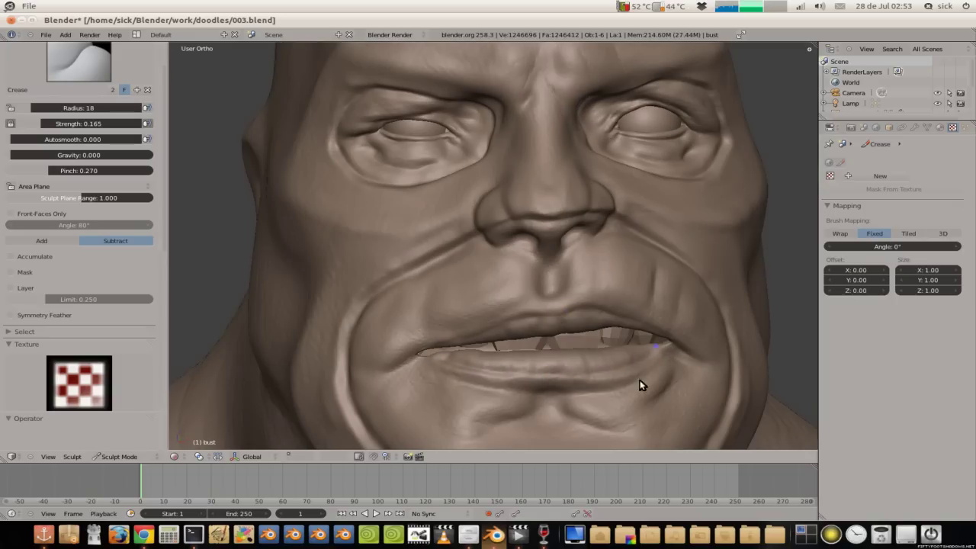
left_click_drag(642, 377, 652, 375)
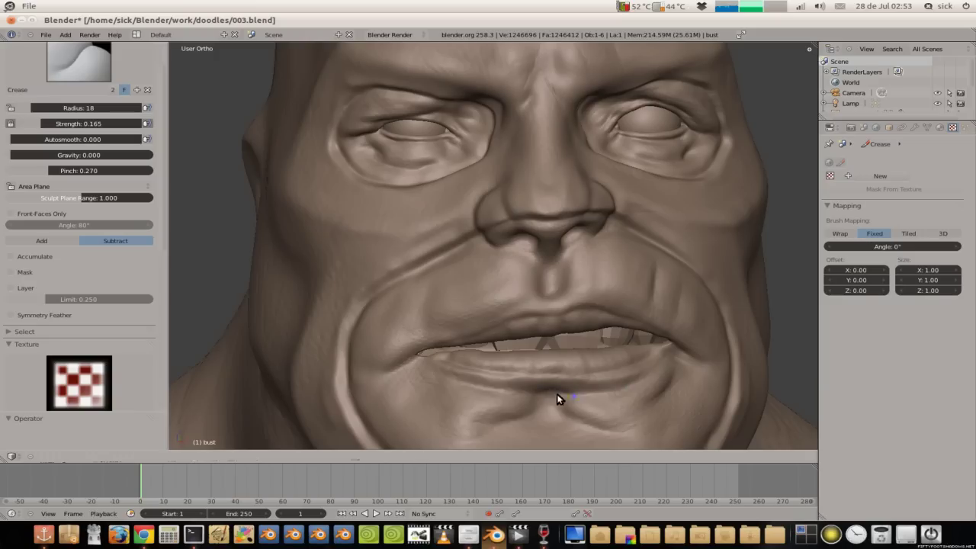
scroll(473, 286, "down", 2)
scroll(519, 375, "down", 1)
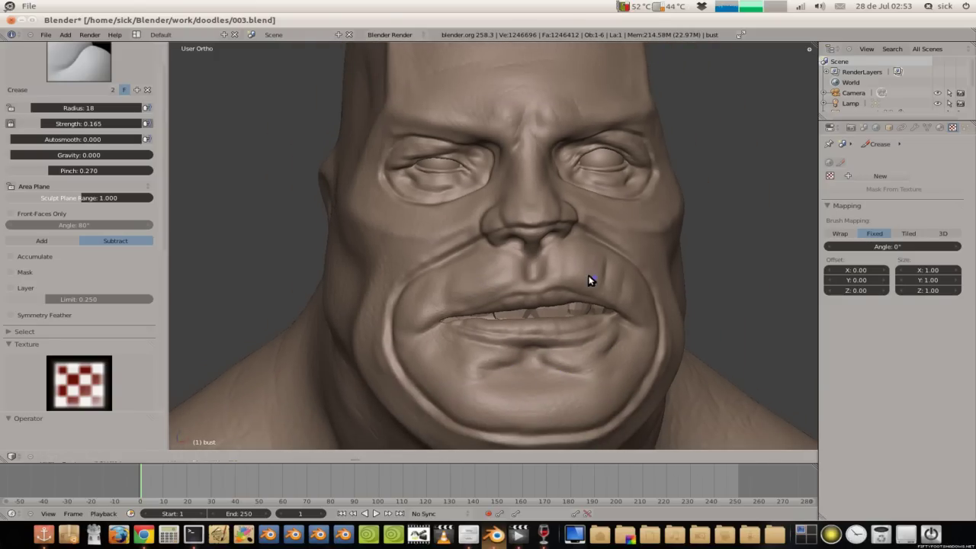
mouse_move(579, 232)
middle_mouse_down()
mouse_move(468, 235)
mouse_move(426, 257)
middle_mouse_up()
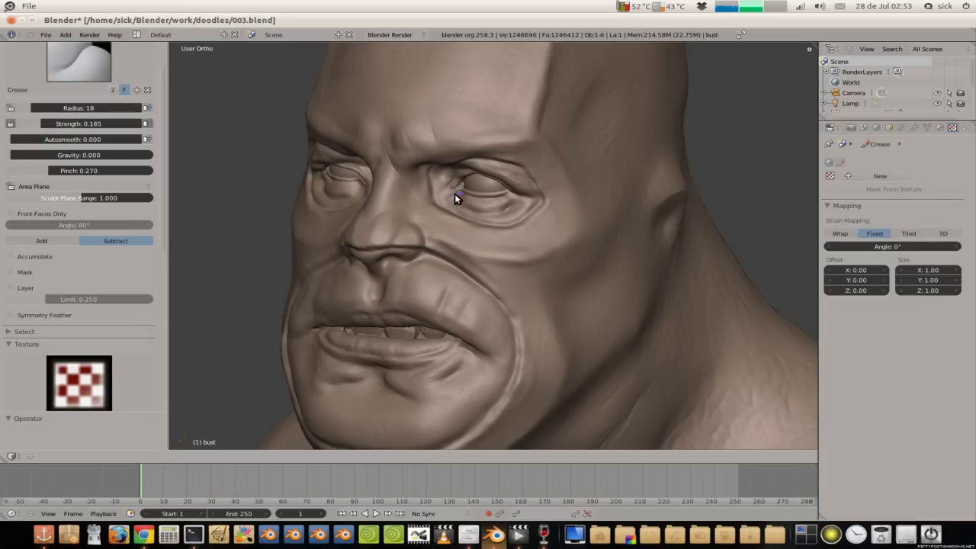
mouse_move(511, 195)
middle_mouse_down()
mouse_move(484, 218)
mouse_move(439, 218)
middle_mouse_up()
scroll(534, 243, "down", 5)
scroll(453, 220, "down", 3)
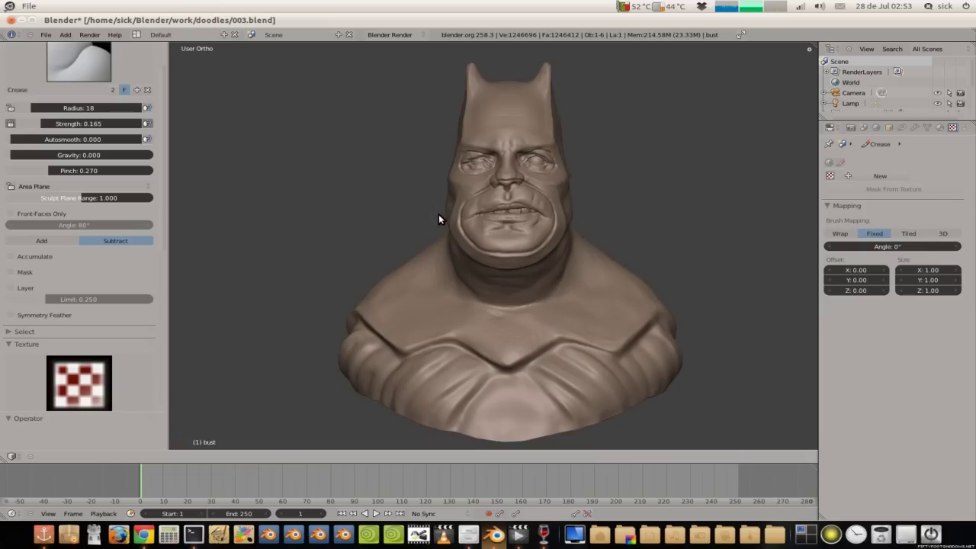
Step: Save over the existing blend file and apply the Multires base shape
key("ctrl+s")
left_click(428, 205)
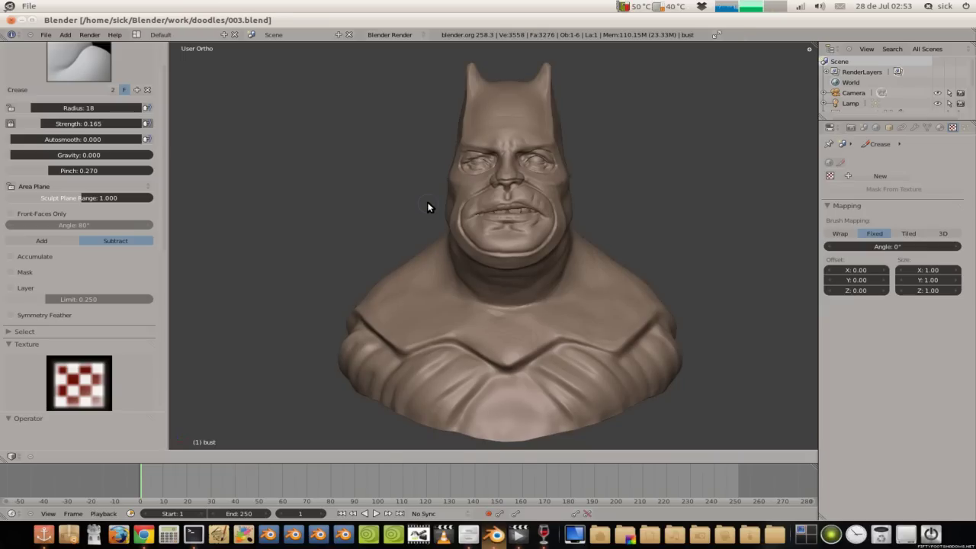
left_click(914, 127)
left_click(911, 269)
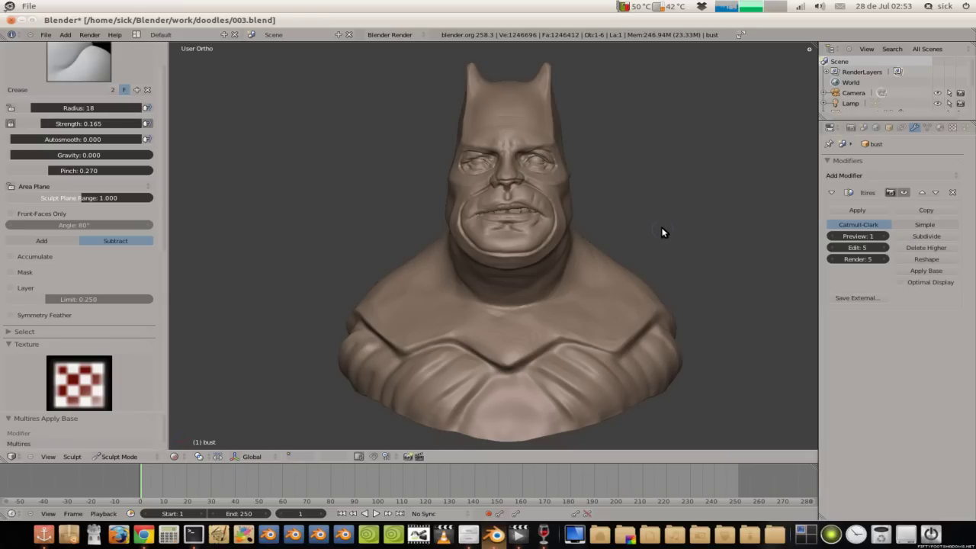
Step: Switch to Object Mode and raise the Multires preview level to 4
left_click(153, 454)
left_click(150, 446)
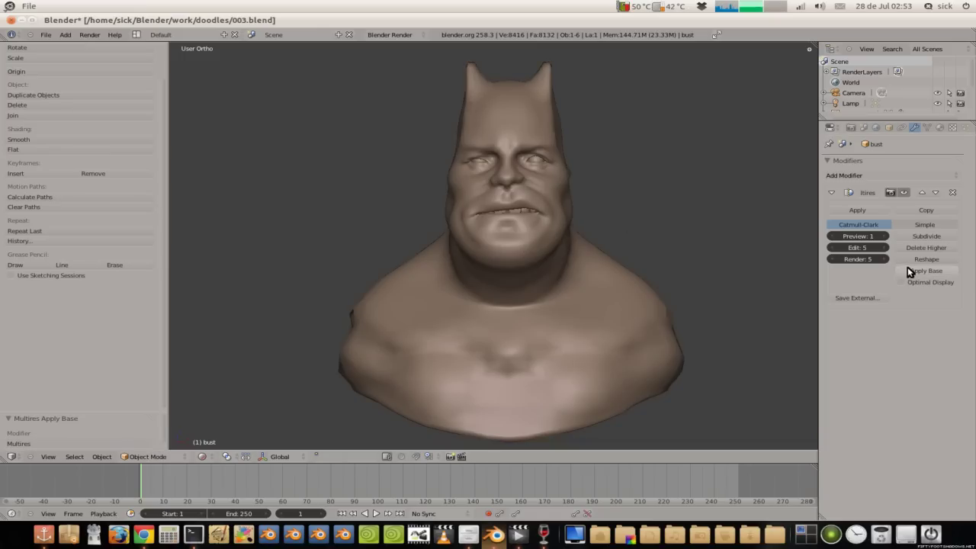
left_click(858, 237)
key("Return")
mouse_move(618, 164)
middle_mouse_down()
mouse_move(471, 169)
mouse_move(492, 137)
mouse_move(460, 165)
mouse_move(384, 172)
mouse_move(607, 176)
mouse_move(631, 186)
mouse_move(542, 199)
middle_mouse_up()
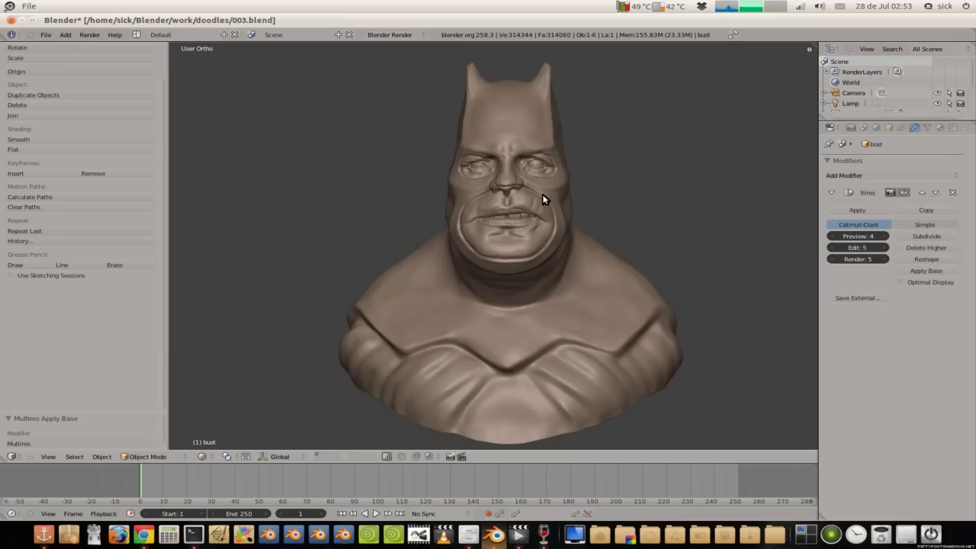
Step: Frame the bust in Front Ortho view and bring the screen-recording terminal forward
key("KP_1")
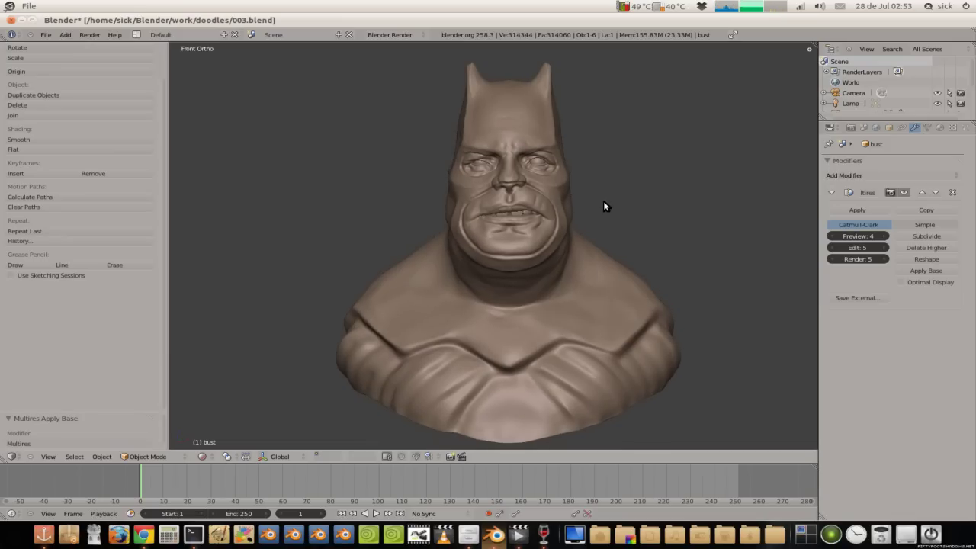
scroll(523, 223, "down", 2)
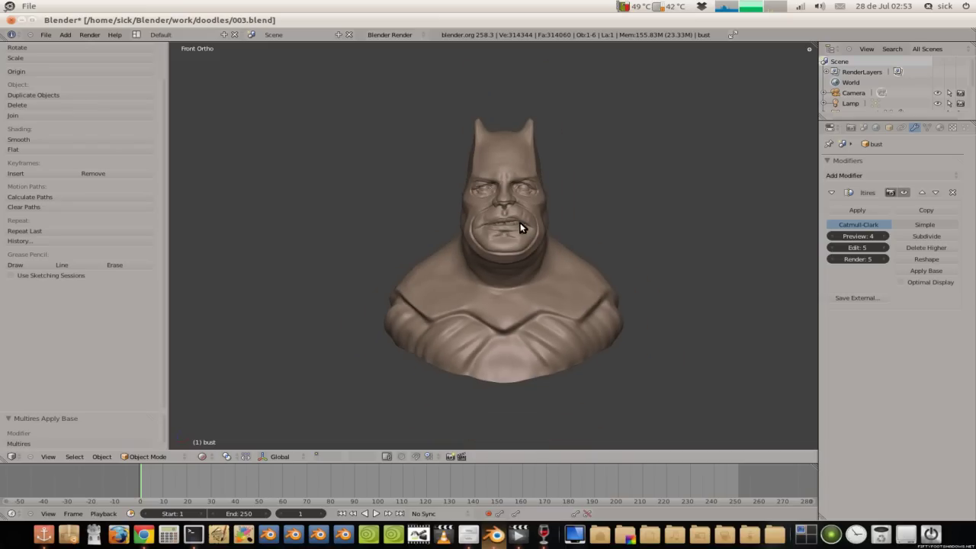
scroll(520, 227, "up", 1)
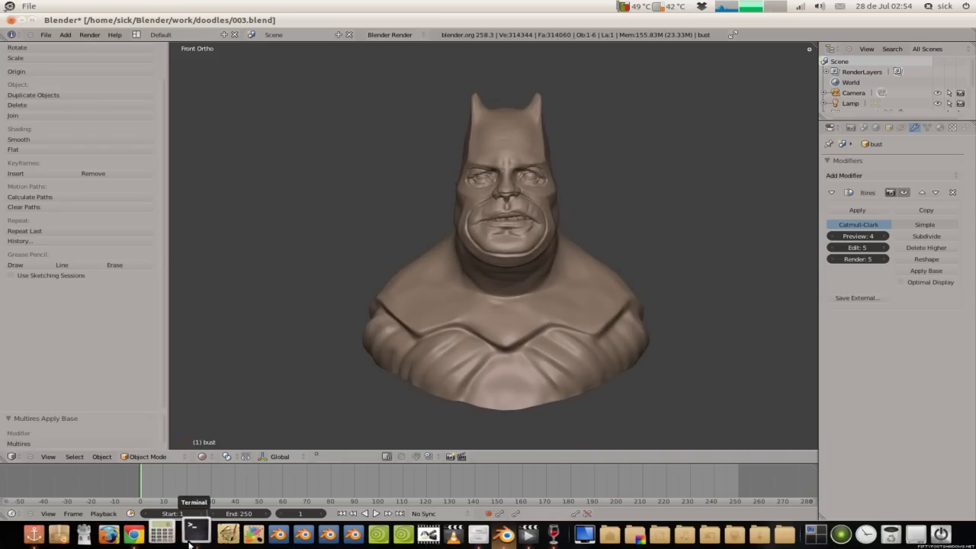
left_click(196, 534)
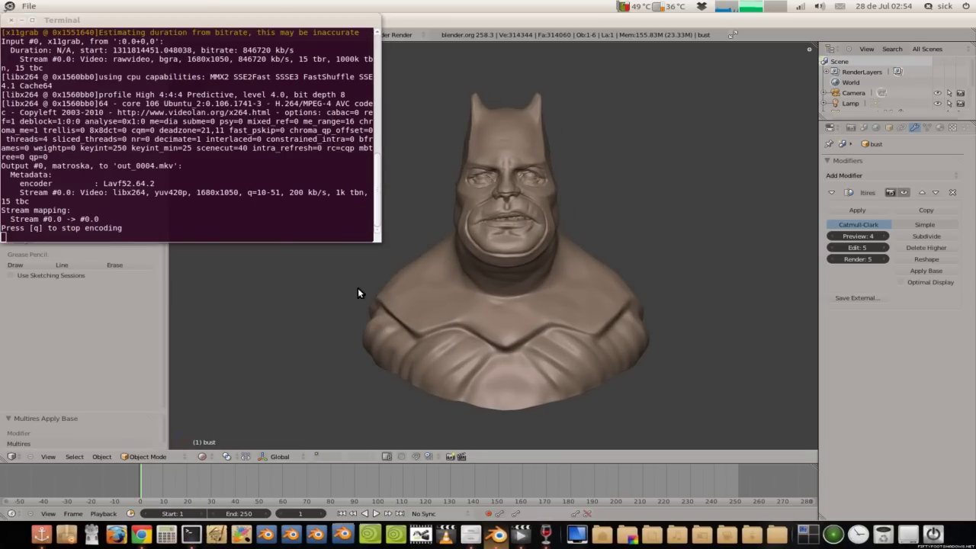
Step: In Edit Mode, box-select the lower front and lower back of the bust
key("Tab")
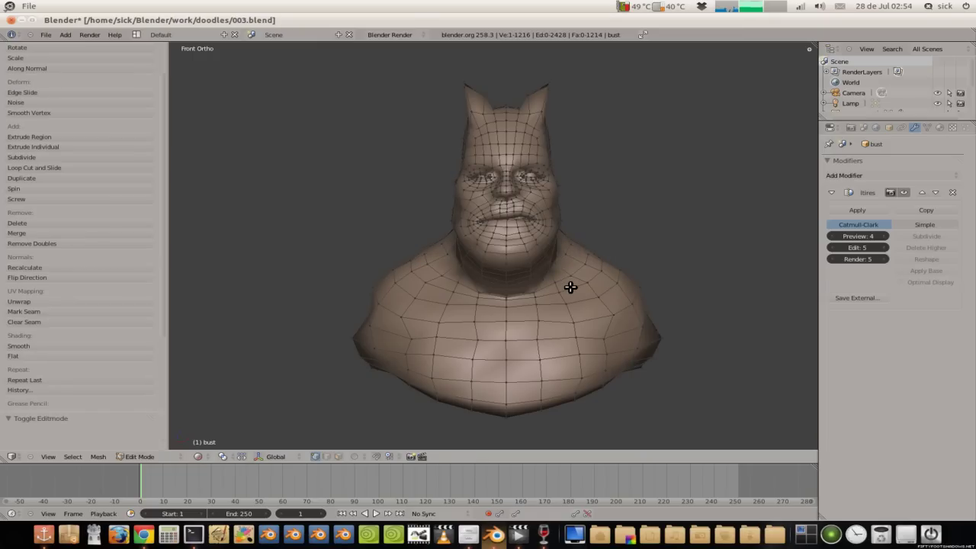
scroll(569, 289, "down", 1)
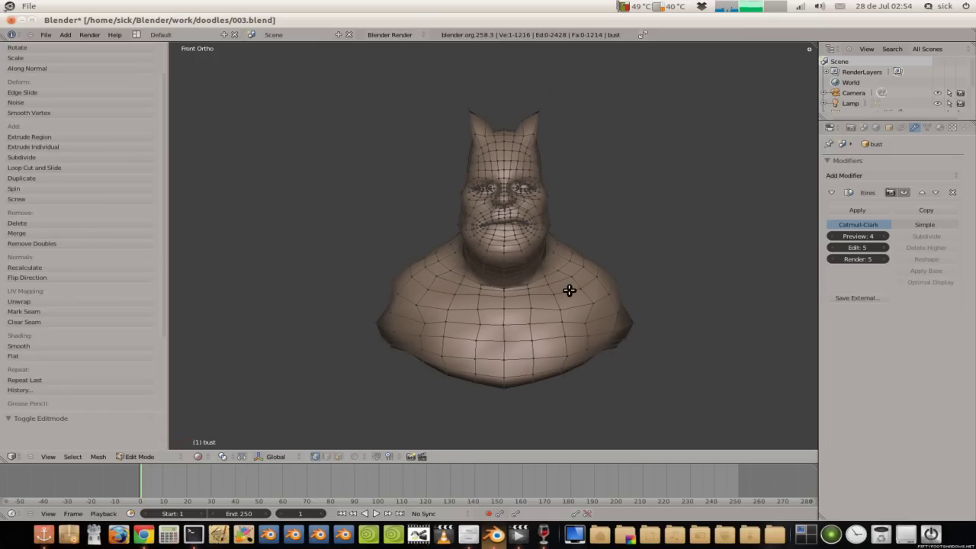
key("a")
key("a")
key("a")
key("b")
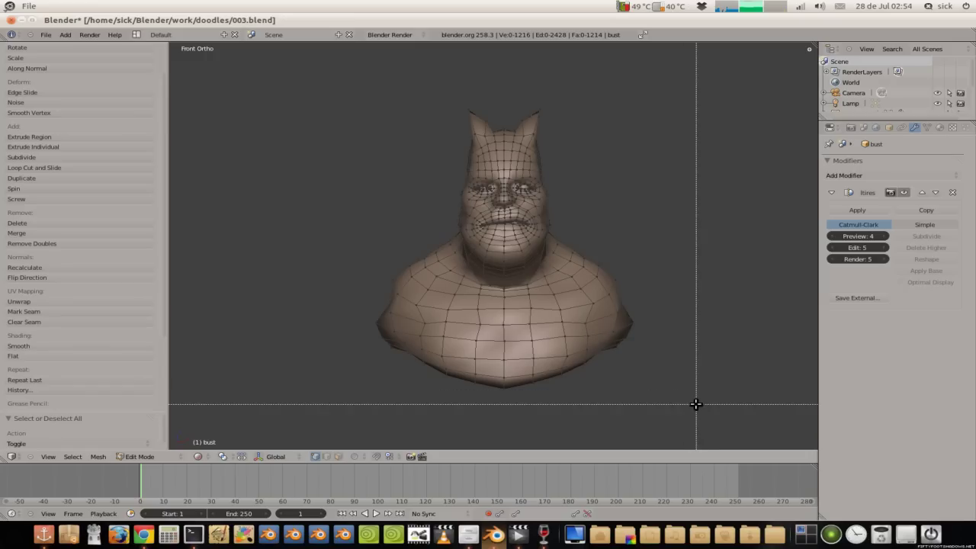
left_click_drag(695, 416, 316, 292)
key("ctrl+KP_1")
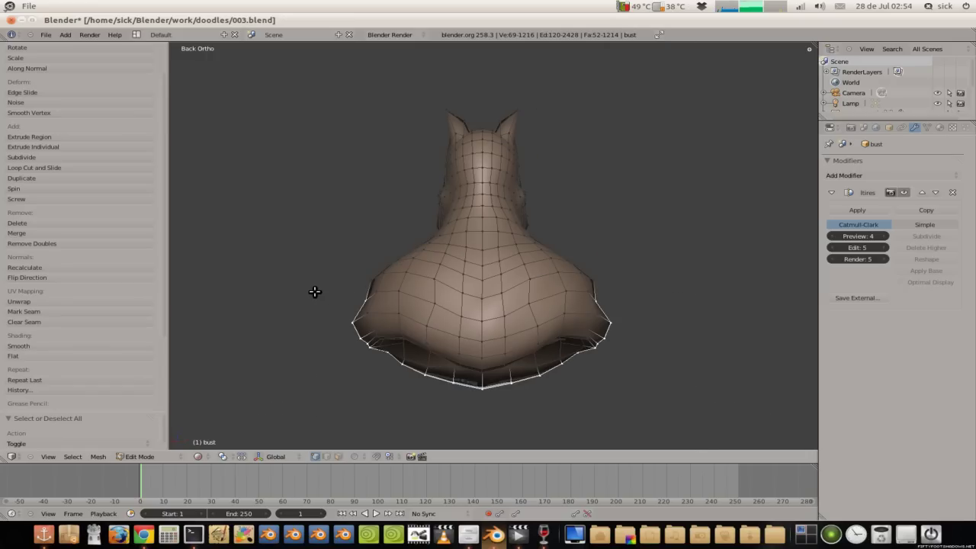
key("b")
left_click_drag(642, 433, 314, 271)
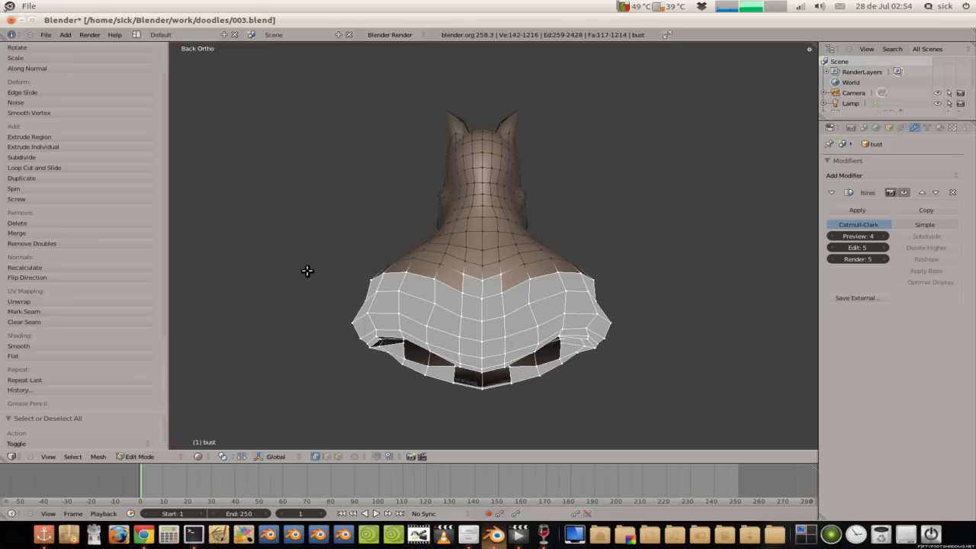
Step: Add the bust's bottom faces and circle-deselect vertices along the shoulders
middle_click_drag(475, 361, 478, 252)
key("b")
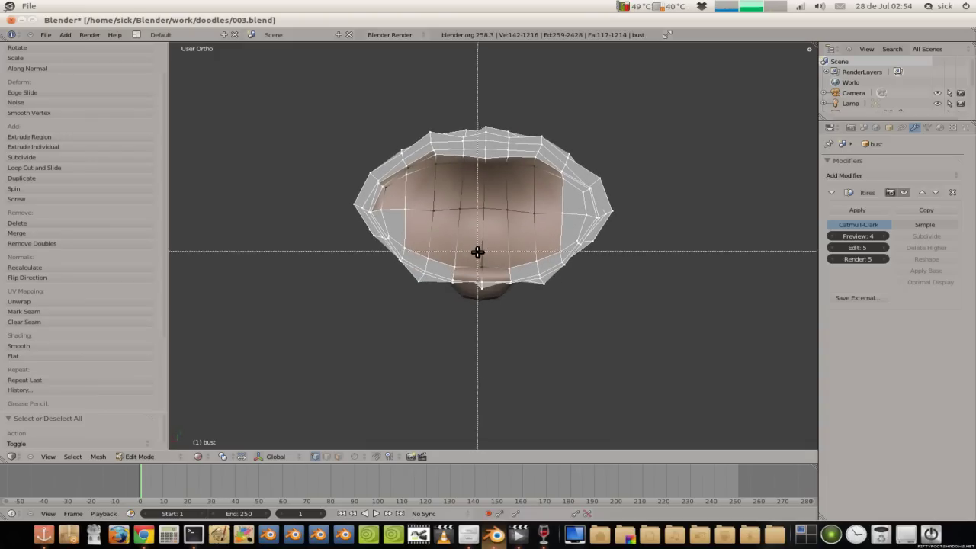
mouse_move(562, 265)
left_mouse_down()
mouse_move(417, 226)
mouse_move(374, 141)
left_mouse_up()
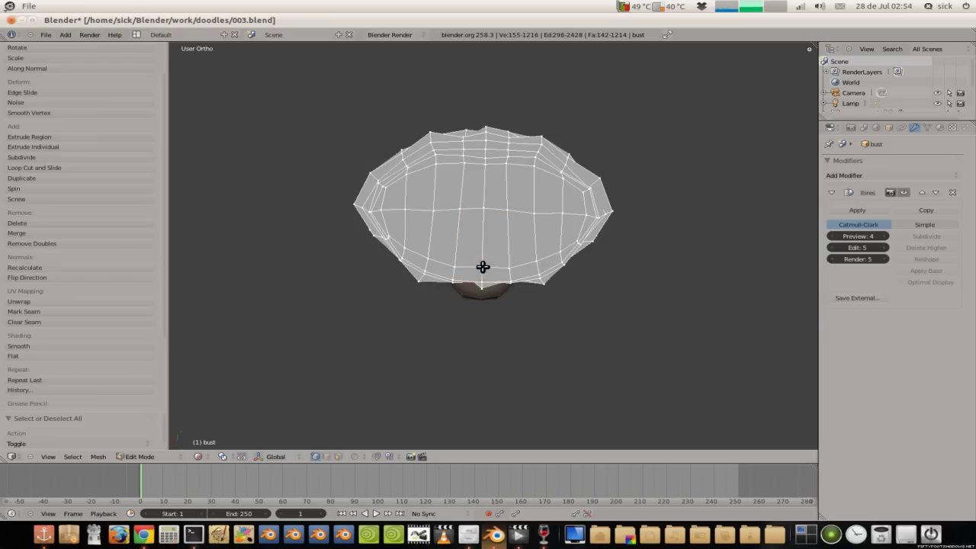
mouse_move(414, 203)
middle_mouse_down()
mouse_move(496, 224)
mouse_move(603, 320)
mouse_move(666, 324)
mouse_move(548, 304)
middle_mouse_up()
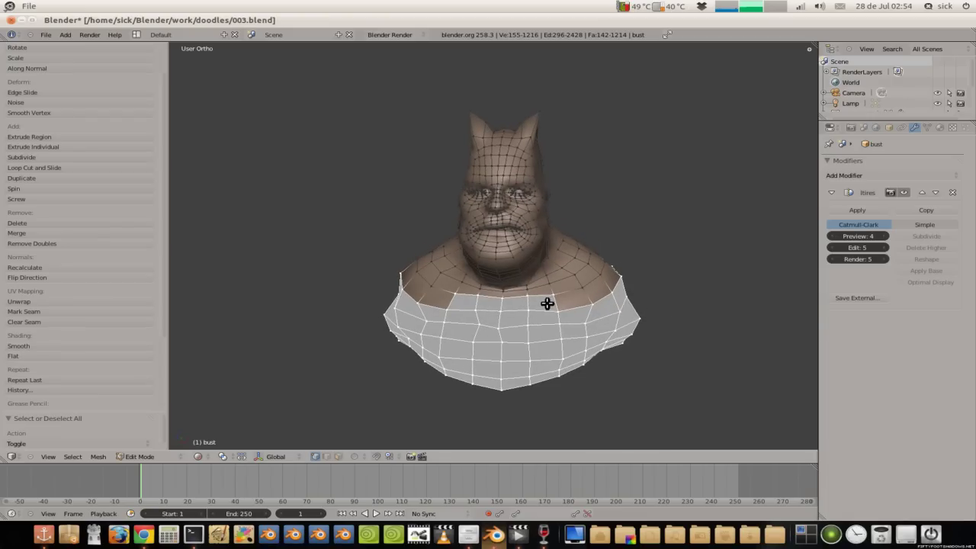
key("c")
middle_click_drag(557, 285, 533, 293)
mouse_move(451, 289)
middle_mouse_down()
mouse_move(719, 254)
mouse_move(603, 277)
mouse_move(371, 267)
mouse_move(420, 272)
mouse_move(251, 252)
middle_mouse_up()
key("Escape")
scroll(394, 252, "down", 2)
scroll(457, 267, "down", 2)
middle_click_drag(503, 280, 486, 279)
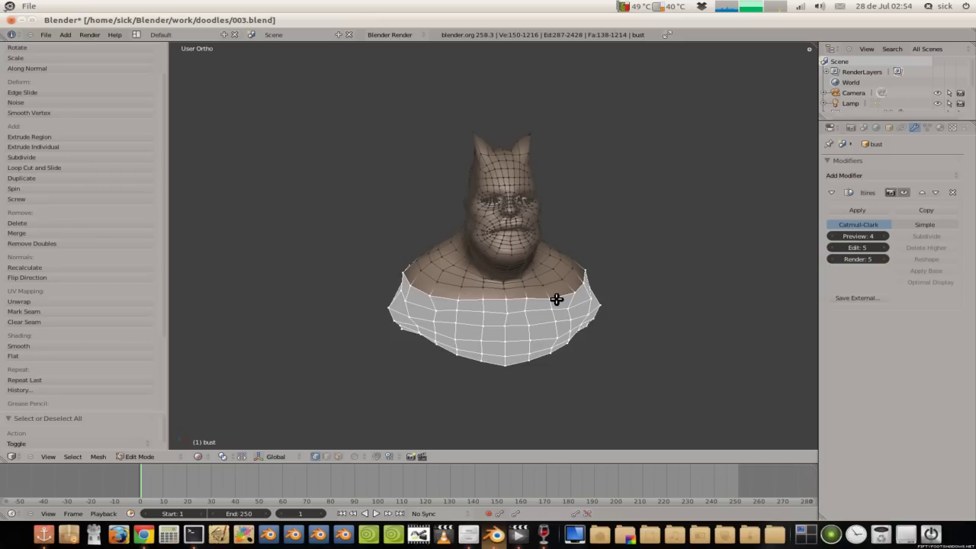
Step: Select the whole mesh, UV-unwrap it, return to Object Mode and save 003.blend
key("Tab")
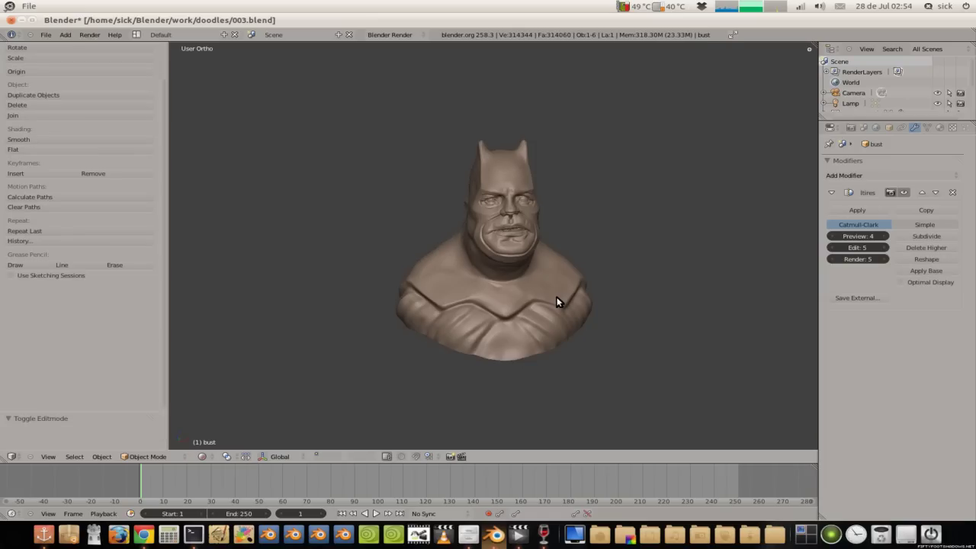
key("Tab")
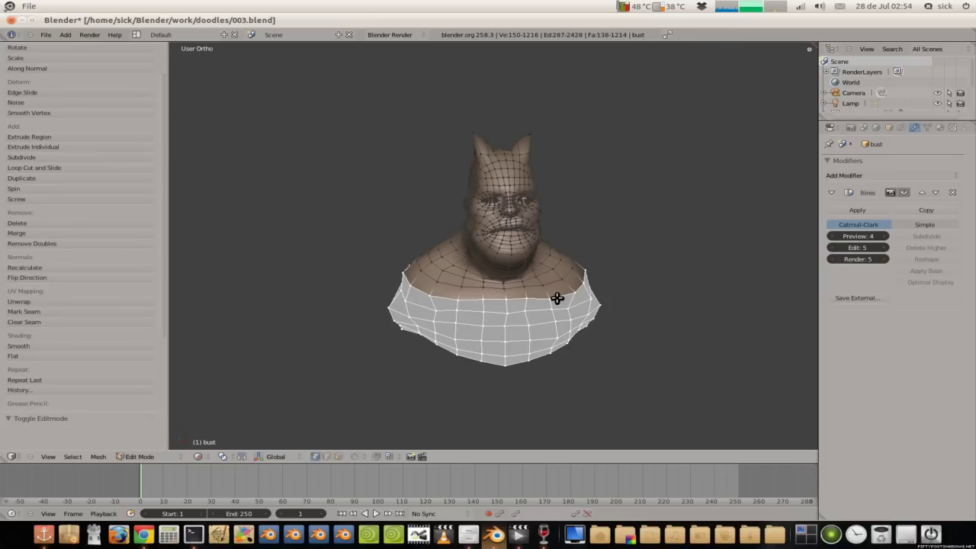
key("a")
key("a")
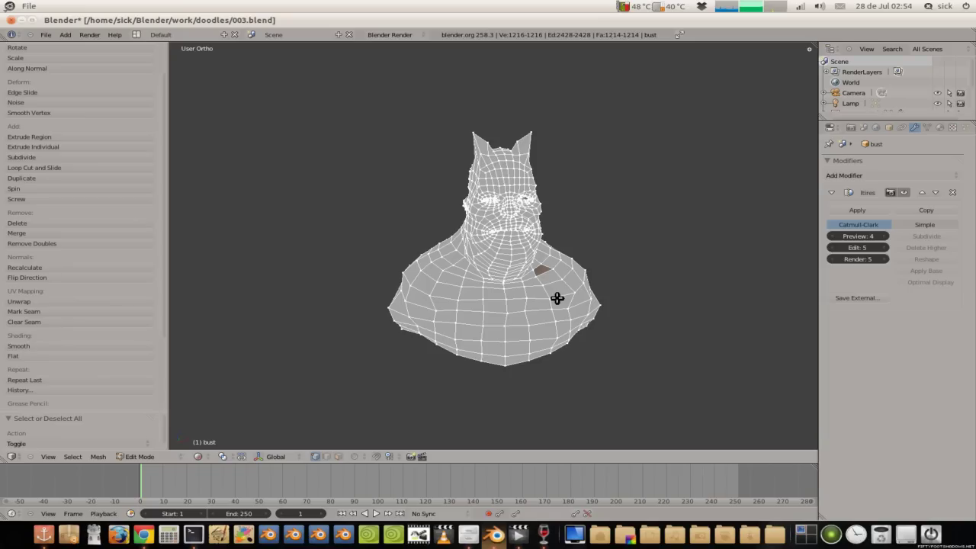
key("u")
key("Tab")
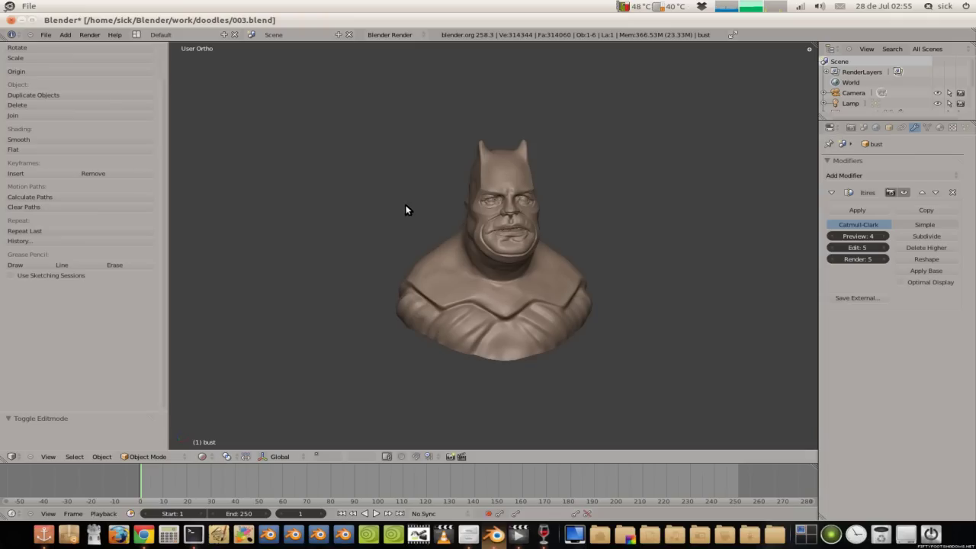
key("KP_1")
key("KP_1")
scroll(406, 210, "up", 2)
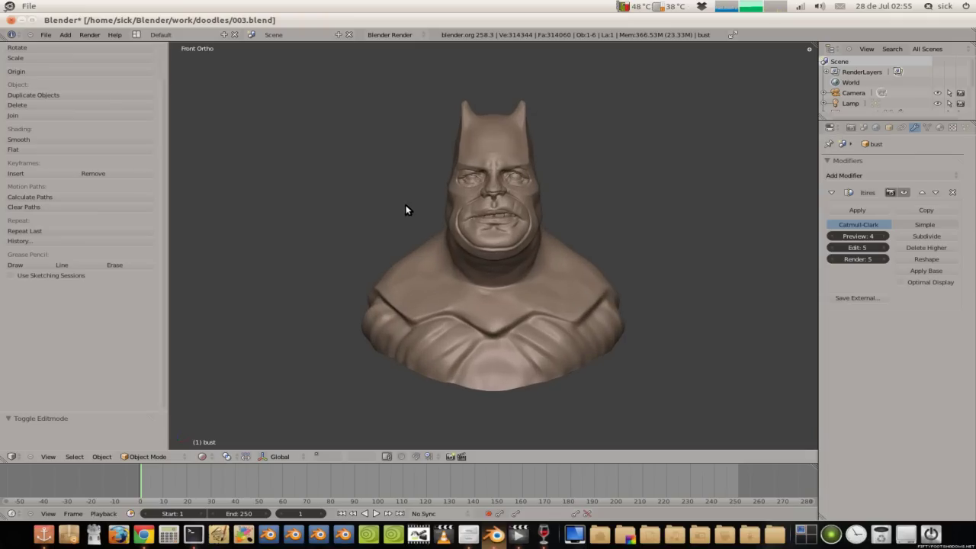
key("ctrl+s")
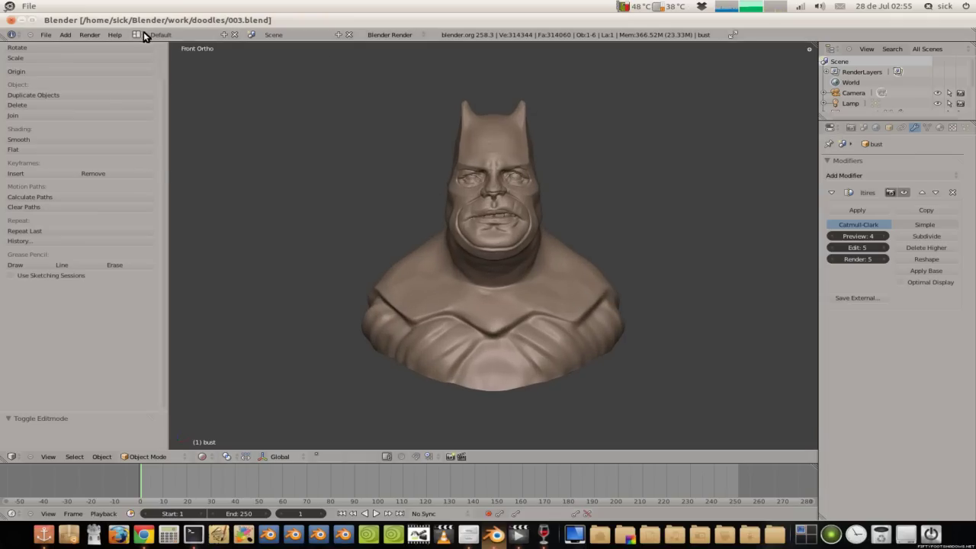
Step: Switch to the UV Editing layout in Front Ortho view and unwrap with Follow Active Quads
left_click(137, 34)
left_click(153, 102)
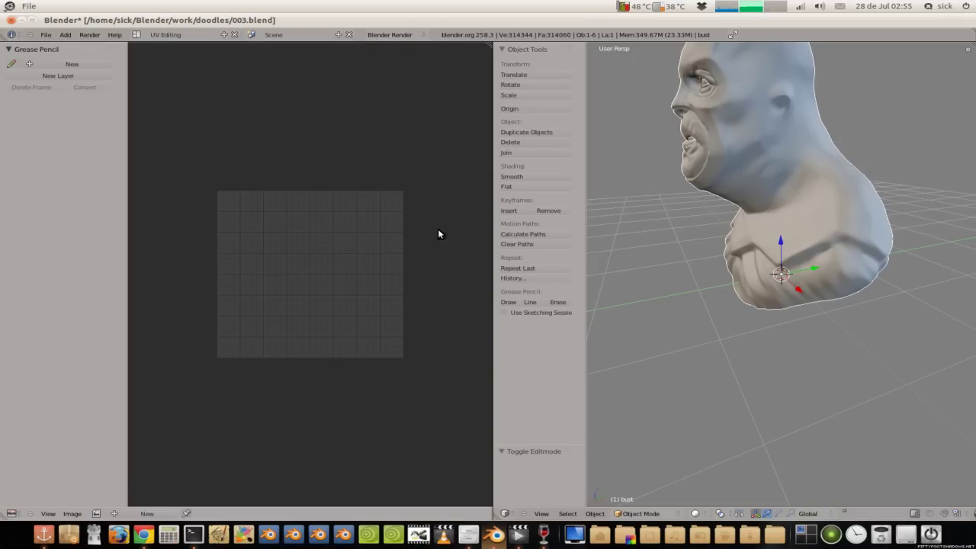
key("KP_1")
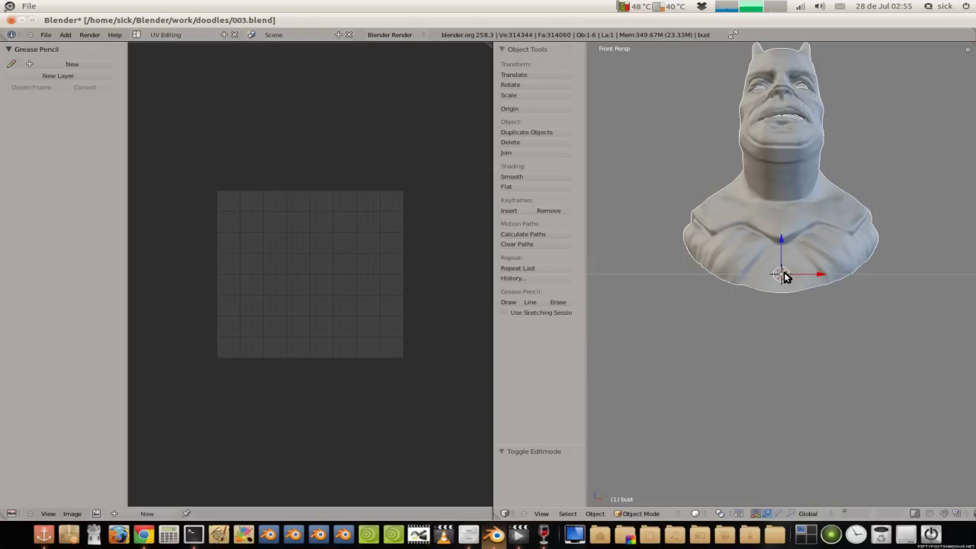
key("KP_5")
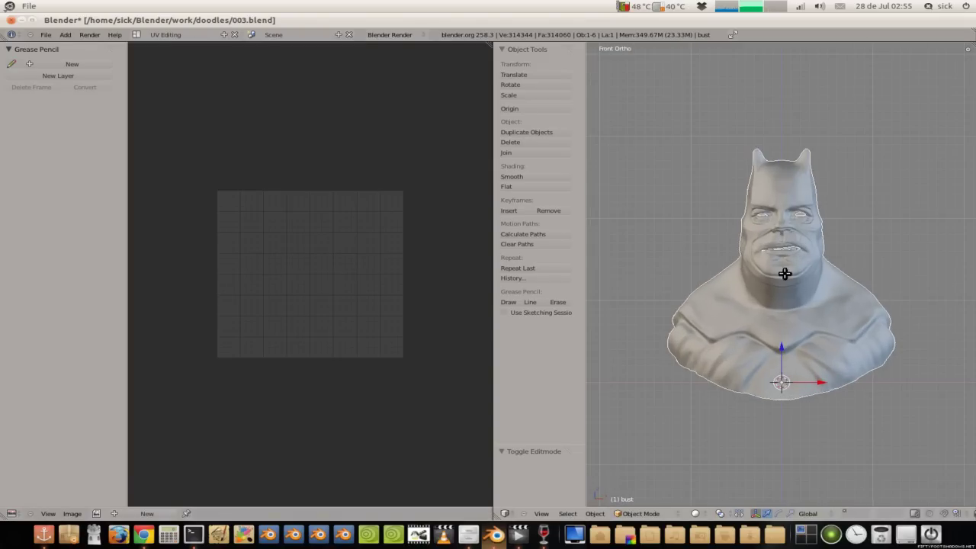
key("Tab")
key("u")
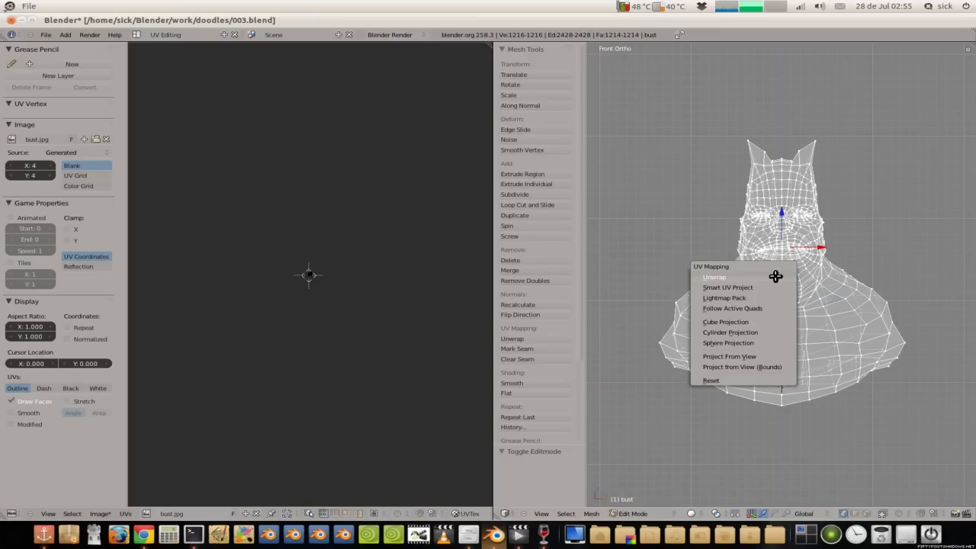
left_click(757, 311)
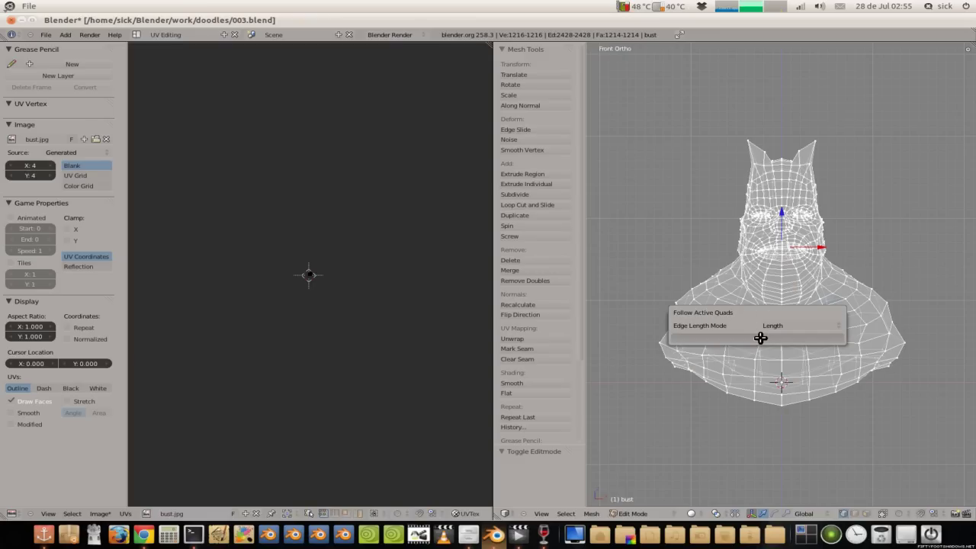
left_click(760, 338)
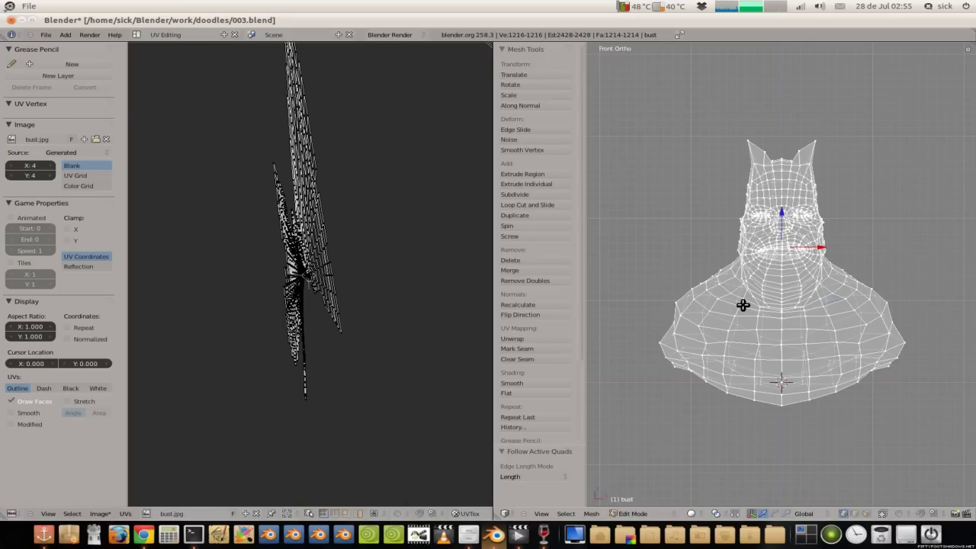
Step: Re-unwrap with Smart UV Project using angle limit 66 and island margin 0.02
key("u")
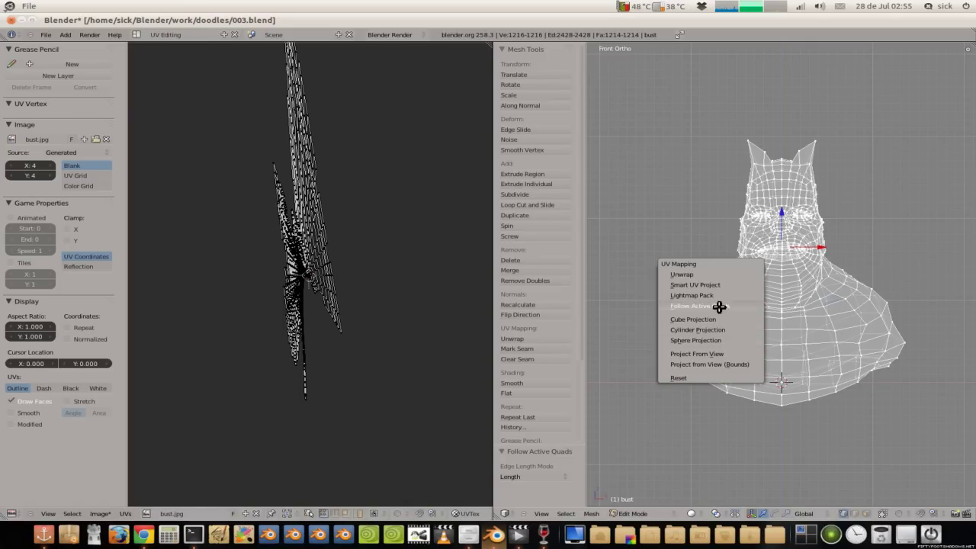
left_click(721, 287)
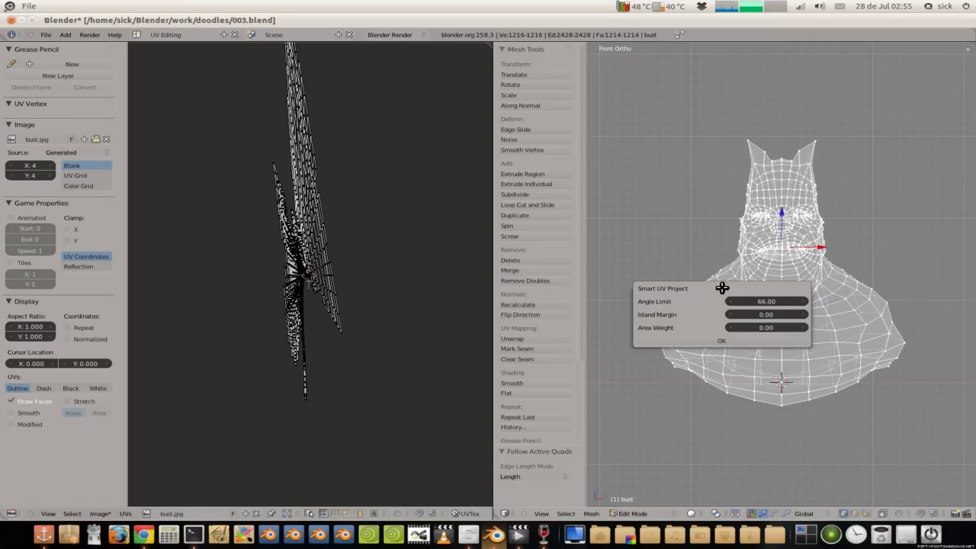
left_click(766, 315)
key("Return")
left_click(717, 342)
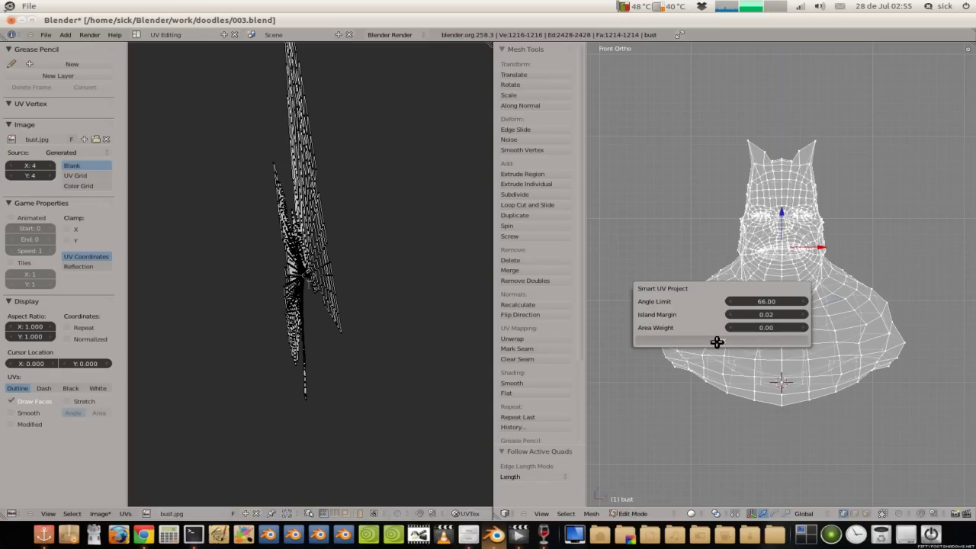
scroll(338, 305, "up", 4)
scroll(335, 303, "up", 5)
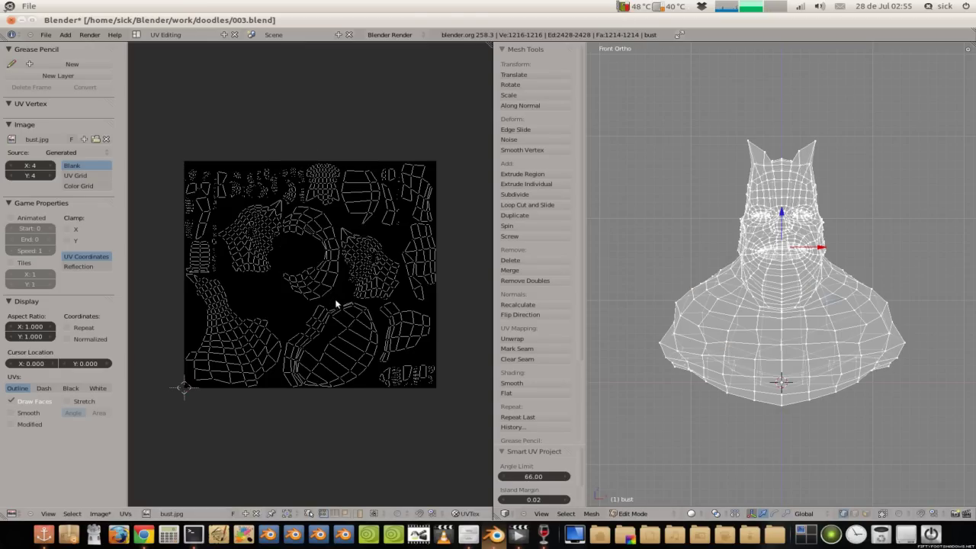
scroll(335, 304, "up", 1)
Step: Repack the UV islands with Lightmap Pack
key("u")
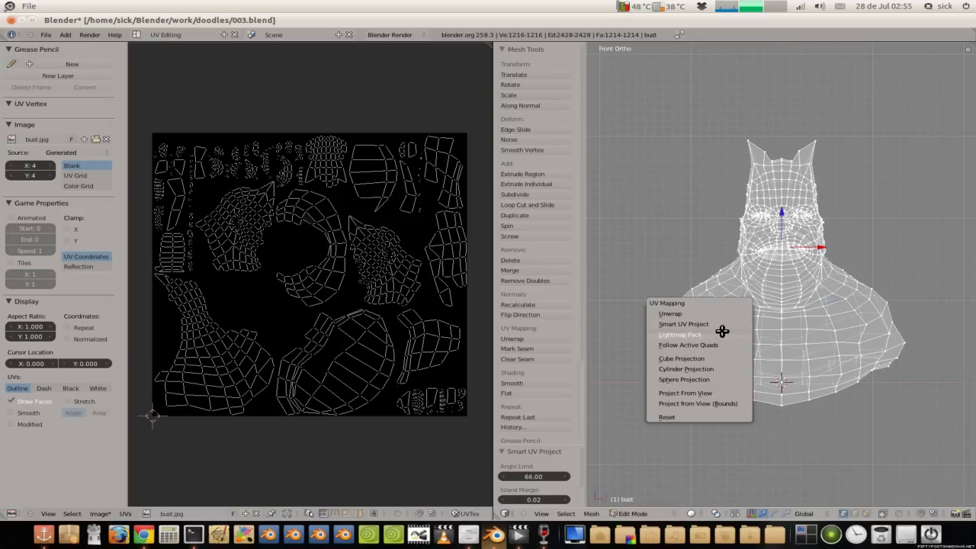
left_click(720, 334)
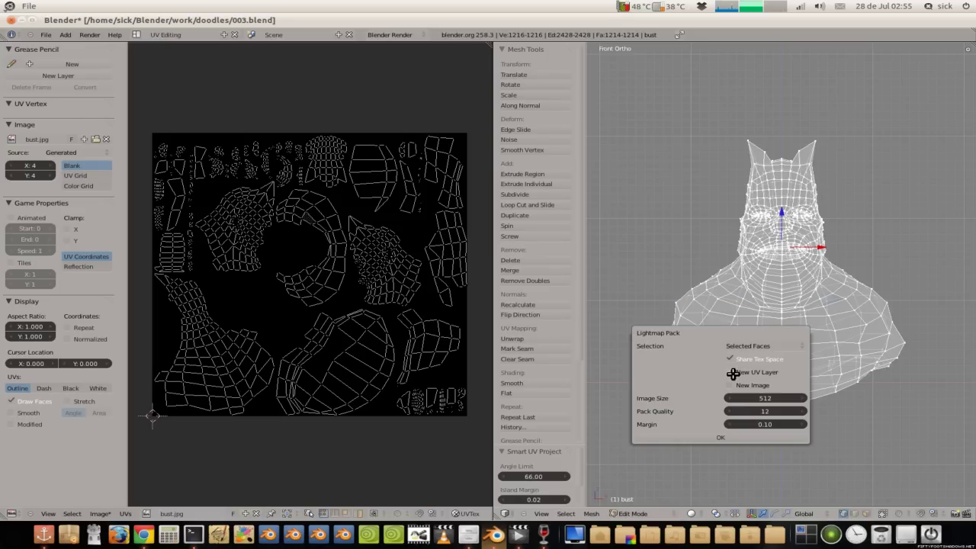
left_click(727, 437)
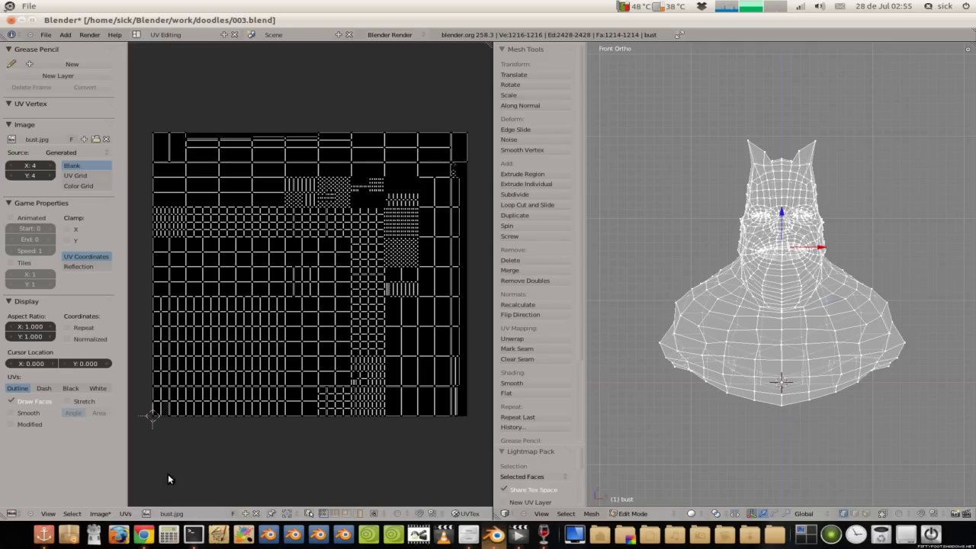
Step: Start a new image sized 2048 by 2048
left_click(102, 513)
left_click(110, 504)
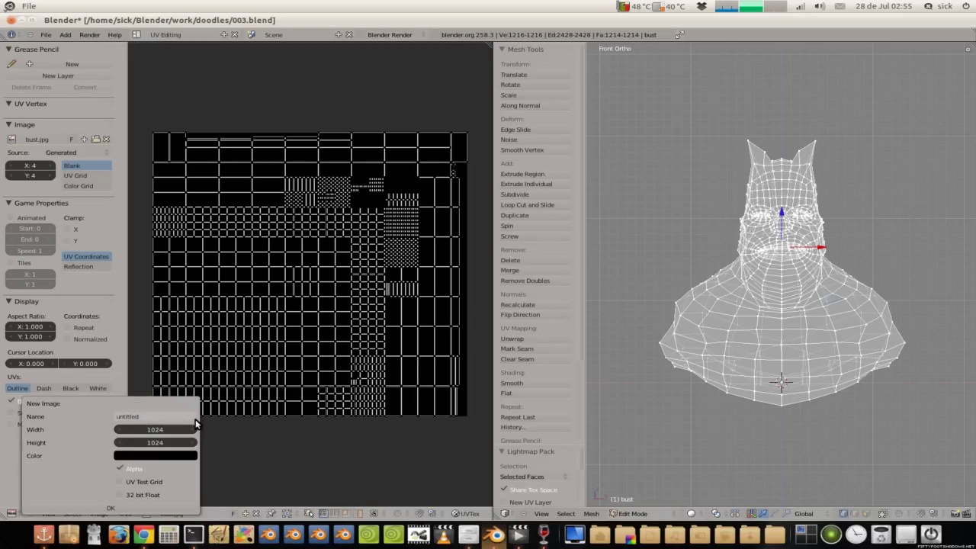
left_click(158, 430)
type("2048")
key("Tab")
type("20")
key("Return")
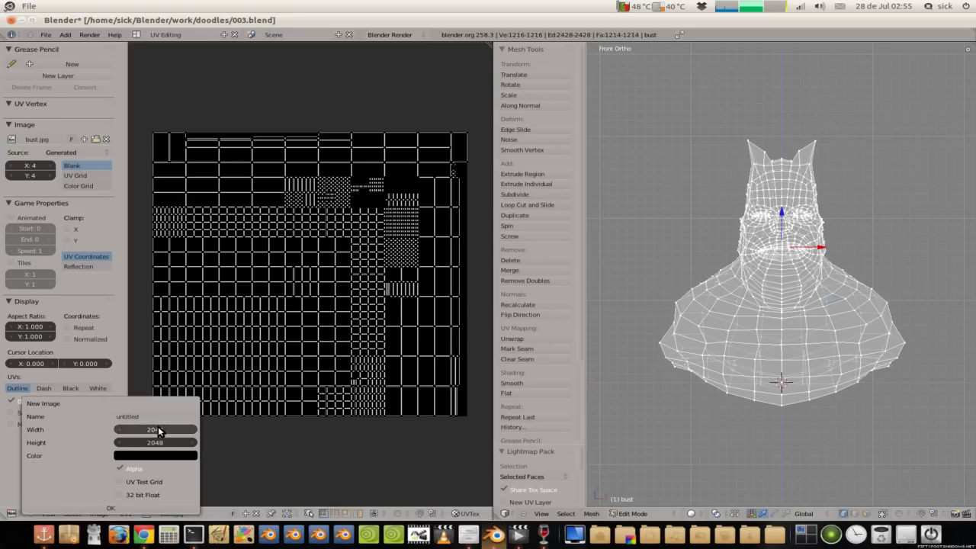
Step: Set the image's fill colour to white via the HSV value and create it
left_click(143, 455)
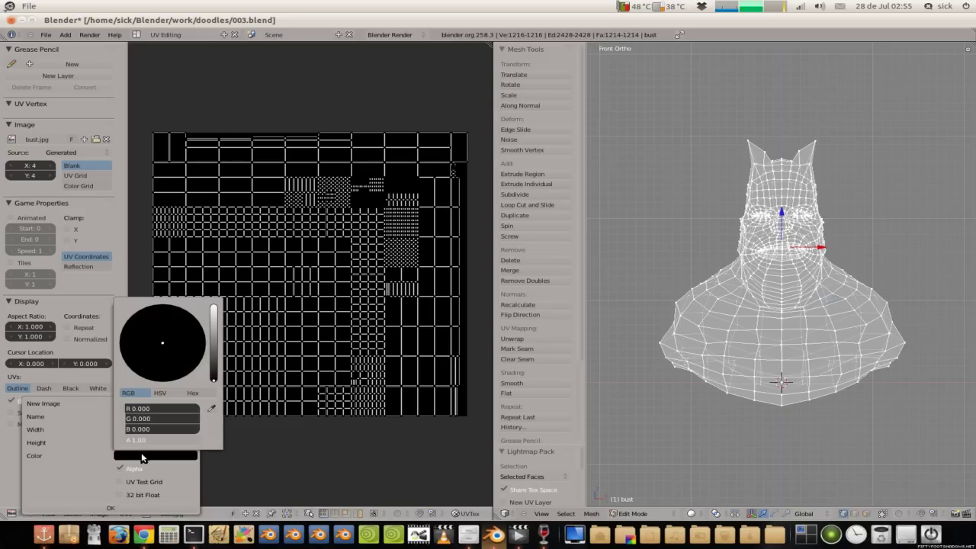
left_click(156, 392)
left_click(139, 431)
key("BackSpace")
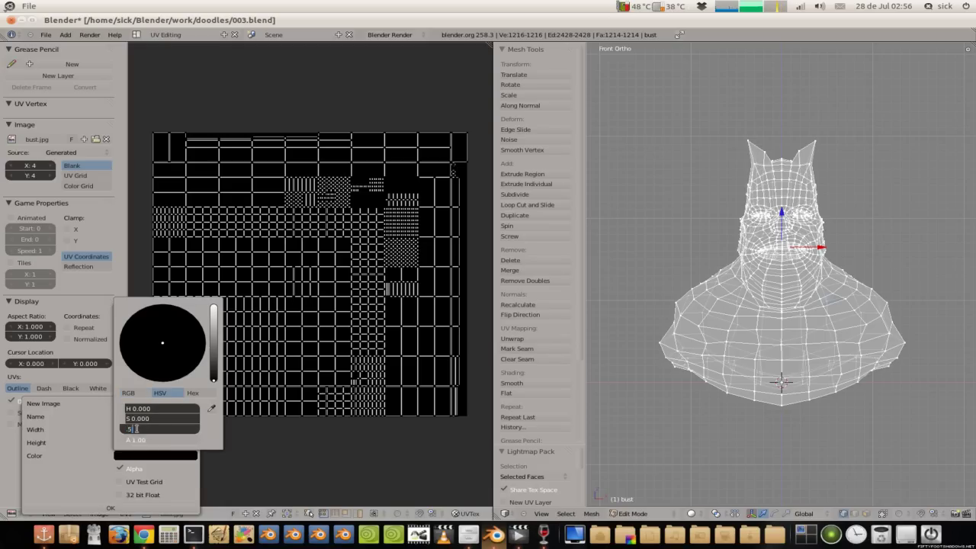
key("Return")
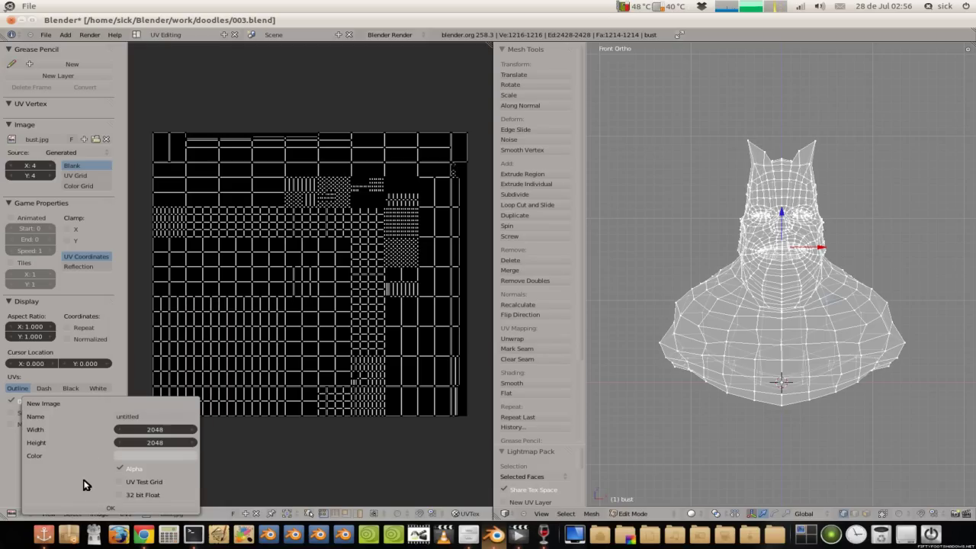
left_click(95, 507)
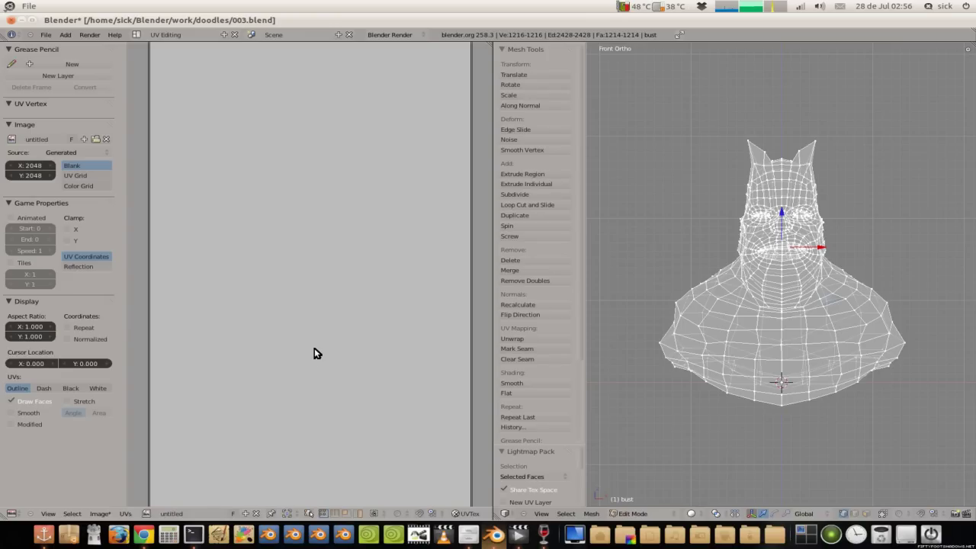
scroll(314, 353, "up", 4)
scroll(314, 353, "up", 3)
scroll(315, 349, "down", 2)
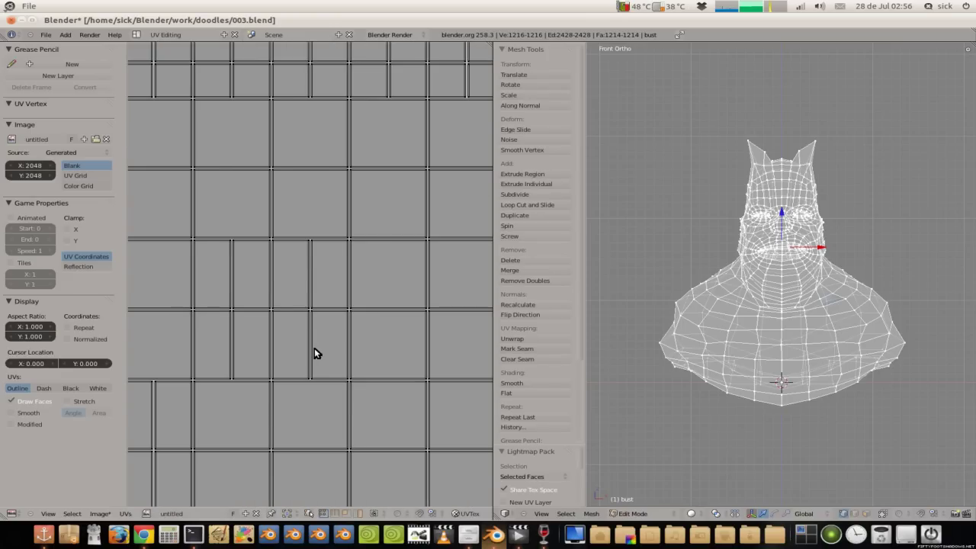
scroll(314, 349, "down", 2)
scroll(314, 350, "down", 2)
scroll(314, 348, "down", 2)
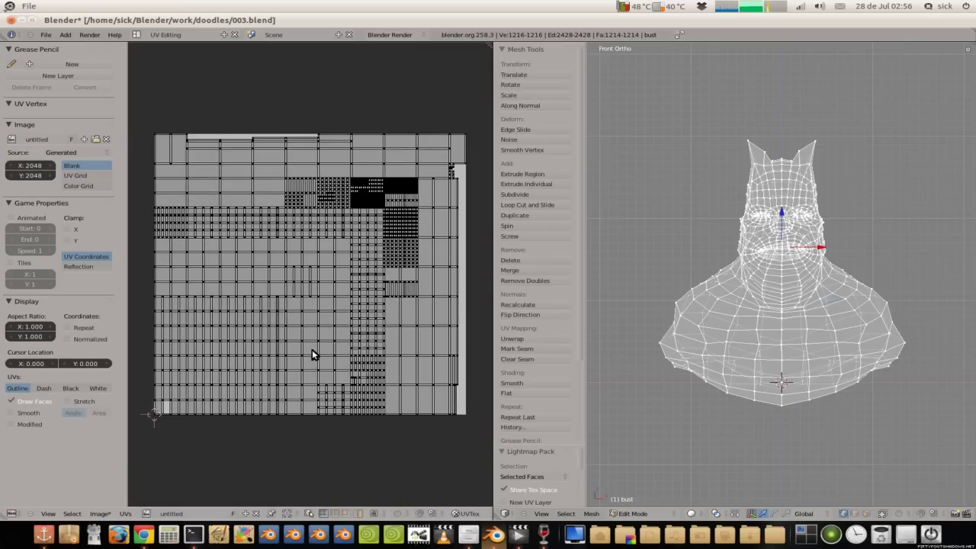
Step: Save the image as 003_diffuse.png in the doodles folder and return the bust to Object Mode
left_click(97, 513)
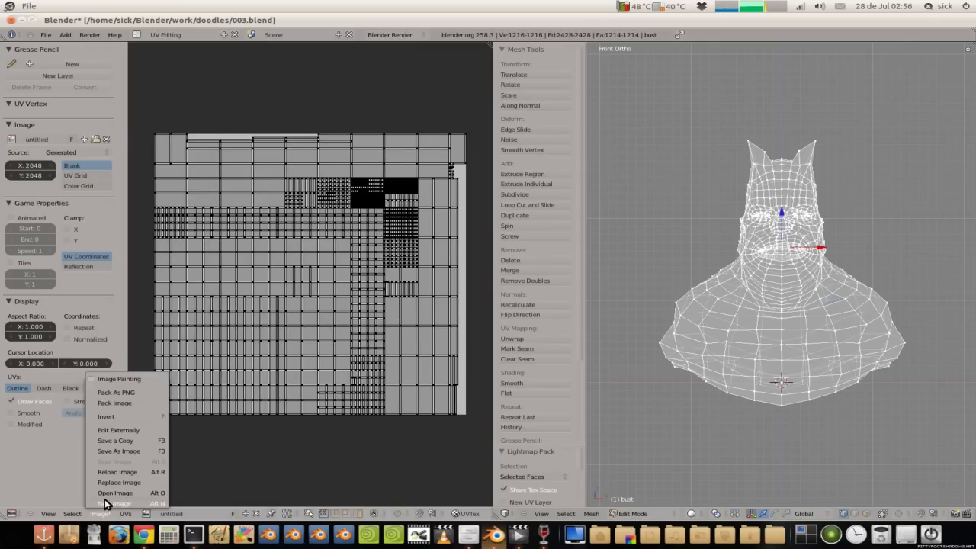
left_click(121, 451)
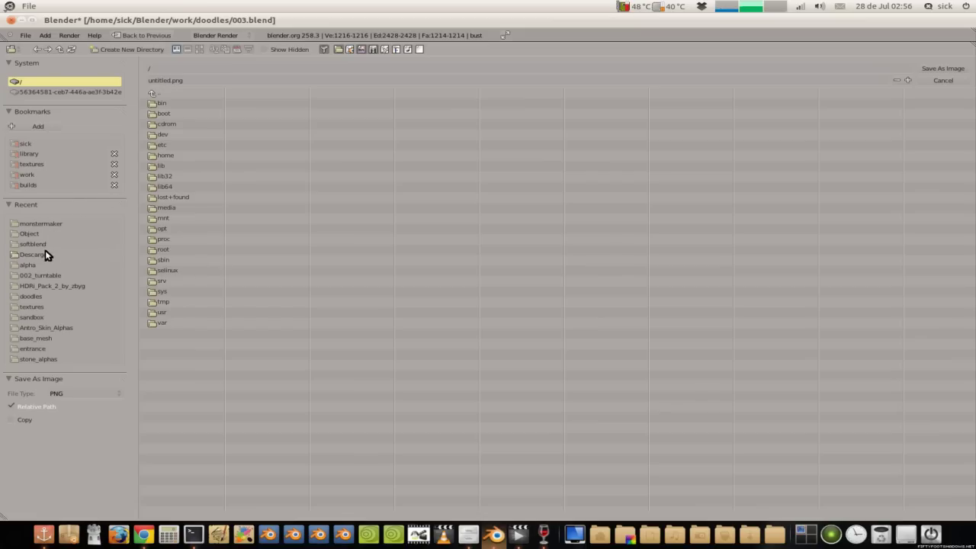
left_click(30, 296)
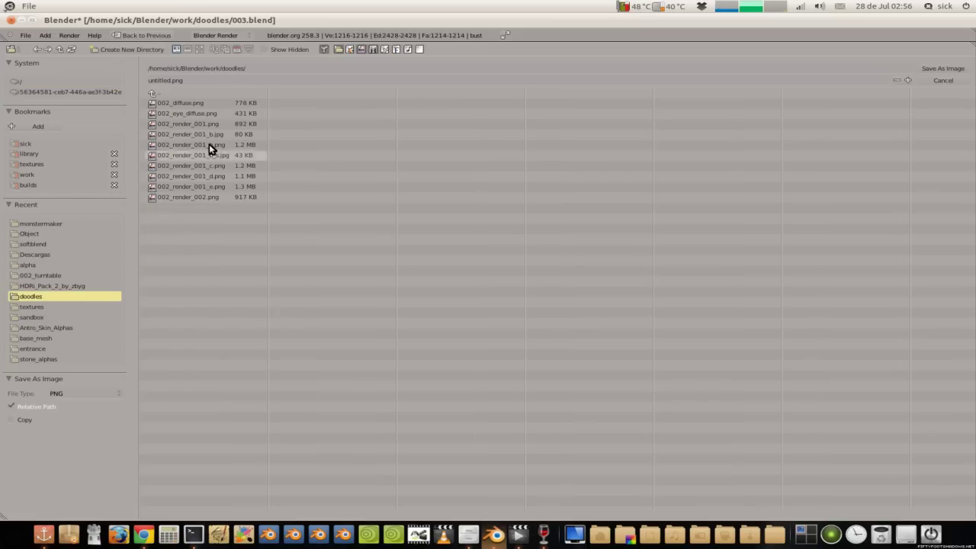
left_click(168, 80)
left_click_drag(169, 80, 107, 77)
type("003_diffus")
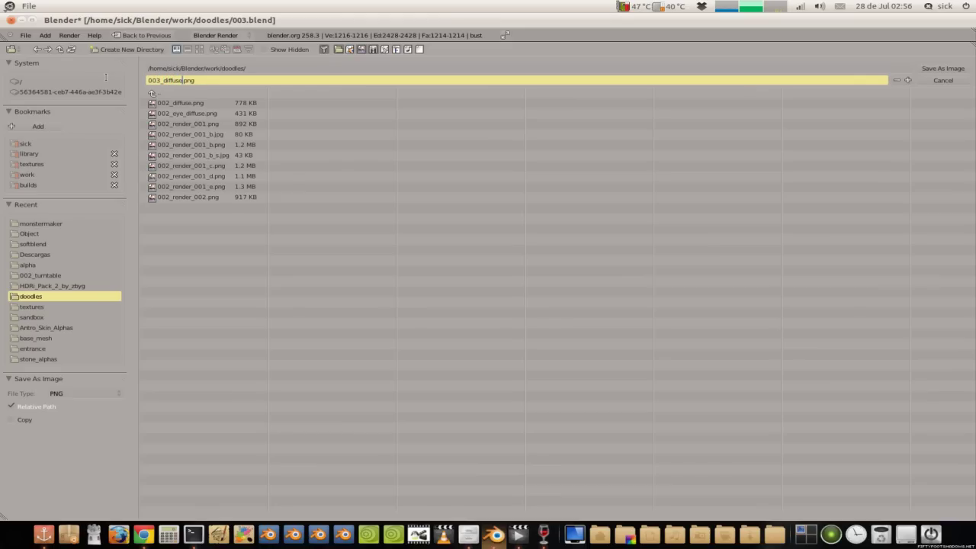
key("Return")
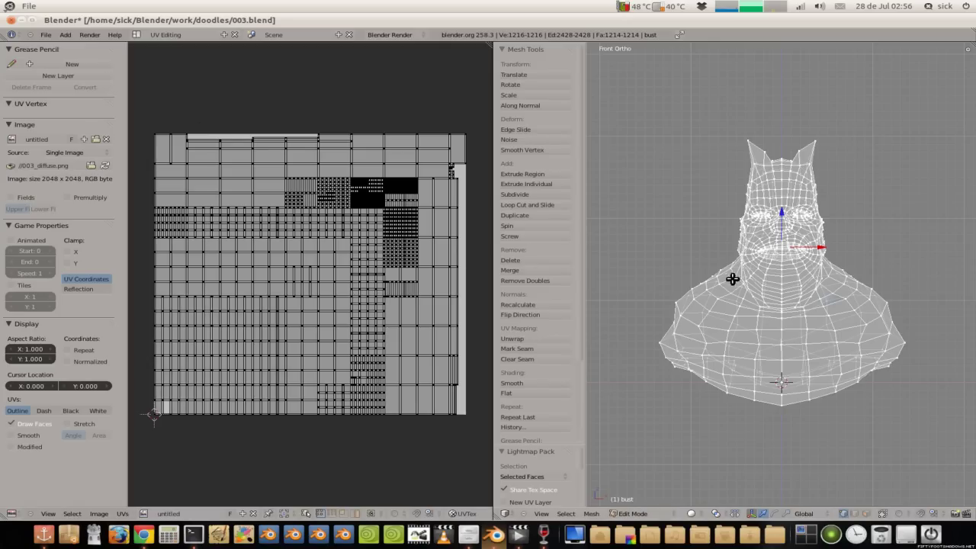
key("Tab")
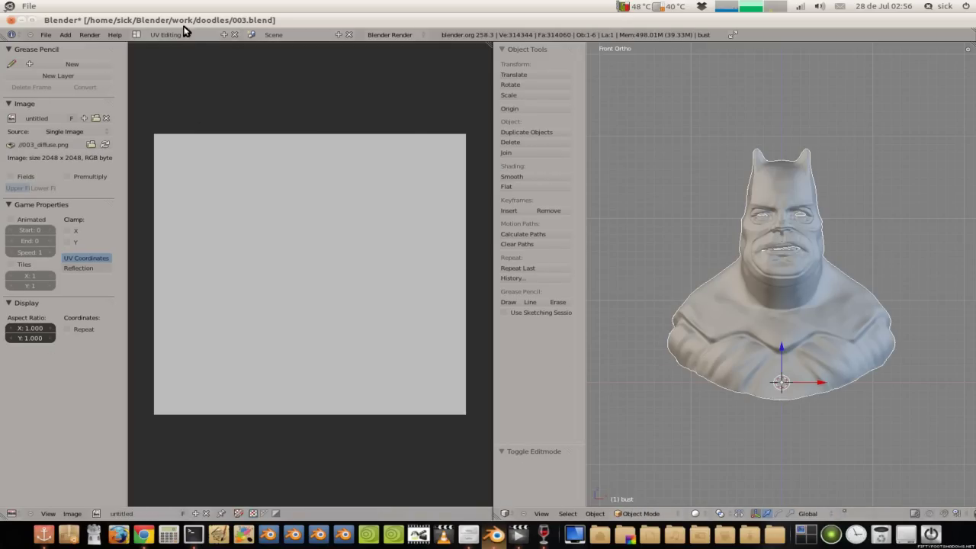
left_click(136, 35)
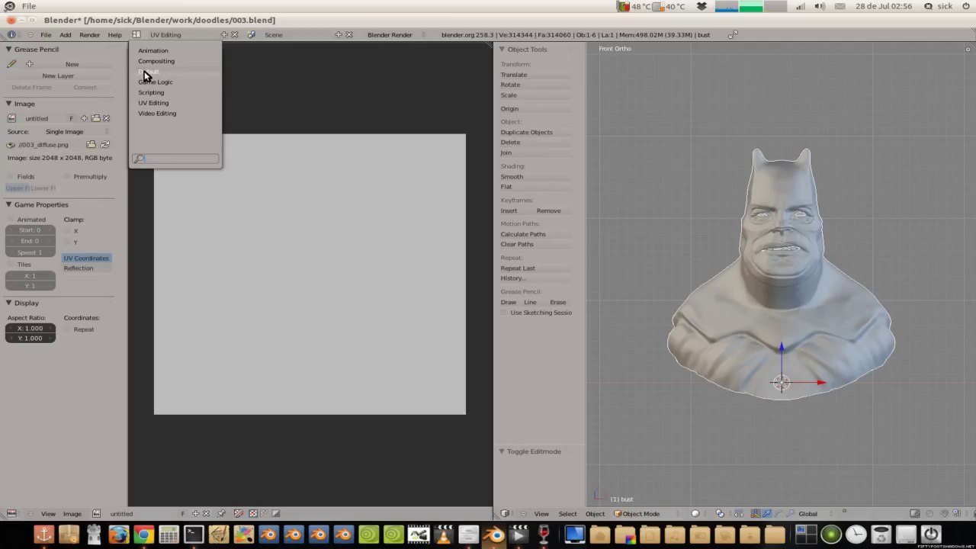
Step: In the Default layout, use Textured viewport shading with GLSL and Only Render turned off
left_click(144, 73)
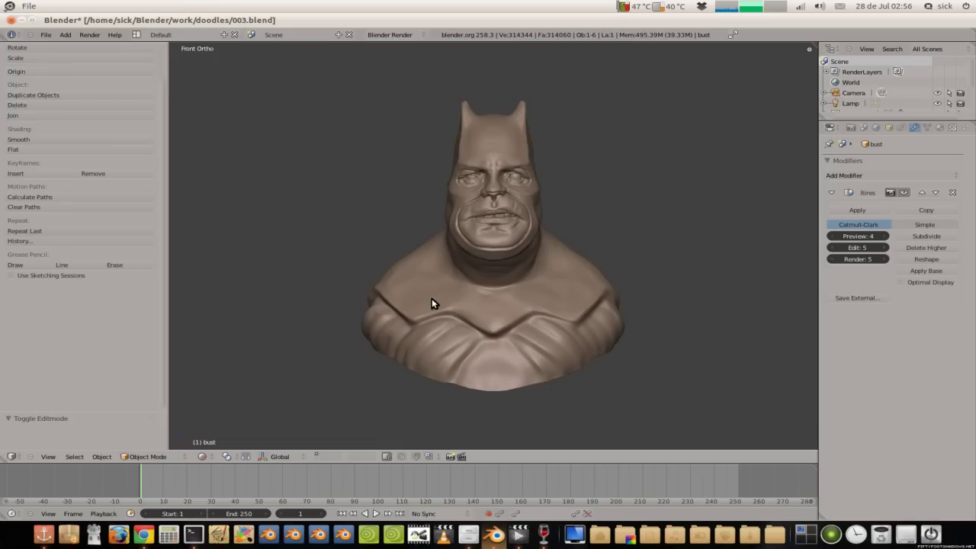
left_click(202, 457)
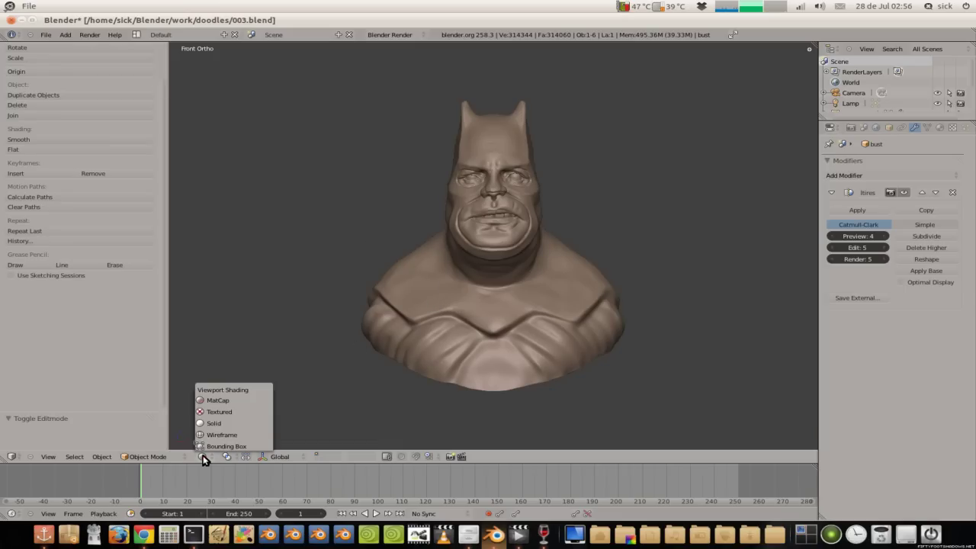
left_click(211, 413)
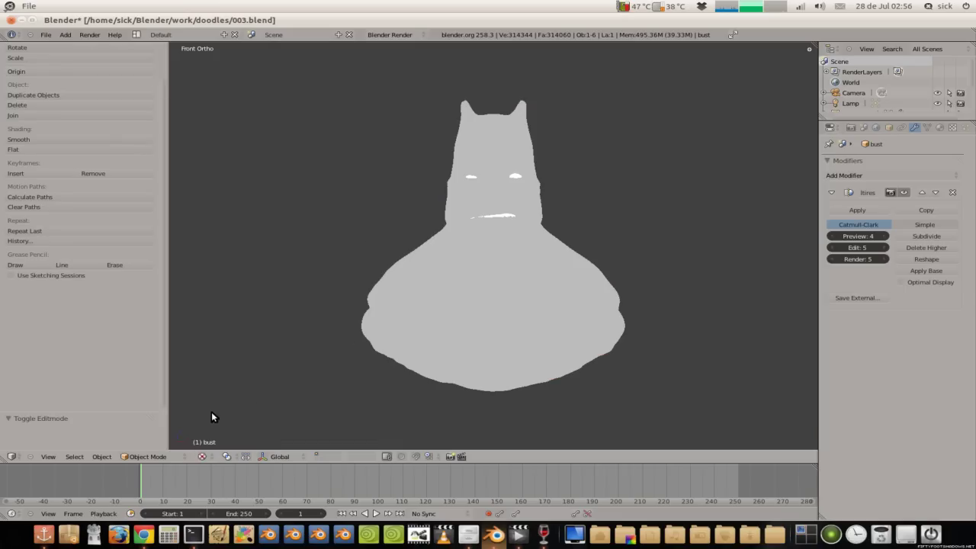
key("n")
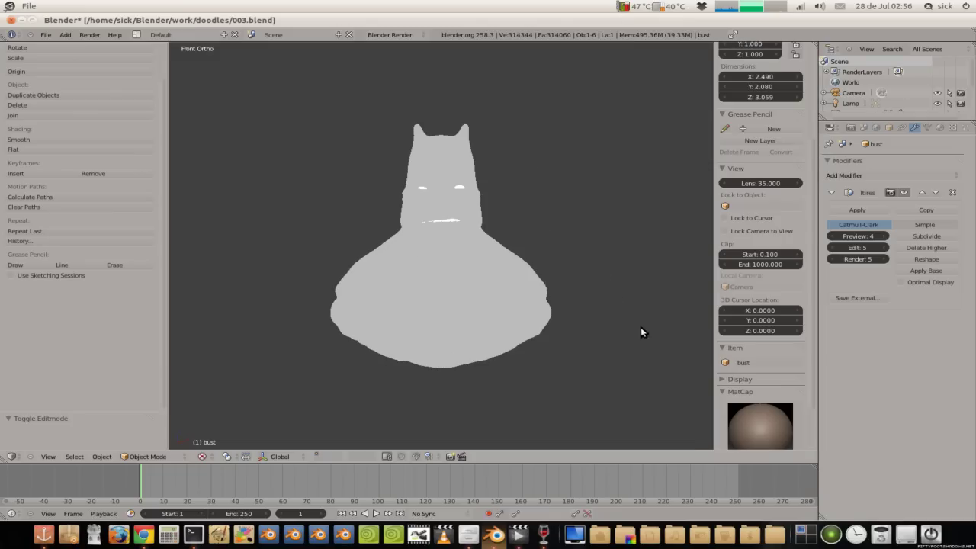
left_click(724, 379)
scroll(723, 374, "down", 3)
scroll(726, 358, "down", 3)
left_click(745, 289)
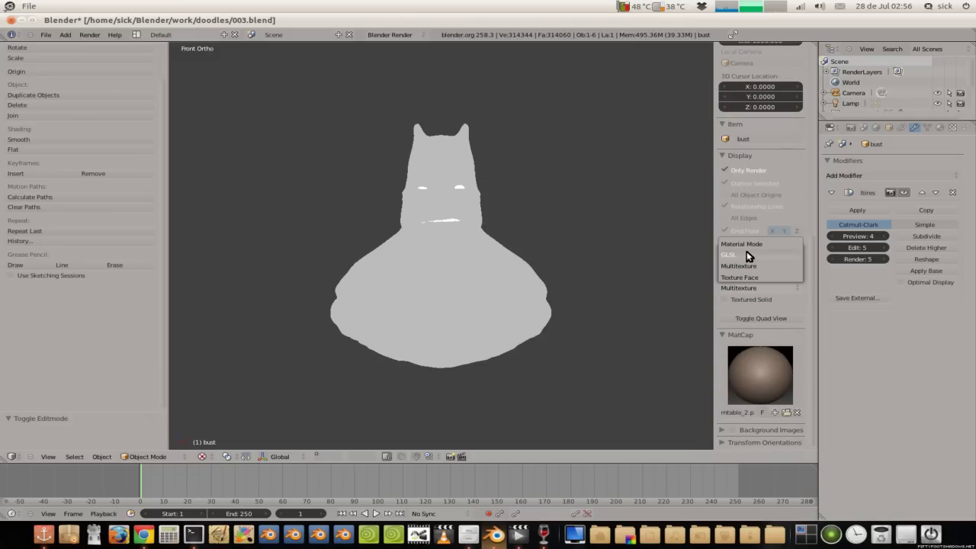
left_click(746, 254)
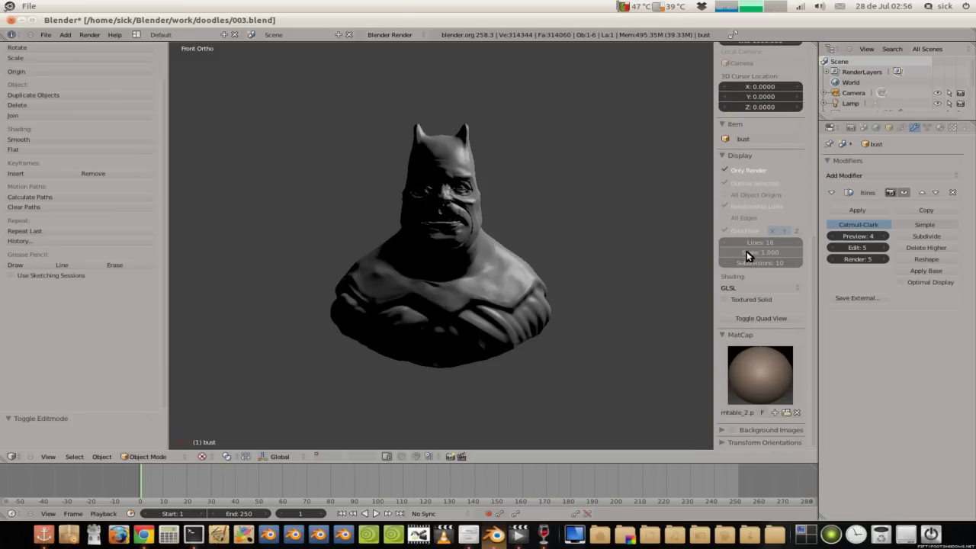
left_click(728, 173)
key("n")
Step: Change the lamp to a Hemi light, then reselect the bust
scroll(683, 201, "down", 4)
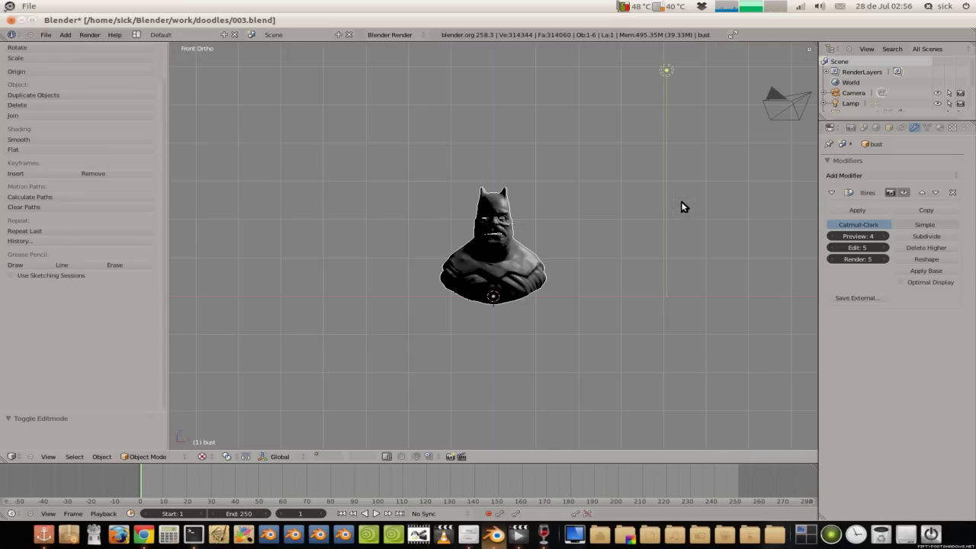
right_click(668, 74)
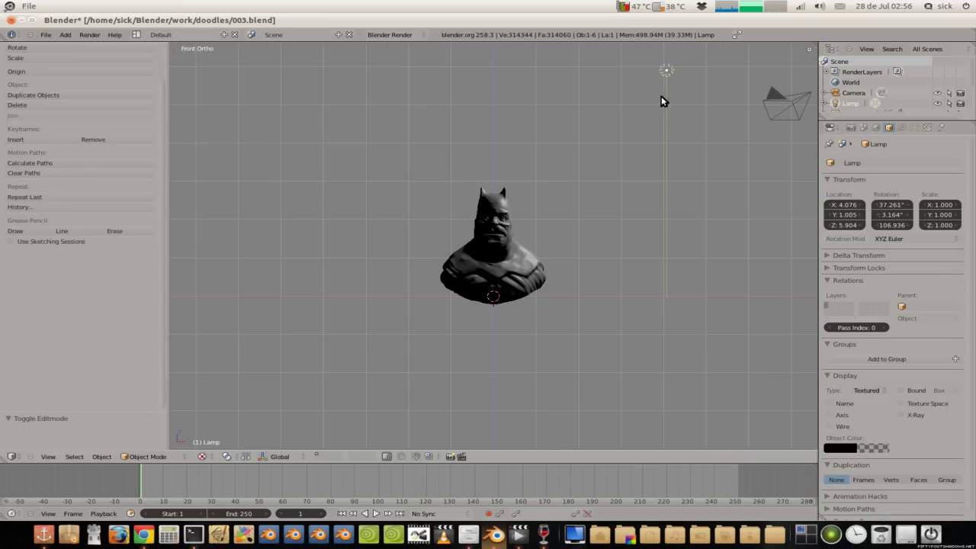
left_click(914, 127)
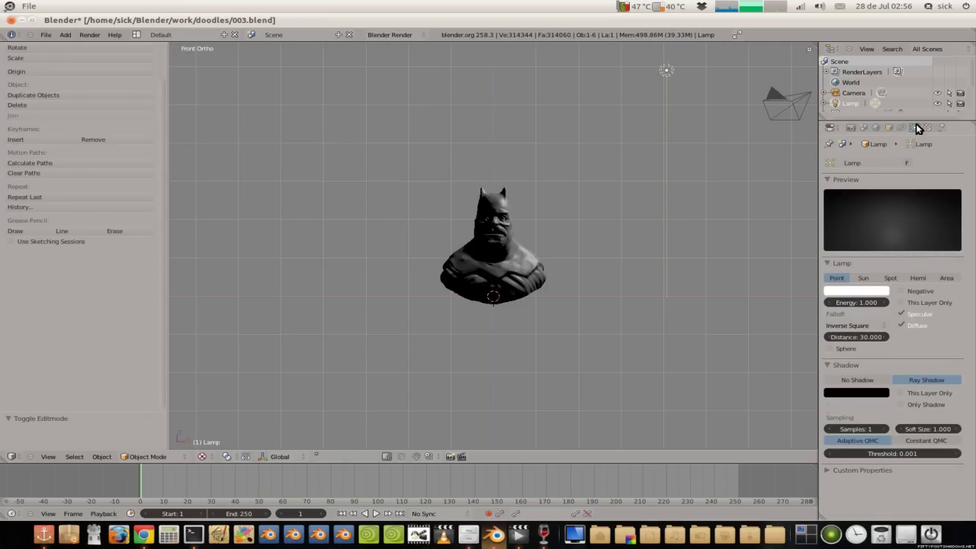
left_click(917, 278)
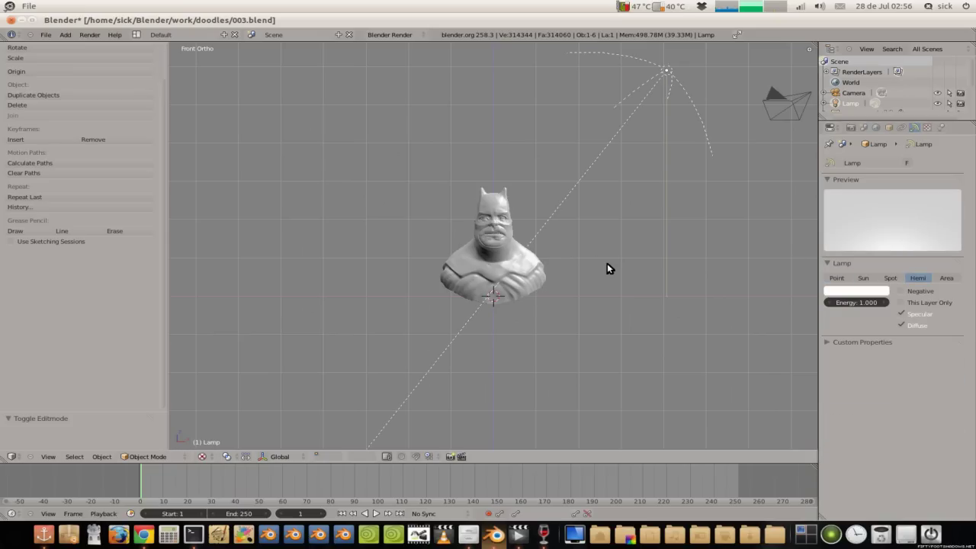
scroll(607, 263, "up", 4)
scroll(595, 262, "up", 4)
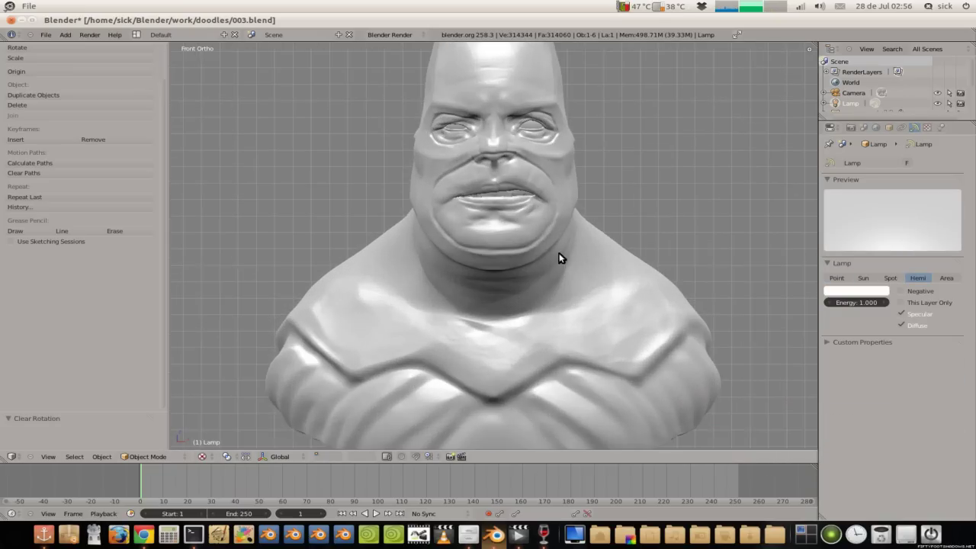
scroll(564, 257, "down", 3)
right_click(532, 255)
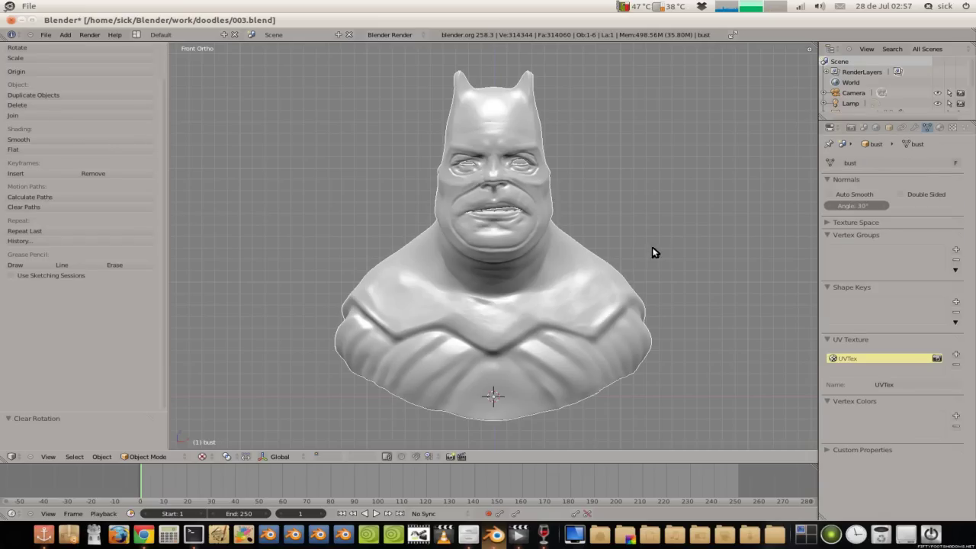
Step: Give the bust a new material with specular intensity 0.200 and hardness 20
left_click(939, 127)
left_click(862, 195)
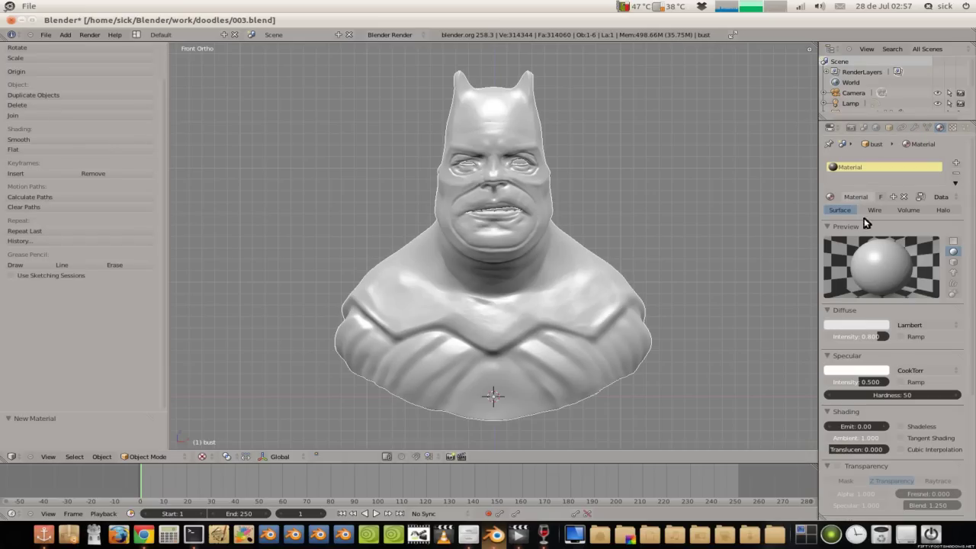
key("BackSpace")
key("Tab")
key("Return")
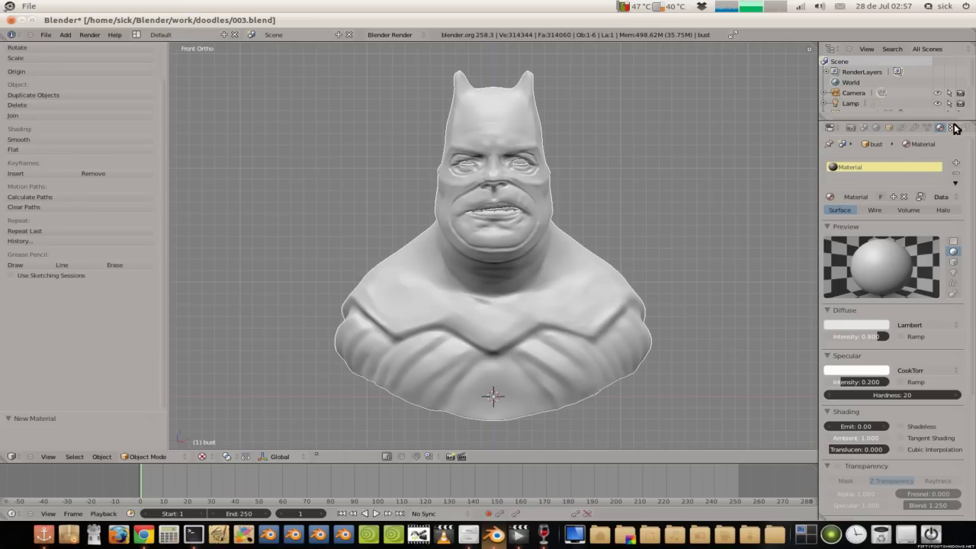
Step: Add an image texture loading MatCap_Skin04.png from the textures folder
left_click(955, 127)
left_click(865, 237)
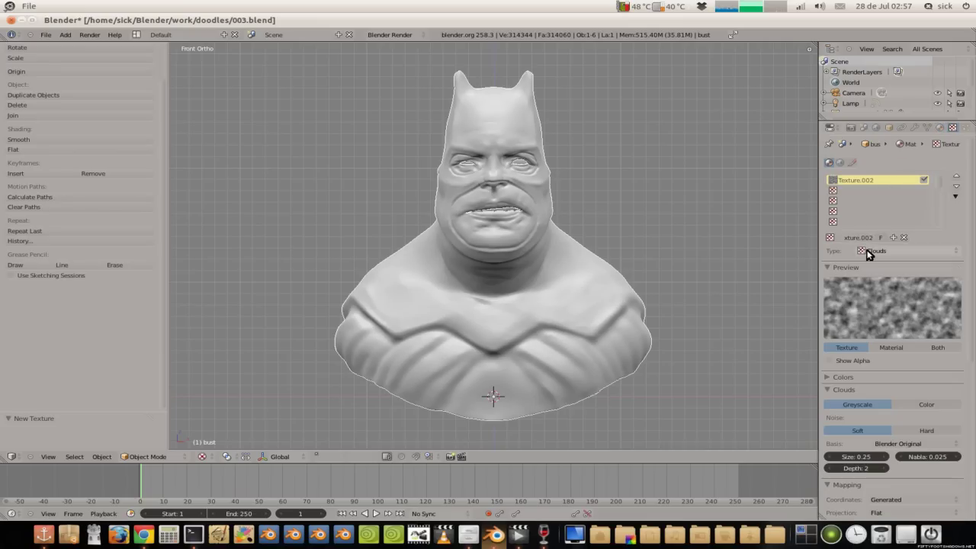
left_click(865, 252)
left_click(888, 184)
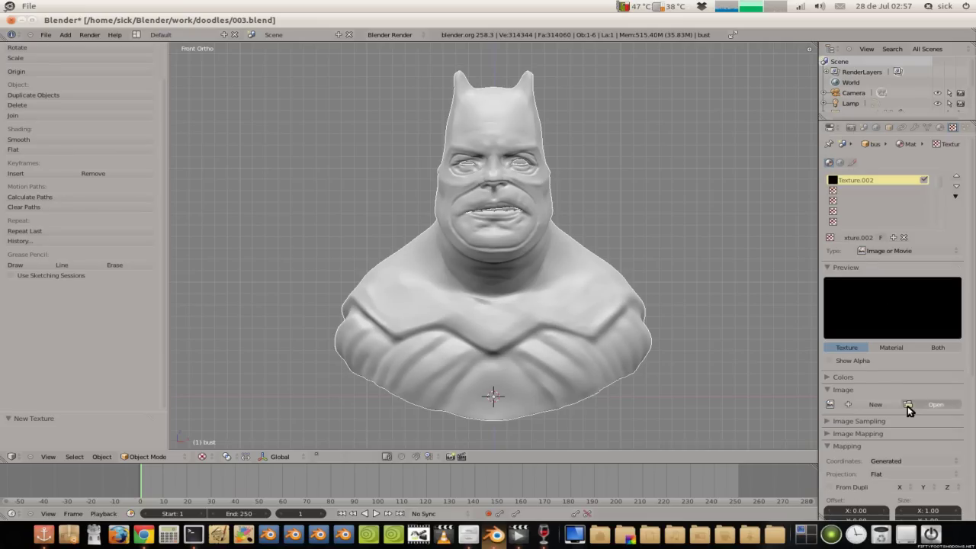
left_click(908, 407)
left_click(29, 164)
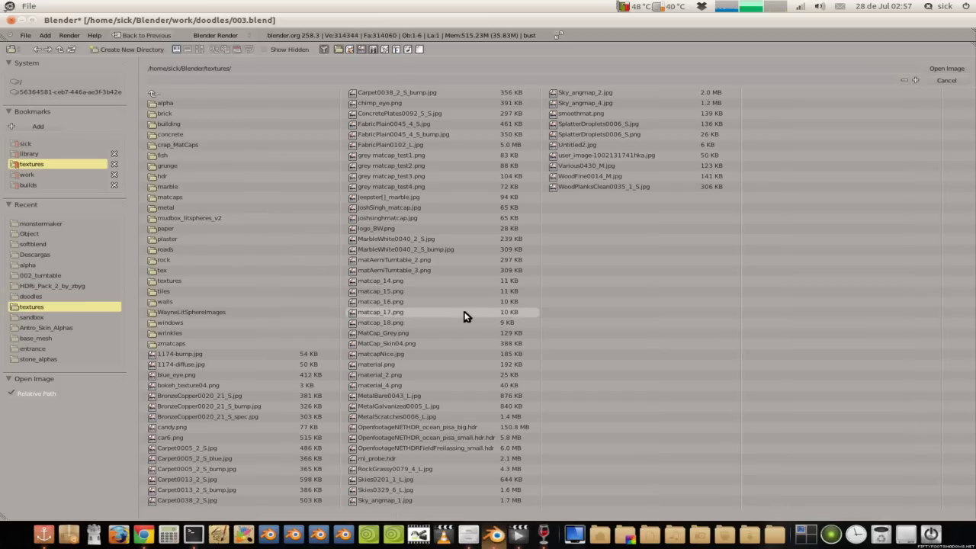
left_click(440, 344)
double_click(439, 343)
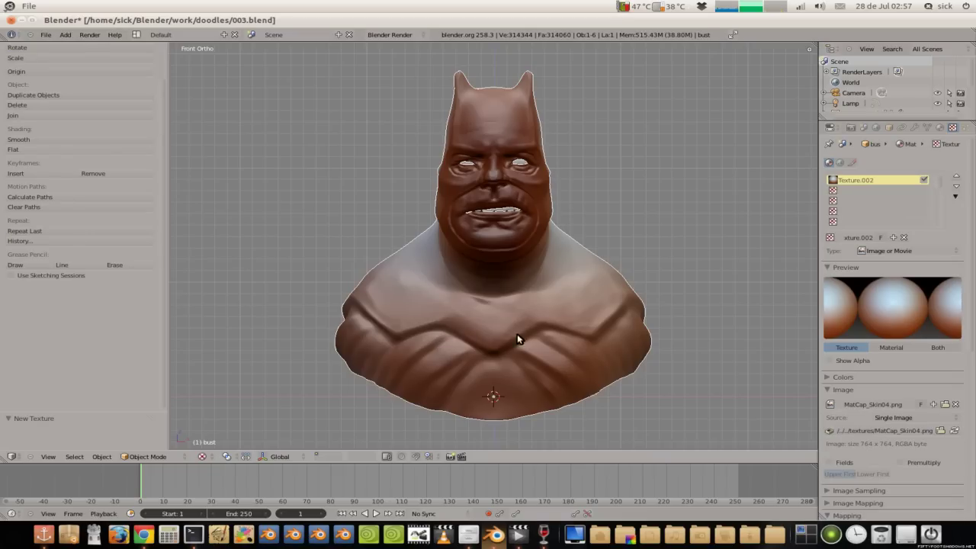
Step: Map the texture by Normal coordinates and enable its Specular Color influence
left_click(828, 389)
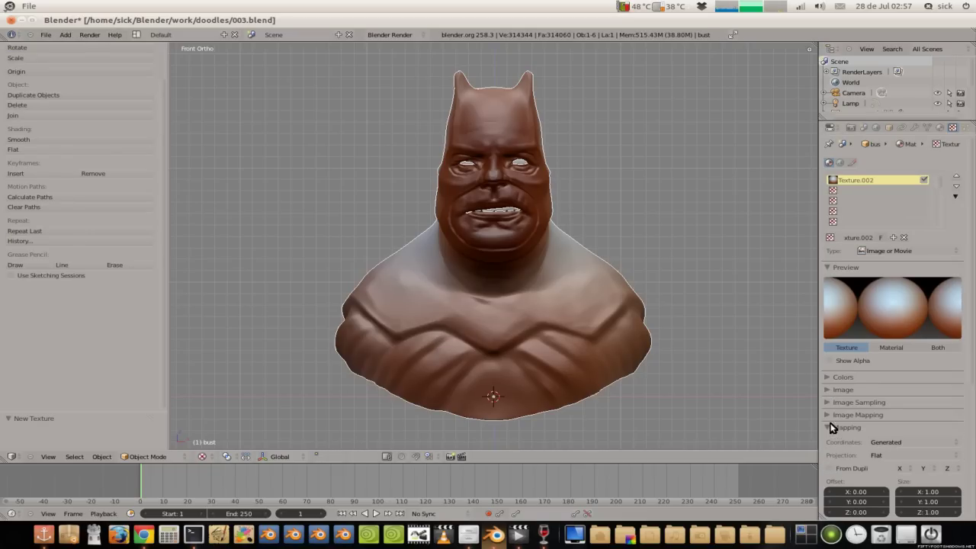
left_click(878, 444)
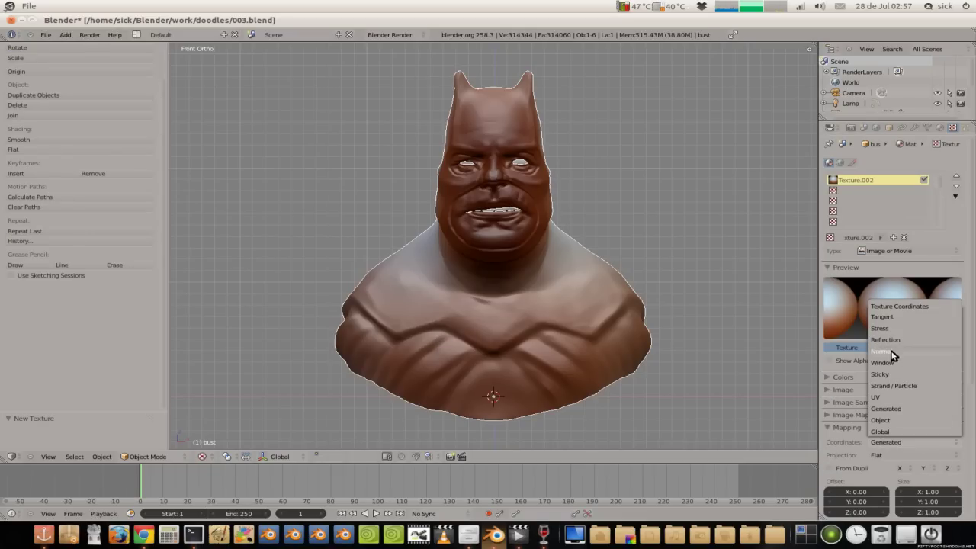
left_click(890, 364)
left_click(825, 390)
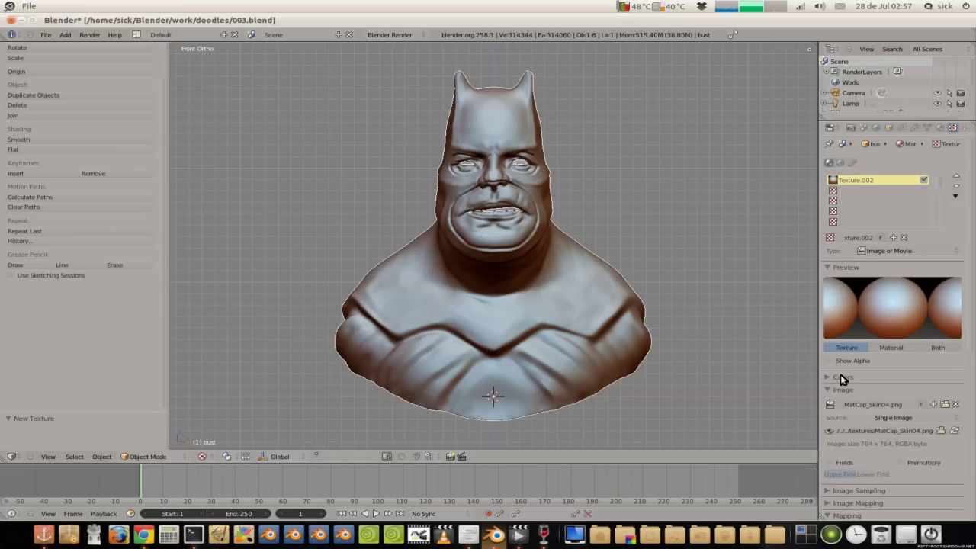
scroll(840, 374, "down", 2)
scroll(843, 374, "down", 2)
scroll(842, 375, "down", 2)
scroll(842, 374, "down", 2)
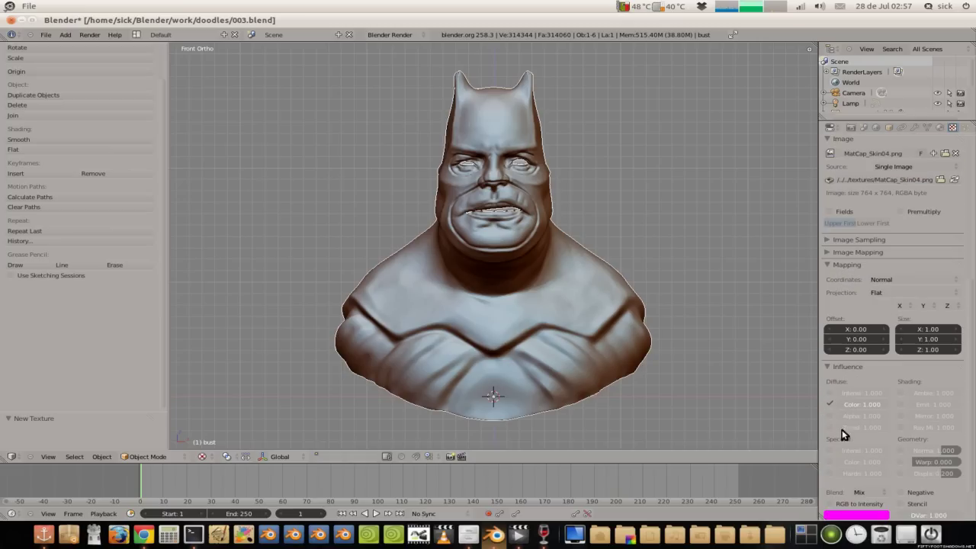
left_click(830, 462)
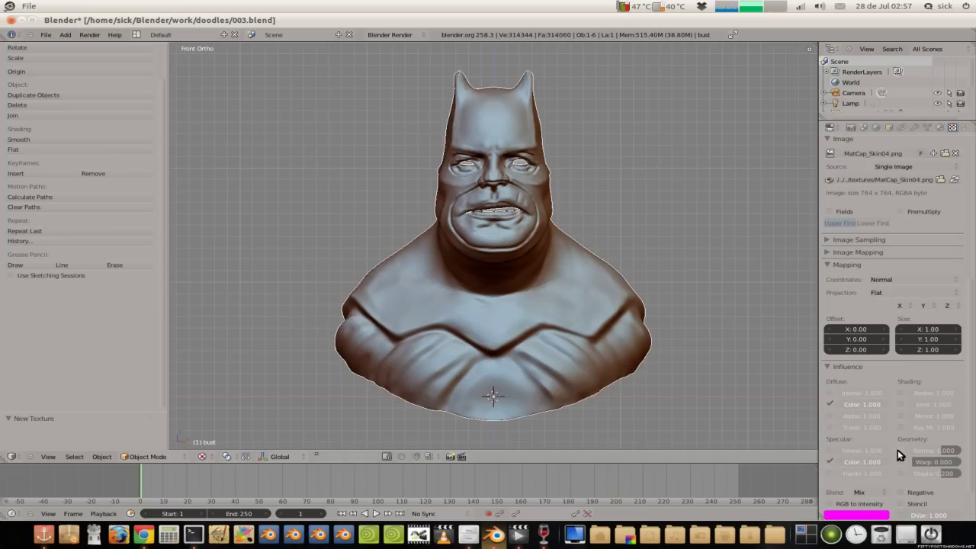
Step: Make the bust's material Shadeless and orbit to check the matcap look
scroll(897, 447, "up", 5)
scroll(897, 447, "down", 4)
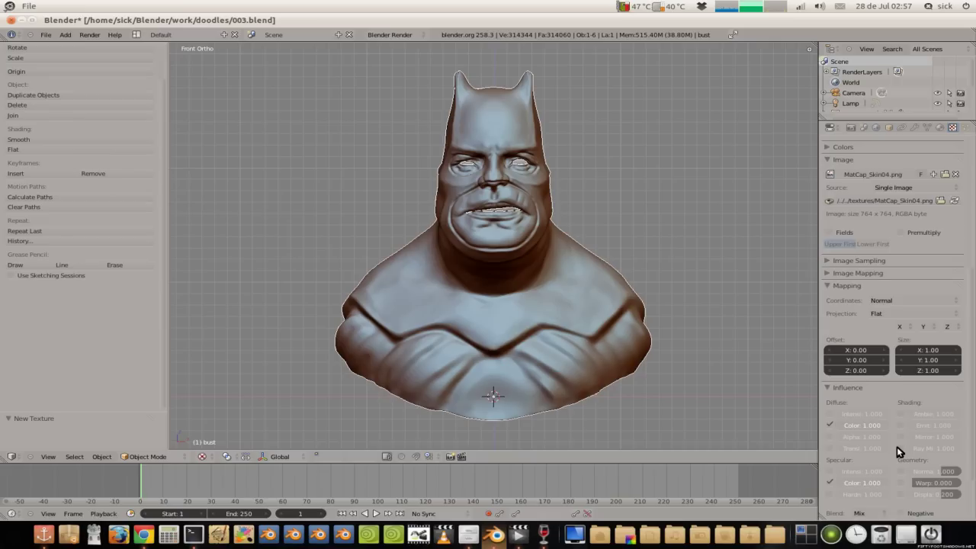
scroll(896, 447, "up", 1)
scroll(896, 446, "up", 1)
scroll(896, 446, "up", 1)
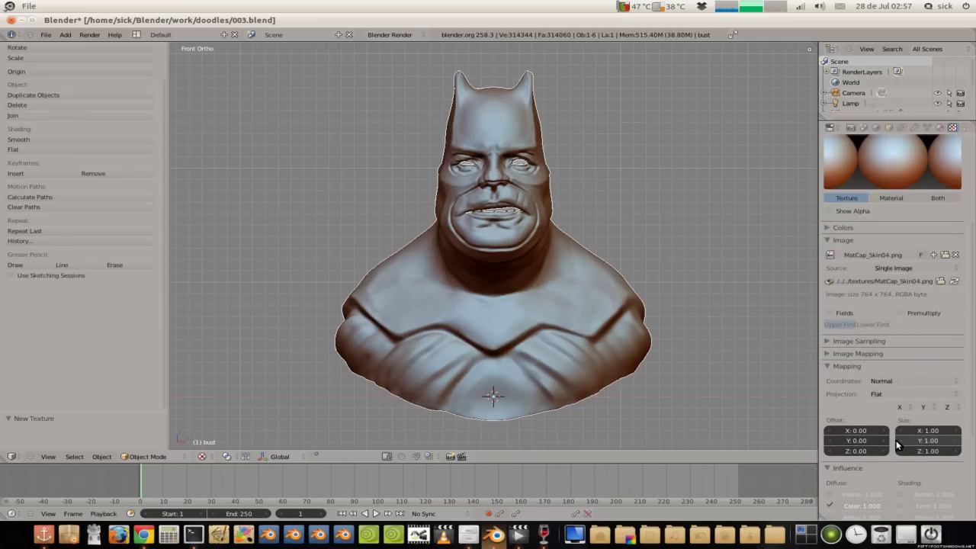
scroll(896, 445, "up", 2)
scroll(893, 435, "up", 1)
scroll(893, 436, "up", 1)
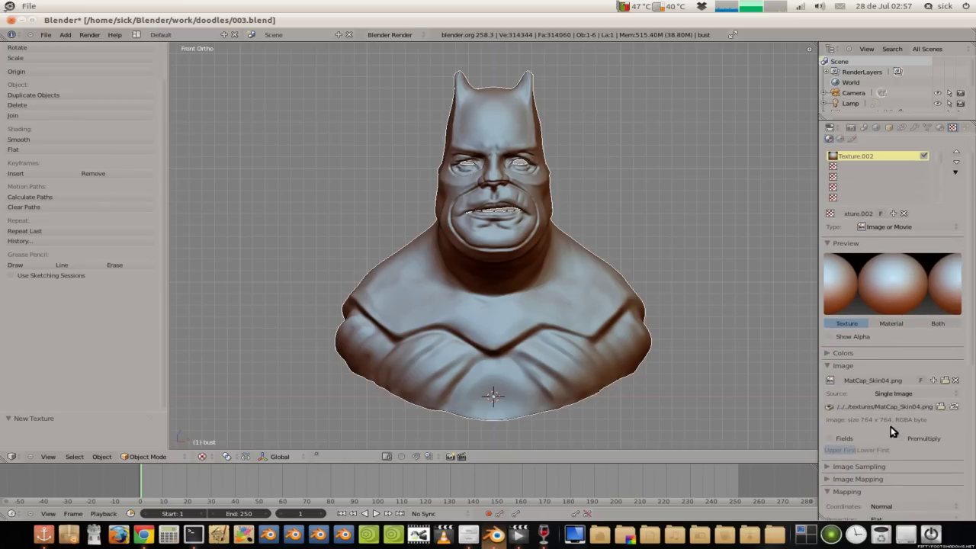
left_click(939, 128)
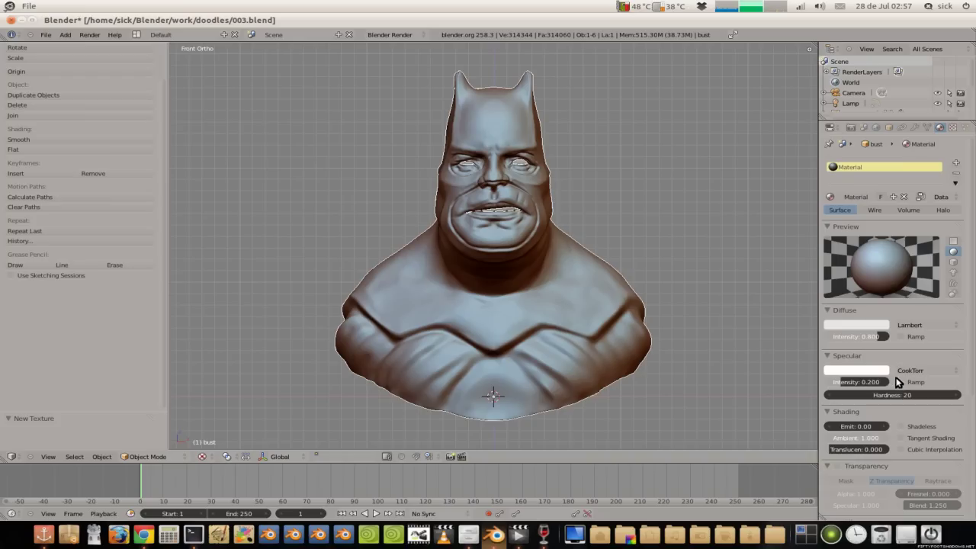
left_click(903, 425)
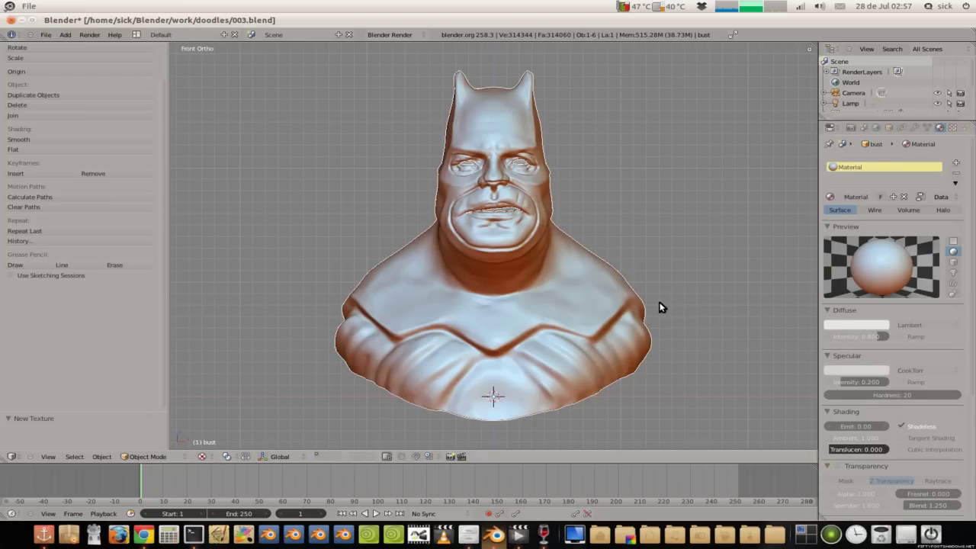
mouse_move(661, 303)
middle_mouse_down()
mouse_move(503, 310)
mouse_move(478, 298)
mouse_move(470, 279)
mouse_move(644, 300)
middle_mouse_up()
Step: Disable the Texture.002 matcap and turn off Shadeless to restore shading
left_click(951, 128)
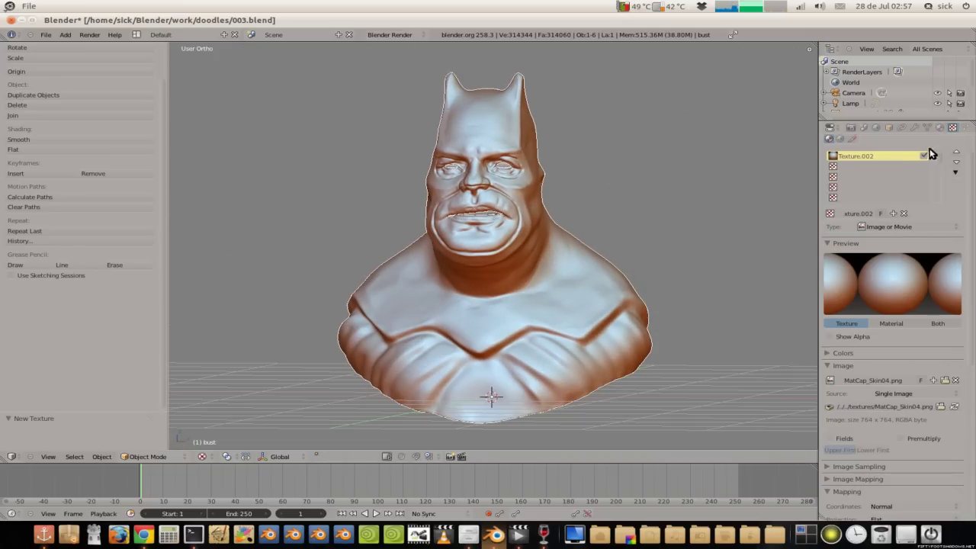
left_click(924, 156)
left_click(939, 127)
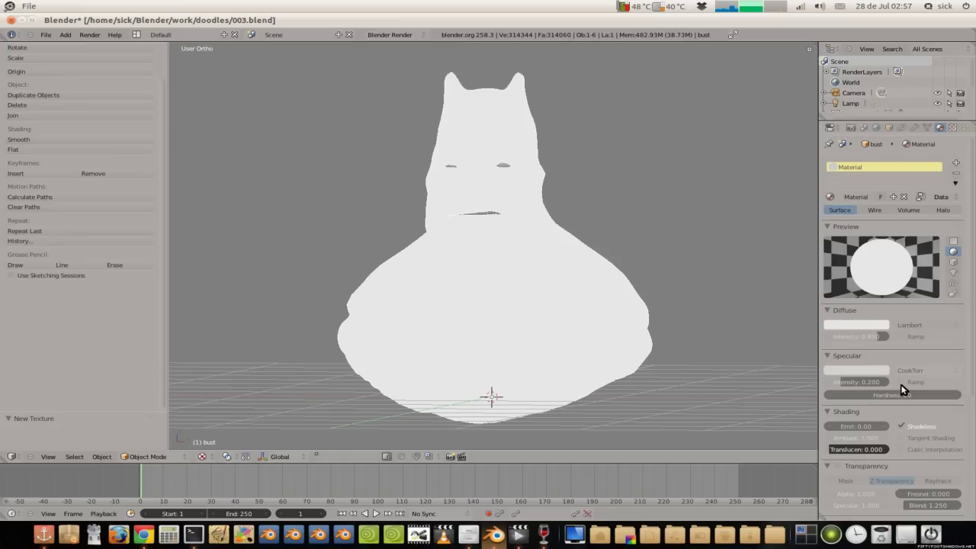
left_click(902, 424)
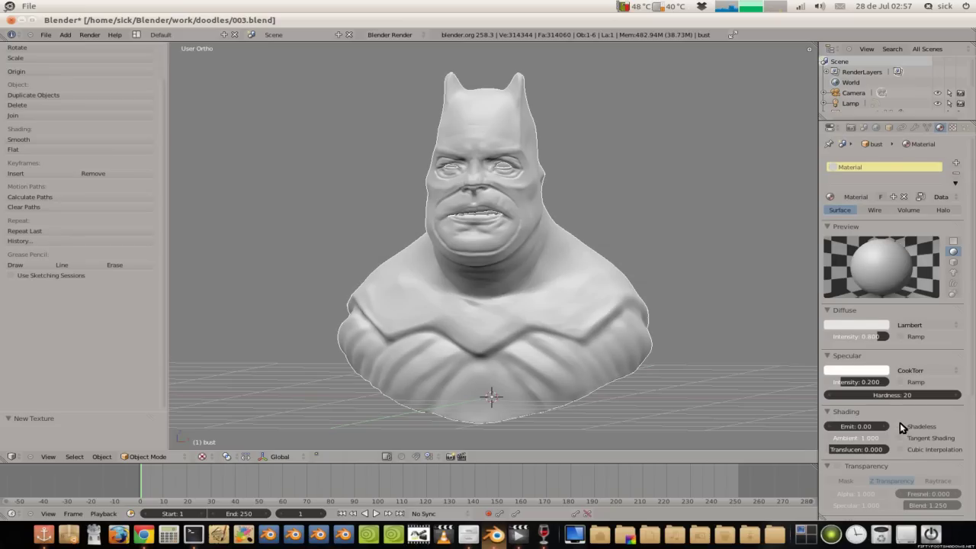
Step: Add a new Image or Movie texture loading 003_diffuse.png
left_click(951, 128)
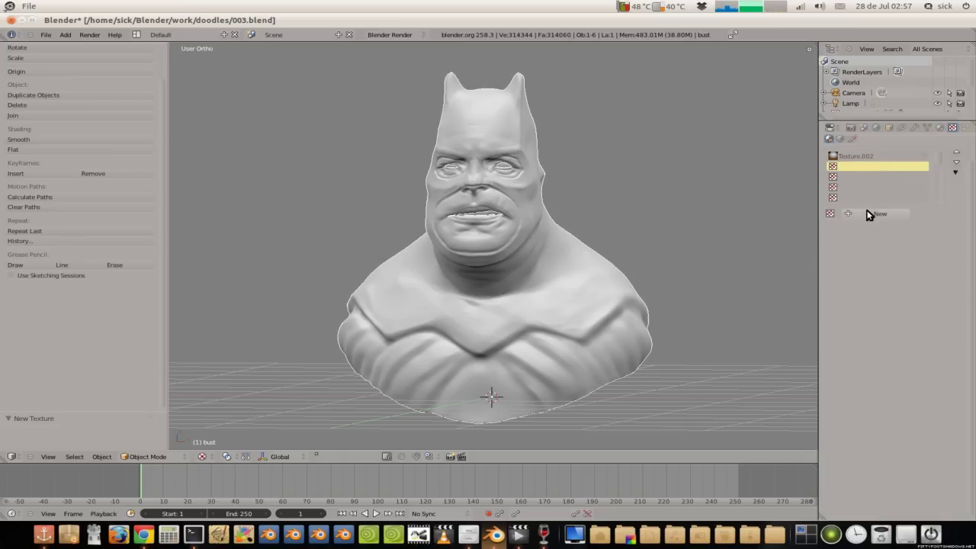
left_click(868, 215)
left_click(864, 226)
left_click(881, 158)
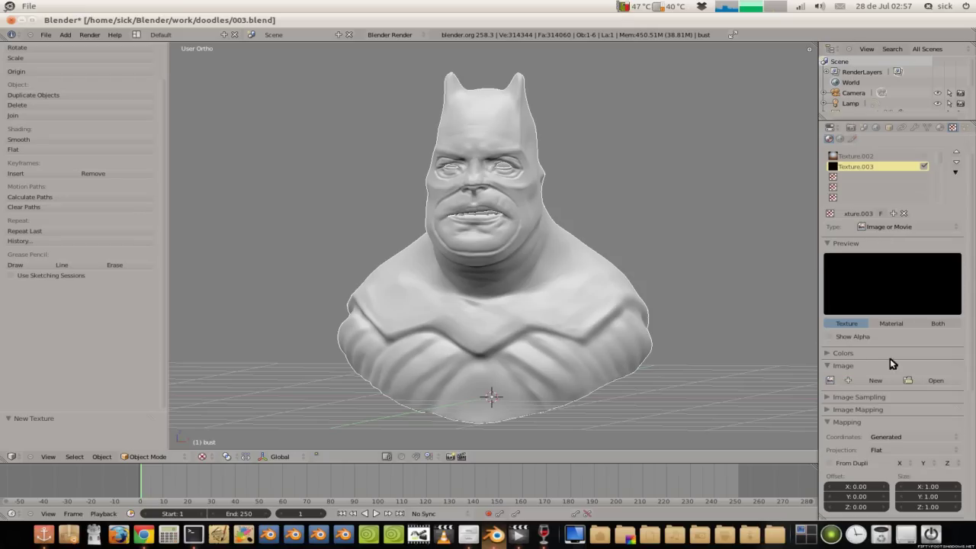
left_click(905, 379)
double_click(239, 208)
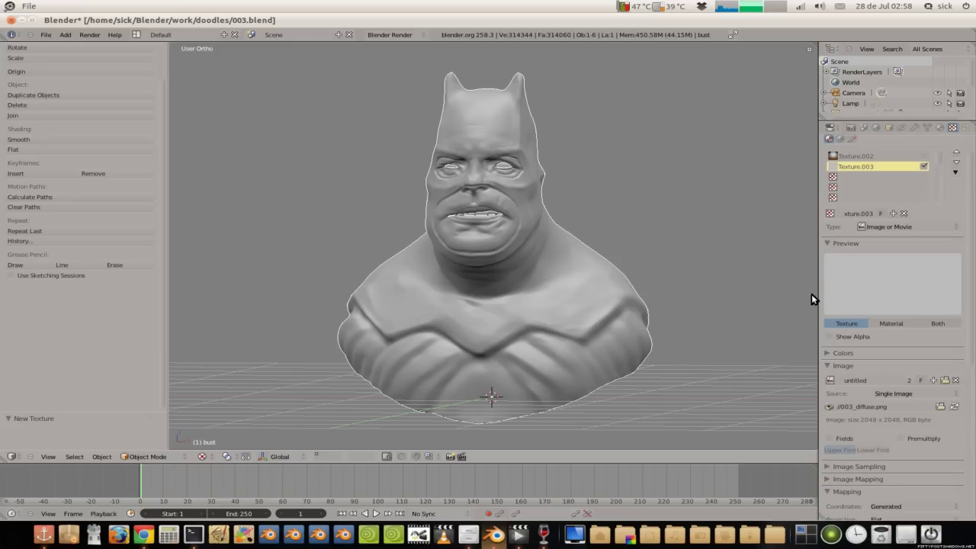
Step: Map the new texture by UV coordinates and enable Specular Color
scroll(838, 370, "down", 5)
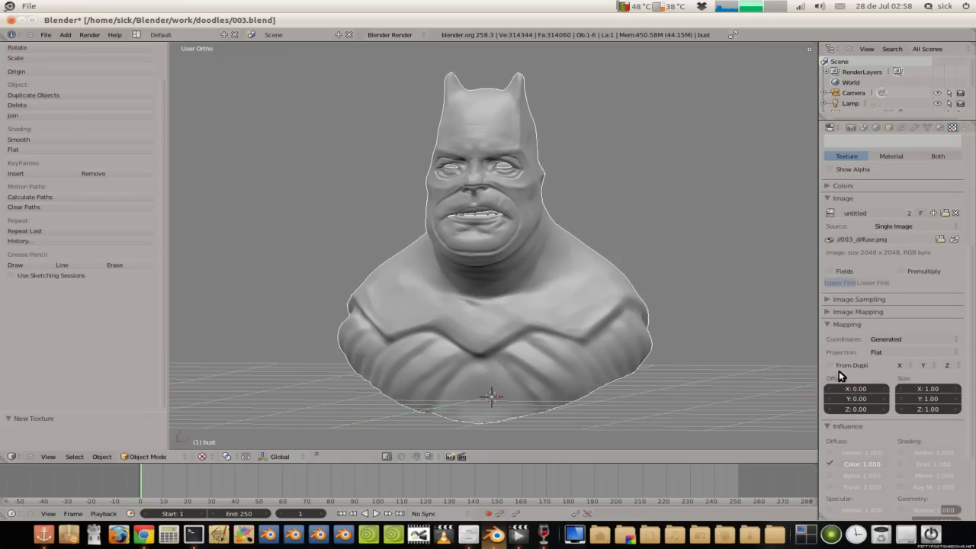
left_click(875, 342)
left_click(882, 298)
scroll(869, 358, "down", 4)
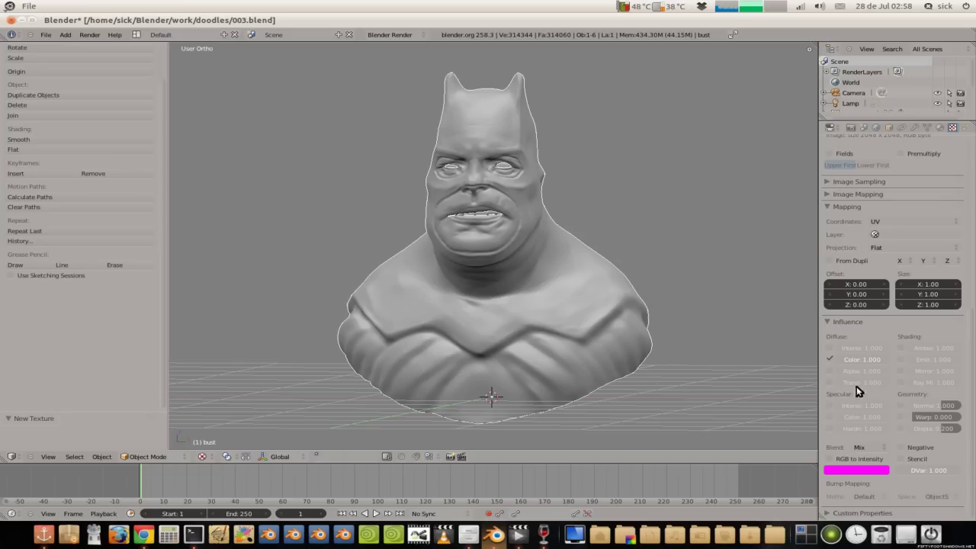
left_click(829, 417)
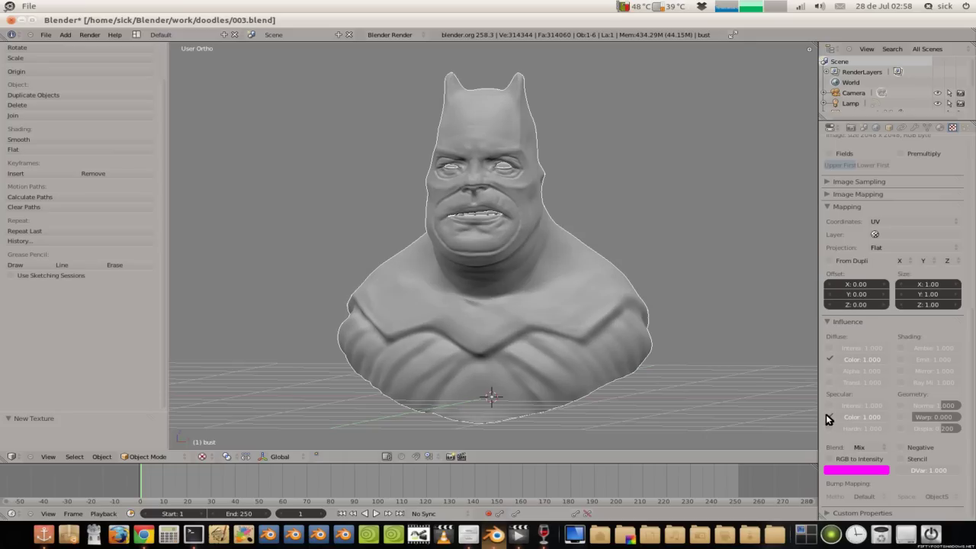
scroll(870, 399, "up", 5)
scroll(870, 399, "up", 5)
left_click(938, 127)
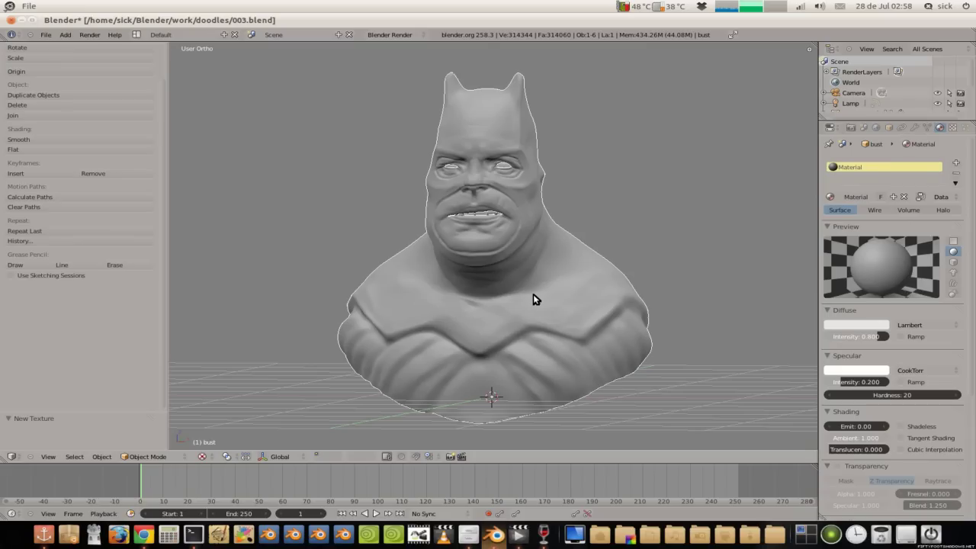
Step: Show only renderable content in the viewport and switch the bust into Texture Paint mode
key("n")
left_click(724, 169)
key("n")
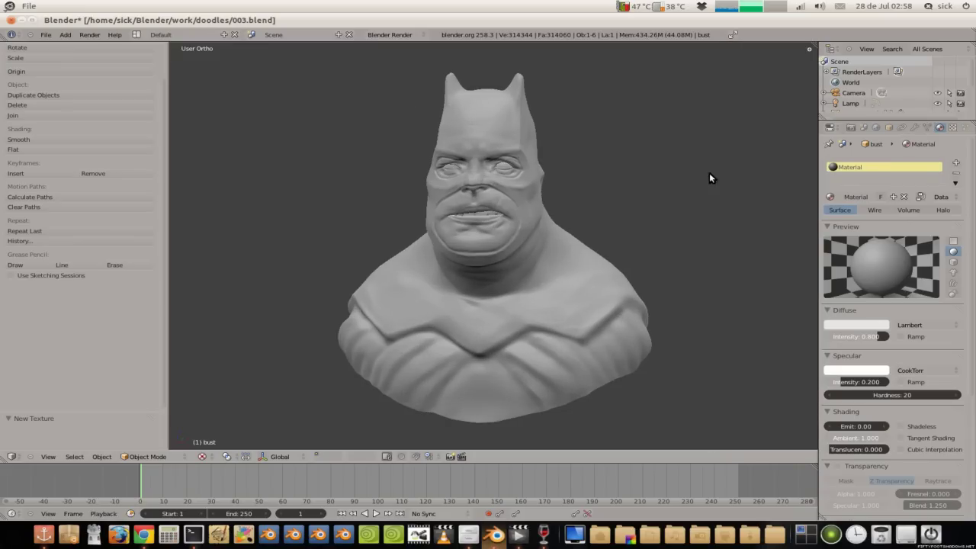
left_click(125, 456)
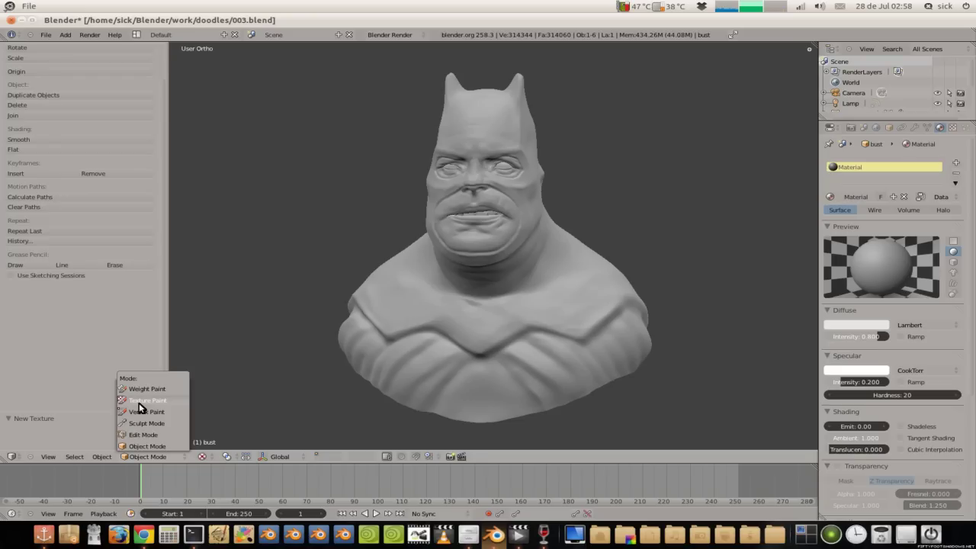
left_click(139, 402)
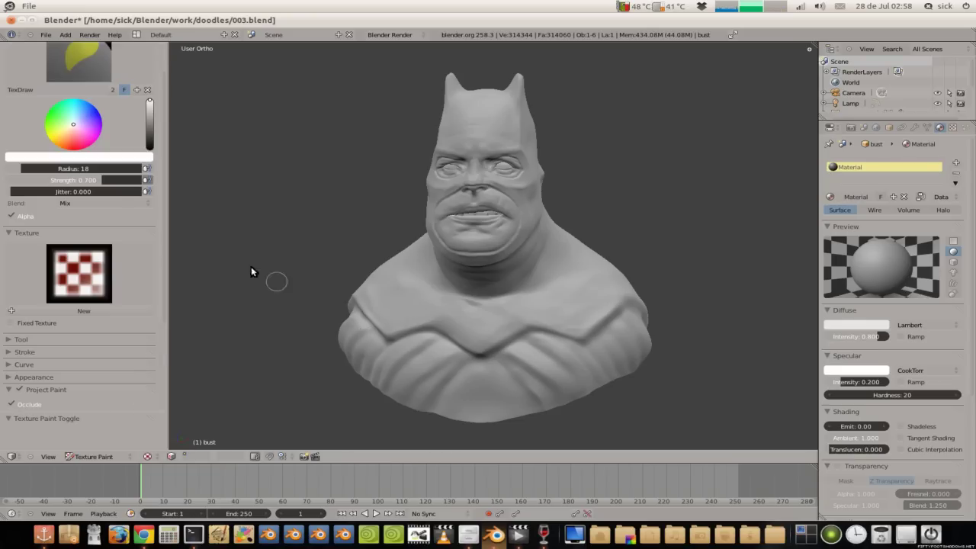
Step: Set the paint colour to near-black and review brush stroke settings, leaving airbrush off
left_click(149, 140)
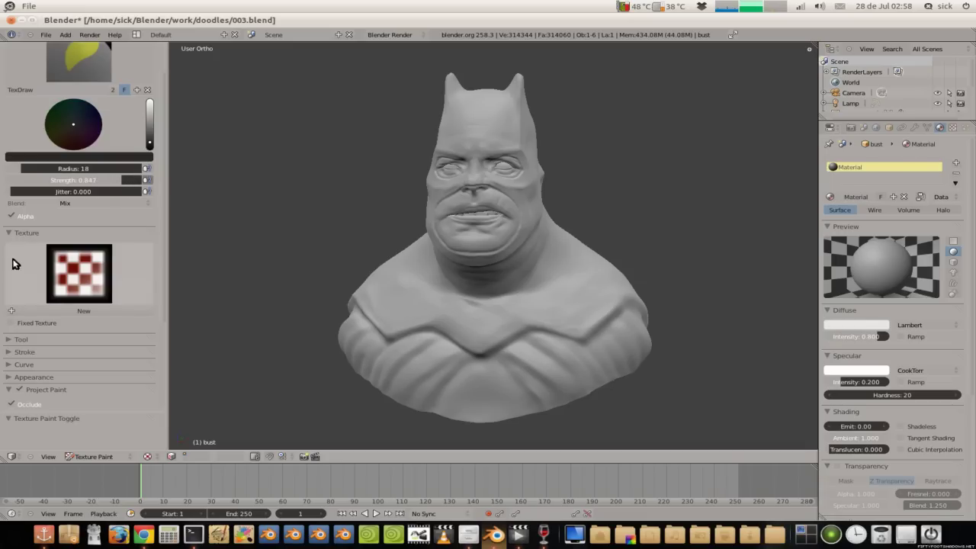
left_click(10, 341)
left_click(9, 353)
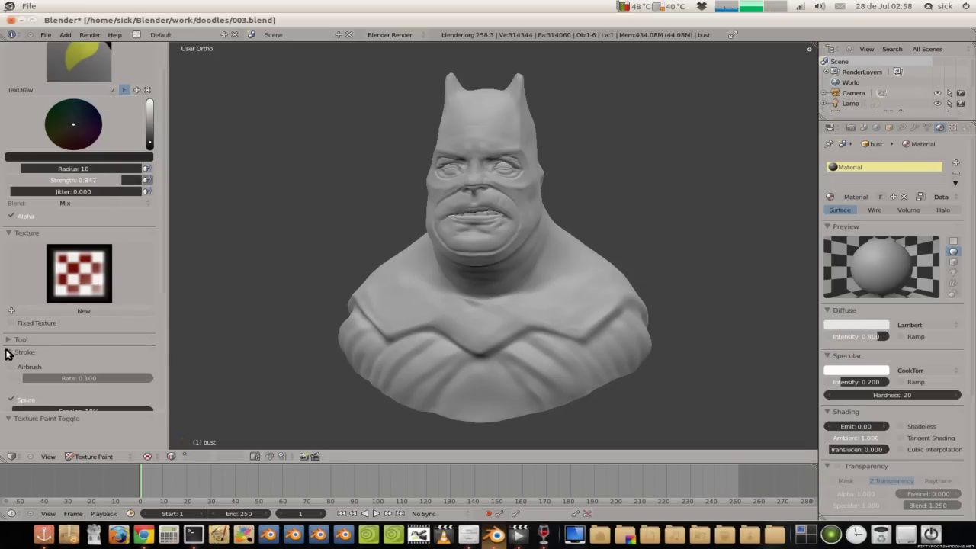
scroll(11, 347, "down", 3)
left_click(11, 284)
left_click(11, 284)
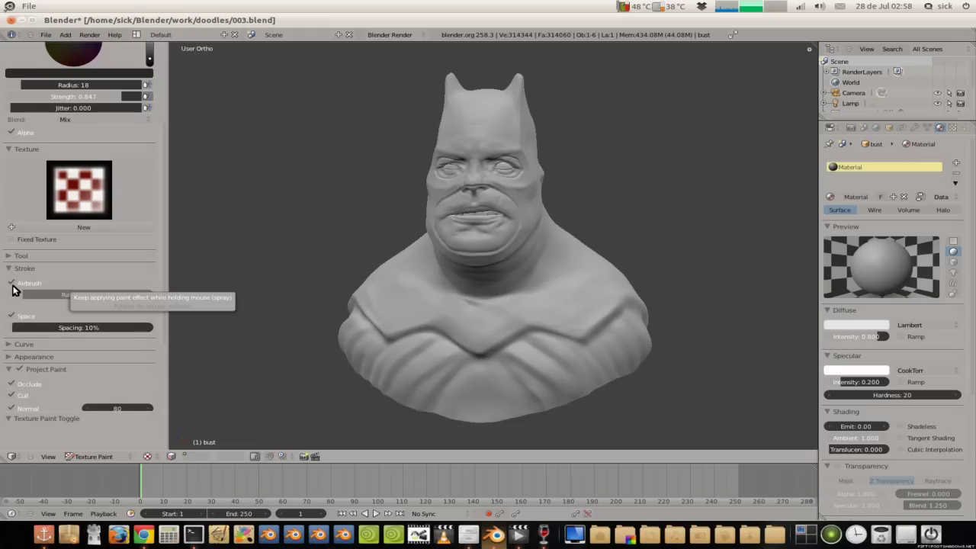
left_click(9, 268)
left_click(11, 294)
left_click(10, 294)
scroll(9, 326, "down", 2)
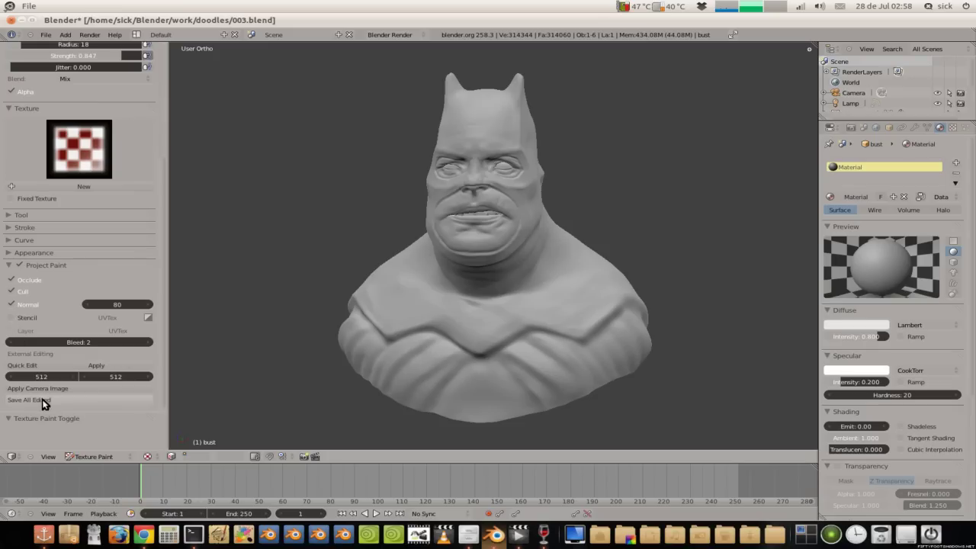
scroll(67, 251, "up", 8)
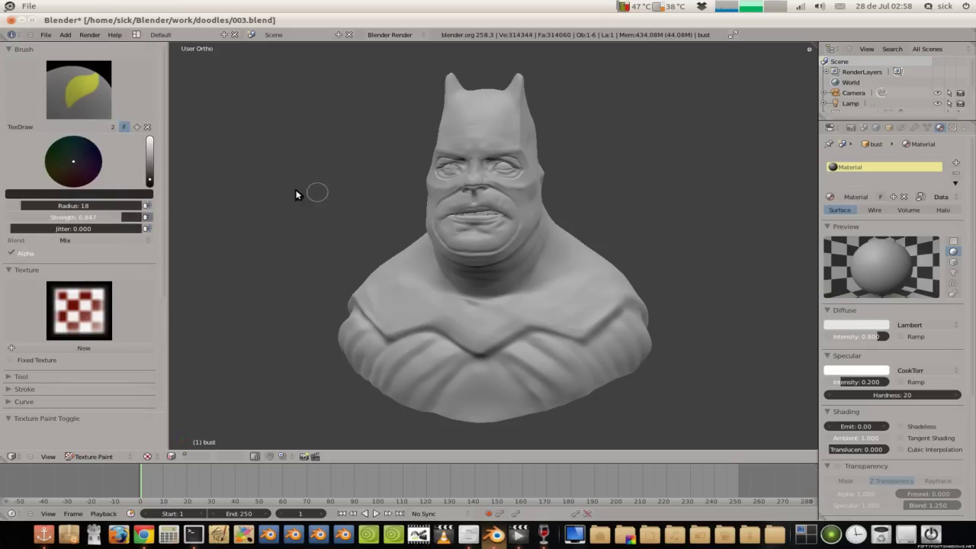
Step: Enlarge the brush radius to 49 and test a dark dab, then undo it
left_click_drag(84, 206, 103, 211)
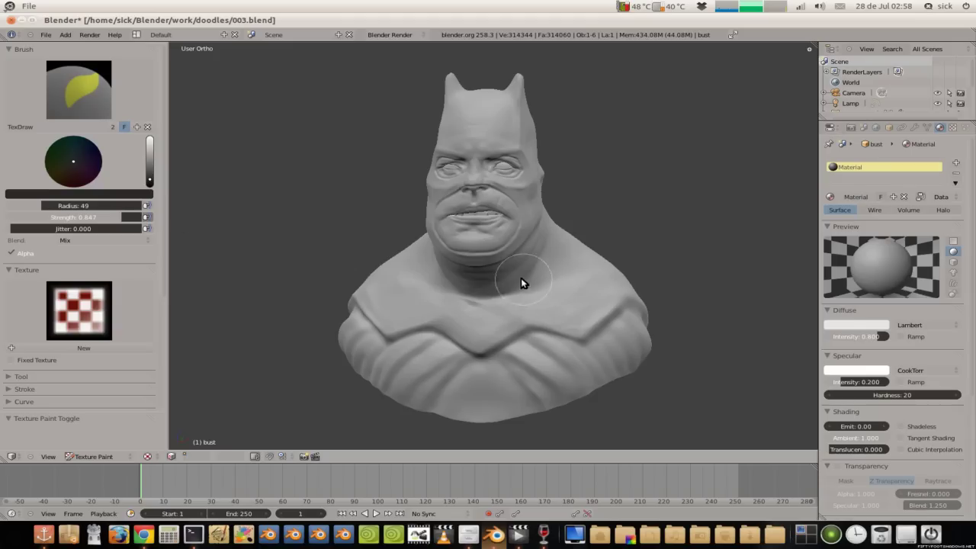
middle_click_drag(527, 283, 480, 299)
left_click(526, 272)
left_click_drag(505, 278, 487, 266)
mouse_move(488, 267)
middle_mouse_down()
mouse_move(521, 264)
mouse_move(499, 257)
middle_mouse_up()
key("ctrl+z")
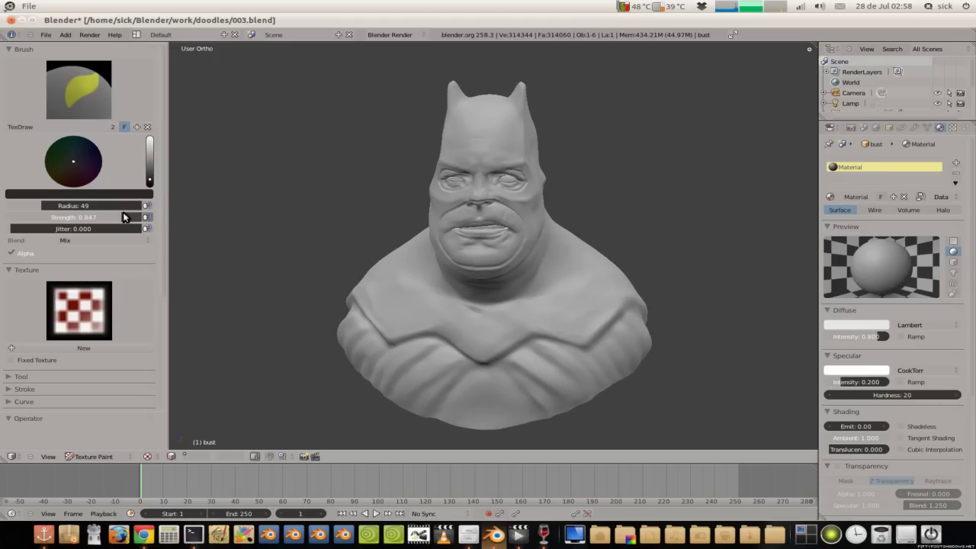
Step: Lower brush strength to 0.308 and try dark strokes on shoulder and neck, undoing each
left_click_drag(124, 219, 50, 217)
left_click_drag(530, 302, 461, 281)
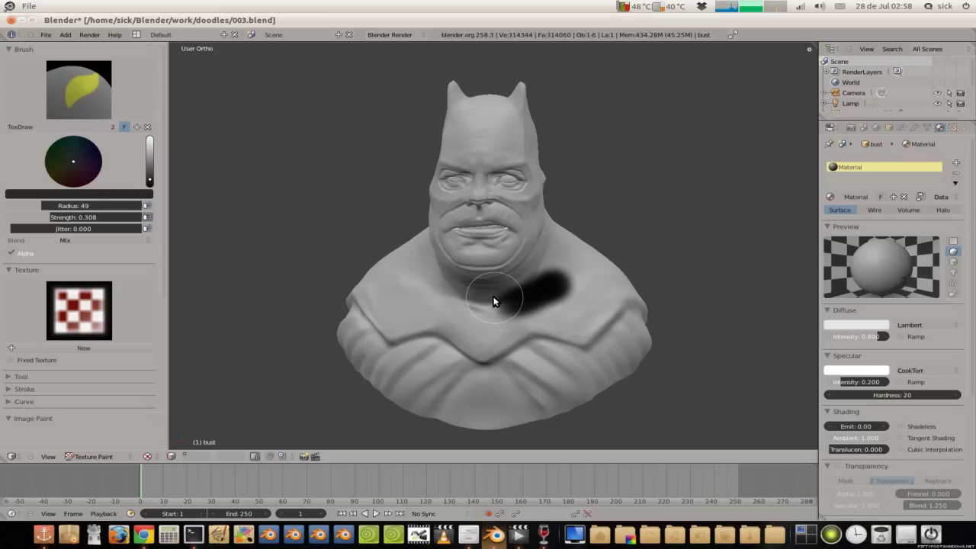
key("ctrl+z")
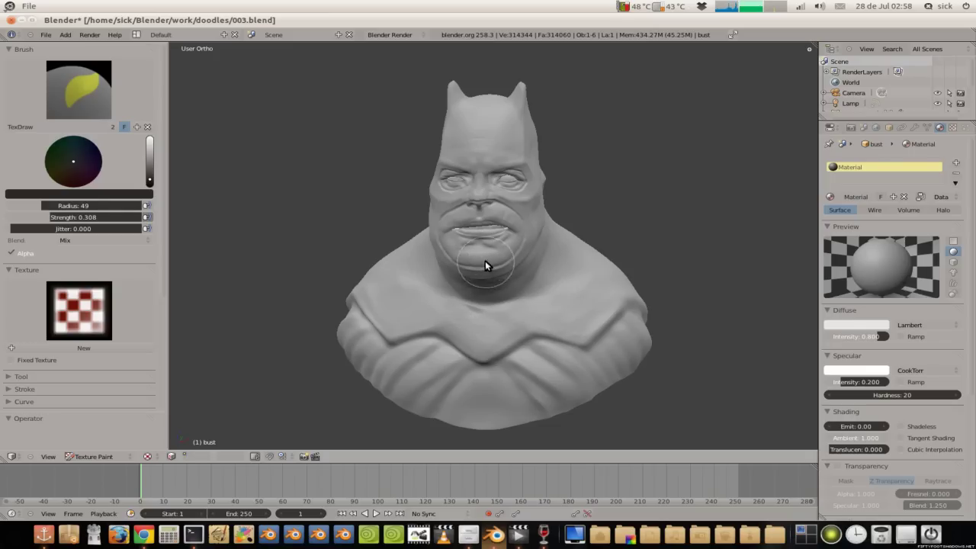
left_click_drag(547, 274, 538, 293)
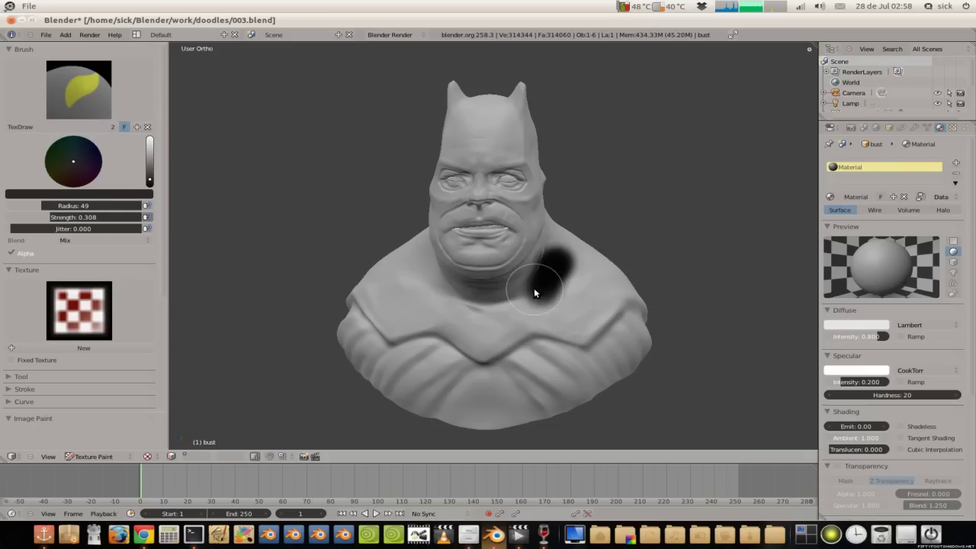
middle_click_drag(508, 255, 455, 235)
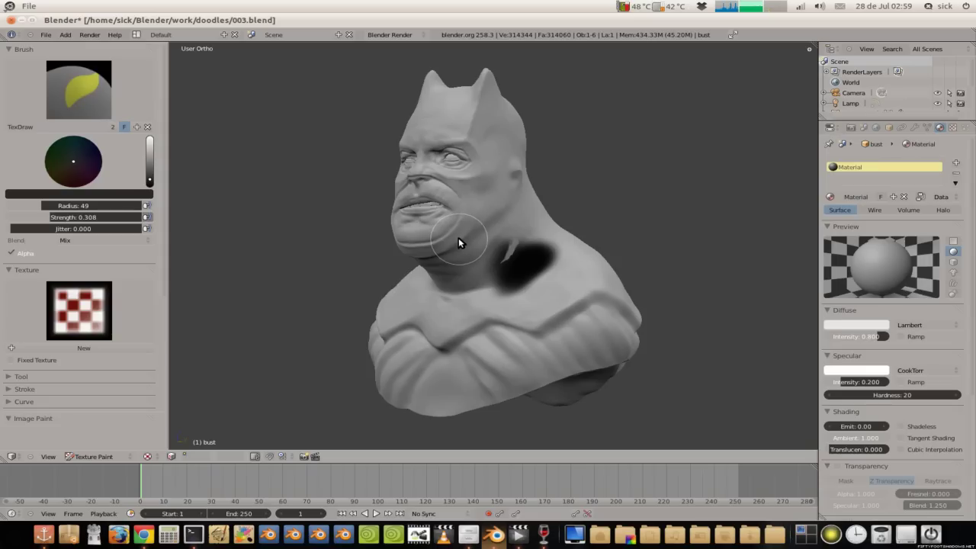
key("ctrl+z")
left_click(529, 254)
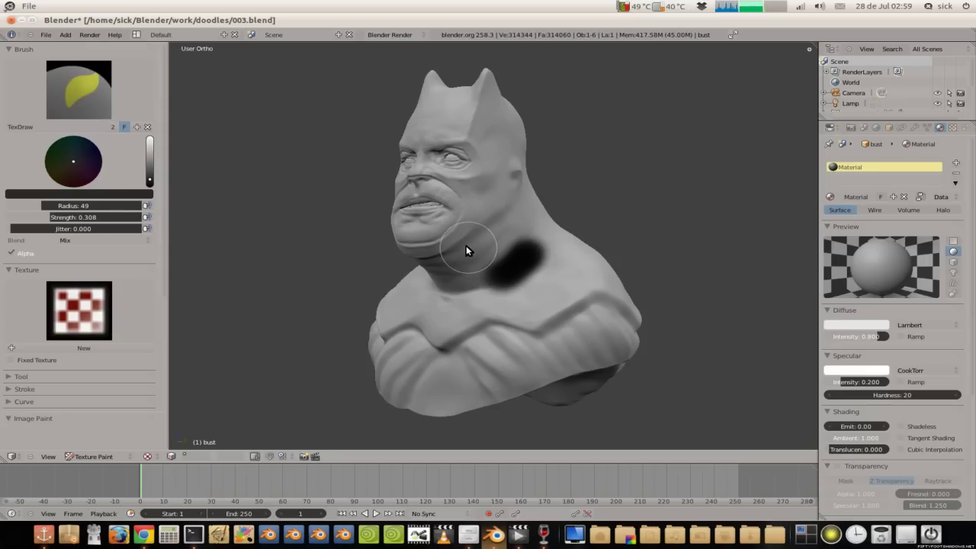
key("ctrl+z")
Step: Drop strength to about 0.045 and paint faint dark shading on the neck below the chin
left_click_drag(116, 218, 81, 219)
left_click_drag(513, 263, 448, 279)
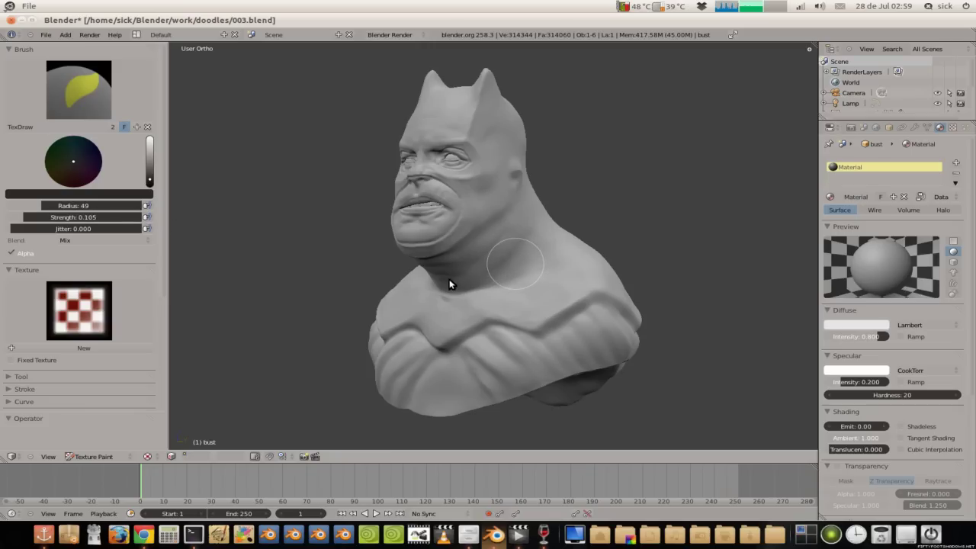
mouse_move(446, 280)
middle_mouse_down()
mouse_move(506, 244)
mouse_move(432, 234)
middle_mouse_up()
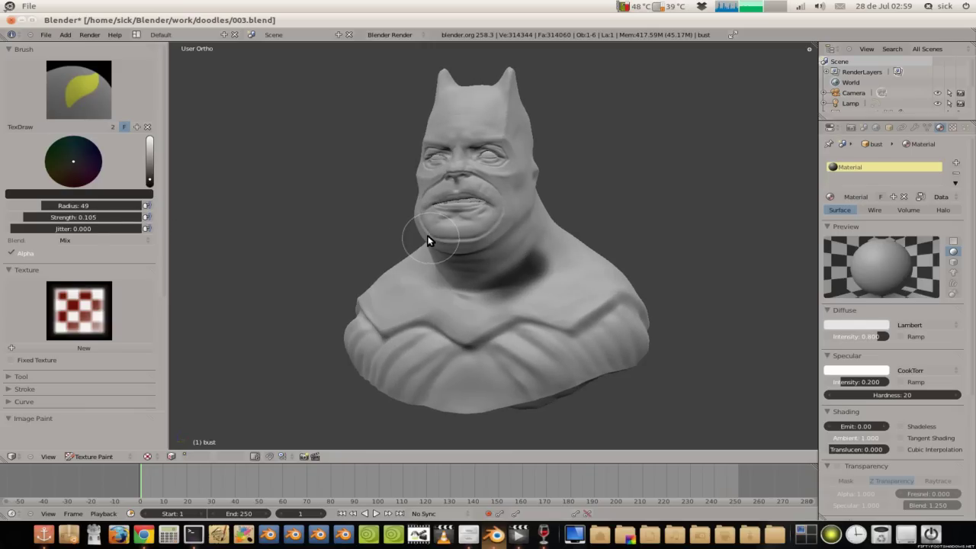
key("ctrl+z")
left_click_drag(123, 217, 112, 217)
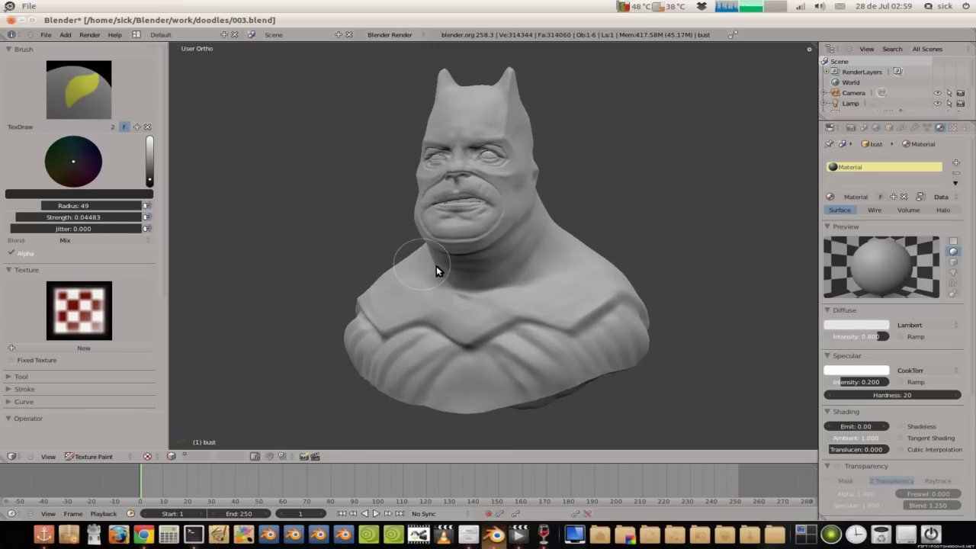
left_click_drag(447, 282, 431, 254)
mouse_move(431, 254)
middle_mouse_down()
mouse_move(523, 257)
mouse_move(487, 265)
middle_mouse_up()
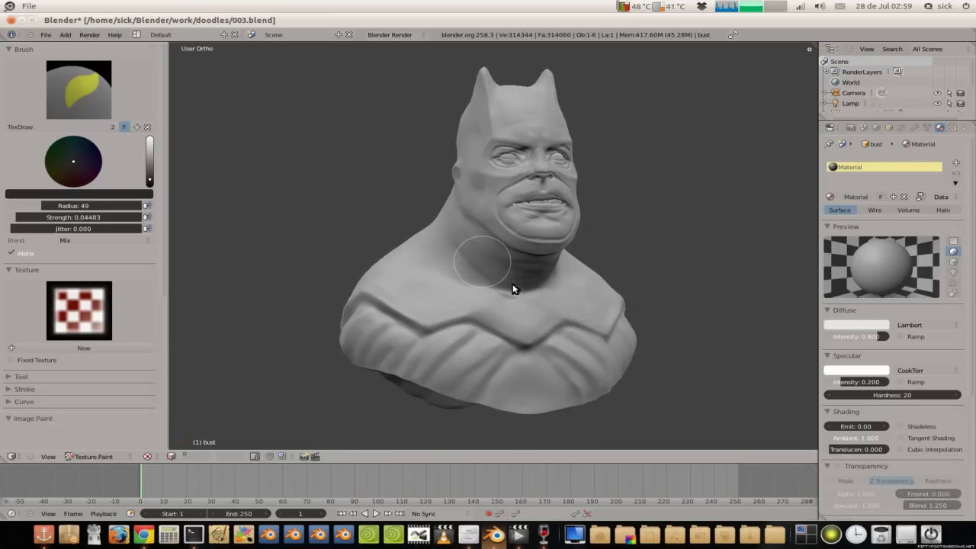
left_click(440, 247)
mouse_move(435, 237)
middle_mouse_down()
mouse_move(452, 246)
mouse_move(332, 257)
middle_mouse_up()
Step: Try brush strength around 0.36, then settle back at 0.101
left_click(15, 388)
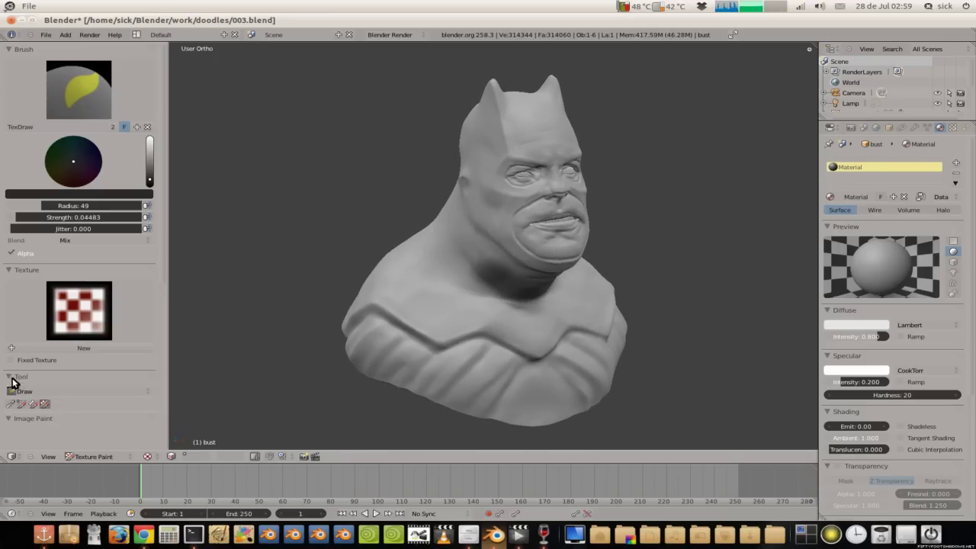
left_click(15, 389)
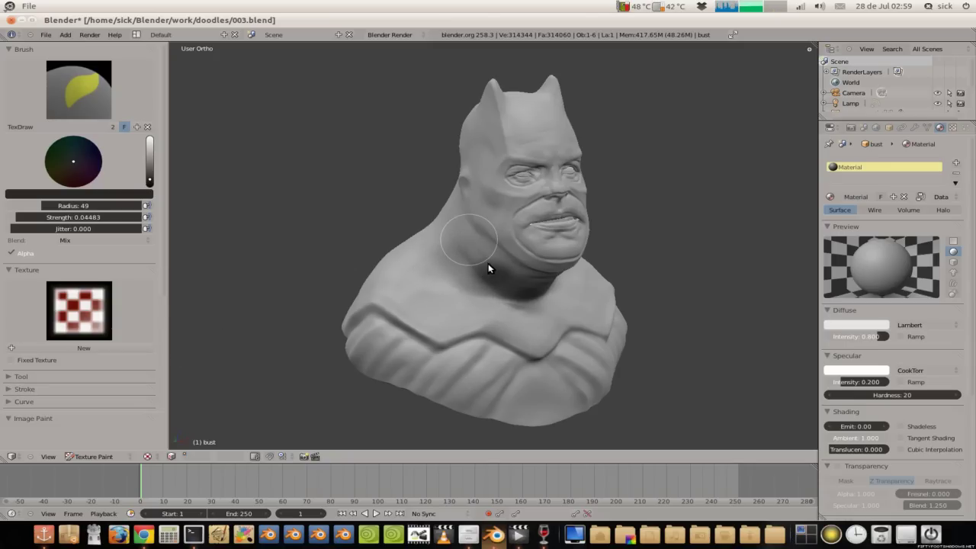
scroll(97, 360, "down", 5)
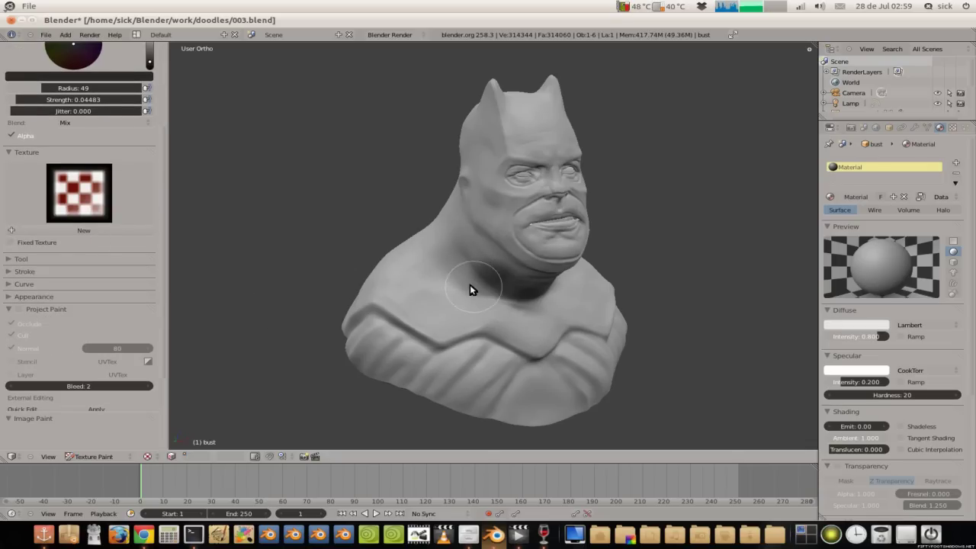
left_click_drag(30, 99, 68, 99)
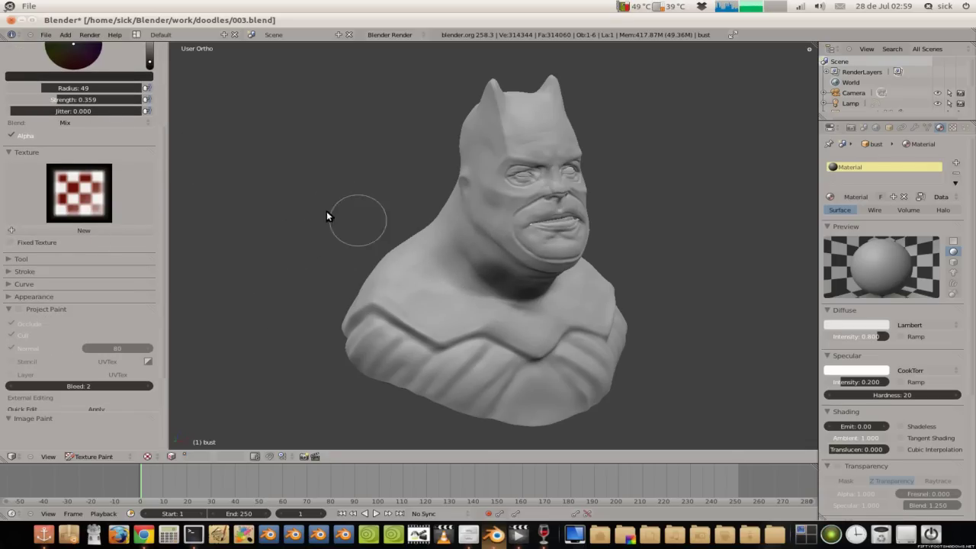
left_click_drag(90, 100, 56, 111)
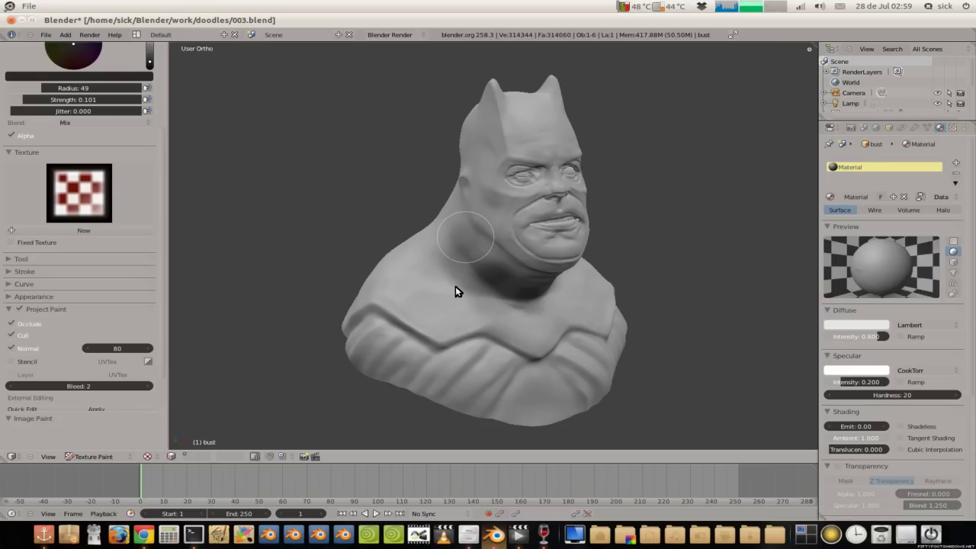
mouse_move(457, 289)
middle_mouse_down()
mouse_move(404, 278)
mouse_move(457, 267)
middle_mouse_up()
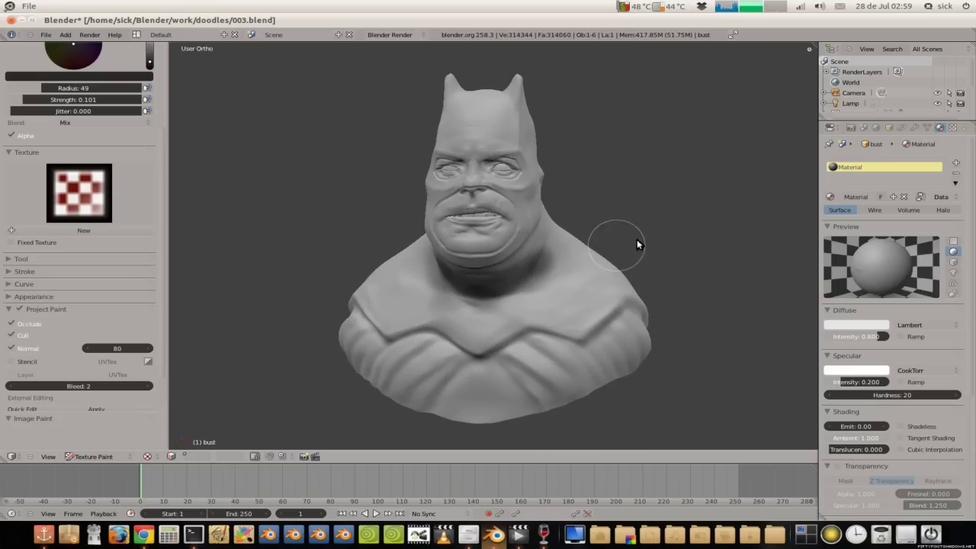
Step: Lower the Multires subdivision preview level to 3
left_click(915, 127)
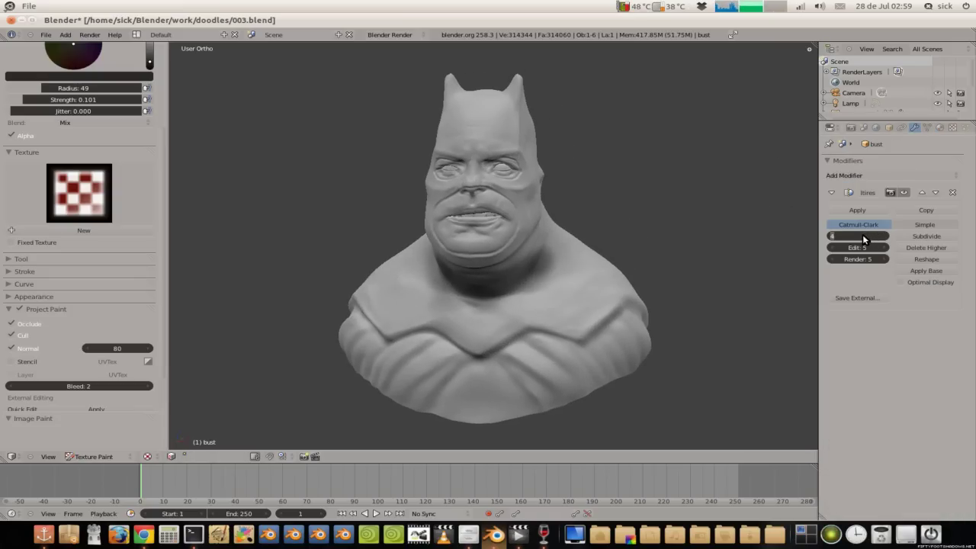
left_click_drag(864, 235, 862, 234)
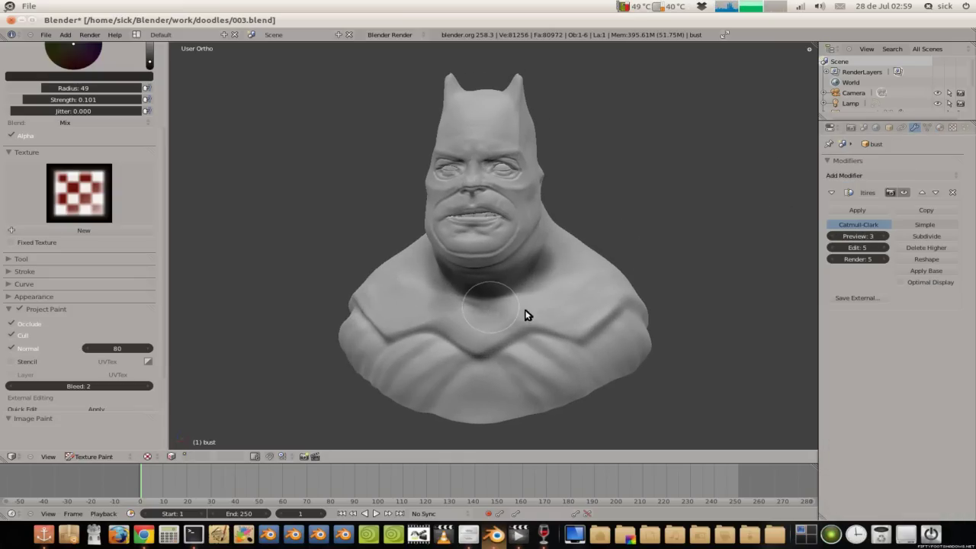
middle_click_drag(454, 289, 522, 275)
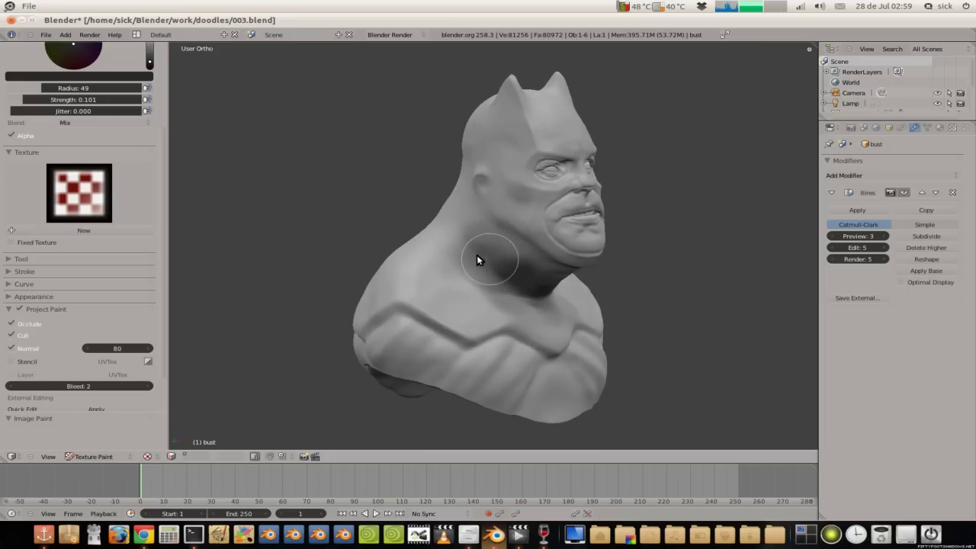
Step: Raise strength to 0.338 and paint both sides of the neck and jaw dark
left_click_drag(77, 100, 108, 100)
mouse_move(488, 254)
left_mouse_down()
mouse_move(501, 275)
mouse_move(518, 266)
mouse_move(500, 234)
left_mouse_up()
key("KP_6")
key("KP_6")
key("KP_6")
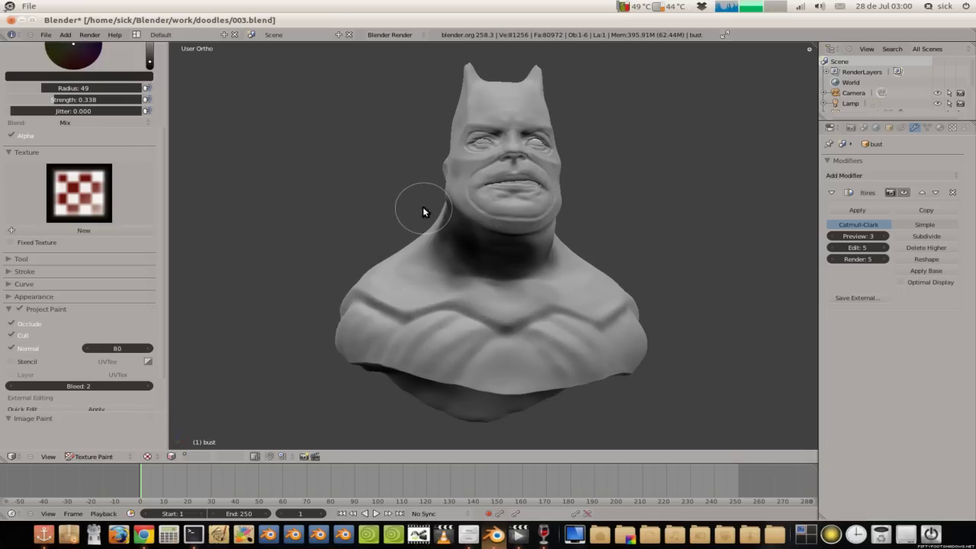
key("KP_4")
key("KP_4")
key("KP_6")
key("KP_6")
key("KP_6")
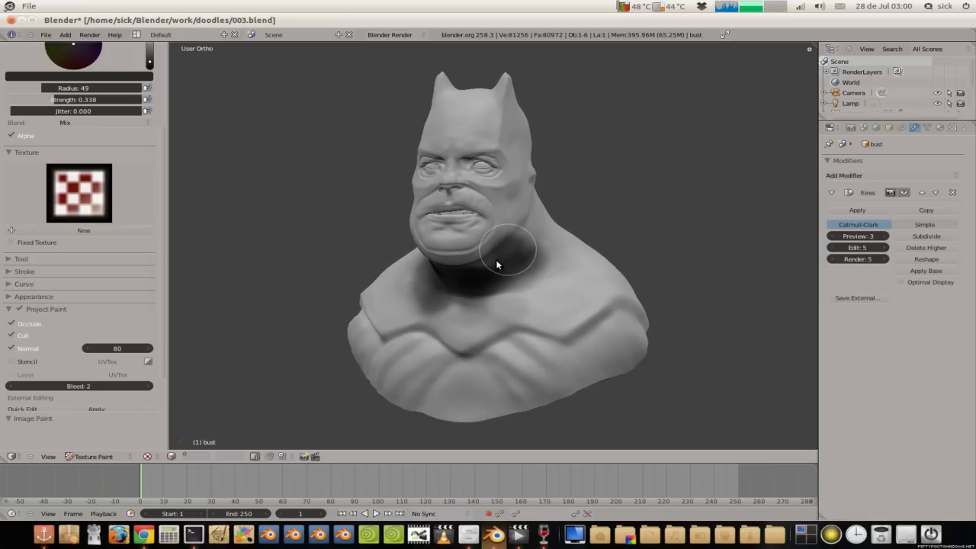
mouse_move(524, 264)
left_mouse_down()
mouse_move(513, 276)
mouse_move(550, 269)
mouse_move(484, 306)
mouse_move(523, 305)
mouse_move(442, 305)
mouse_move(544, 272)
mouse_move(482, 292)
left_mouse_up()
middle_click_drag(482, 292, 570, 237)
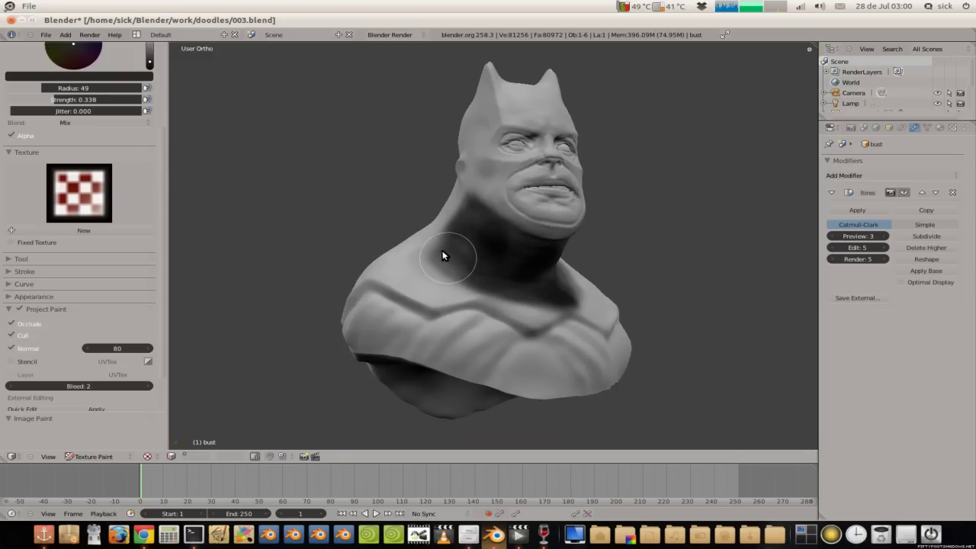
left_click_drag(150, 61, 149, 56)
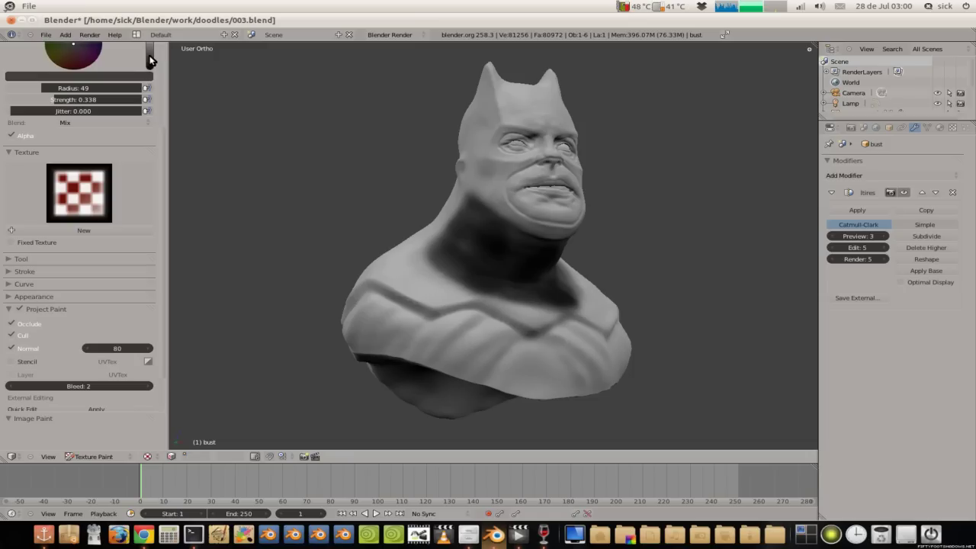
mouse_move(511, 260)
left_mouse_down()
mouse_move(506, 238)
mouse_move(475, 211)
mouse_move(534, 252)
mouse_move(440, 195)
left_mouse_up()
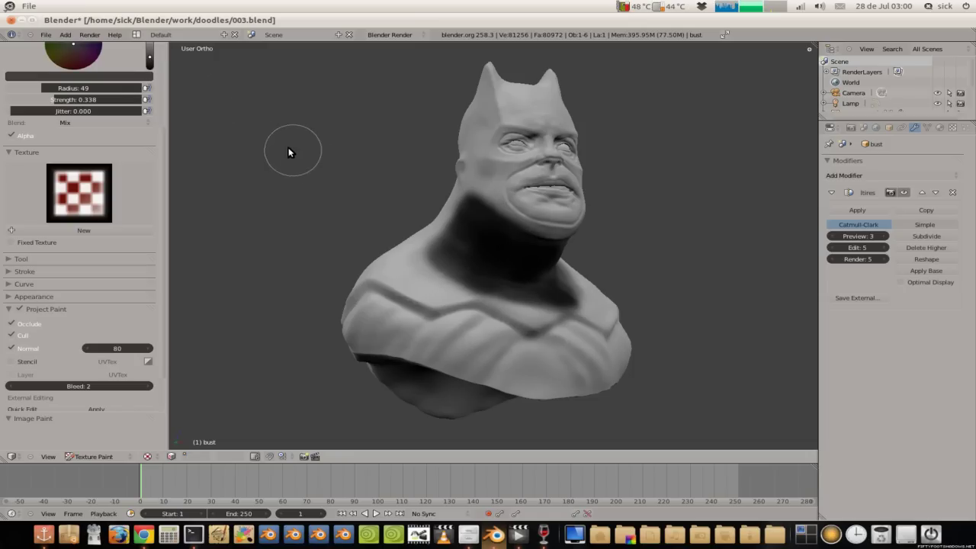
Step: Spread dark paint up under the chin and jaw toward the ear and cheek
scroll(142, 131, "up", 4)
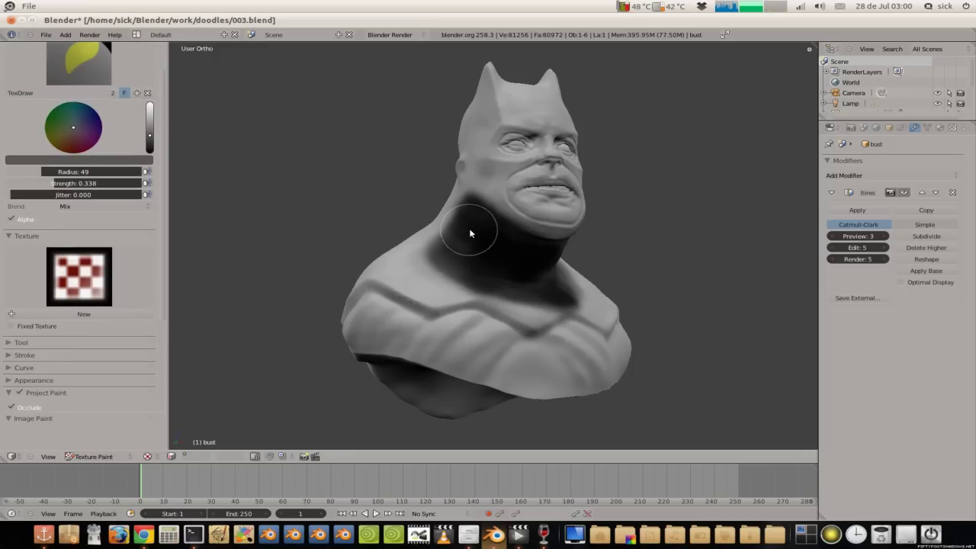
left_click_drag(523, 267, 468, 215)
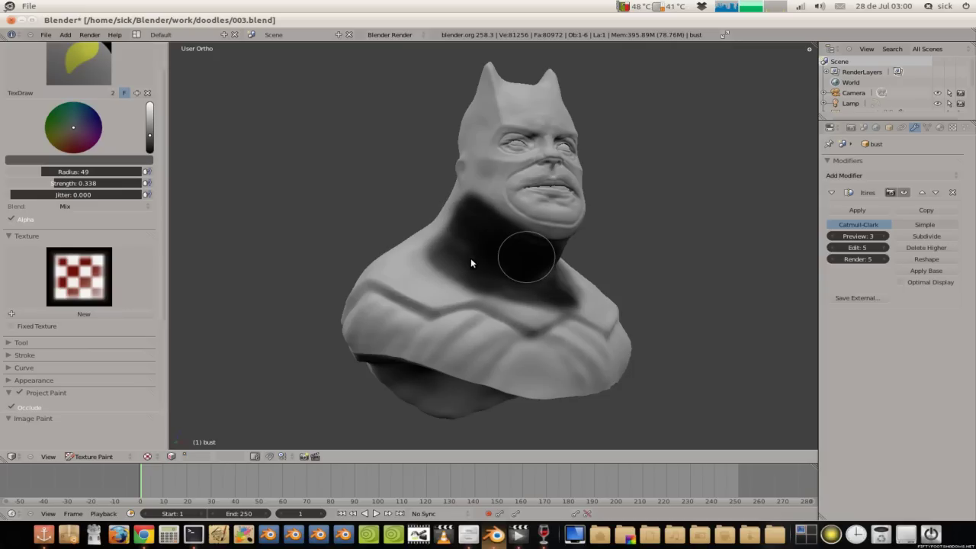
middle_click_drag(498, 246, 488, 265)
mouse_move(486, 260)
left_mouse_down()
mouse_move(465, 271)
mouse_move(499, 250)
mouse_move(508, 222)
mouse_move(465, 261)
mouse_move(531, 277)
mouse_move(447, 285)
mouse_move(428, 298)
left_mouse_up()
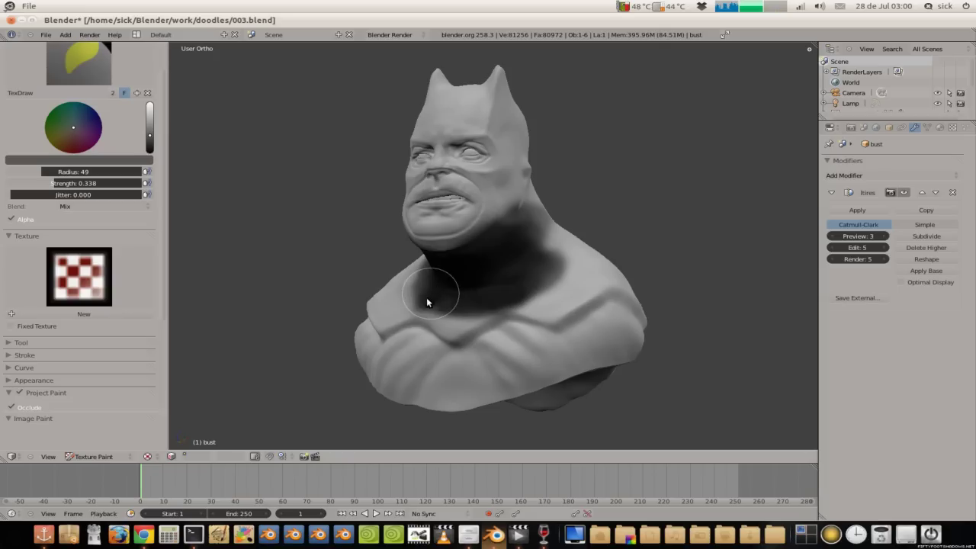
mouse_move(450, 279)
middle_mouse_down()
mouse_move(462, 285)
mouse_move(523, 253)
middle_mouse_up()
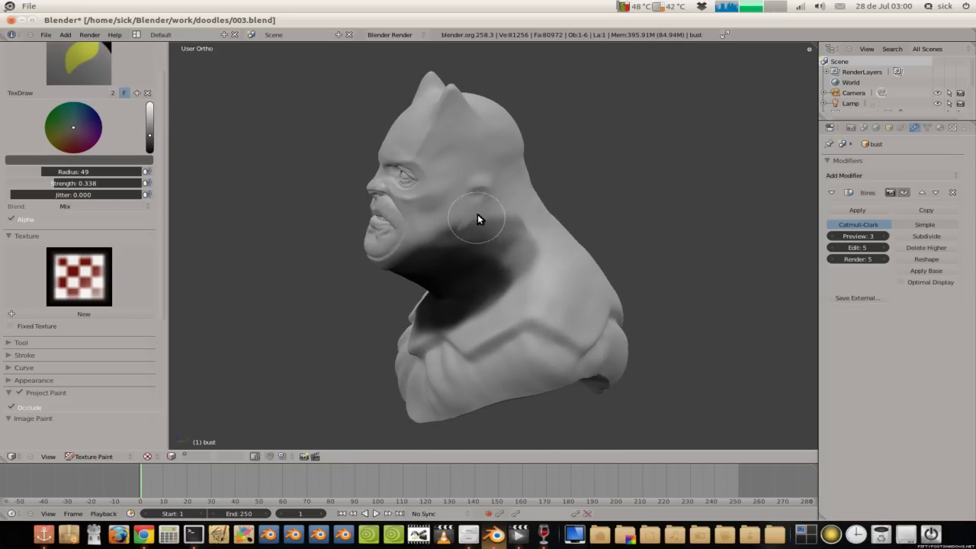
mouse_move(465, 200)
left_mouse_down()
mouse_move(455, 229)
mouse_move(465, 200)
mouse_move(459, 213)
mouse_move(444, 160)
mouse_move(427, 222)
left_mouse_up()
key("KP_5")
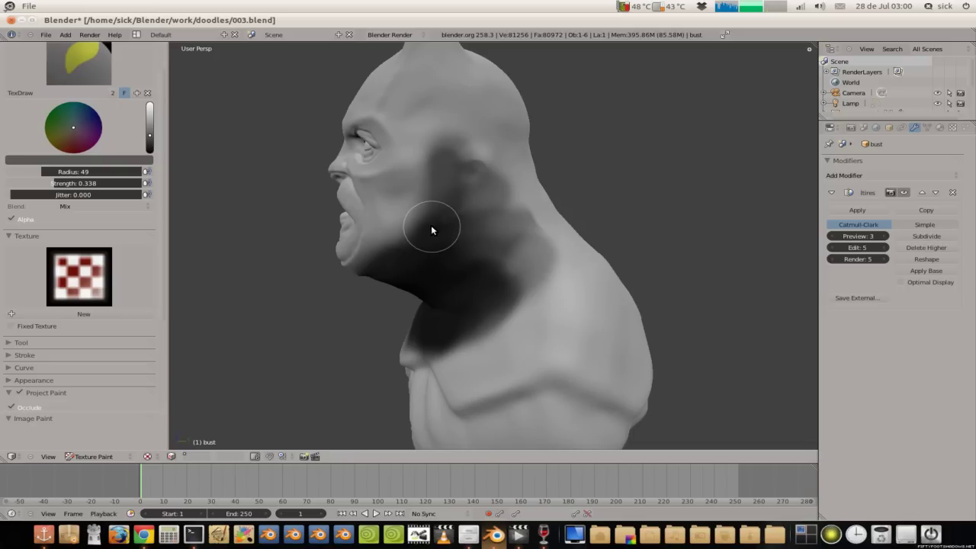
scroll(481, 228, "down", 2)
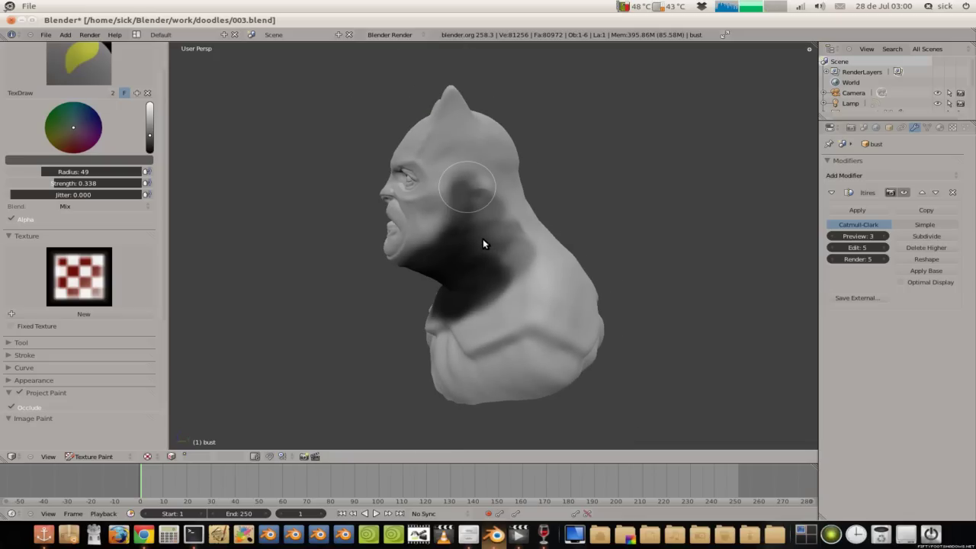
left_click_drag(486, 197, 477, 247)
key("KP_5")
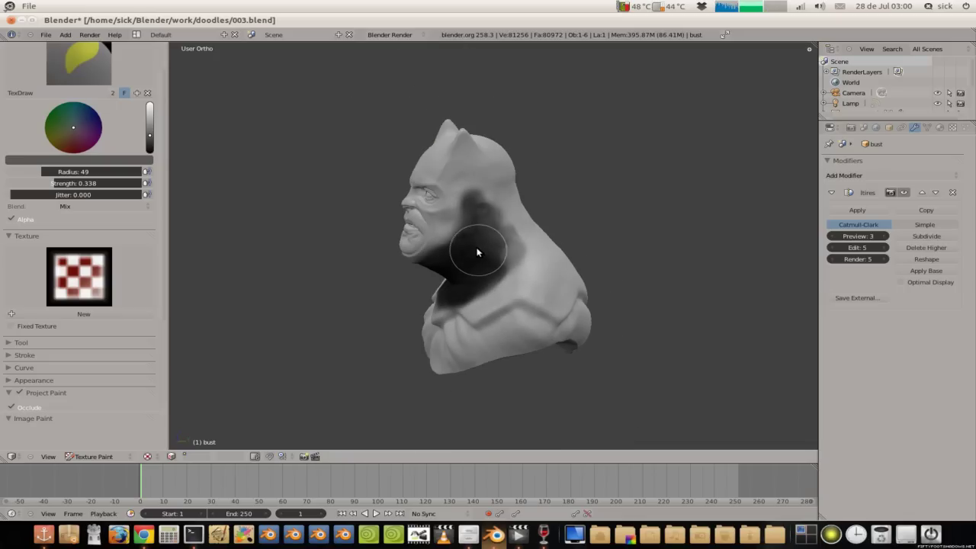
Step: Shrink the brush radius to 35 and paint dark around and behind the ear down the neck
left_click_drag(102, 171, 76, 172)
scroll(489, 242, "up", 1)
scroll(481, 210, "up", 1)
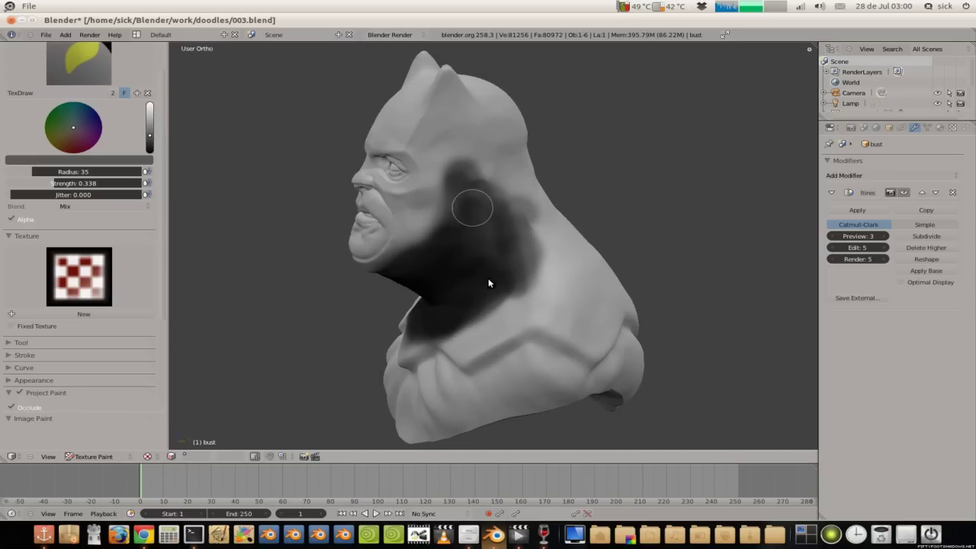
mouse_move(458, 174)
left_mouse_down()
mouse_move(447, 203)
mouse_move(455, 191)
left_mouse_up()
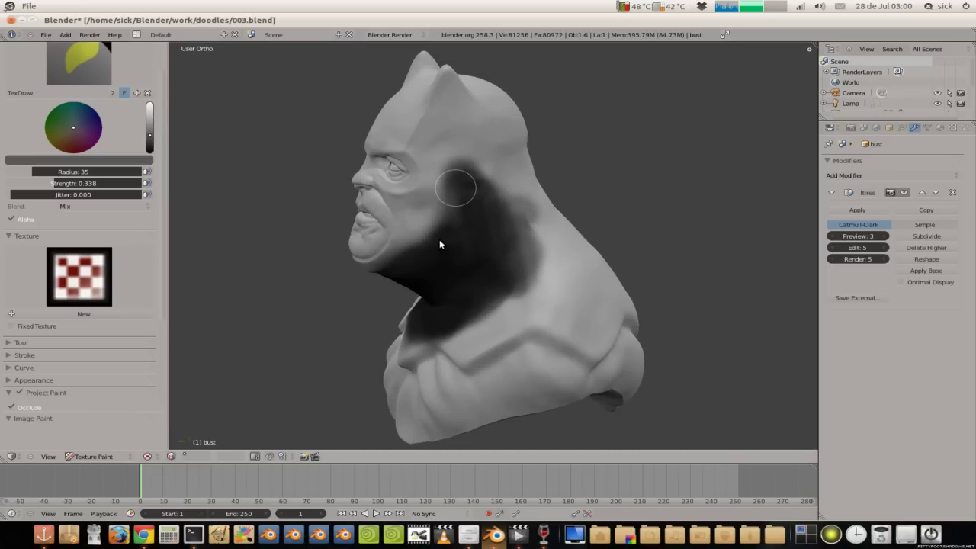
mouse_move(450, 235)
middle_mouse_down()
mouse_move(620, 203)
mouse_move(587, 239)
middle_mouse_up()
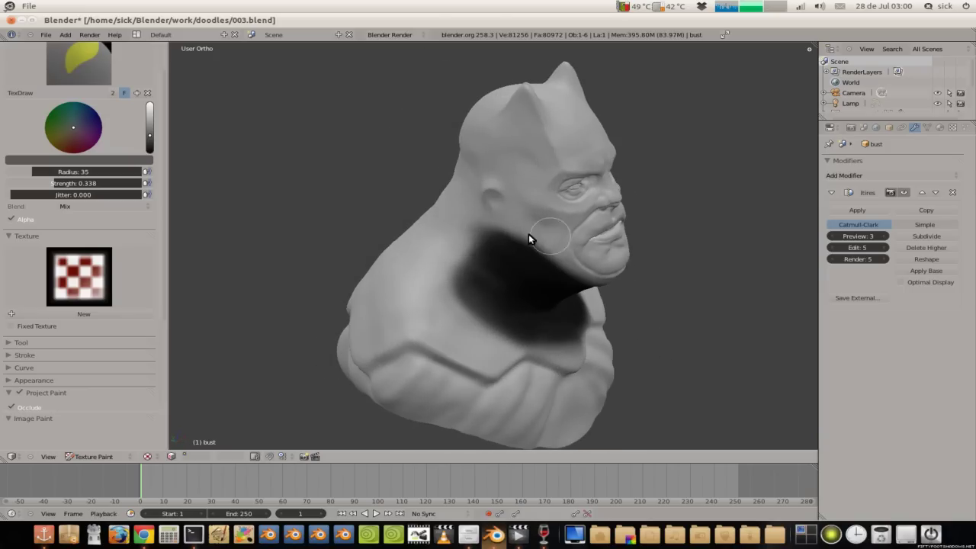
mouse_move(493, 255)
left_mouse_down()
mouse_move(490, 229)
mouse_move(514, 274)
mouse_move(479, 233)
mouse_move(516, 198)
left_mouse_up()
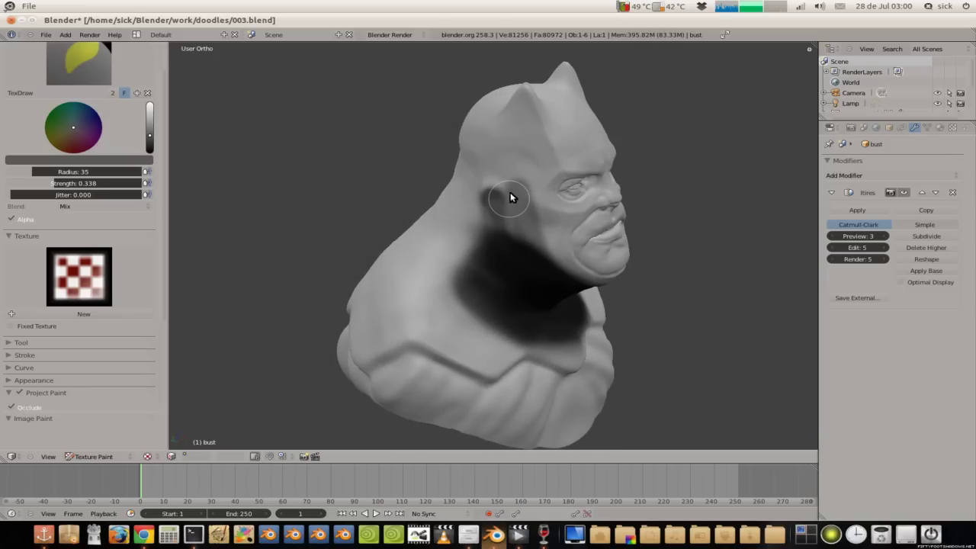
mouse_move(534, 260)
left_mouse_down()
mouse_move(512, 206)
mouse_move(549, 279)
mouse_move(500, 221)
left_mouse_up()
middle_click_drag(499, 216, 482, 174)
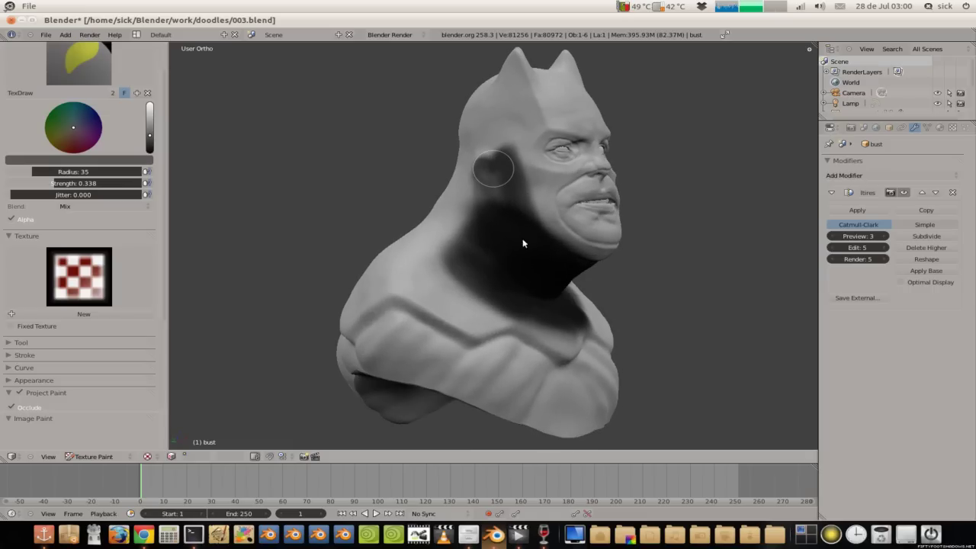
Step: Lighten the colour slightly and paint dark behind the jaw and down the neck to the chest
left_click(148, 131)
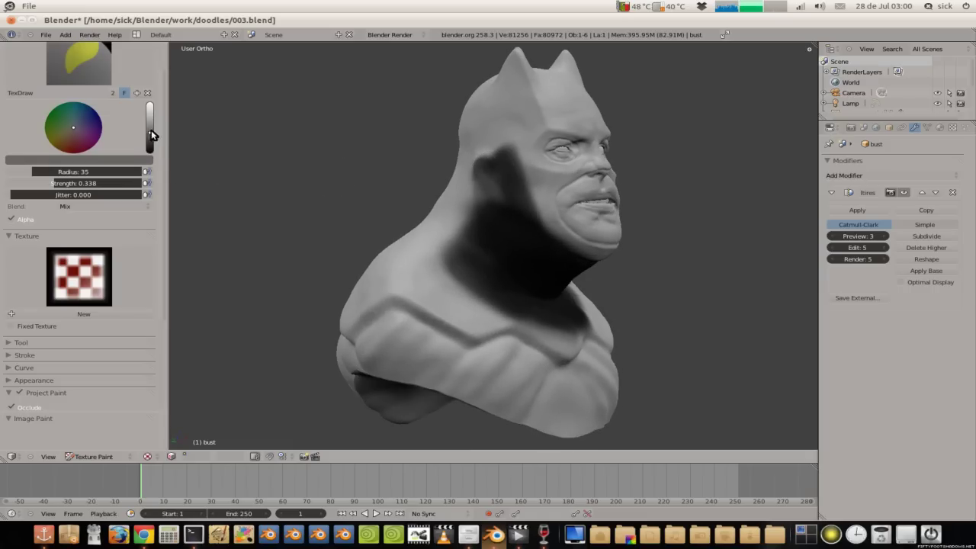
mouse_move(512, 227)
left_mouse_down()
mouse_move(505, 168)
mouse_move(529, 221)
left_mouse_up()
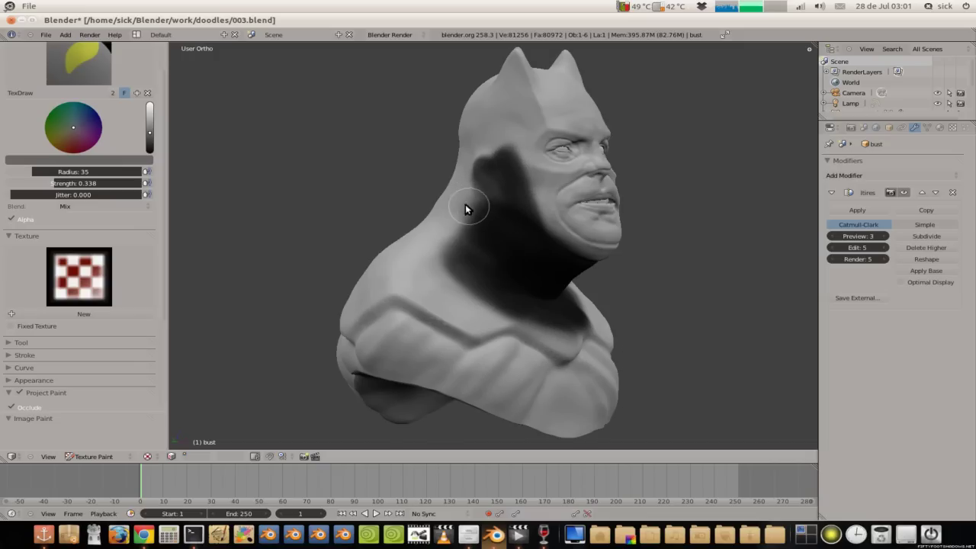
middle_click_drag(471, 204, 359, 179)
left_click_drag(151, 124, 150, 118)
mouse_move(180, 134)
middle_mouse_down()
mouse_move(491, 194)
mouse_move(543, 230)
middle_mouse_up()
mouse_move(542, 230)
left_mouse_down()
mouse_move(516, 205)
mouse_move(561, 255)
mouse_move(535, 174)
mouse_move(572, 262)
mouse_move(504, 183)
mouse_move(433, 181)
left_mouse_up()
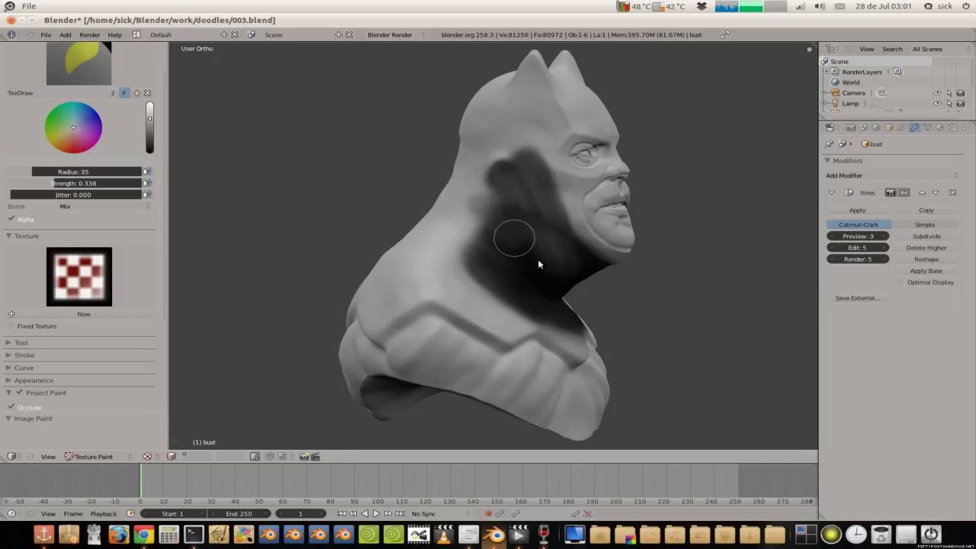
mouse_move(534, 283)
left_mouse_down()
mouse_move(494, 279)
mouse_move(506, 244)
left_mouse_up()
middle_click_drag(505, 244, 434, 254)
mouse_move(434, 251)
left_mouse_down()
mouse_move(471, 298)
mouse_move(494, 300)
left_mouse_up()
mouse_move(494, 303)
middle_mouse_down()
mouse_move(514, 270)
mouse_move(468, 312)
middle_mouse_up()
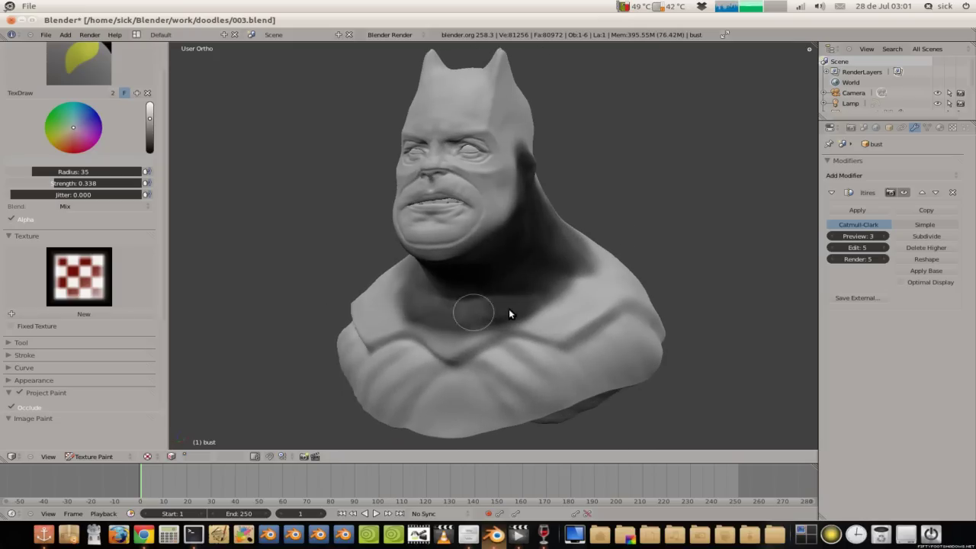
mouse_move(496, 266)
middle_mouse_down()
mouse_move(512, 218)
mouse_move(526, 221)
middle_mouse_up()
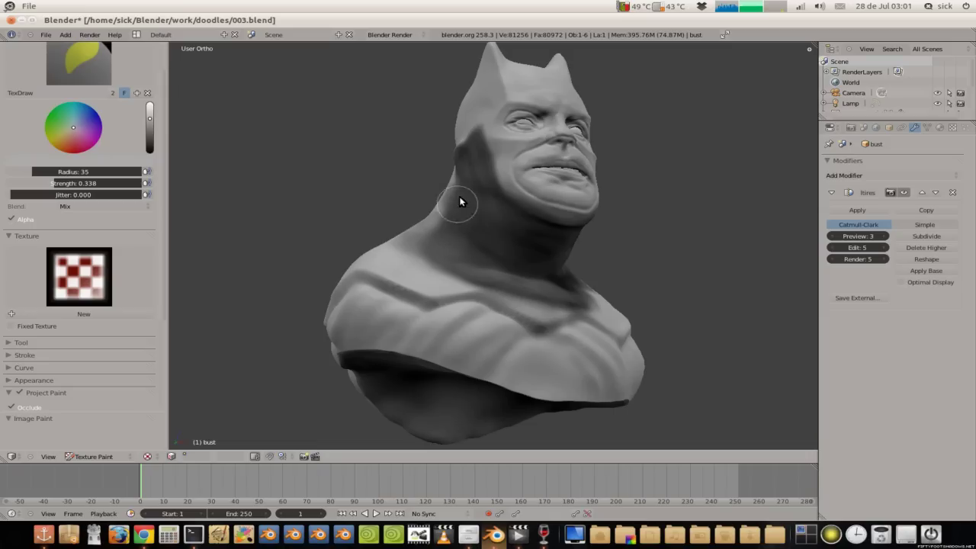
Step: Darken the colour, paint the neck, back of head and shoulder band, then set strength to 1.000
left_click(151, 122)
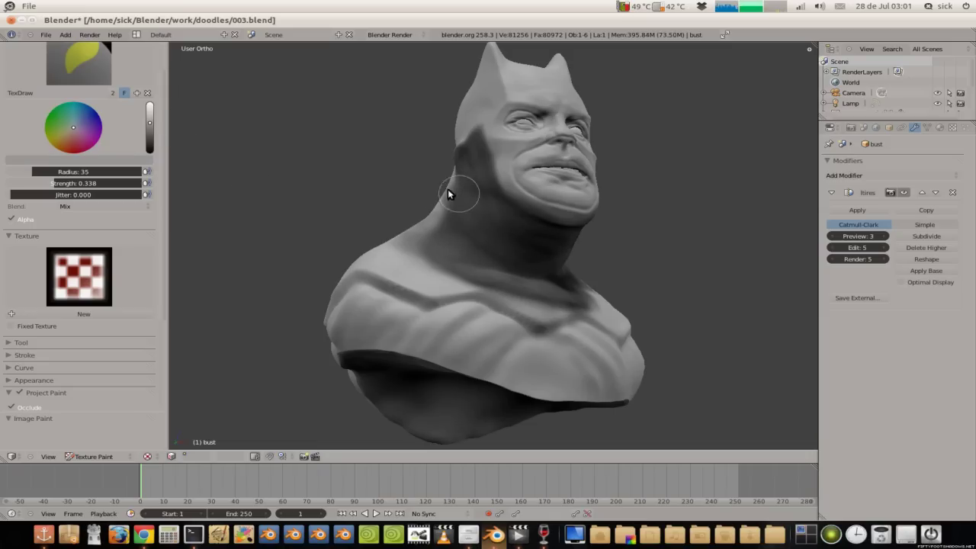
middle_click_drag(503, 201, 490, 201)
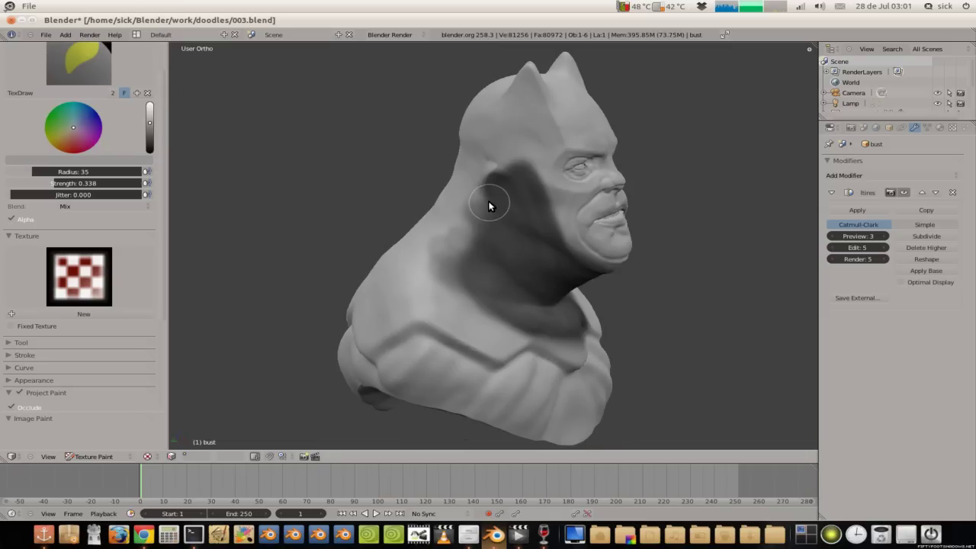
left_click_drag(486, 152, 506, 126)
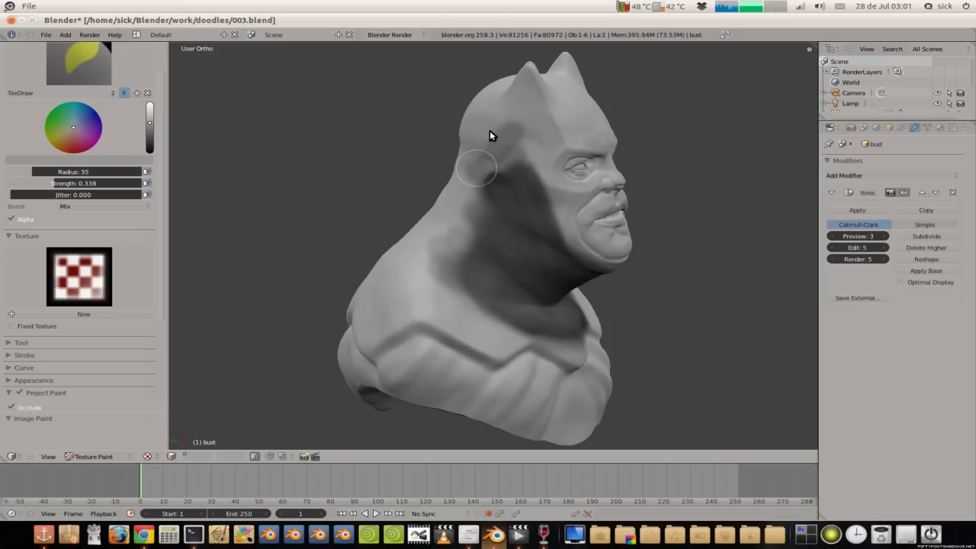
left_click_drag(490, 142, 492, 145)
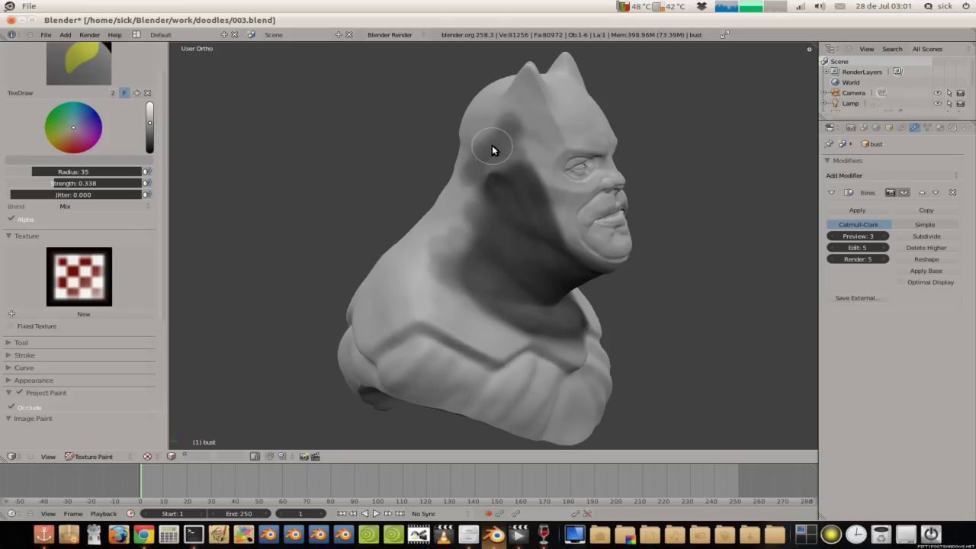
left_click(148, 123)
mouse_move(523, 135)
left_mouse_down()
mouse_move(540, 190)
mouse_move(510, 168)
left_mouse_up()
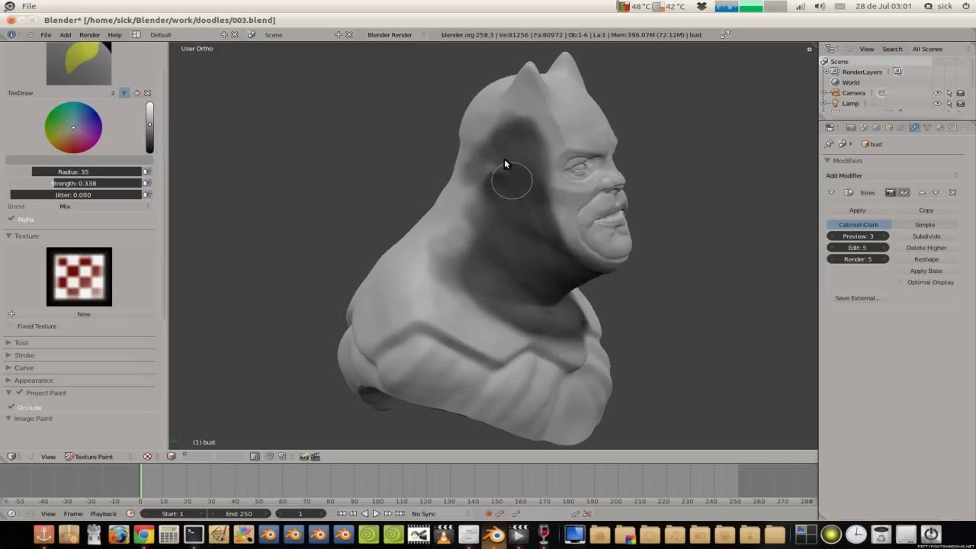
mouse_move(457, 305)
left_mouse_down()
mouse_move(457, 327)
mouse_move(494, 353)
mouse_move(488, 322)
mouse_move(515, 325)
mouse_move(497, 341)
mouse_move(444, 327)
mouse_move(516, 301)
mouse_move(483, 305)
mouse_move(433, 270)
mouse_move(425, 305)
mouse_move(474, 240)
mouse_move(493, 189)
left_mouse_up()
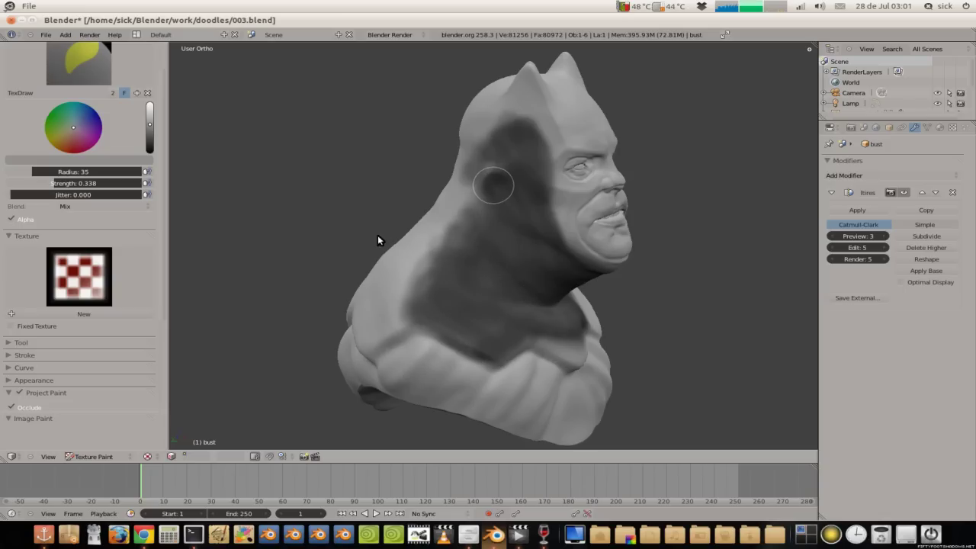
left_click_drag(103, 184, 168, 188)
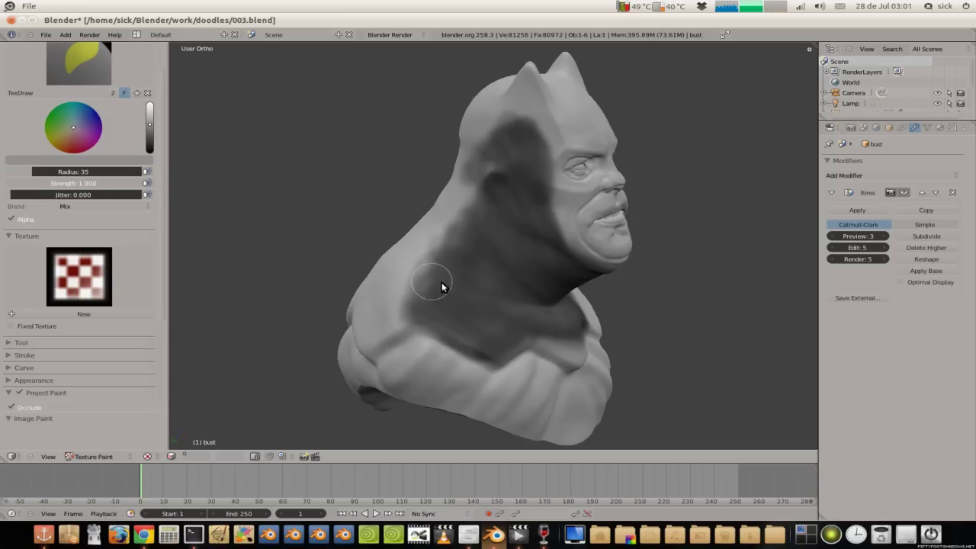
Step: Fill the lighter neck and chest patches with dark paint at full strength
mouse_move(472, 222)
left_mouse_down()
mouse_move(504, 219)
mouse_move(534, 251)
mouse_move(479, 237)
left_mouse_up()
left_click_drag(556, 292, 547, 319)
mouse_move(523, 315)
middle_mouse_down()
mouse_move(403, 238)
mouse_move(440, 274)
middle_mouse_up()
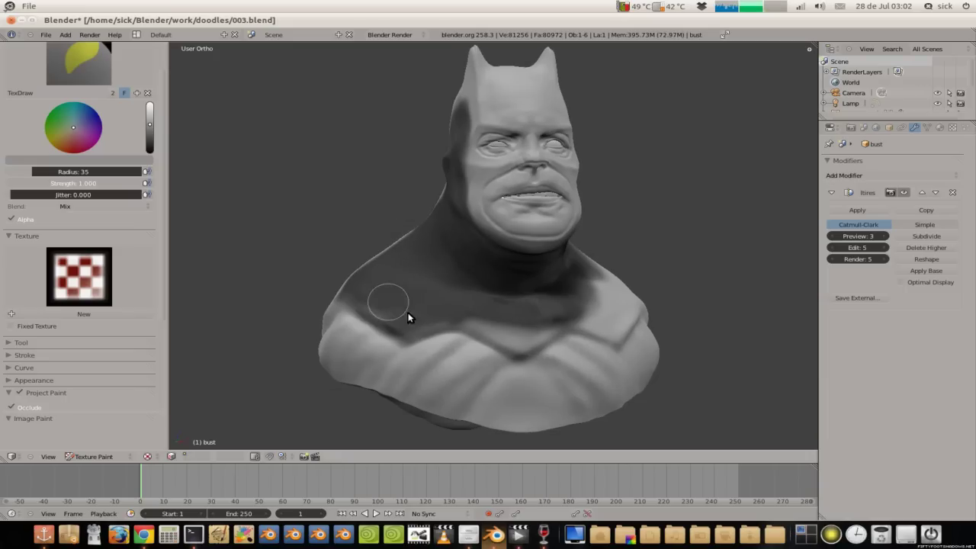
left_click_drag(417, 322, 398, 323)
mouse_move(503, 322)
left_mouse_down()
mouse_move(486, 323)
mouse_move(516, 336)
left_mouse_up()
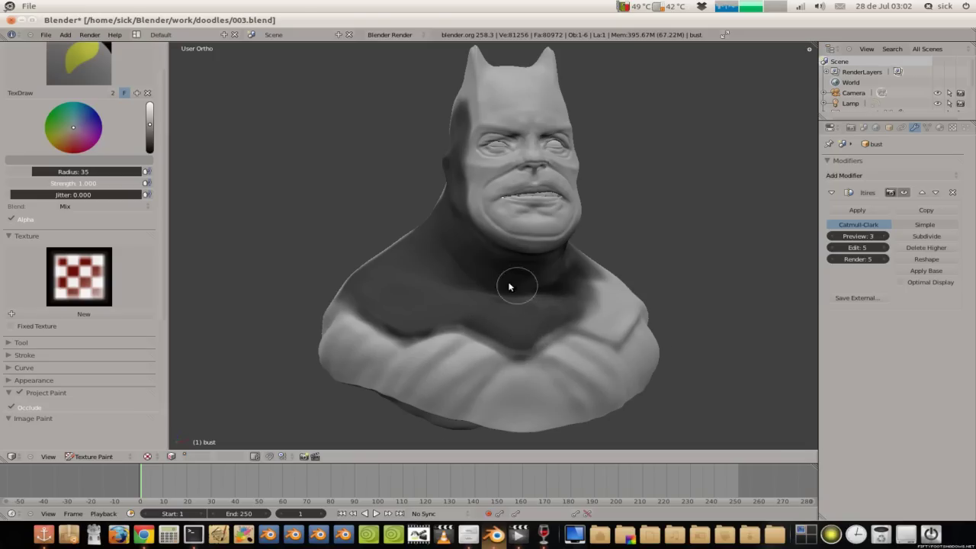
Step: Orbit the bust through side, upward and front views to check the dark coverage
middle_click_drag(534, 294, 490, 337)
middle_click_drag(455, 292, 446, 259)
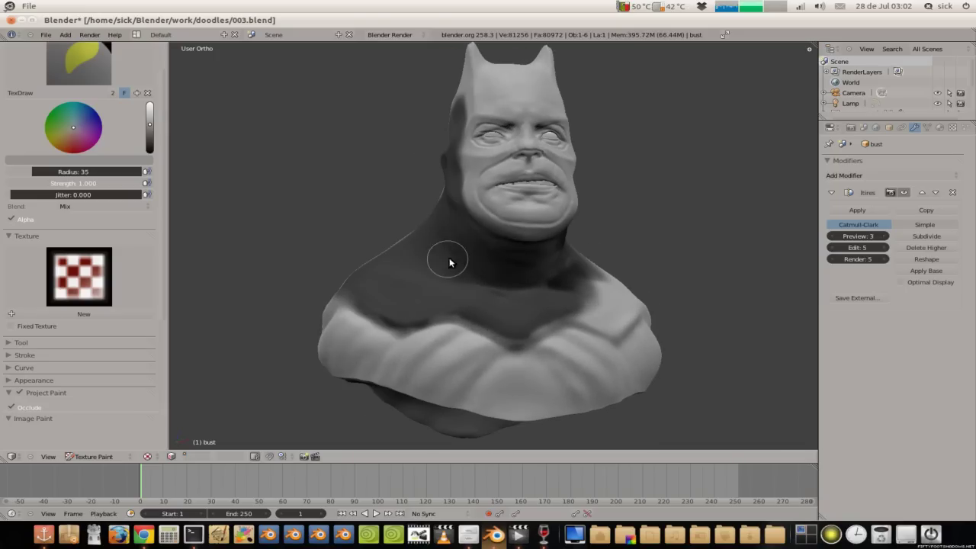
middle_click_drag(493, 290, 494, 210)
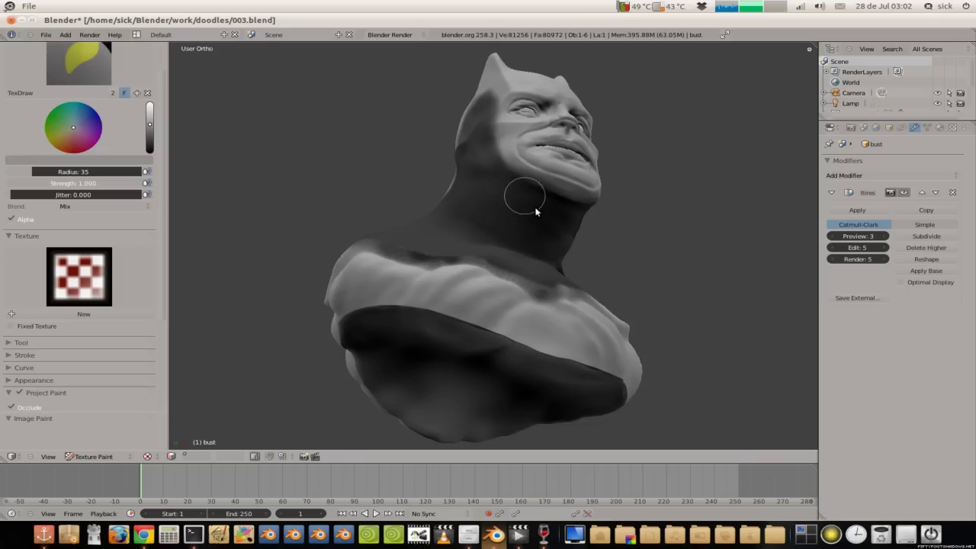
middle_click_drag(558, 214, 540, 219)
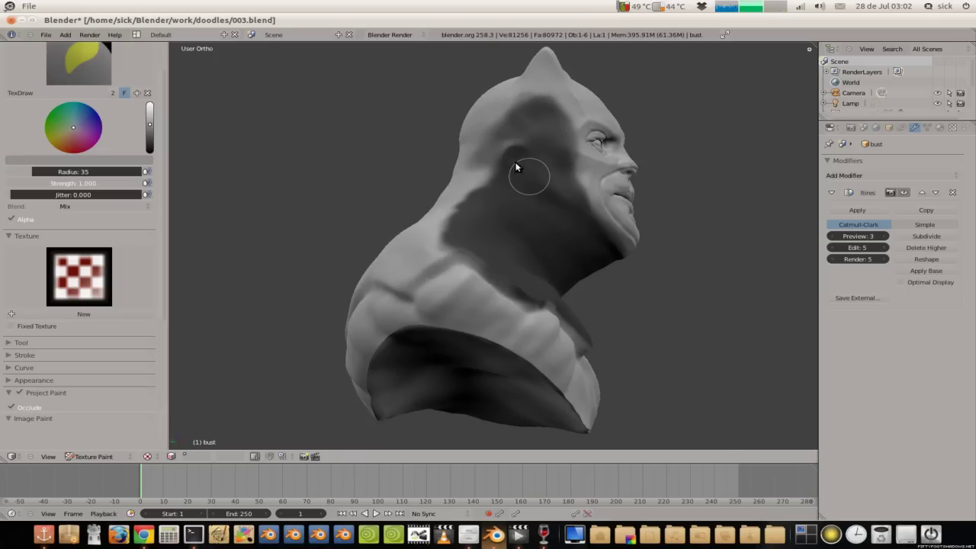
mouse_move(569, 199)
middle_mouse_down()
mouse_move(392, 157)
mouse_move(457, 235)
middle_mouse_up()
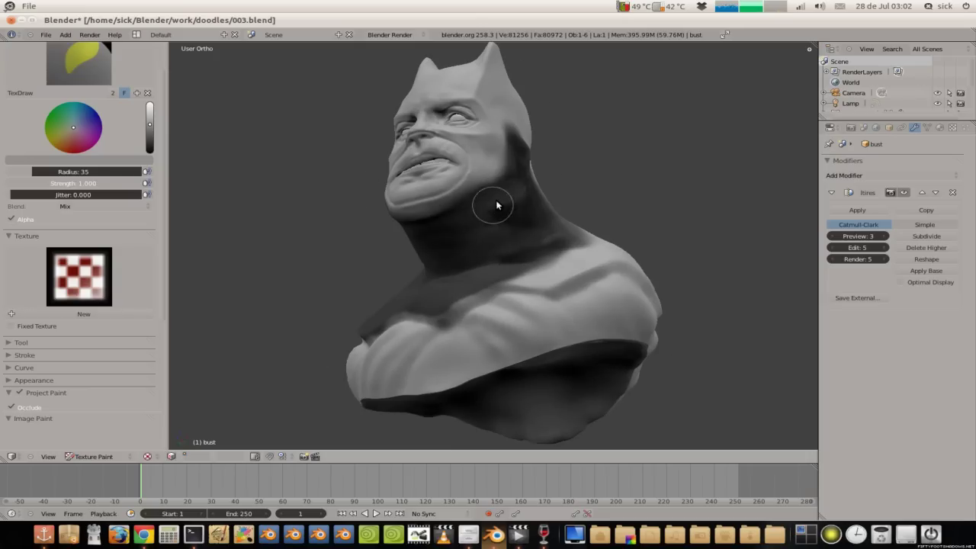
mouse_move(531, 218)
middle_mouse_down()
mouse_move(462, 305)
mouse_move(501, 271)
middle_mouse_up()
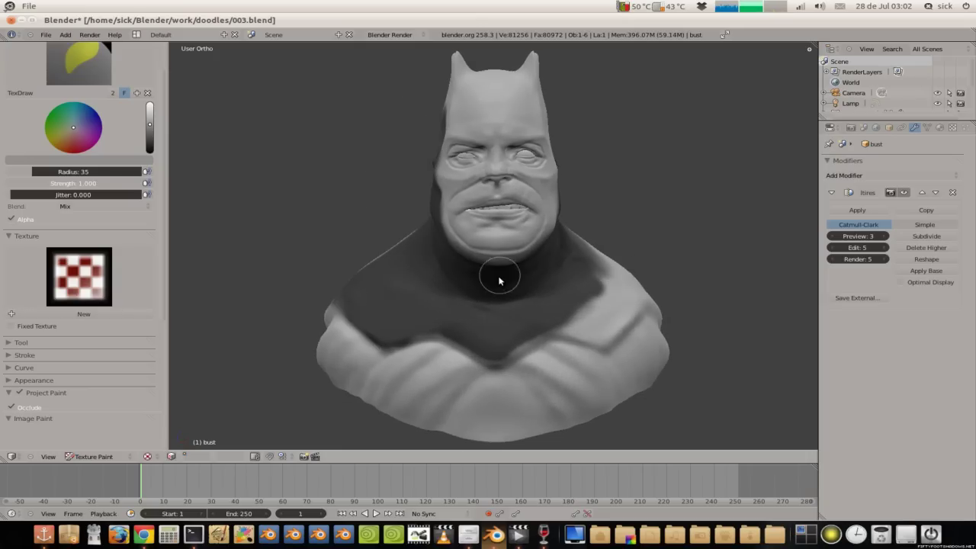
Step: Paint dark grey over the neckline crease and along the collar, covering its light patch
scroll(468, 196, "up", 2)
scroll(468, 224, "up", 2)
scroll(404, 223, "up", 2)
mouse_move(391, 250)
left_mouse_down()
mouse_move(407, 262)
mouse_move(501, 211)
mouse_move(444, 261)
mouse_move(521, 222)
mouse_move(458, 252)
left_mouse_up()
mouse_move(618, 160)
left_mouse_down()
mouse_move(625, 186)
mouse_move(682, 221)
left_mouse_up()
mouse_move(608, 201)
left_mouse_down()
mouse_move(677, 226)
mouse_move(616, 214)
left_mouse_up()
middle_click_drag(617, 213, 500, 216)
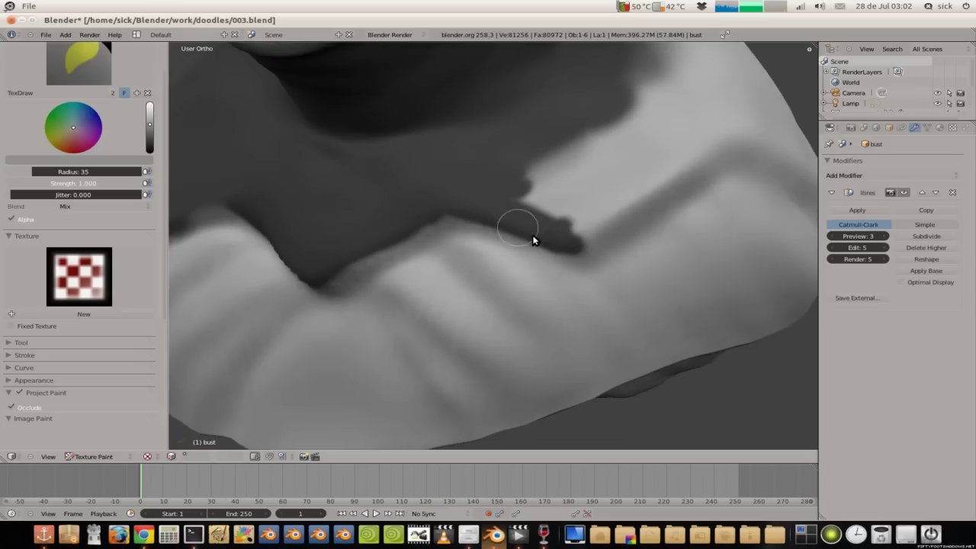
scroll(542, 212, "down", 2)
scroll(553, 225, "down", 2)
mouse_move(593, 204)
left_mouse_down()
mouse_move(684, 166)
mouse_move(509, 214)
mouse_move(580, 199)
left_mouse_up()
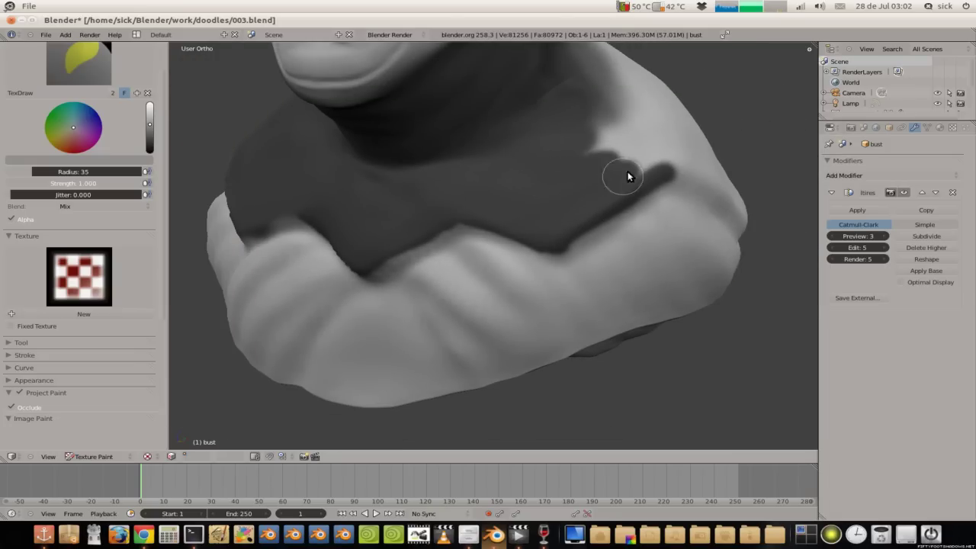
scroll(552, 159, "down", 3)
Step: From a three-quarter view, extend the dark paint along the bust's side and shoulder fold
middle_click_drag(552, 158, 514, 196)
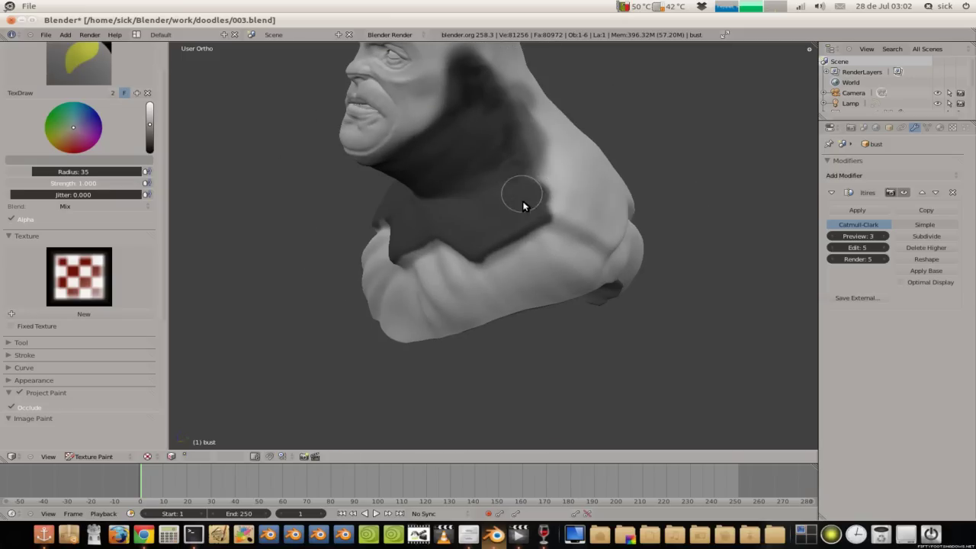
left_click_drag(516, 171, 503, 120)
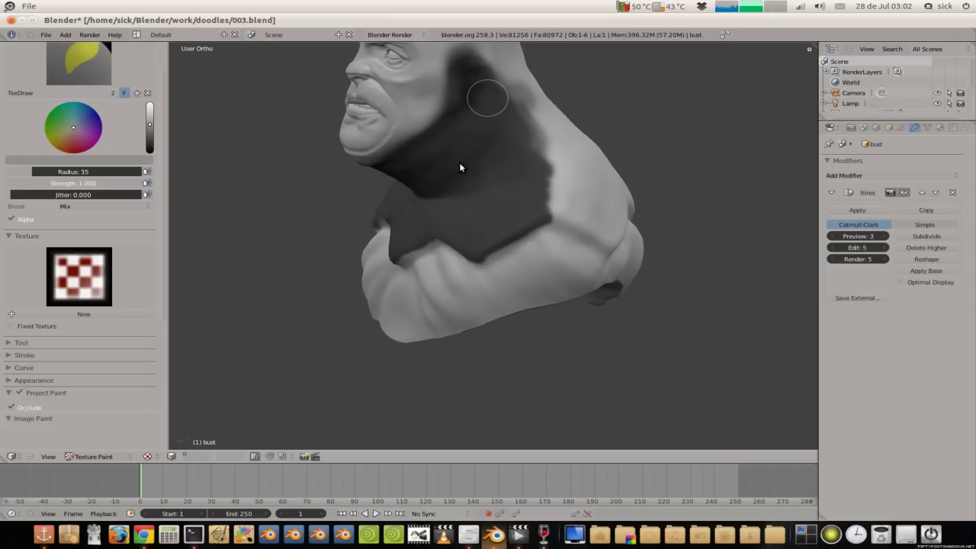
middle_click_drag(496, 172, 481, 172)
mouse_move(535, 226)
left_mouse_down()
mouse_move(493, 223)
mouse_move(537, 246)
left_mouse_up()
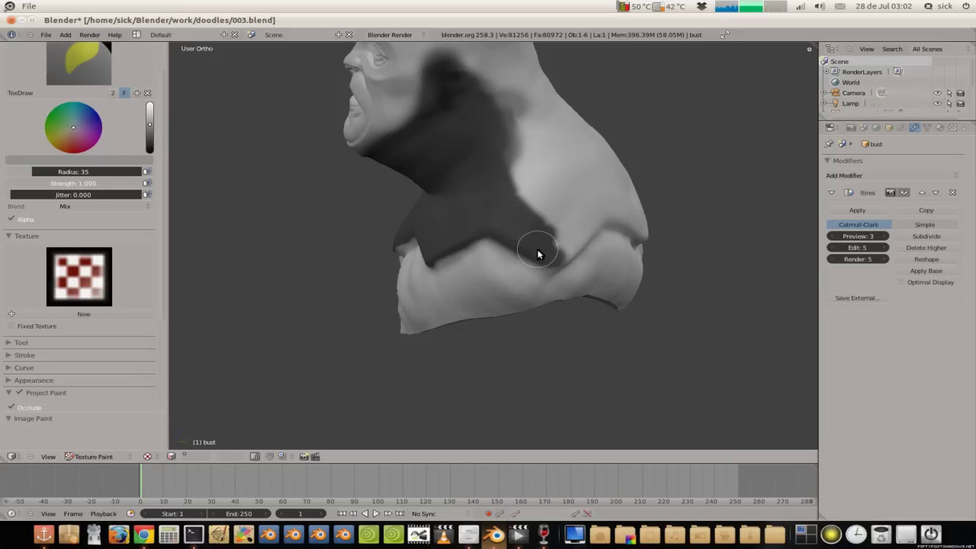
middle_click_drag(535, 233, 433, 211)
mouse_move(441, 223)
left_mouse_down()
mouse_move(494, 201)
mouse_move(551, 220)
left_mouse_up()
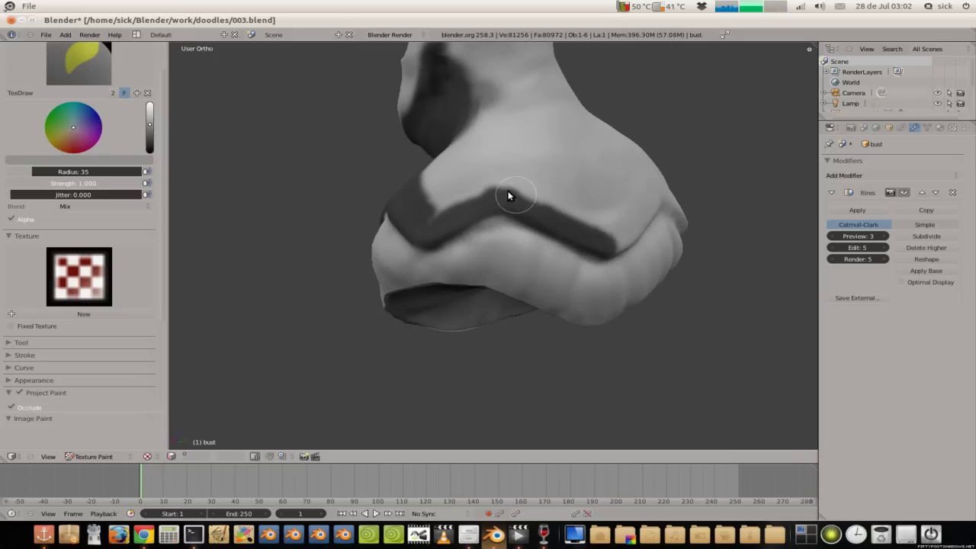
middle_click_drag(536, 207, 414, 220)
mouse_move(415, 220)
left_mouse_down()
mouse_move(446, 254)
mouse_move(483, 229)
mouse_move(552, 208)
mouse_move(633, 259)
left_mouse_up()
mouse_move(633, 259)
middle_mouse_down()
mouse_move(476, 213)
mouse_move(439, 267)
middle_mouse_up()
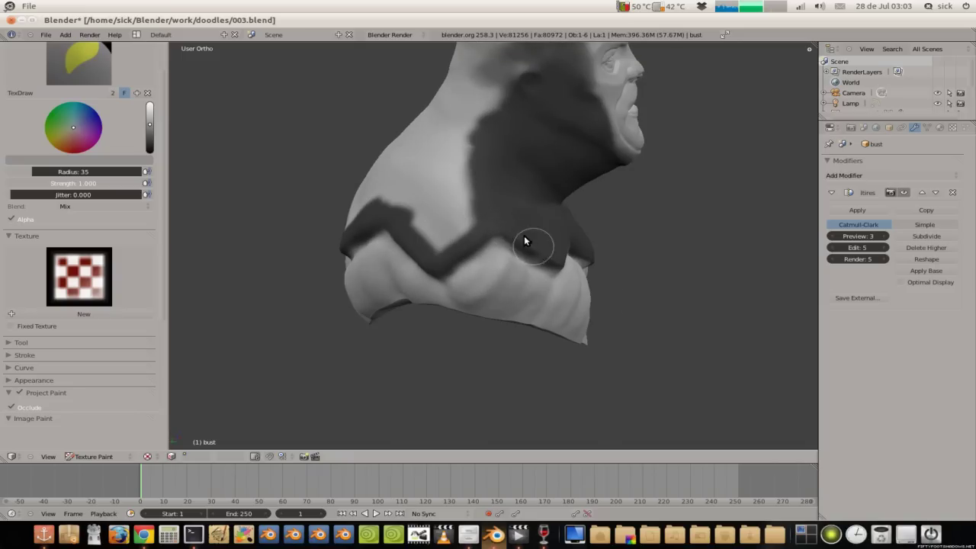
Step: From the front, cover the light upper chest, shoulder boundary and left shoulder with dark paint
mouse_move(542, 249)
middle_mouse_down()
mouse_move(431, 199)
mouse_move(483, 220)
mouse_move(371, 199)
mouse_move(406, 231)
mouse_move(499, 230)
middle_mouse_up()
mouse_move(499, 231)
left_mouse_down()
mouse_move(427, 242)
mouse_move(412, 254)
mouse_move(445, 275)
left_mouse_up()
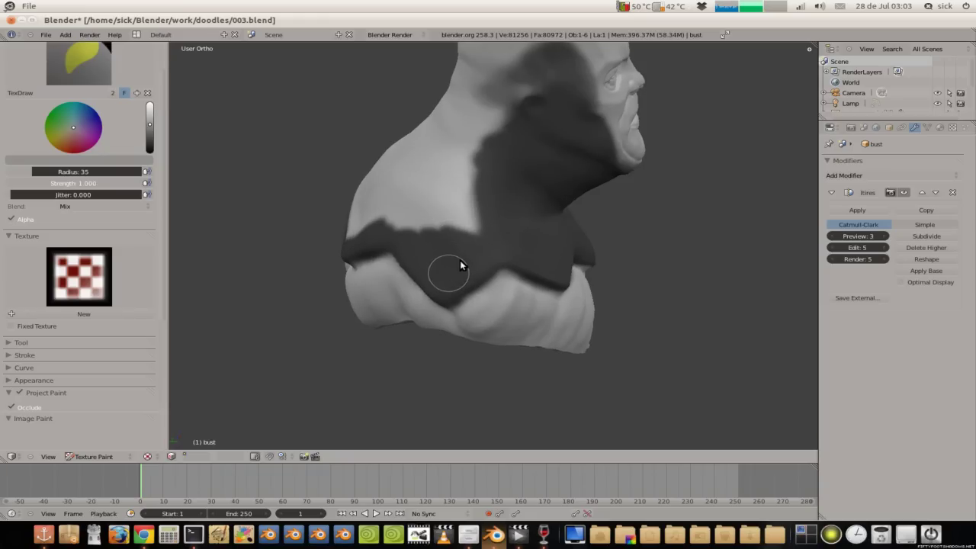
mouse_move(451, 278)
middle_mouse_down()
mouse_move(496, 226)
mouse_move(465, 243)
middle_mouse_up()
mouse_move(465, 243)
left_mouse_down()
mouse_move(549, 279)
mouse_move(539, 244)
mouse_move(575, 236)
mouse_move(559, 214)
left_mouse_up()
mouse_move(524, 185)
left_mouse_down()
mouse_move(549, 244)
mouse_move(574, 248)
left_mouse_up()
middle_click_drag(573, 248, 508, 224)
mouse_move(507, 224)
left_mouse_down()
mouse_move(595, 257)
mouse_move(497, 286)
mouse_move(414, 254)
mouse_move(497, 294)
mouse_move(481, 275)
left_mouse_up()
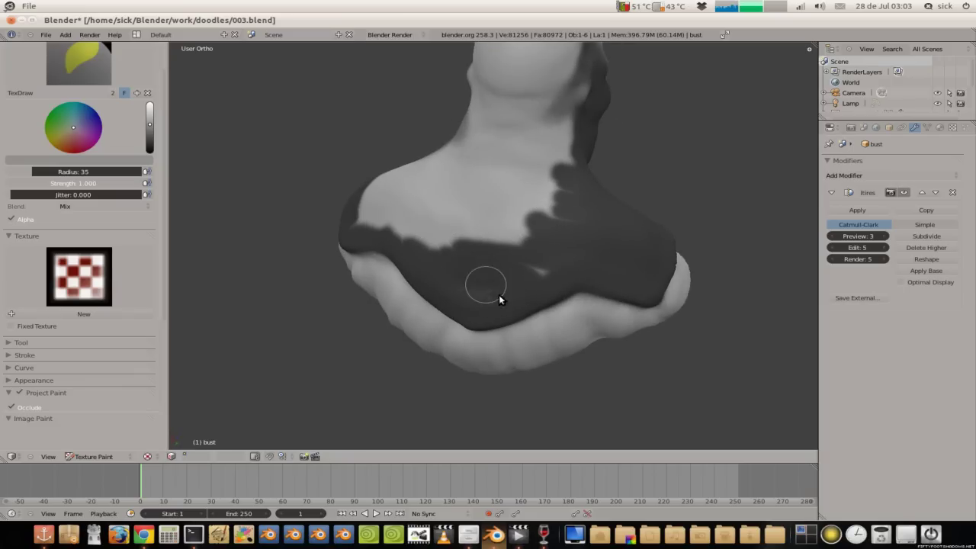
mouse_move(552, 269)
left_mouse_down()
mouse_move(539, 218)
mouse_move(571, 214)
mouse_move(571, 183)
mouse_move(476, 231)
left_mouse_up()
mouse_move(528, 227)
middle_mouse_down()
mouse_move(505, 206)
mouse_move(517, 280)
middle_mouse_up()
left_click_drag(516, 280, 388, 262)
mouse_move(452, 268)
left_mouse_down()
mouse_move(556, 236)
mouse_move(544, 181)
left_mouse_up()
mouse_move(544, 181)
middle_mouse_down()
mouse_move(533, 207)
mouse_move(438, 234)
mouse_move(395, 201)
middle_mouse_up()
Step: Darken the remaining light chest area and the V-shaped collar patch
scroll(435, 228, "up", 3)
scroll(503, 305, "up", 5)
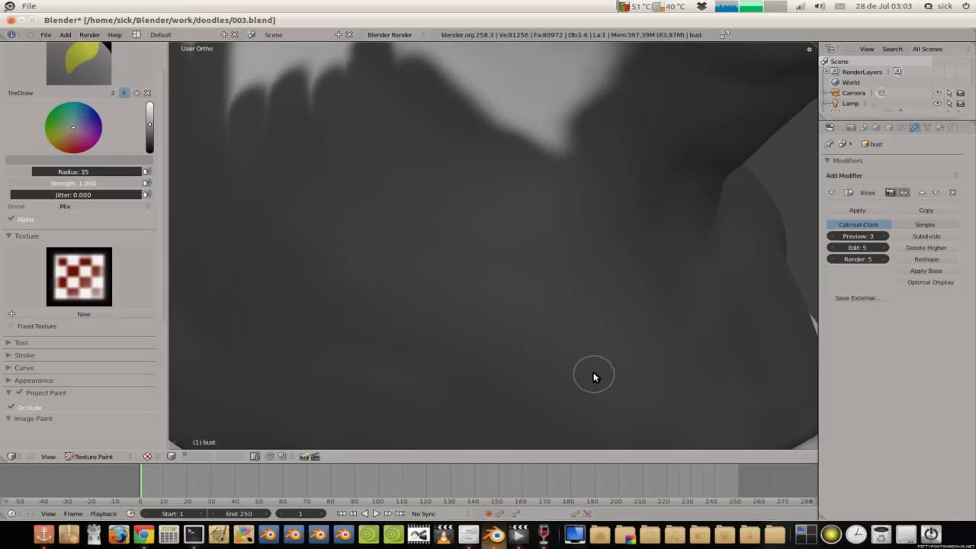
scroll(534, 312, "down", 3)
scroll(519, 275, "down", 2)
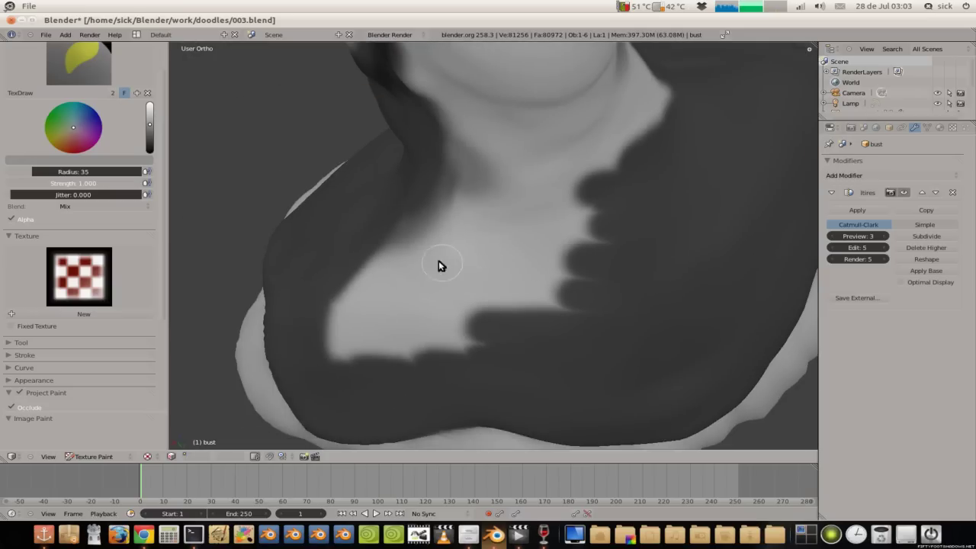
scroll(442, 260, "down", 2)
mouse_move(406, 255)
left_mouse_down()
mouse_move(402, 298)
mouse_move(362, 318)
mouse_move(386, 296)
mouse_move(411, 314)
mouse_move(448, 307)
mouse_move(424, 266)
mouse_move(375, 299)
left_mouse_up()
middle_click_drag(379, 272, 420, 322)
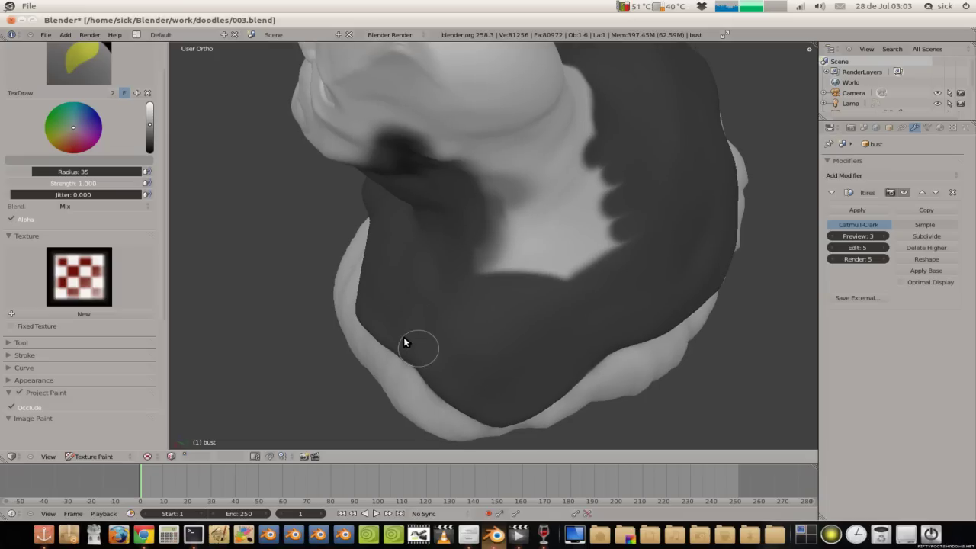
middle_click_drag(482, 305, 409, 238)
mouse_move(408, 239)
left_mouse_down()
mouse_move(486, 257)
mouse_move(525, 291)
left_mouse_up()
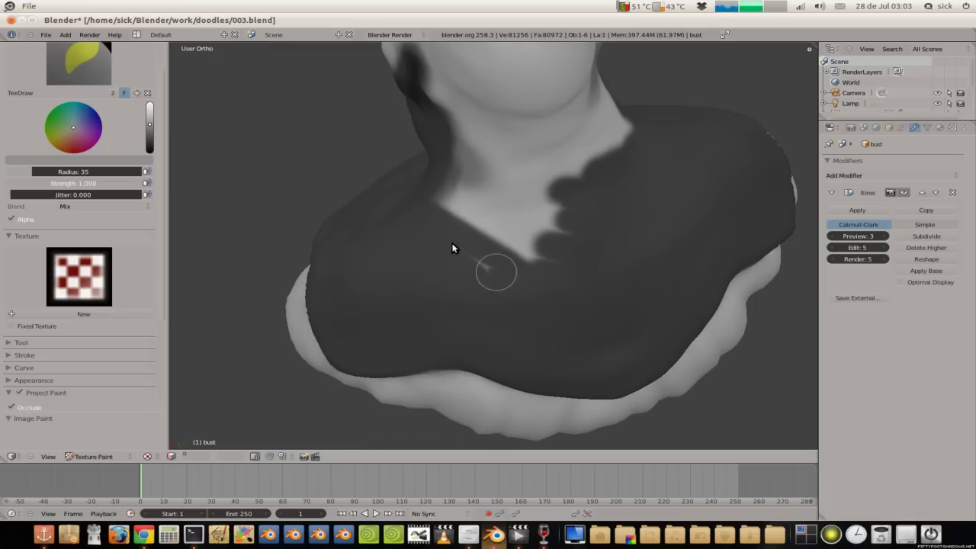
mouse_move(501, 244)
left_mouse_down()
mouse_move(497, 218)
mouse_move(582, 251)
mouse_move(533, 268)
mouse_move(504, 191)
mouse_move(527, 209)
left_mouse_up()
middle_click_drag(546, 209, 458, 282)
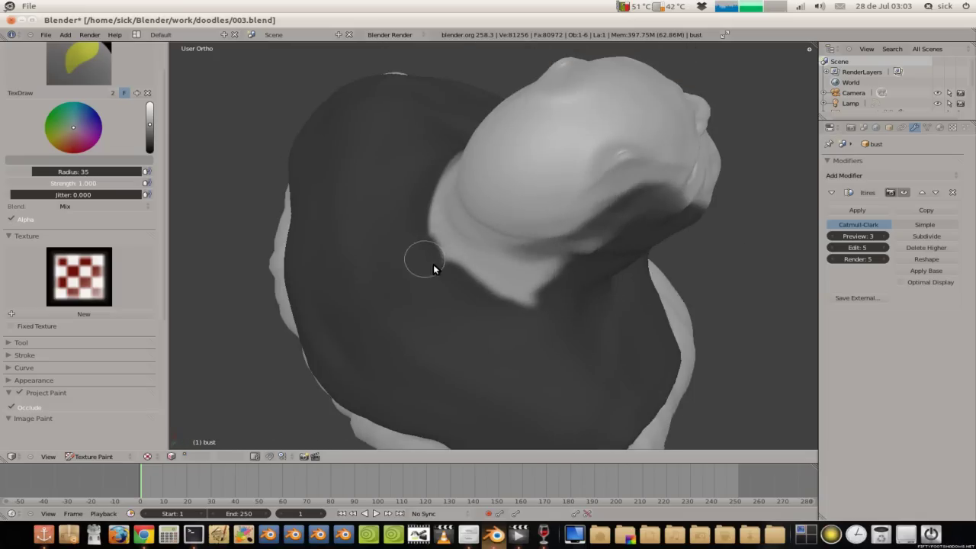
mouse_move(513, 305)
left_mouse_down()
mouse_move(424, 216)
mouse_move(476, 260)
mouse_move(504, 259)
left_mouse_up()
Step: Paint the neck's light patches dark and brush dark paint onto the side of the head
mouse_move(504, 259)
middle_mouse_down()
mouse_move(464, 180)
mouse_move(482, 165)
mouse_move(495, 179)
middle_mouse_up()
mouse_move(496, 179)
left_mouse_down()
mouse_move(530, 208)
mouse_move(562, 206)
mouse_move(544, 141)
mouse_move(525, 137)
left_mouse_up()
middle_click_drag(526, 137, 602, 152)
mouse_move(603, 153)
left_mouse_down()
mouse_move(592, 140)
mouse_move(529, 152)
mouse_move(566, 195)
mouse_move(558, 212)
mouse_move(579, 215)
mouse_move(559, 161)
left_mouse_up()
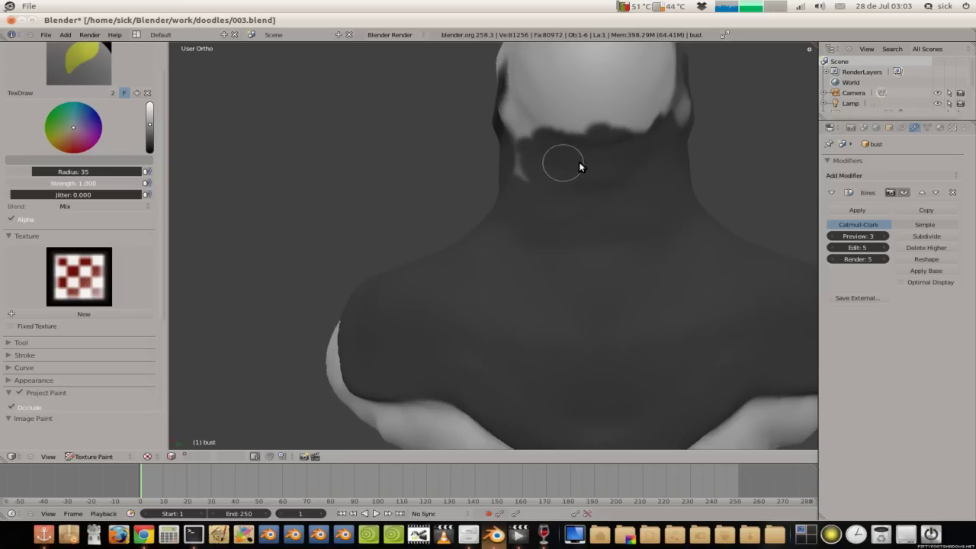
middle_click_drag(559, 161, 490, 124)
mouse_move(490, 124)
left_mouse_down()
mouse_move(523, 130)
mouse_move(514, 152)
mouse_move(525, 133)
left_mouse_up()
middle_click_drag(526, 133, 562, 267)
mouse_move(561, 268)
left_mouse_down()
mouse_move(567, 227)
mouse_move(516, 203)
mouse_move(576, 190)
mouse_move(544, 153)
left_mouse_up()
scroll(544, 157, "up", 3)
Step: Paint the white back of the head dark up to the light/dark boundary
mouse_move(546, 159)
middle_mouse_down()
mouse_move(519, 109)
mouse_move(567, 163)
middle_mouse_up()
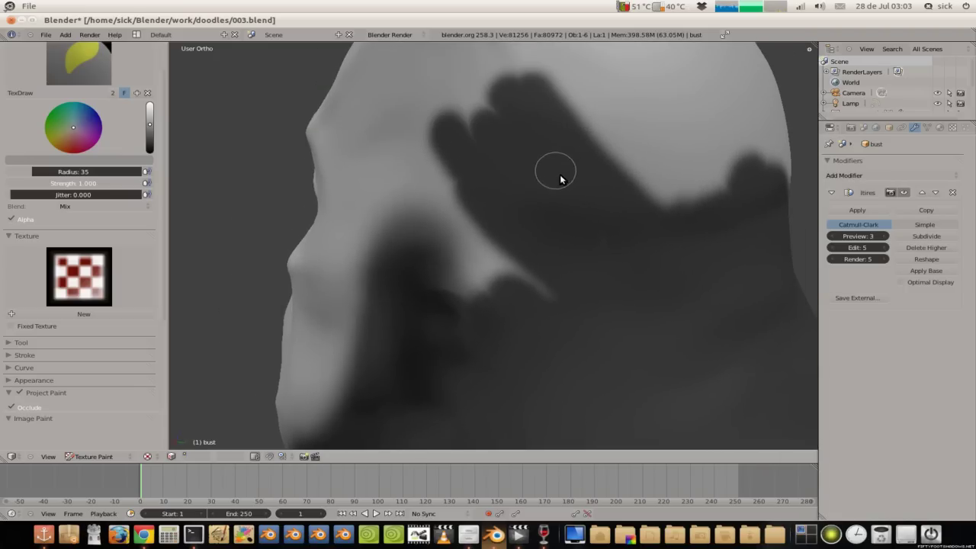
scroll(595, 229, "down", 3)
mouse_move(596, 230)
middle_mouse_down()
mouse_move(518, 190)
mouse_move(507, 199)
middle_mouse_up()
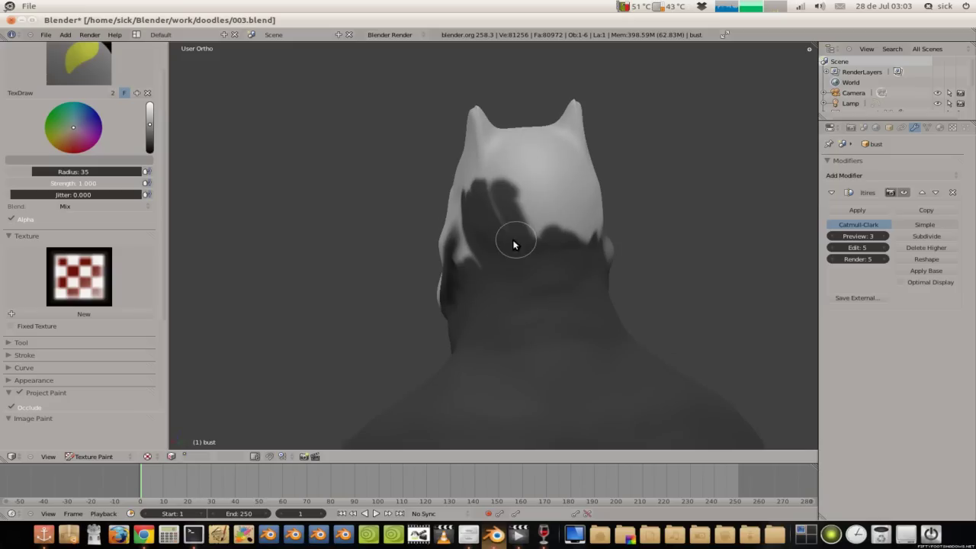
mouse_move(499, 200)
left_mouse_down()
mouse_move(533, 223)
mouse_move(549, 192)
left_mouse_up()
mouse_move(549, 193)
middle_mouse_down()
mouse_move(430, 183)
mouse_move(490, 218)
middle_mouse_up()
mouse_move(490, 218)
left_mouse_down()
mouse_move(501, 236)
mouse_move(525, 220)
mouse_move(548, 238)
mouse_move(525, 216)
left_mouse_up()
middle_click_drag(522, 224, 480, 192)
mouse_move(479, 191)
left_mouse_down()
mouse_move(509, 217)
mouse_move(511, 196)
left_mouse_up()
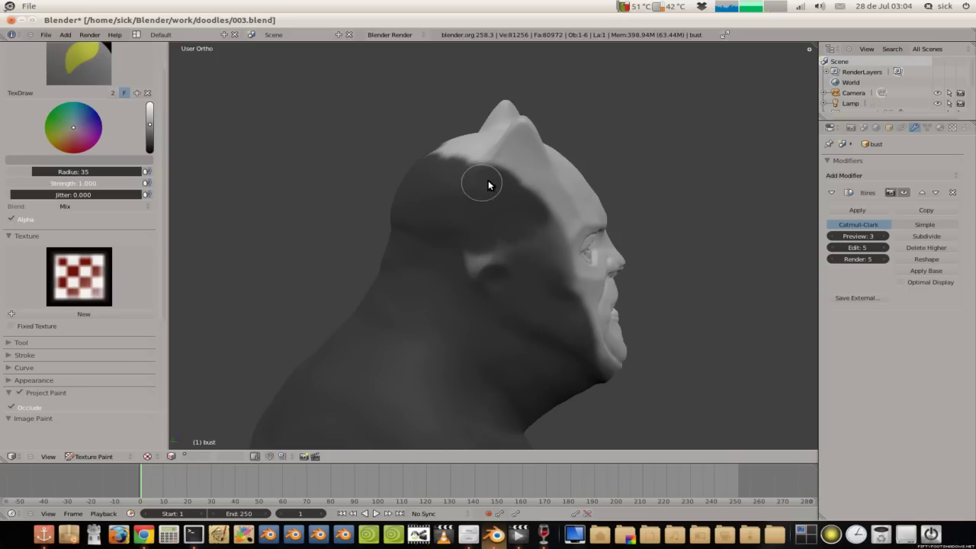
middle_click_drag(484, 183, 535, 212)
mouse_move(535, 211)
left_mouse_down()
mouse_move(475, 205)
mouse_move(493, 200)
left_mouse_up()
middle_click_drag(493, 201, 566, 212)
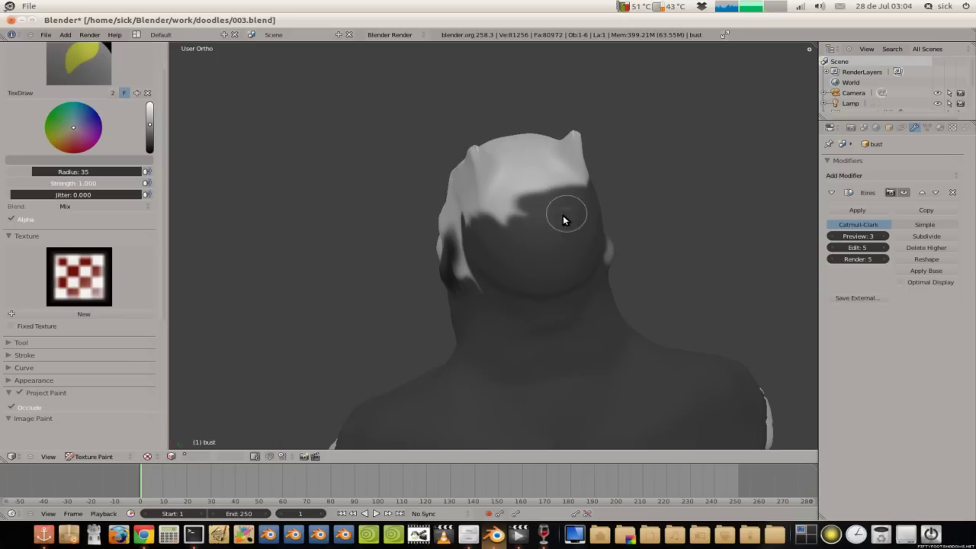
mouse_move(553, 214)
left_mouse_down()
mouse_move(499, 207)
mouse_move(508, 197)
mouse_move(557, 201)
left_mouse_up()
middle_click_drag(557, 200, 562, 183)
Step: Darken around the ear, the upper back of the head, the forehead and the crown
mouse_move(562, 183)
left_mouse_down()
mouse_move(519, 198)
mouse_move(472, 132)
mouse_move(507, 205)
left_mouse_up()
middle_click_drag(508, 206, 479, 197)
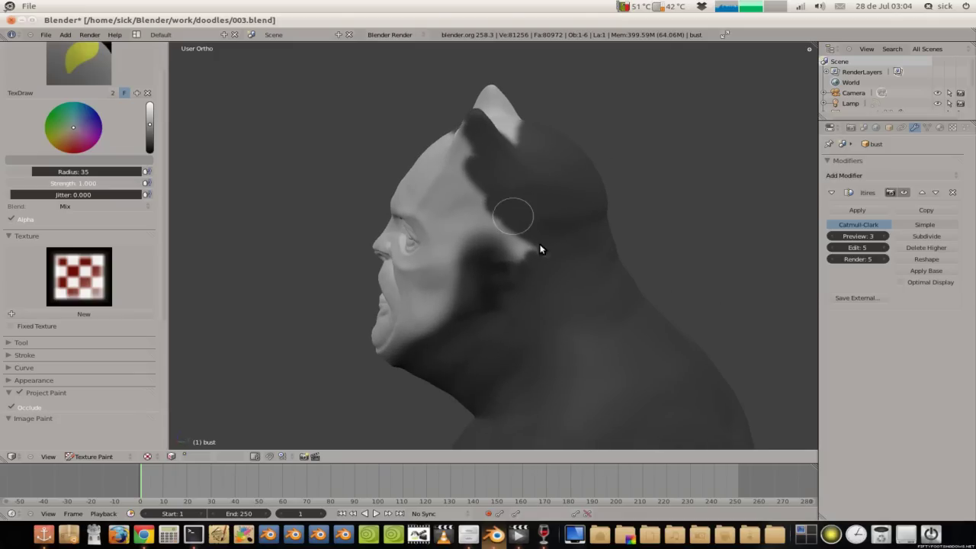
mouse_move(480, 197)
left_mouse_down()
mouse_move(470, 148)
mouse_move(488, 153)
left_mouse_up()
middle_click_drag(488, 152, 532, 188)
mouse_move(531, 188)
left_mouse_down()
mouse_move(489, 227)
mouse_move(461, 233)
mouse_move(475, 157)
mouse_move(498, 145)
left_mouse_up()
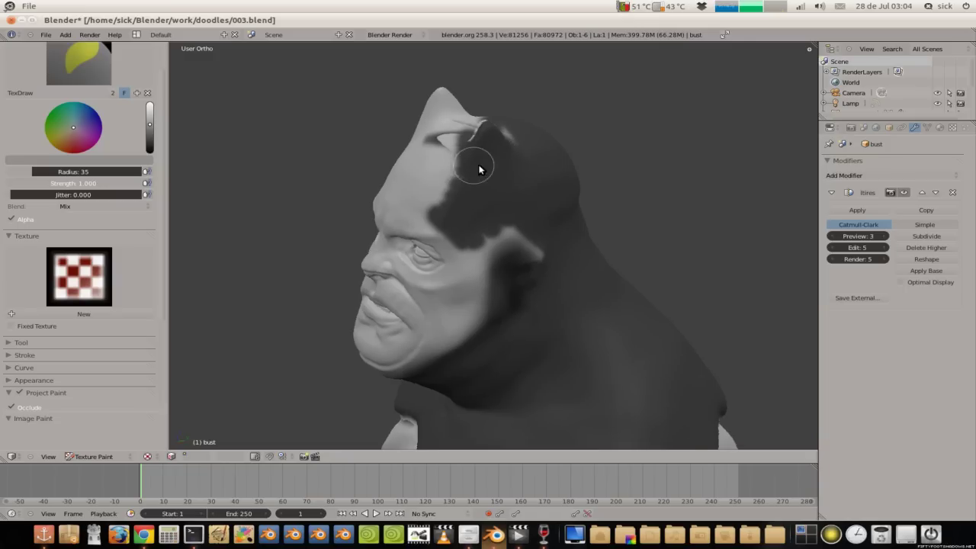
middle_click_drag(463, 163, 496, 141)
mouse_move(492, 134)
left_mouse_down()
mouse_move(458, 157)
mouse_move(497, 214)
mouse_move(435, 243)
mouse_move(492, 233)
mouse_move(447, 250)
mouse_move(434, 216)
mouse_move(483, 175)
mouse_move(479, 148)
left_mouse_up()
mouse_move(480, 148)
middle_mouse_down()
mouse_move(455, 170)
mouse_move(511, 199)
middle_mouse_up()
mouse_move(510, 202)
left_mouse_down()
mouse_move(455, 224)
mouse_move(427, 213)
mouse_move(429, 174)
mouse_move(416, 167)
mouse_move(404, 201)
mouse_move(398, 144)
mouse_move(440, 146)
mouse_move(442, 241)
left_mouse_up()
Step: Paint the light patch on the horn and the last small light spot on top dark
mouse_move(398, 241)
middle_mouse_down()
mouse_move(518, 196)
mouse_move(529, 205)
middle_mouse_up()
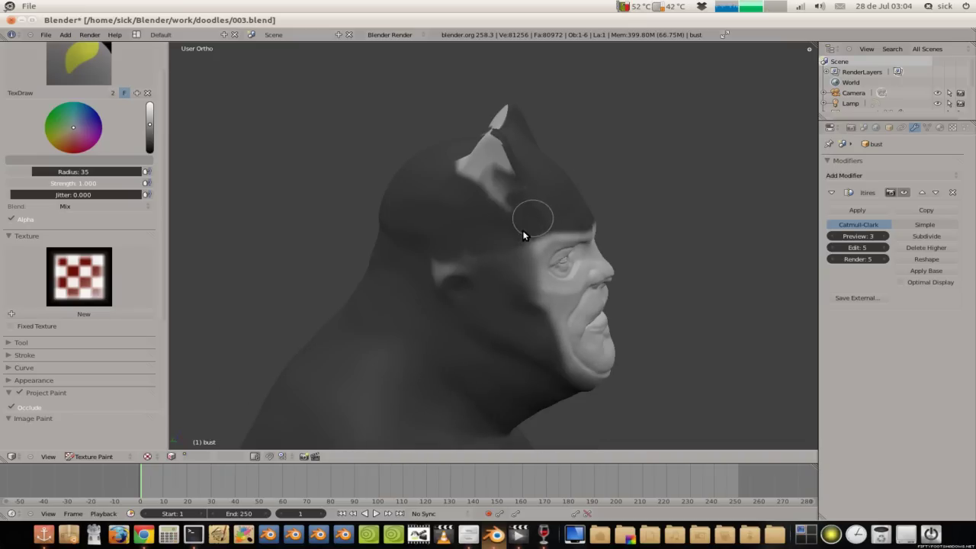
mouse_move(475, 244)
left_mouse_down()
mouse_move(498, 147)
mouse_move(510, 169)
mouse_move(490, 144)
mouse_move(466, 178)
mouse_move(478, 187)
left_mouse_up()
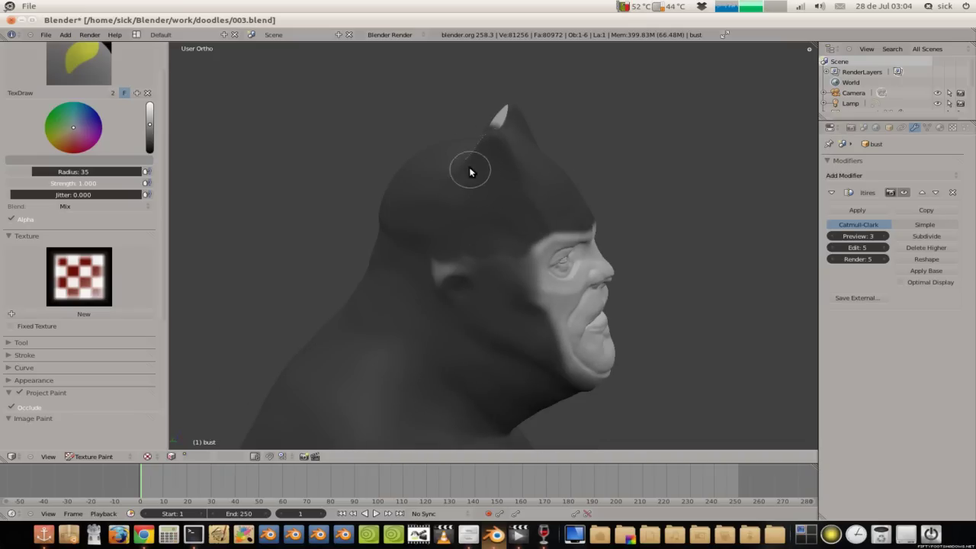
middle_click_drag(488, 175, 529, 201)
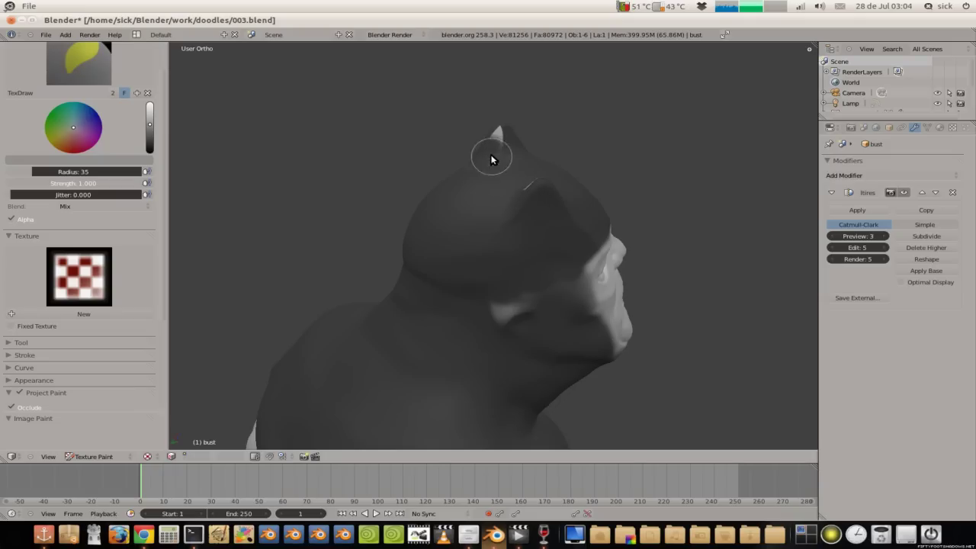
middle_click_drag(513, 157, 544, 300)
left_click_drag(546, 299, 548, 336)
middle_click_drag(497, 264, 468, 213)
middle_click_drag(545, 205, 490, 268)
mouse_move(564, 249)
middle_mouse_down()
mouse_move(616, 218)
mouse_move(546, 254)
mouse_move(638, 257)
mouse_move(582, 156)
mouse_move(645, 209)
mouse_move(537, 217)
mouse_move(614, 218)
mouse_move(584, 221)
middle_mouse_up()
Step: Paint a wide dark band along the brow and dab dark paint on the cheek beside the eye
scroll(588, 269, "up", 5)
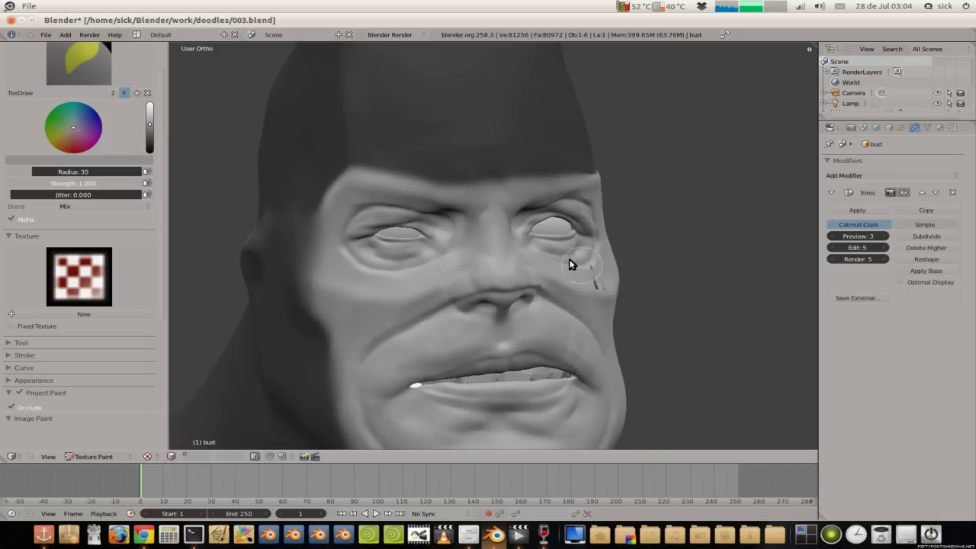
left_click_drag(409, 188, 356, 168)
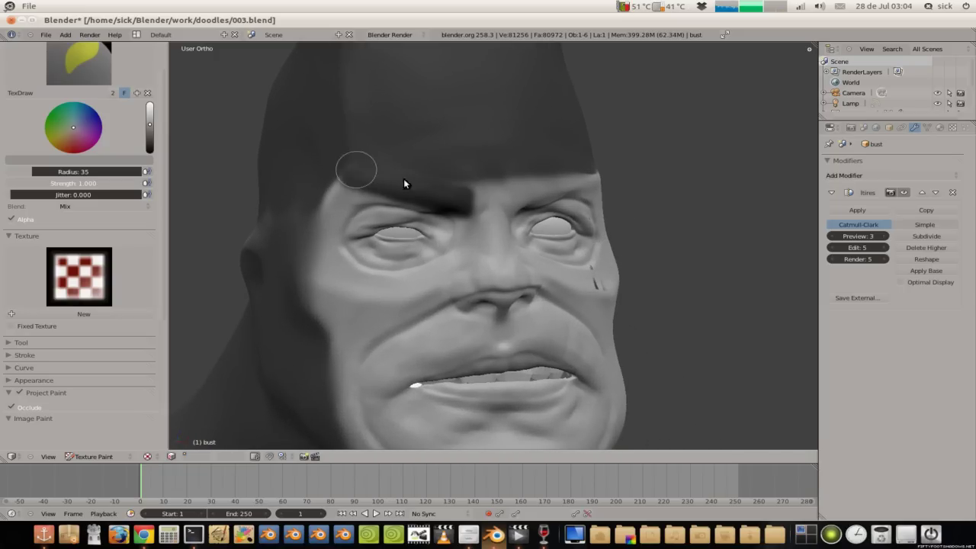
mouse_move(366, 191)
middle_mouse_down()
mouse_move(395, 163)
mouse_move(424, 175)
middle_mouse_up()
left_click_drag(424, 178, 360, 182)
mouse_move(360, 169)
middle_mouse_down()
mouse_move(523, 245)
mouse_move(452, 210)
mouse_move(385, 160)
middle_mouse_up()
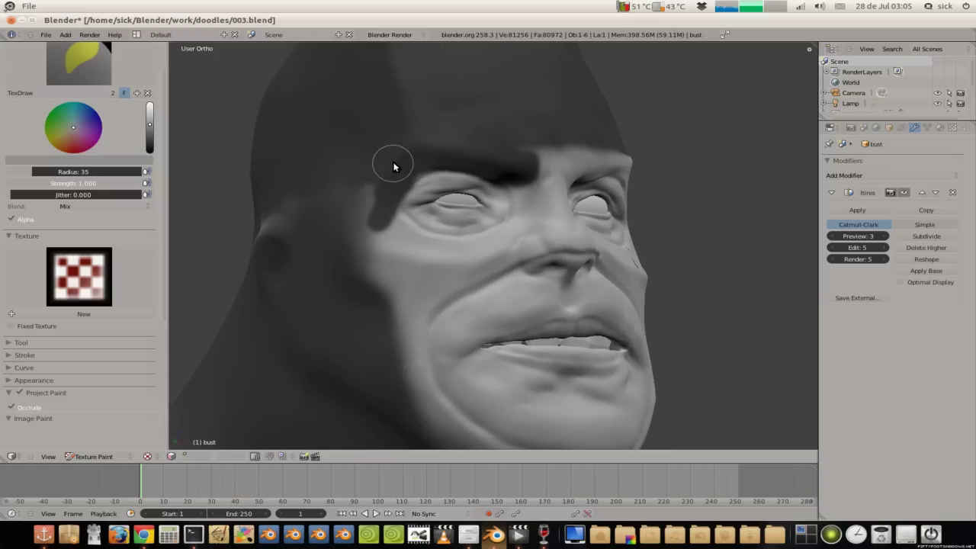
left_click_drag(392, 218, 386, 220)
Step: Shrink the brush to radius 18 and draw a dark line under the eye and up its outer corner
key("f")
left_click(448, 272)
left_click(458, 279)
mouse_move(445, 259)
middle_mouse_down()
mouse_move(395, 219)
mouse_move(387, 246)
middle_mouse_up()
mouse_move(348, 279)
left_mouse_down()
mouse_move(405, 308)
mouse_move(466, 301)
left_mouse_up()
mouse_move(506, 262)
left_mouse_down()
mouse_move(463, 301)
mouse_move(512, 255)
left_mouse_up()
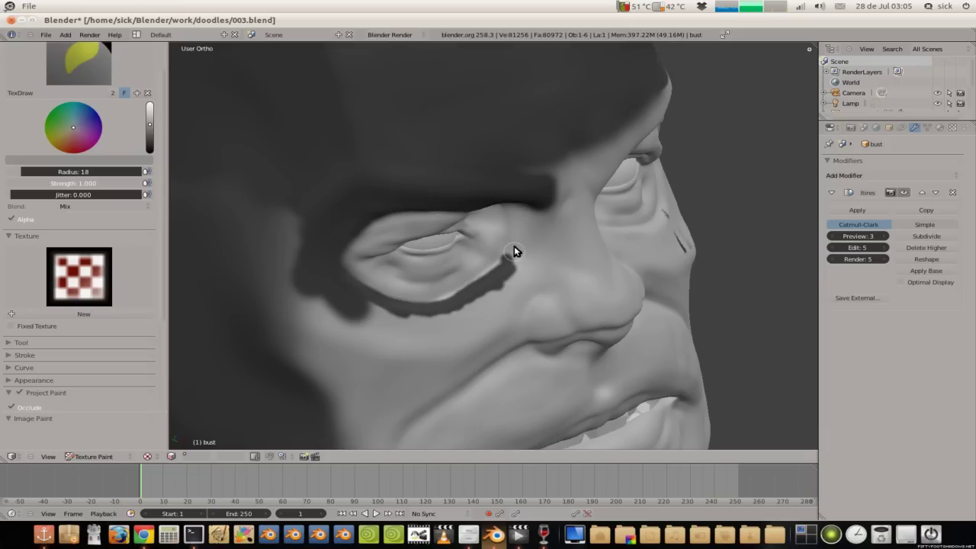
mouse_move(509, 230)
middle_mouse_down()
mouse_move(516, 166)
mouse_move(556, 224)
mouse_move(531, 159)
middle_mouse_up()
left_click_drag(562, 113, 572, 177)
Step: Check paint coverage with Shadeless shading on and off, then refine the under-eye line's top edge
mouse_move(569, 181)
middle_mouse_down()
mouse_move(497, 222)
mouse_move(499, 259)
middle_mouse_up()
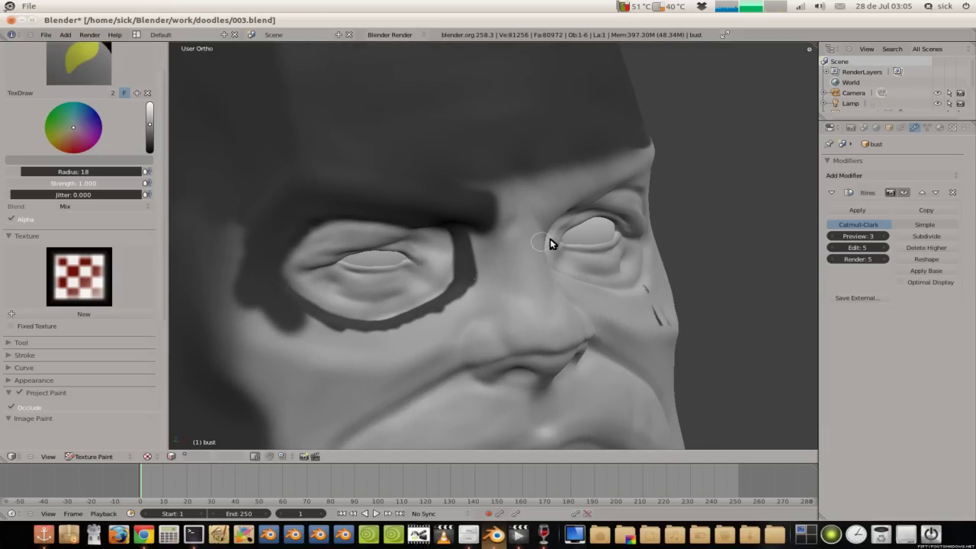
left_click(941, 128)
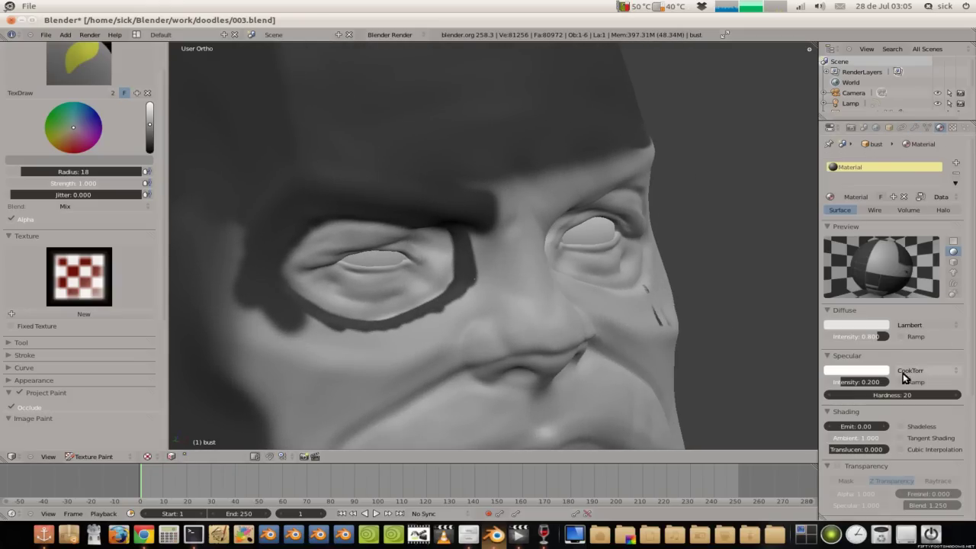
left_click(898, 429)
middle_click_drag(559, 213, 303, 105)
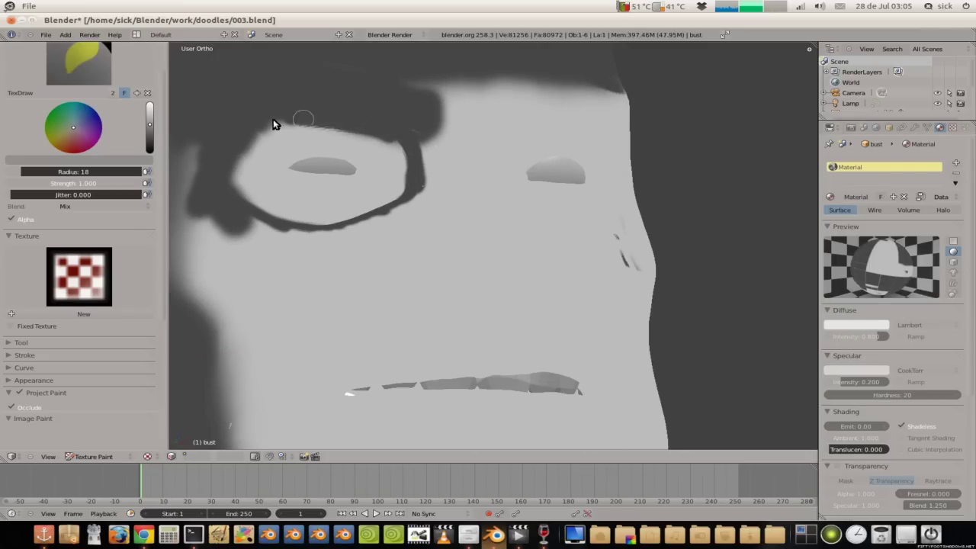
middle_click_drag(262, 130, 329, 329)
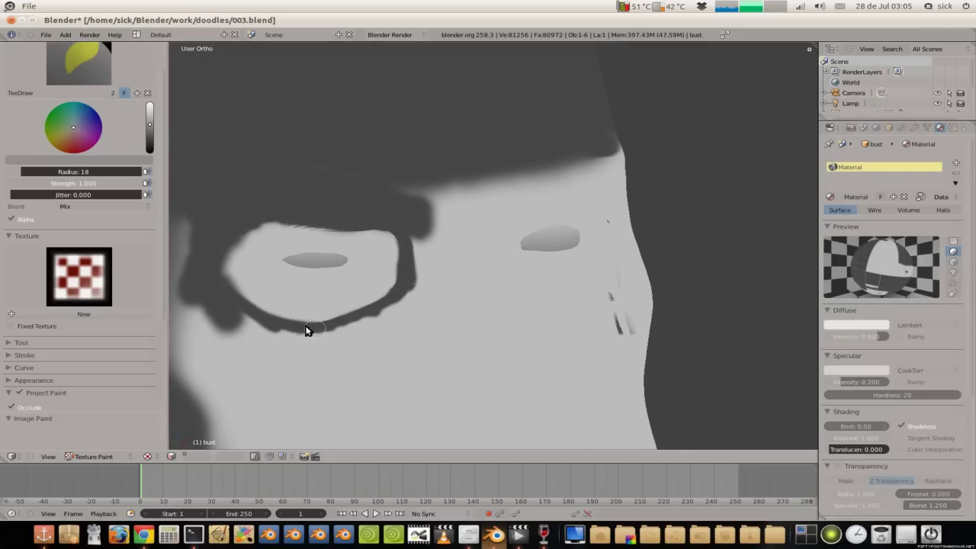
left_click(901, 426)
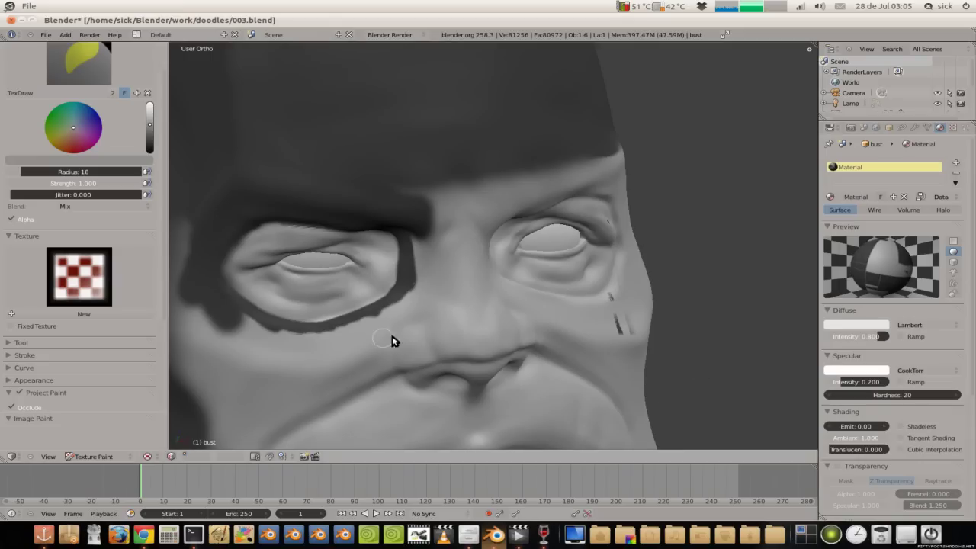
middle_click_drag(372, 337, 483, 394)
mouse_move(482, 388)
left_mouse_down()
mouse_move(414, 394)
mouse_move(476, 370)
mouse_move(506, 337)
left_mouse_up()
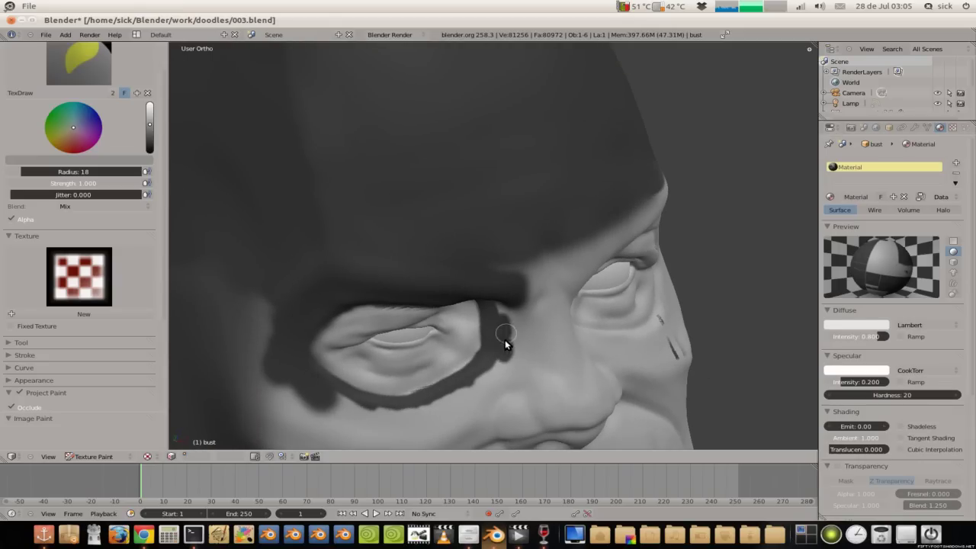
Step: Ring the other eye with dark lines along both eyelids and the inner corner, and darken the brow
middle_click_drag(511, 323, 344, 342)
middle_click_drag(290, 328, 194, 261)
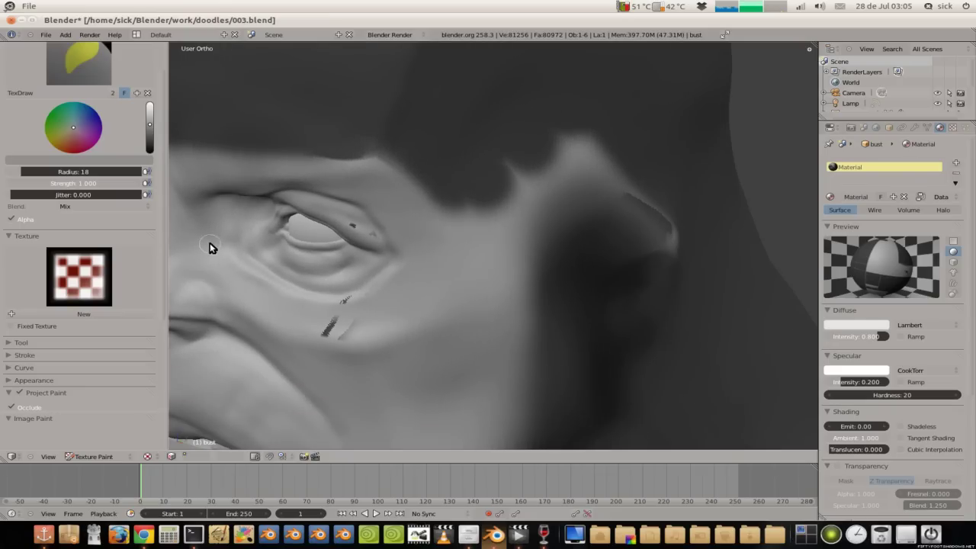
mouse_move(214, 252)
left_mouse_down()
mouse_move(318, 306)
mouse_move(341, 305)
mouse_move(230, 256)
left_mouse_up()
mouse_move(282, 289)
left_mouse_down()
mouse_move(322, 303)
mouse_move(397, 269)
left_mouse_up()
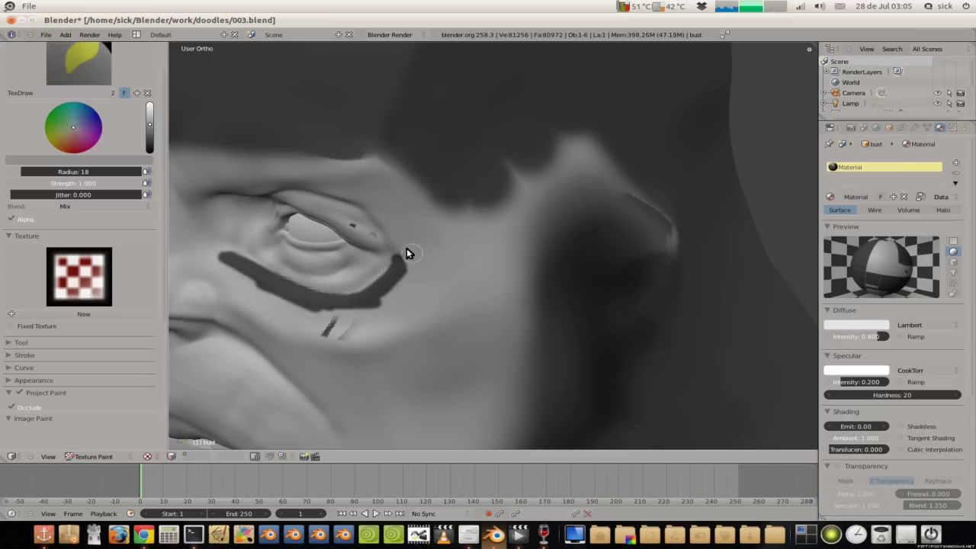
mouse_move(379, 206)
left_mouse_down()
mouse_move(385, 220)
mouse_move(372, 207)
left_mouse_up()
left_click_drag(314, 192, 341, 199)
mouse_move(337, 159)
middle_mouse_down()
mouse_move(327, 123)
mouse_move(282, 180)
mouse_move(333, 136)
middle_mouse_up()
mouse_move(333, 136)
left_mouse_down()
mouse_move(283, 137)
mouse_move(333, 135)
mouse_move(273, 157)
mouse_move(249, 178)
left_mouse_up()
middle_click_drag(244, 187, 203, 239)
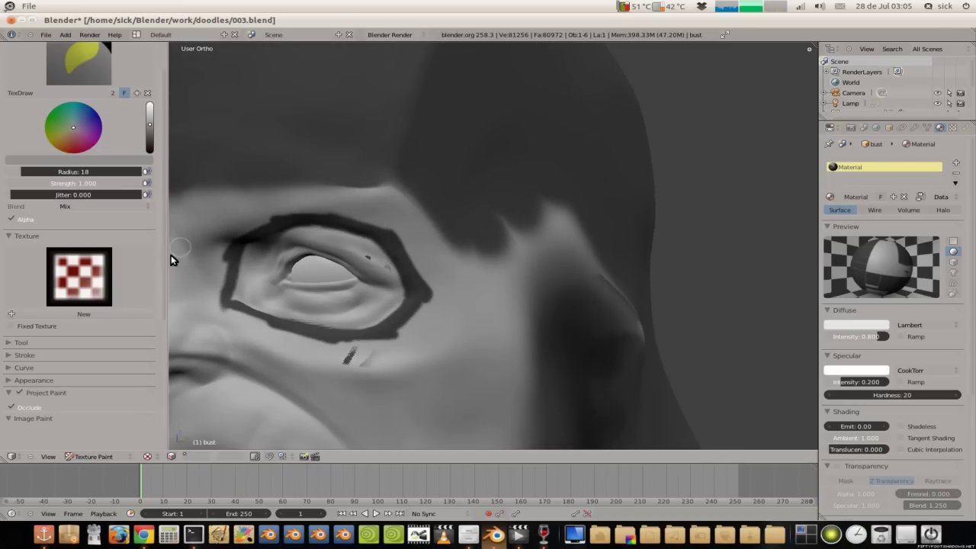
middle_click_drag(268, 246, 265, 260)
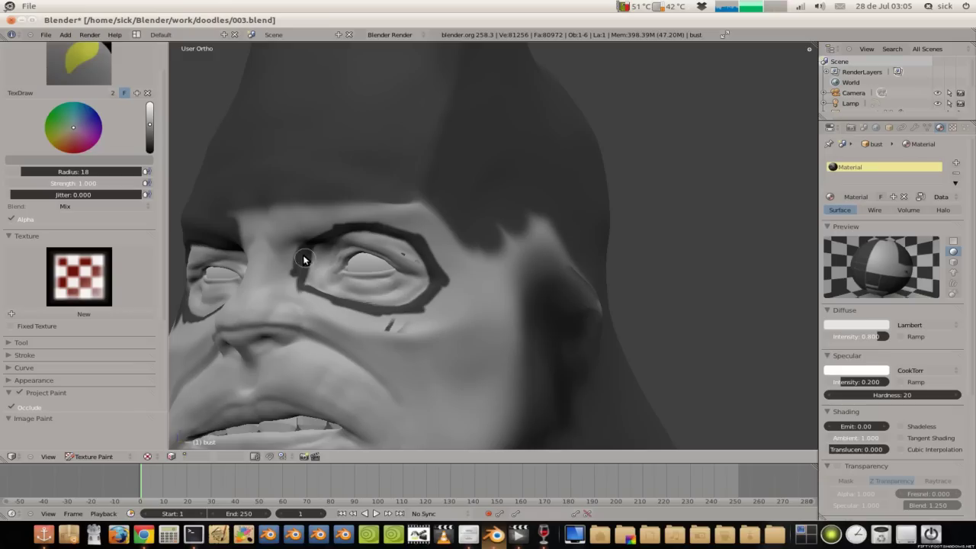
left_click_drag(304, 261, 288, 293)
left_click_drag(385, 208, 381, 203)
Step: Enlarge the brush, close the brow gap, and paint the nose bridge and below the left eye dark
key("f")
left_click_drag(436, 228, 364, 204)
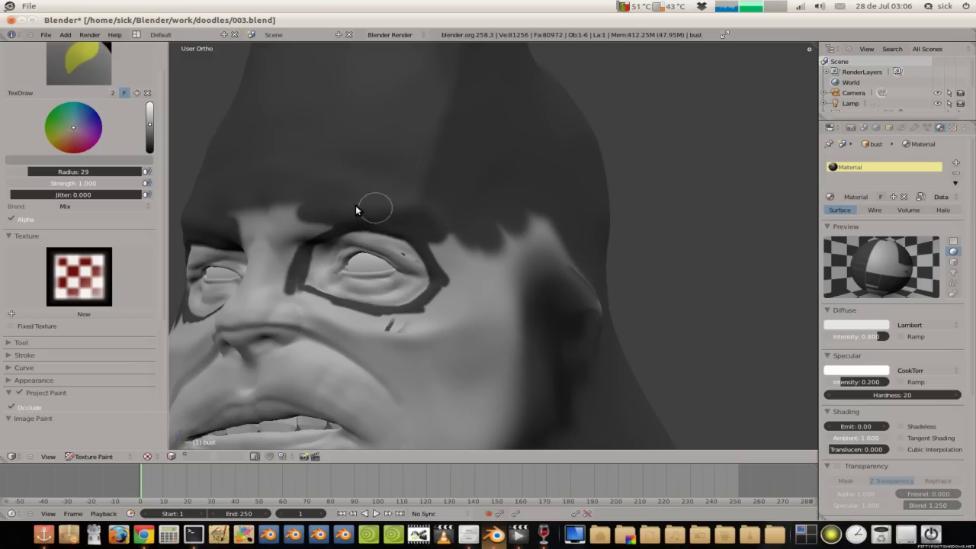
middle_click_drag(365, 204, 395, 216)
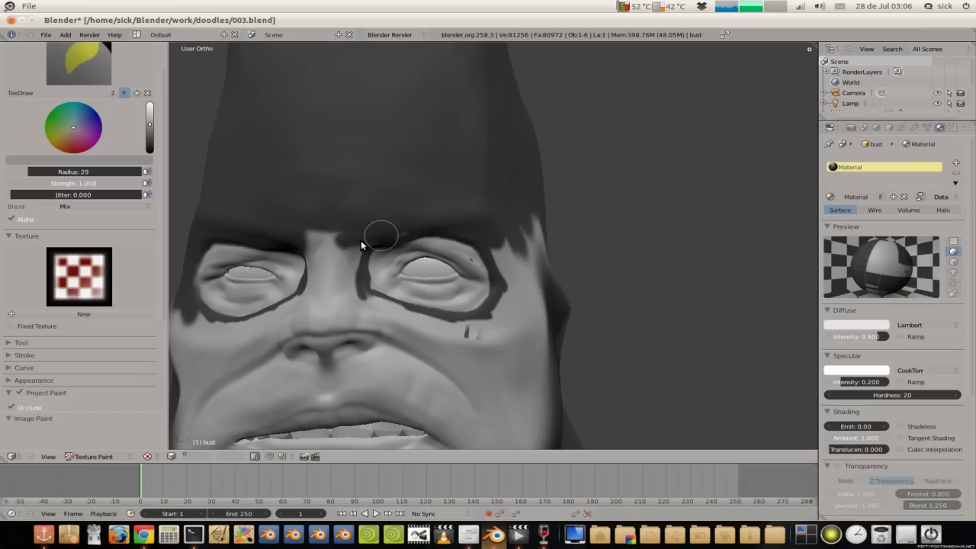
mouse_move(401, 225)
left_mouse_down()
mouse_move(333, 241)
mouse_move(295, 236)
mouse_move(329, 218)
left_mouse_up()
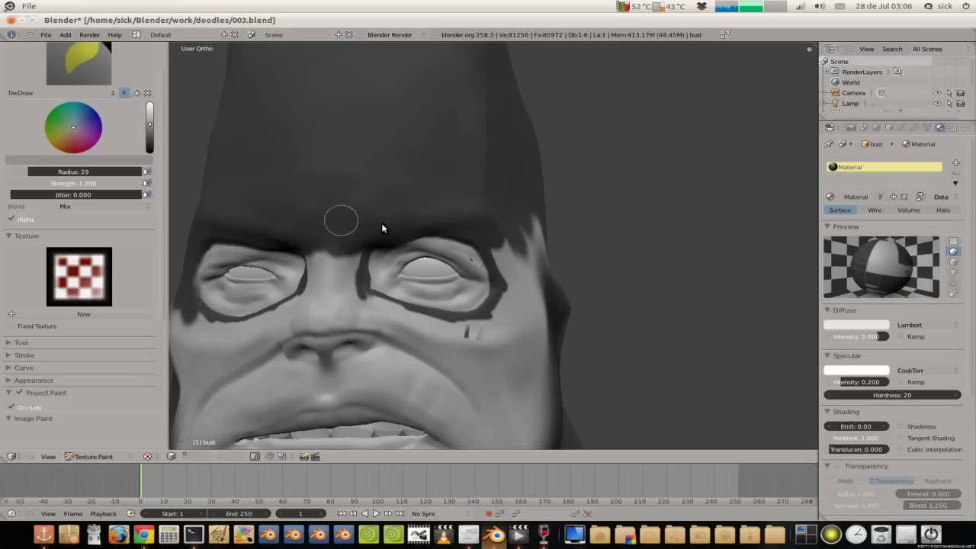
mouse_move(338, 267)
left_mouse_down()
mouse_move(344, 277)
mouse_move(338, 246)
left_mouse_up()
middle_click_drag(337, 246, 434, 266)
mouse_move(434, 262)
left_mouse_down()
mouse_move(492, 263)
mouse_move(492, 279)
mouse_move(461, 306)
left_mouse_up()
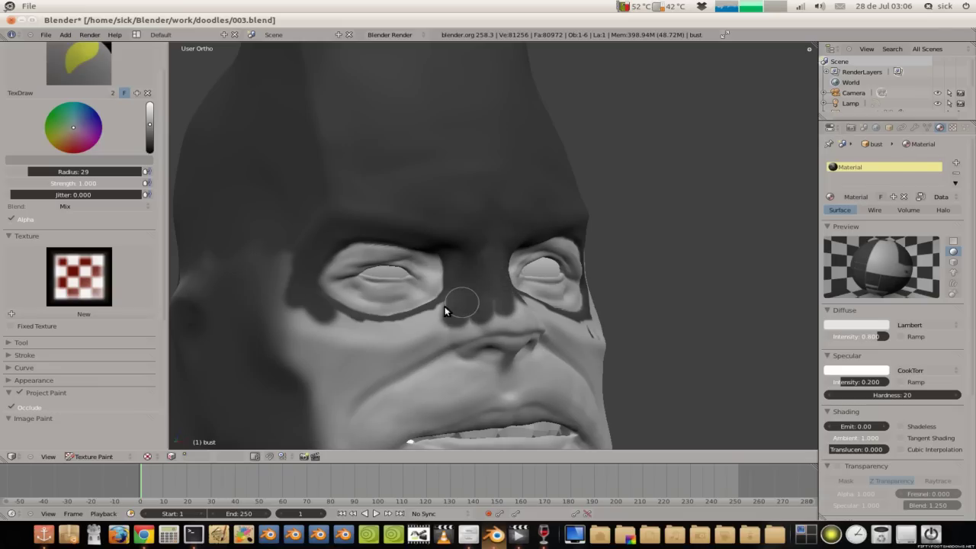
mouse_move(298, 254)
left_mouse_down()
mouse_move(289, 302)
mouse_move(342, 323)
mouse_move(298, 311)
mouse_move(370, 338)
mouse_move(447, 321)
mouse_move(438, 316)
left_mouse_up()
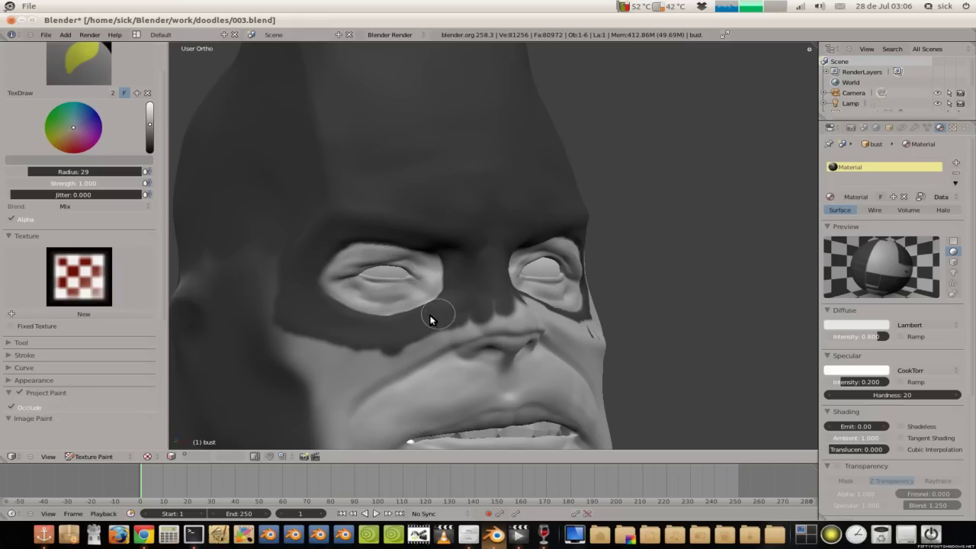
Step: Paint the mask band under the right eye toward the nose bridge and broaden it across the cheek
mouse_move(509, 305)
middle_mouse_down()
mouse_move(359, 301)
mouse_move(365, 328)
middle_mouse_up()
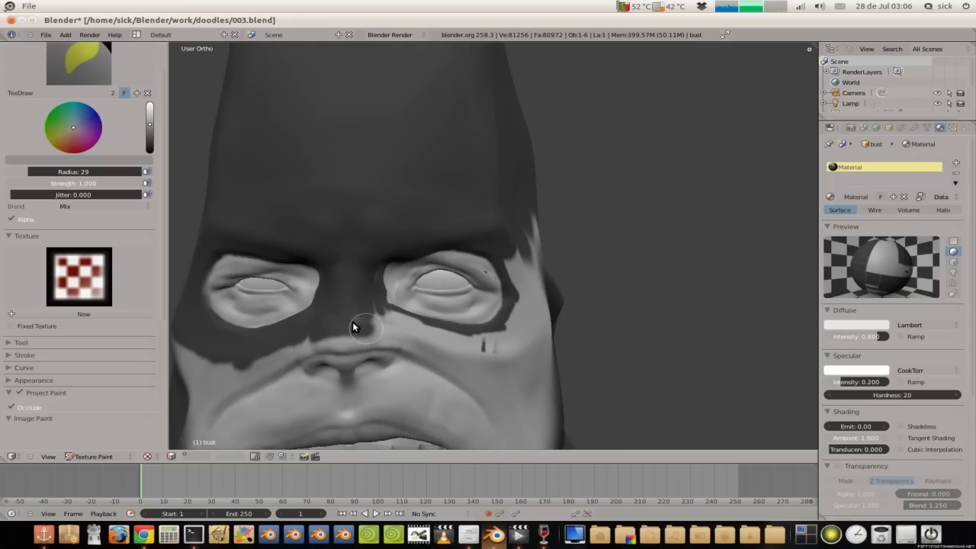
mouse_move(355, 282)
middle_mouse_down()
mouse_move(277, 270)
mouse_move(268, 257)
middle_mouse_up()
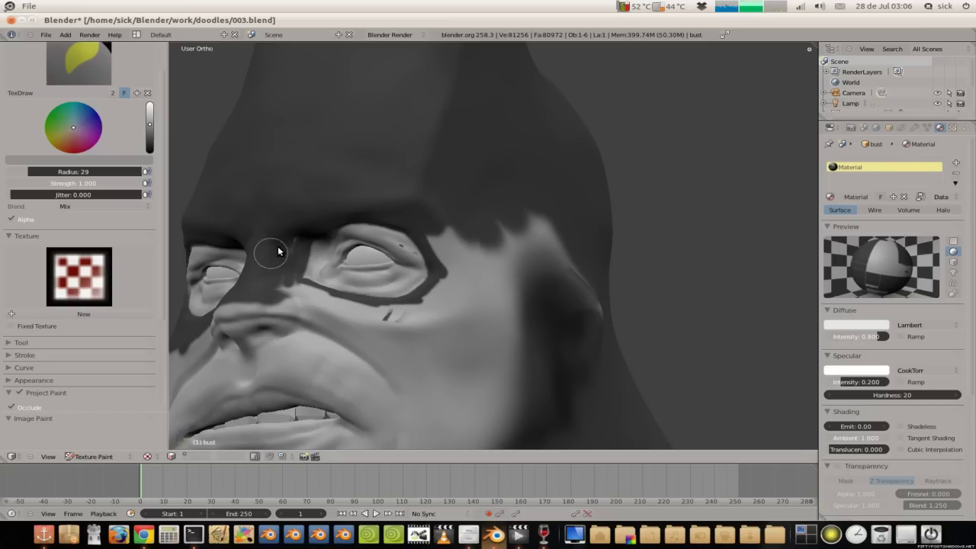
mouse_move(295, 299)
left_mouse_down()
mouse_move(412, 316)
mouse_move(434, 298)
left_mouse_up()
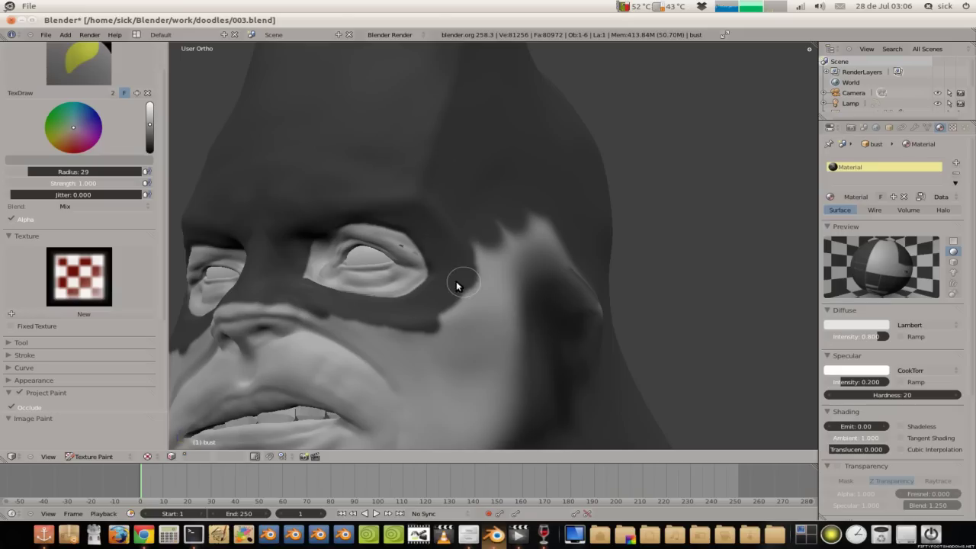
mouse_move(284, 309)
left_mouse_down()
mouse_move(307, 309)
mouse_move(236, 305)
mouse_move(250, 309)
left_mouse_up()
mouse_move(322, 318)
left_mouse_down()
mouse_move(309, 316)
mouse_move(335, 320)
left_mouse_up()
mouse_move(335, 320)
middle_mouse_down()
mouse_move(407, 300)
mouse_move(344, 291)
middle_mouse_up()
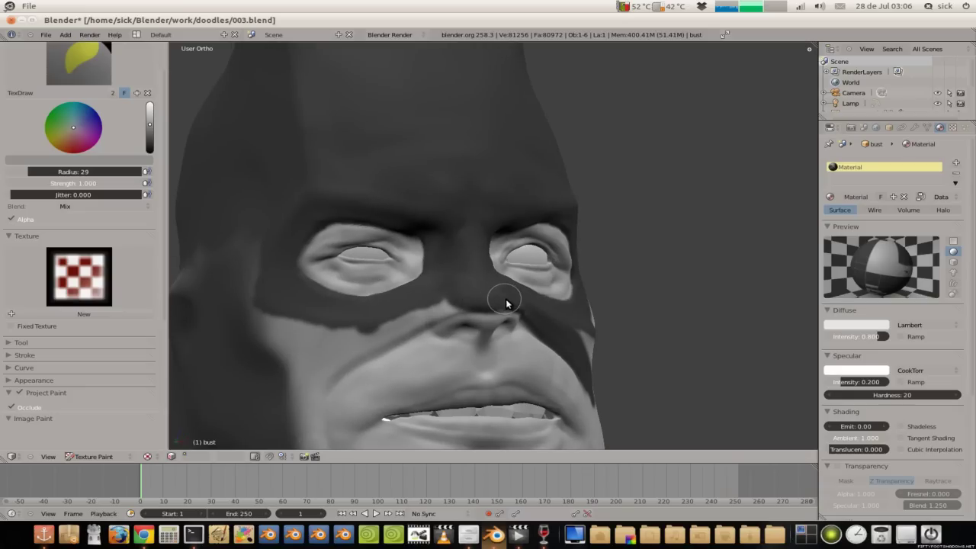
mouse_move(459, 303)
left_mouse_down()
mouse_move(410, 322)
mouse_move(409, 308)
mouse_move(394, 331)
mouse_move(320, 367)
mouse_move(386, 337)
mouse_move(343, 353)
mouse_move(305, 397)
mouse_move(364, 327)
left_mouse_up()
mouse_move(364, 327)
middle_mouse_down()
mouse_move(374, 234)
mouse_move(344, 260)
middle_mouse_up()
mouse_move(344, 259)
left_mouse_down()
mouse_move(365, 252)
mouse_move(362, 263)
left_mouse_up()
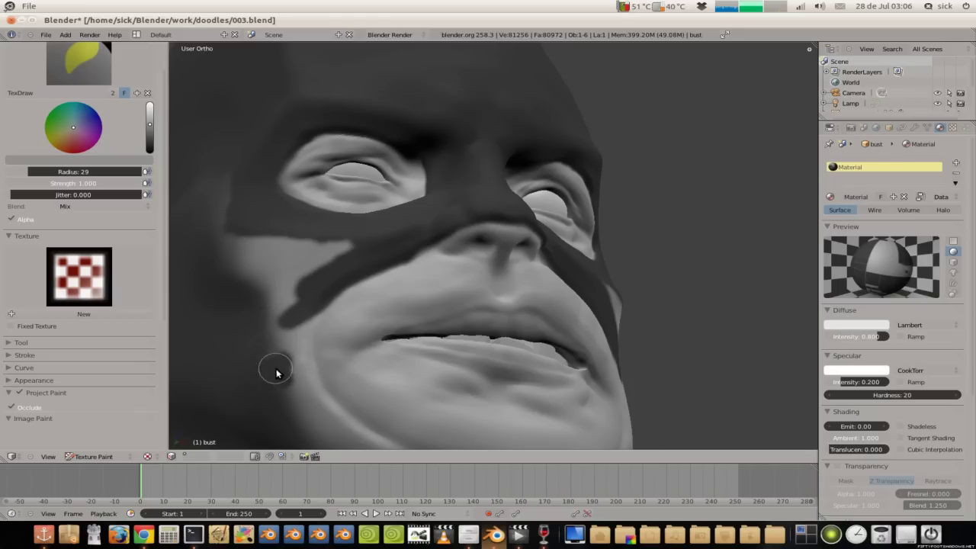
Step: Paint dark over the light cheek patch, the ear outline and the highlight beside the ear
middle_click_drag(260, 320, 311, 331)
mouse_move(449, 298)
middle_mouse_down()
mouse_move(429, 256)
mouse_move(401, 231)
middle_mouse_up()
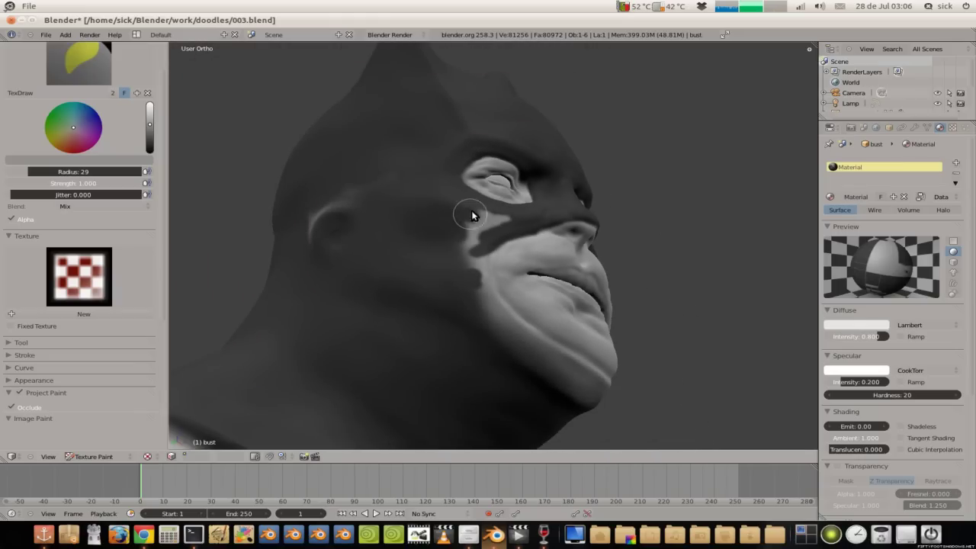
mouse_move(478, 217)
left_mouse_down()
mouse_move(457, 254)
mouse_move(476, 283)
left_mouse_up()
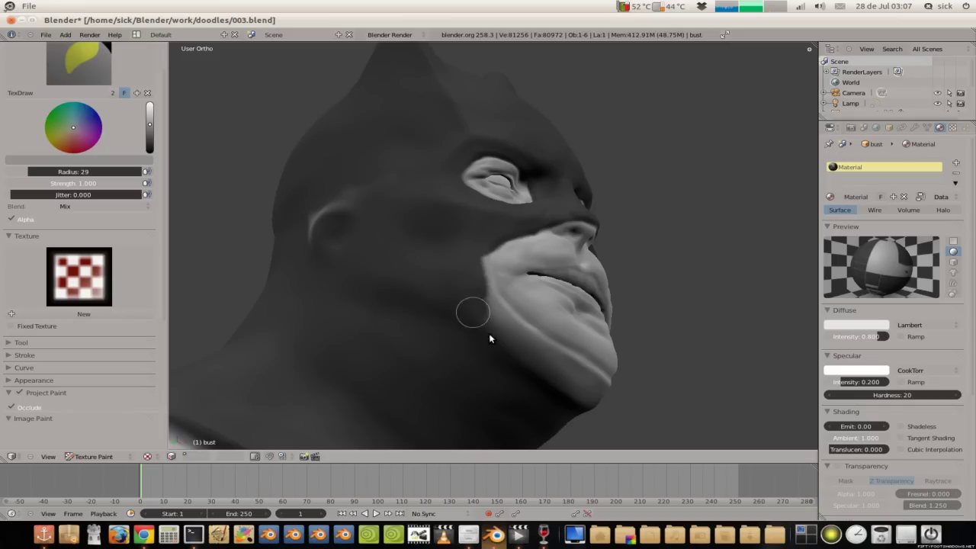
mouse_move(342, 193)
left_mouse_down()
mouse_move(349, 207)
mouse_move(322, 215)
left_mouse_up()
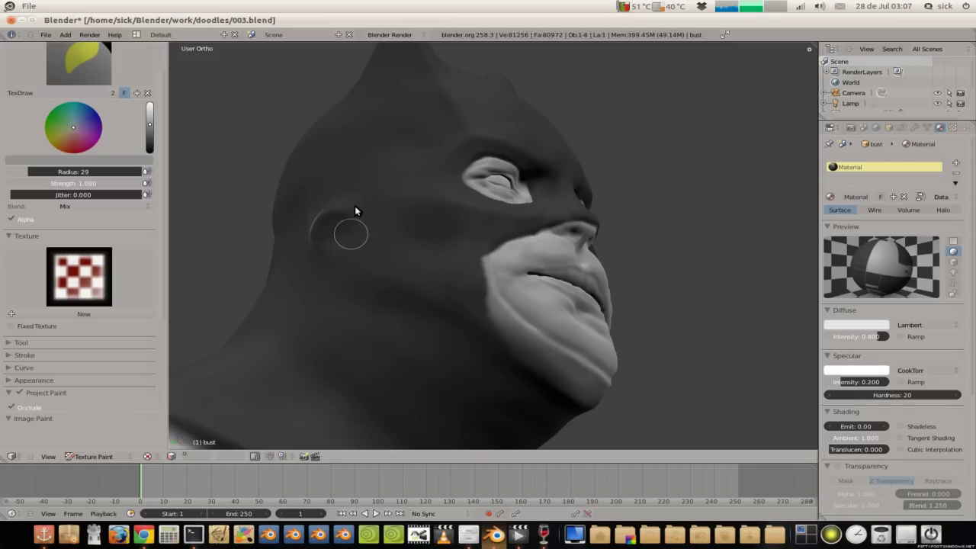
mouse_move(385, 264)
middle_mouse_down()
mouse_move(470, 266)
mouse_move(507, 289)
mouse_move(490, 291)
middle_mouse_up()
left_click_drag(492, 320, 498, 342)
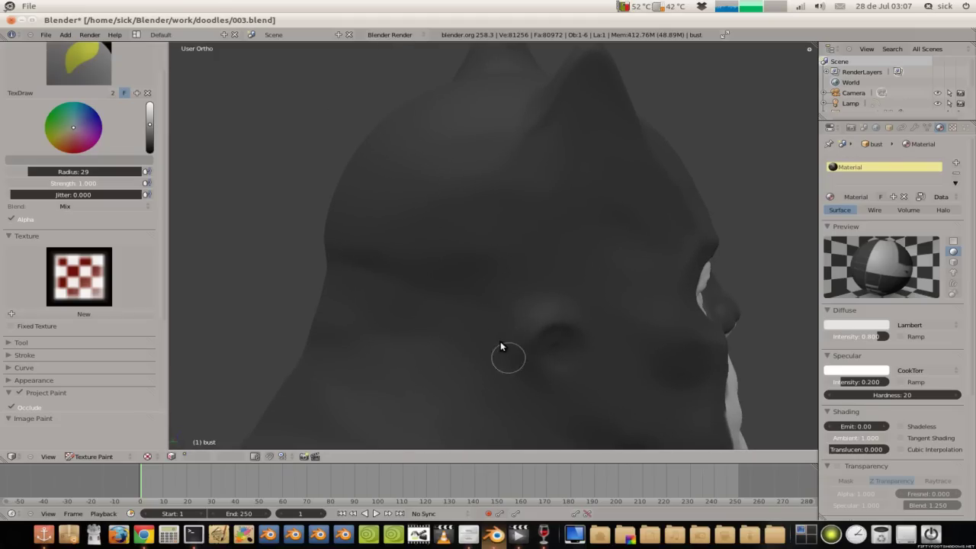
Step: From a side view, darken the remaining light patch near the ear and the skin beside the eye
middle_click_drag(525, 368, 557, 290)
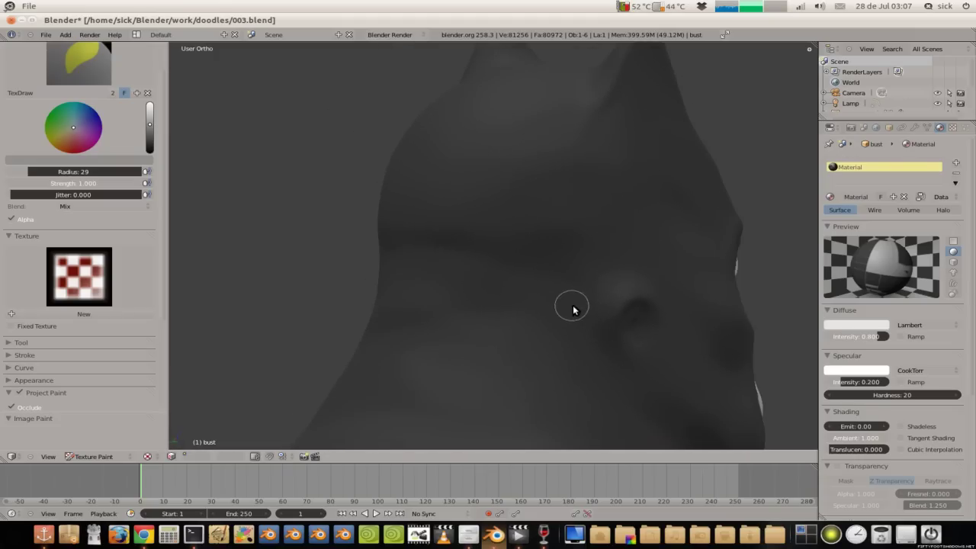
middle_click_drag(586, 327, 652, 308)
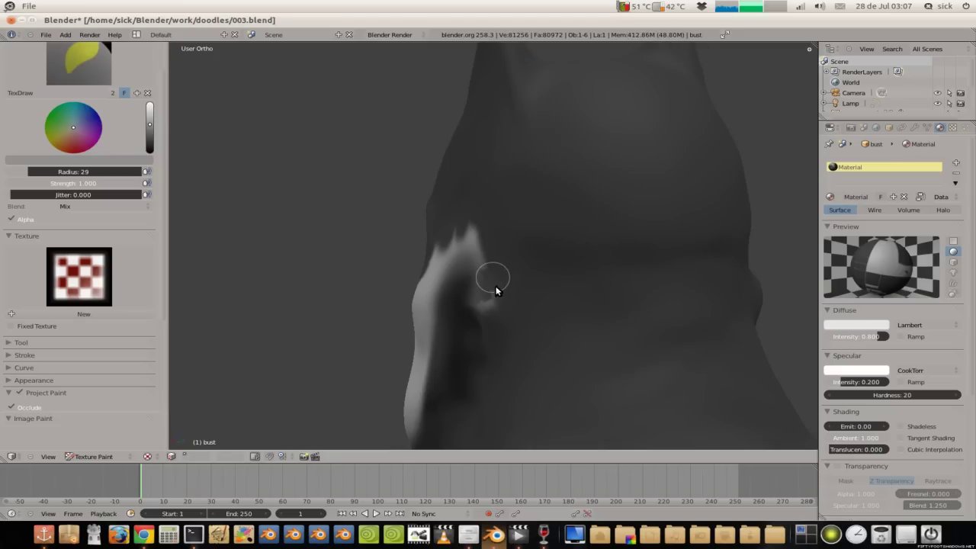
mouse_move(528, 276)
middle_mouse_down()
mouse_move(558, 282)
mouse_move(529, 294)
middle_mouse_up()
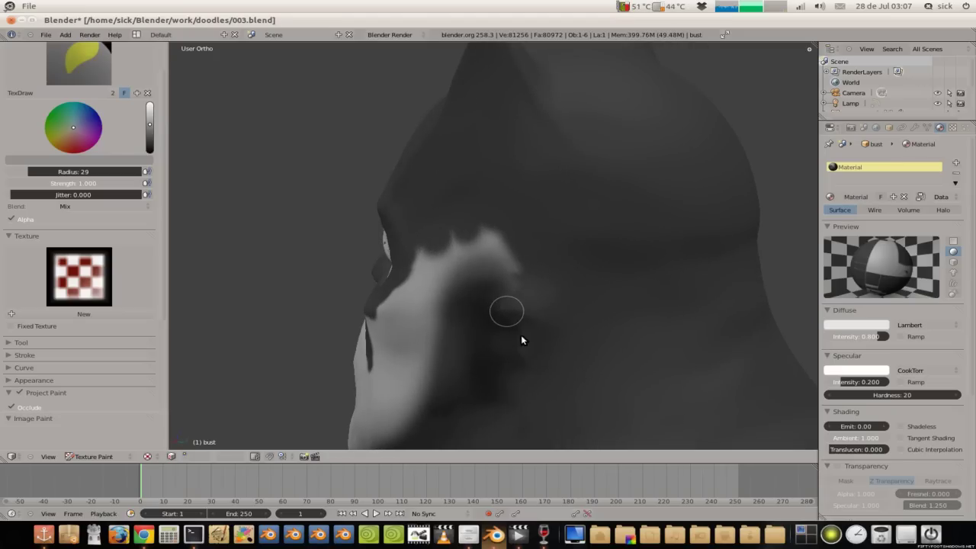
middle_click_drag(536, 303, 519, 323)
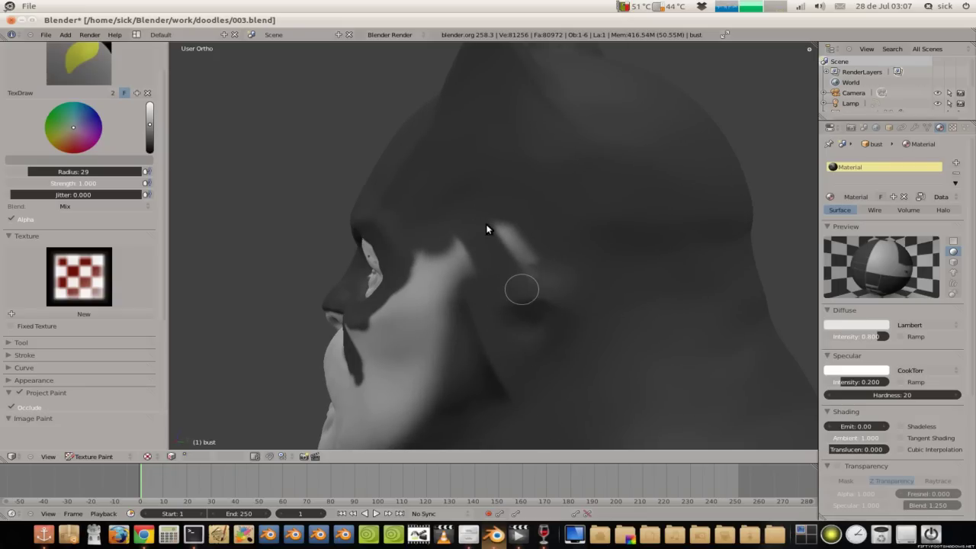
left_click_drag(491, 239, 558, 303)
middle_click_drag(513, 267, 475, 235)
left_click_drag(452, 243, 470, 243)
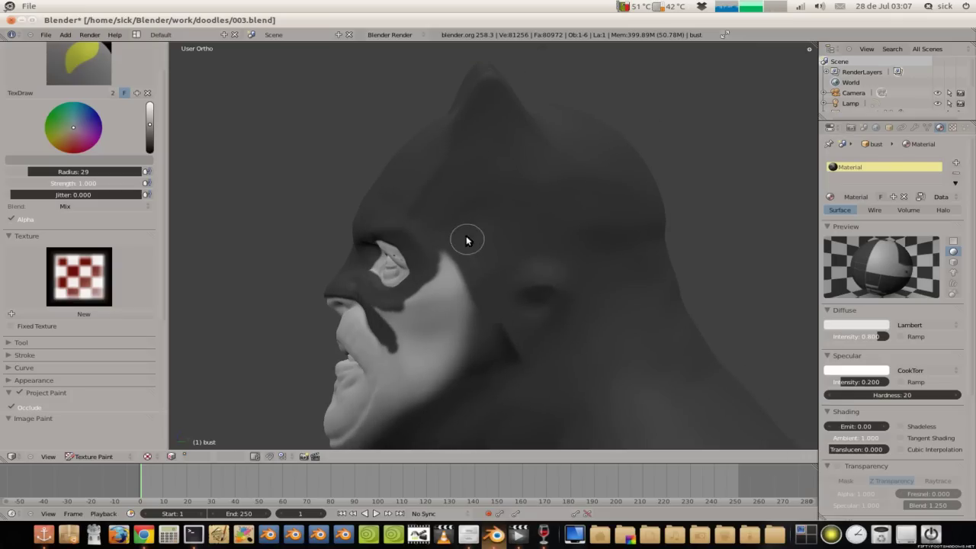
Step: Paint the lit cheek below the mask dark and extend the dark edge along the cheek
mouse_move(484, 302)
middle_mouse_down()
mouse_move(495, 254)
mouse_move(533, 269)
middle_mouse_up()
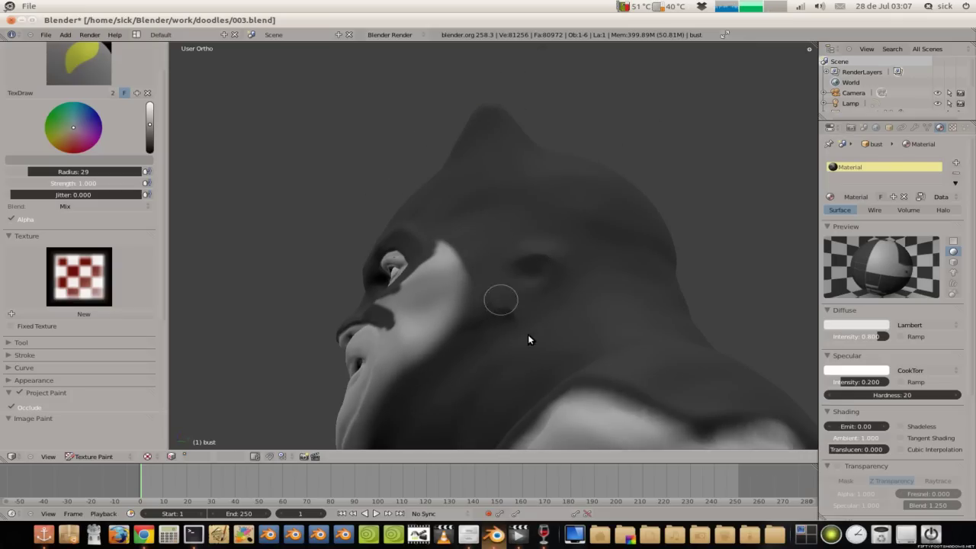
middle_click_drag(445, 247, 472, 267)
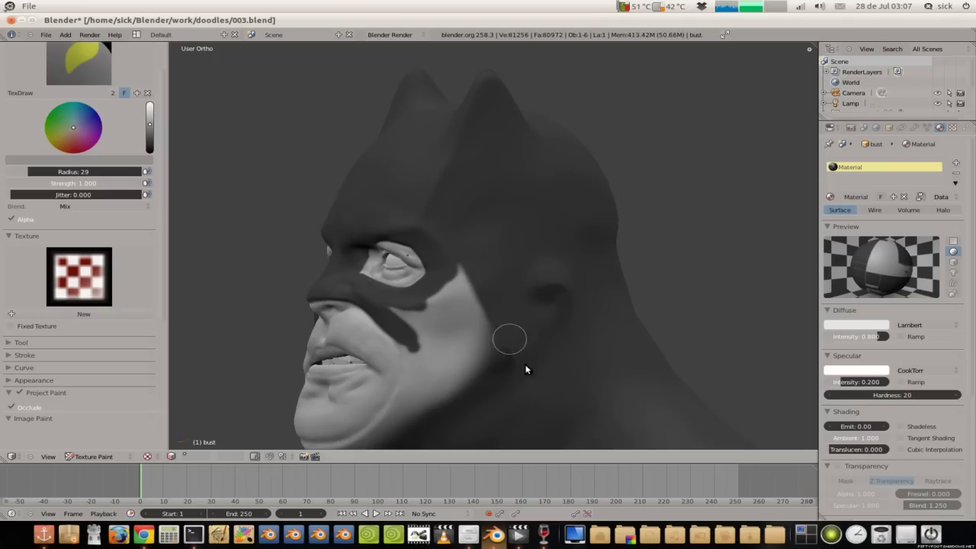
middle_click_drag(508, 305, 463, 244)
mouse_move(464, 262)
left_mouse_down()
mouse_move(450, 233)
mouse_move(463, 270)
mouse_move(451, 303)
mouse_move(450, 244)
left_mouse_up()
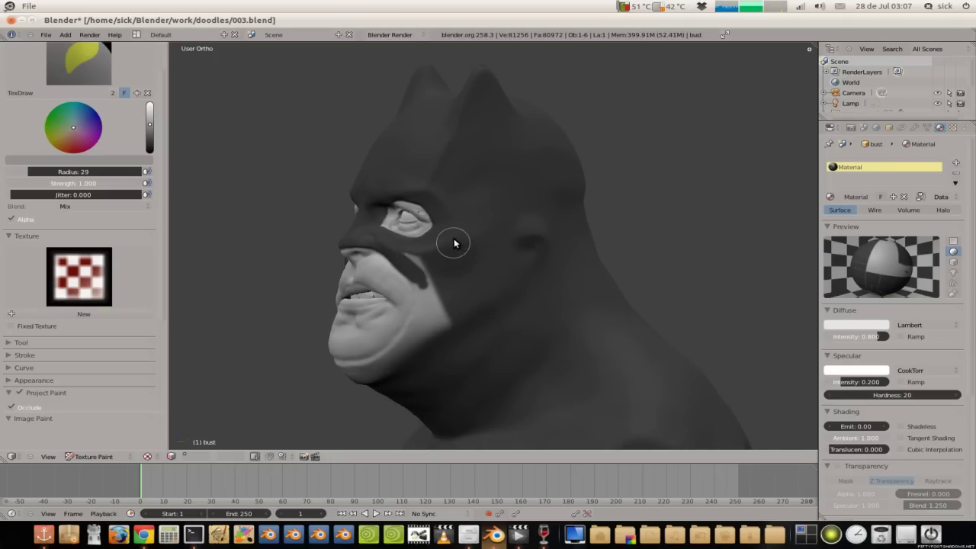
left_click_drag(424, 274, 439, 285)
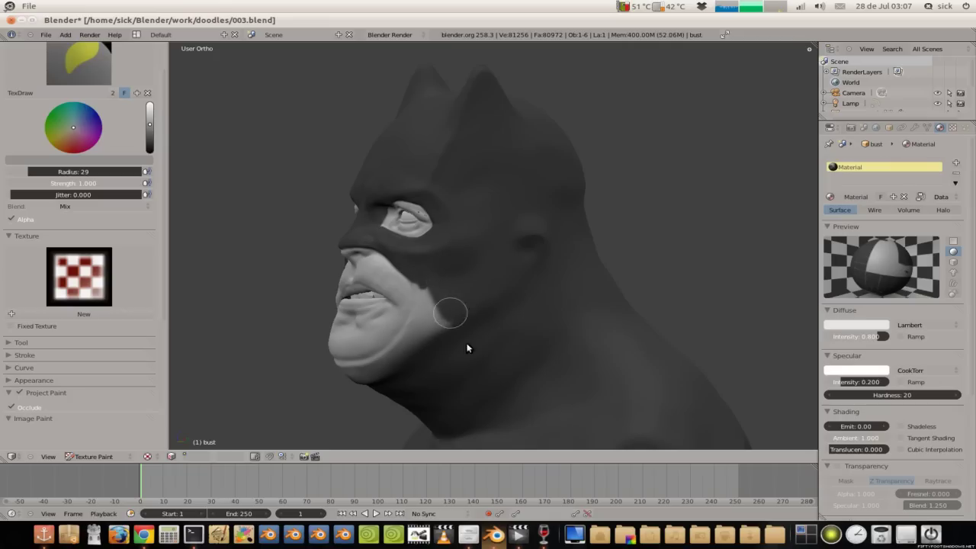
mouse_move(470, 363)
middle_mouse_down()
mouse_move(464, 257)
mouse_move(527, 327)
mouse_move(511, 323)
mouse_move(536, 367)
mouse_move(432, 338)
mouse_move(458, 268)
middle_mouse_up()
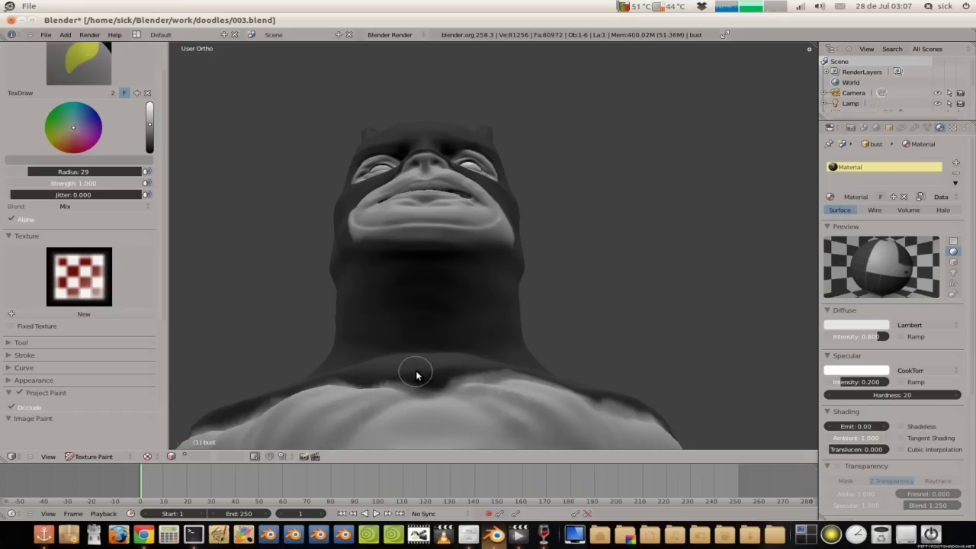
Step: Zoom in and darken the cheek edge of the mask, the jaw and the area below the lower lip
mouse_move(399, 342)
middle_mouse_down()
mouse_move(479, 331)
mouse_move(454, 290)
middle_mouse_up()
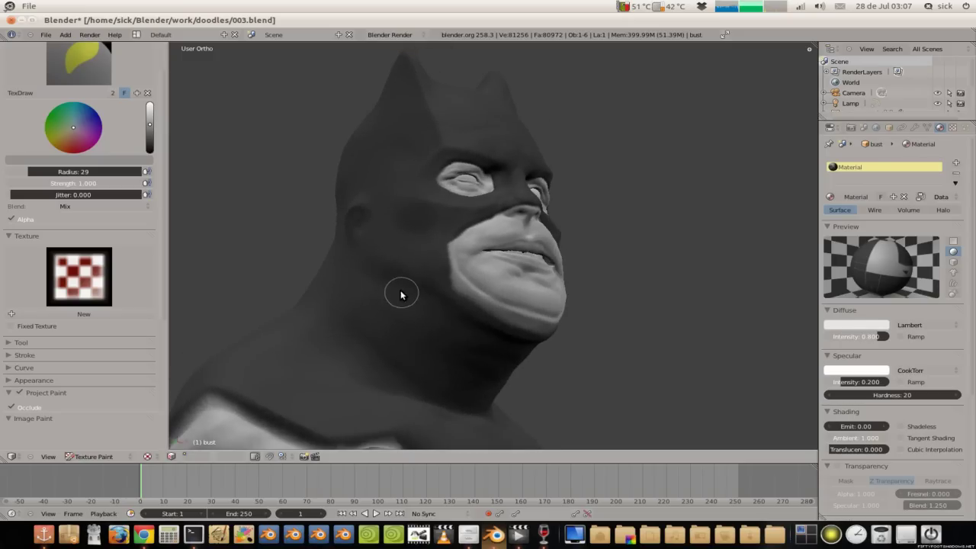
scroll(429, 325, "up", 4)
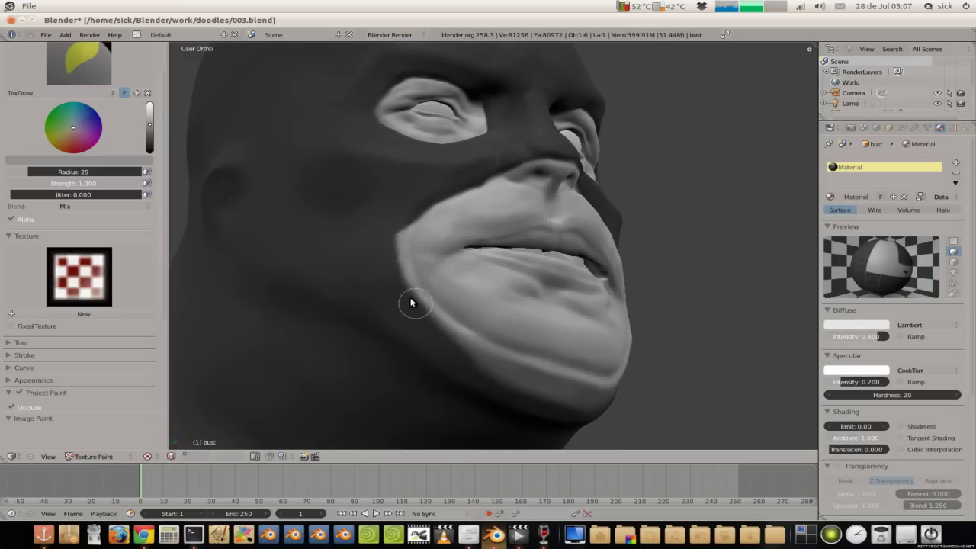
mouse_move(394, 230)
left_mouse_down()
mouse_move(424, 309)
mouse_move(469, 359)
left_mouse_up()
middle_click_drag(469, 359, 398, 307)
mouse_move(330, 300)
middle_mouse_down()
mouse_move(224, 285)
mouse_move(252, 310)
mouse_move(410, 285)
middle_mouse_up()
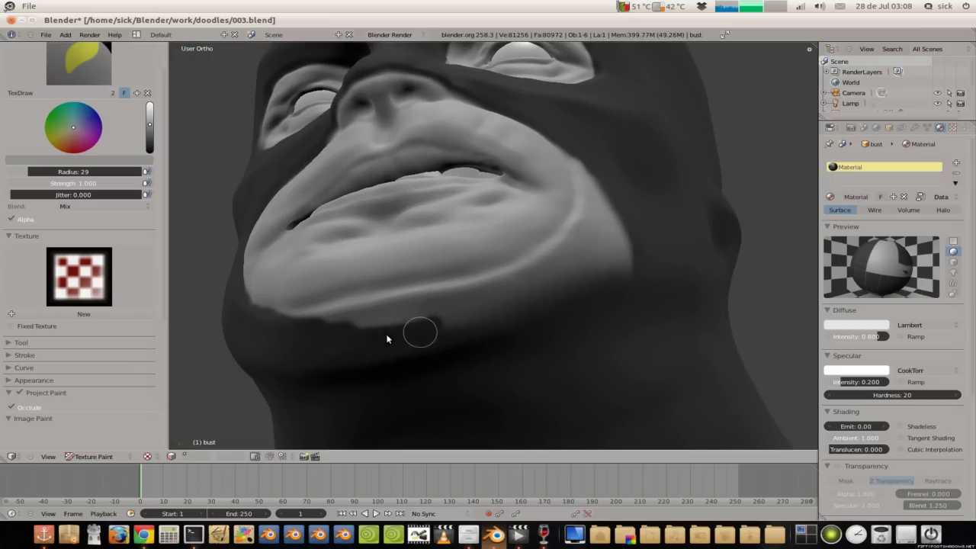
middle_click_drag(438, 327, 488, 301)
mouse_move(348, 320)
left_mouse_down()
mouse_move(481, 292)
mouse_move(331, 318)
mouse_move(473, 312)
mouse_move(620, 255)
left_mouse_up()
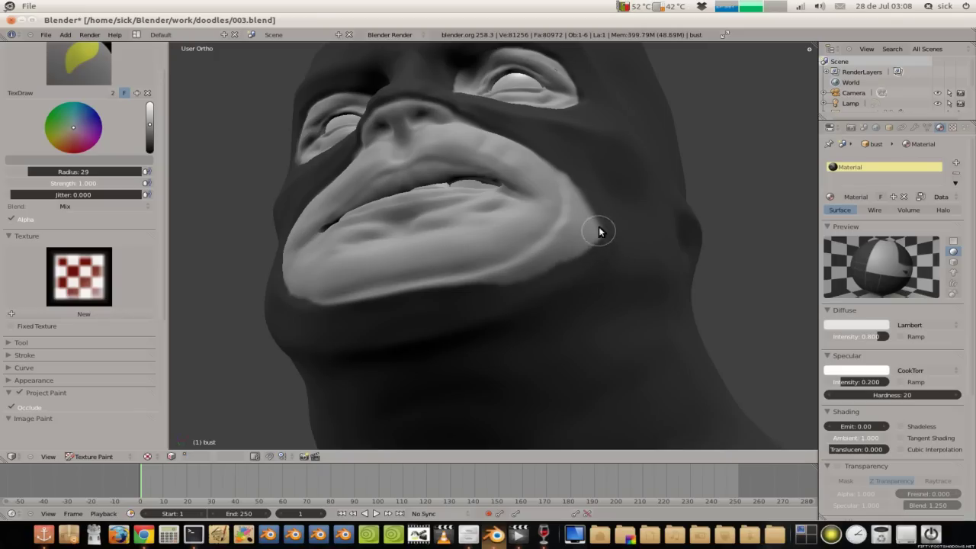
Step: Trim the light cheek boundary inward and curve the lower cheek edge near the jaw
mouse_move(570, 255)
middle_mouse_down()
mouse_move(371, 320)
mouse_move(438, 292)
middle_mouse_up()
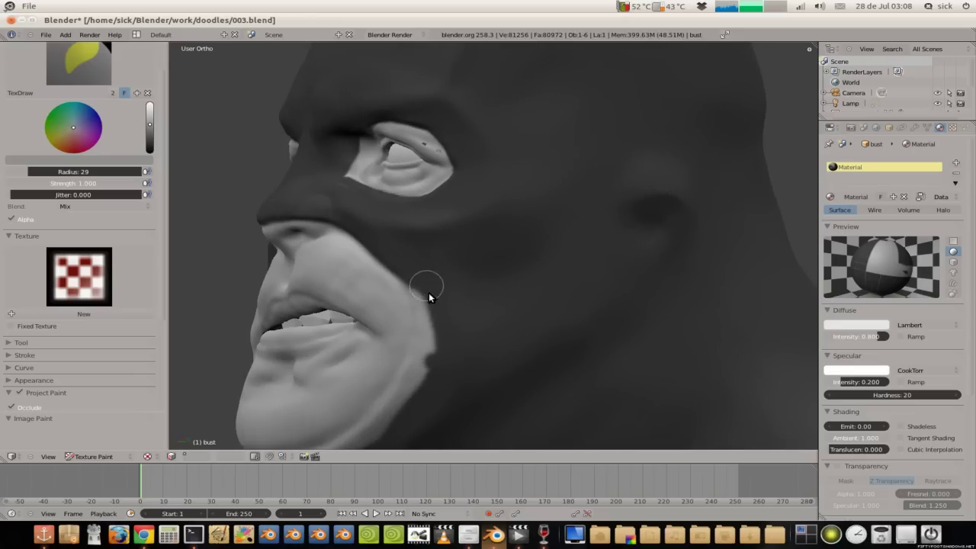
left_click_drag(422, 294, 415, 290)
middle_click_drag(448, 312, 510, 334)
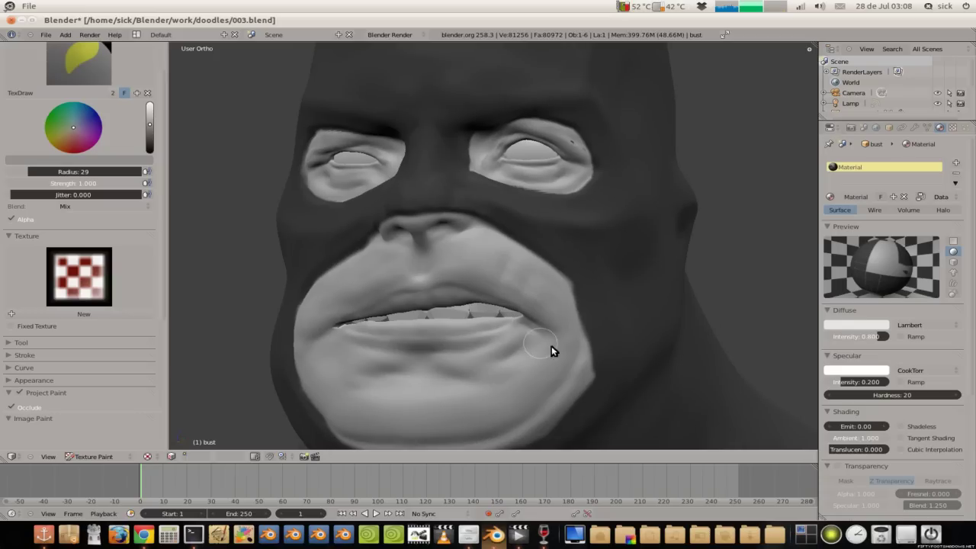
left_click_drag(595, 338, 581, 355)
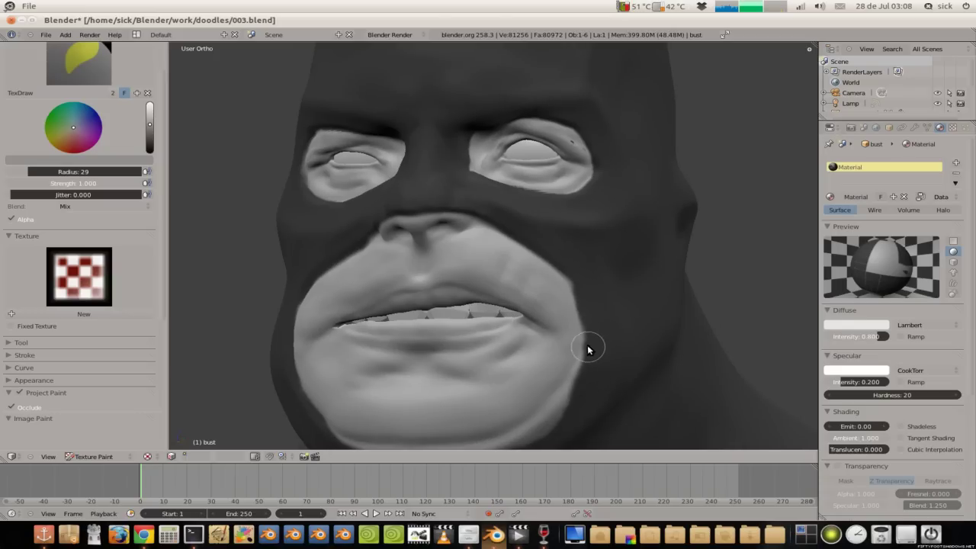
middle_click_drag(602, 353, 592, 318)
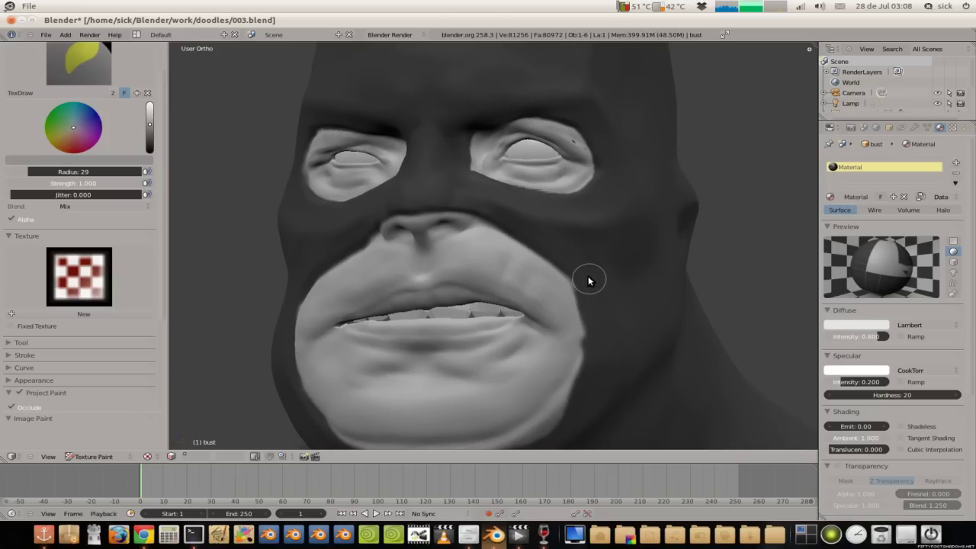
mouse_move(584, 320)
middle_mouse_down()
mouse_move(557, 297)
mouse_move(538, 233)
mouse_move(539, 289)
middle_mouse_up()
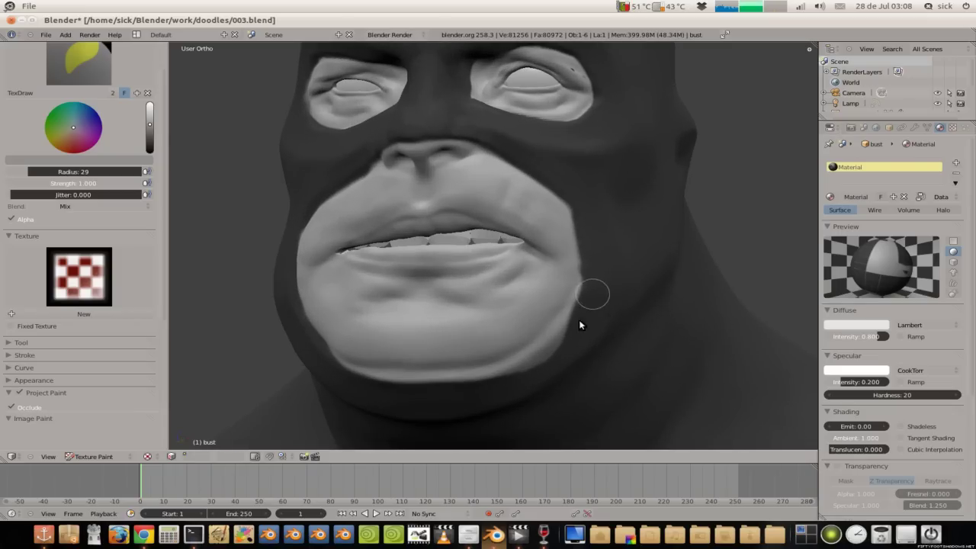
left_click_drag(590, 290, 562, 350)
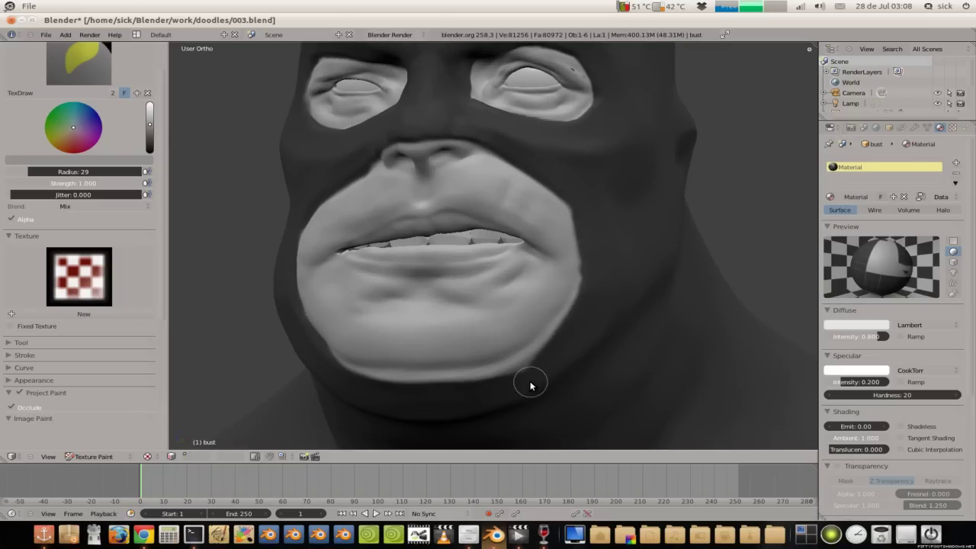
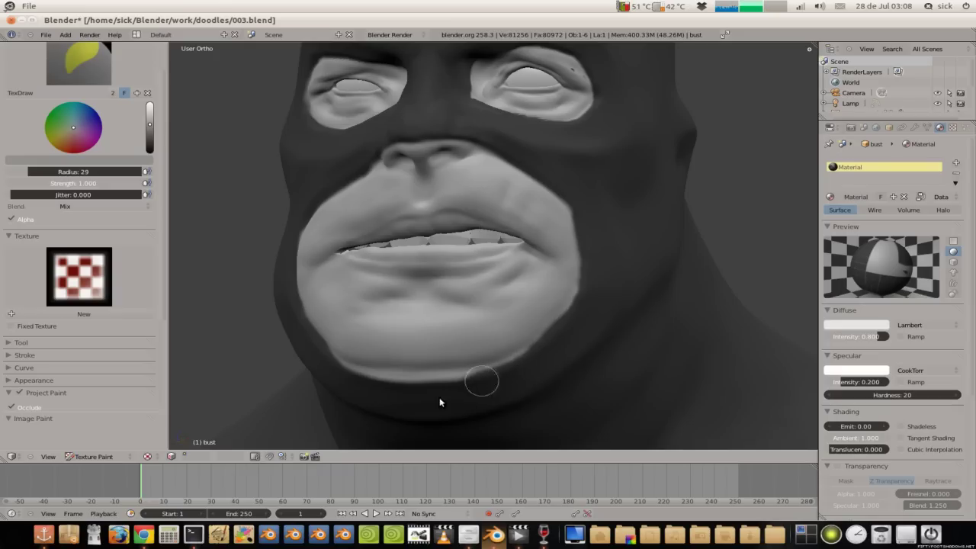
Step: Extend the dark cowl paint along the jaw edge, undoing one stray stroke
mouse_move(487, 374)
left_mouse_down()
mouse_move(504, 376)
mouse_move(377, 383)
left_mouse_up()
key("ctrl+z")
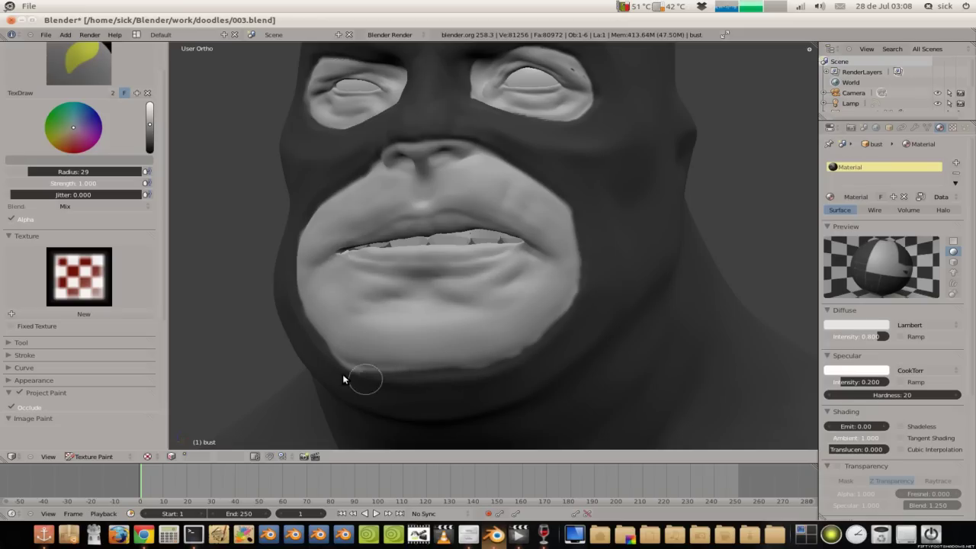
middle_click_drag(395, 390, 392, 372)
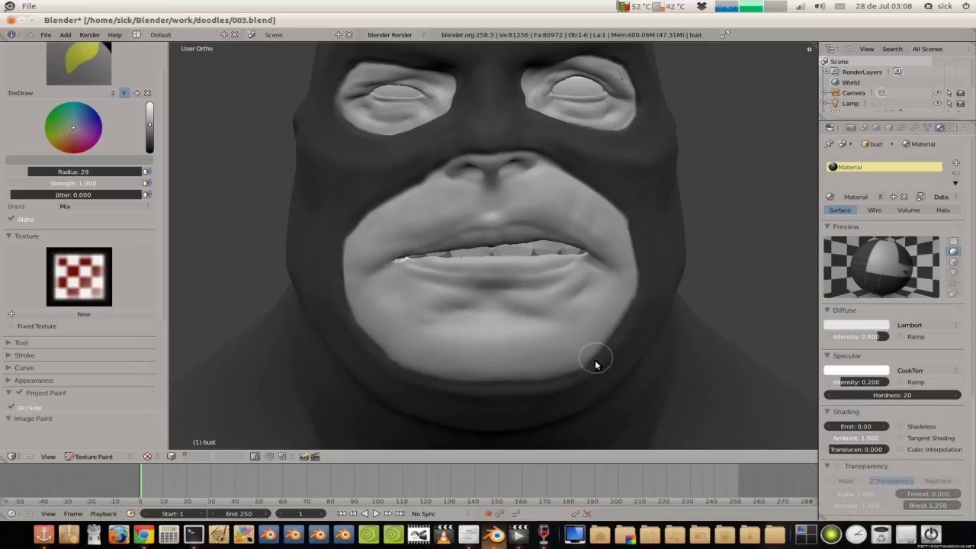
scroll(534, 297, "down", 3)
scroll(517, 300, "down", 3)
scroll(508, 301, "down", 2)
mouse_move(496, 289)
middle_mouse_down()
mouse_move(425, 257)
mouse_move(379, 287)
mouse_move(492, 283)
middle_mouse_up()
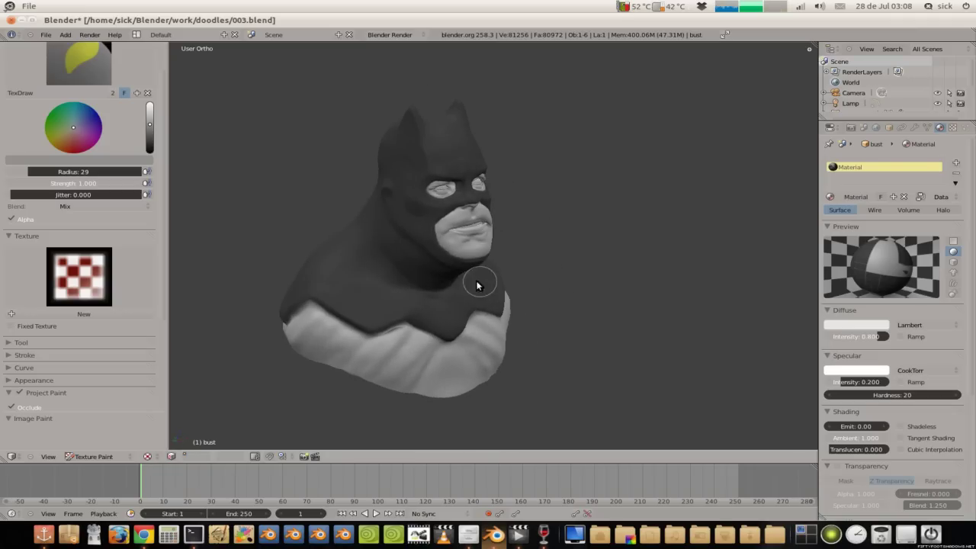
Step: Lighten the paint colour slightly and paint a dark stroke across the chest
left_click(151, 125)
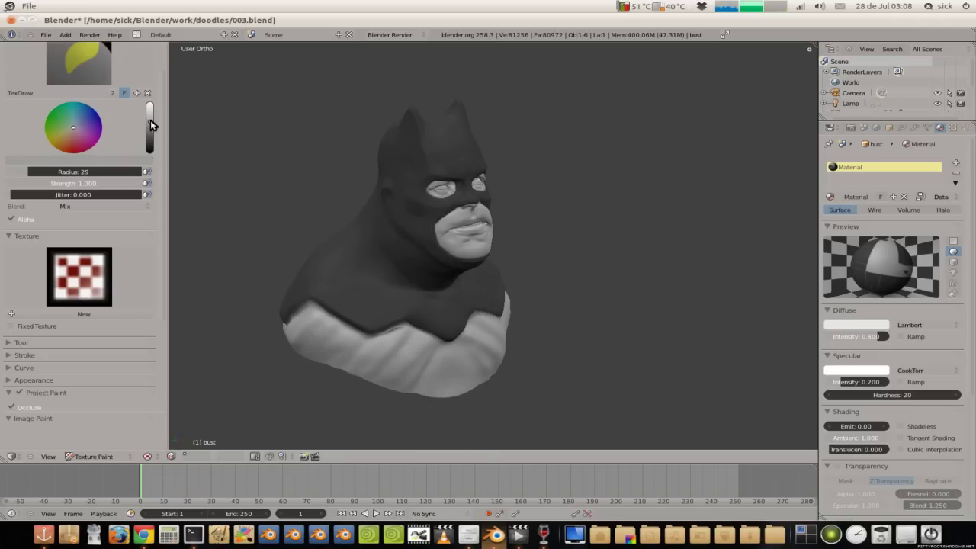
middle_click_drag(337, 199, 403, 211)
scroll(403, 211, "up", 2)
left_click(426, 276)
mouse_move(422, 281)
left_mouse_down()
mouse_move(440, 247)
mouse_move(483, 266)
mouse_move(464, 253)
mouse_move(520, 267)
left_mouse_up()
middle_click_drag(516, 305, 411, 270)
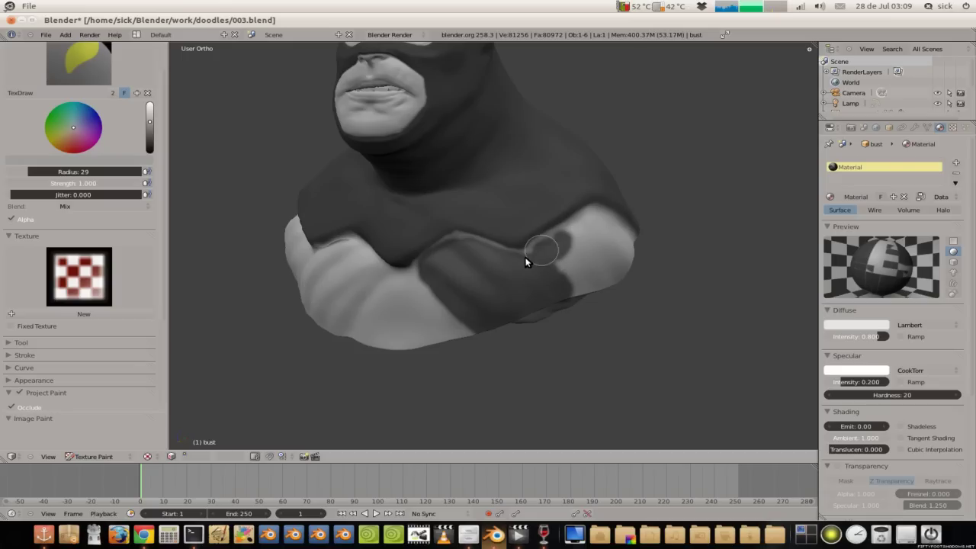
middle_click_drag(566, 256, 516, 267)
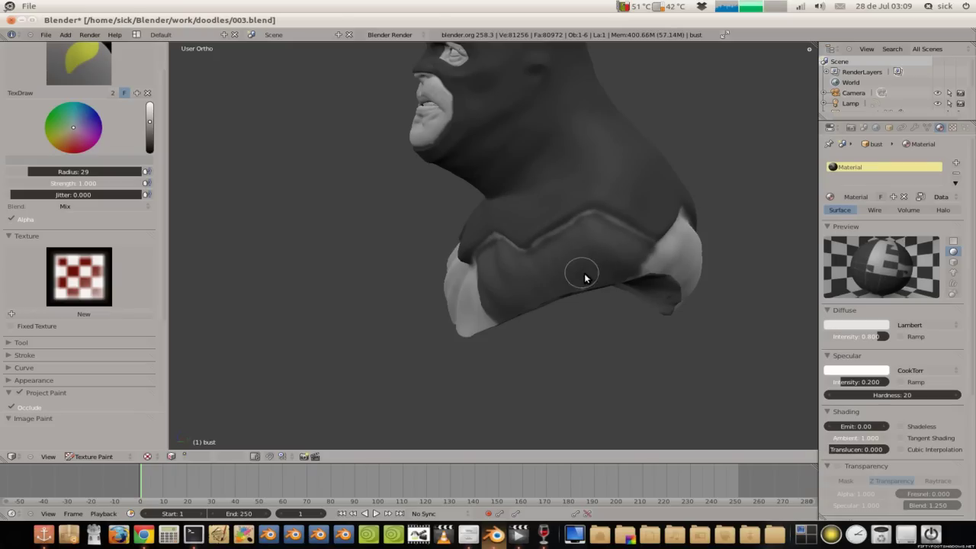
mouse_move(585, 261)
middle_mouse_down()
mouse_move(583, 275)
mouse_move(540, 250)
mouse_move(518, 264)
middle_mouse_up()
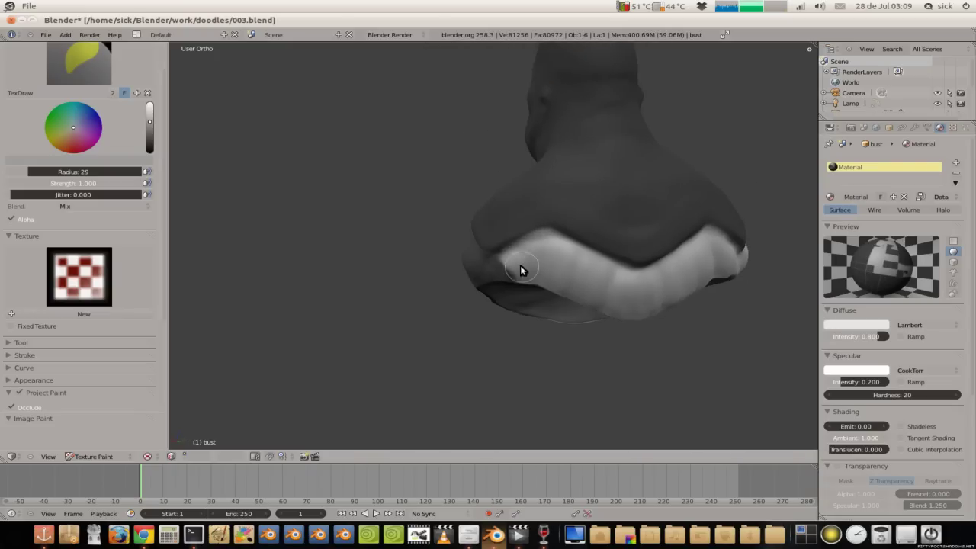
Step: Paint the lower fold, the underside near the neck and the bust's side dark
mouse_move(544, 250)
left_mouse_down()
mouse_move(534, 244)
mouse_move(549, 247)
mouse_move(542, 238)
mouse_move(611, 276)
left_mouse_up()
mouse_move(545, 259)
left_mouse_down()
mouse_move(575, 288)
mouse_move(538, 279)
left_mouse_up()
middle_click_drag(538, 279, 515, 183)
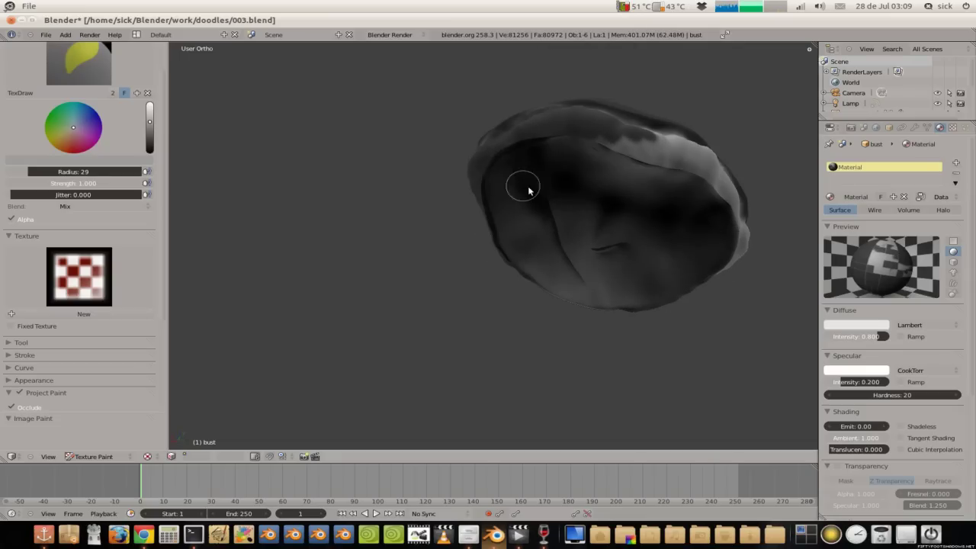
mouse_move(516, 148)
middle_mouse_down()
mouse_move(509, 206)
mouse_move(493, 187)
middle_mouse_up()
mouse_move(478, 176)
left_mouse_down()
mouse_move(457, 160)
mouse_move(435, 183)
left_mouse_up()
mouse_move(524, 190)
left_mouse_down()
mouse_move(508, 207)
mouse_move(543, 216)
mouse_move(575, 166)
left_mouse_up()
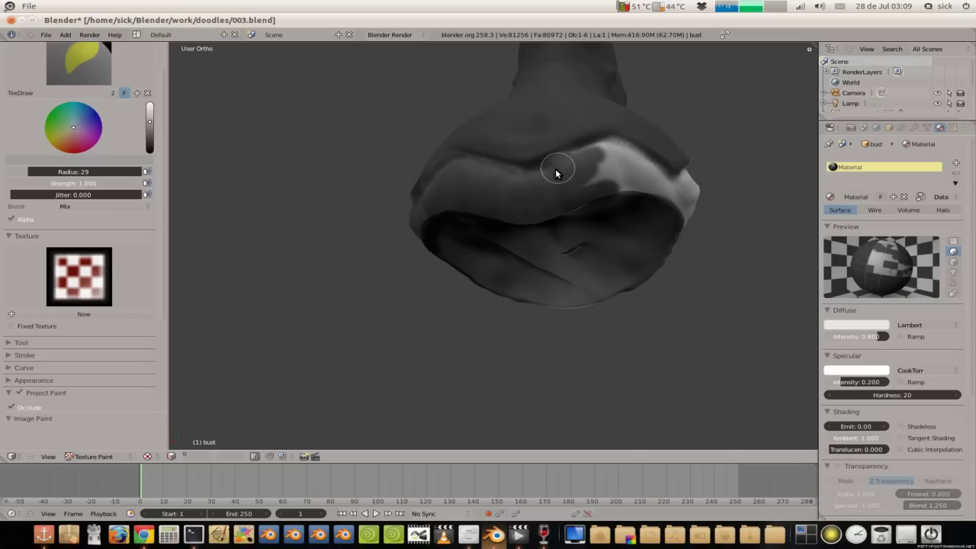
left_click_drag(613, 149, 649, 168)
middle_click_drag(648, 168, 498, 209)
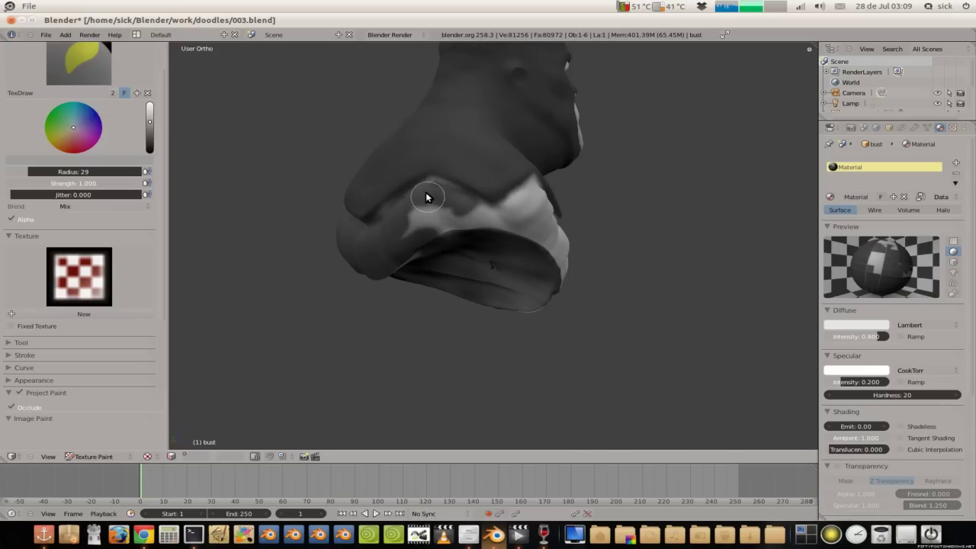
mouse_move(432, 201)
left_mouse_down()
mouse_move(405, 216)
mouse_move(440, 228)
mouse_move(463, 217)
left_mouse_up()
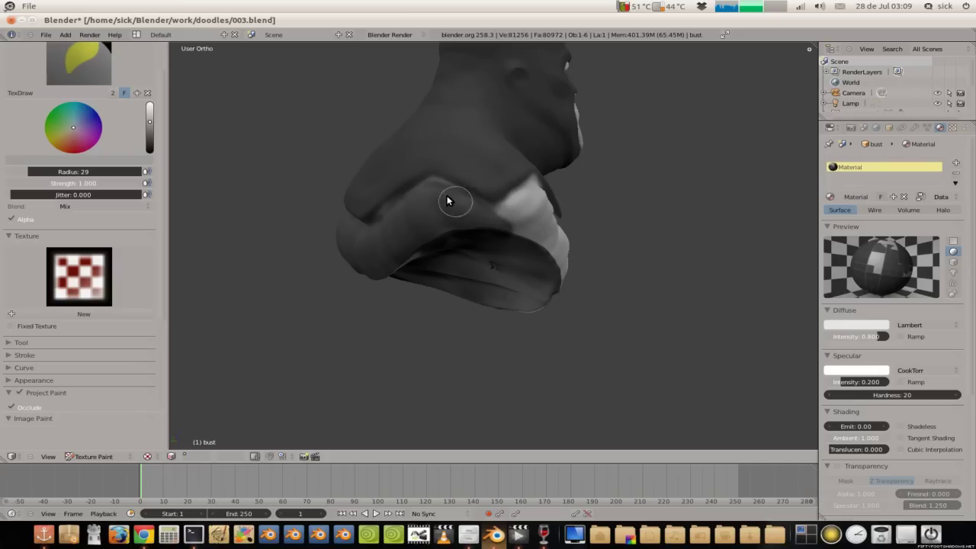
Step: Darken the light shoulder areas beside the collar
mouse_move(430, 199)
middle_mouse_down()
mouse_move(388, 211)
mouse_move(392, 220)
middle_mouse_up()
mouse_move(392, 219)
left_mouse_down()
mouse_move(360, 252)
mouse_move(407, 237)
mouse_move(374, 236)
mouse_move(362, 264)
mouse_move(396, 249)
left_mouse_up()
mouse_move(396, 249)
middle_mouse_down()
mouse_move(283, 224)
mouse_move(371, 207)
middle_mouse_up()
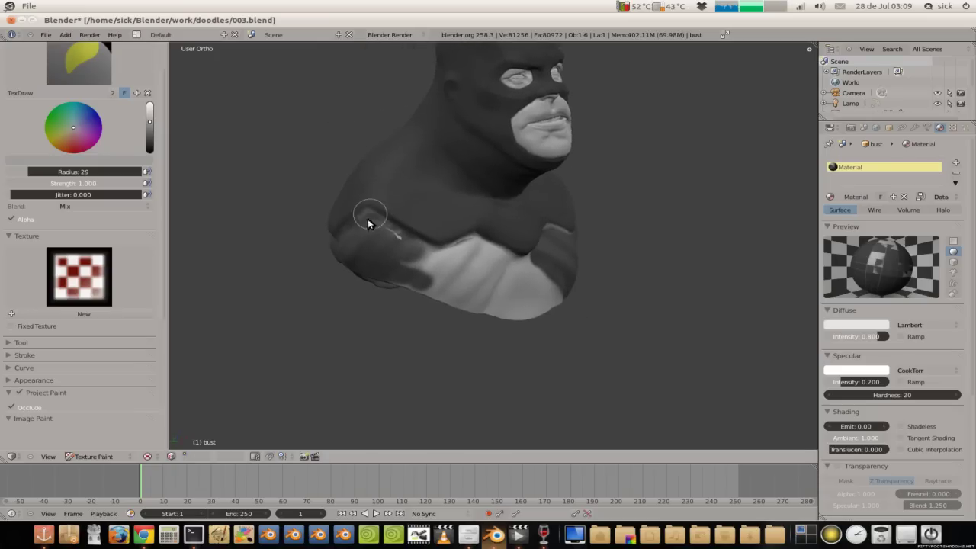
scroll(370, 207, "up", 2)
mouse_move(325, 218)
left_mouse_down()
mouse_move(294, 224)
mouse_move(425, 261)
left_mouse_up()
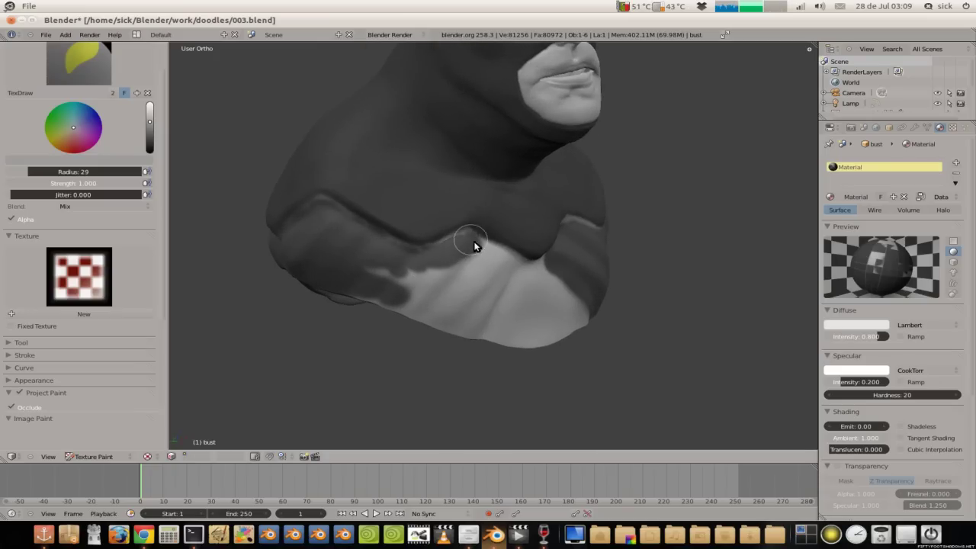
mouse_move(504, 258)
middle_mouse_down()
mouse_move(388, 240)
mouse_move(424, 263)
middle_mouse_up()
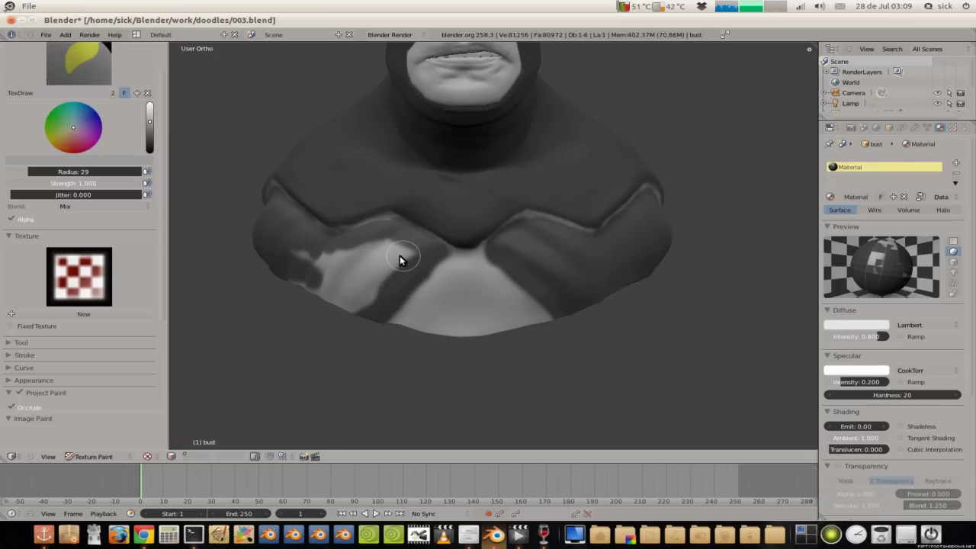
mouse_move(344, 264)
left_mouse_down()
mouse_move(295, 254)
mouse_move(344, 279)
mouse_move(356, 239)
mouse_move(320, 300)
mouse_move(316, 277)
mouse_move(320, 285)
left_mouse_up()
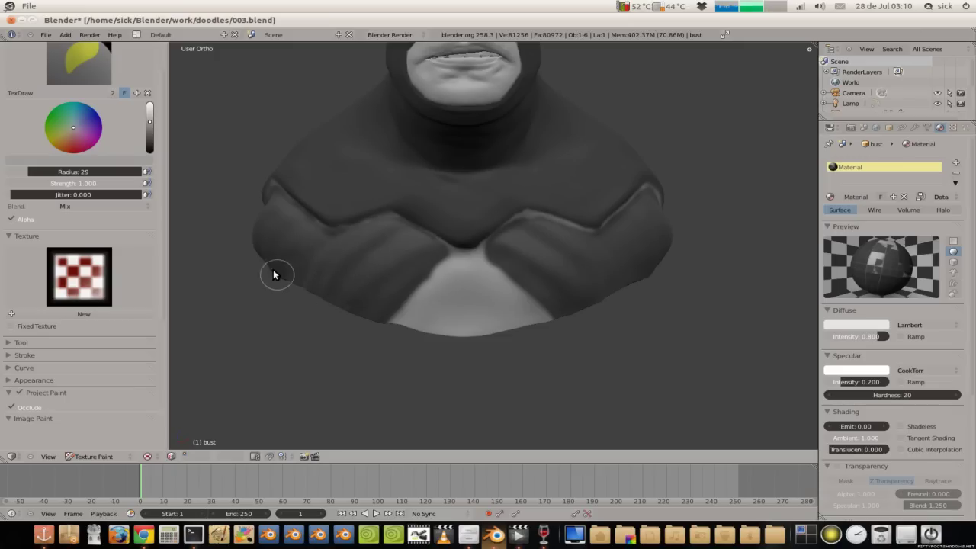
scroll(381, 248, "down", 3)
mouse_move(370, 239)
middle_mouse_down()
mouse_move(349, 233)
mouse_move(324, 244)
mouse_move(405, 229)
mouse_move(197, 164)
middle_mouse_up()
Step: Switch the colour to white and extend the white patch on the lower chest
left_click(151, 116)
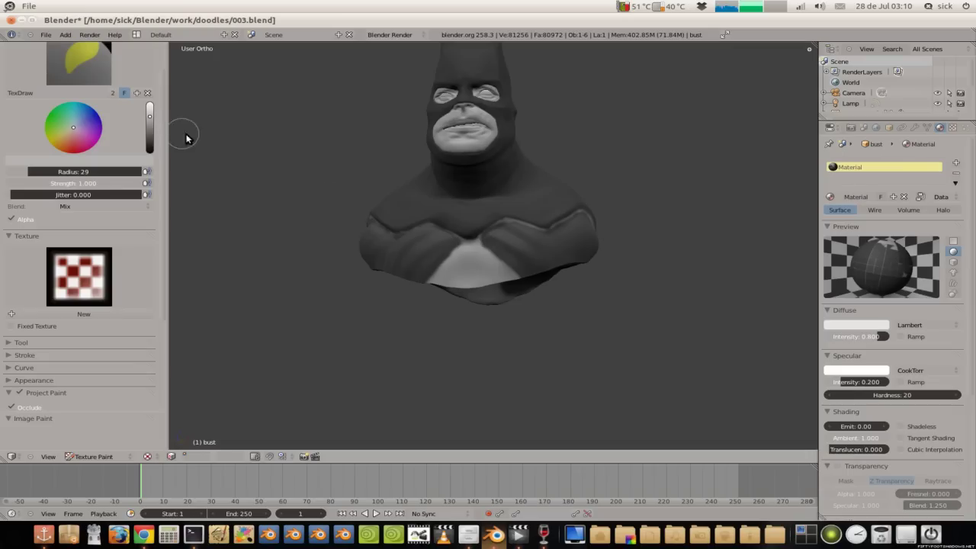
left_click_drag(474, 263, 503, 274)
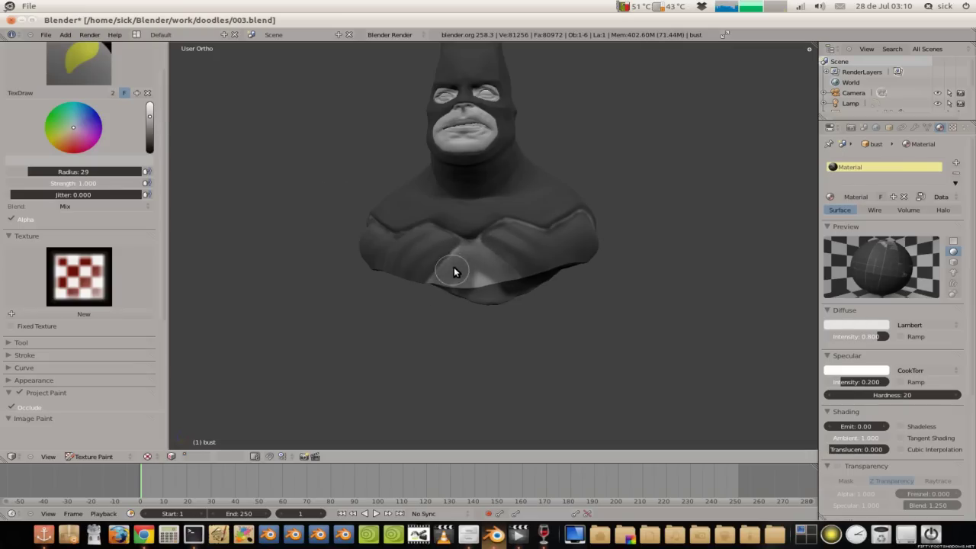
left_click_drag(463, 264, 453, 281)
Step: Even out the dark paint on top of the head, then darken the paint colour
mouse_move(465, 238)
middle_mouse_down()
mouse_move(479, 255)
mouse_move(516, 183)
middle_mouse_up()
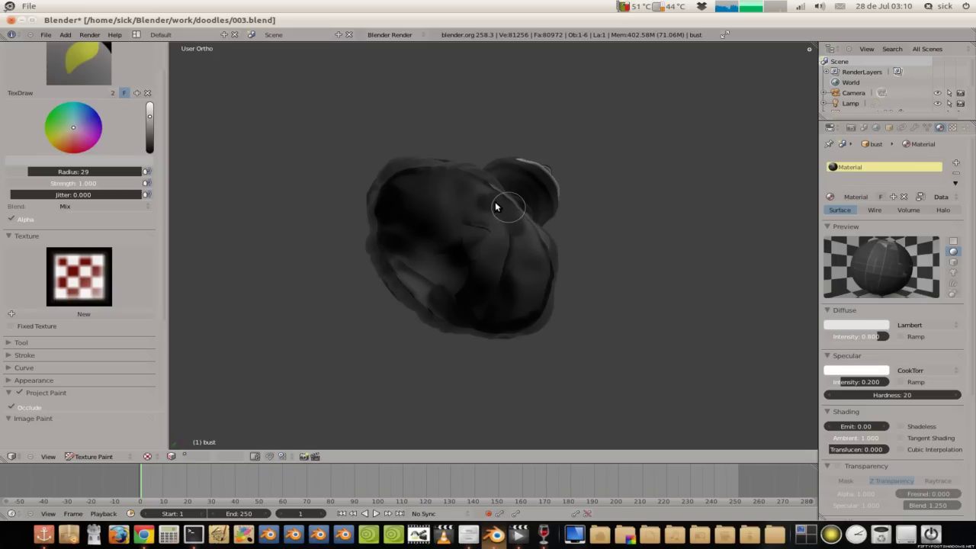
middle_click_drag(508, 235, 491, 188)
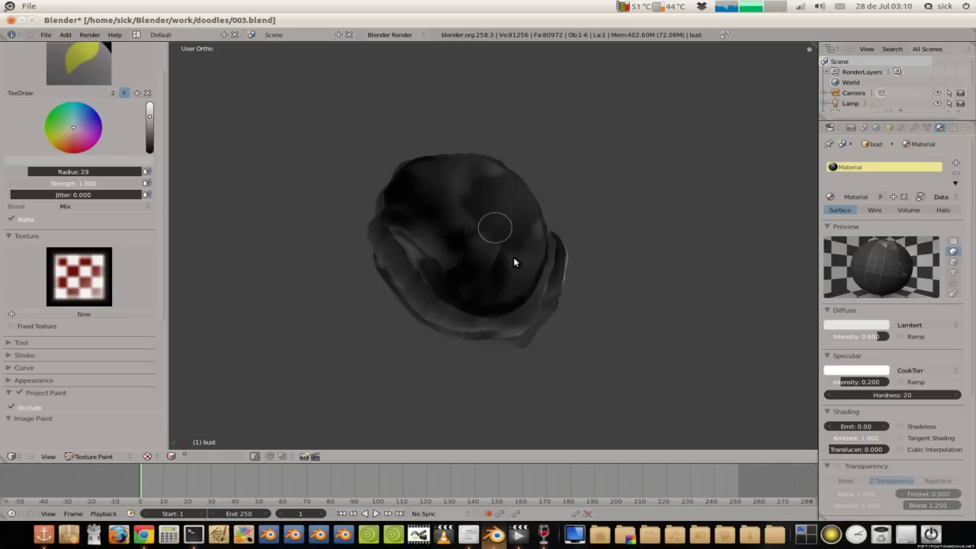
left_click_drag(450, 261, 440, 271)
left_click_drag(414, 234, 492, 260)
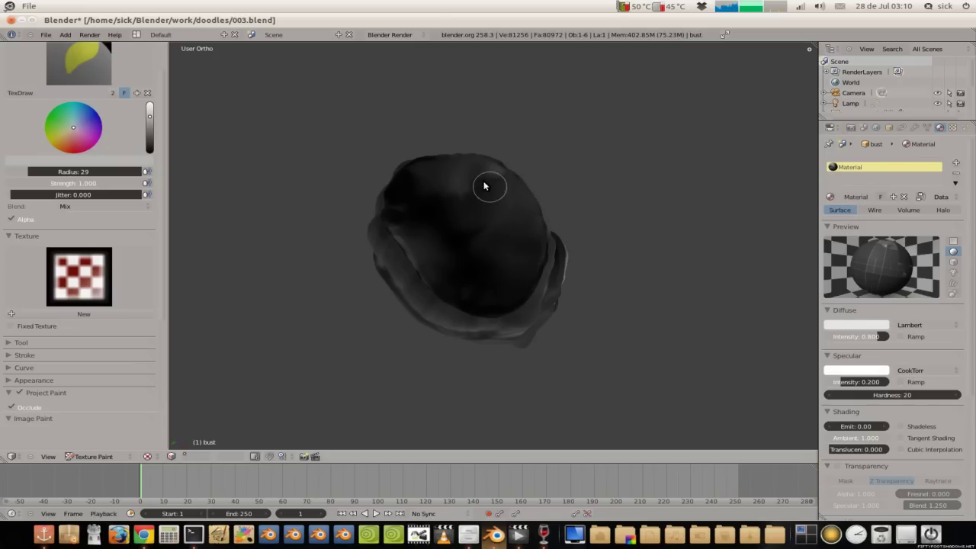
left_click_drag(451, 176, 414, 185)
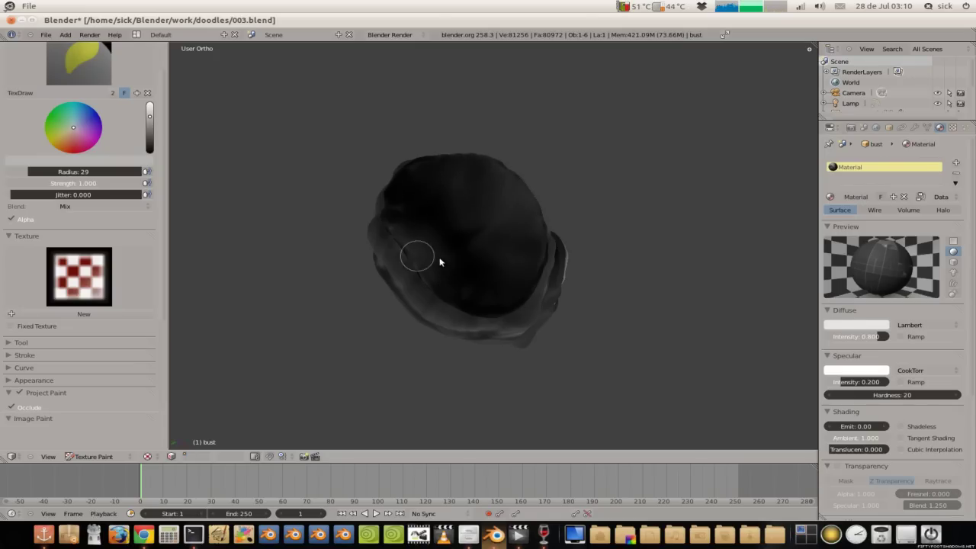
mouse_move(468, 301)
middle_mouse_down()
mouse_move(479, 224)
mouse_move(539, 218)
mouse_move(420, 178)
mouse_move(481, 212)
mouse_move(468, 218)
mouse_move(425, 207)
mouse_move(412, 186)
middle_mouse_up()
left_click(150, 124)
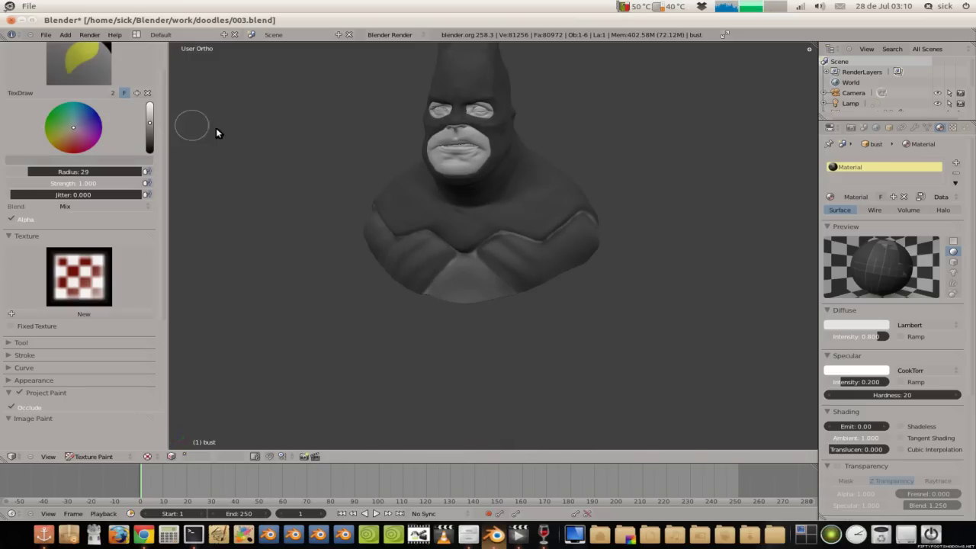
Step: Darken the bright ridge peak and its upper edge along the crease
scroll(451, 224, "up", 3)
scroll(491, 256, "up", 3)
scroll(451, 180, "up", 2)
mouse_move(476, 136)
left_mouse_down()
mouse_move(592, 159)
mouse_move(653, 157)
left_mouse_up()
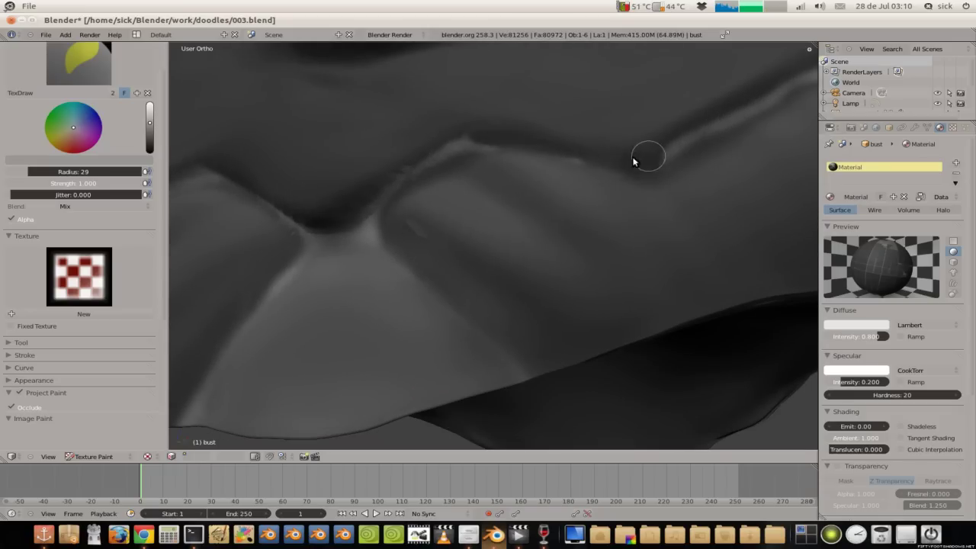
left_click_drag(460, 140, 380, 183)
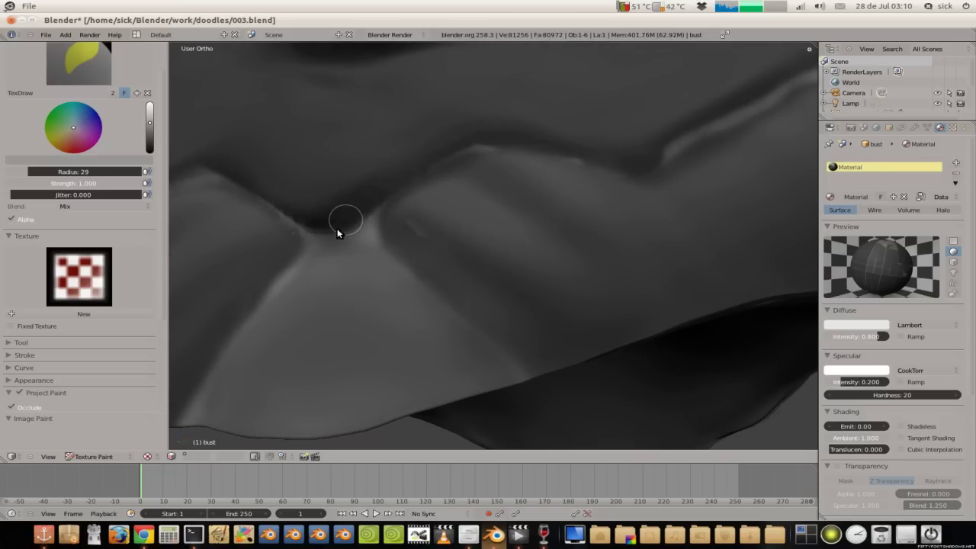
left_click_drag(330, 234, 333, 233)
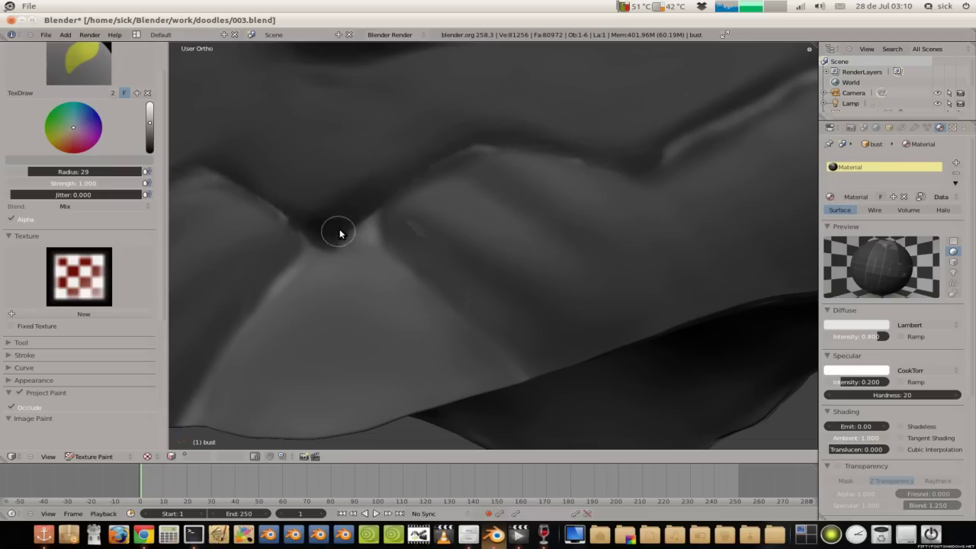
middle_click_drag(337, 201, 401, 187)
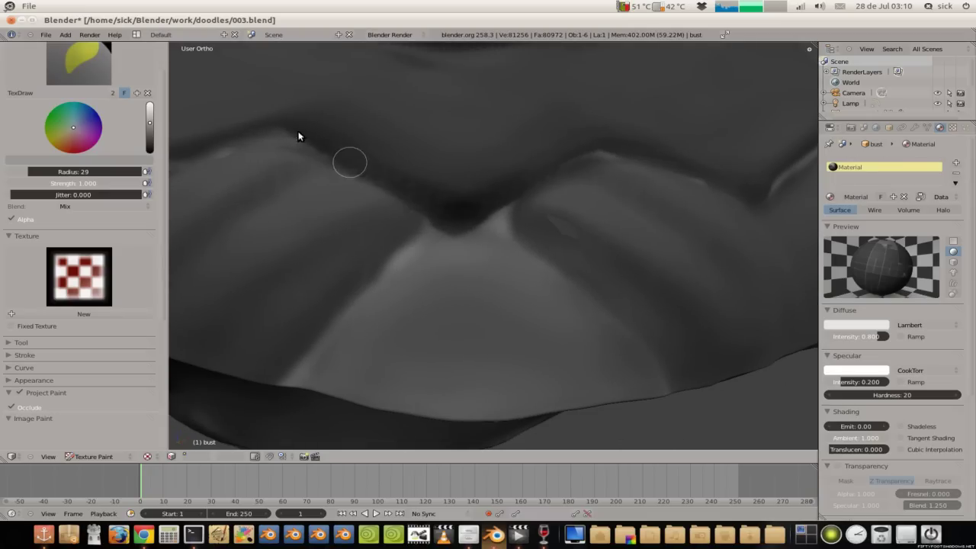
middle_click_drag(240, 140, 361, 198)
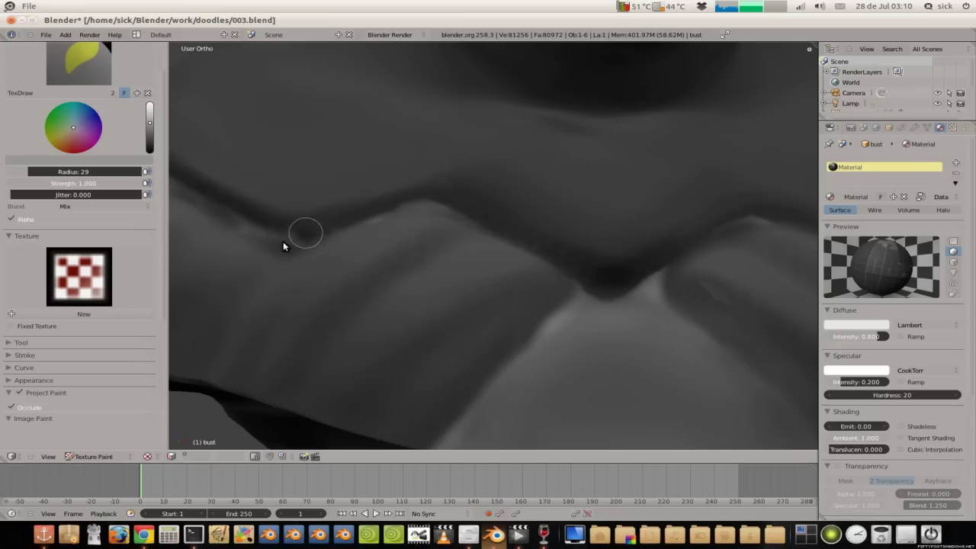
mouse_move(266, 196)
left_mouse_down()
mouse_move(409, 196)
mouse_move(293, 217)
left_mouse_up()
Step: Paint over the bright streak along the lip ridge
middle_click_drag(293, 216, 374, 224)
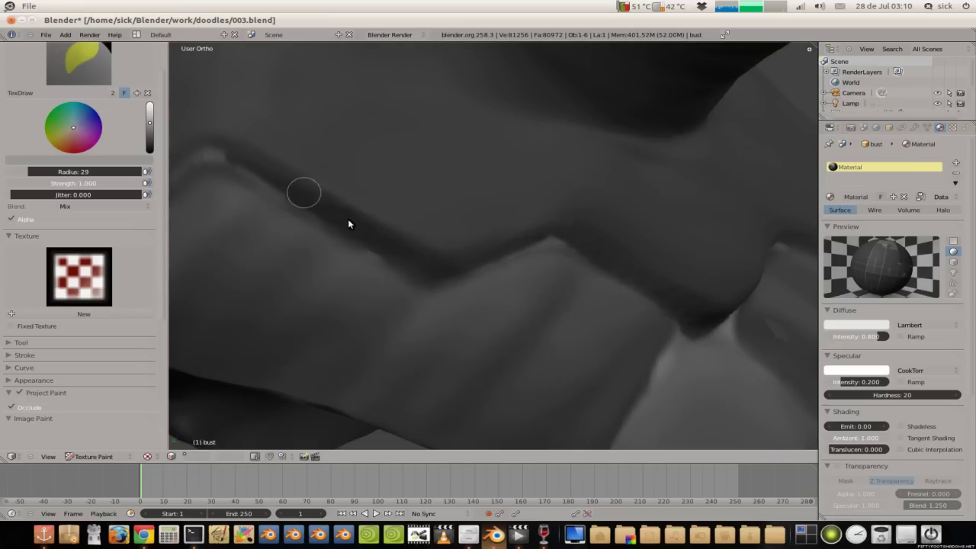
middle_click_drag(290, 185, 372, 244)
left_click_drag(366, 215, 380, 212)
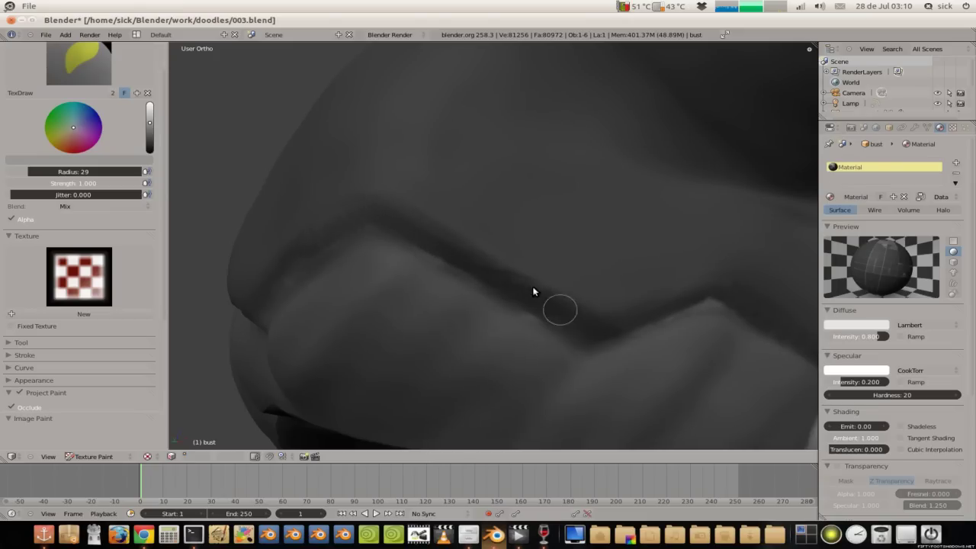
middle_click_drag(536, 295, 506, 246)
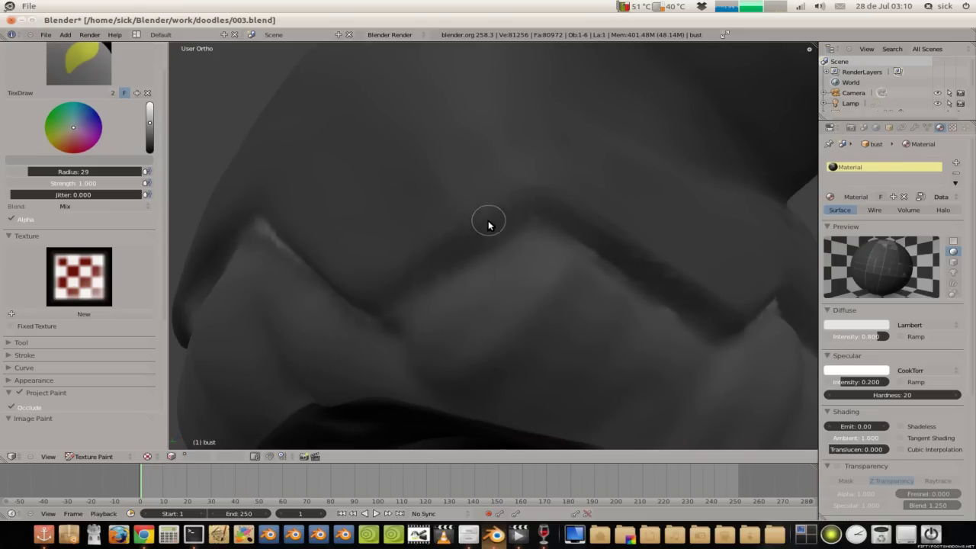
mouse_move(411, 281)
middle_mouse_down()
mouse_move(412, 260)
mouse_move(540, 240)
middle_mouse_up()
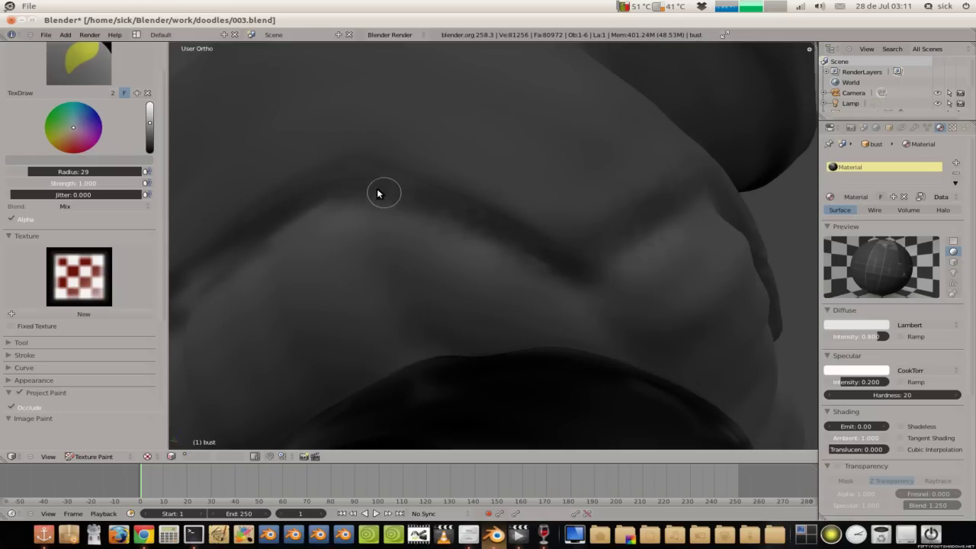
mouse_move(417, 209)
middle_mouse_down()
mouse_move(444, 203)
mouse_move(430, 235)
middle_mouse_up()
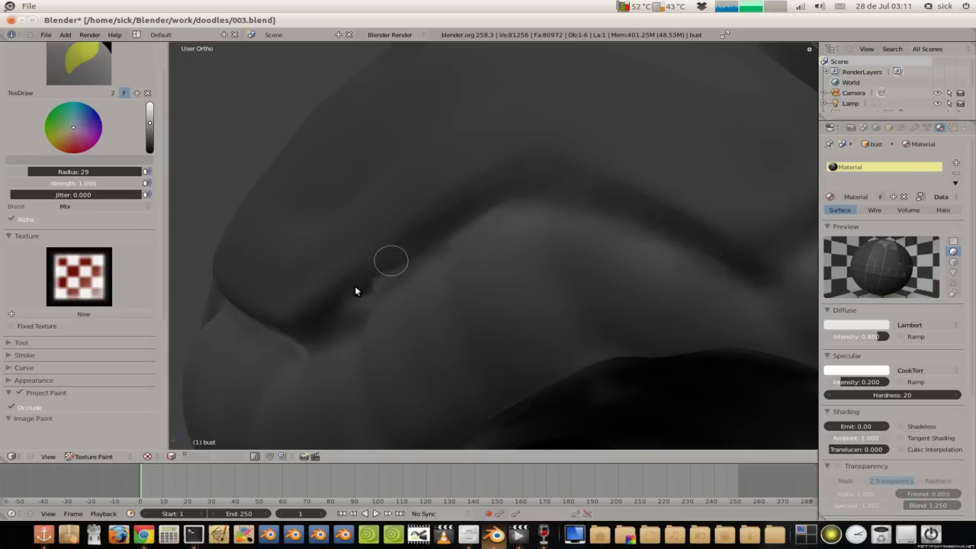
mouse_move(344, 285)
middle_mouse_down()
mouse_move(350, 242)
mouse_move(249, 191)
middle_mouse_up()
mouse_move(388, 246)
middle_mouse_down()
mouse_move(321, 217)
mouse_move(429, 279)
middle_mouse_up()
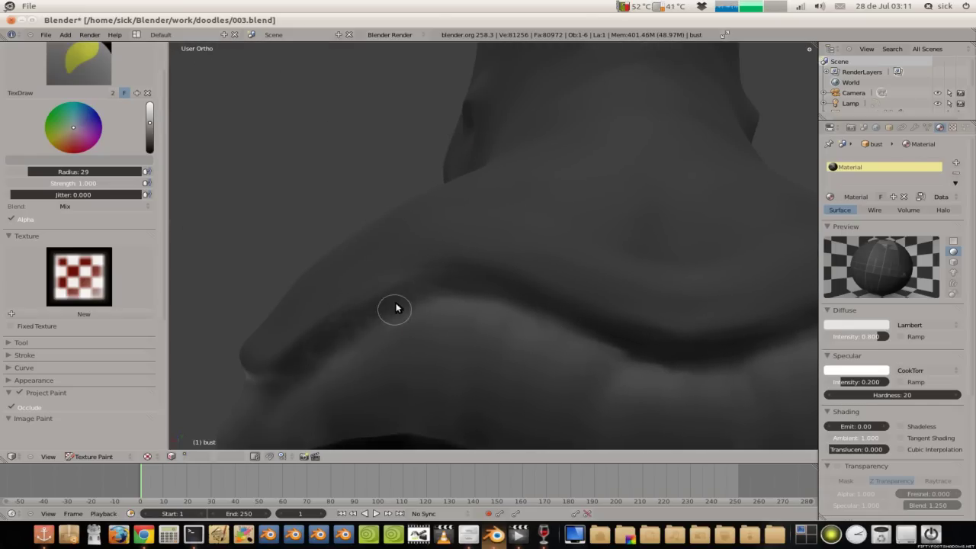
mouse_move(315, 355)
middle_mouse_down()
mouse_move(376, 320)
mouse_move(344, 244)
middle_mouse_up()
left_click_drag(329, 246, 272, 228)
middle_click_drag(267, 221, 255, 239)
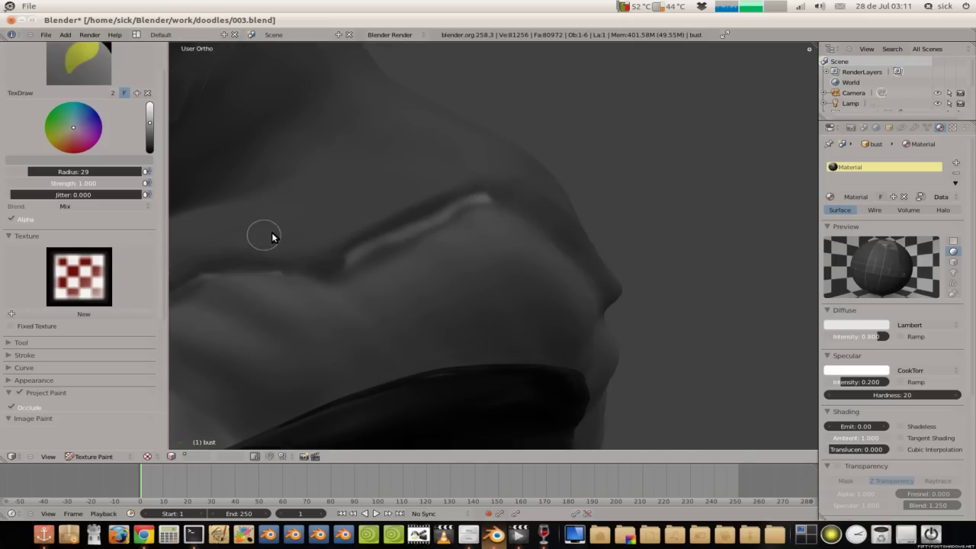
left_click_drag(493, 194, 343, 258)
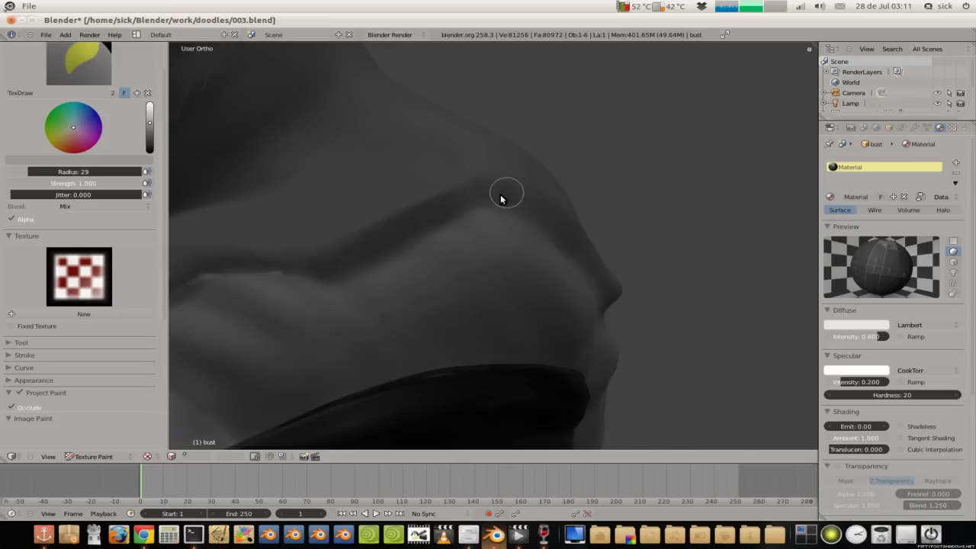
Step: Brush grey along the chin crease
middle_click_drag(252, 266, 250, 254)
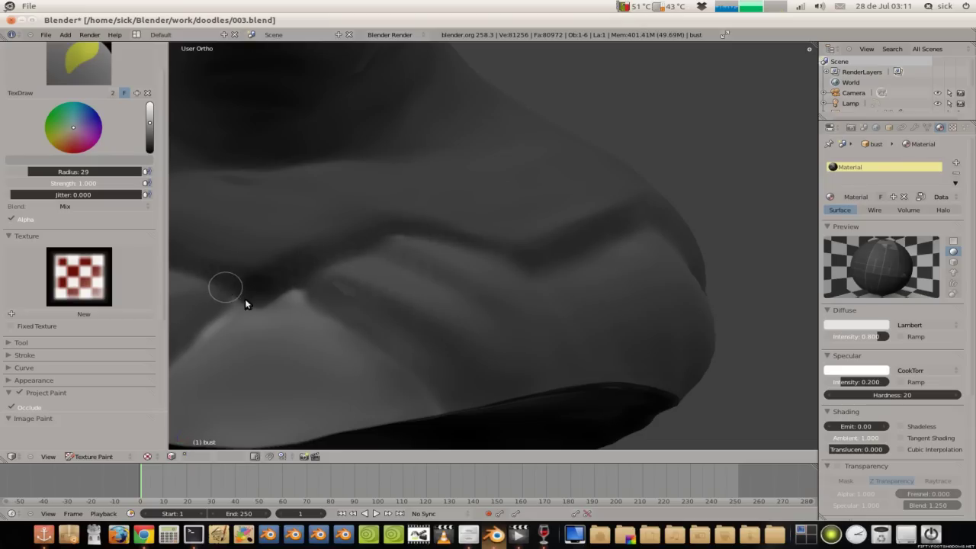
scroll(274, 276, "down", 3)
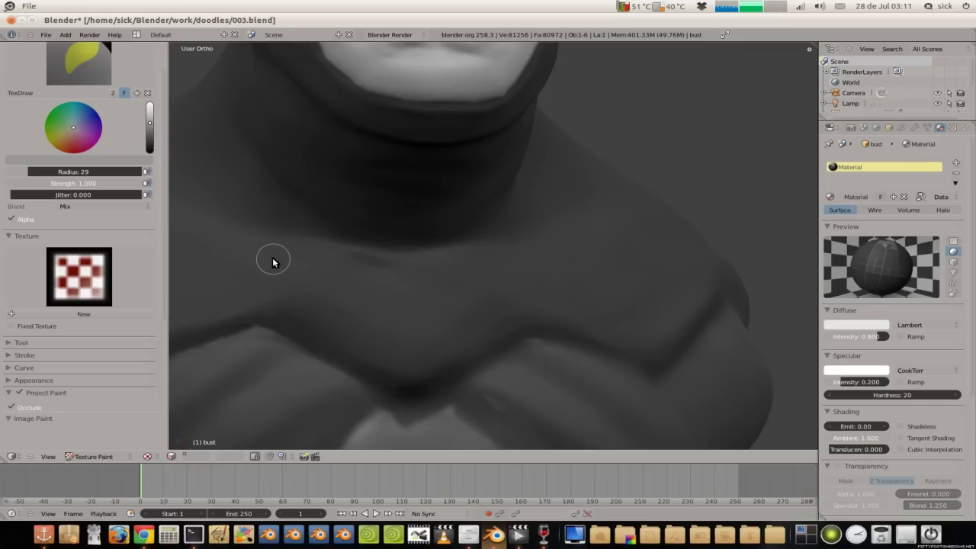
left_click_drag(414, 402, 390, 392)
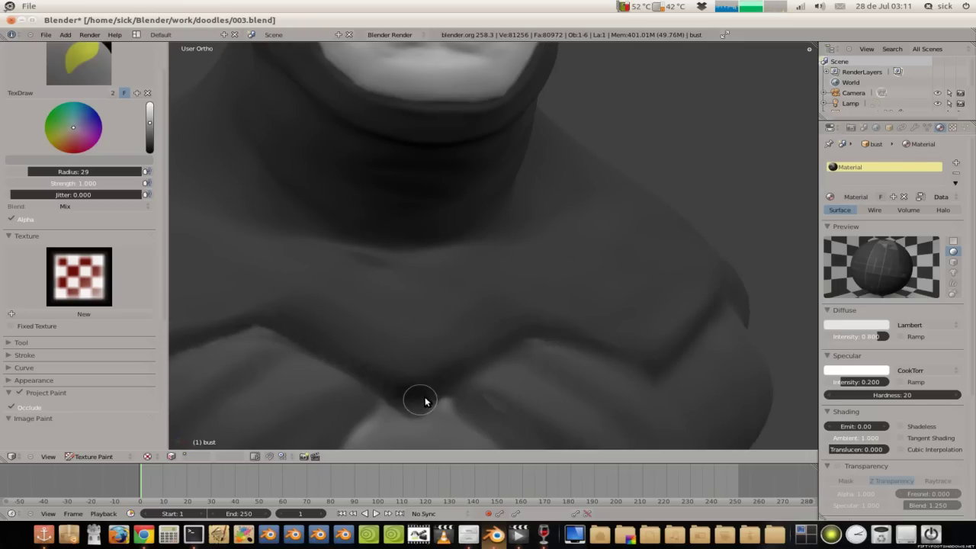
key("Left")
scroll(343, 274, "down", 3)
scroll(359, 259, "down", 3)
mouse_move(366, 263)
middle_mouse_down()
mouse_move(228, 261)
mouse_move(320, 275)
mouse_move(334, 263)
mouse_move(331, 233)
middle_mouse_up()
scroll(414, 246, "up", 1)
scroll(403, 334, "up", 3)
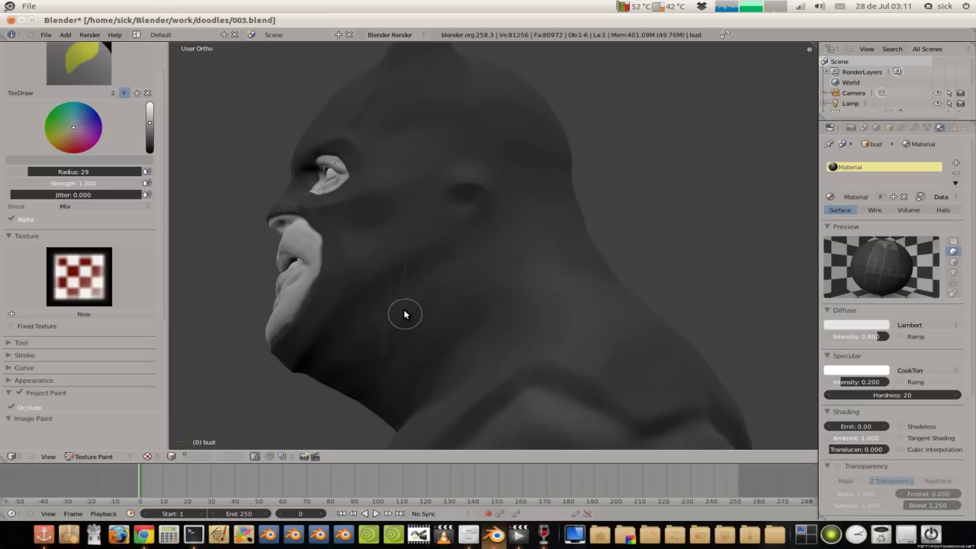
Step: Darken the paint colour slightly and bring the bust to a frontal view
left_click_drag(149, 125, 153, 123)
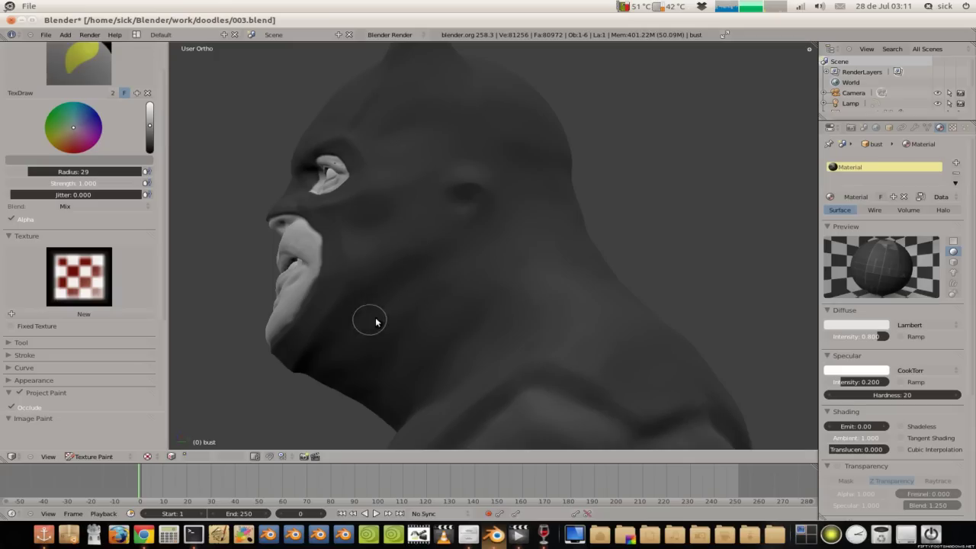
middle_click_drag(362, 326, 507, 334)
scroll(457, 301, "down", 3)
scroll(397, 285, "down", 1)
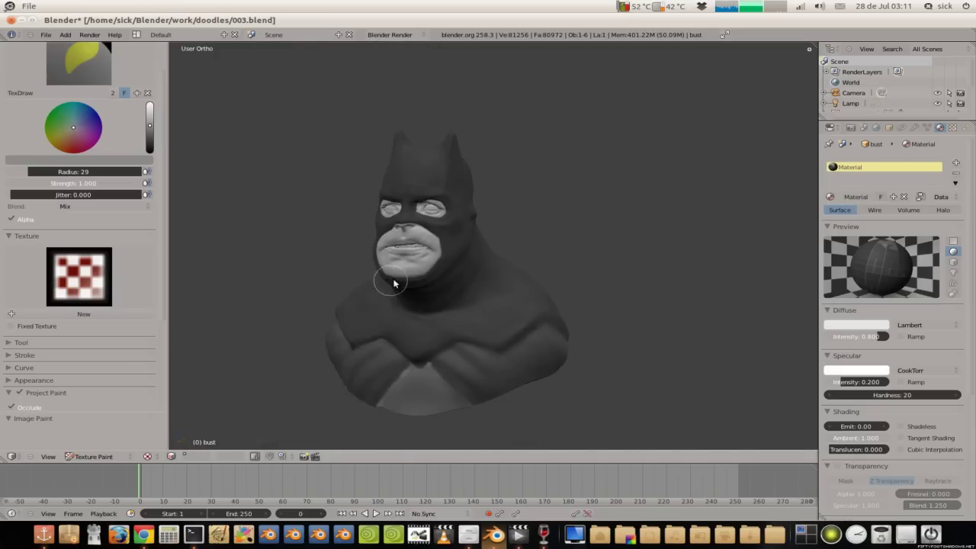
scroll(404, 305, "up", 1)
scroll(397, 290, "up", 2)
scroll(382, 267, "up", 1)
scroll(383, 297, "up", 2)
mouse_move(383, 316)
middle_mouse_down()
mouse_move(316, 250)
mouse_move(497, 291)
middle_mouse_up()
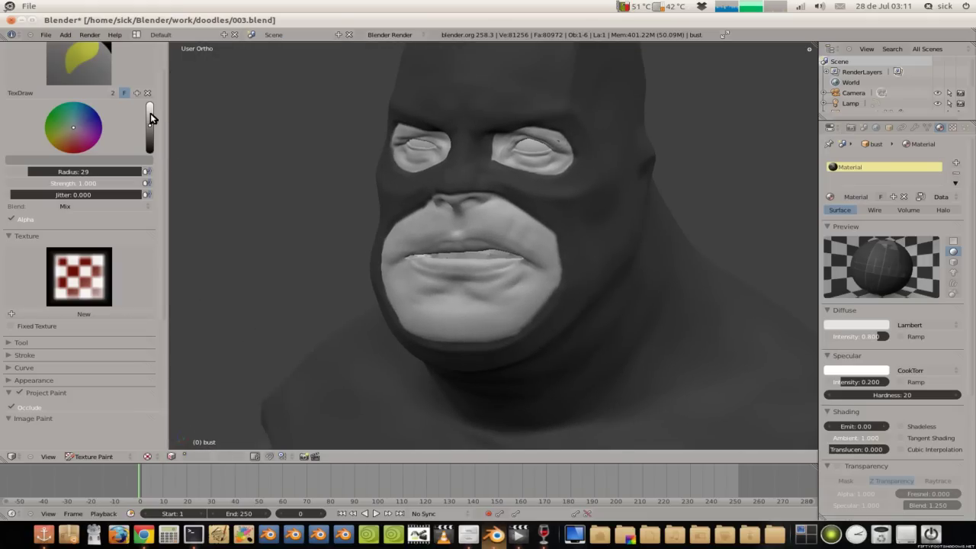
Step: Switch the paint colour to near white and undo the dark smudge on the lower lip
left_click(151, 115)
scroll(391, 229, "up", 1)
scroll(415, 255, "up", 1)
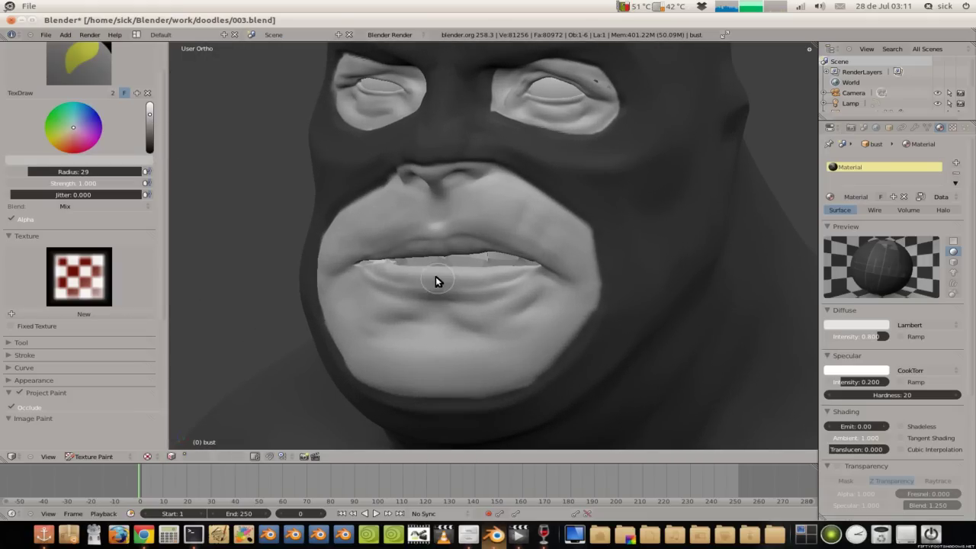
key("ctrl+z")
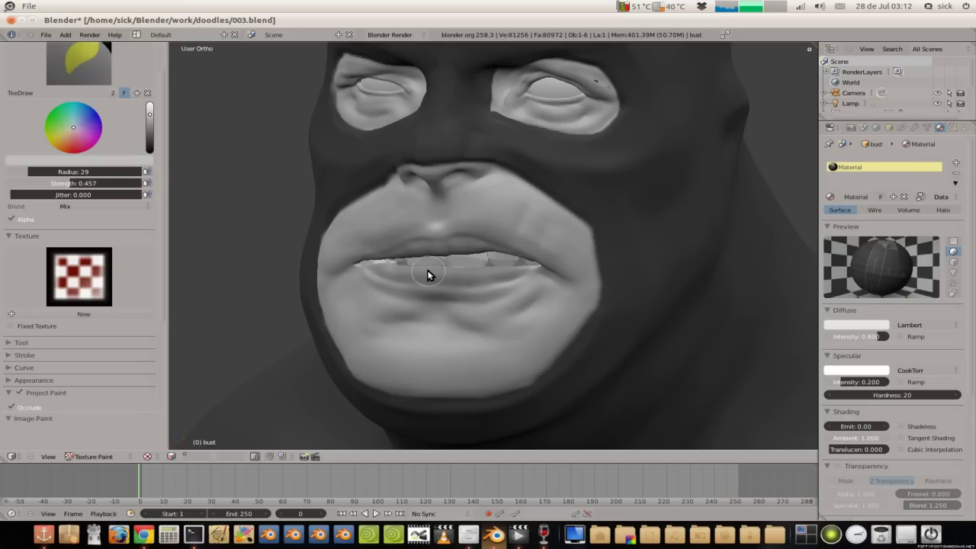
middle_click_drag(457, 267, 420, 196)
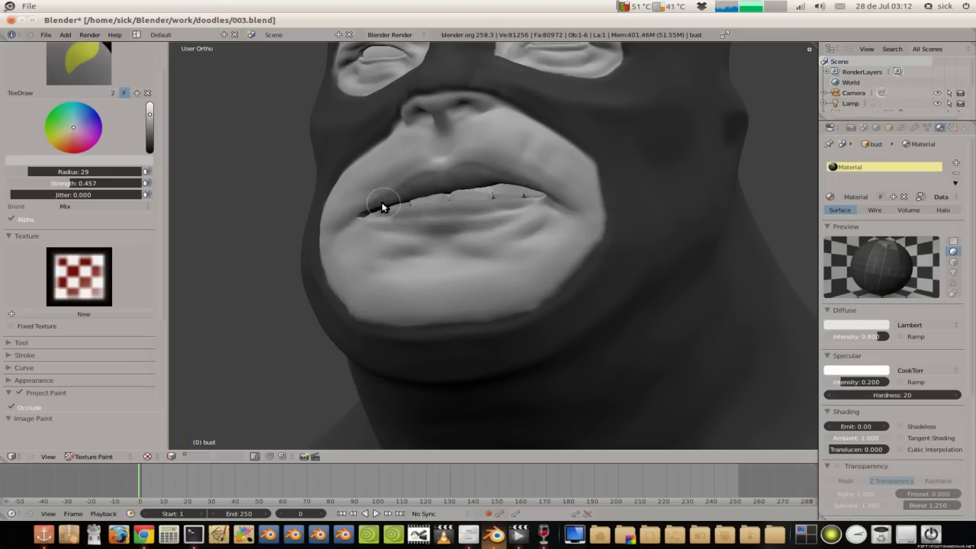
middle_click_drag(523, 196, 500, 209)
scroll(499, 210, "down", 3)
scroll(429, 175, "down", 1)
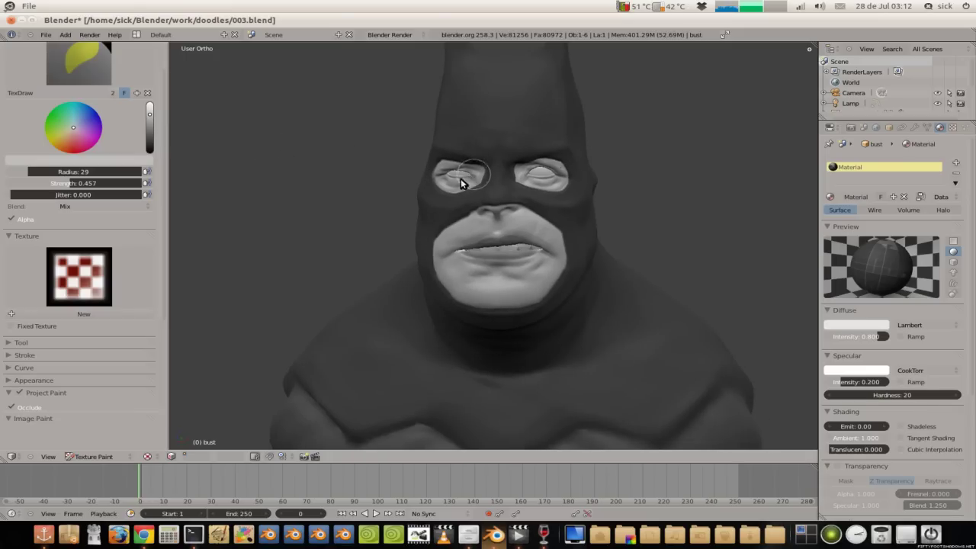
Step: Darken the left eyelid and the area around the right eye
left_click_drag(445, 166, 443, 167)
key("ctrl+z")
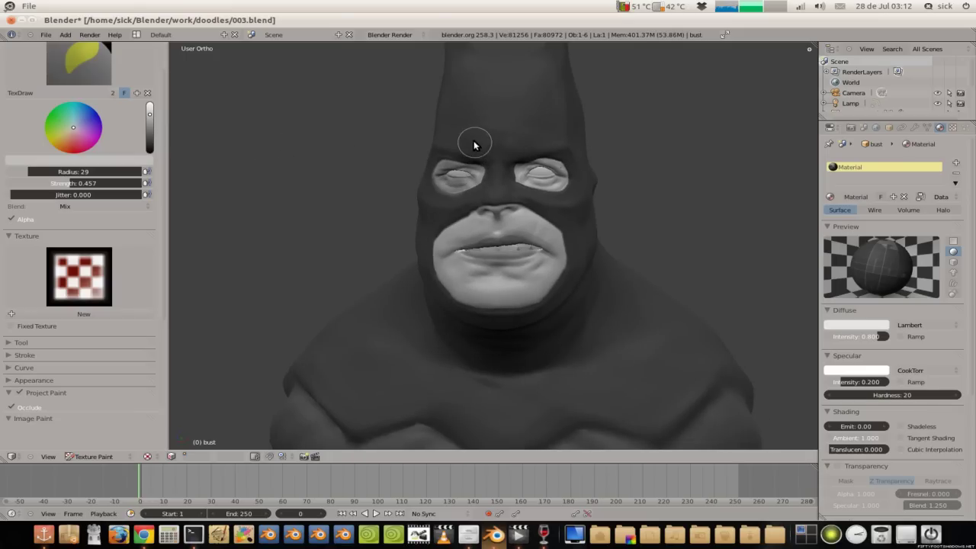
mouse_move(425, 124)
middle_mouse_down()
mouse_move(451, 115)
mouse_move(416, 147)
mouse_move(388, 144)
mouse_move(421, 134)
mouse_move(437, 163)
mouse_move(451, 142)
middle_mouse_up()
scroll(449, 141, "up", 2)
scroll(366, 164, "up", 1)
scroll(440, 172, "up", 2)
scroll(430, 143, "down", 1)
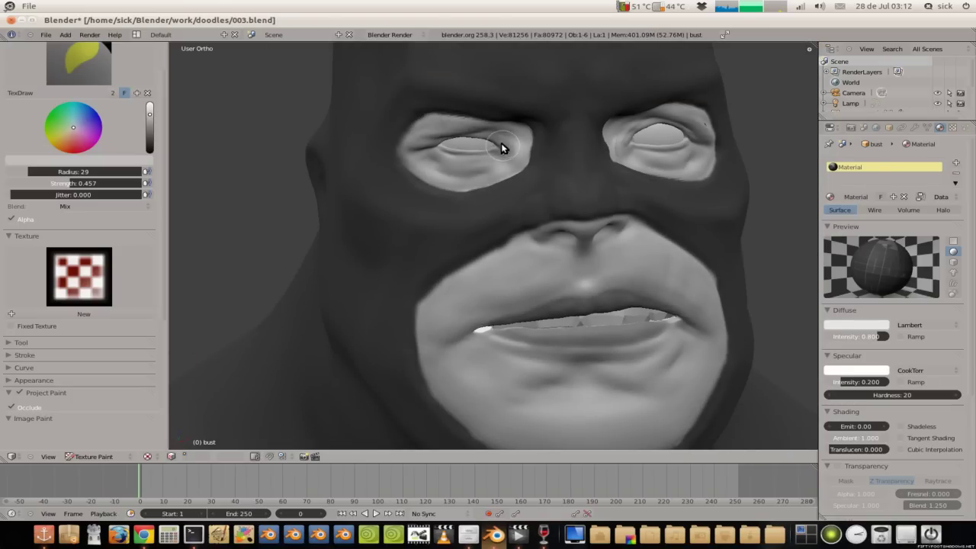
left_click_drag(427, 144, 491, 144)
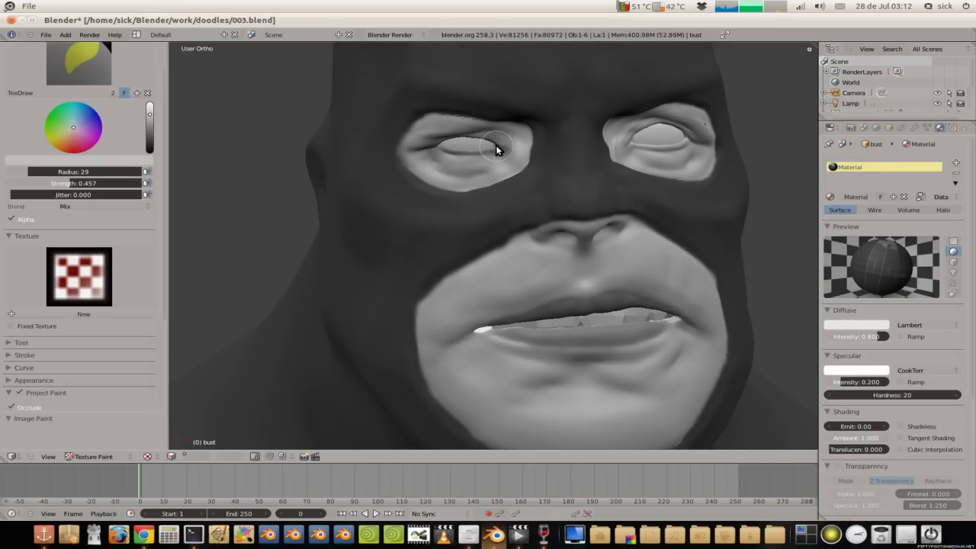
mouse_move(499, 150)
middle_mouse_down()
mouse_move(432, 109)
mouse_move(566, 137)
middle_mouse_up()
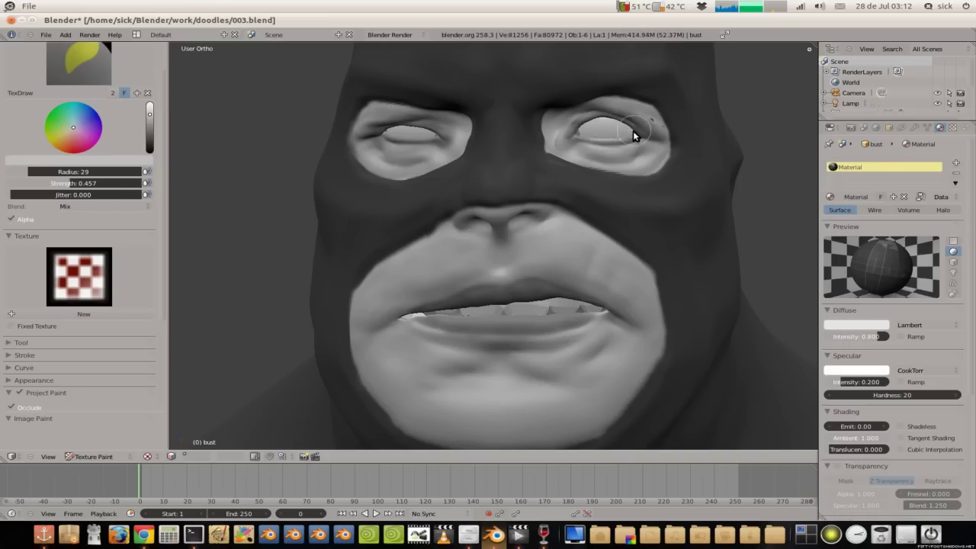
mouse_move(586, 135)
left_mouse_down()
mouse_move(599, 121)
mouse_move(619, 128)
left_mouse_up()
Step: Lighten both eyes and smooth the left lower eyelid
mouse_move(423, 133)
left_mouse_down()
mouse_move(392, 131)
mouse_move(442, 131)
left_mouse_up()
left_click_drag(617, 131, 602, 126)
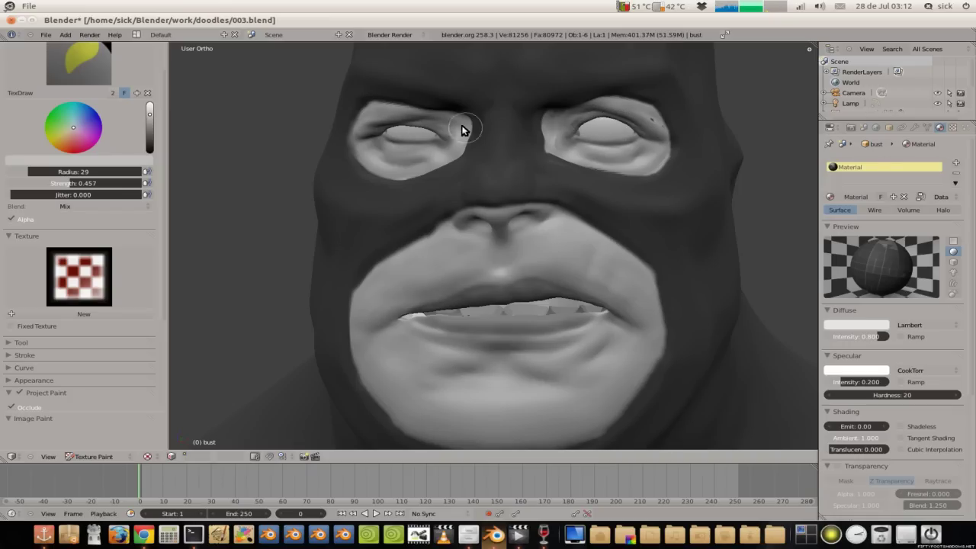
scroll(423, 116, "down", 1)
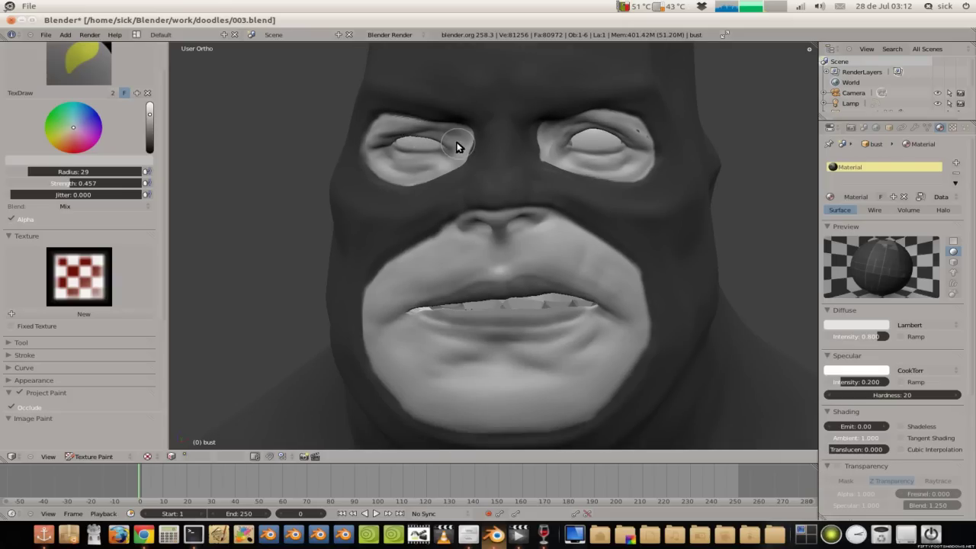
left_click_drag(425, 152, 390, 131)
left_click_drag(396, 165, 432, 168)
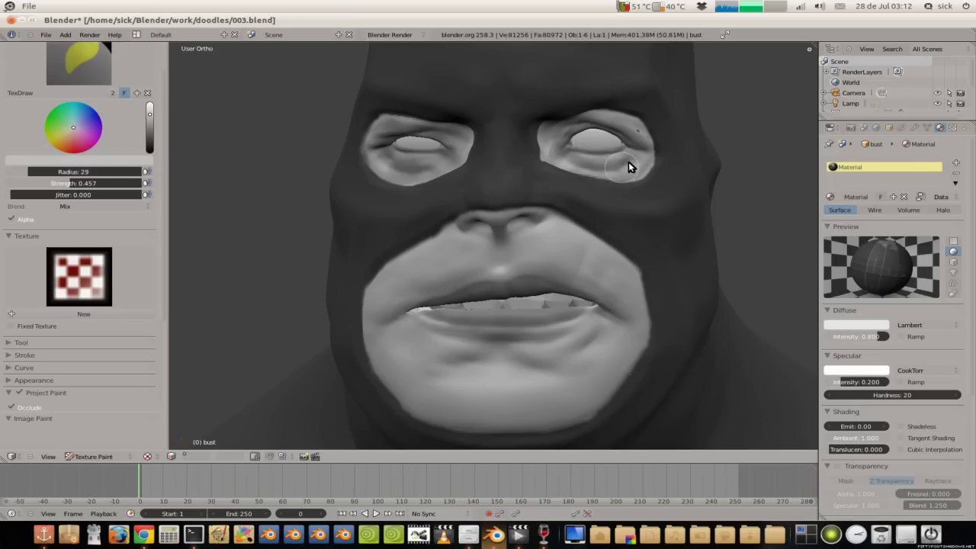
Step: Lighten the teeth between the lips and the area around the right eye
mouse_move(541, 124)
middle_mouse_down()
mouse_move(429, 144)
mouse_move(362, 133)
mouse_move(394, 127)
mouse_move(534, 170)
mouse_move(473, 144)
middle_mouse_up()
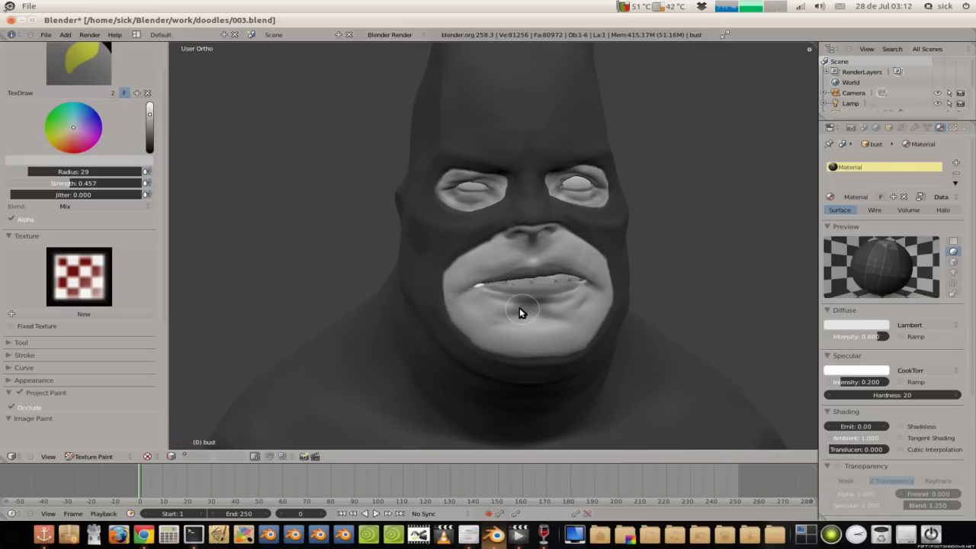
middle_click_drag(440, 204, 334, 157)
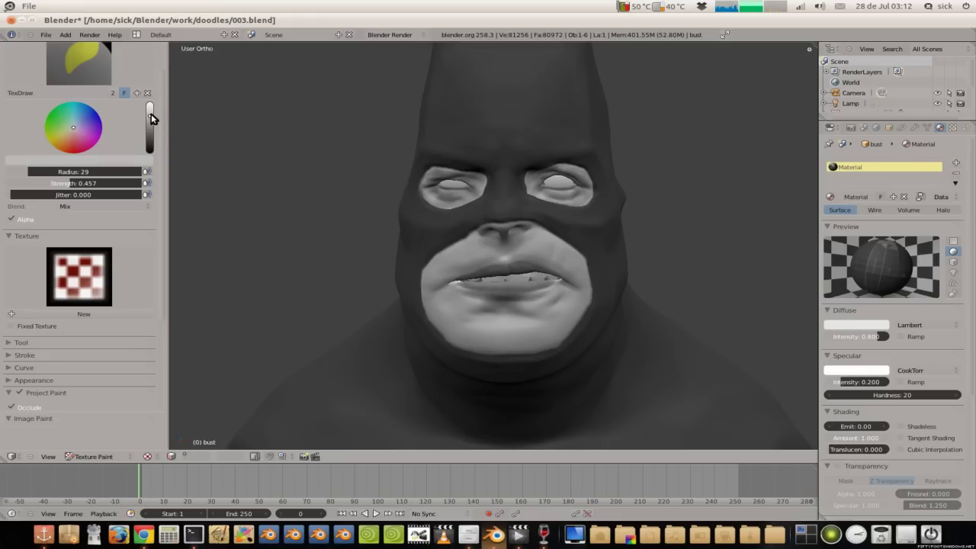
scroll(462, 242, "up", 3)
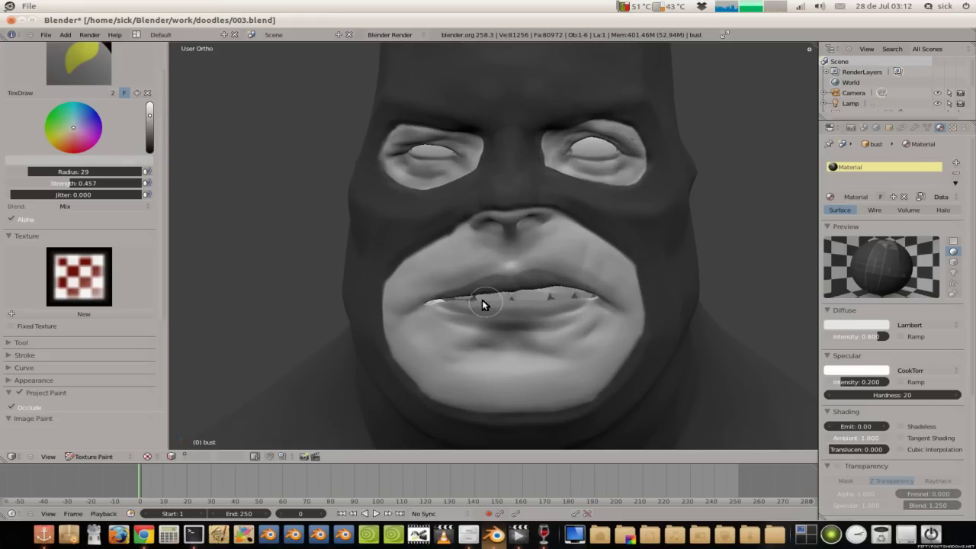
left_click(148, 119)
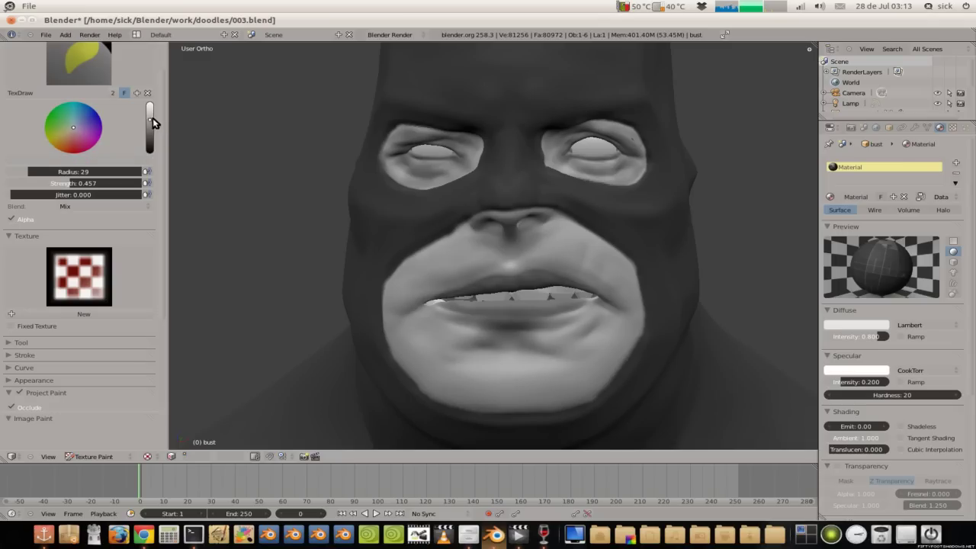
mouse_move(460, 304)
left_mouse_down()
mouse_move(554, 294)
mouse_move(542, 290)
mouse_move(489, 301)
mouse_move(551, 303)
left_mouse_up()
key("KP_6")
mouse_move(592, 143)
left_mouse_down()
mouse_move(616, 142)
mouse_move(593, 132)
left_mouse_up()
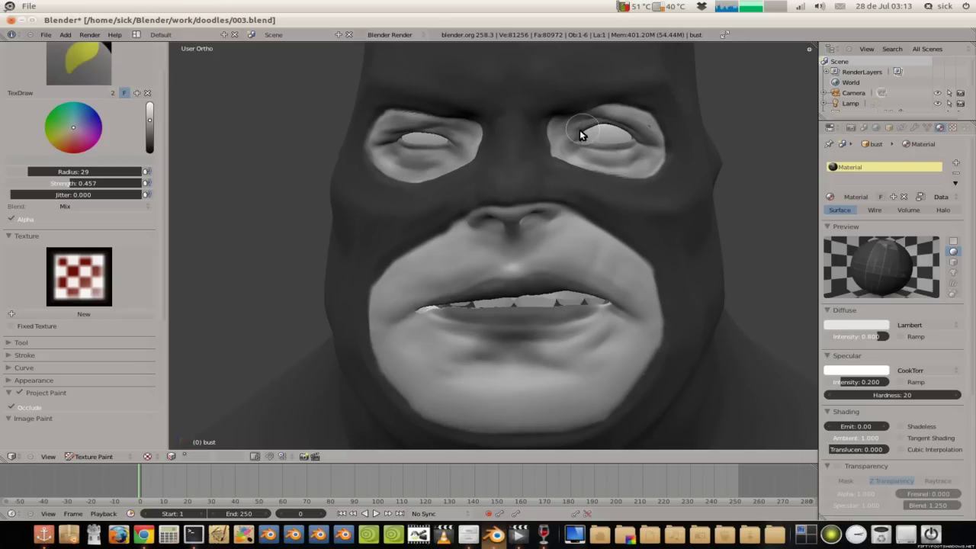
Step: Check the bust from the side and lower the brush strength to 0.108
scroll(572, 141, "down", 1)
scroll(534, 156, "down", 2)
scroll(499, 164, "down", 3)
scroll(507, 195, "down", 2)
mouse_move(511, 200)
middle_mouse_down()
mouse_move(597, 190)
mouse_move(430, 194)
middle_mouse_up()
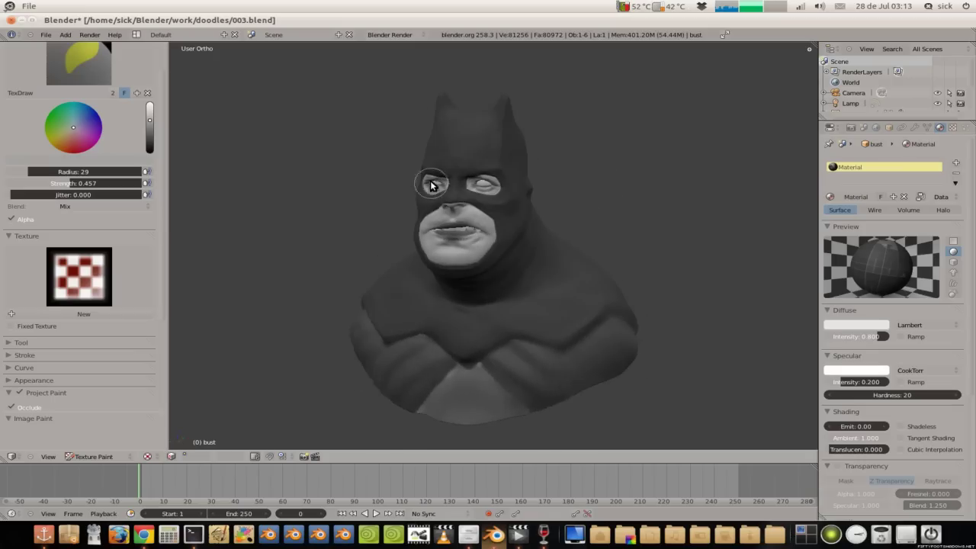
scroll(430, 195, "up", 3)
scroll(448, 230, "up", 2)
left_click_drag(92, 184, 46, 184)
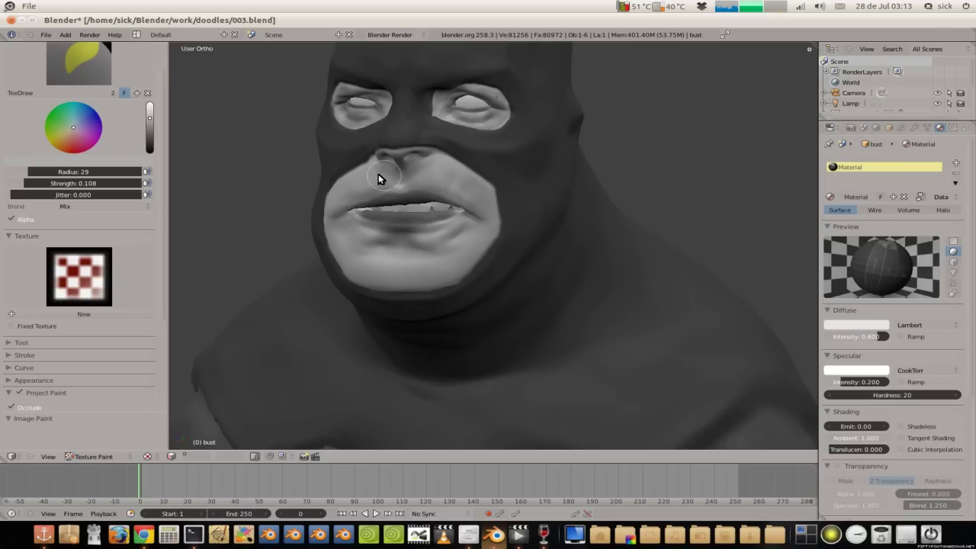
Step: Shade the right eye's inner corner, lower eyelid and upper eyelid
middle_click_drag(398, 175, 406, 188)
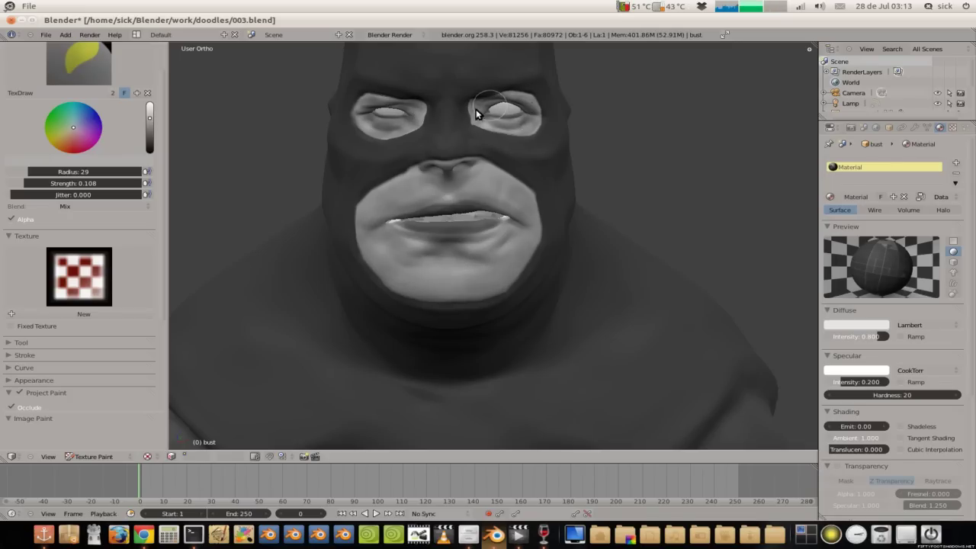
mouse_move(388, 124)
middle_mouse_down()
mouse_move(414, 87)
mouse_move(425, 163)
mouse_move(435, 142)
middle_mouse_up()
scroll(422, 179, "up", 2)
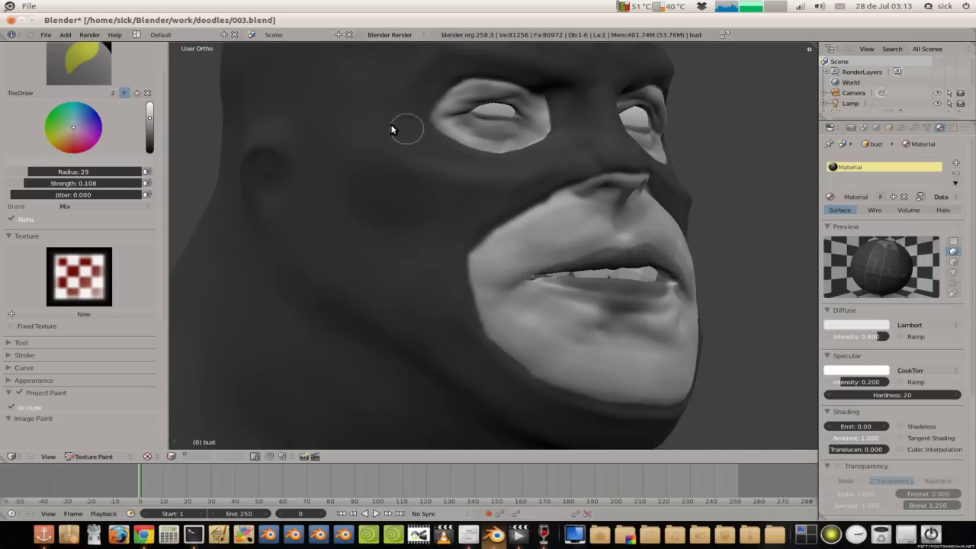
left_click_drag(150, 120, 149, 123)
mouse_move(540, 101)
left_mouse_down()
mouse_move(529, 102)
mouse_move(547, 130)
mouse_move(544, 99)
mouse_move(435, 94)
mouse_move(442, 131)
mouse_move(458, 140)
mouse_move(541, 144)
left_mouse_up()
mouse_move(540, 144)
middle_mouse_down()
mouse_move(579, 261)
mouse_move(503, 192)
mouse_move(429, 230)
middle_mouse_up()
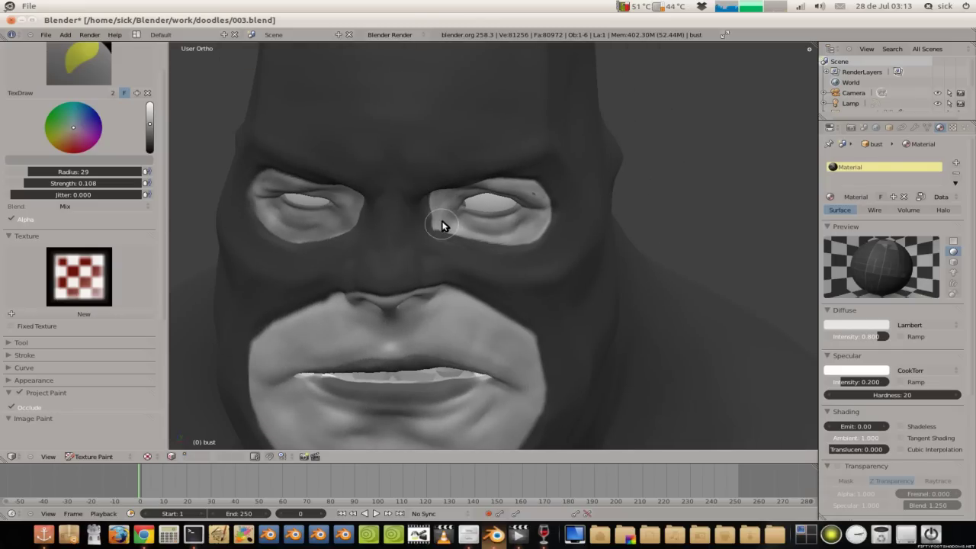
left_click_drag(446, 198, 520, 192)
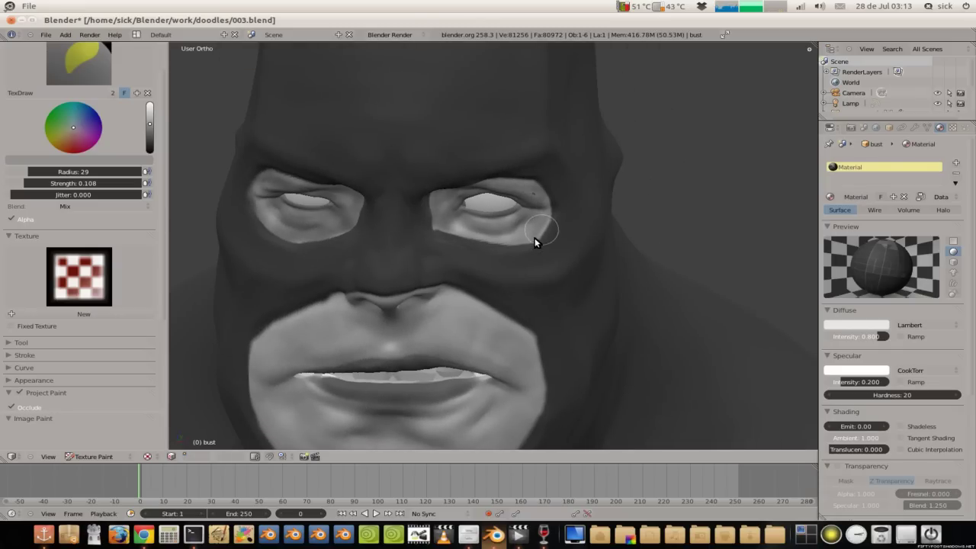
Step: Lighten the mask between the eyes and under the left eye with a slightly darker colour
middle_click_drag(481, 213, 424, 196)
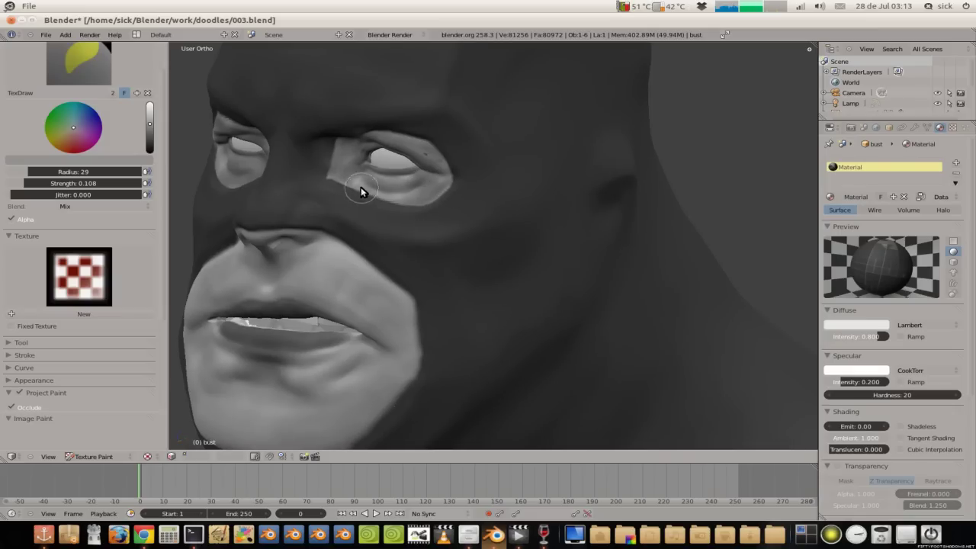
left_click_drag(331, 156, 344, 169)
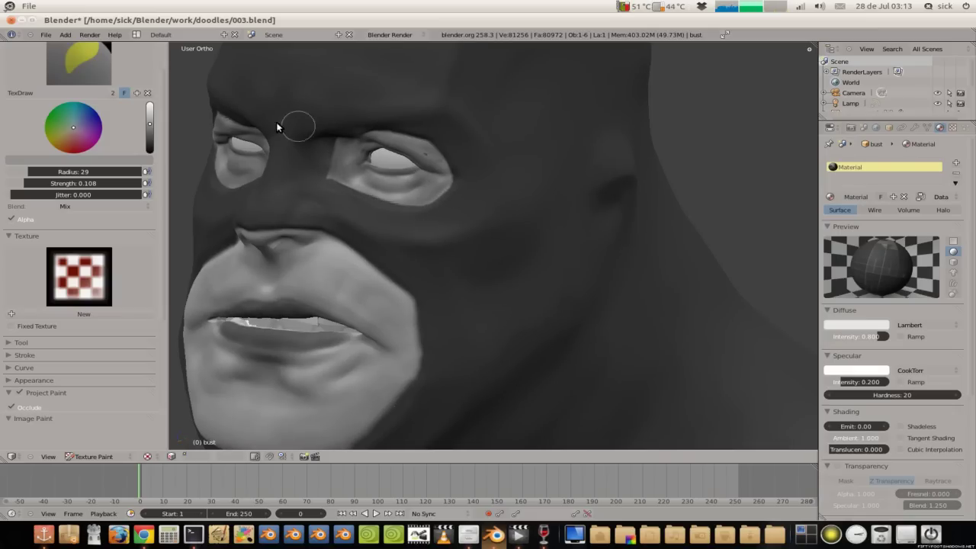
left_click_drag(150, 124, 150, 126)
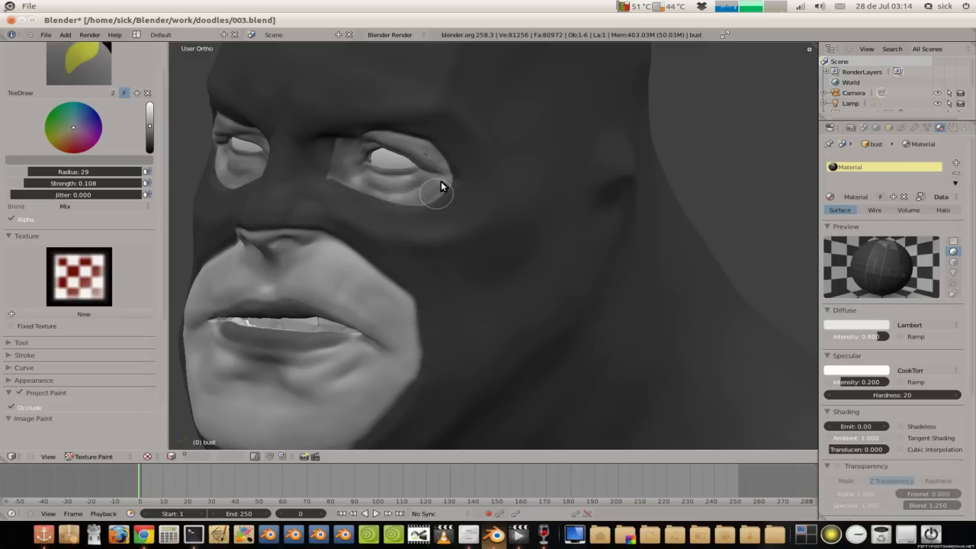
middle_click_drag(388, 120, 414, 89)
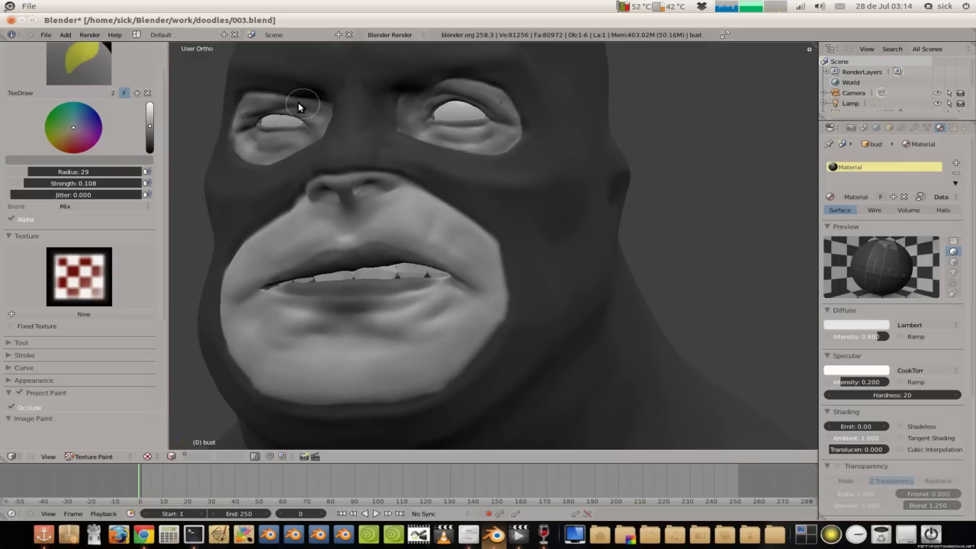
middle_click_drag(263, 92, 327, 102)
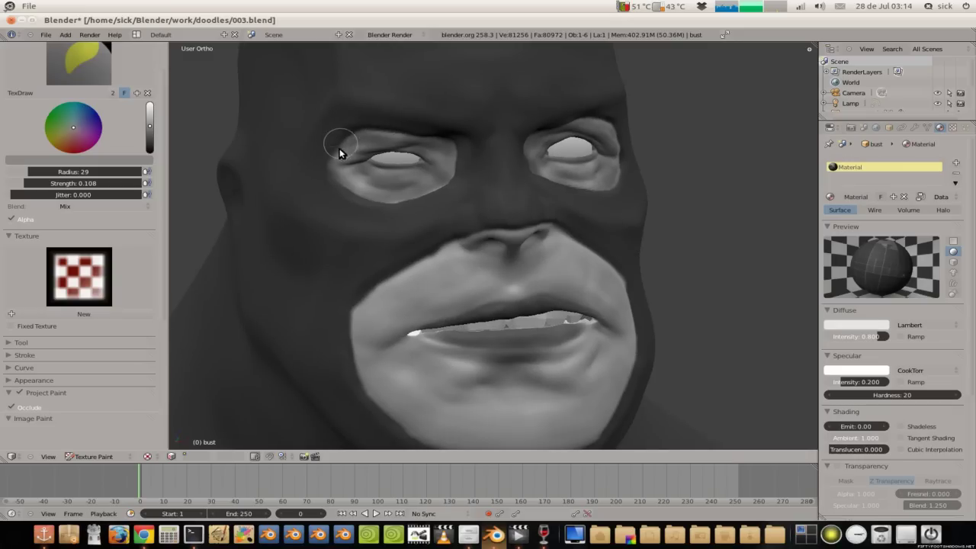
left_click_drag(344, 188, 420, 191)
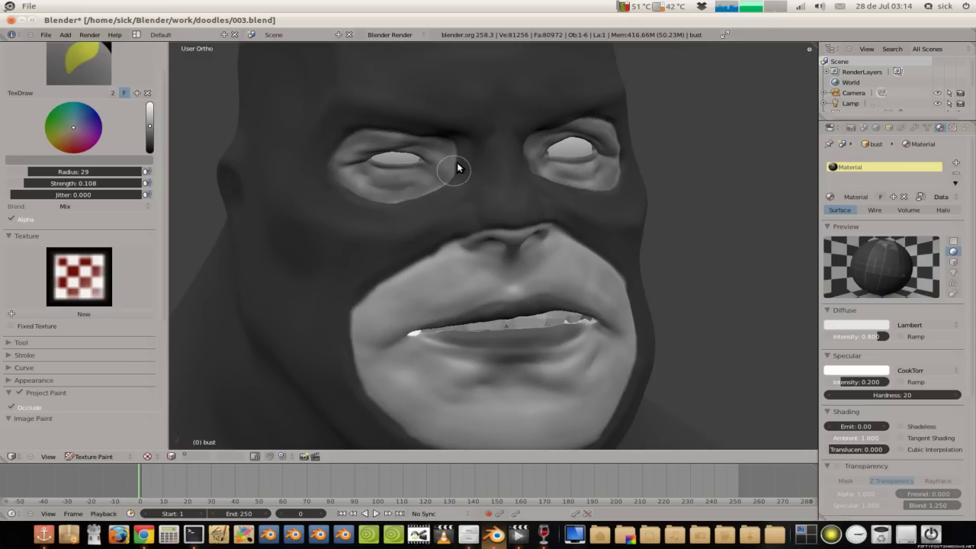
middle_click_drag(449, 167, 427, 160)
scroll(407, 157, "down", 3)
scroll(363, 153, "down", 2)
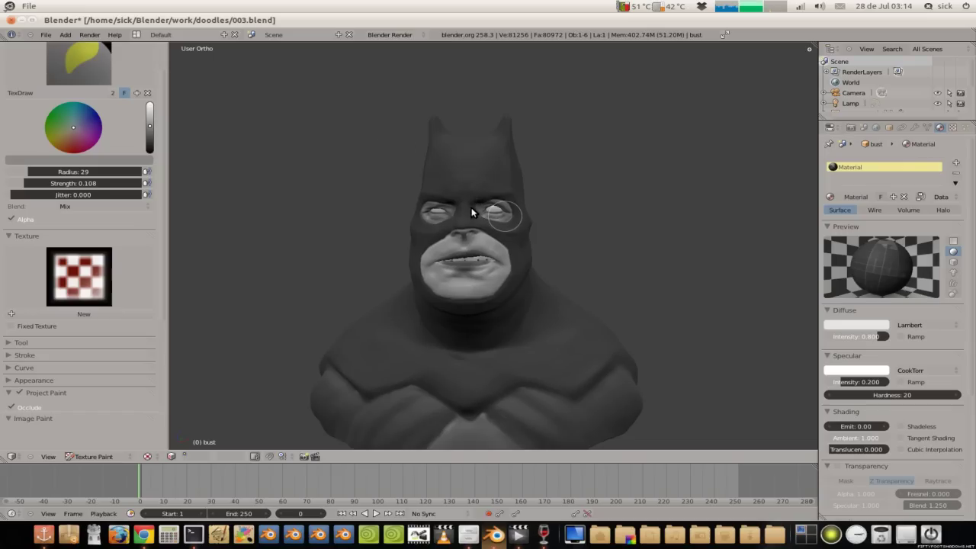
middle_click_drag(432, 211, 451, 216)
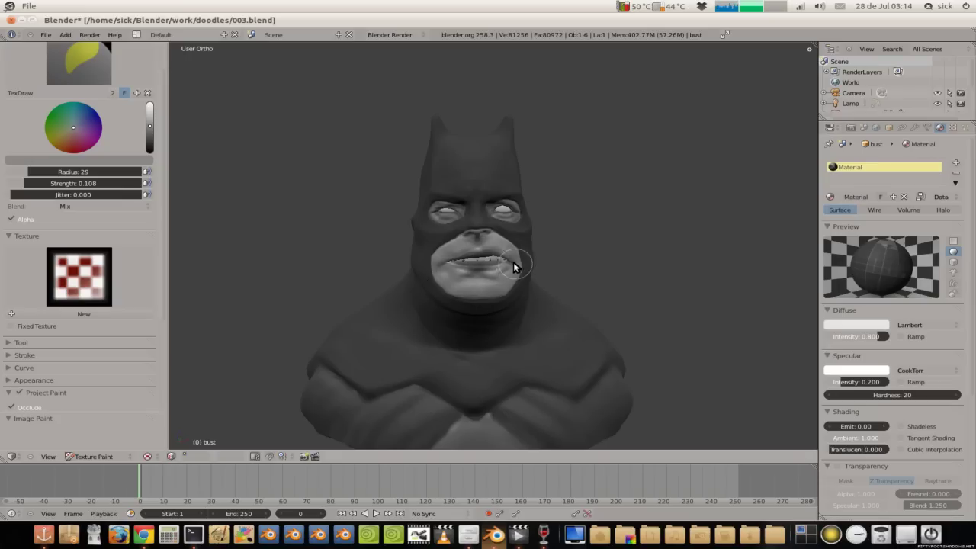
mouse_move(446, 283)
middle_mouse_down()
mouse_move(370, 207)
mouse_move(302, 206)
mouse_move(394, 181)
mouse_move(381, 191)
mouse_move(385, 207)
mouse_move(375, 196)
middle_mouse_up()
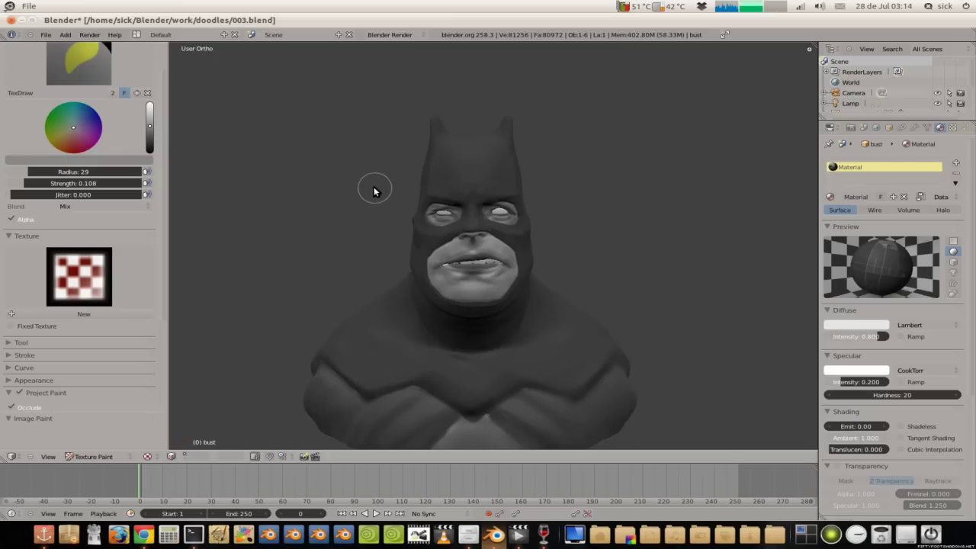
scroll(365, 175, "up", 5)
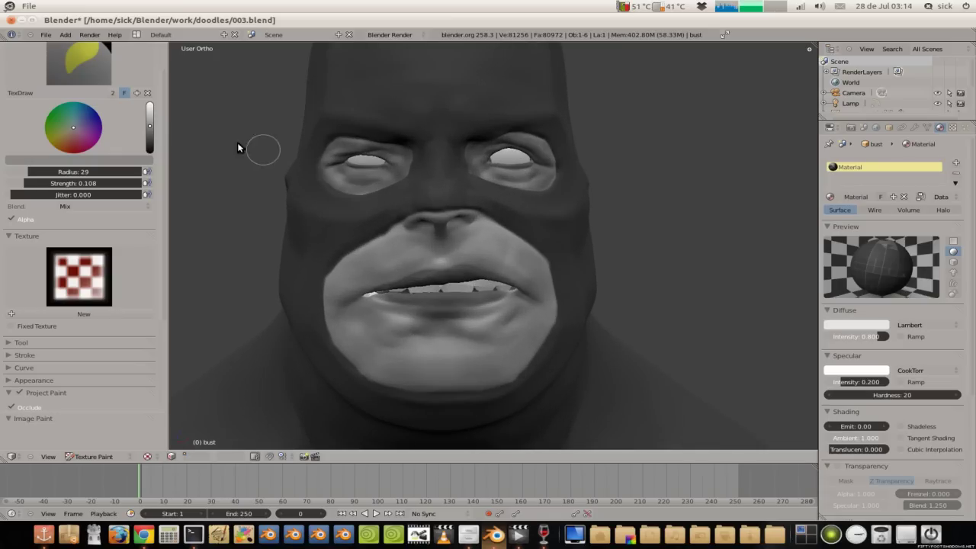
Step: Switch to the Soften brush with radius 49 and strength 0.506
left_click(84, 72)
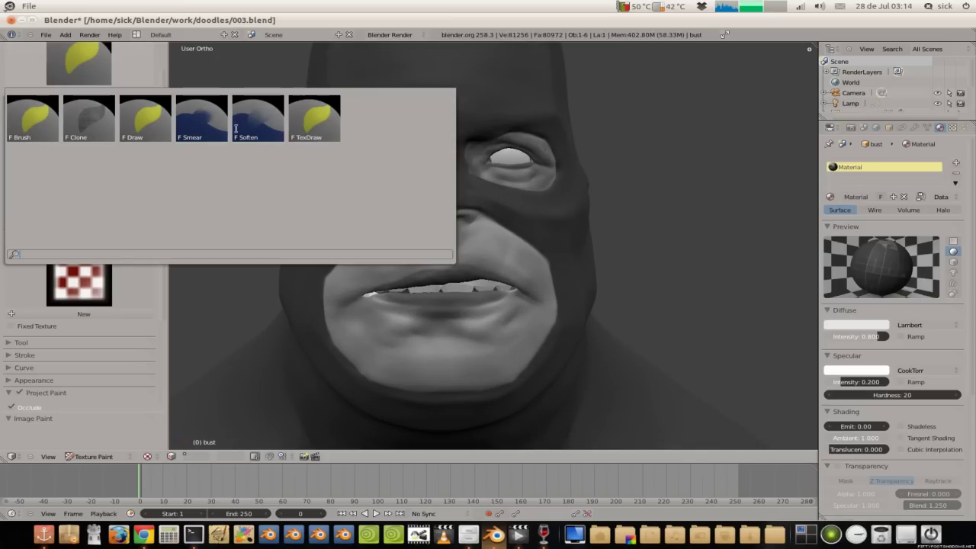
left_click(246, 127)
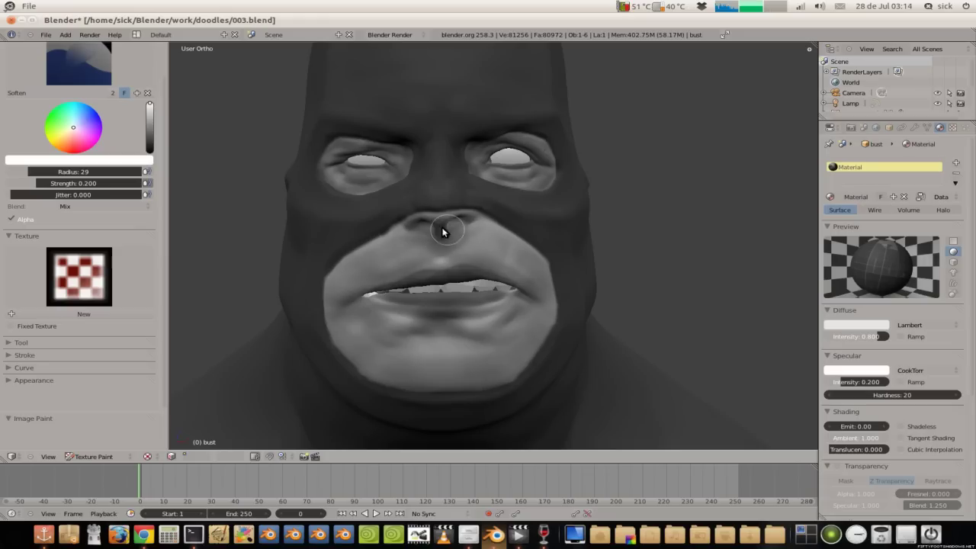
key("f")
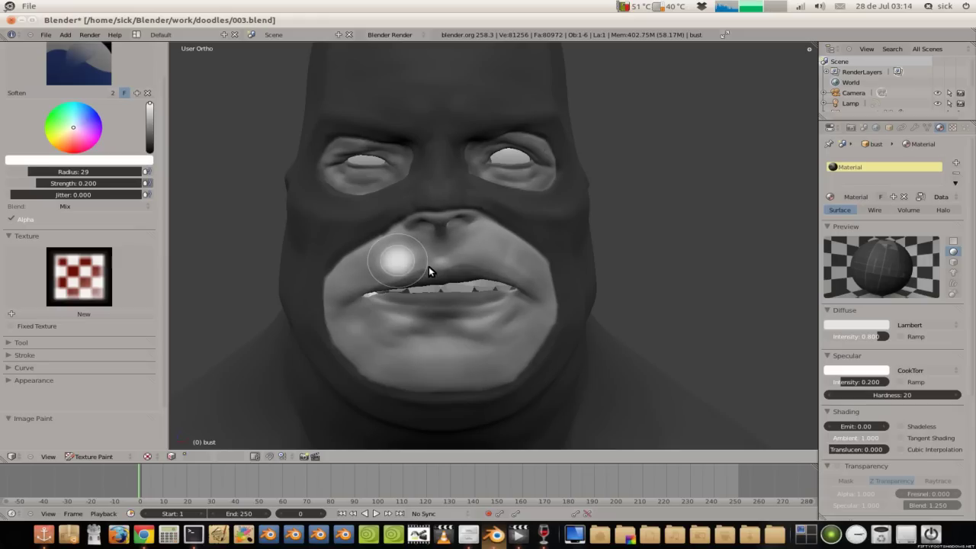
left_click(320, 212)
left_click_drag(84, 183, 112, 183)
Step: Soften the painted shading over the nose and around both eyes, then check the profile
left_click_drag(412, 251, 402, 254)
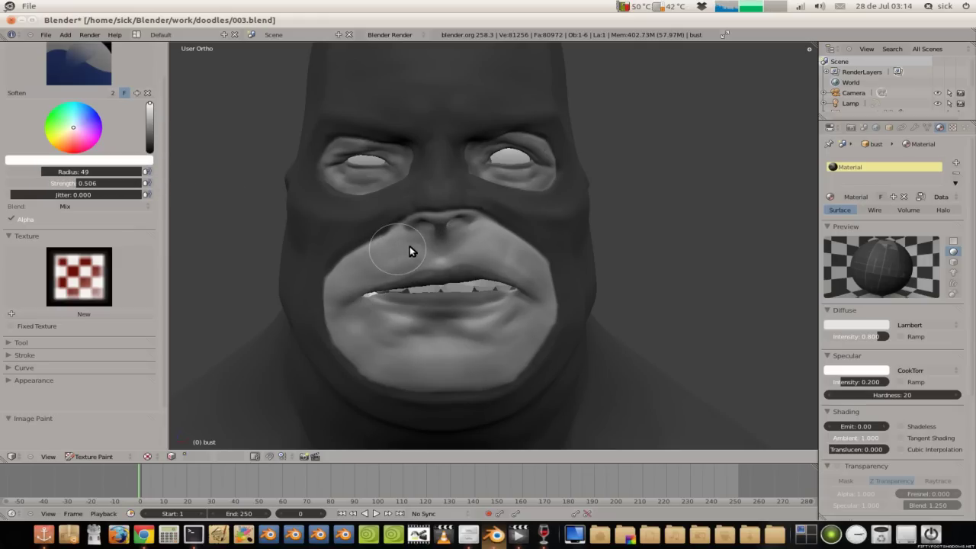
mouse_move(341, 165)
left_mouse_down()
mouse_move(389, 174)
mouse_move(387, 157)
left_mouse_up()
mouse_move(505, 157)
left_mouse_down()
mouse_move(545, 164)
mouse_move(502, 161)
mouse_move(509, 180)
left_mouse_up()
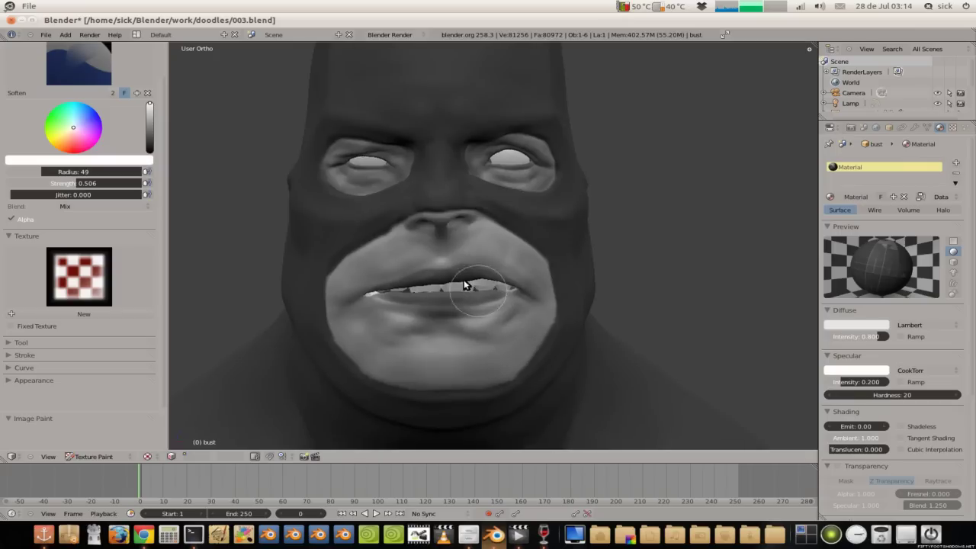
scroll(486, 294, "down", 3)
scroll(413, 245, "down", 2)
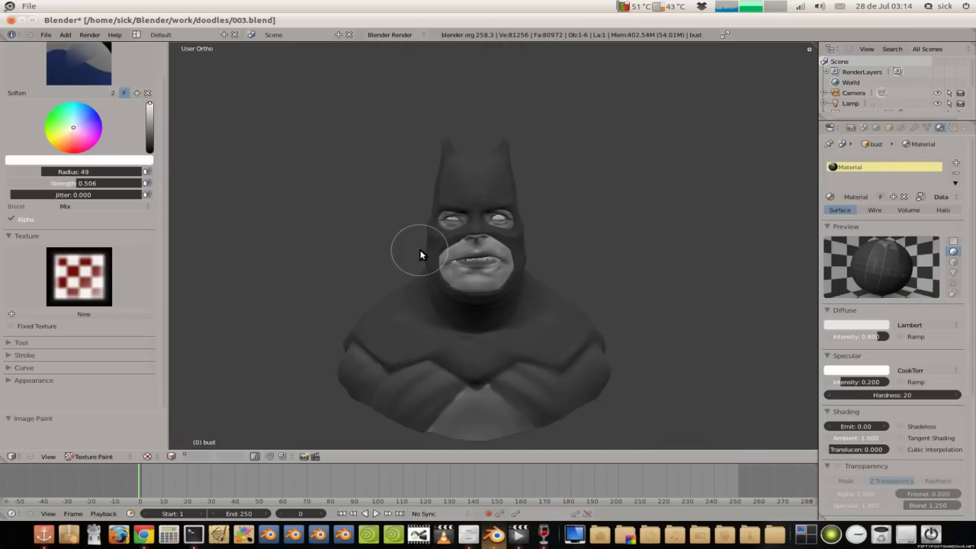
scroll(434, 227, "down", 1)
middle_click_drag(411, 225, 270, 226)
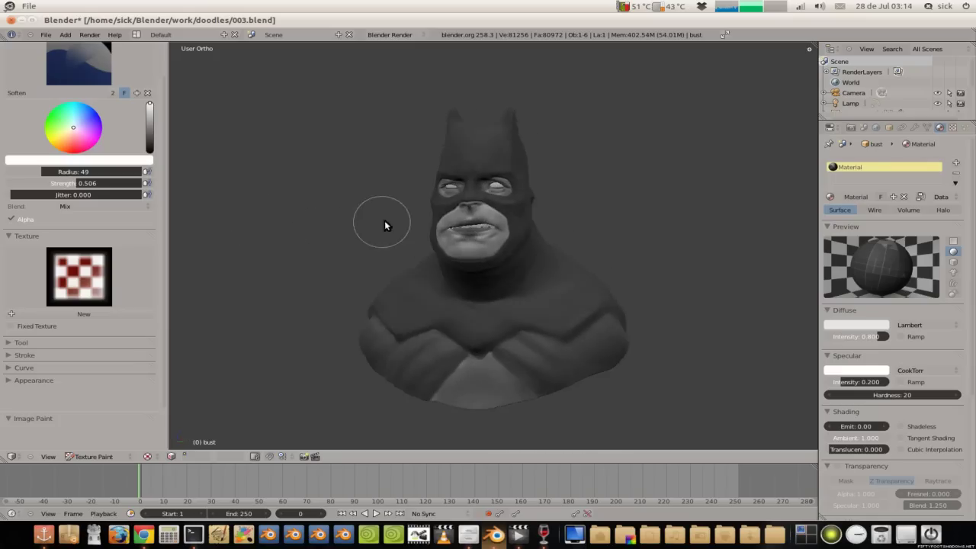
middle_click_drag(269, 220, 361, 215)
Step: Save the blend file and the painted texture image from the UV Editing layout, then return to Default
key("ctrl+s")
key("ctrl+Right")
key("ctrl+Right")
key("ctrl+Right")
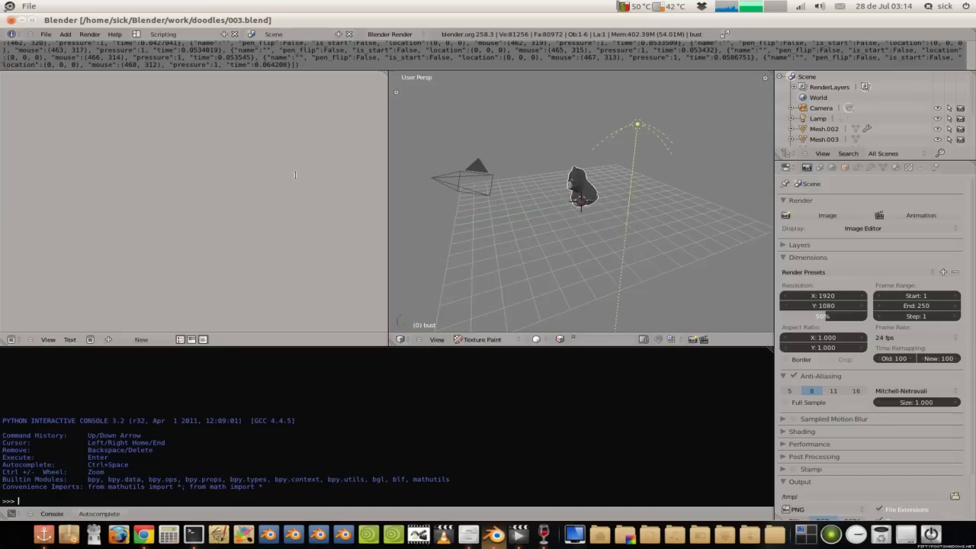
key("ctrl+Right")
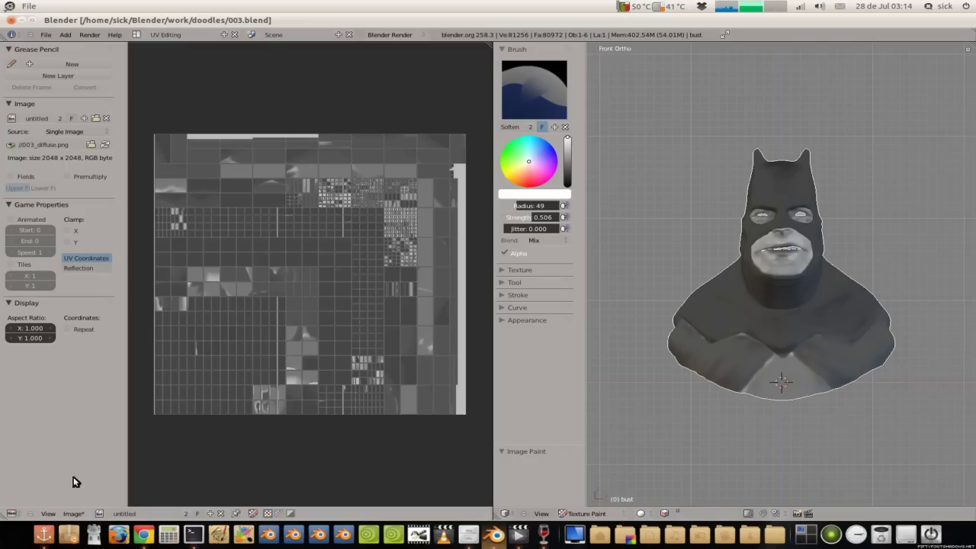
left_click(73, 513)
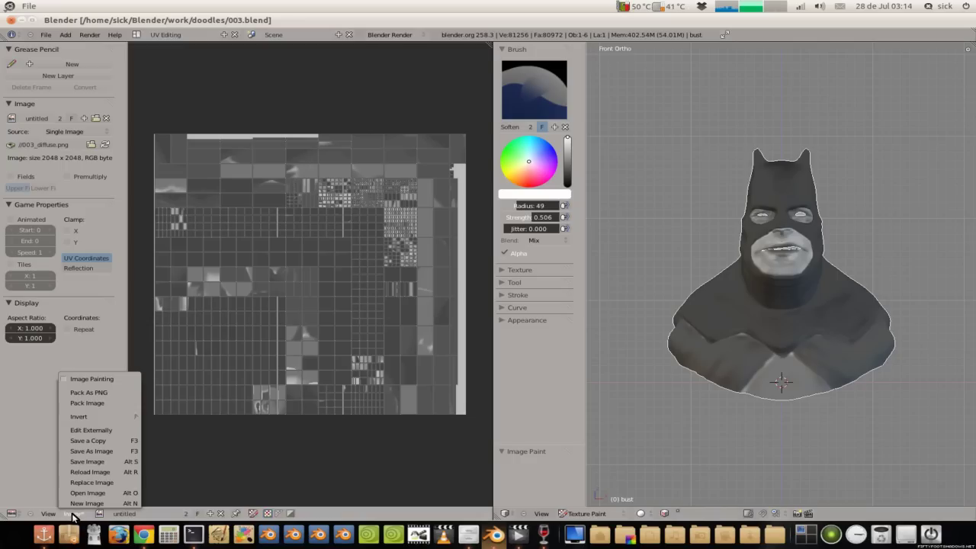
left_click(79, 460)
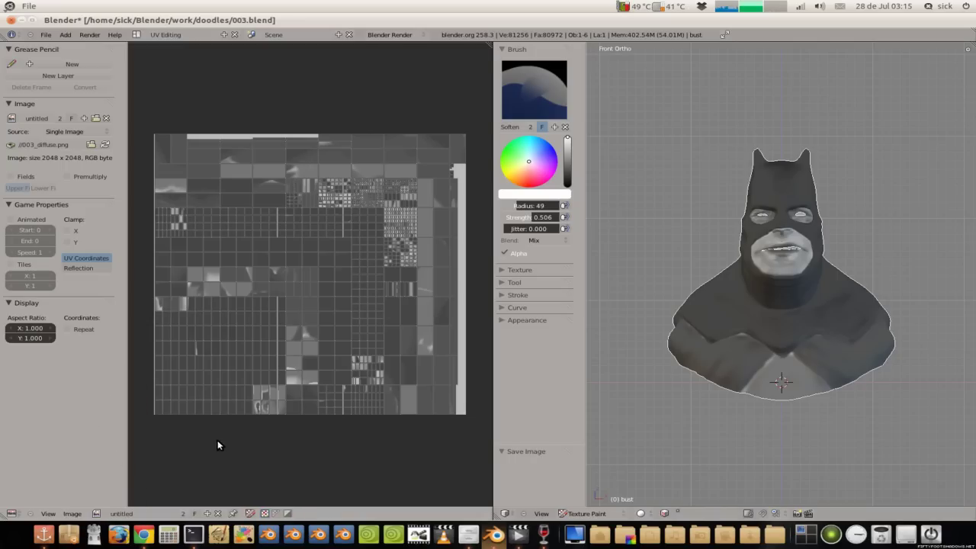
key("ctrl+Left")
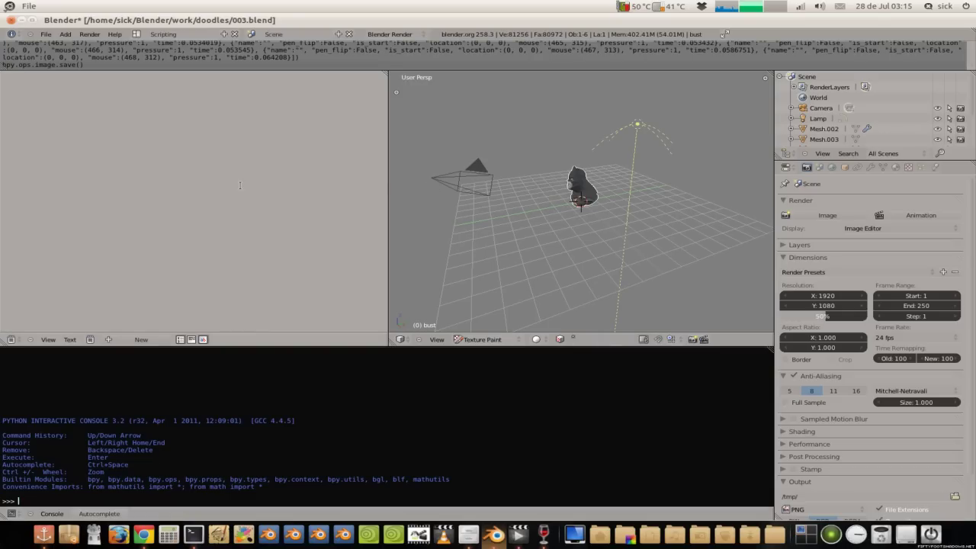
key("ctrl+Left")
key("ctrl+Left")
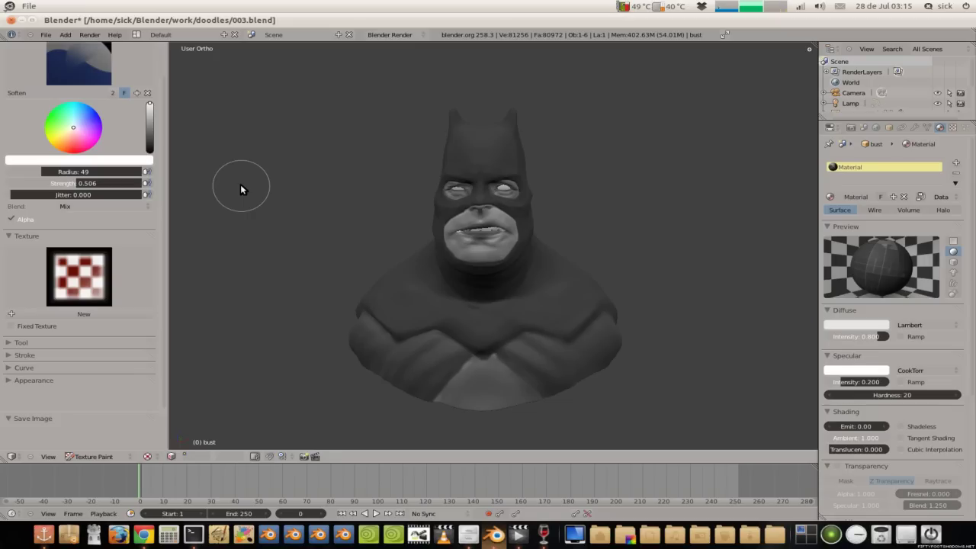
Step: Save the painted bust file and switch the bust to Object Mode
key("ctrl+s")
key("Return")
left_click(114, 456)
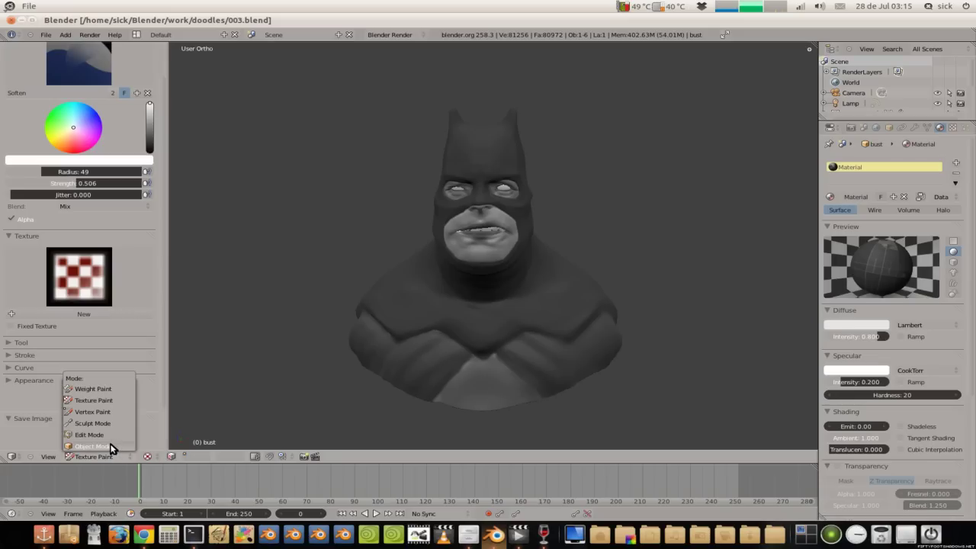
left_click(109, 447)
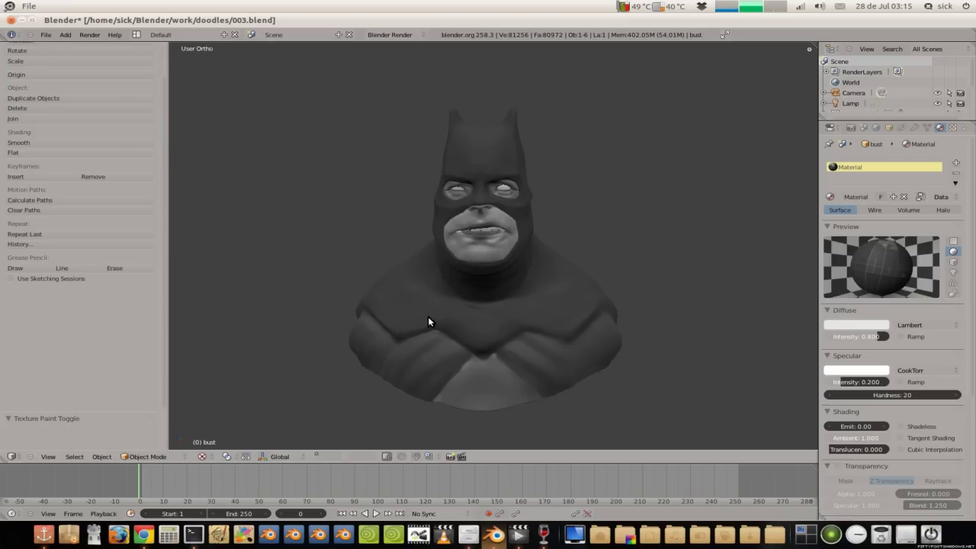
Step: Raise the bust's Multires preview level from 3 to 4 and resave, confirming the overwrite
left_click(912, 128)
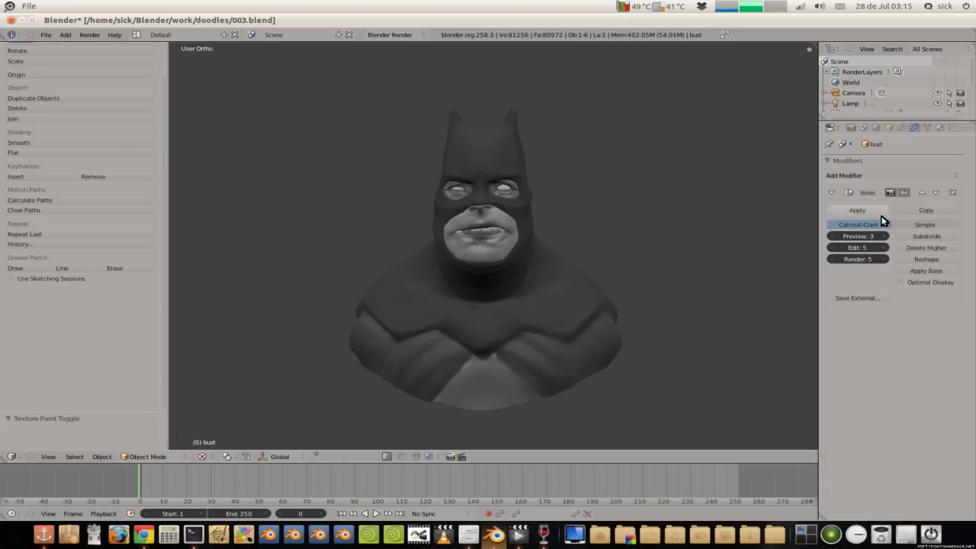
scroll(866, 234, "up", 1, "ctrl")
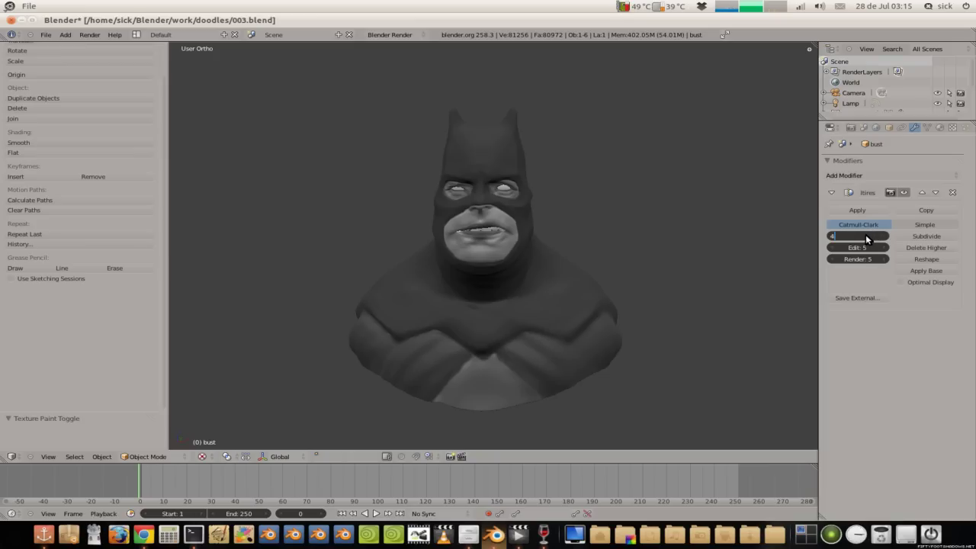
scroll(581, 223, "up", 3)
scroll(580, 222, "up", 1)
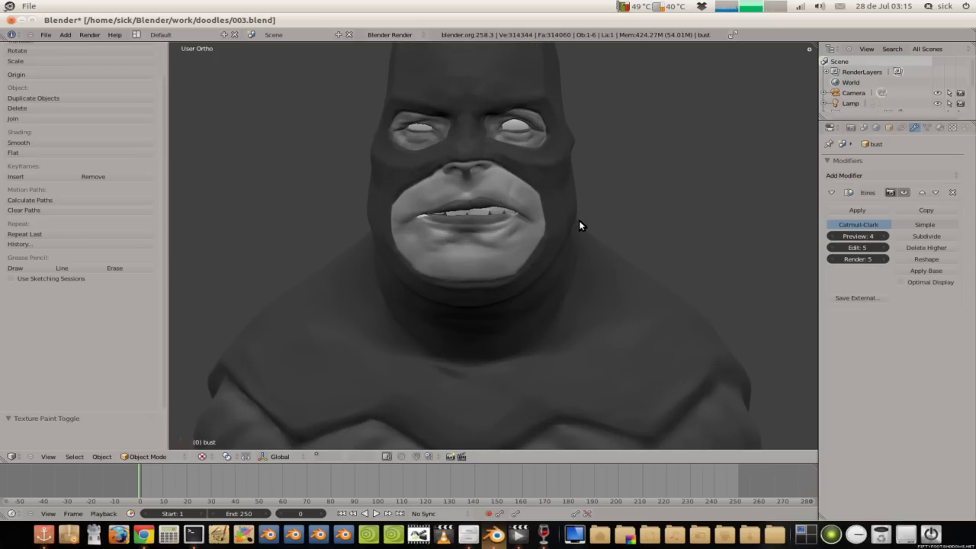
scroll(579, 224, "up", 1)
scroll(579, 220, "down", 2)
scroll(578, 221, "down", 2)
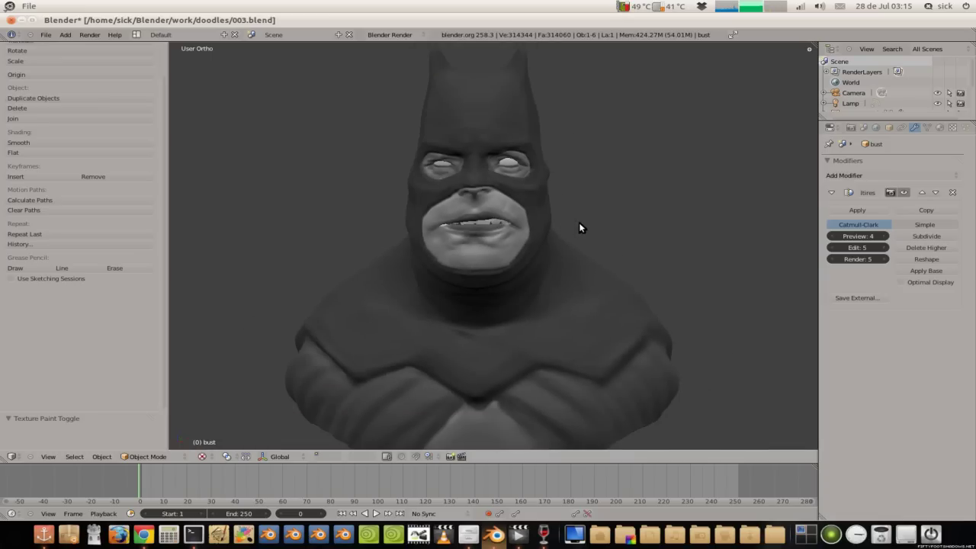
key("ctrl+s")
left_click(579, 222)
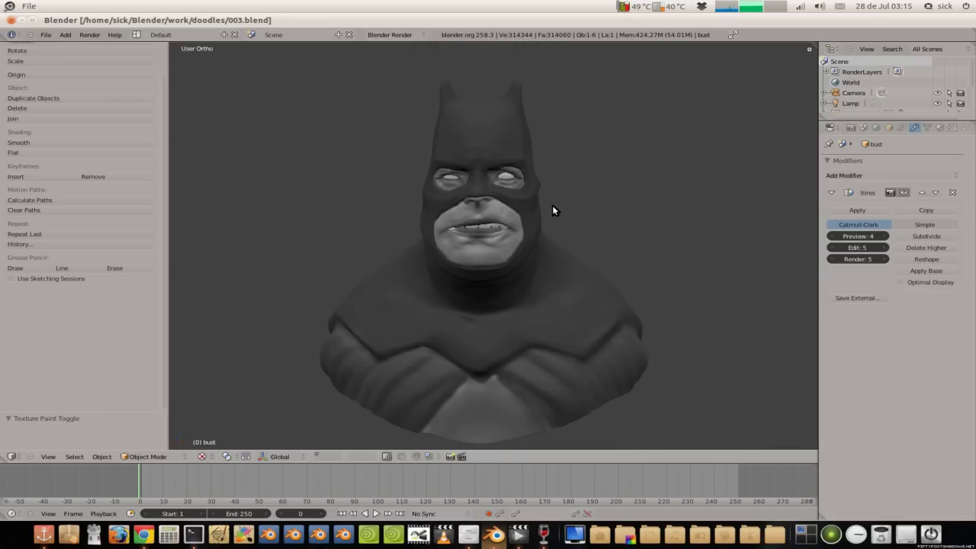
Step: Open 002_render.blend and delete its old bust
key("ctrl+o")
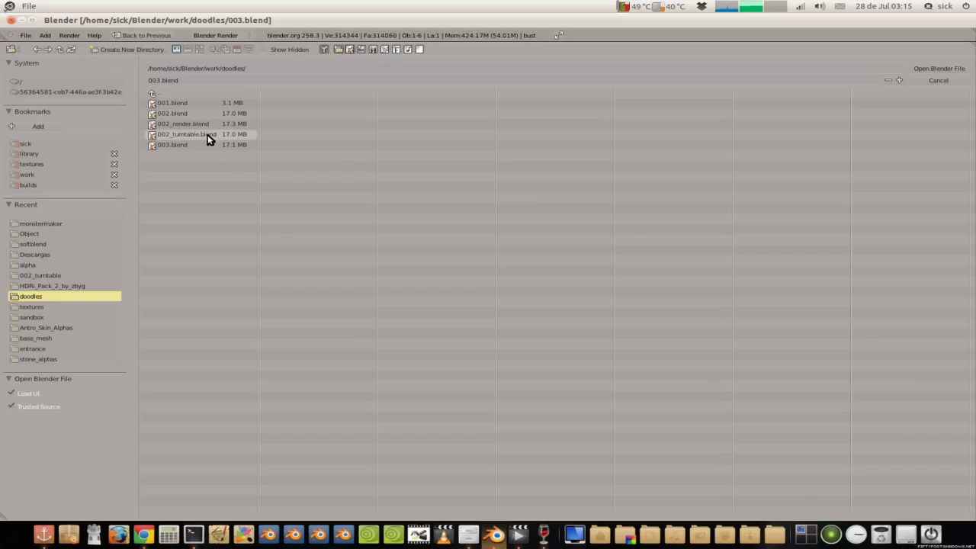
left_click(203, 124)
double_click(200, 125)
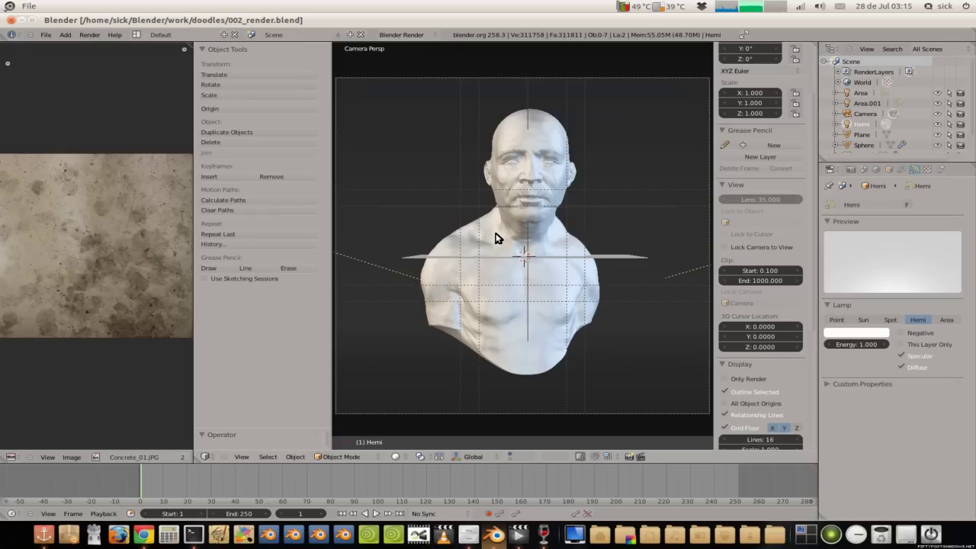
right_click(497, 238)
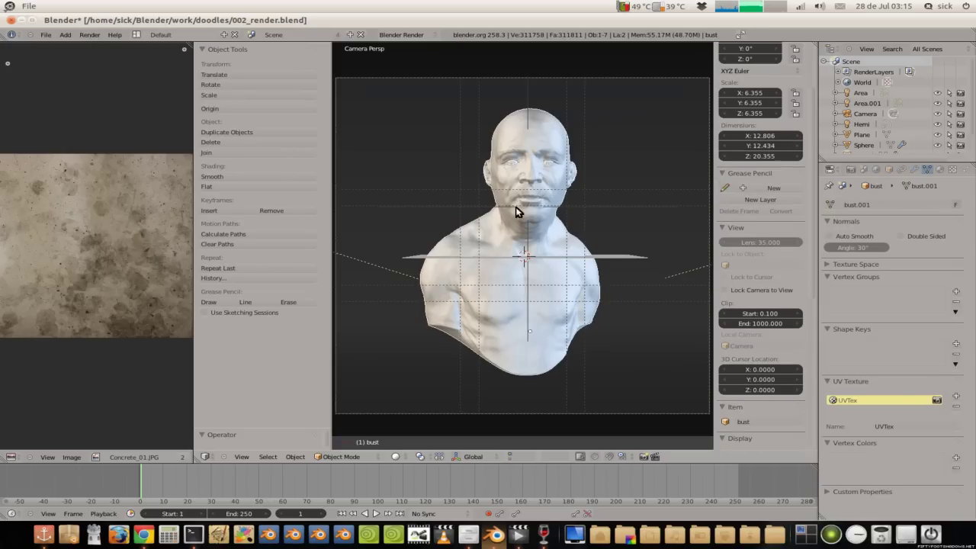
key("x")
left_click(511, 163)
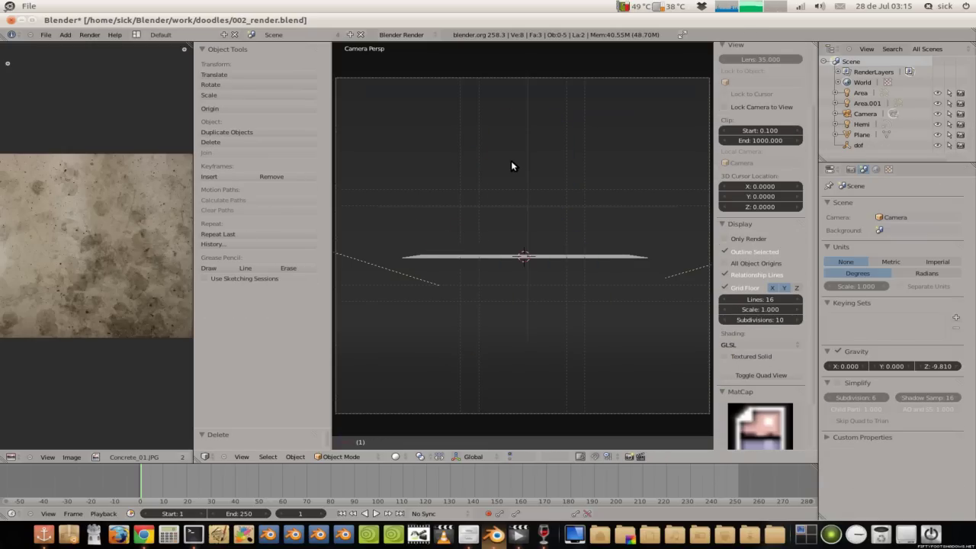
Step: Append the bust, Mesh.002 and Mesh.003 from doodles/003.blend's Object folder
key("shift+F1")
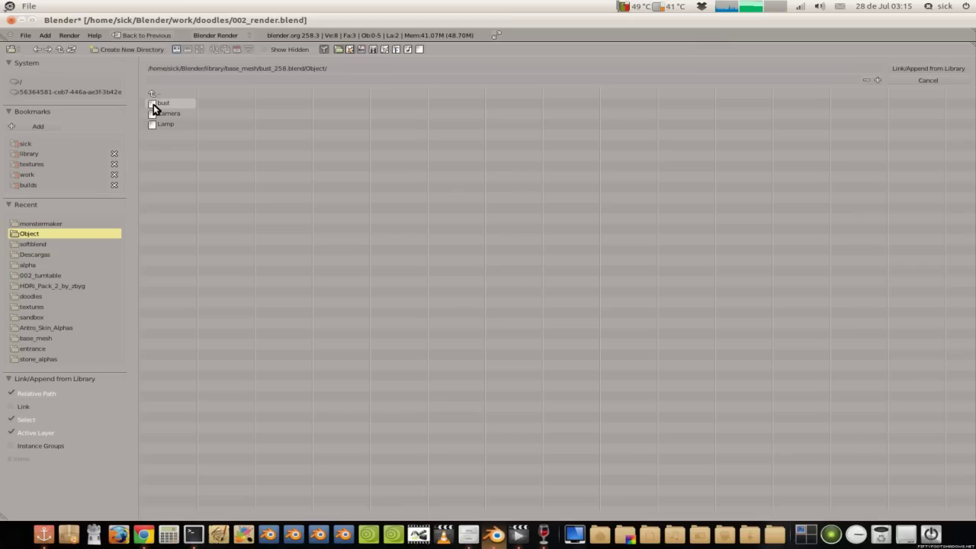
left_click(153, 93)
left_click(156, 94)
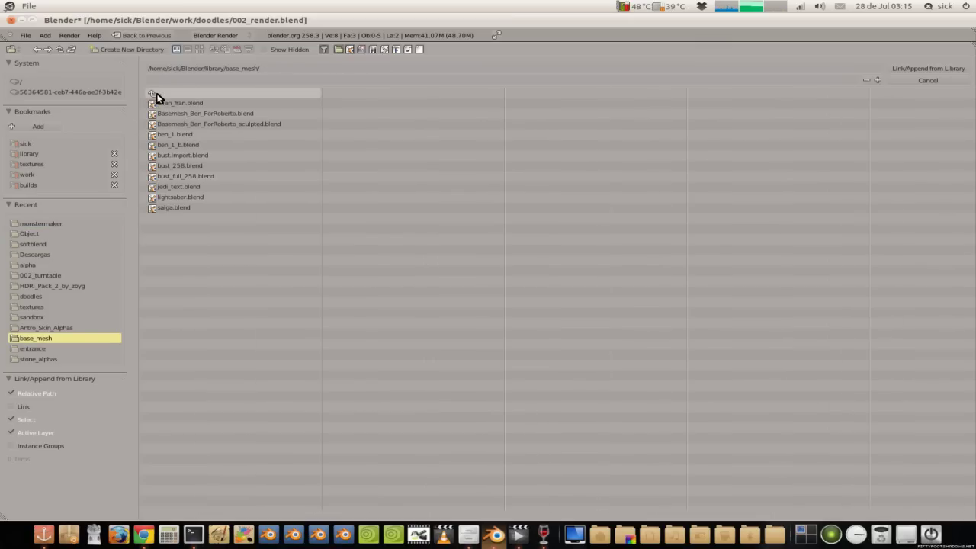
left_click(32, 296)
left_click(173, 146)
left_click(170, 166)
left_click(180, 135, "shift")
left_click(180, 144, "shift")
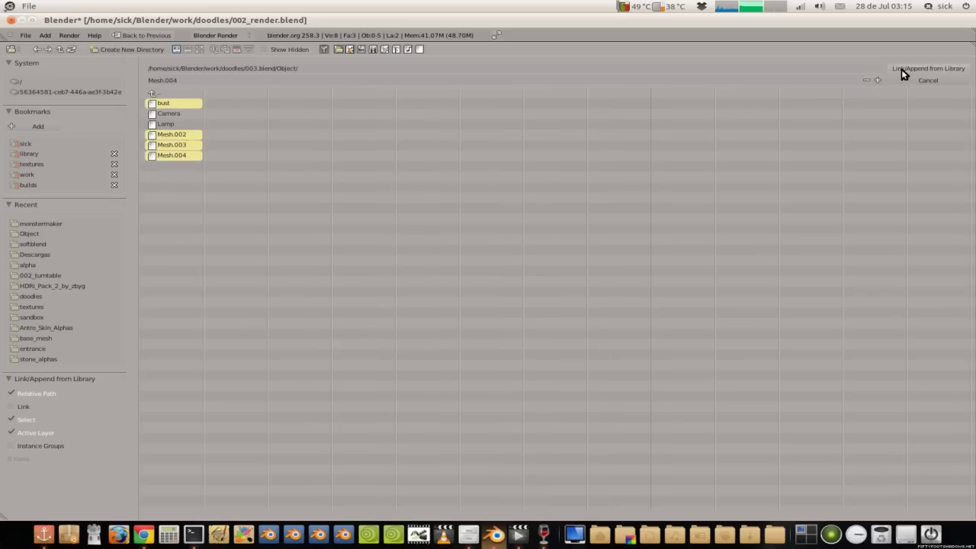
left_click(901, 68)
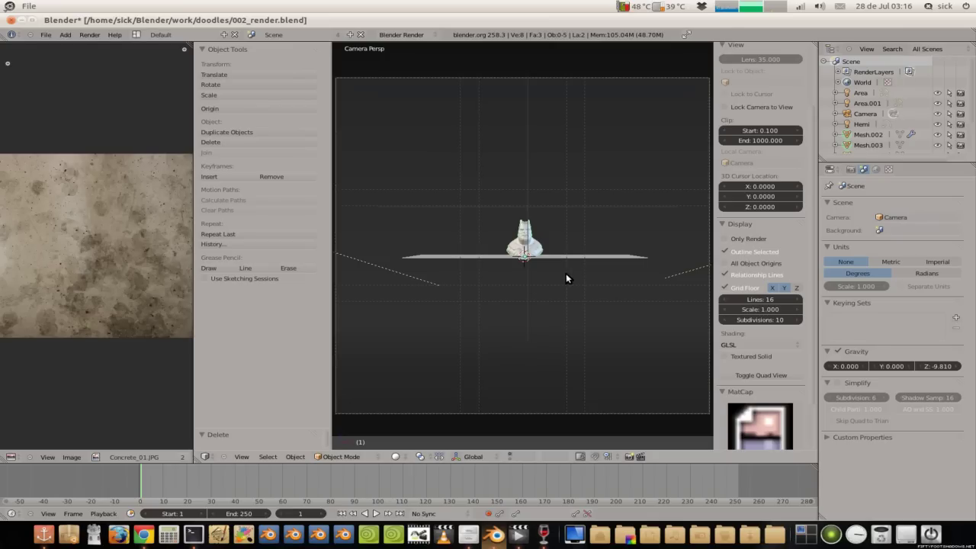
Step: Scale the appended bust up and lower it along Z
key("s")
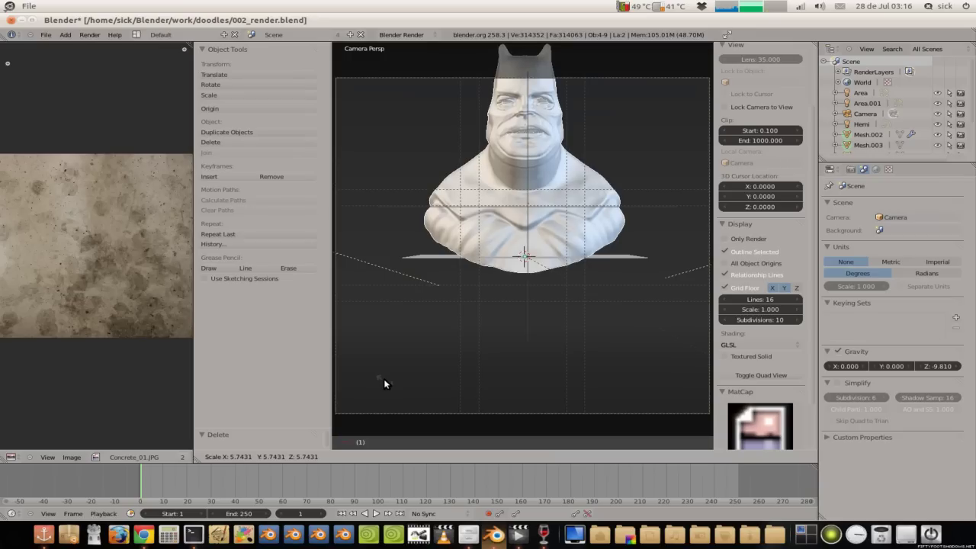
left_click(384, 383)
key("g")
key("z")
left_click(518, 333)
Step: In side view, shift the bust along Y to centre it, then return to camera view
key("KP_3")
key("g")
key("x")
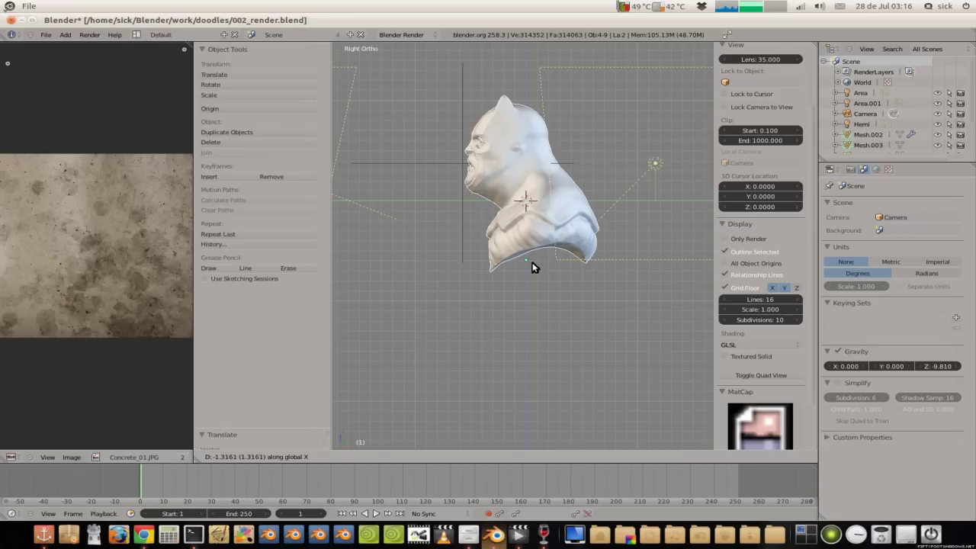
key("y")
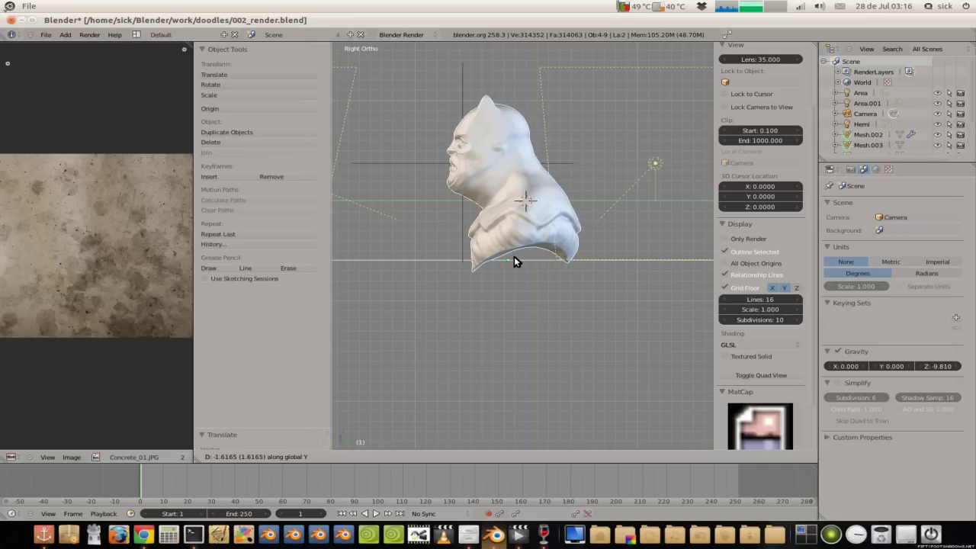
left_click(516, 256)
key("KP_1")
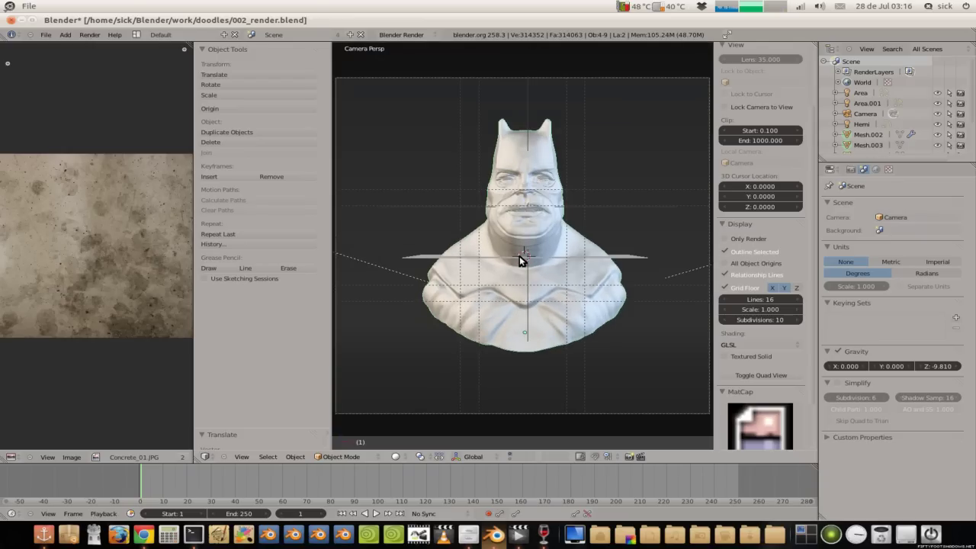
Step: Box-select the lower chest vertices of the bust in Edit Mode
right_click(548, 279)
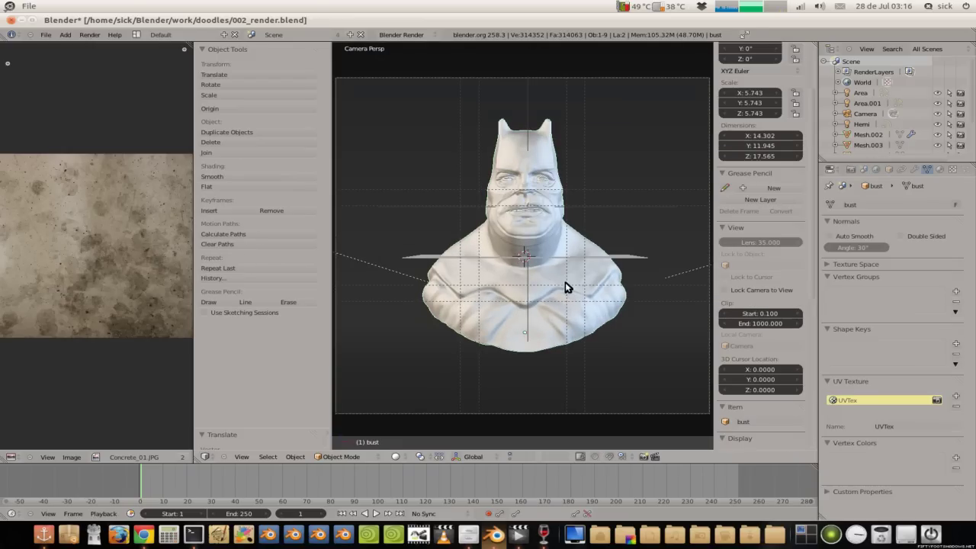
key("Tab")
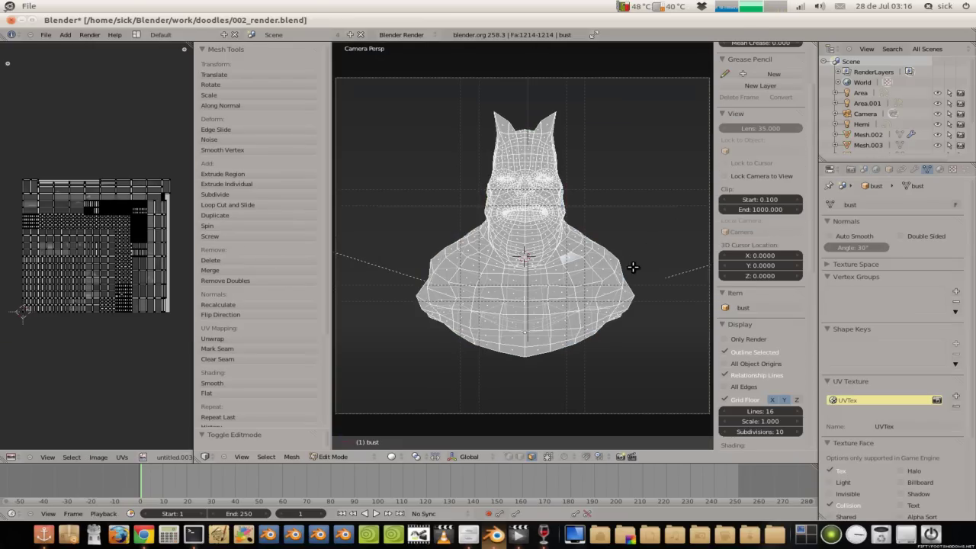
key("a")
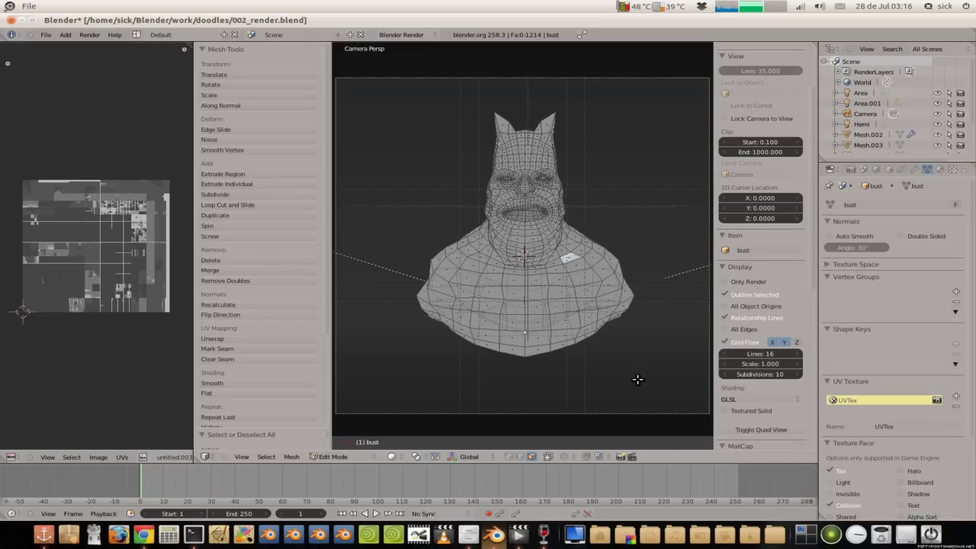
left_click_drag(669, 379, 377, 270)
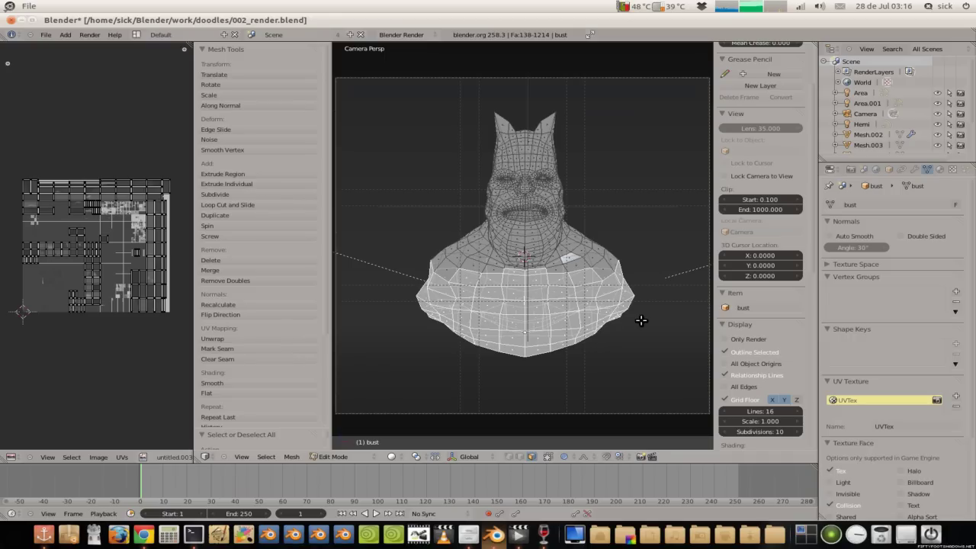
Step: Tilt the lower chest with a proportional-editing trackball rotation, adjusting the falloff size
key("r")
key("z")
scroll(641, 319, "down", 3)
scroll(642, 317, "down", 3)
key("r")
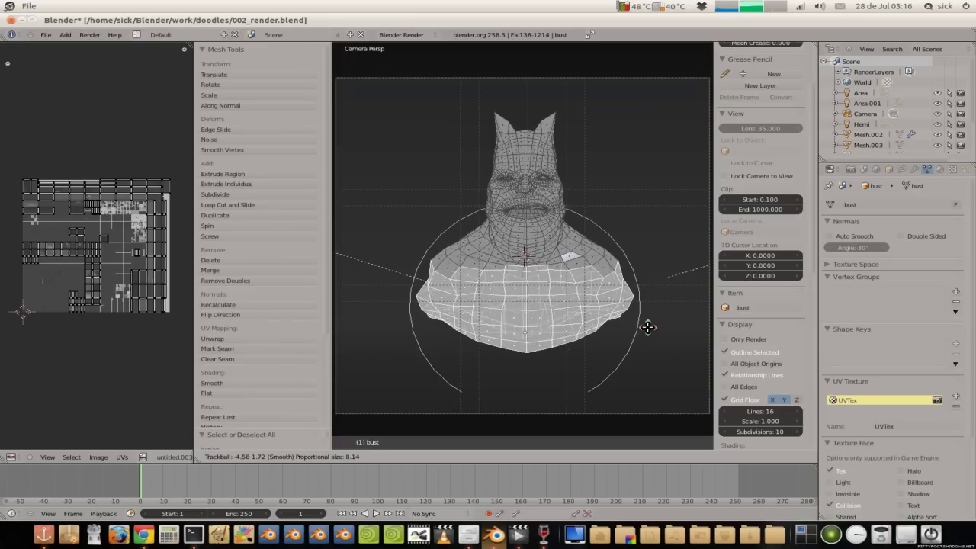
scroll(647, 327, "up", 3)
scroll(647, 327, "up", 2)
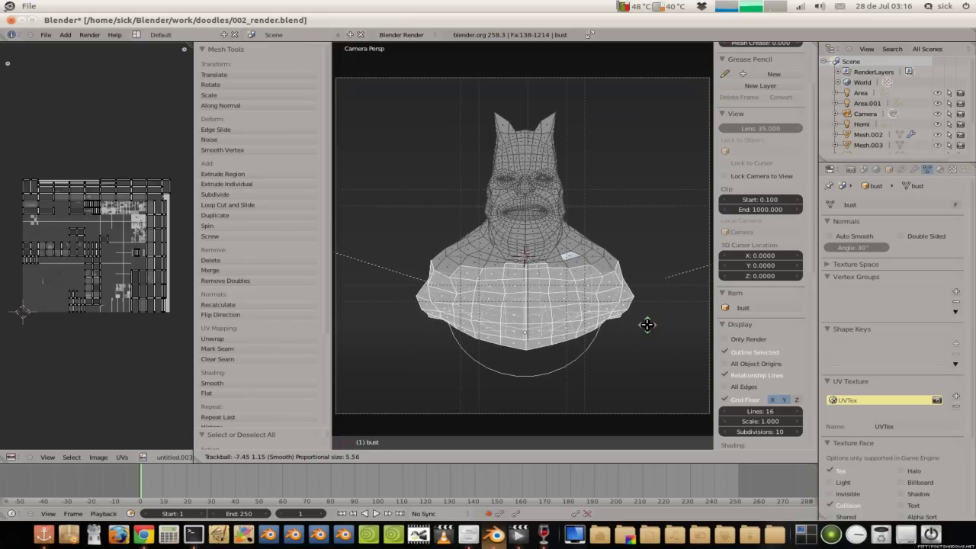
scroll(656, 335, "up", 2)
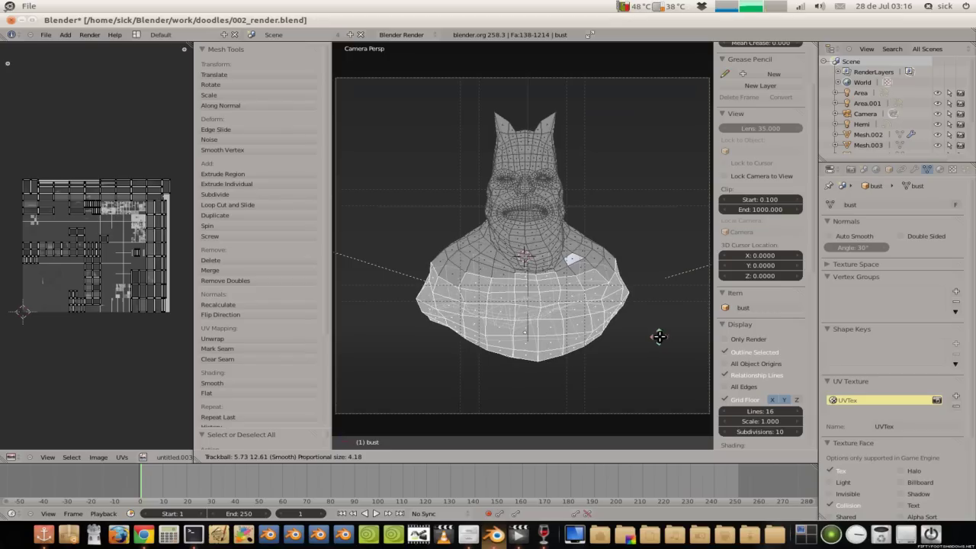
left_click(661, 336)
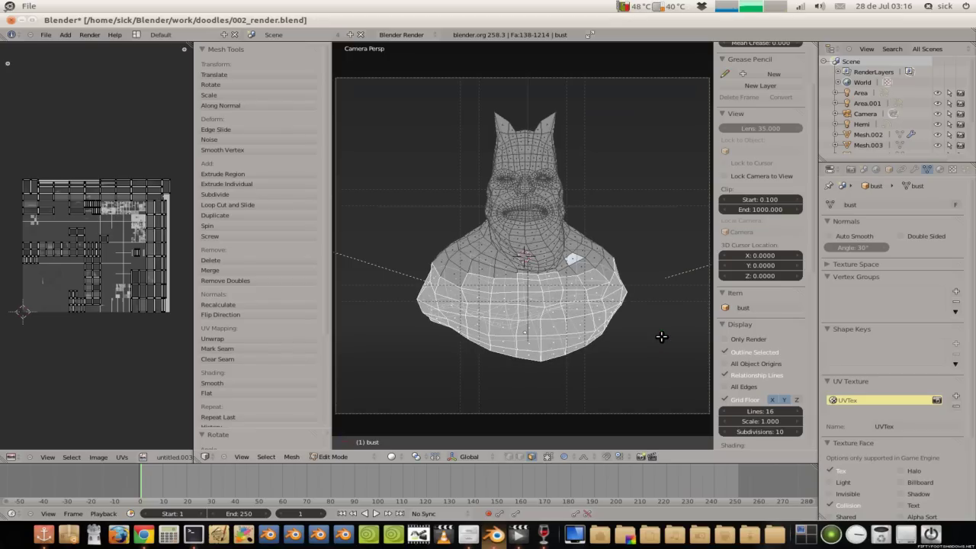
Step: Nudge the lower chest slightly upward in a few moves, then return to Object Mode
key("r")
key("r")
key("g")
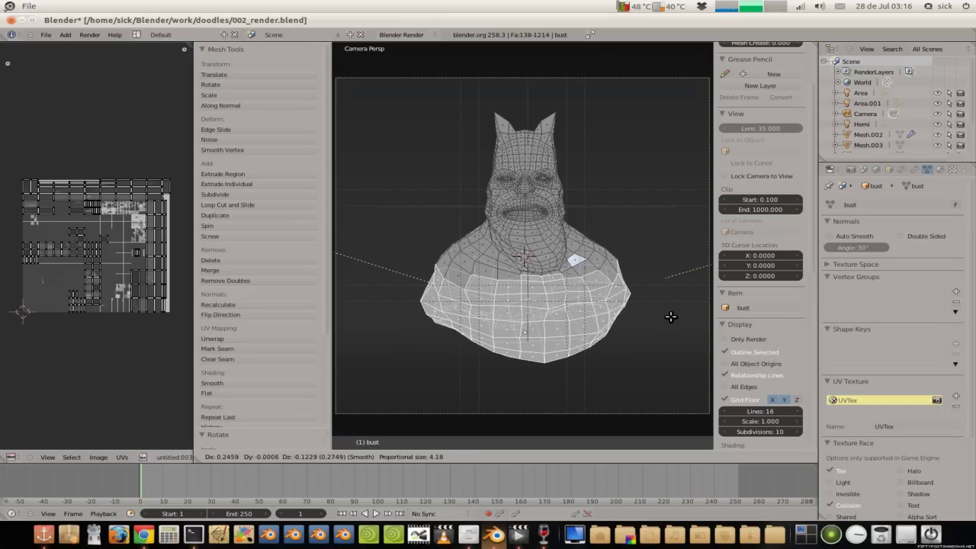
left_click(667, 317)
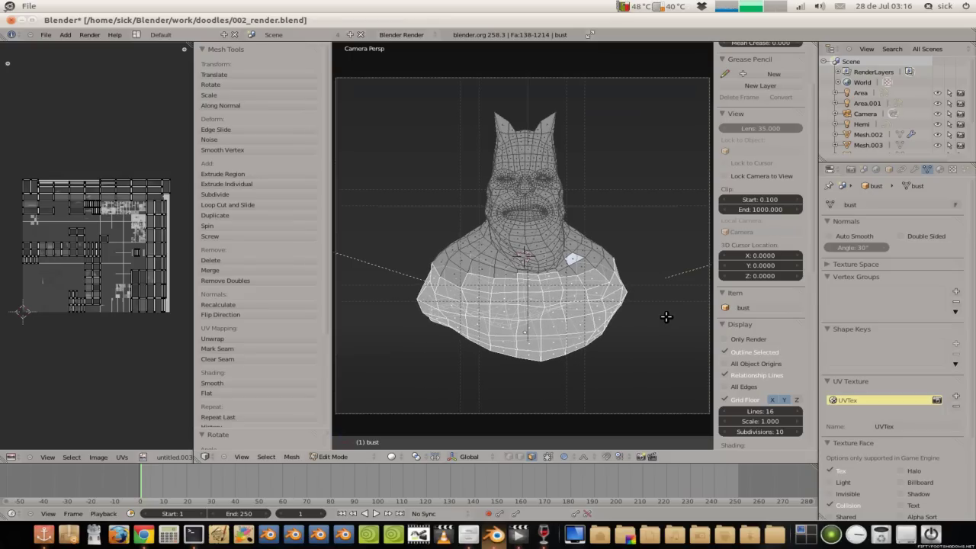
key("g")
left_click(666, 309)
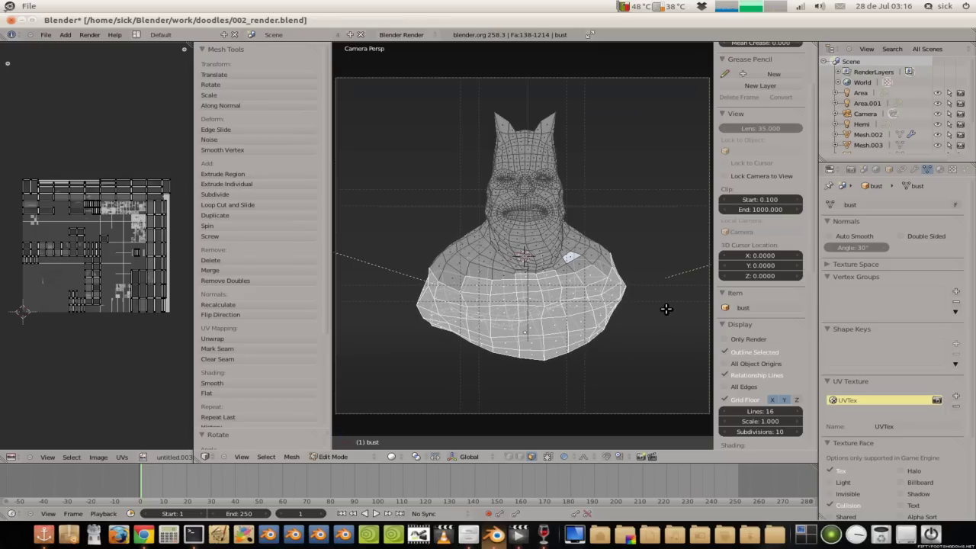
key("g")
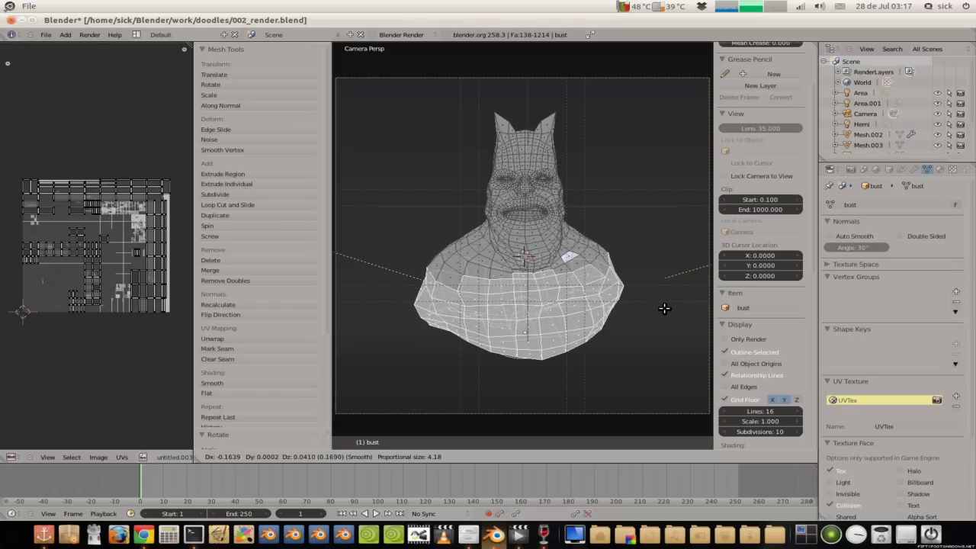
left_click(664, 308)
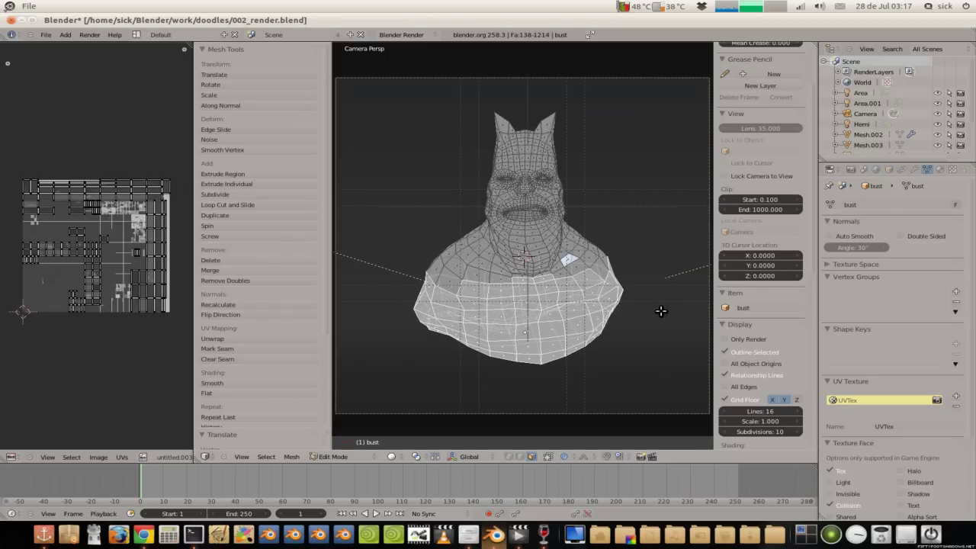
key("Tab")
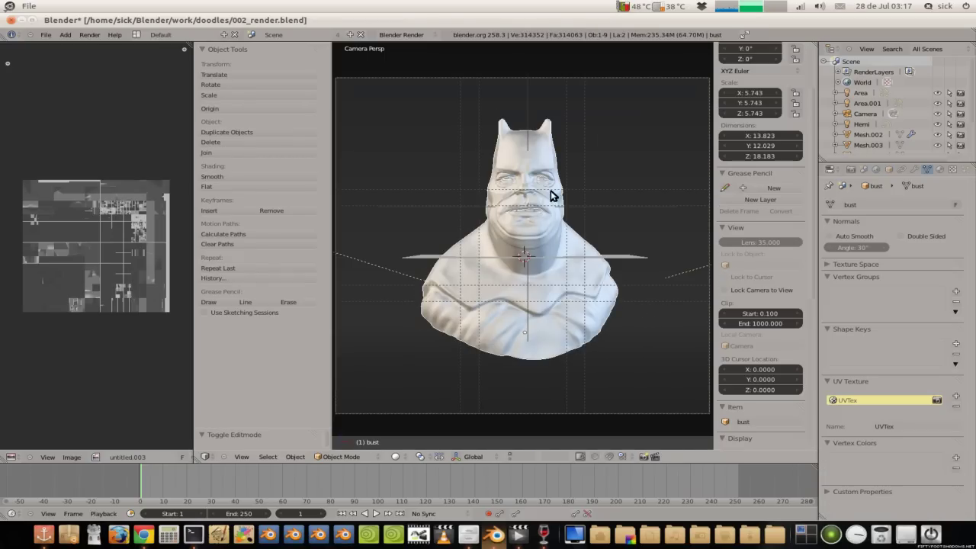
Step: Give Mesh.002's material specular intensity 0.2 and hardness 20
left_click(941, 170)
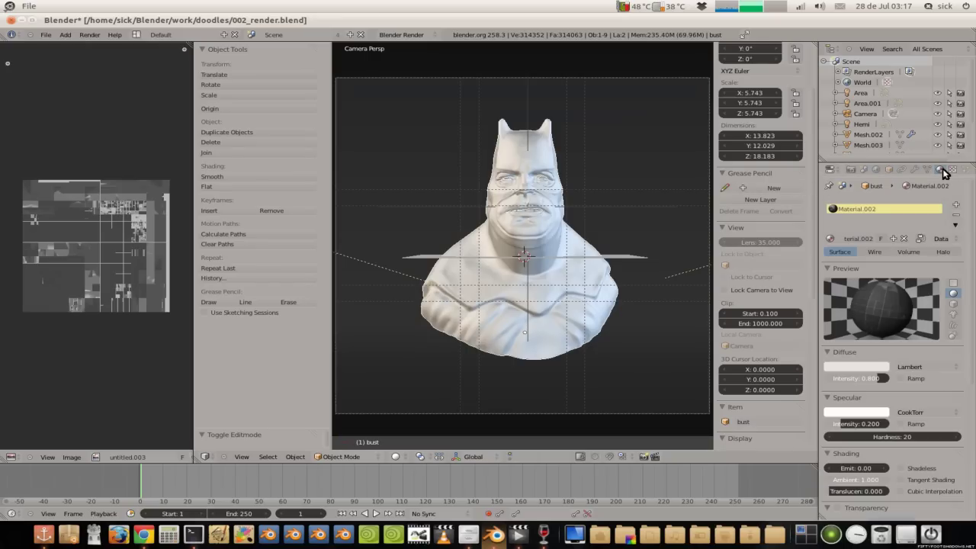
left_click(951, 170)
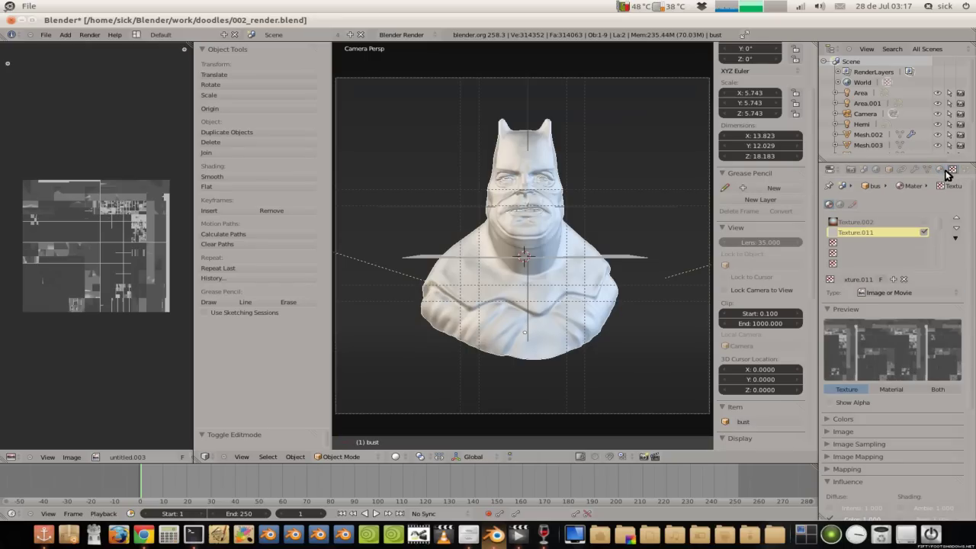
left_click(941, 170)
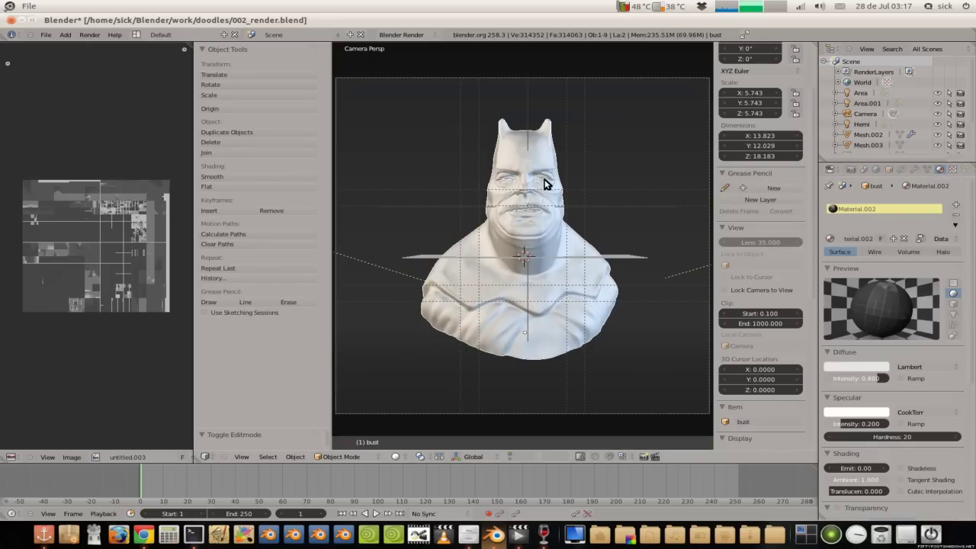
right_click(543, 180)
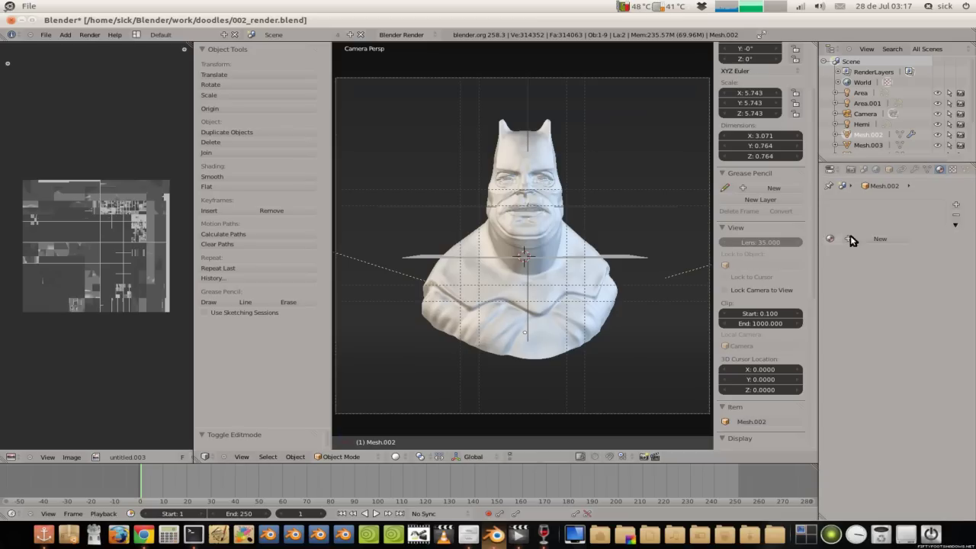
left_click(862, 423)
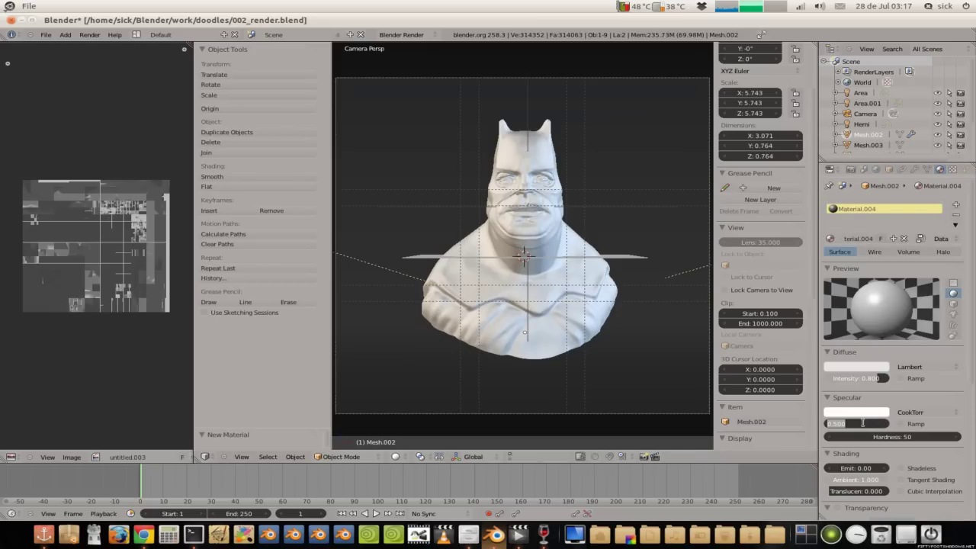
type("0.2")
key("Tab")
type("20")
key("Return")
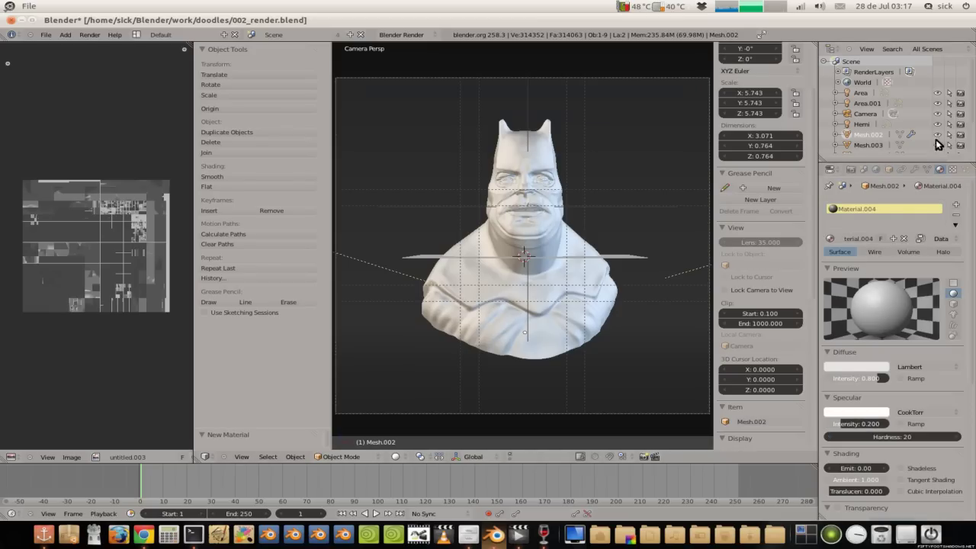
Step: Assign Material.004 to Mesh.003 and Mesh.004 and save the file
left_click(875, 145)
left_click(830, 239)
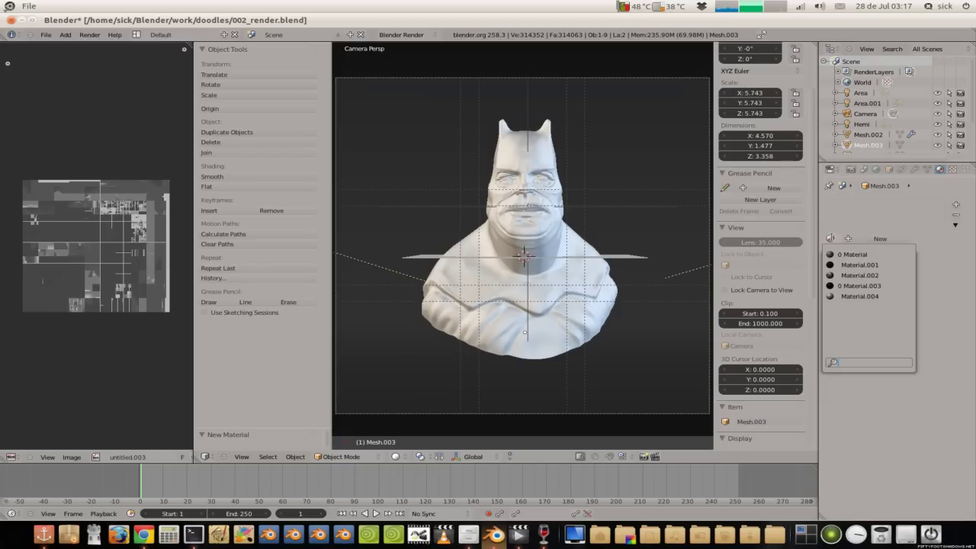
left_click(847, 296)
scroll(845, 147, "down", 2)
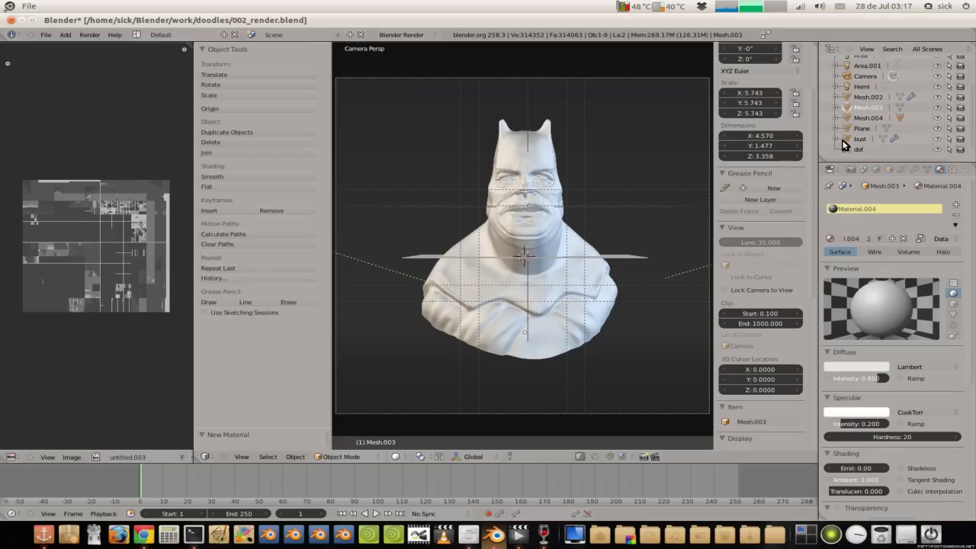
left_click(855, 118)
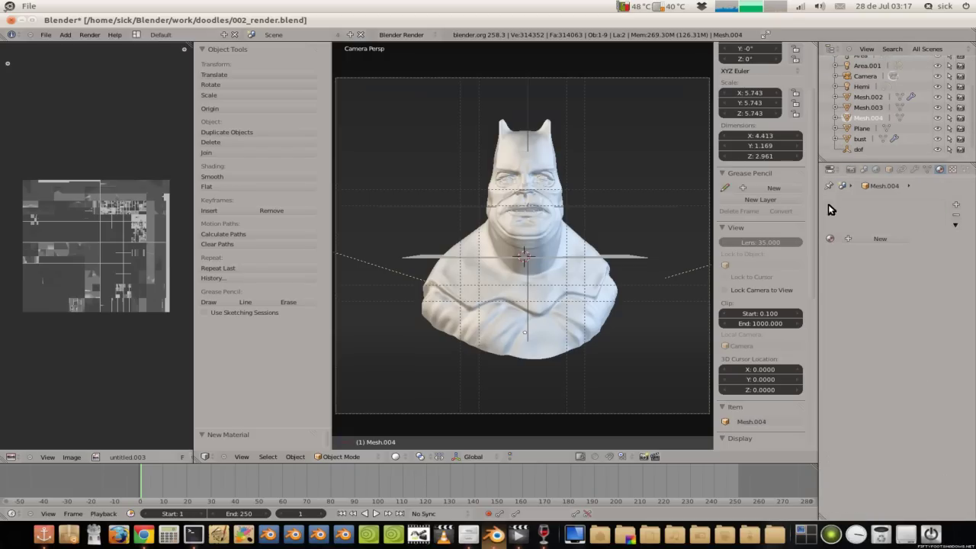
left_click(831, 238)
left_click(846, 294)
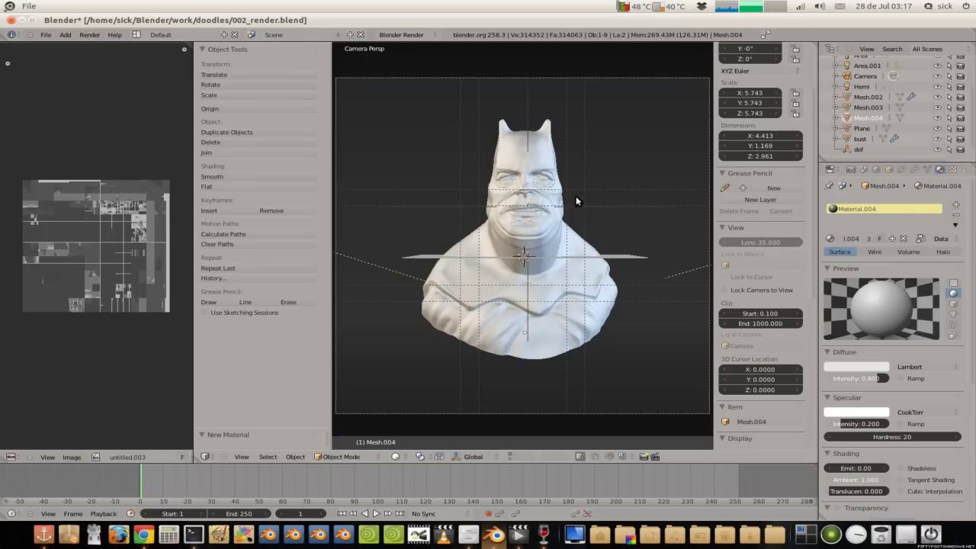
key("ctrl+s")
left_click(596, 217)
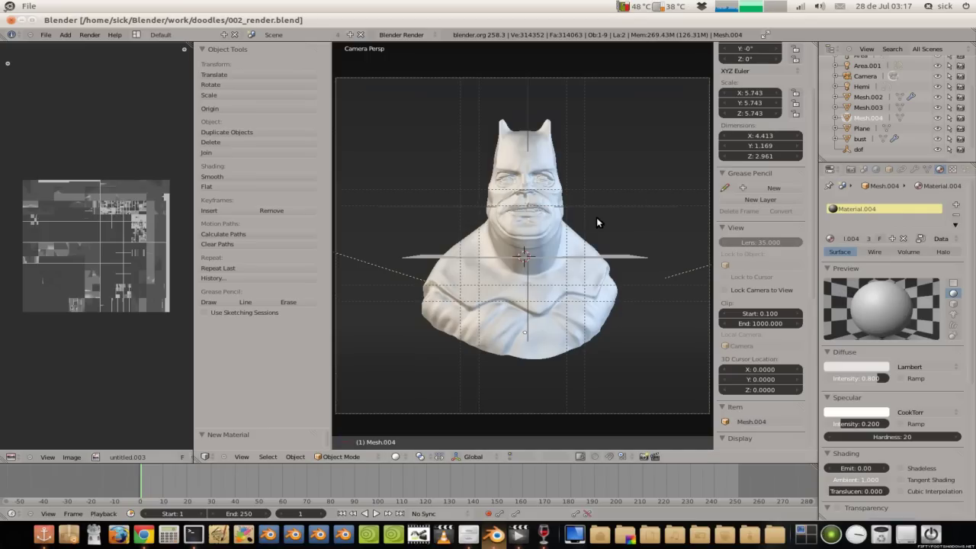
Step: Set the bust's Multires render subdivisions to 4, save, and render with F12
right_click(555, 256)
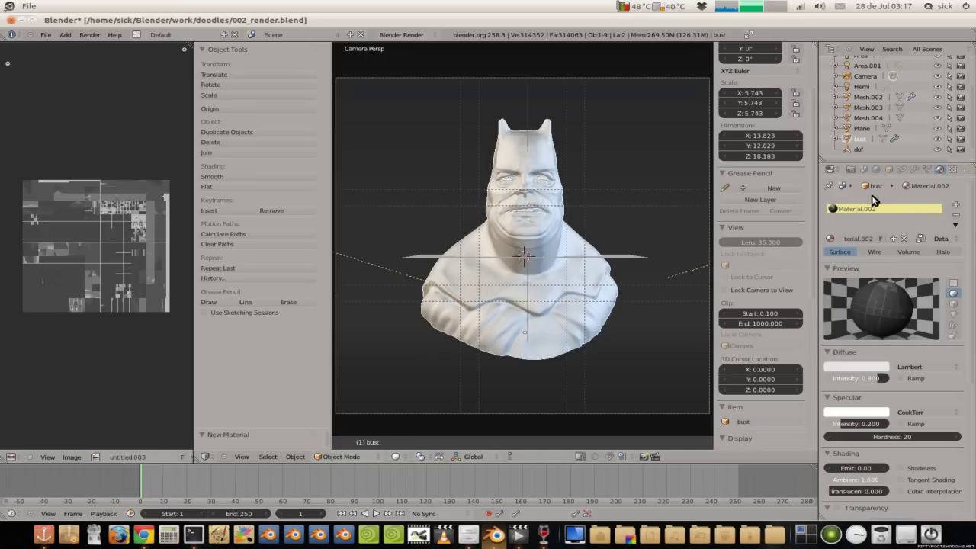
left_click(914, 169)
left_click(855, 302)
type("4")
key("Return")
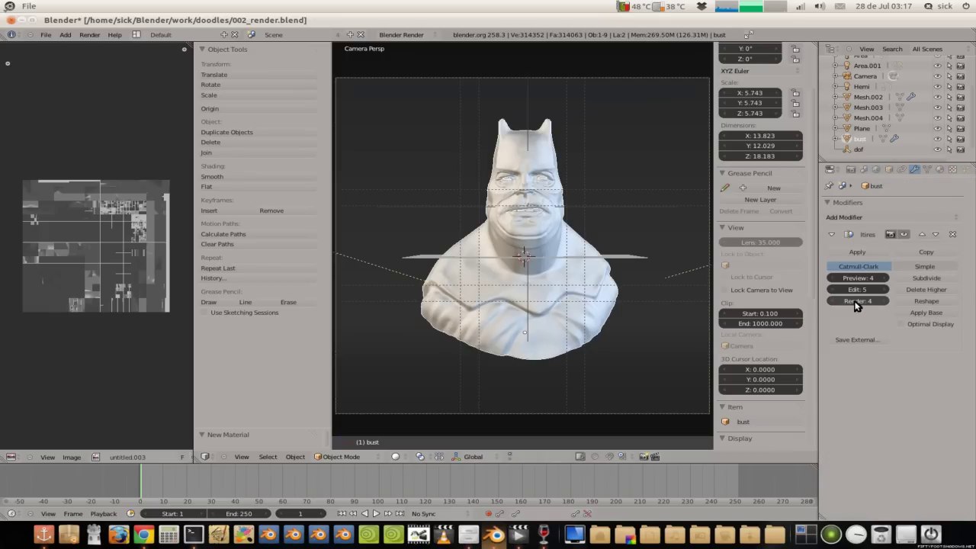
left_click(938, 169)
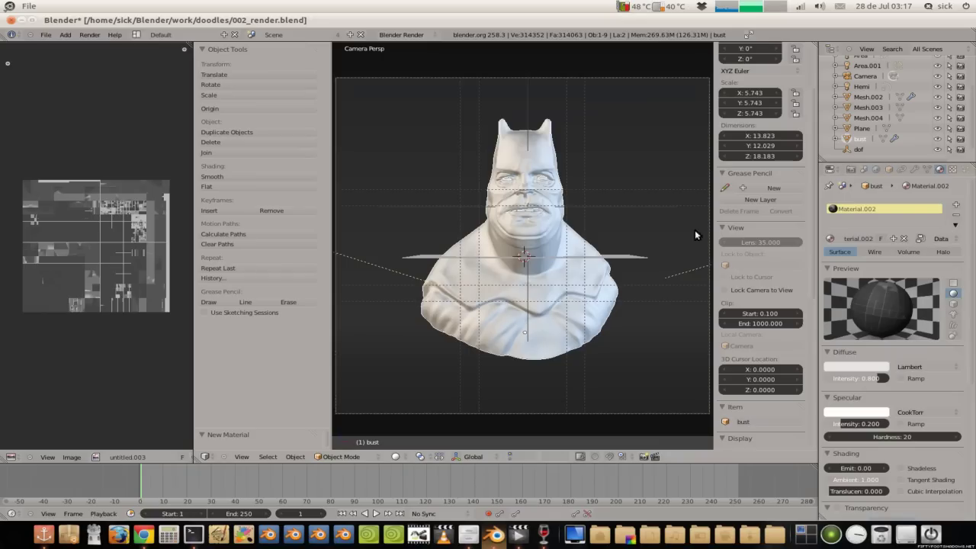
key("ctrl+s")
left_click(575, 262)
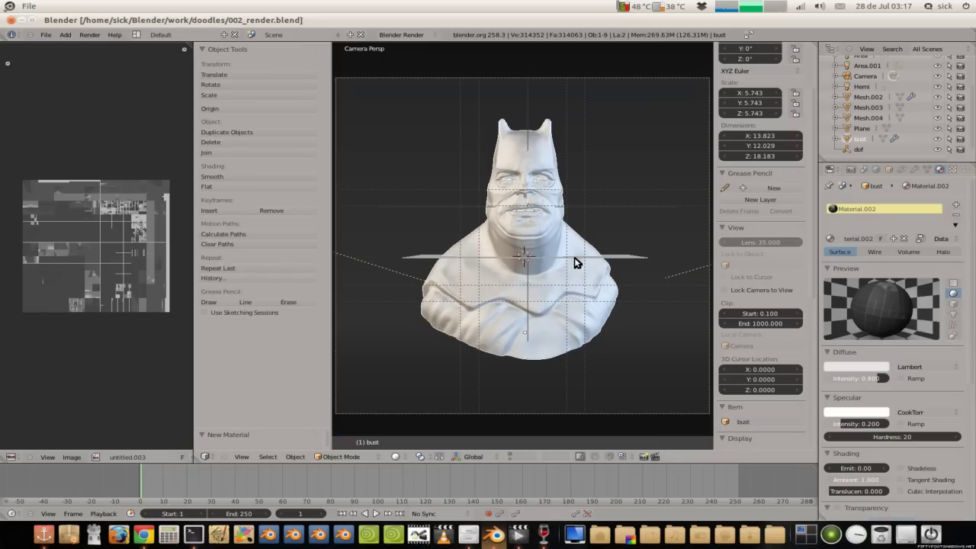
key("F12")
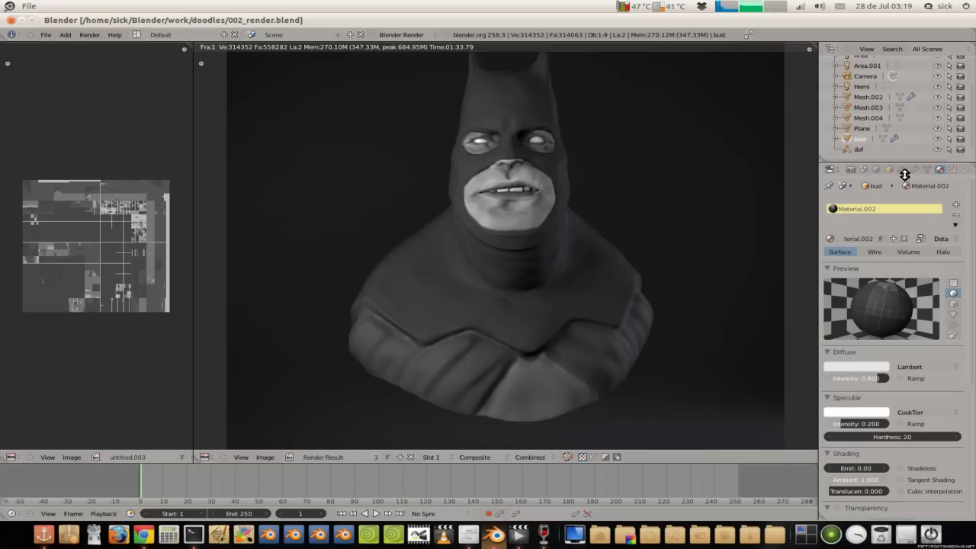
Step: Set the bust texture's Image Sampling filter size to 2.00
left_click(951, 171)
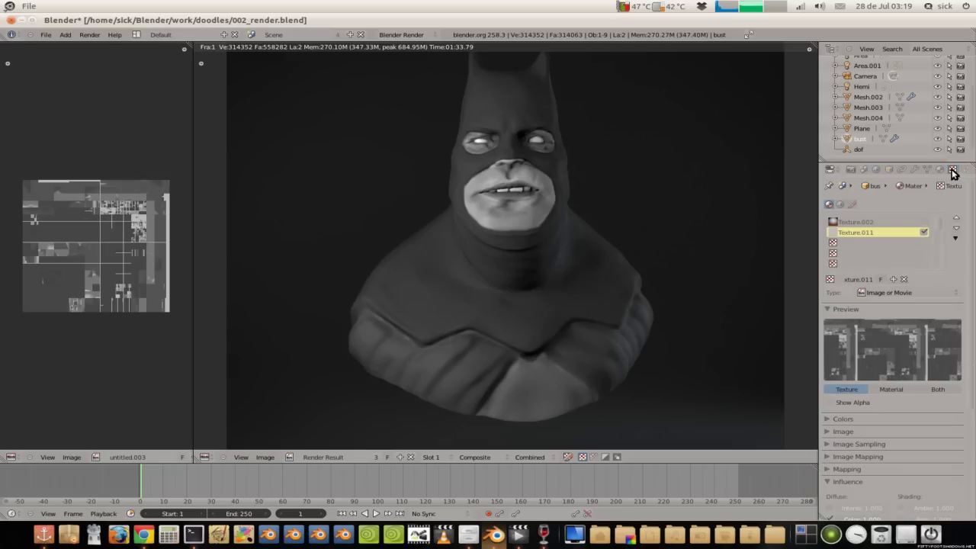
left_click(826, 418)
left_click(826, 420)
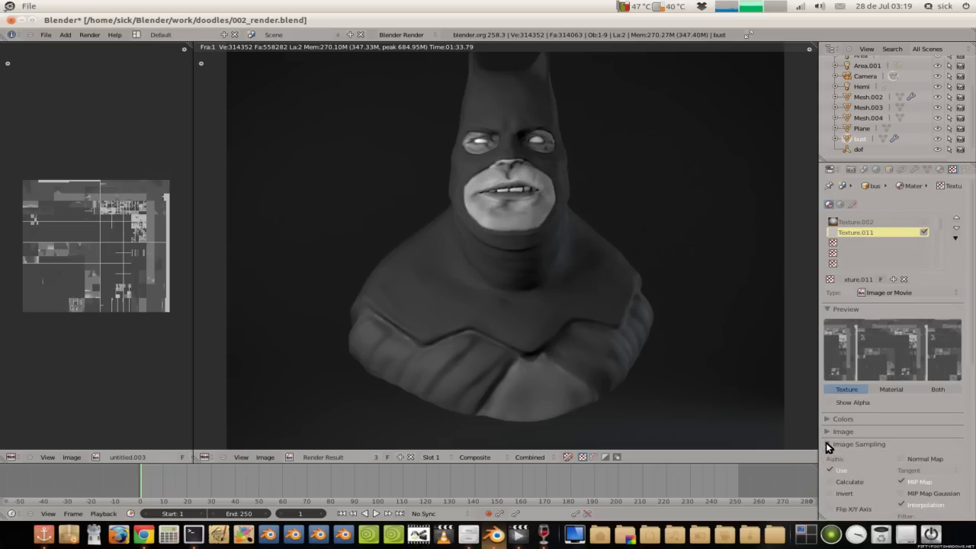
left_click(825, 444)
scroll(831, 442, "down", 3)
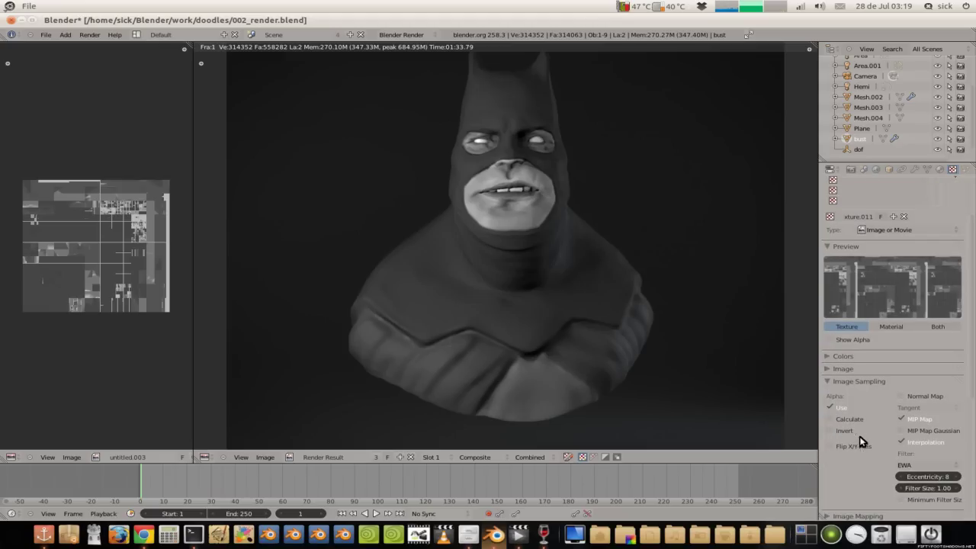
left_click(957, 489)
left_click_drag(938, 491, 936, 488)
Step: Close the render view, show the Modifiers panel, and start a fresh F12 render
key("Escape")
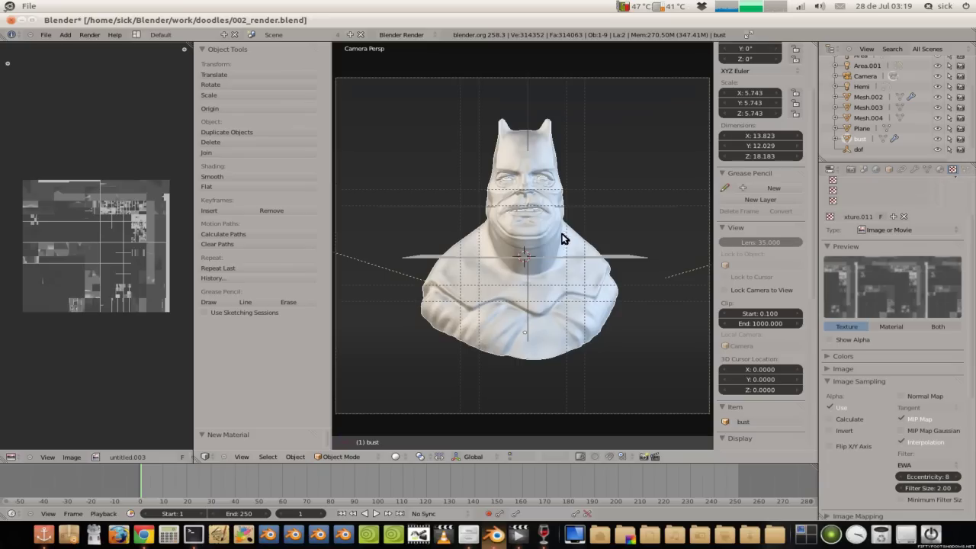
left_click(913, 169)
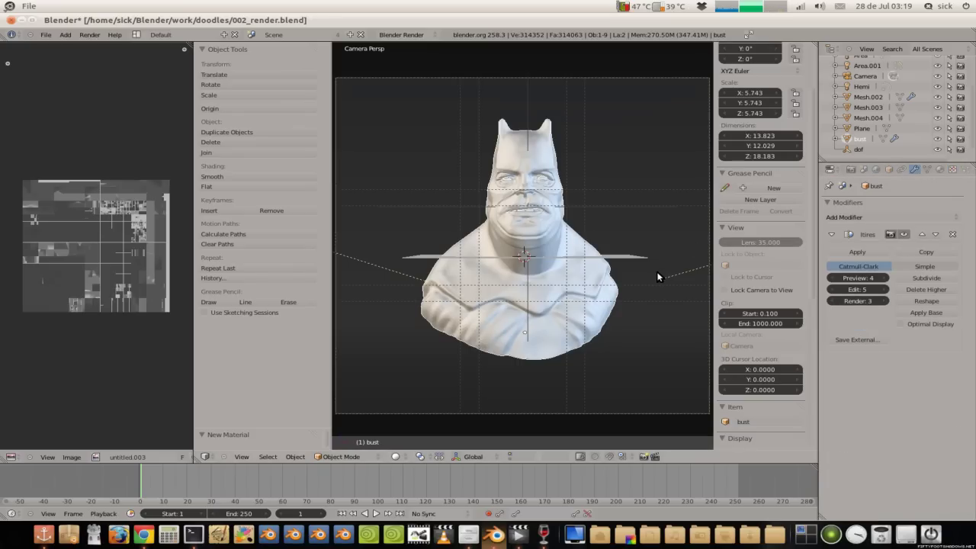
key("F12")
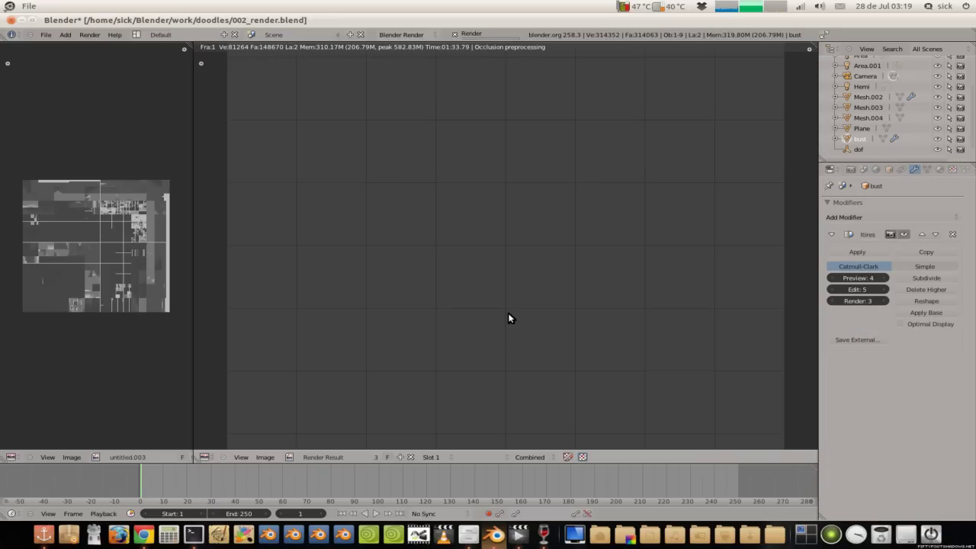